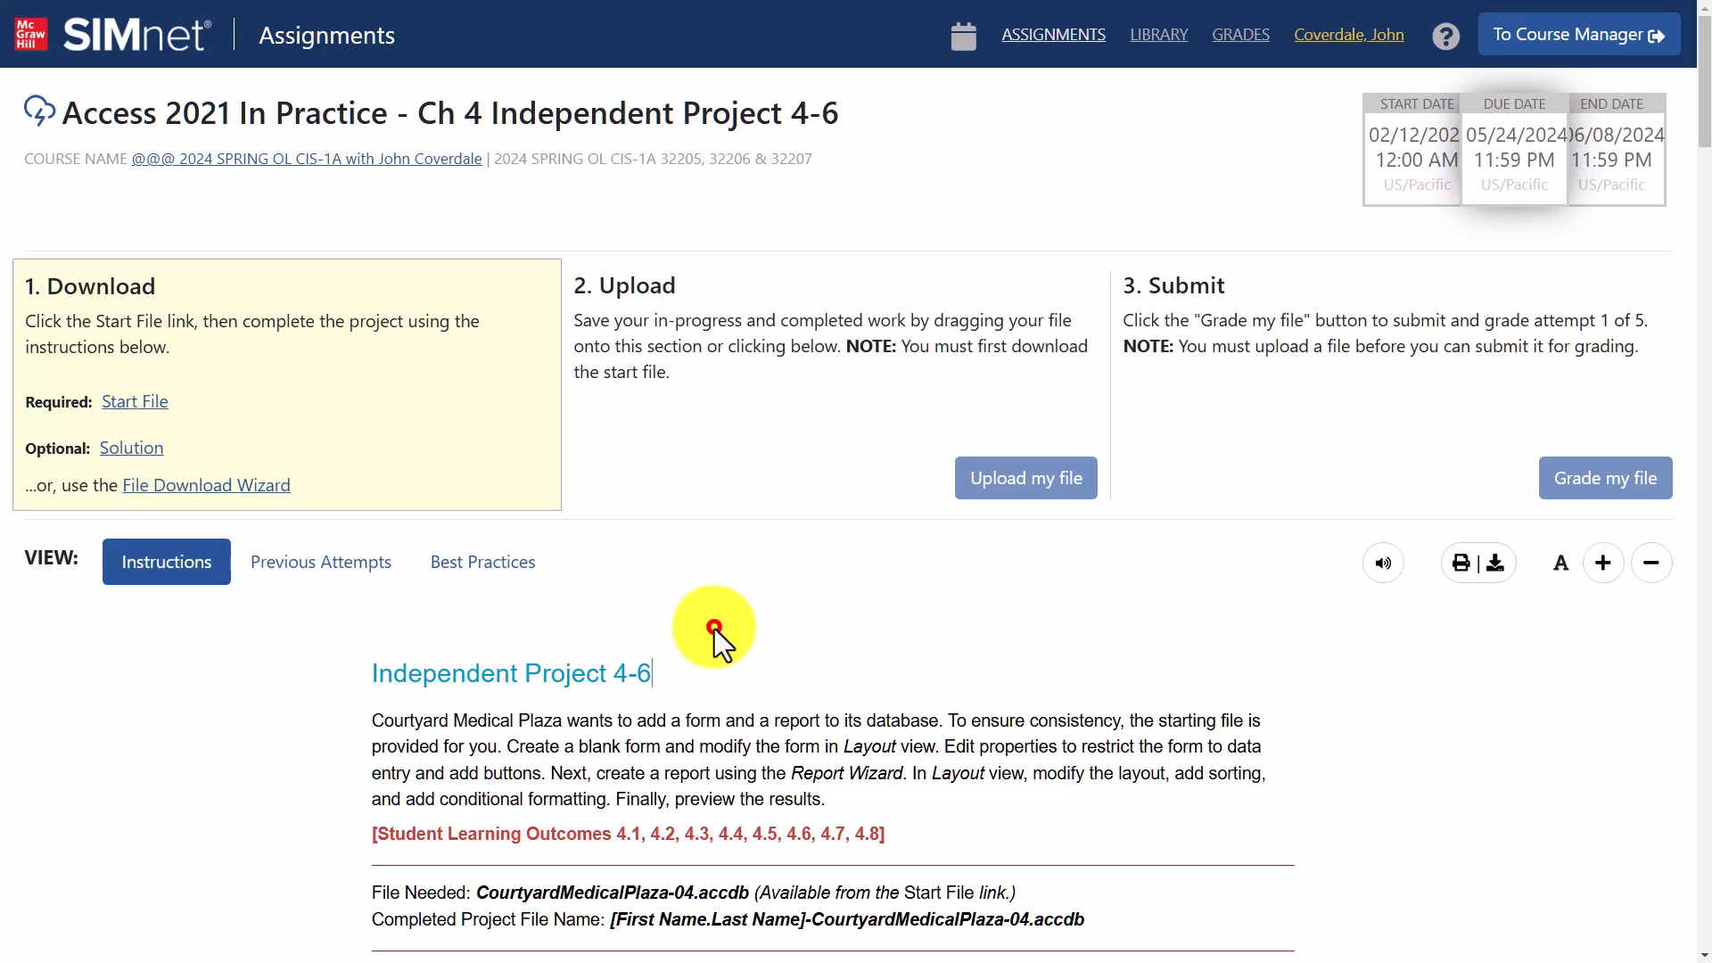
Read the introductory paragraph of the Independent Project 4-6 instructions and locate the start file link
scroll(715, 628, "down", 3)
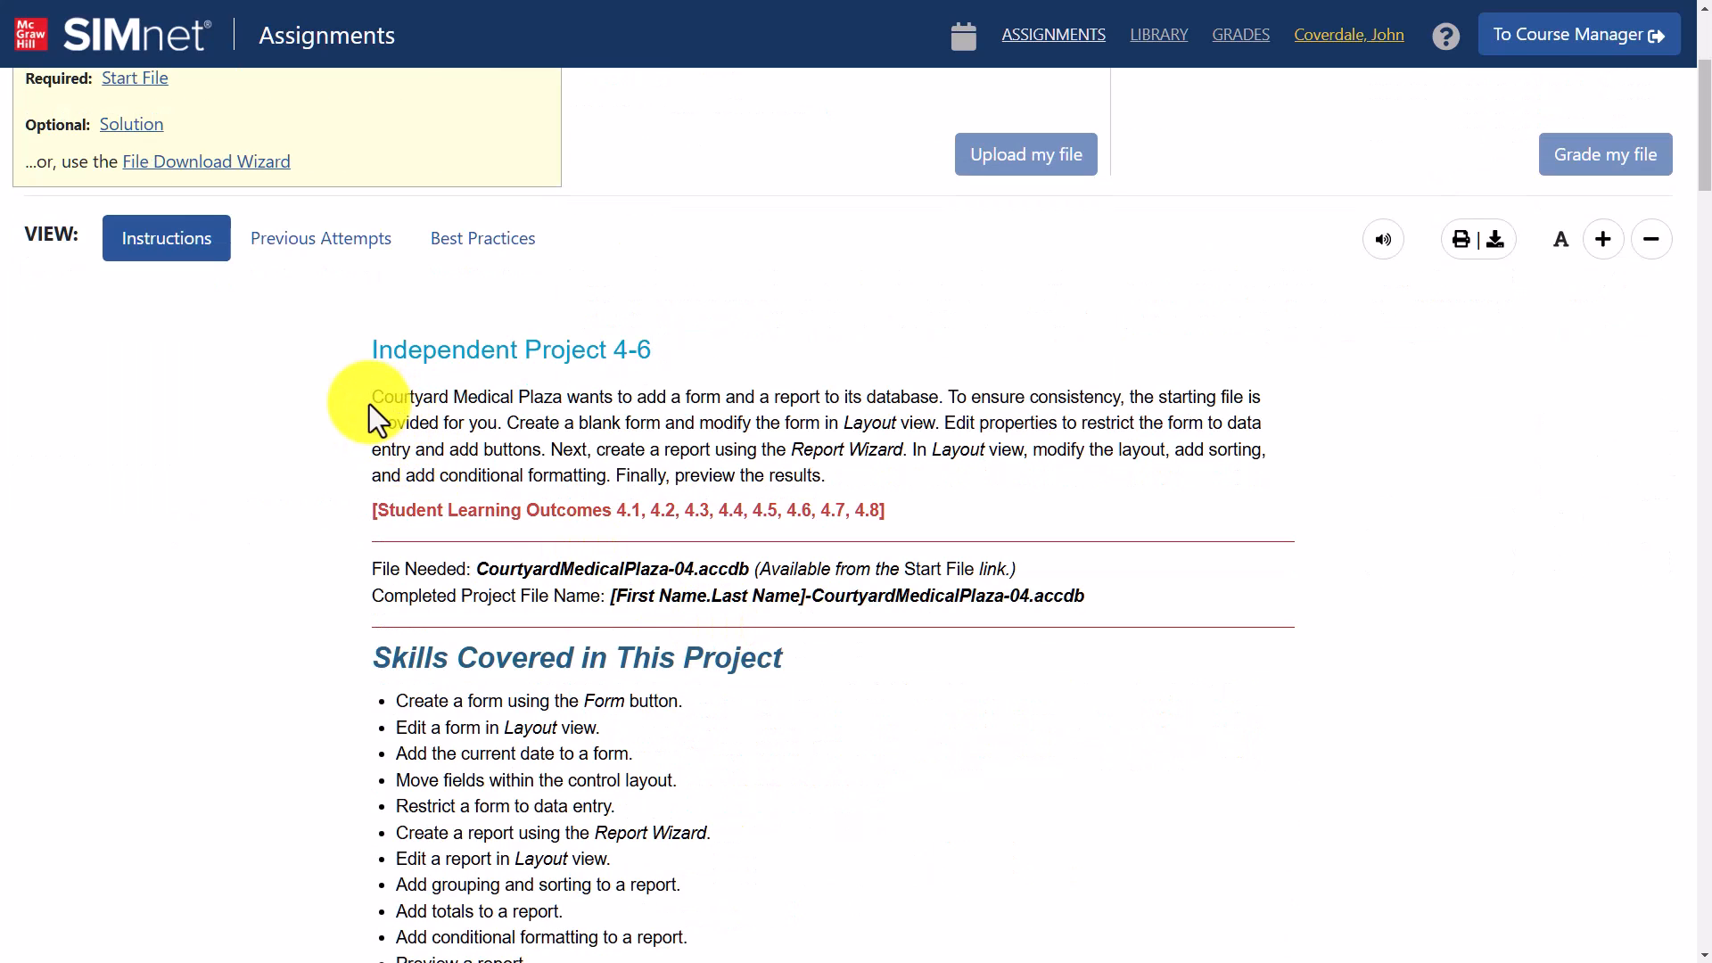
left_click_drag(372, 398, 567, 397)
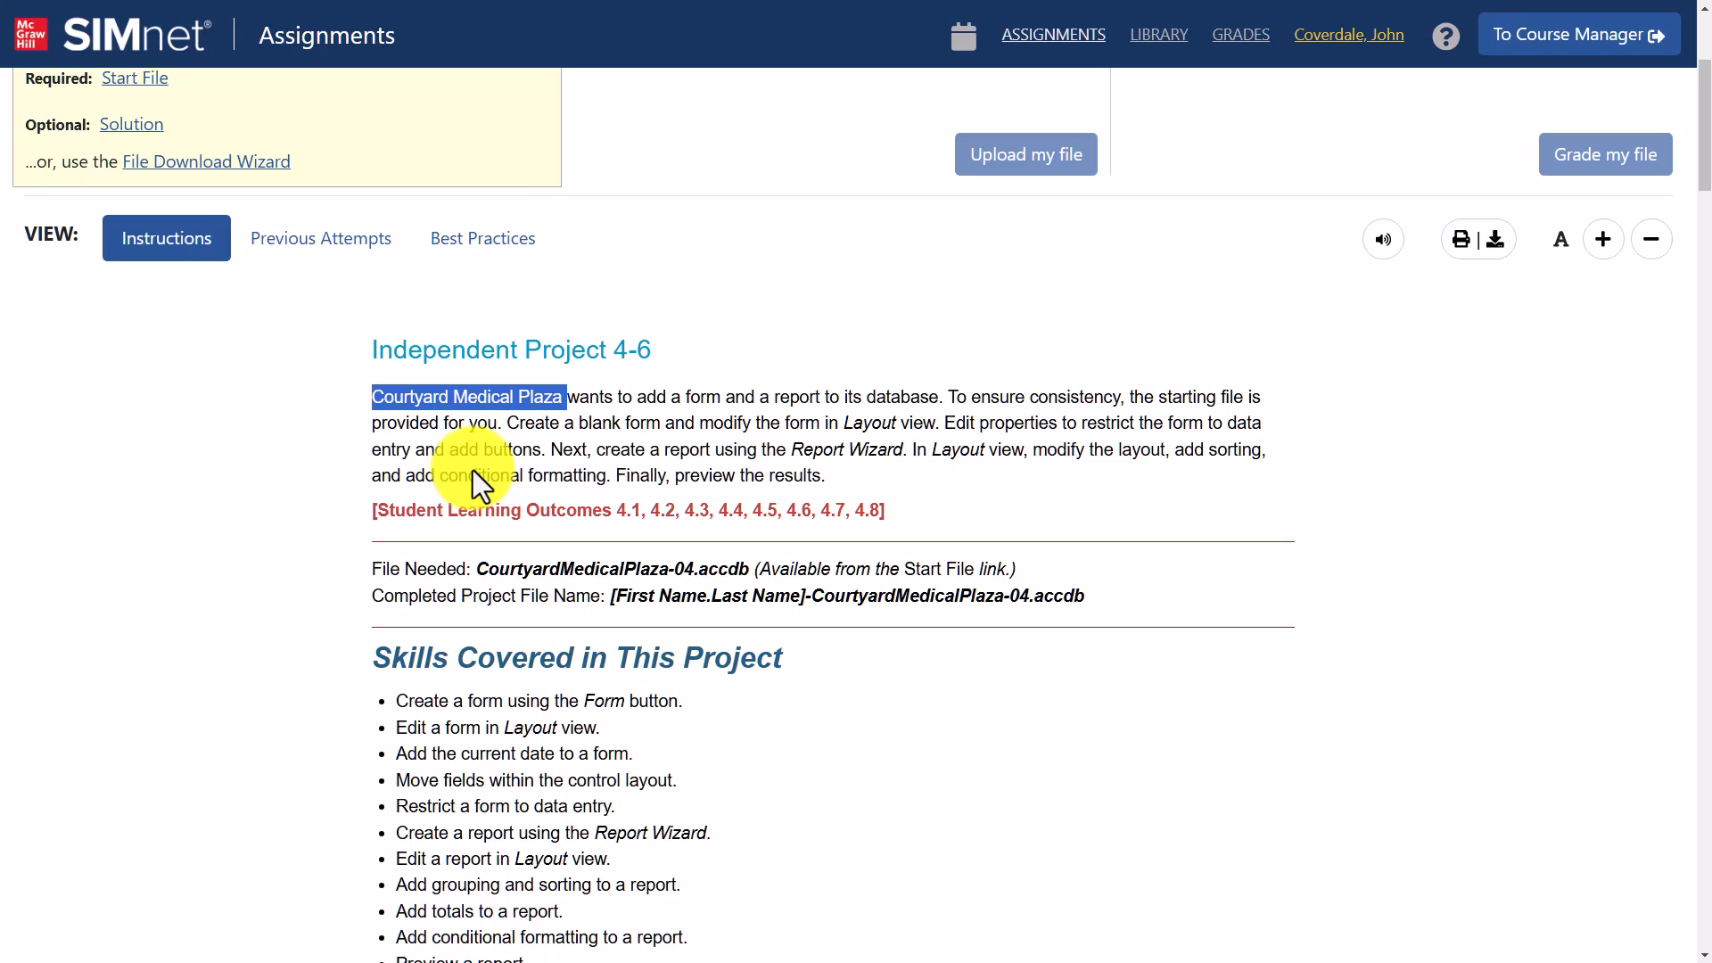
left_click(603, 421)
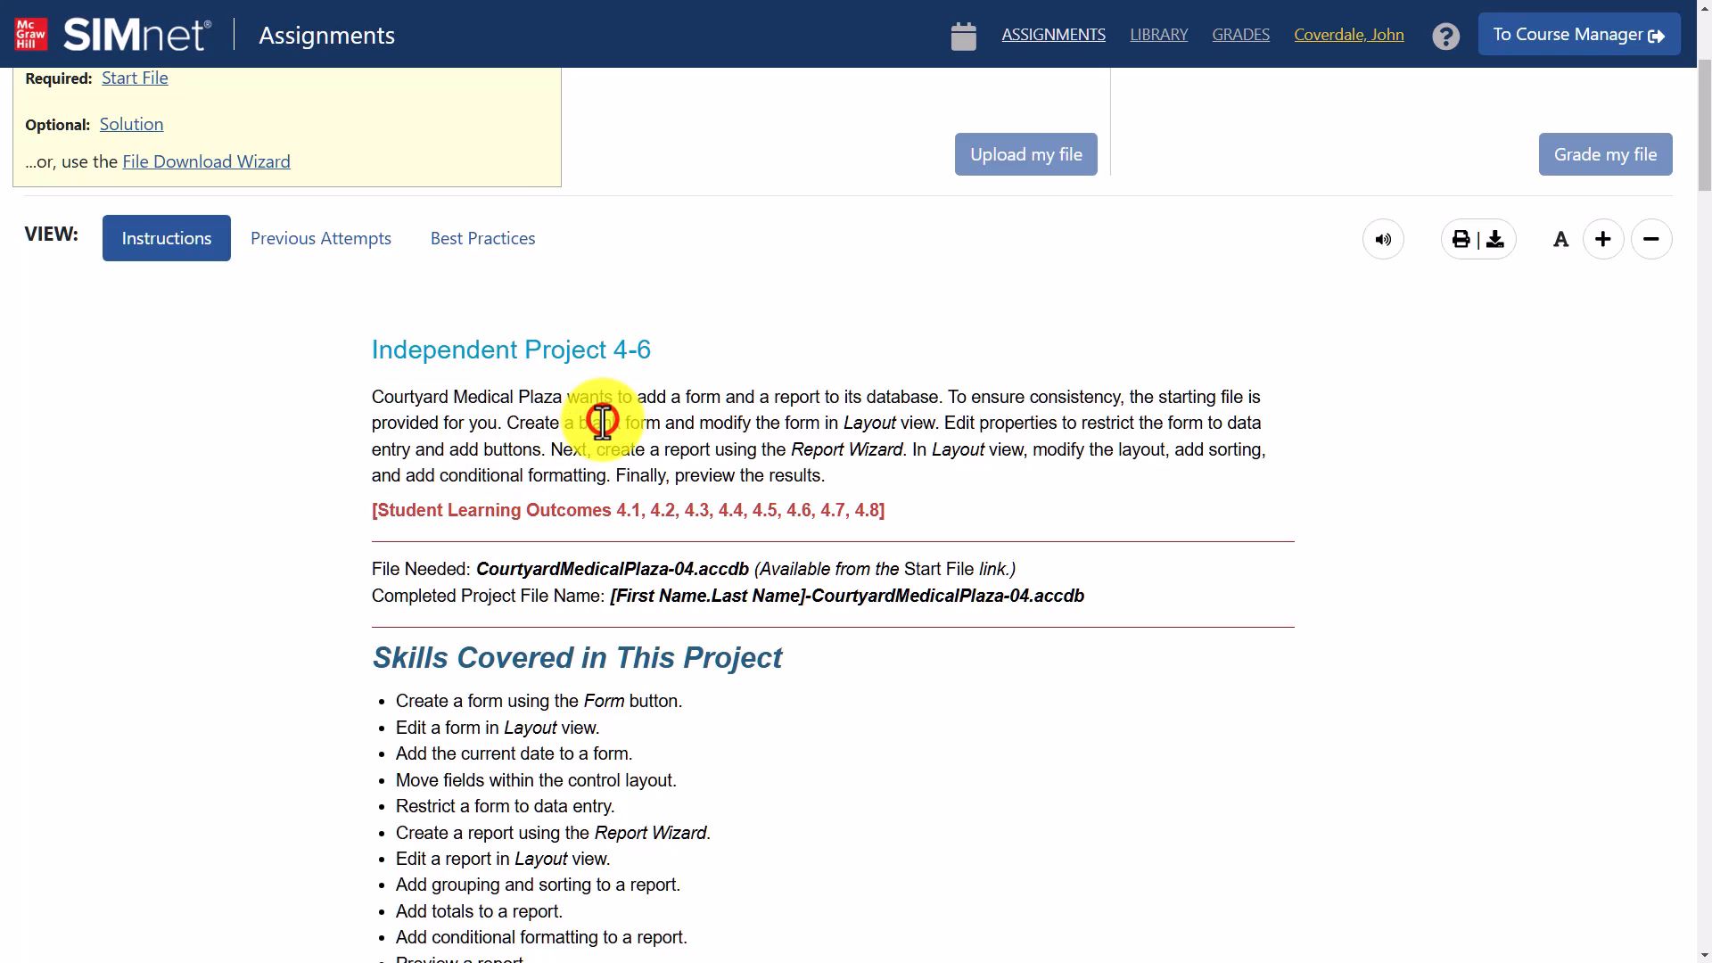
scroll(603, 421, "up", 3)
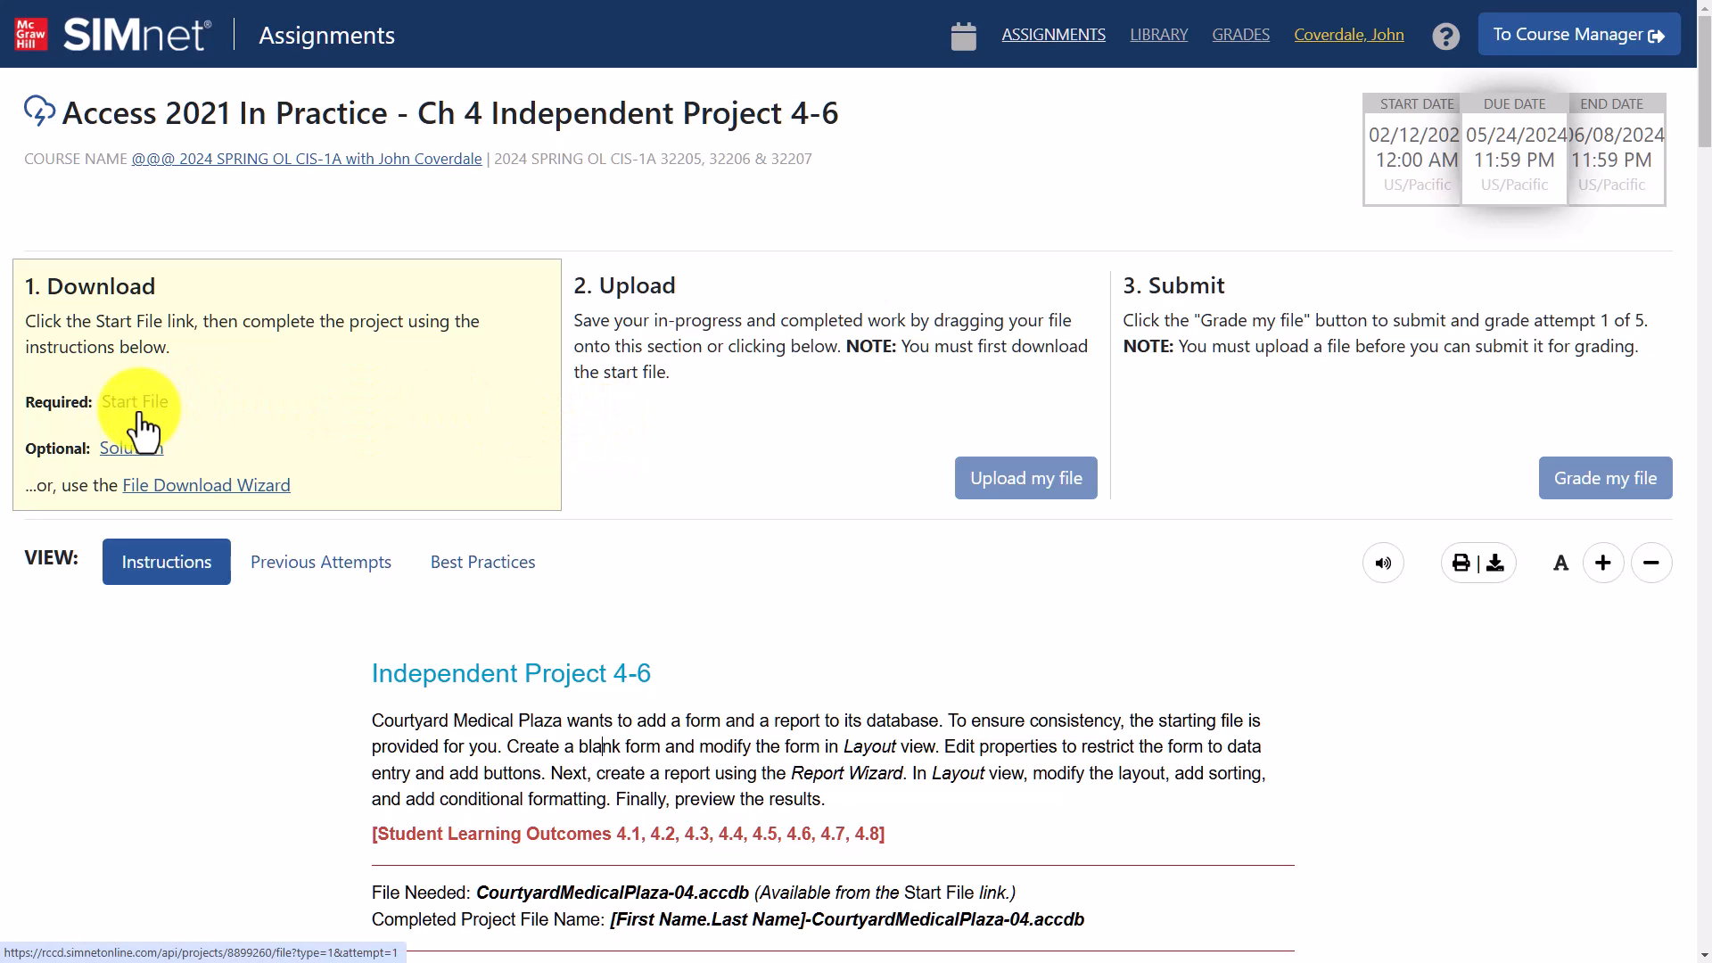
Inspect the security setting in the properties of CourtyardMedicalPlaza-04.accdb in Downloads, and open and close the still-blocked database
left_click_drag(0, 361, 966, 232)
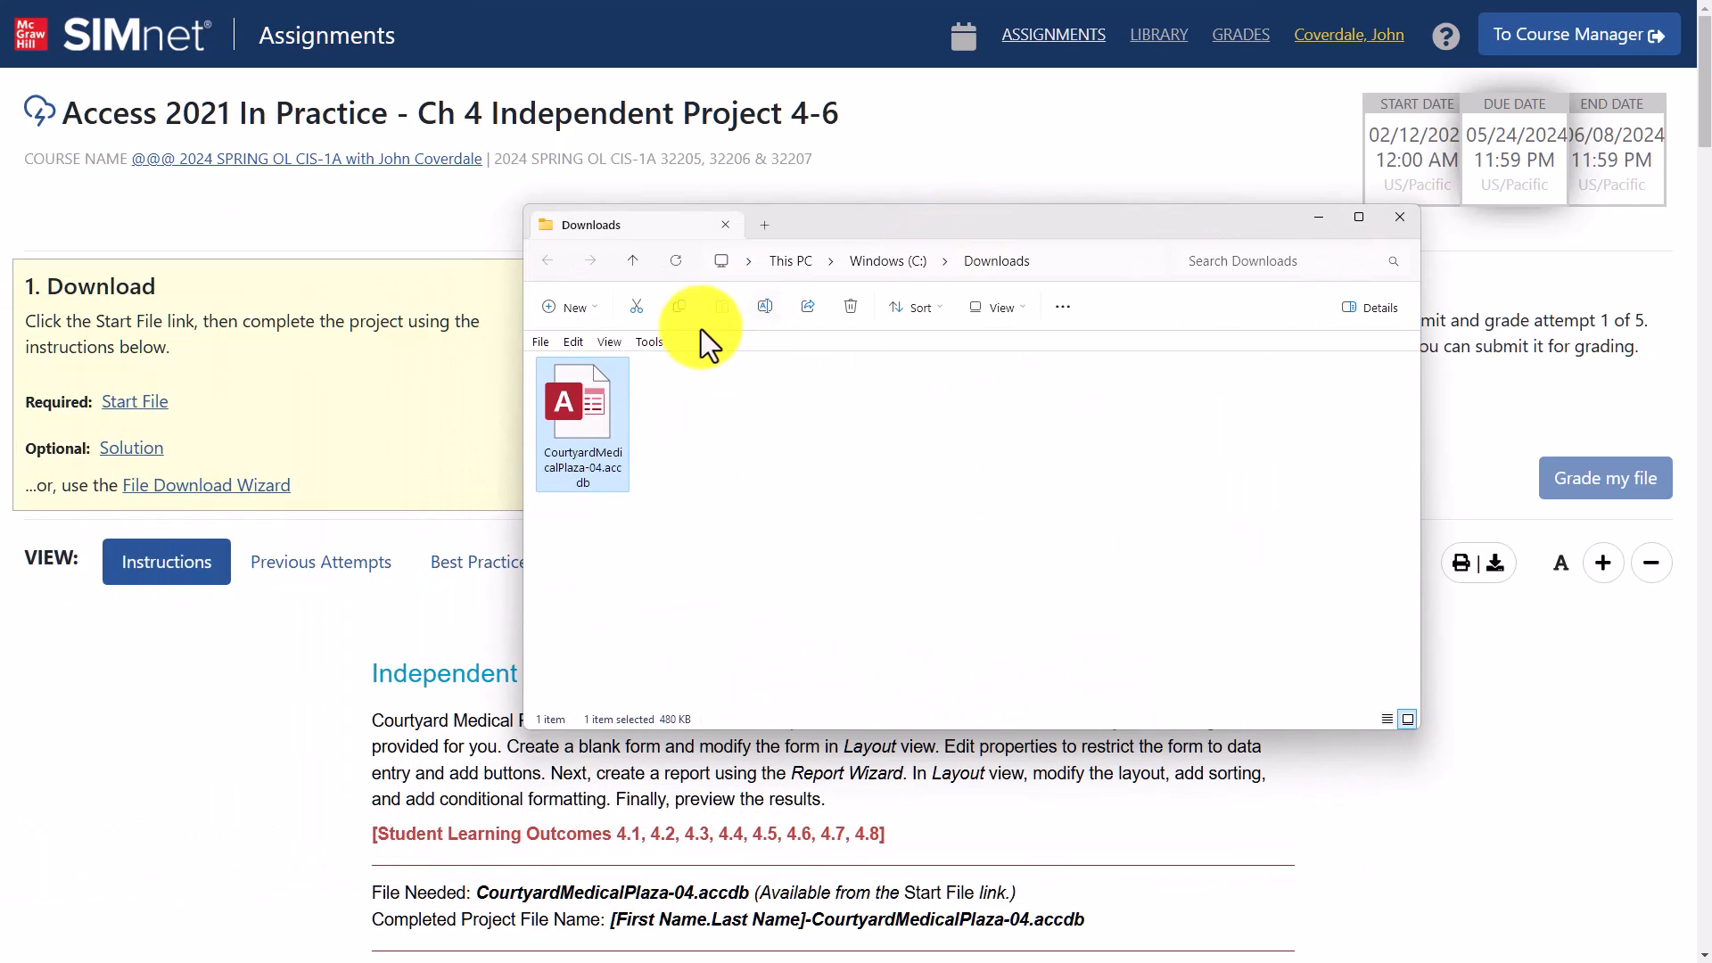
right_click(589, 415)
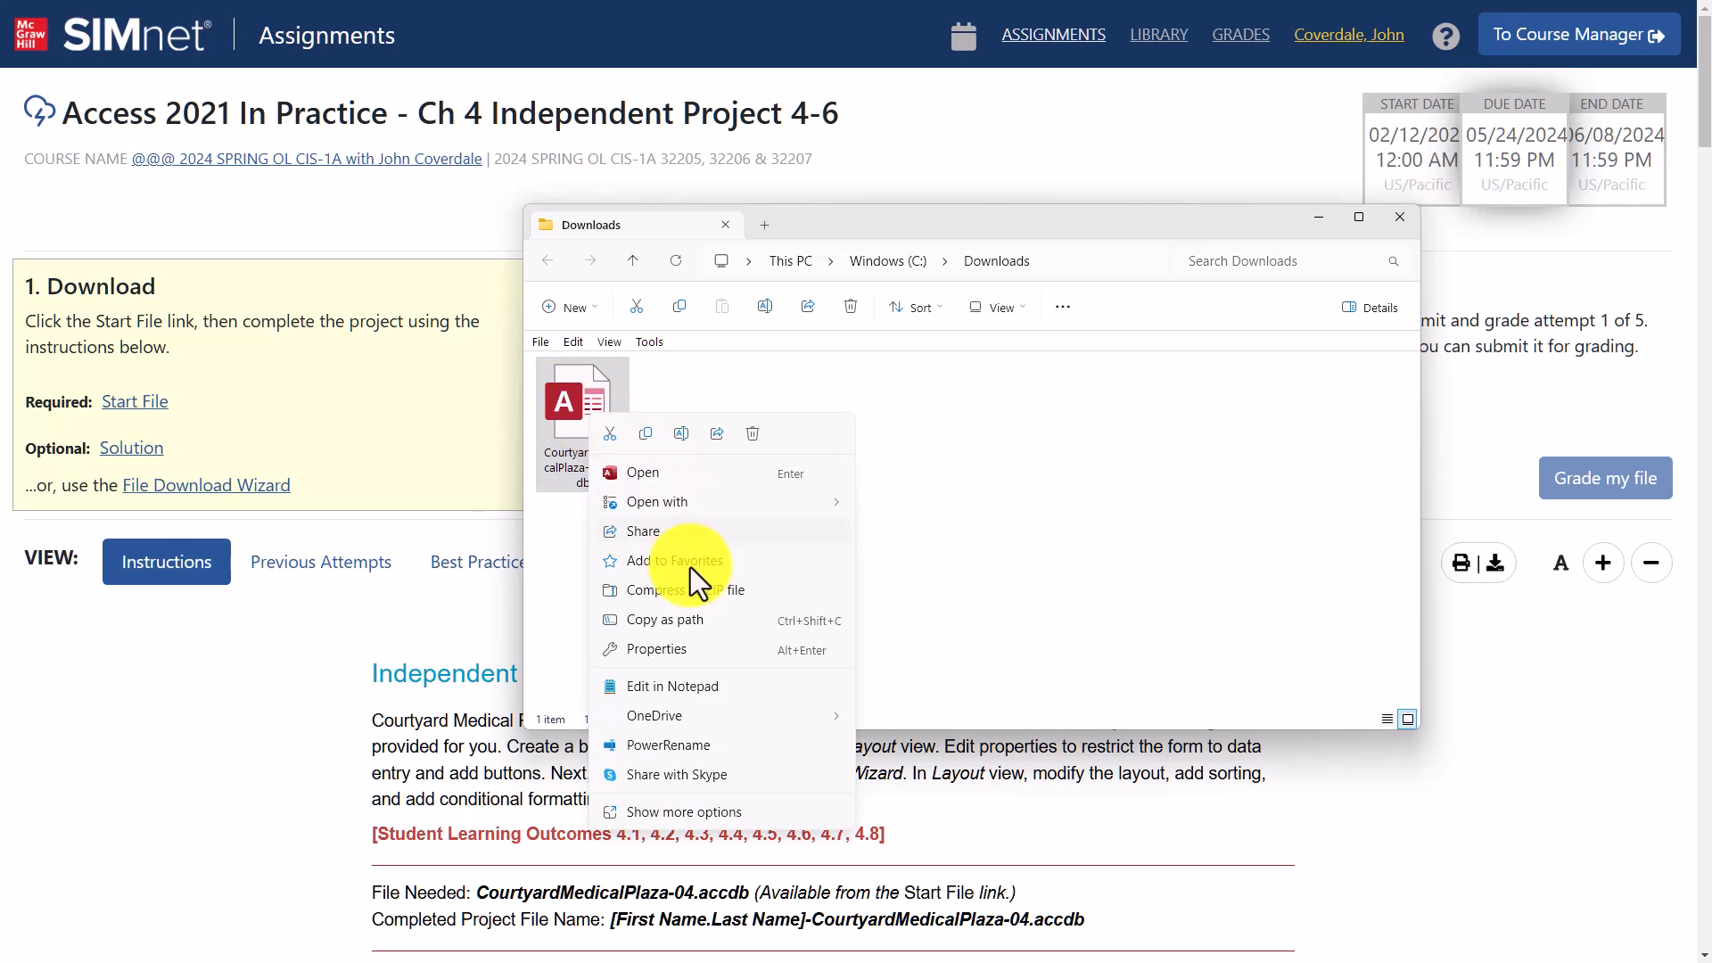
left_click(676, 645)
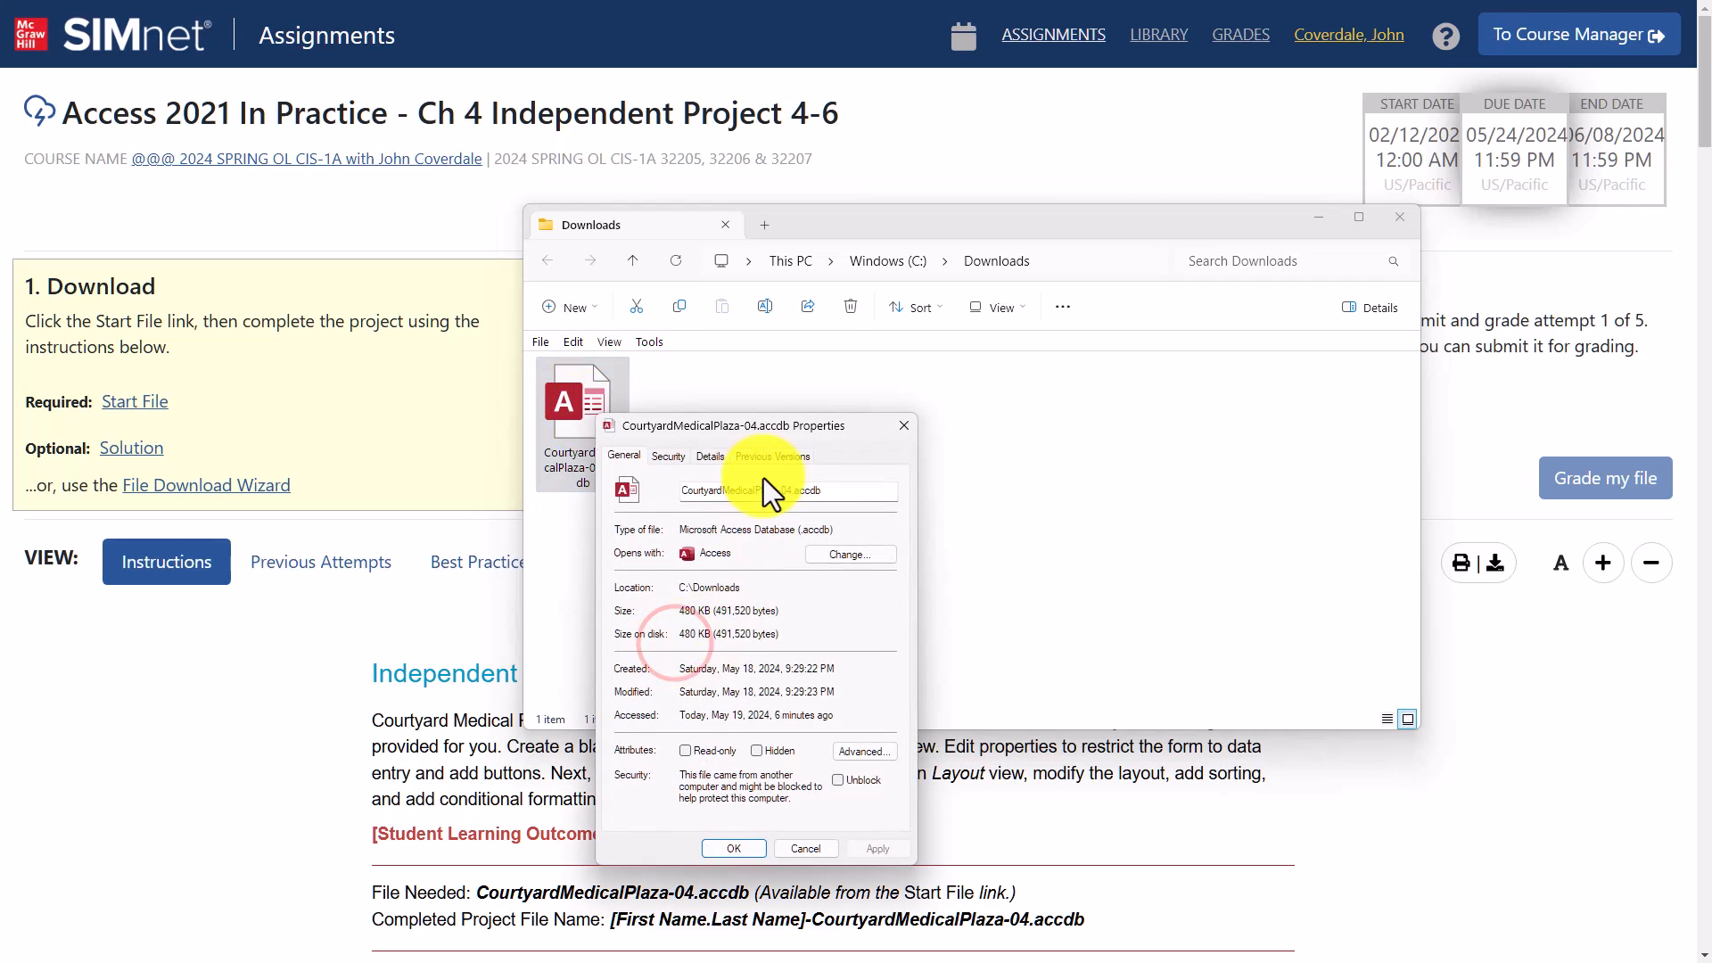
left_click_drag(784, 423, 838, 183)
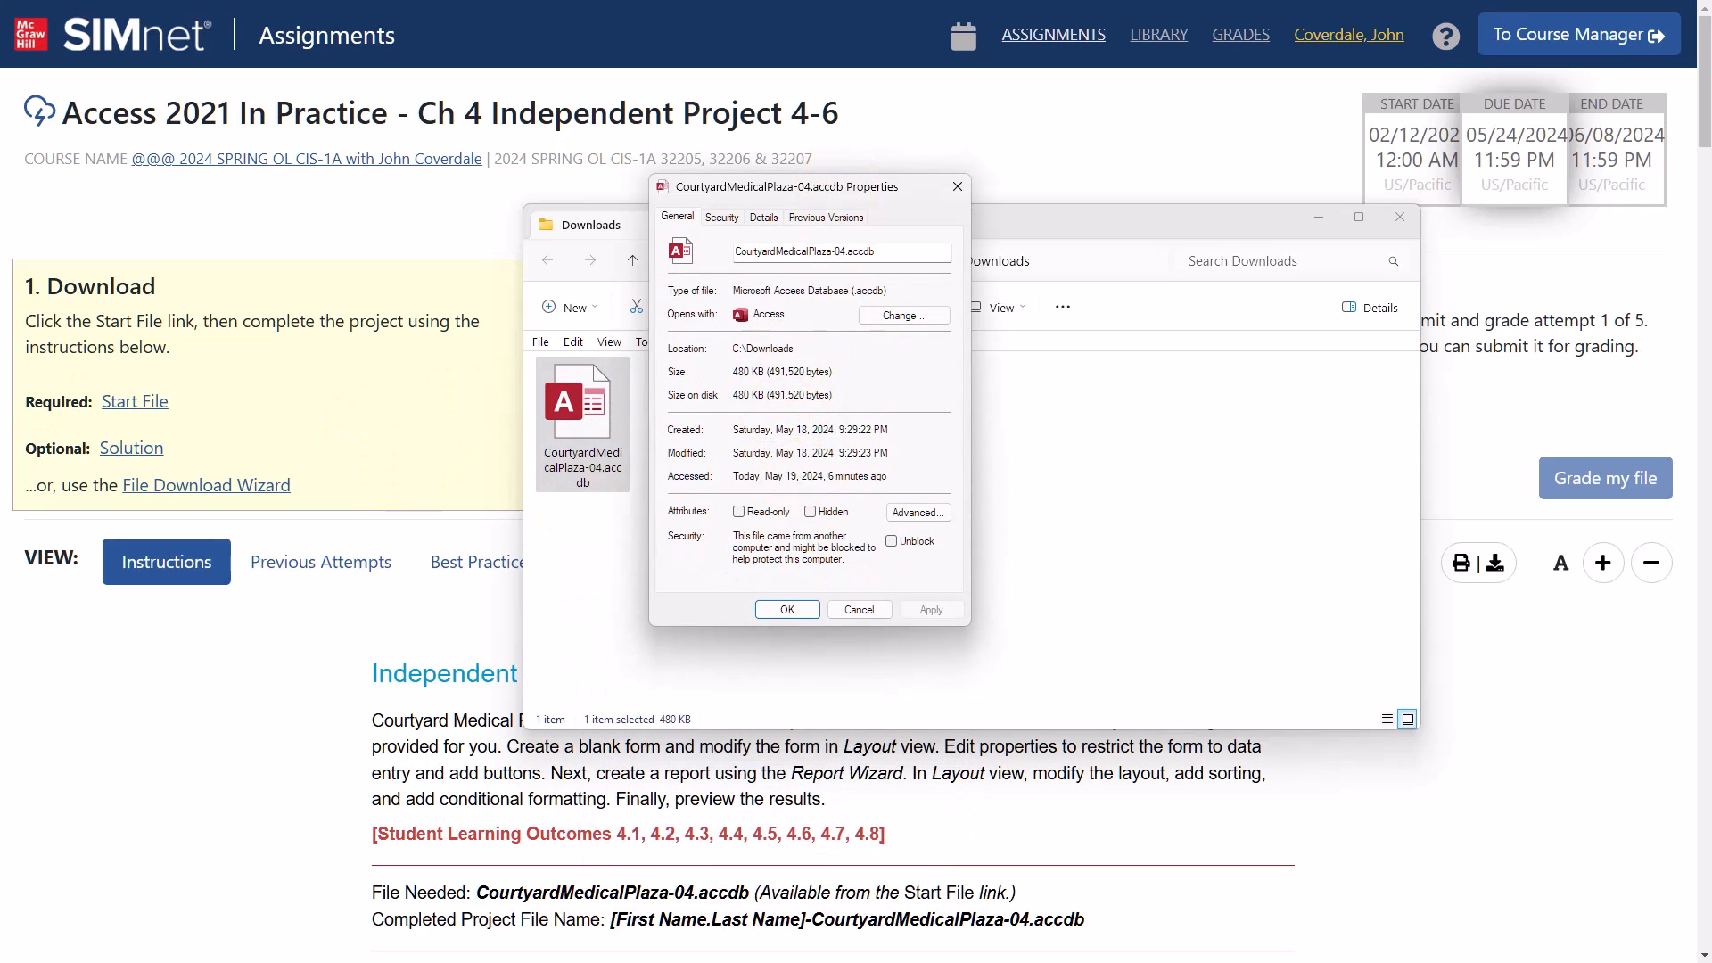
key("ctrl+shift+d")
left_click_drag(1028, 539, 929, 543)
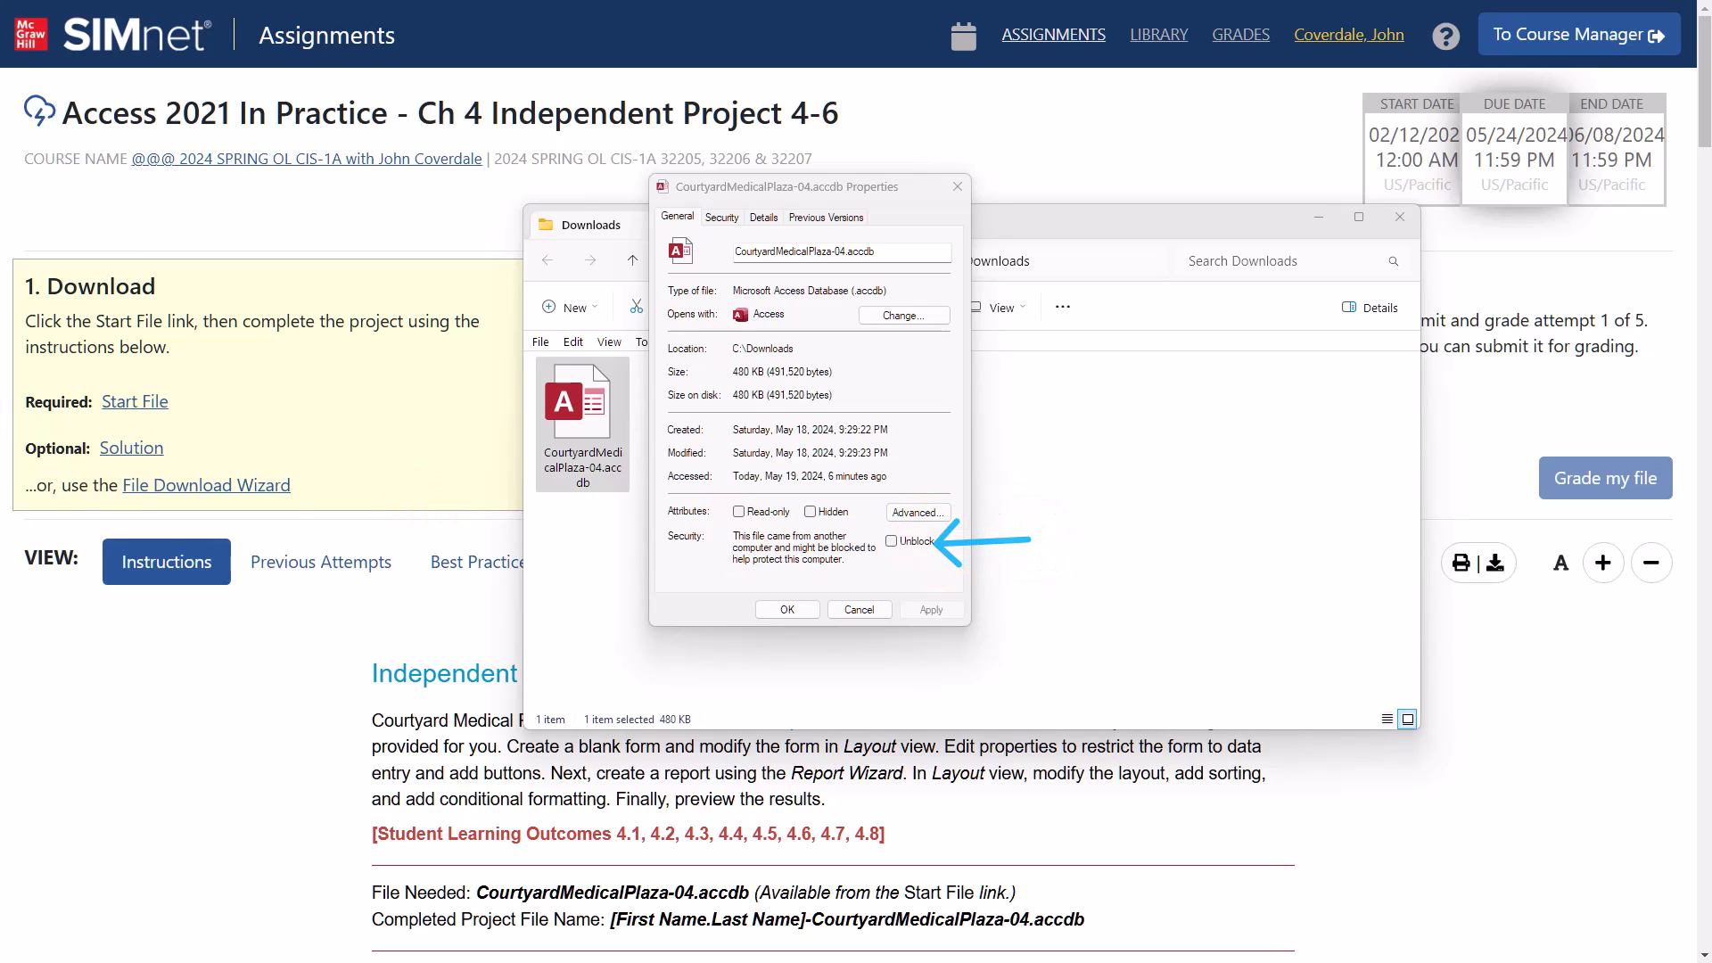
left_click(856, 610)
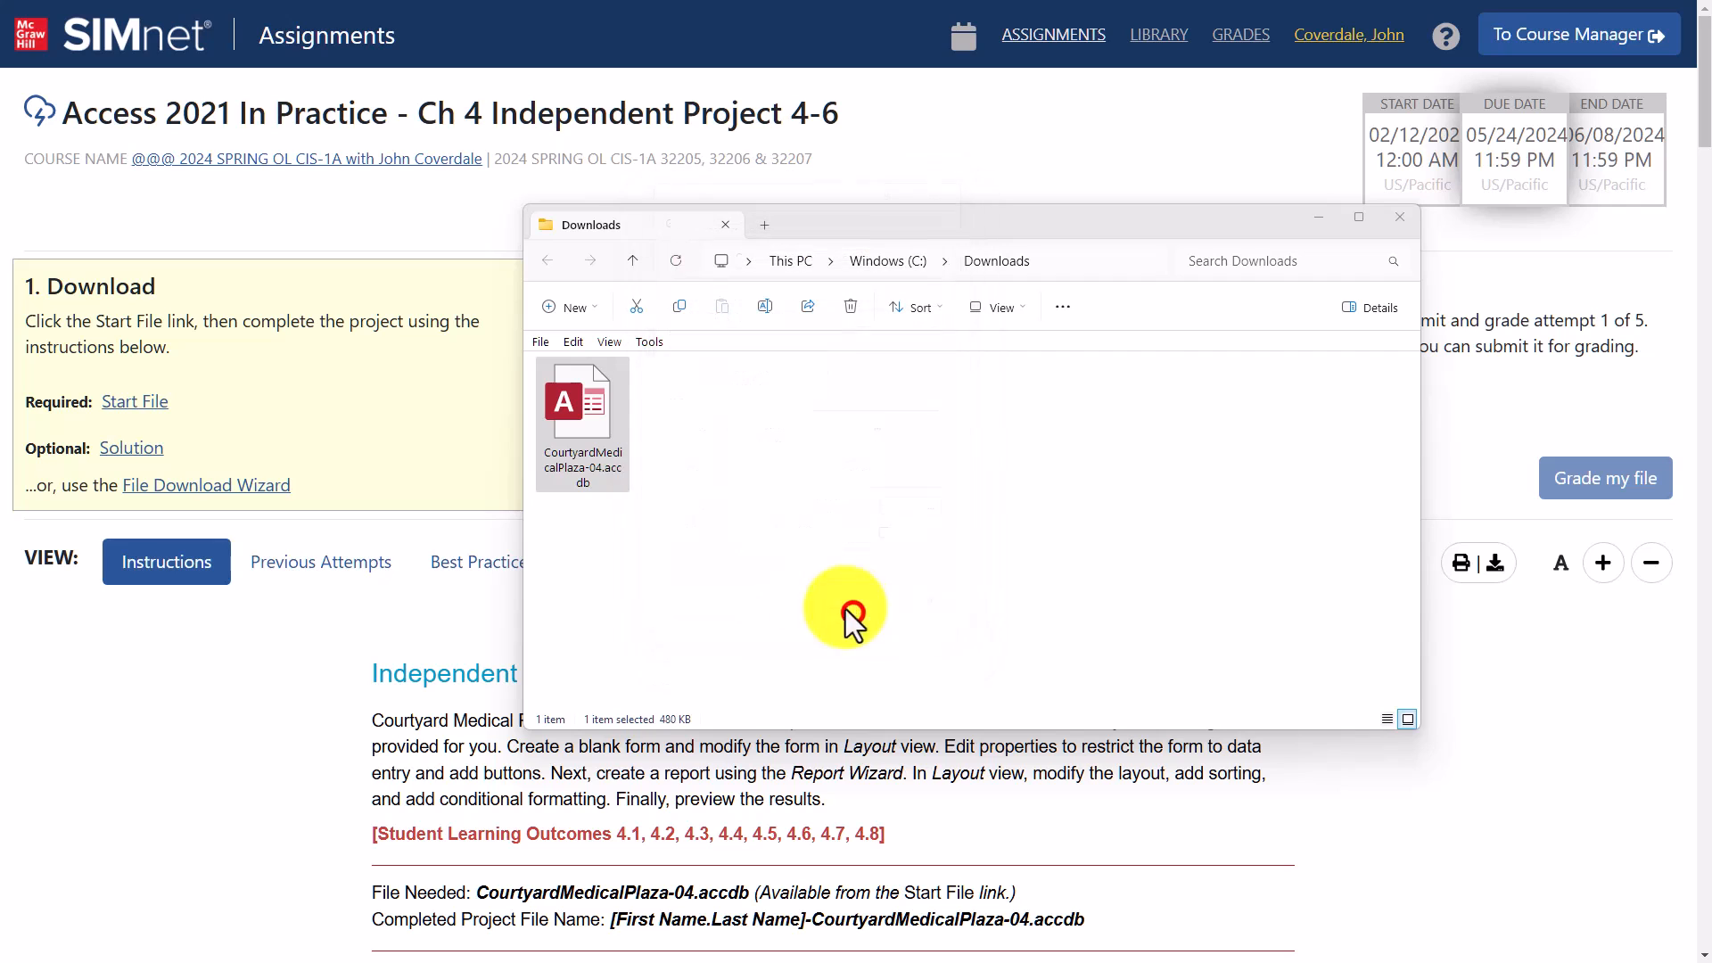
left_click(576, 423)
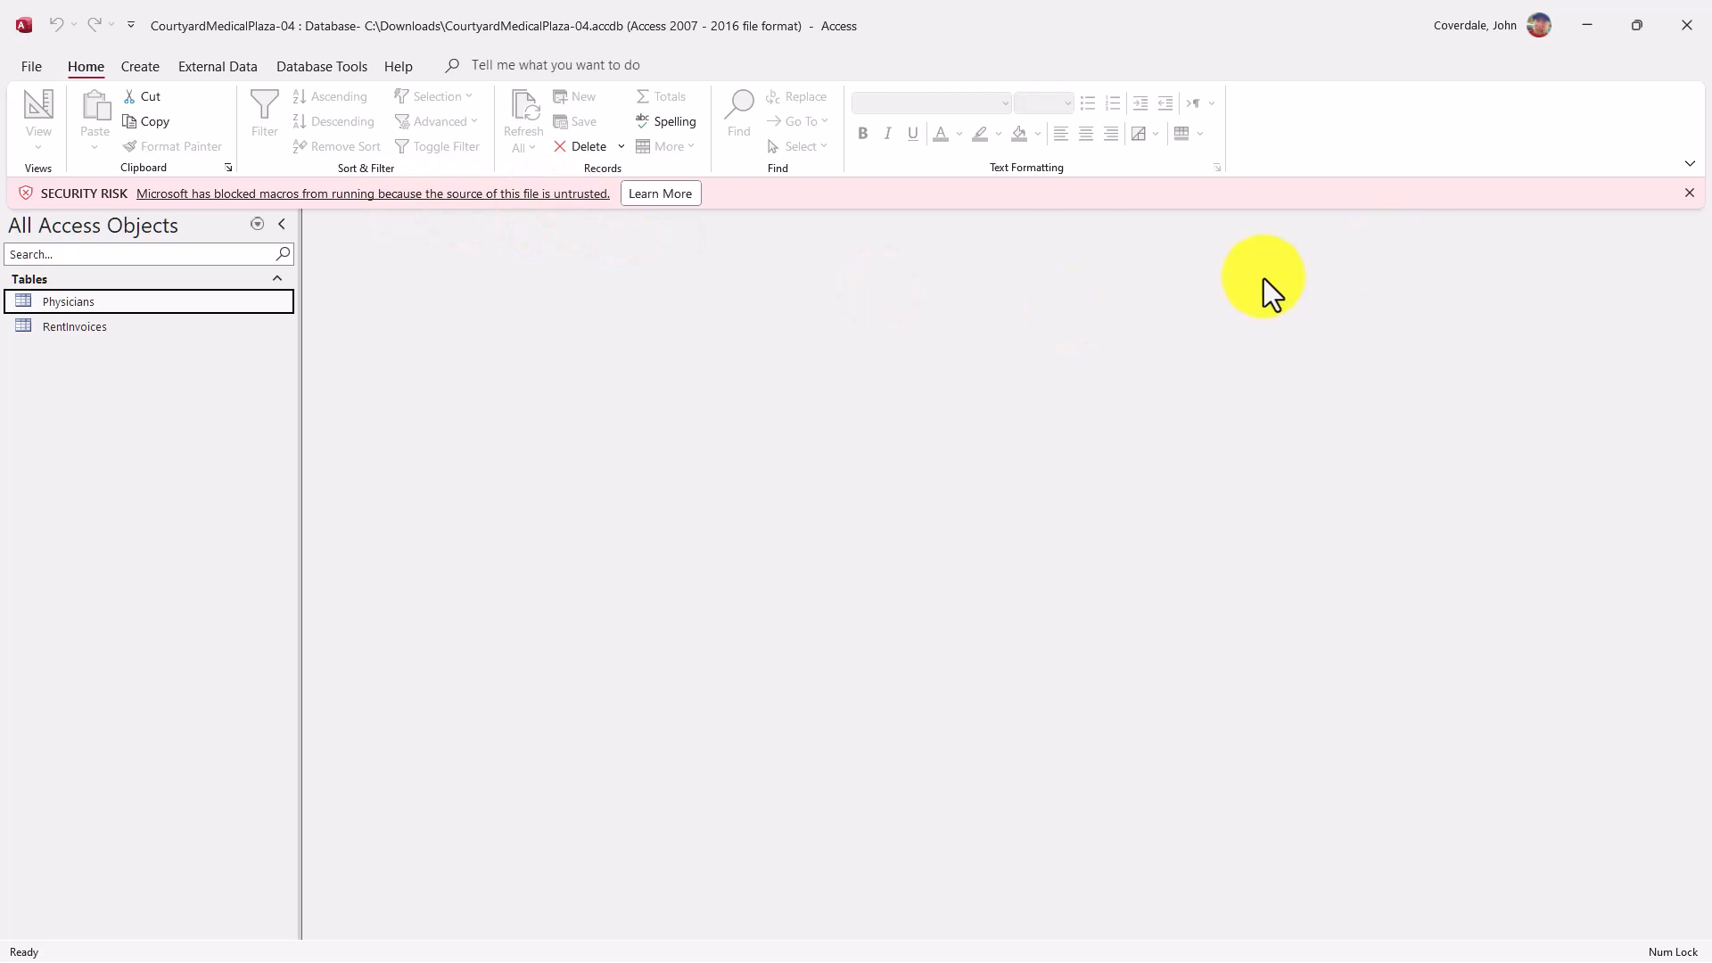
left_click(1686, 36)
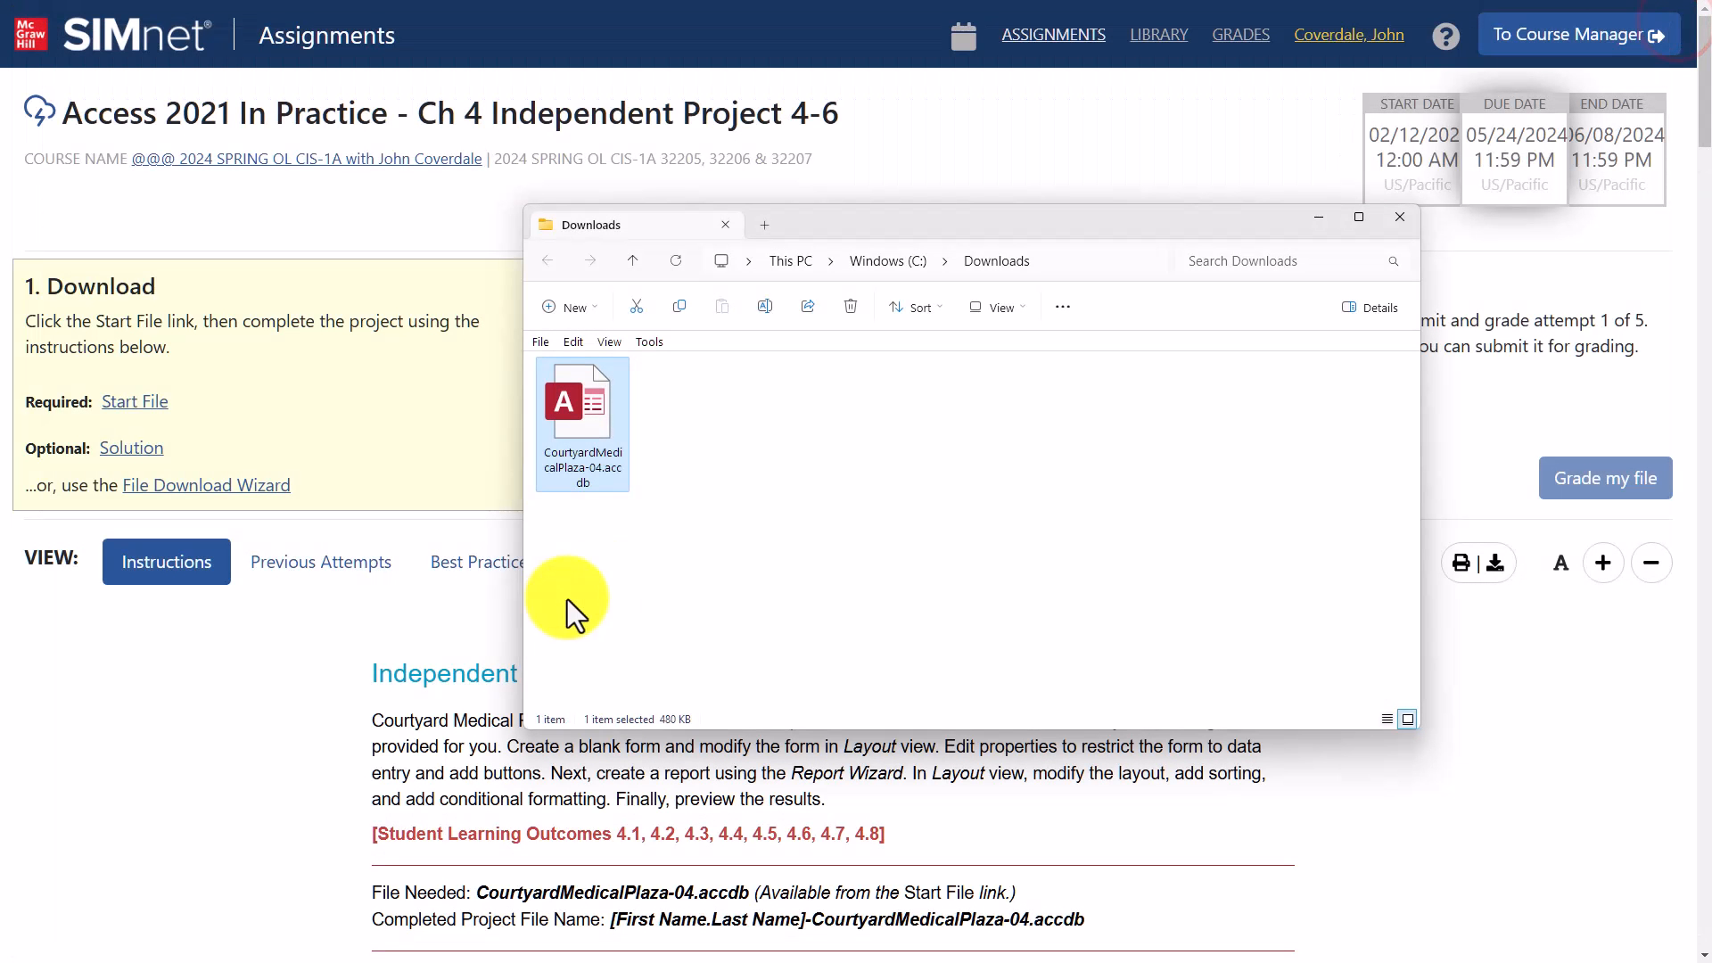
Unblock CourtyardMedicalPlaza-04.accdb through its file properties in the Downloads folder
right_click(588, 417)
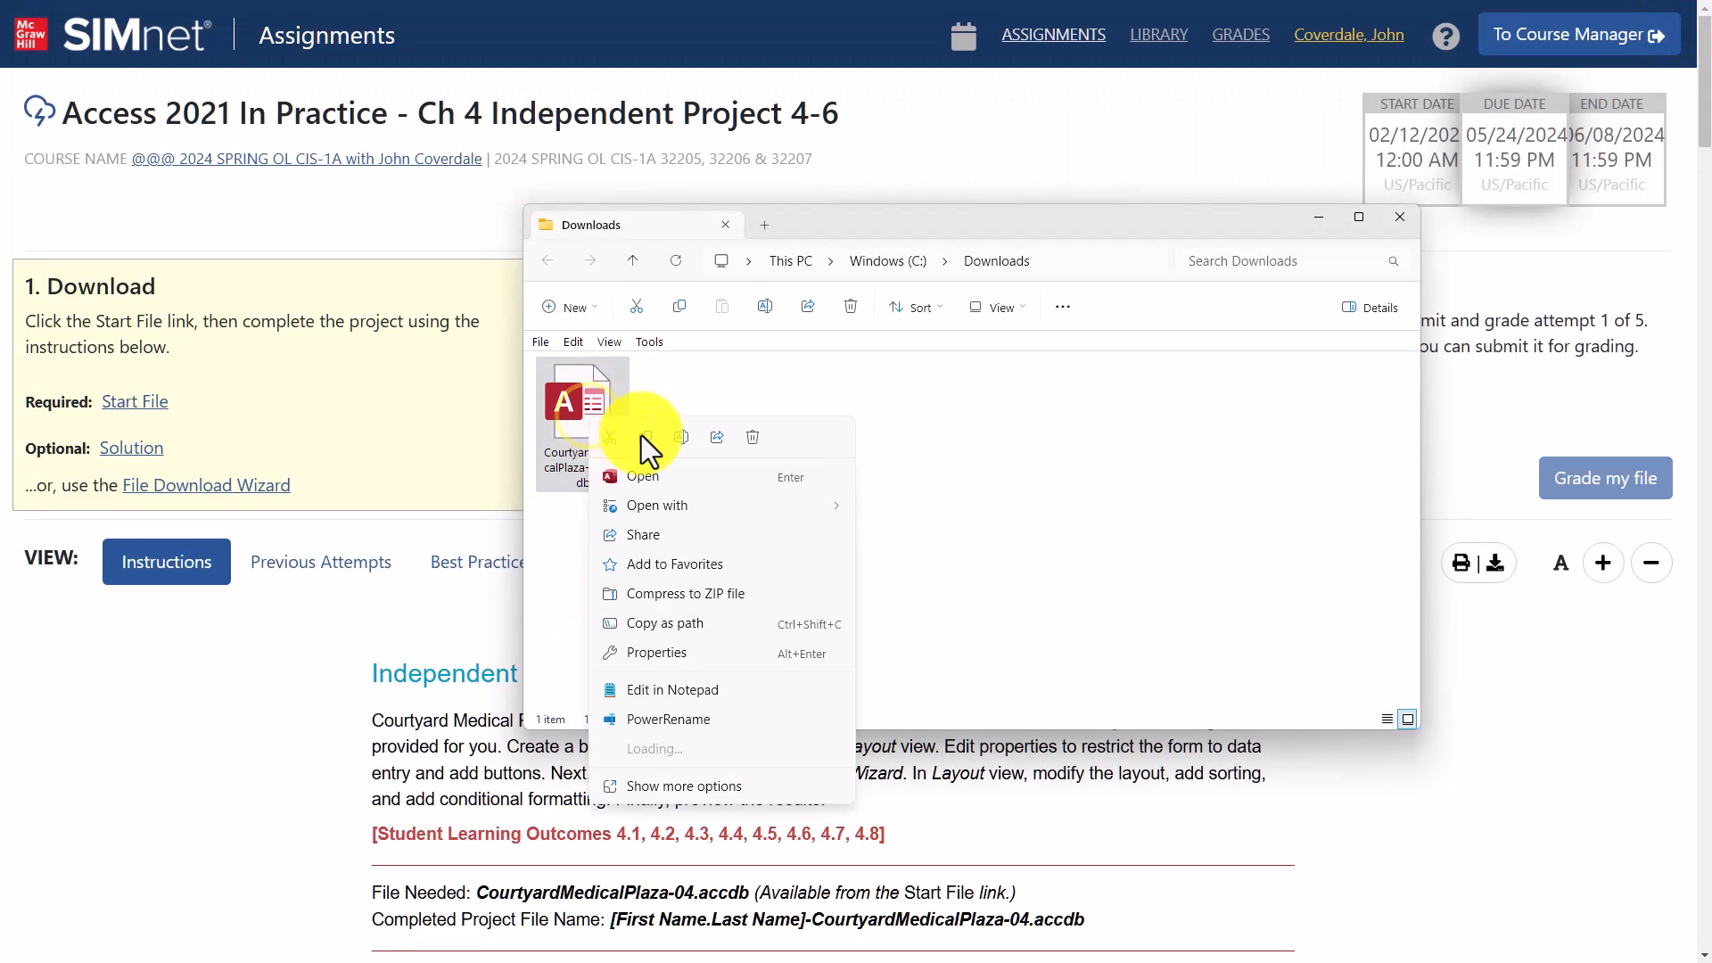
left_click(685, 651)
left_click_drag(775, 434, 779, 264)
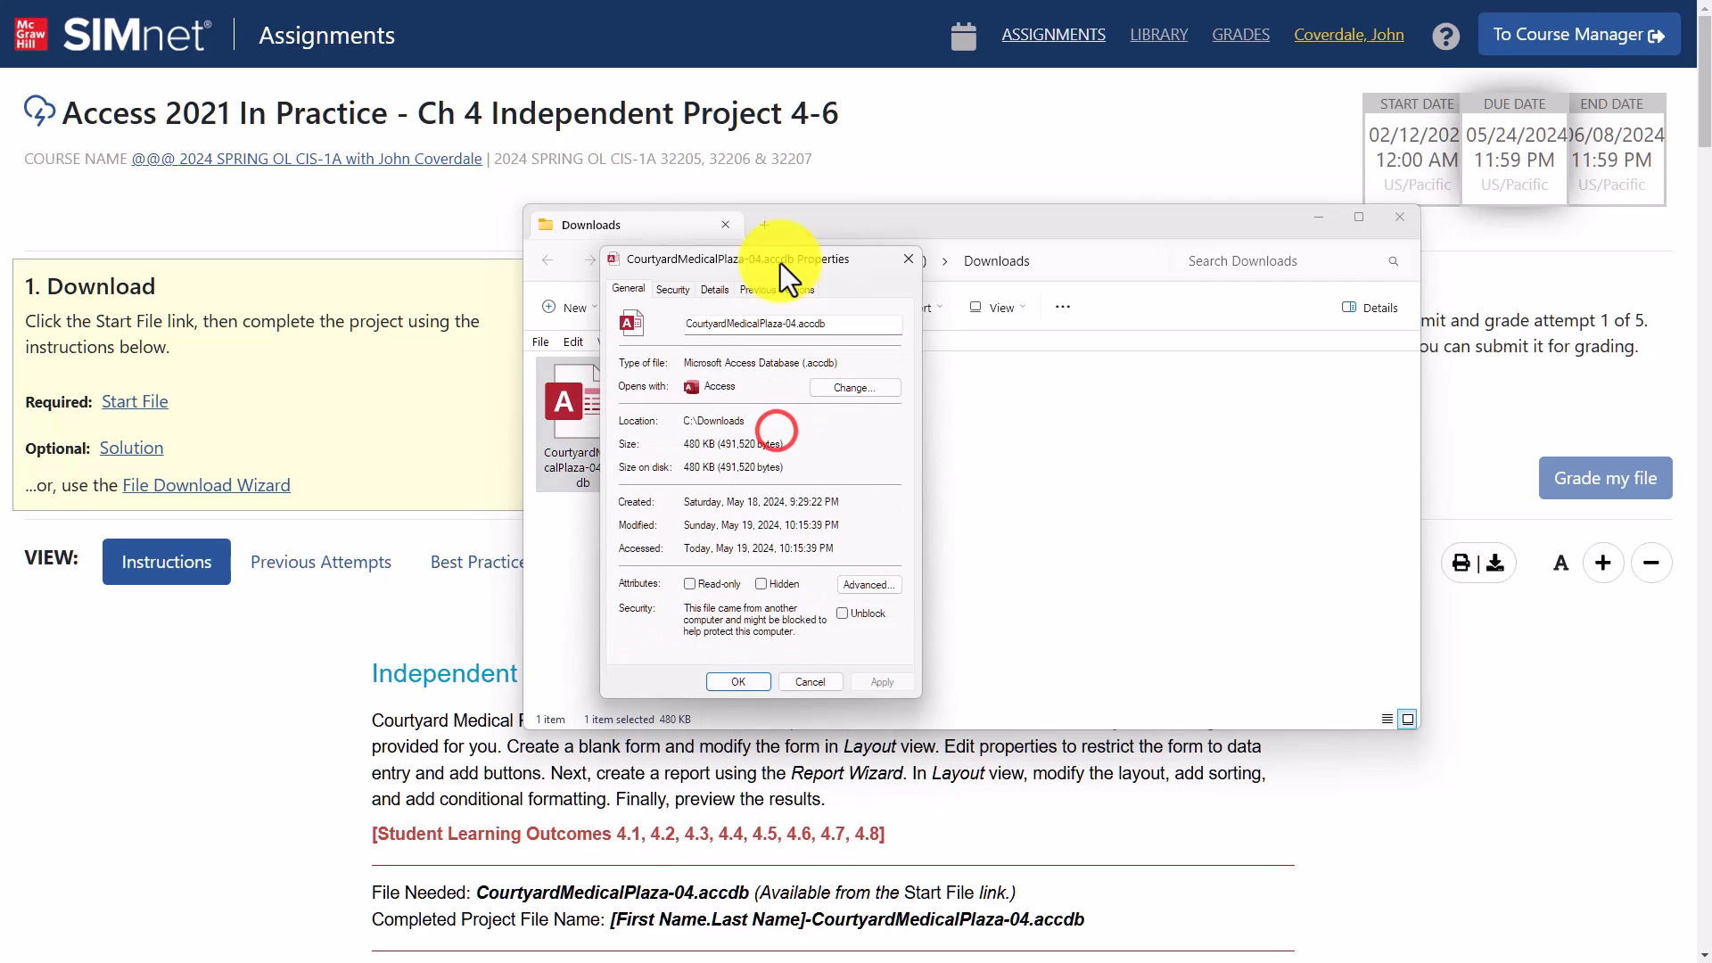
left_click(841, 615)
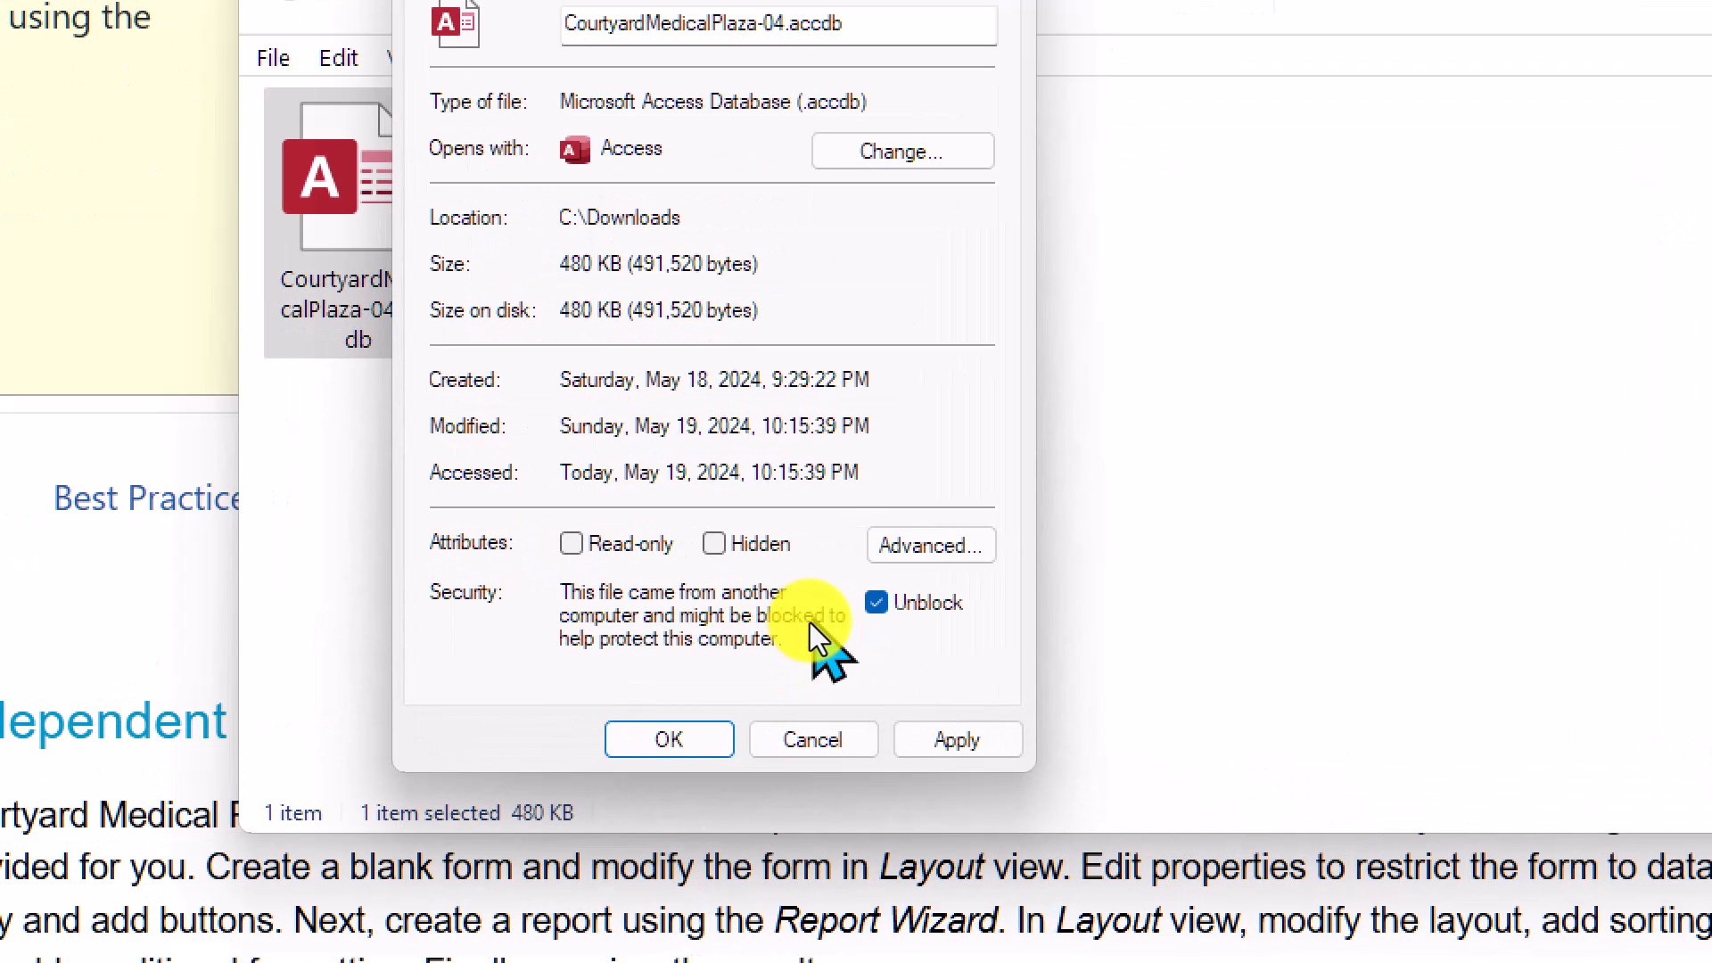
left_click(671, 739)
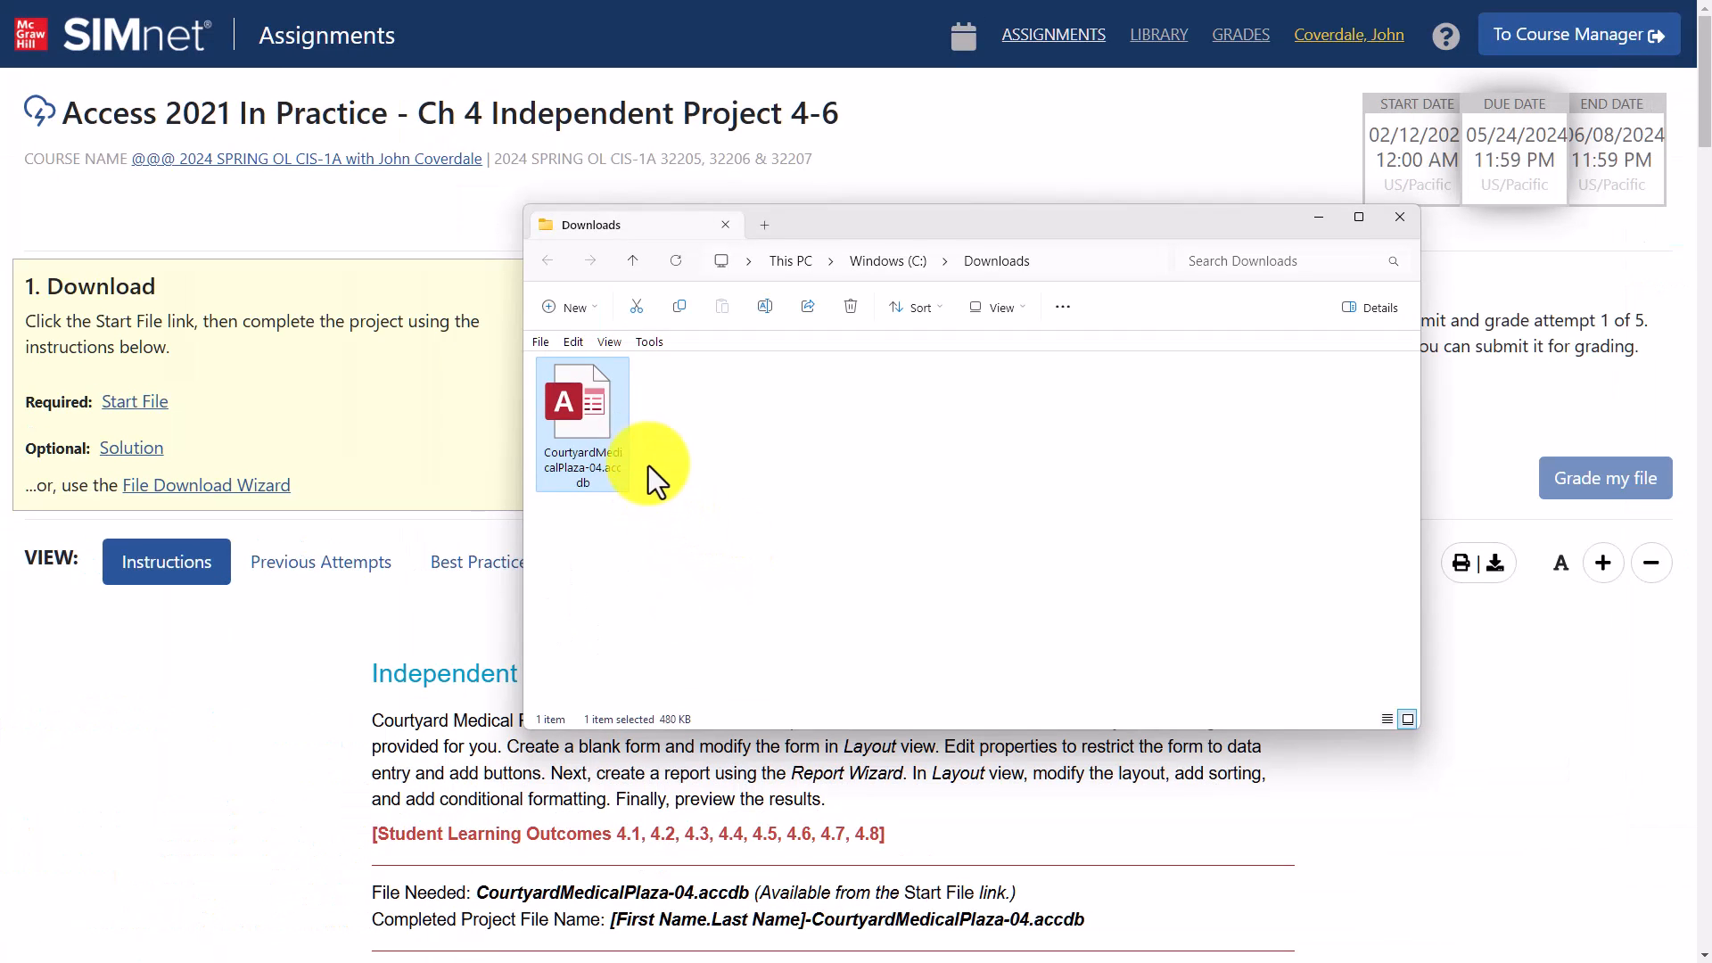
Open the CourtyardMedicalPlaza-04 database in Access and enable its content
double_click(569, 425)
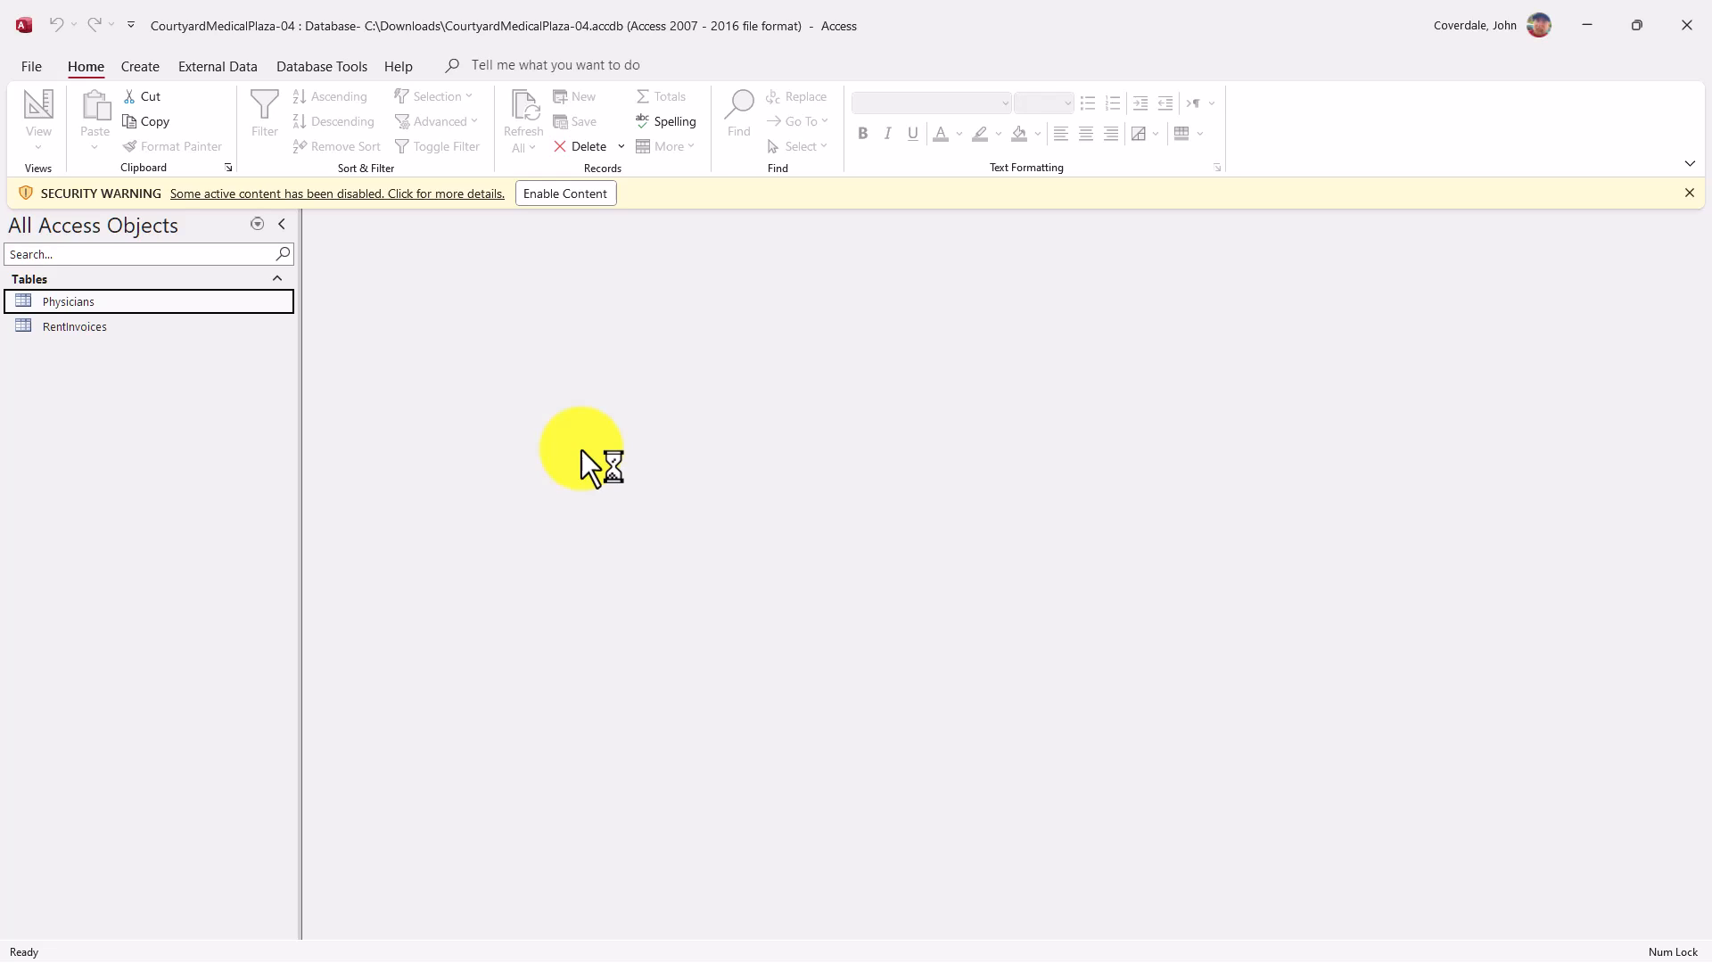
left_click(532, 190)
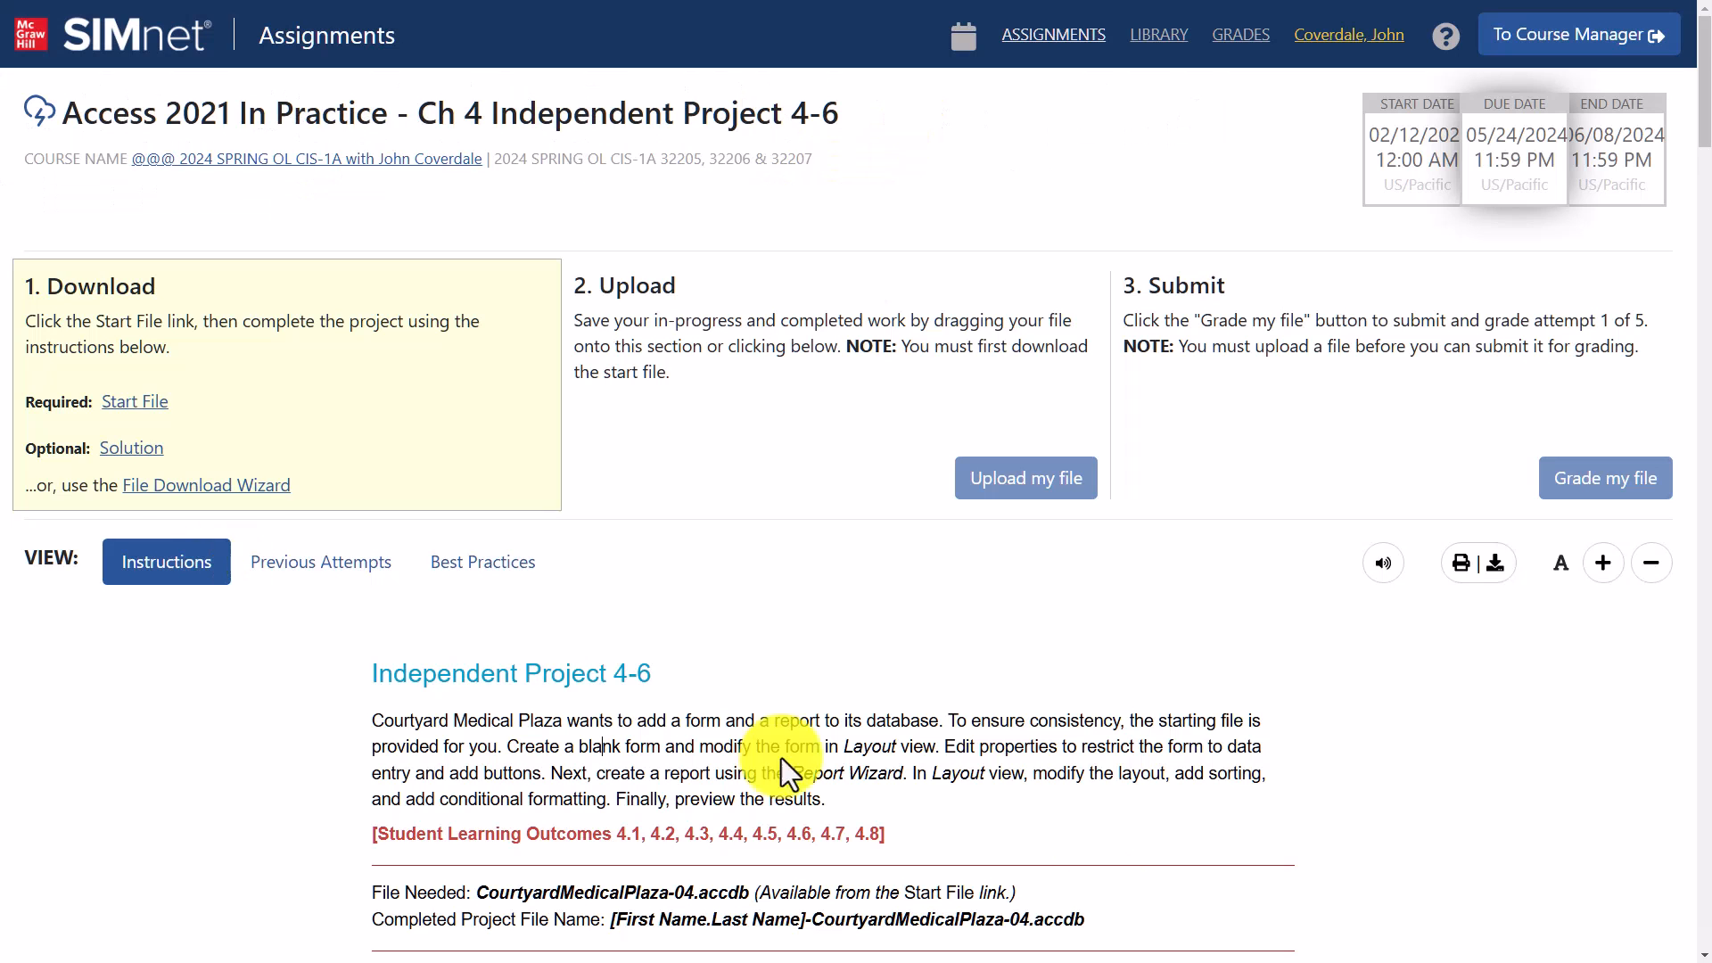
Switch to the SIMnet project instructions and mark steps 1, 2 and 3 as completed
scroll(500, 669, "down", 10)
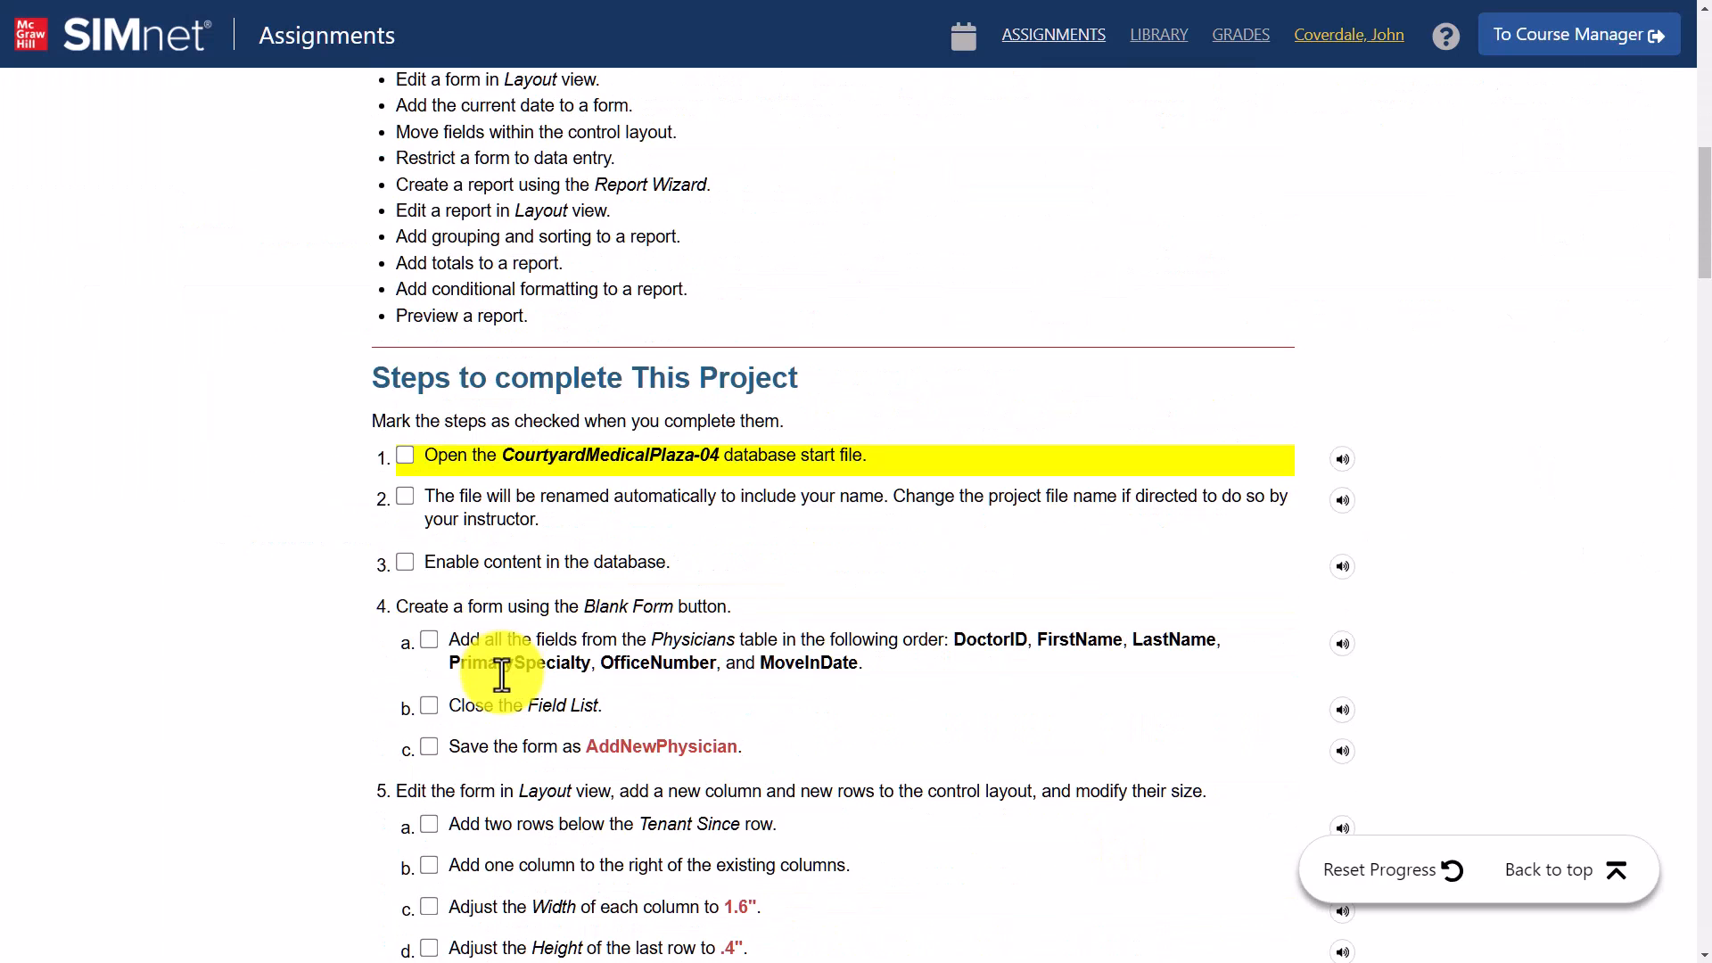
scroll(502, 674, "down", 3)
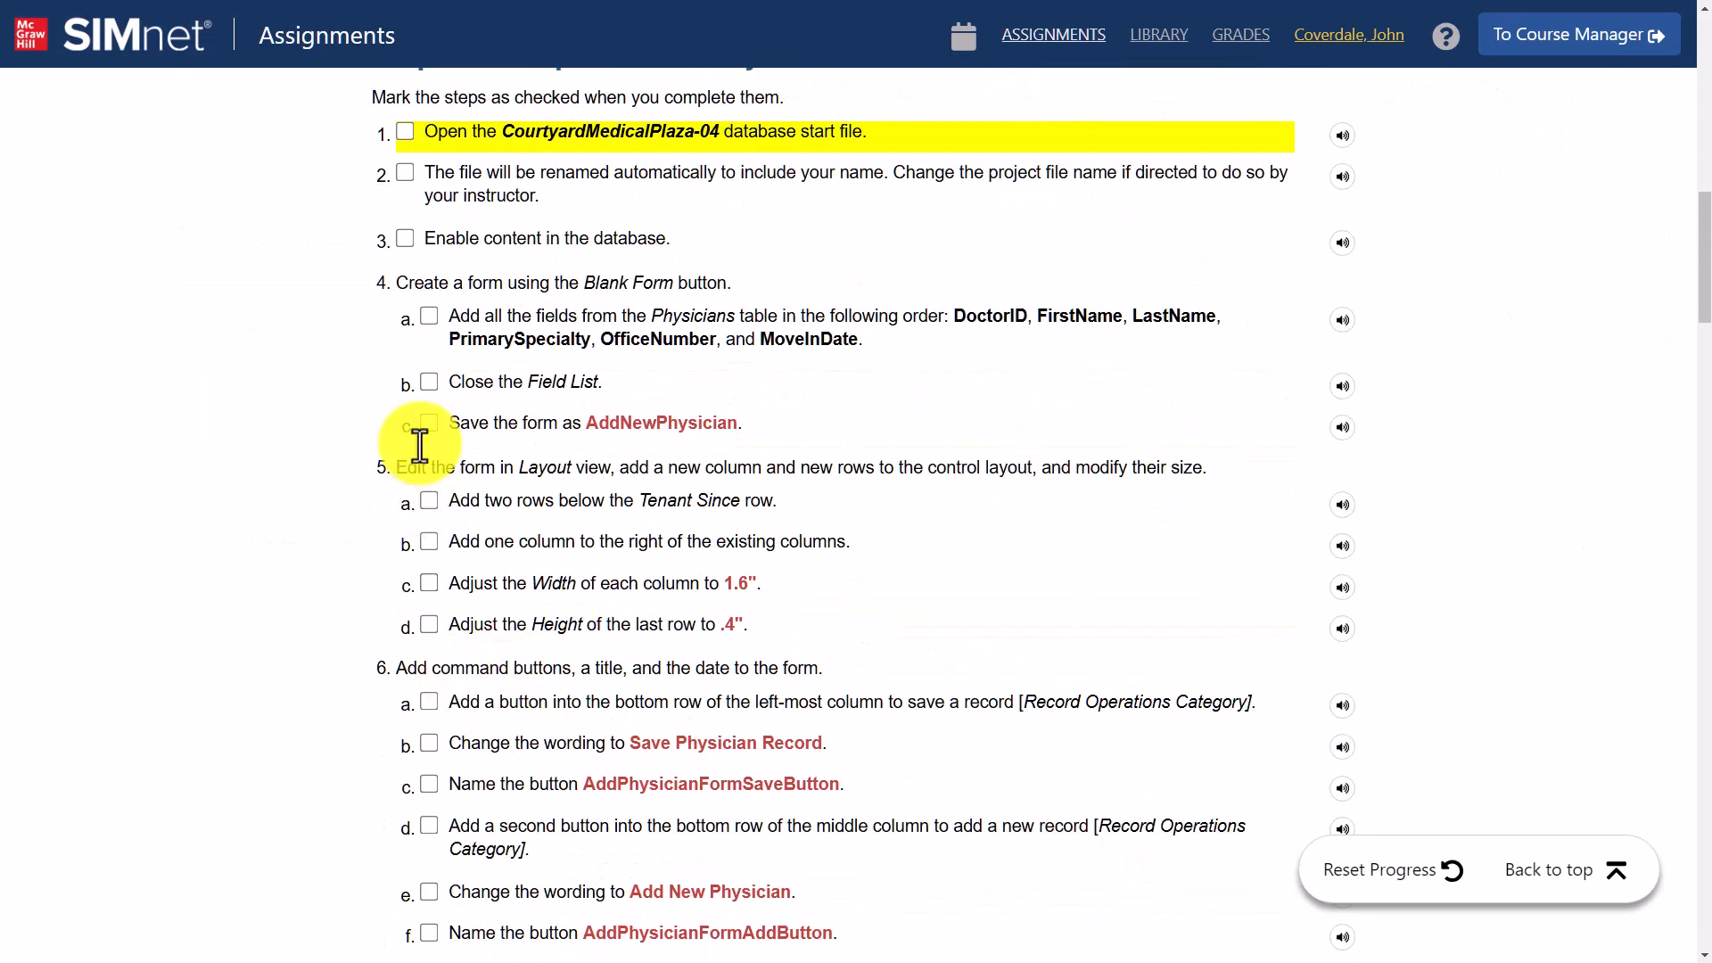
left_click(406, 132)
left_click(406, 174)
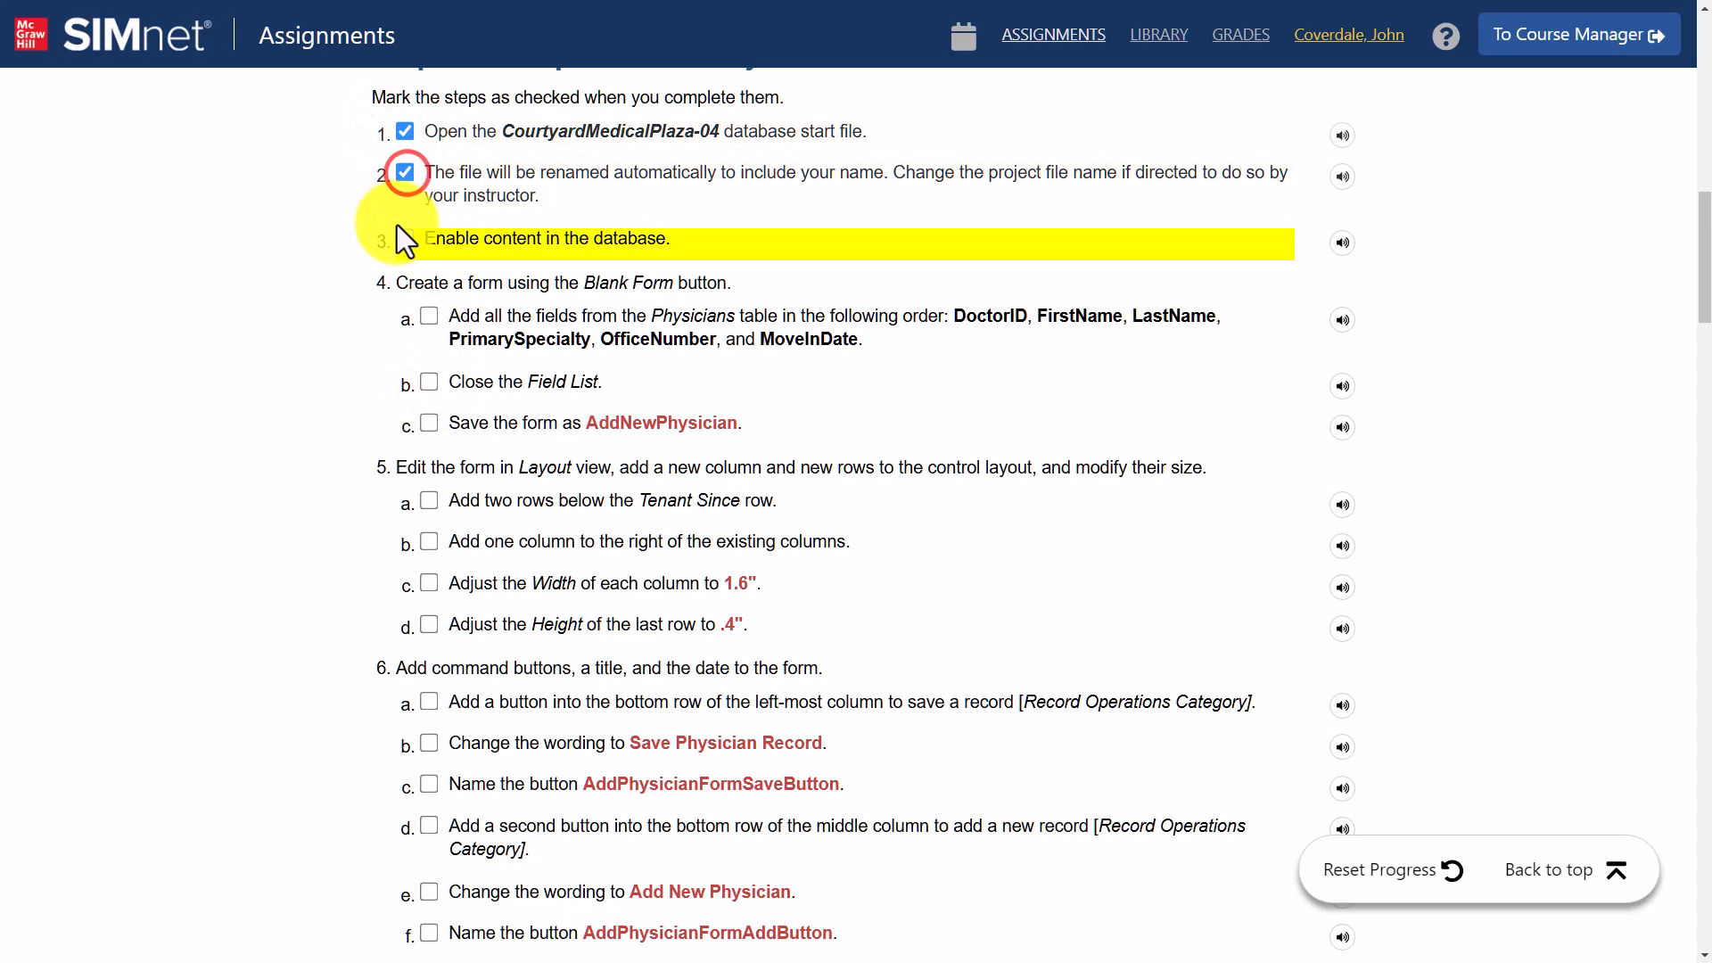
left_click(405, 238)
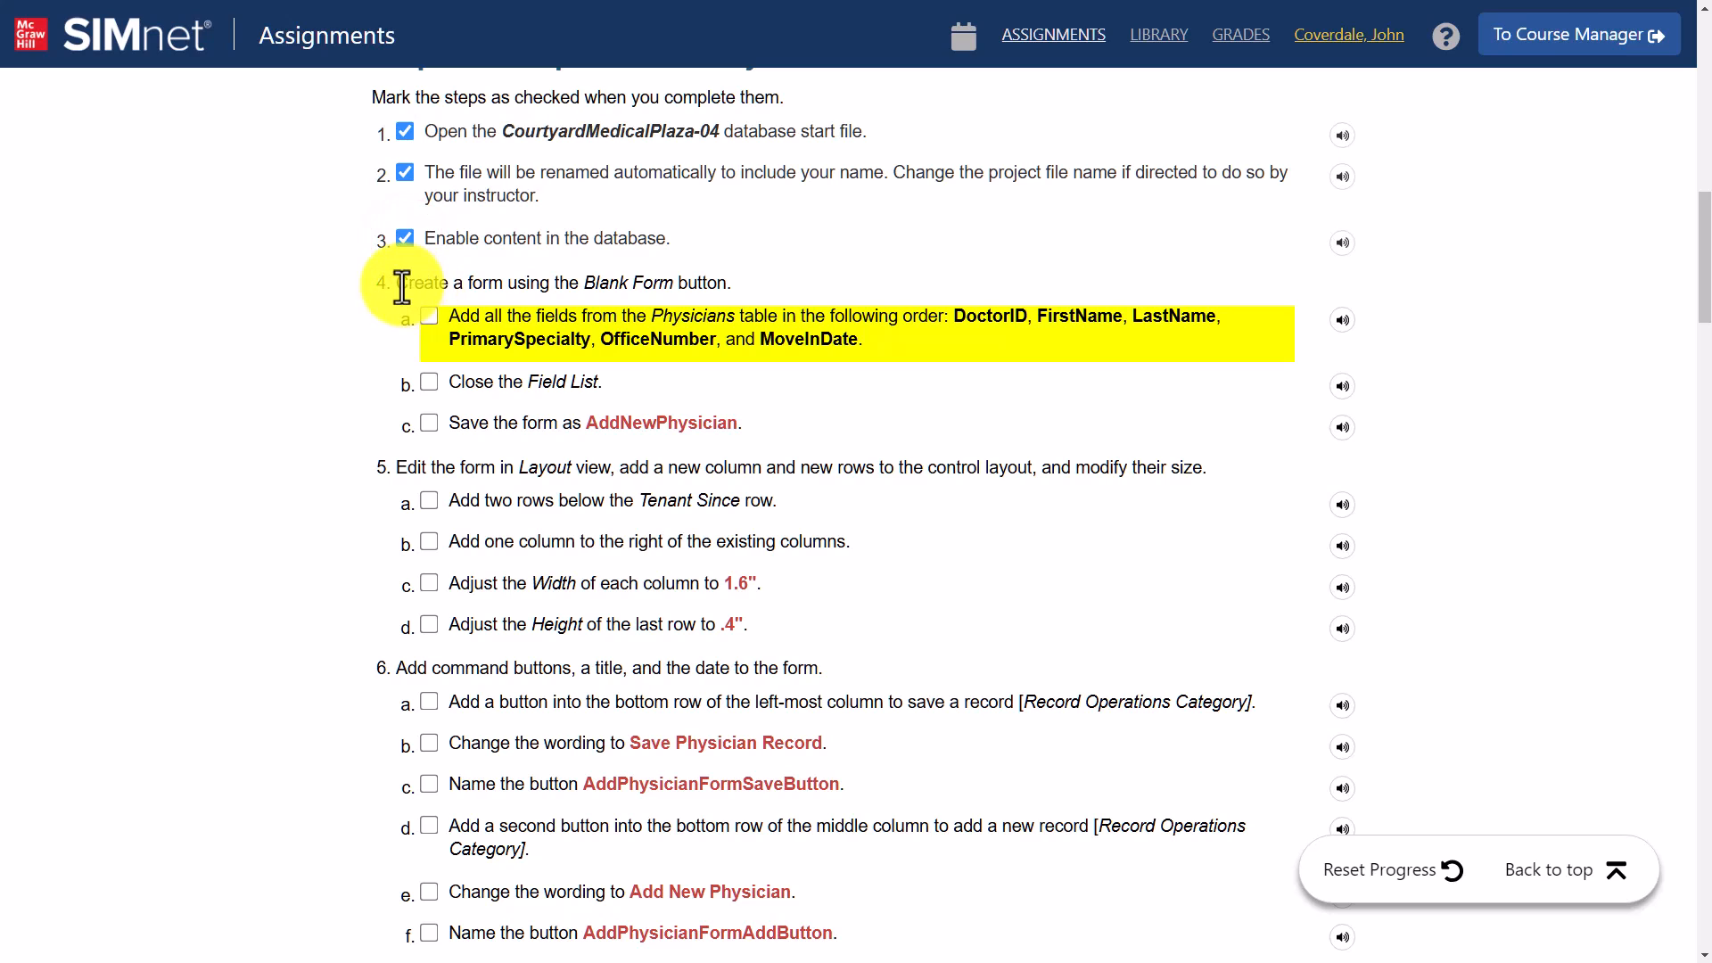
Review the instructions from step 4 onward for creating a form using Blank Form
left_click_drag(400, 282, 722, 286)
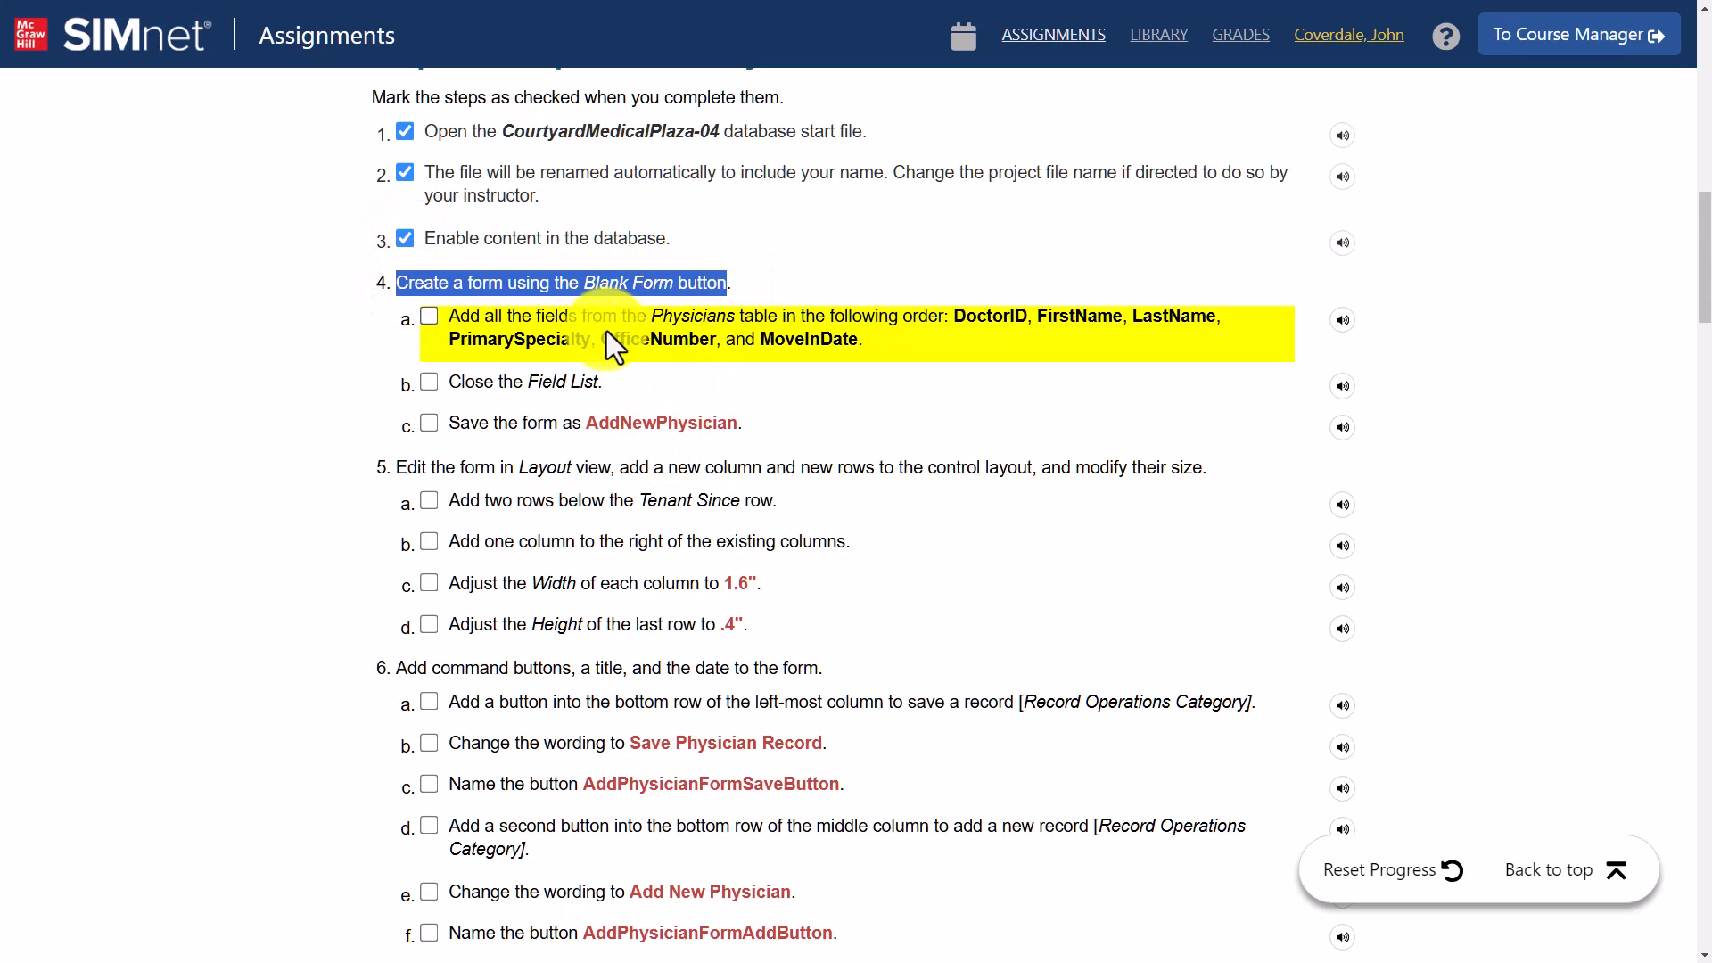
scroll(647, 437, "up", 3)
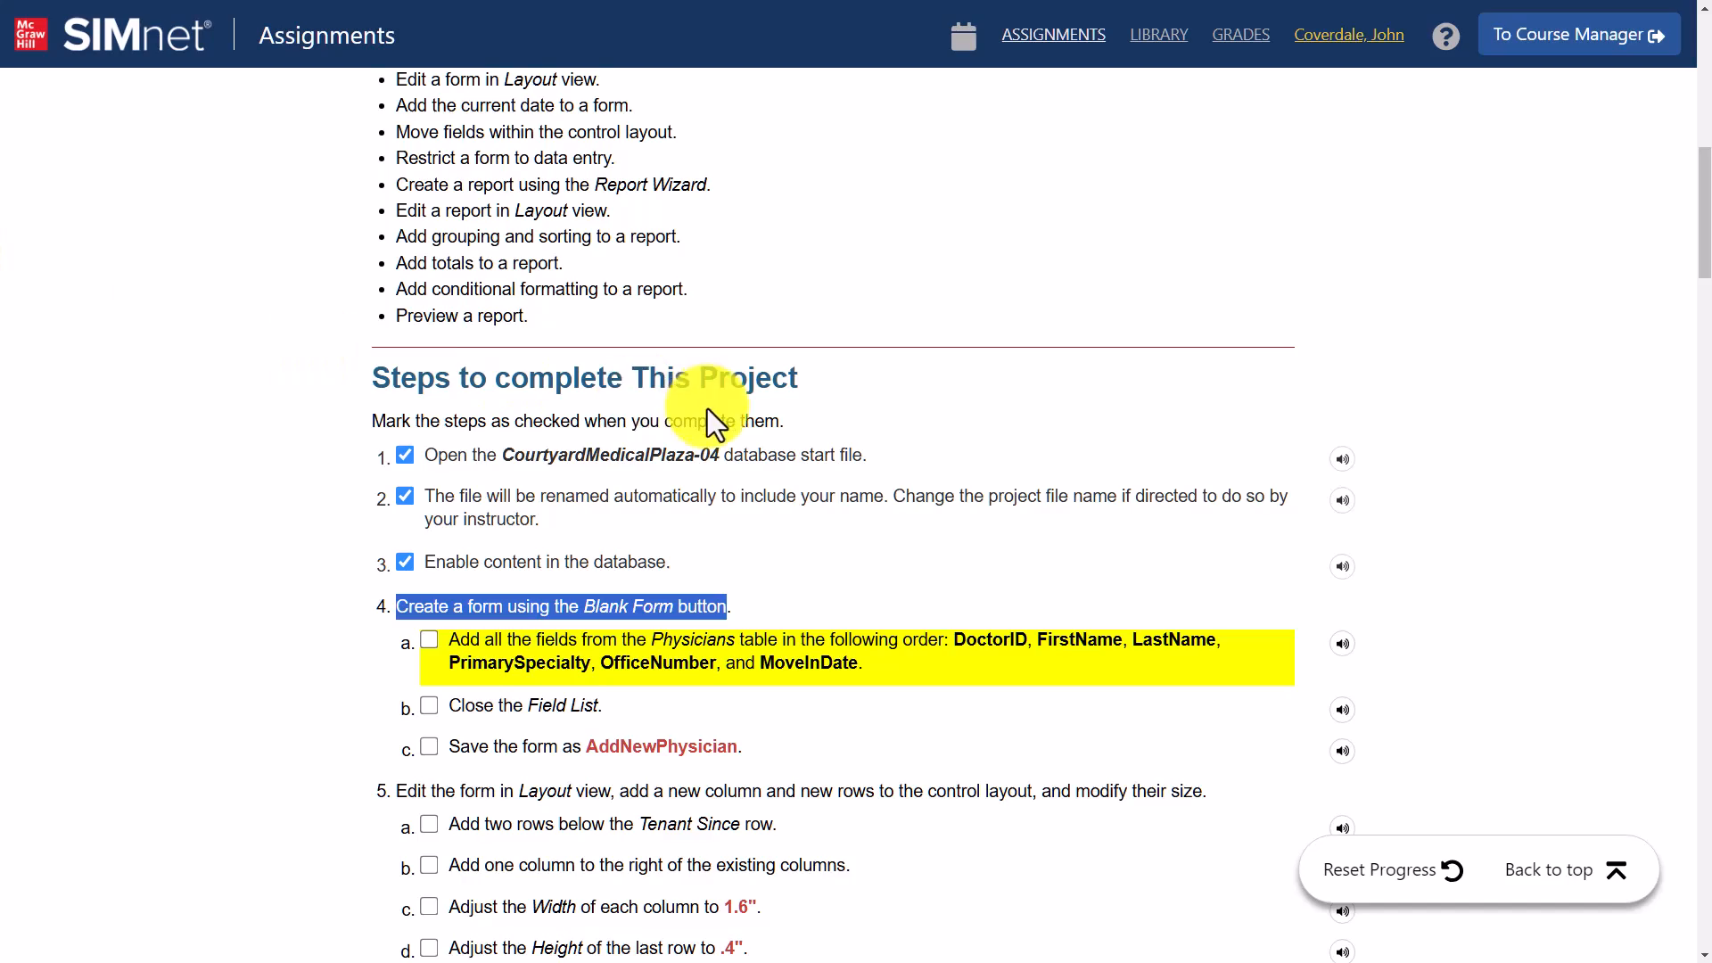
scroll(709, 421, "down", 9)
scroll(708, 420, "down", 5)
scroll(708, 421, "up", 13)
scroll(708, 421, "up", 4)
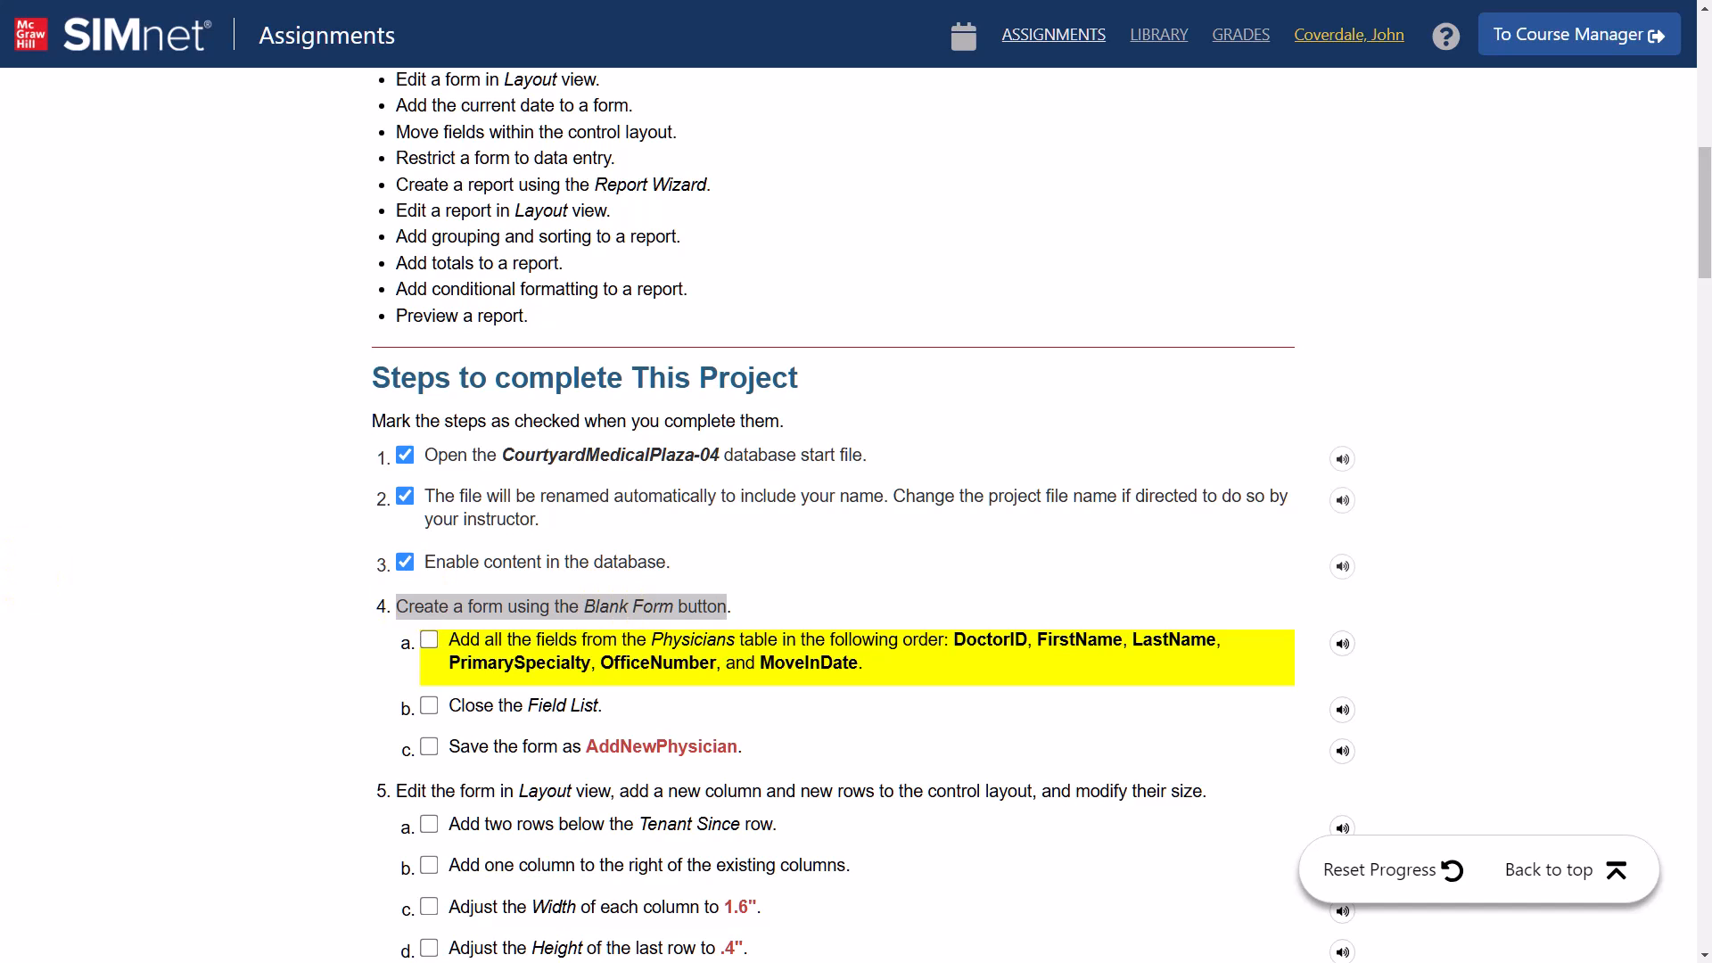
Switch to Access and create a new blank form in the CourtyardMedicalPlaza-04 database
key("alt+Tab")
left_click(153, 75)
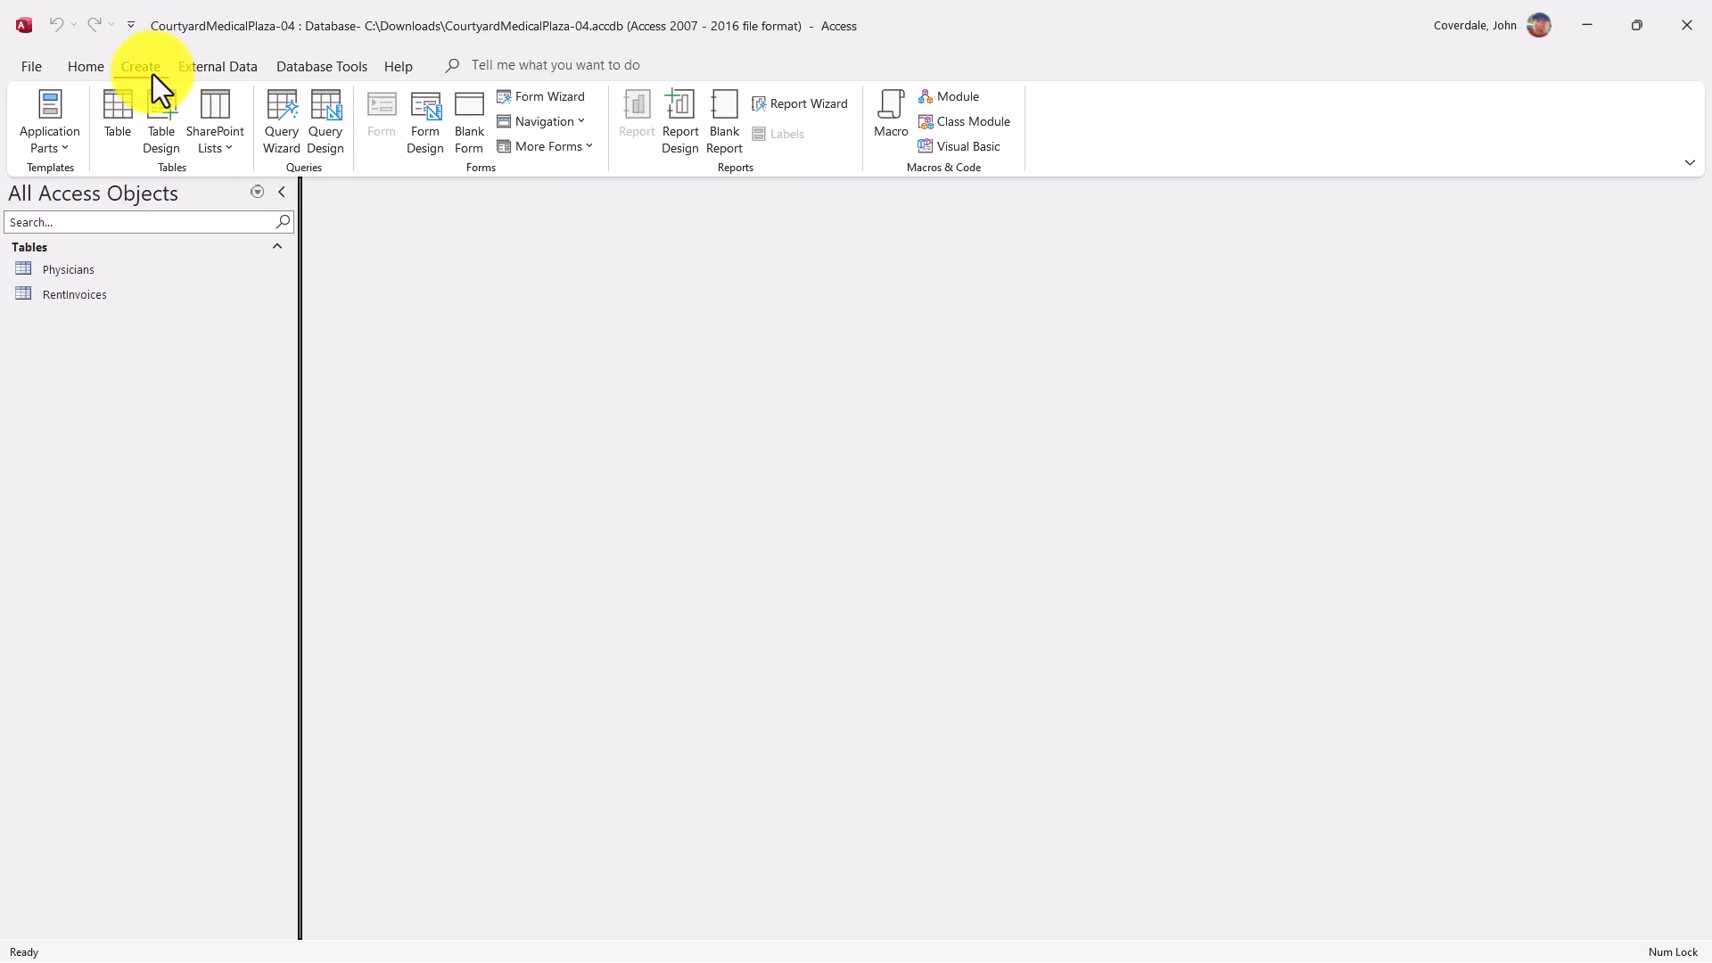
left_click(501, 174)
key("super+plus")
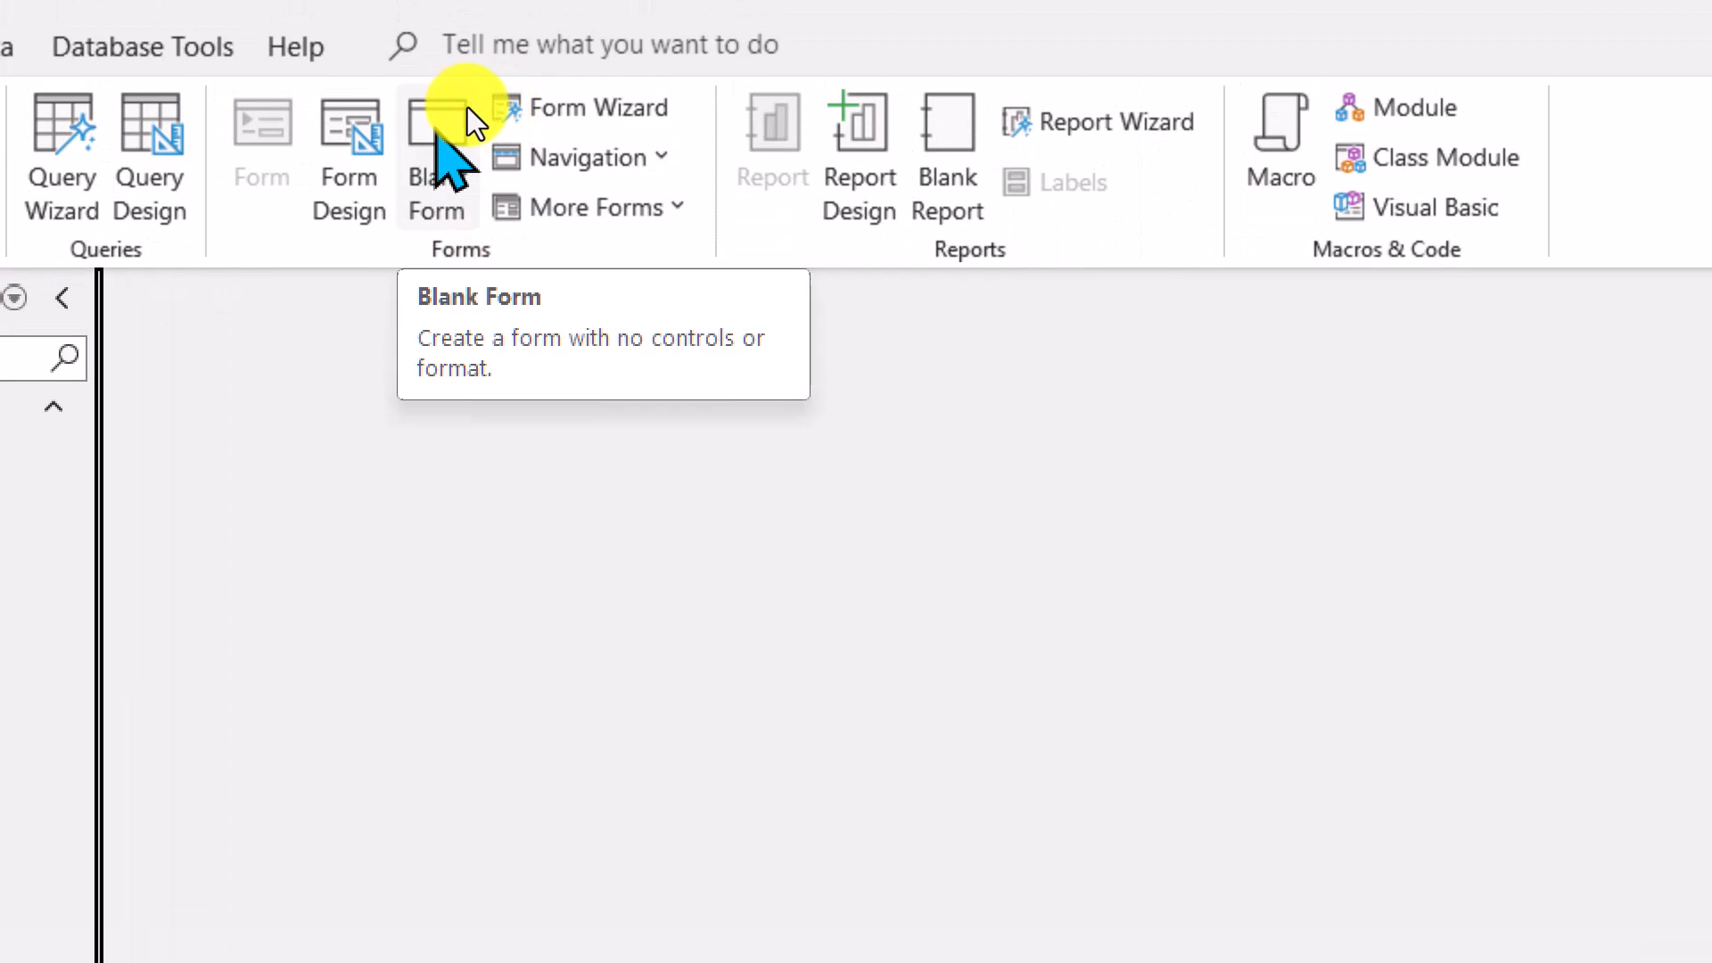
left_click(467, 107)
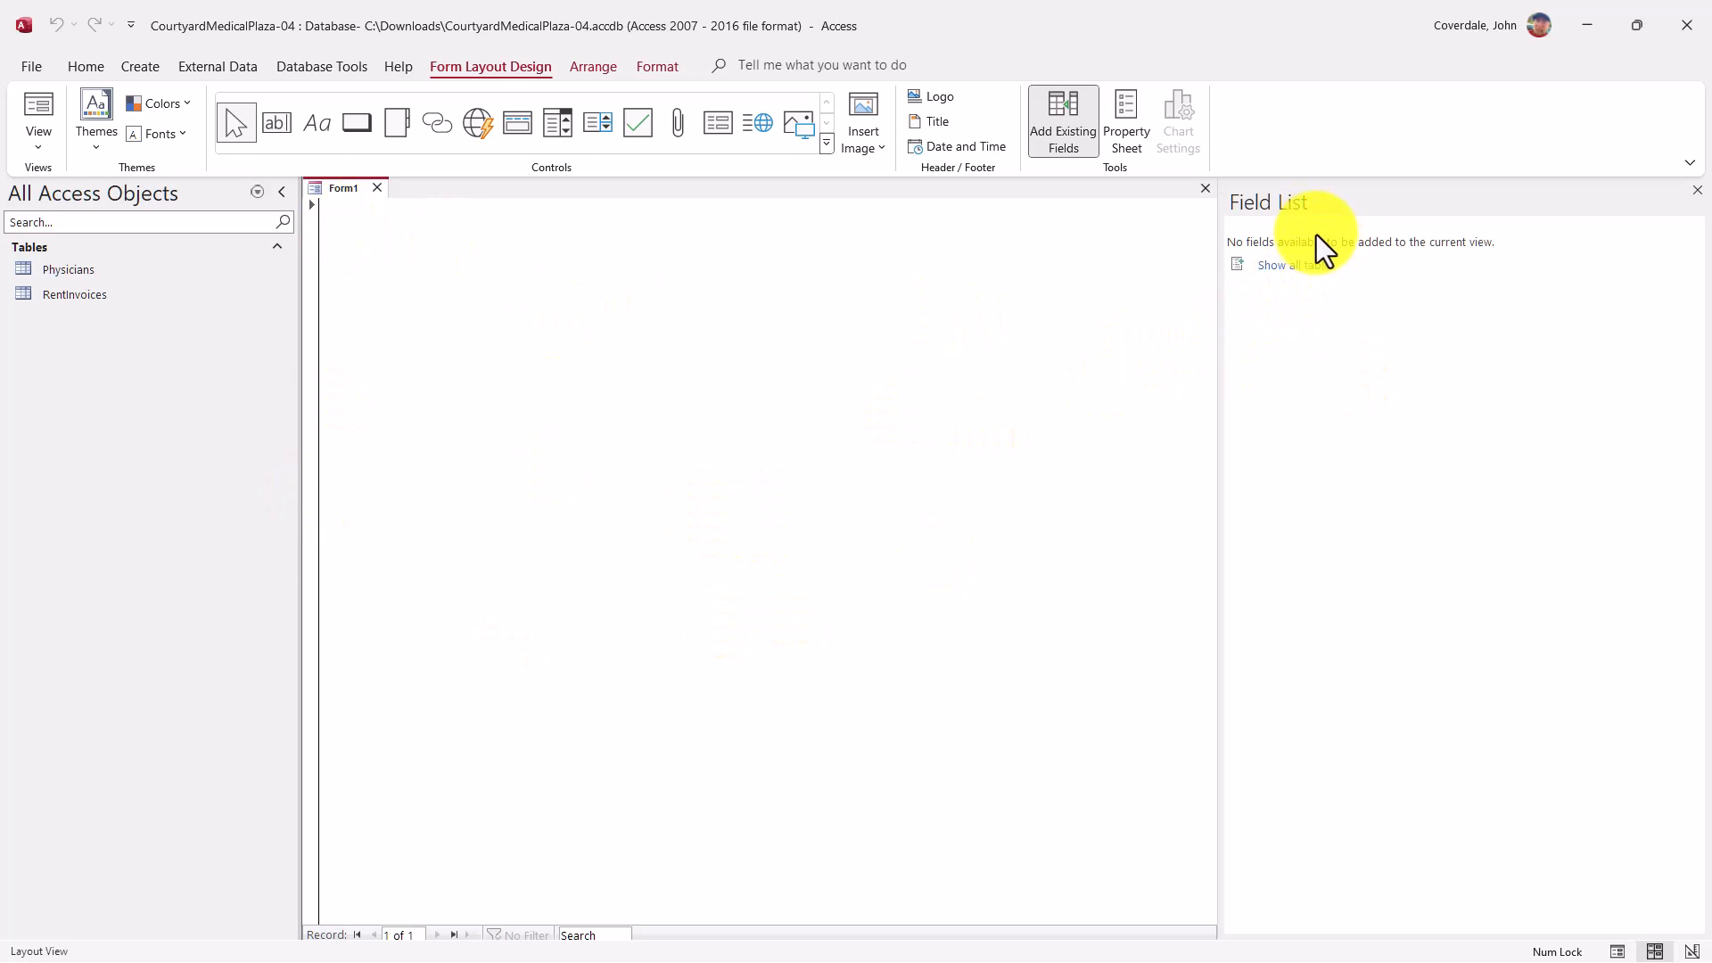
Add the Physicians table fields to the blank form in this order: DoctorID, FirstName, LastName, PrimarySpecialty, OfficeNumber, MoveInDate
left_click(1285, 267)
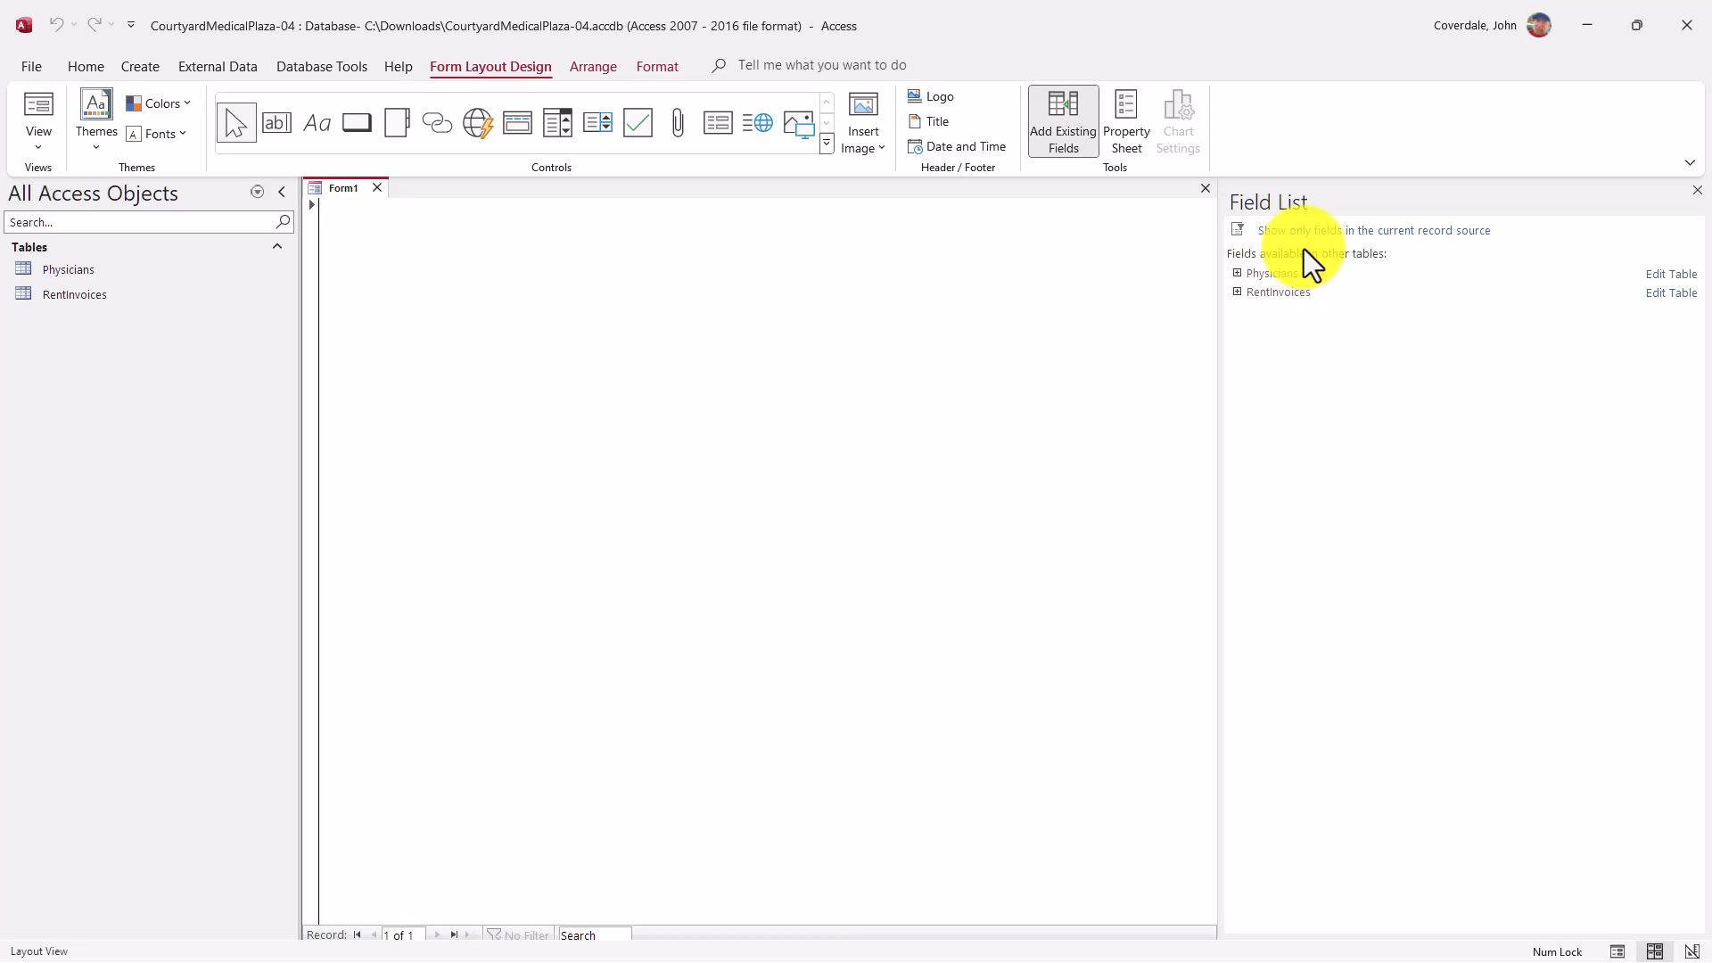
left_click(1237, 273)
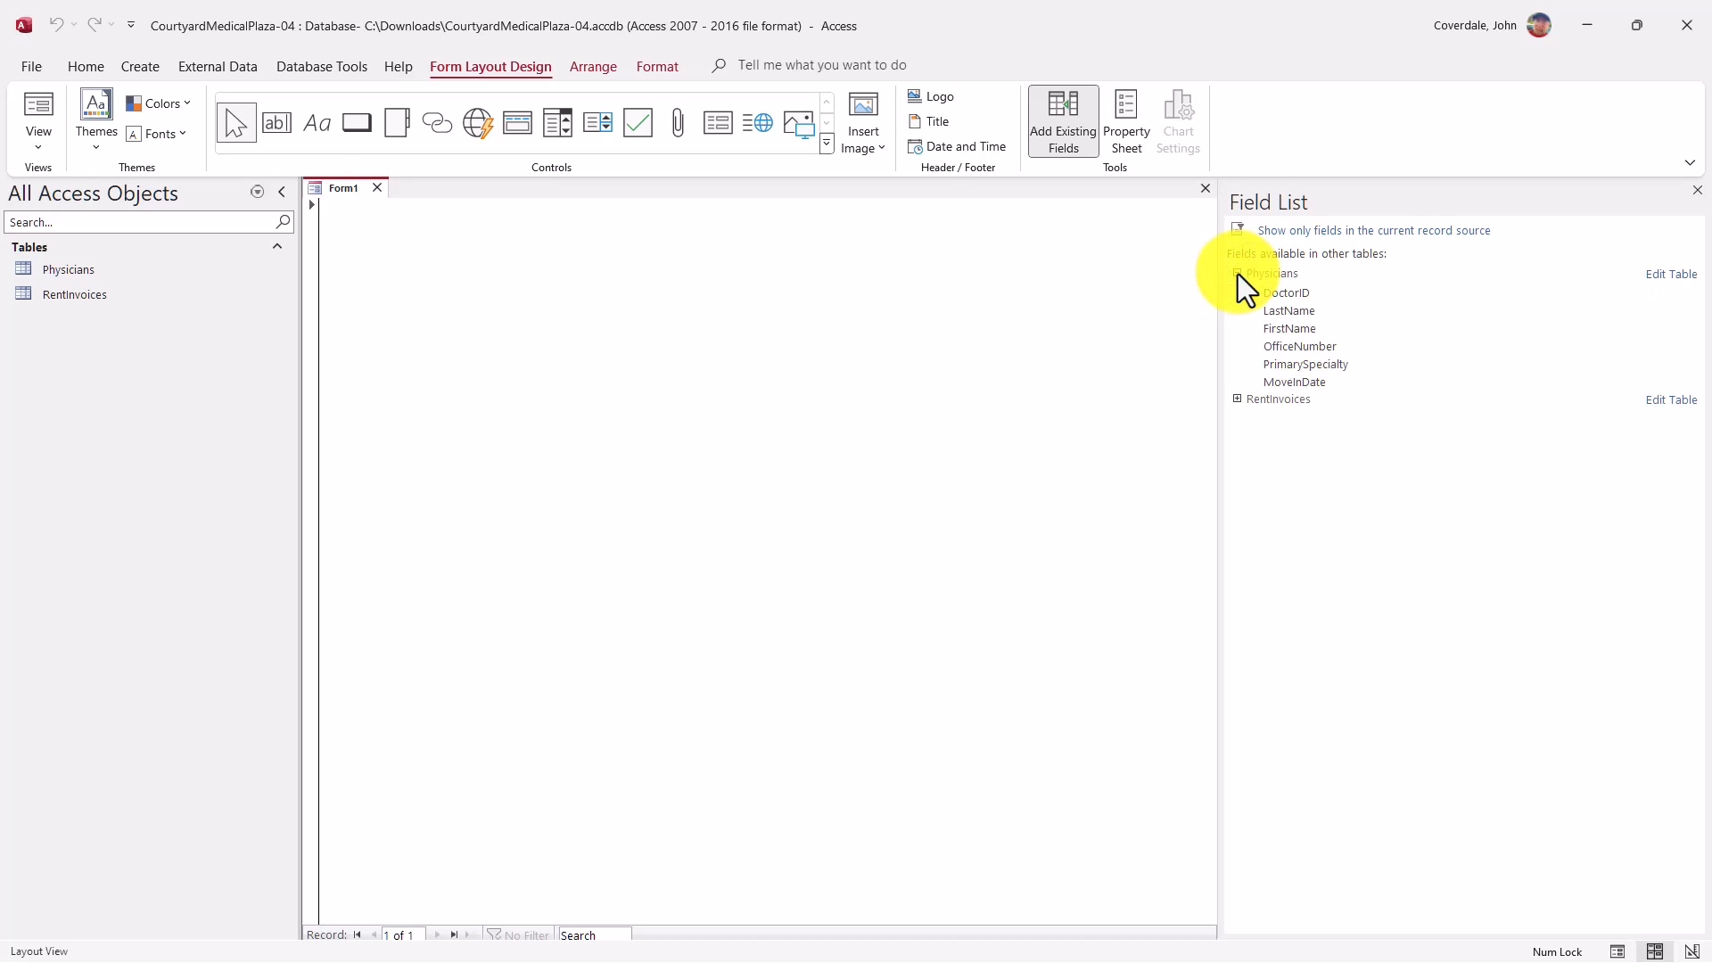
left_click(1296, 296)
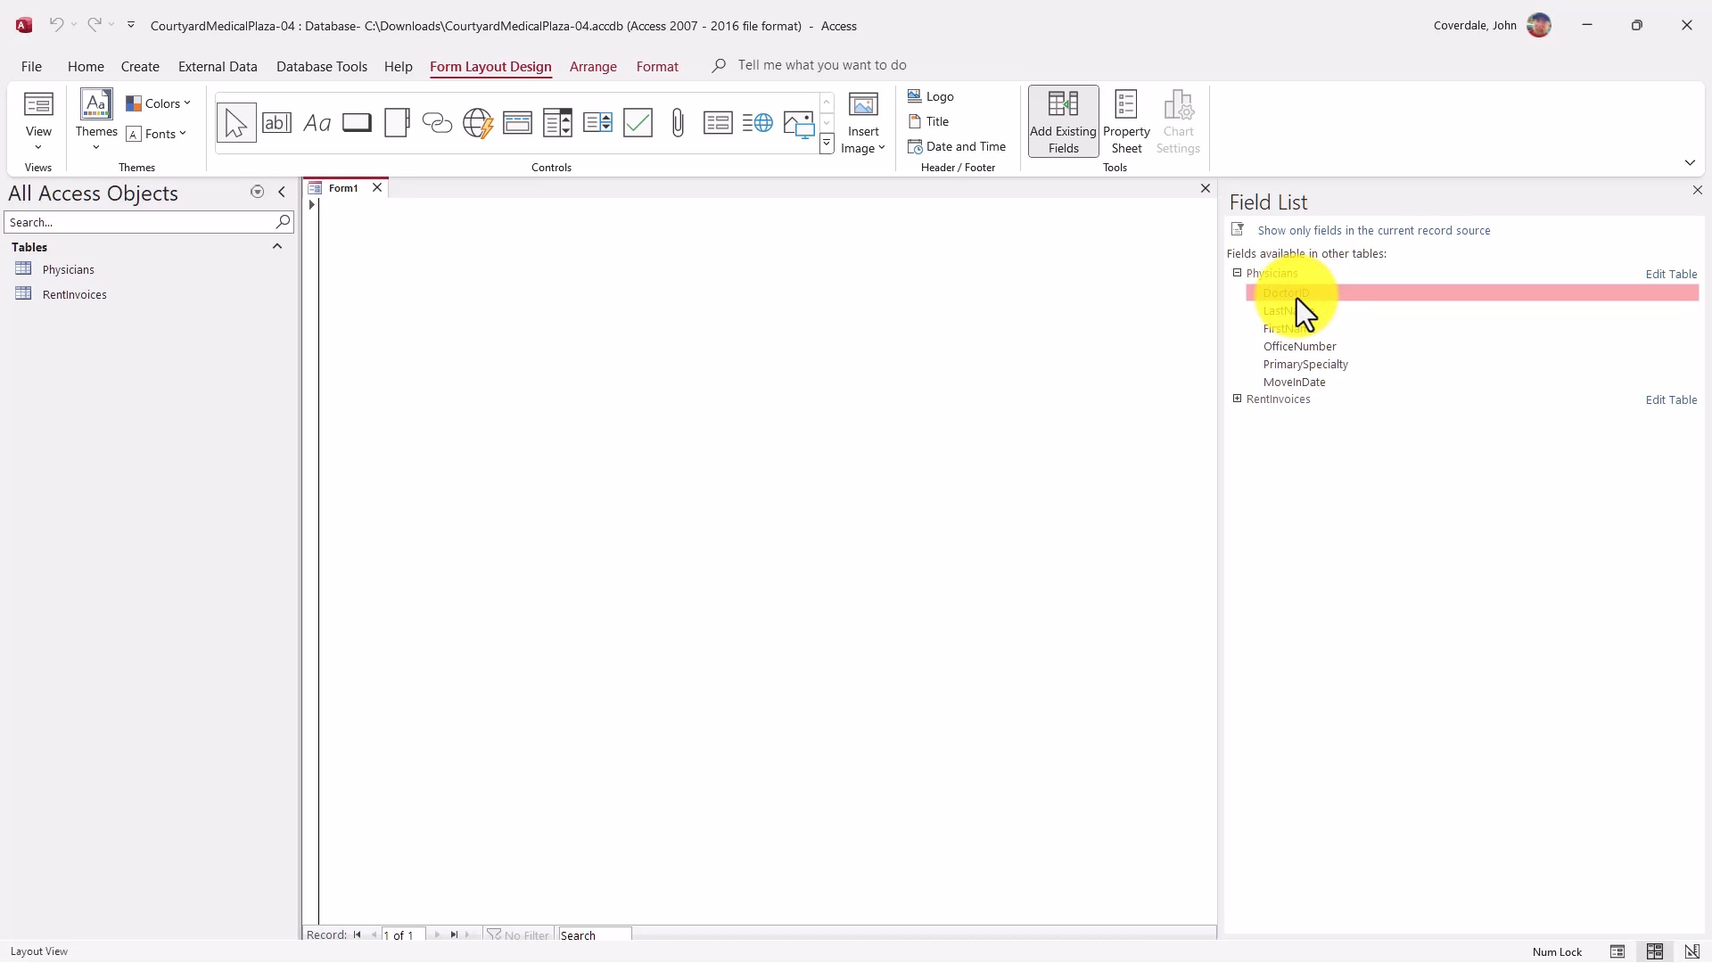
double_click(1299, 296)
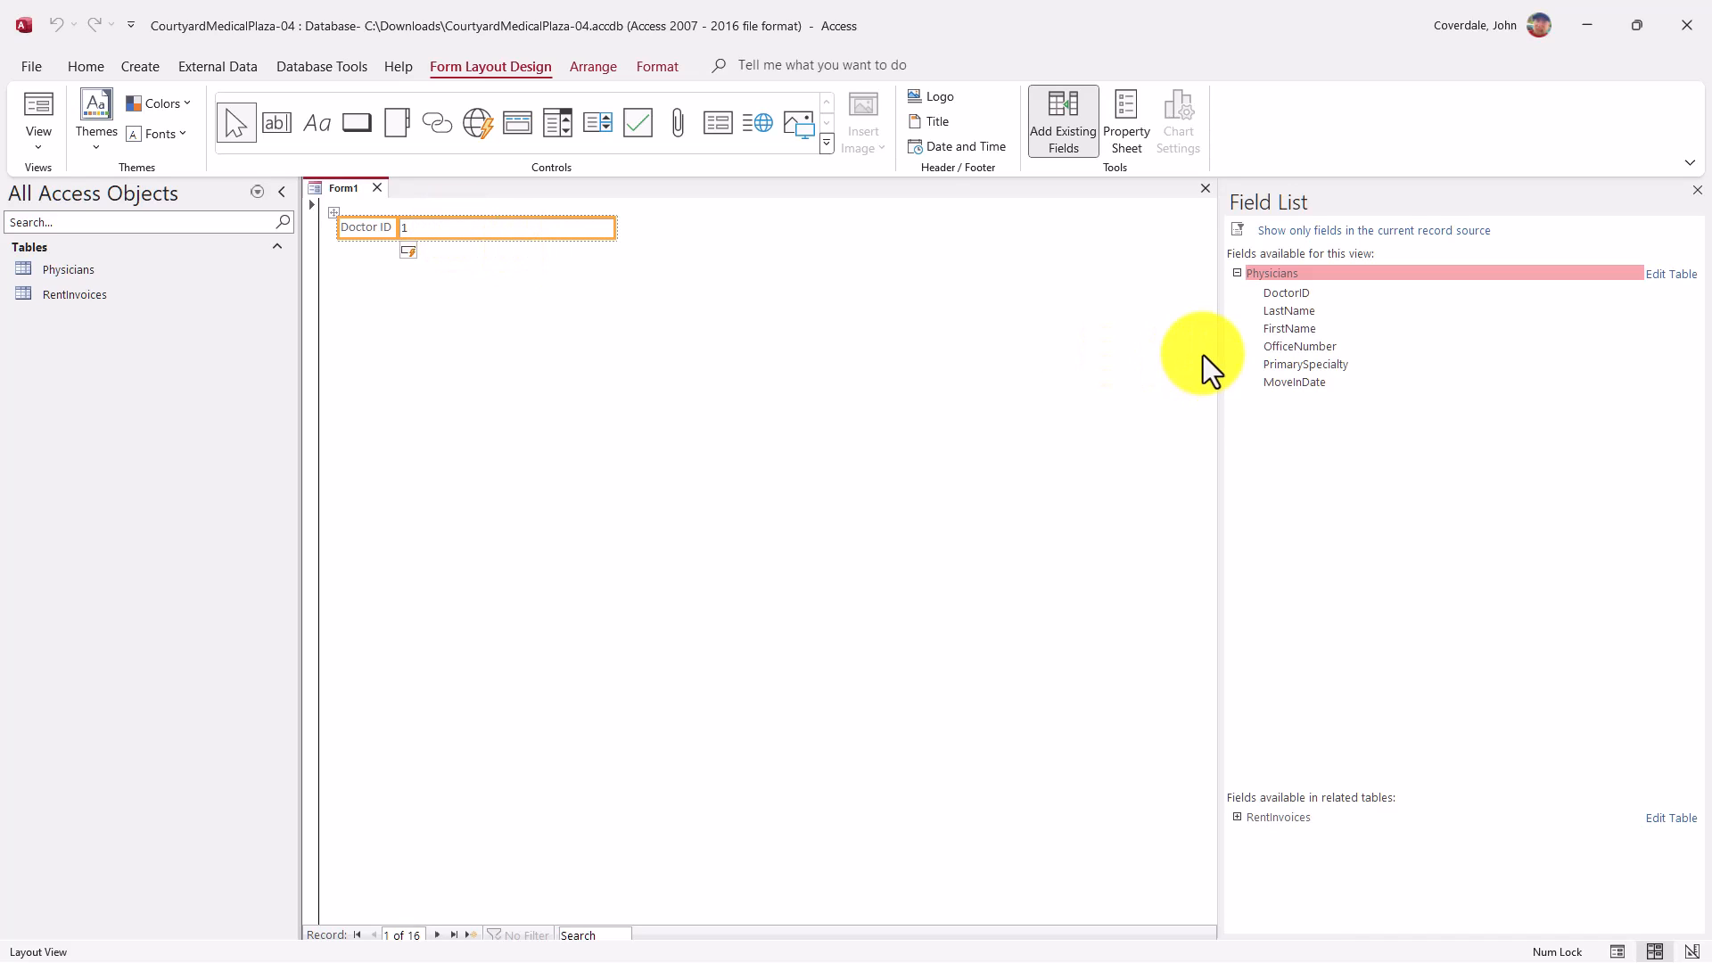
double_click(1276, 330)
double_click(1282, 310)
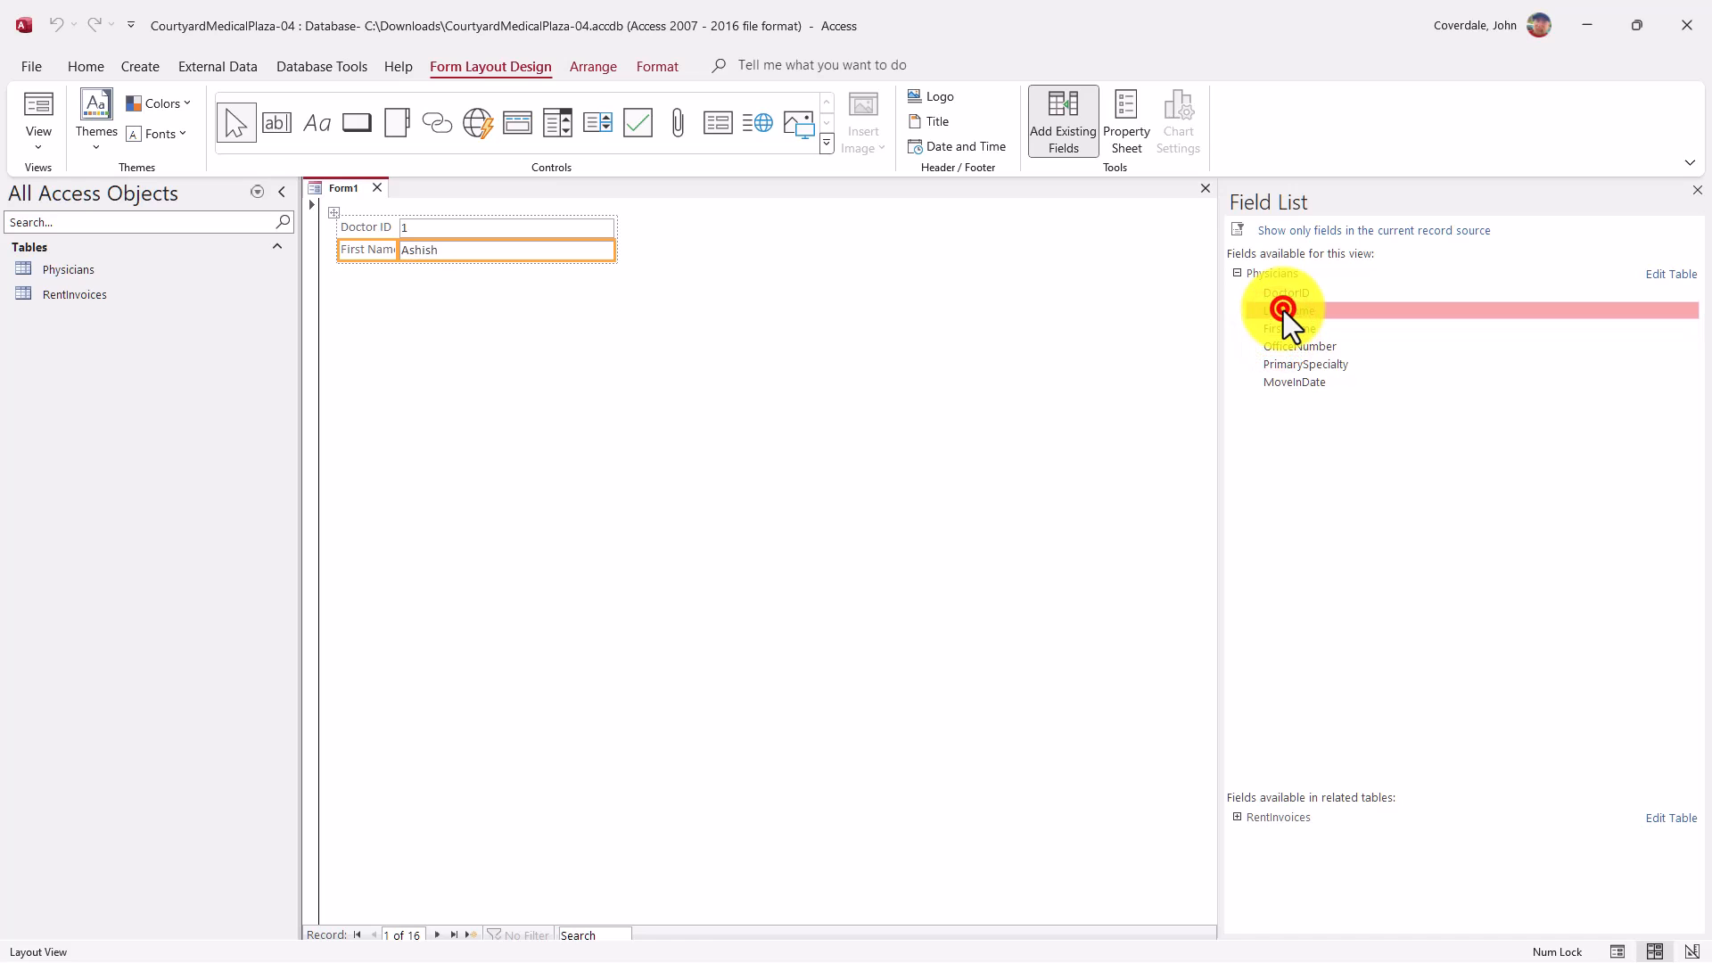
double_click(1284, 362)
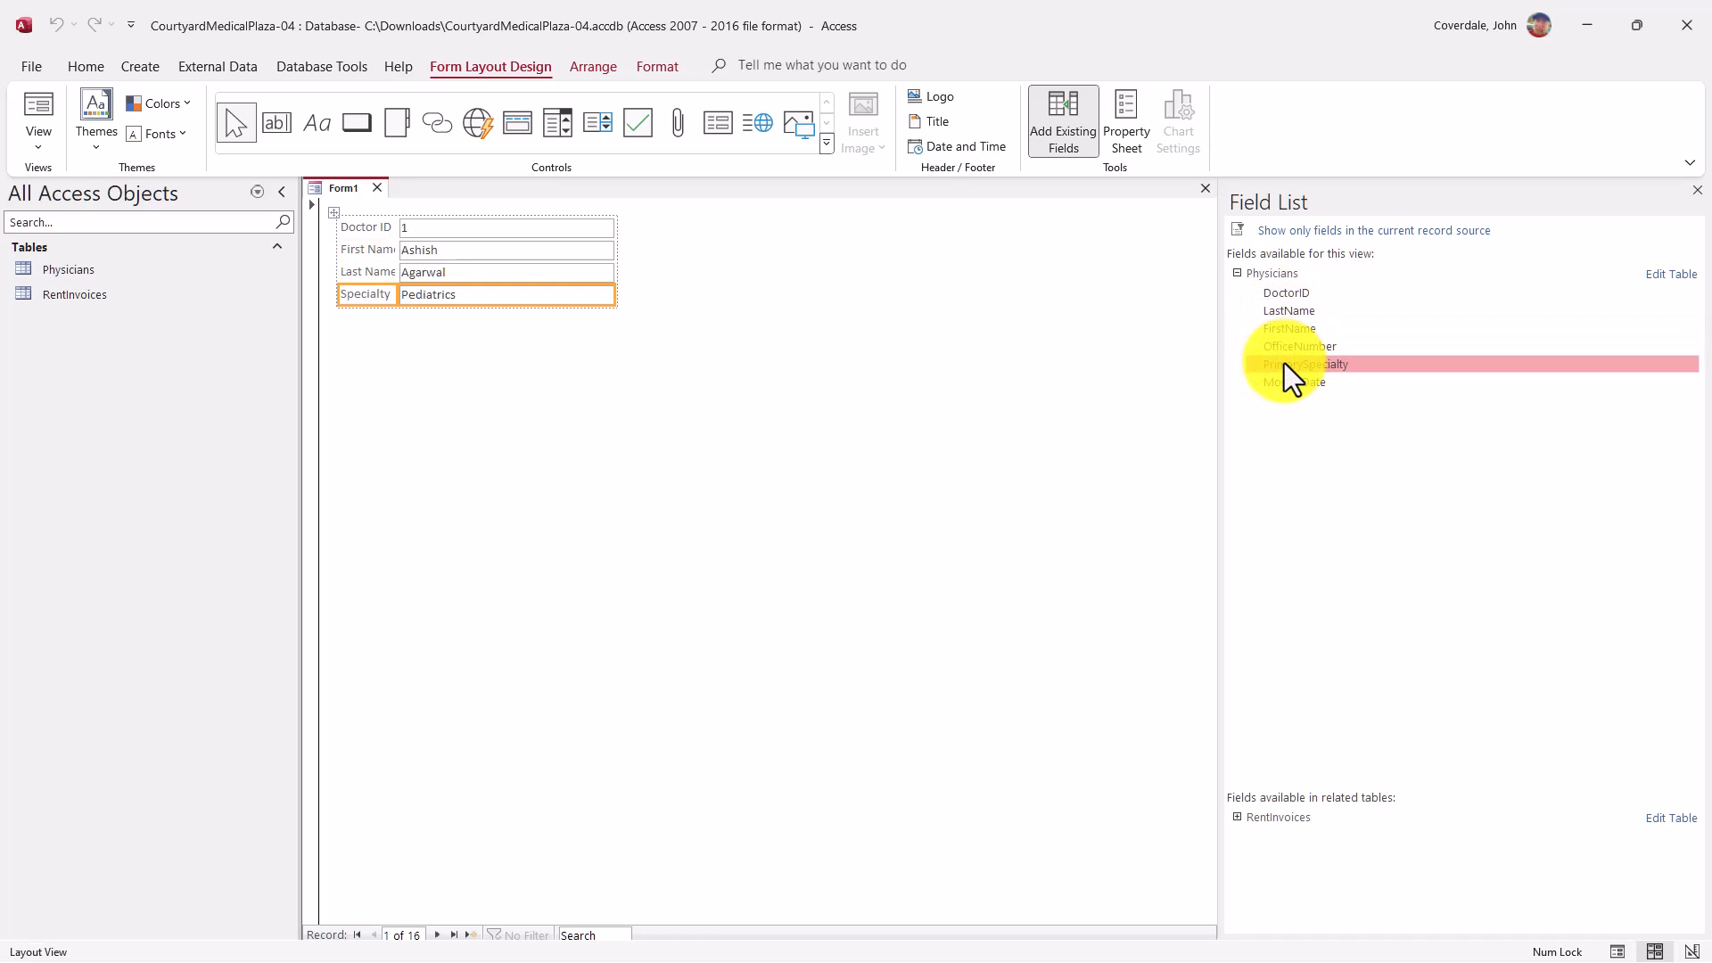
double_click(1286, 345)
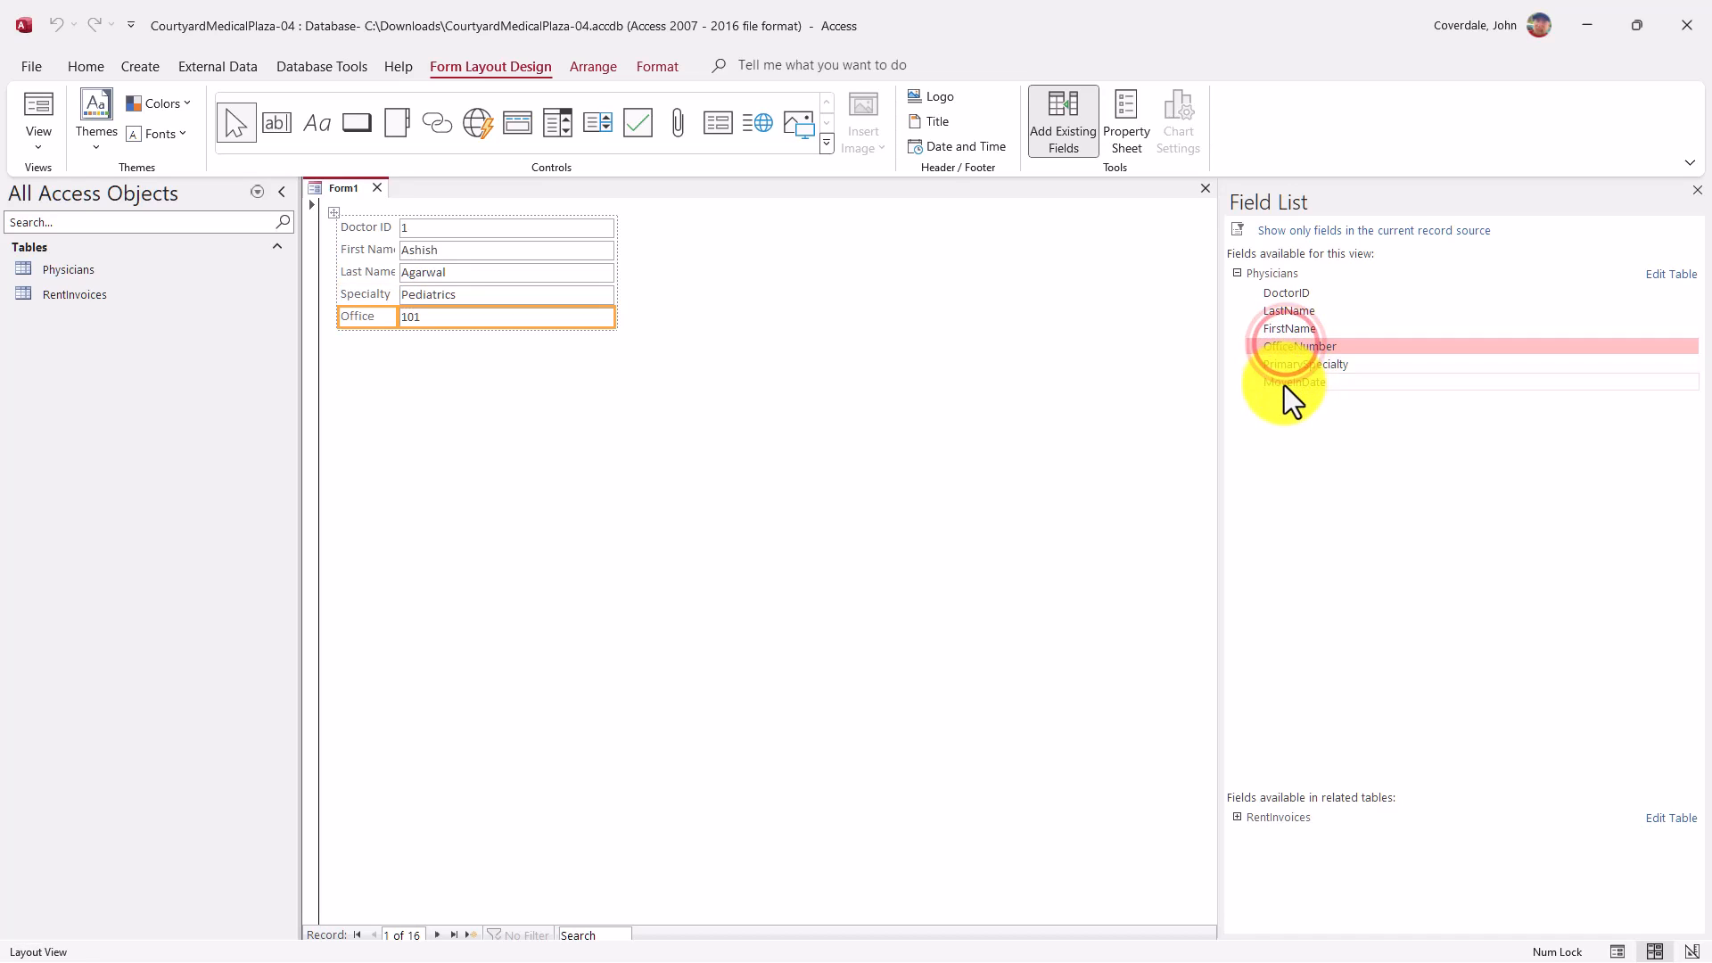
double_click(1286, 383)
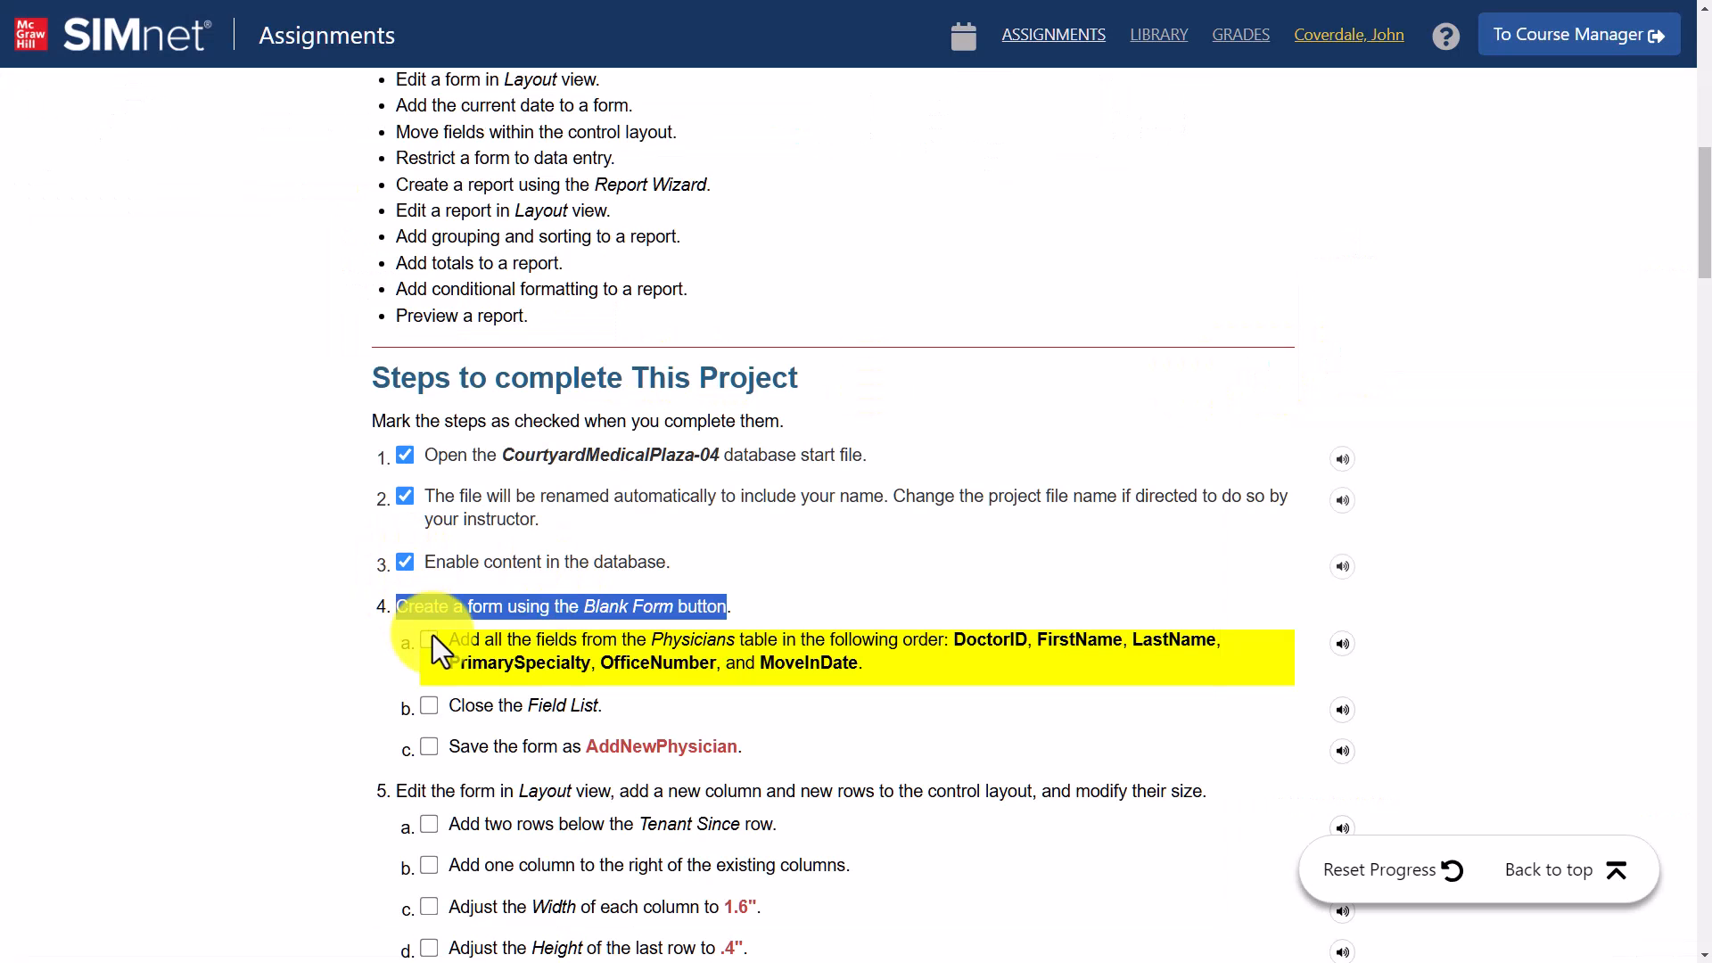
Mark step 4a as completed in the SIMnet instructions and copy the form name AddNewPhysician from step 4c
left_click(431, 639)
scroll(446, 660, "down", 7)
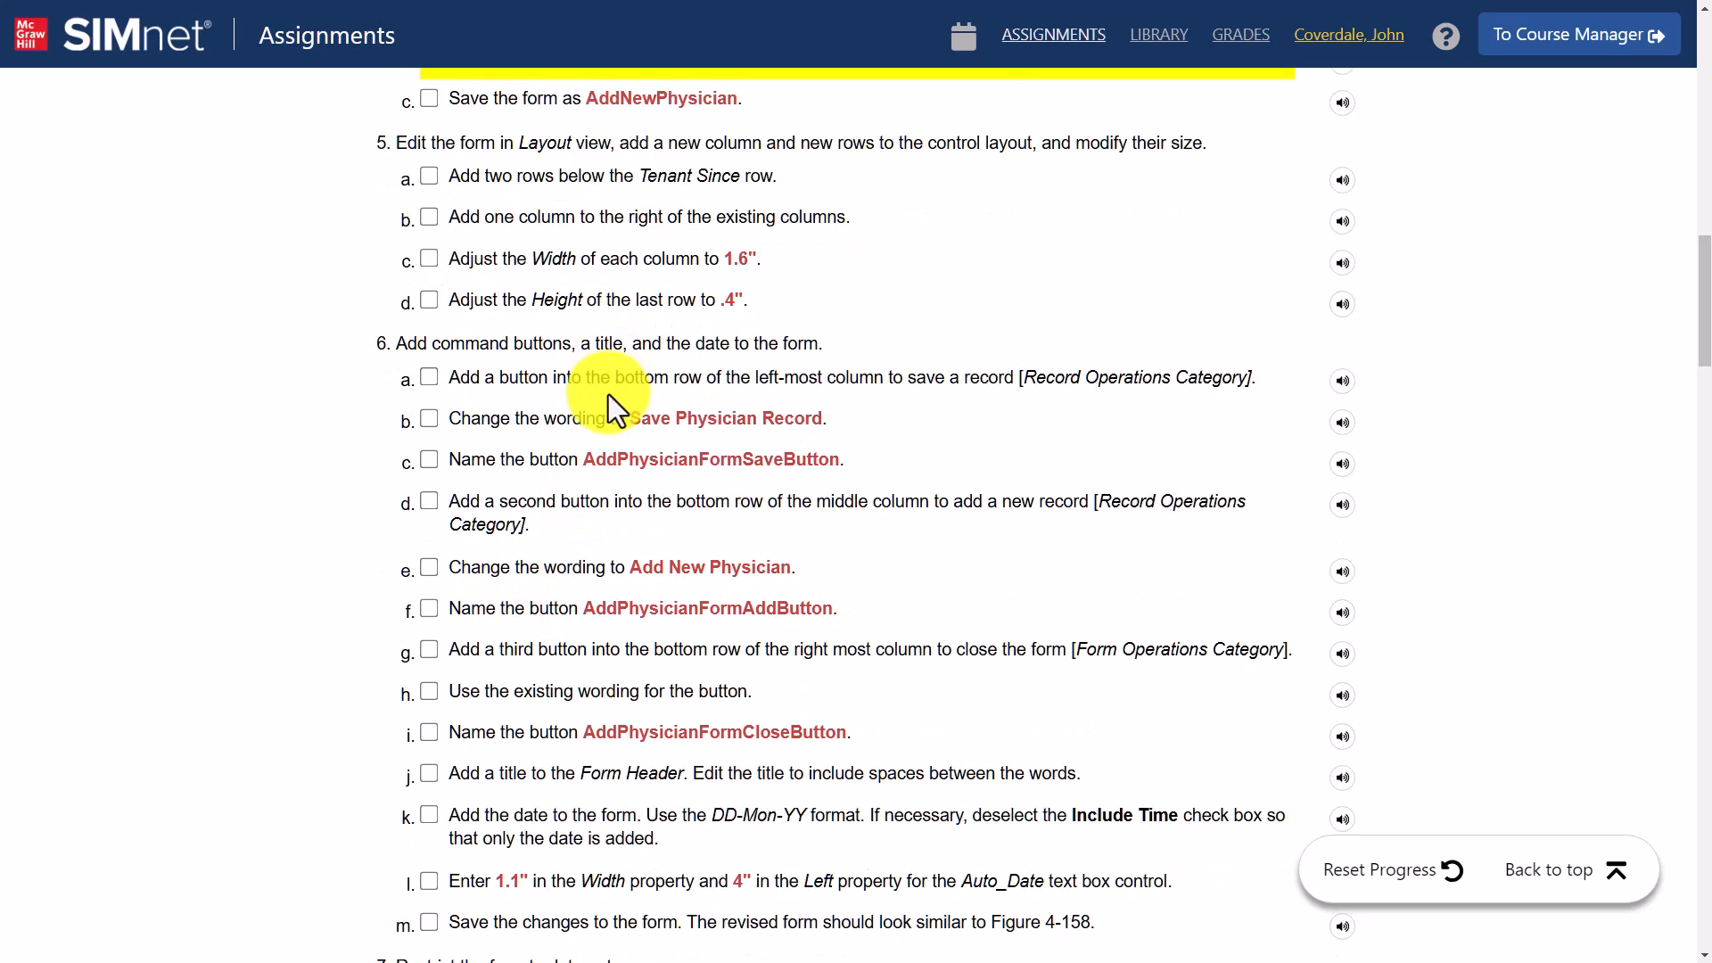
scroll(608, 397, "up", 4)
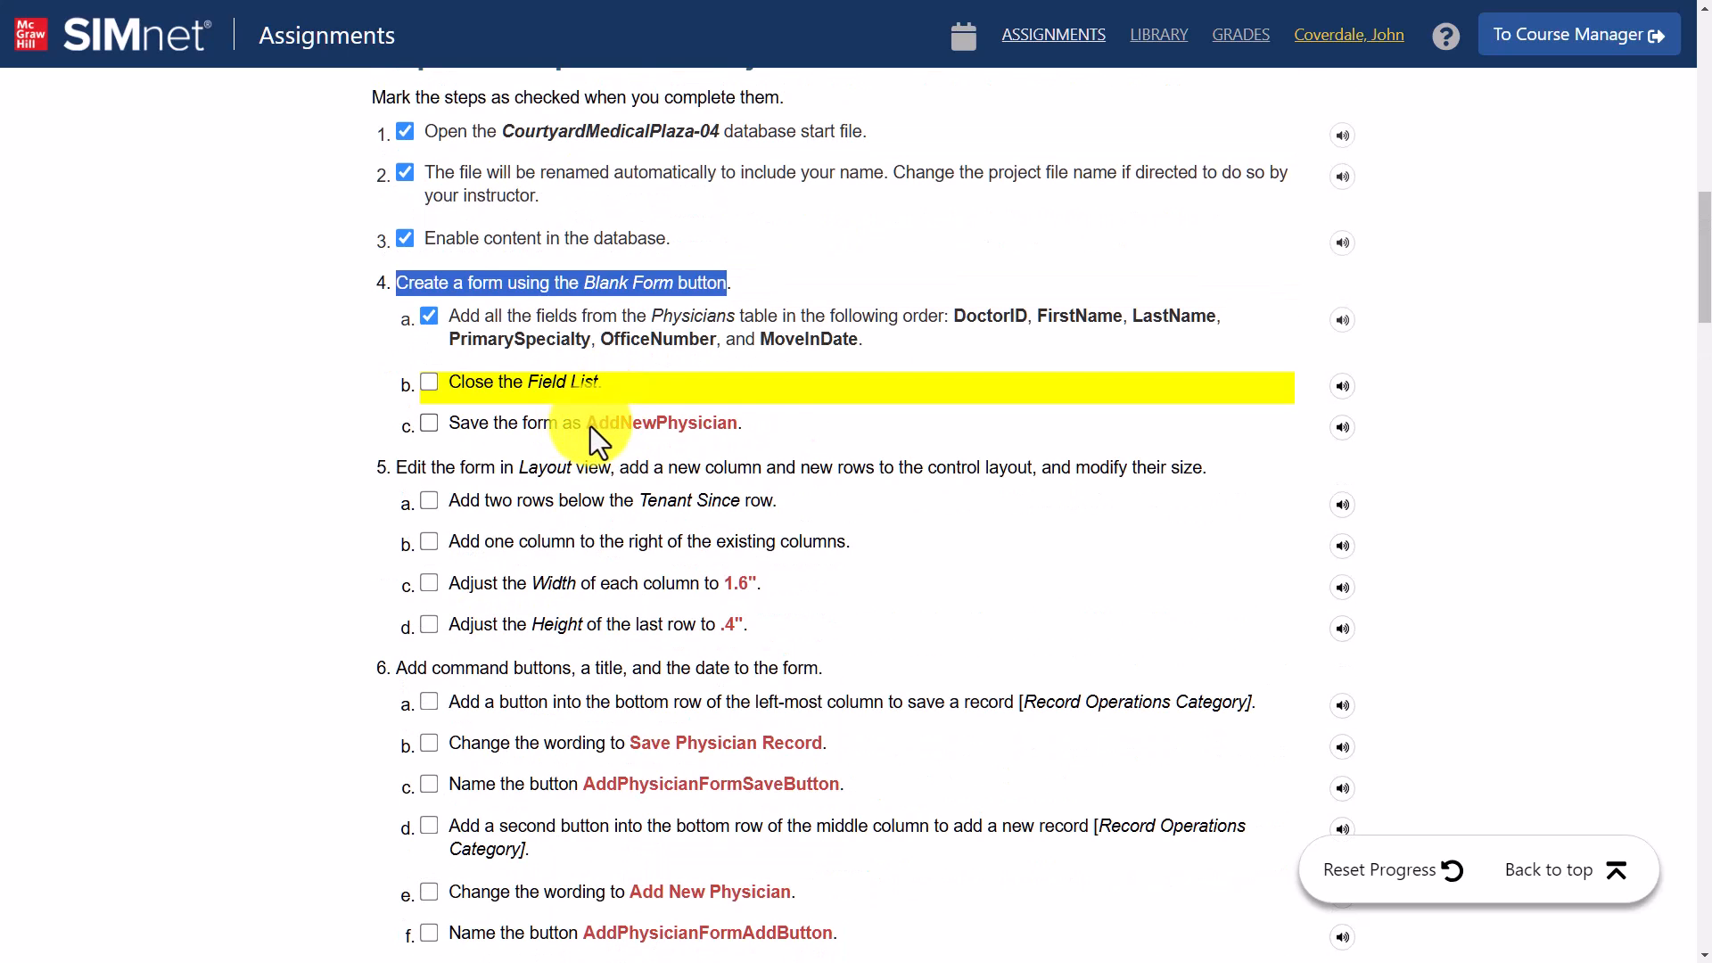
left_click_drag(587, 428, 746, 441)
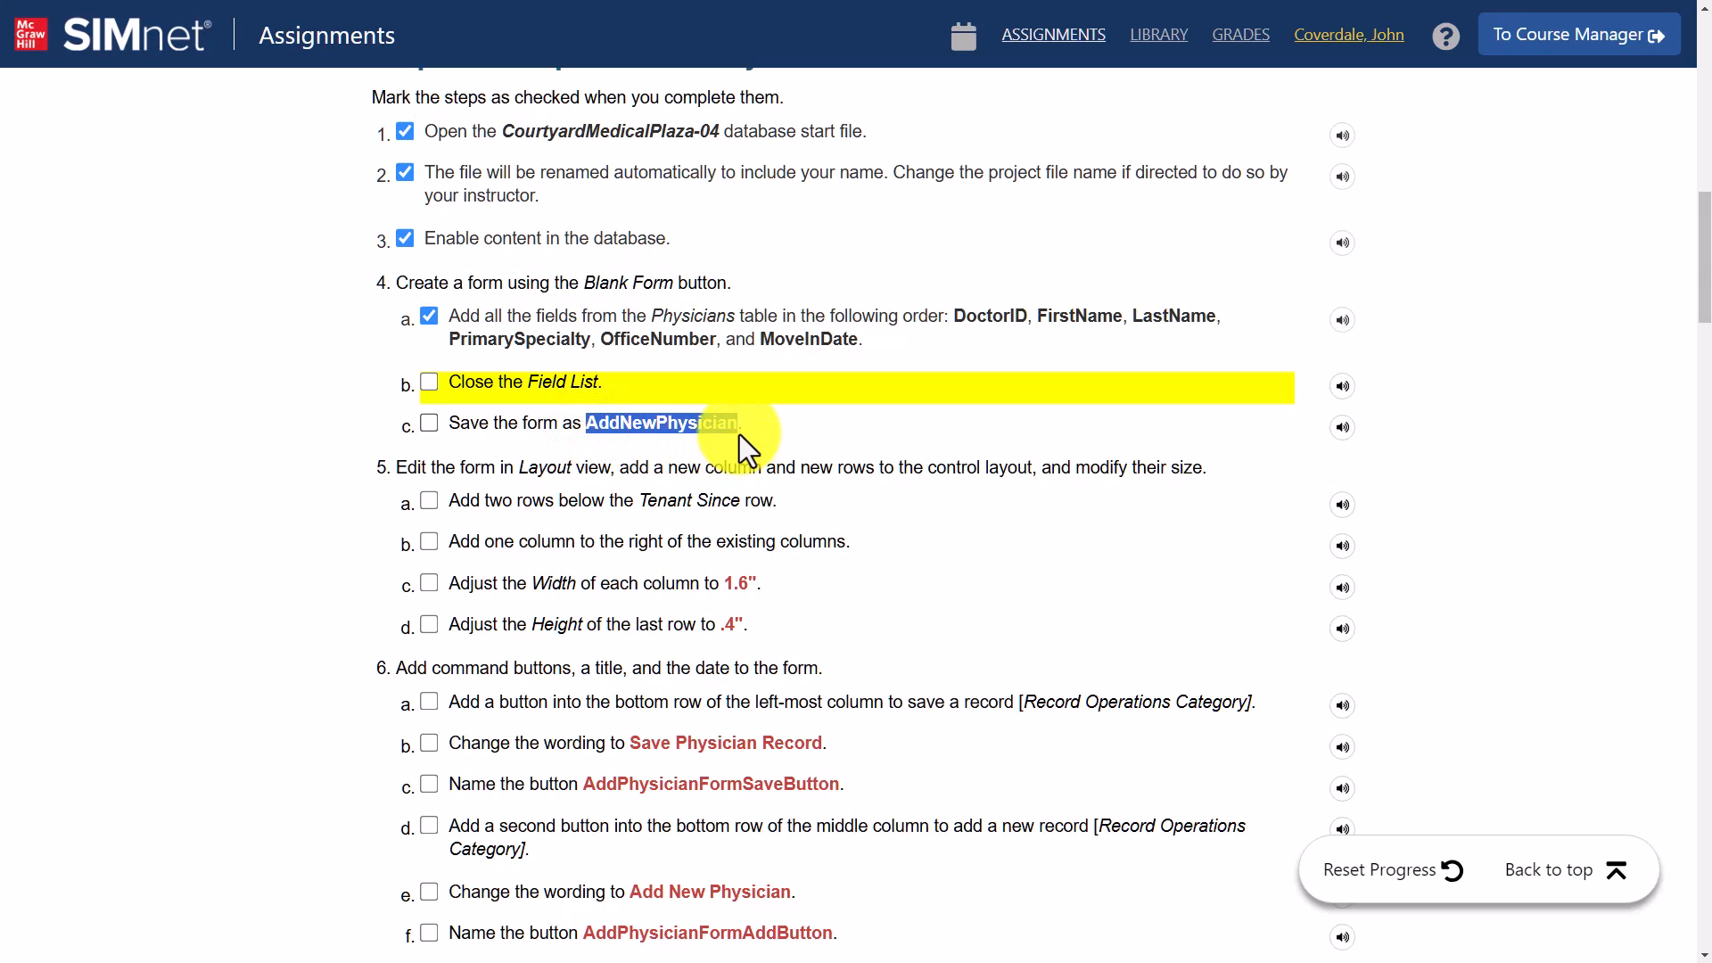
right_click(646, 426)
left_click(677, 441)
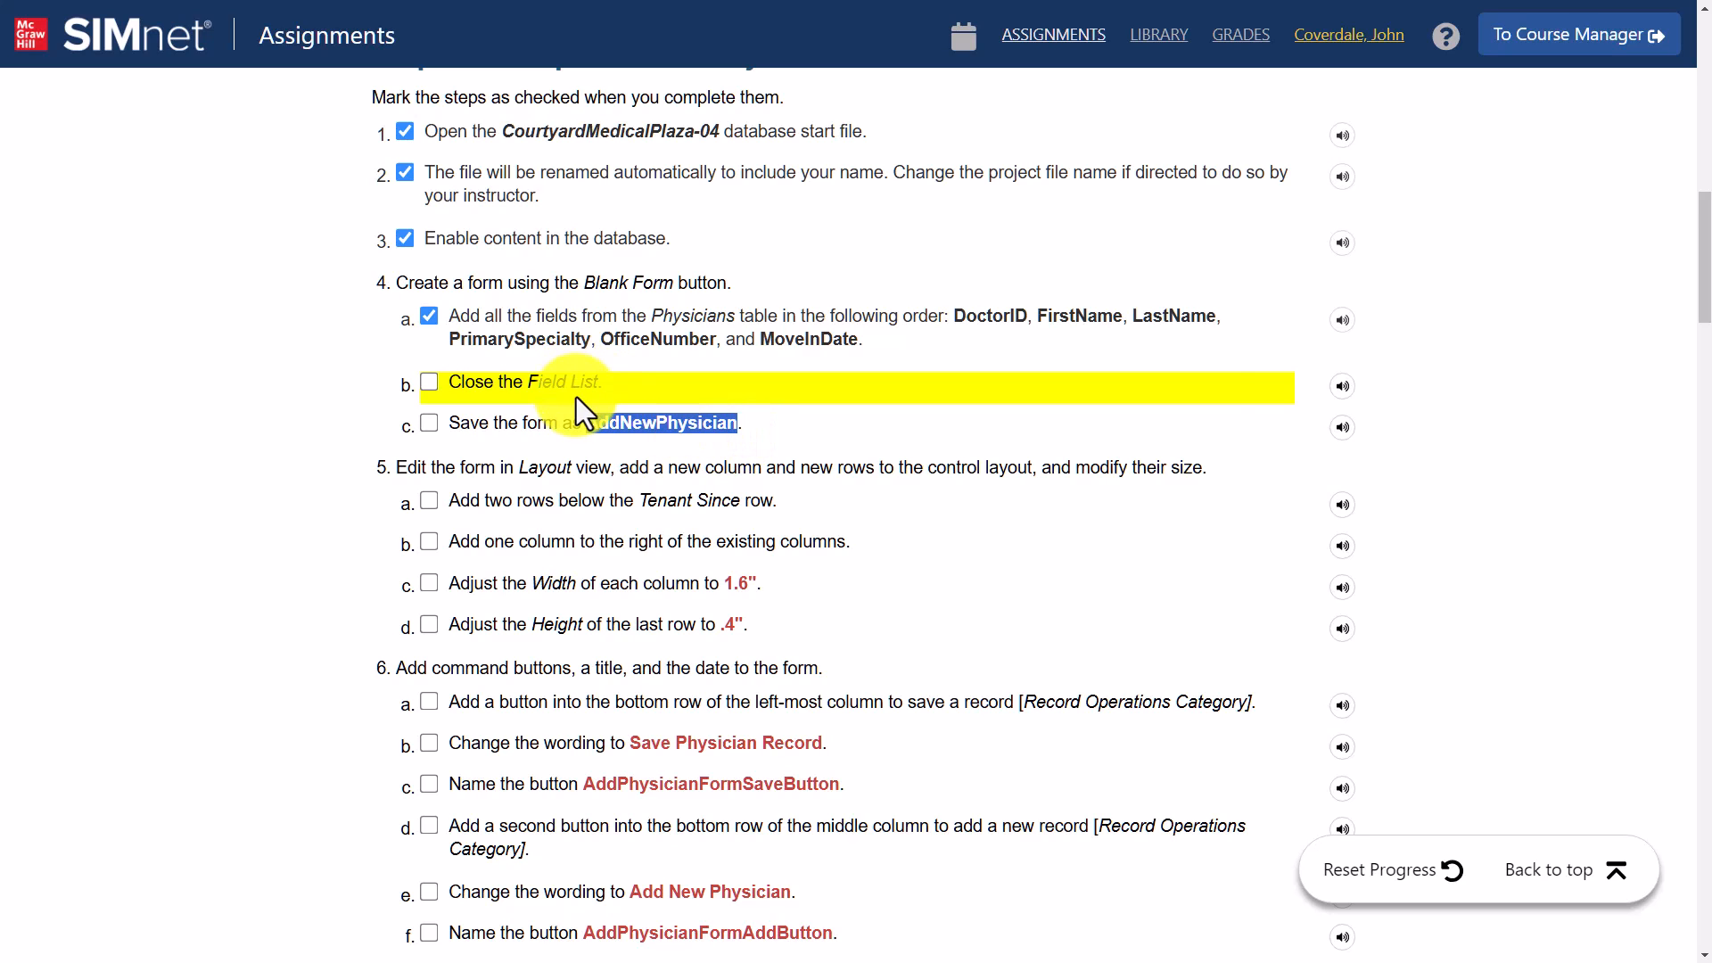
Switch to Access, close the Field List and save the form as AddNewPhysician
key("alt+Tab")
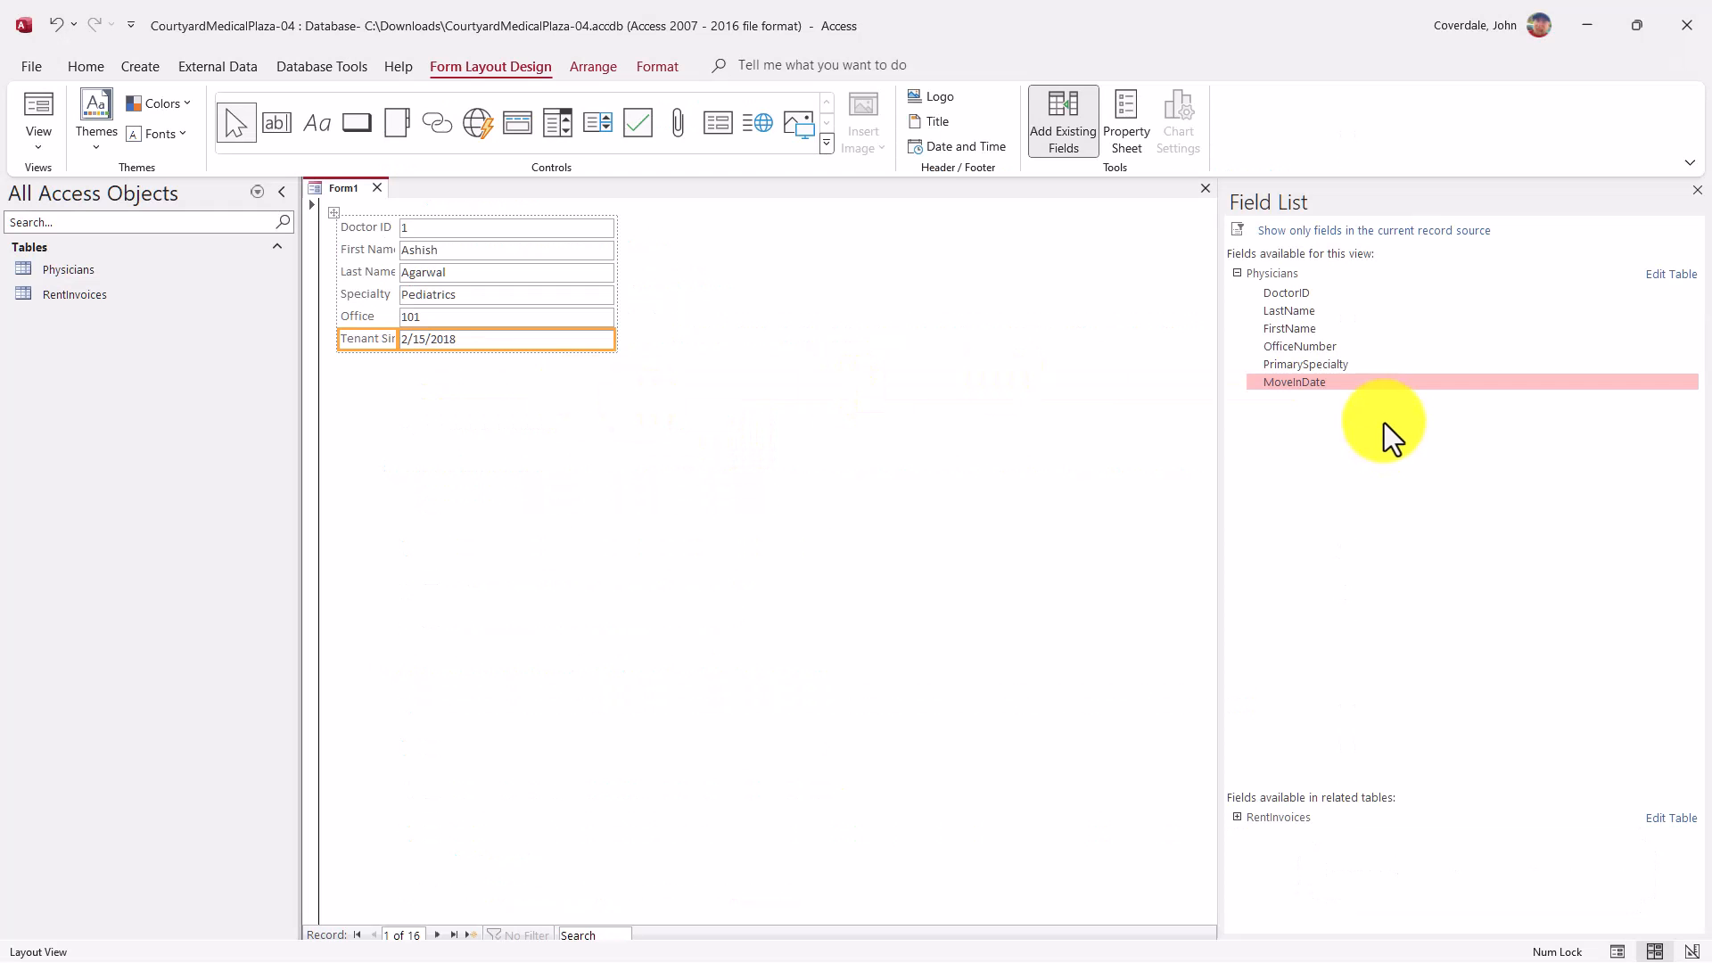
left_click(1697, 190)
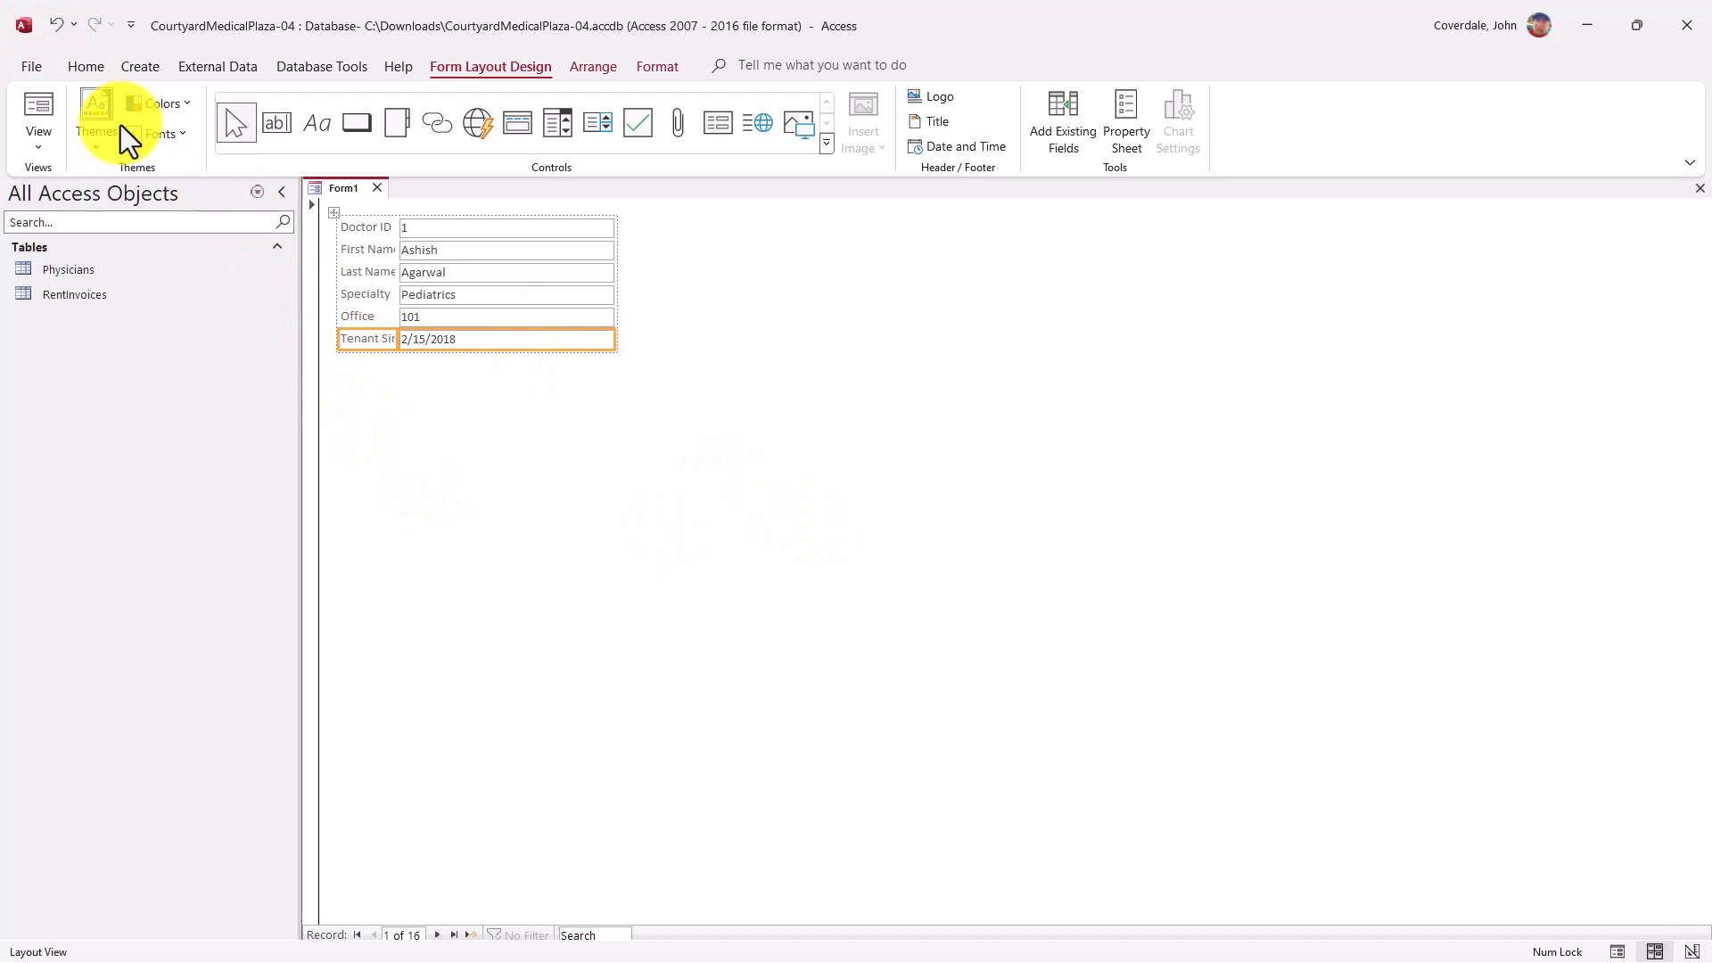
left_click(36, 67)
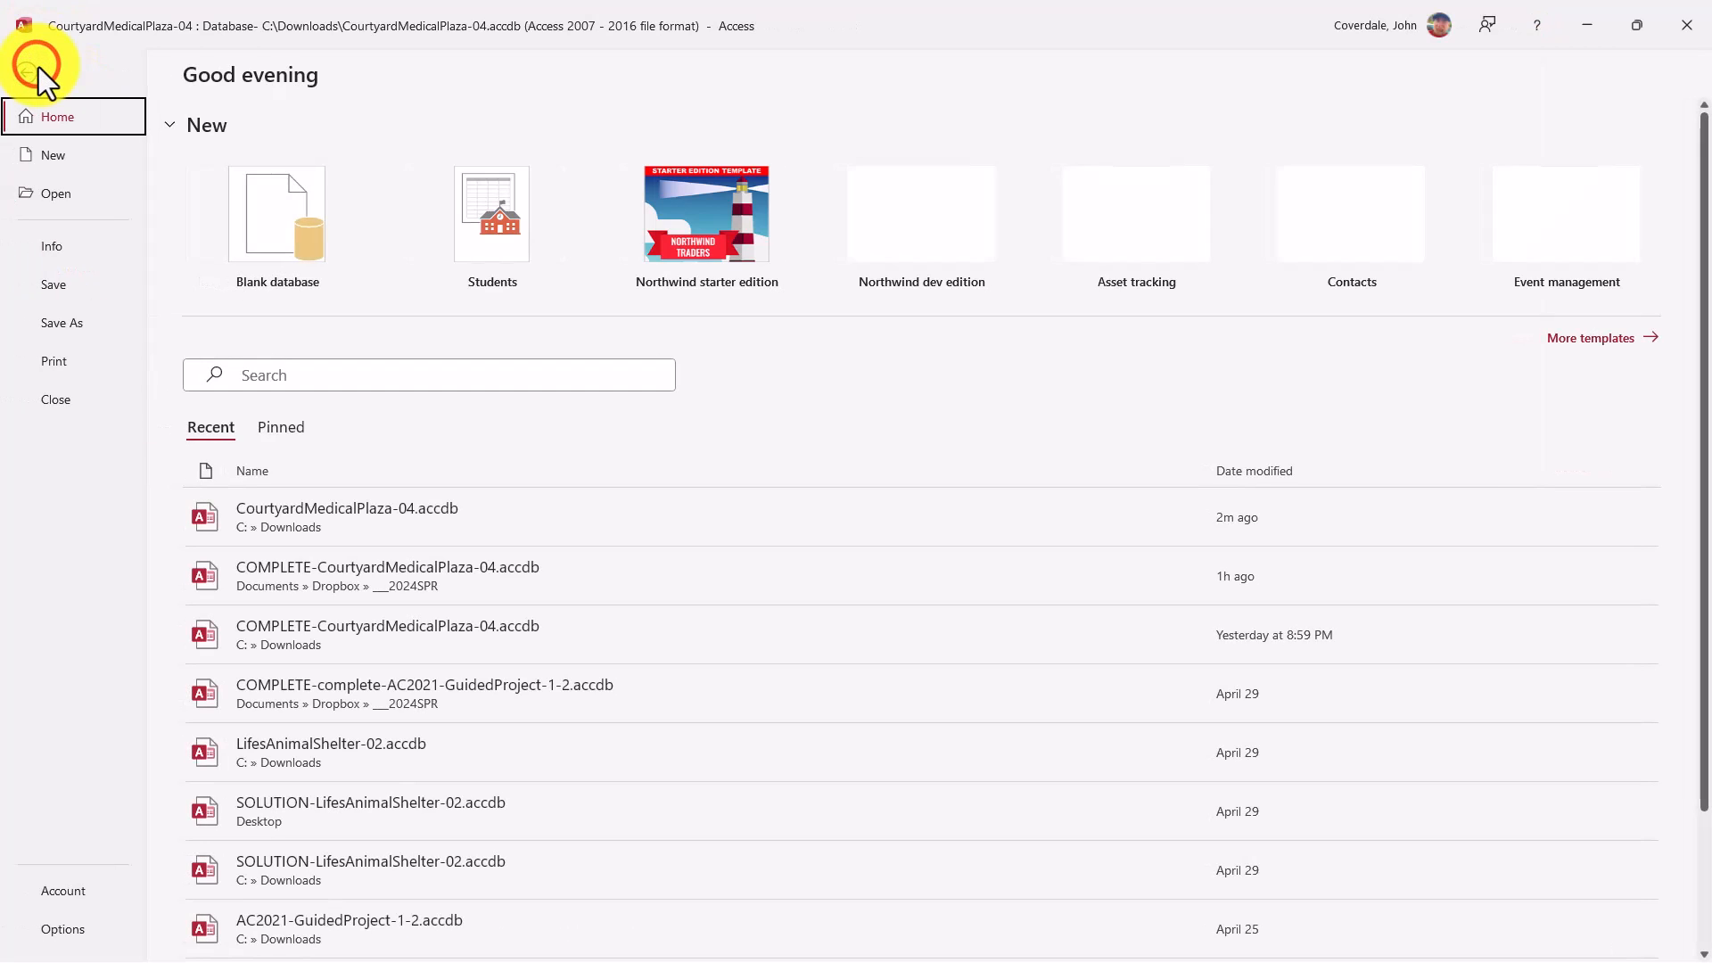
left_click(67, 285)
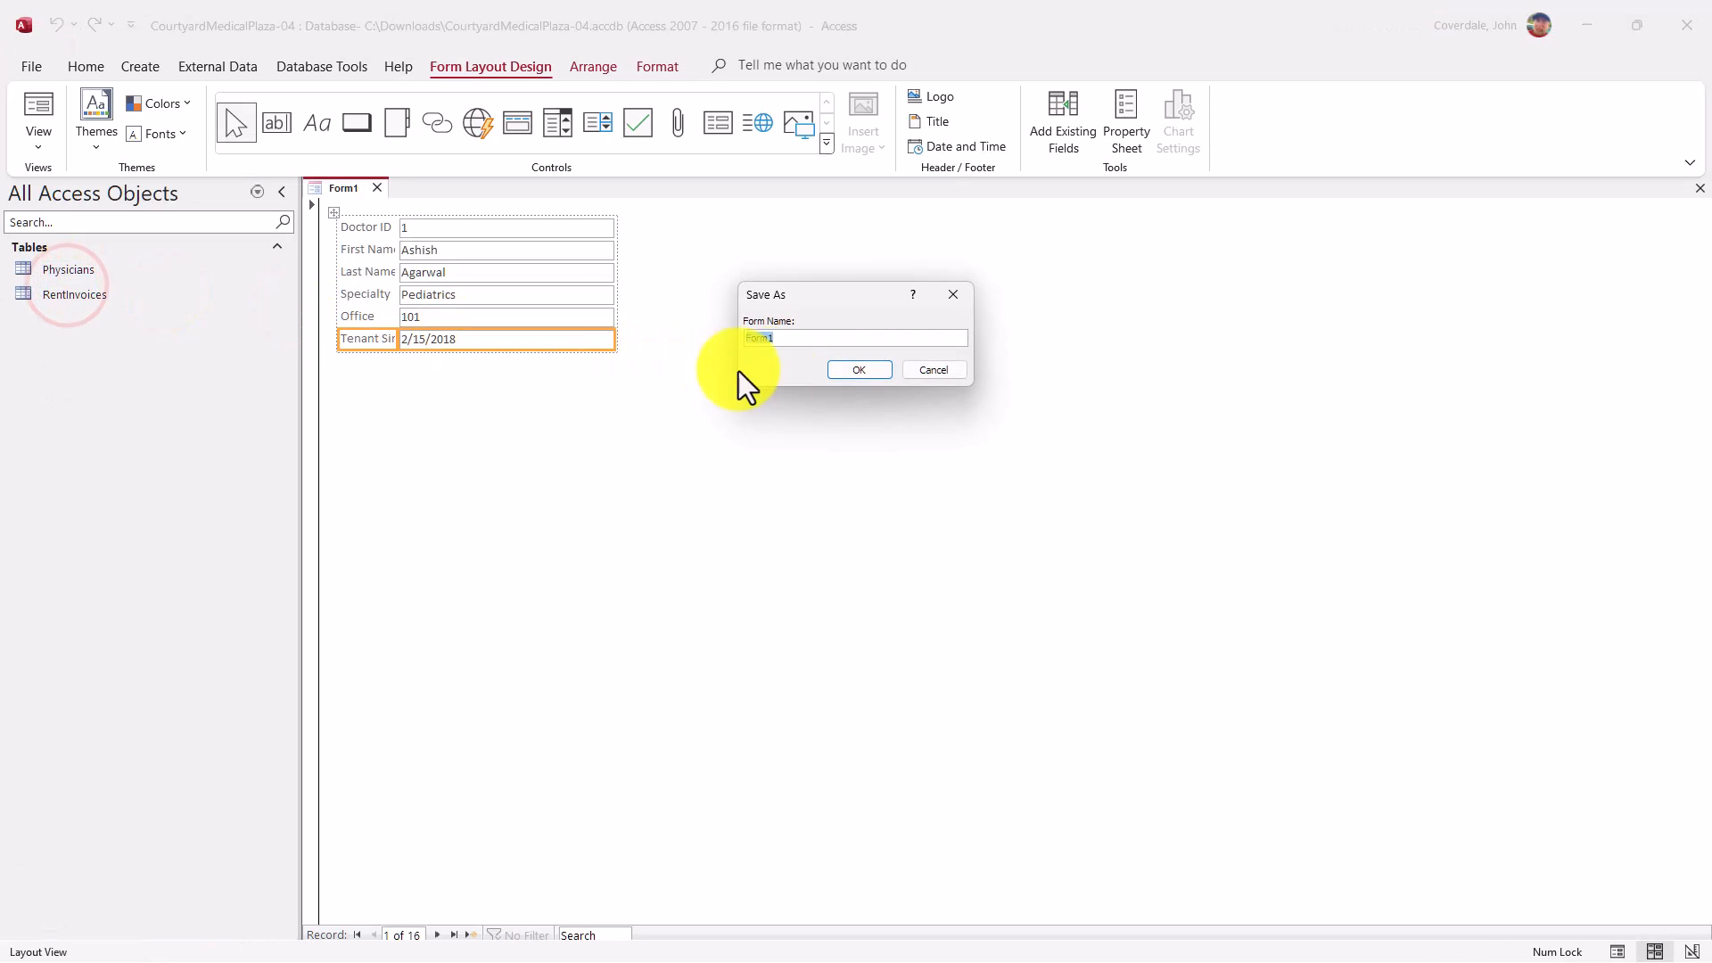
left_click_drag(828, 334, 801, 293)
type("AddNewPhysician")
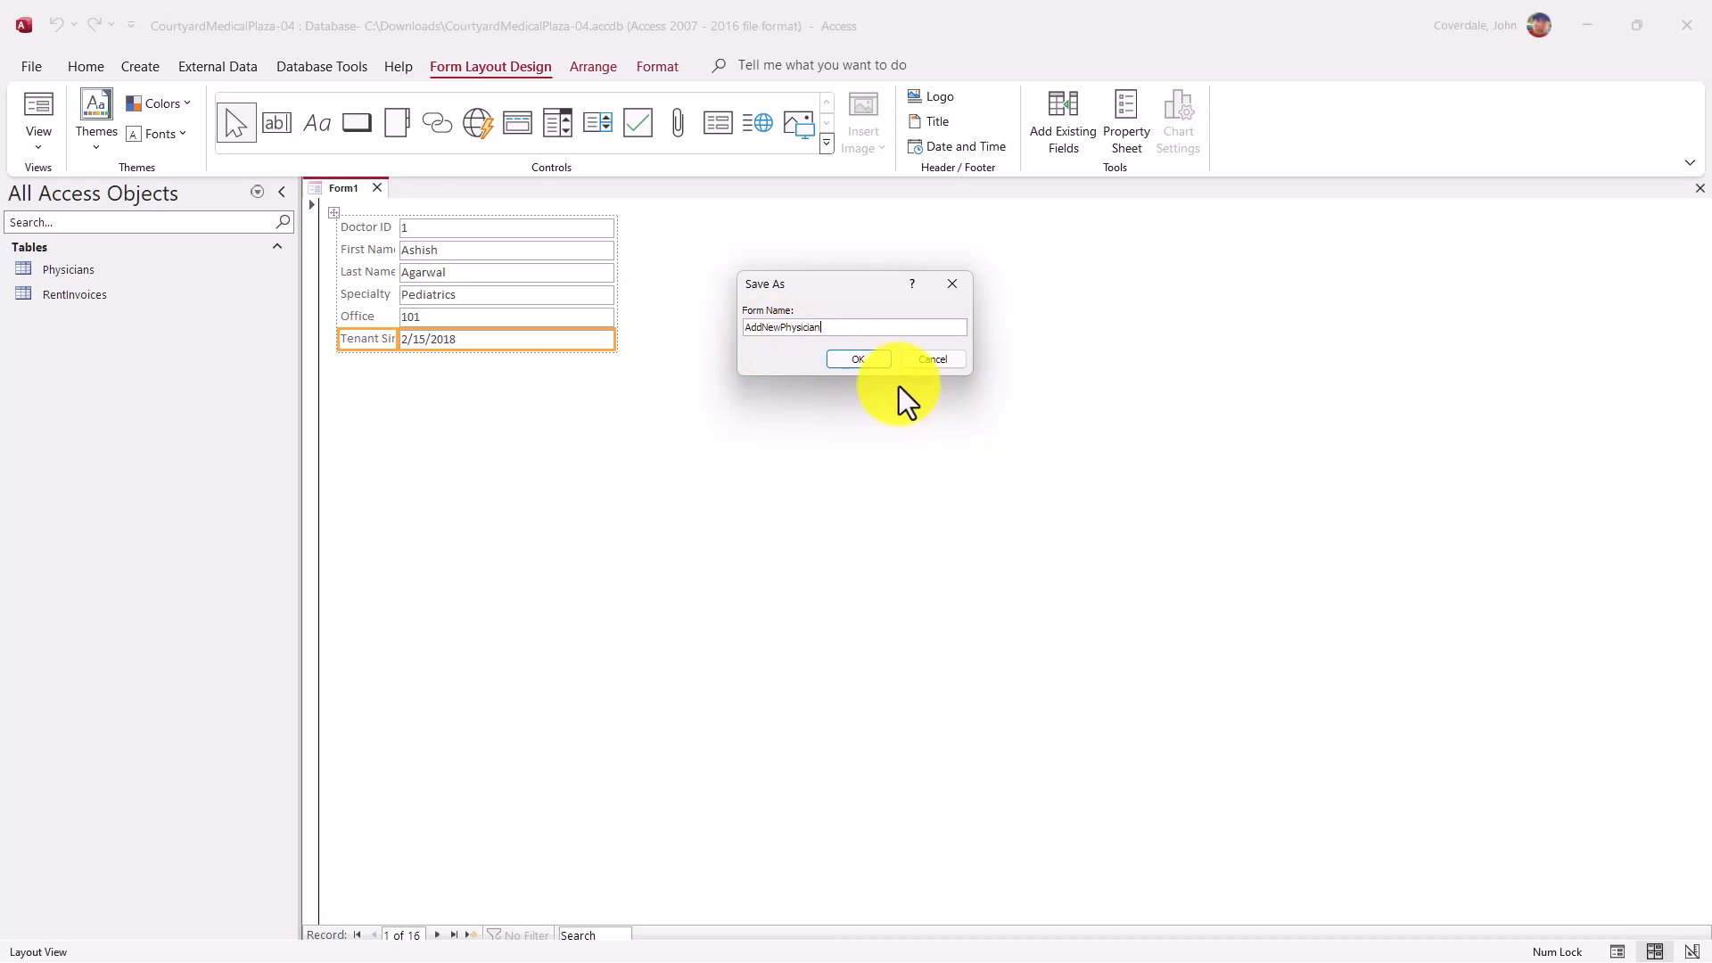
left_click(869, 361)
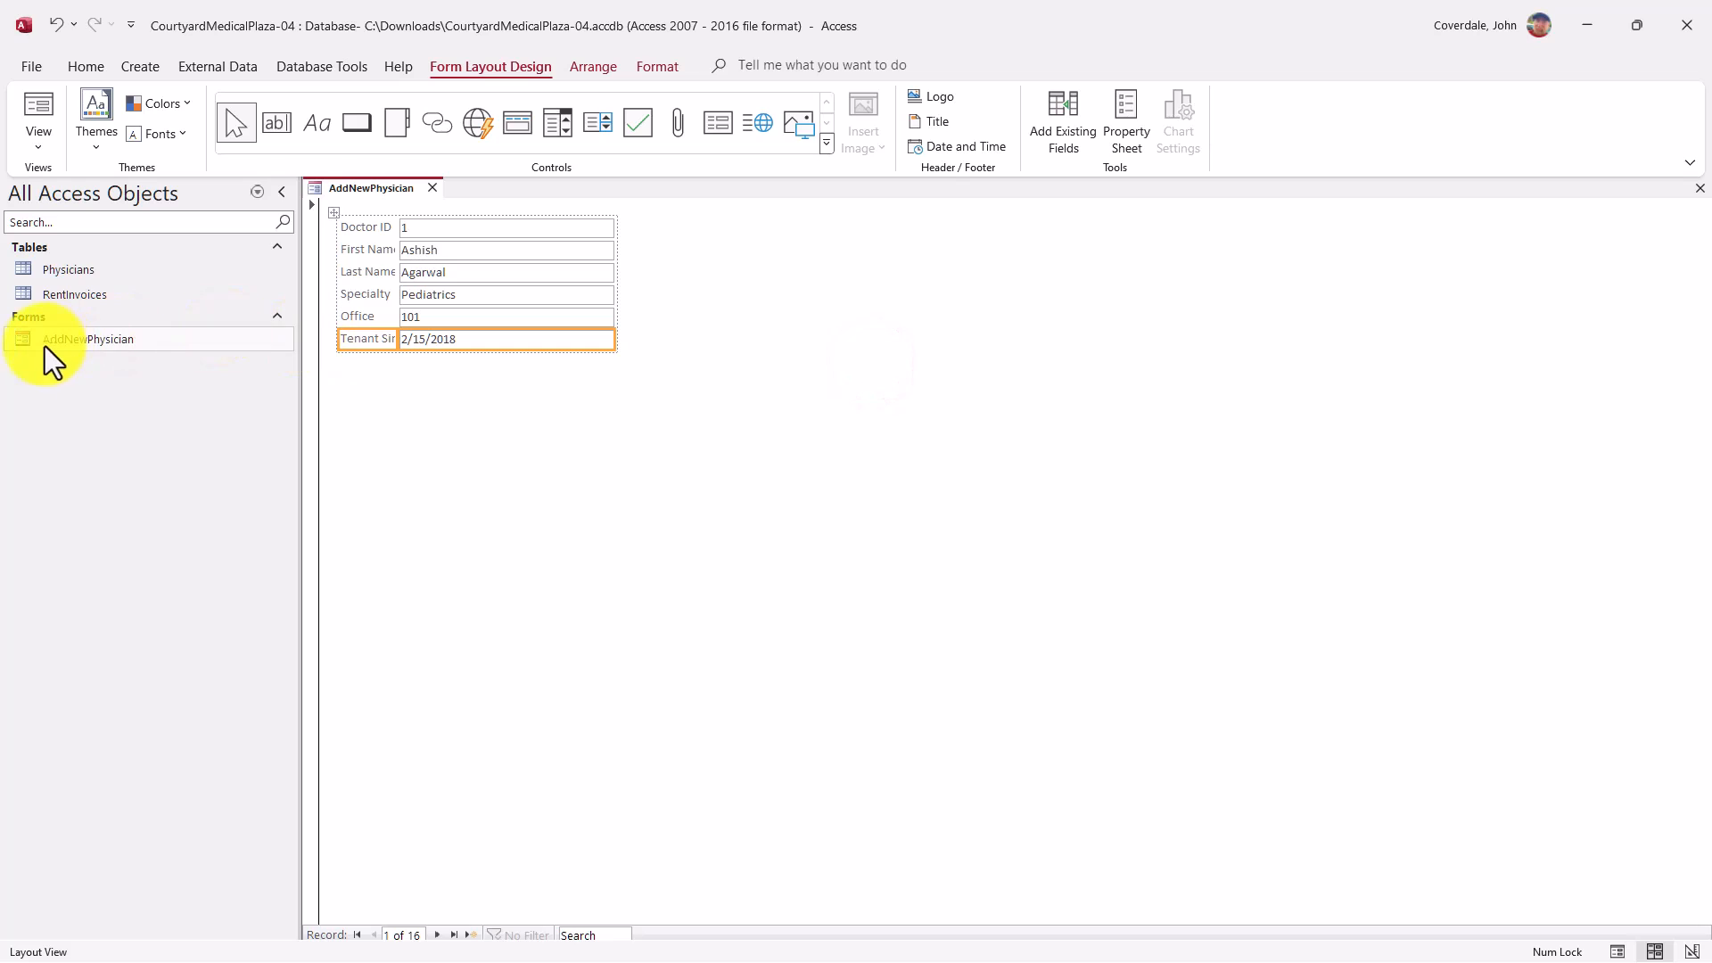
left_click(135, 345)
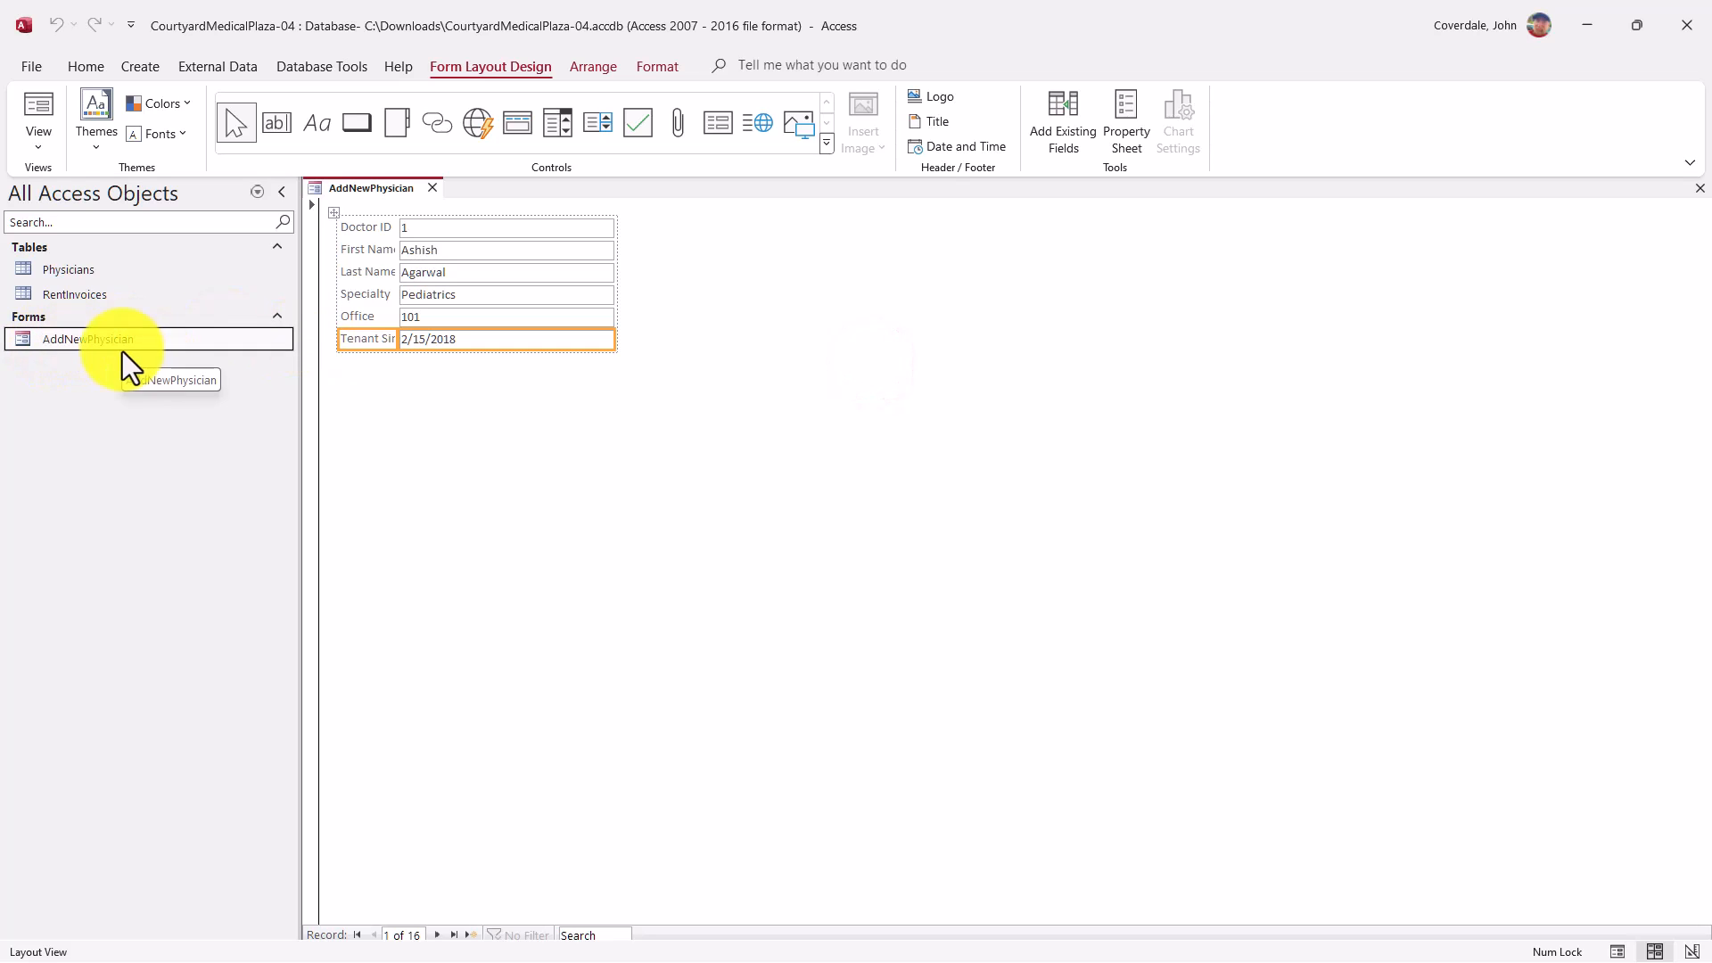
left_click(373, 201)
Switch to the SIMnet instructions, mark steps 4b and 4c as completed, and review step 5 on editing the control layout
key("alt+Tab")
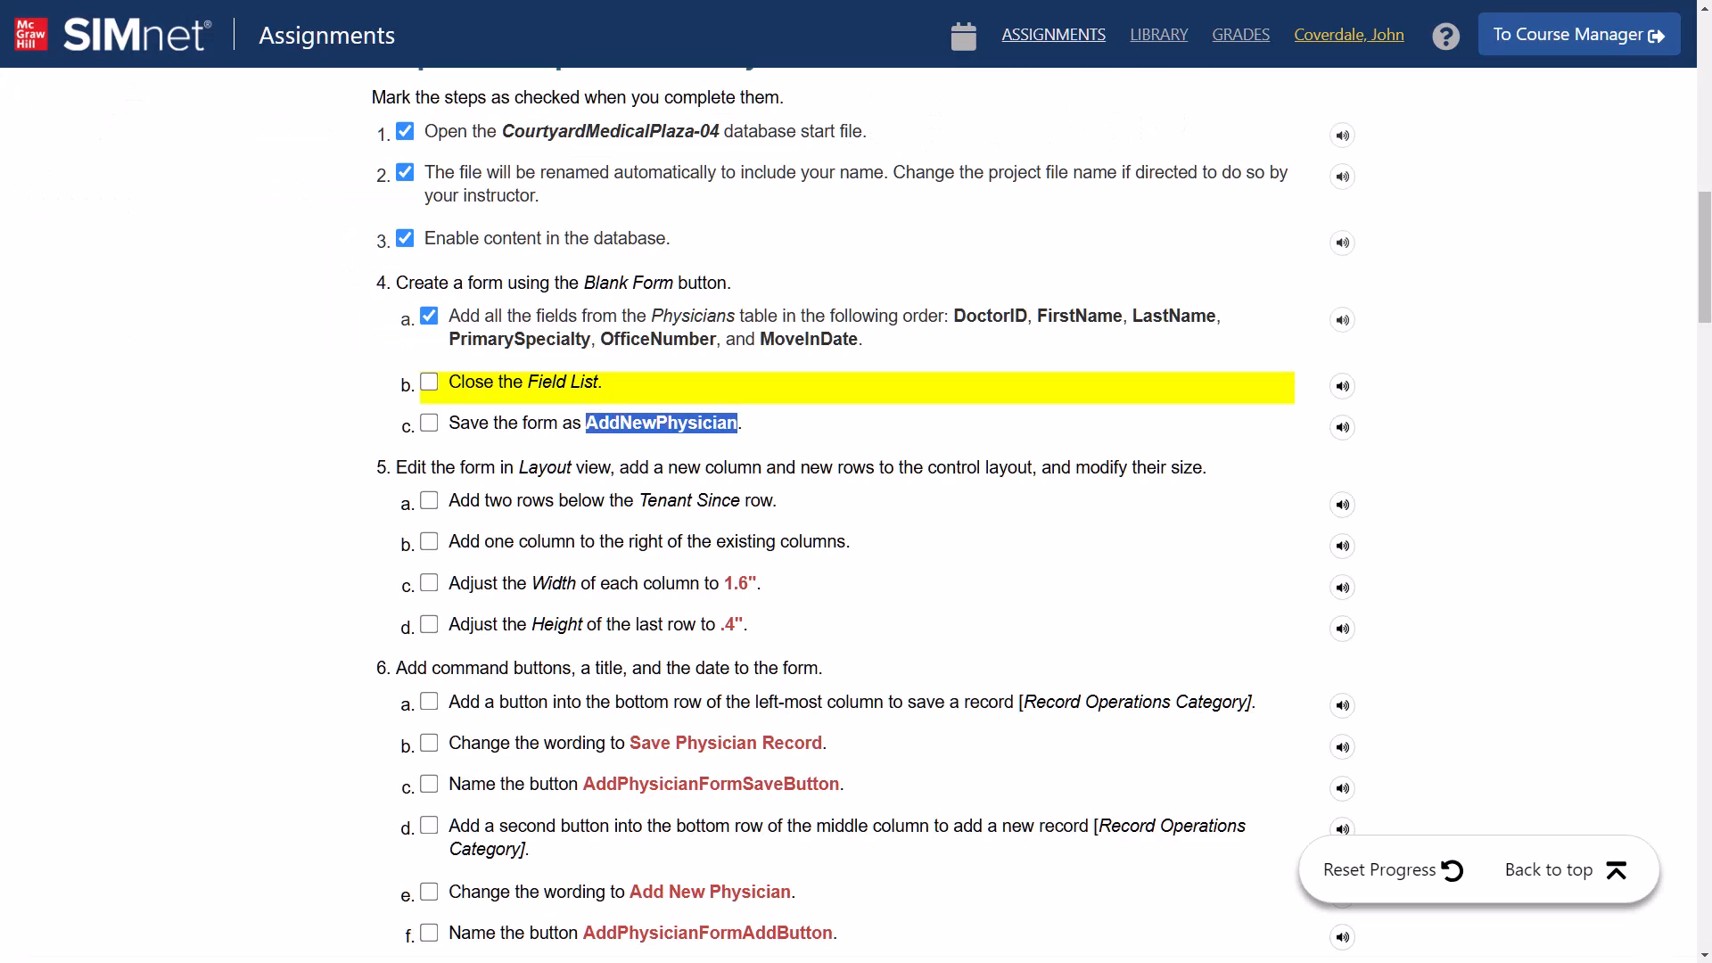
left_click(430, 381)
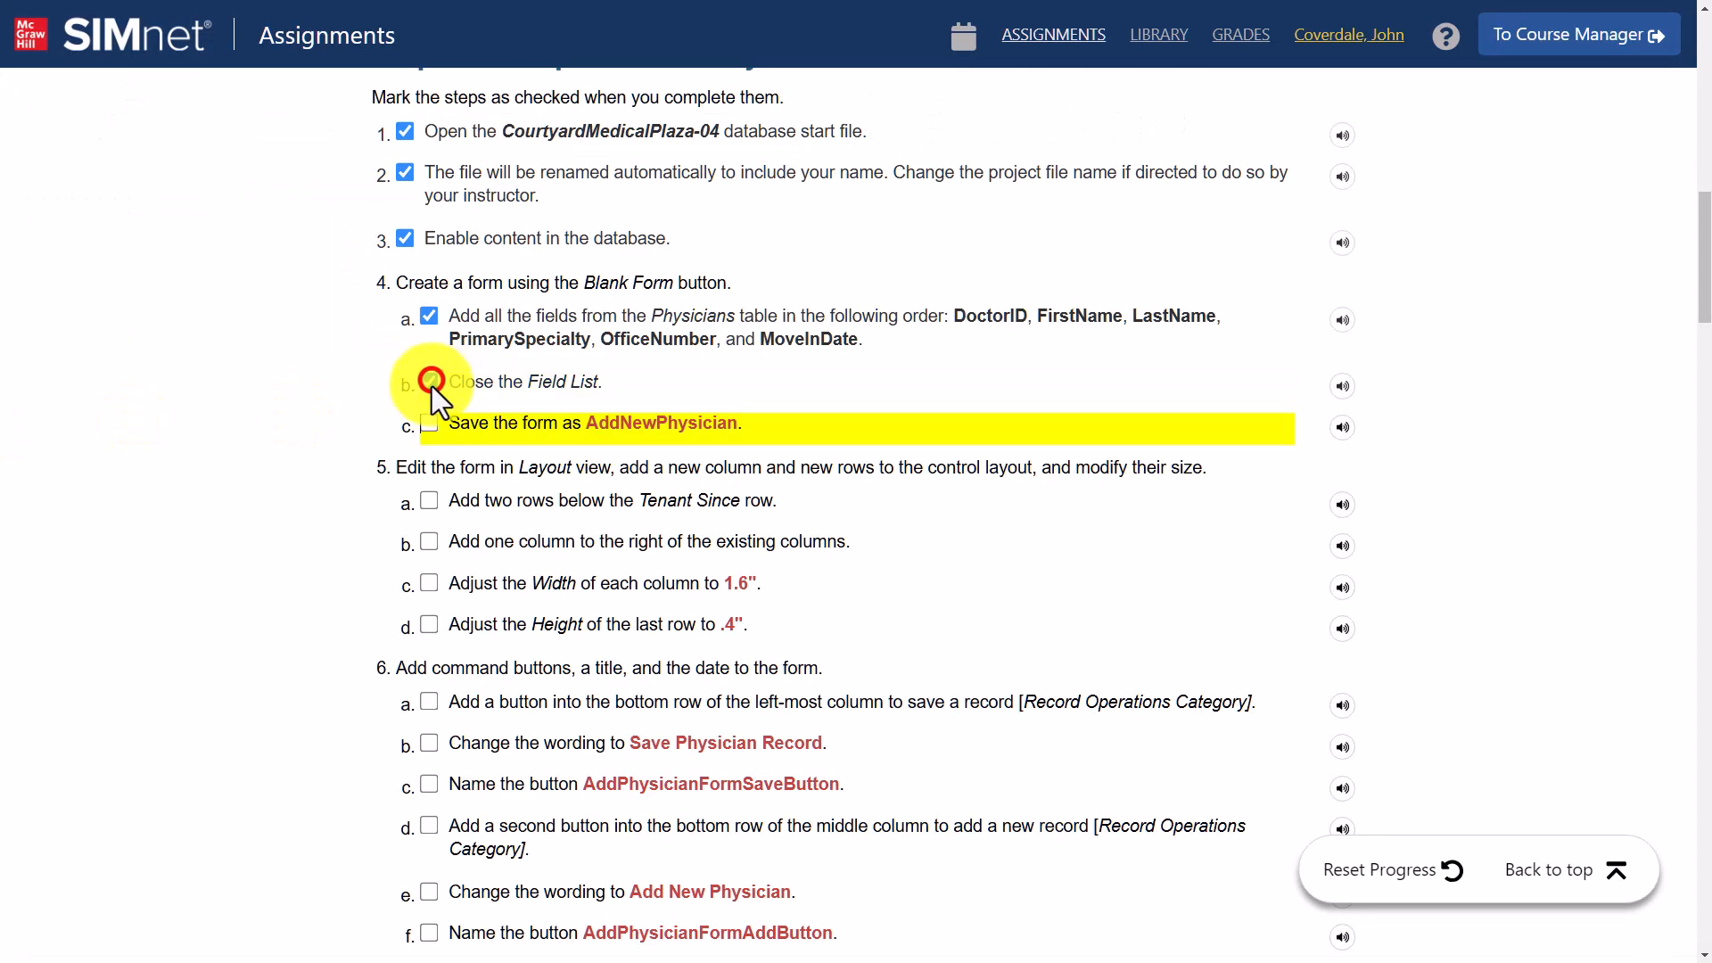
left_click(429, 425)
scroll(438, 438, "down", 3)
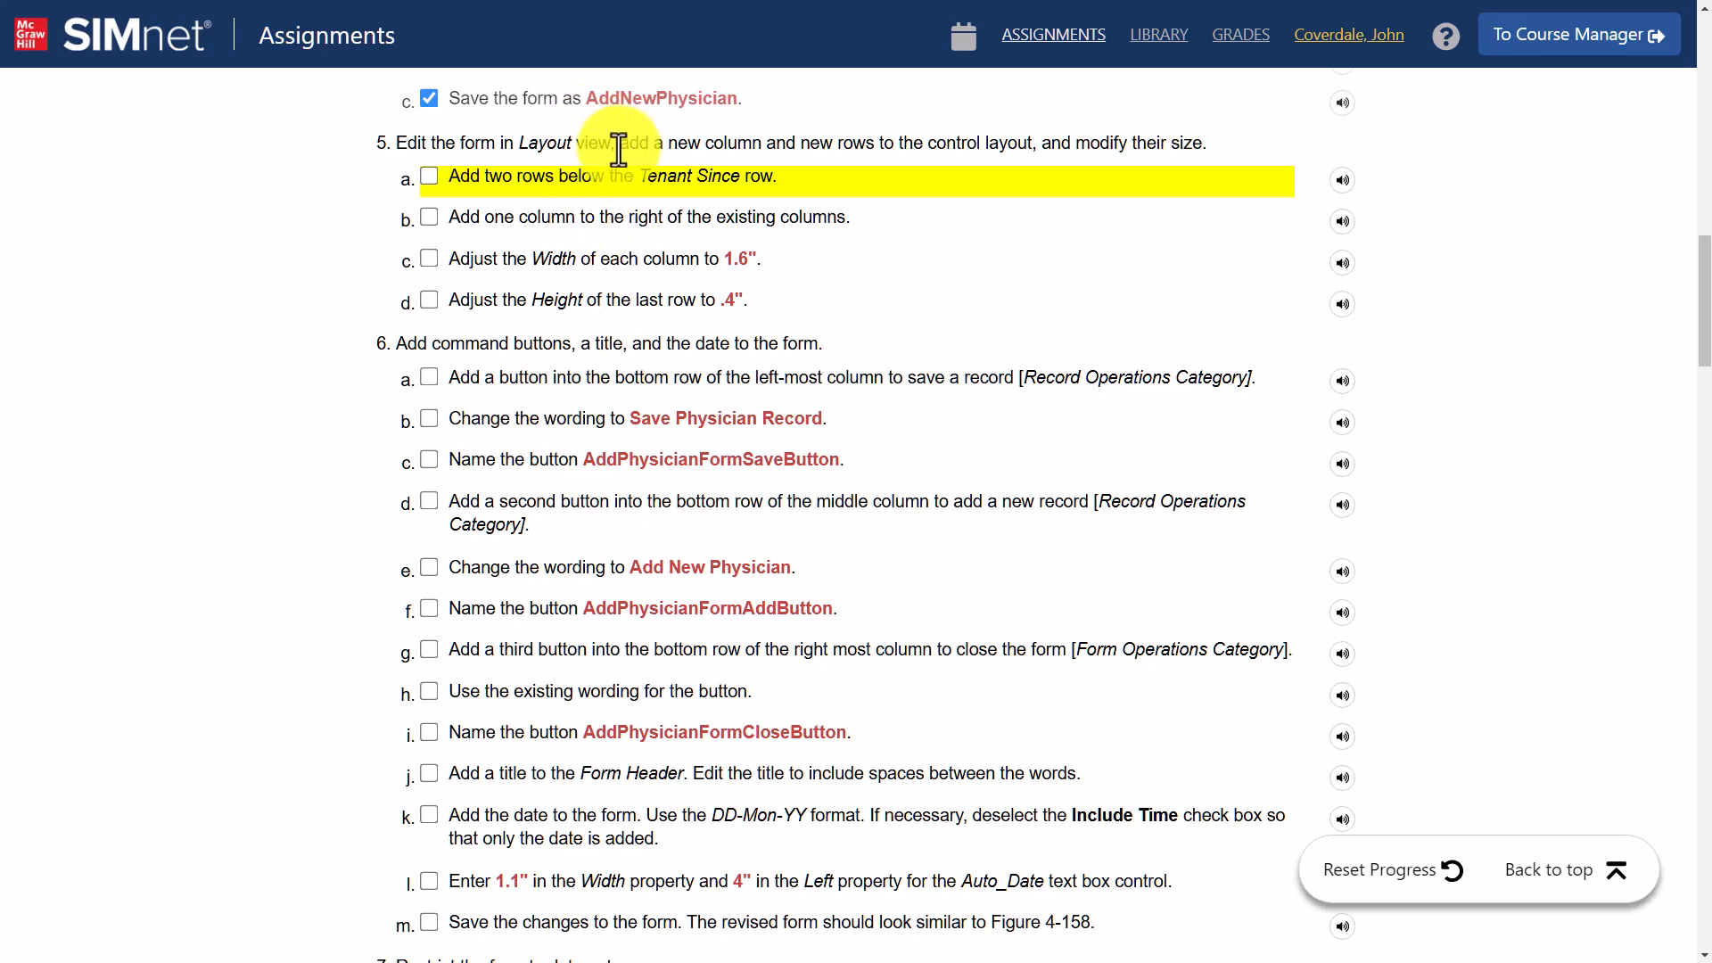
left_click_drag(459, 140, 598, 142)
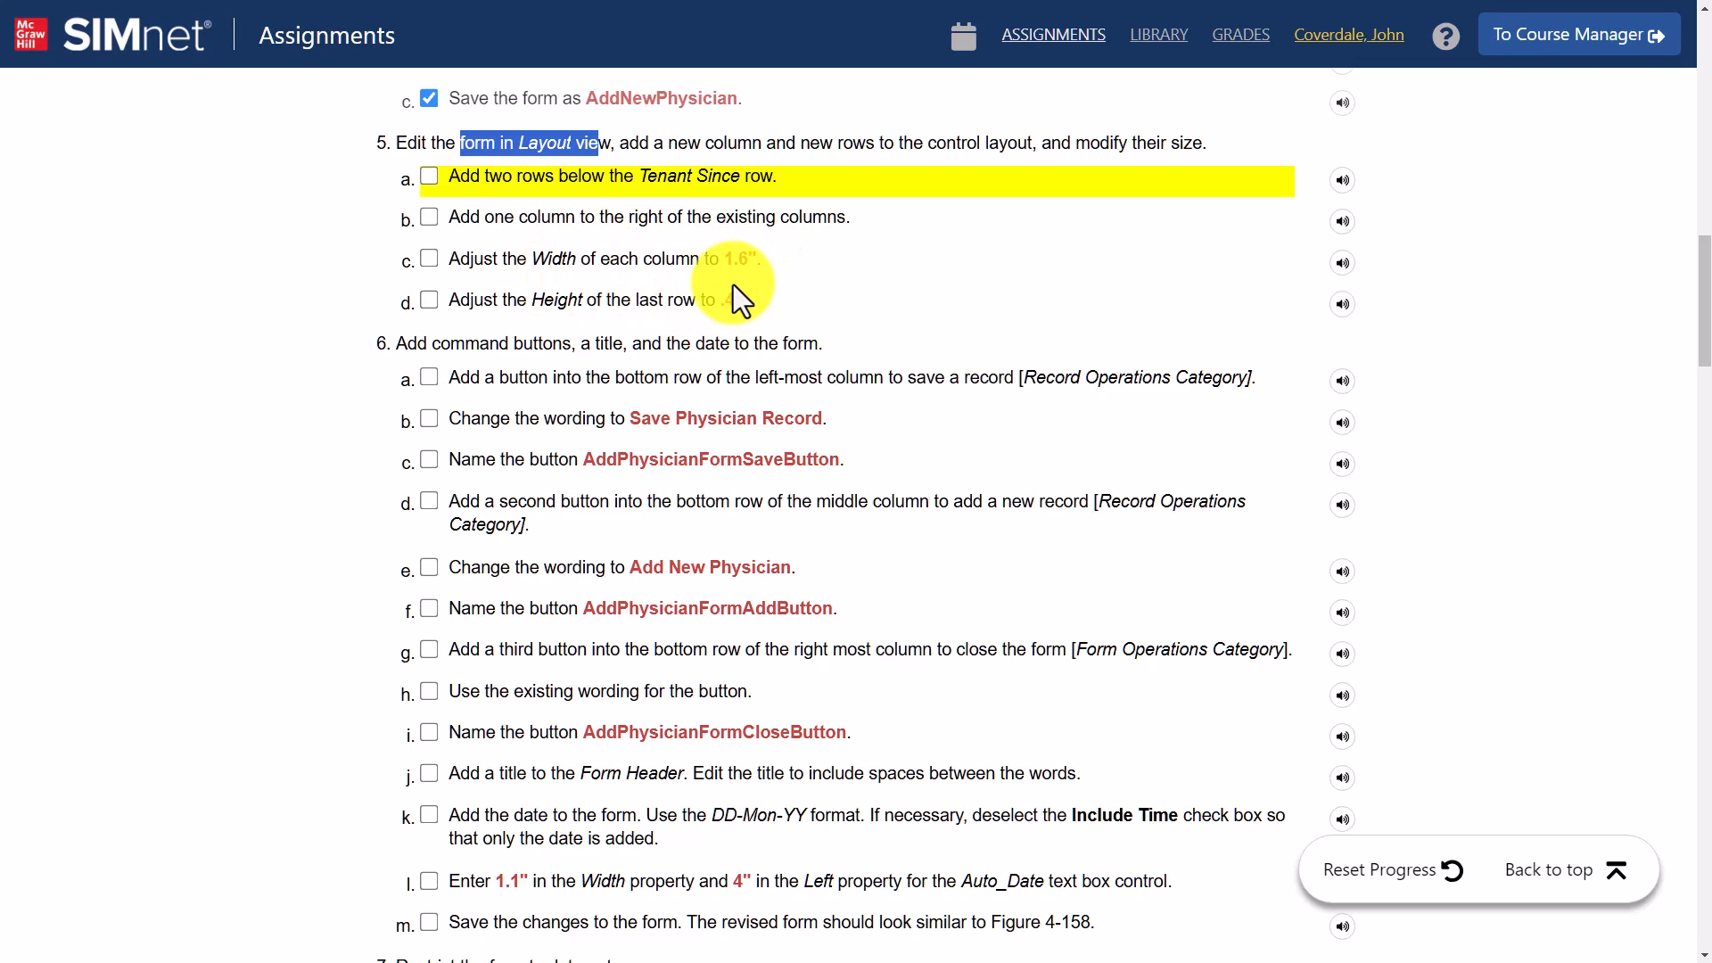
scroll(735, 299, "up", 5)
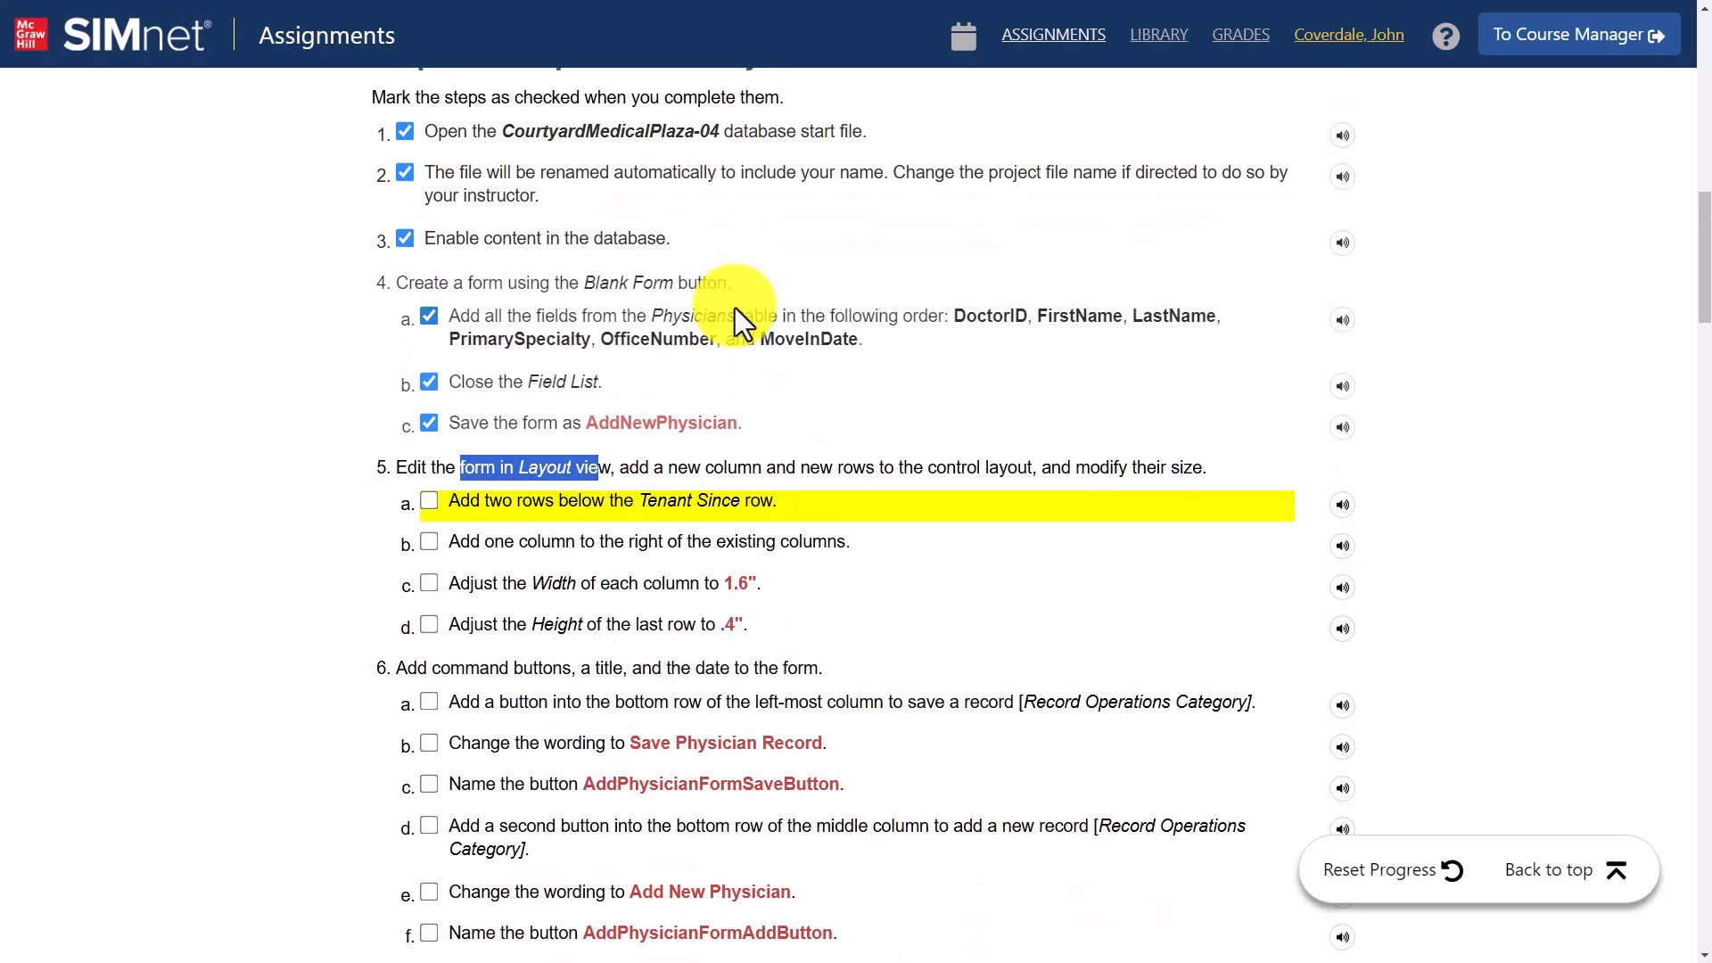
scroll(733, 312, "down", 5)
Switch to Access and display the AddNewPhysician form in Layout View
key("alt+Tab")
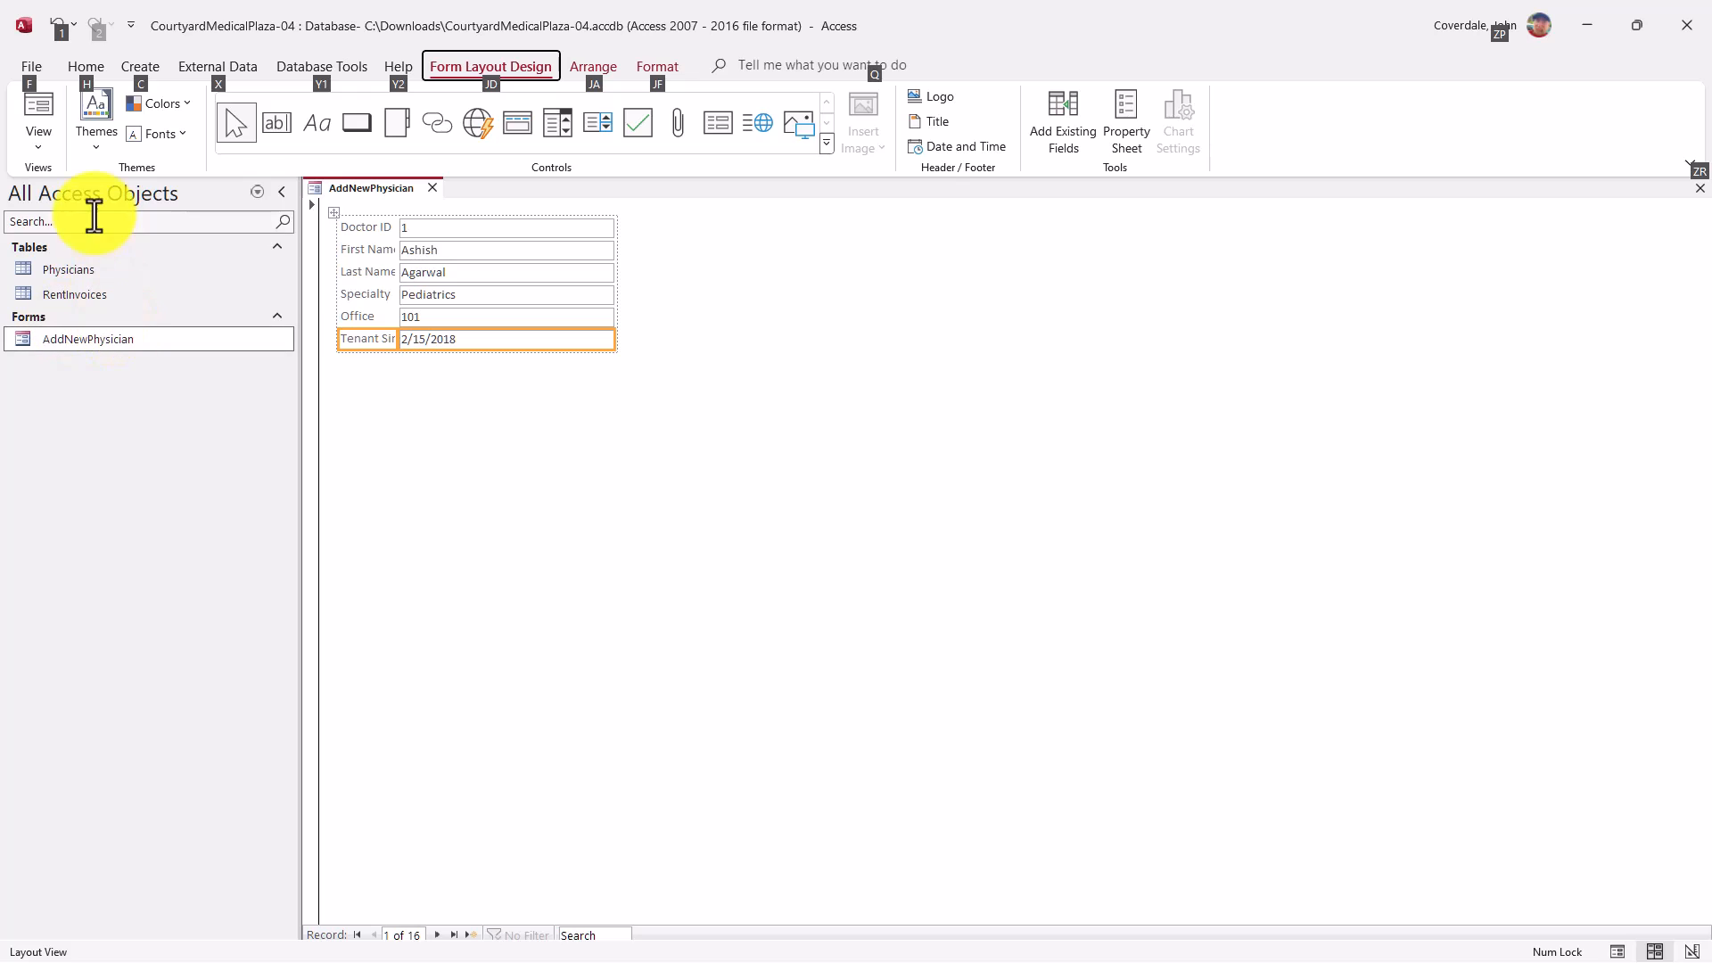
left_click(158, 12)
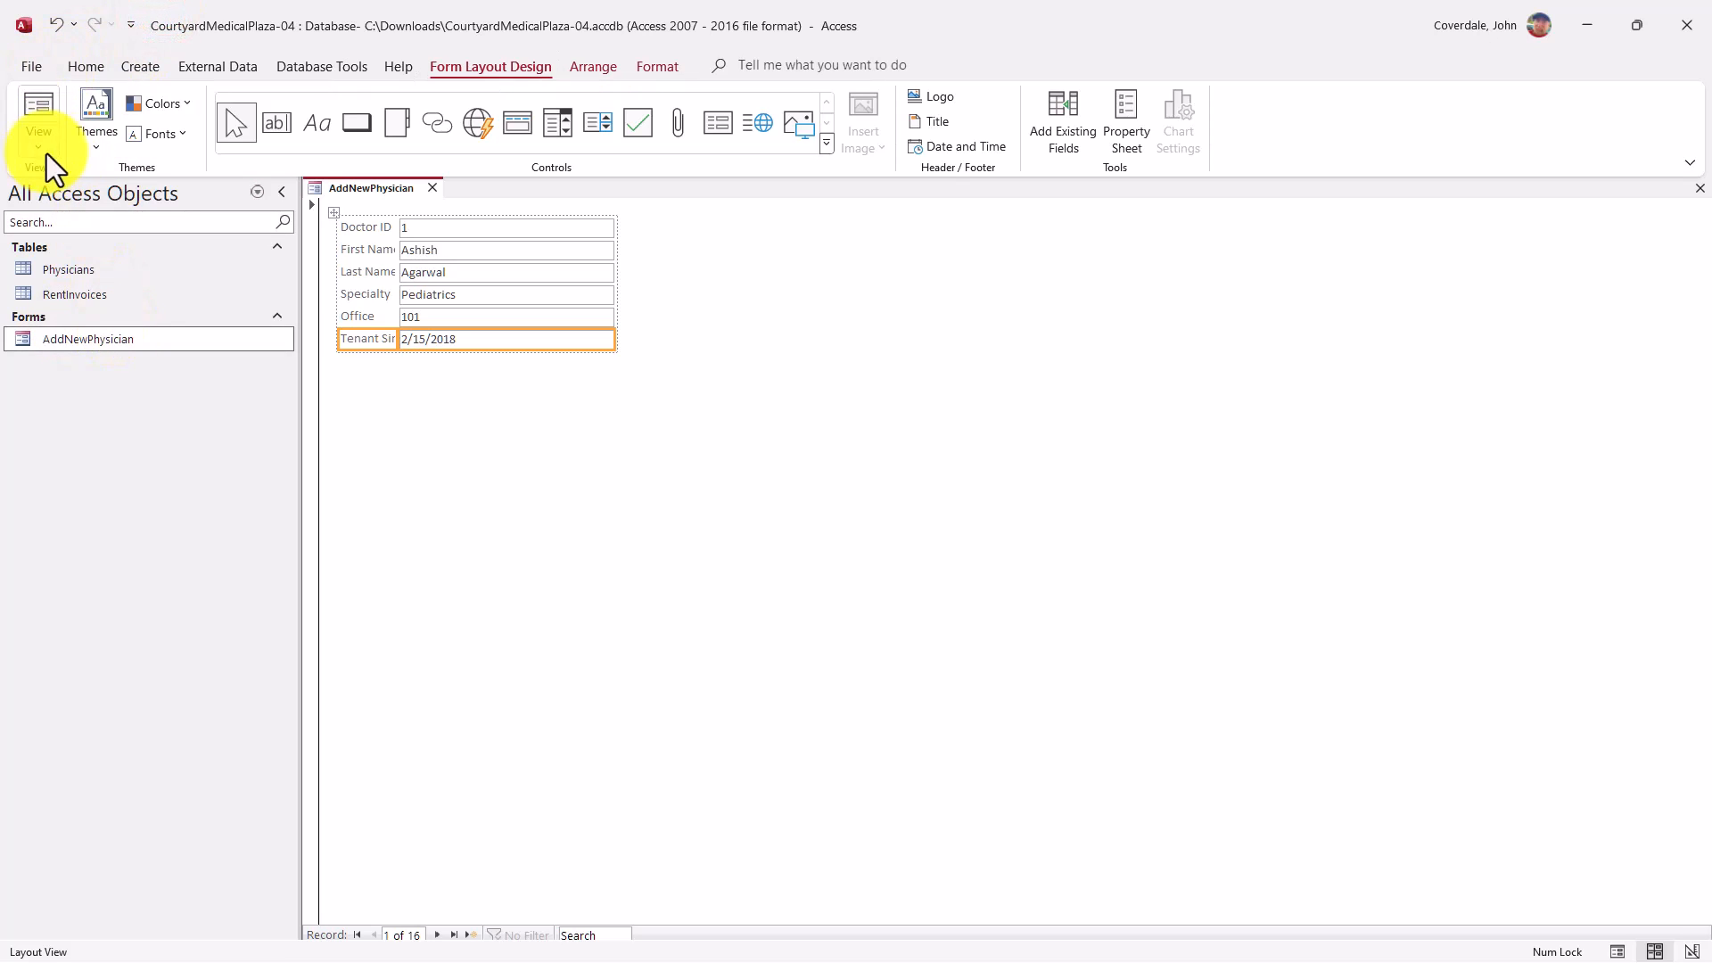
left_click(449, 75)
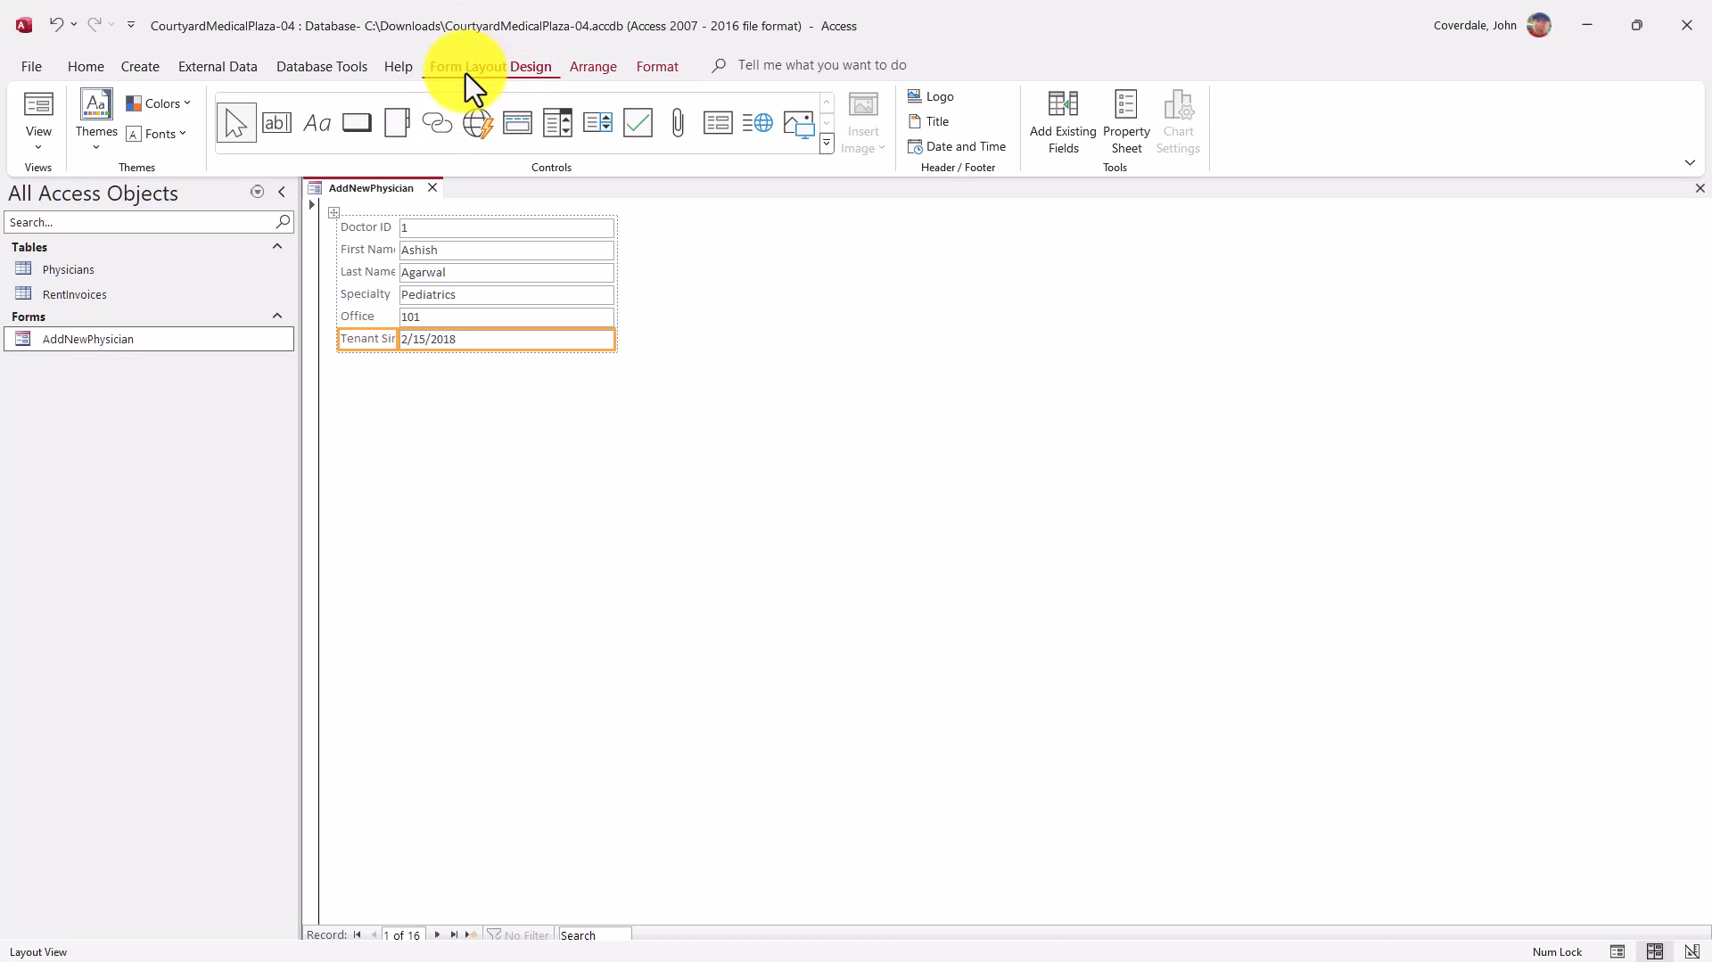
left_click(28, 154)
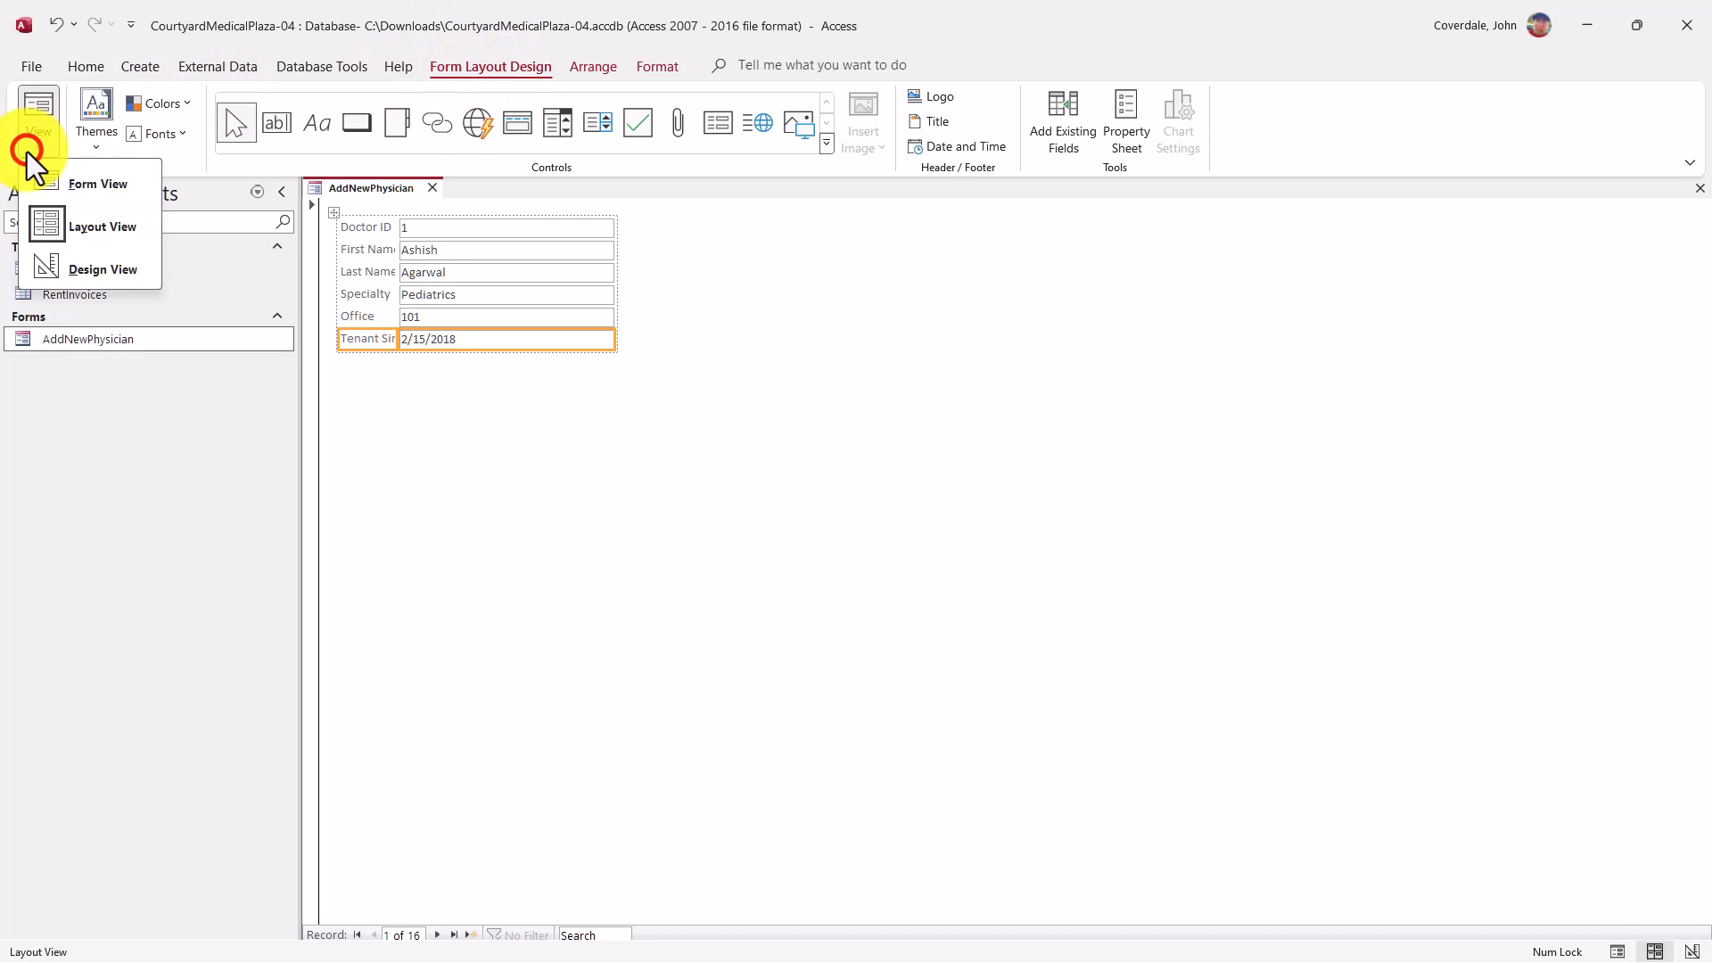
left_click(107, 226)
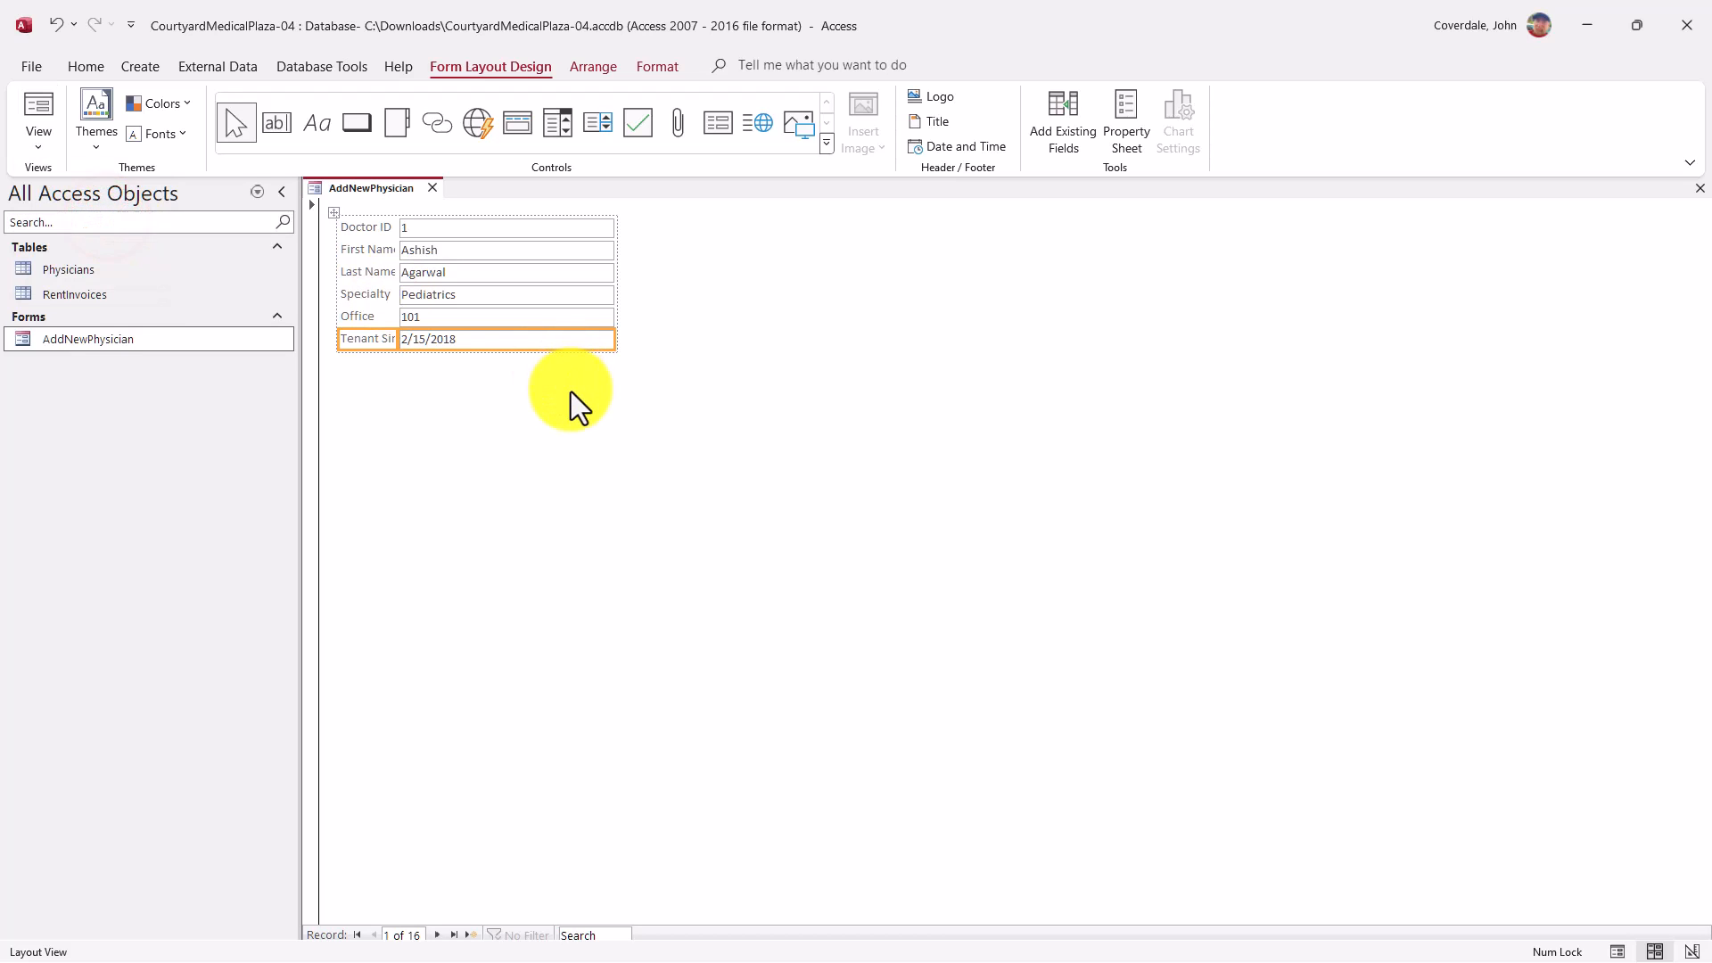
Insert one column to the right of the existing columns in the form's control layout
left_click(597, 228)
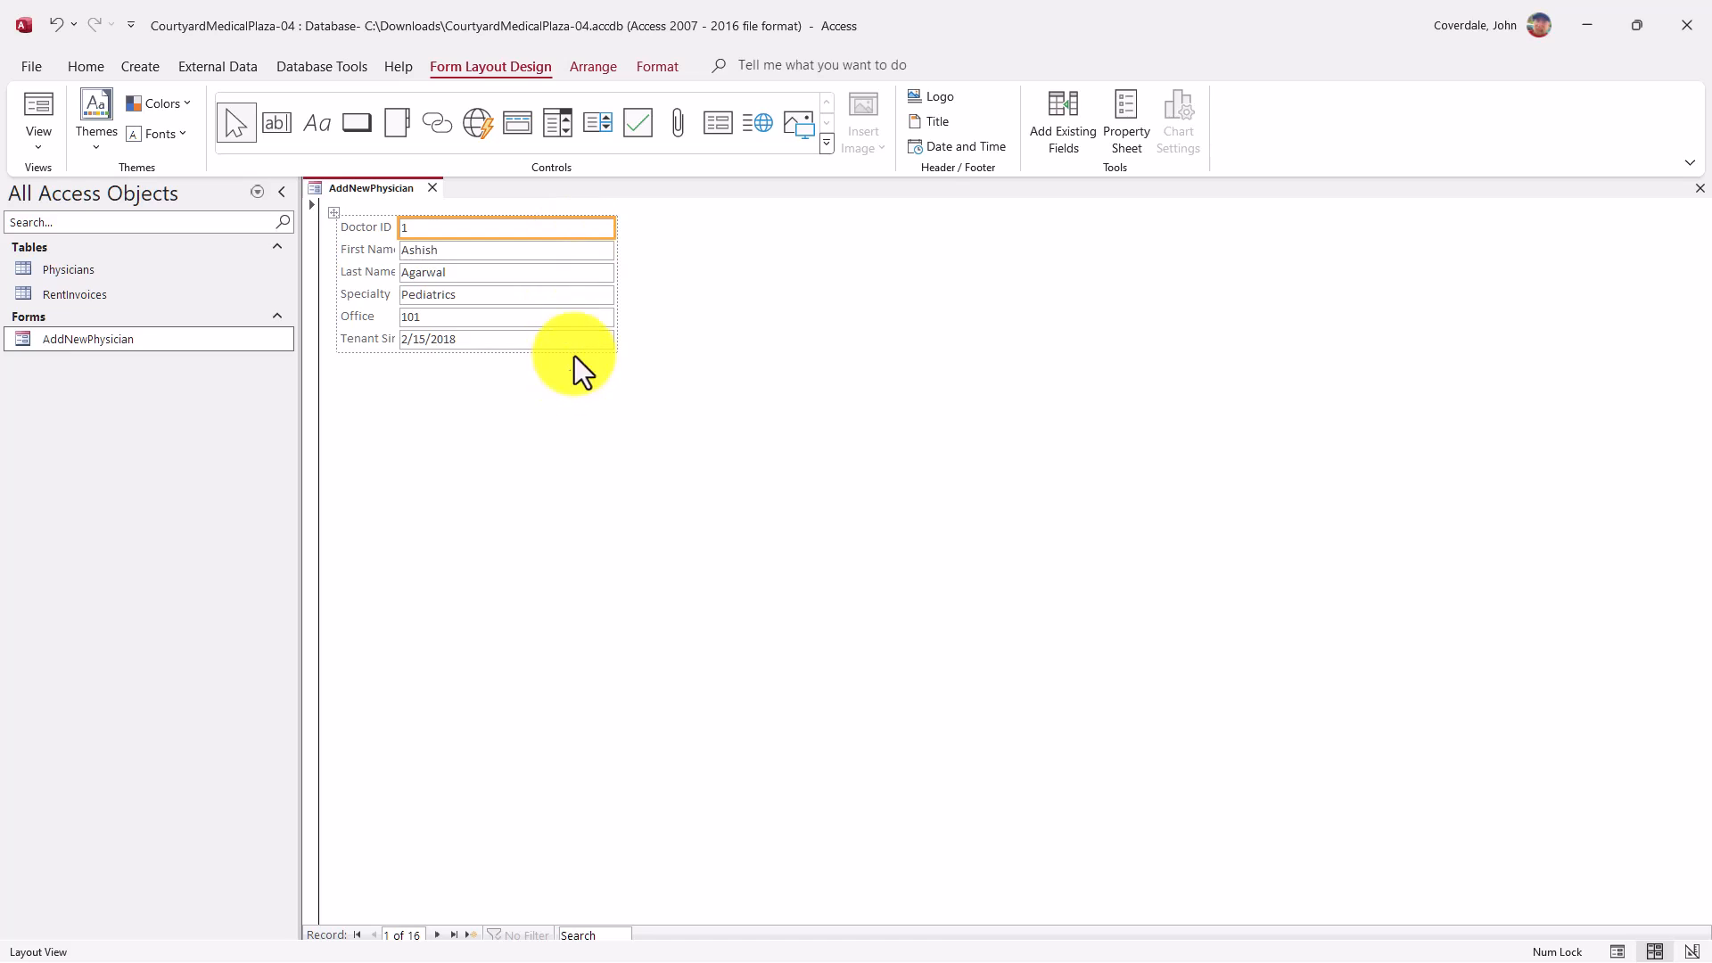
left_click(587, 68)
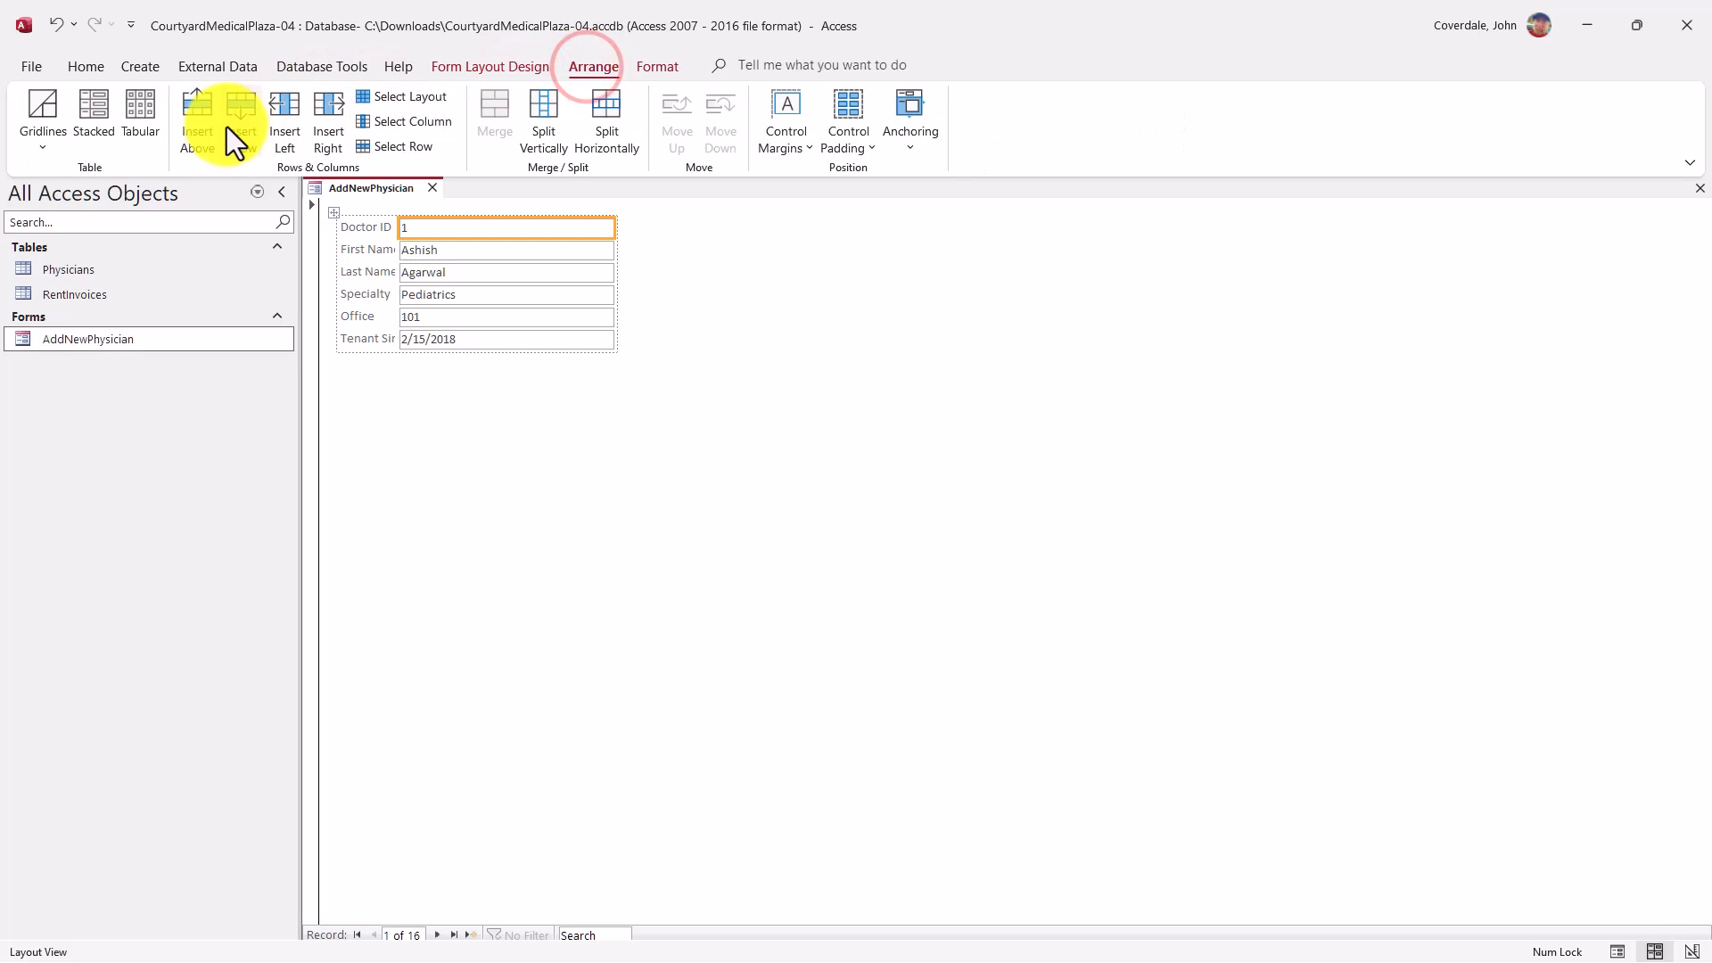
left_click(330, 115)
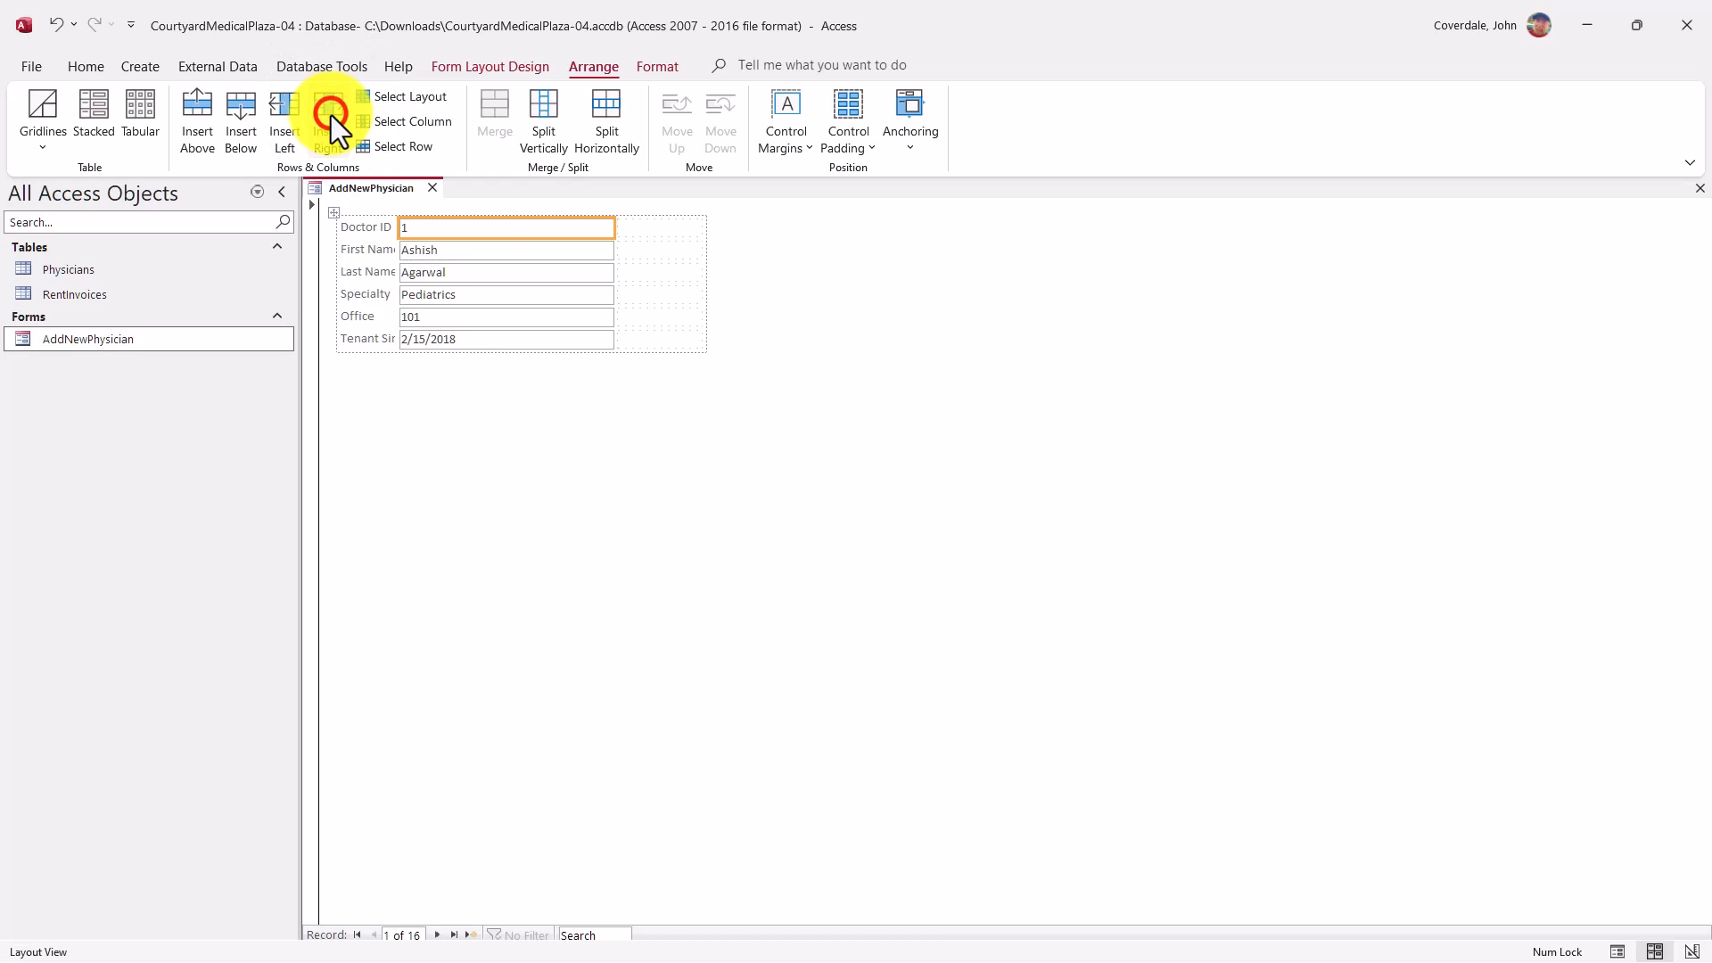
Insert two rows below the Tenant Since row and select the first cell of the last row
left_click(526, 343)
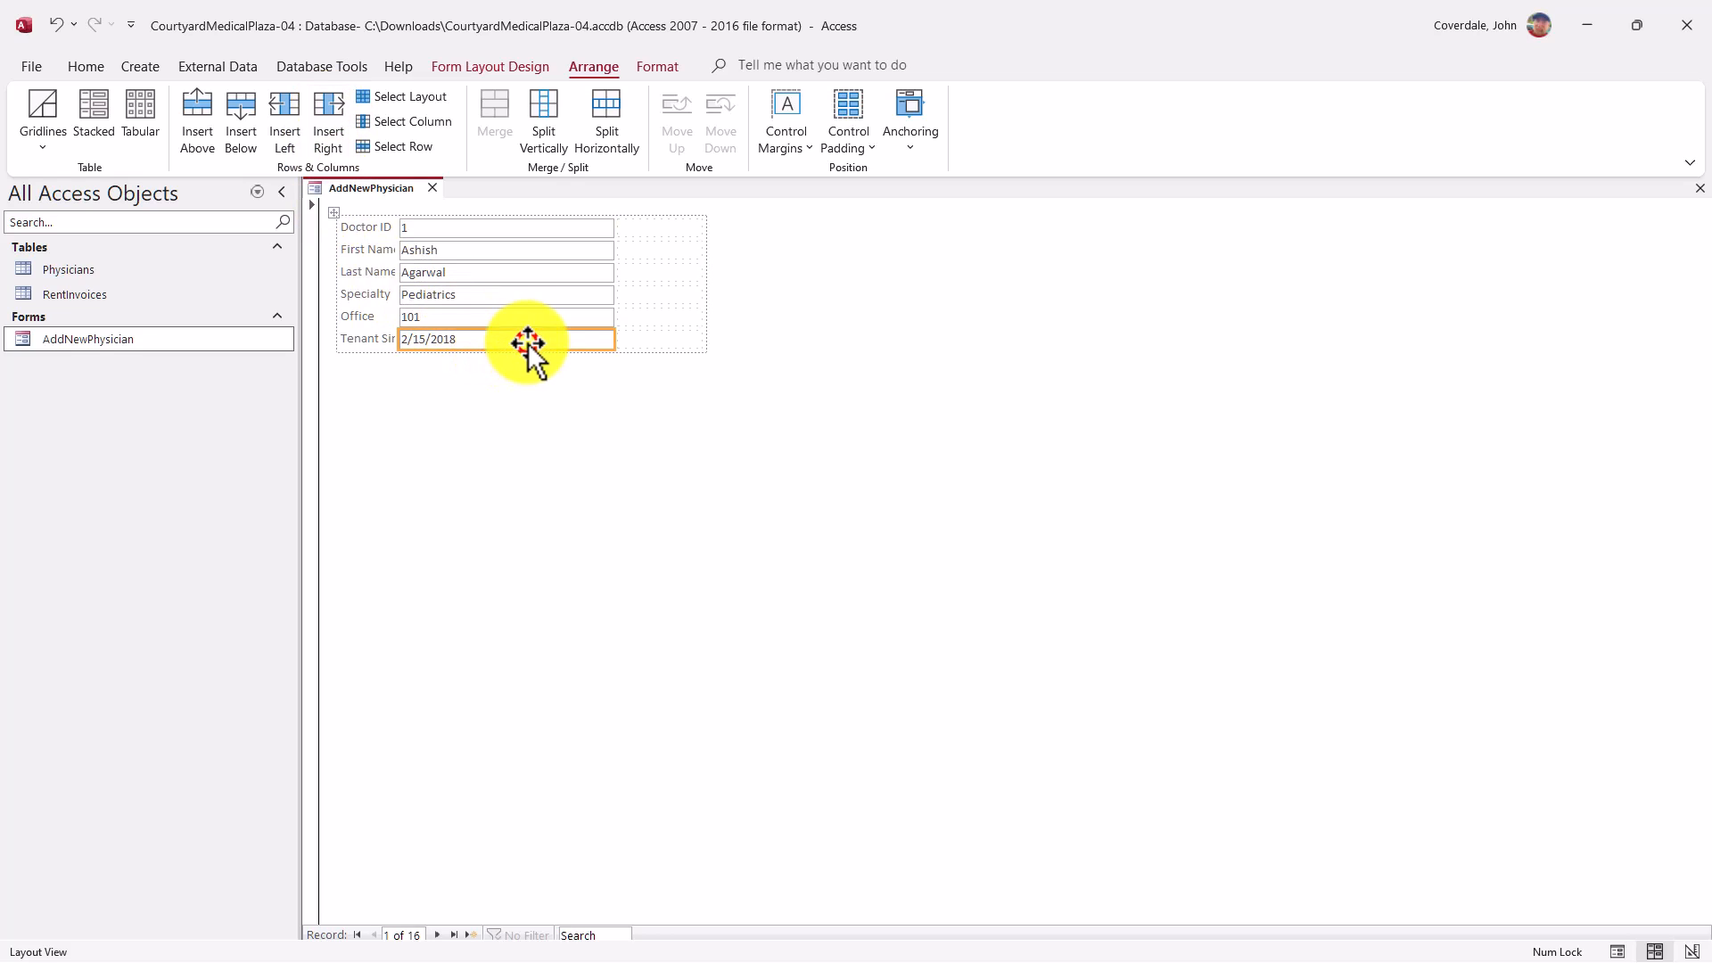
left_click(238, 108)
left_click(238, 108)
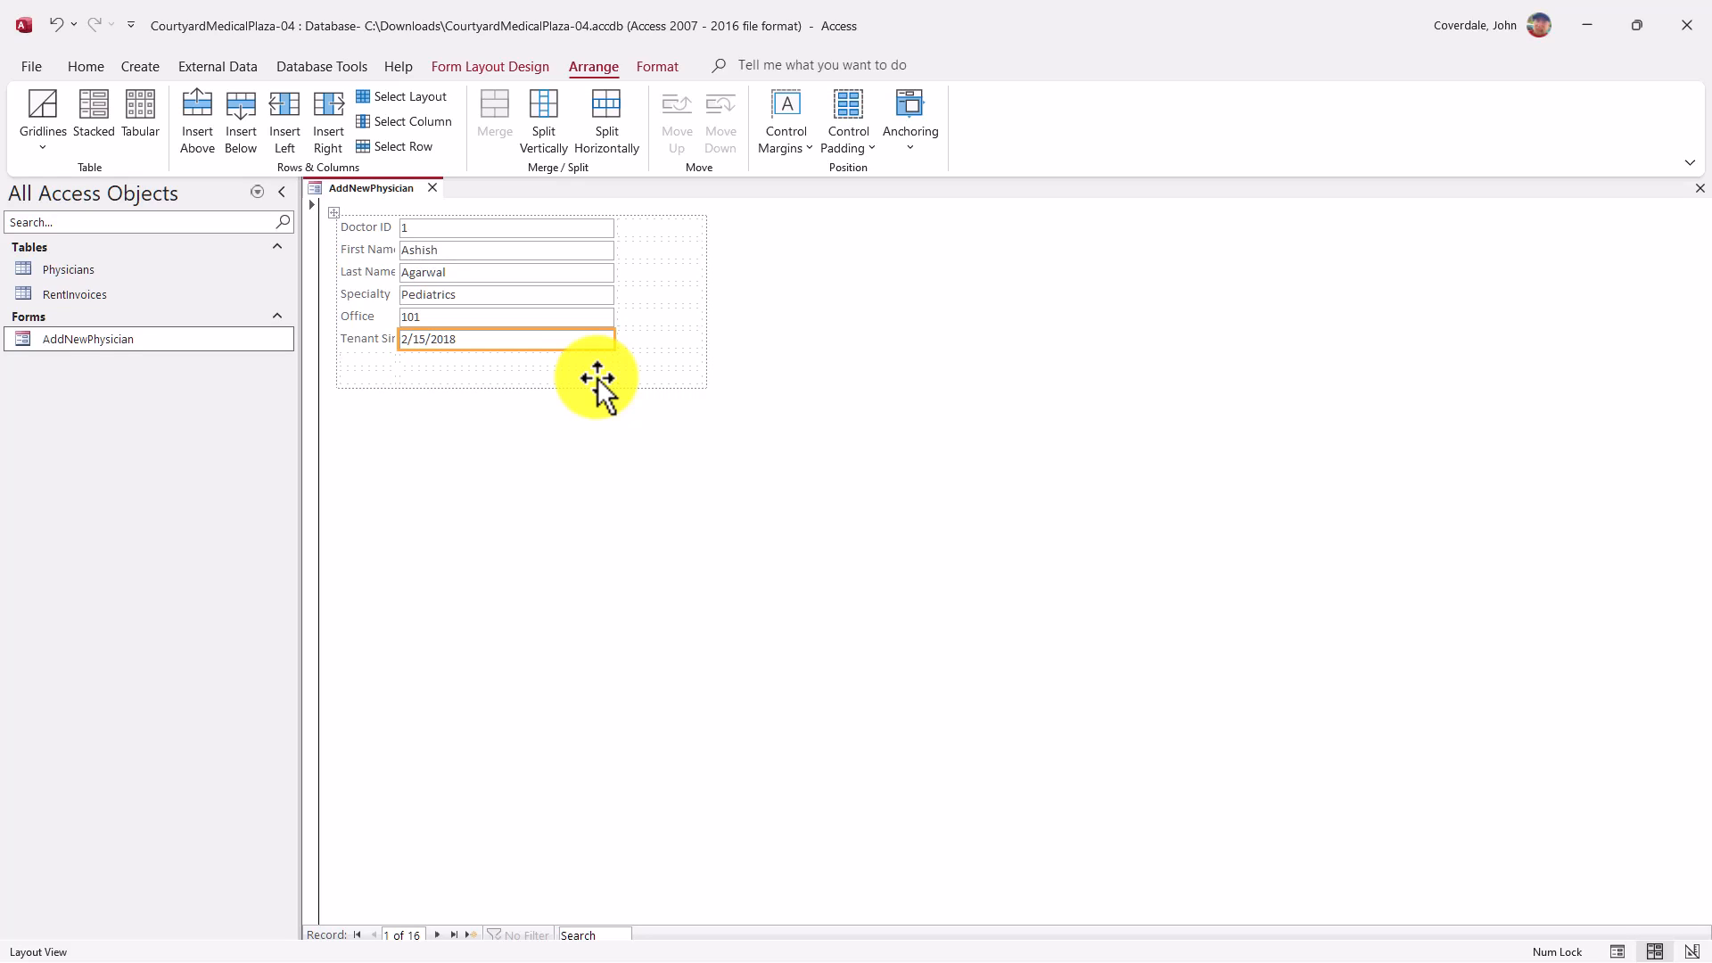
left_click(366, 376)
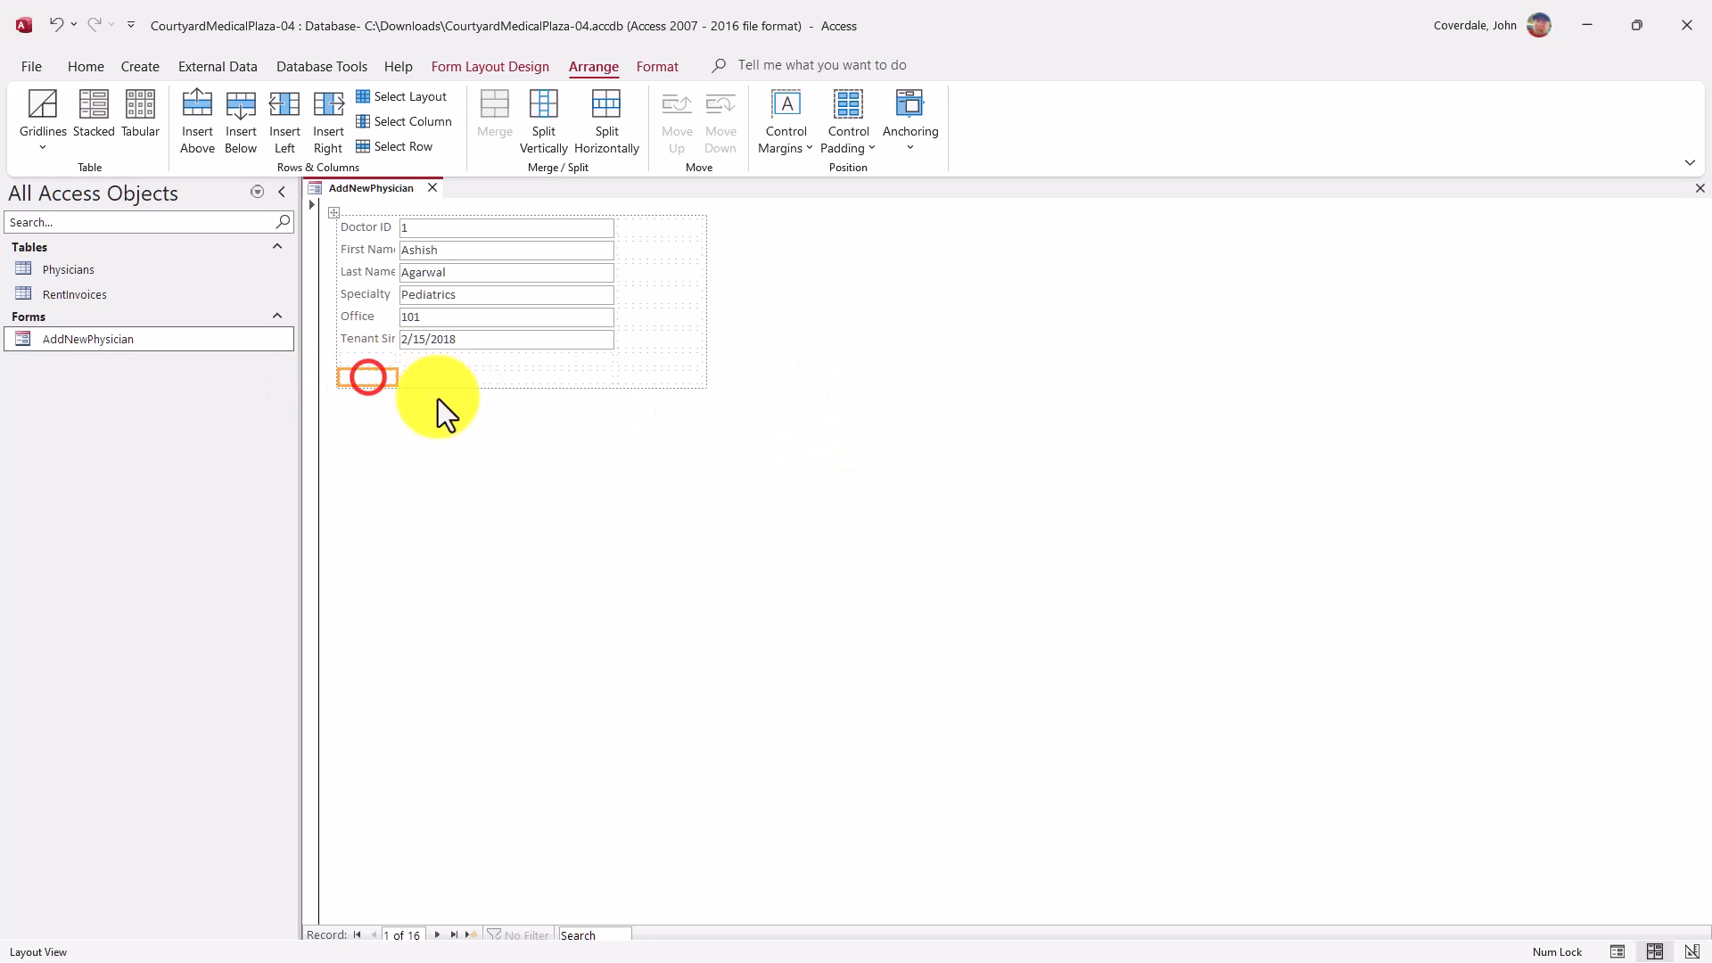
Check the remaining cells of the last row, and switch to the SIMnet instructions to mark steps 5a and 5b as completed
left_click(487, 380)
left_click(654, 378)
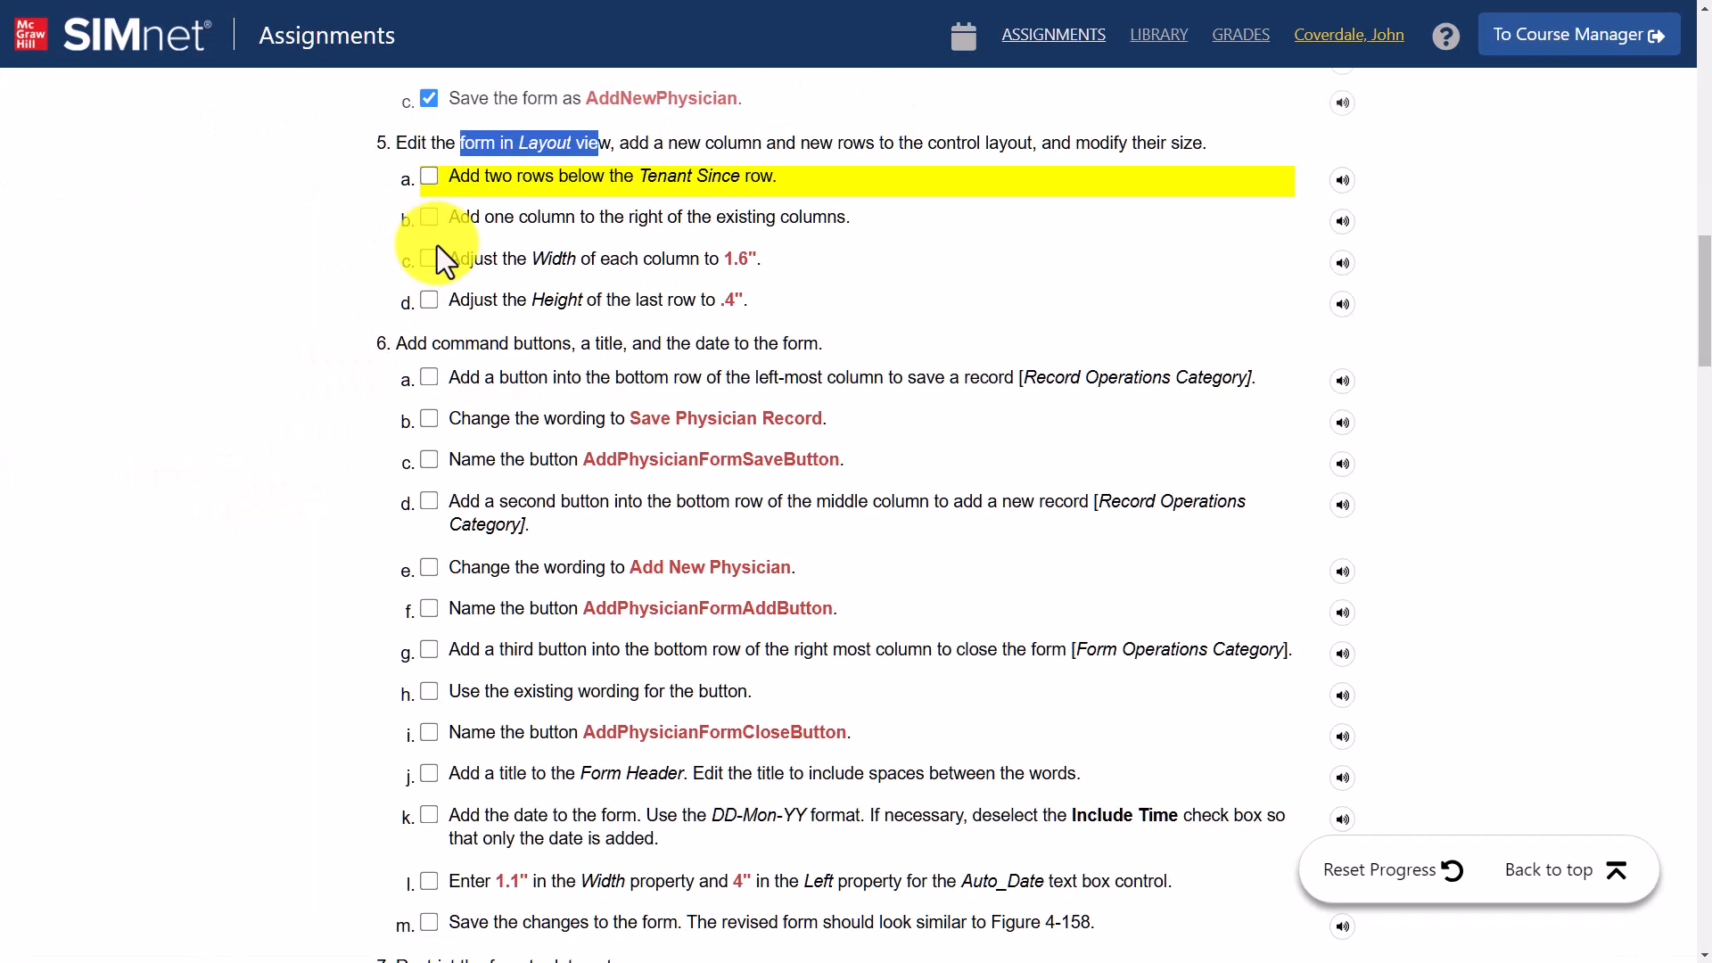
left_click(431, 177)
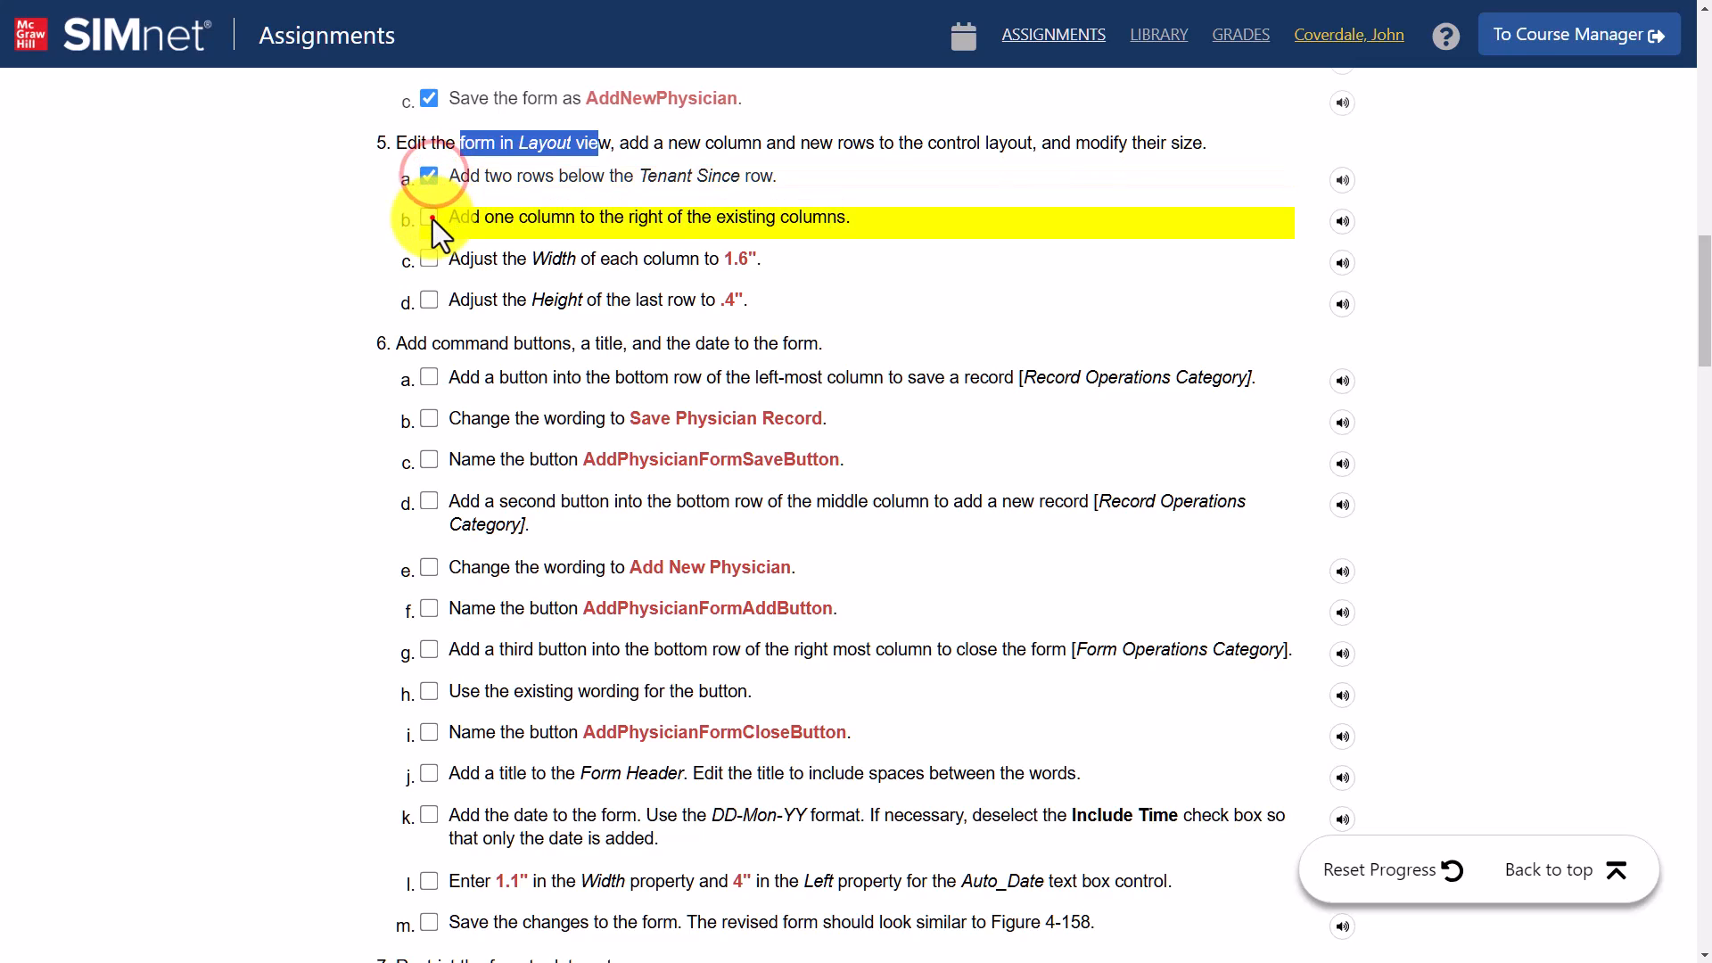
left_click(431, 218)
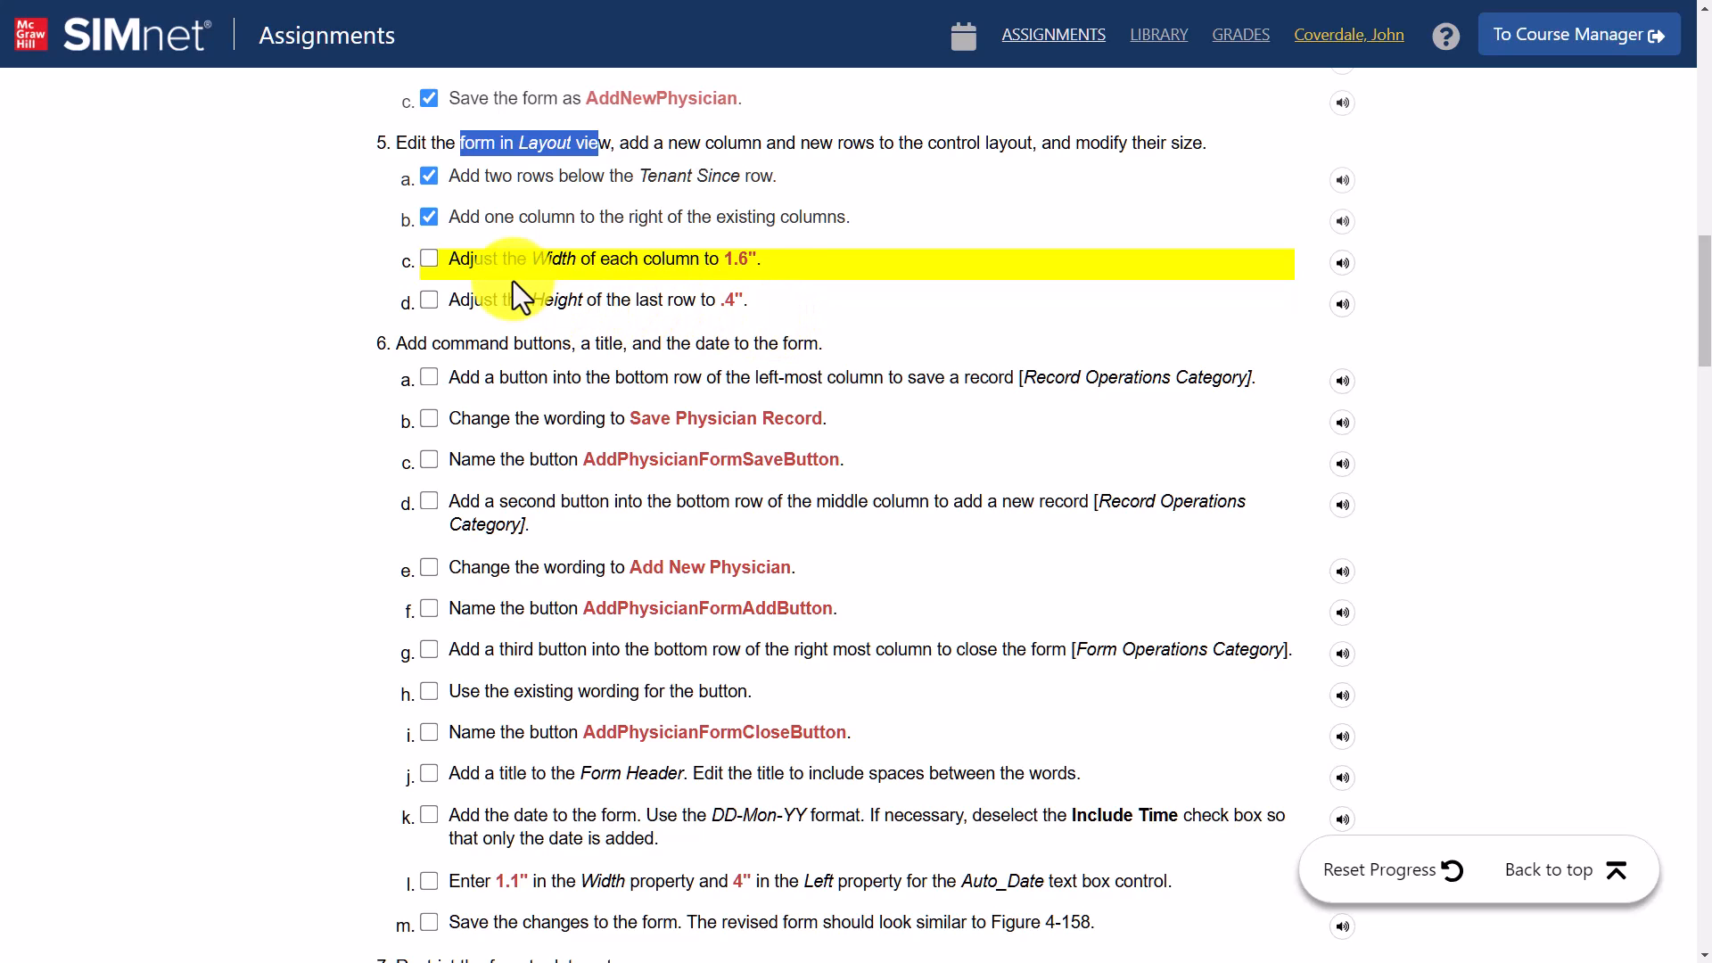
Switch to Access and select the entire control layout of the AddNewPhysician form
key("alt+Tab")
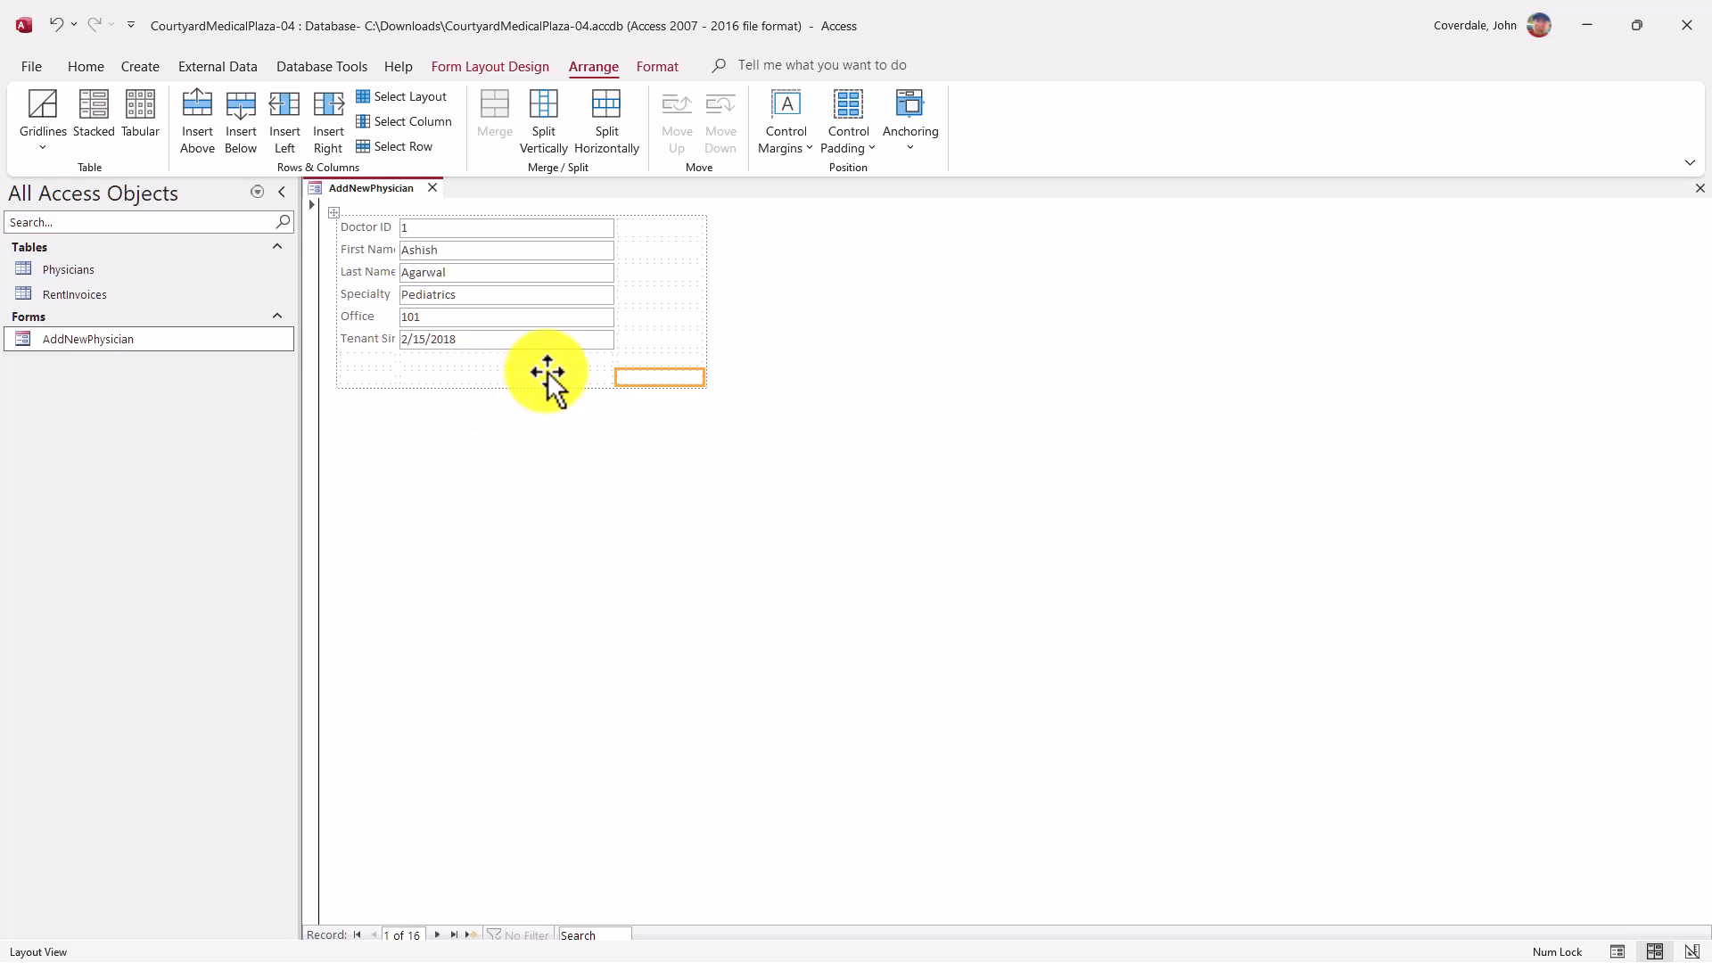
left_click(340, 219)
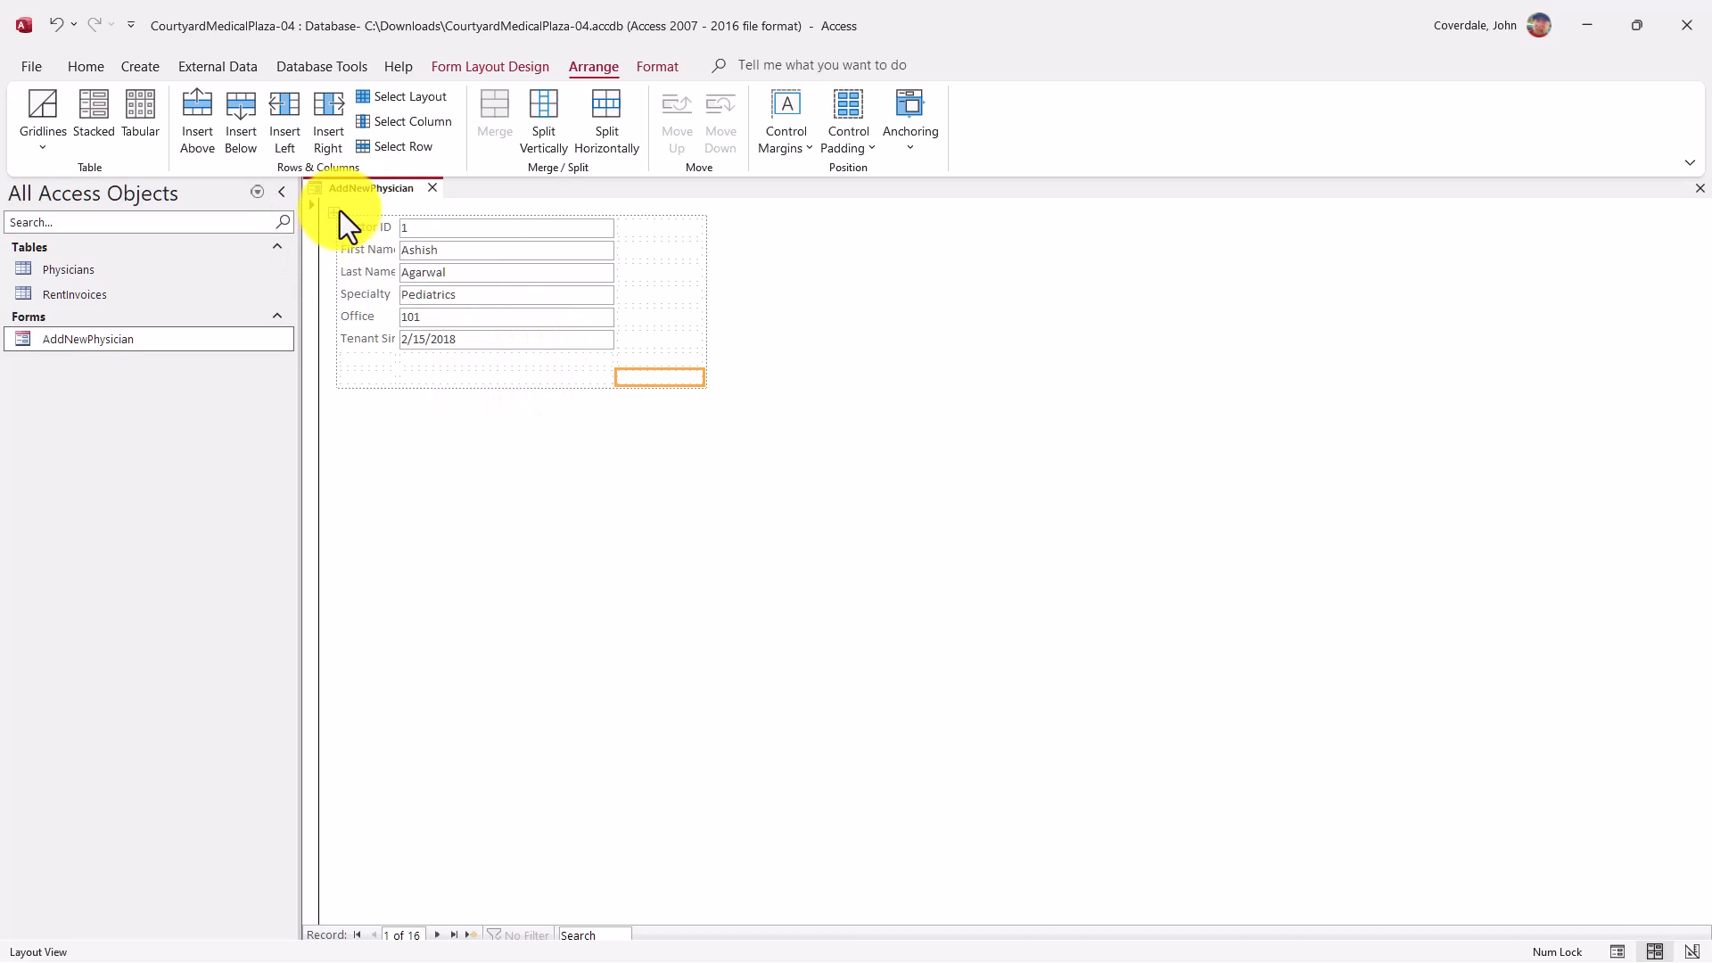
left_click(394, 209)
left_click(362, 228)
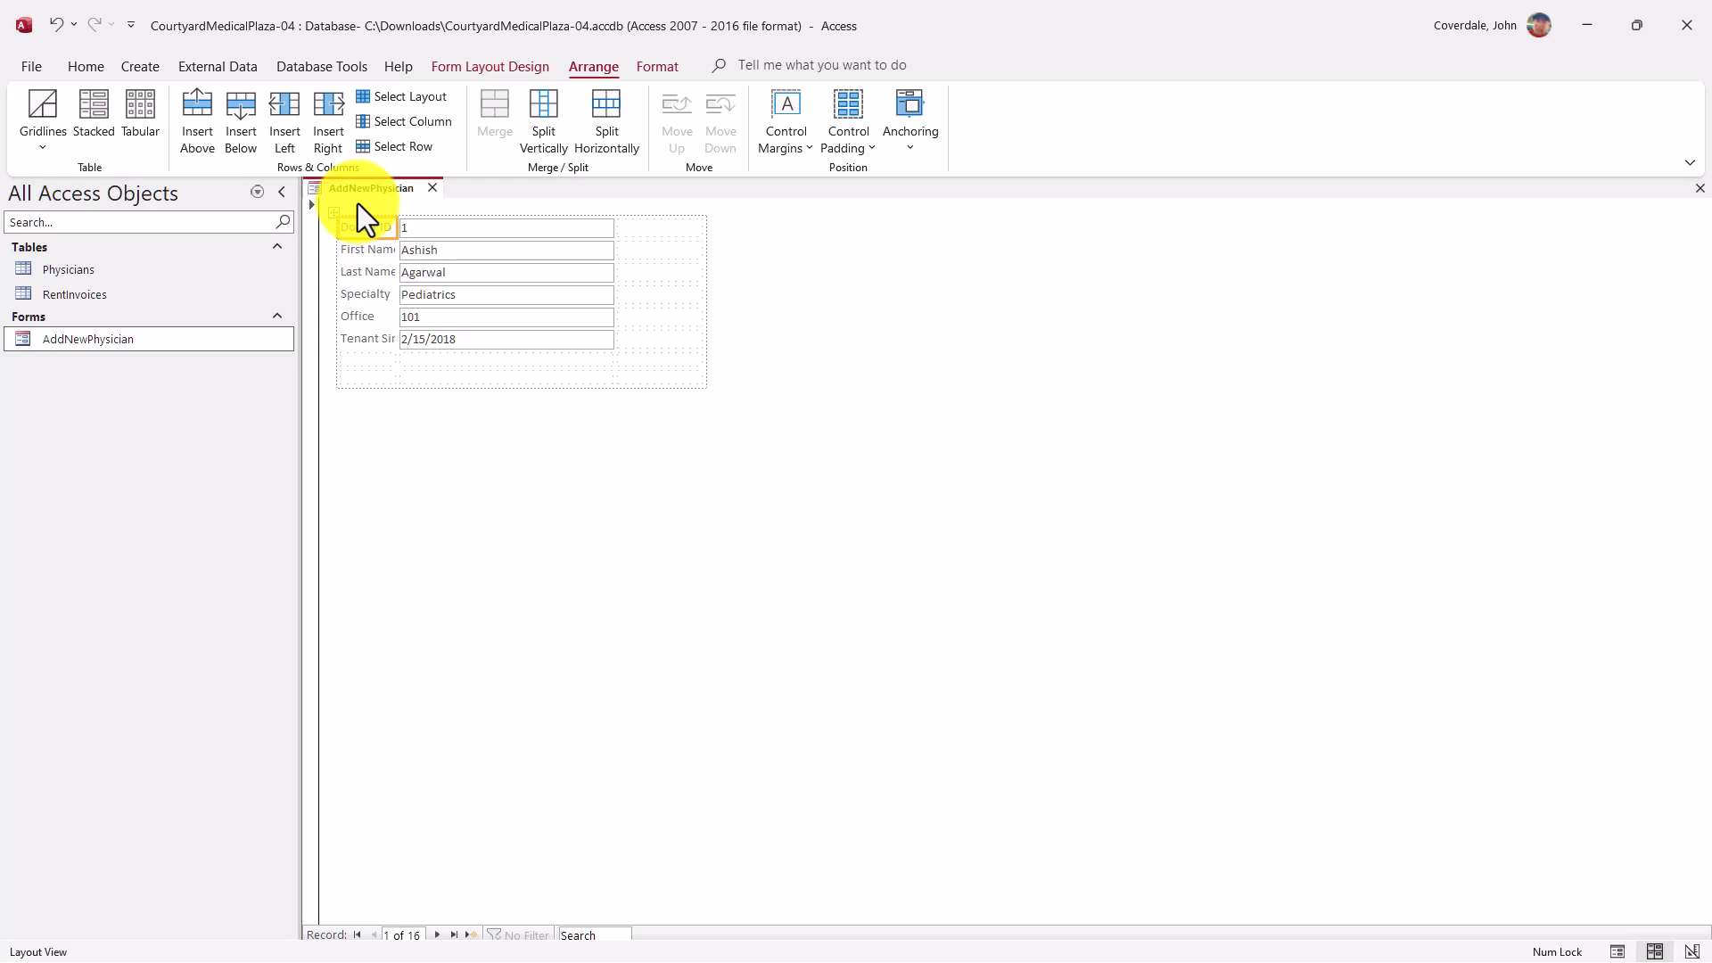
left_click(387, 208)
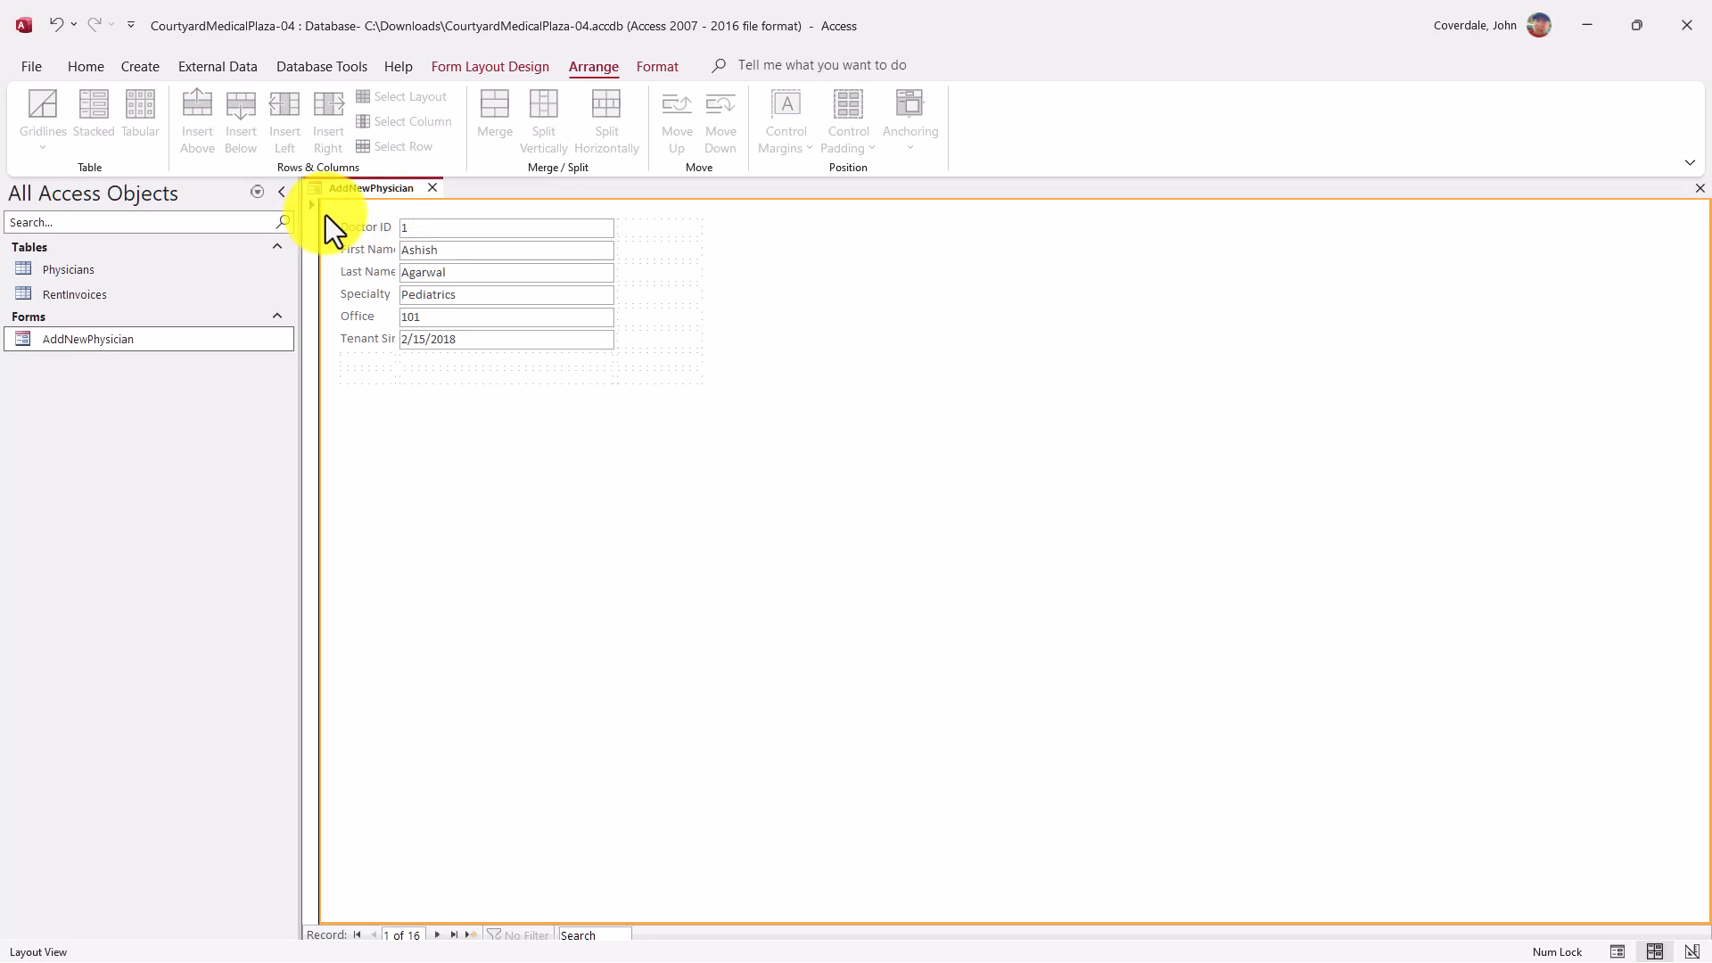
left_click(369, 272)
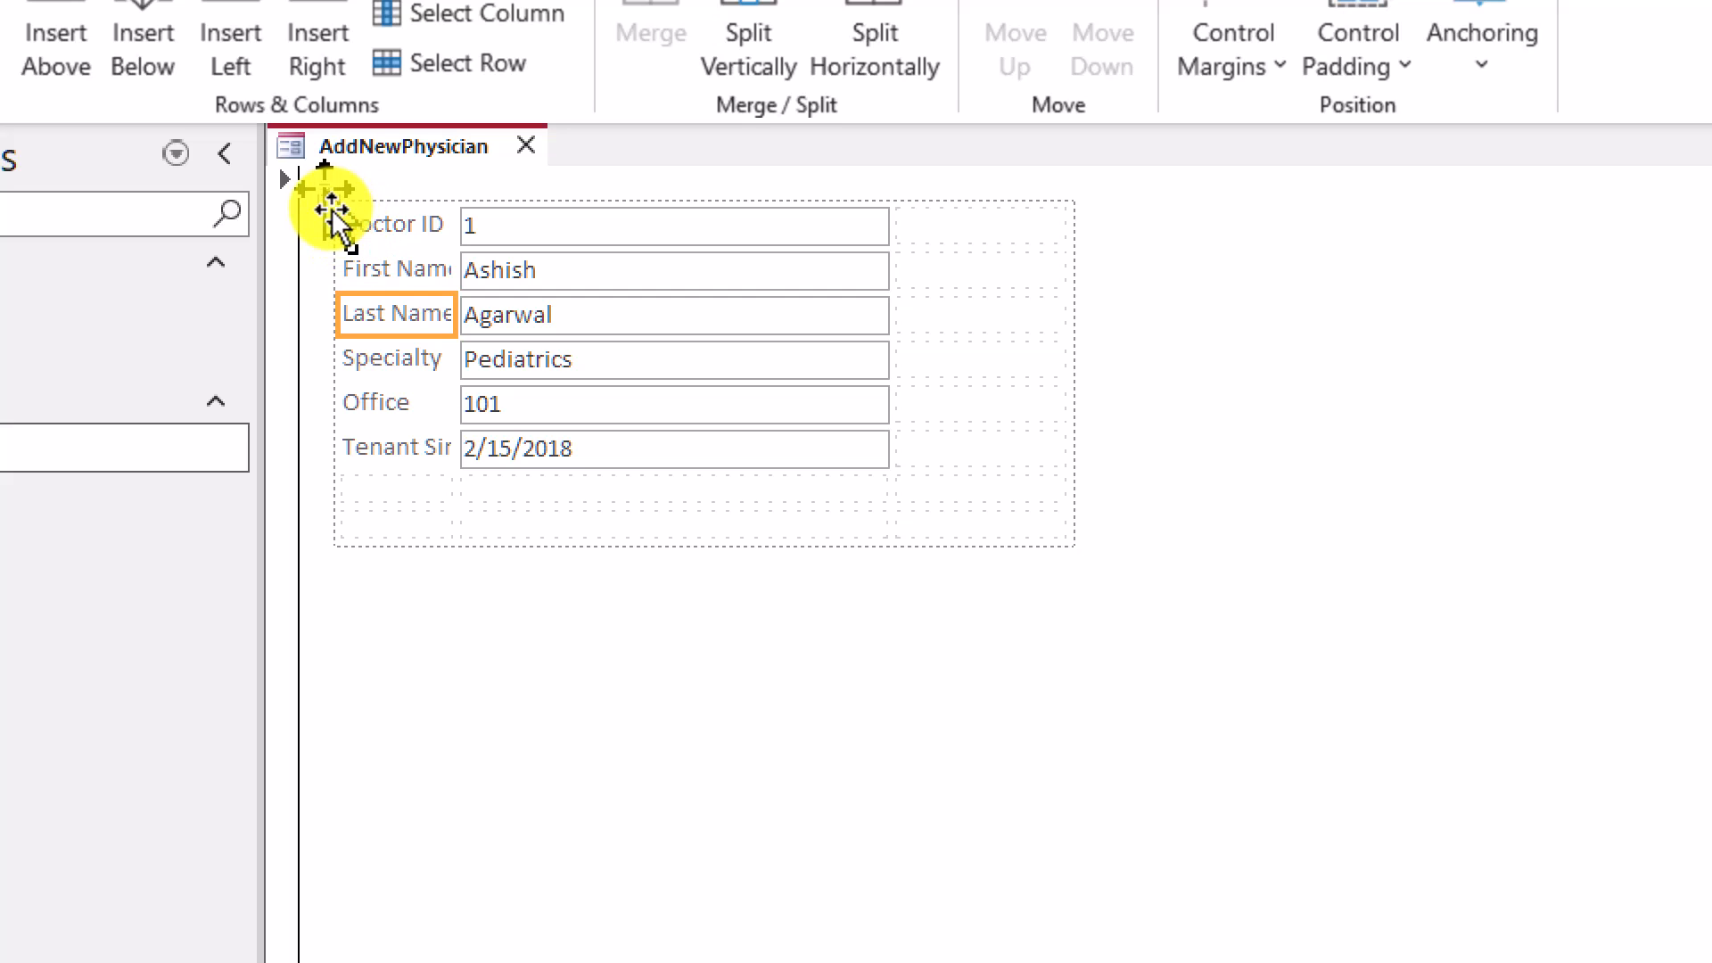
left_click(331, 210)
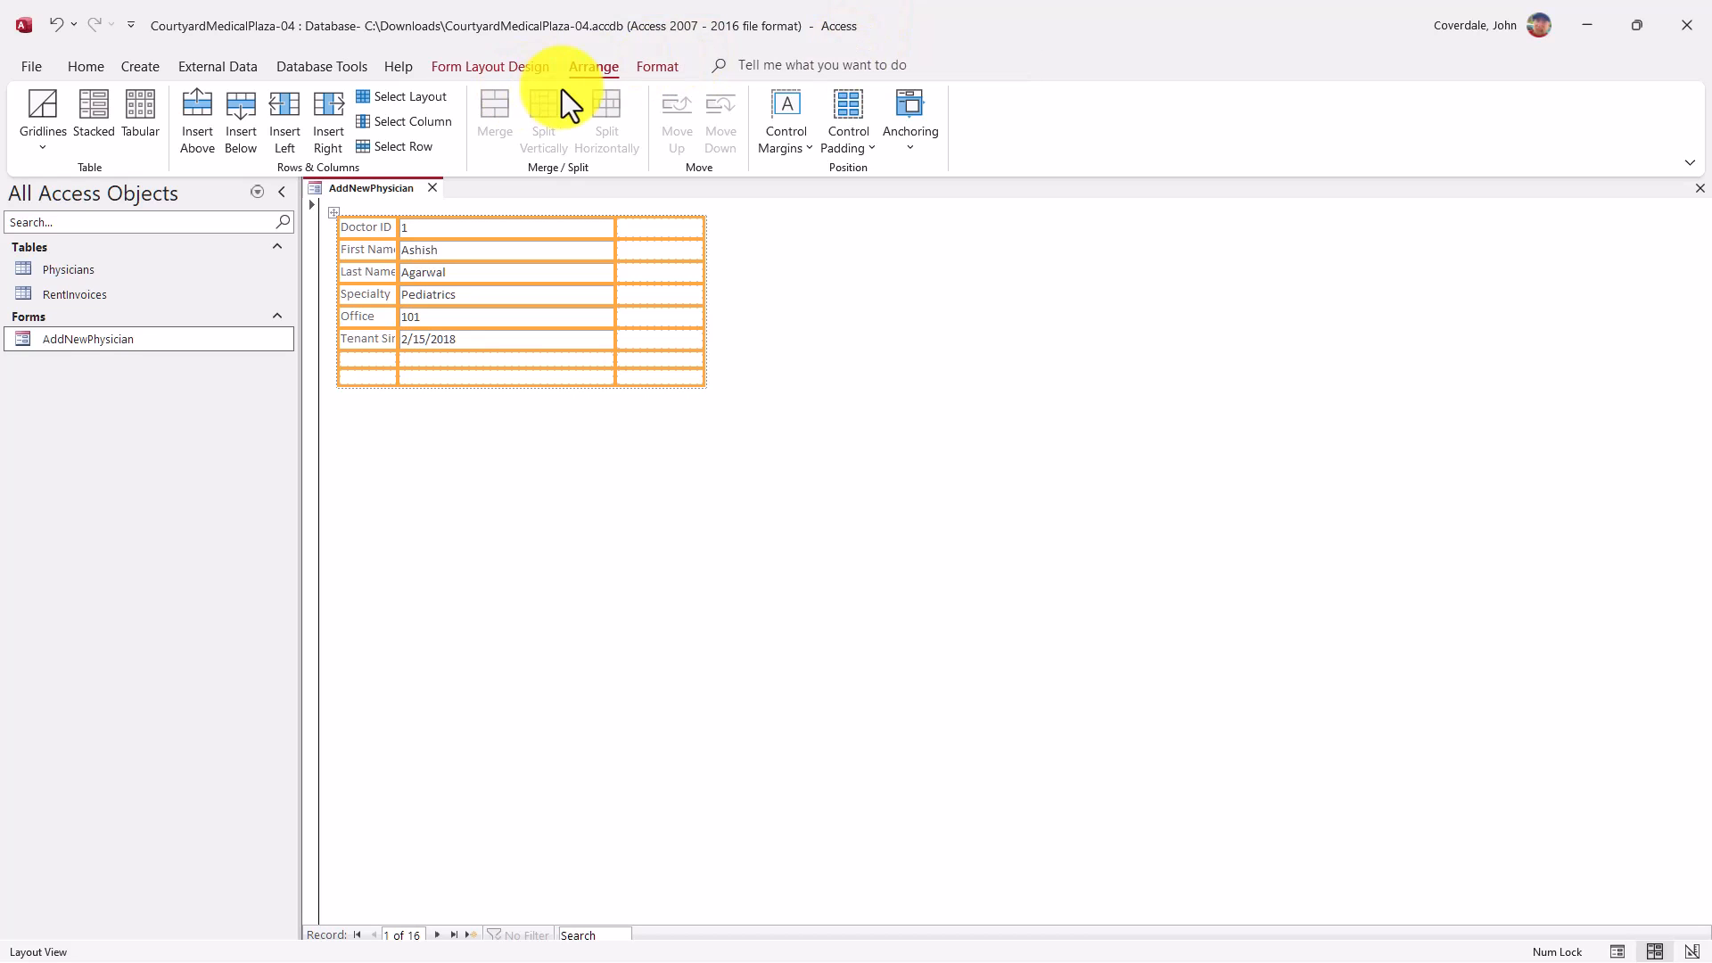
Open the Property Sheet for the selected layout cells and set the width of all columns to 1.6"
left_click(658, 70)
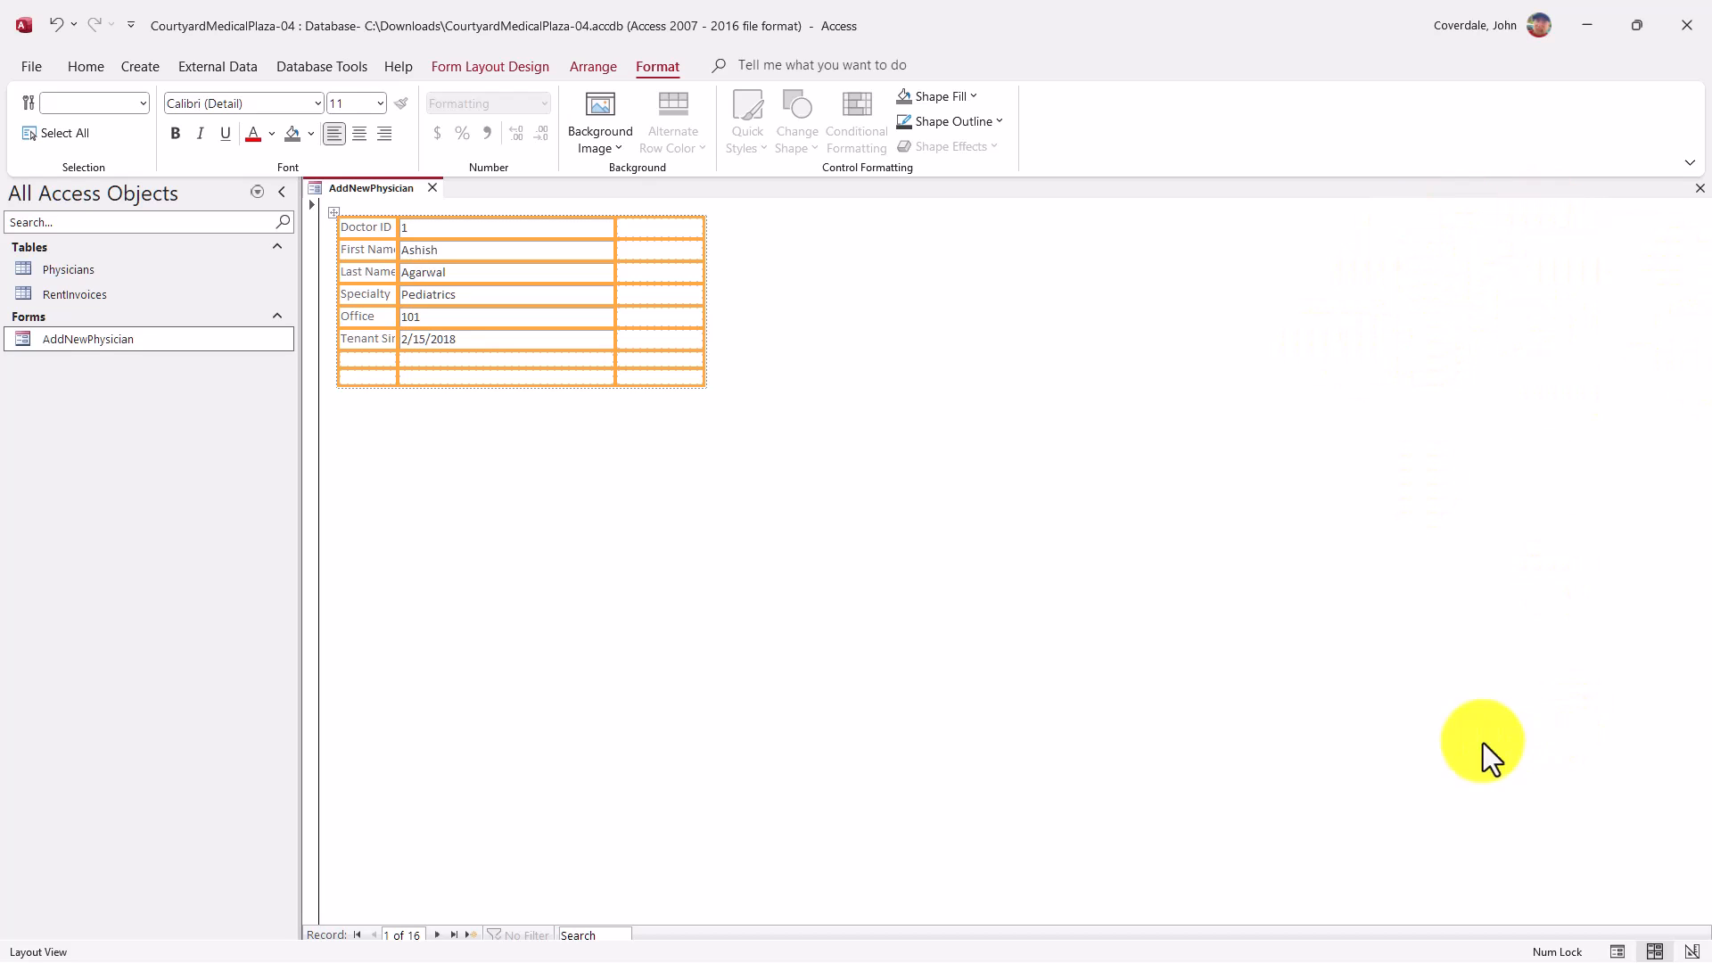
left_click(526, 67)
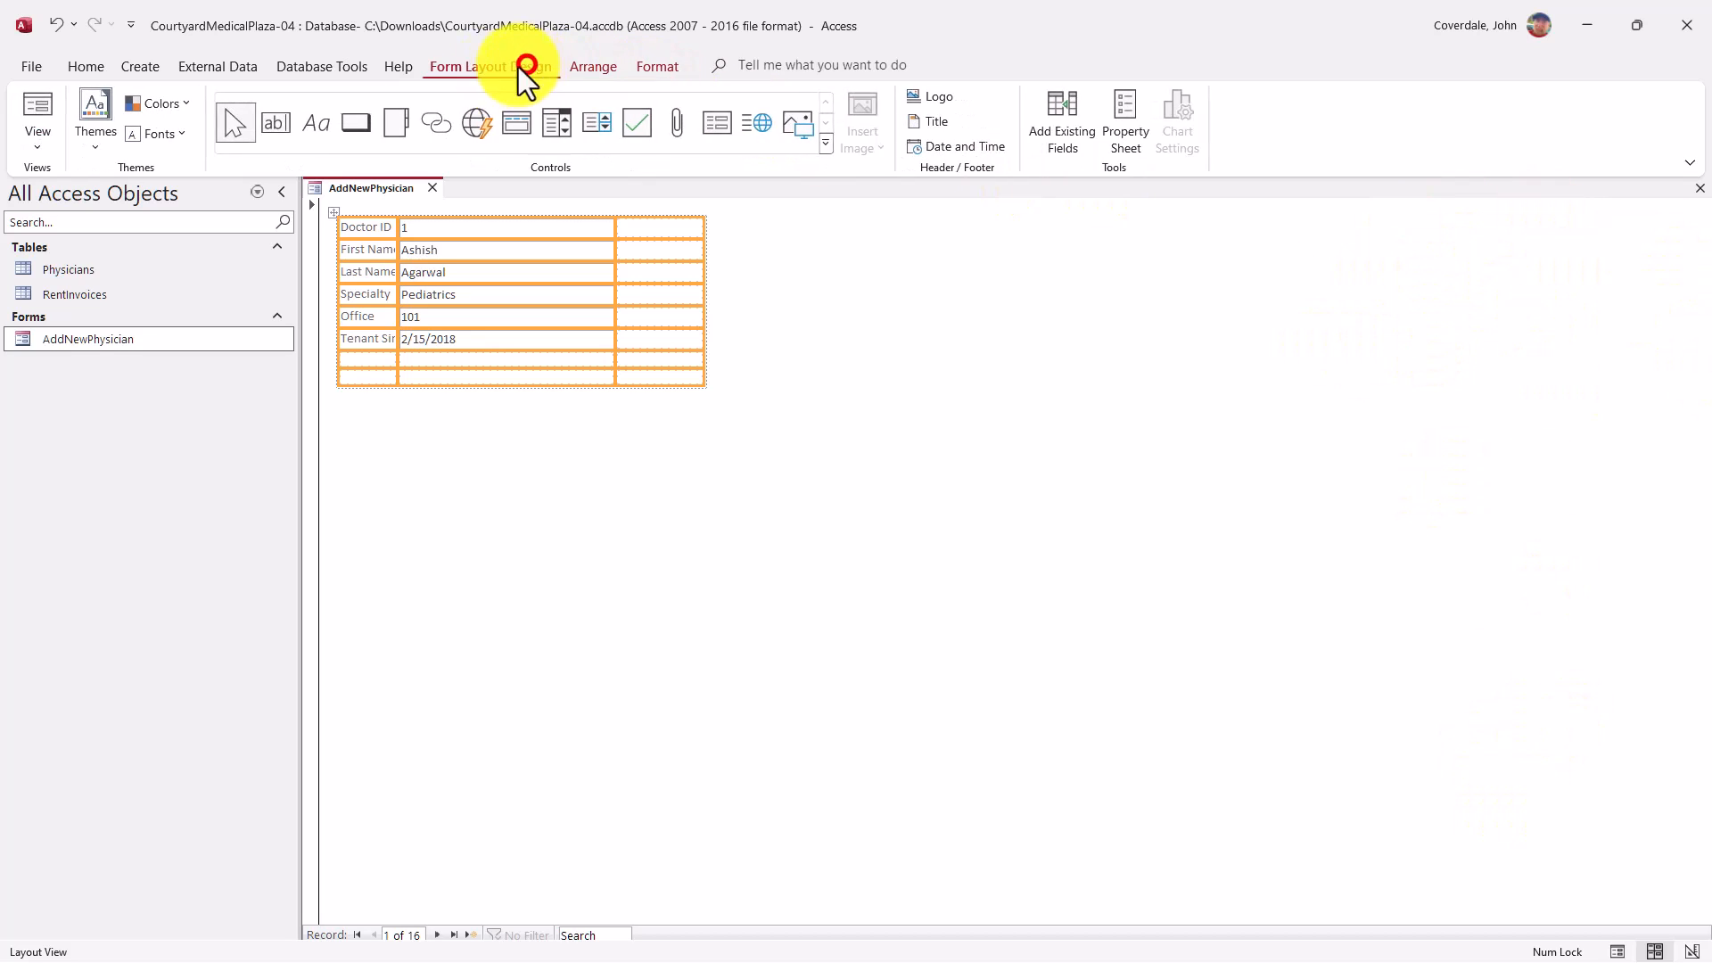
left_click(1127, 120)
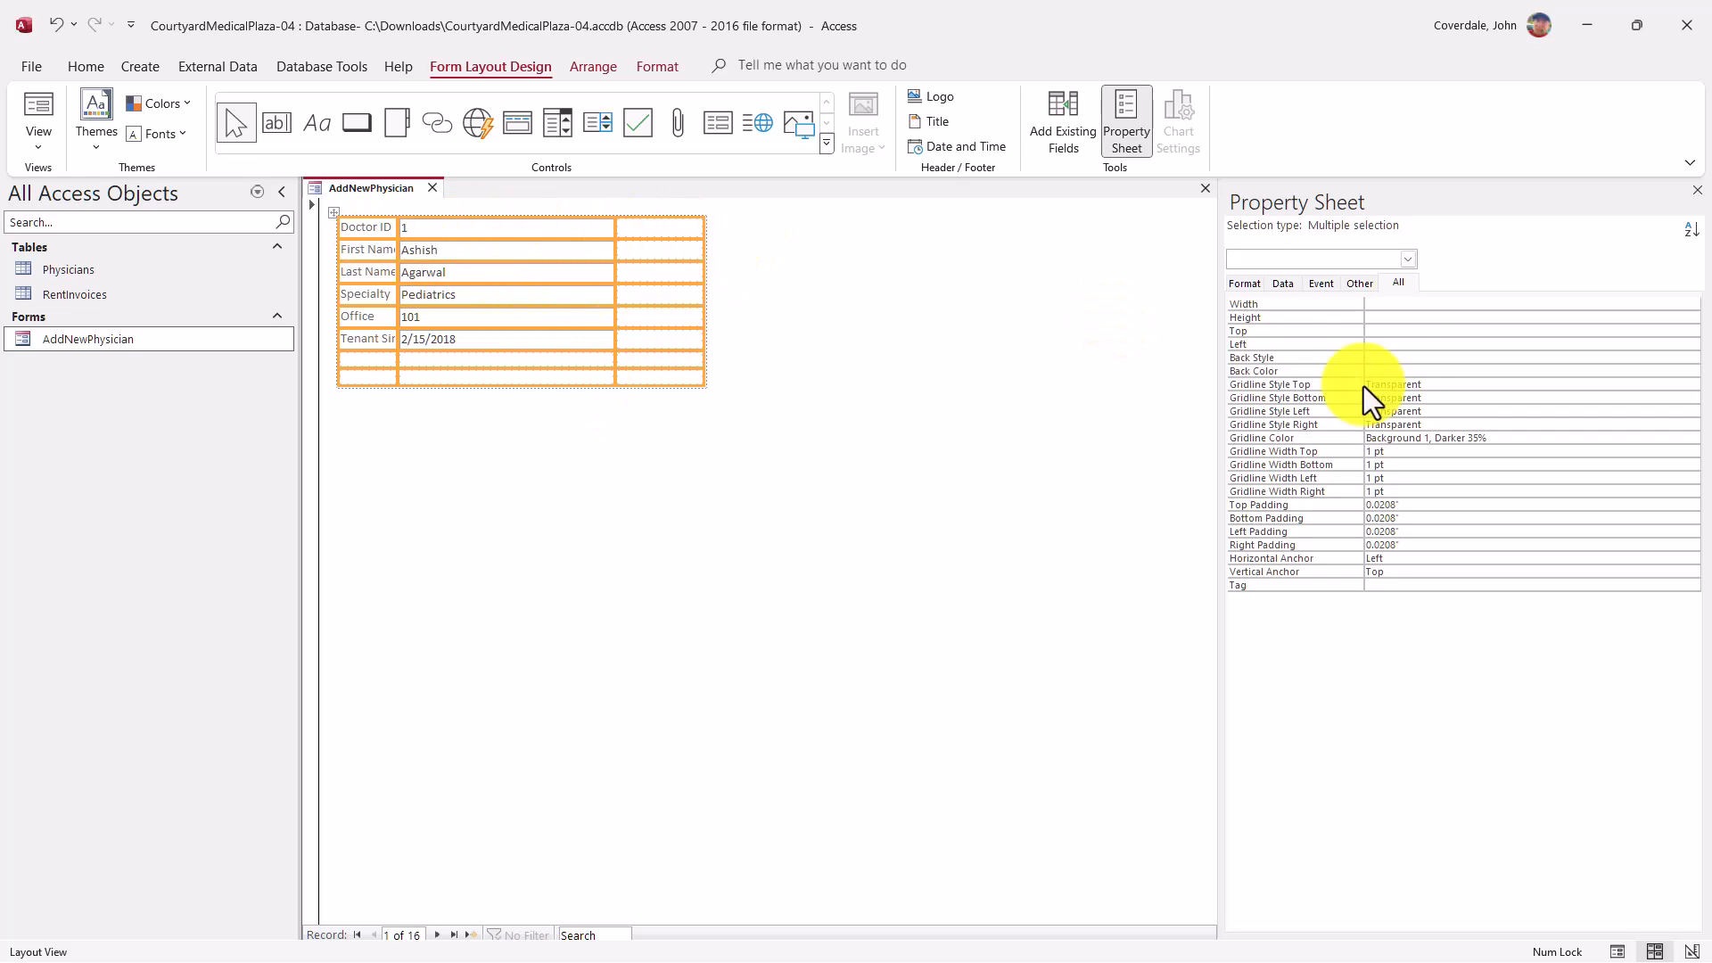
left_click(1393, 306)
type("1.6")
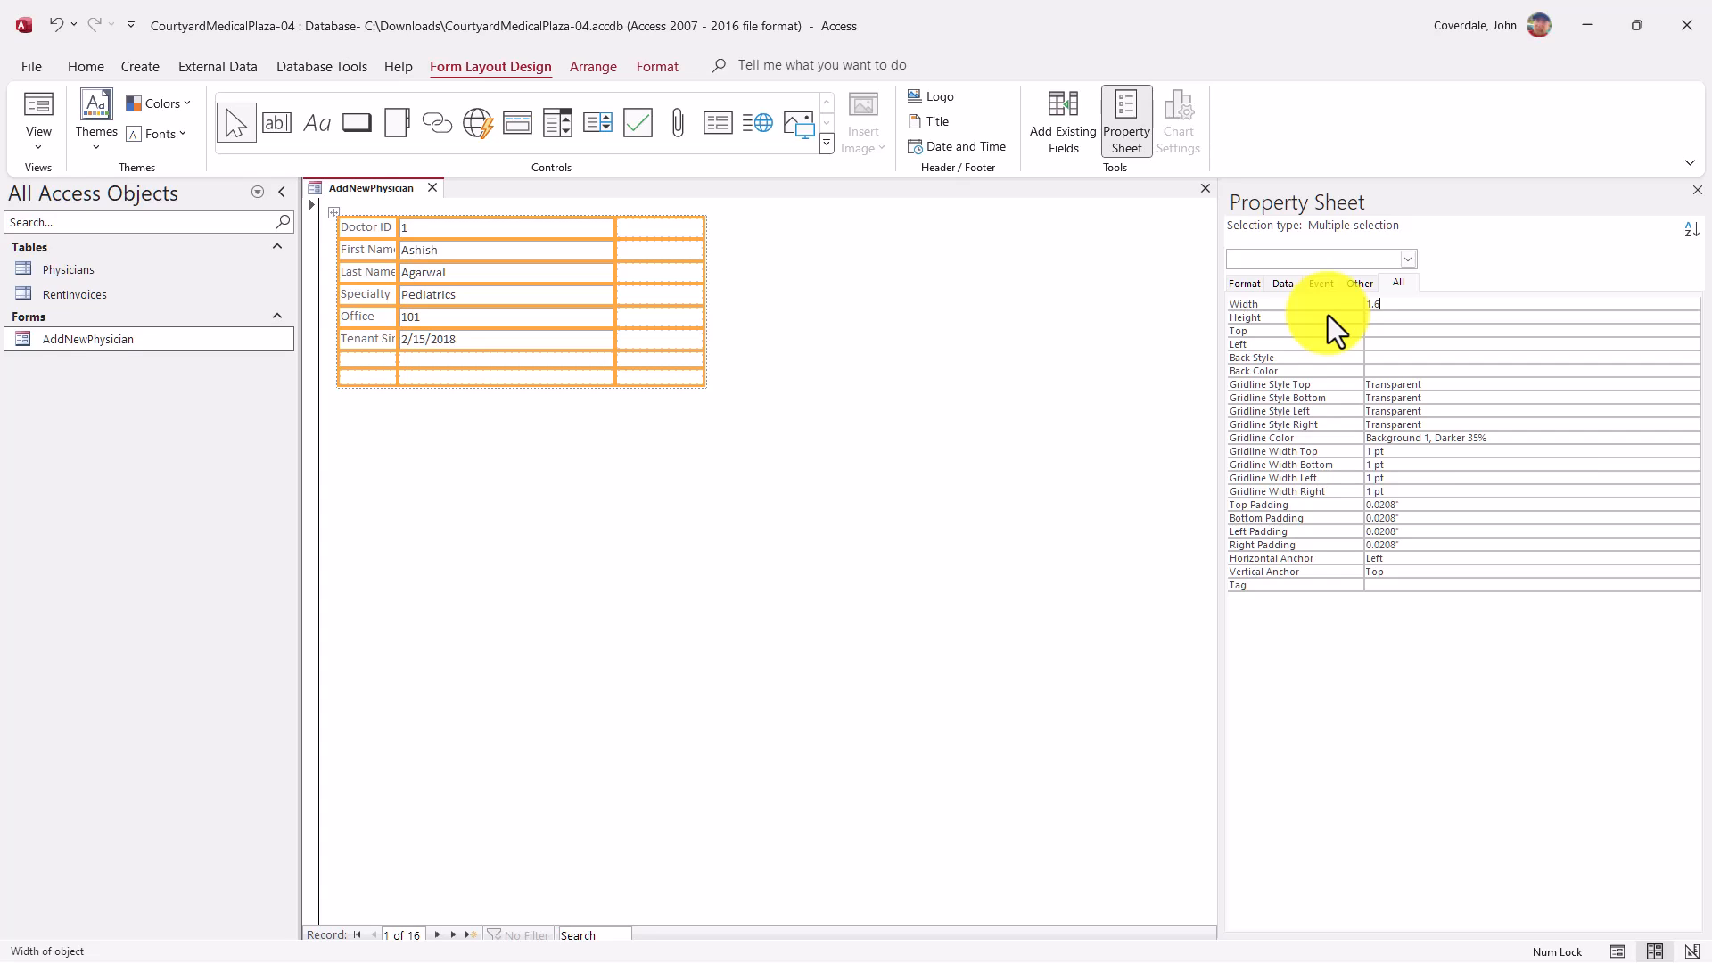
key("Return")
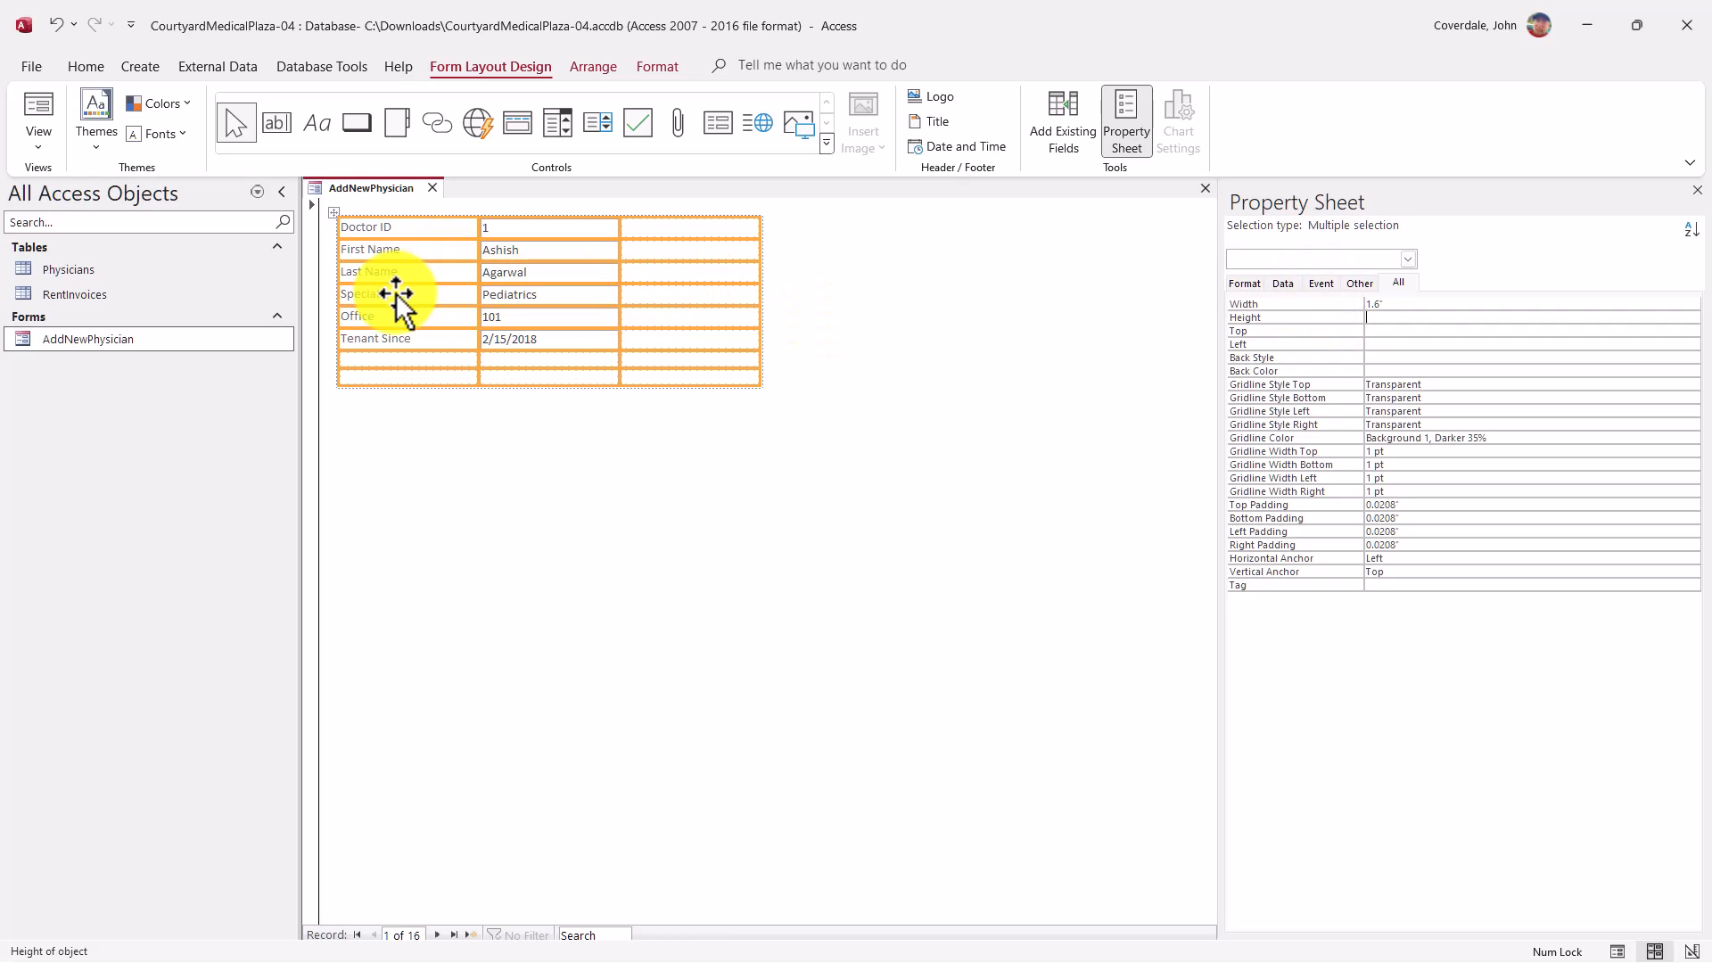
Set the height of the control layout's last row to .4" and check its other two cells
left_click(436, 381)
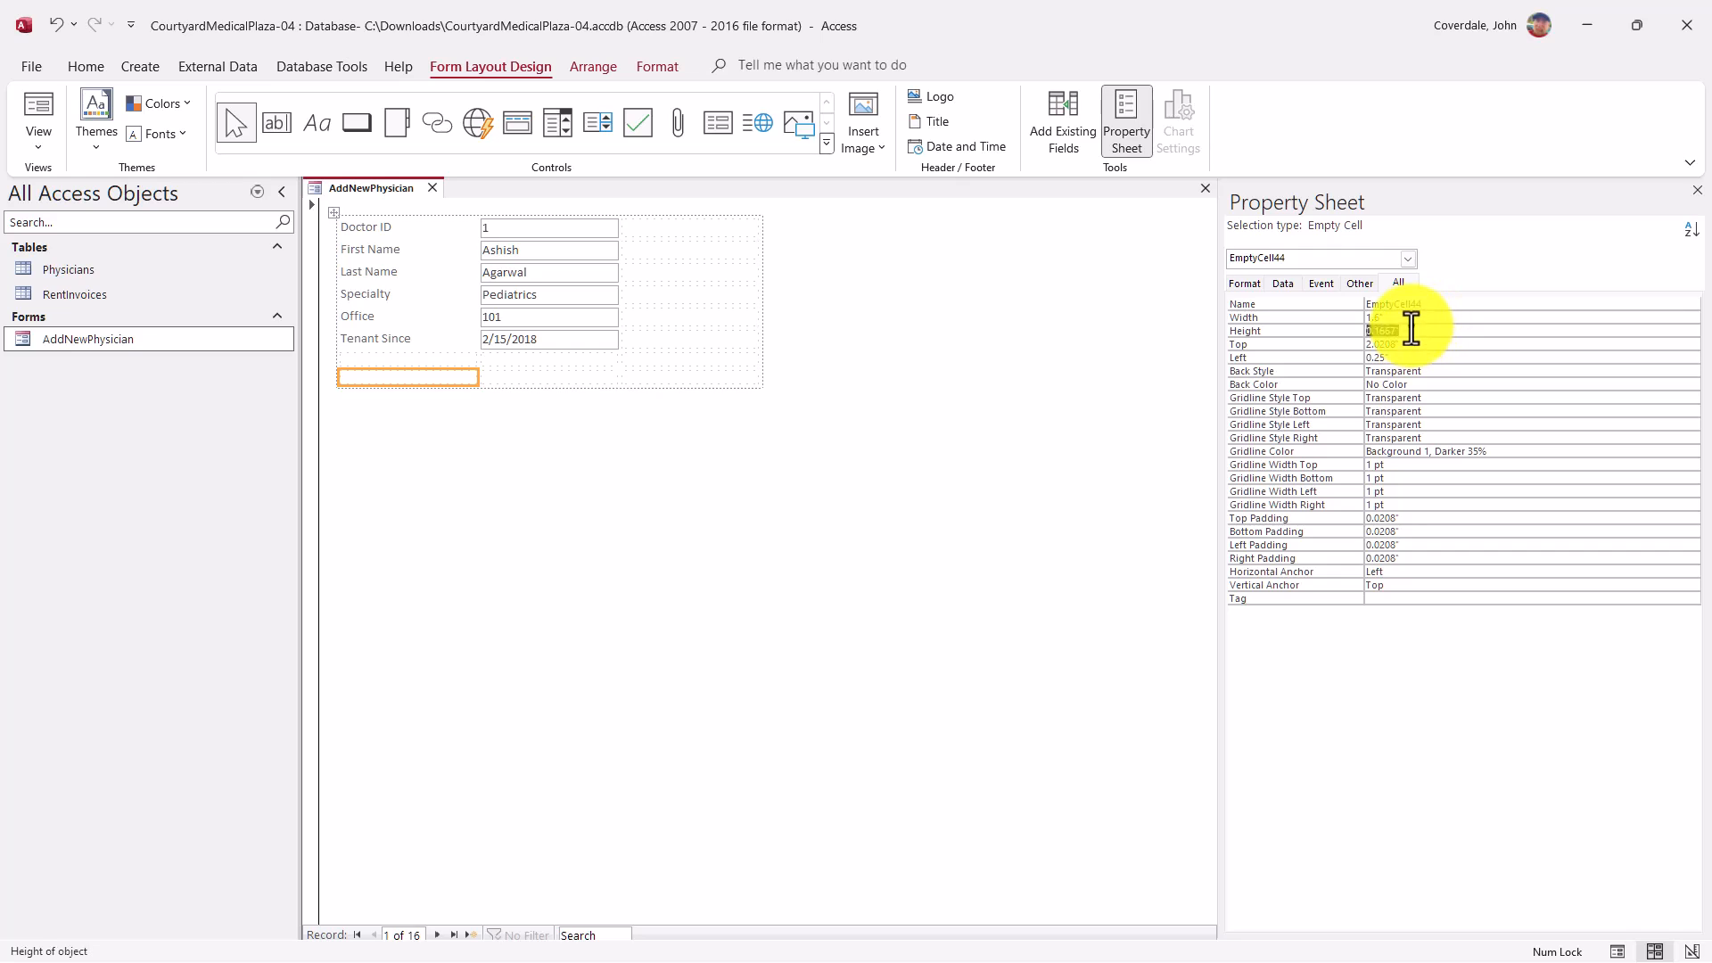
left_click_drag(1411, 329, 1360, 330)
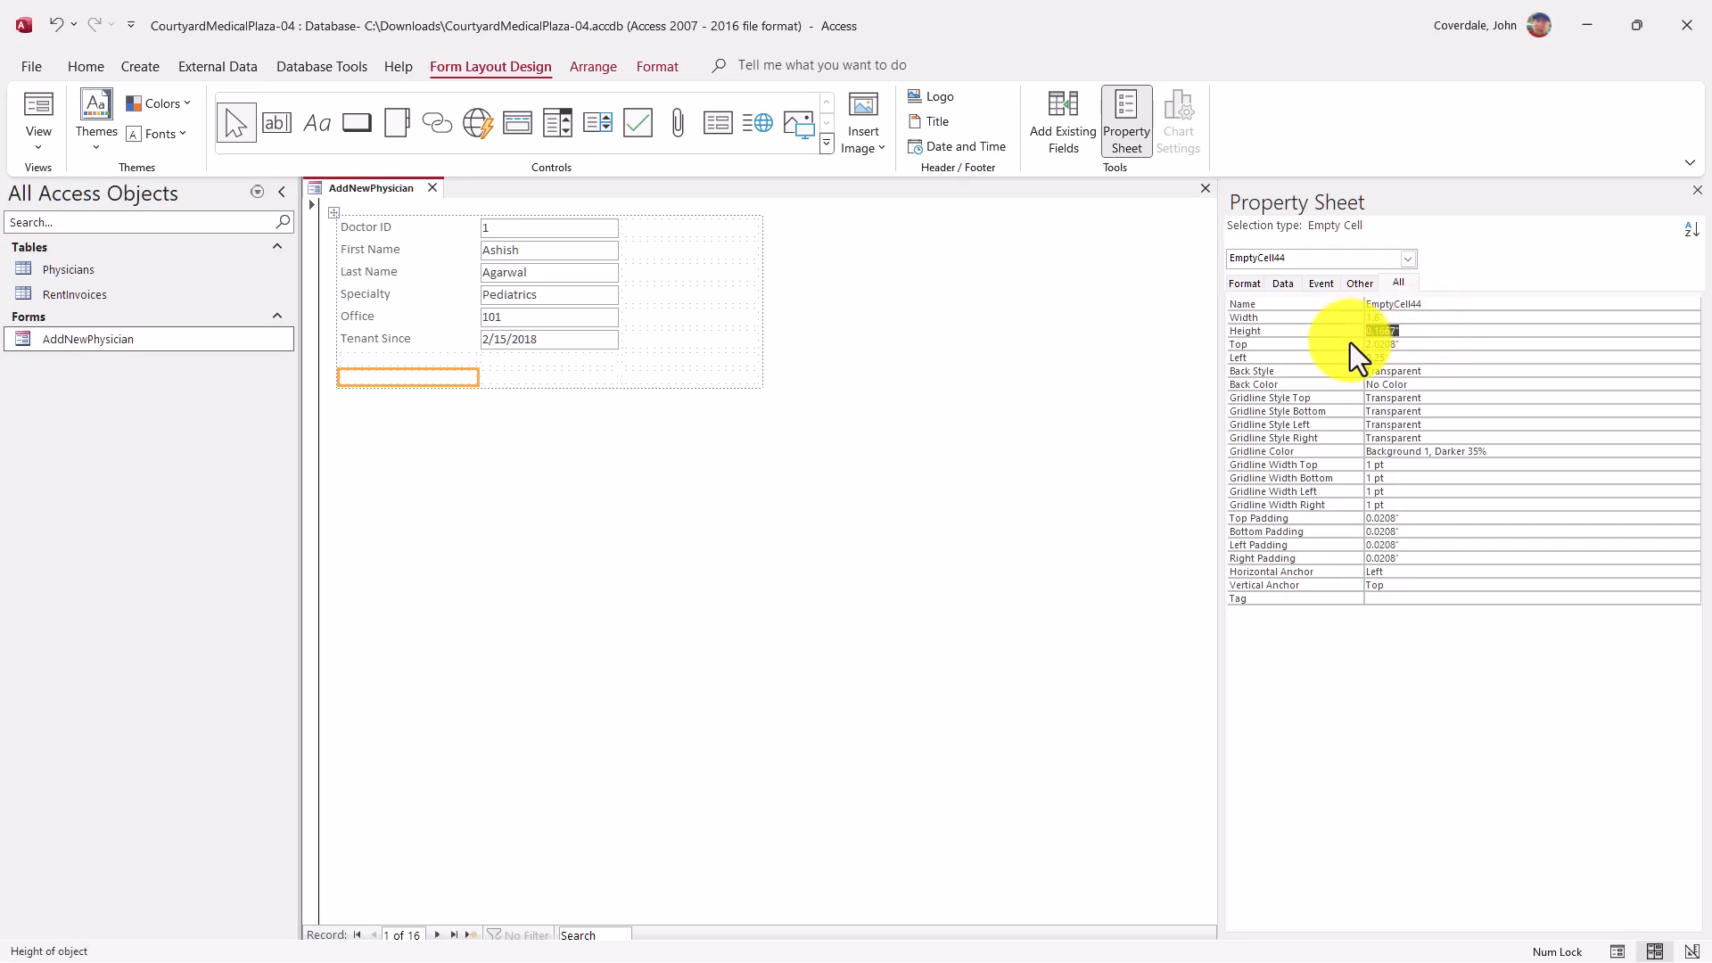
type(".4")
key("Return")
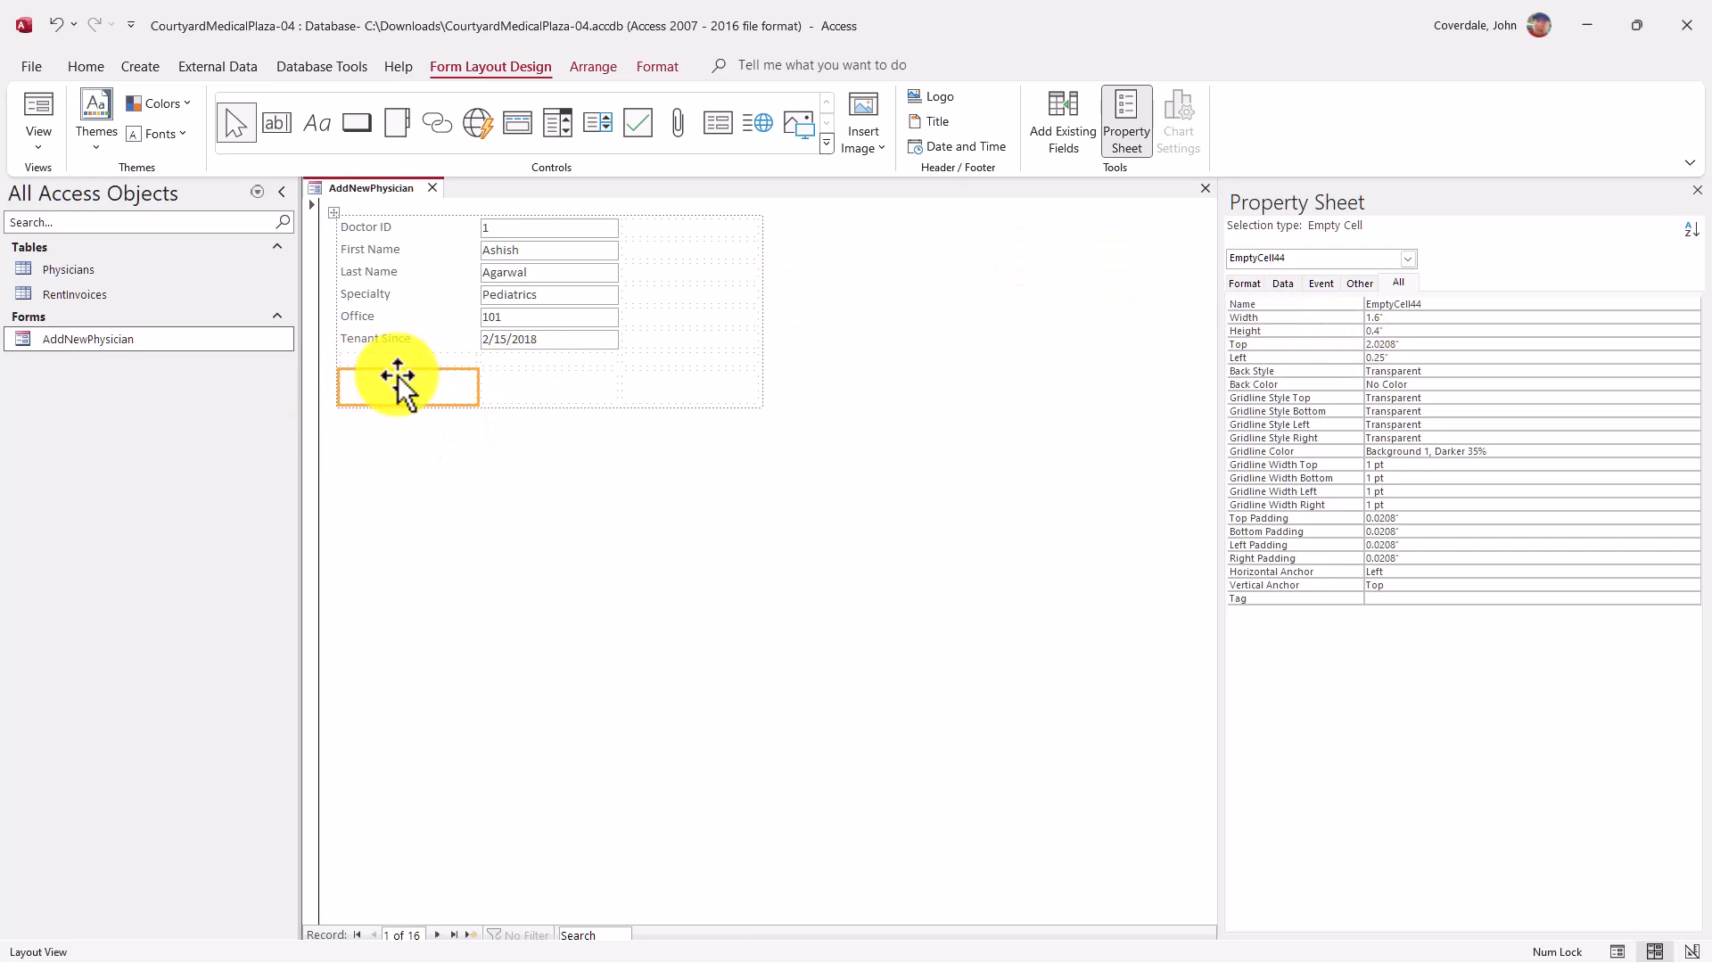
left_click(548, 389)
left_click(657, 398)
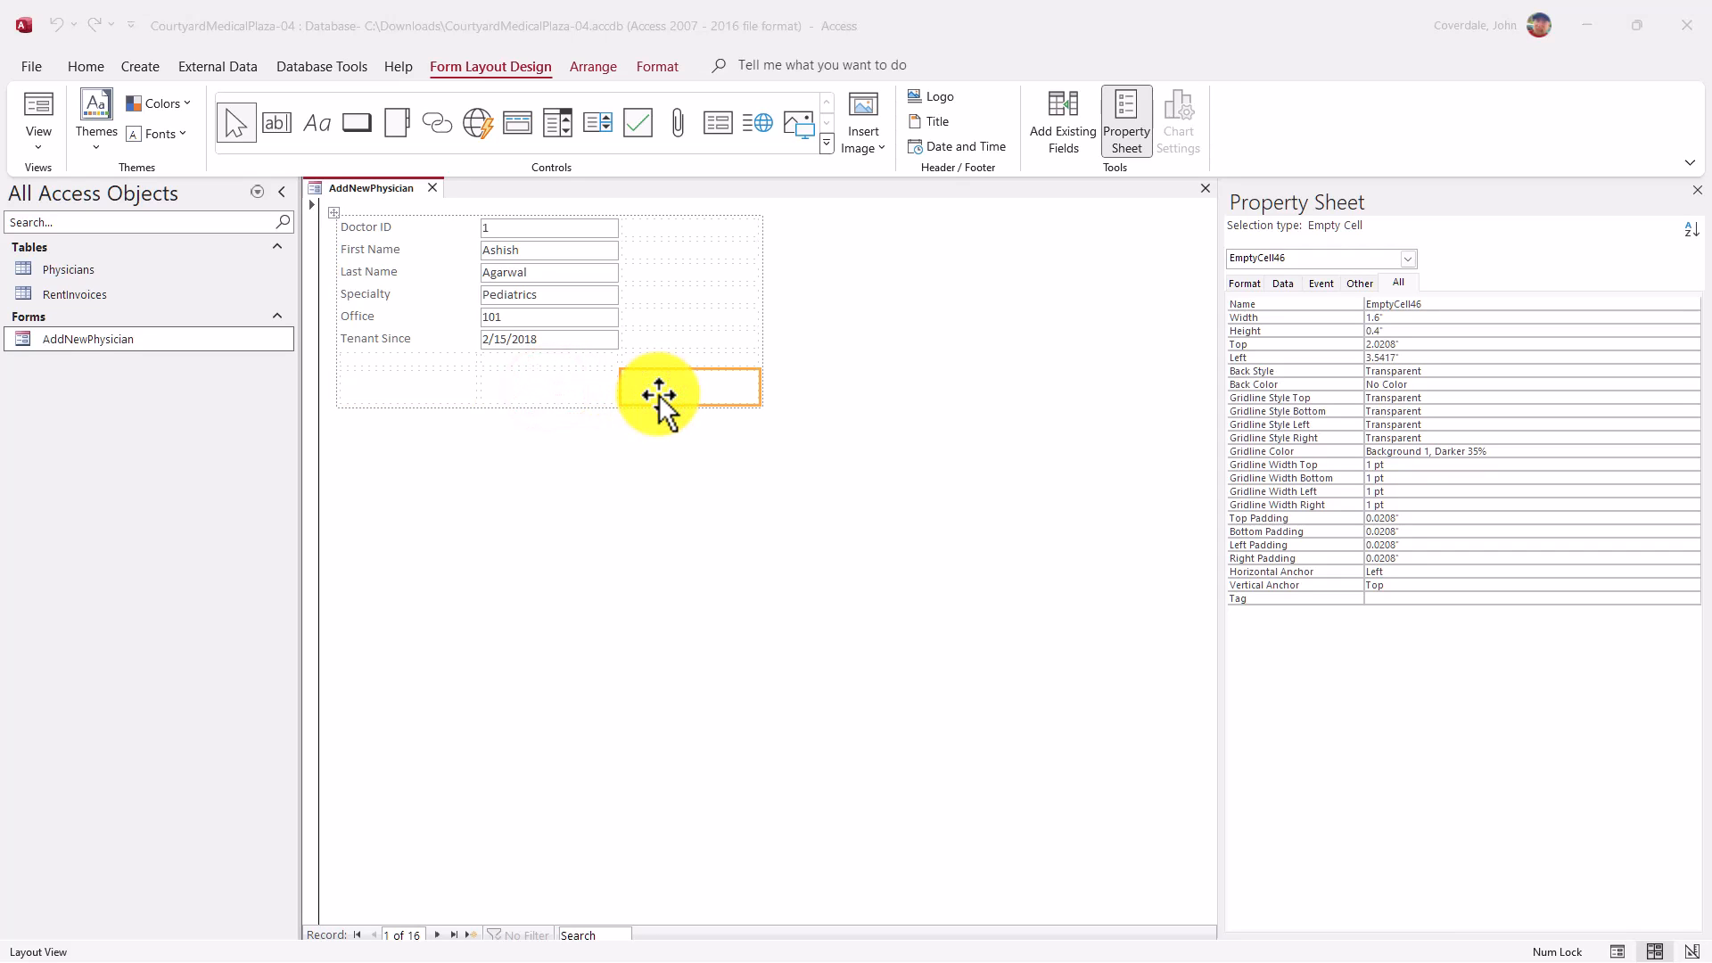
Switch to the SIMnet instructions and mark steps 5c and 5d as completed
key("alt+Tab")
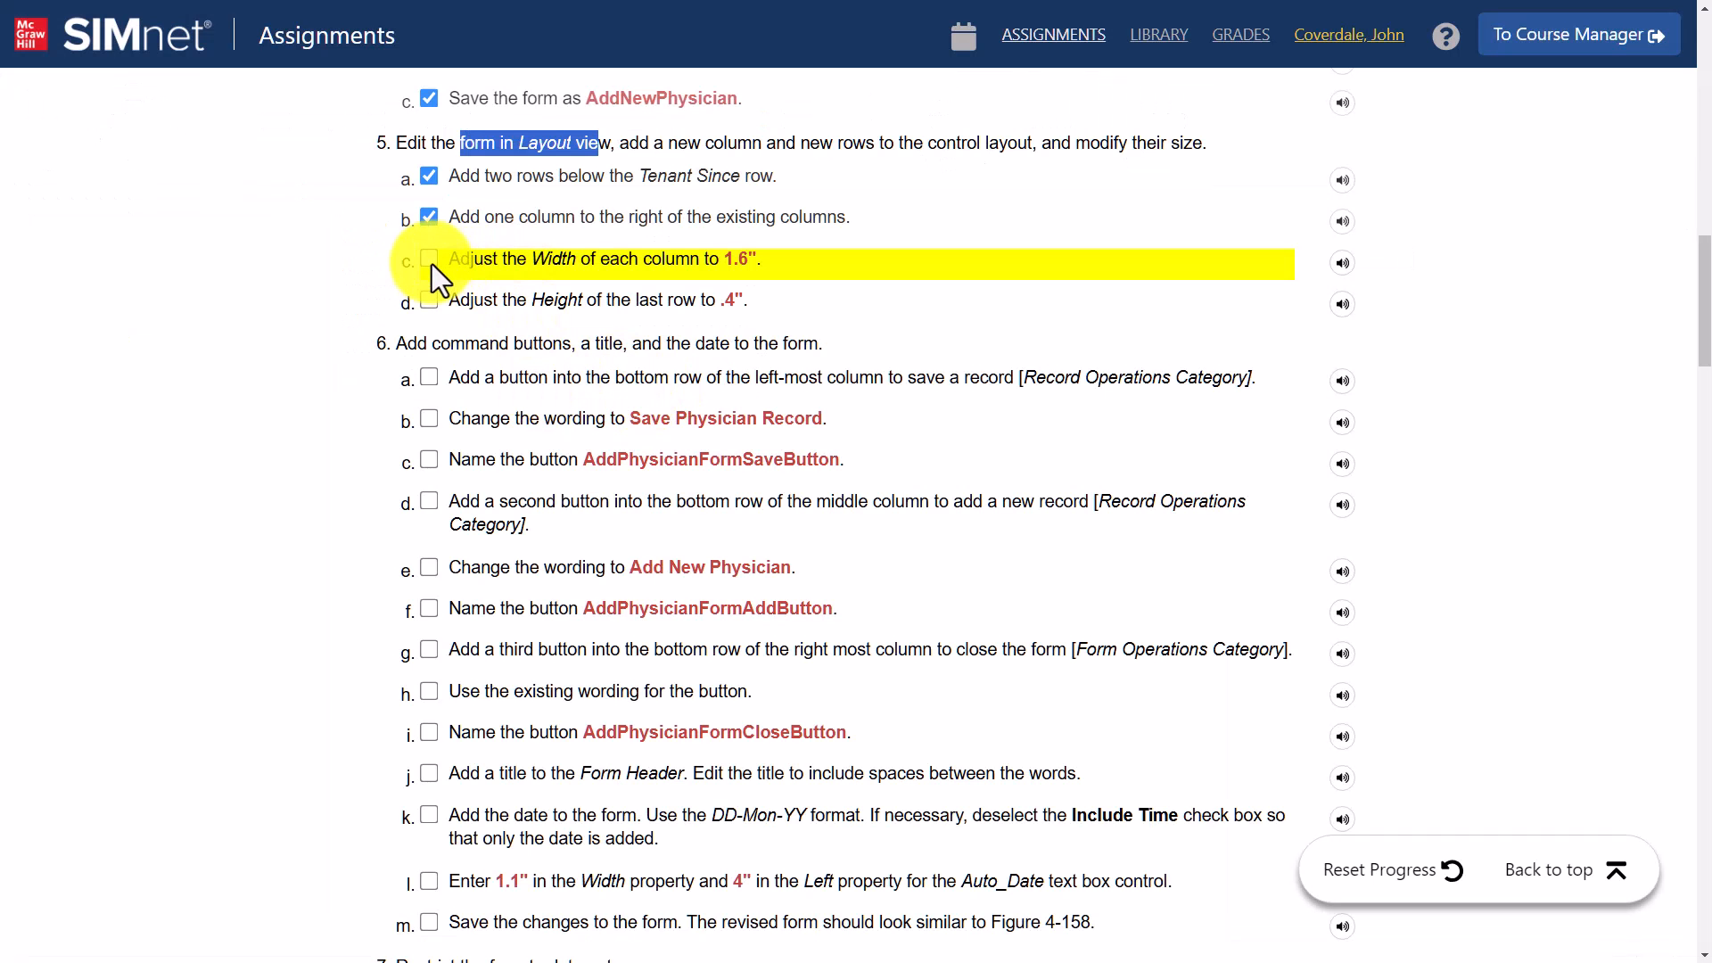
left_click(431, 261)
left_click(427, 300)
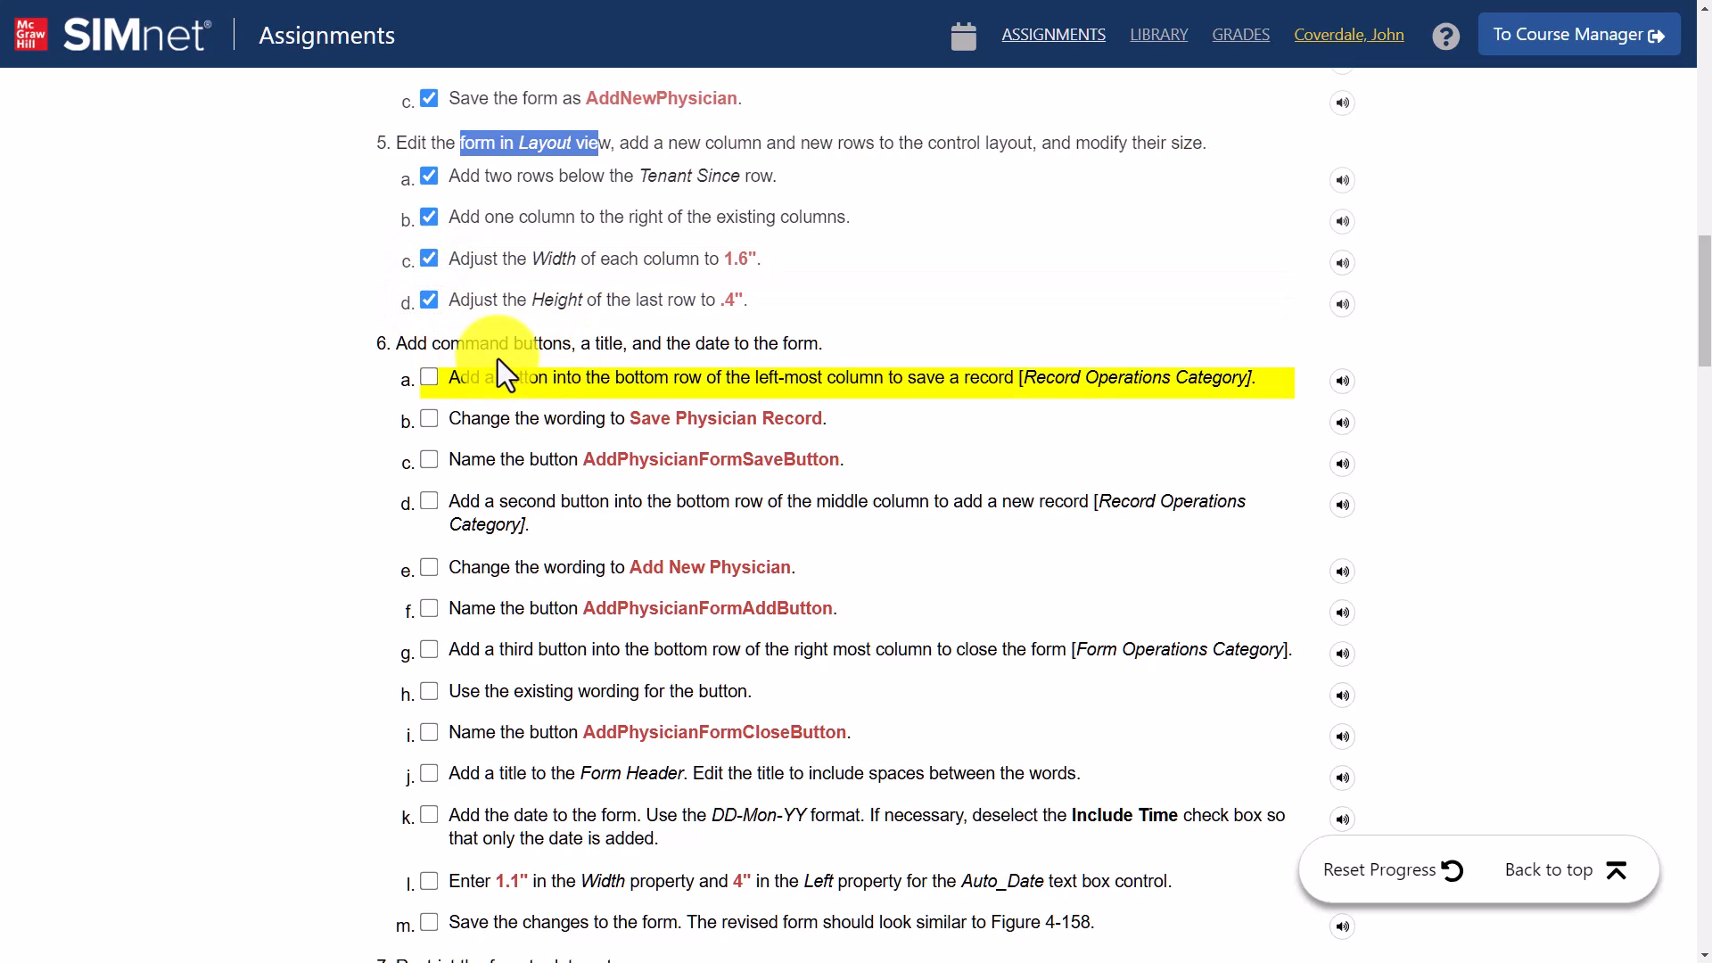
Review step 6 with the form figure and copy the button wording "Save Physician Record" from step 6b
scroll(1229, 257, "down", 4)
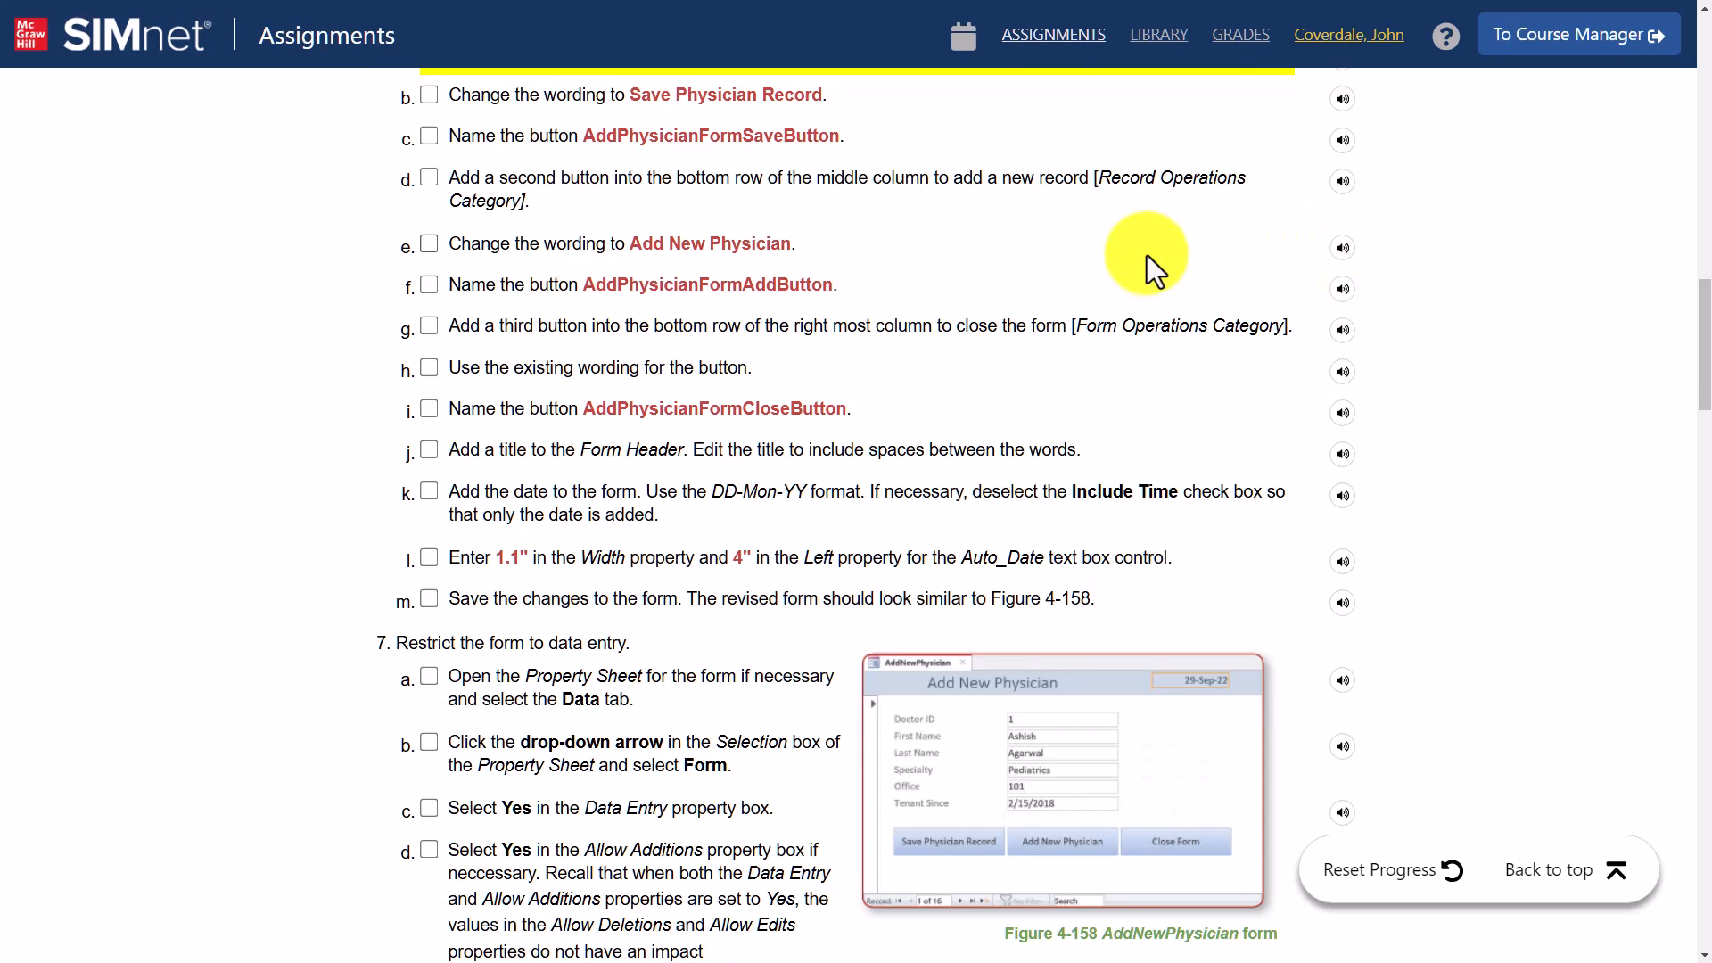
scroll(1703, 405, "up", 3)
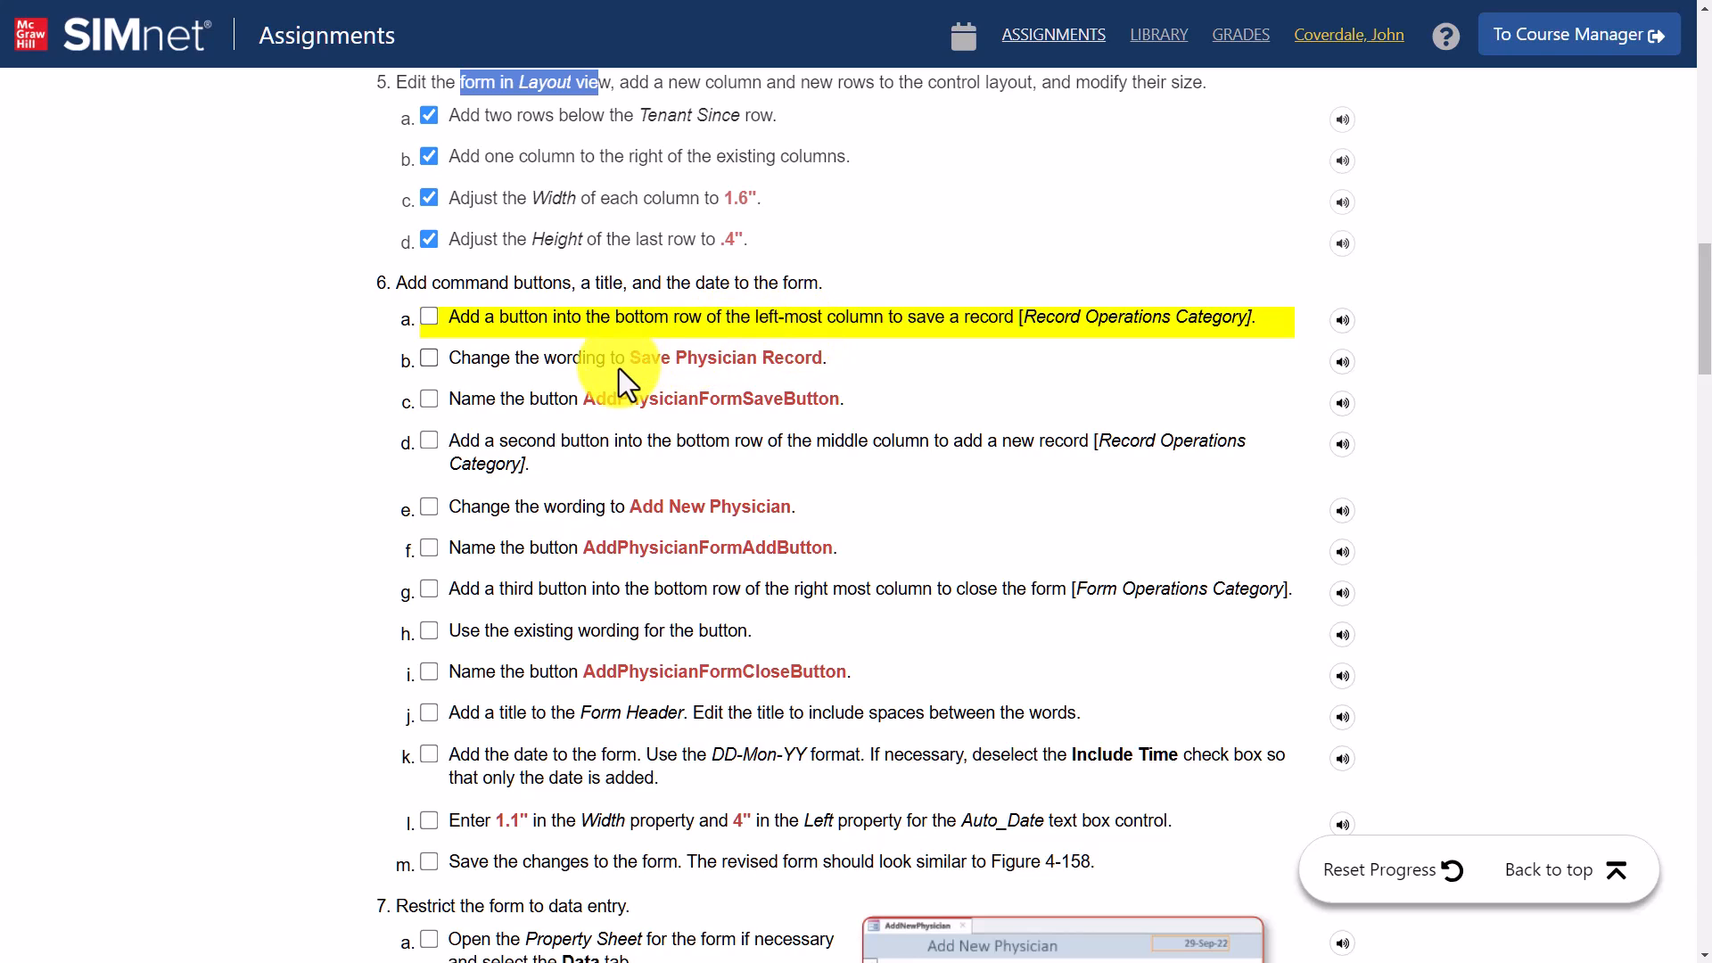
left_click_drag(632, 362, 821, 385)
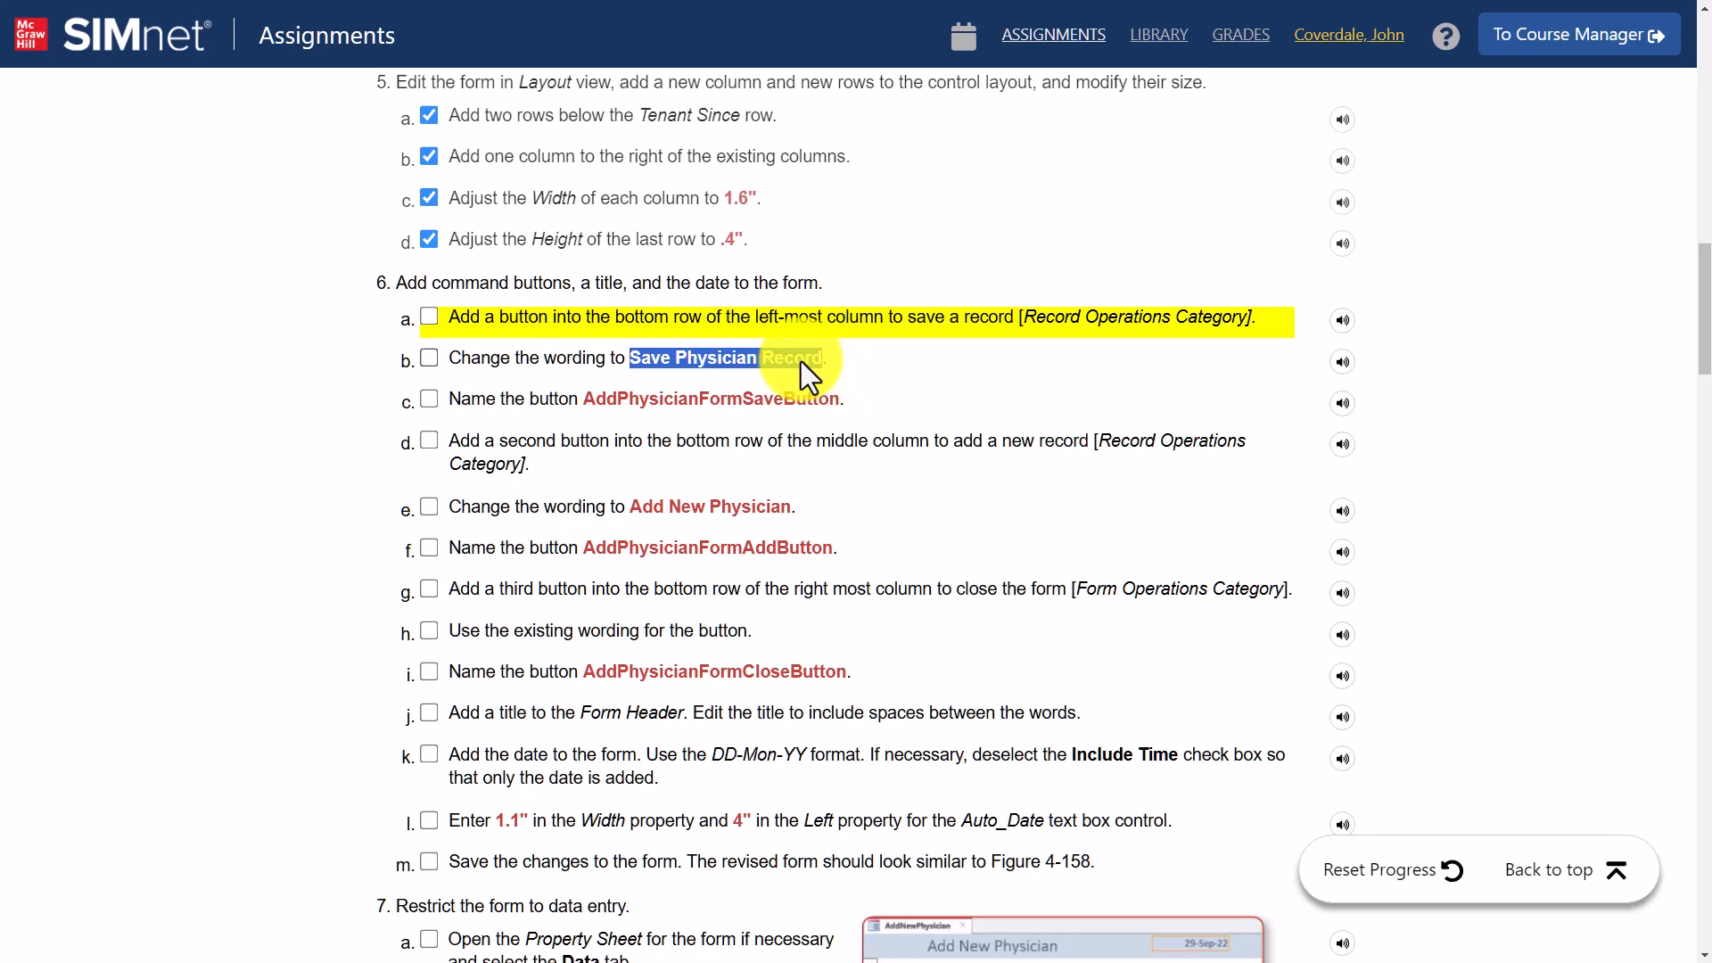
right_click(763, 351)
left_click(794, 367)
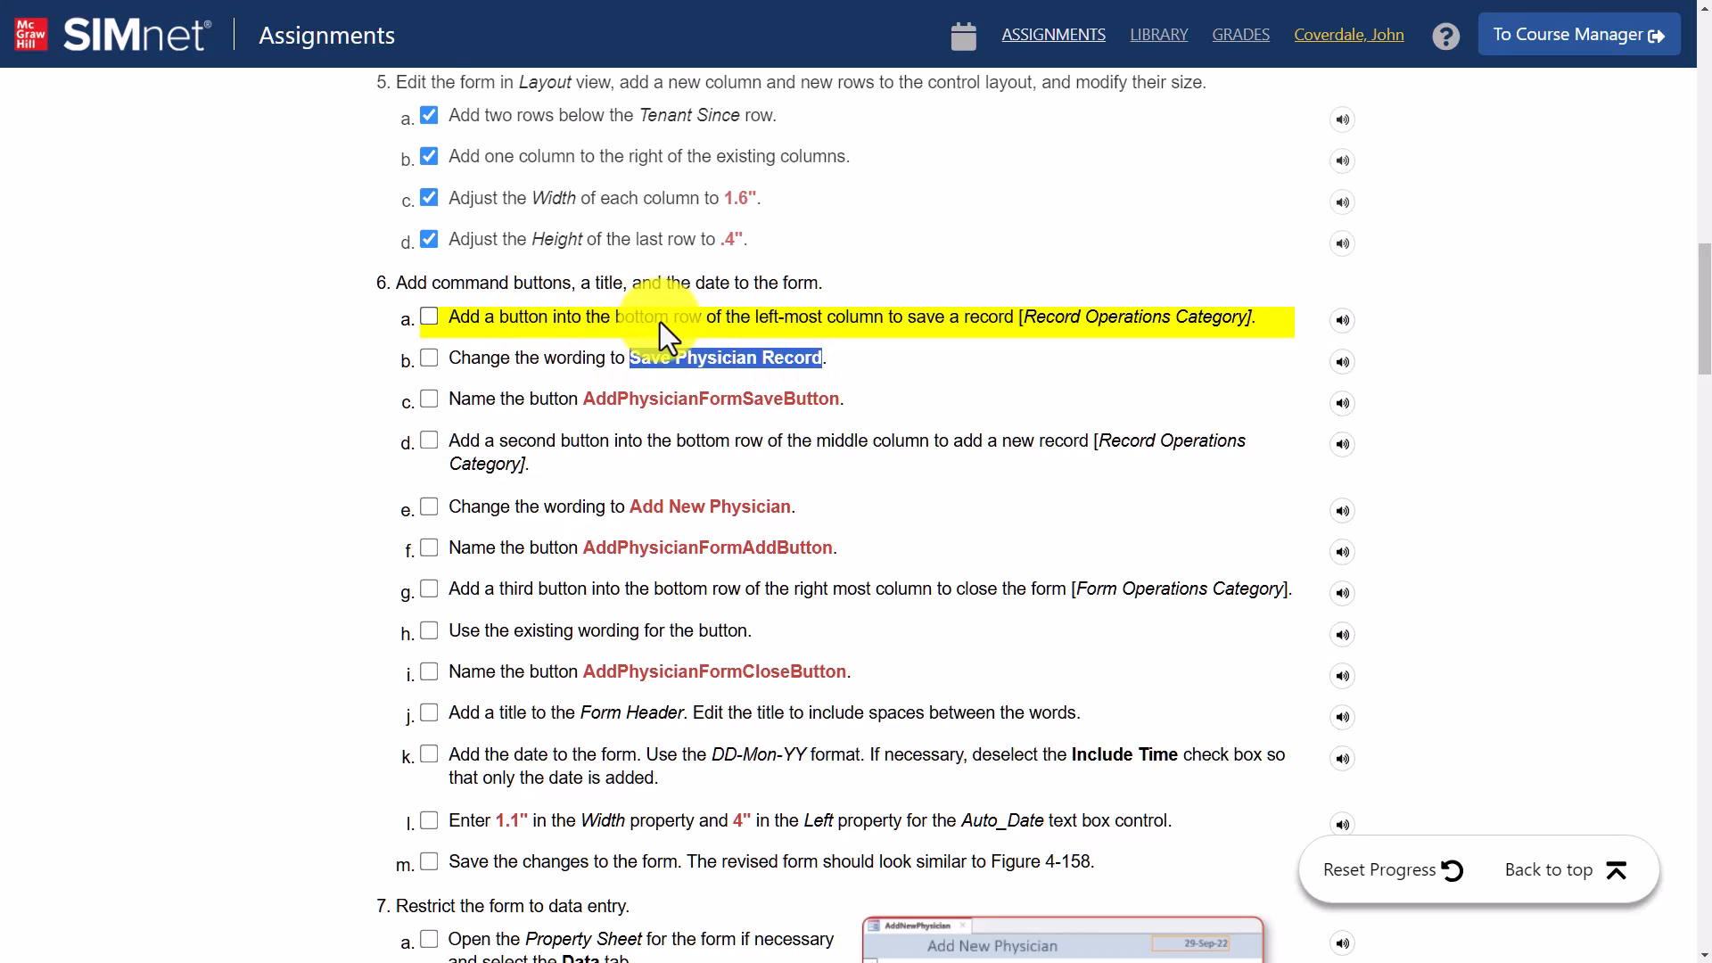
Switch to Access and try to save the database as an .accdb copy, closing open objects and saving the AddNewPhysician form's design changes
key("alt+Tab")
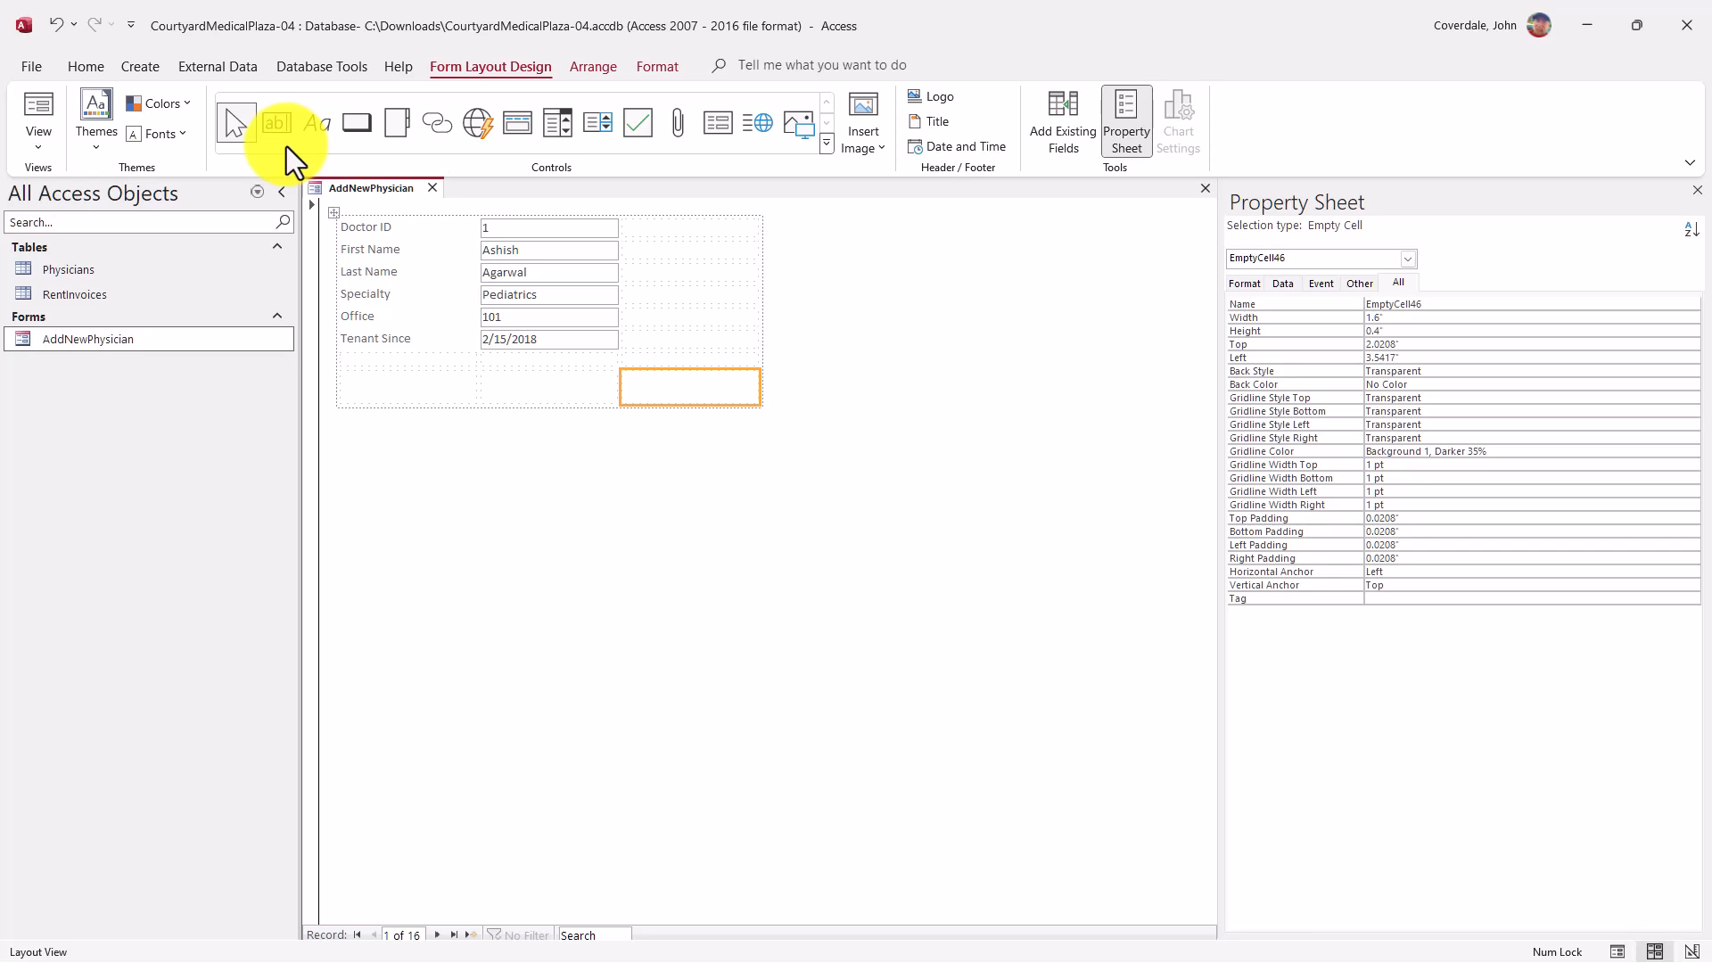
left_click(47, 68)
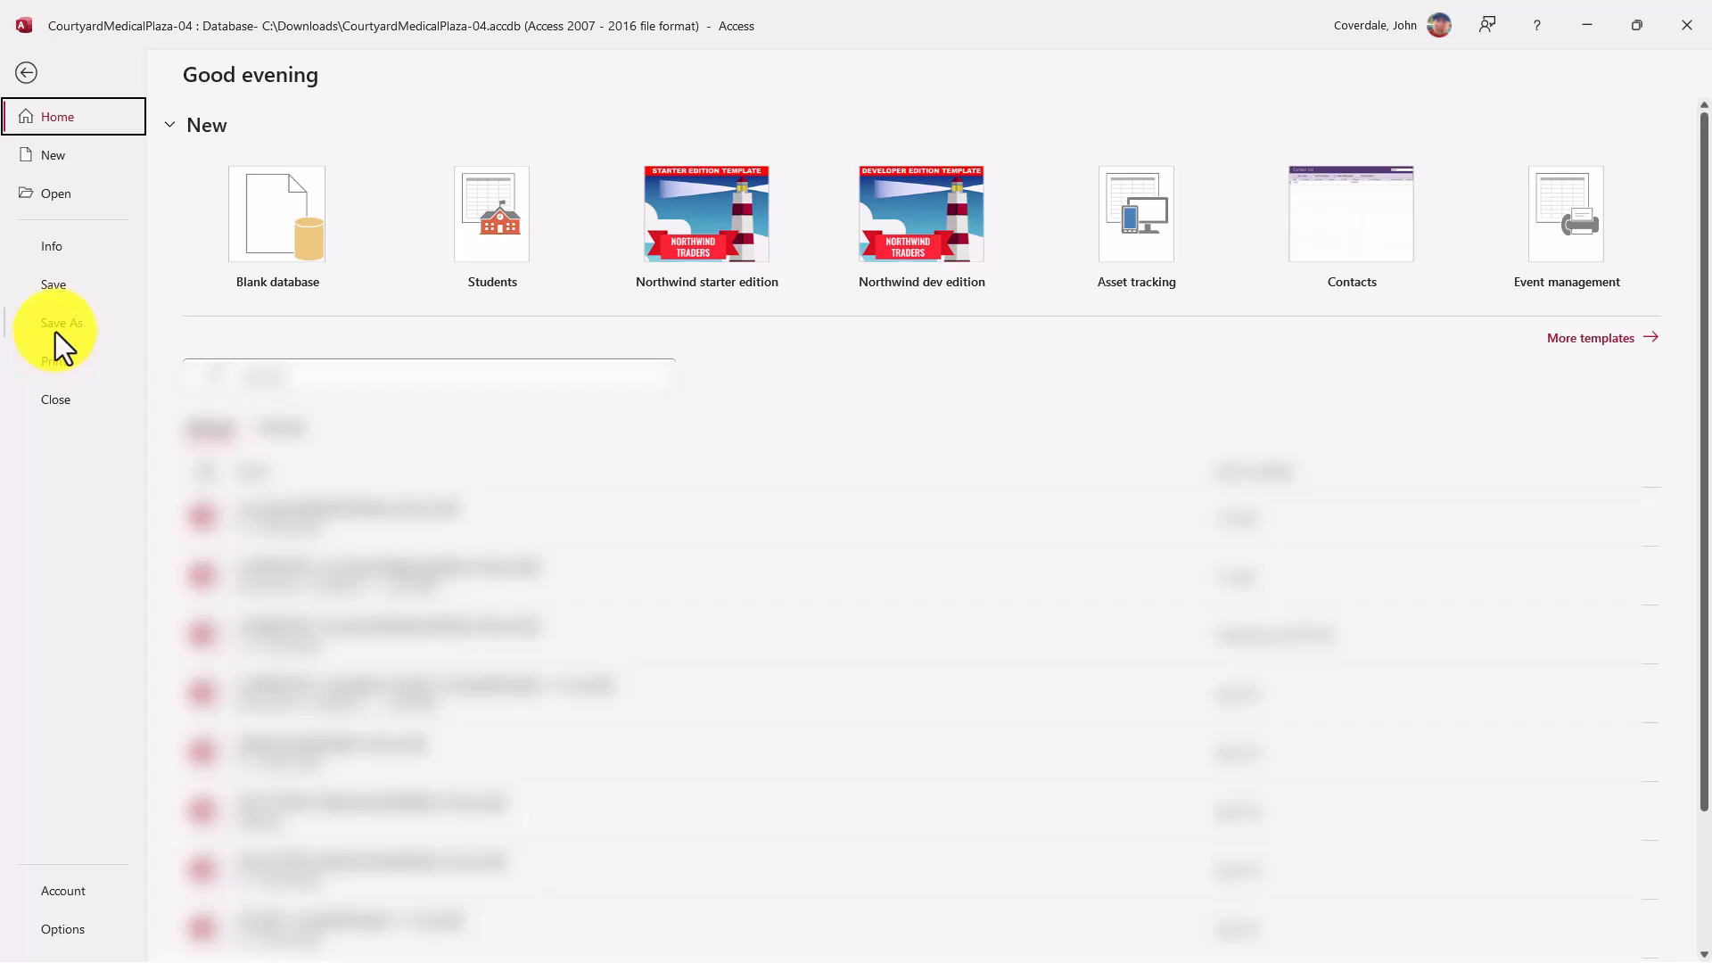
left_click(56, 332)
left_click(567, 467)
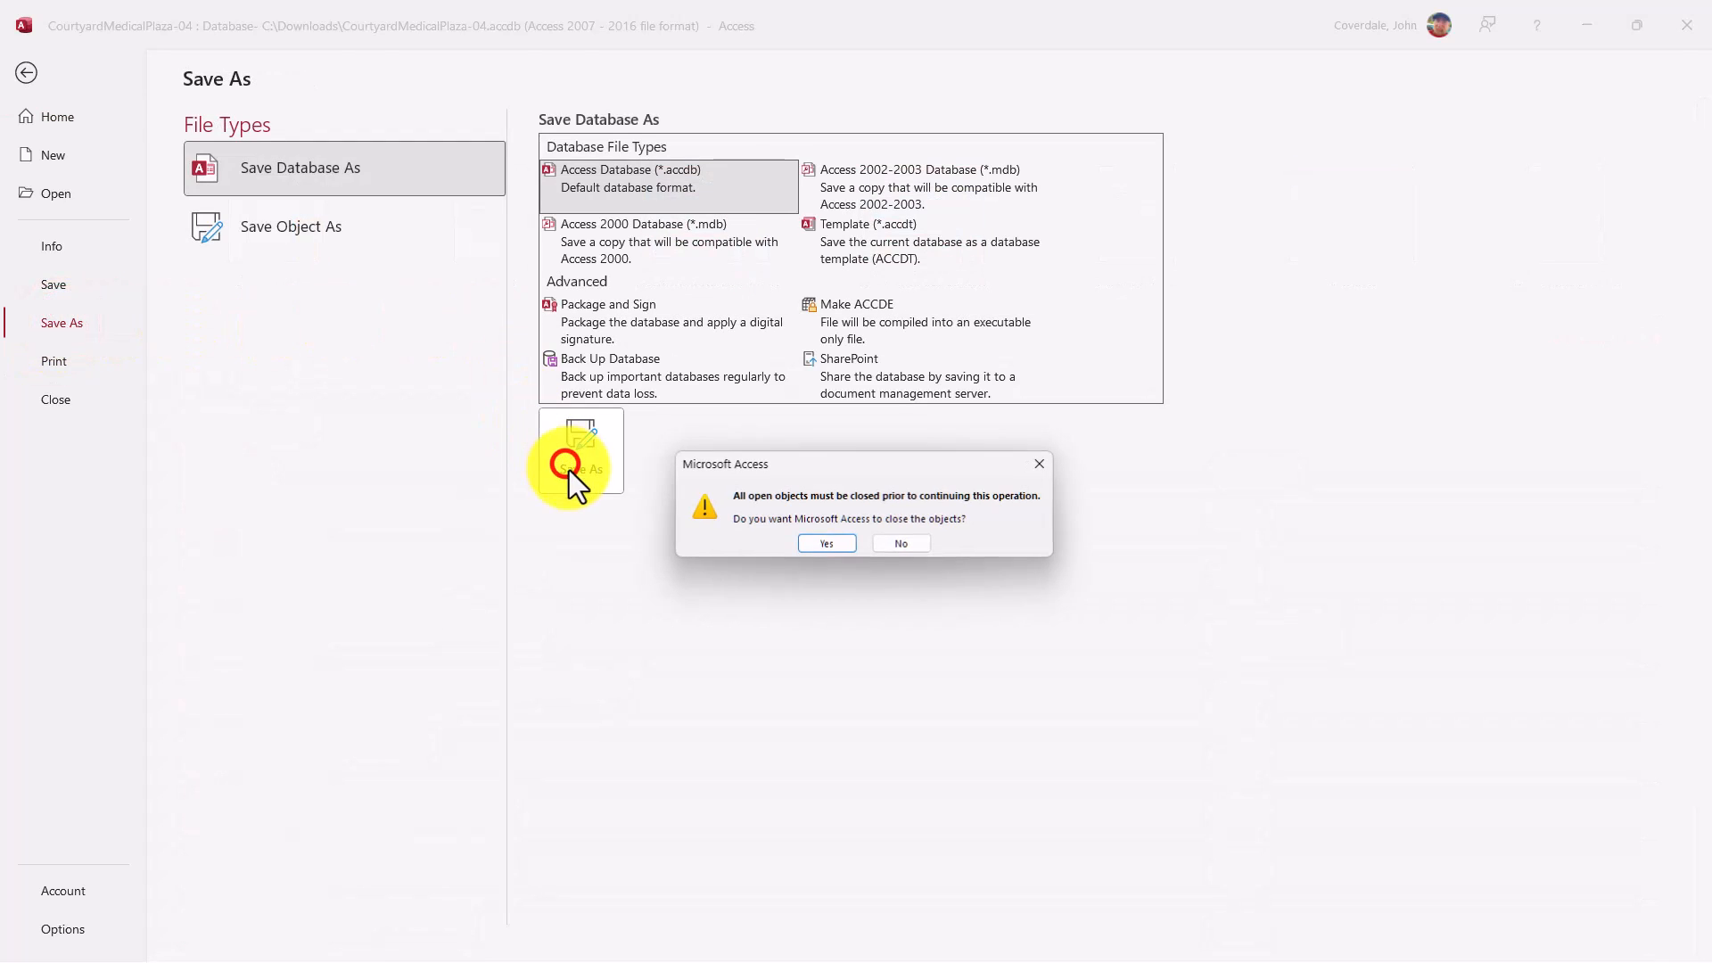
left_click(832, 537)
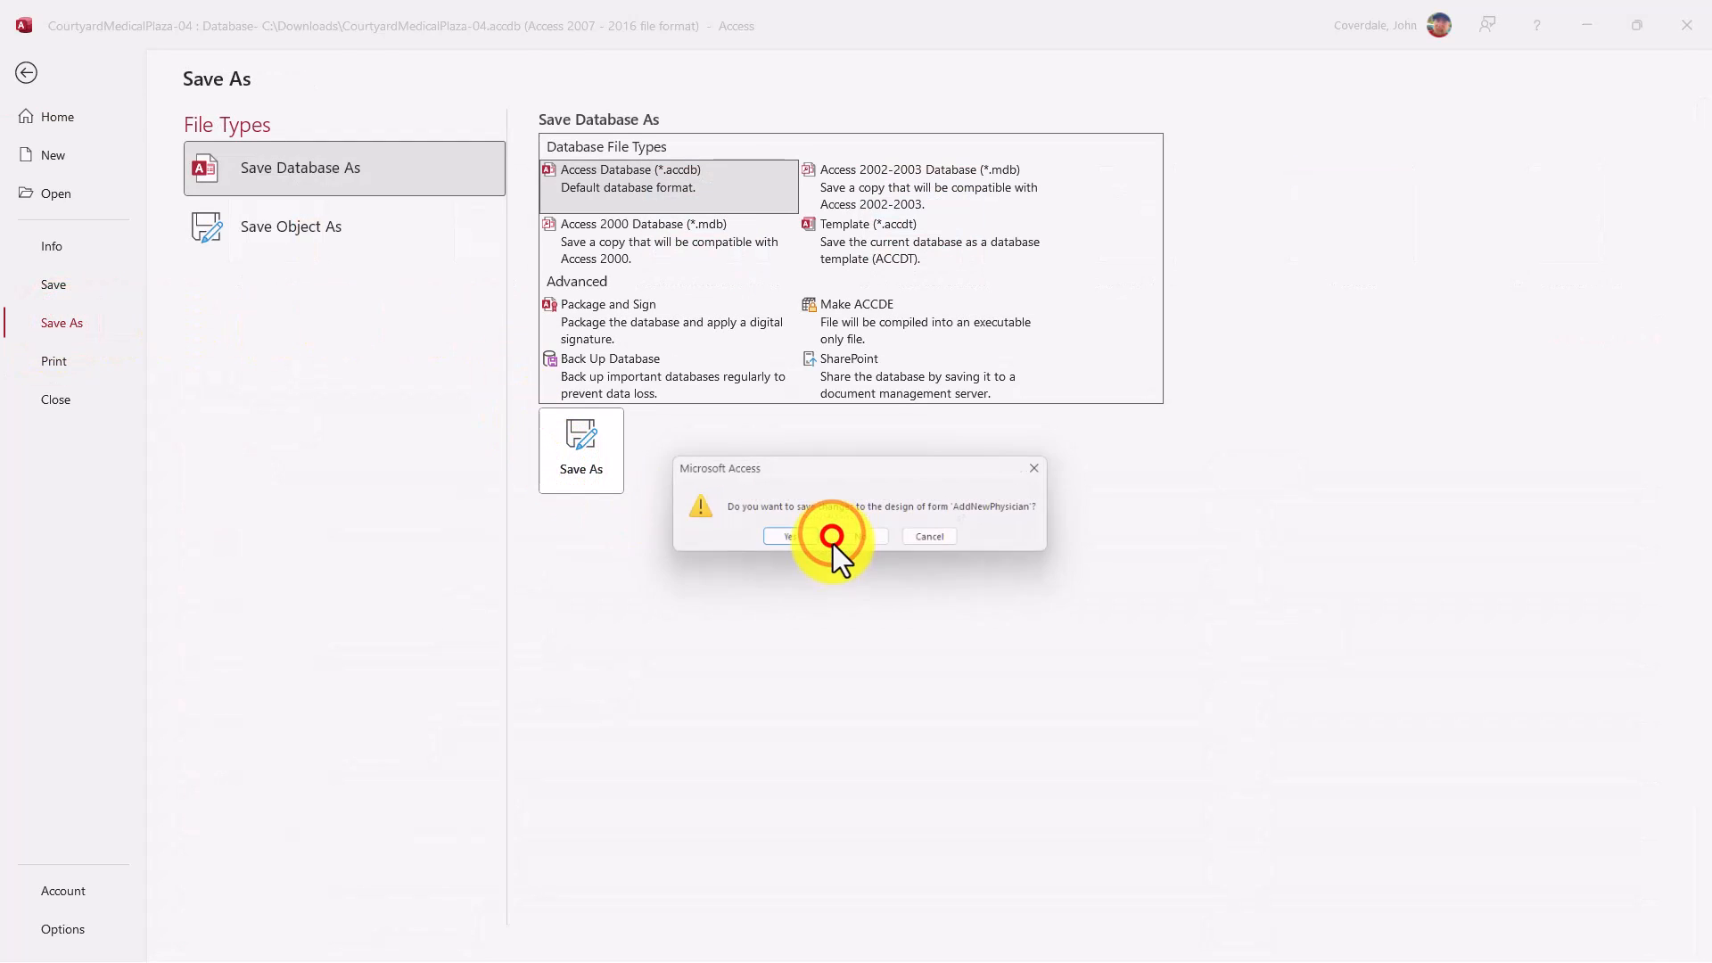
left_click(789, 540)
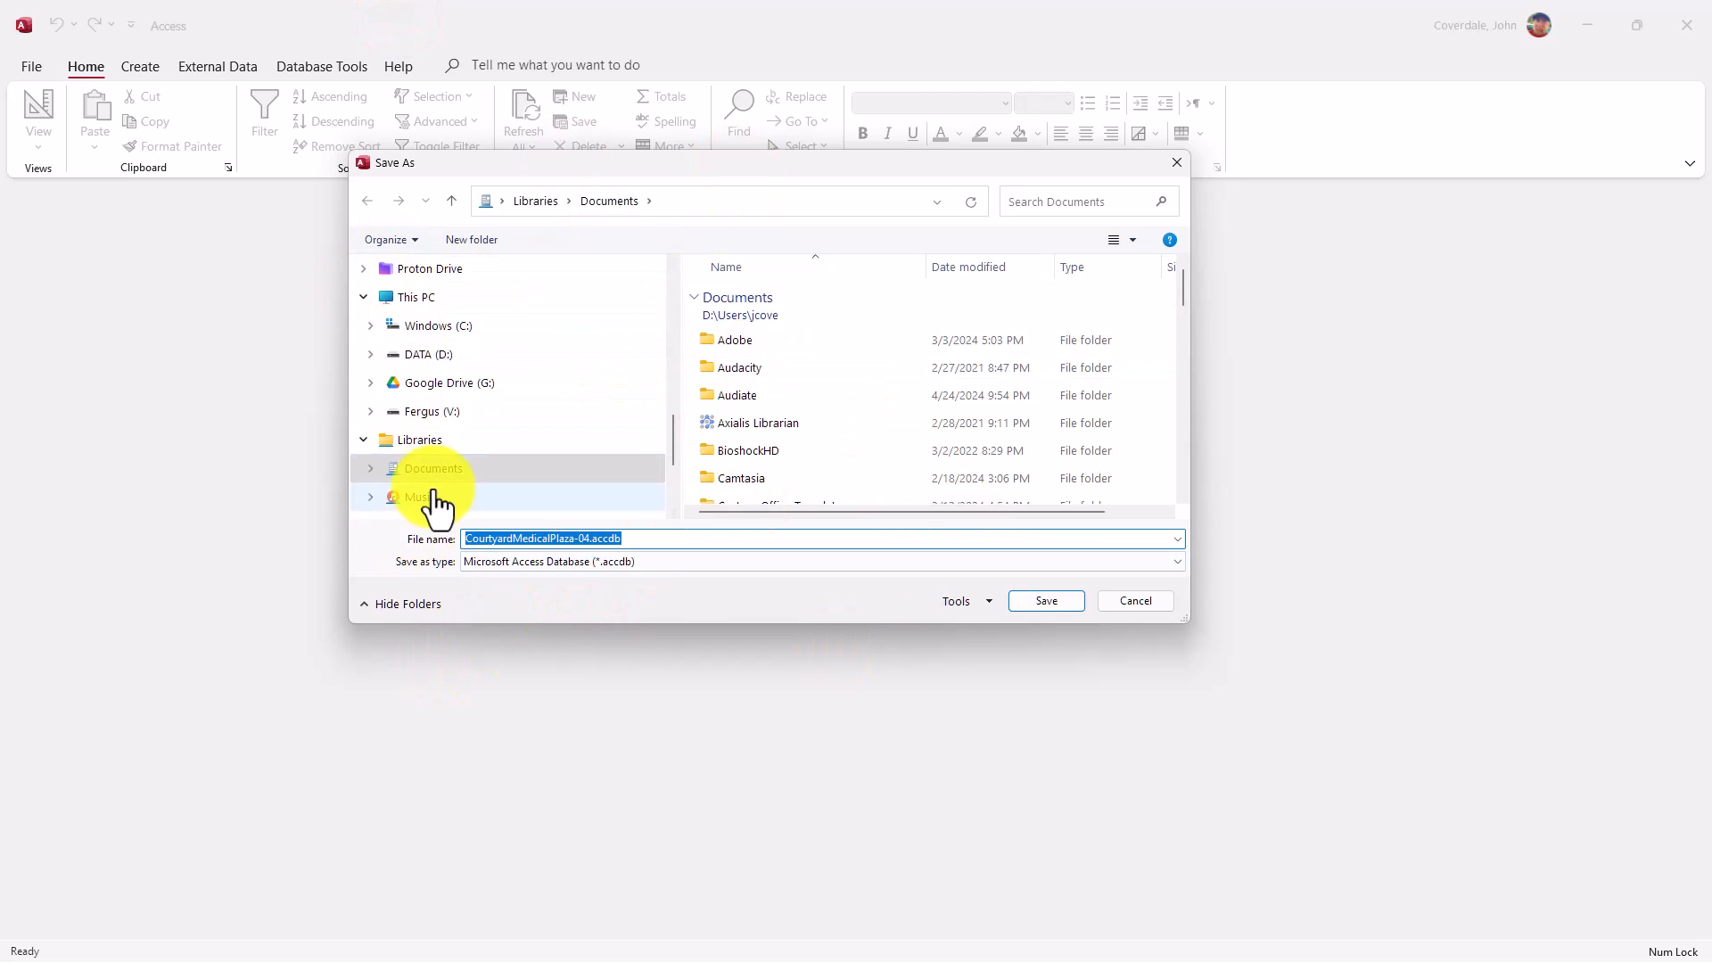
left_click(601, 563)
left_click(601, 564)
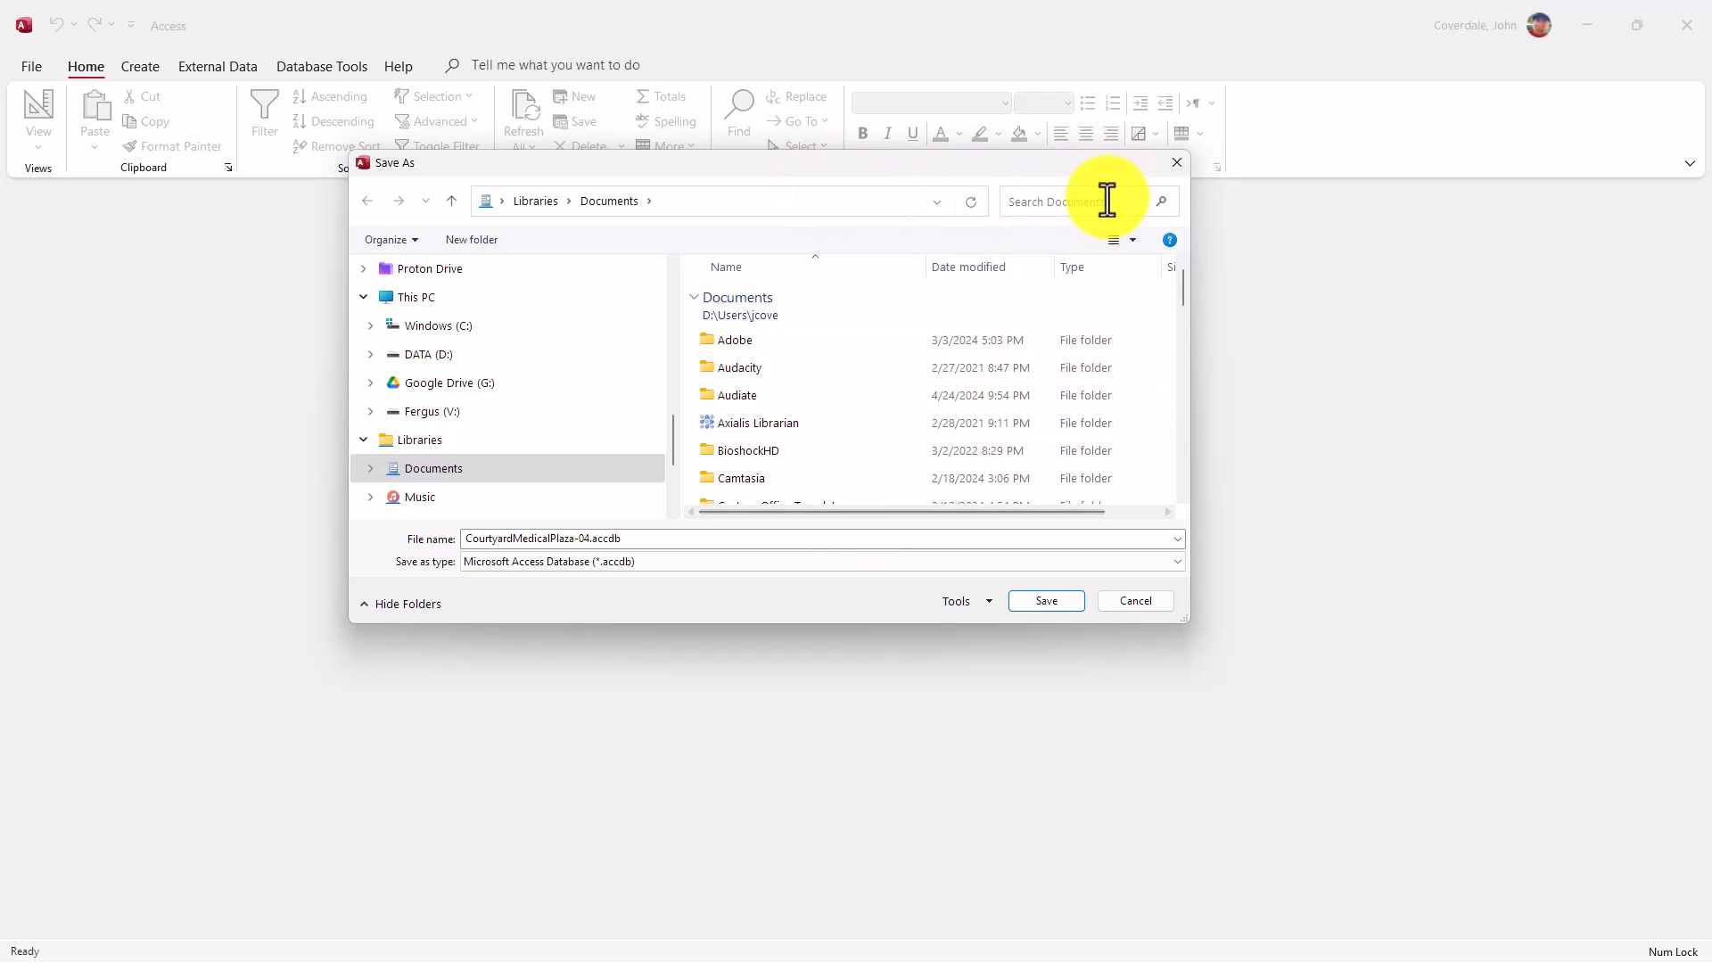
left_click(1174, 167)
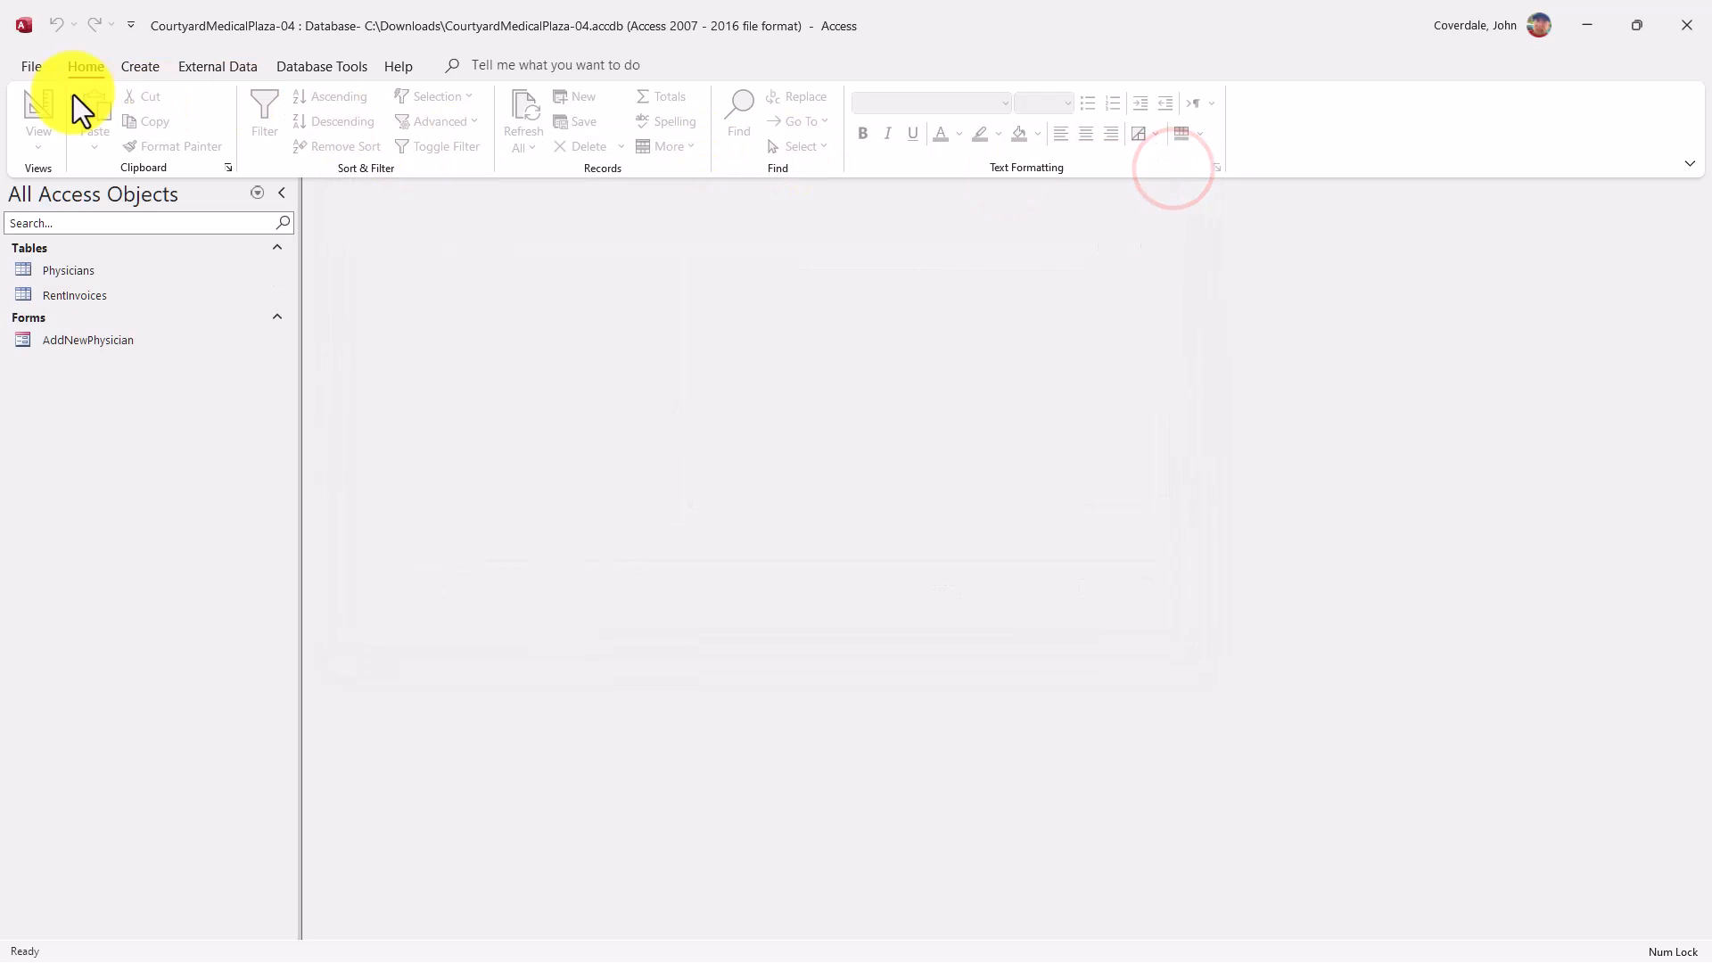
Reopen the AddNewPhysician form in Layout View and insert a command button in the first cell of the last row
double_click(73, 333)
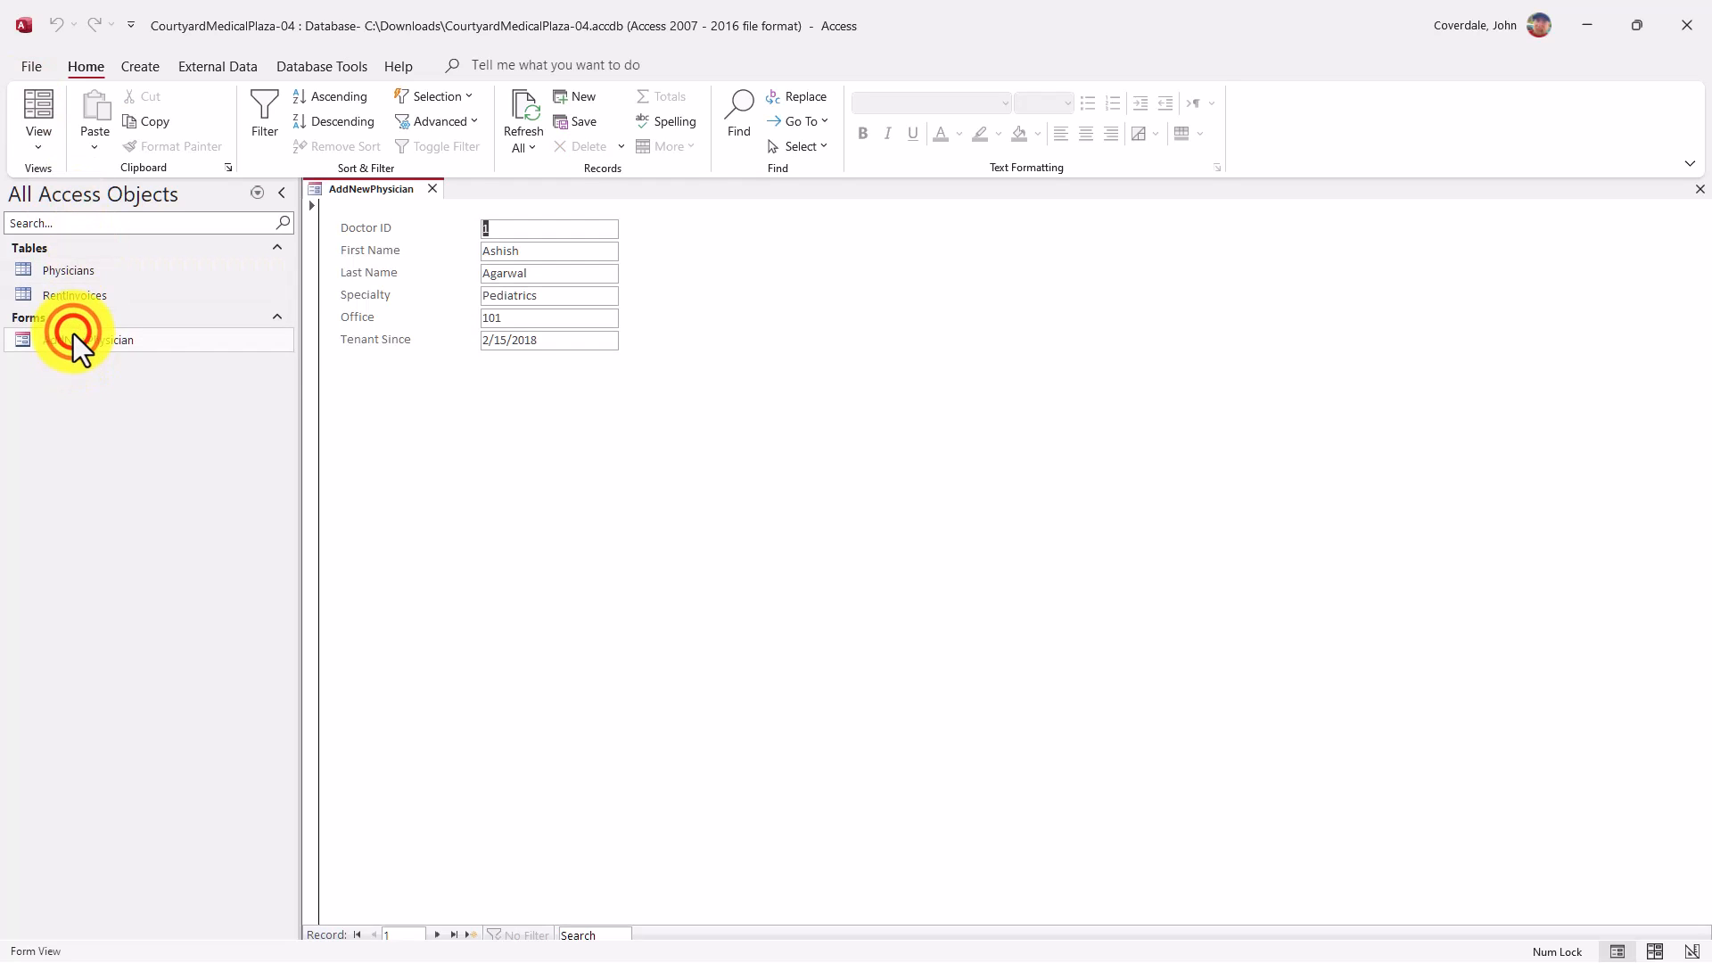
left_click(52, 147)
left_click(89, 228)
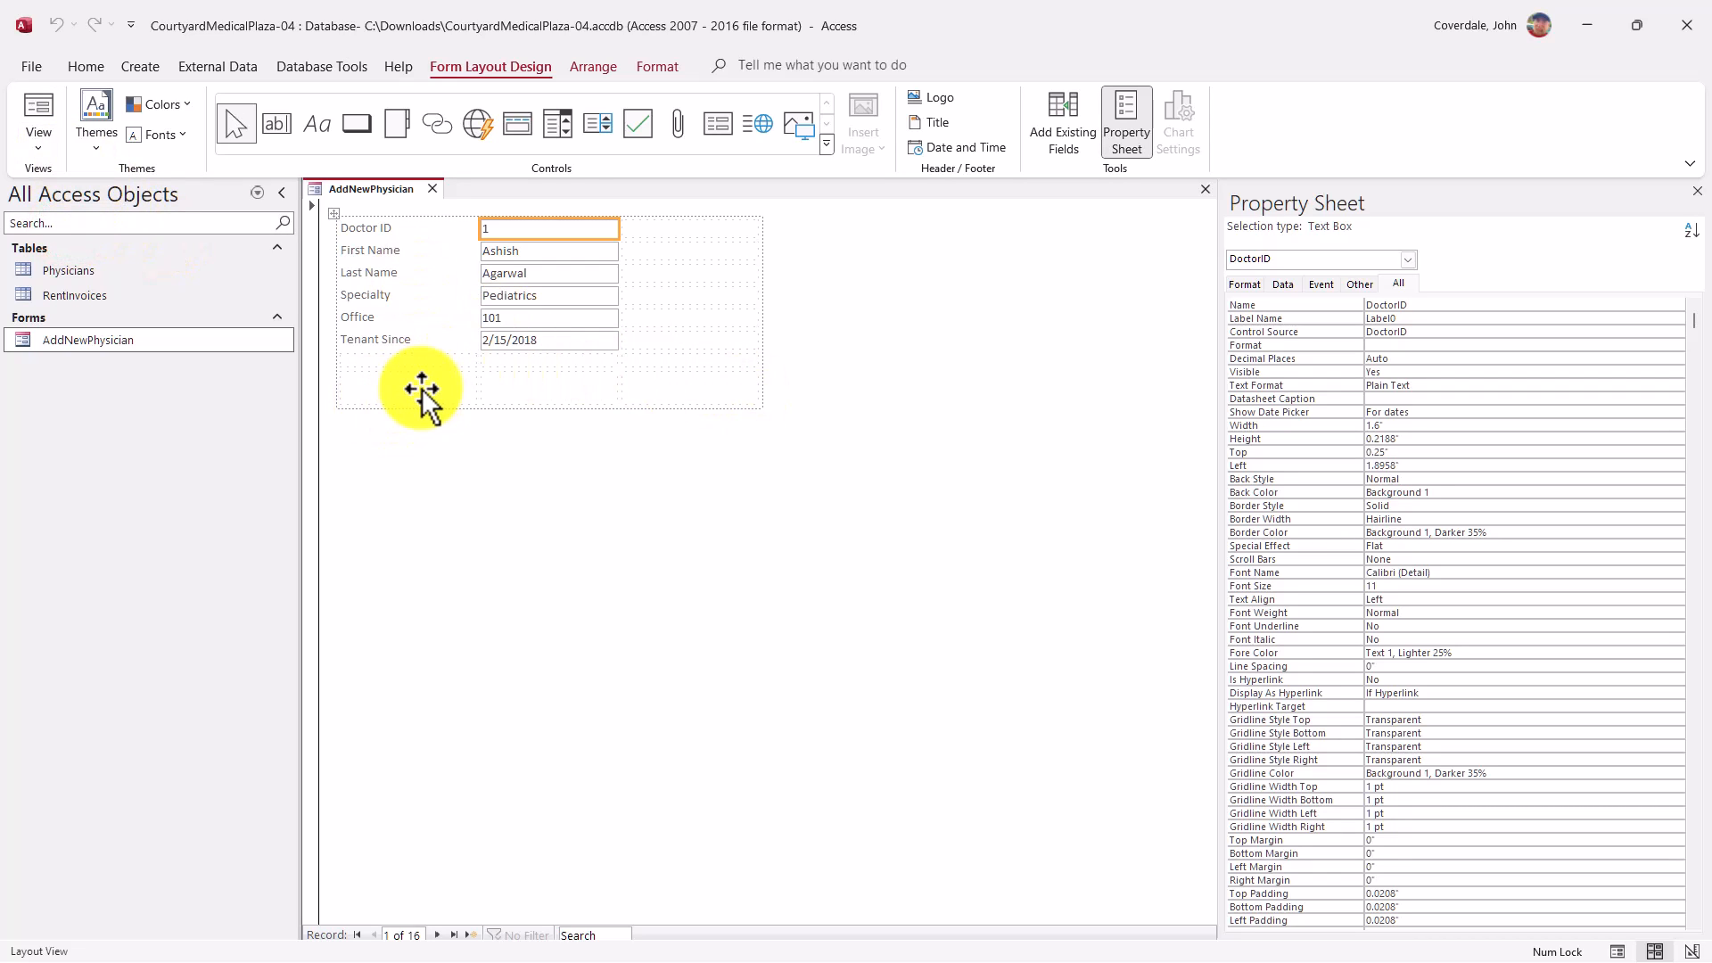
left_click(358, 122)
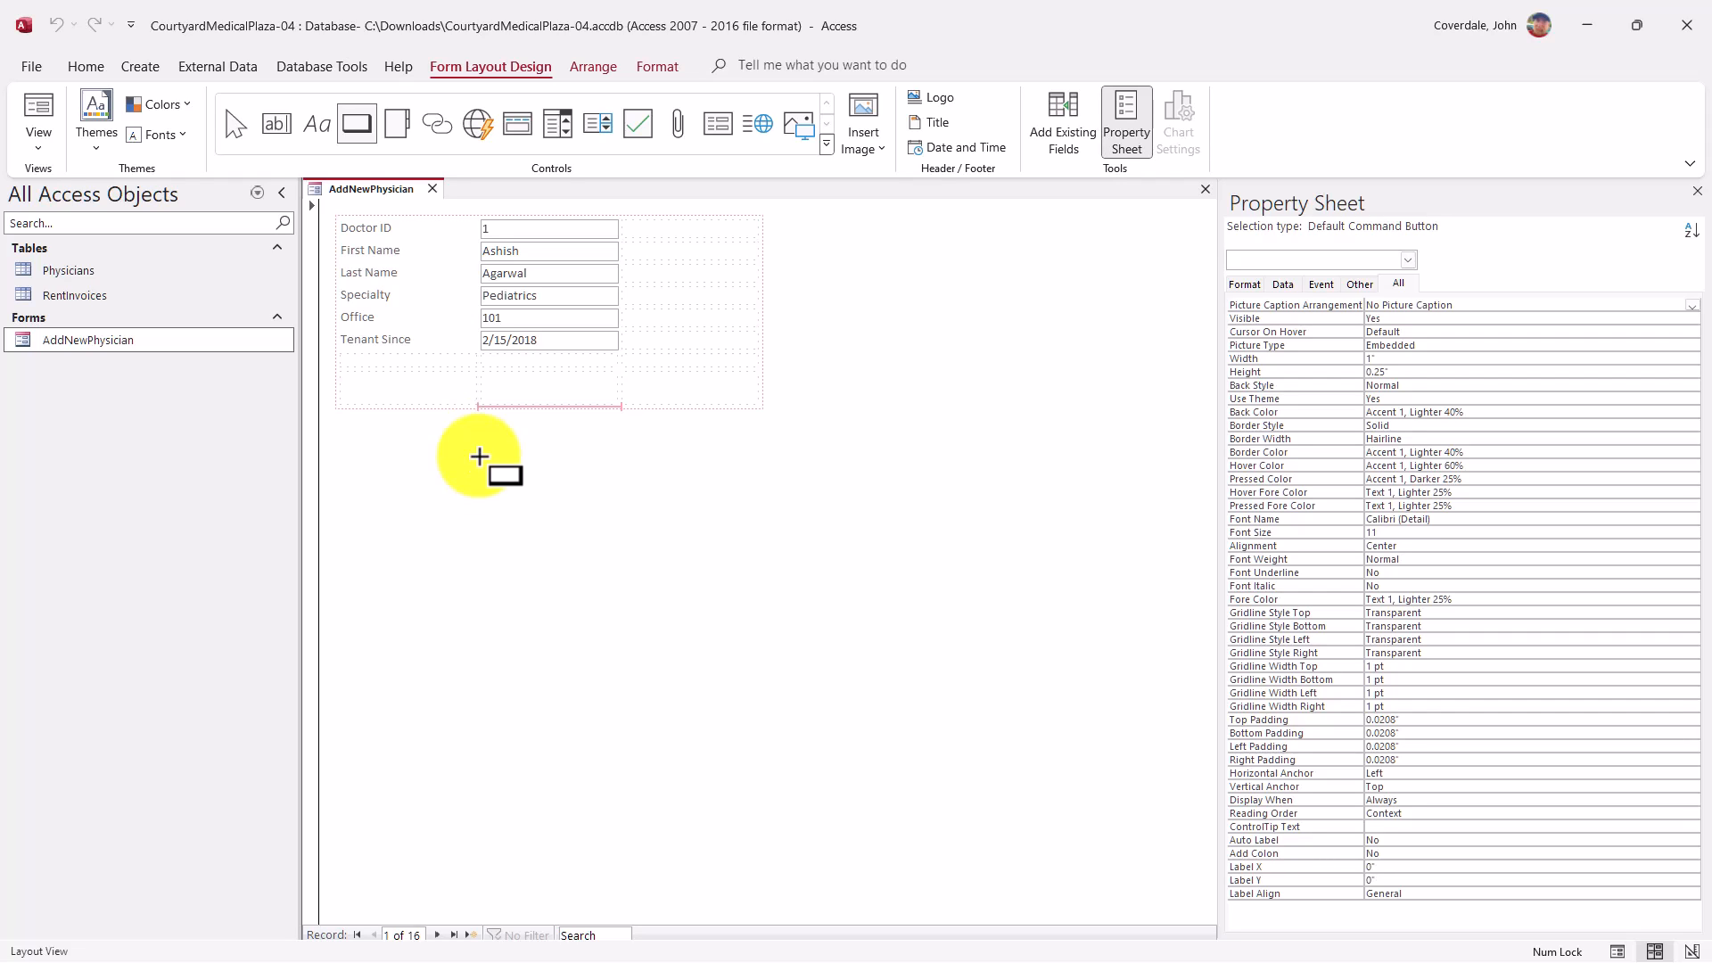
left_click(387, 389)
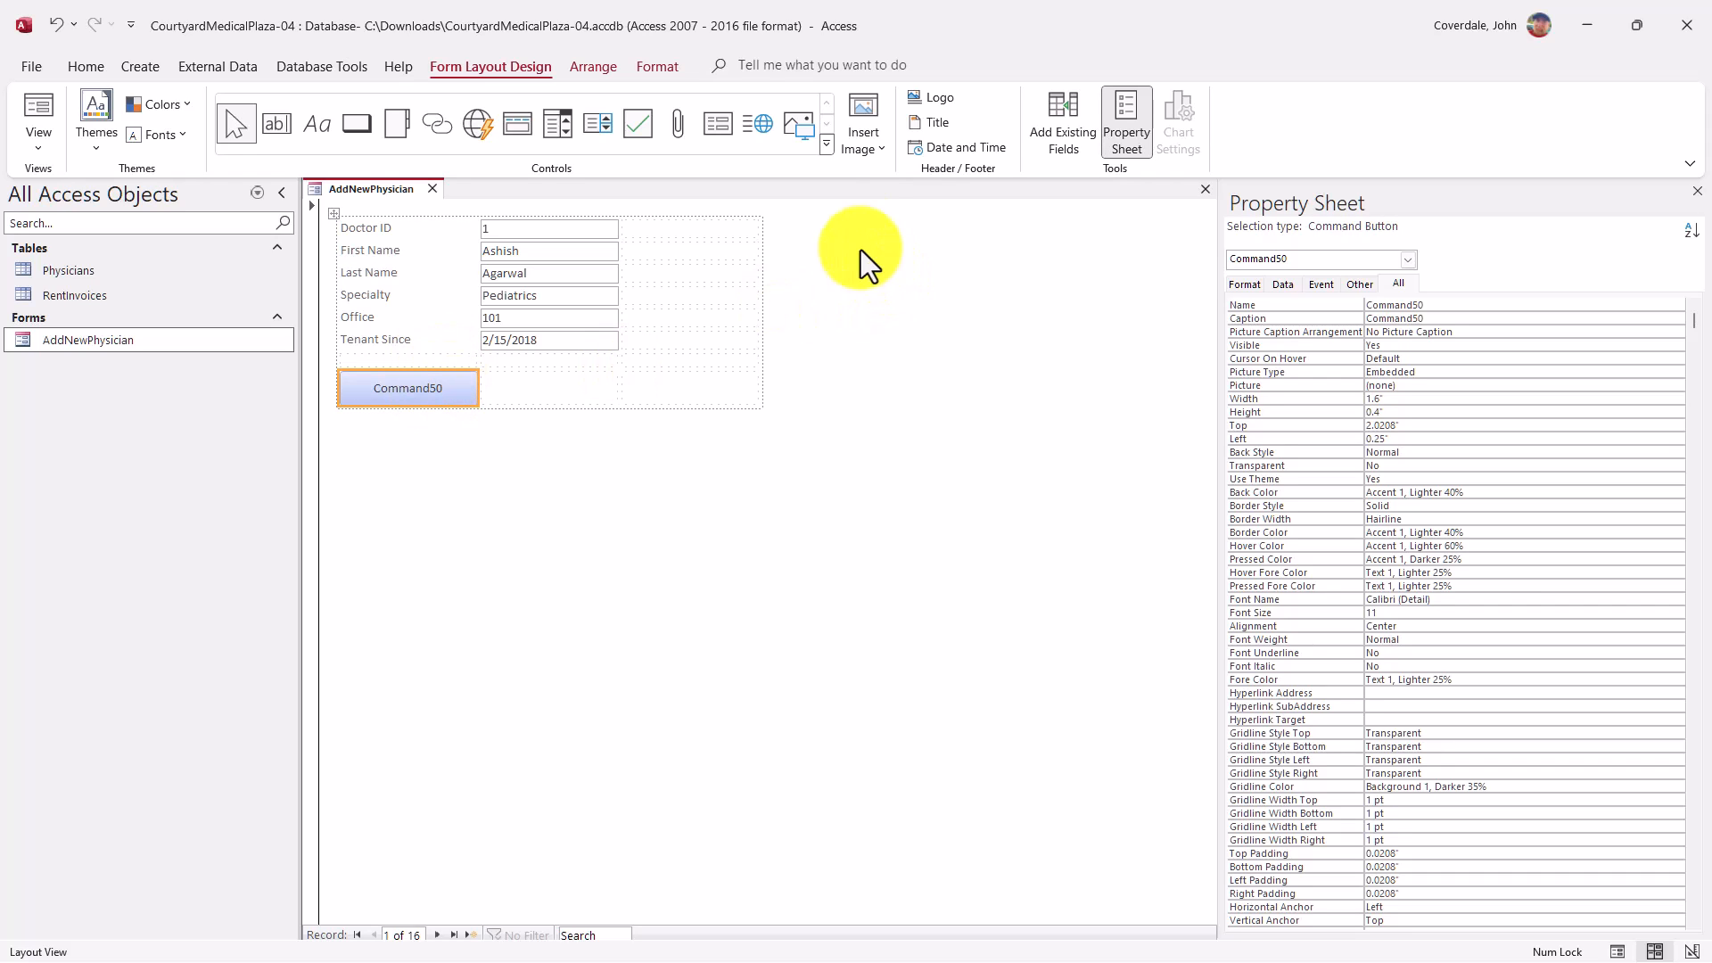
Check that Use Control Wizards is turned on, and delete the command button from the first cell of the last row
left_click(827, 150)
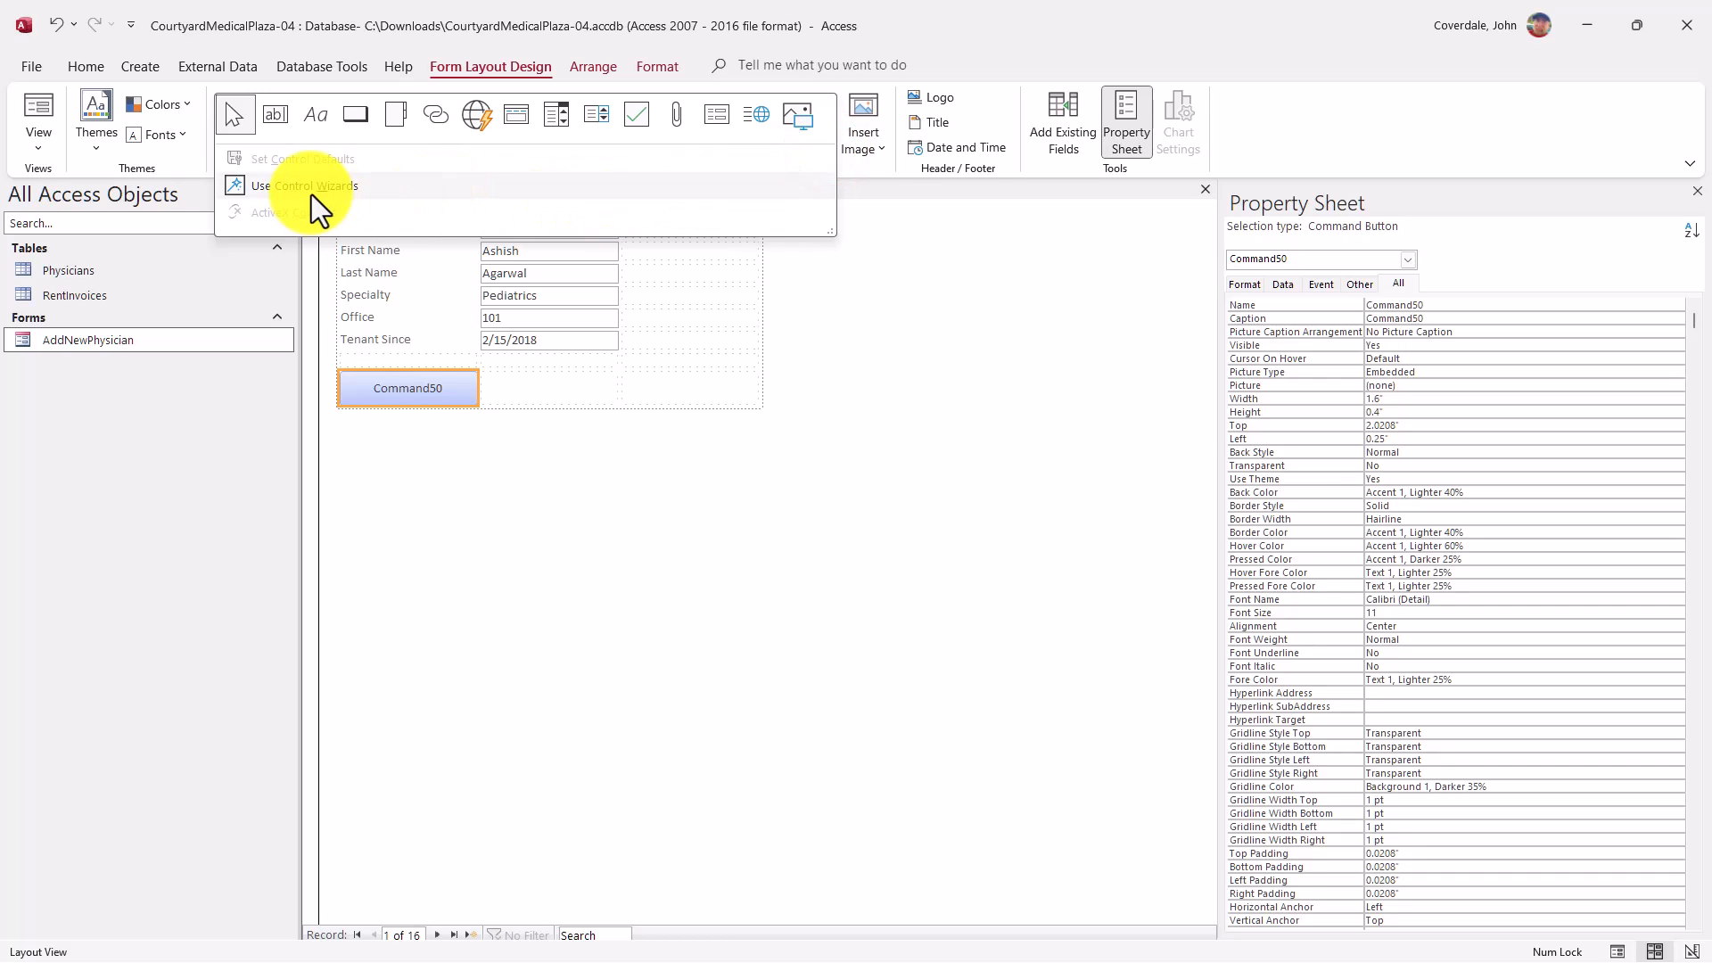
left_click(425, 402)
left_click(425, 399)
key("Delete")
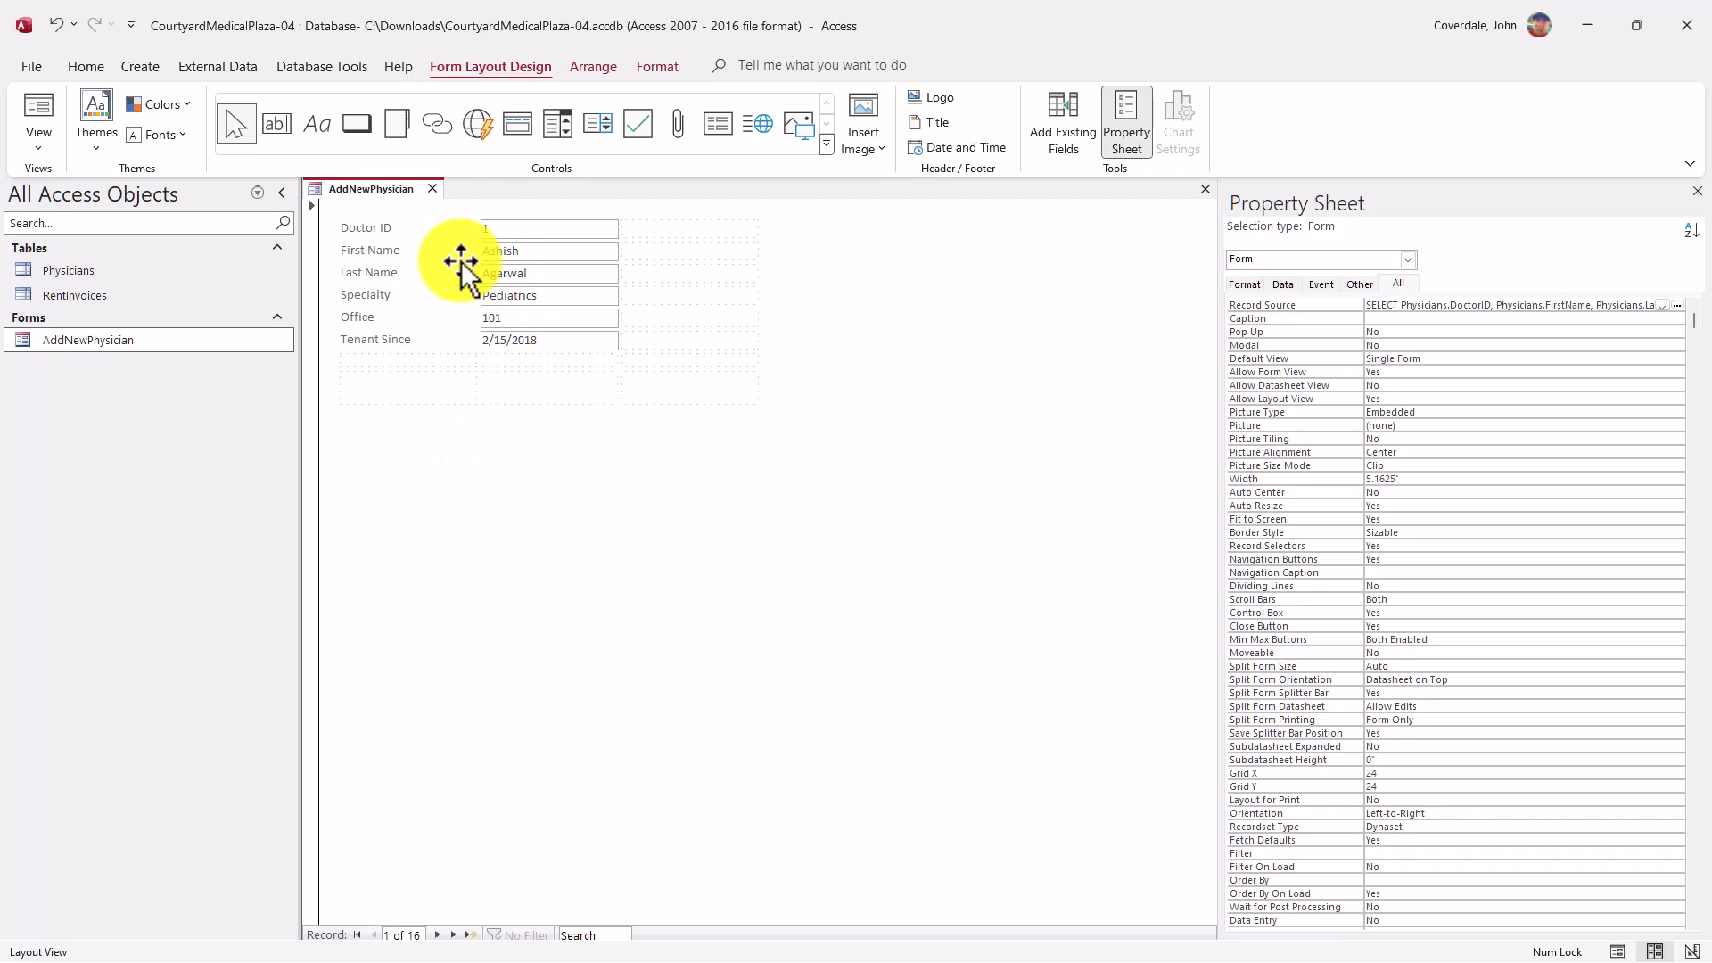
left_click(367, 126)
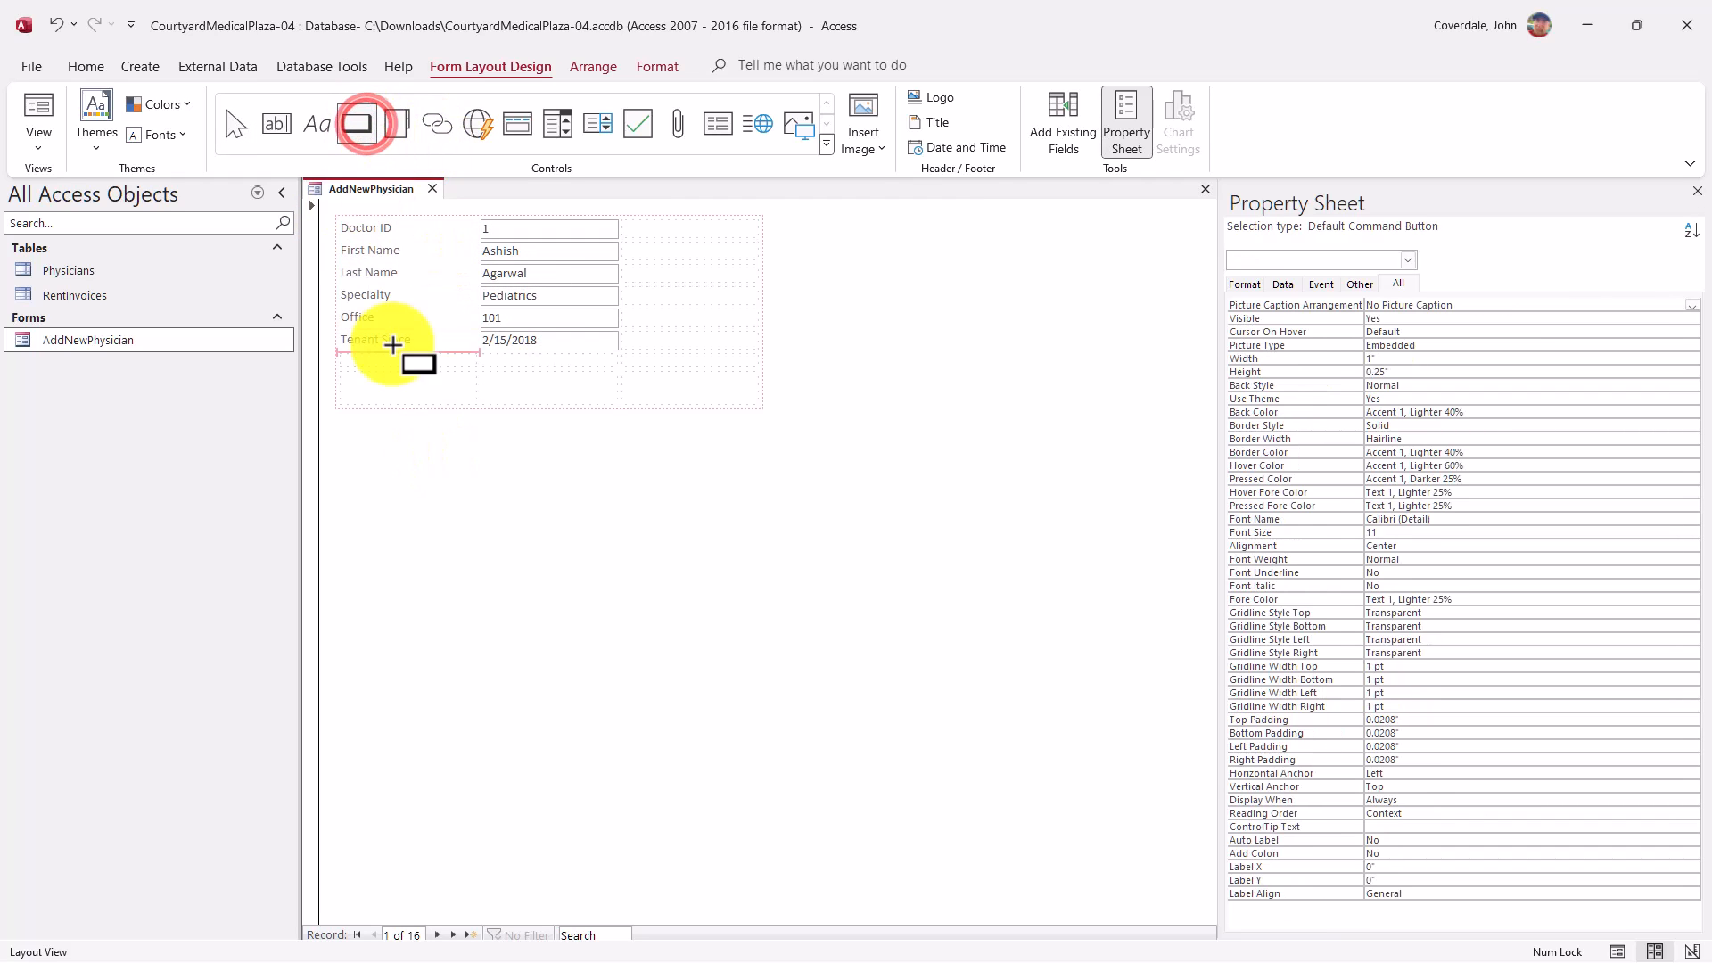
left_click(393, 392)
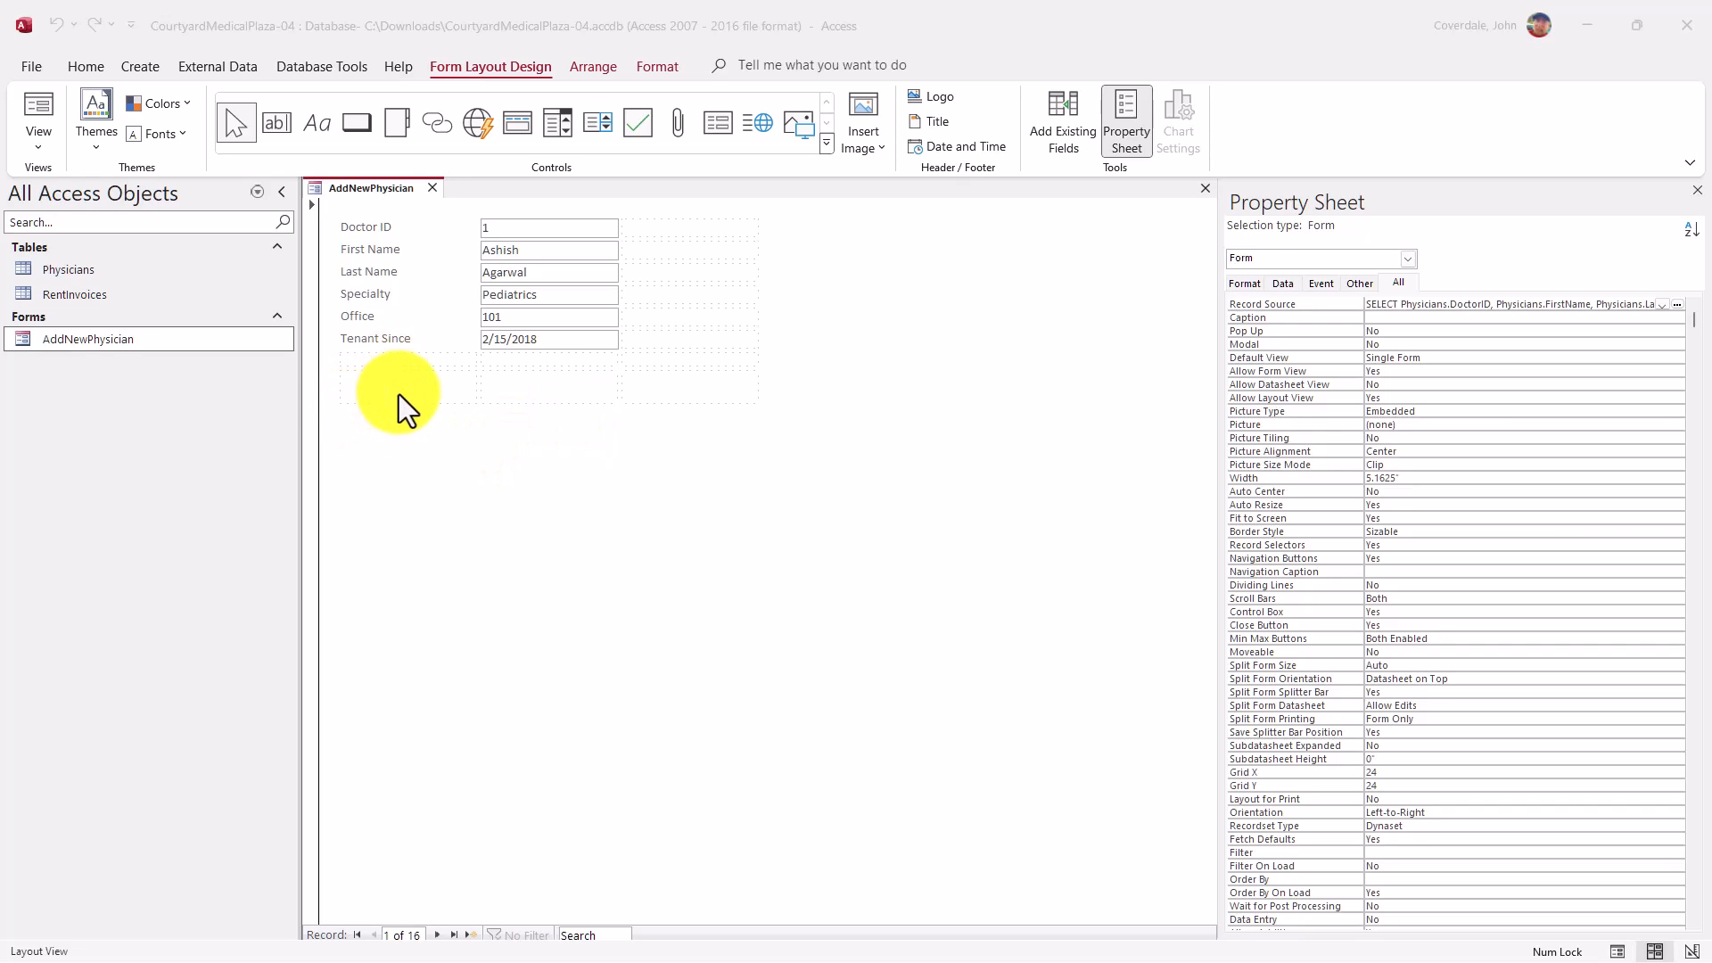
left_click(348, 121)
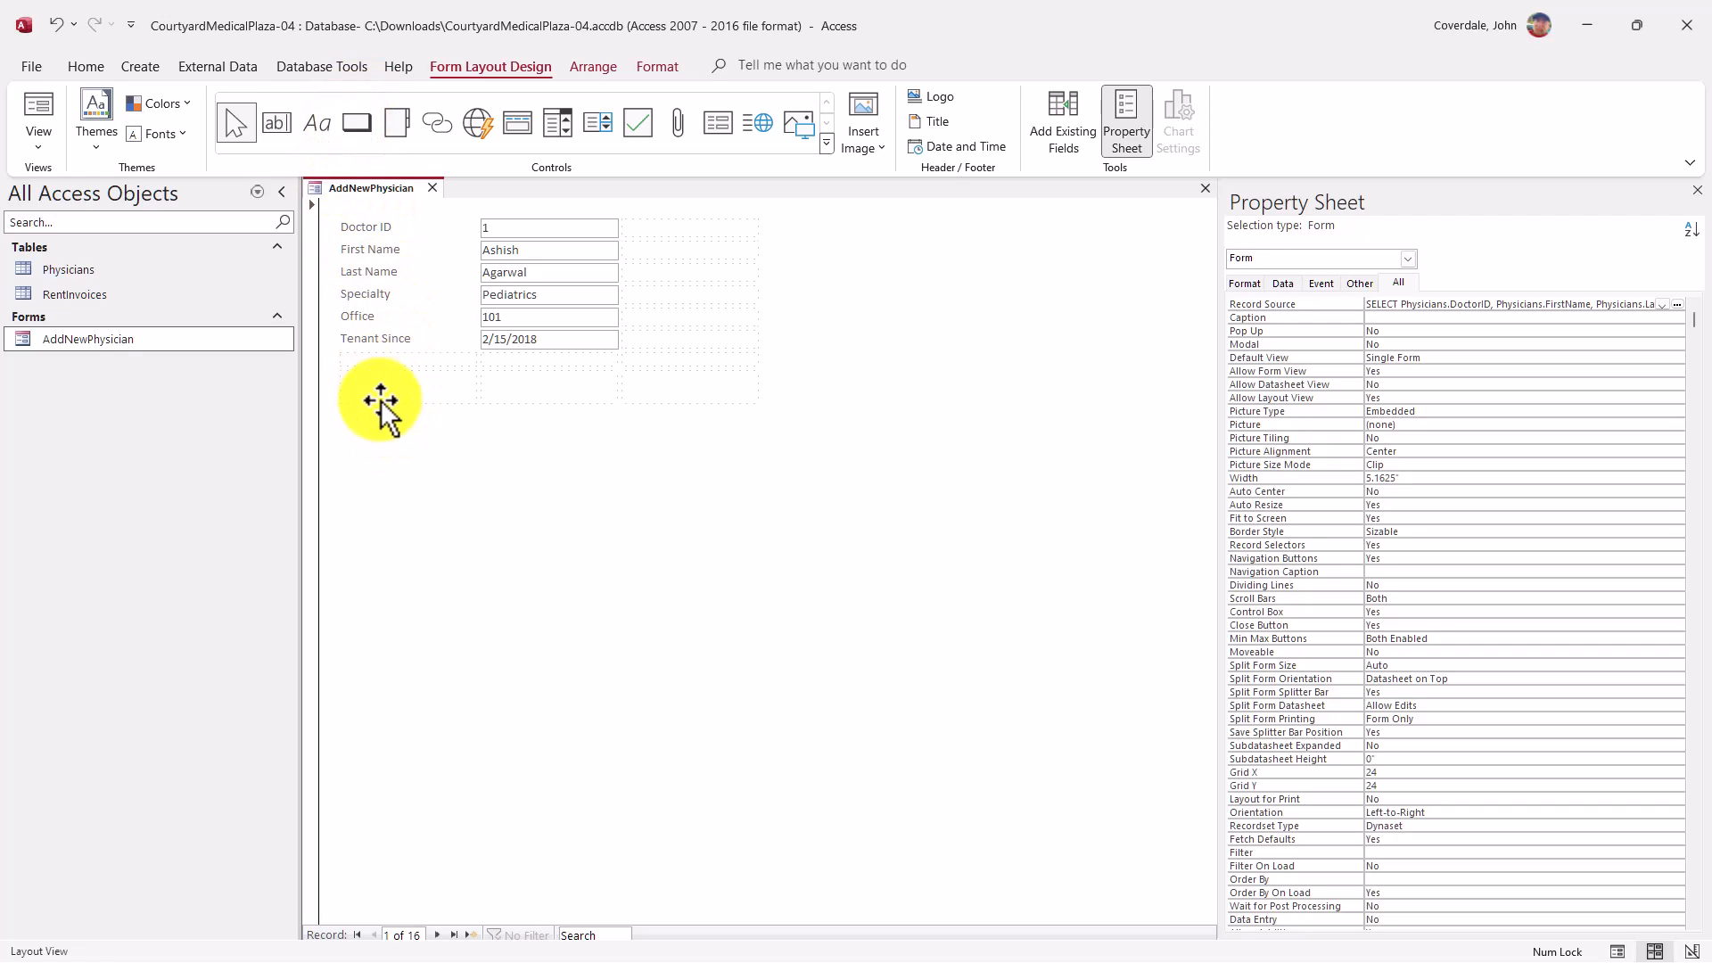
left_click(366, 188)
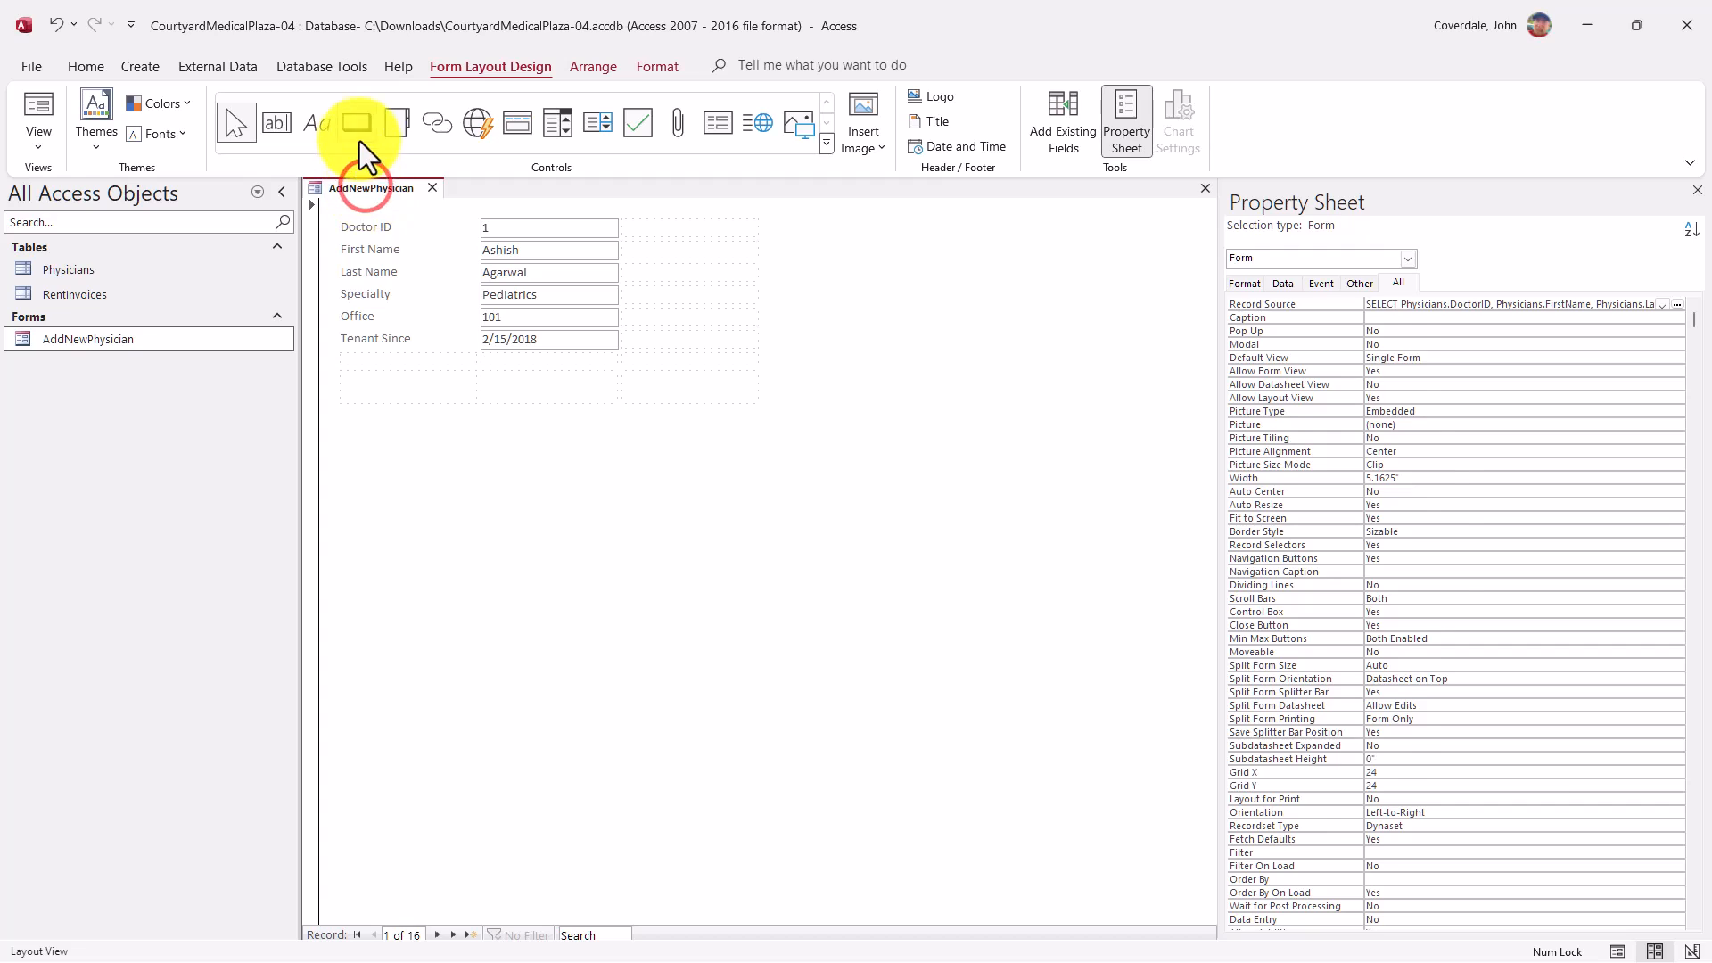
left_click(357, 123)
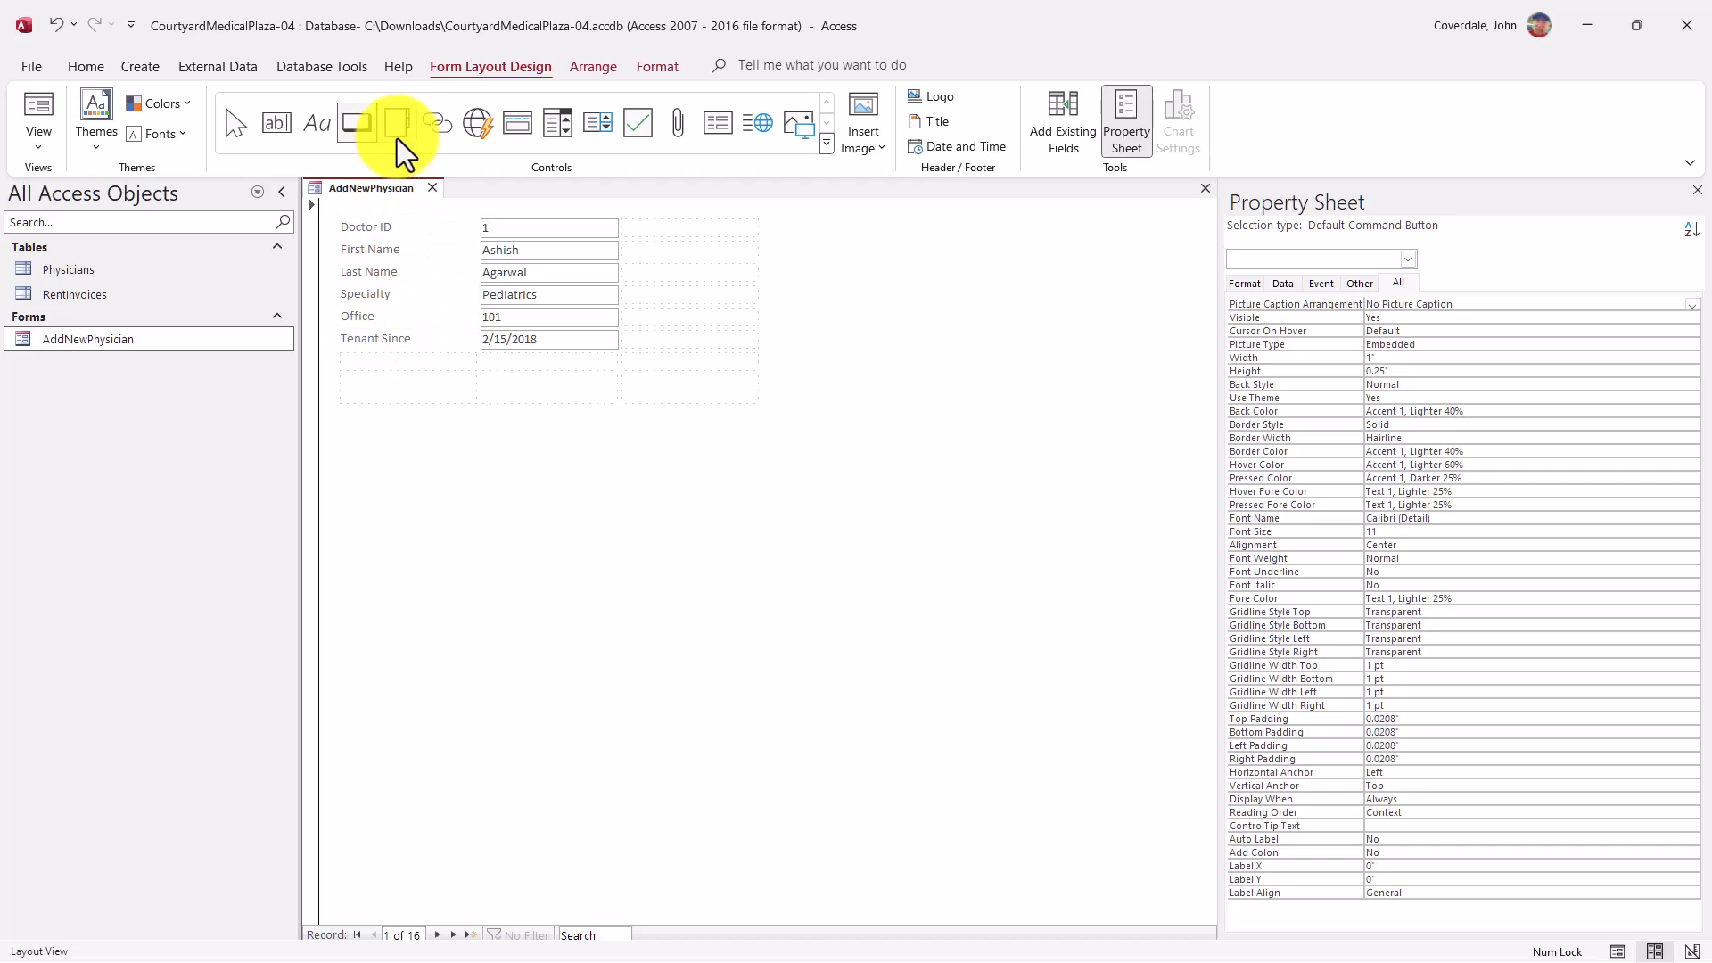
left_click(367, 119)
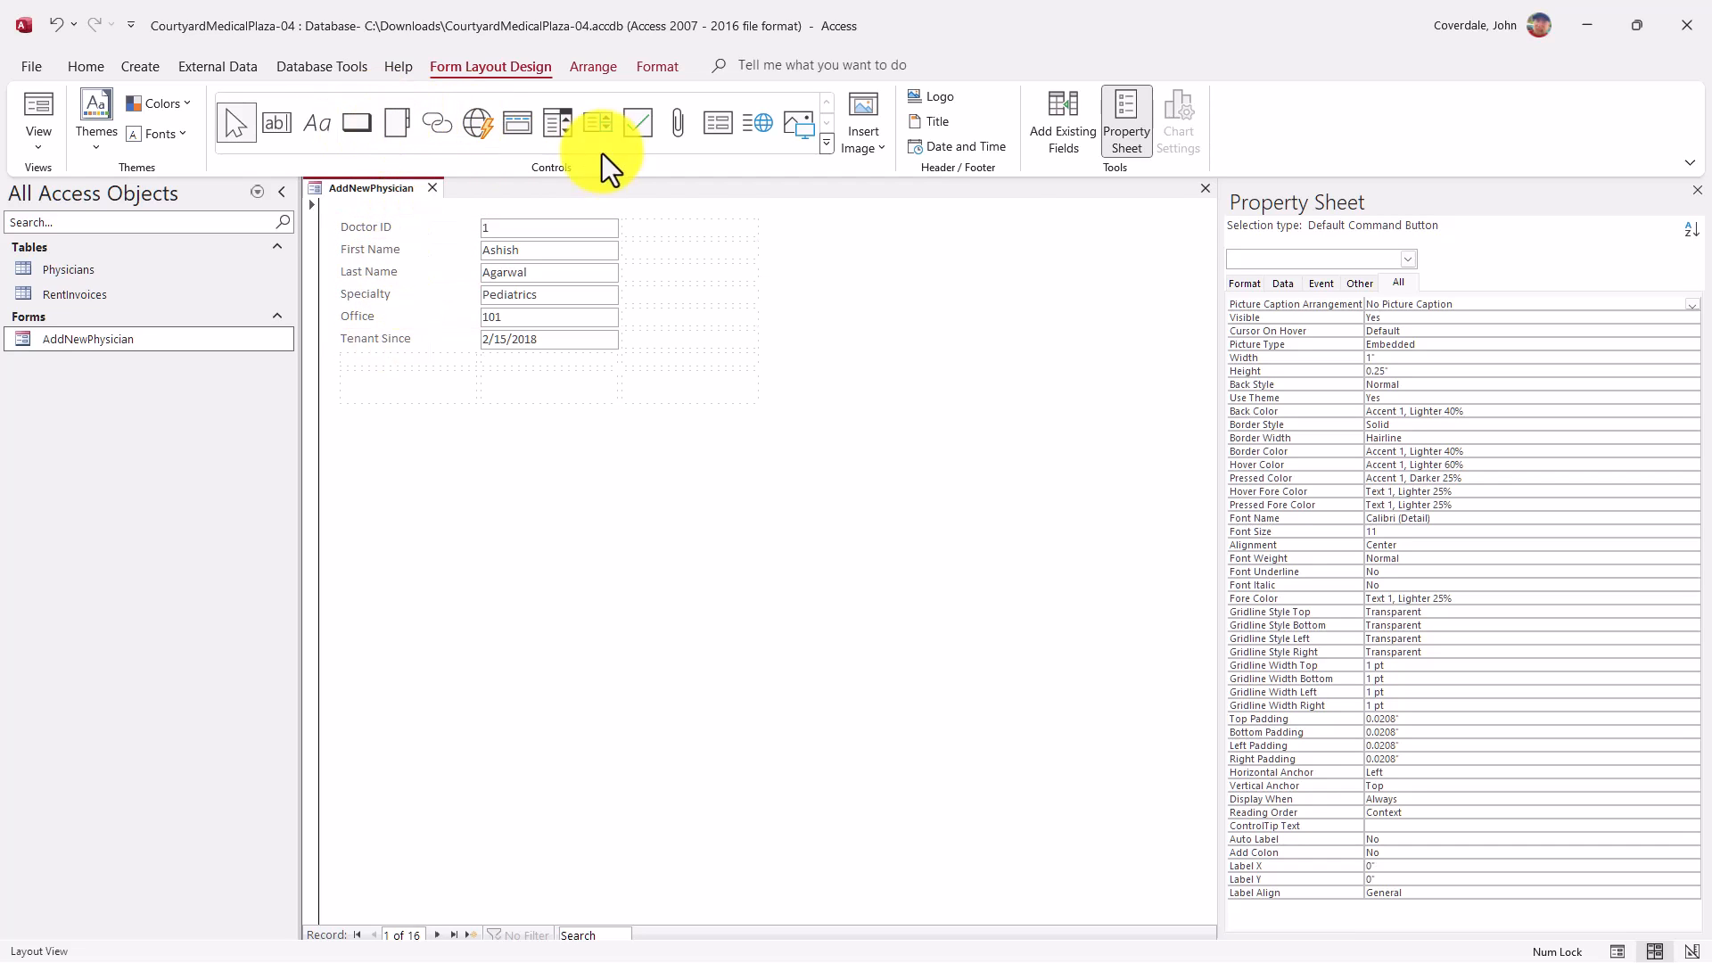
left_click(826, 140)
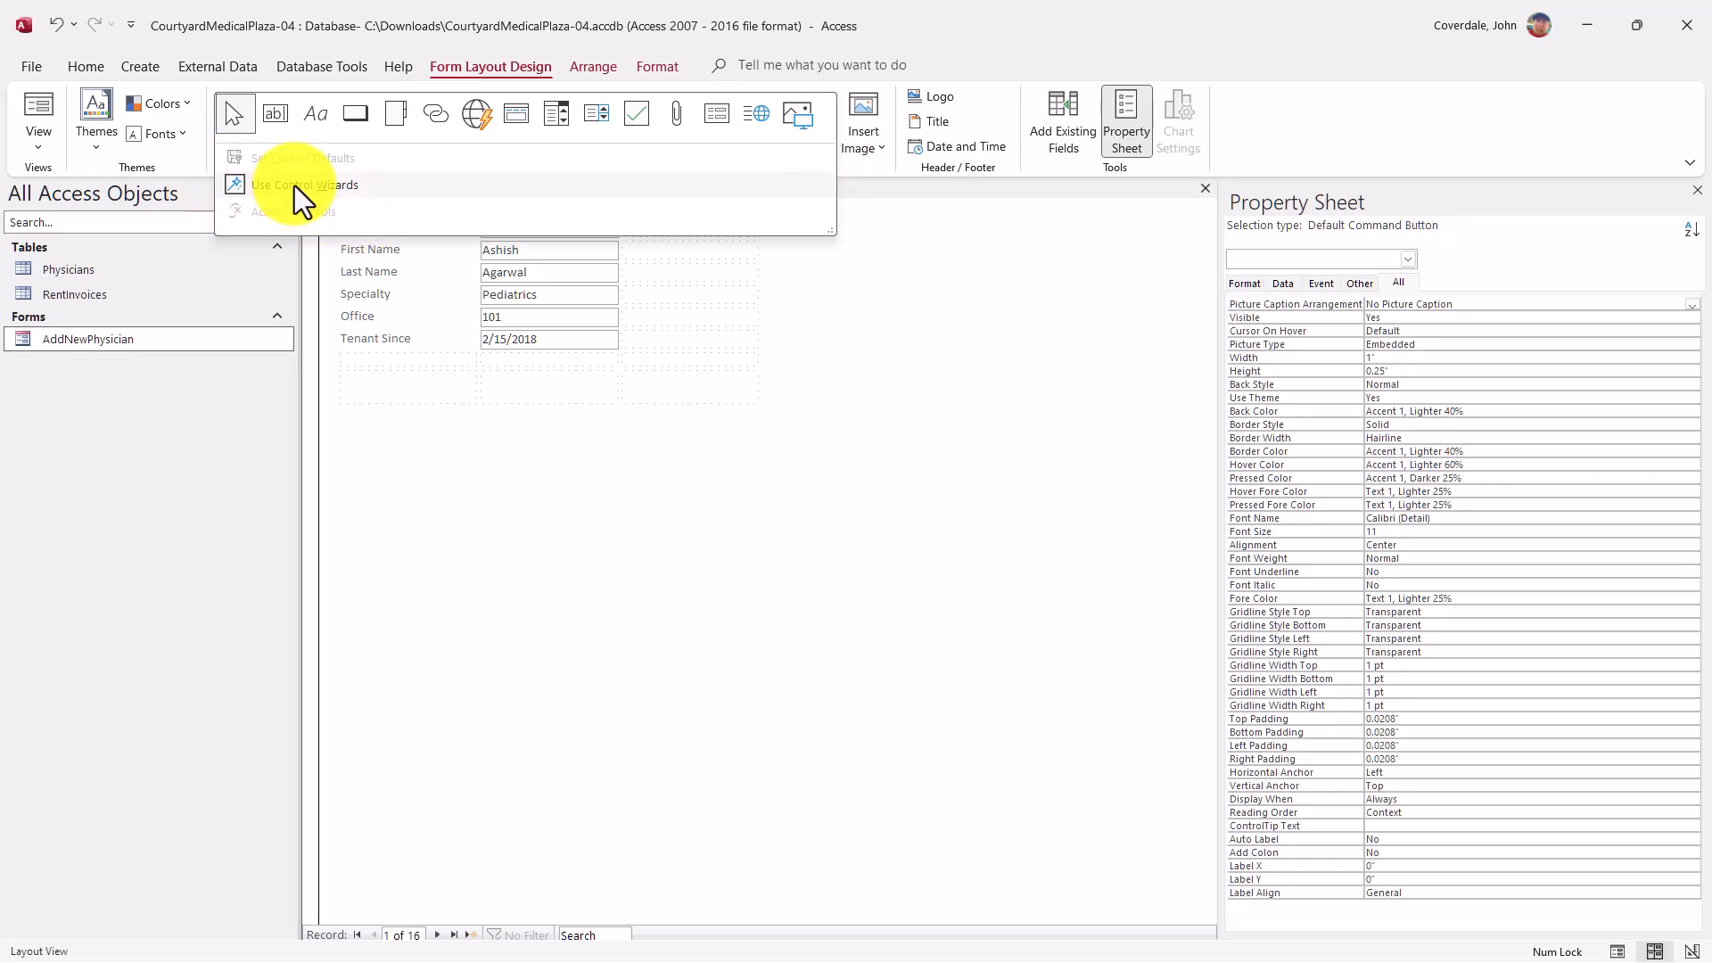
left_click(323, 26)
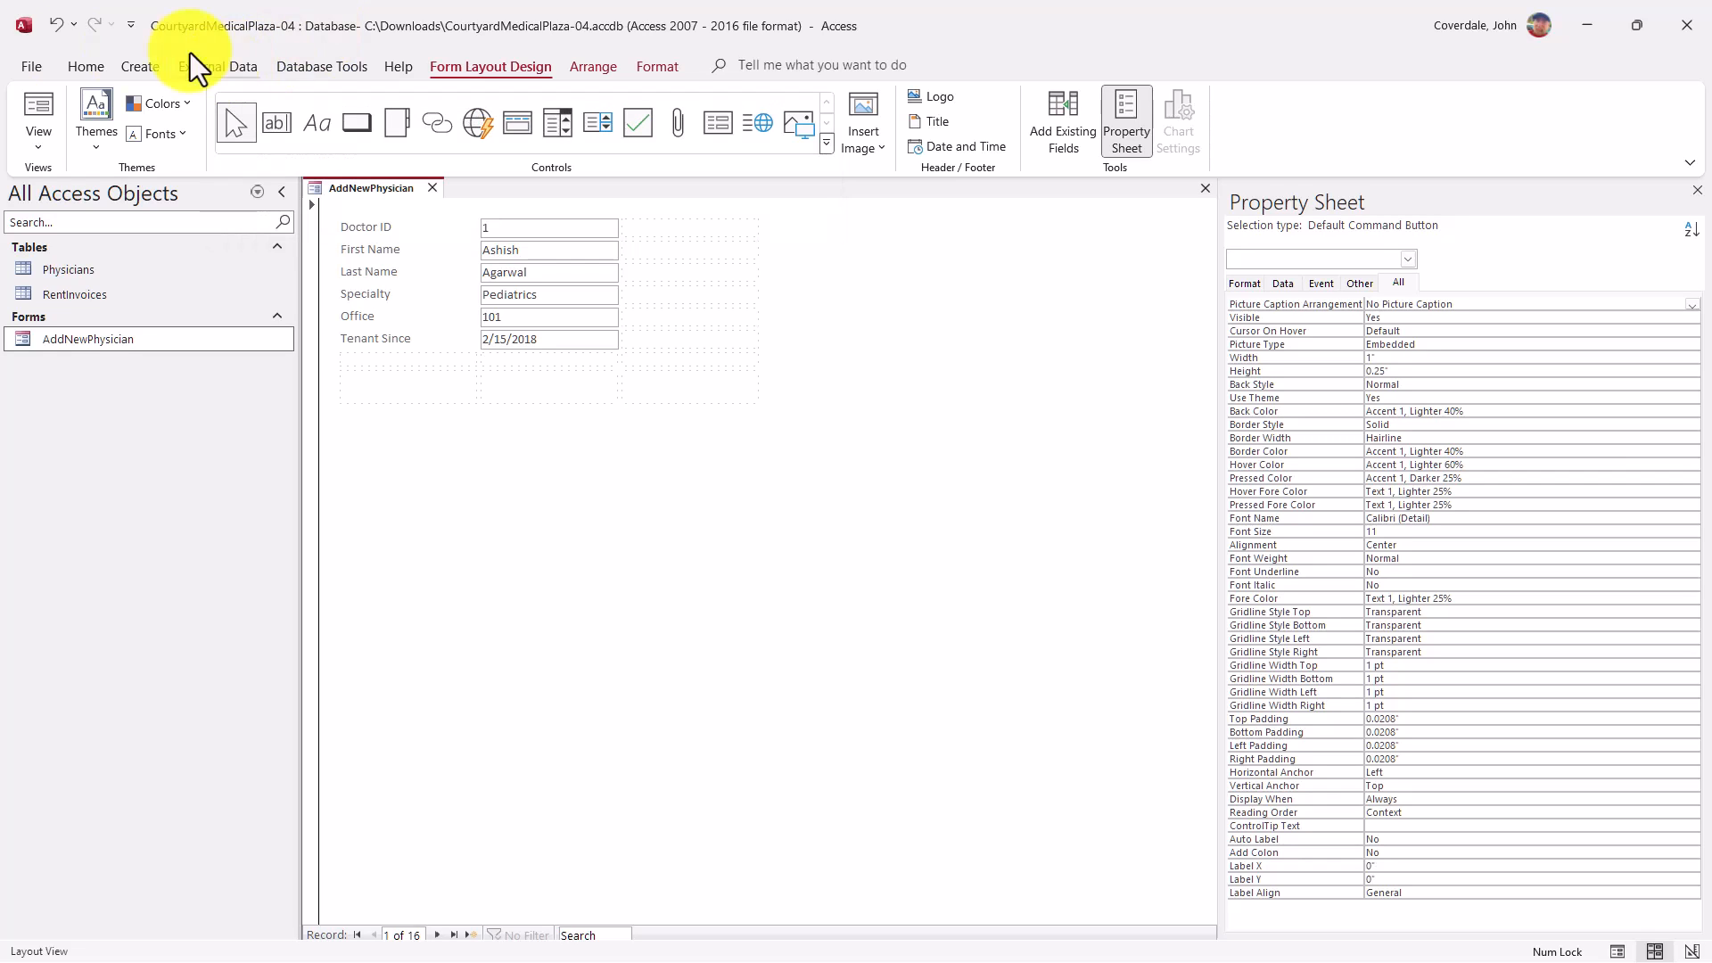
Switch the form to Design View and draw a command button about 1" wide and 0.25" high below the Tenant Since row
left_click(30, 149)
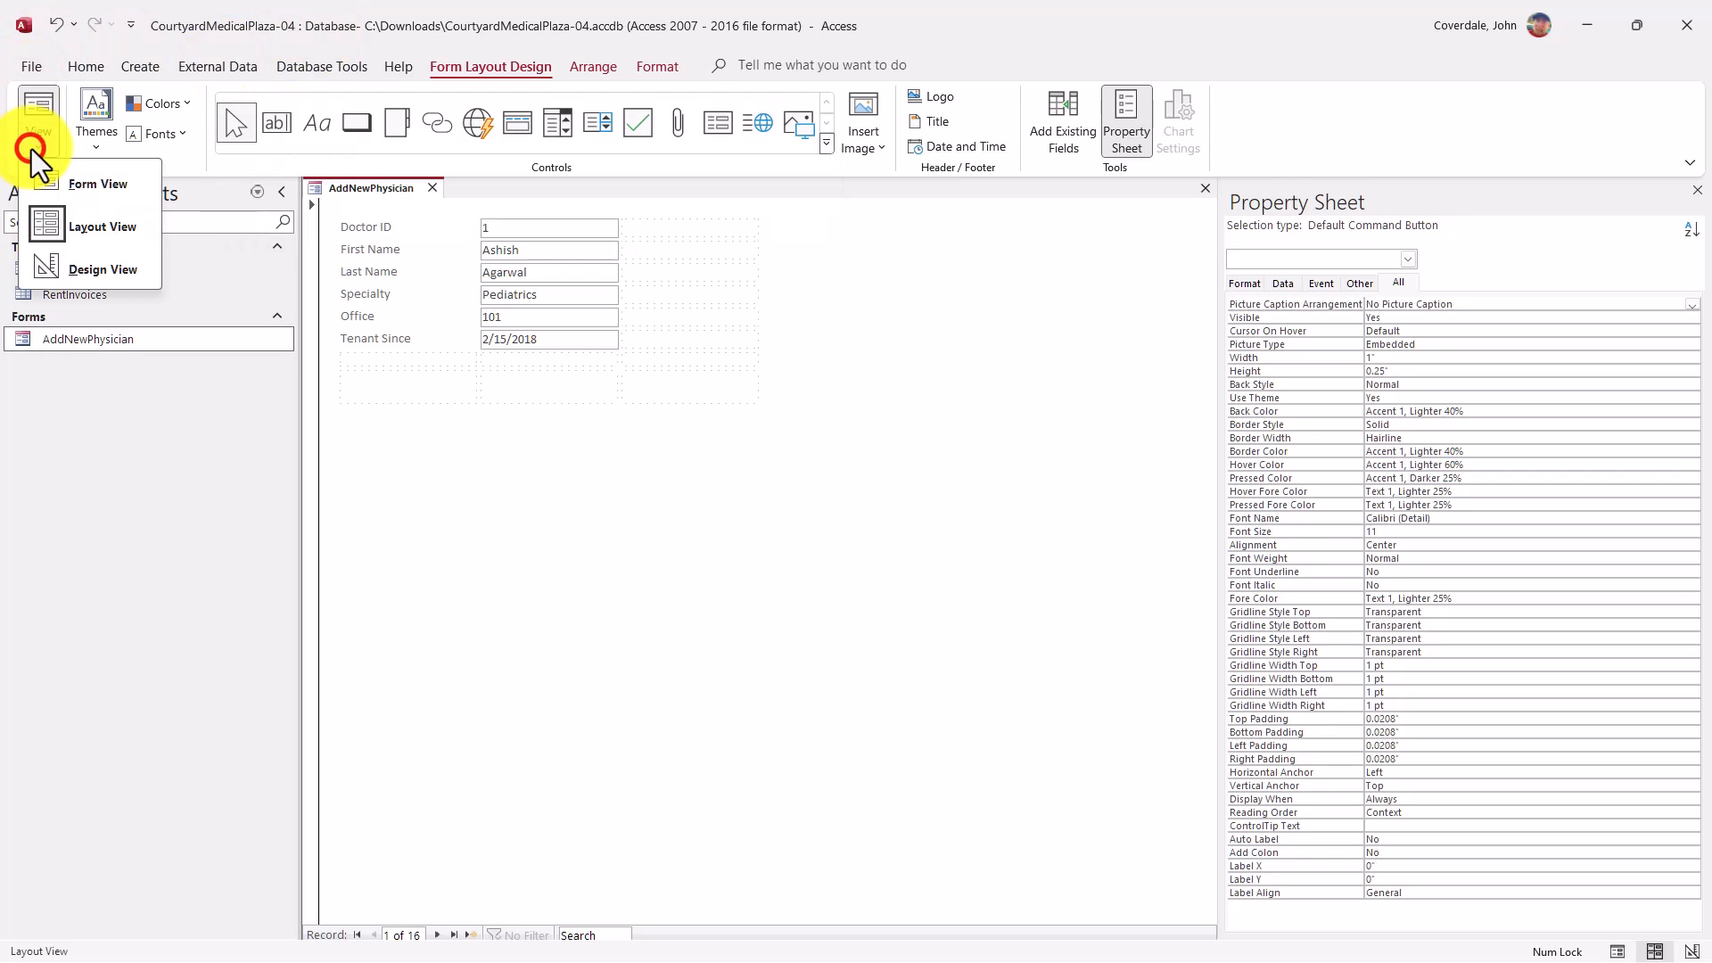
left_click(57, 266)
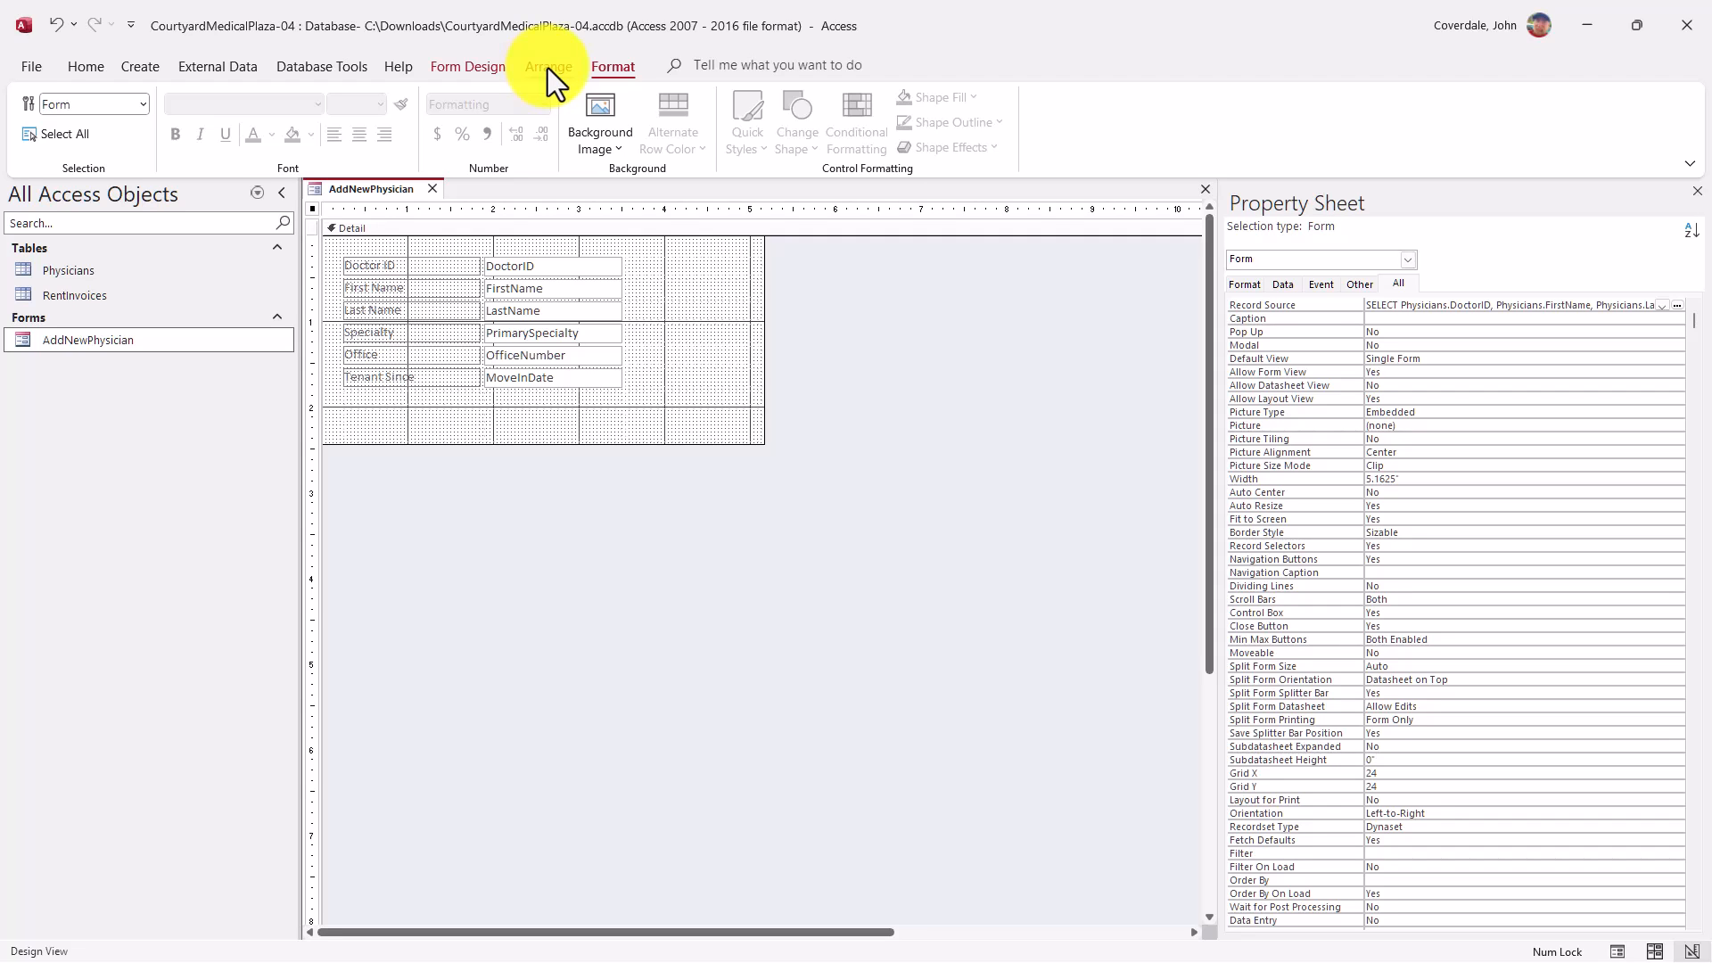
left_click(489, 68)
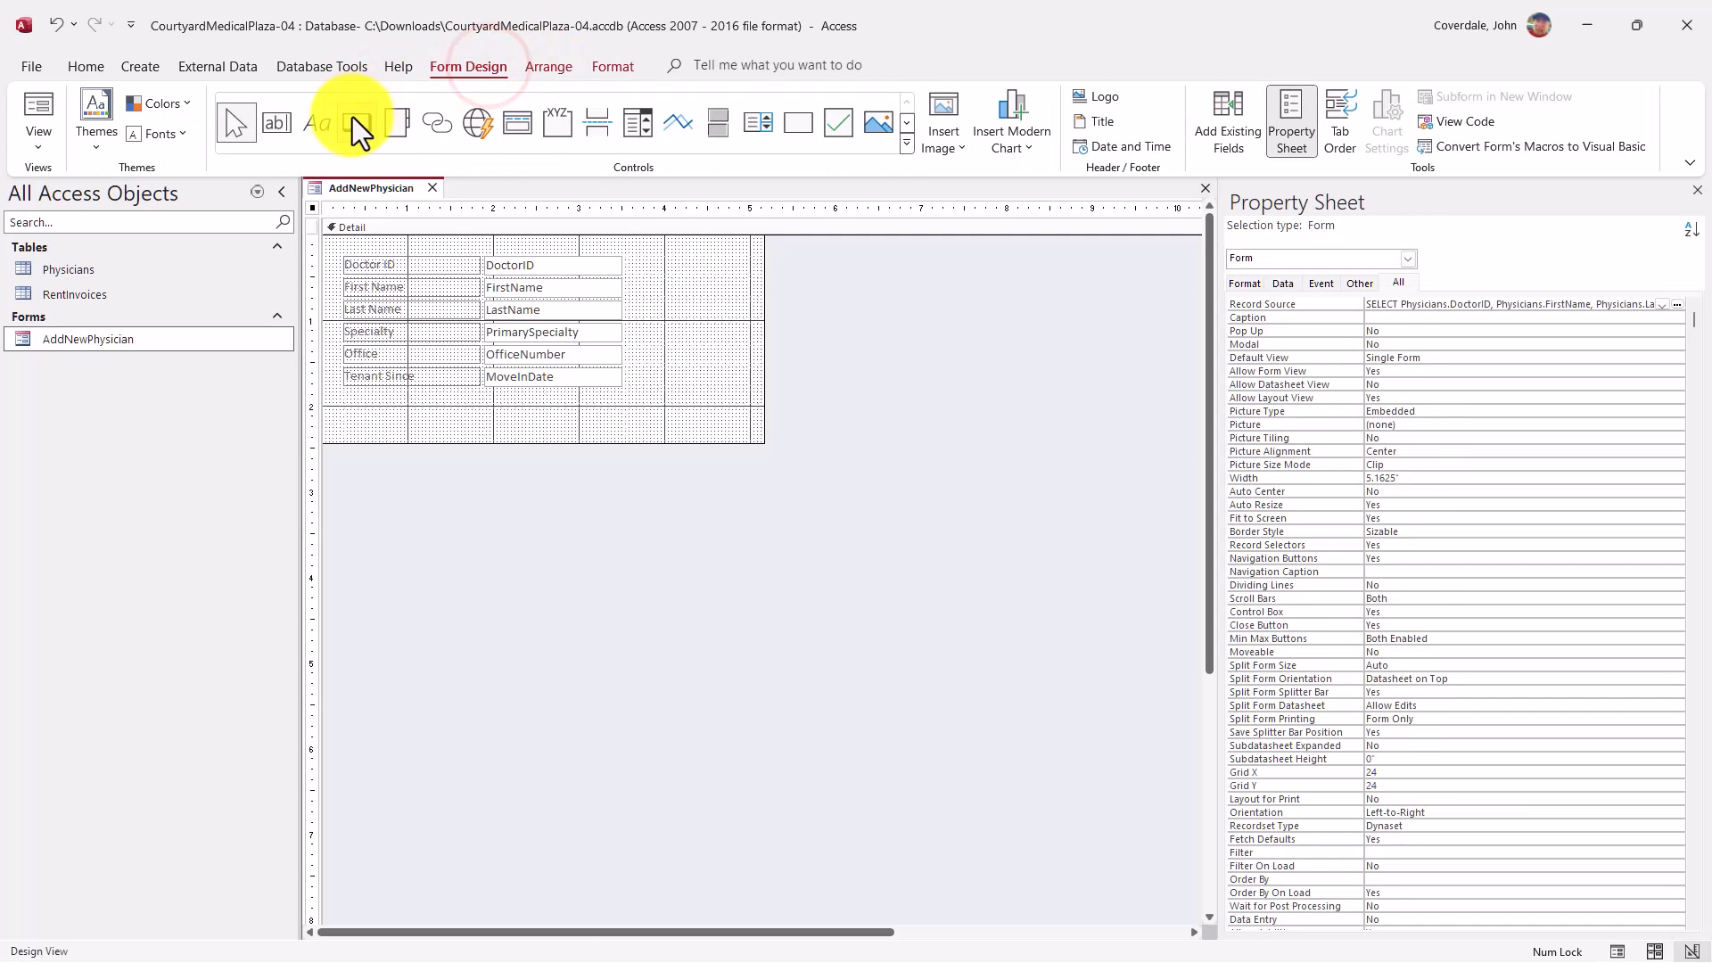
left_click(356, 122)
mouse_move(357, 404)
left_mouse_down()
mouse_move(444, 428)
mouse_move(411, 430)
left_mouse_up()
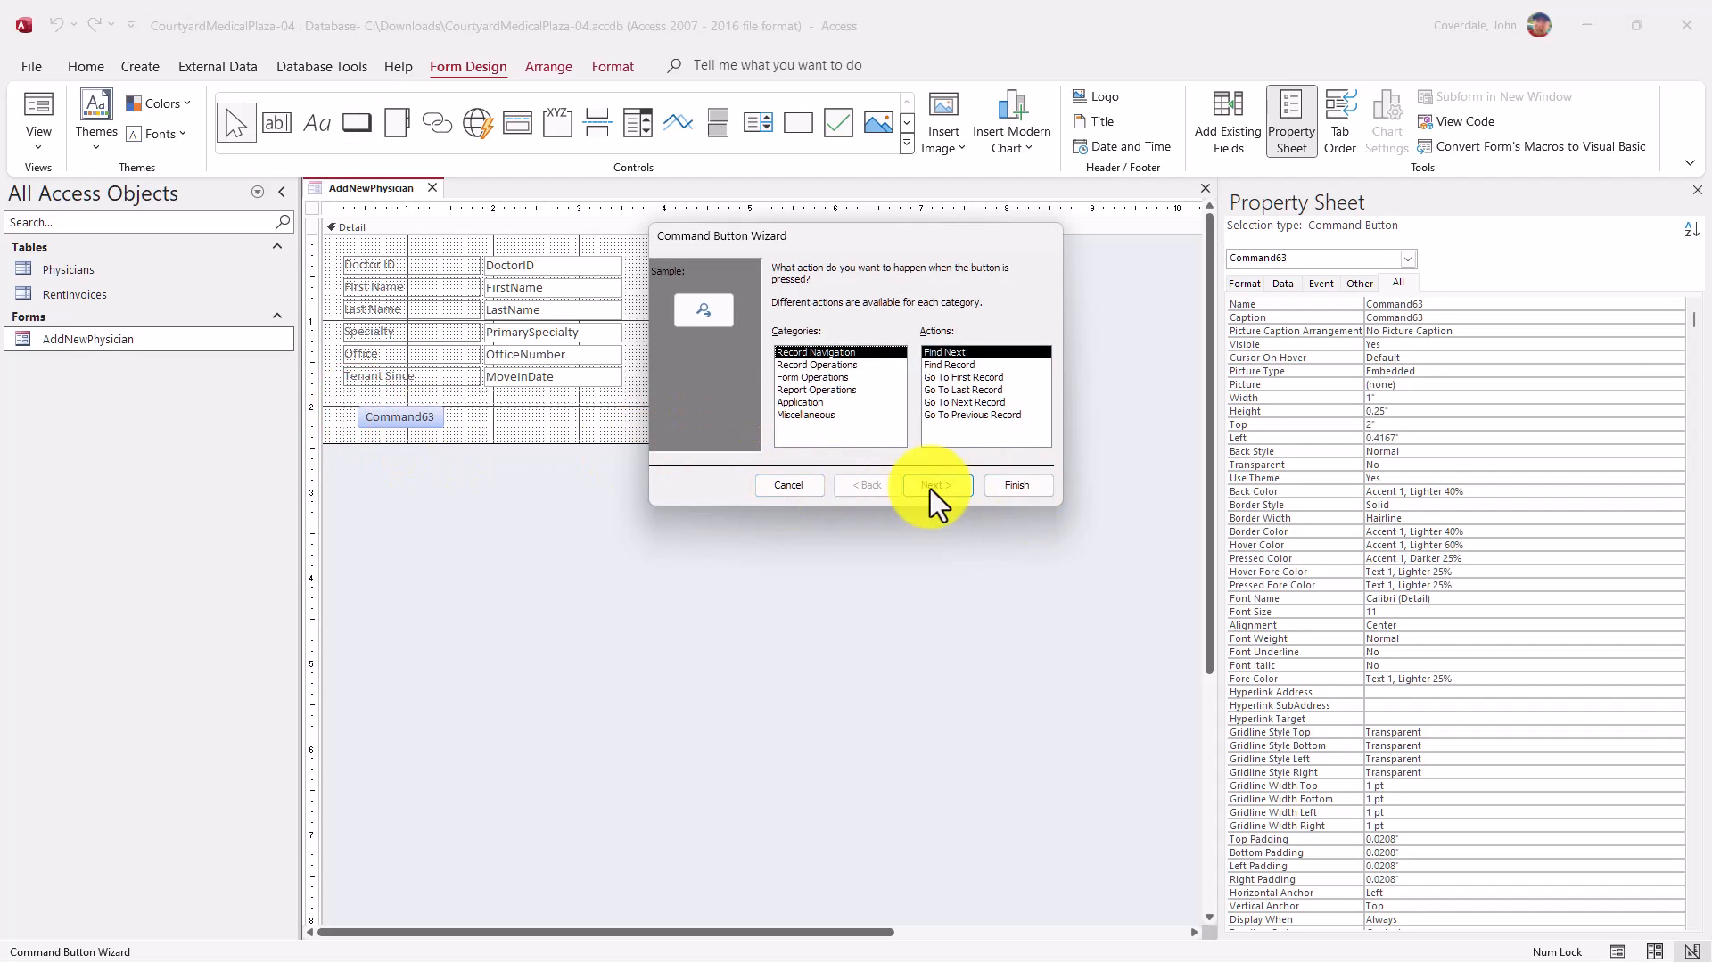
Cancel the Command Button Wizard and delete the button drawn below the Tenant Since row
left_click_drag(876, 243, 798, 265)
left_click(719, 515)
left_click(415, 419)
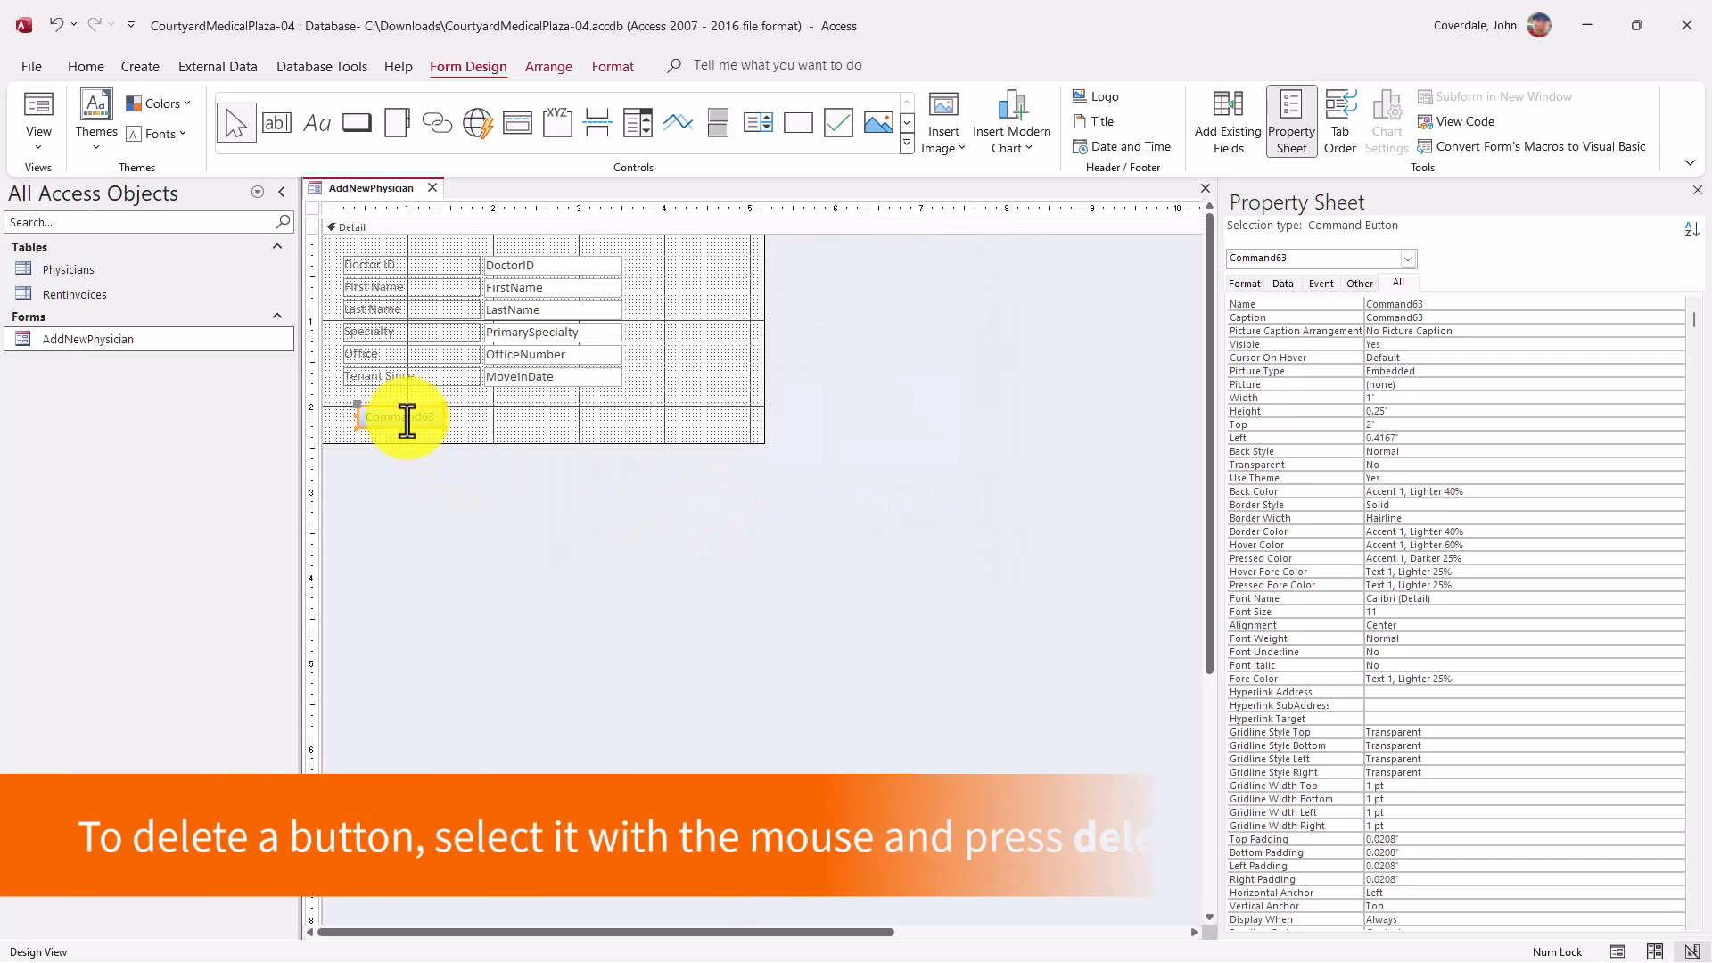
key("Delete")
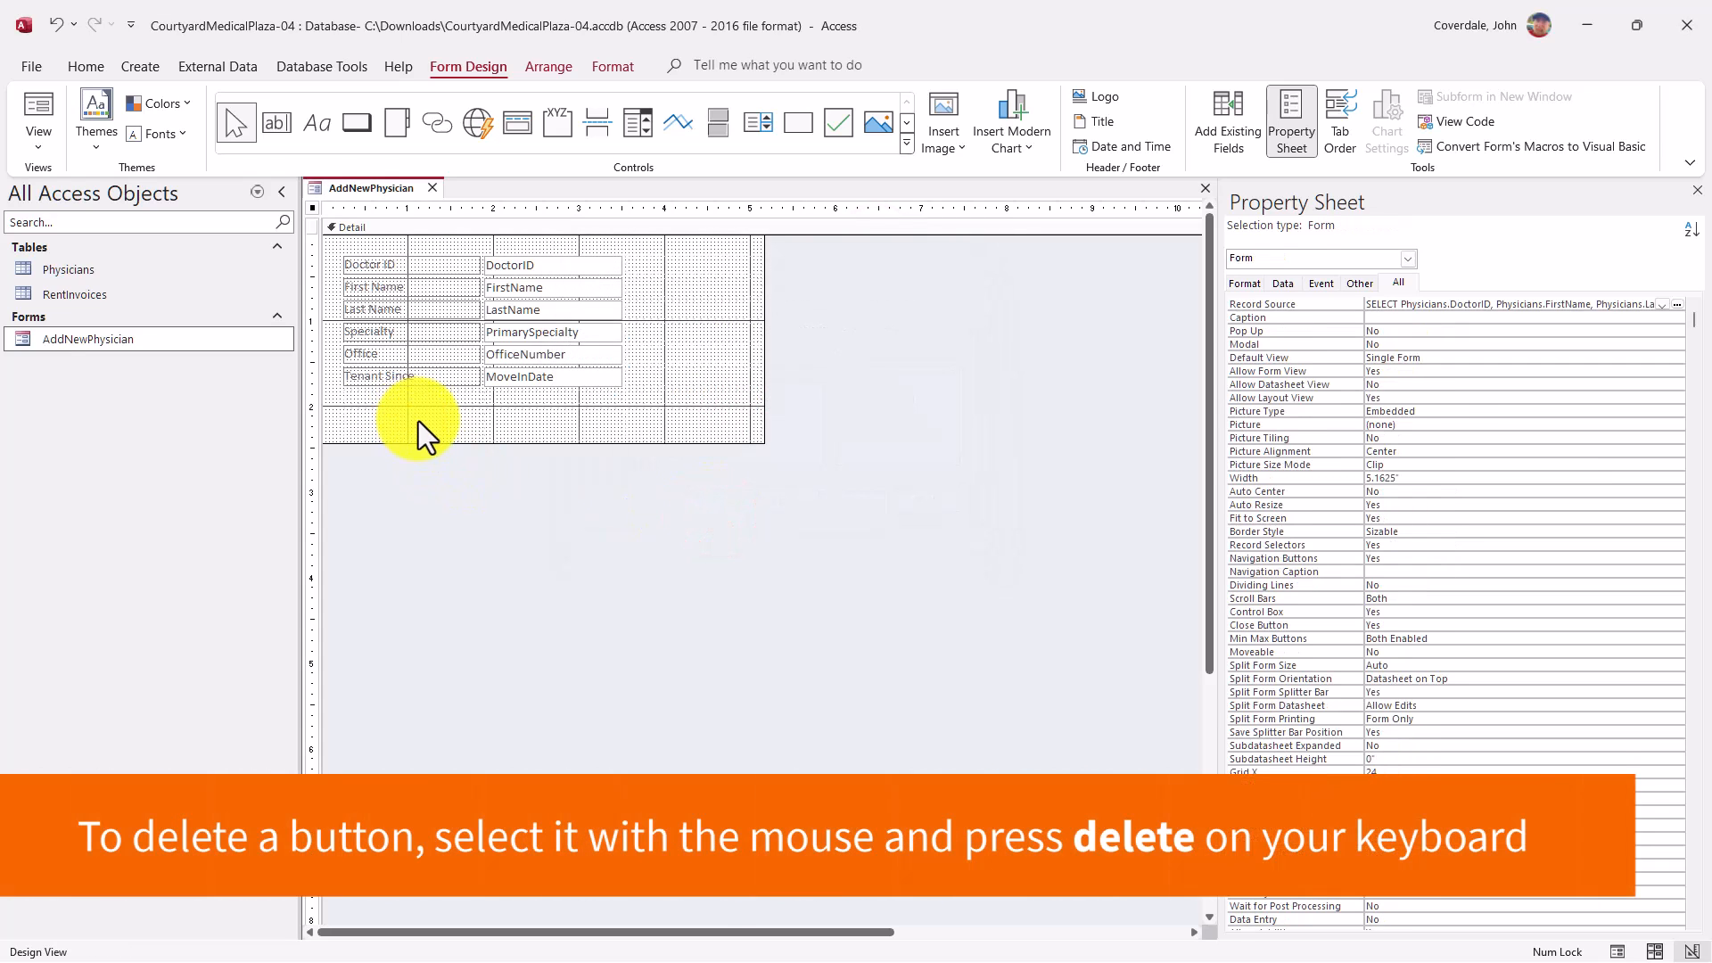
Return the form to Layout View and insert a command button in the first cell of the last row using the wizard
left_click(46, 152)
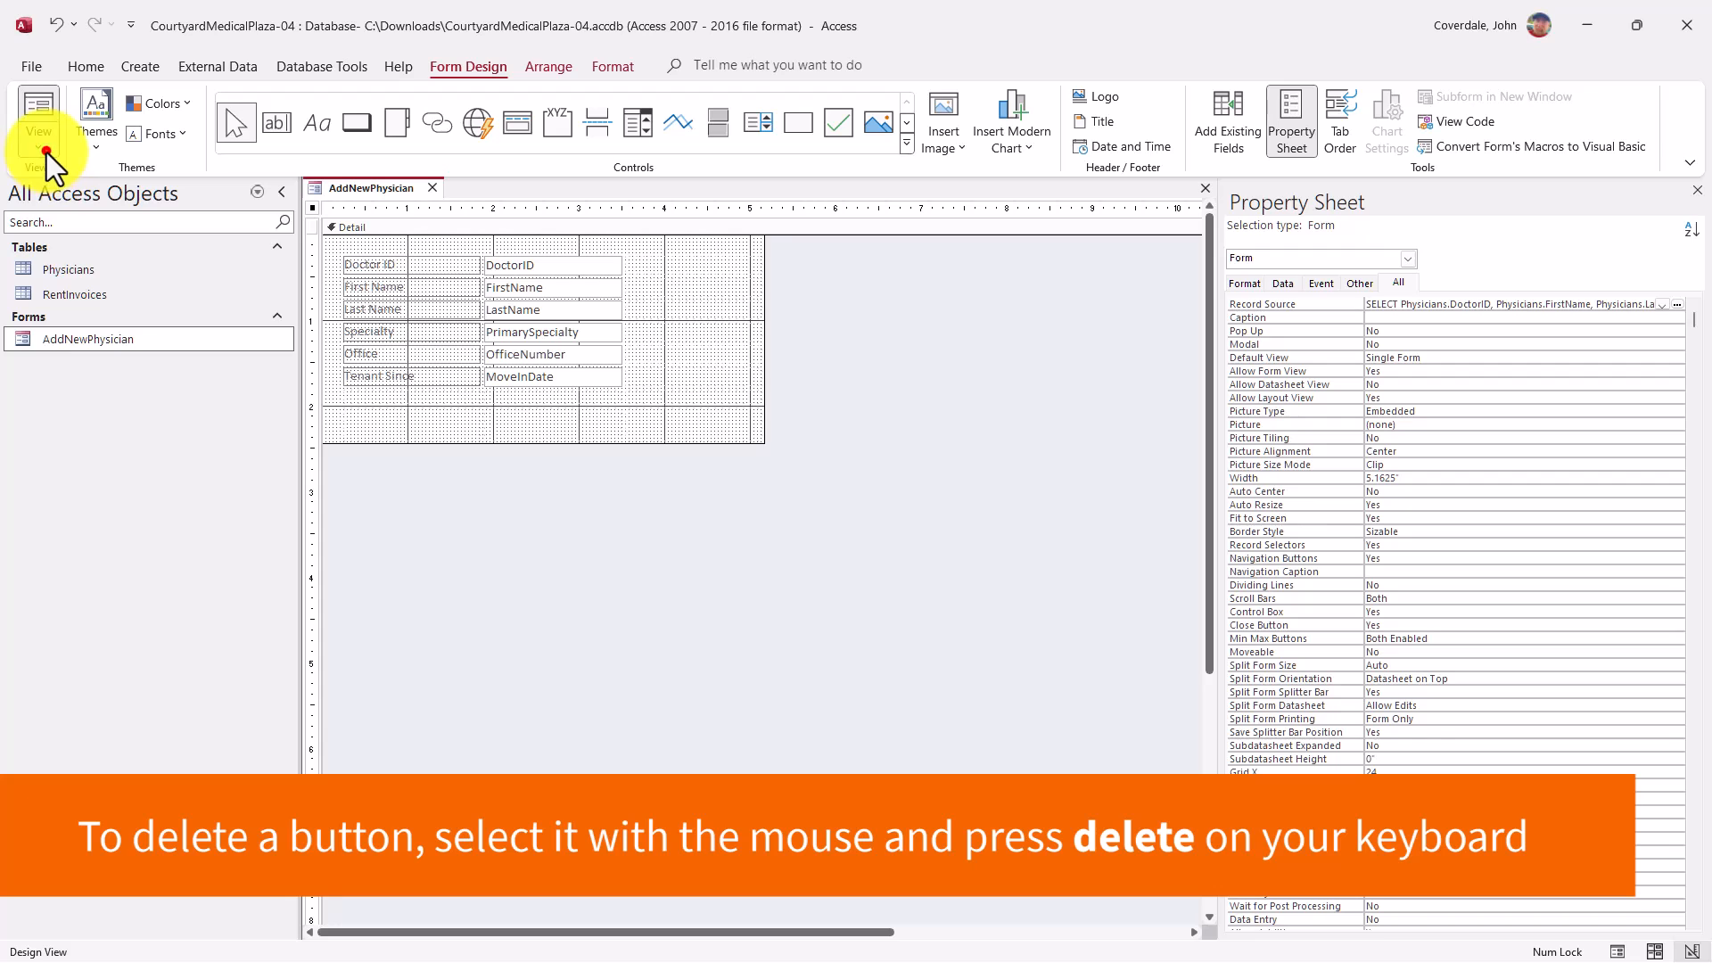
left_click(63, 224)
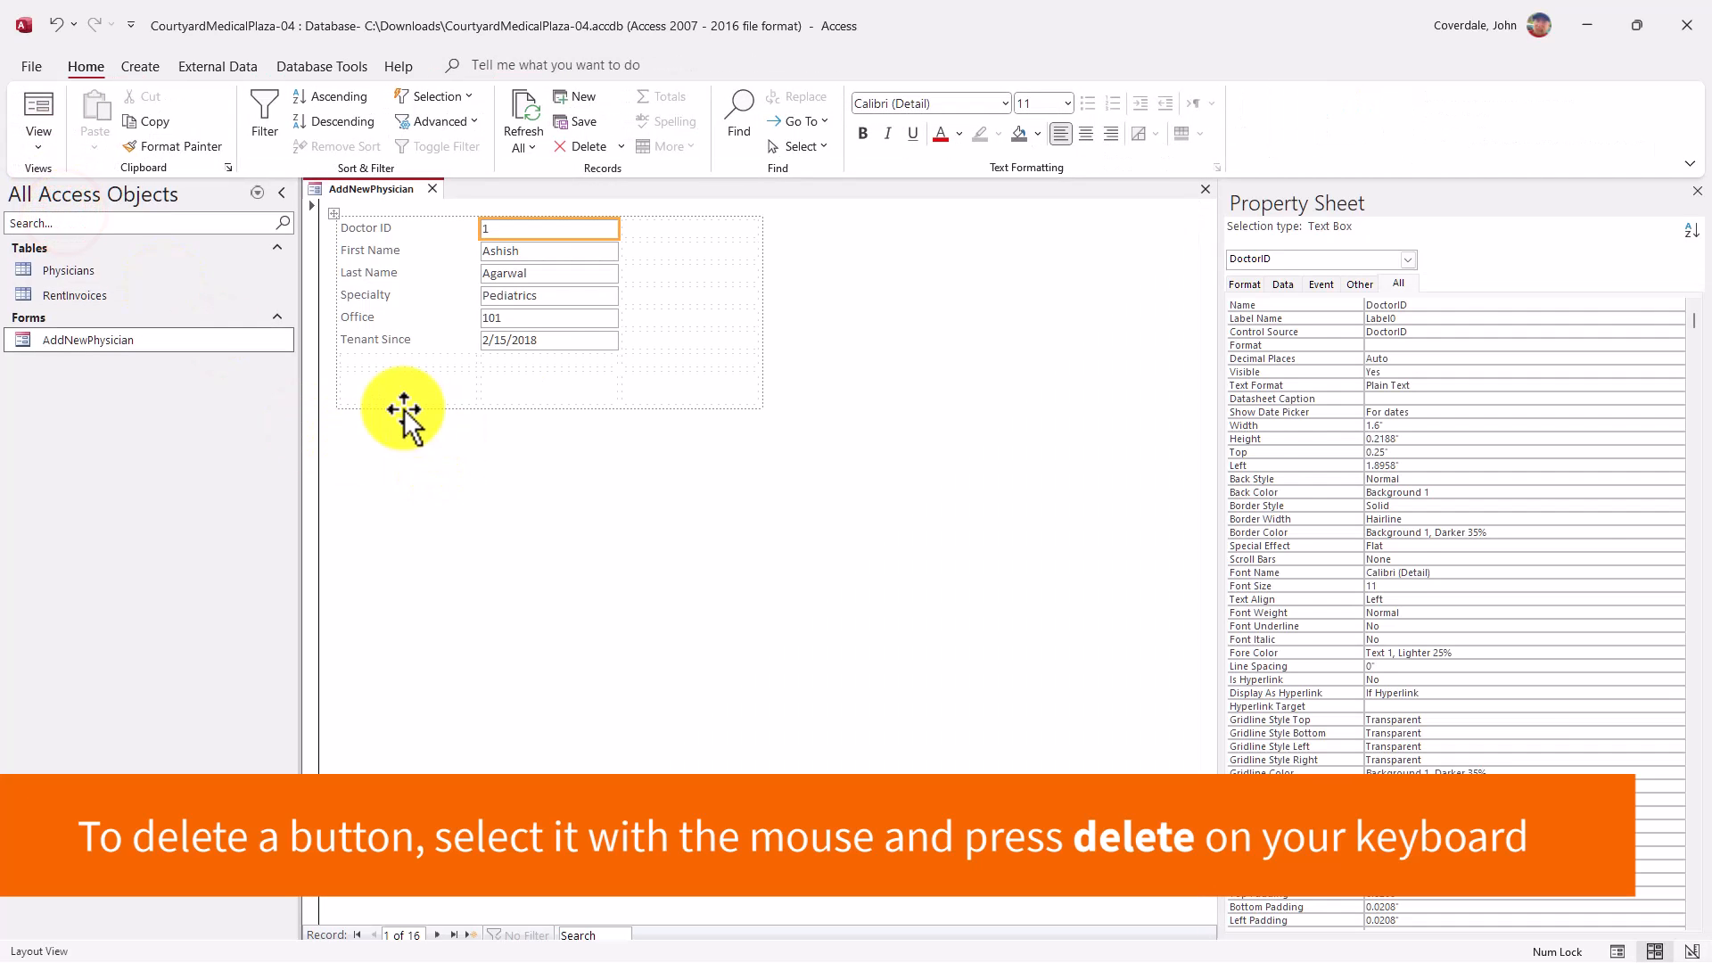
left_click(407, 394)
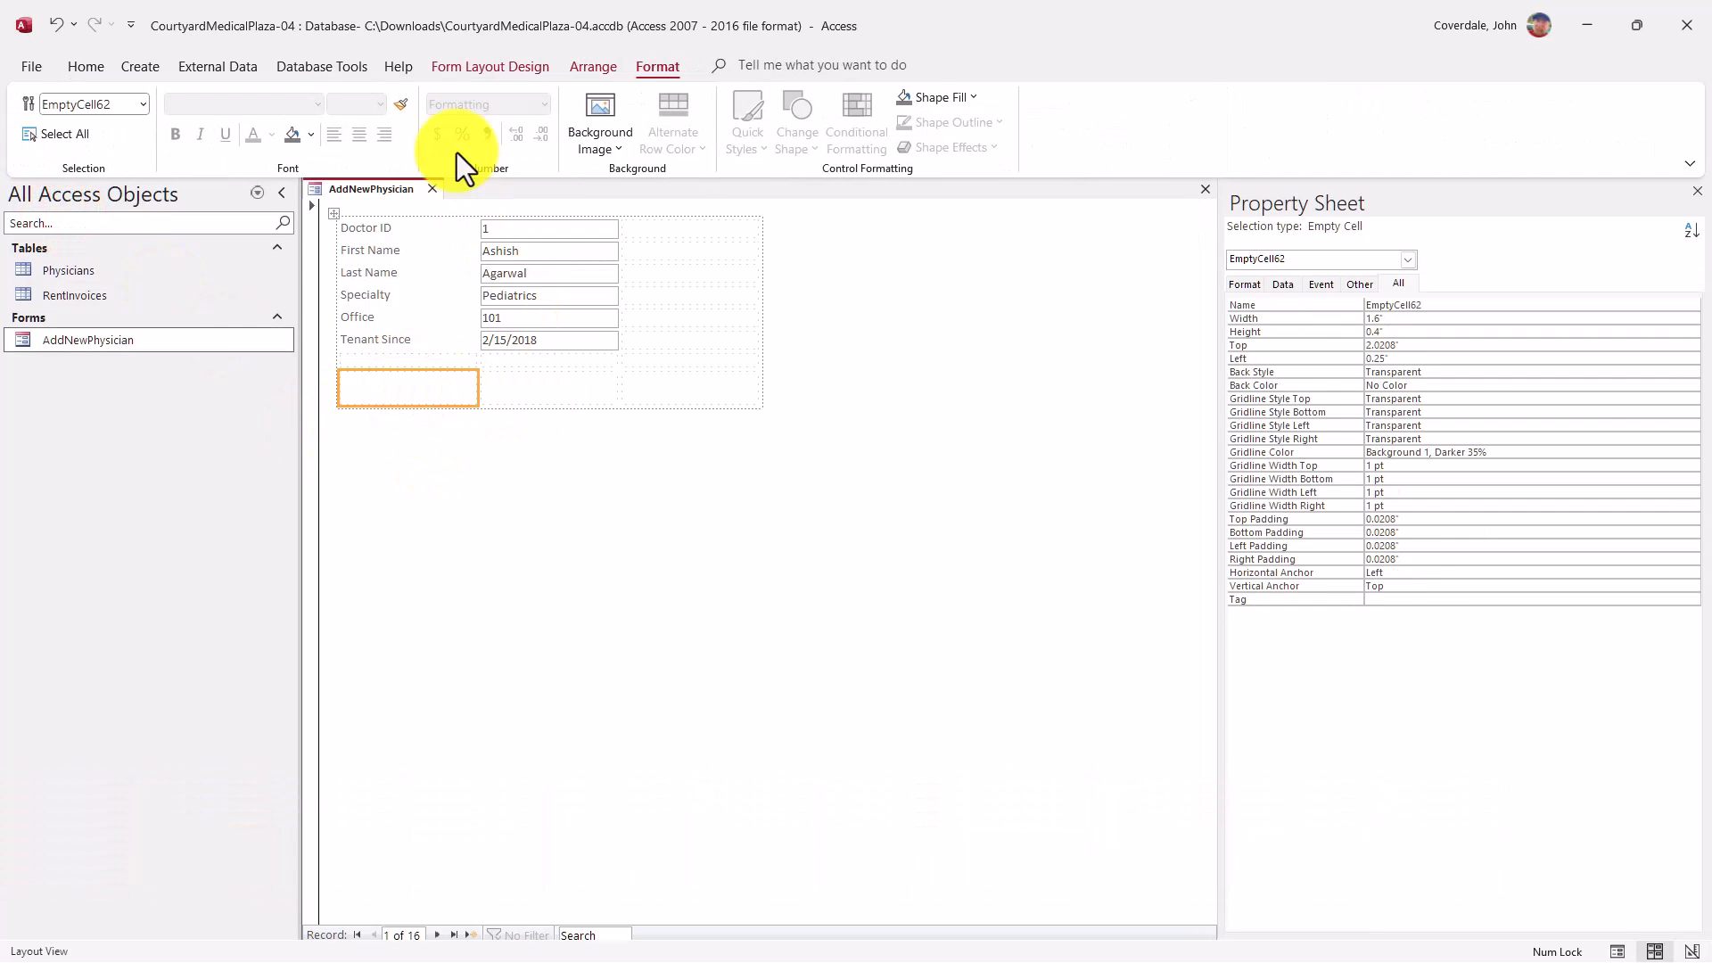
left_click(464, 68)
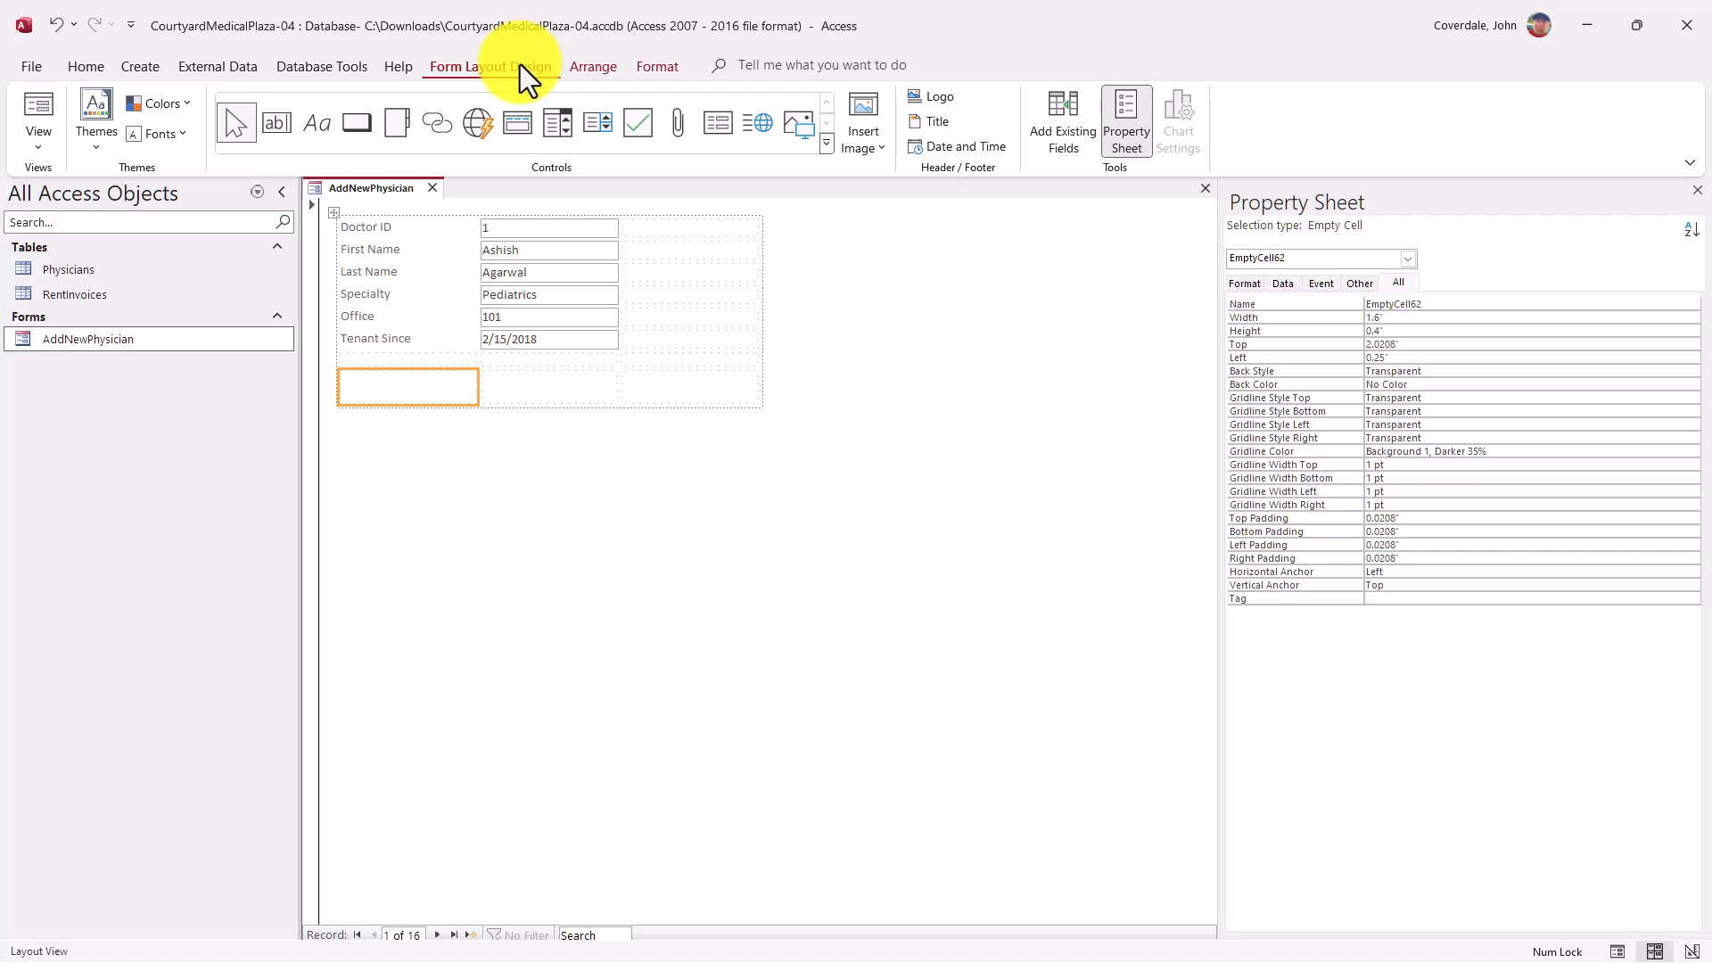
left_click(353, 123)
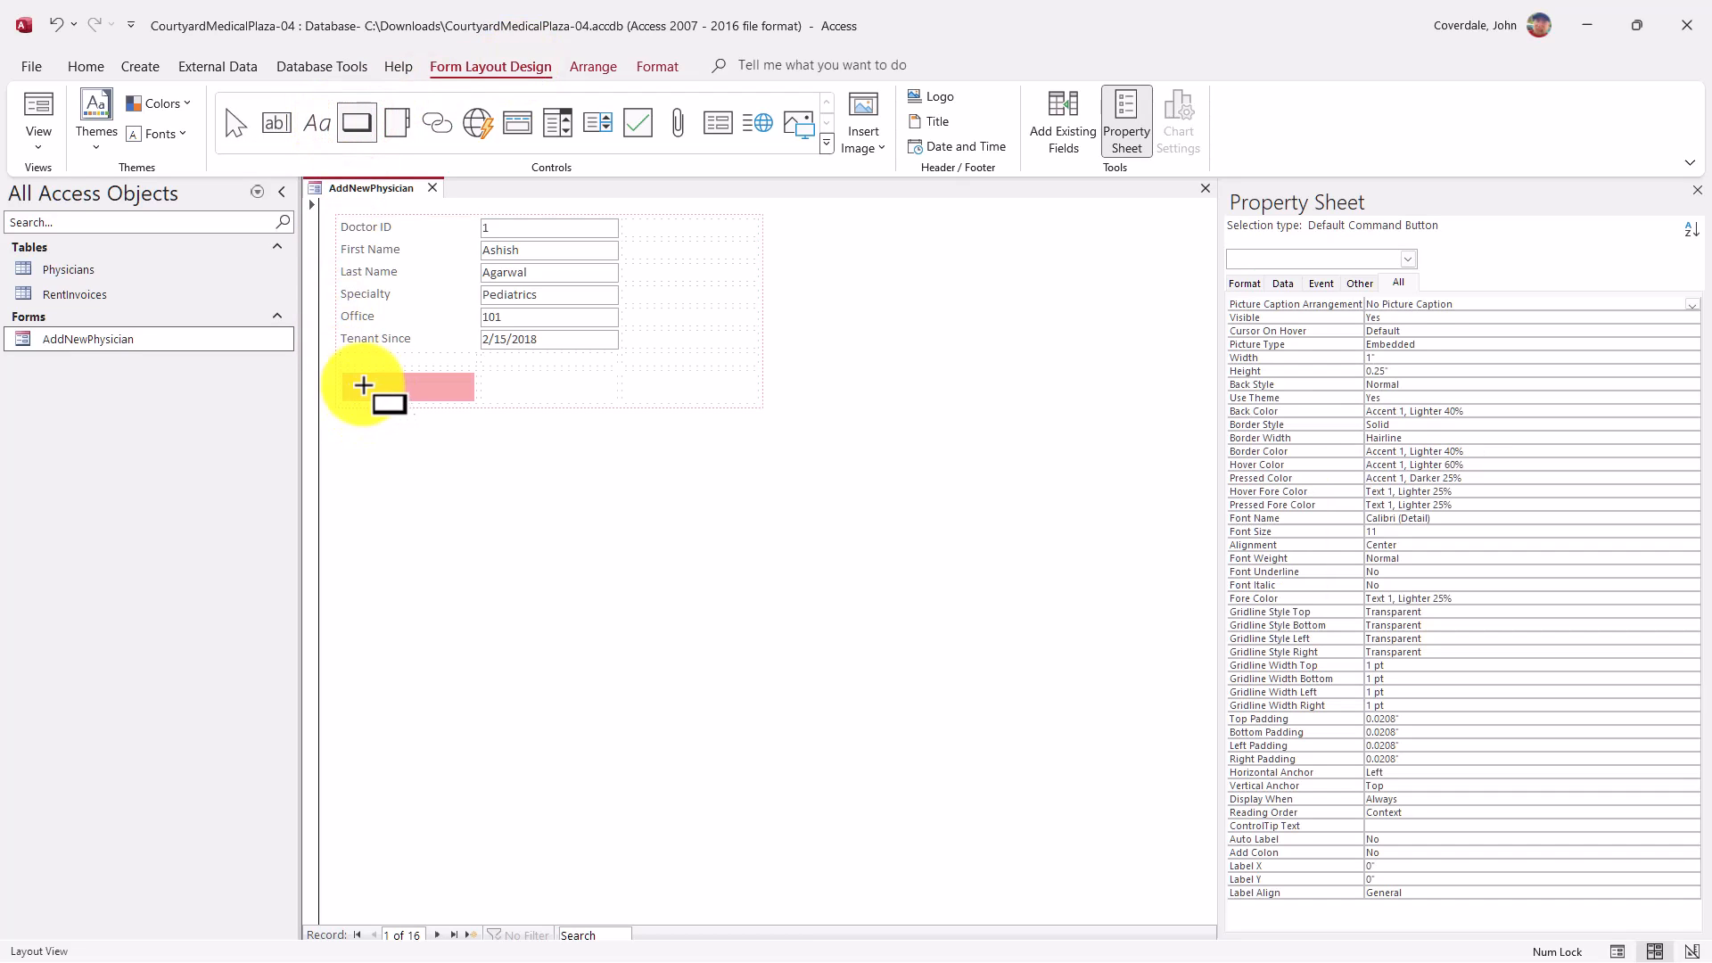
left_click(393, 393)
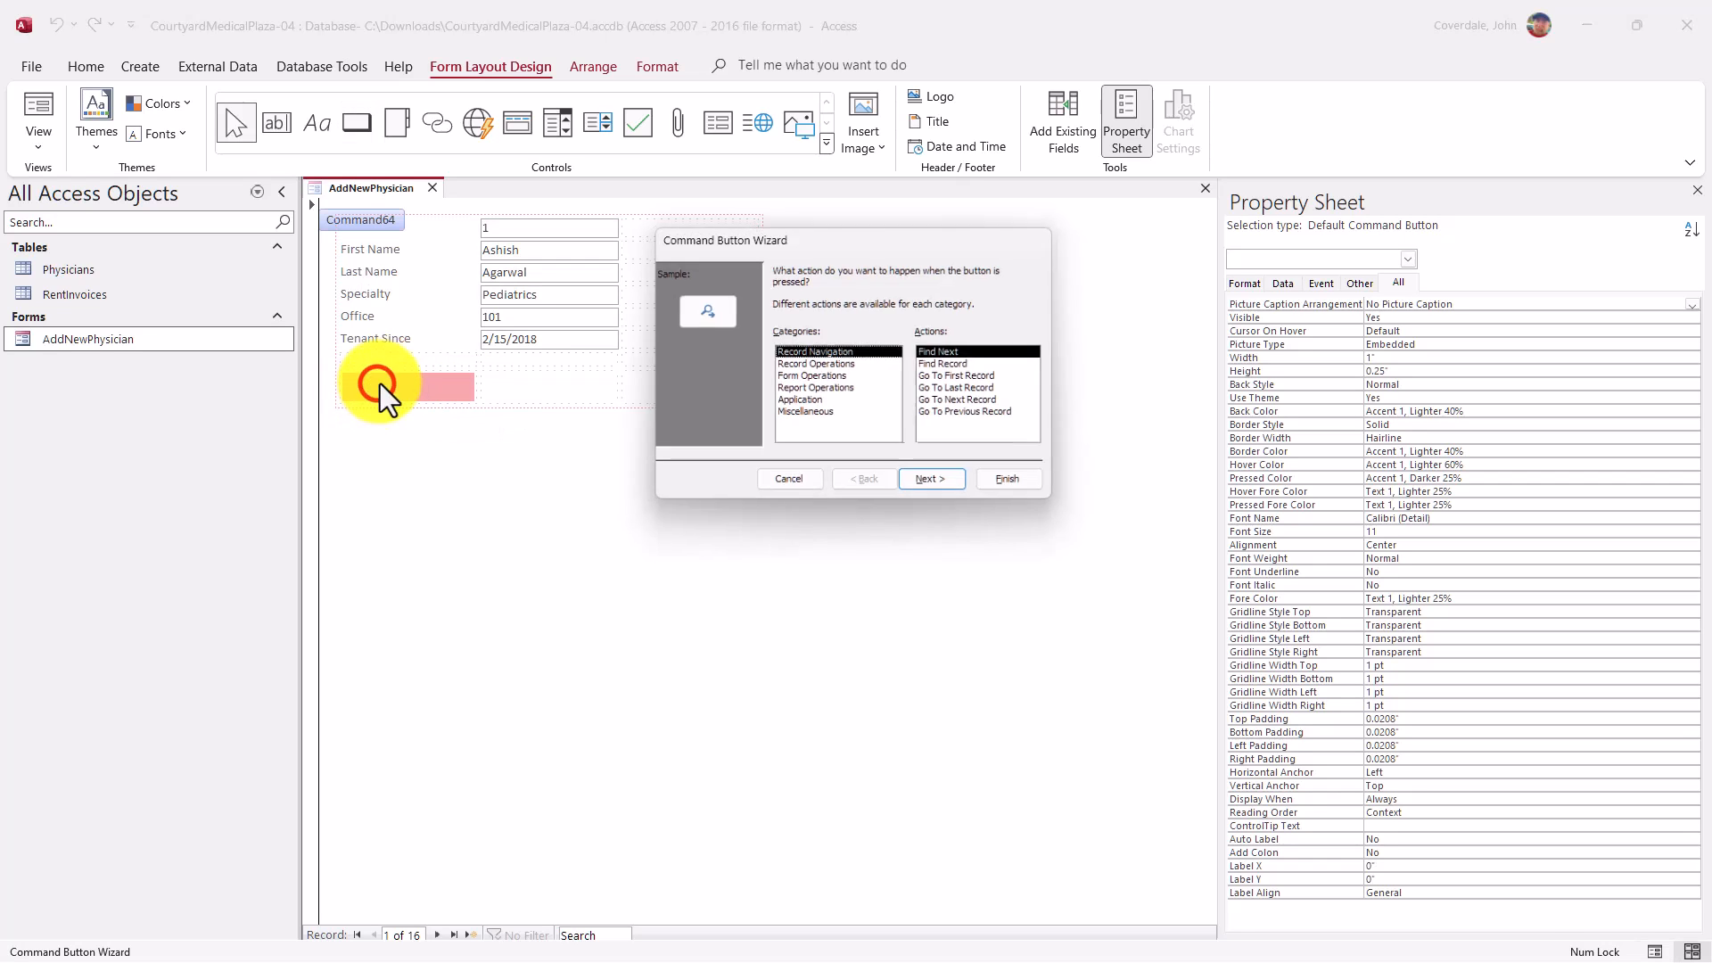
left_click_drag(824, 241, 728, 245)
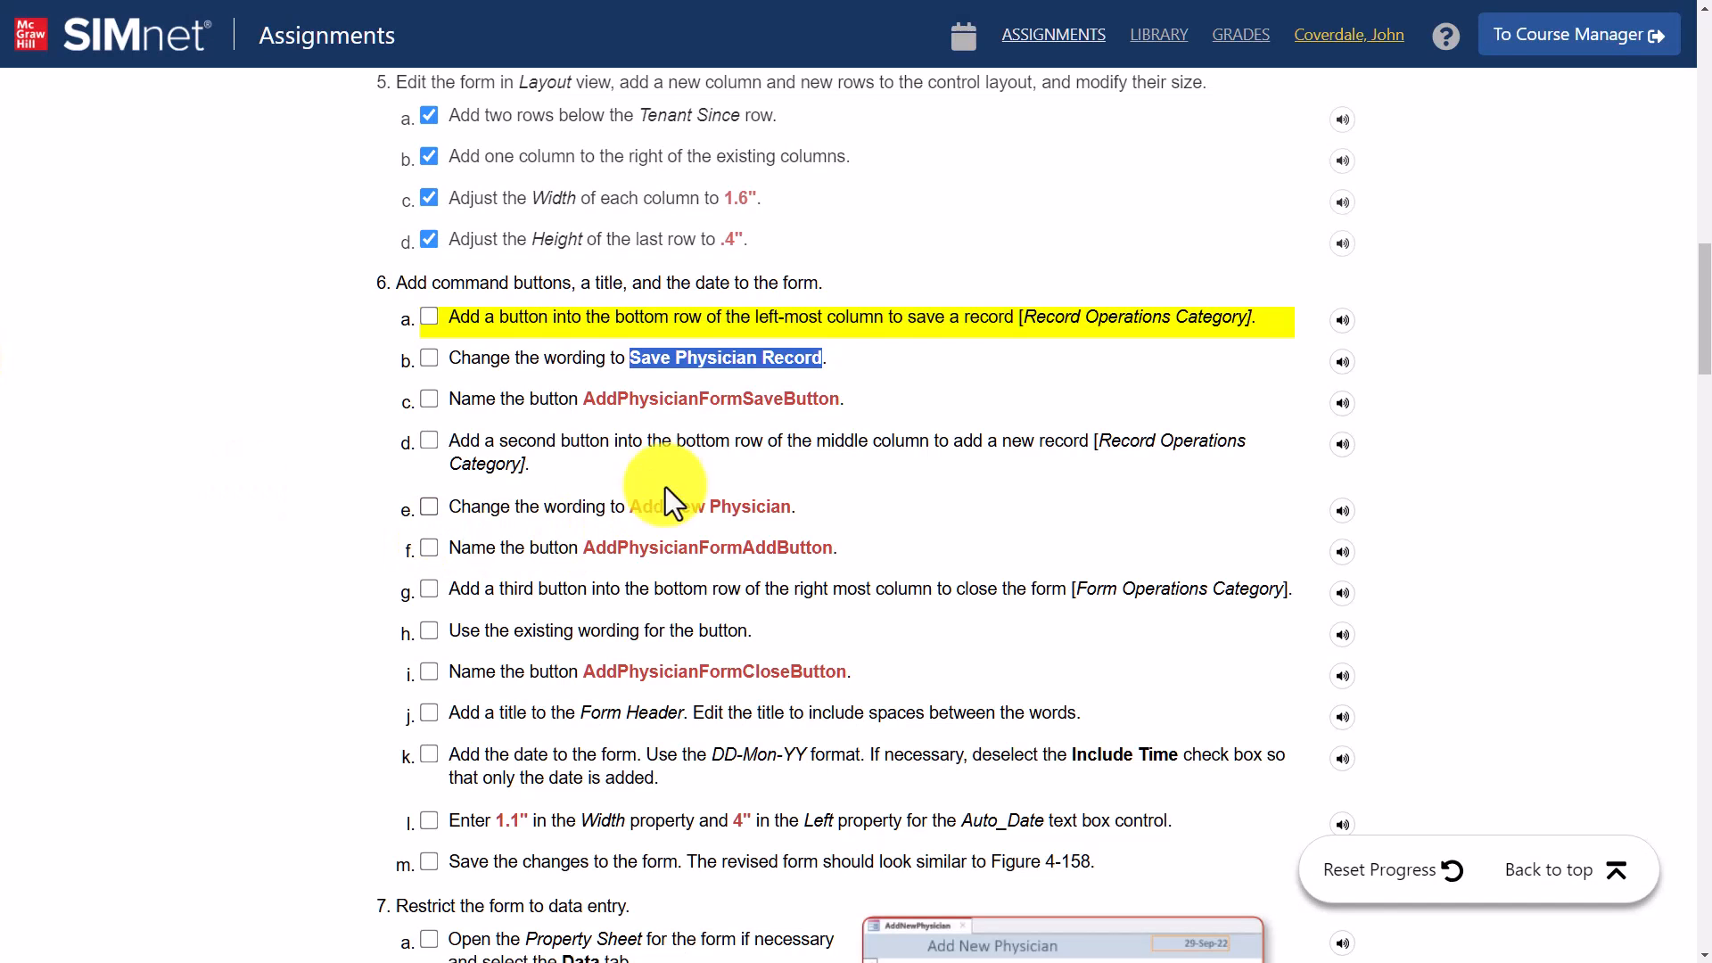
Switch to the SIMnet instructions, mark step 6a as completed, and copy the wording "Save Physician Record" from step 6b
left_click(425, 321)
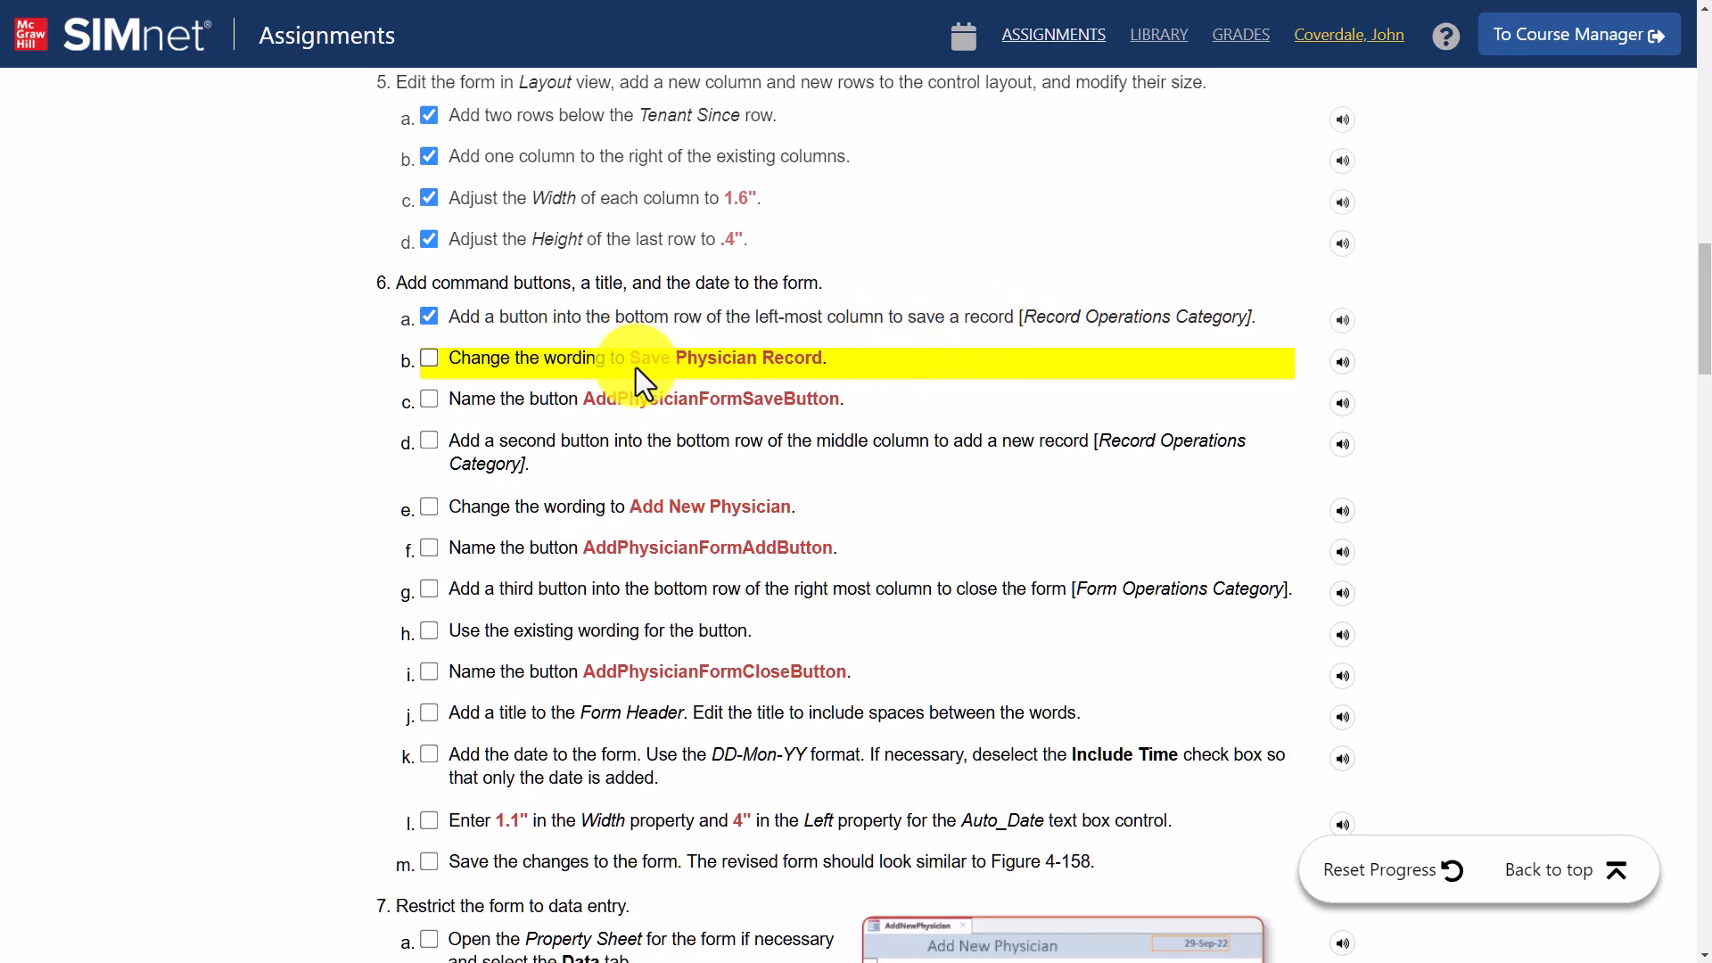
left_click_drag(630, 360, 821, 374)
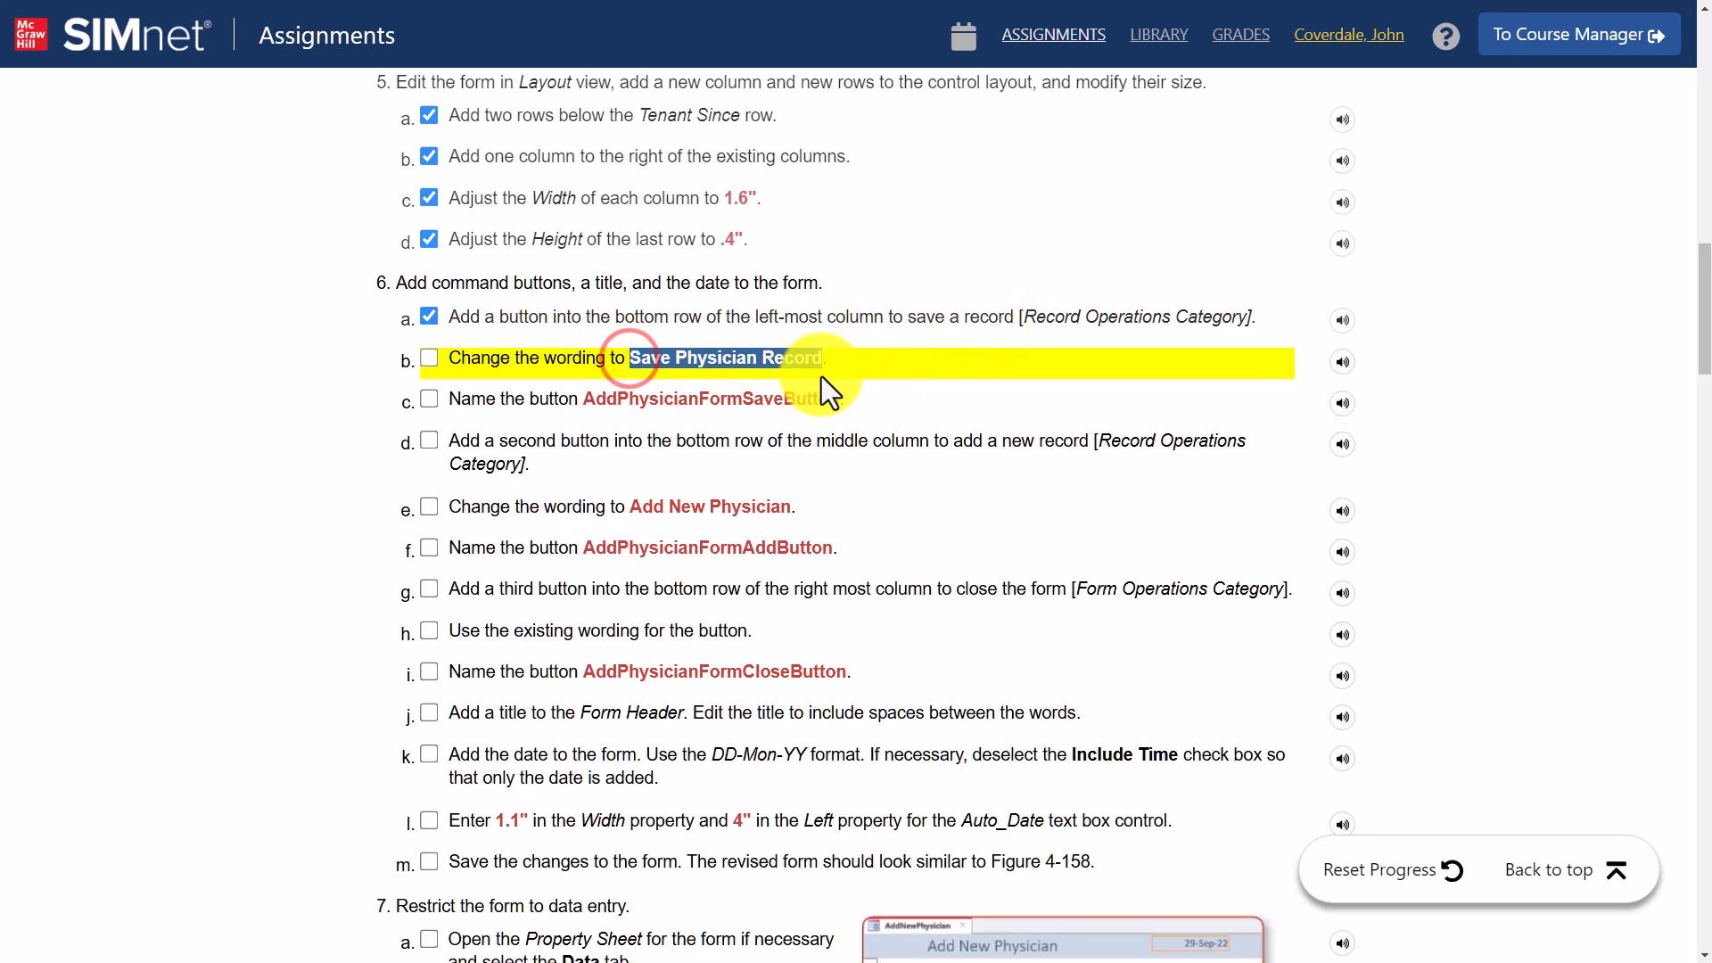
right_click(806, 357)
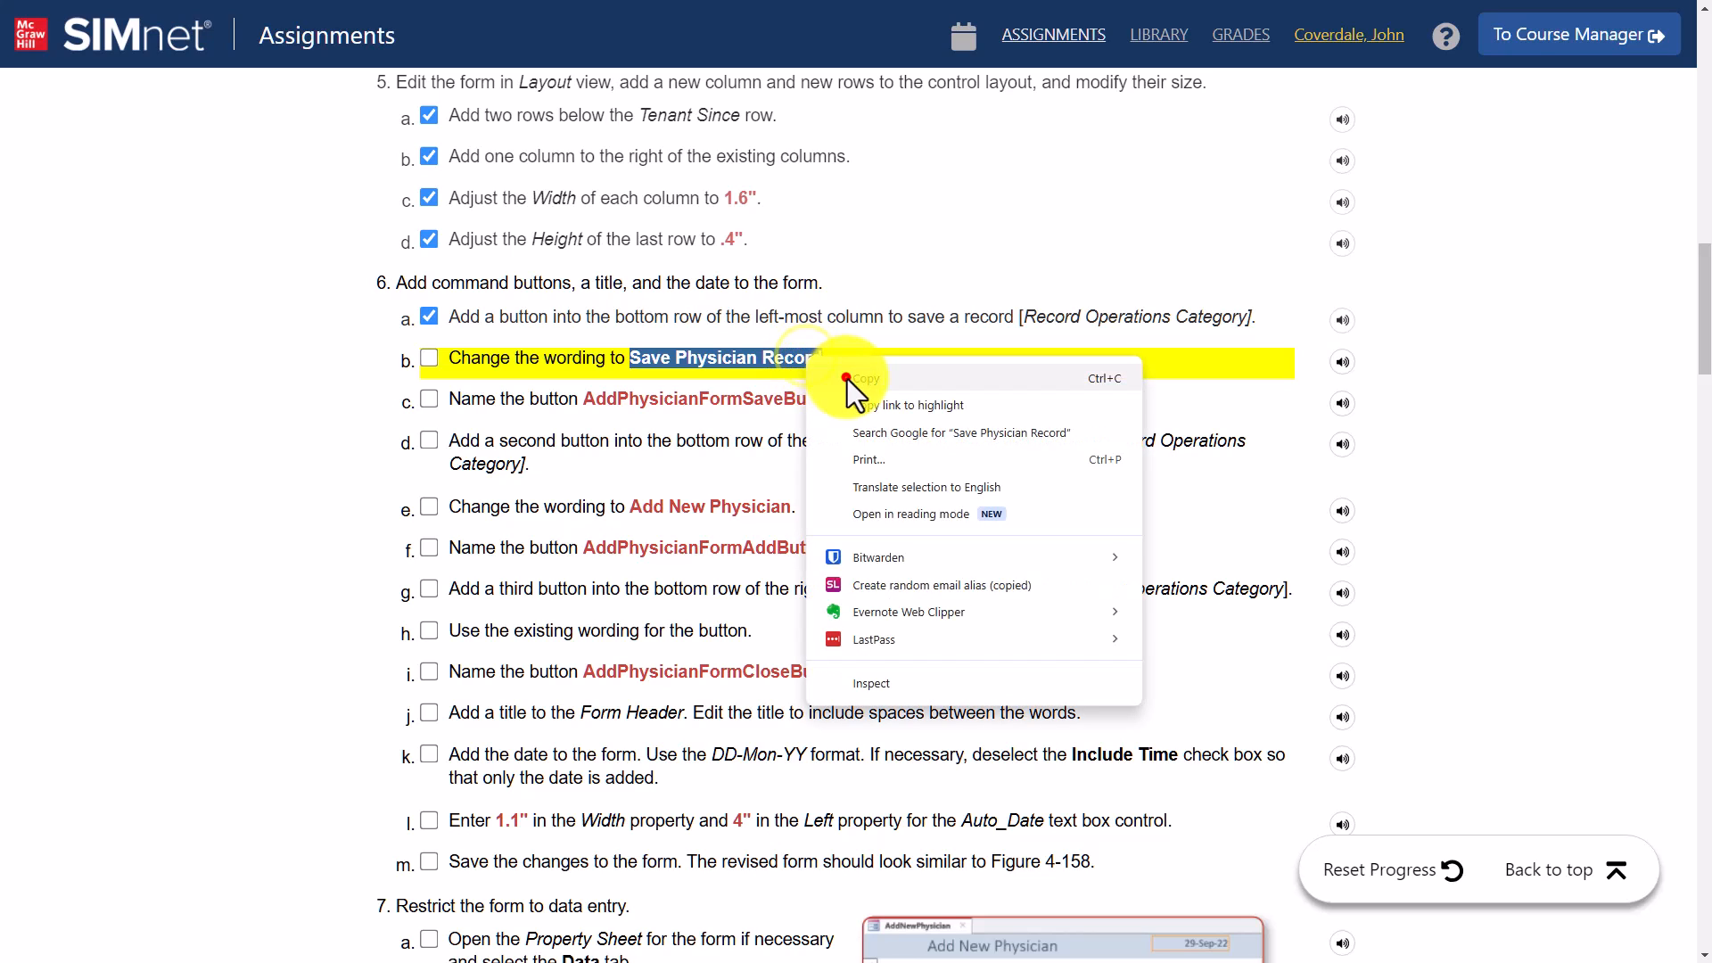
left_click(847, 378)
Switch to Access and assign the Save Record action from the Record Operations category to the command button
key("alt+Tab")
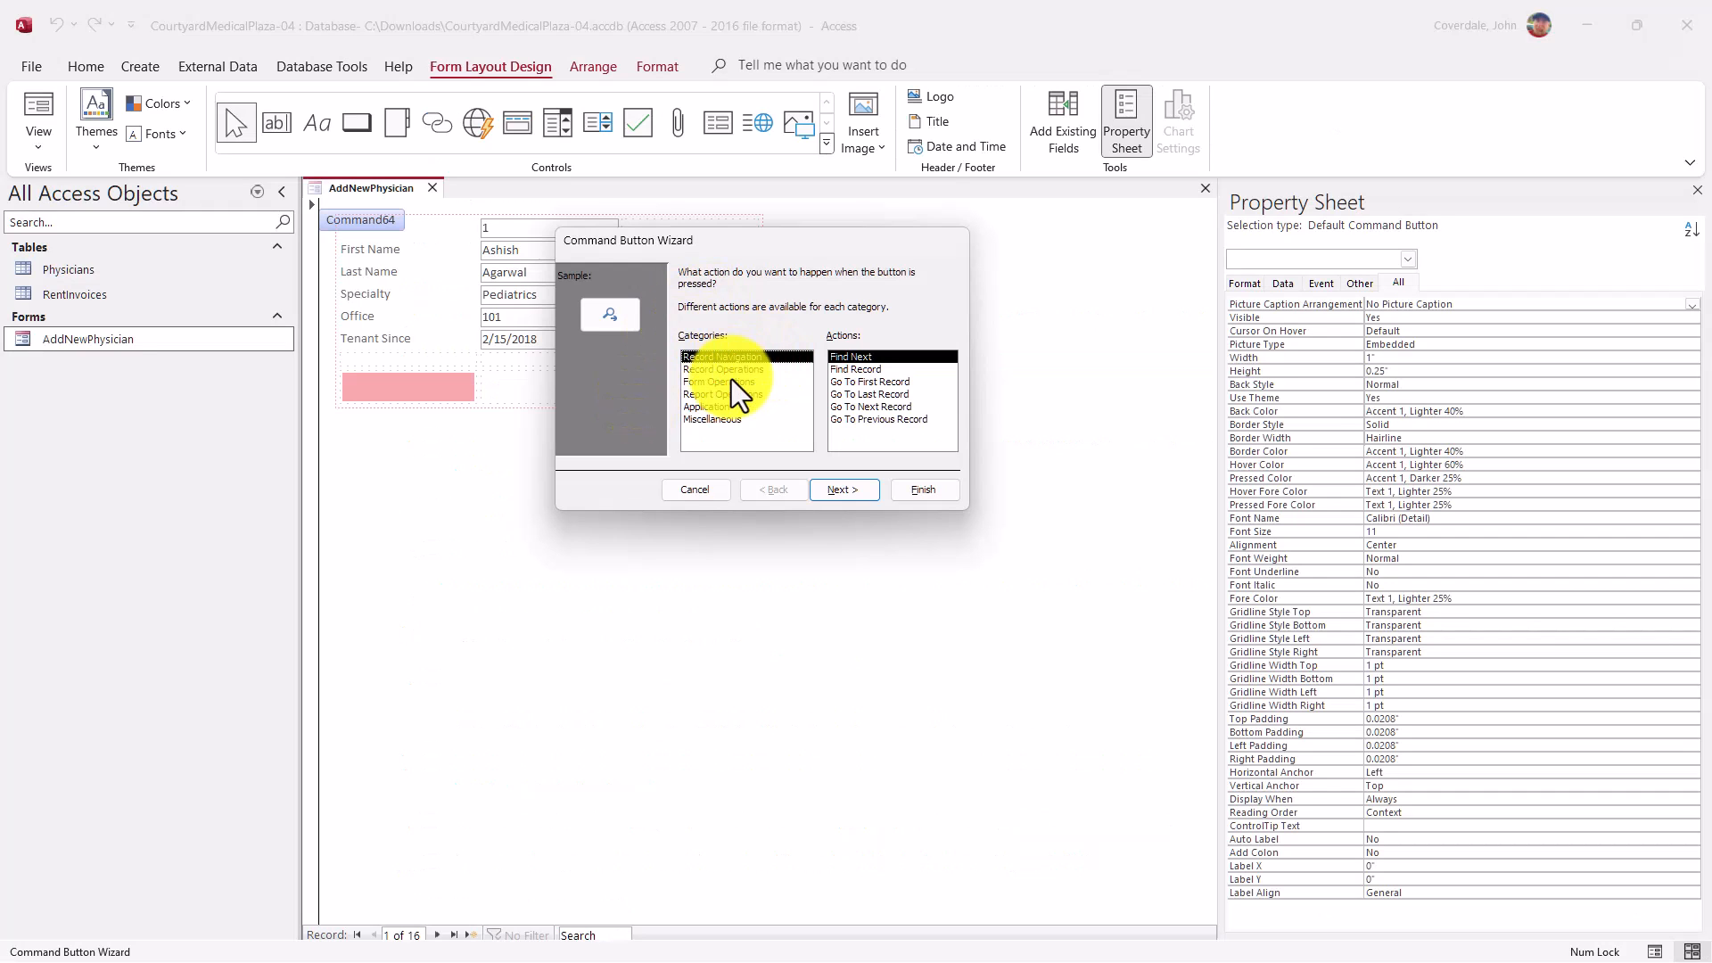
left_click(735, 368)
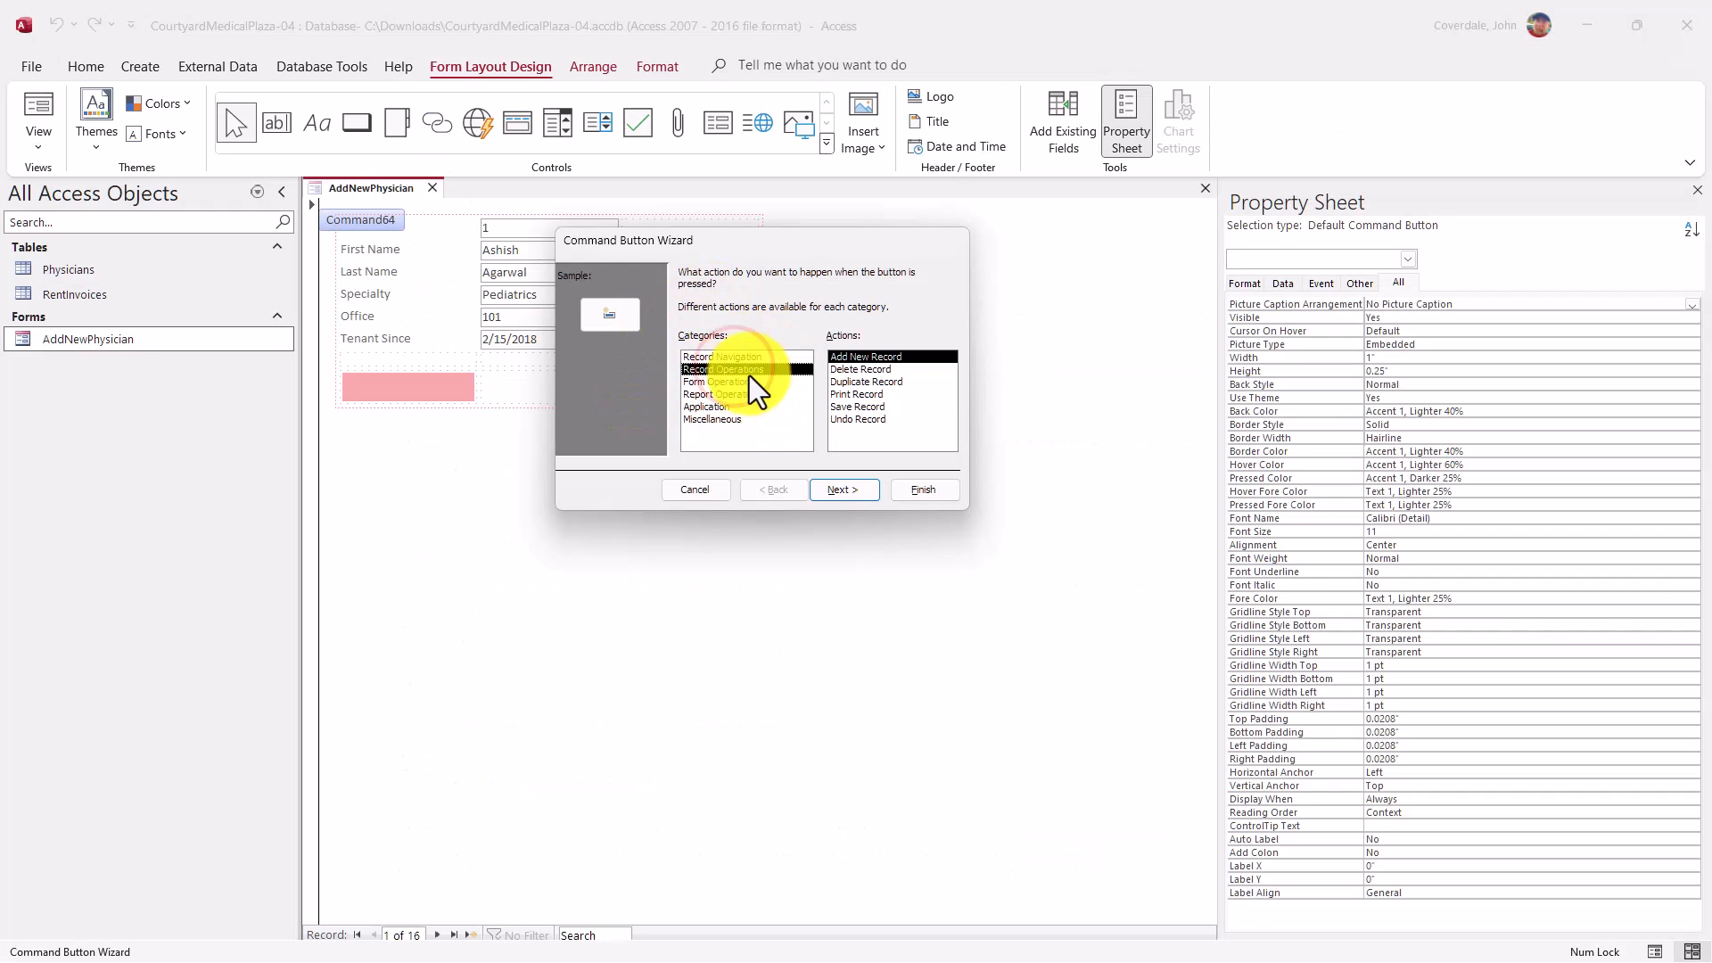
left_click(851, 407)
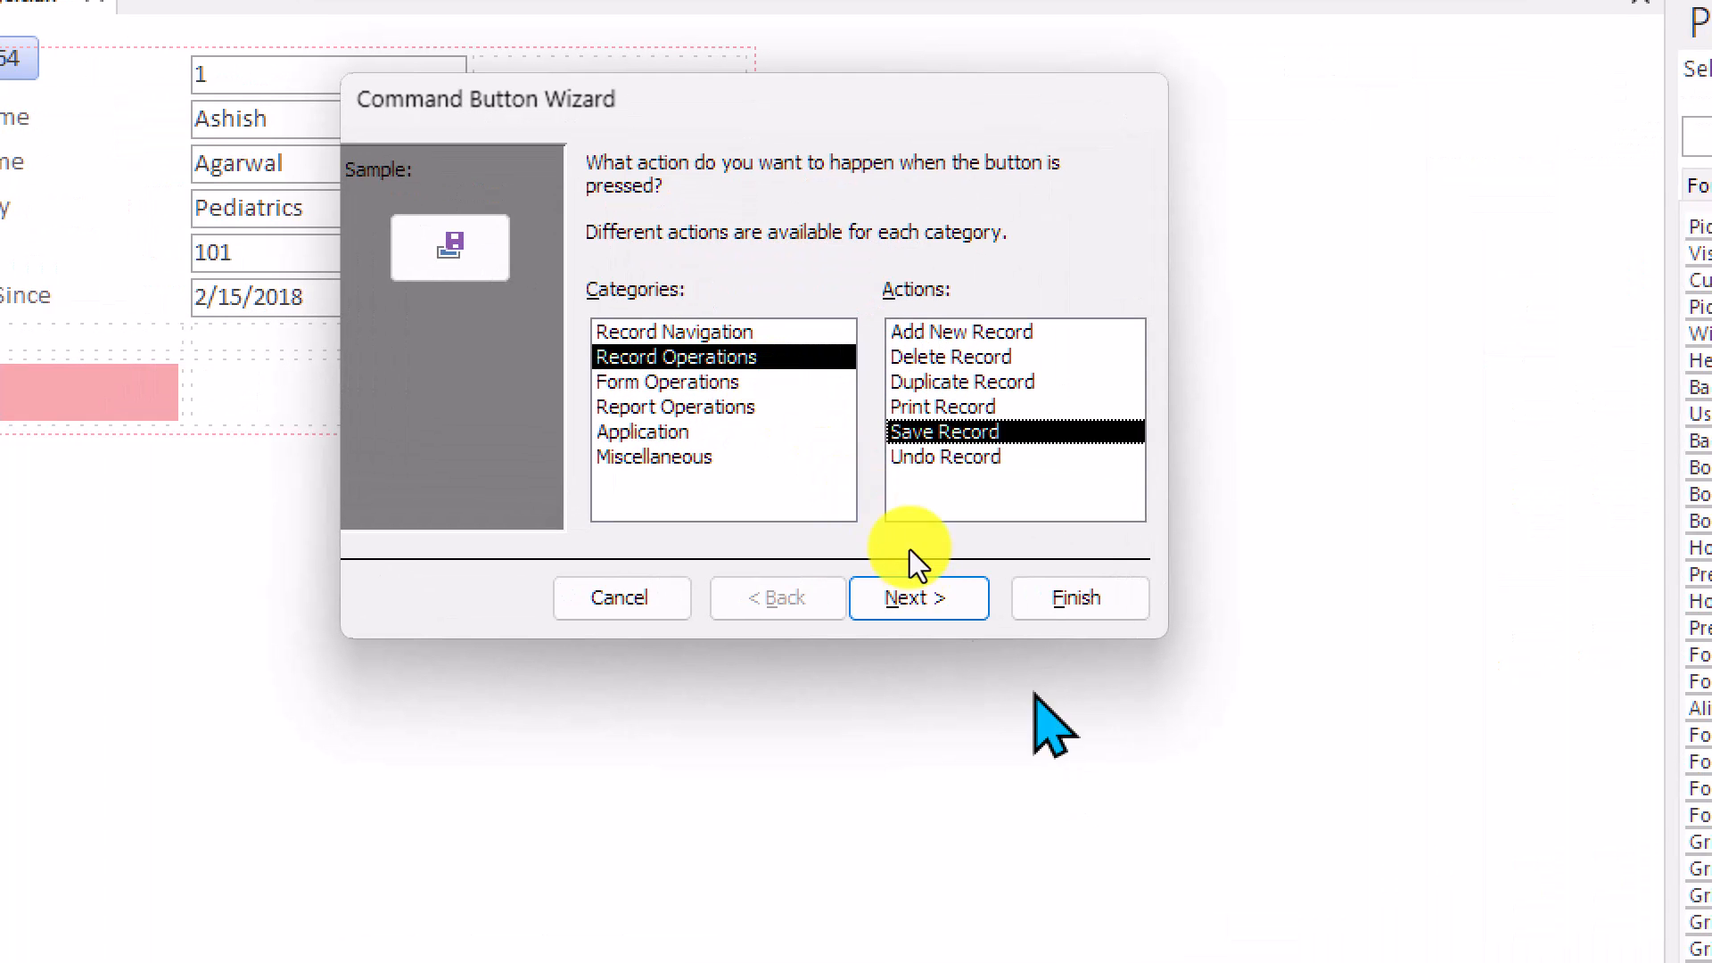
left_click(918, 595)
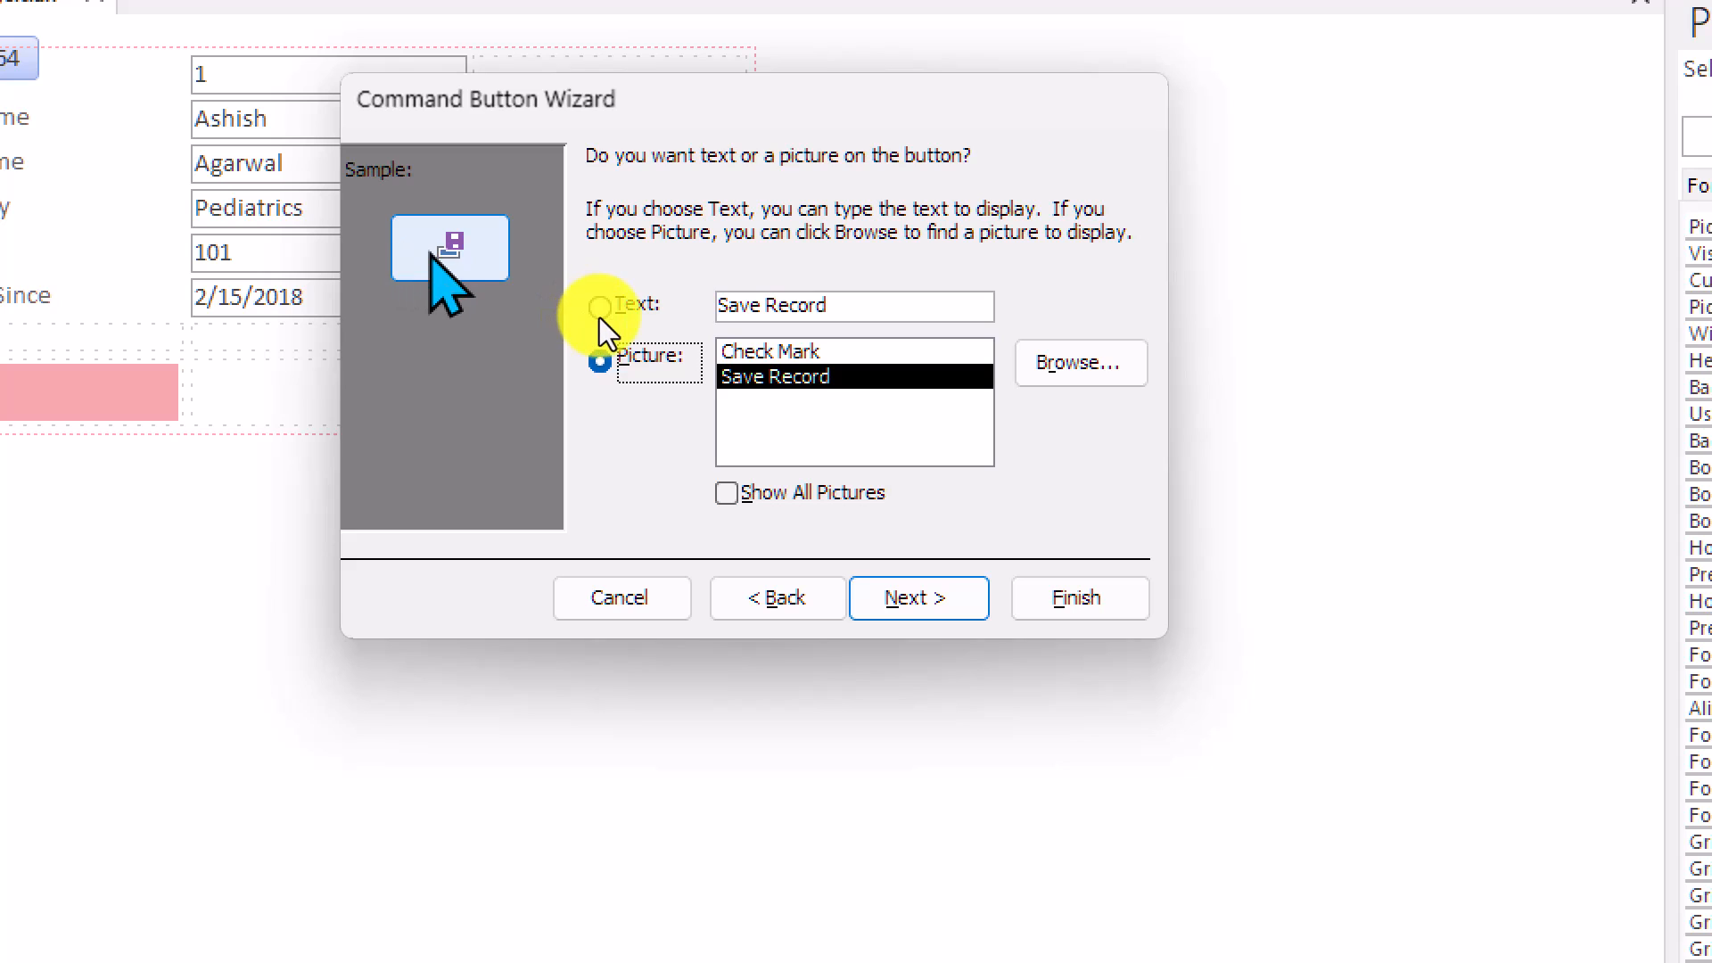
Make the button show text instead of a picture, set the text to "Save Physician Record", and continue to the naming page
left_click(788, 361)
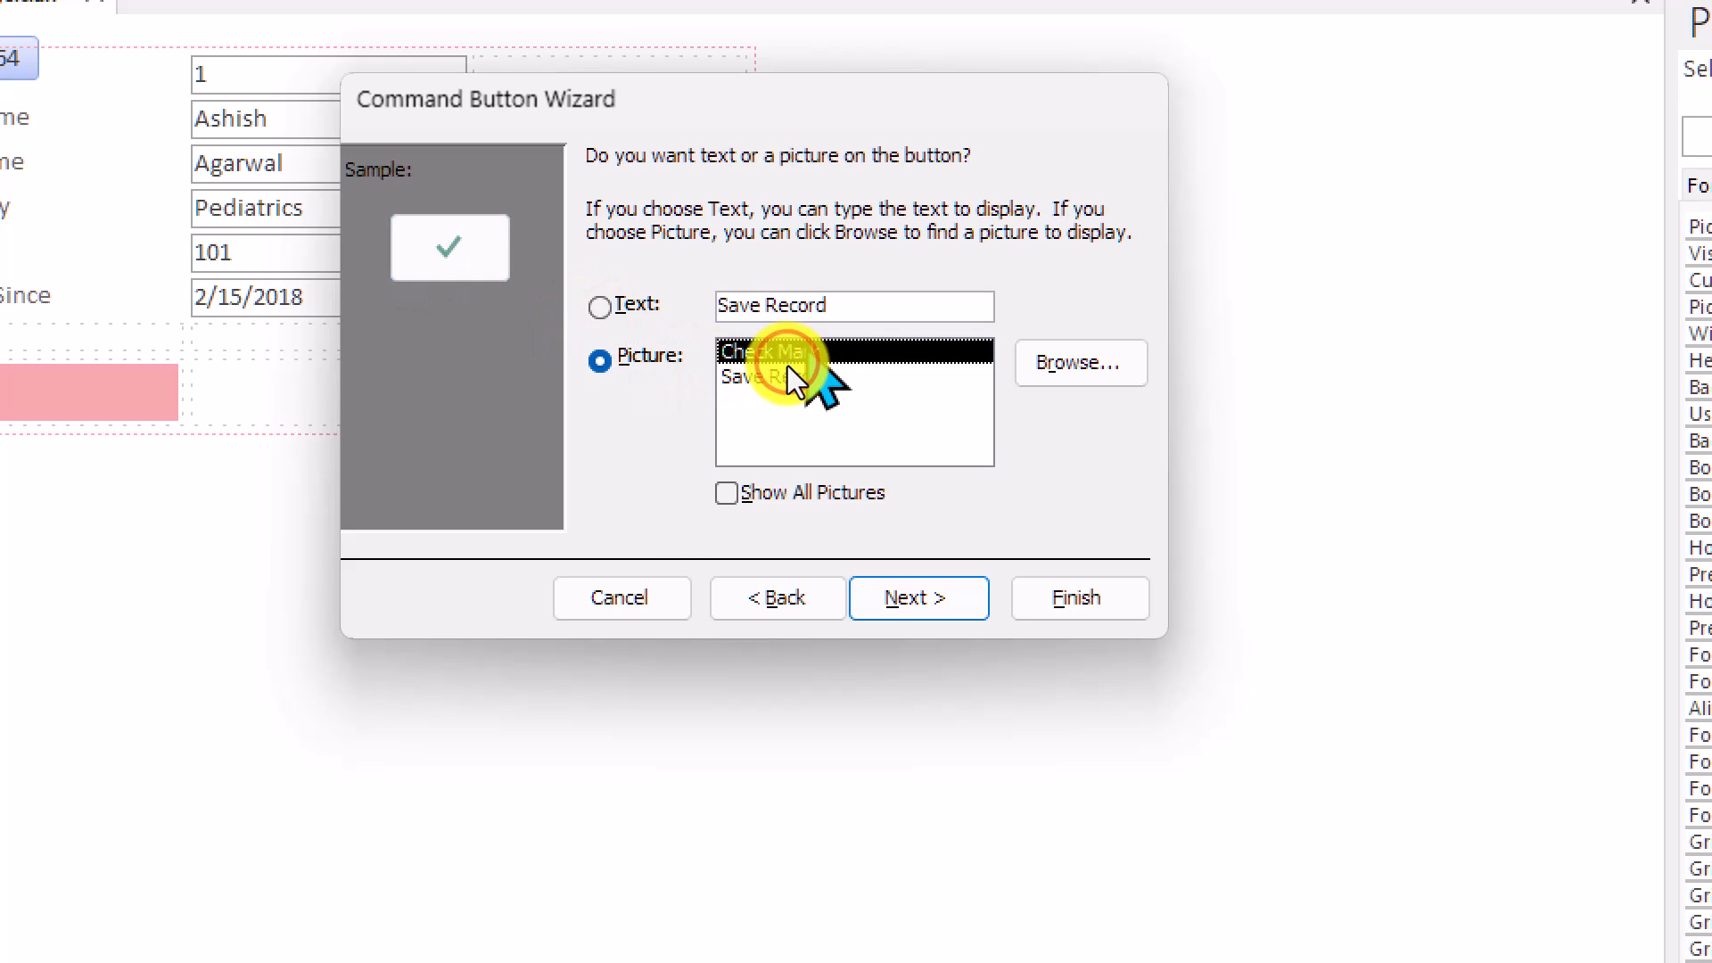
left_click(786, 379)
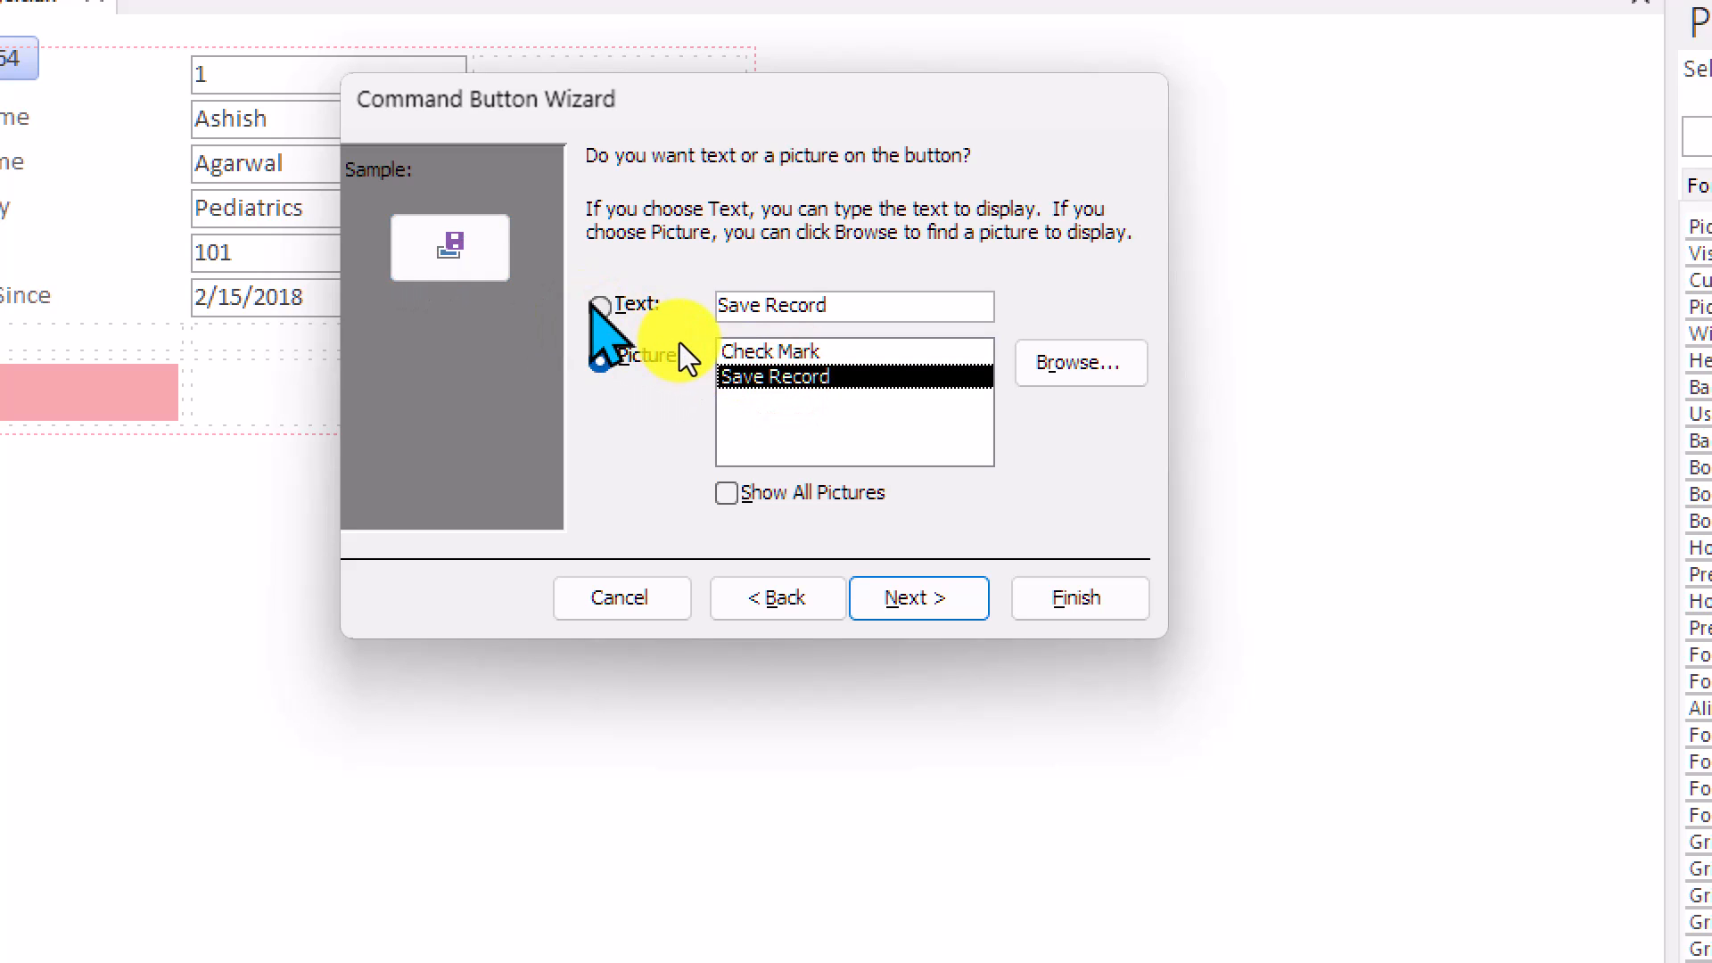
left_click(599, 307)
left_click_drag(827, 305, 719, 305)
key("BackSpace")
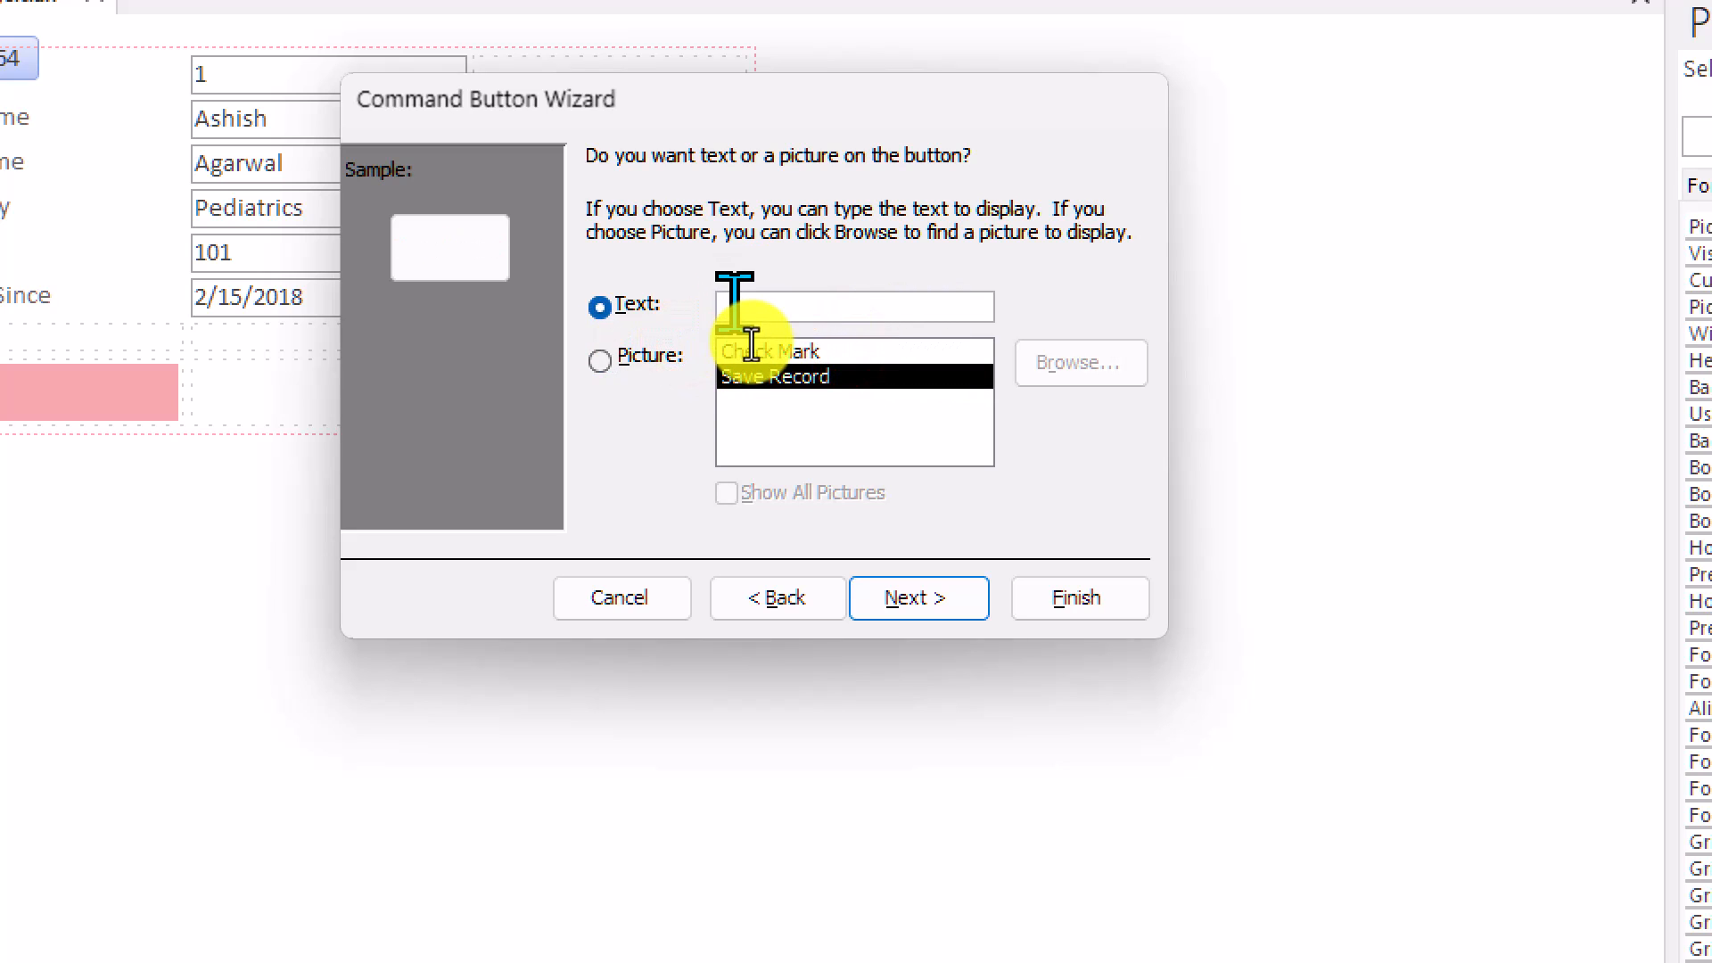
type("Save Physician Record")
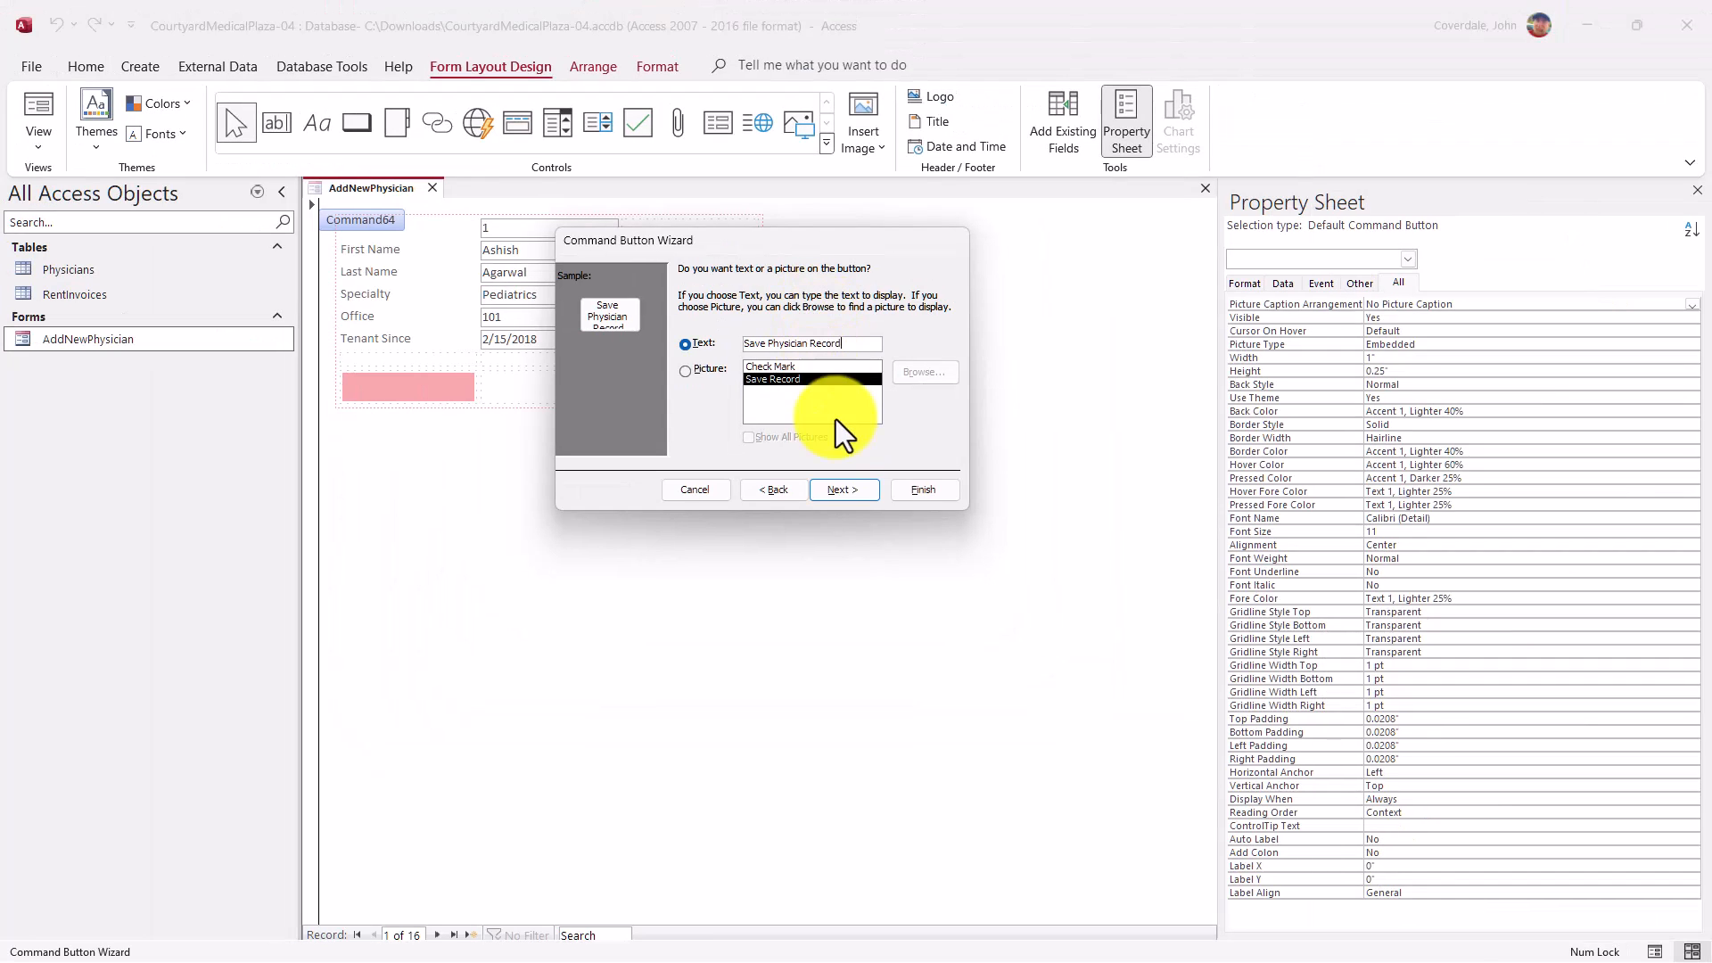
left_click(842, 487)
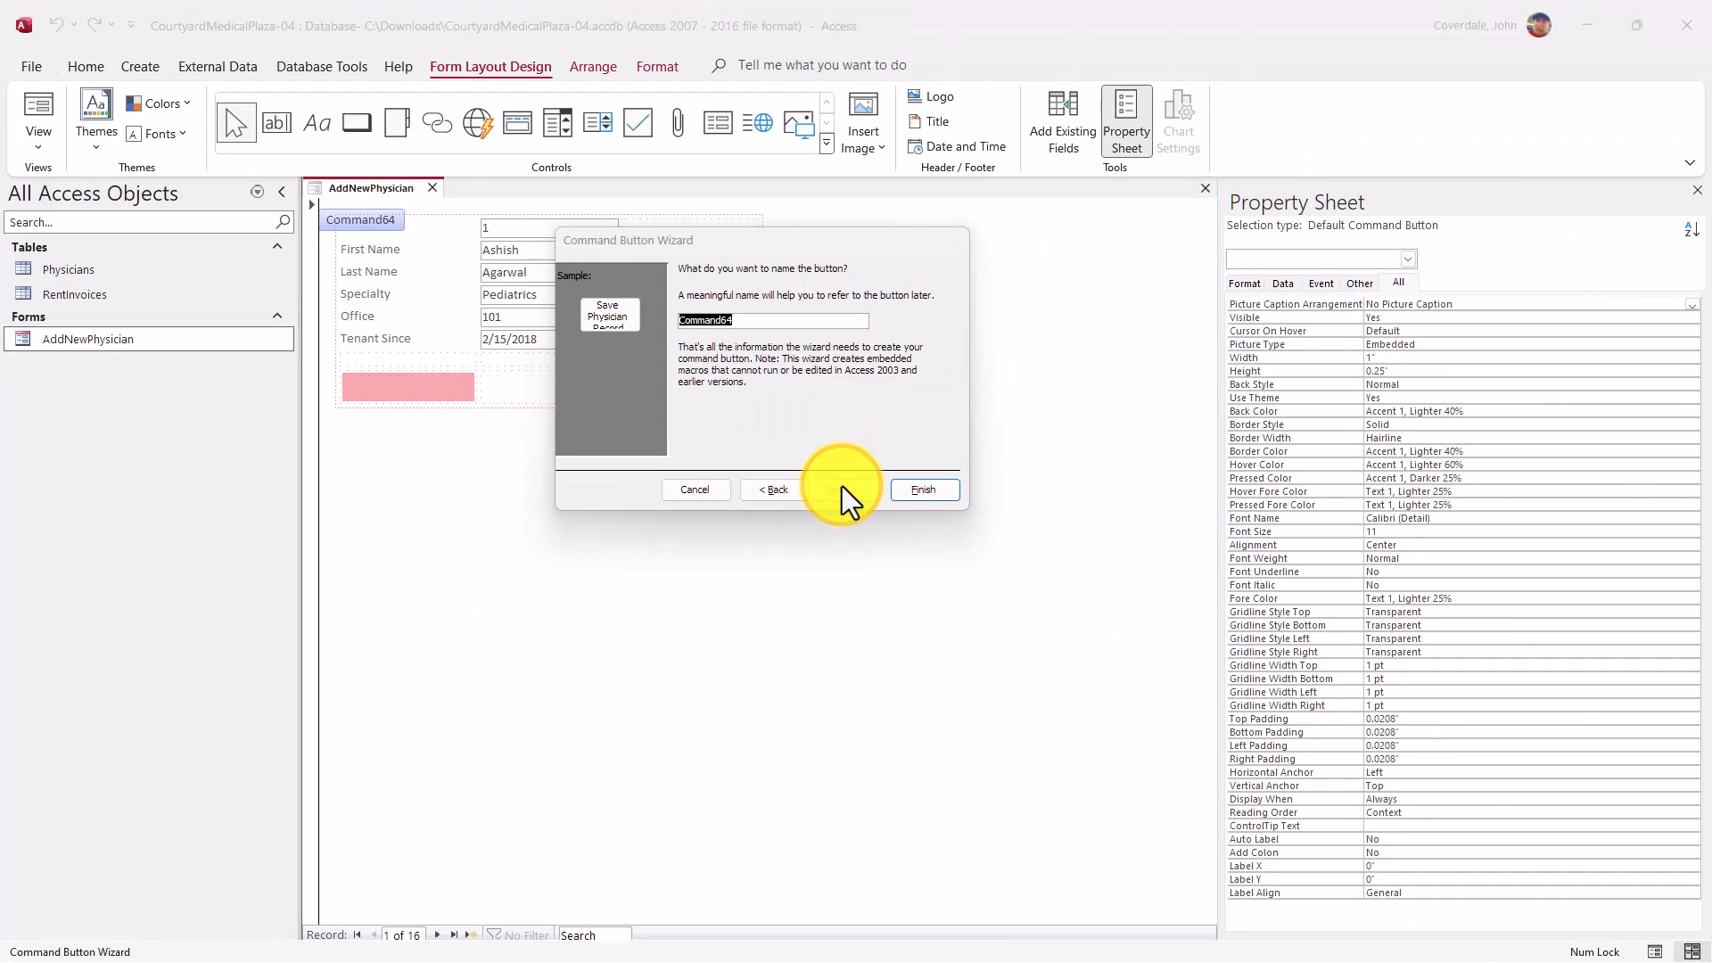
Switch to the SIMnet instructions, copy the button name AddPhysicianFormSaveButton from step 6c, and mark step 6b as completed
key("alt+Tab")
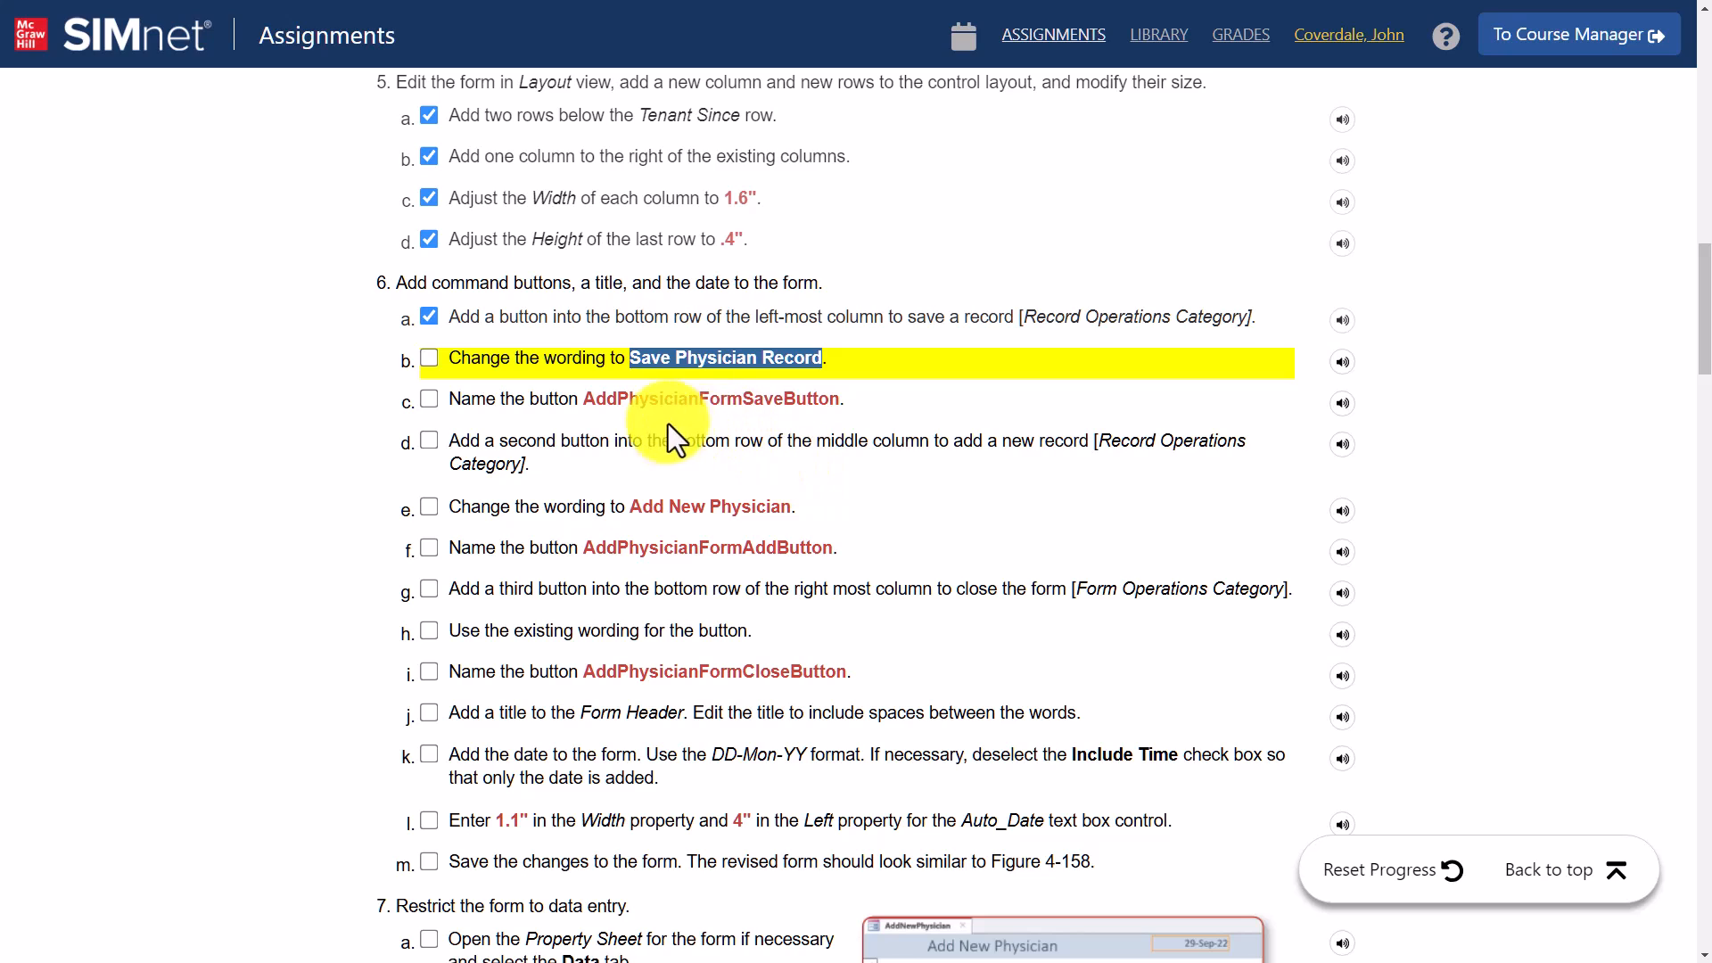
left_click_drag(584, 399, 797, 403)
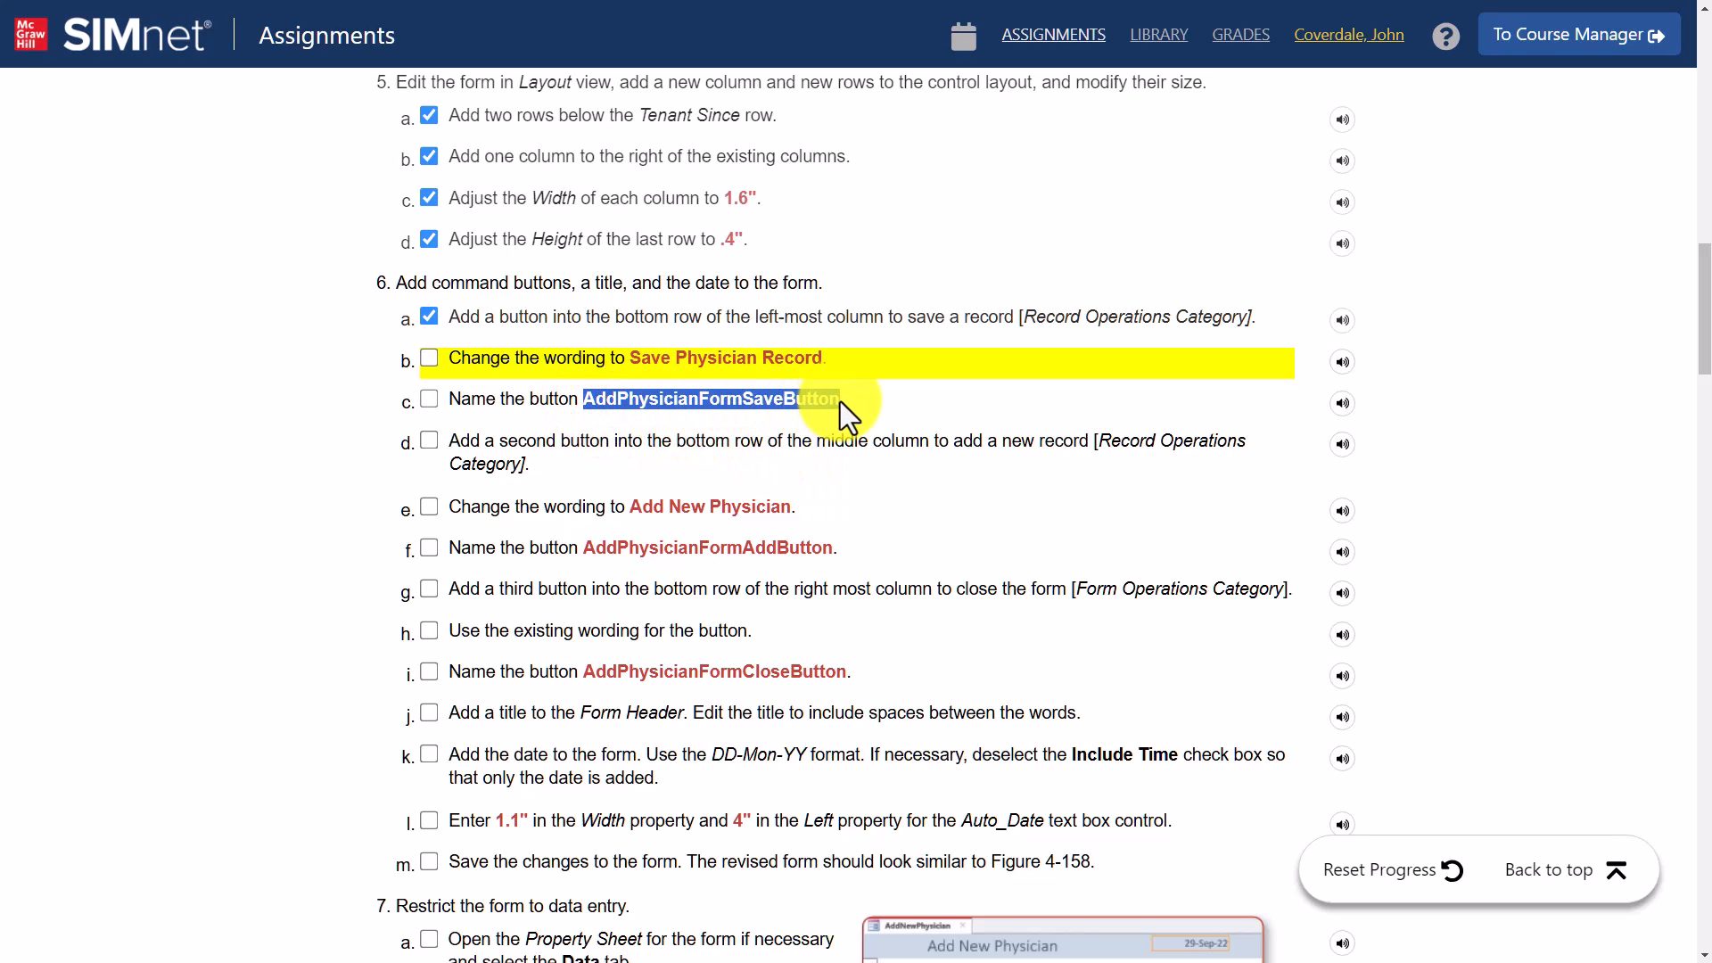
right_click(805, 394)
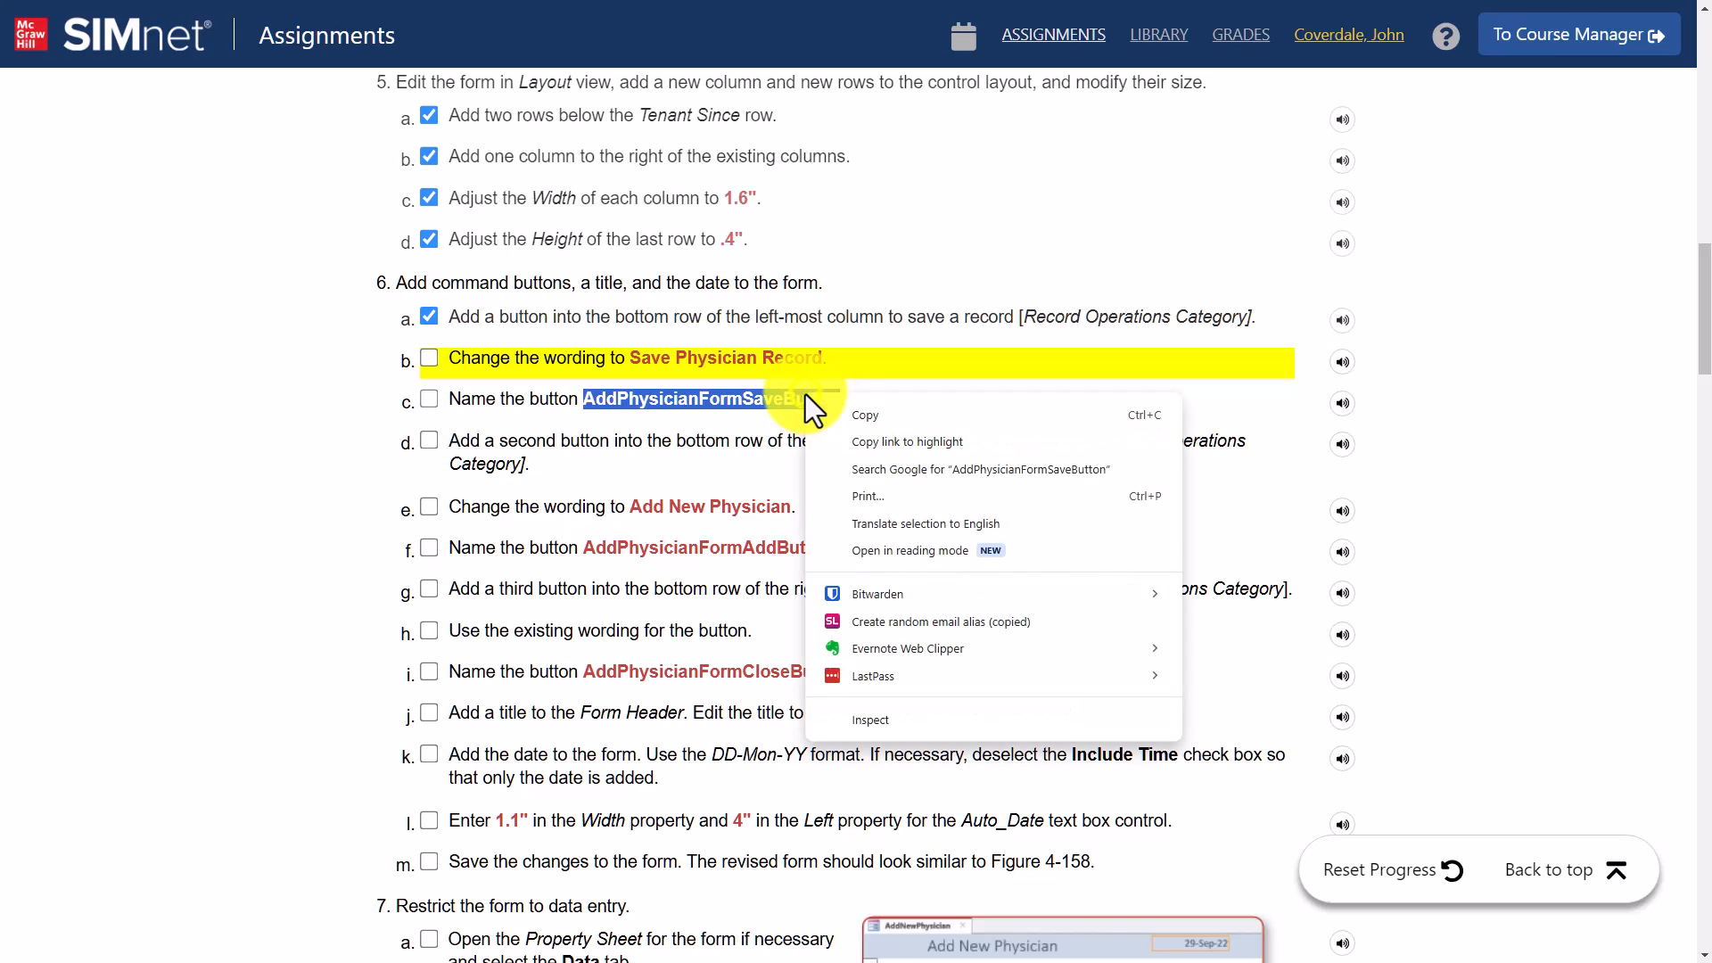
left_click(835, 411)
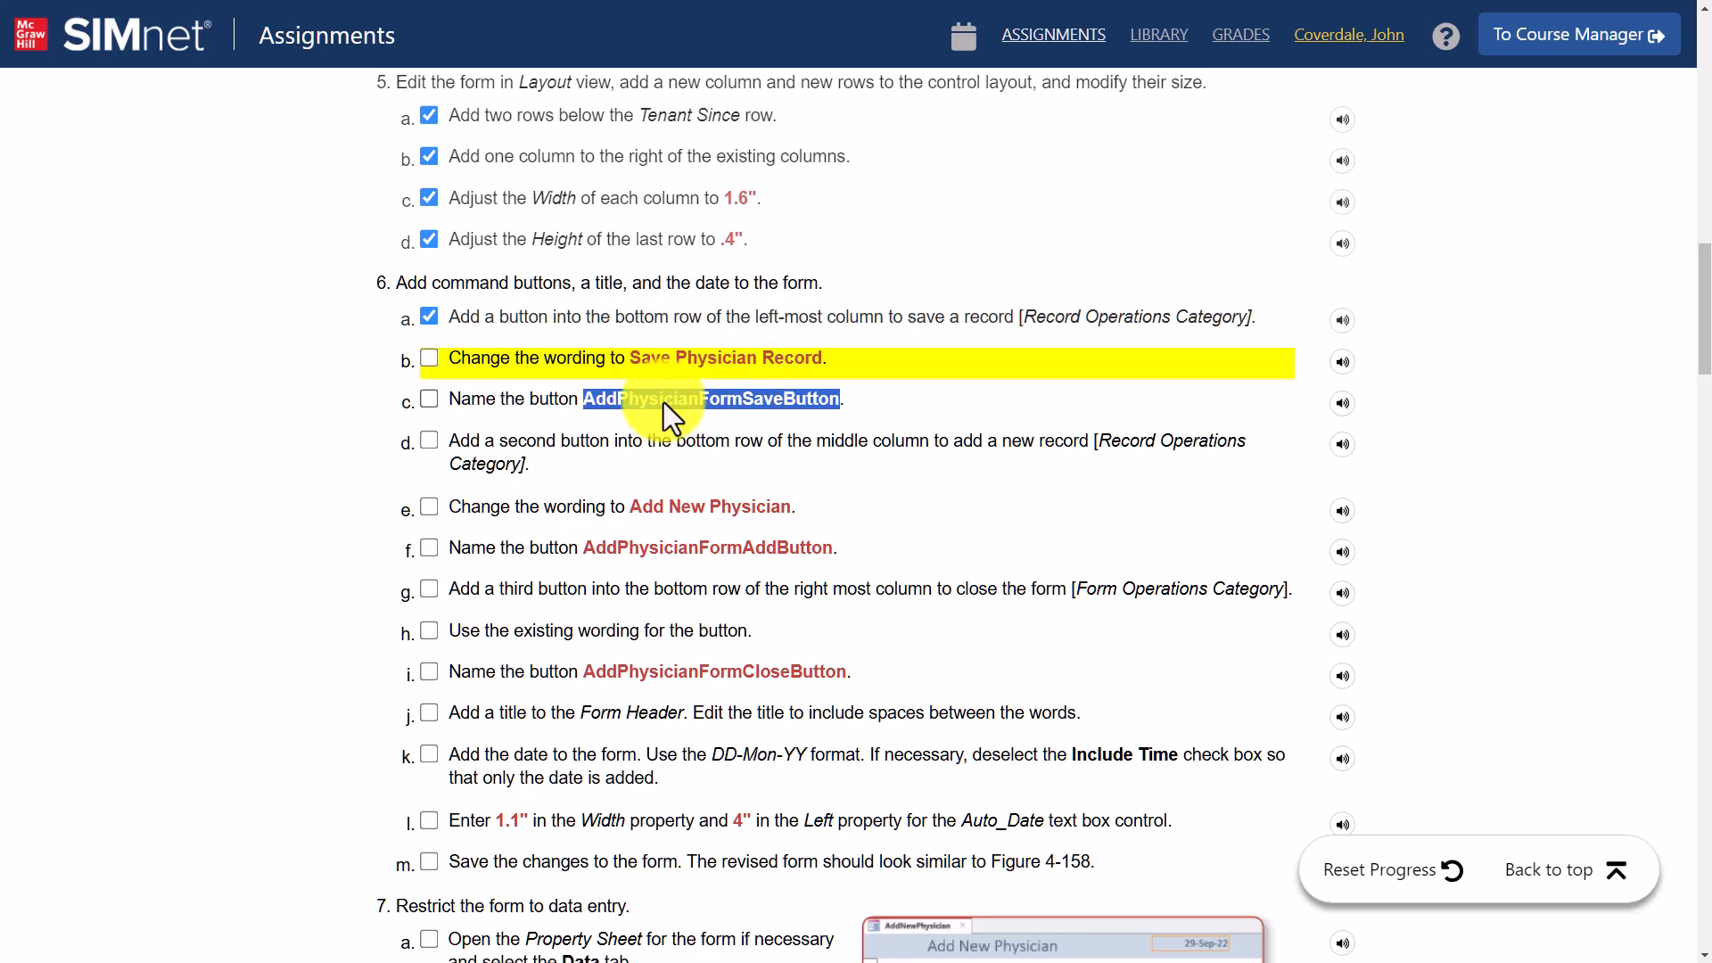
left_click(429, 362)
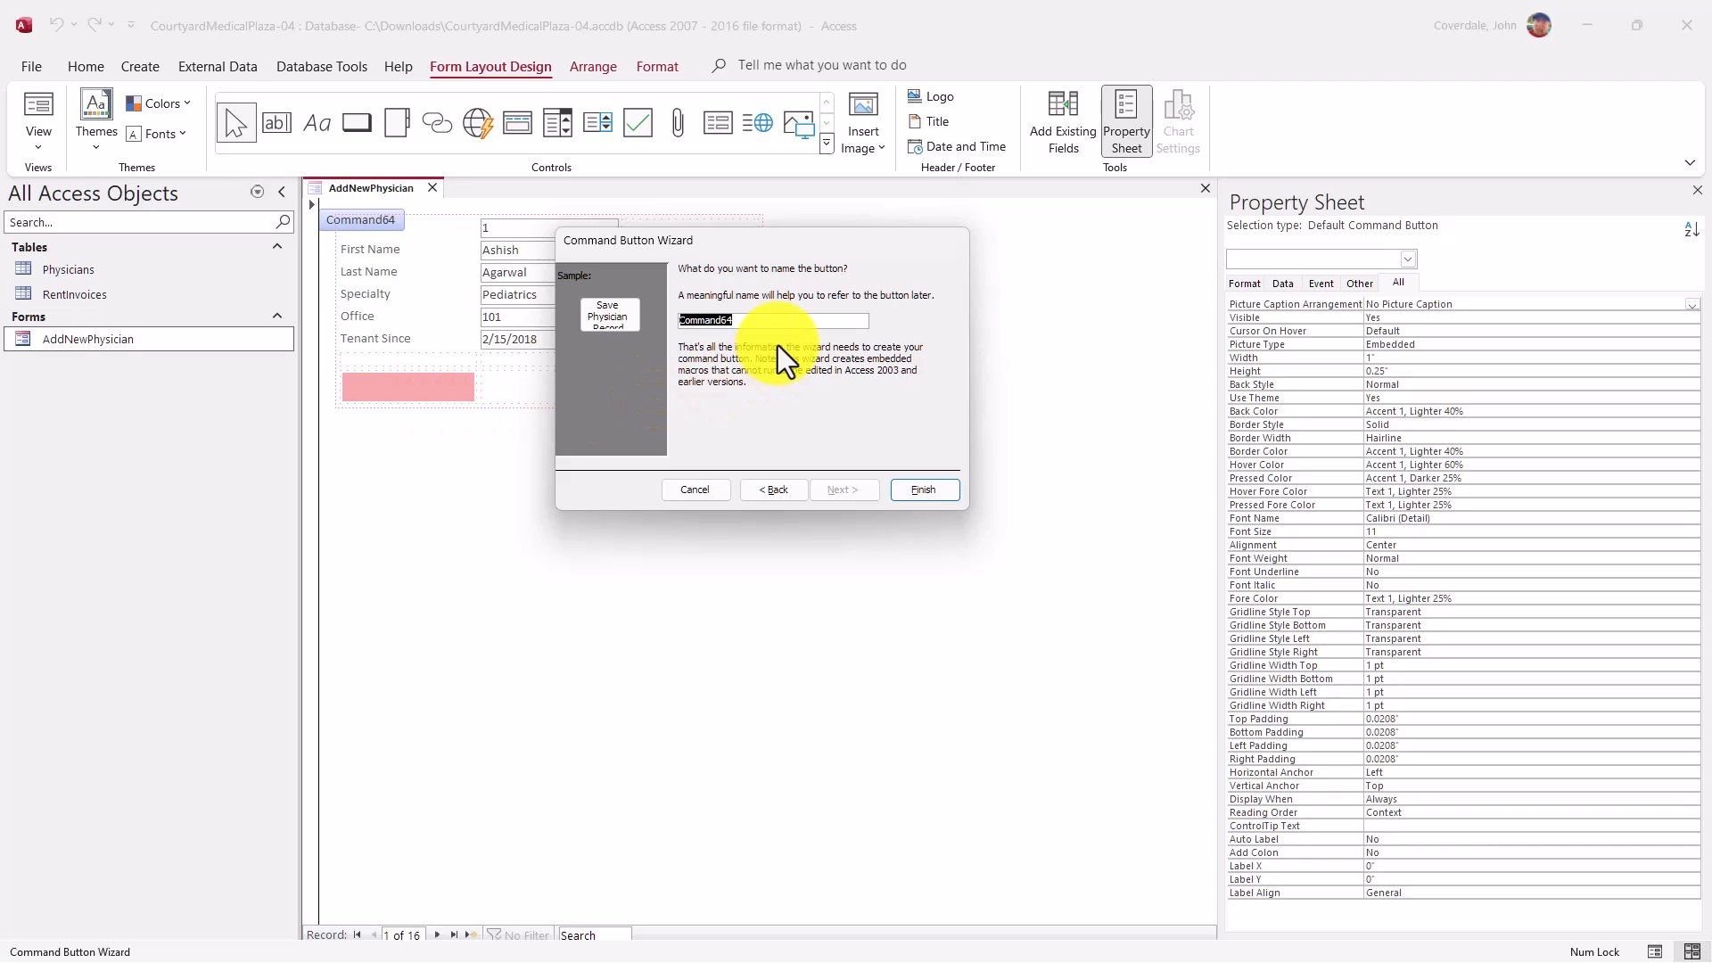
Name the button AddPhysicianFormSaveButton in the Access wizard, finish the wizard, and close the Property Sheet
type("AddPhysicianFormSaveButton")
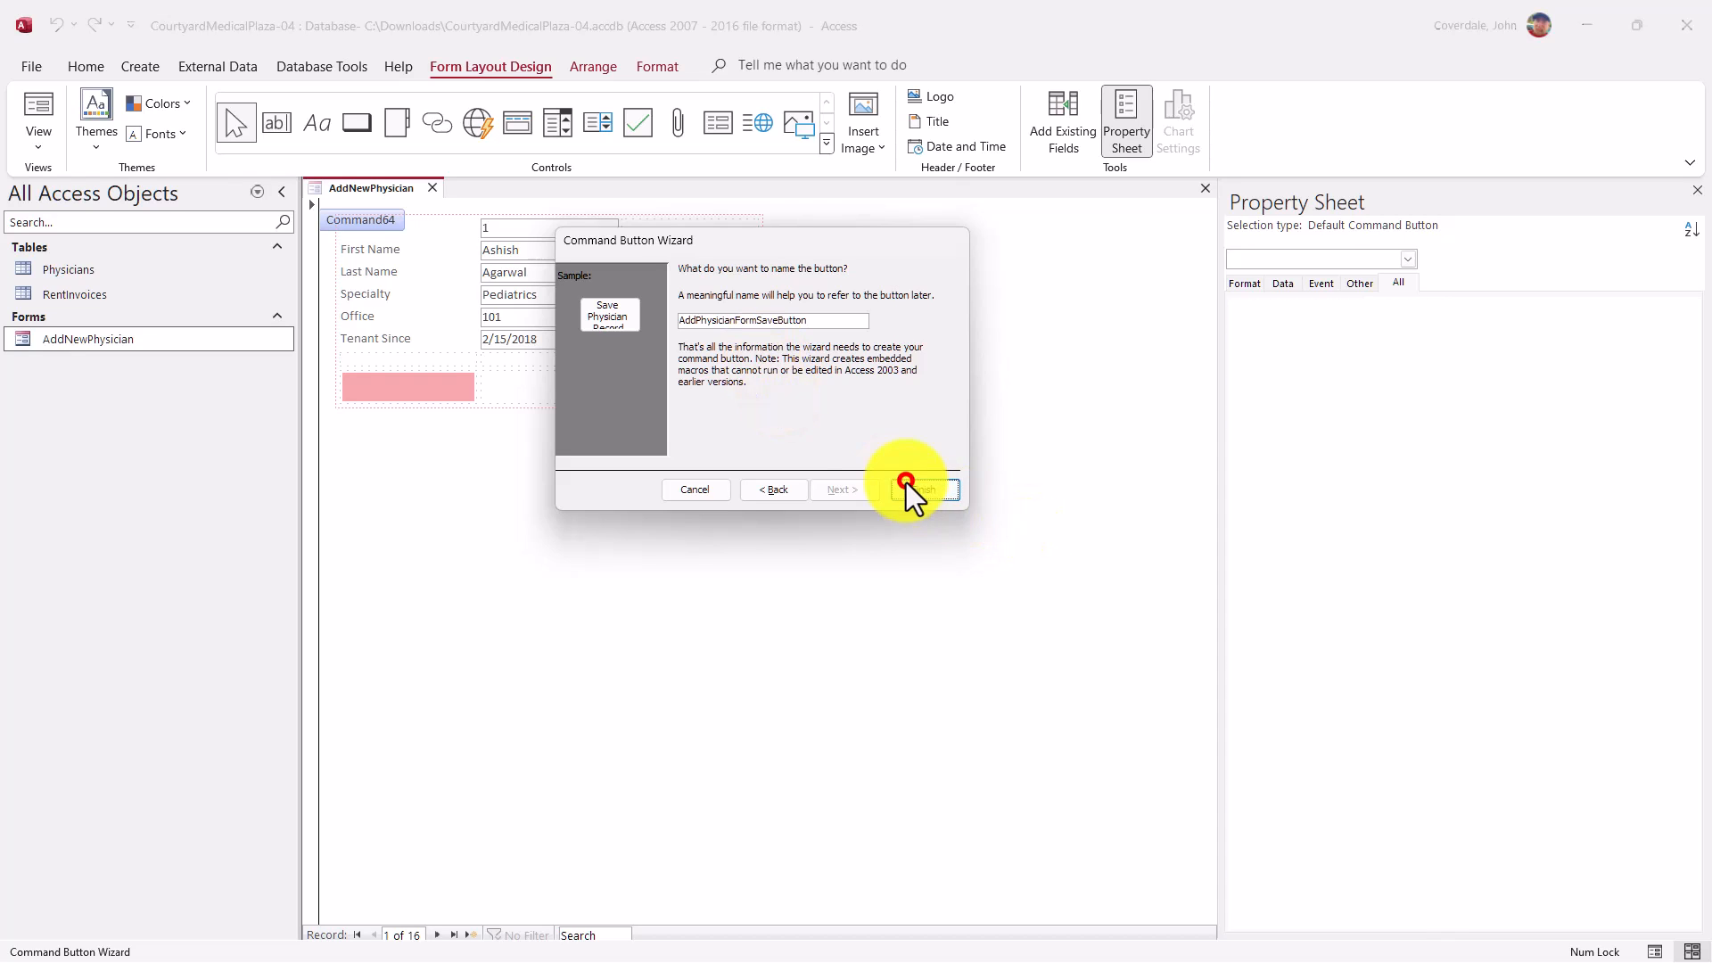
left_click(906, 483)
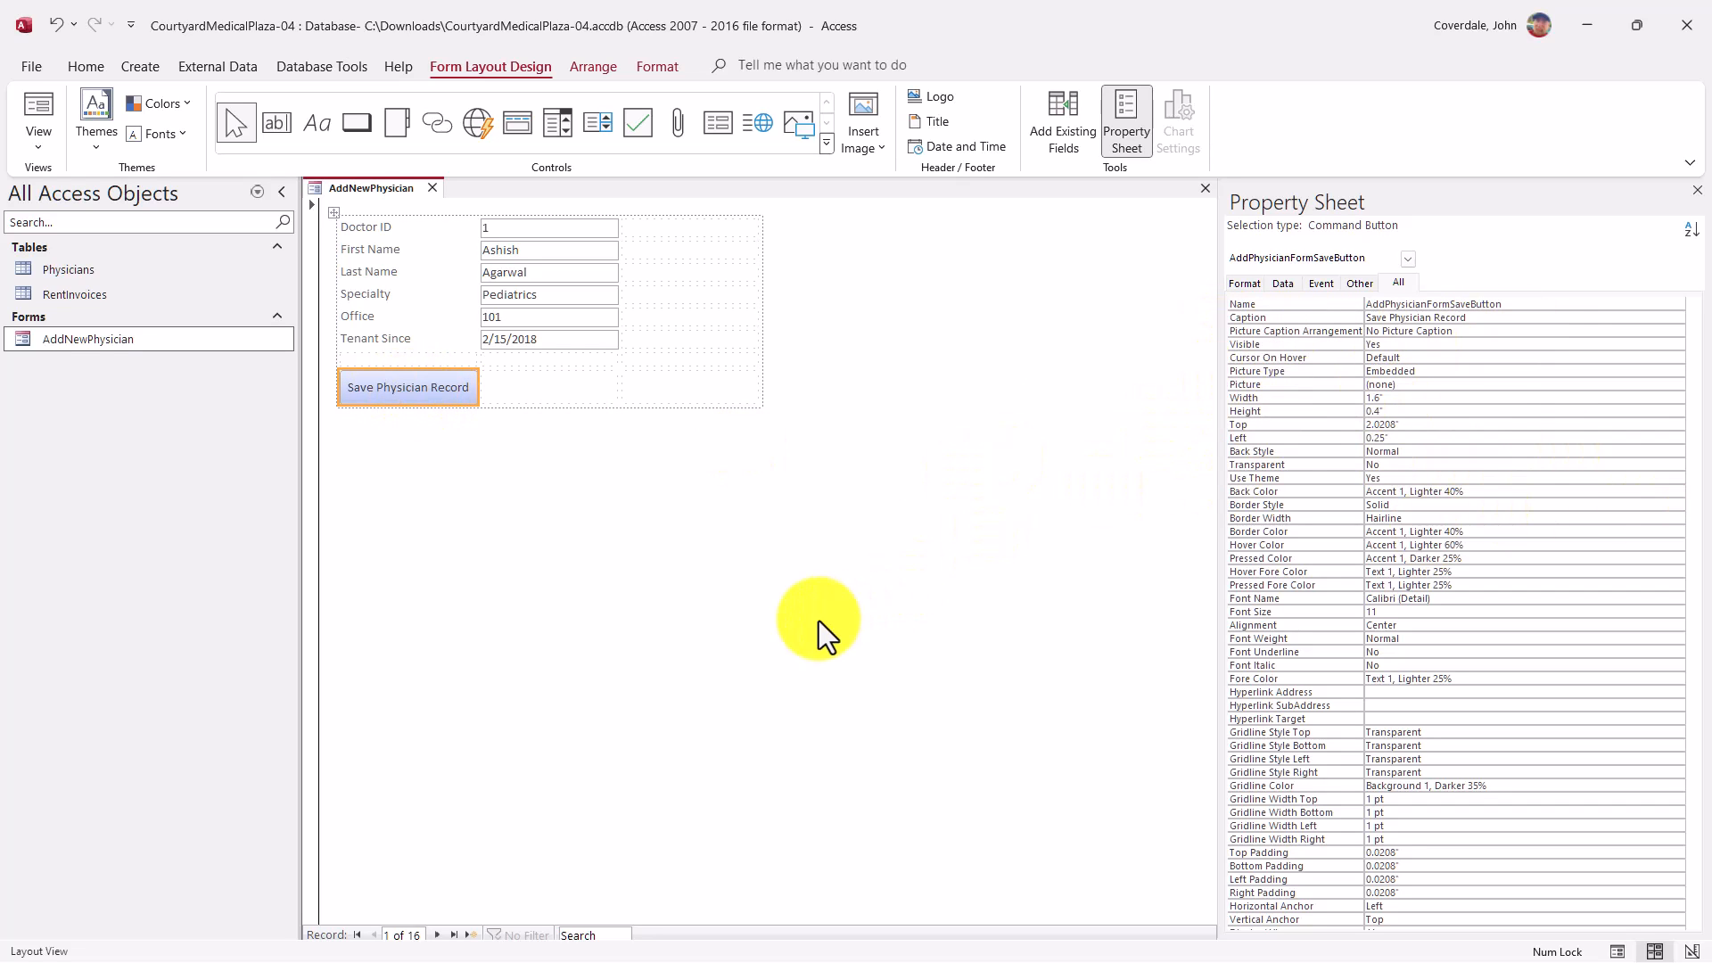
left_click(1700, 196)
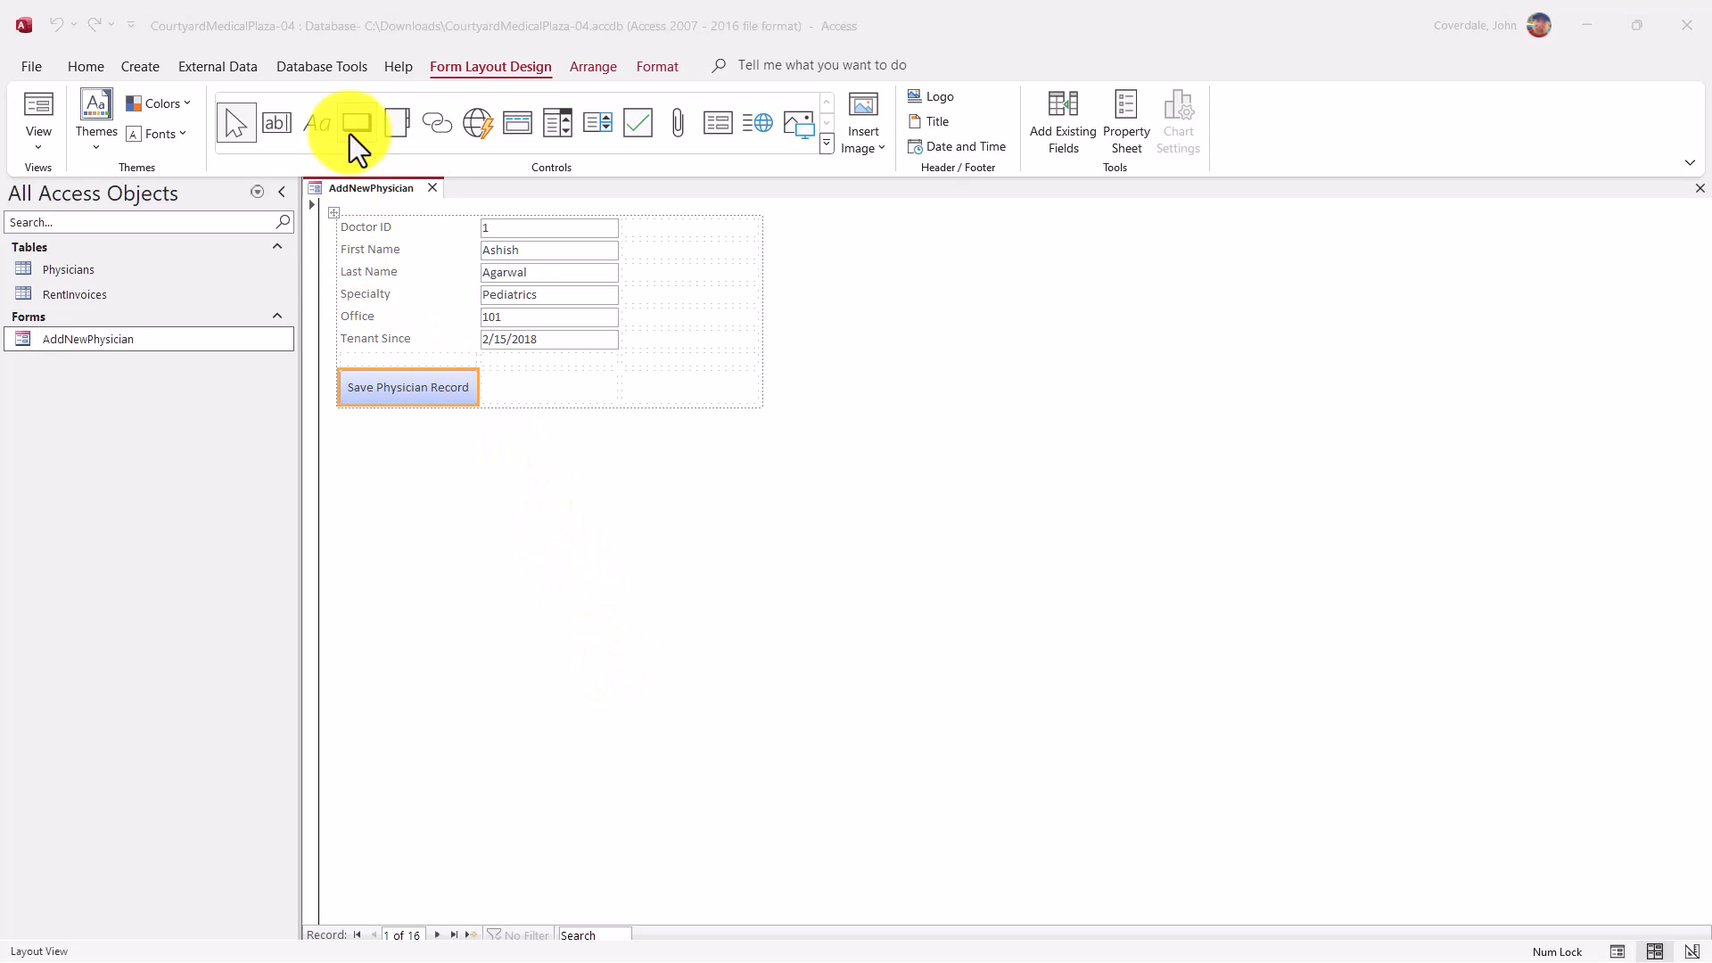
Switch to the SIMnet instructions, mark steps 6c and 6d as completed, and copy the wording "Add New Physician" from step 6e
key("alt+Tab")
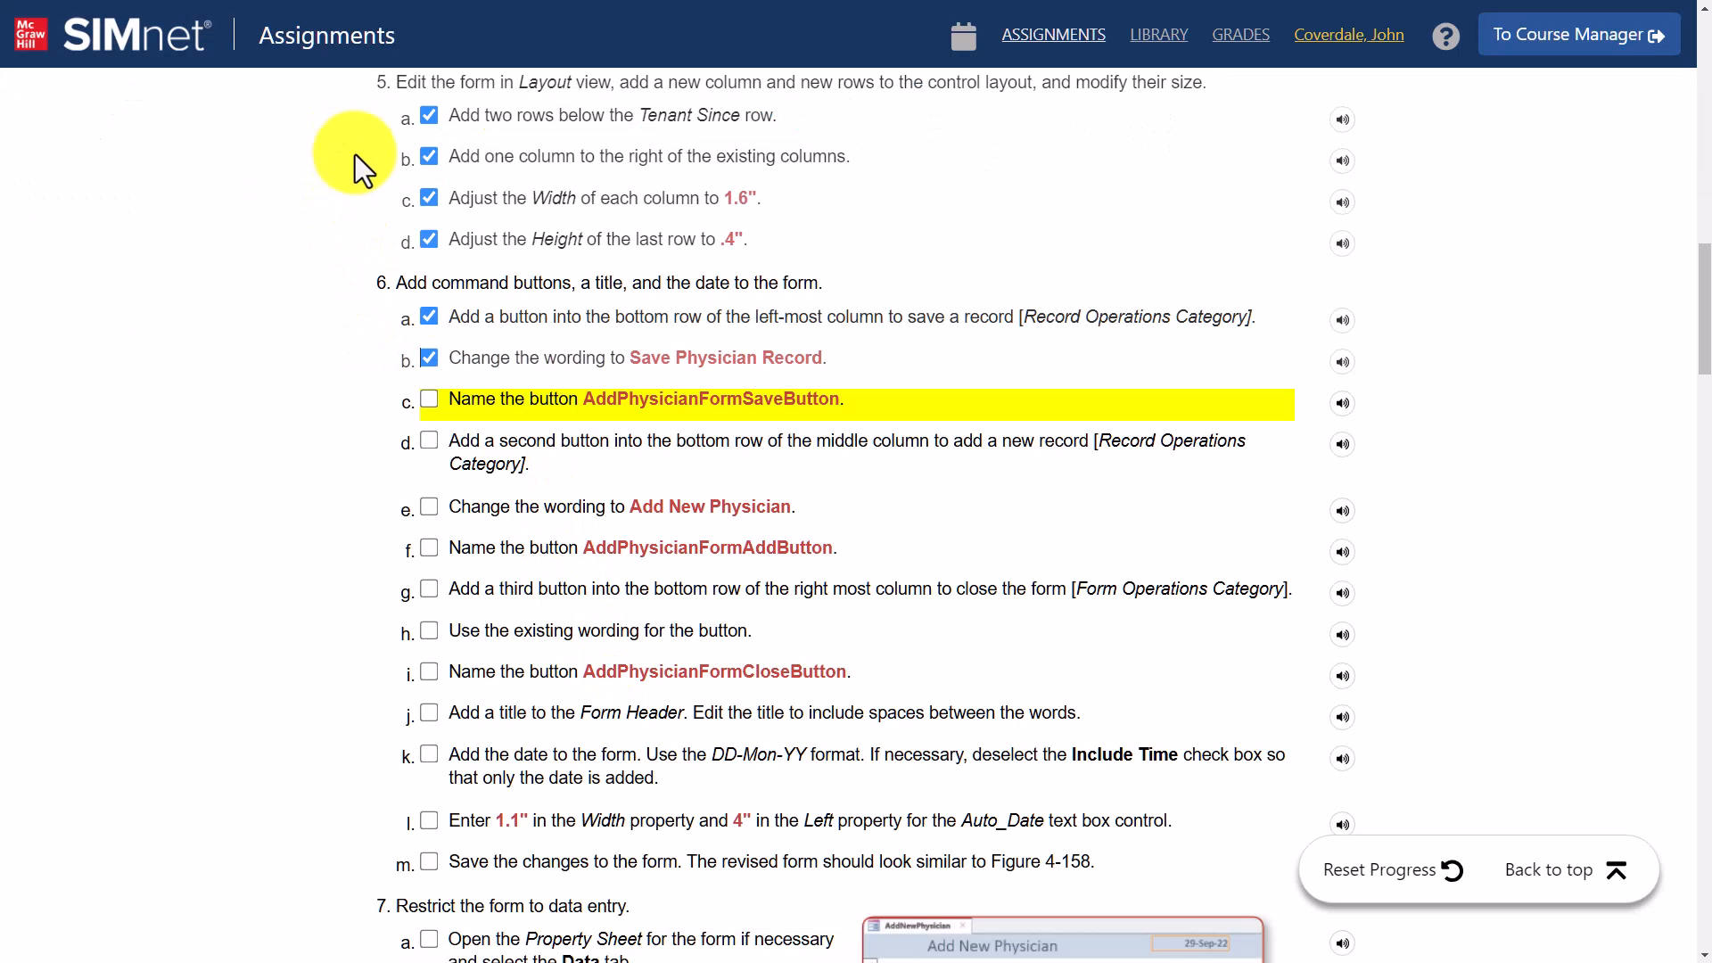
left_click(422, 396)
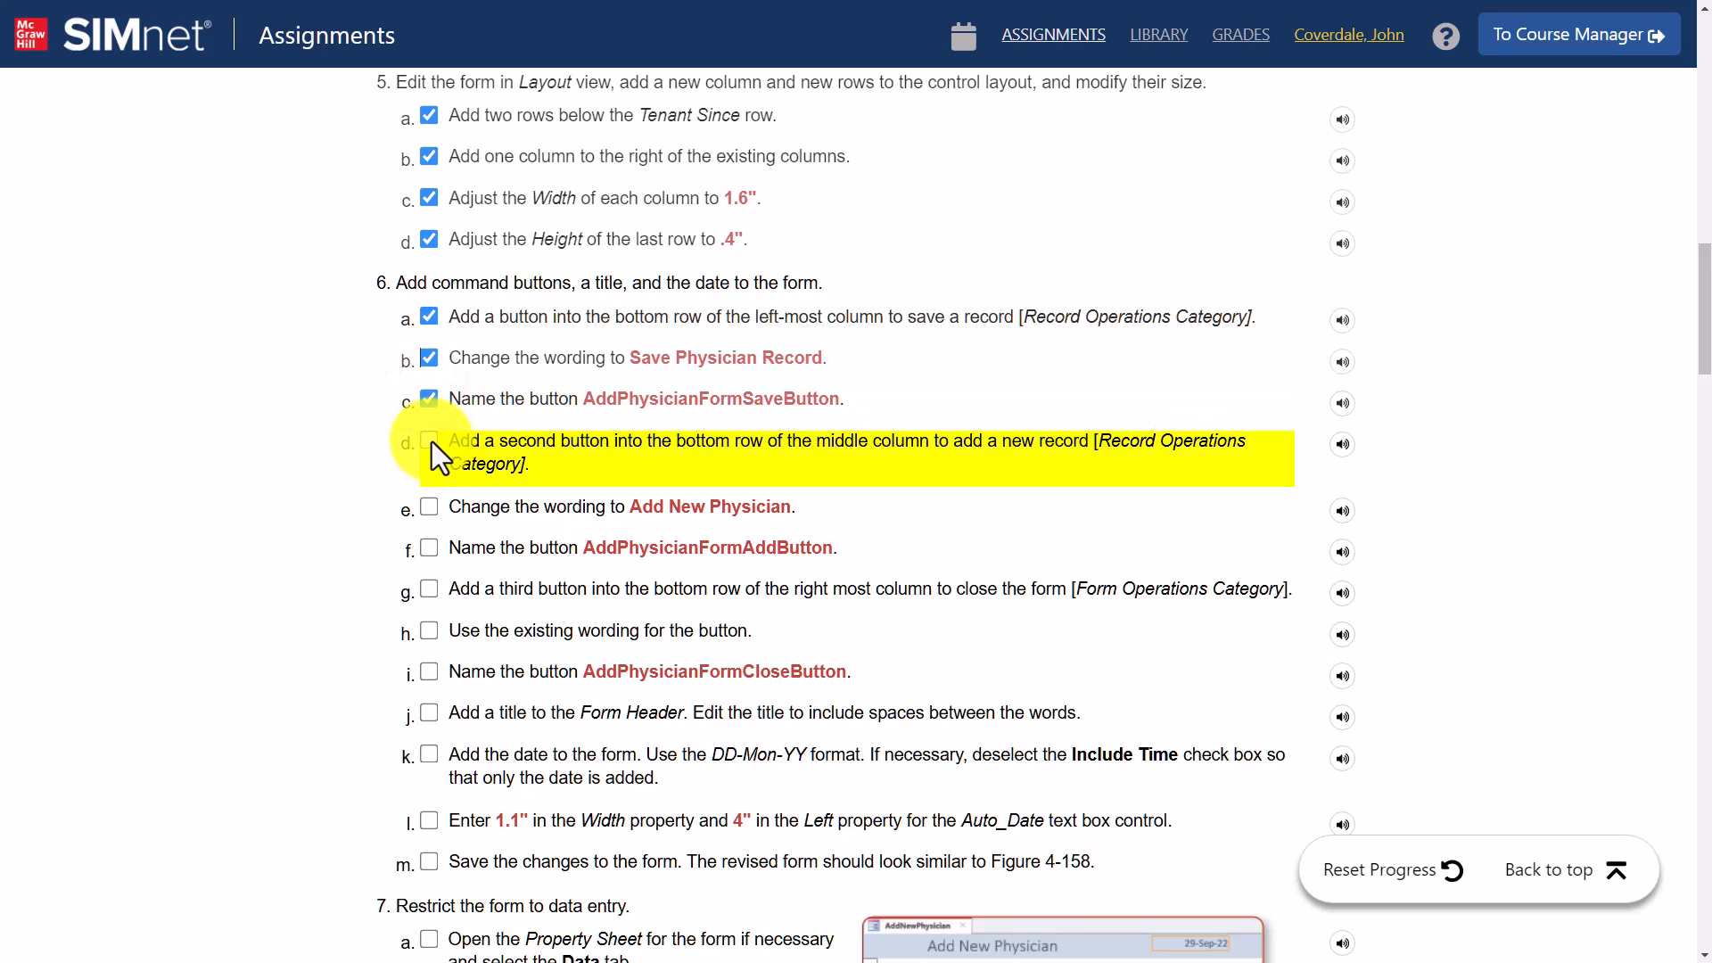
left_click(430, 440)
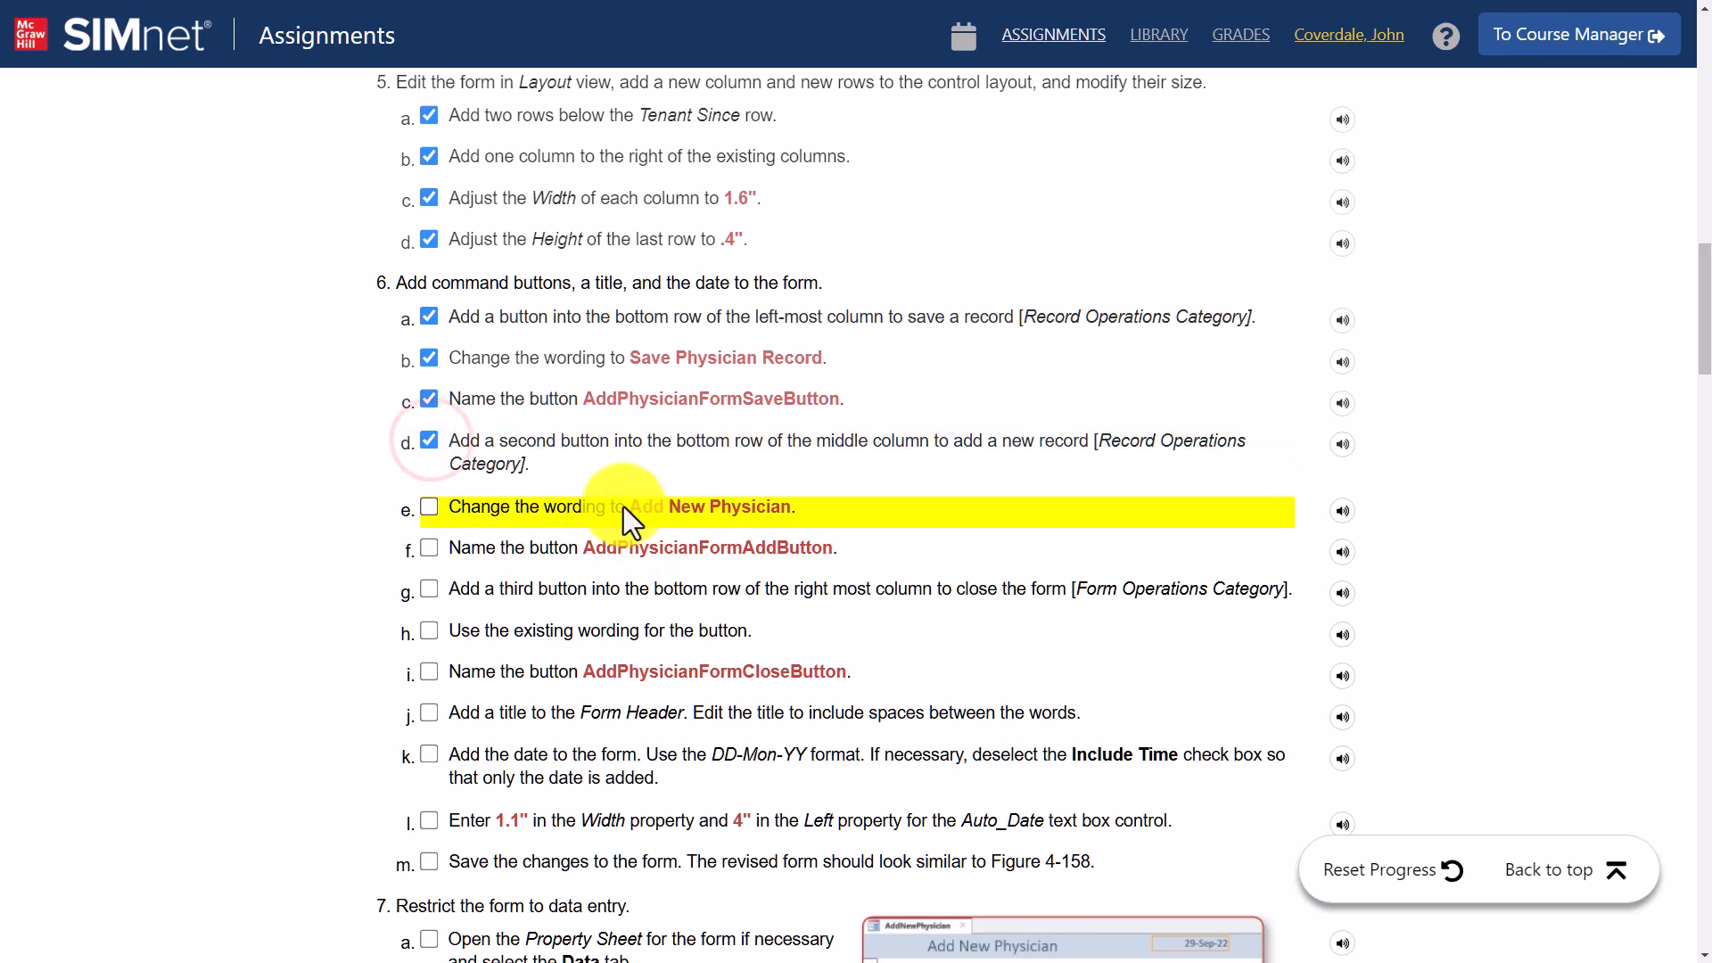
left_click_drag(631, 511, 793, 523)
right_click(714, 501)
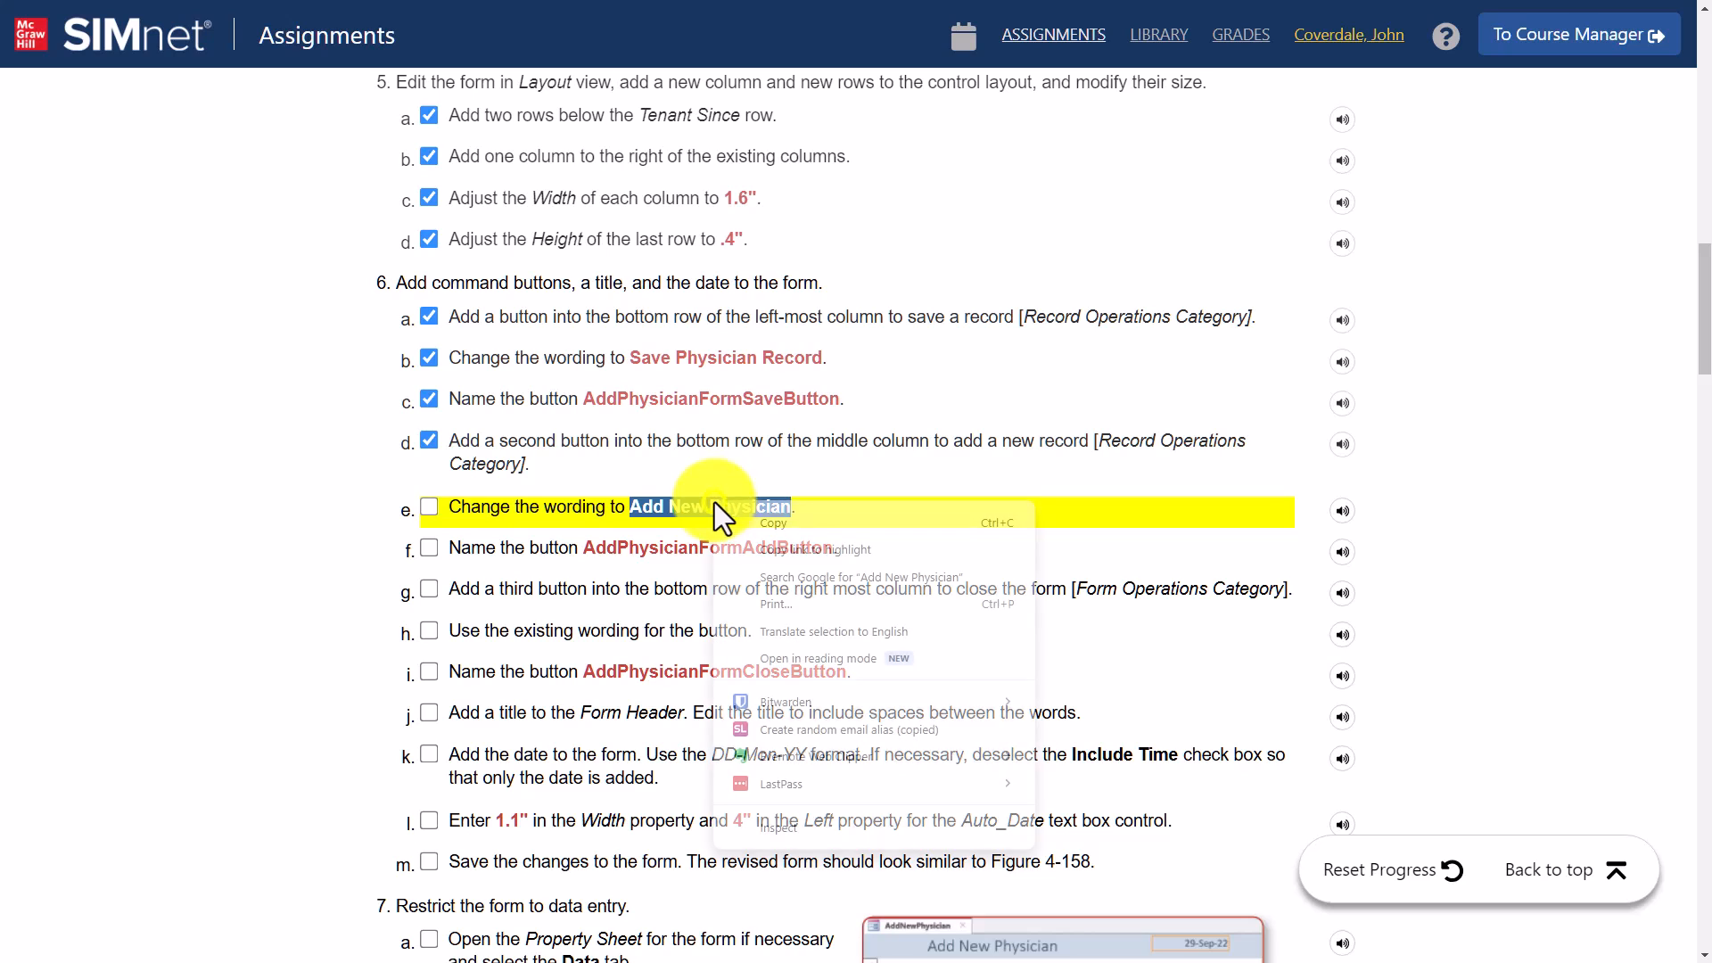
left_click(769, 523)
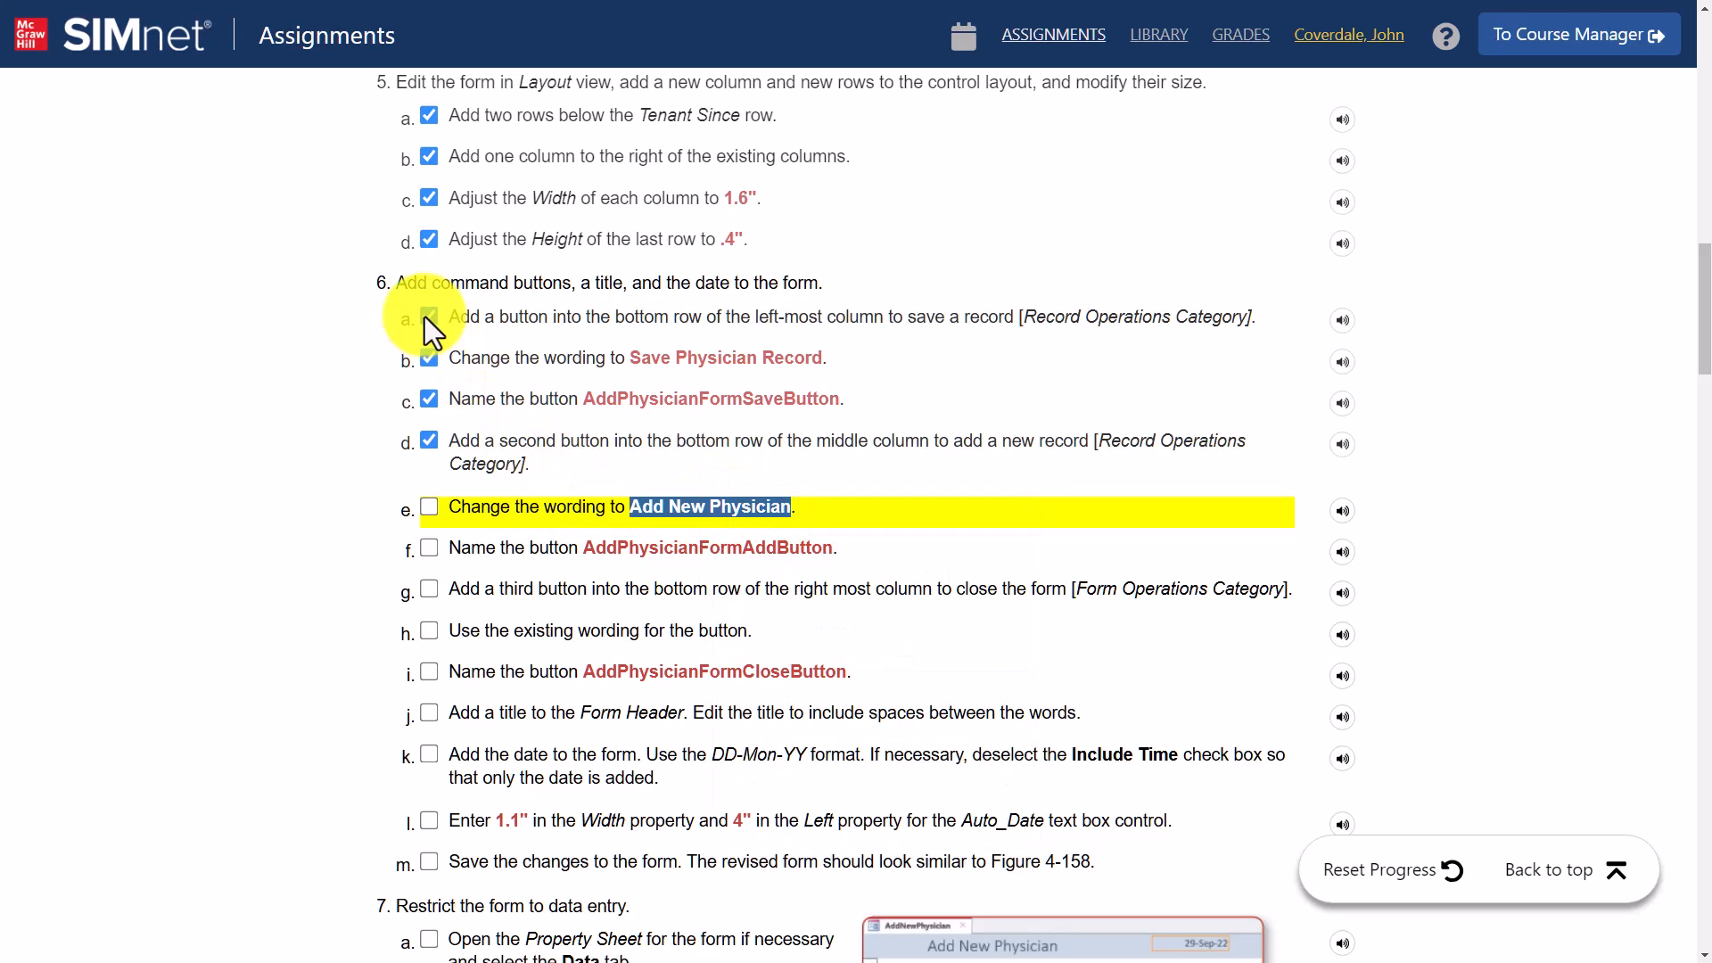
Switch to Access and insert a command button in the middle cell of the last row with the Add New Record action from Record Operations
key("alt+Tab")
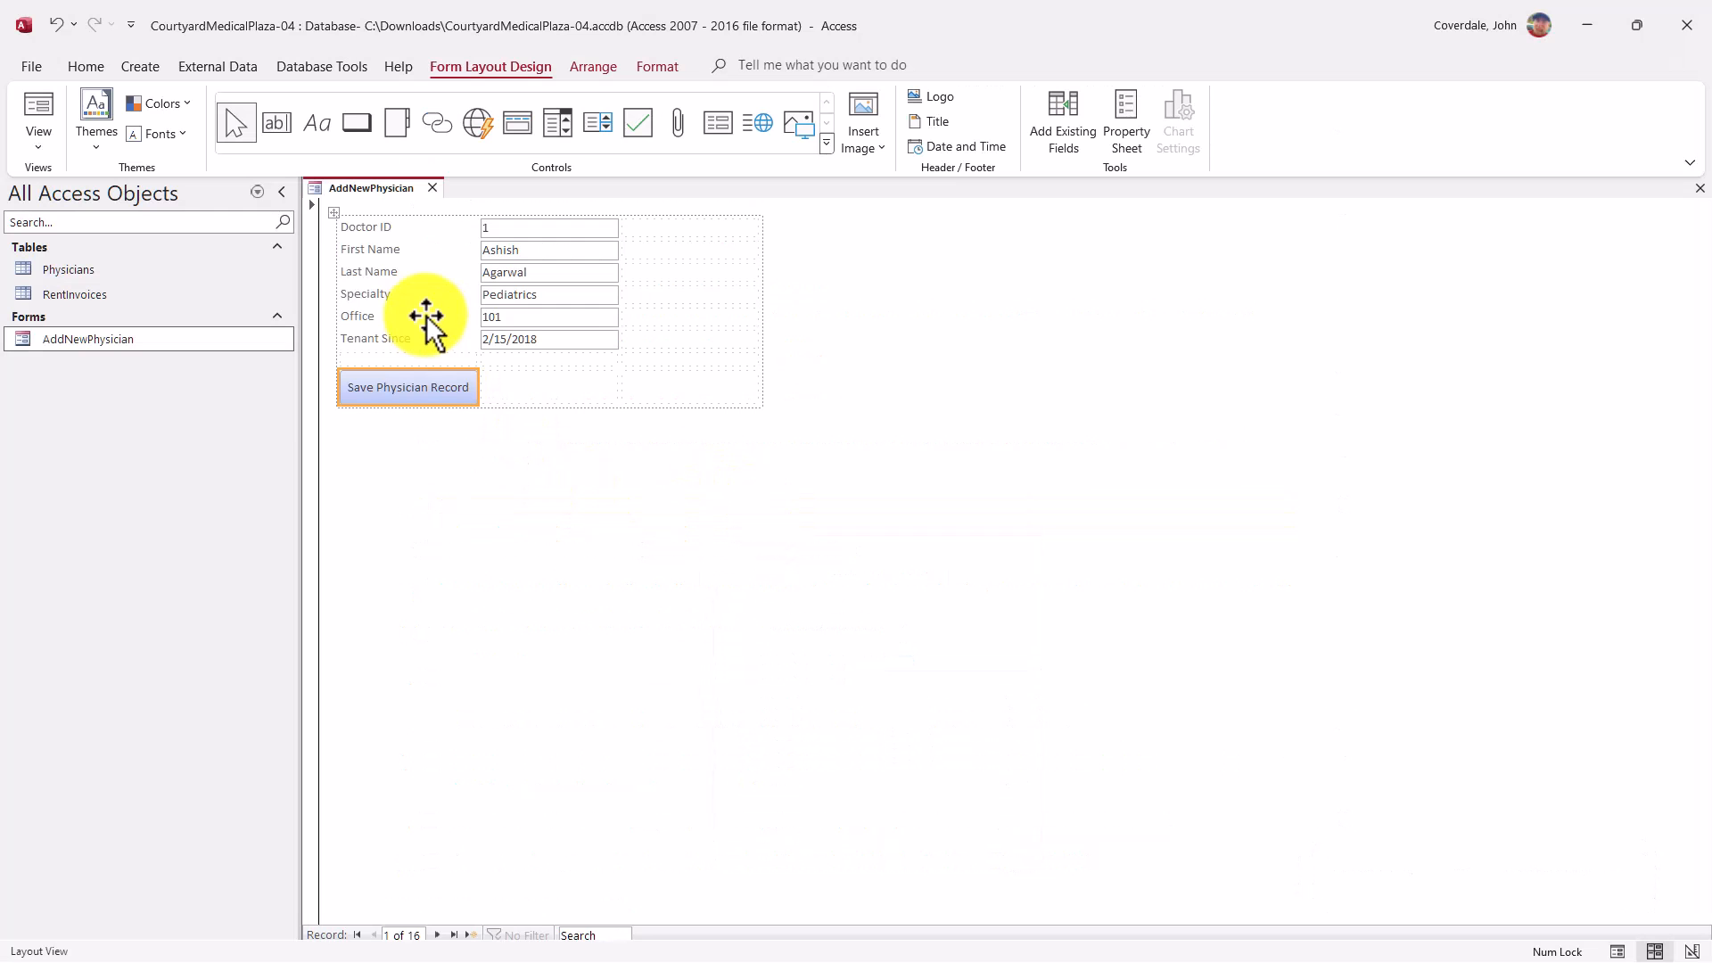
left_click(373, 122)
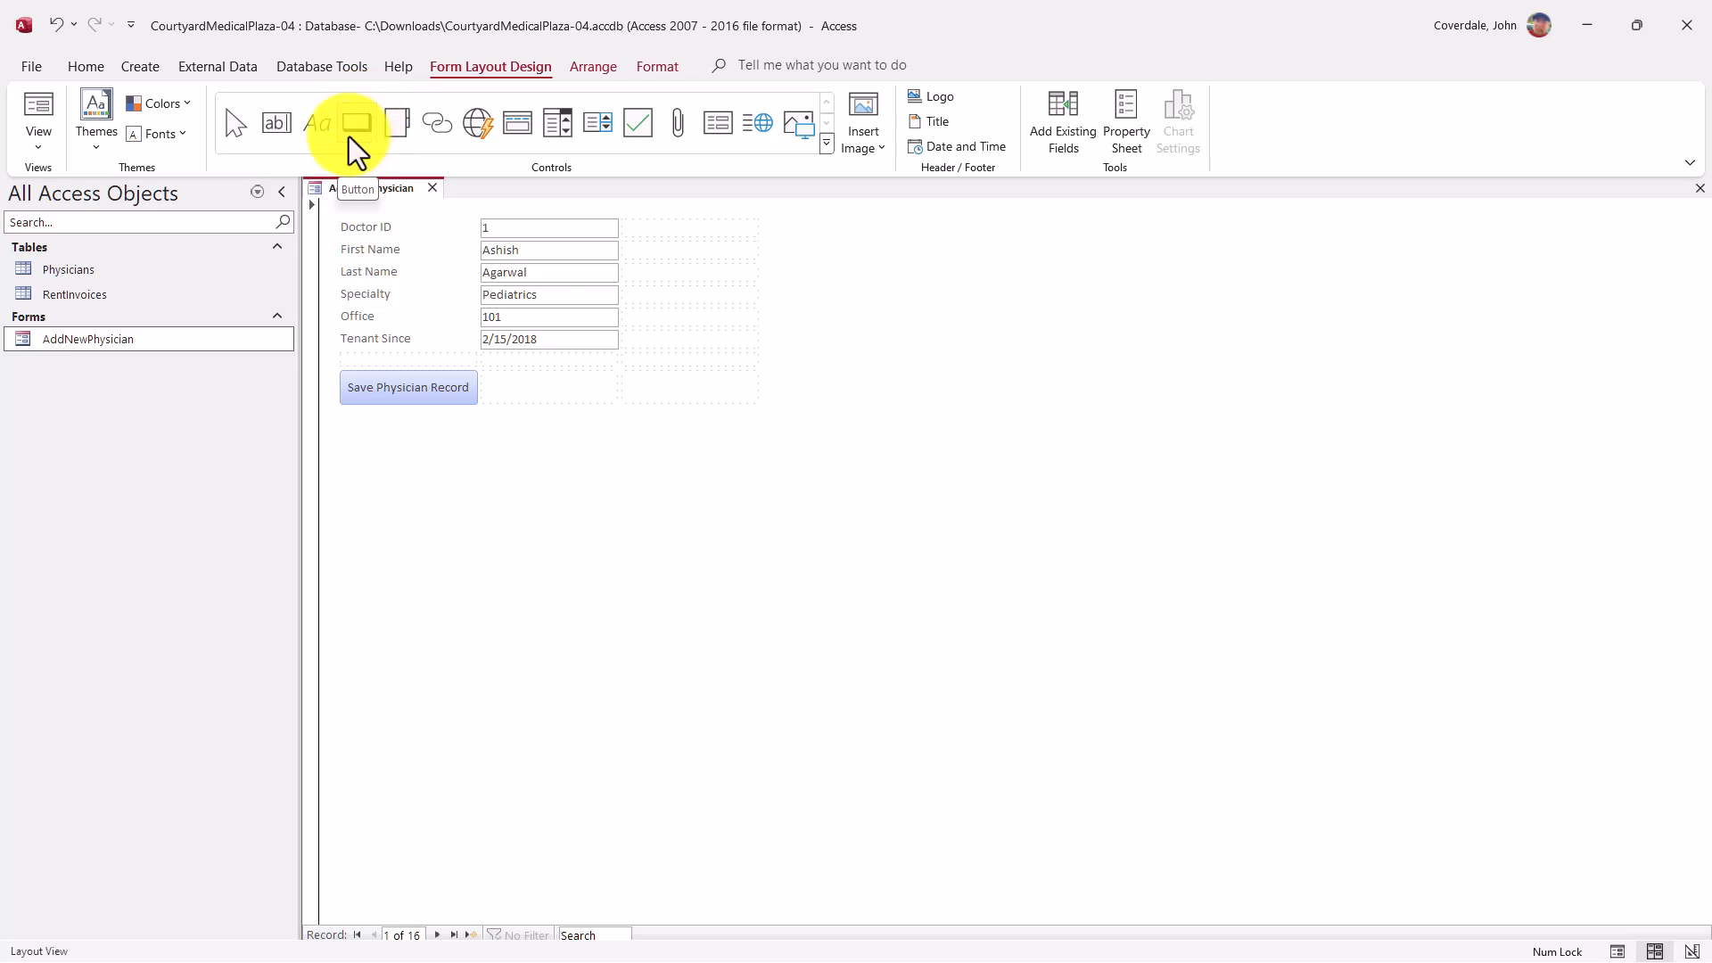
left_click(518, 387)
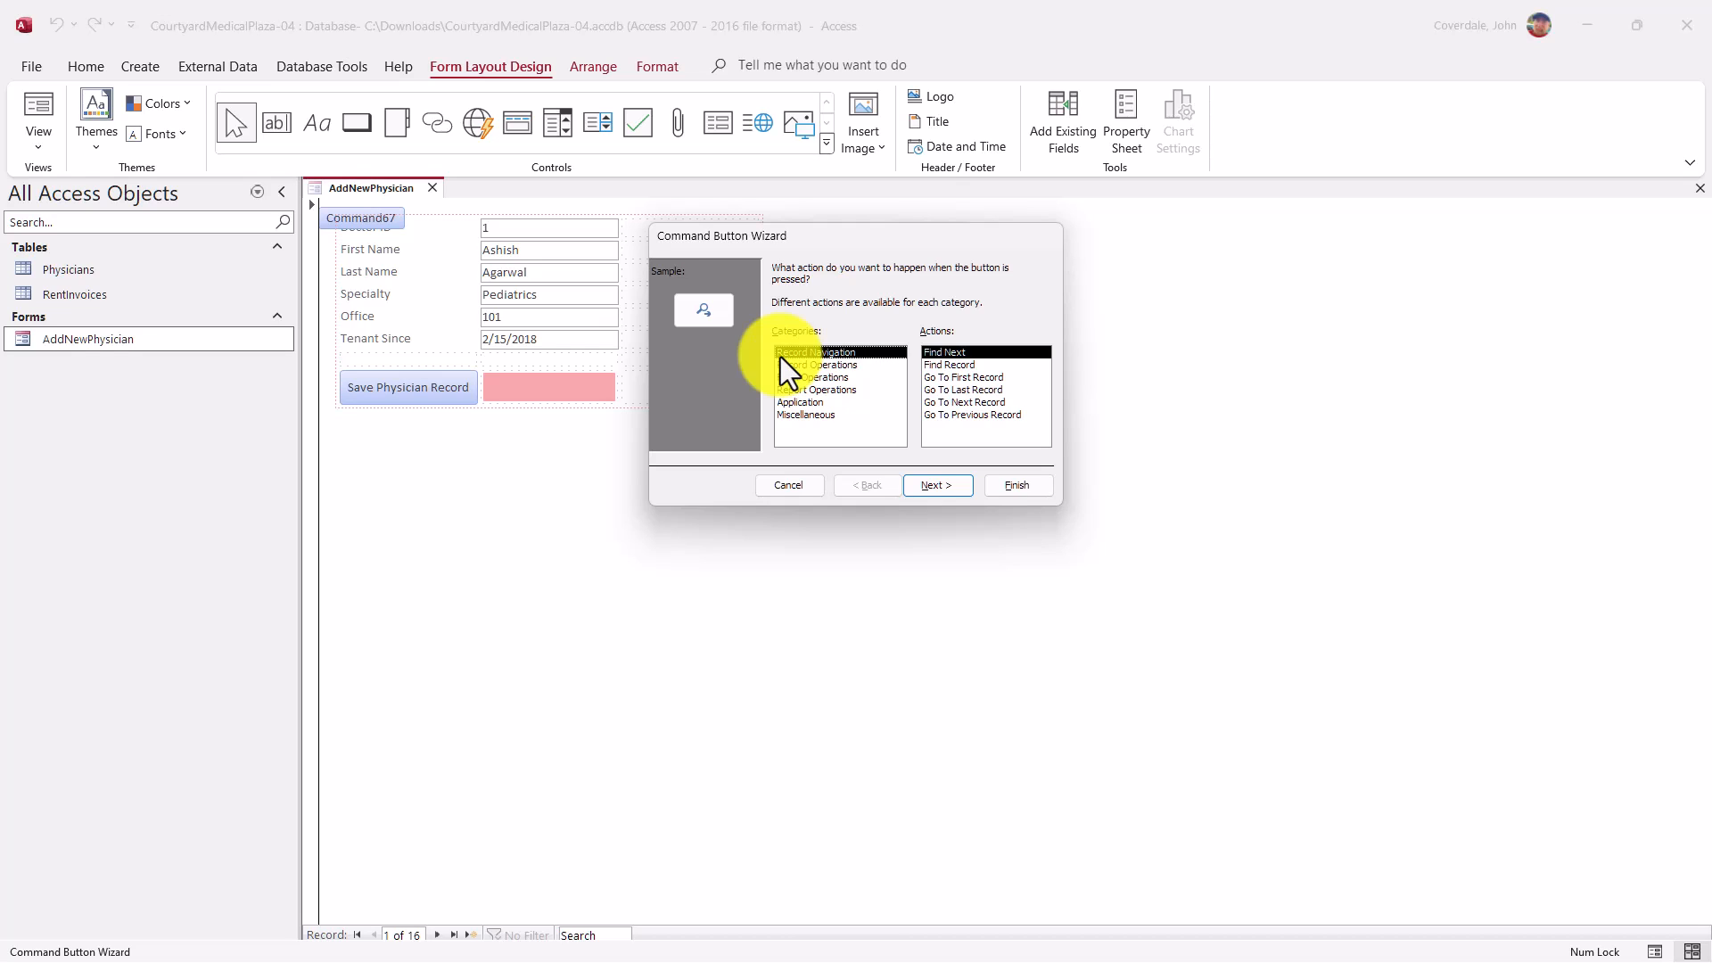
left_click(849, 366)
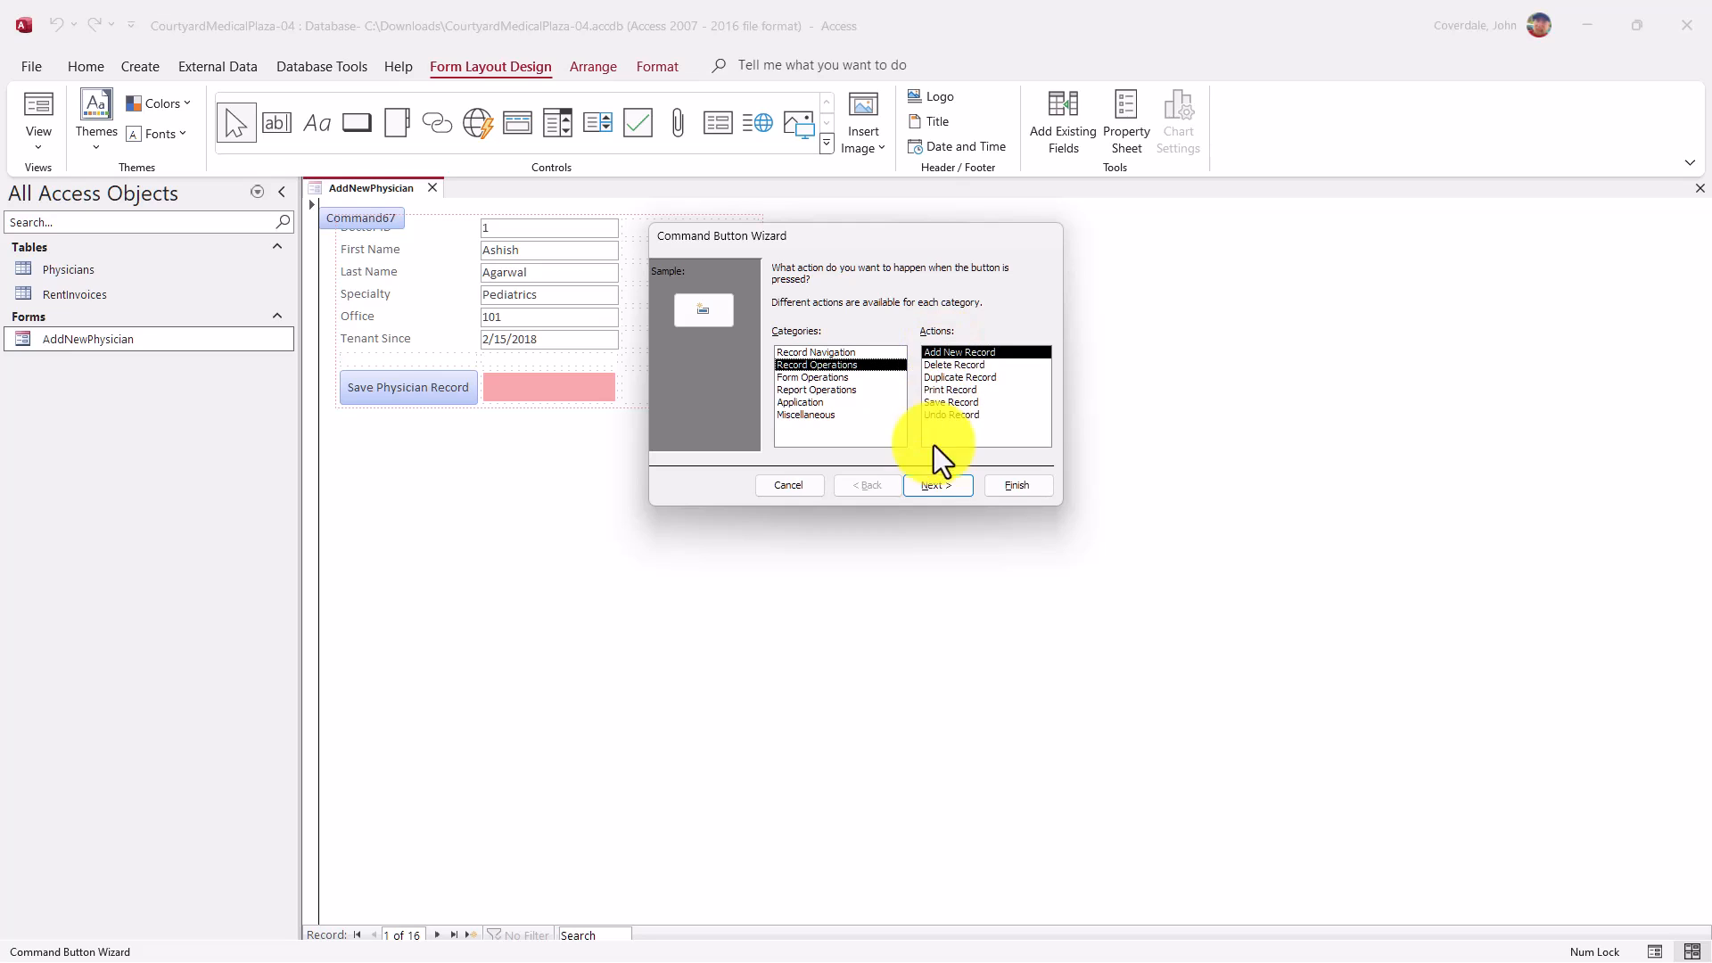
left_click(927, 486)
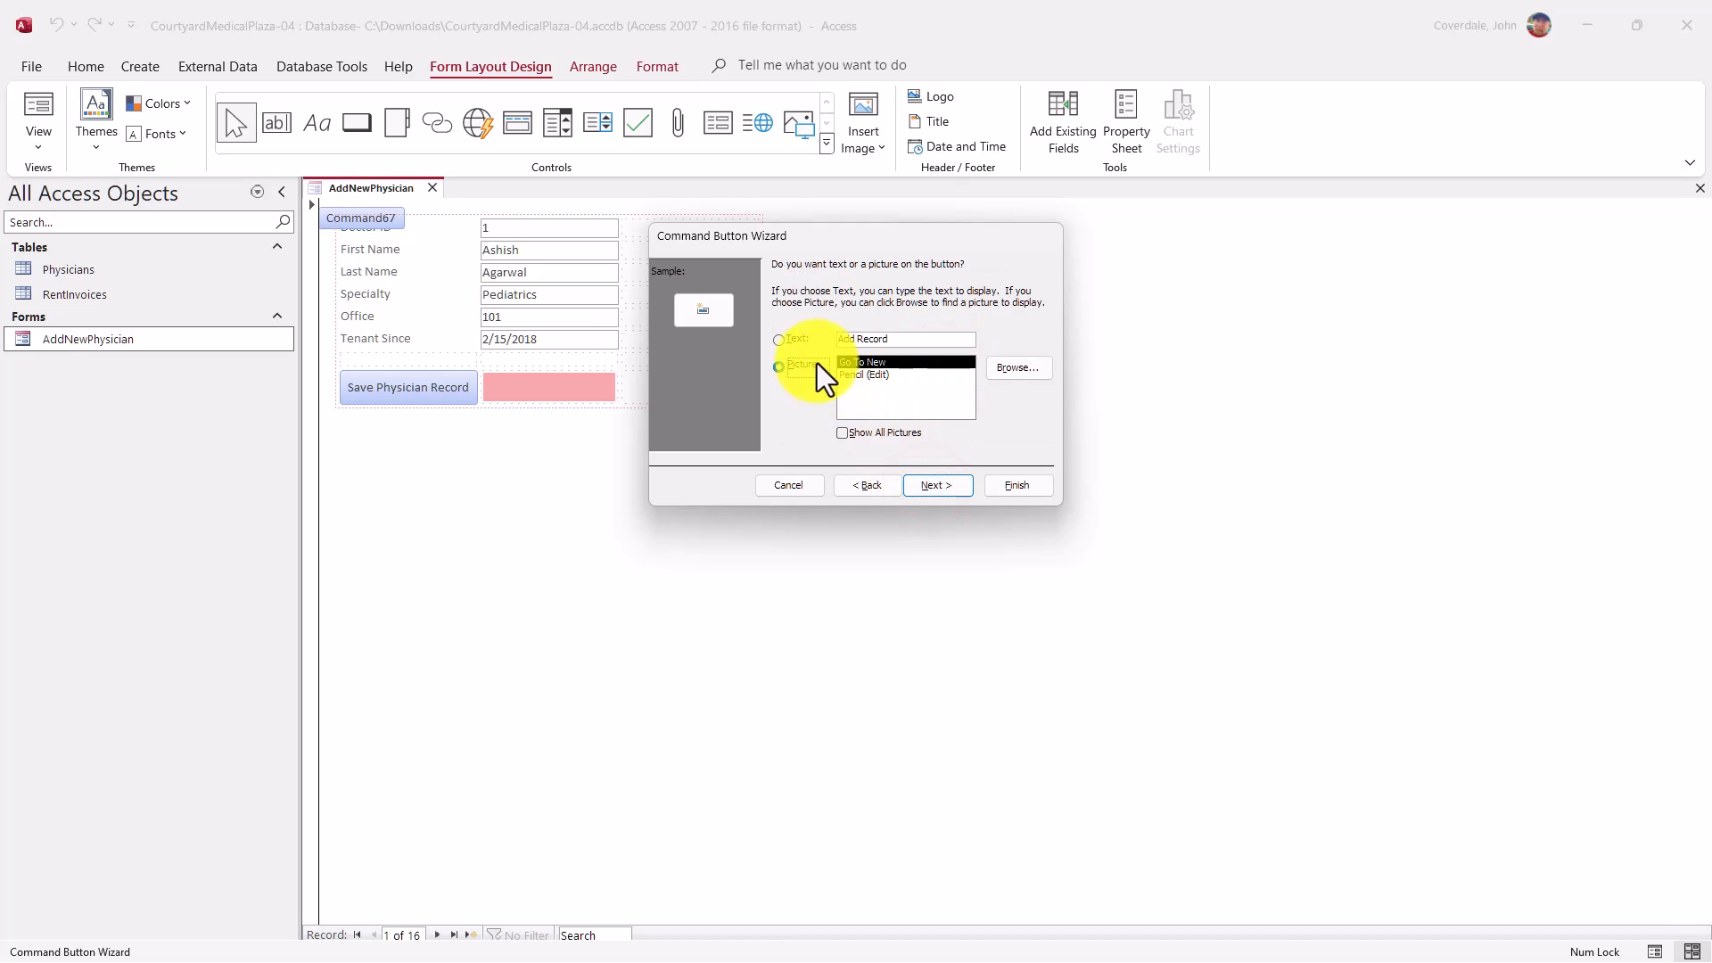
Make the second button show text instead of a picture and set the text to "Add New Physician"
left_click(781, 340)
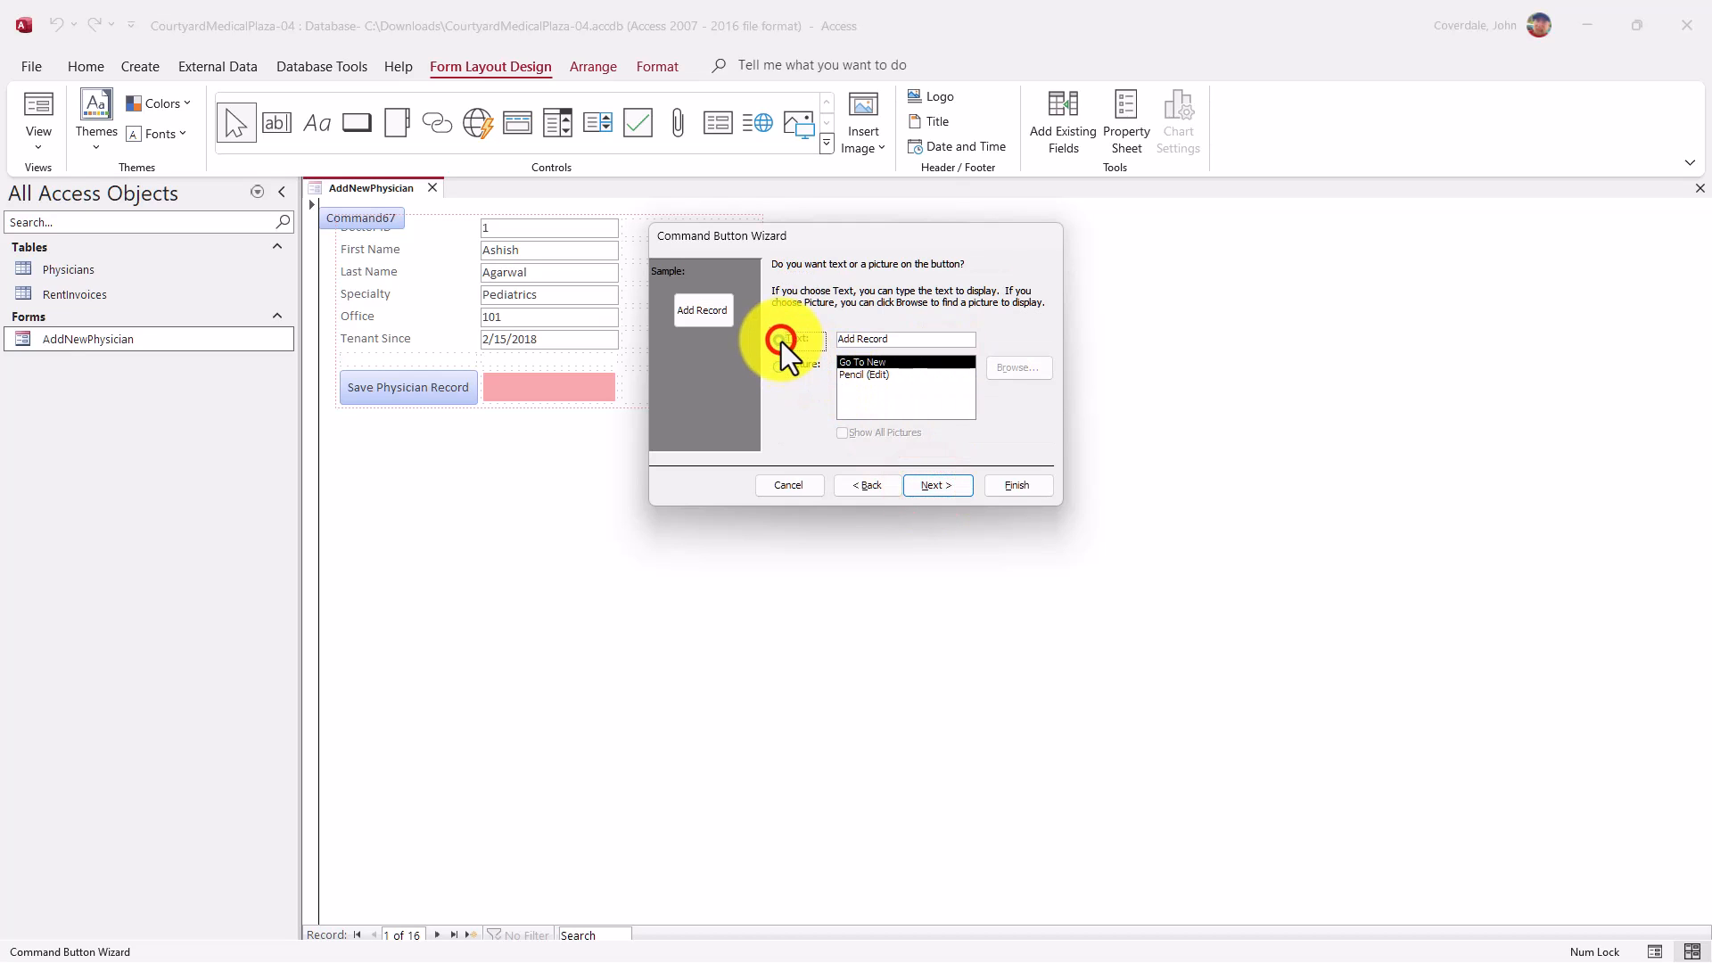
left_click_drag(906, 345, 805, 346)
key("ctrl+v")
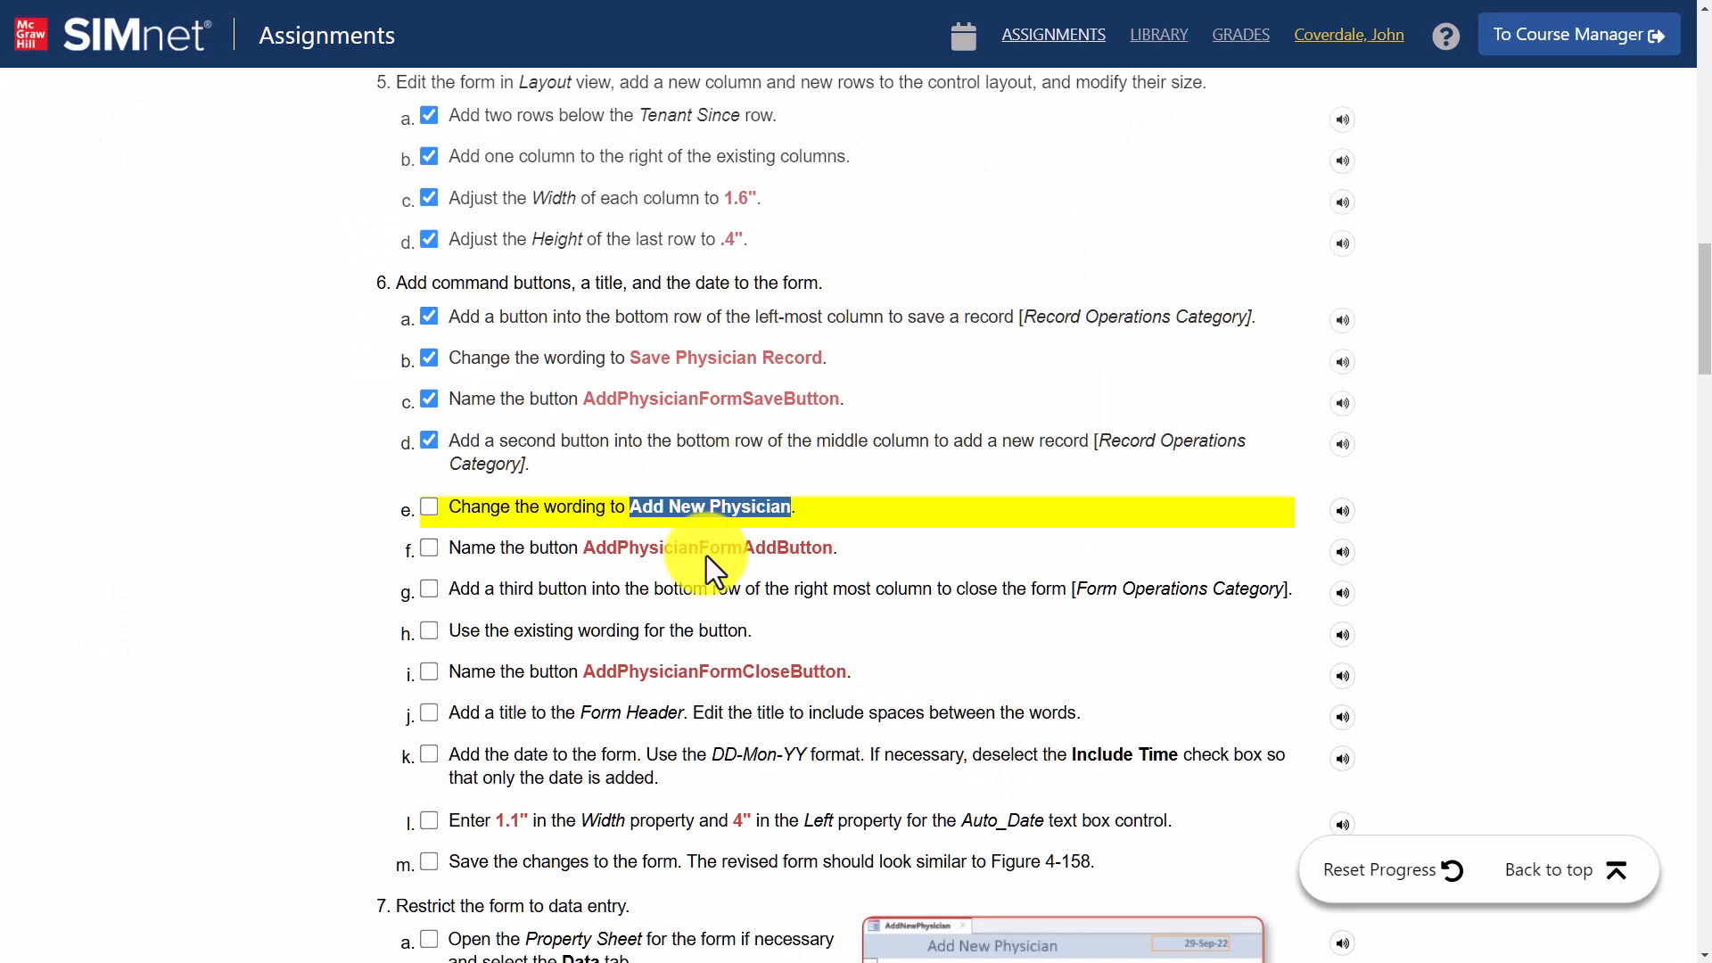
Copy the button name AddPhysicianFormAddButton from step 6f of the SIMnet instructions
left_click_drag(584, 550, 826, 563)
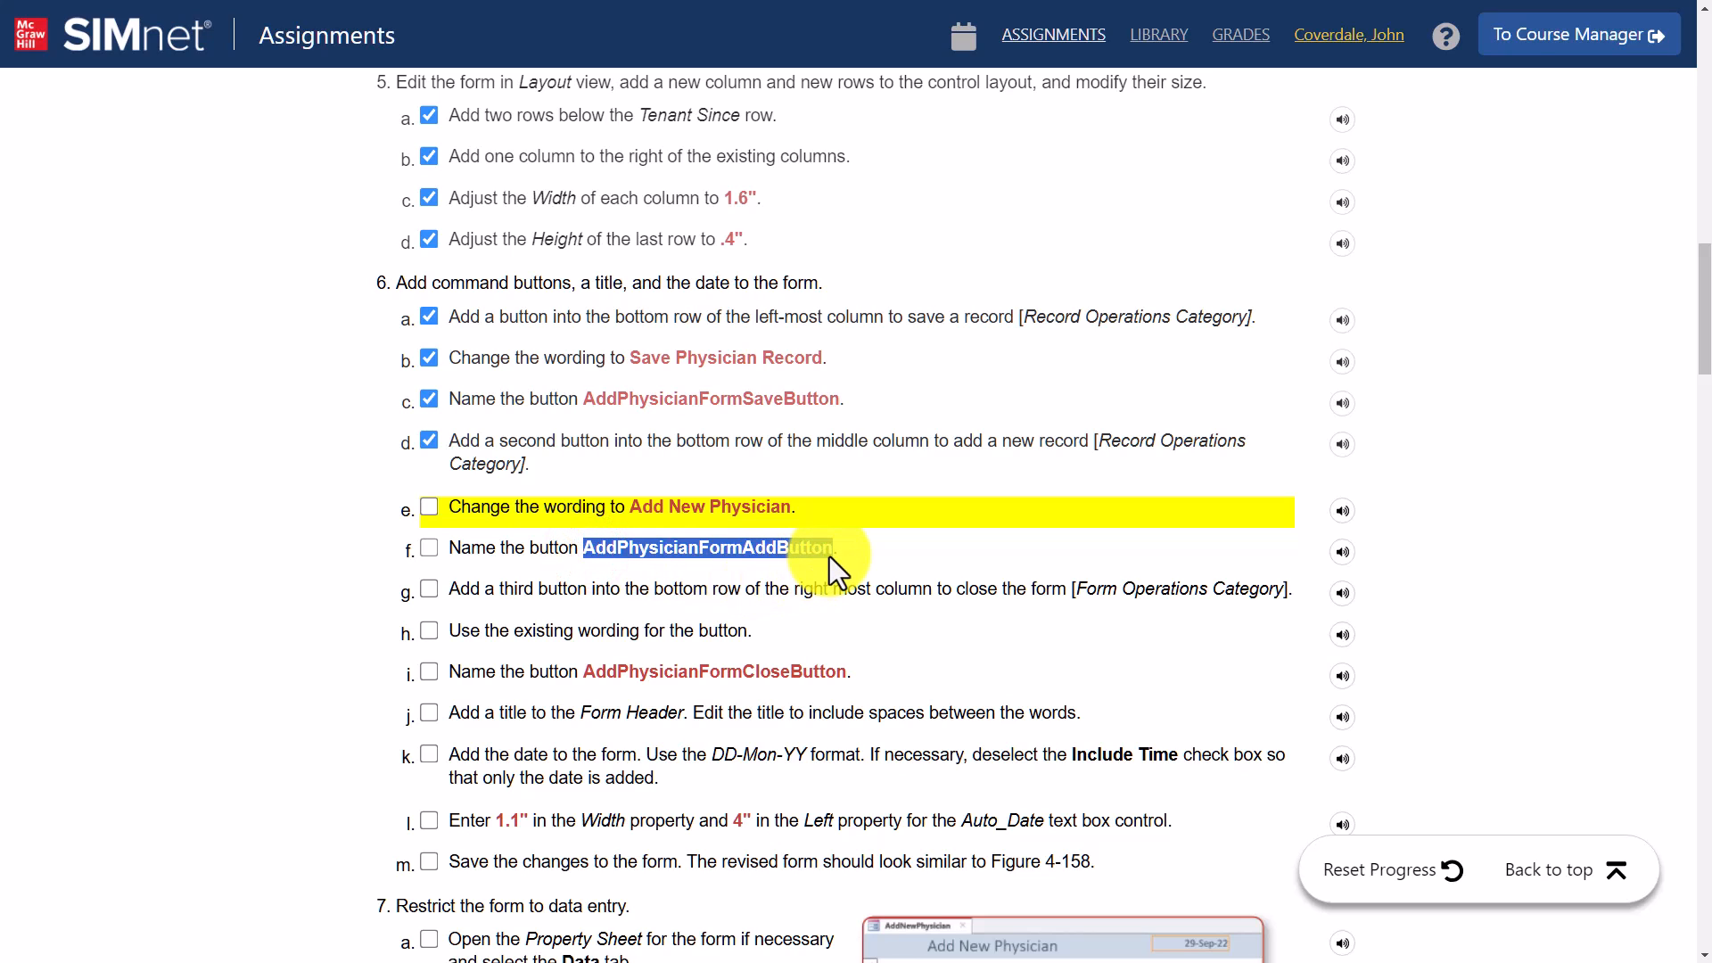
right_click(826, 554)
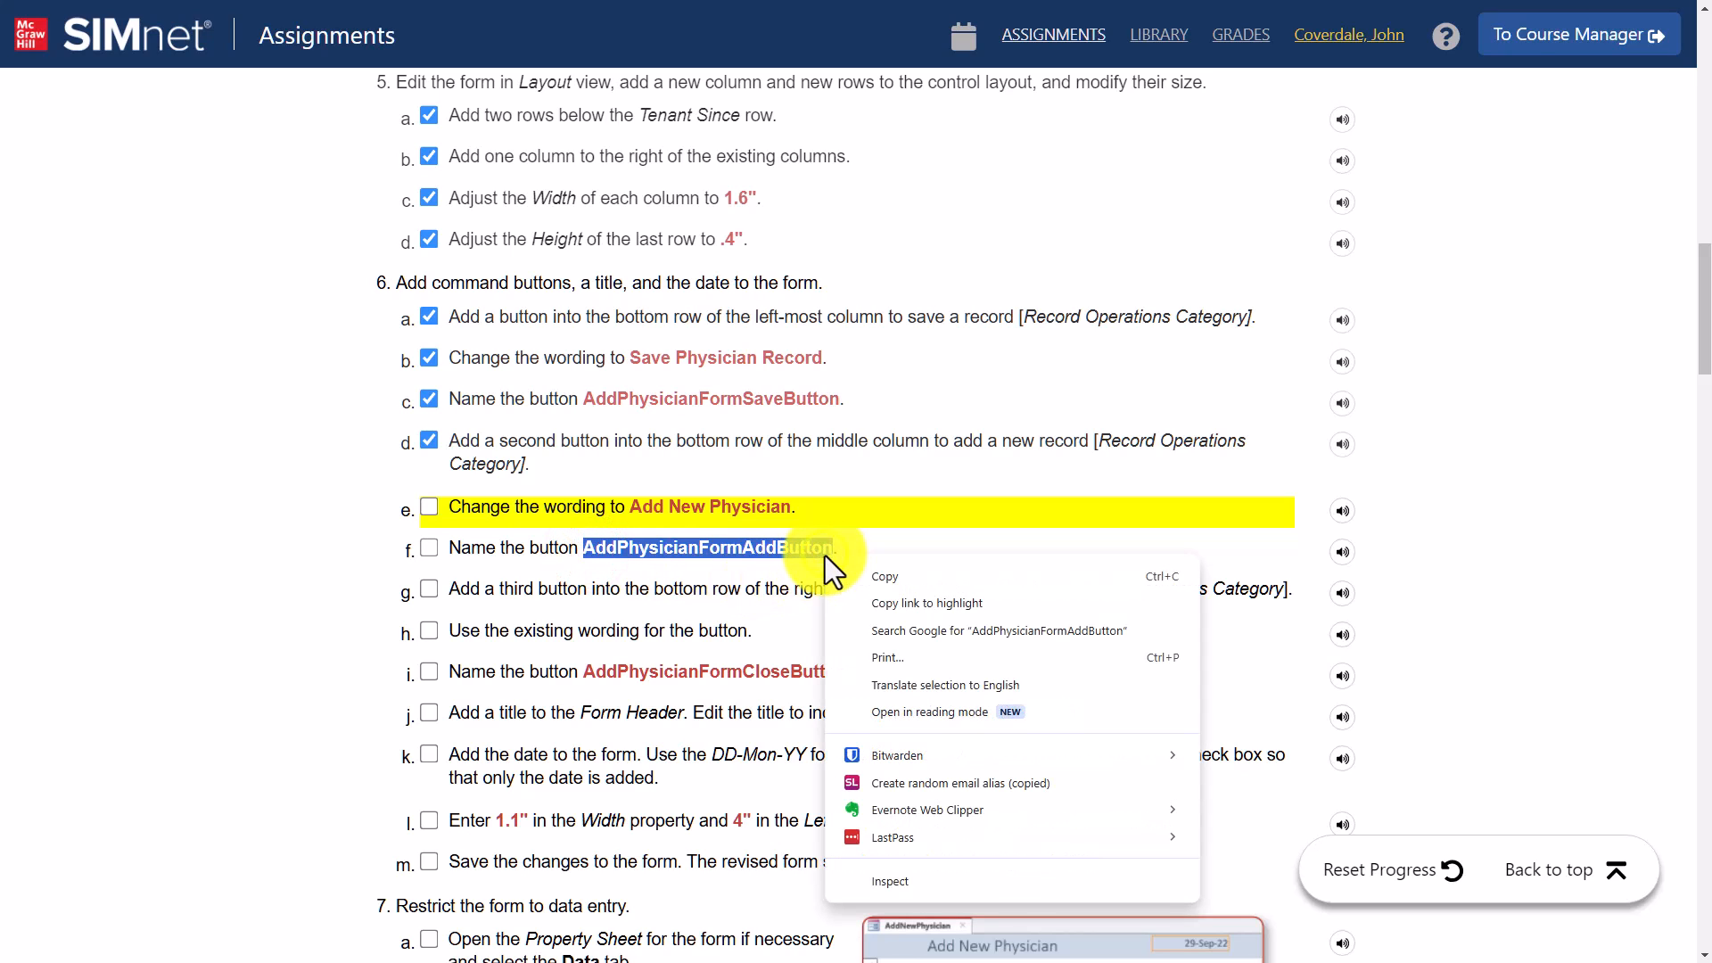
left_click(864, 578)
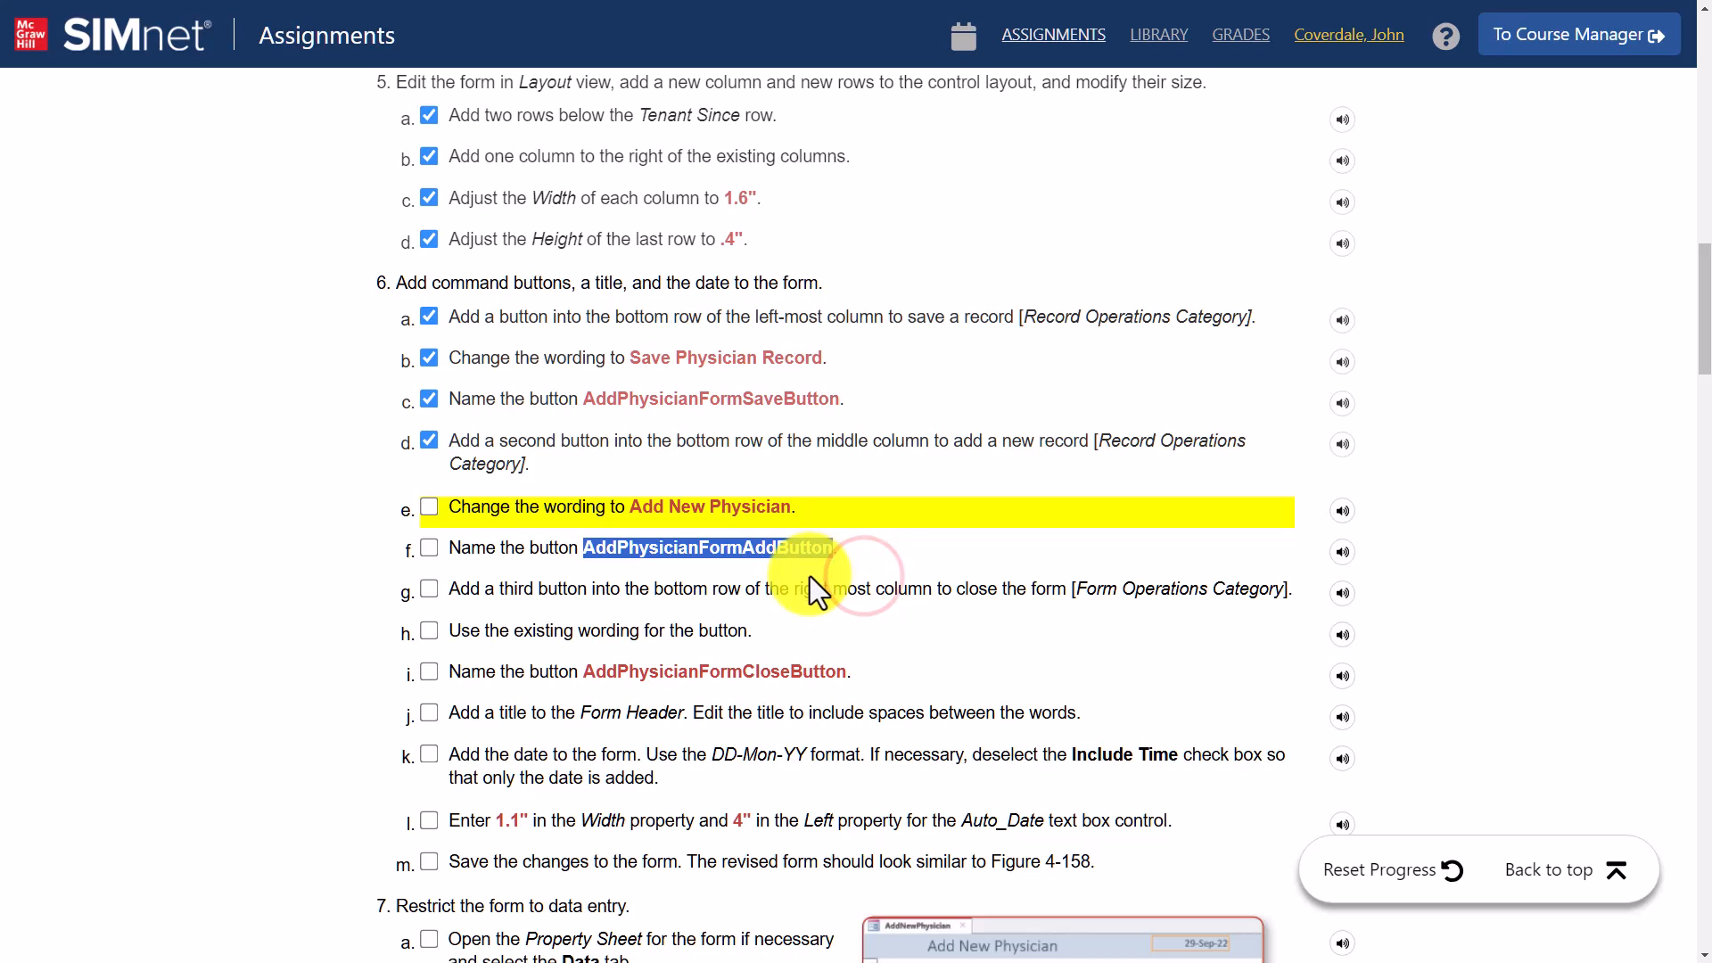
Switch to Access, name the second button AddPhysicianFormAddButton, finish the wizard, and select the empty cell beside it
key("alt+Tab")
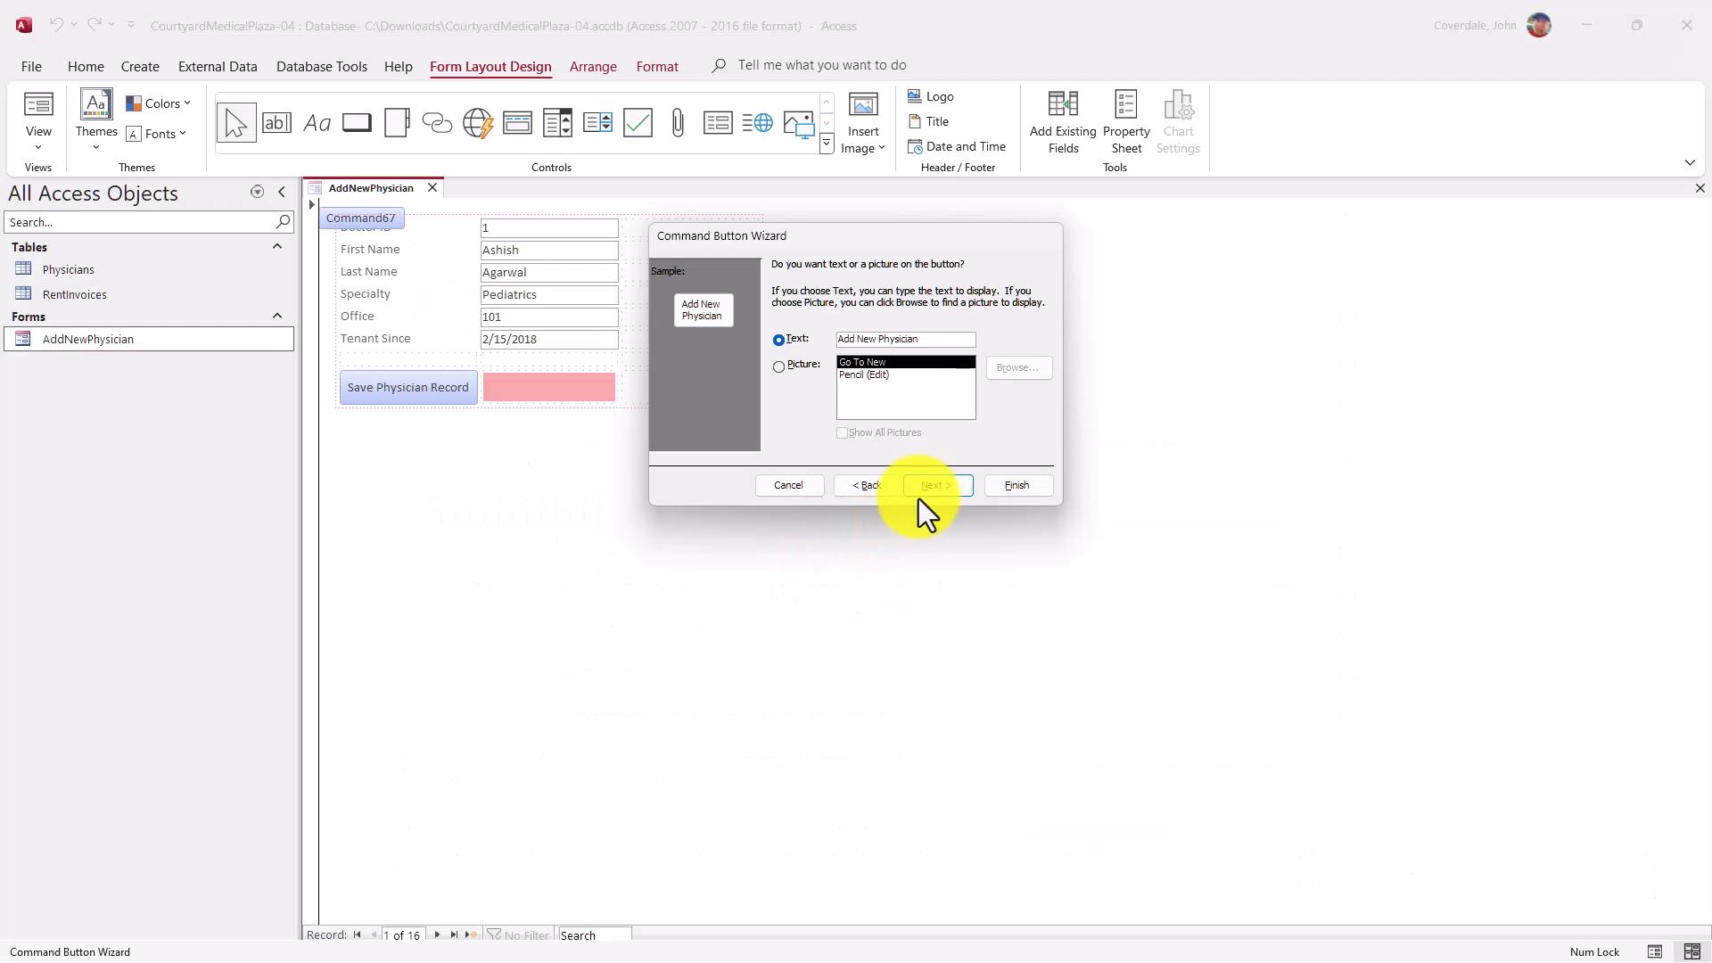
left_click(938, 485)
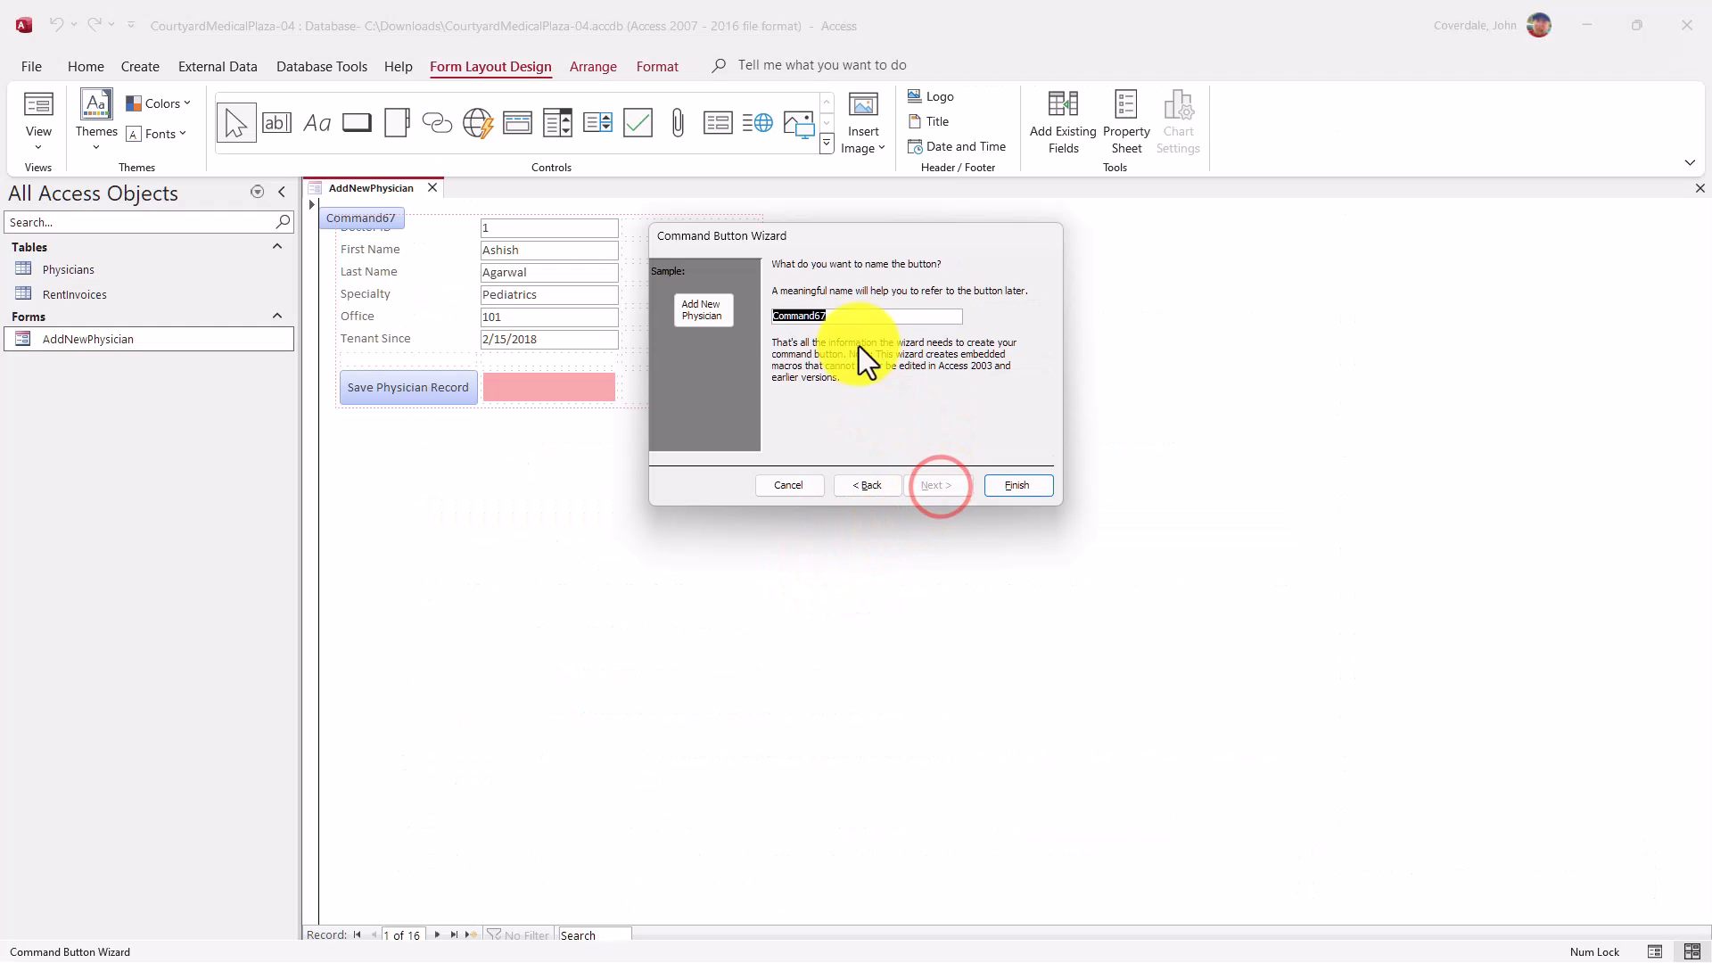
key("ctrl+v")
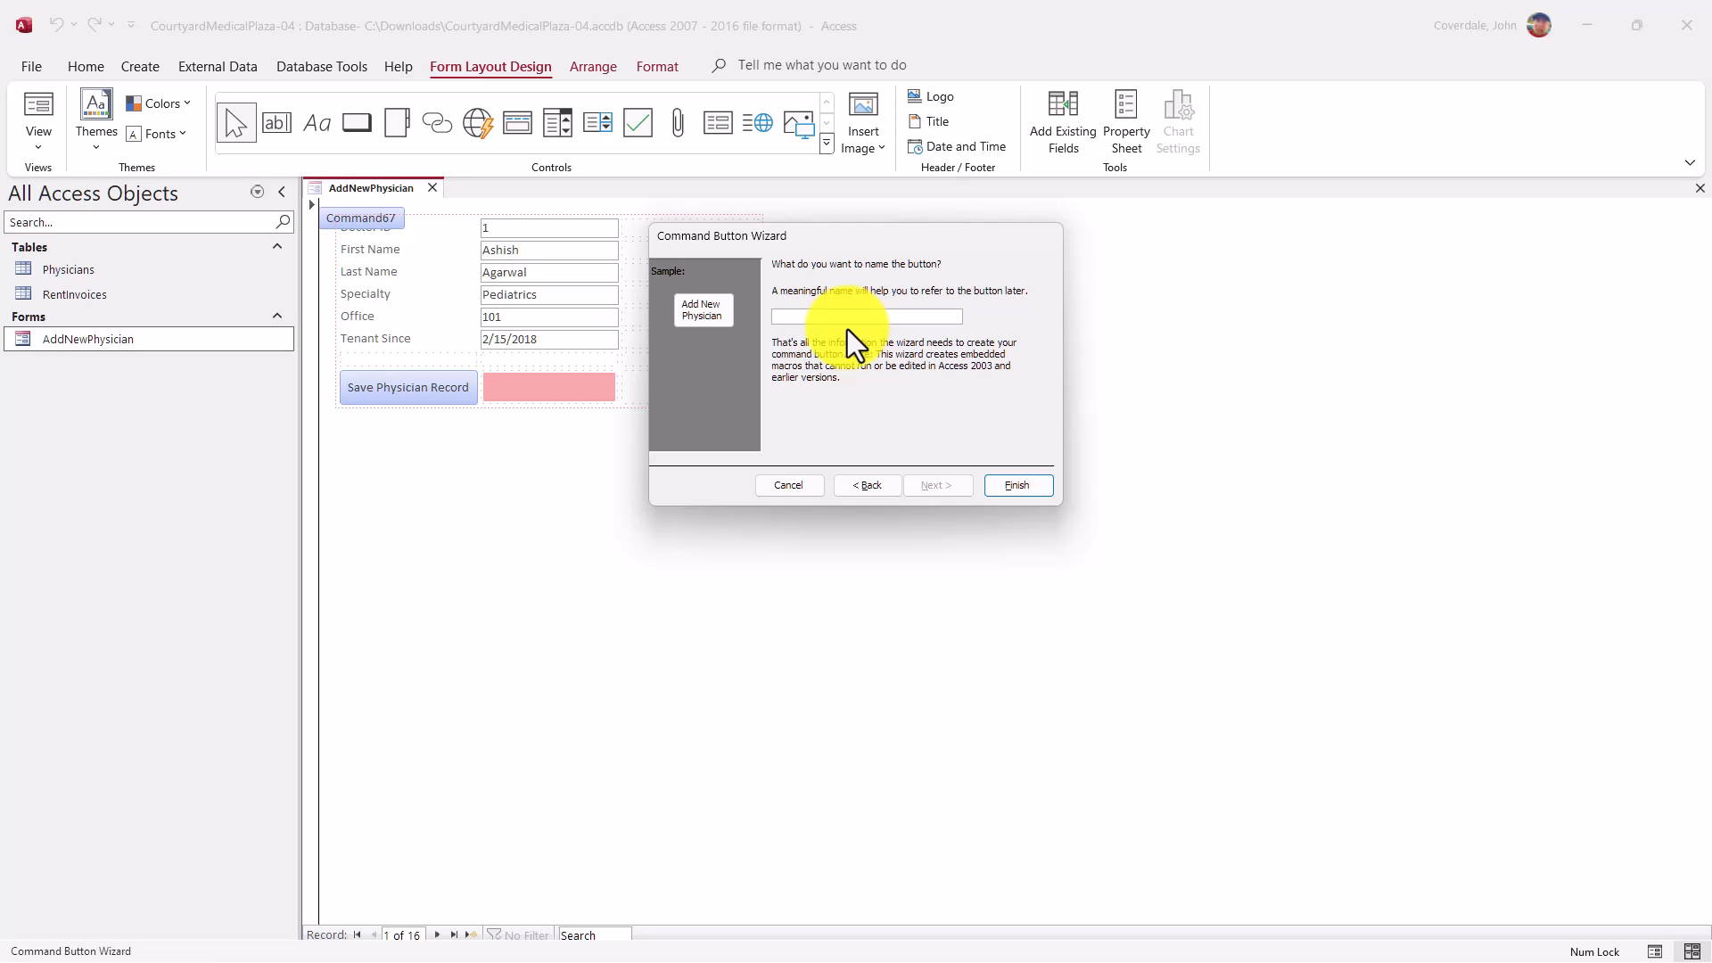
left_click(1017, 485)
left_click(691, 399)
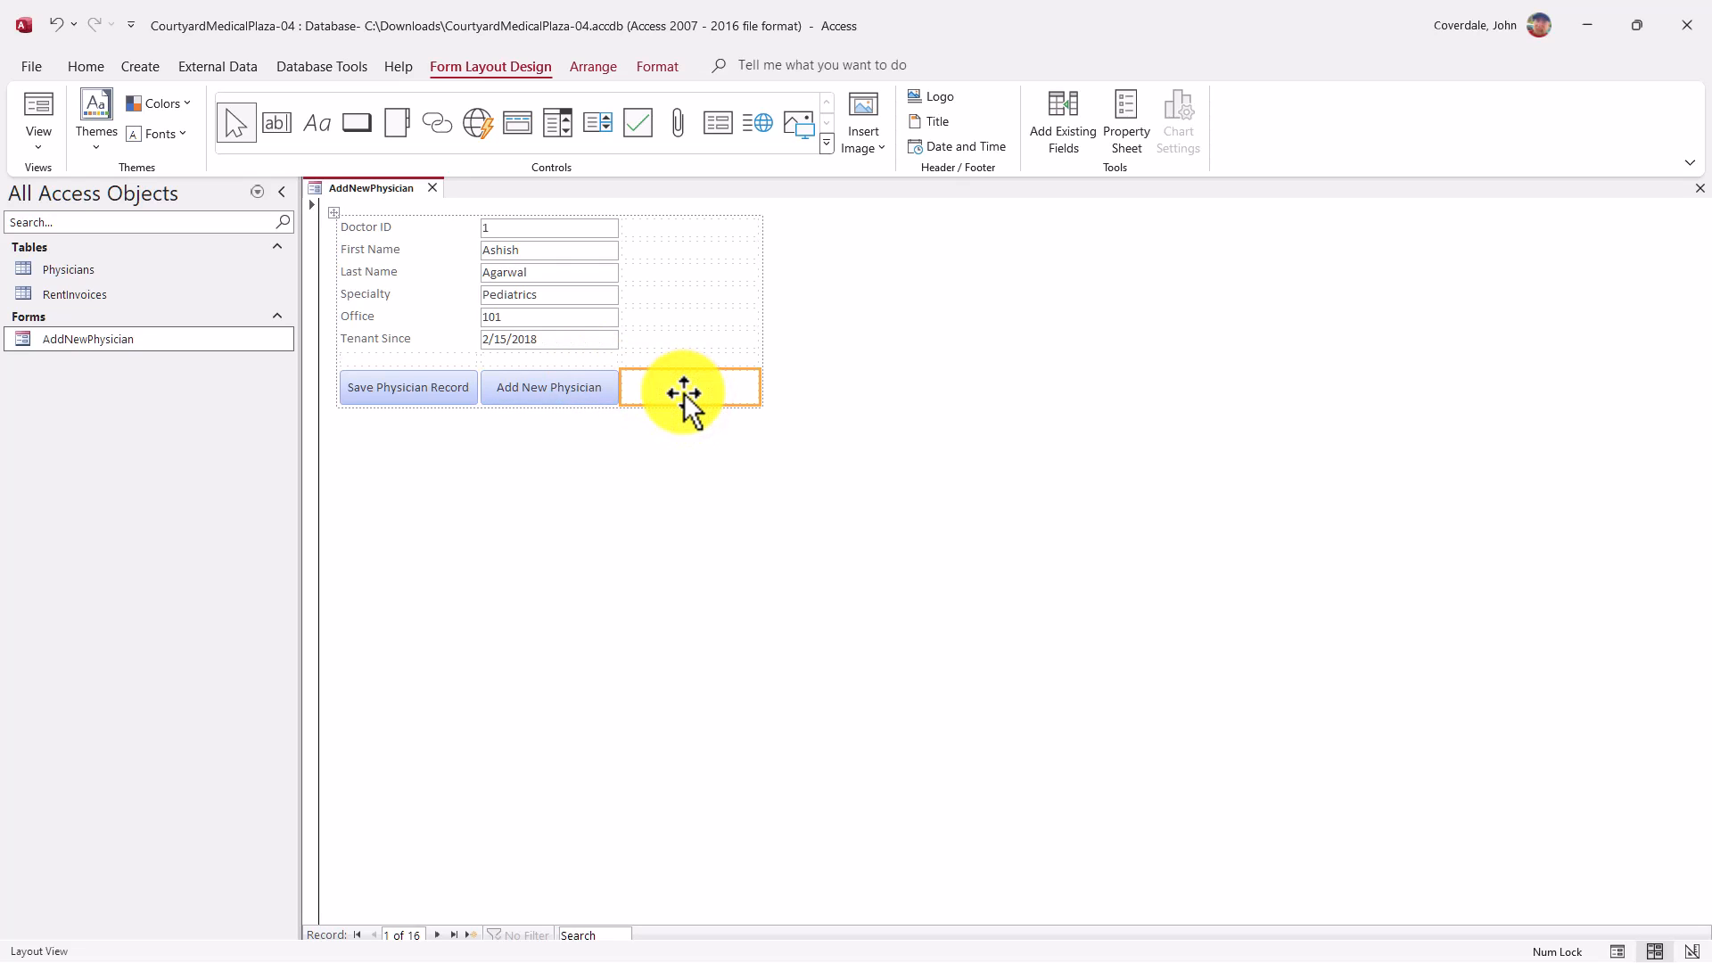
Switch to the SIMnet instructions, mark steps 6e and 6f as completed, and copy the button name AddPhysicianFormCloseButton from step 6i
key("alt+Tab")
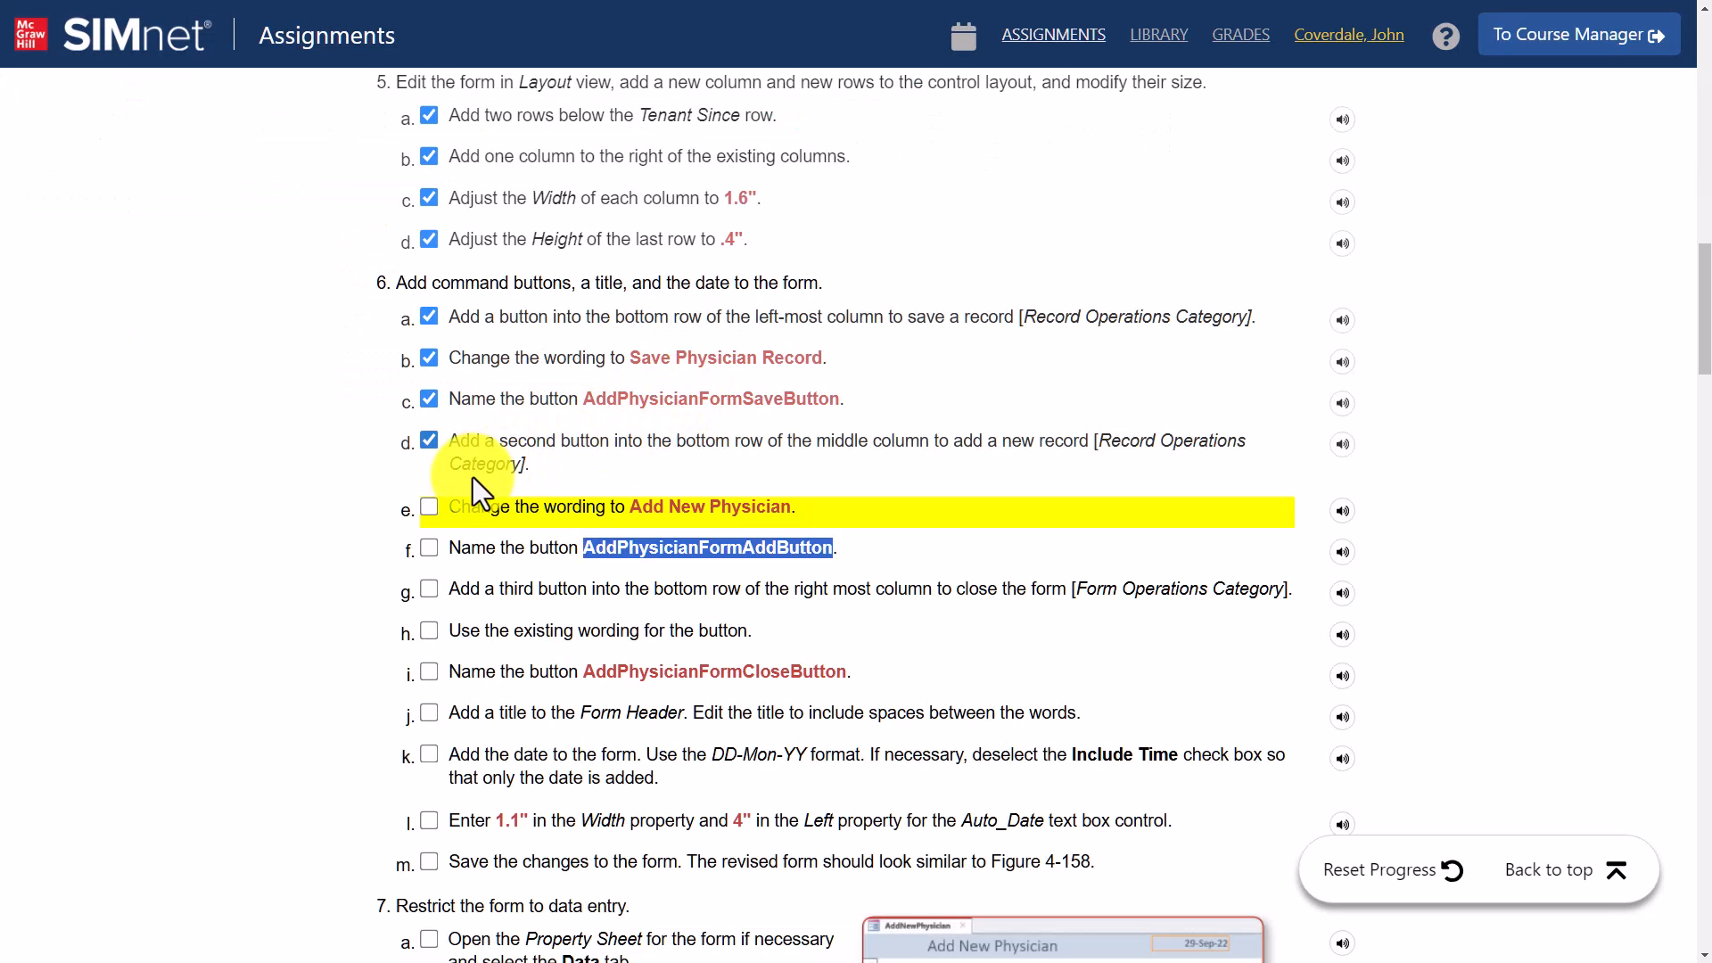
left_click(428, 511)
left_click(428, 553)
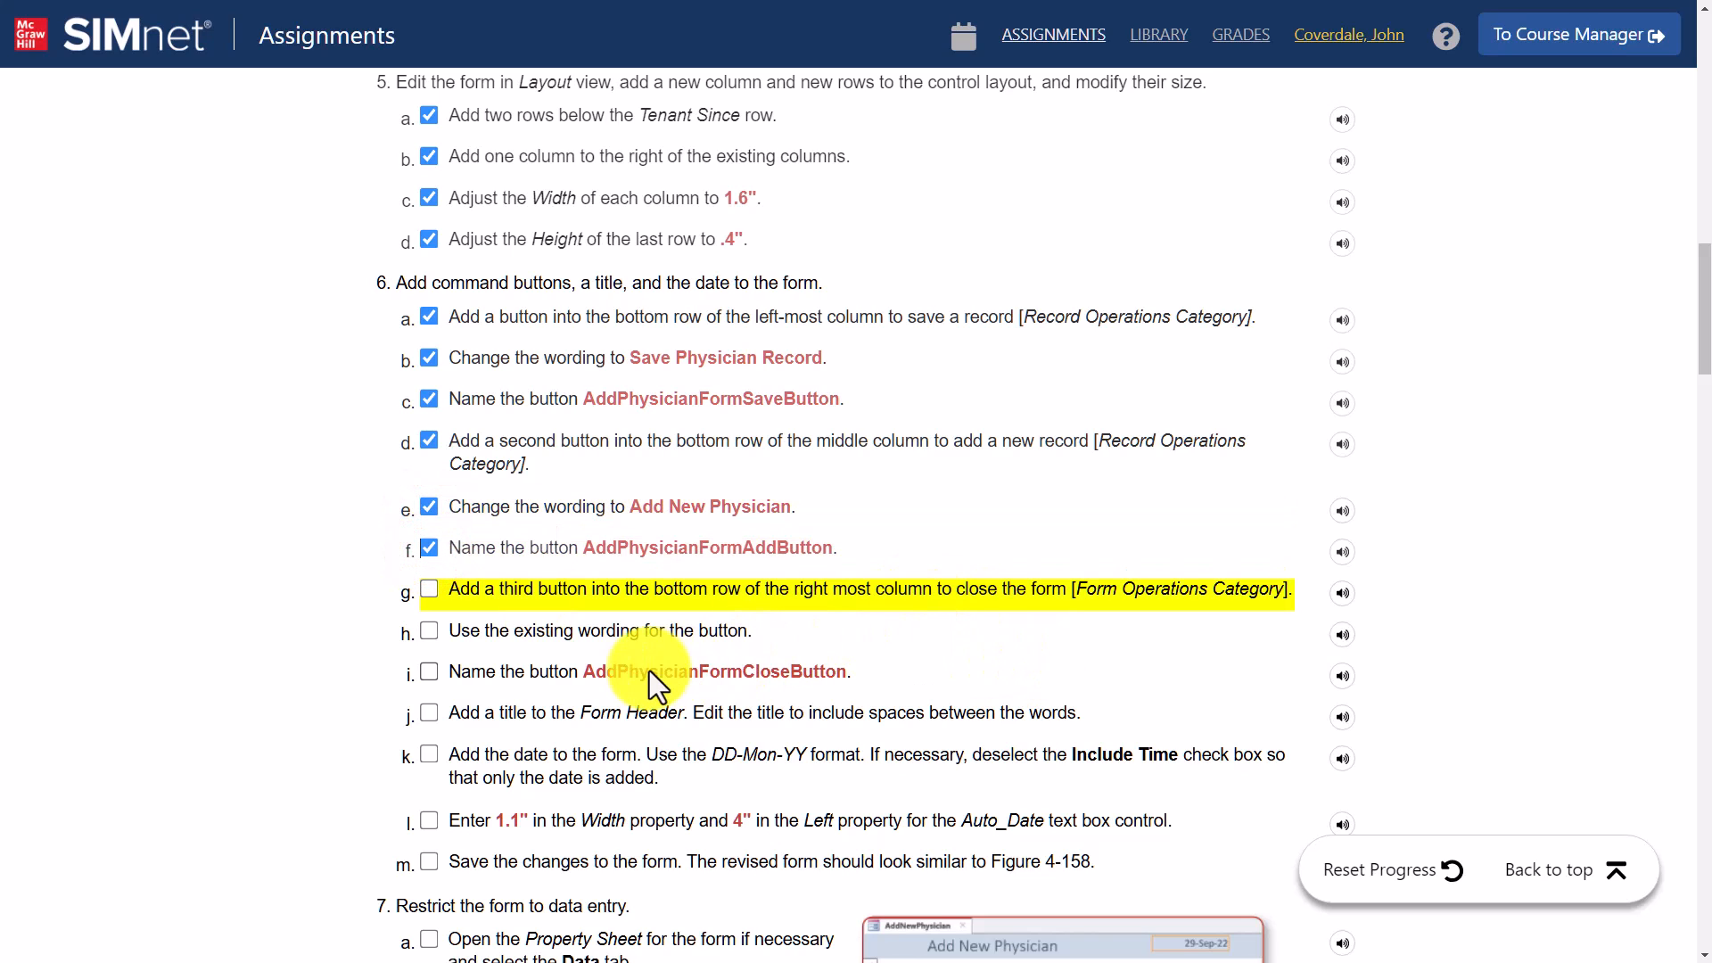
left_click_drag(586, 676, 847, 682)
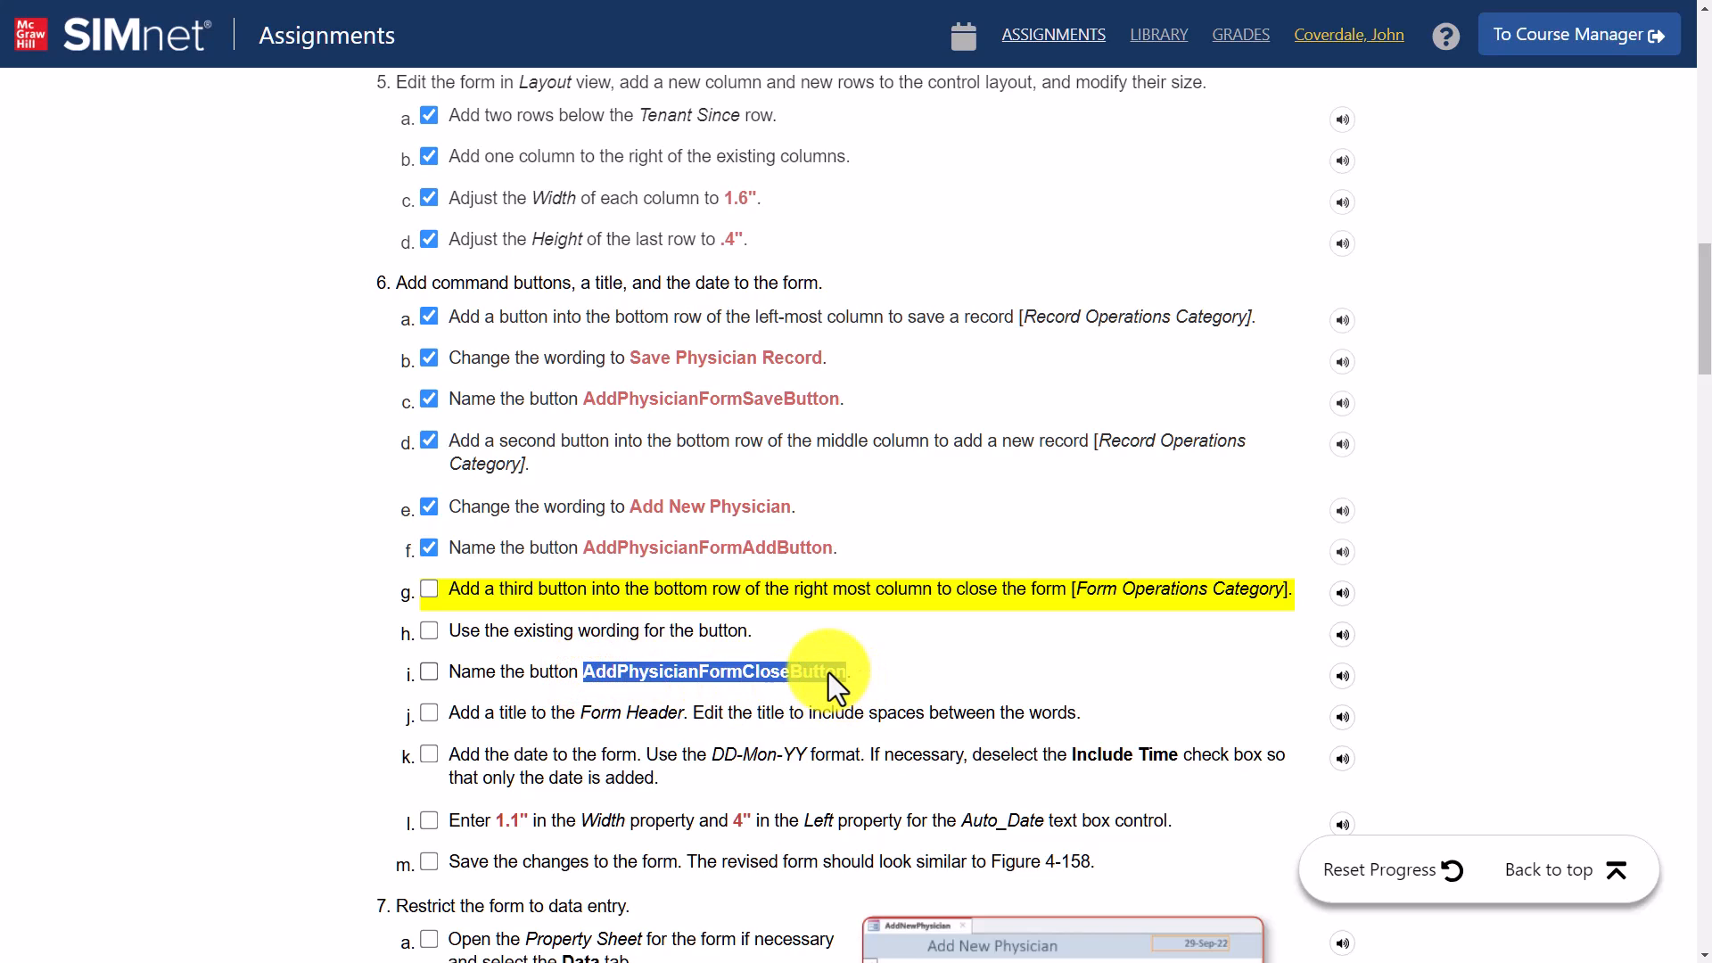
right_click(828, 672)
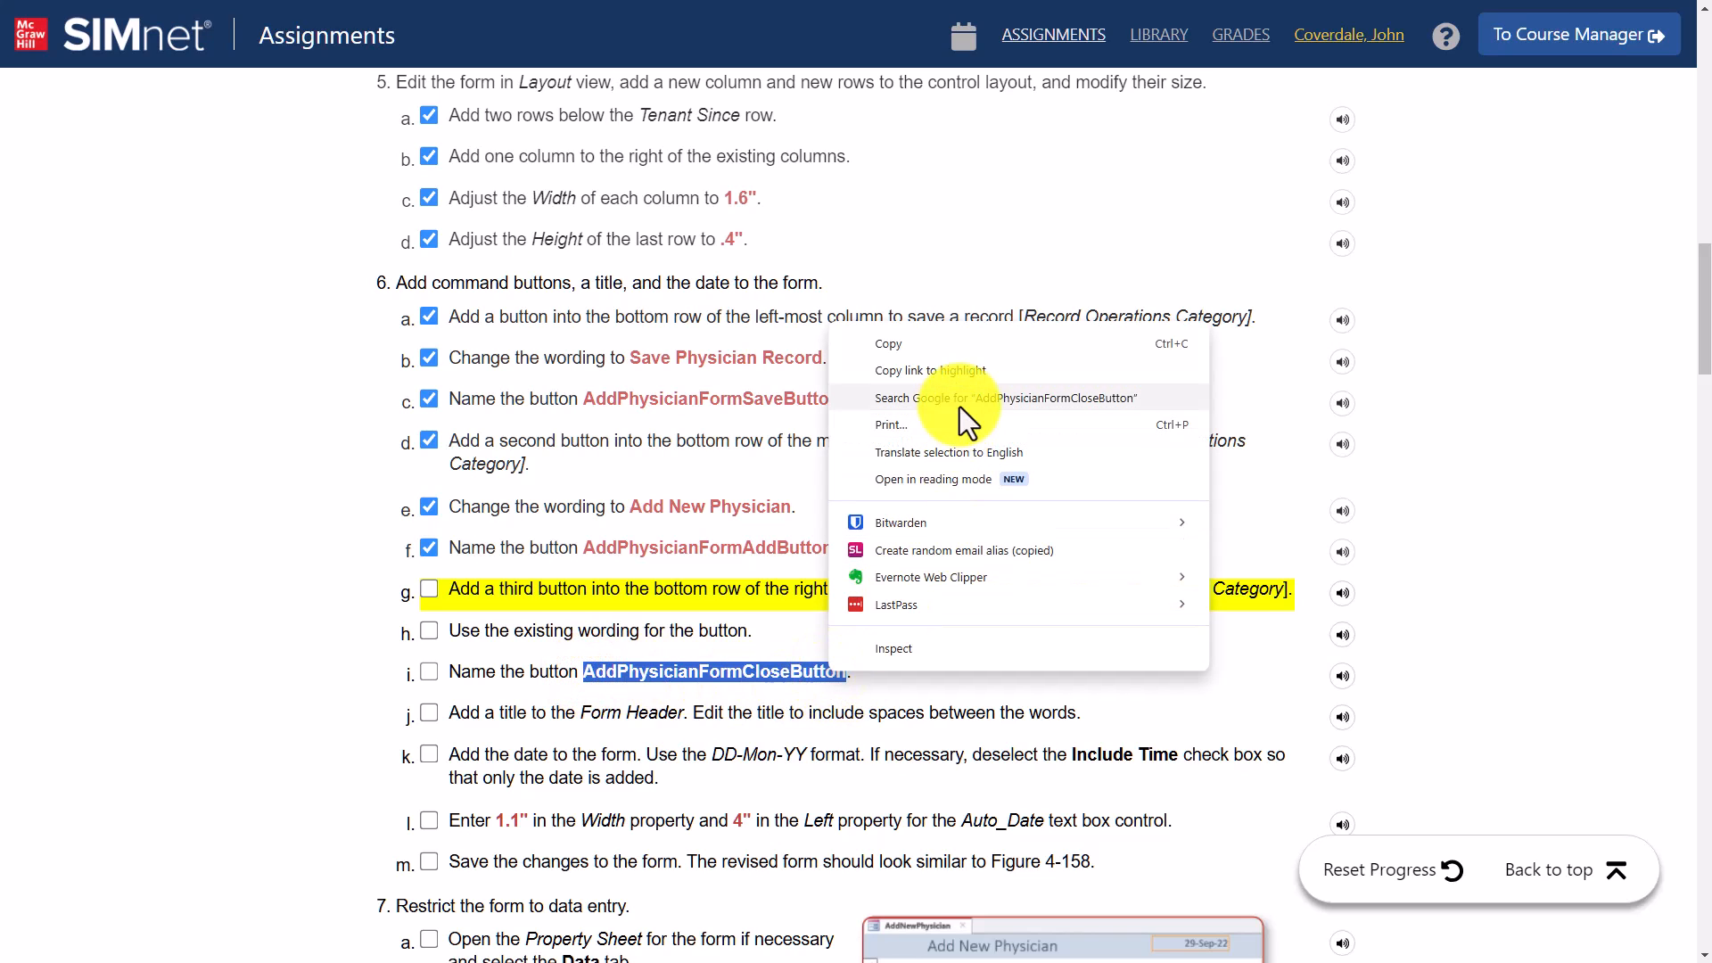
left_click(971, 348)
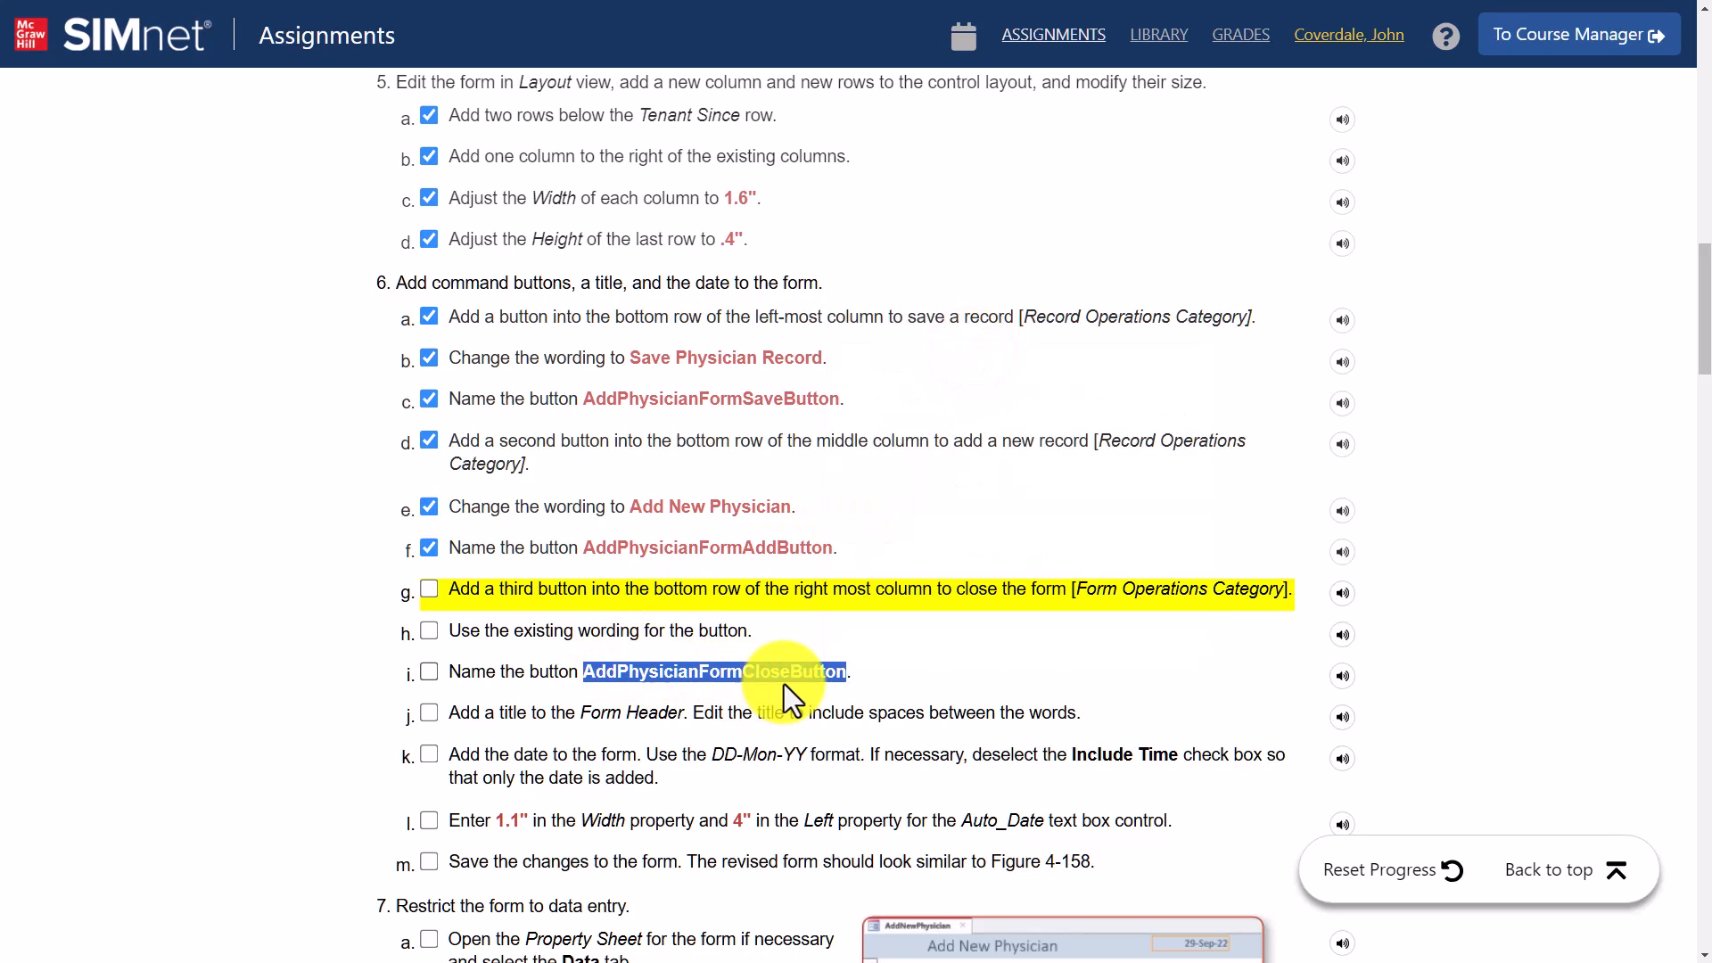
Switch to Access and add a third command button in the empty bottom-row cell, with the Close Form action from Form Operations
key("alt+Tab")
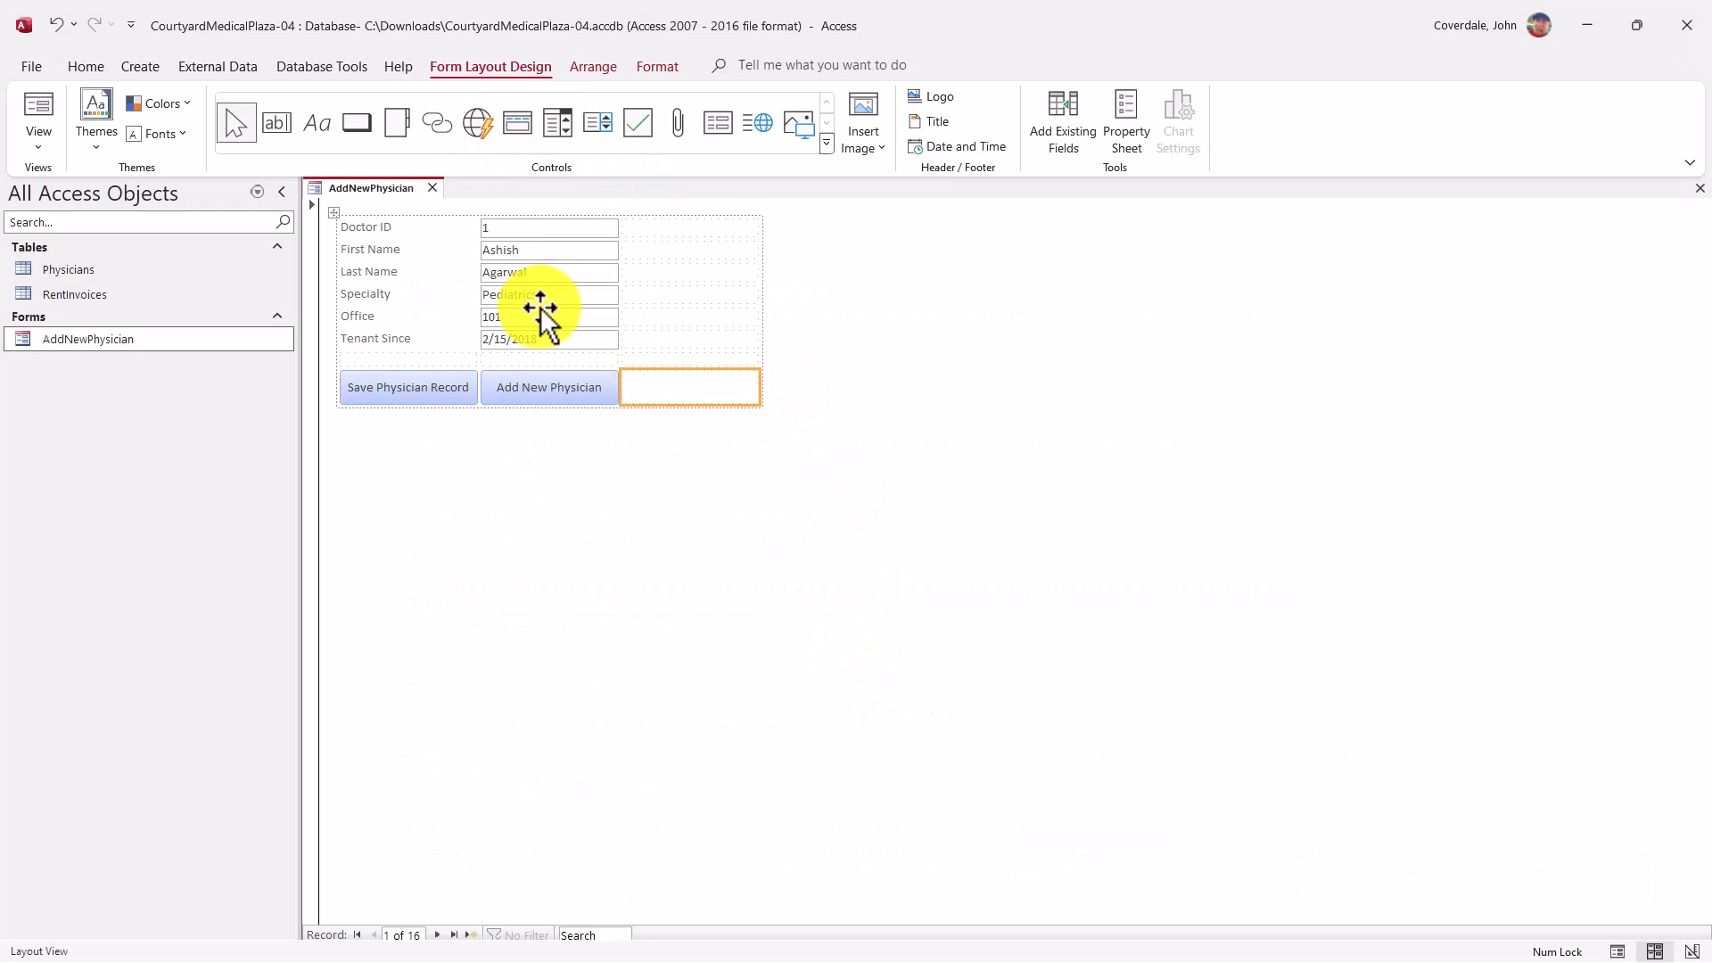
left_click(364, 132)
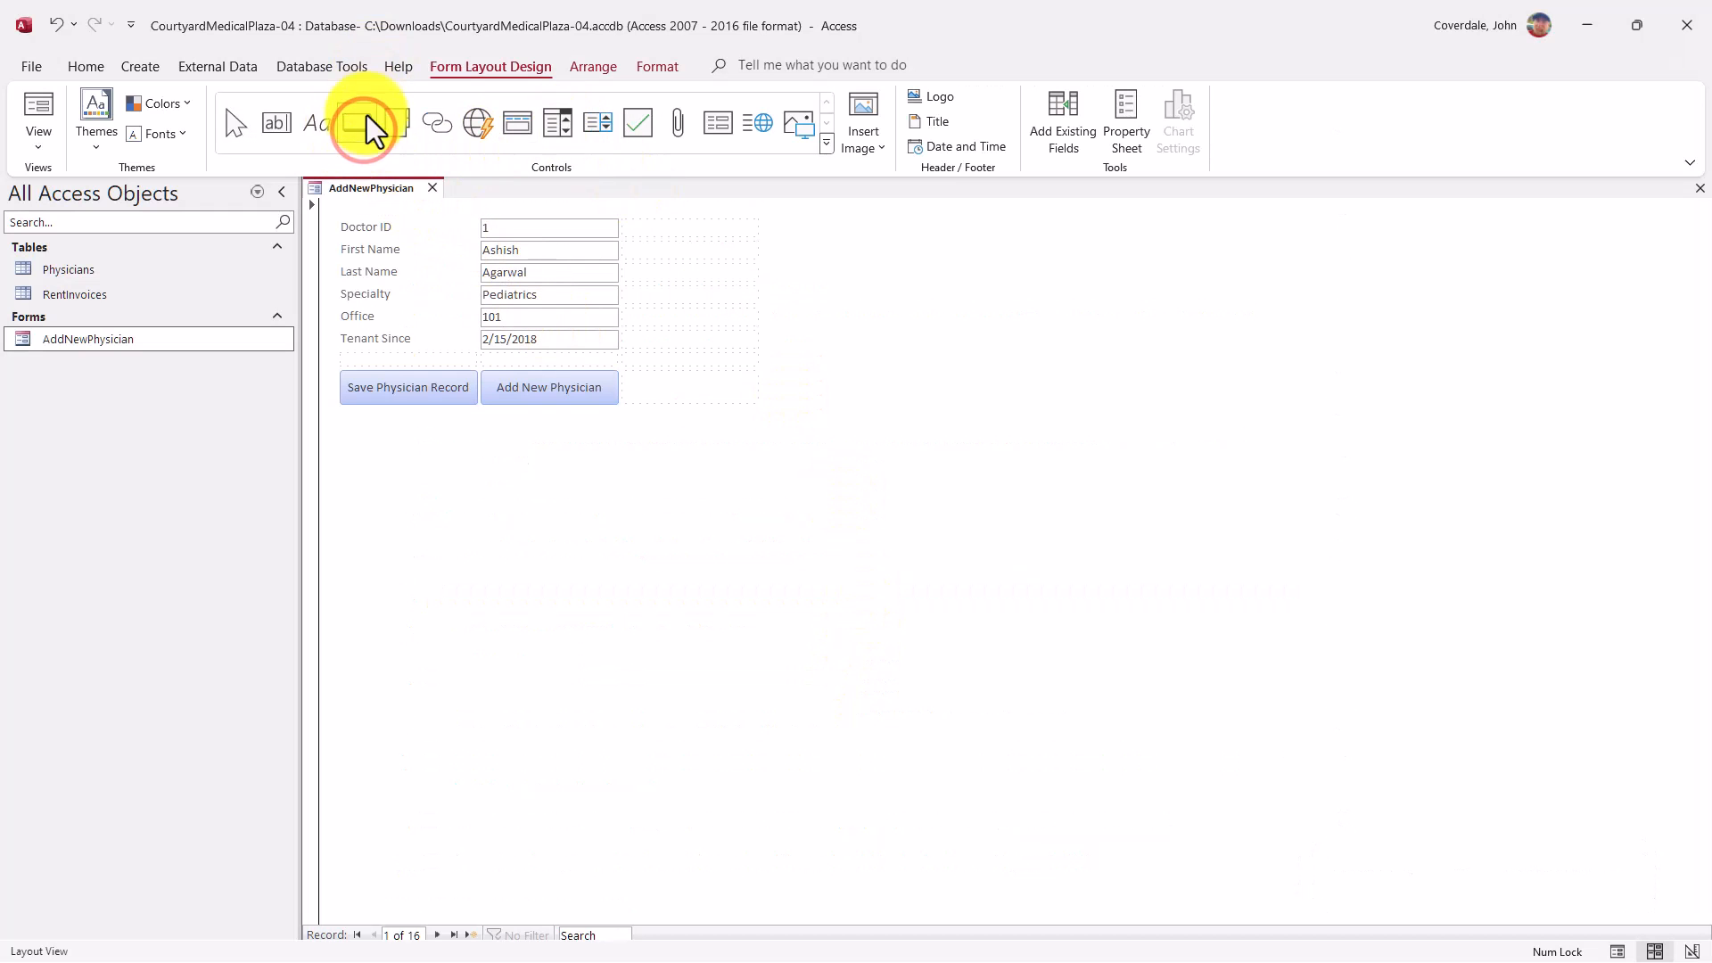
left_click(651, 383)
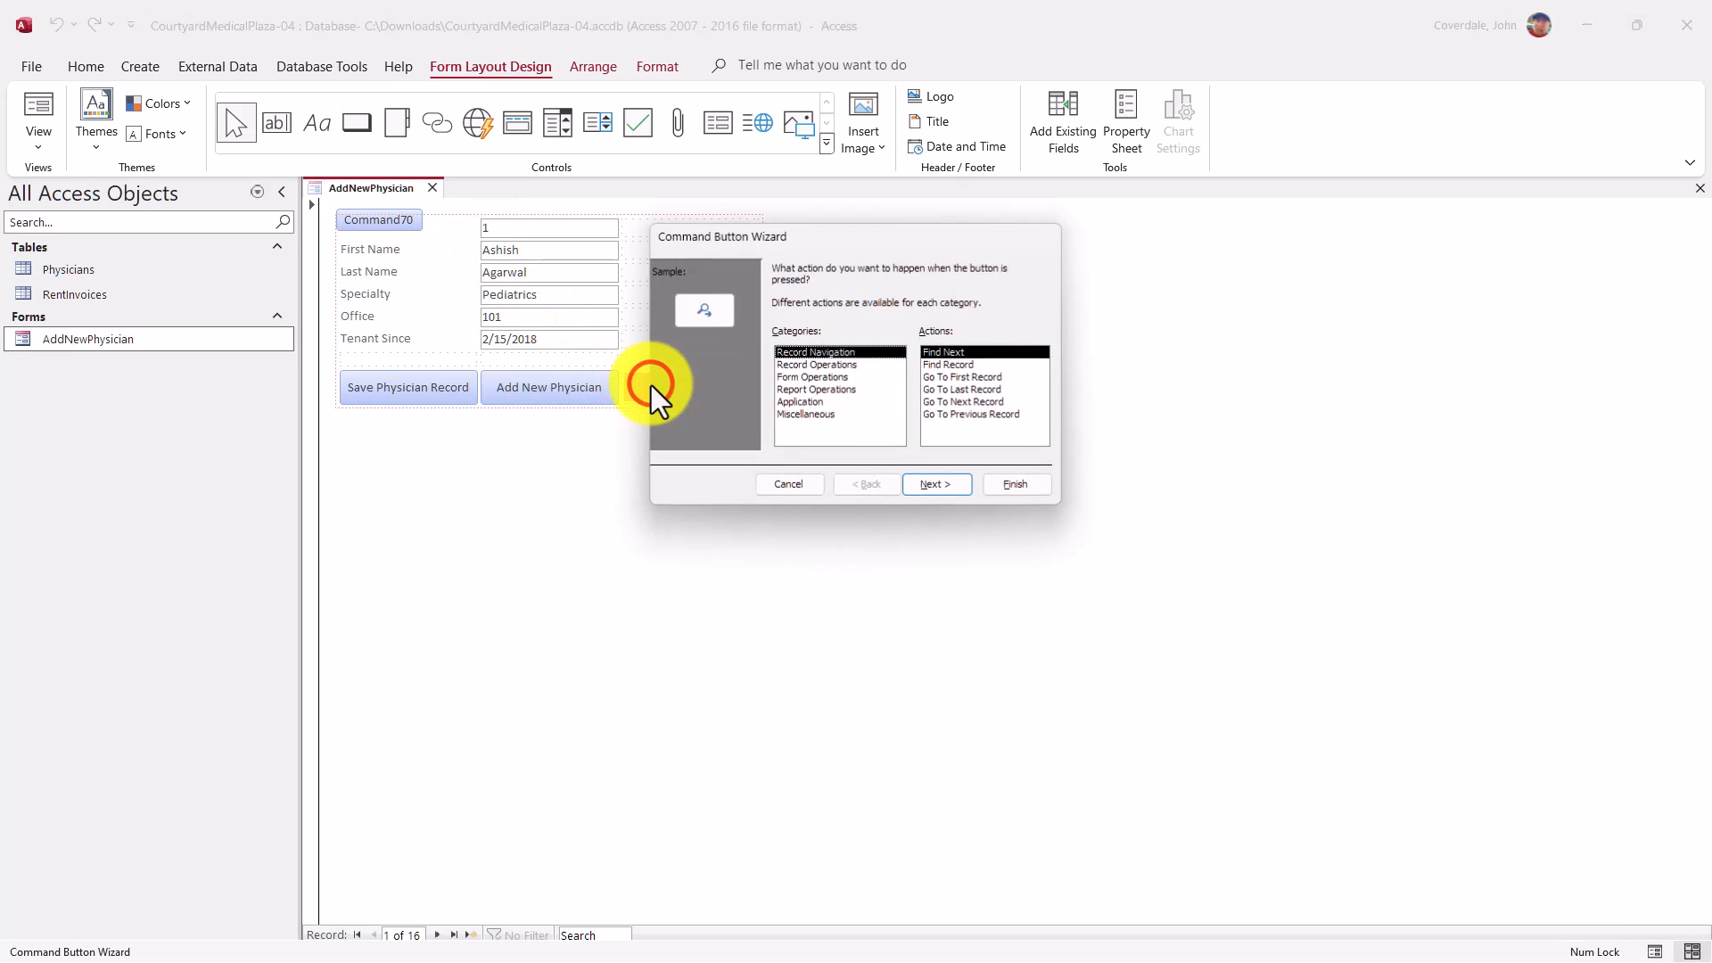
left_click(824, 376)
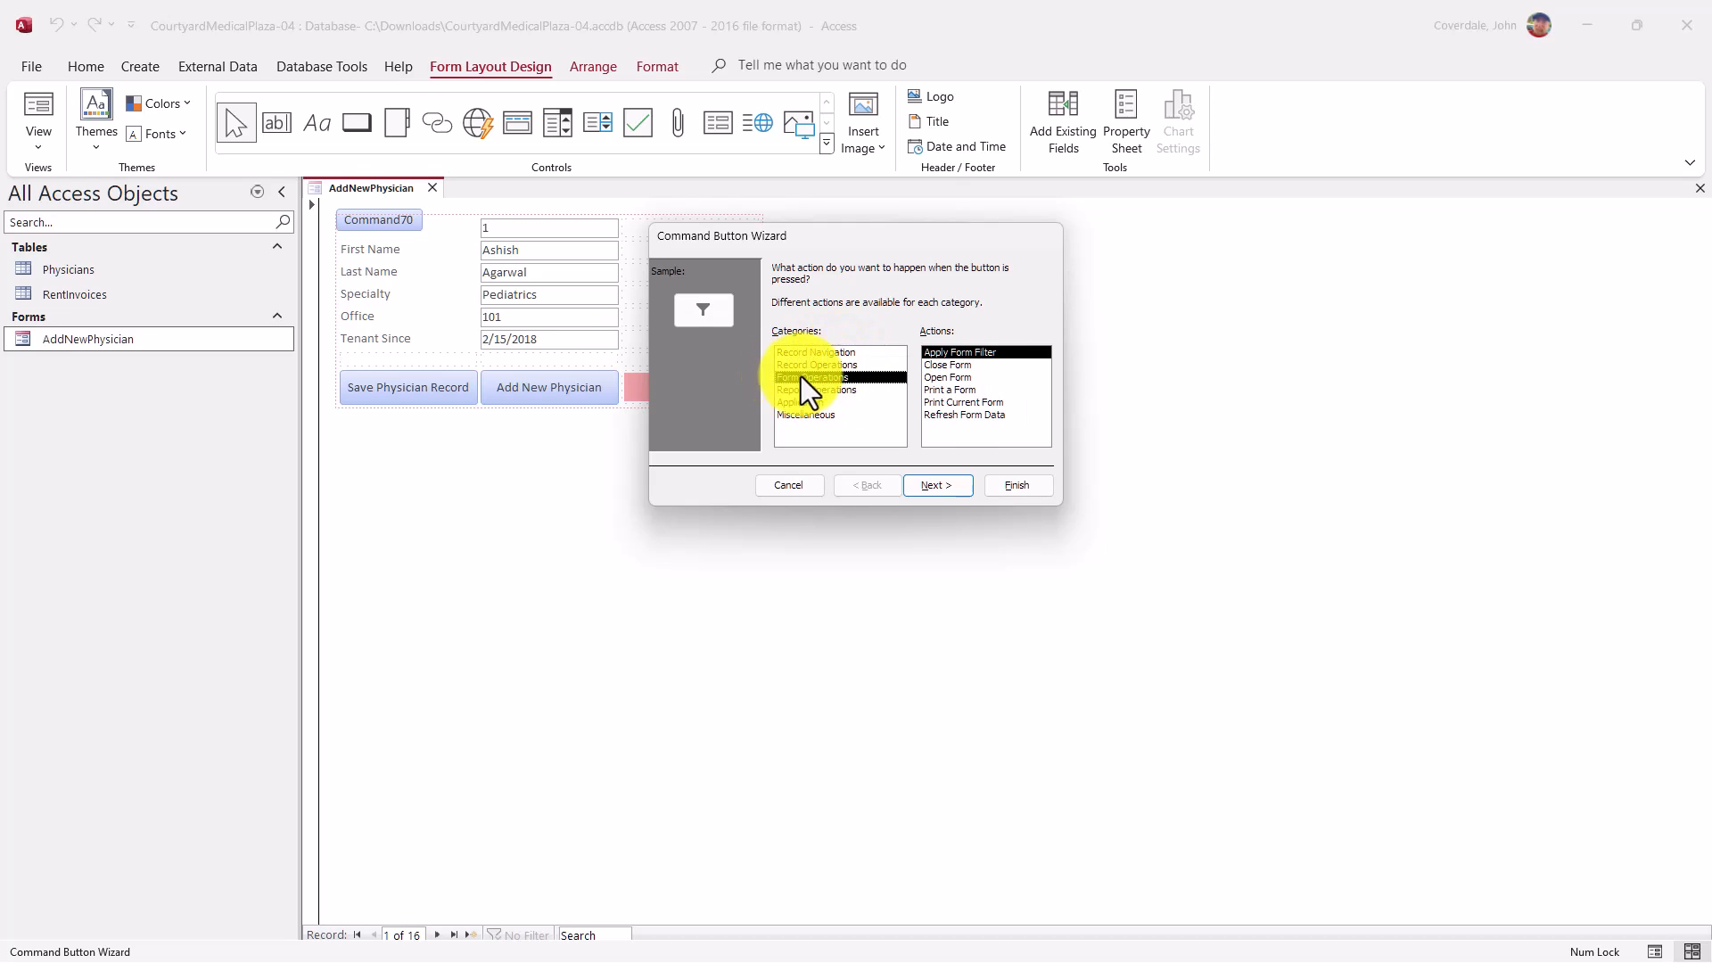
left_click(963, 366)
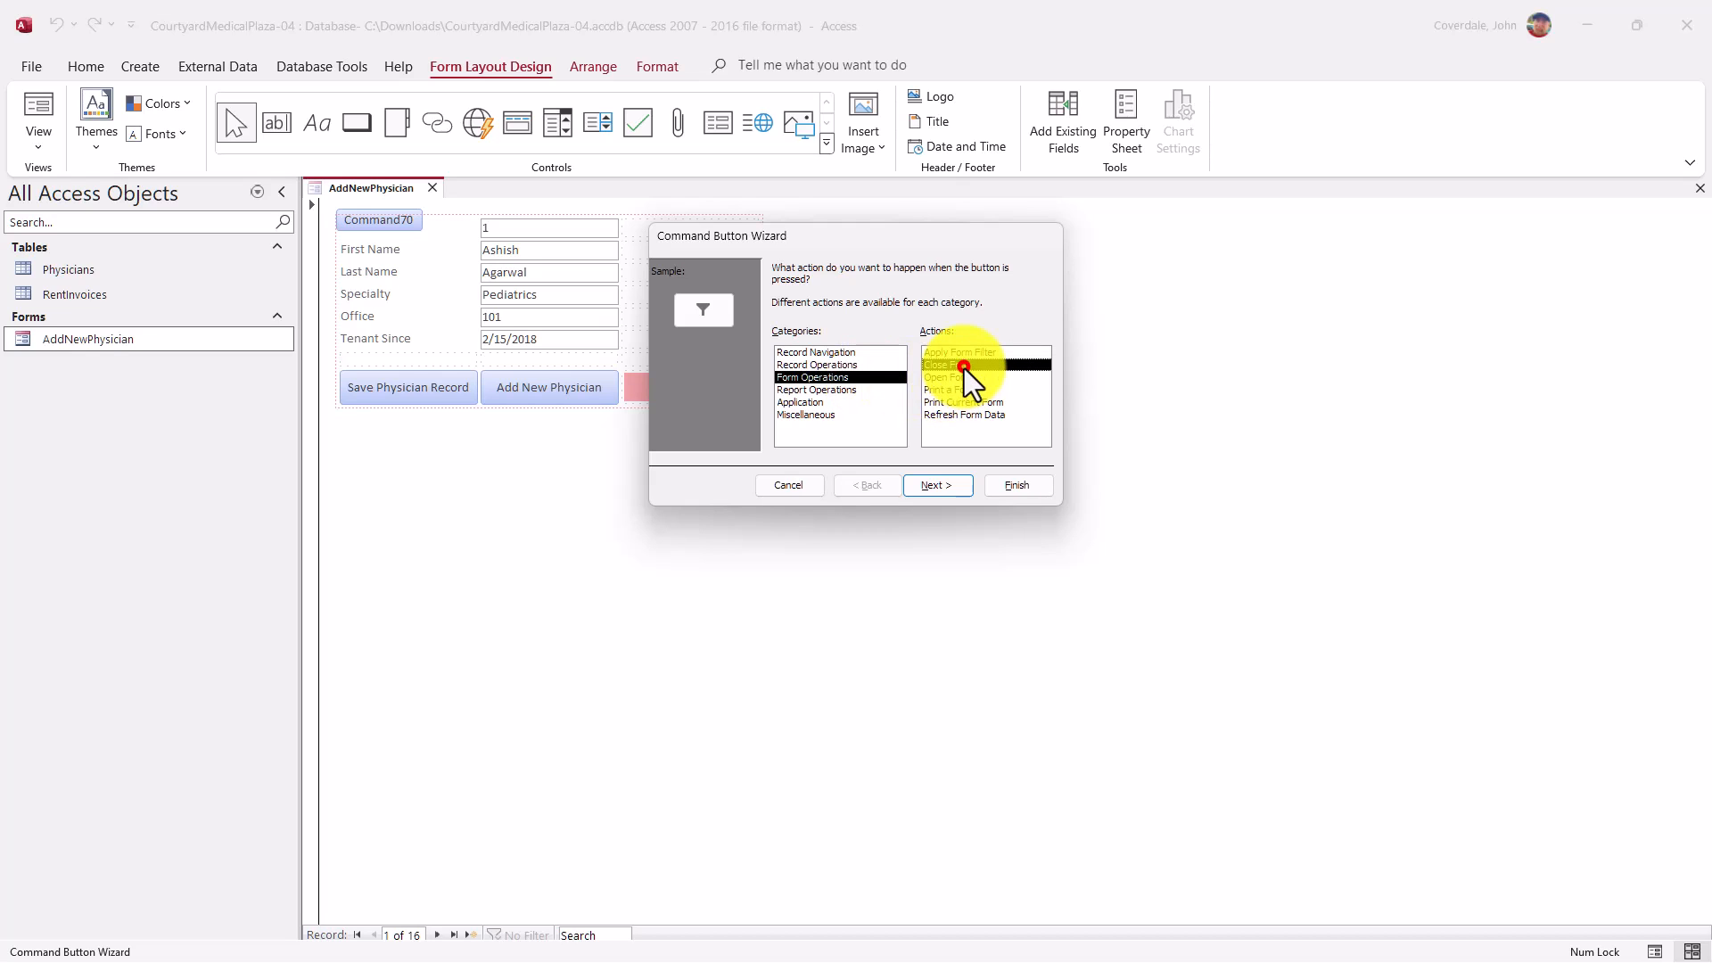
left_click(924, 486)
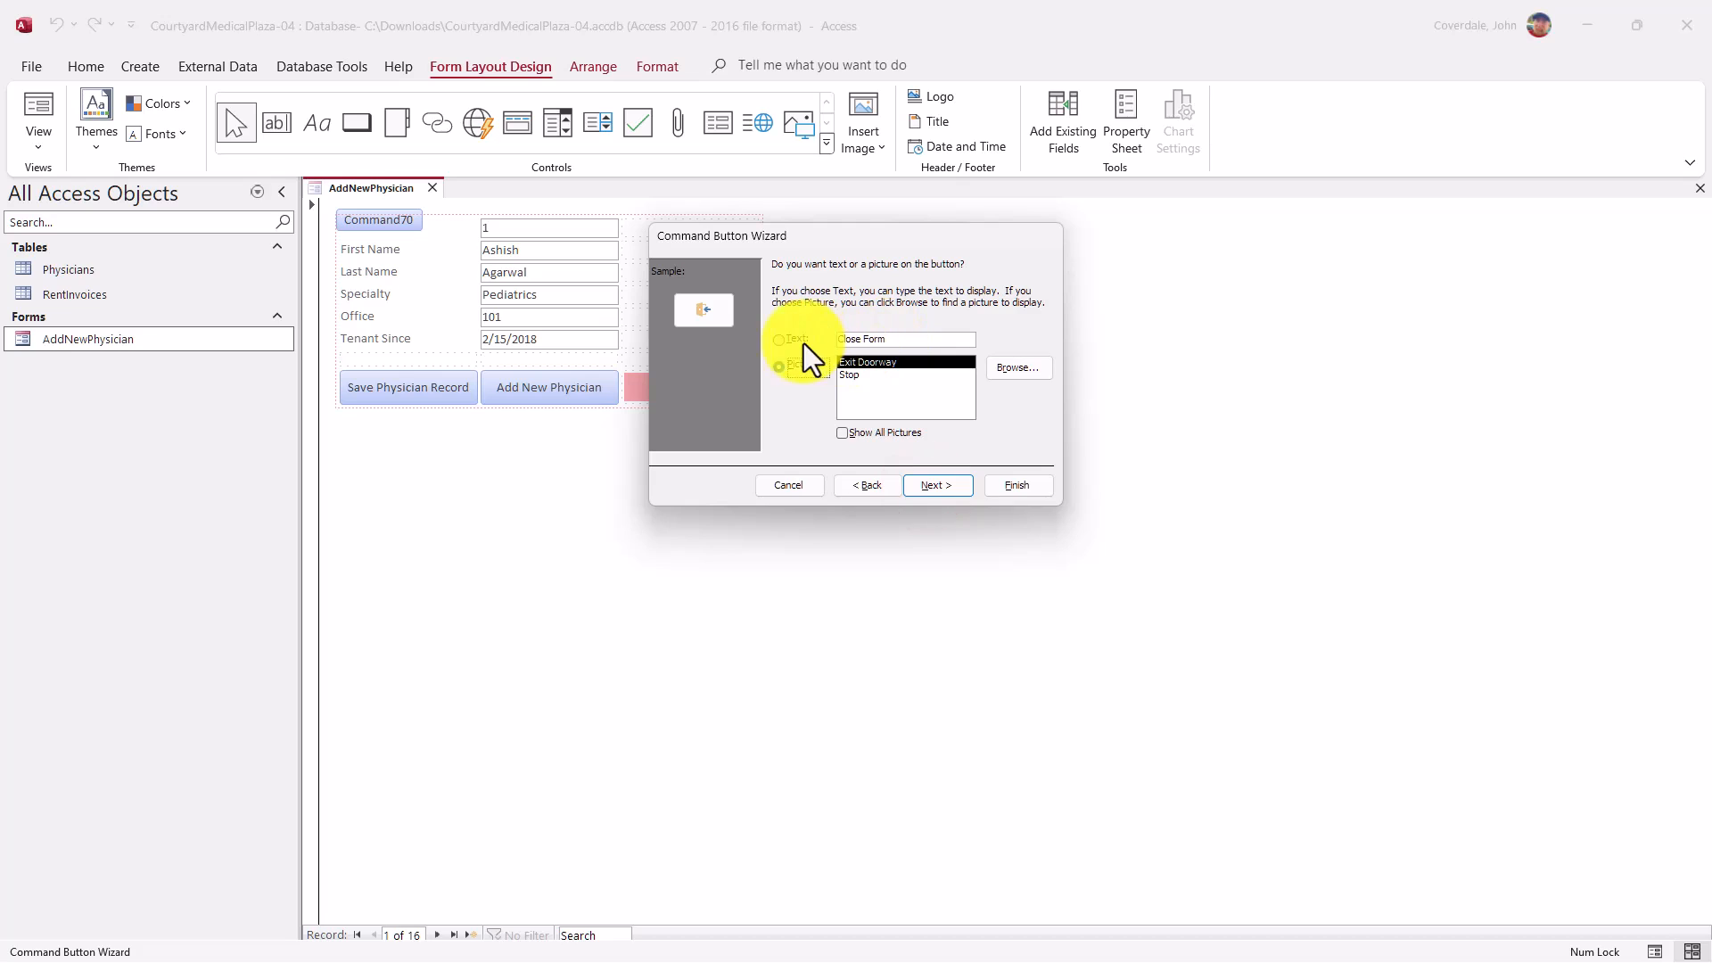
Make the third button show the existing text "Close Form", name it AddPhysicianFormCloseButton, and finish the wizard
left_click(779, 340)
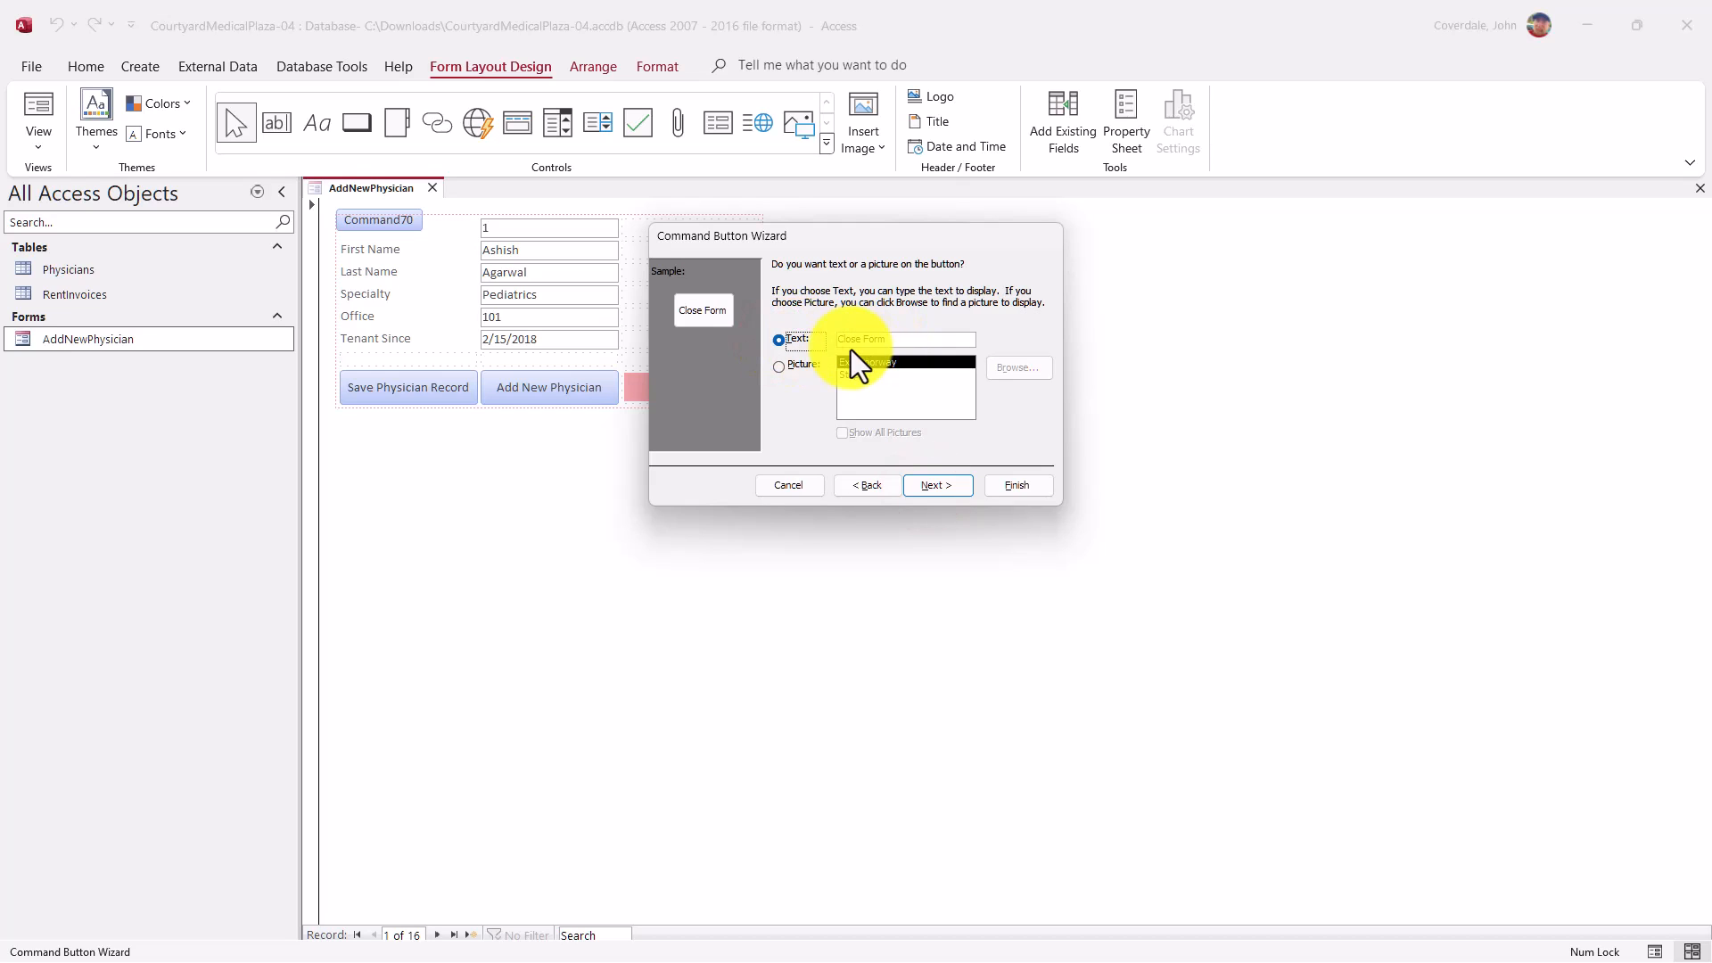
left_click(927, 486)
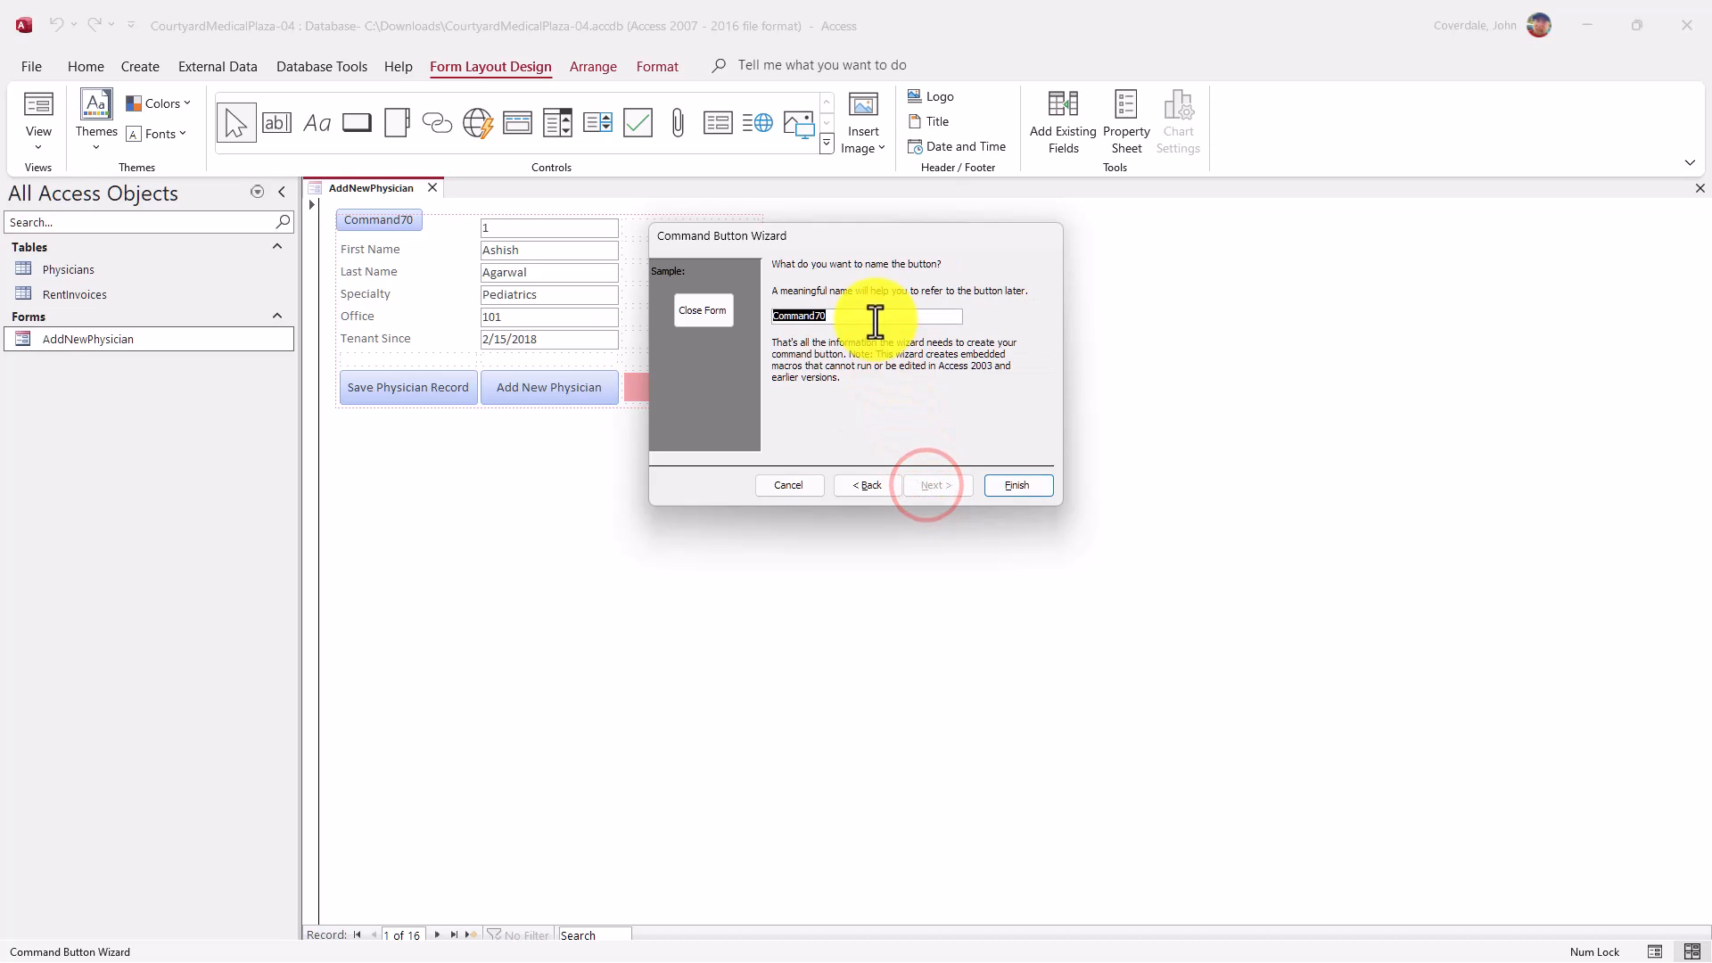
type("AddPhysicianFormCloseButton")
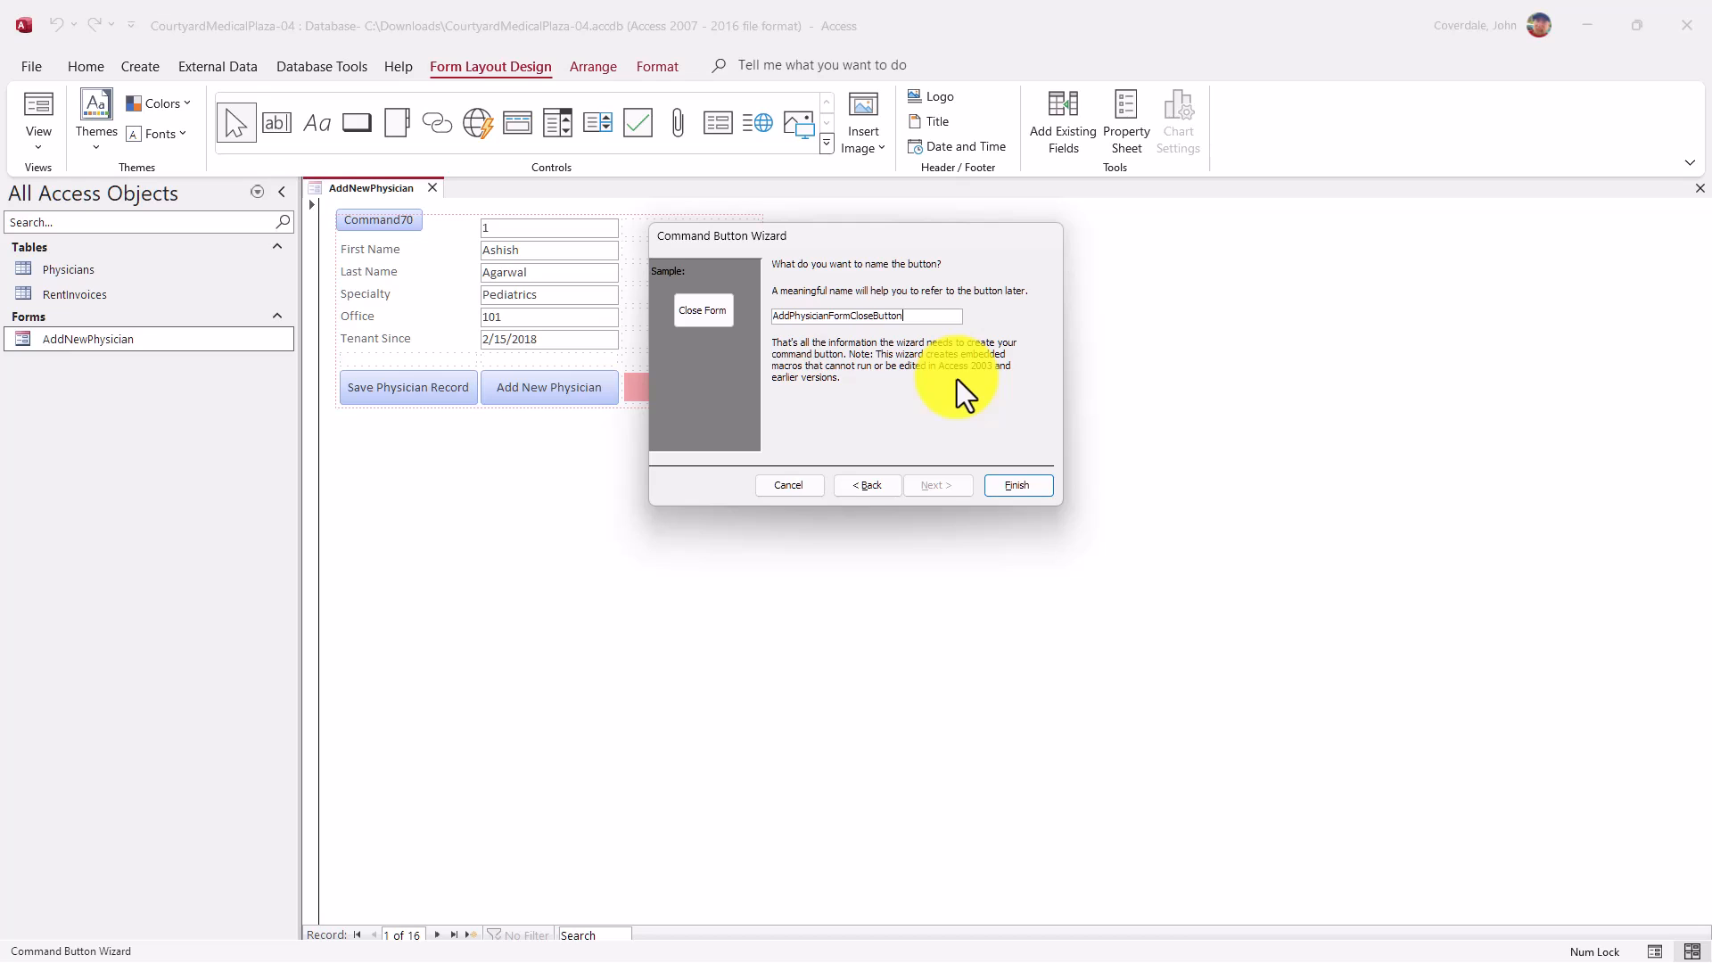
left_click(1015, 487)
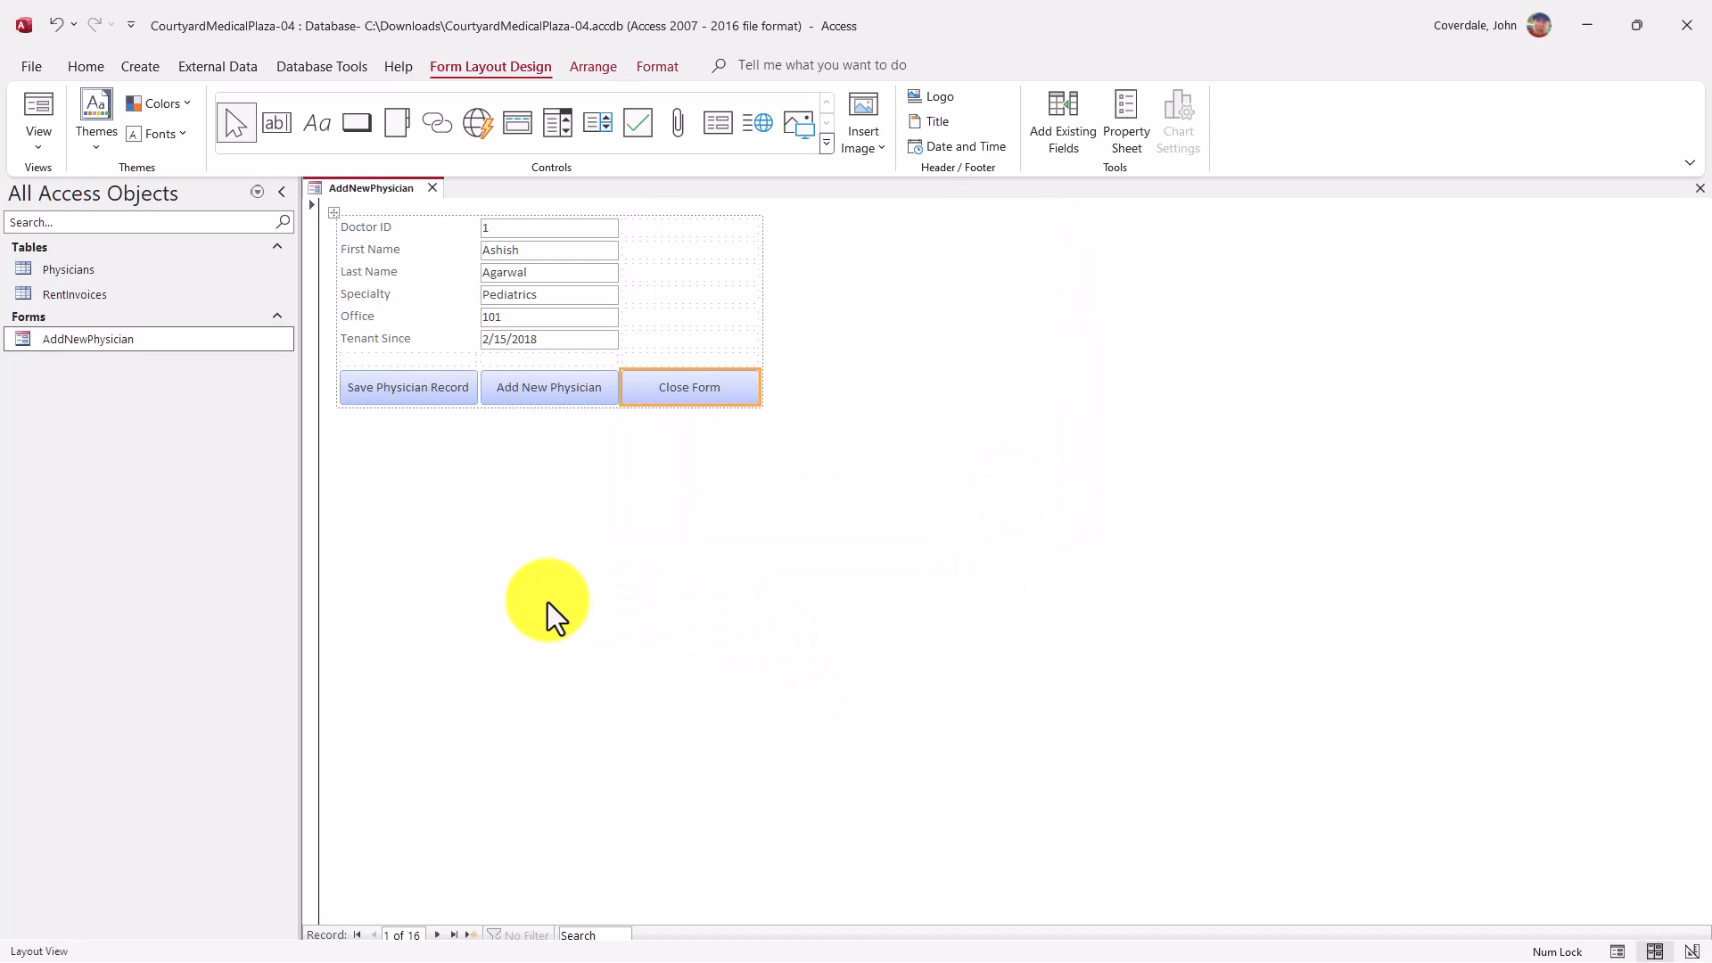
Switch to the SIMnet instructions, mark steps 6g, 6h and 6i as completed, and return to Access
key("alt+Tab")
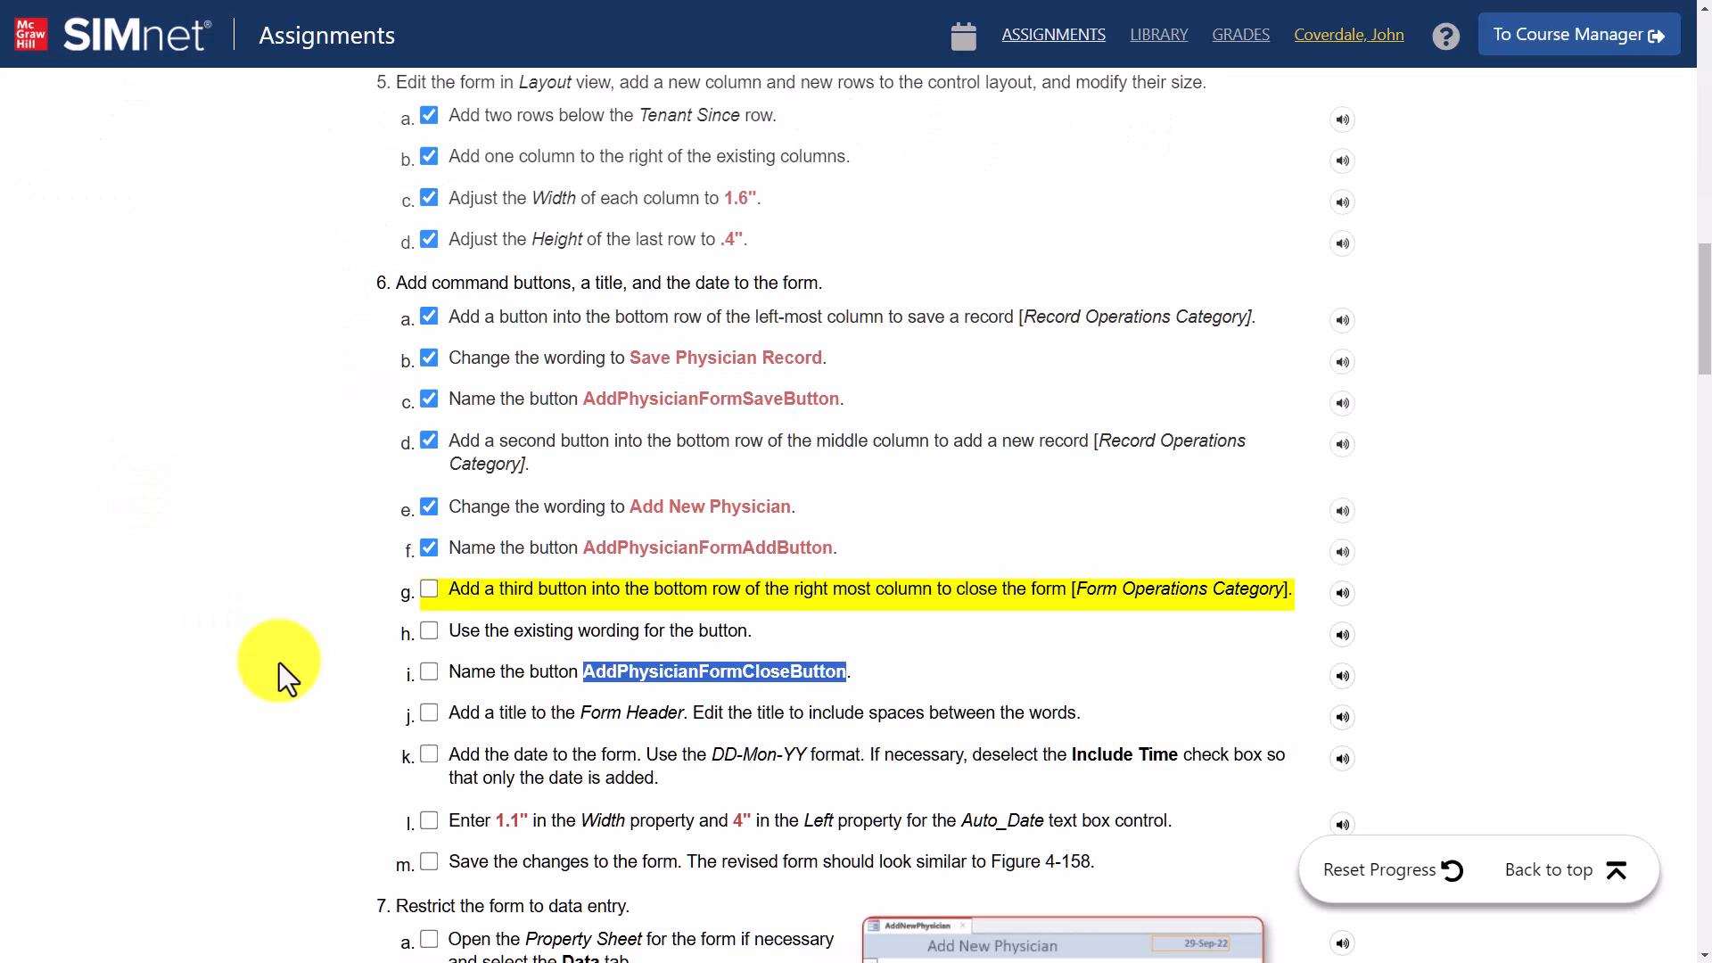
left_click(428, 590)
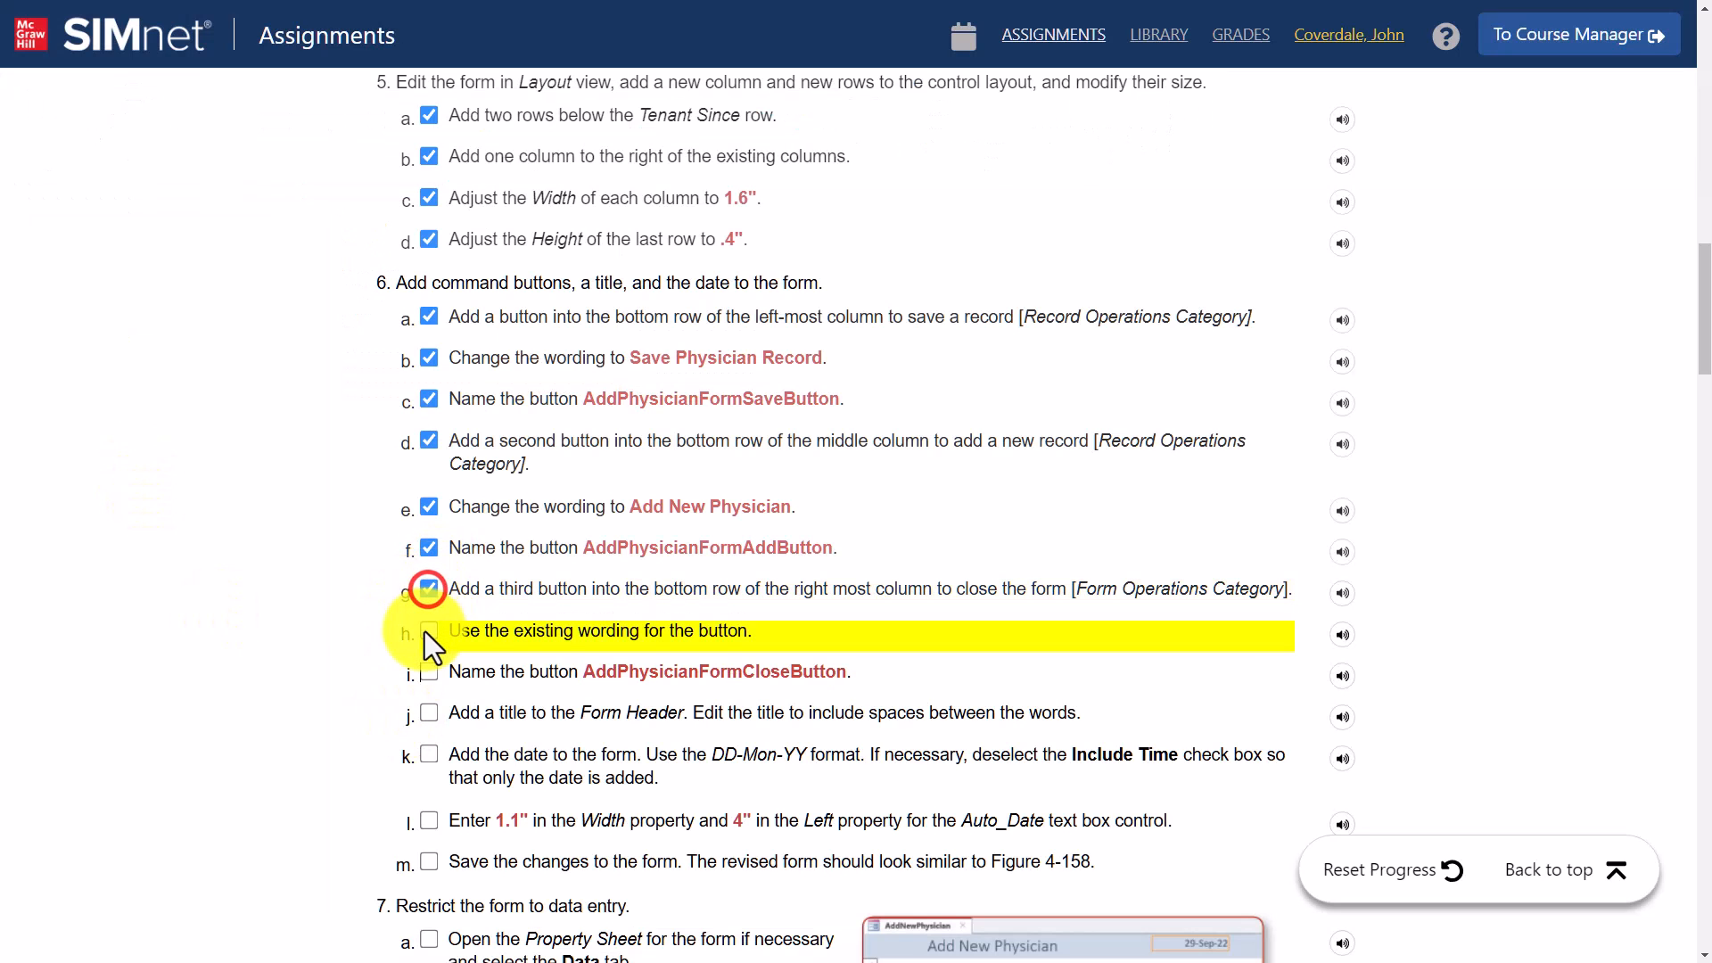
left_click(427, 630)
left_click(429, 671)
scroll(455, 660, "down", 3)
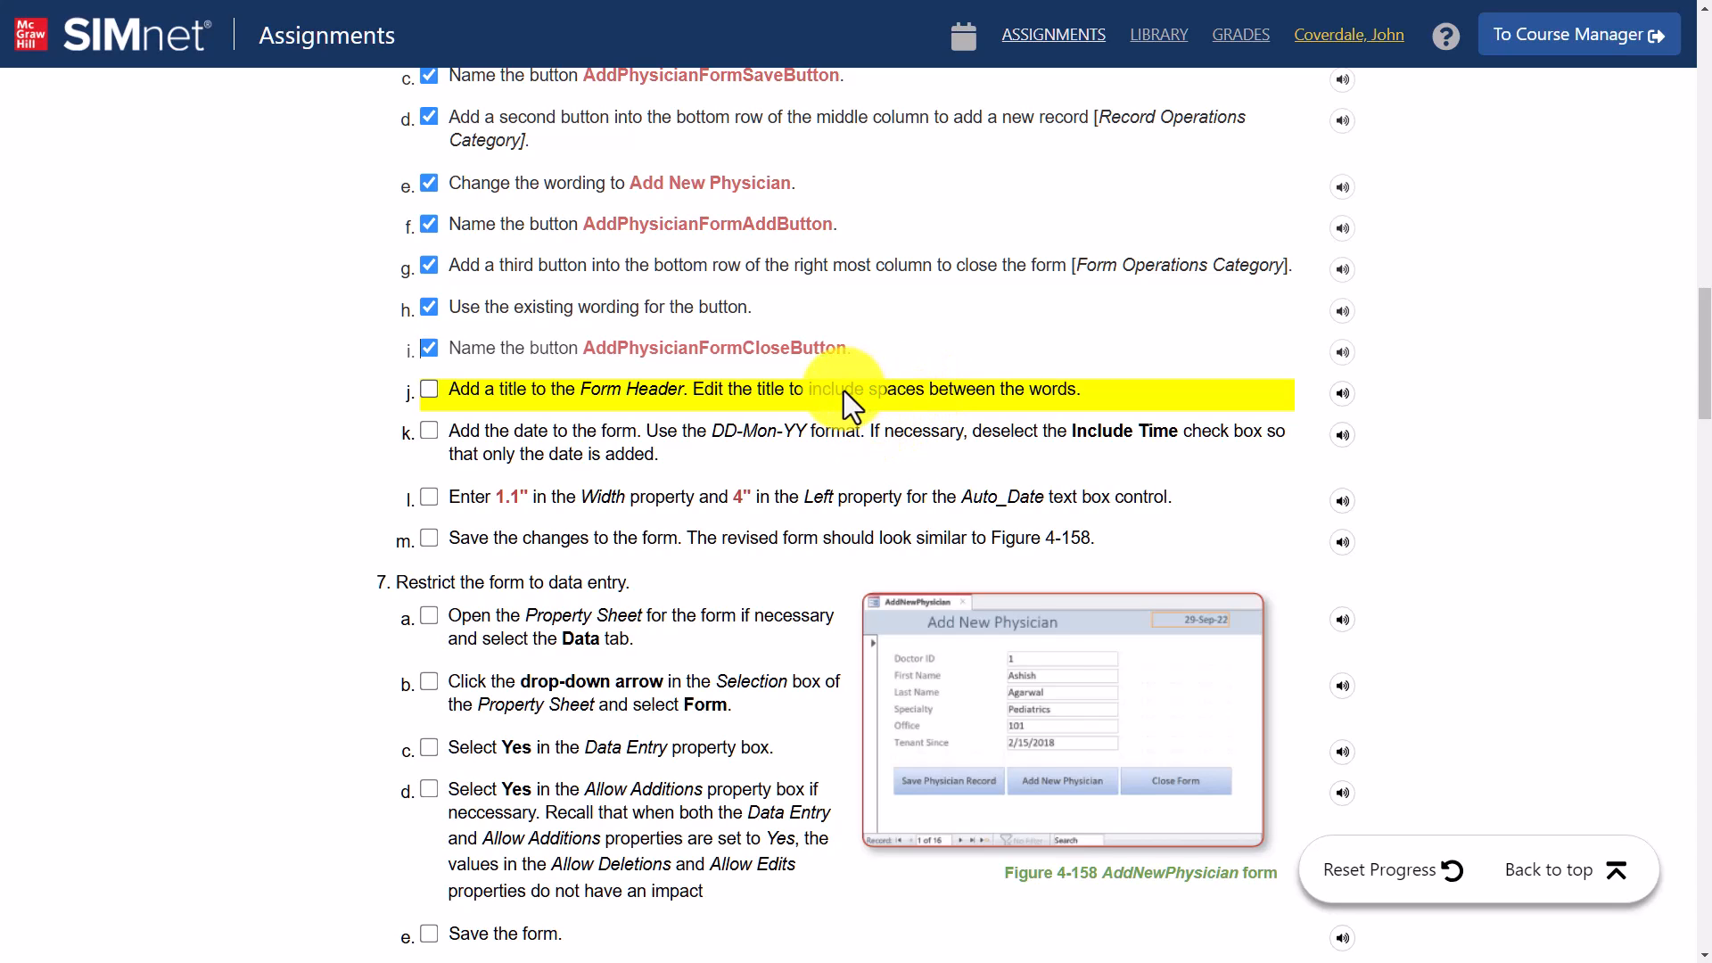
key("alt+Tab")
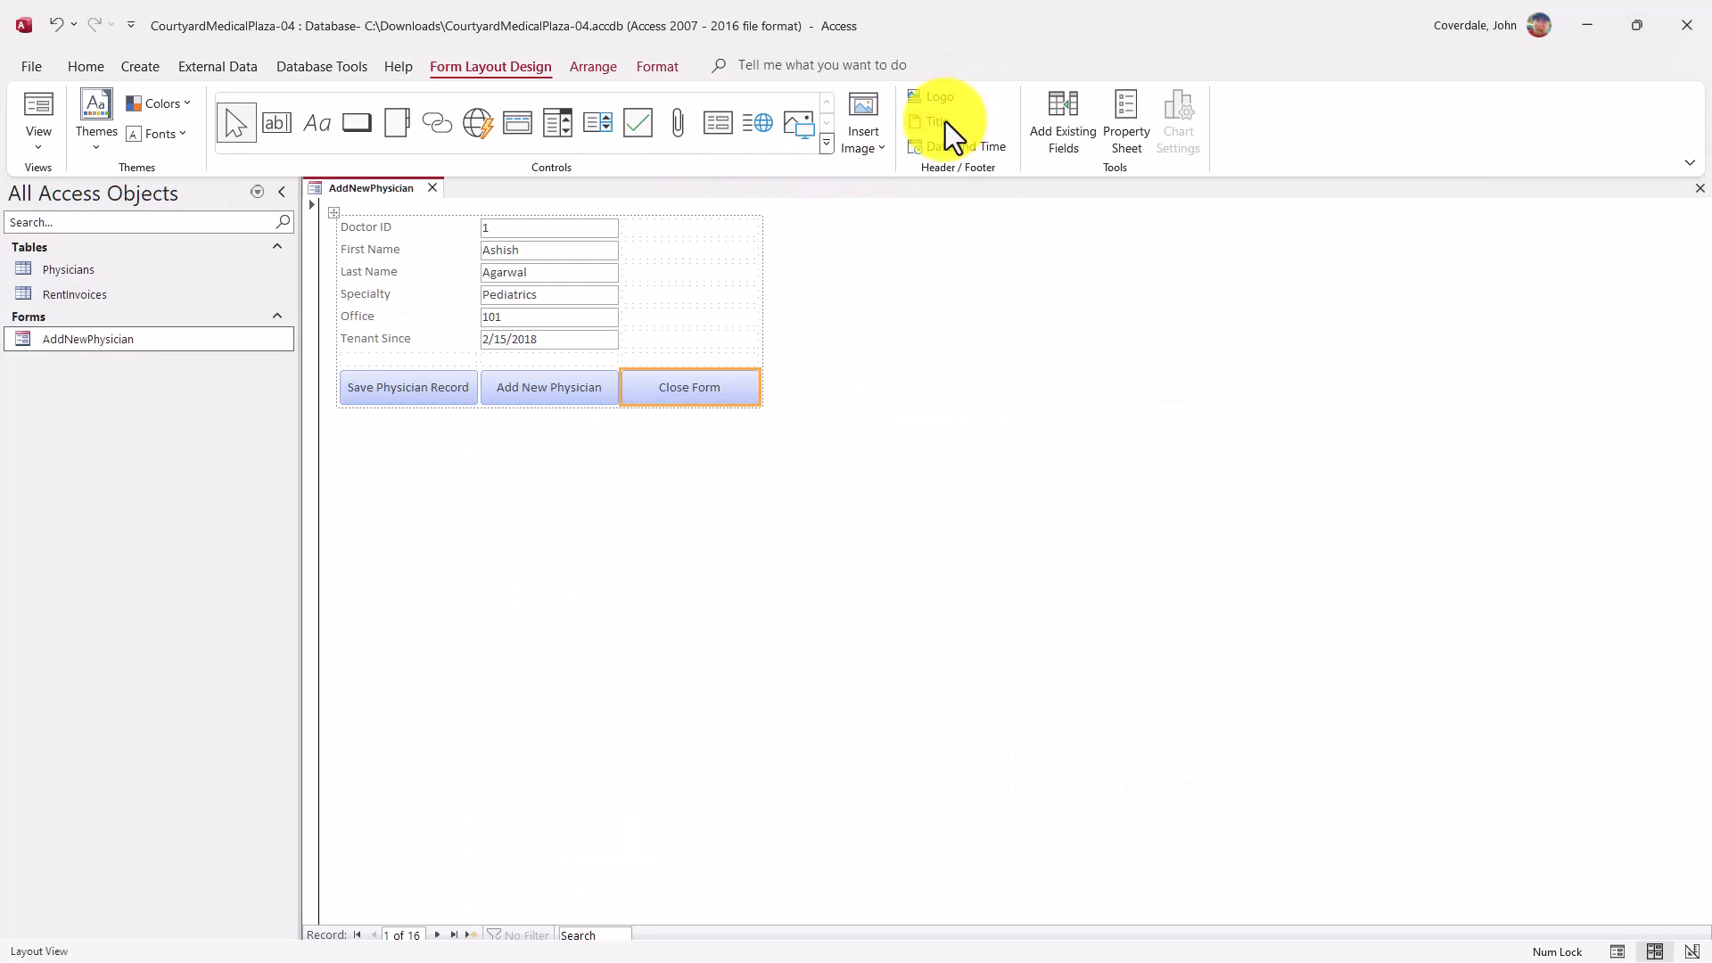
double_click(1089, 47)
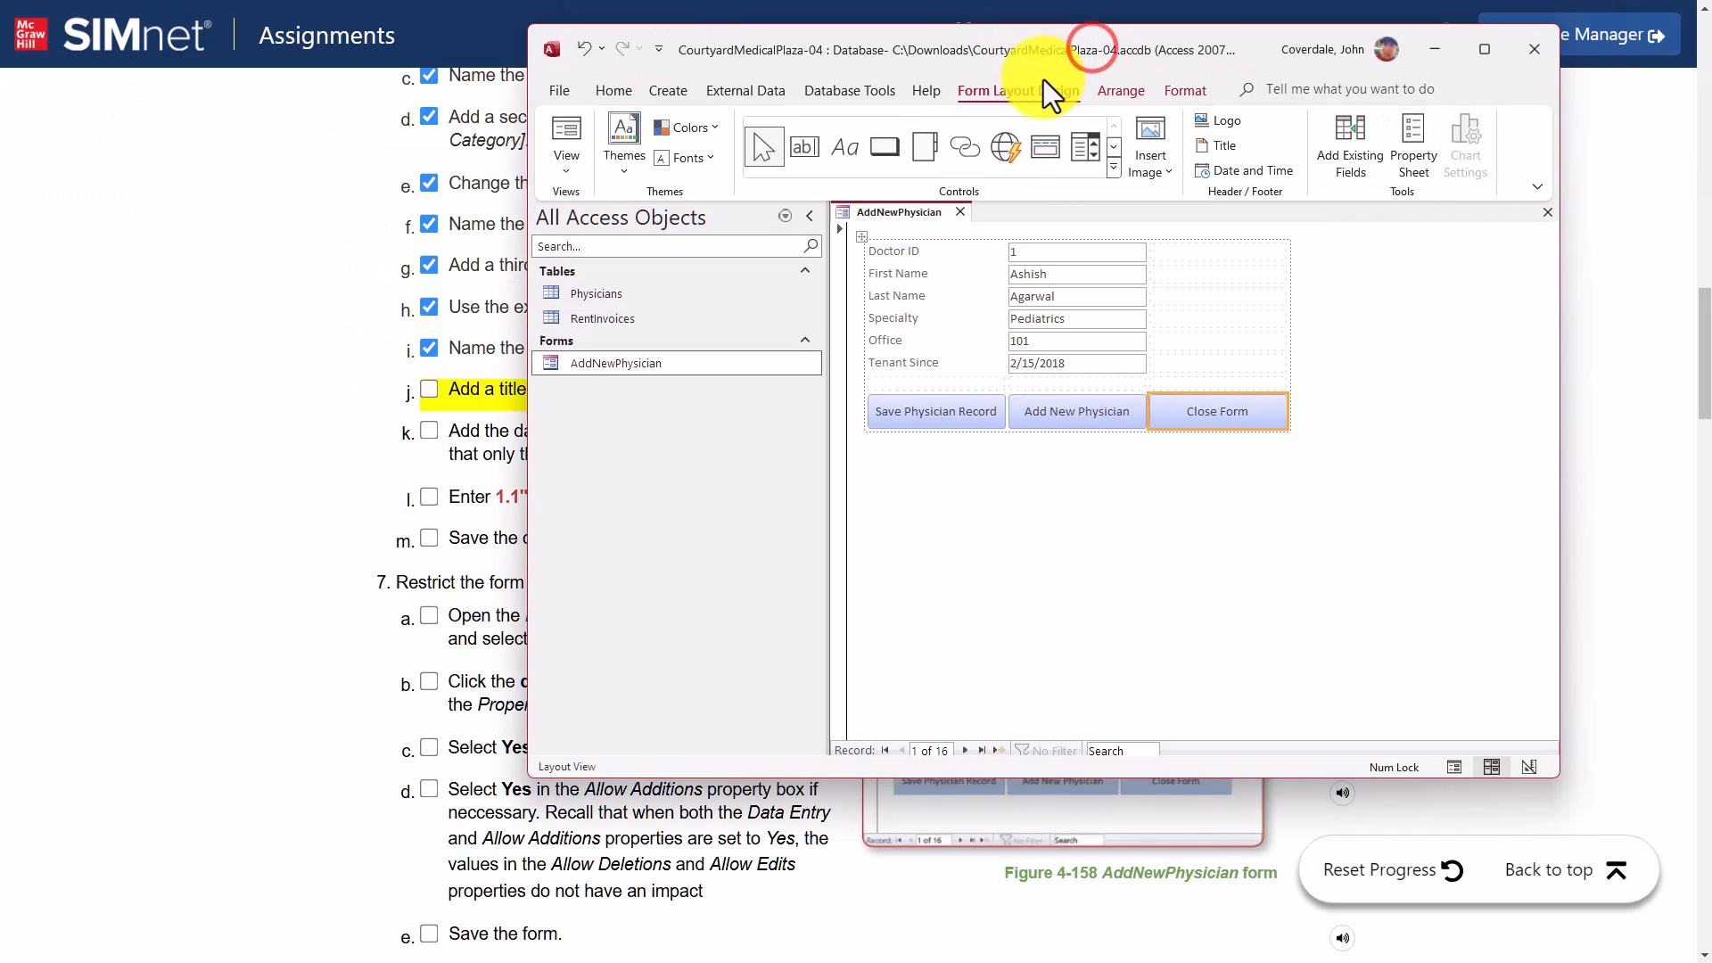
double_click(1066, 33)
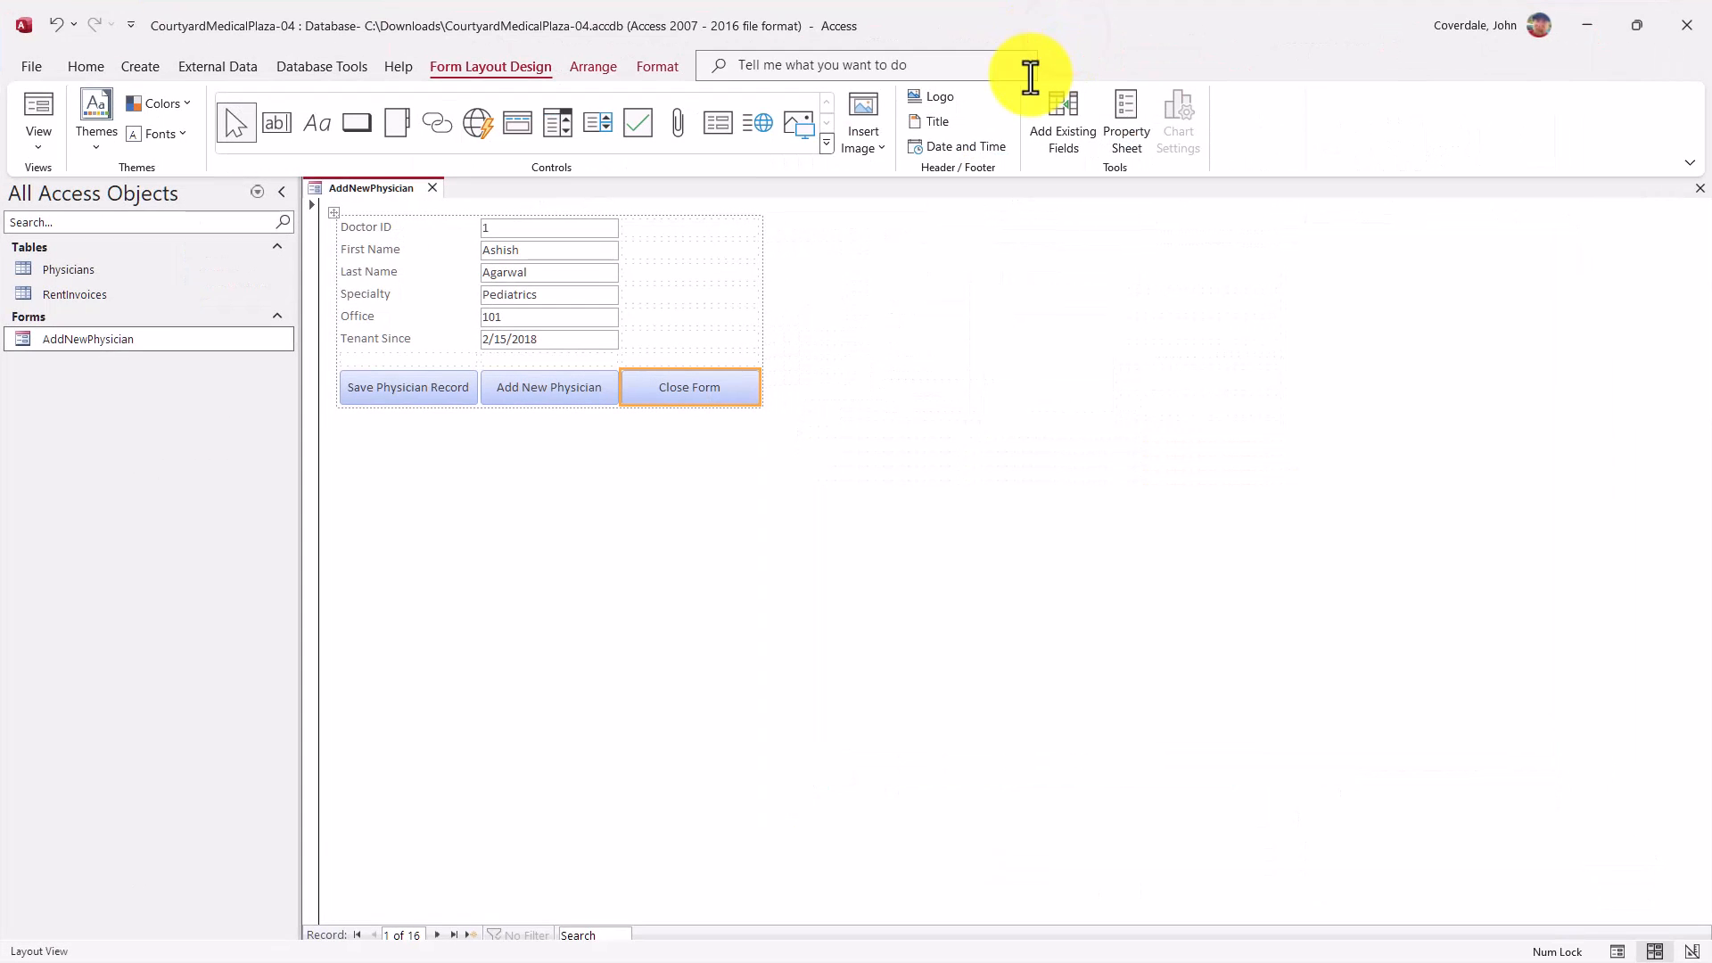
double_click(1074, 46)
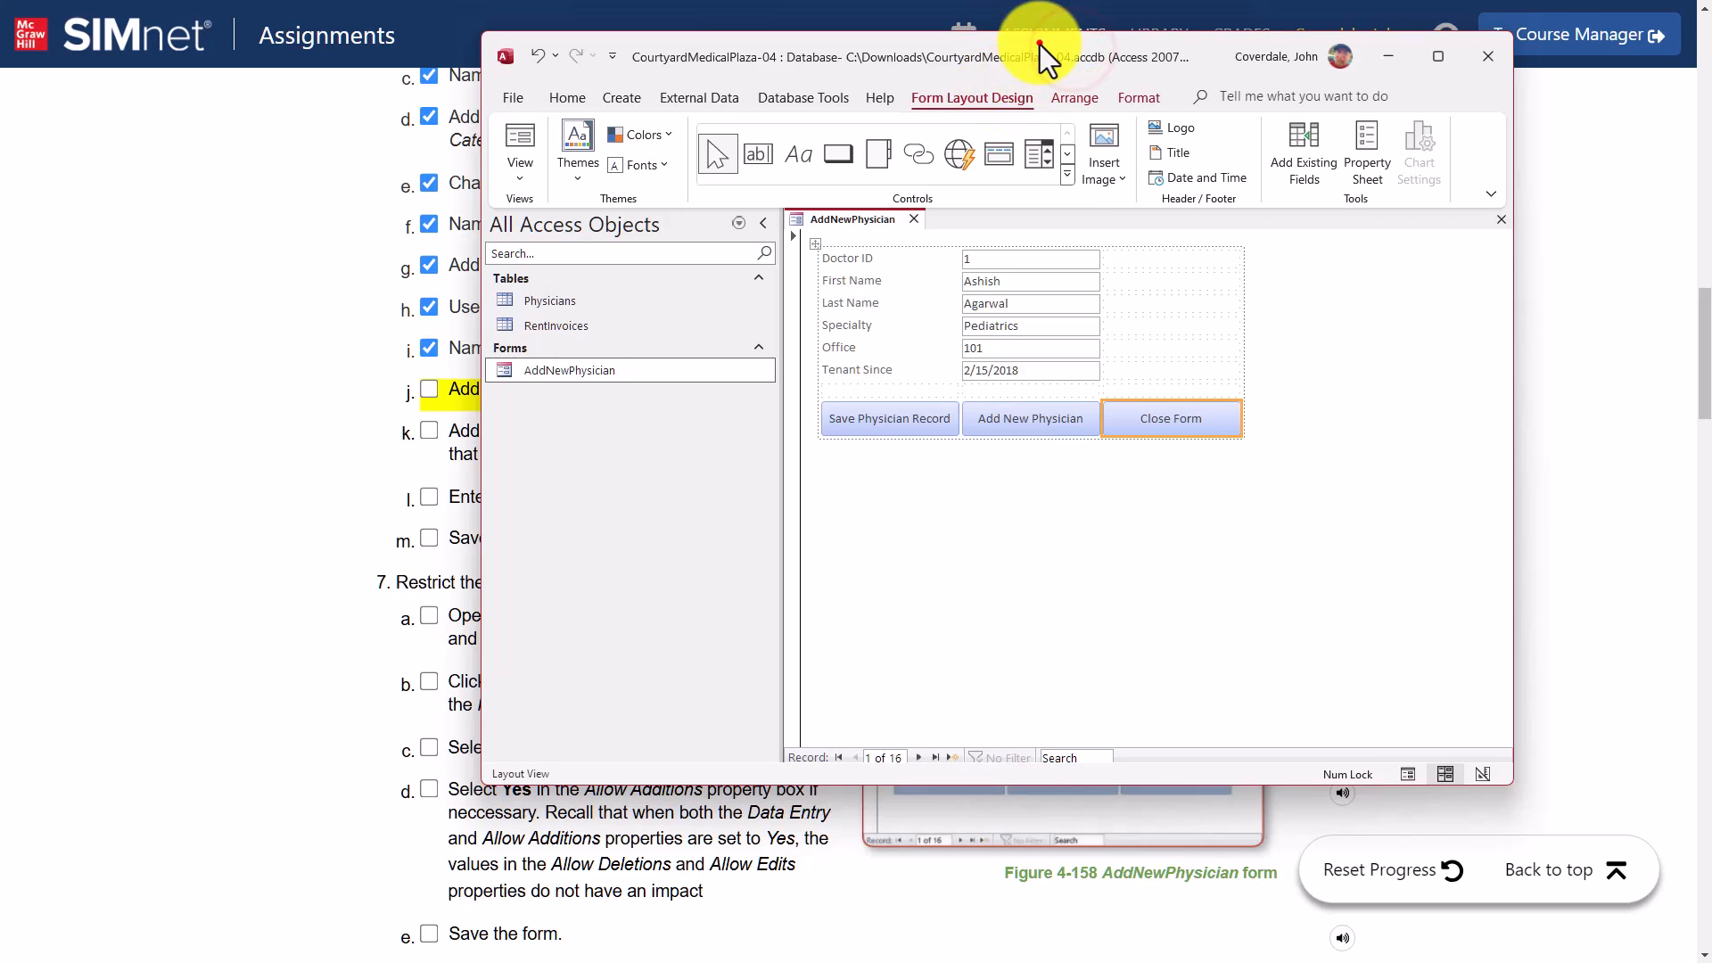
double_click(1032, 46)
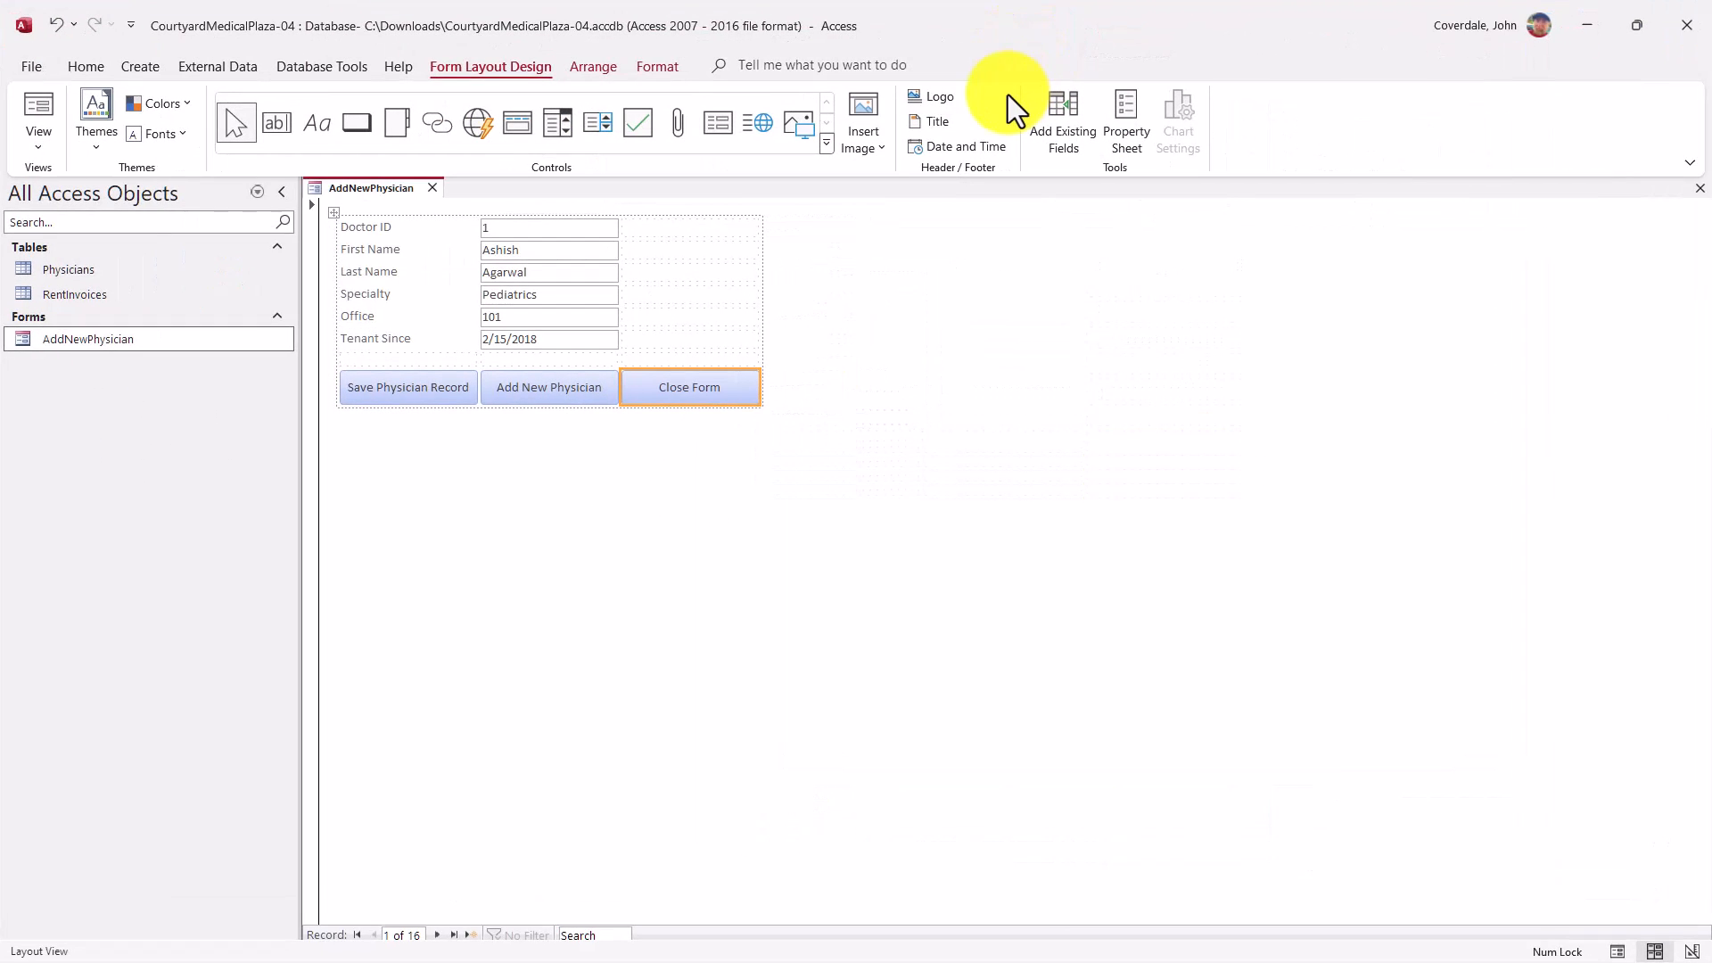
double_click(1078, 45)
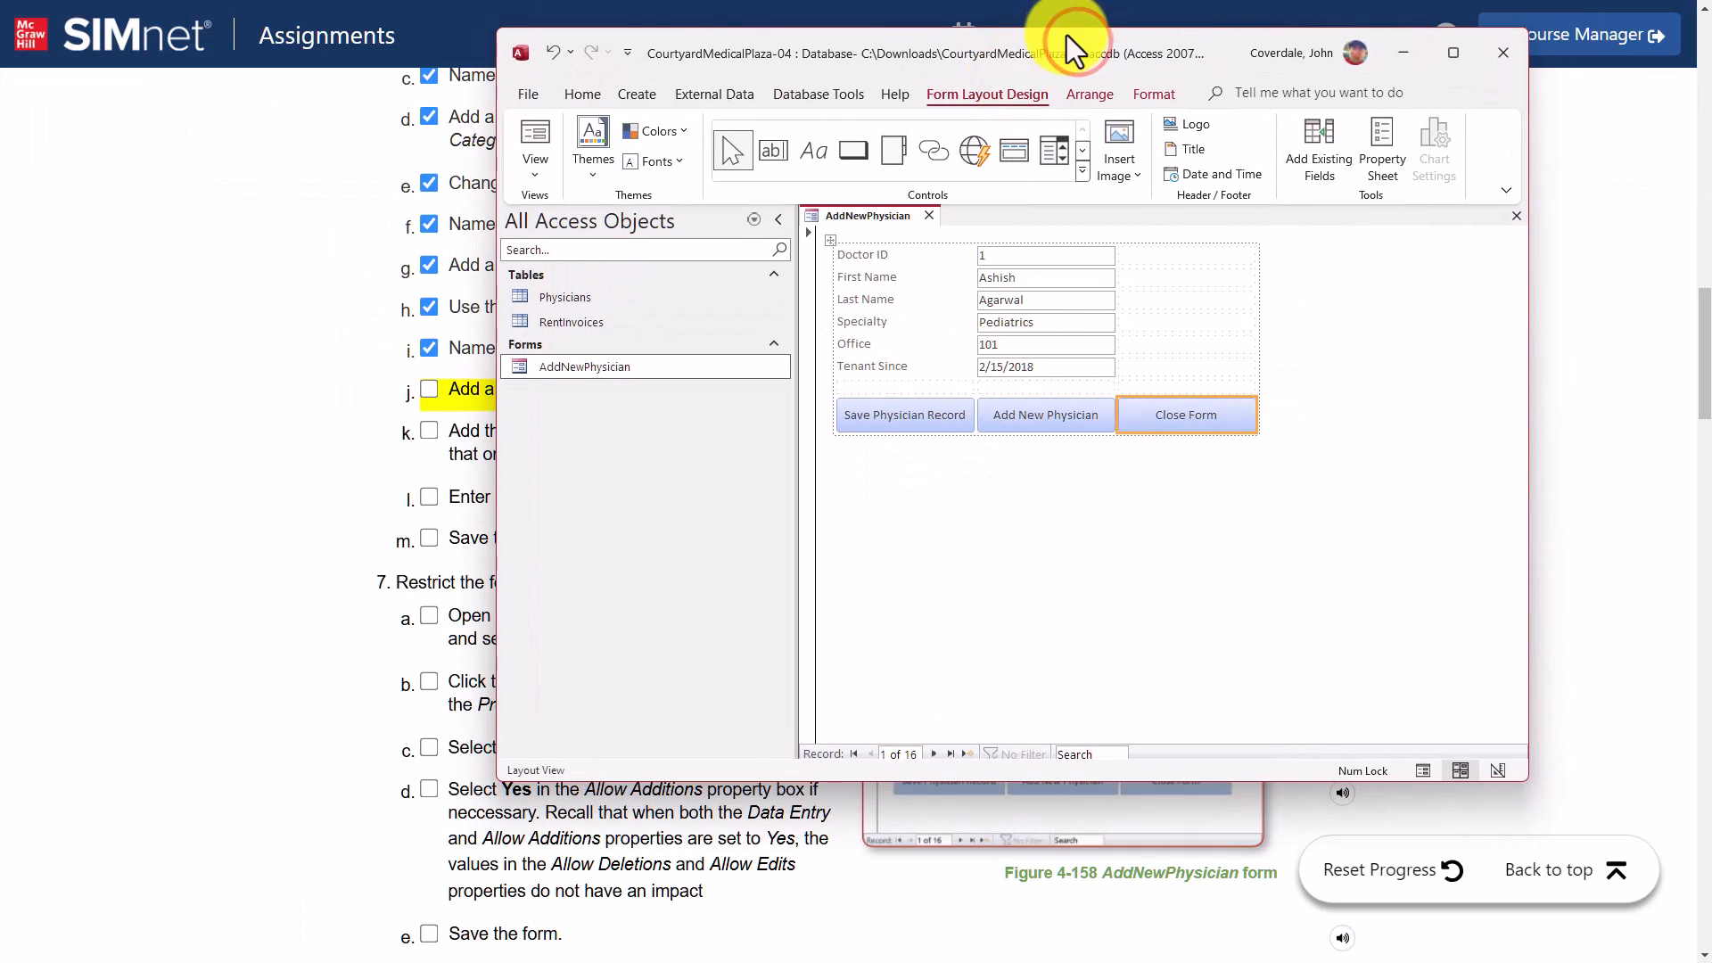
double_click(1064, 44)
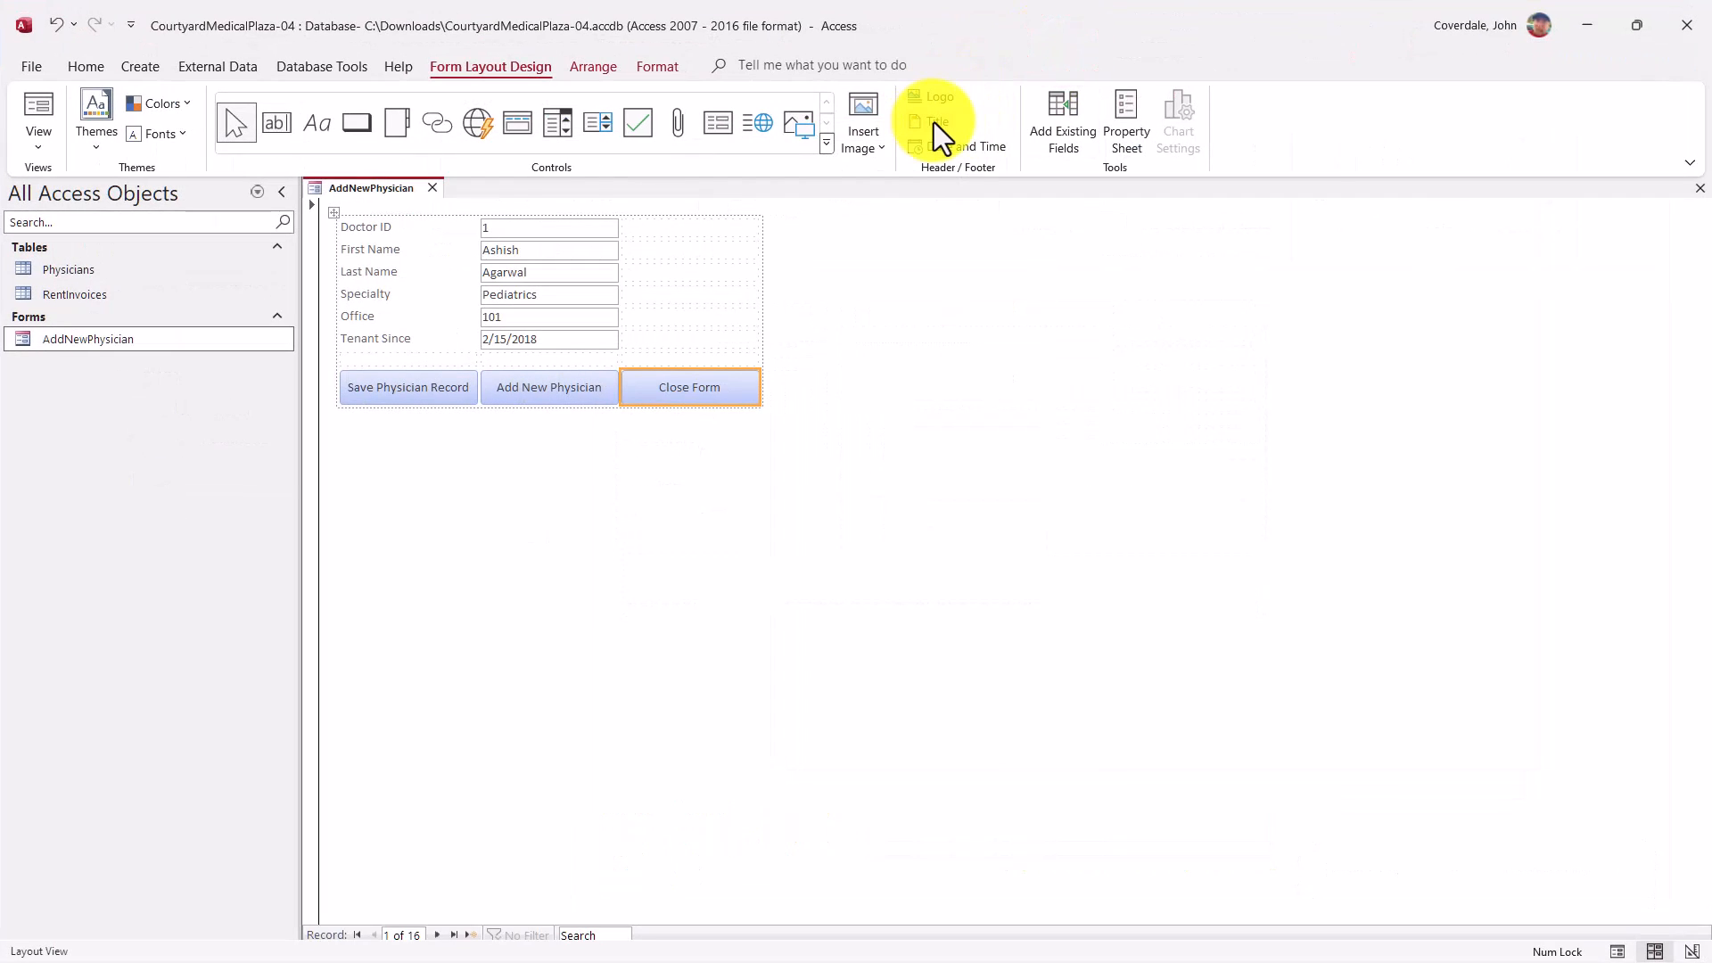
Add a title to the form header reading "Add New Physician", and mark step 6j as completed in the SIMnet instructions
left_click(934, 122)
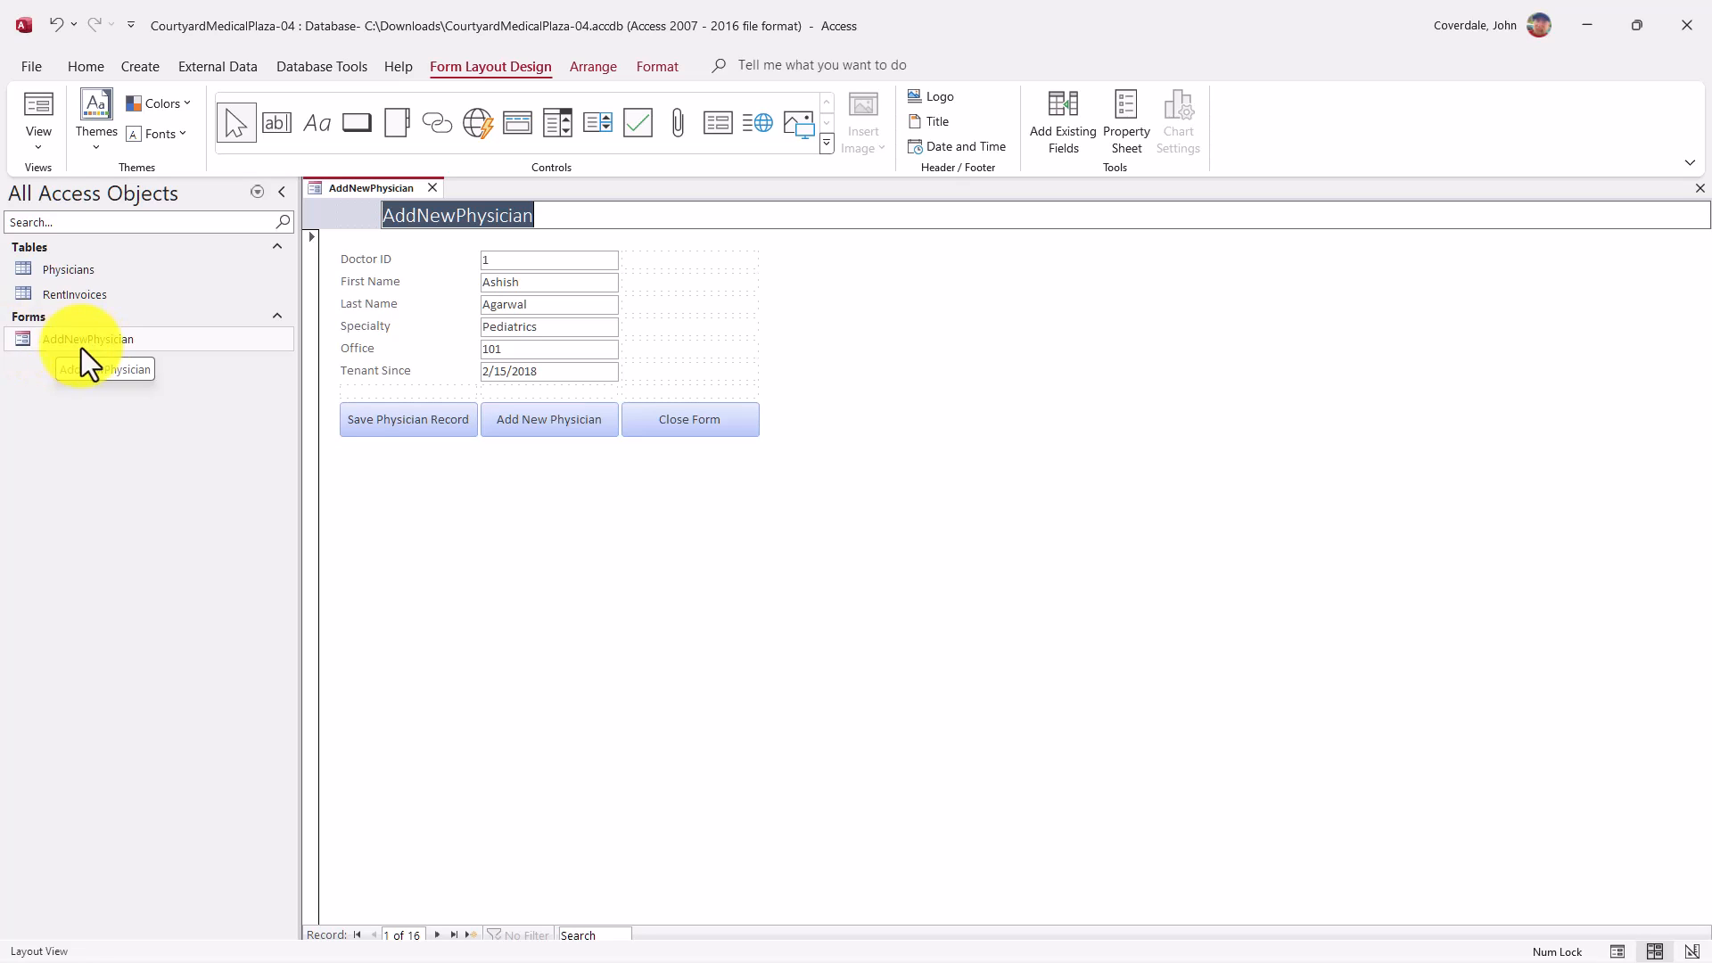
left_click(419, 217)
left_click(463, 218)
left_click(465, 216)
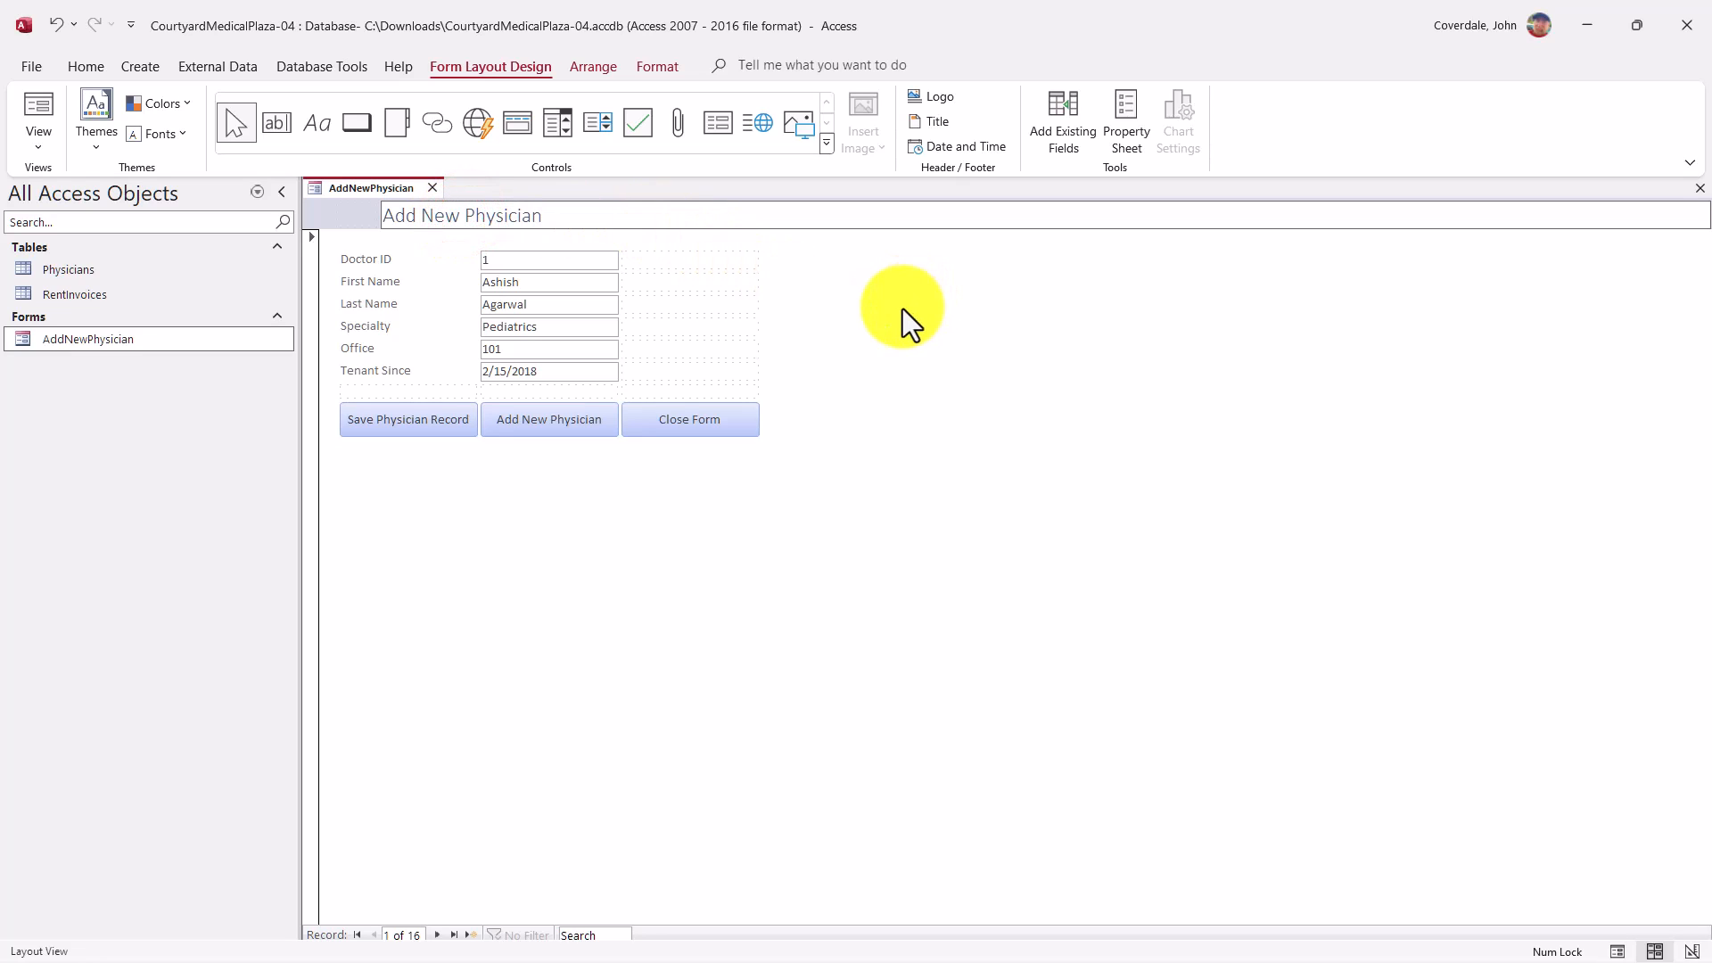
left_click(356, 214)
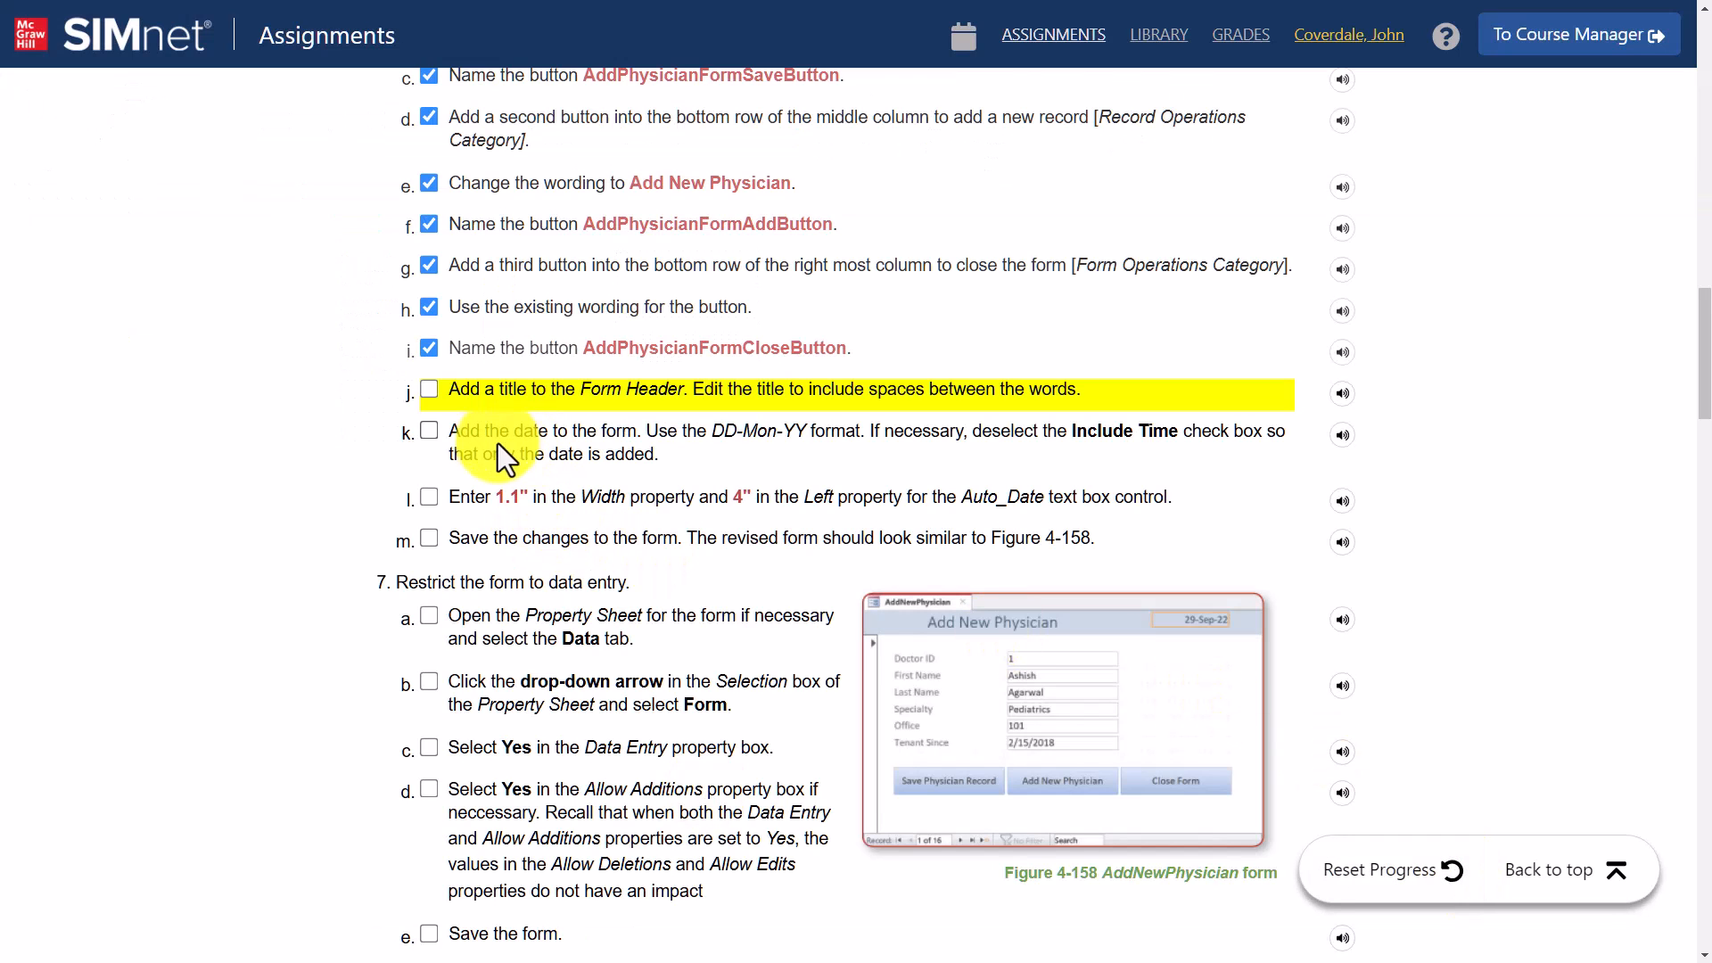
left_click(427, 391)
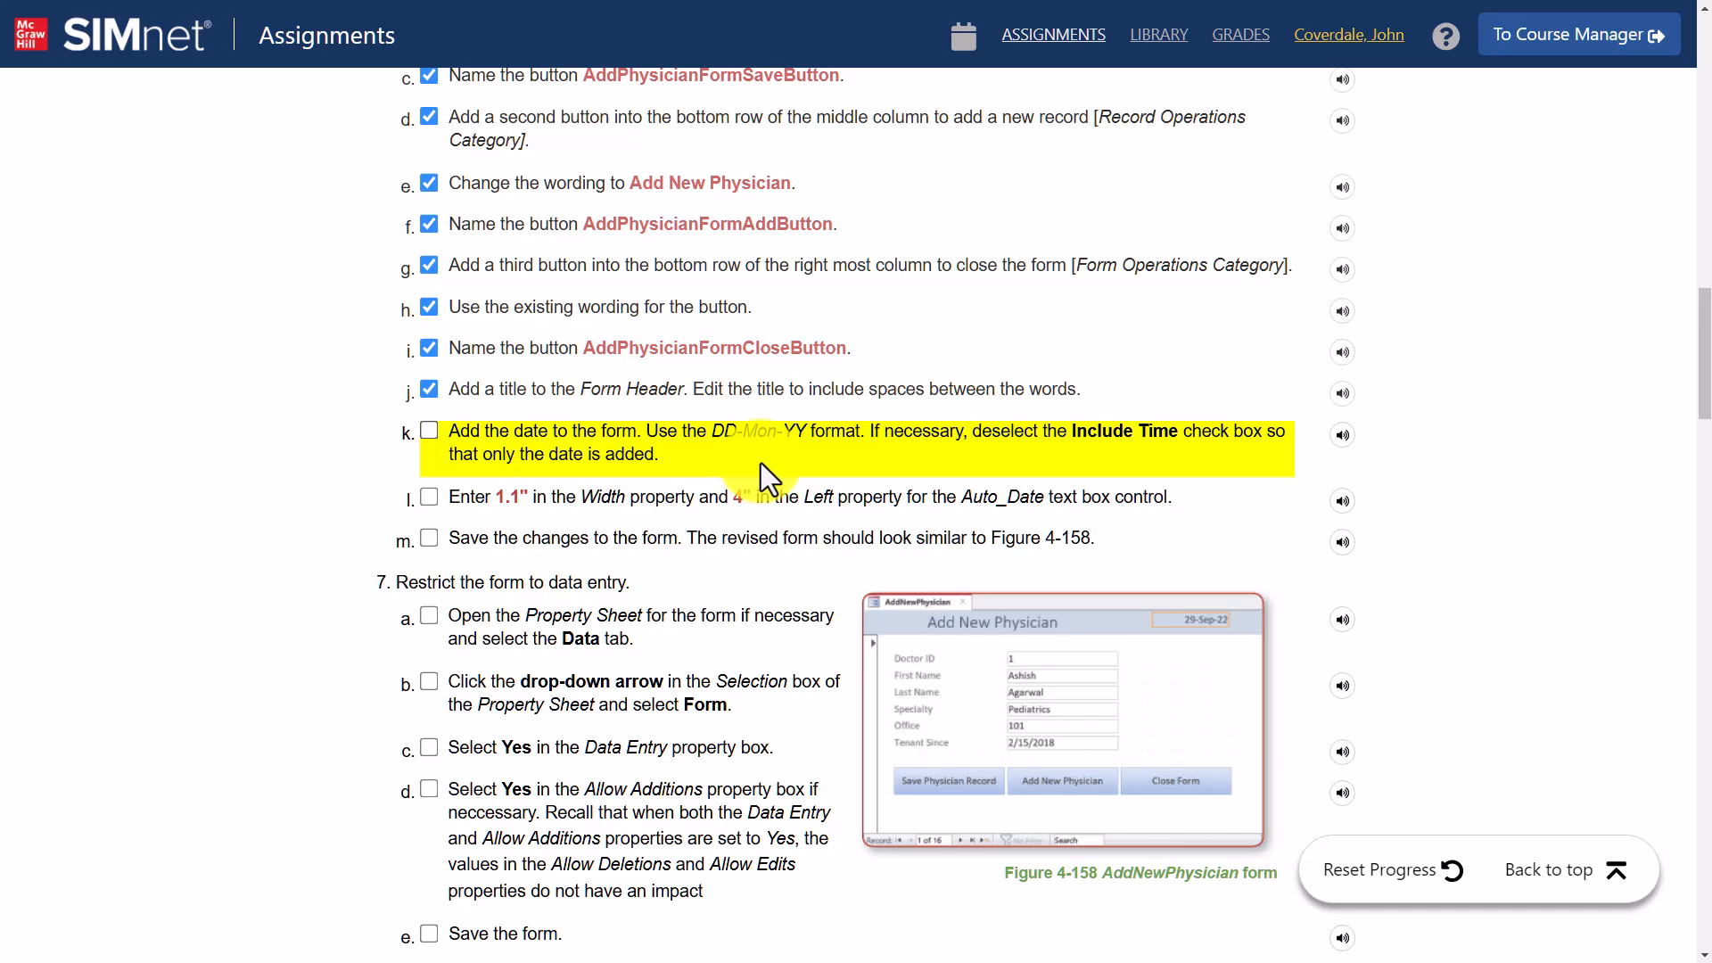
Switch to Access, add the date to the form header in the 19-May-24 format without the time, and mark step 6k as completed in SIMnet
key("alt+Tab")
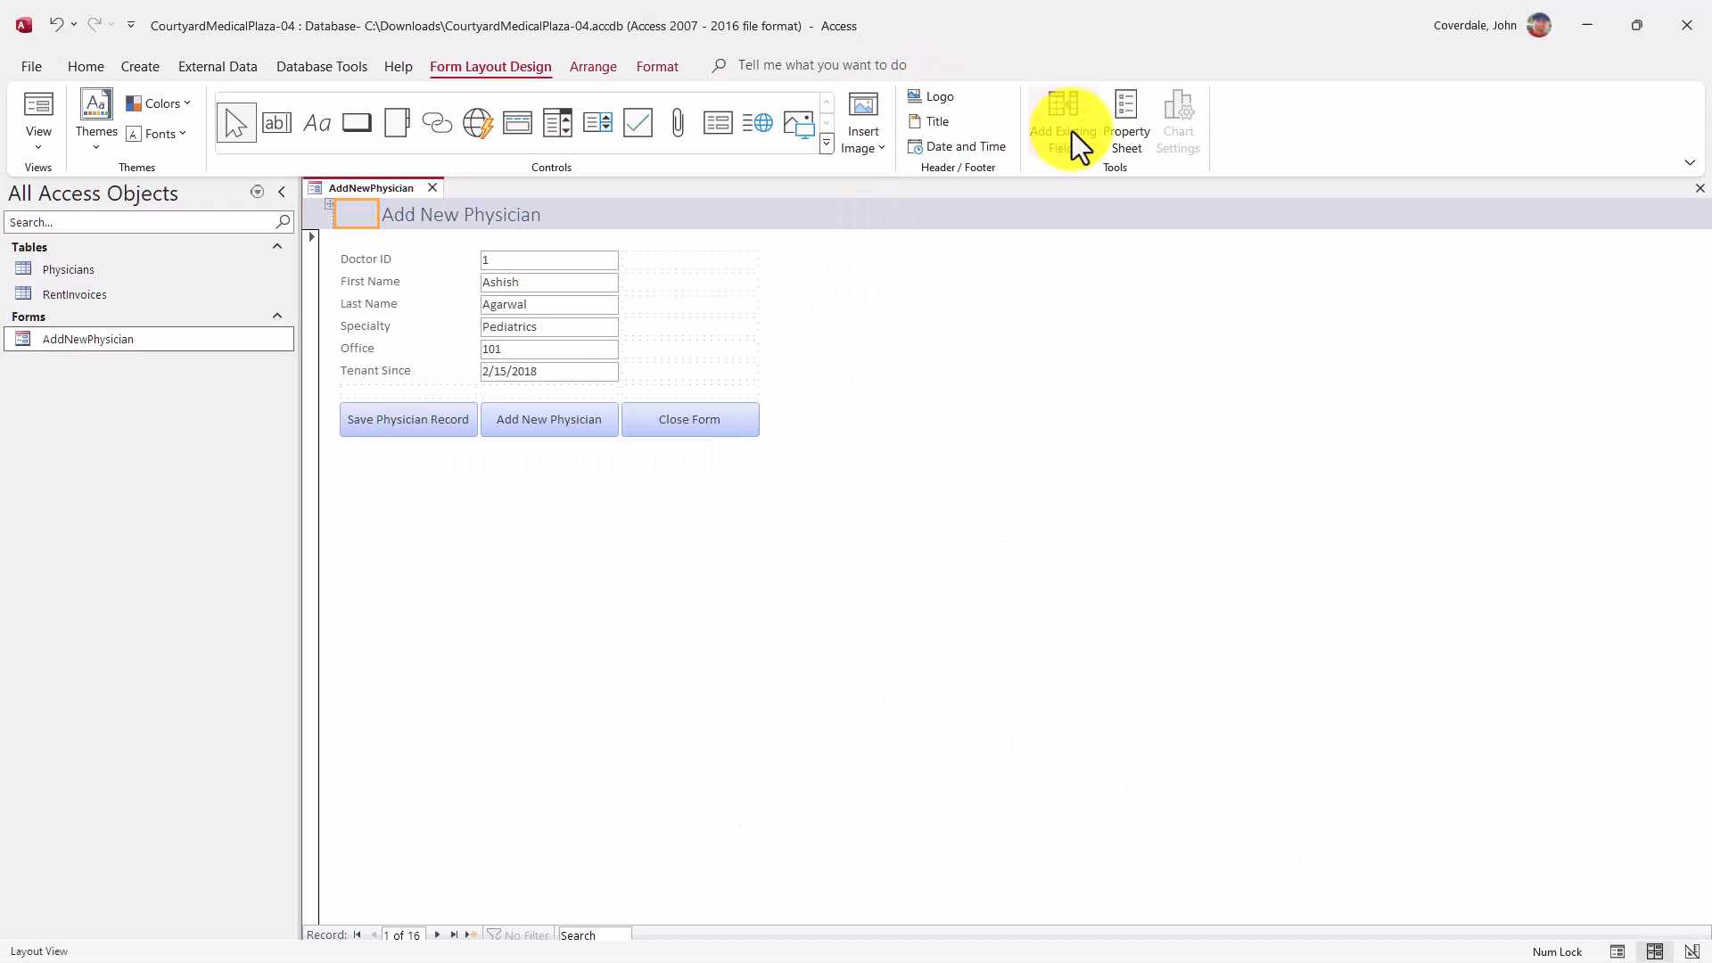
left_click(940, 141)
left_click_drag(754, 292, 779, 281)
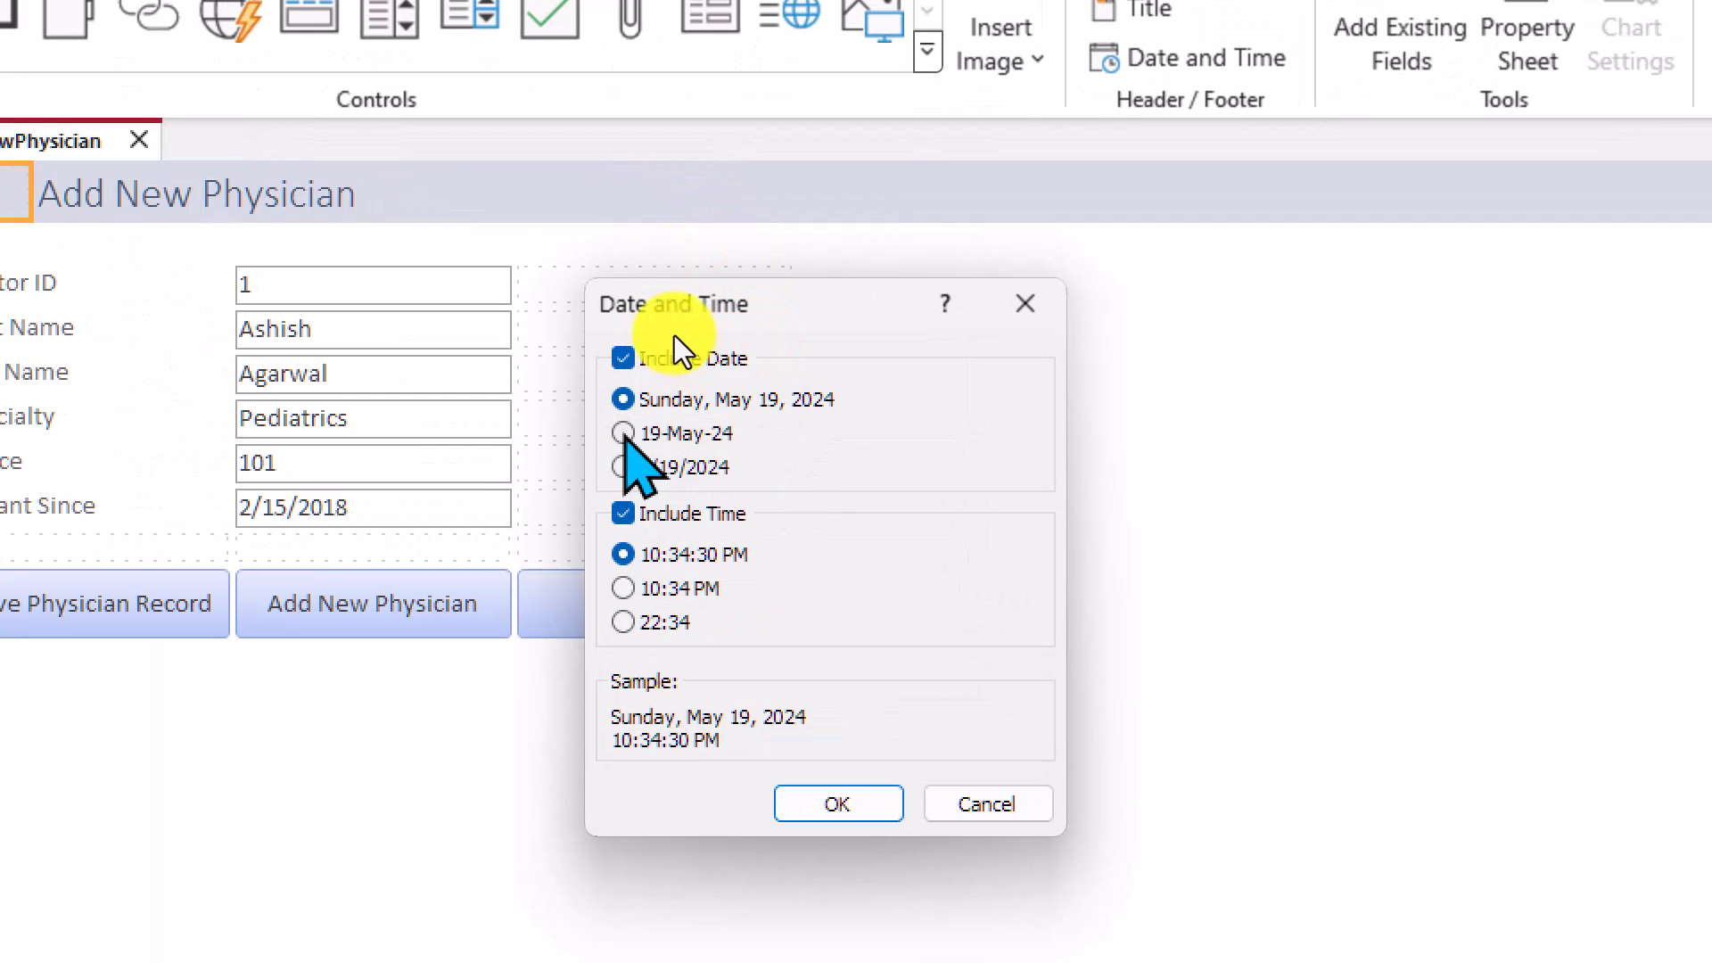
left_click(624, 433)
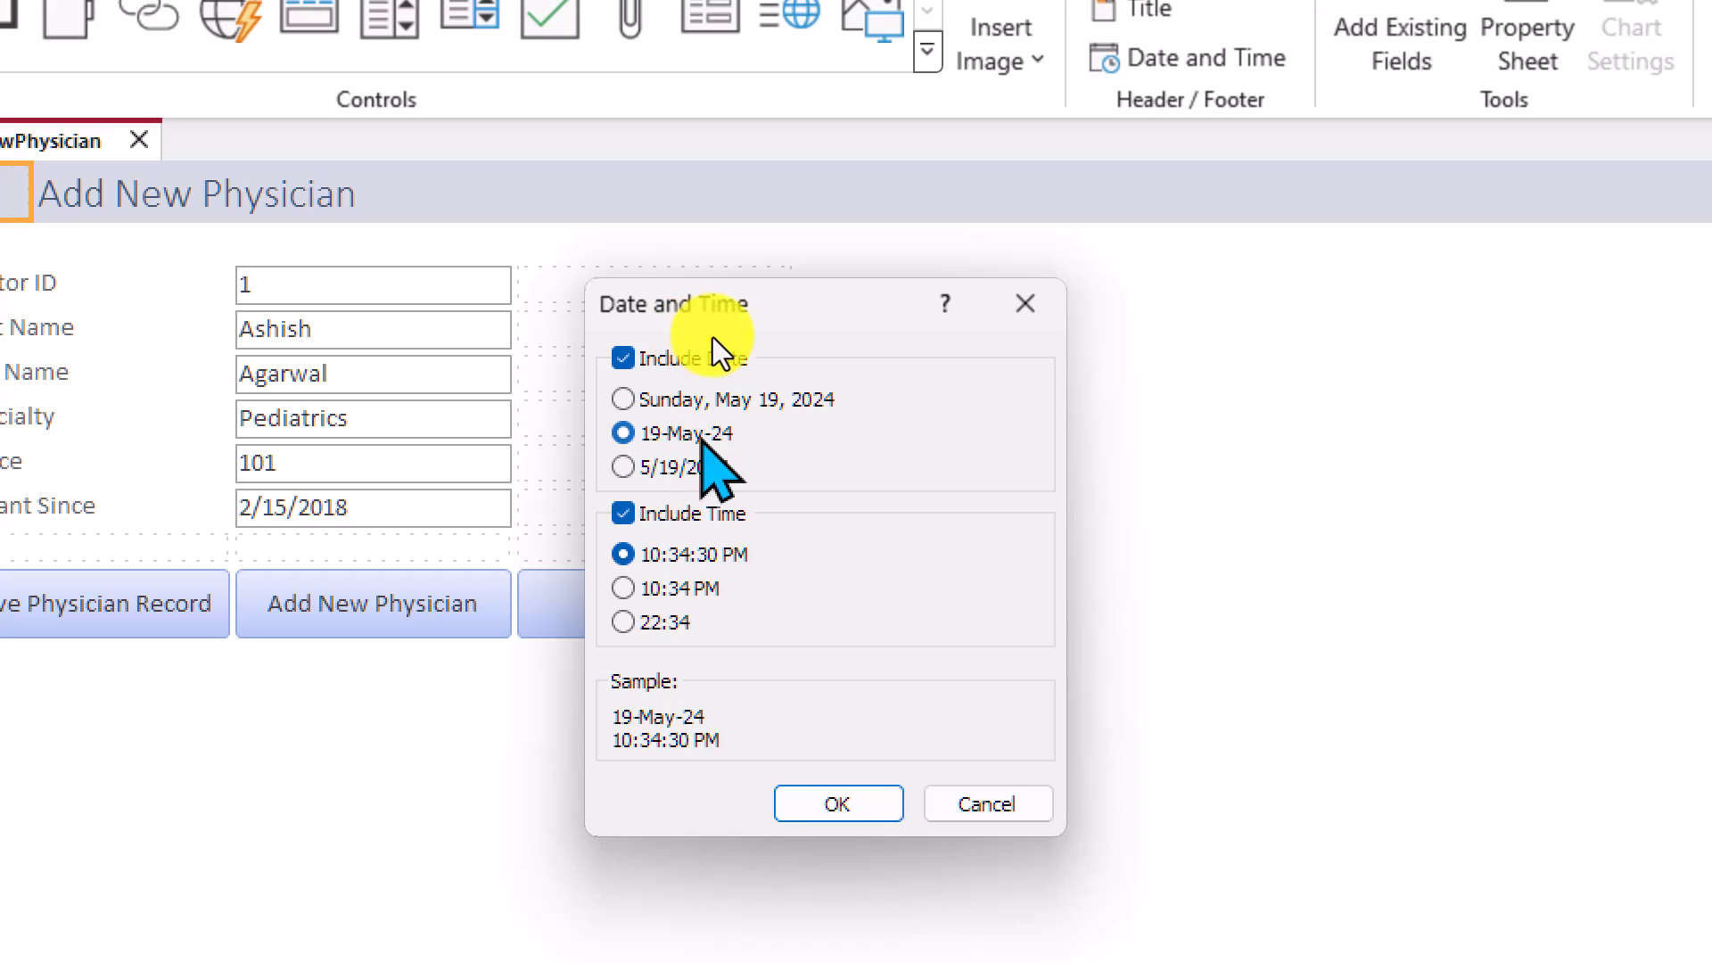
left_click(623, 513)
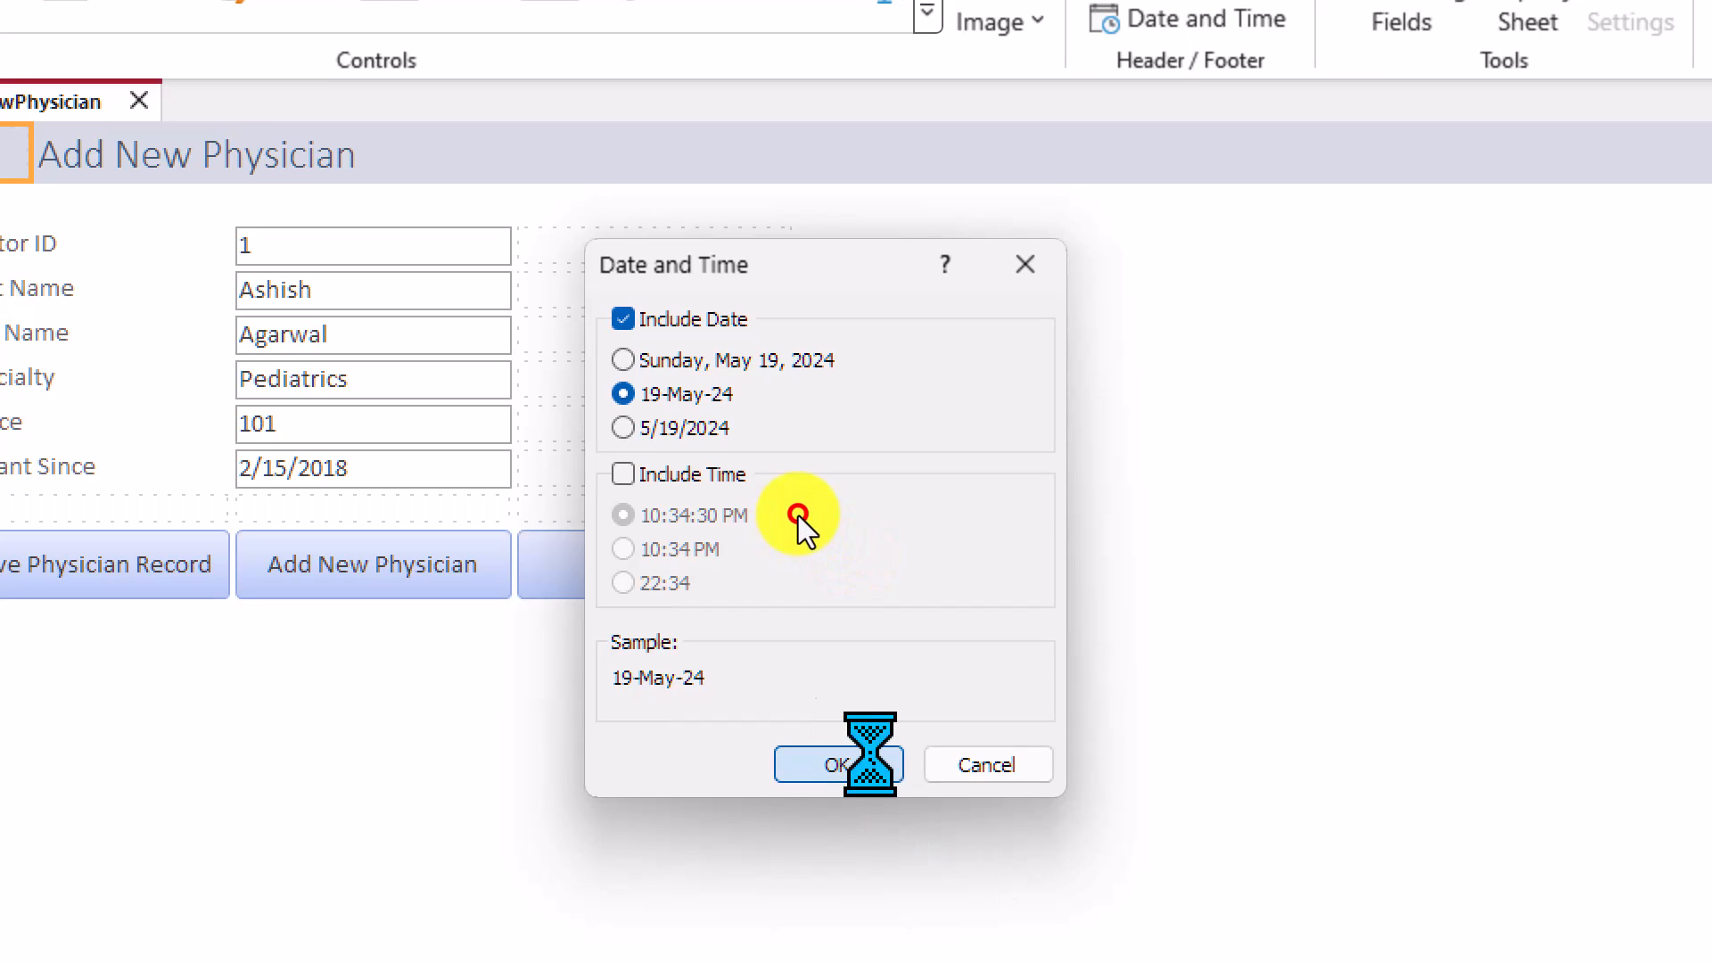
left_click(870, 783)
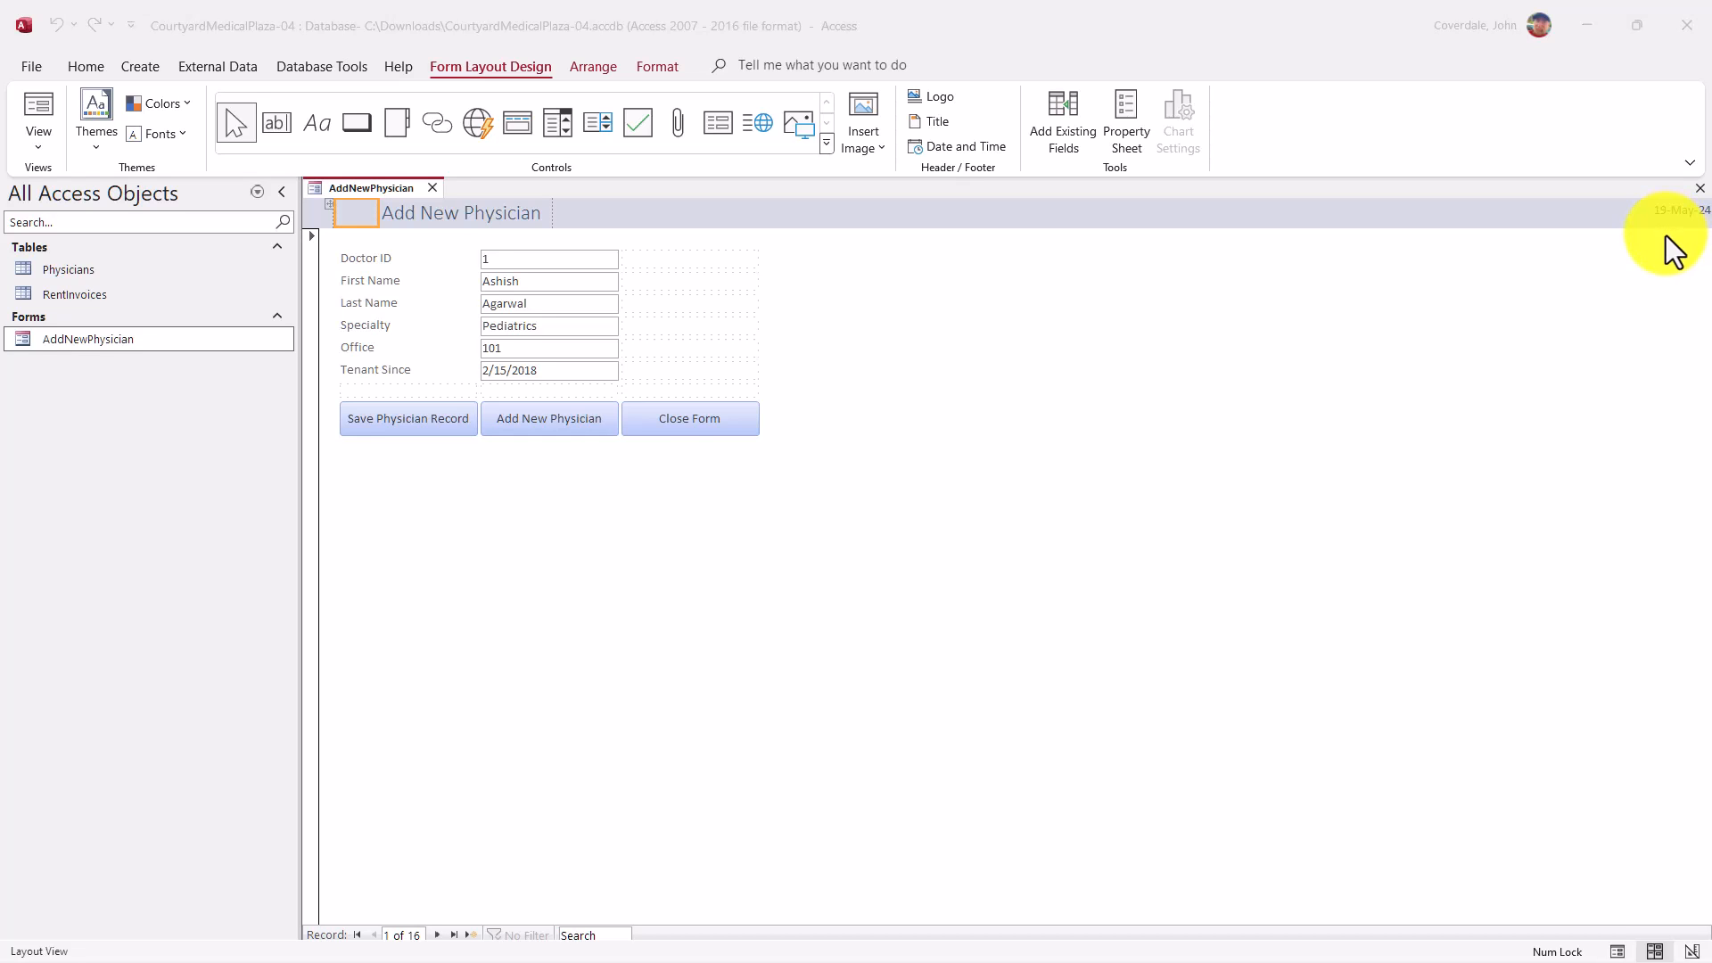
key("alt+Tab")
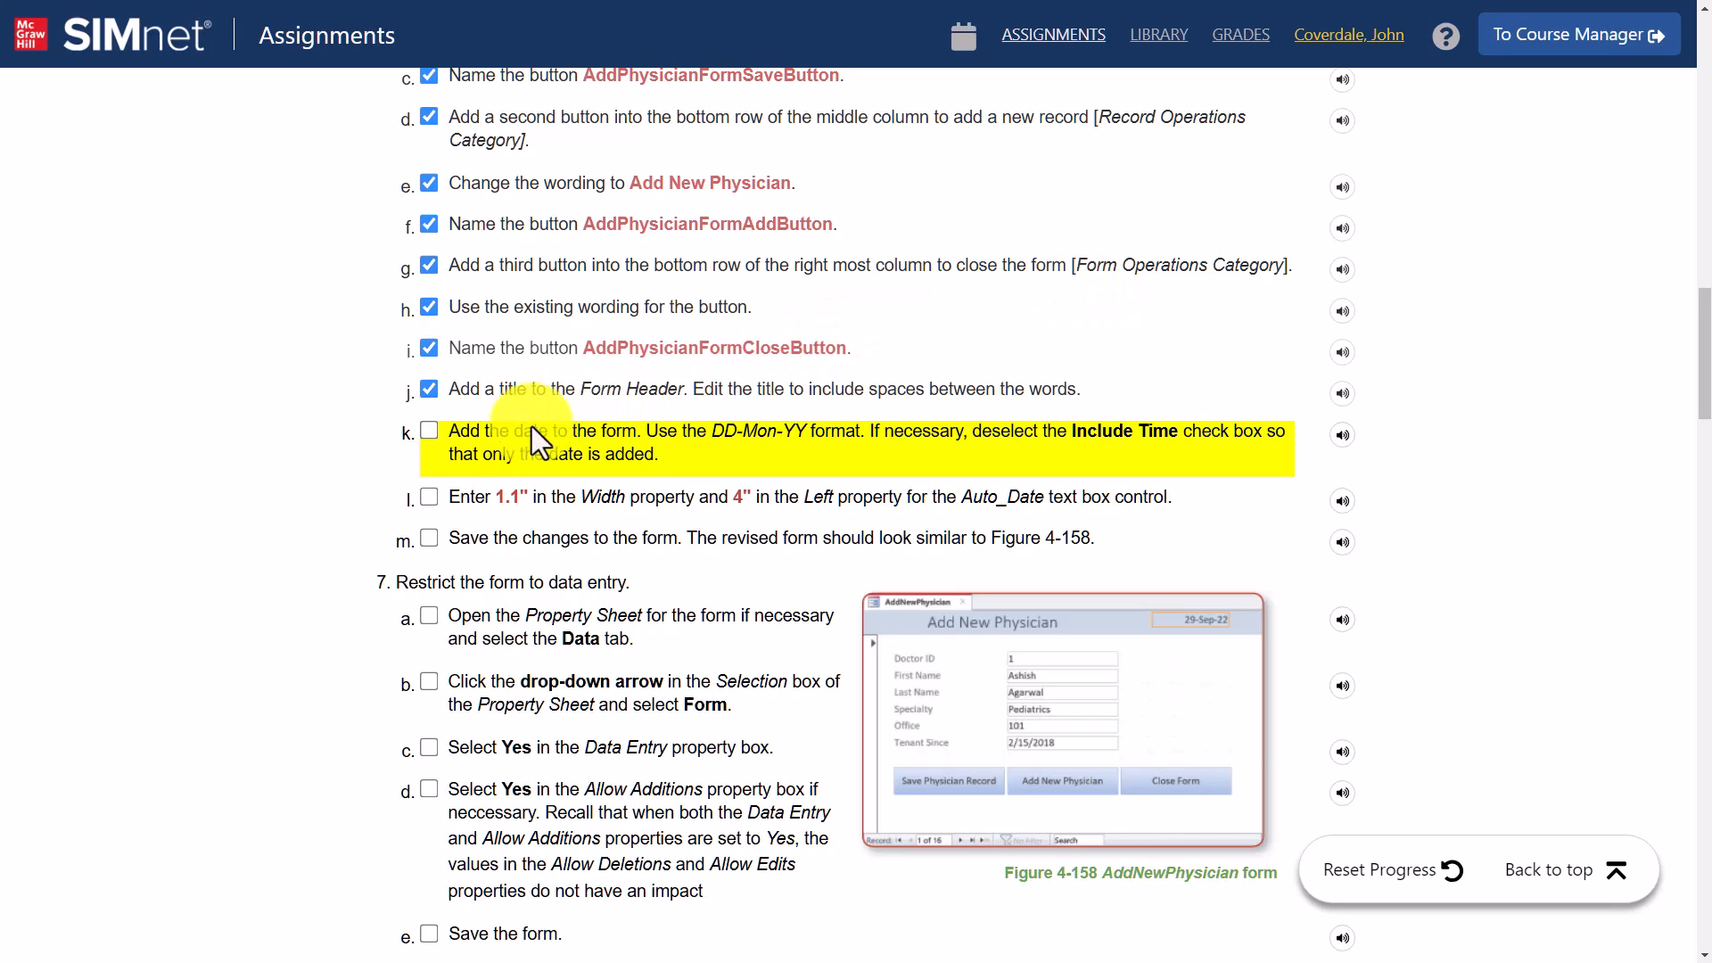
left_click(427, 430)
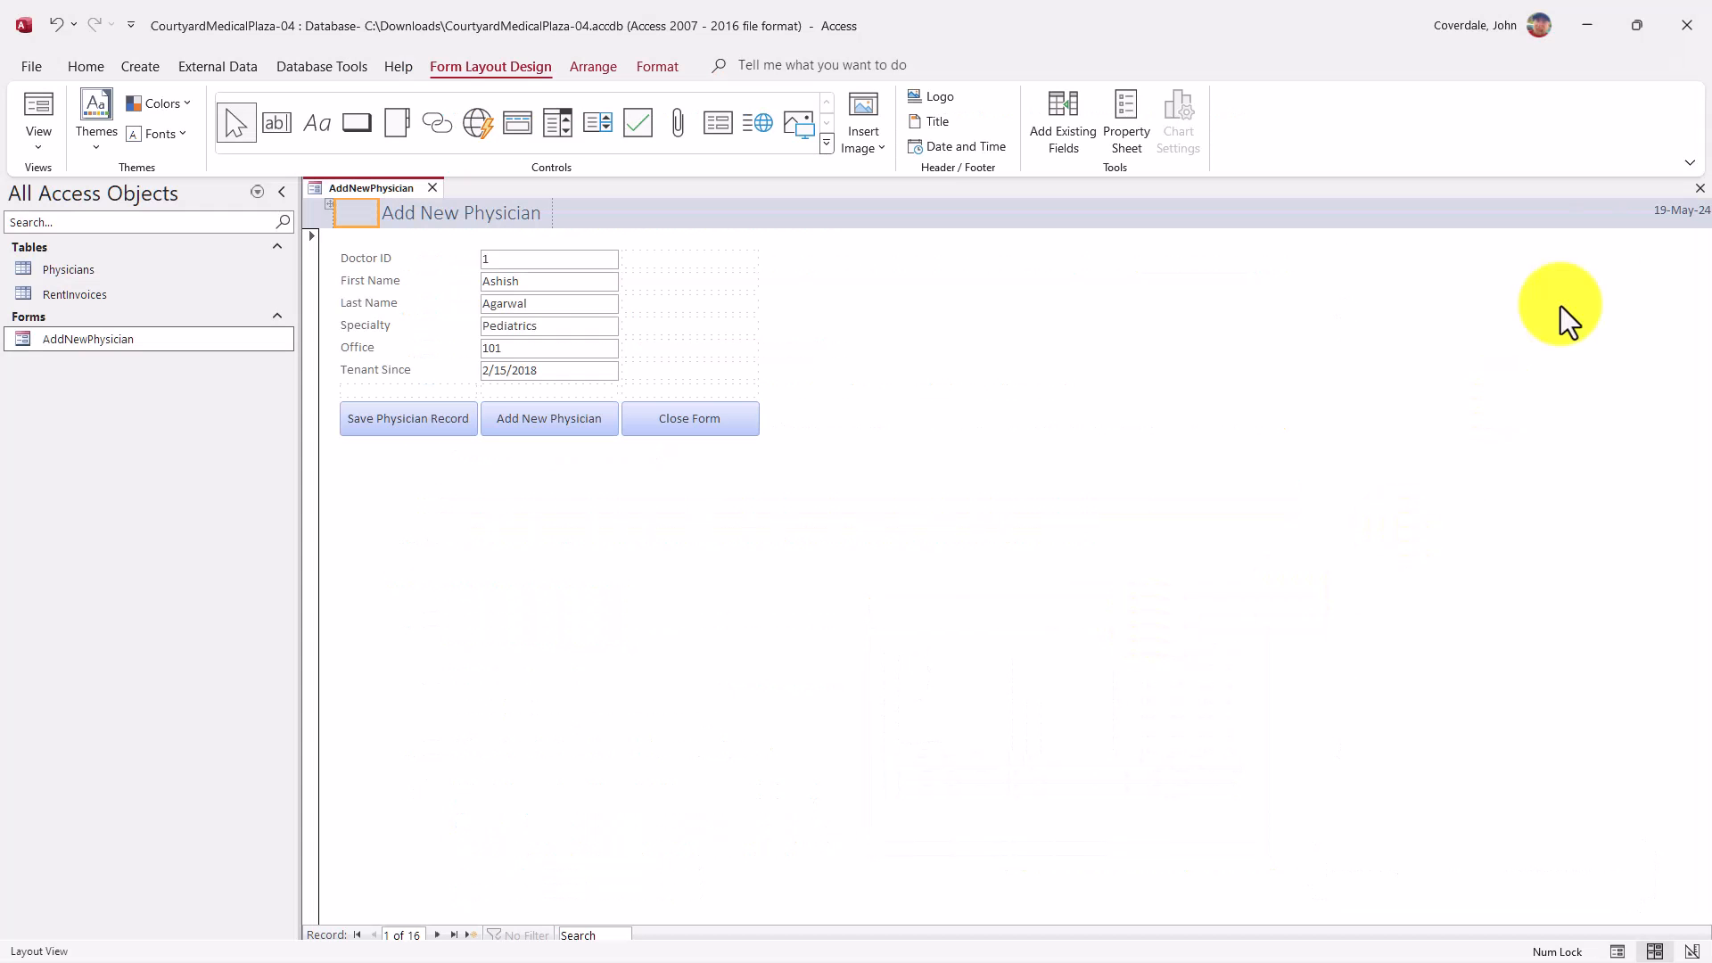
Set the header's Auto_Date text box to a Width of 1.1" and a Left position of 4"
left_click(1668, 209)
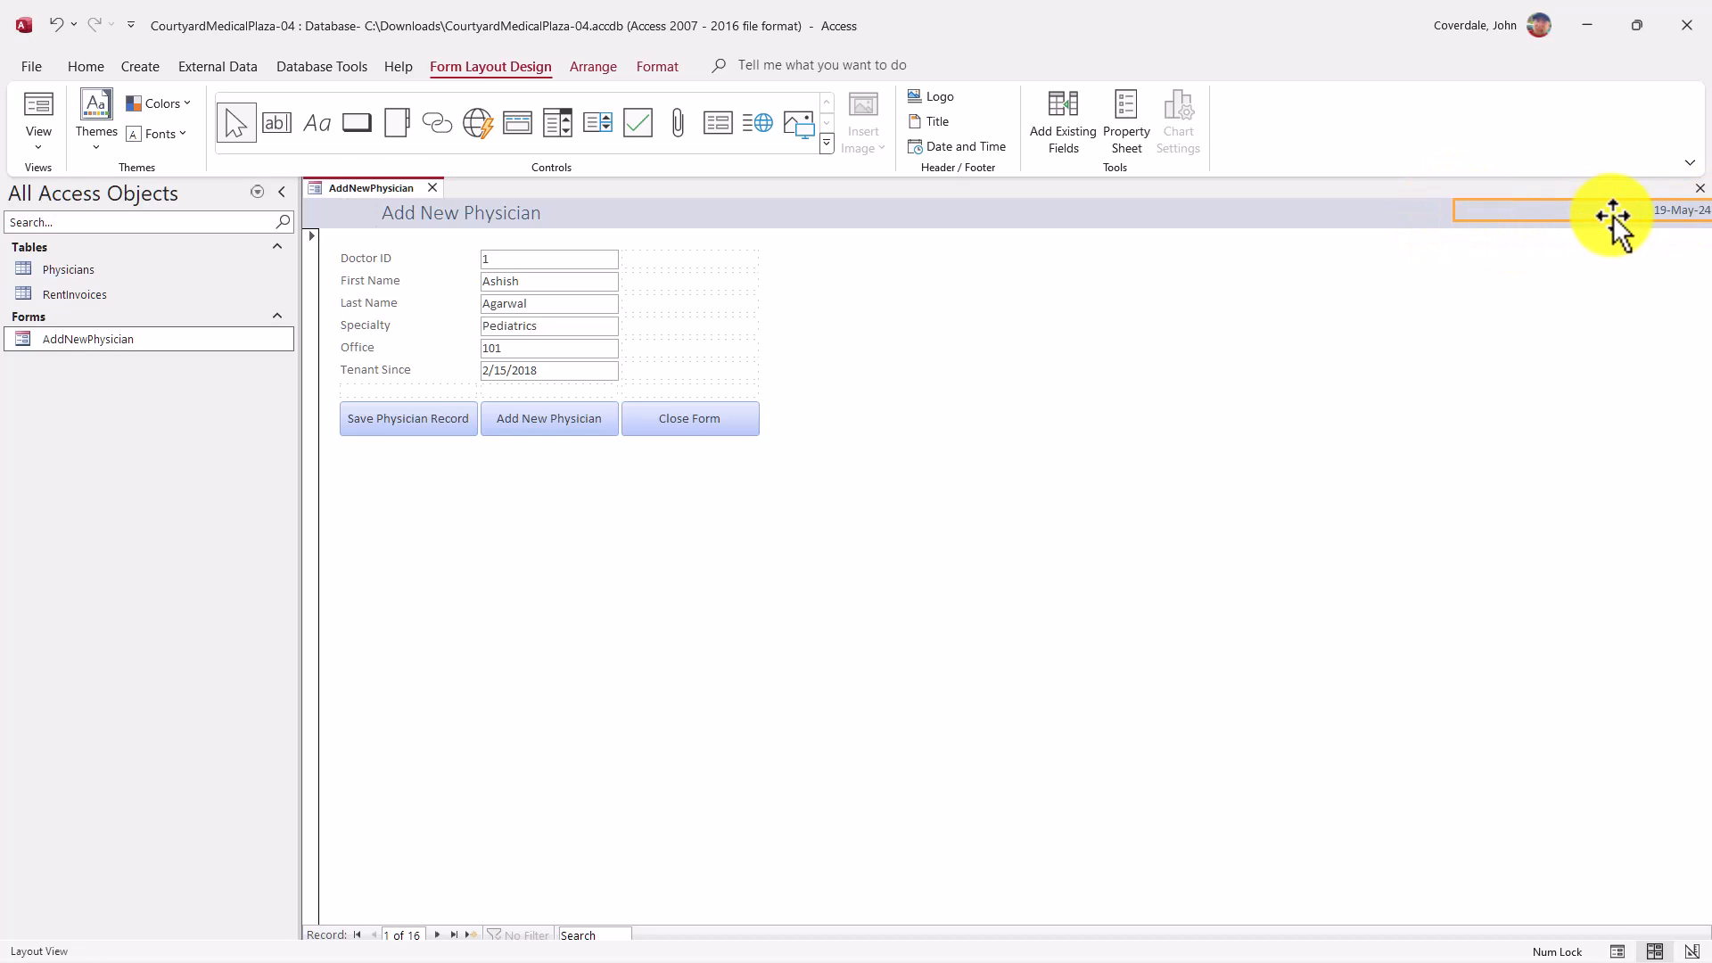
left_click(1128, 116)
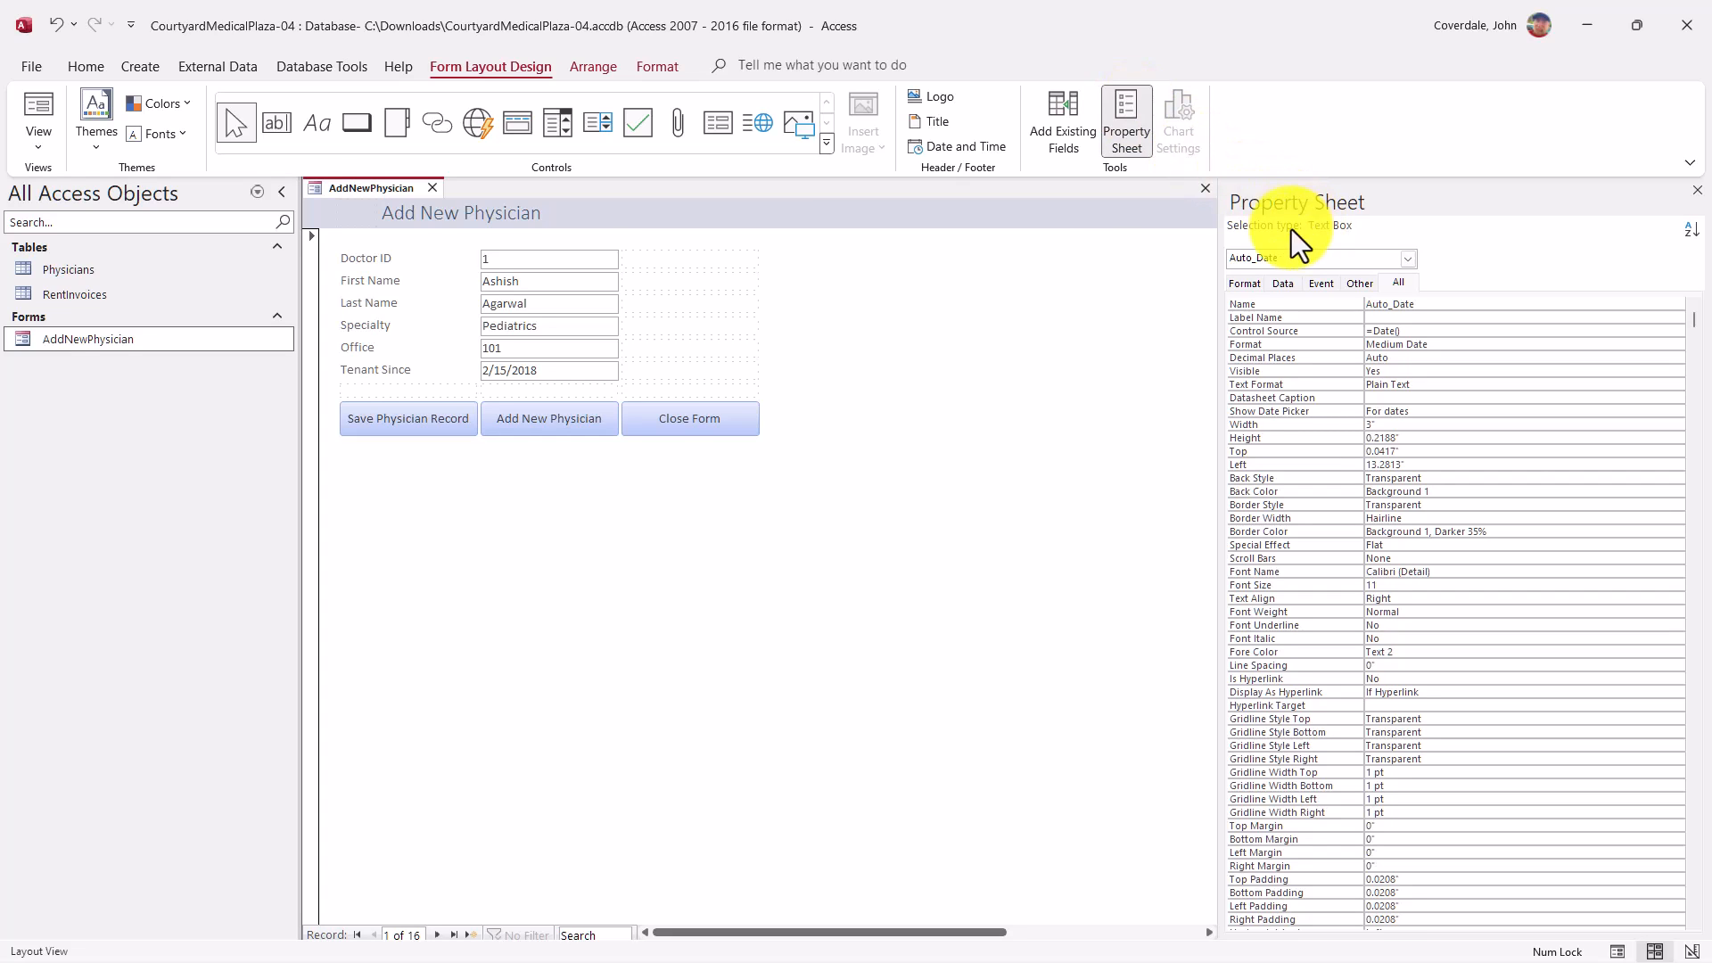
left_click_drag(844, 929, 1105, 937)
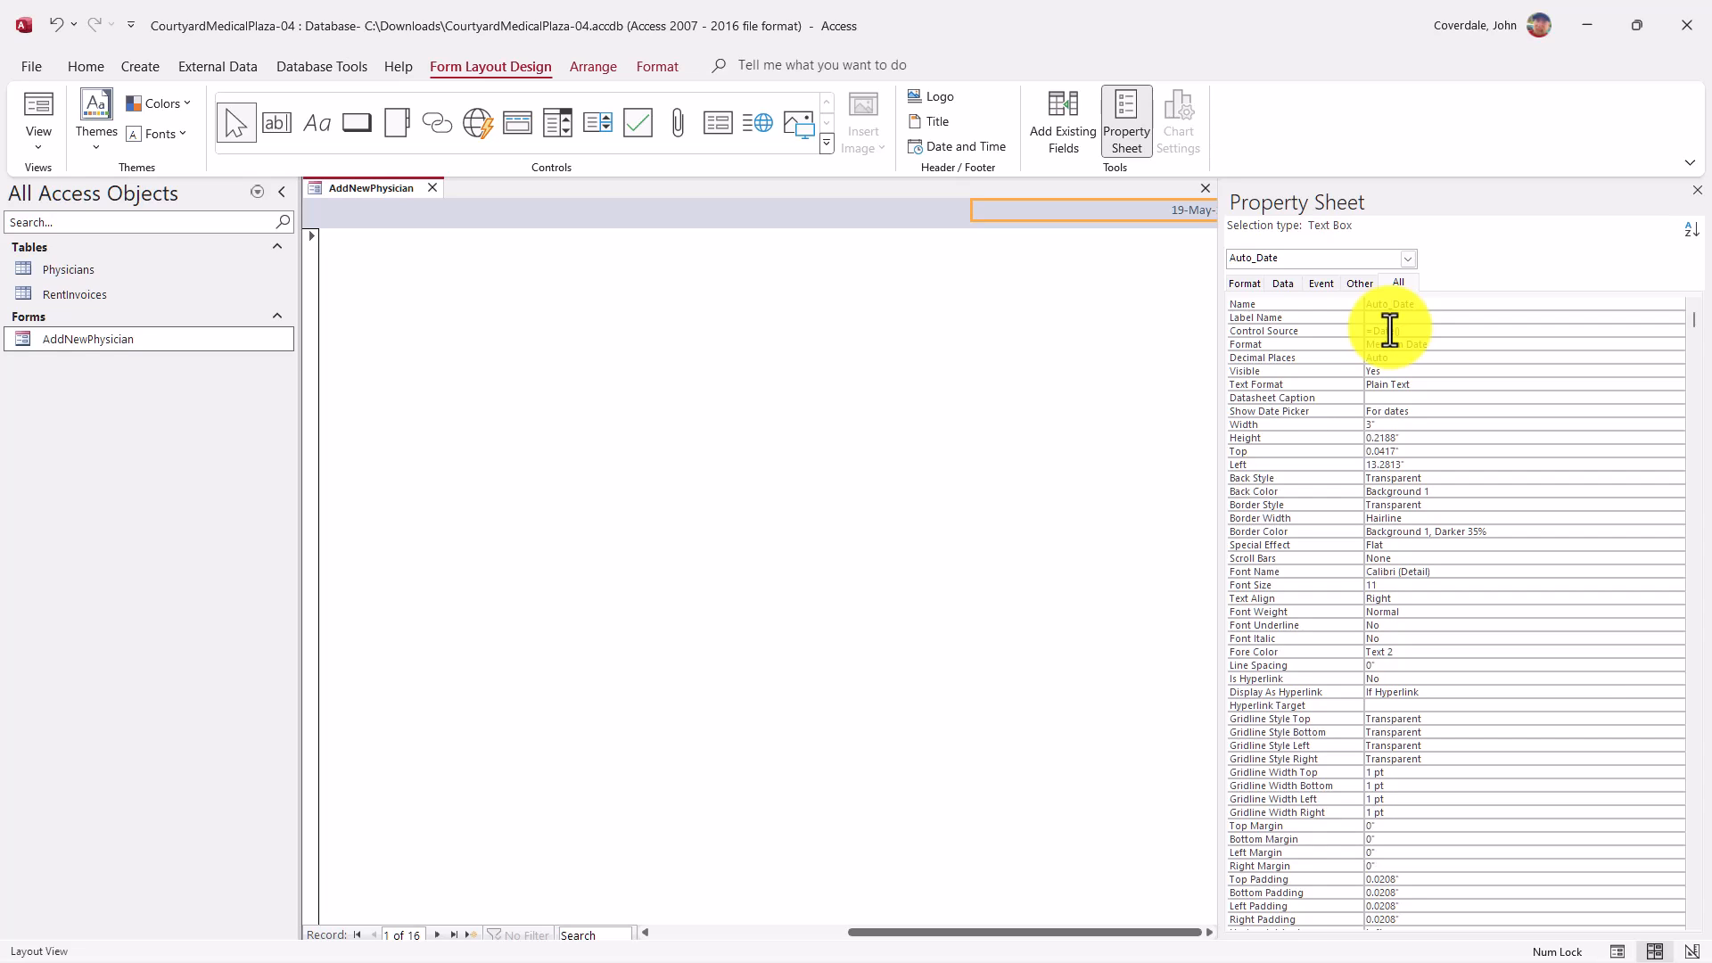
left_click(1245, 284)
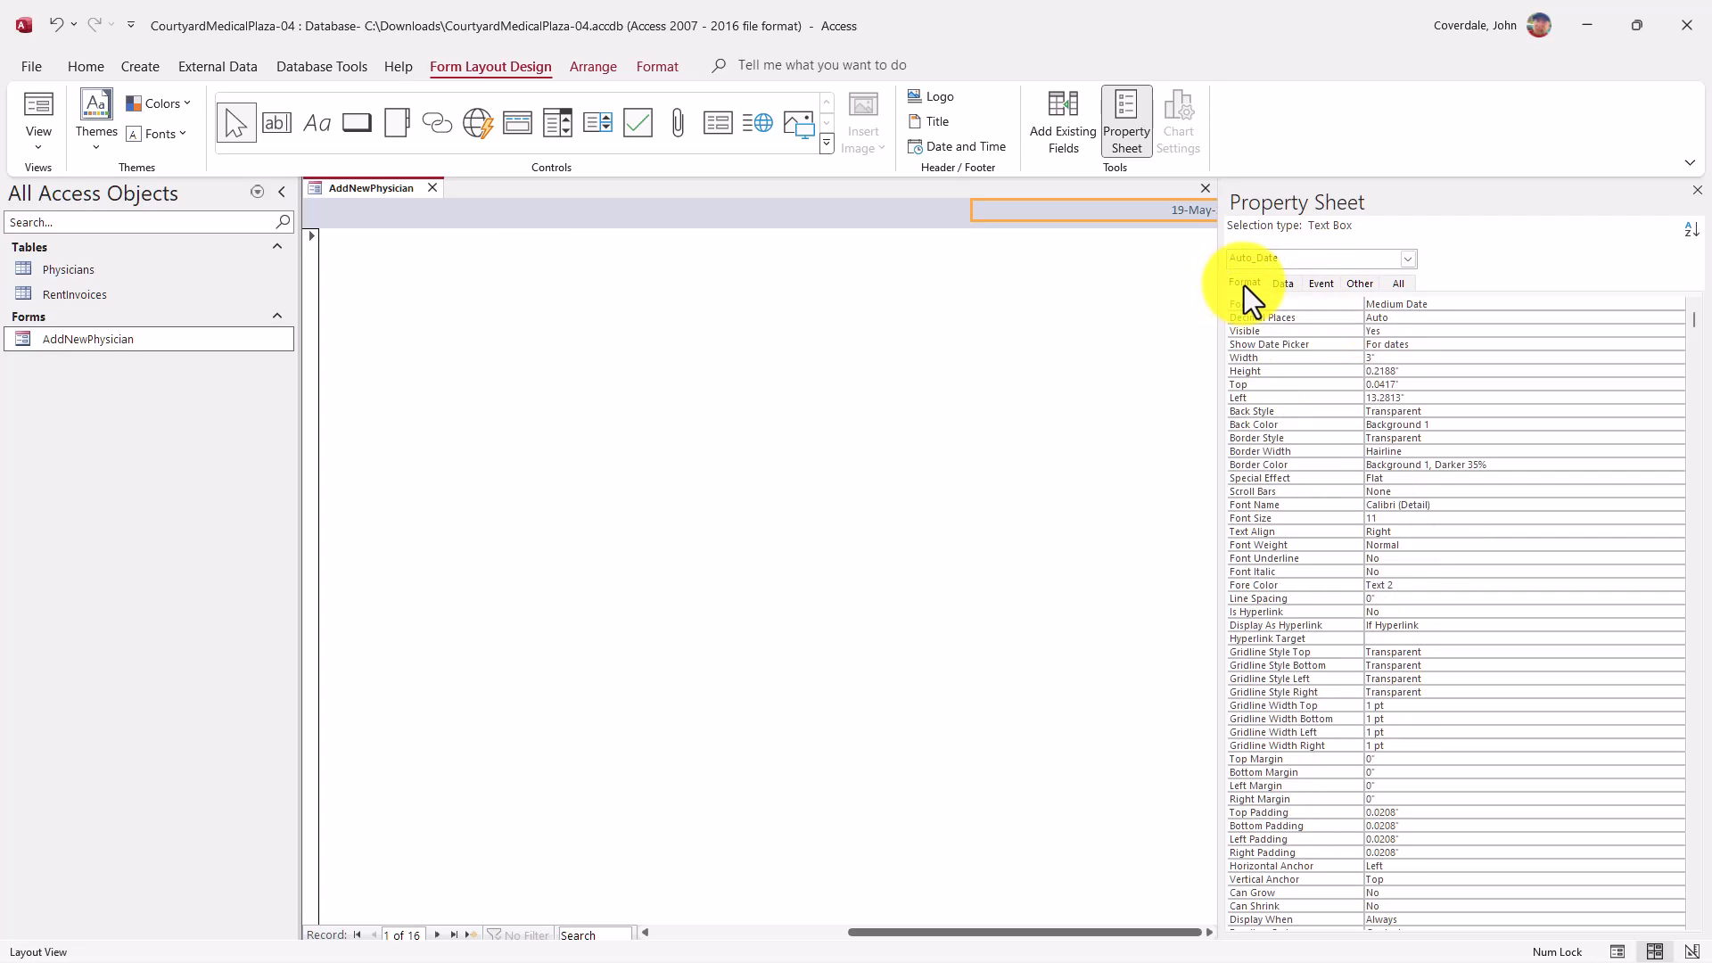
left_click(1387, 360)
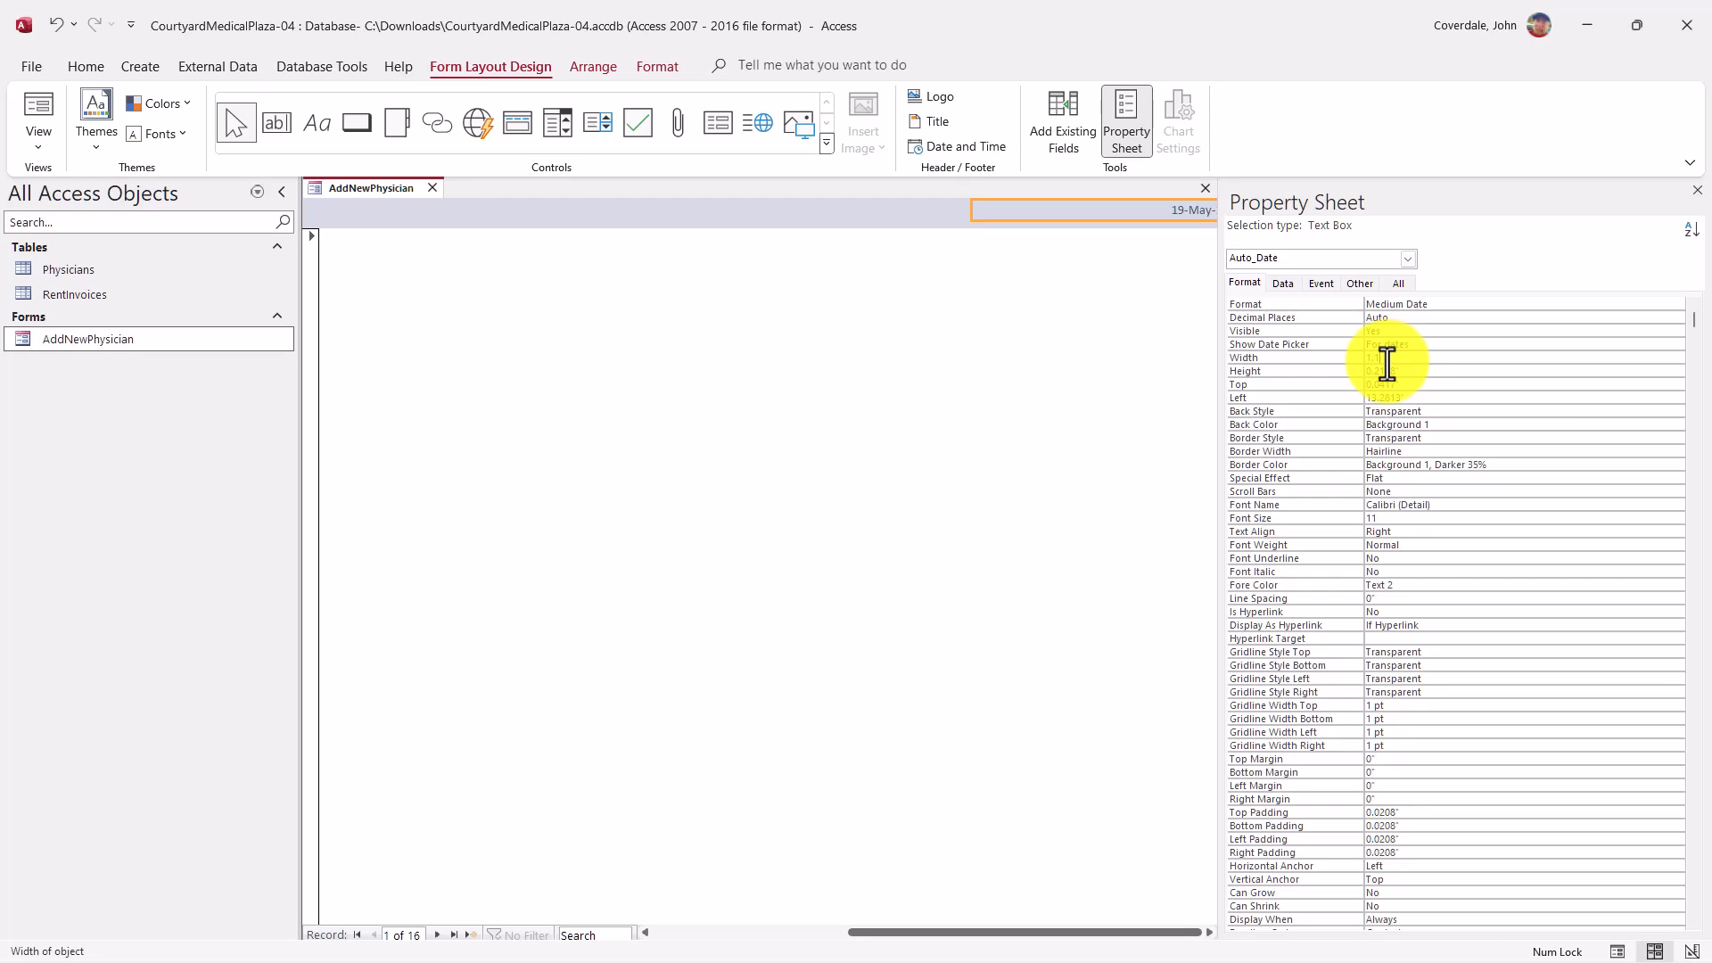
key("Tab")
key("Tab")
key("Tab")
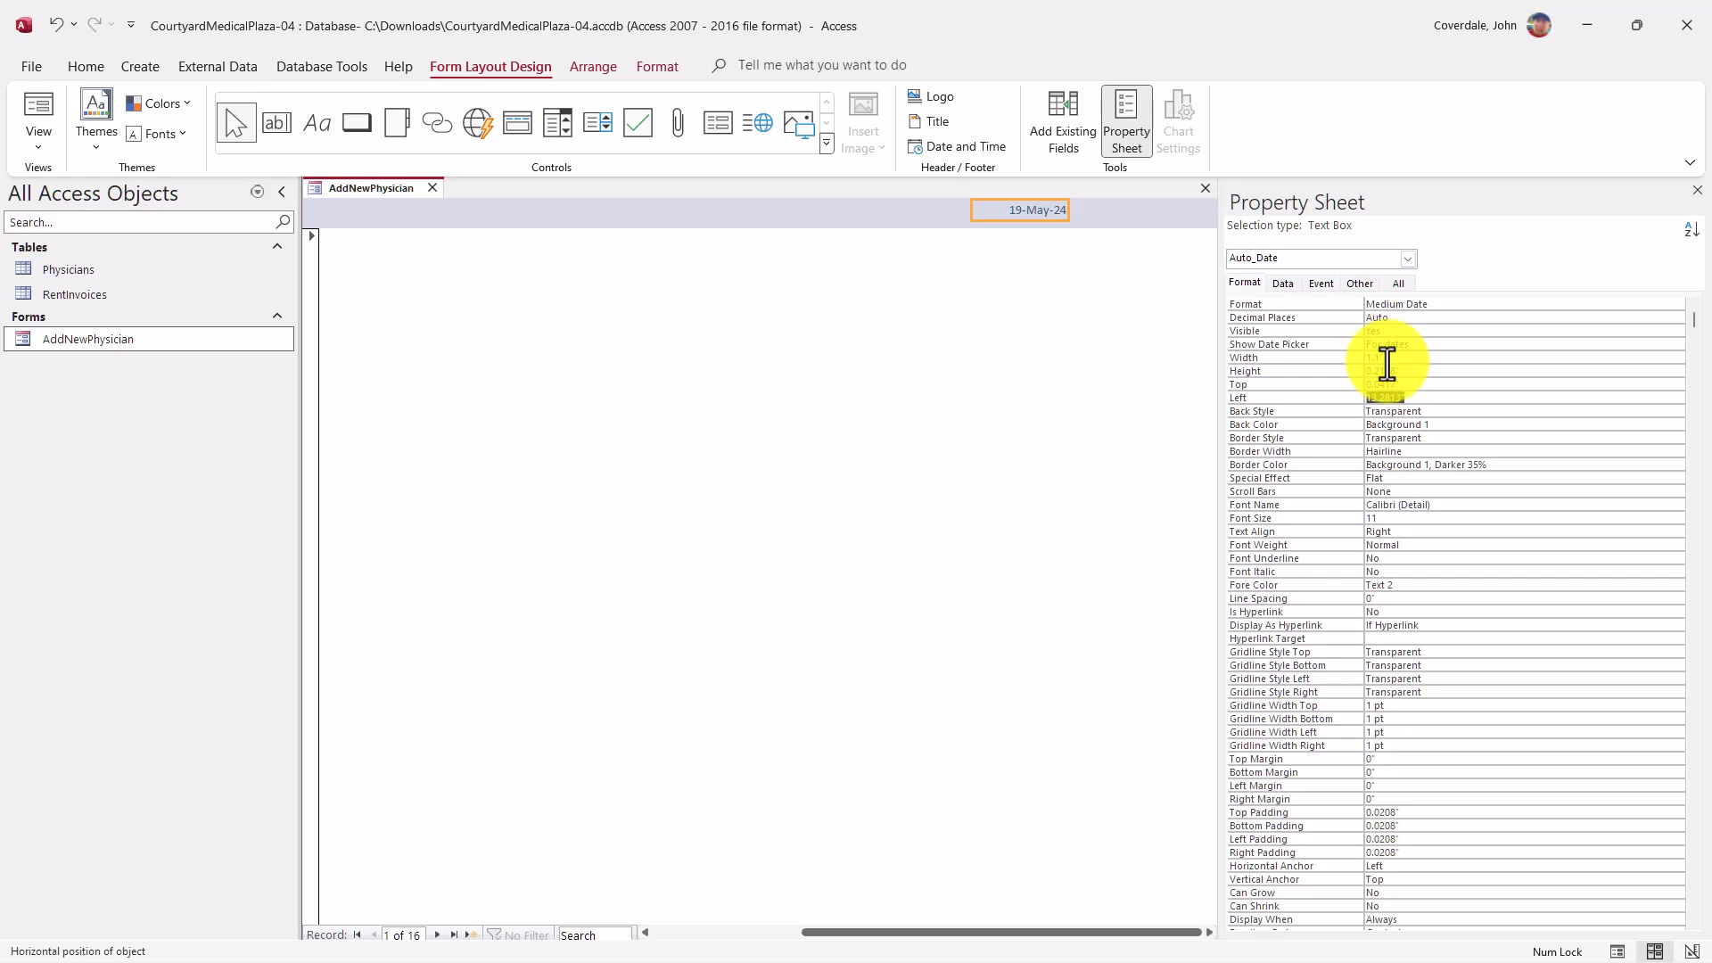
type("4")
key("Return")
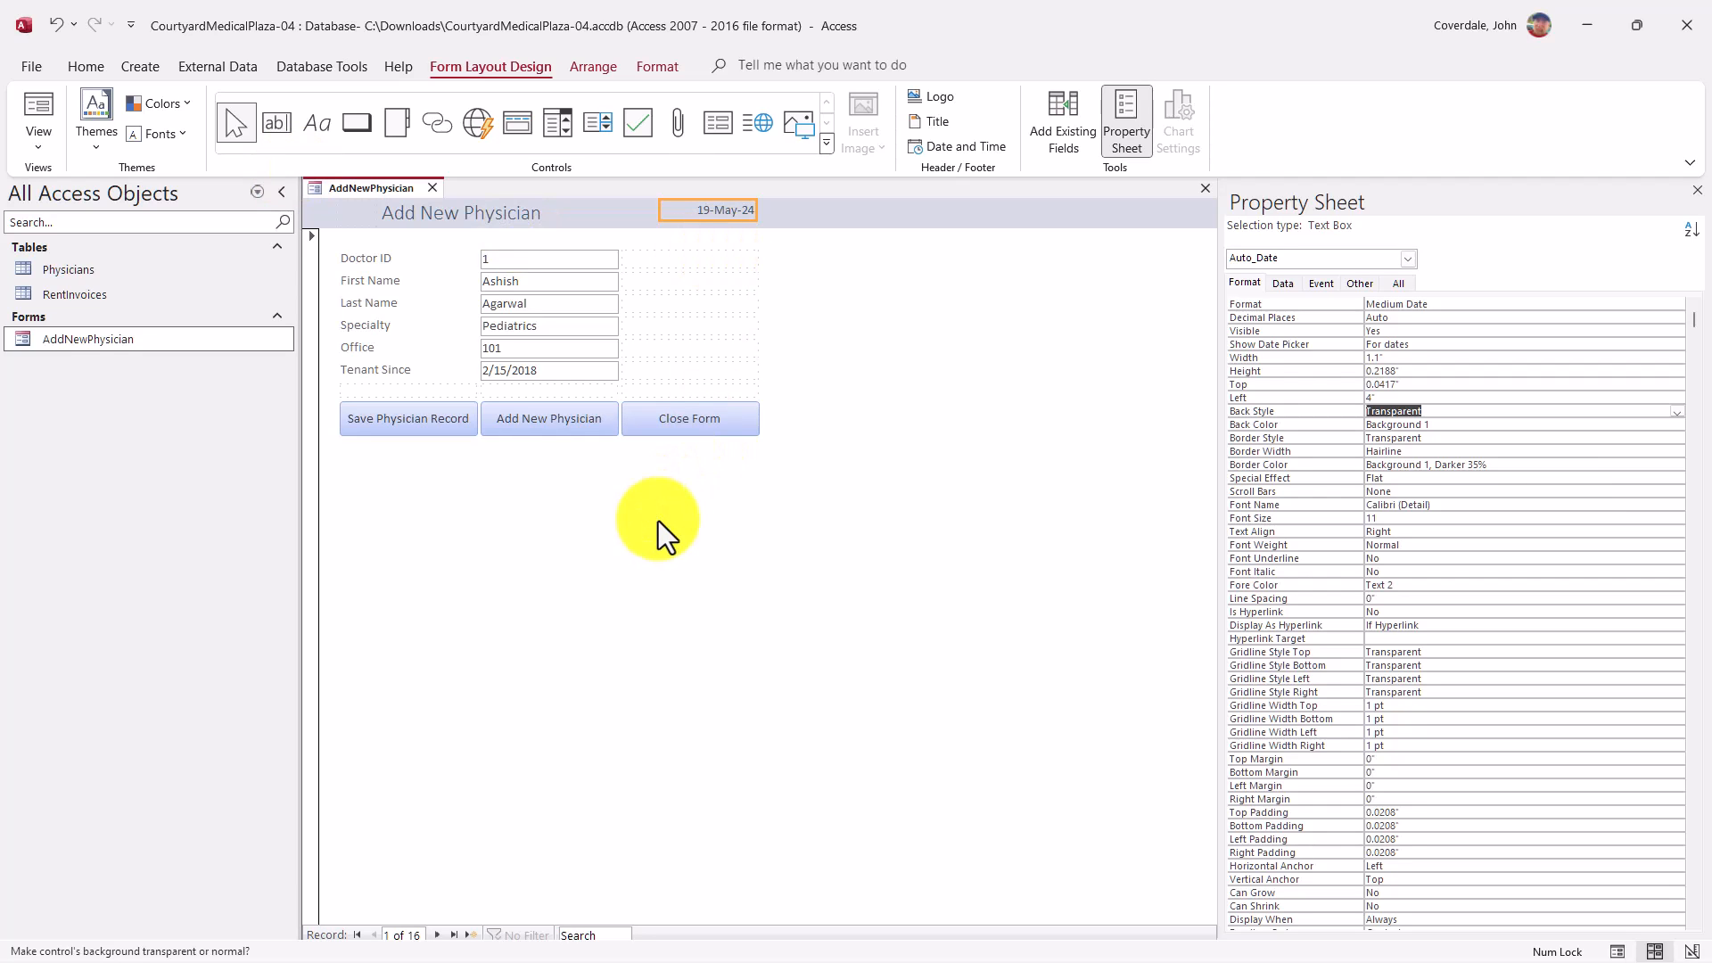
Switch to the SIMnet instructions and mark step 6l as completed
key("alt+Tab")
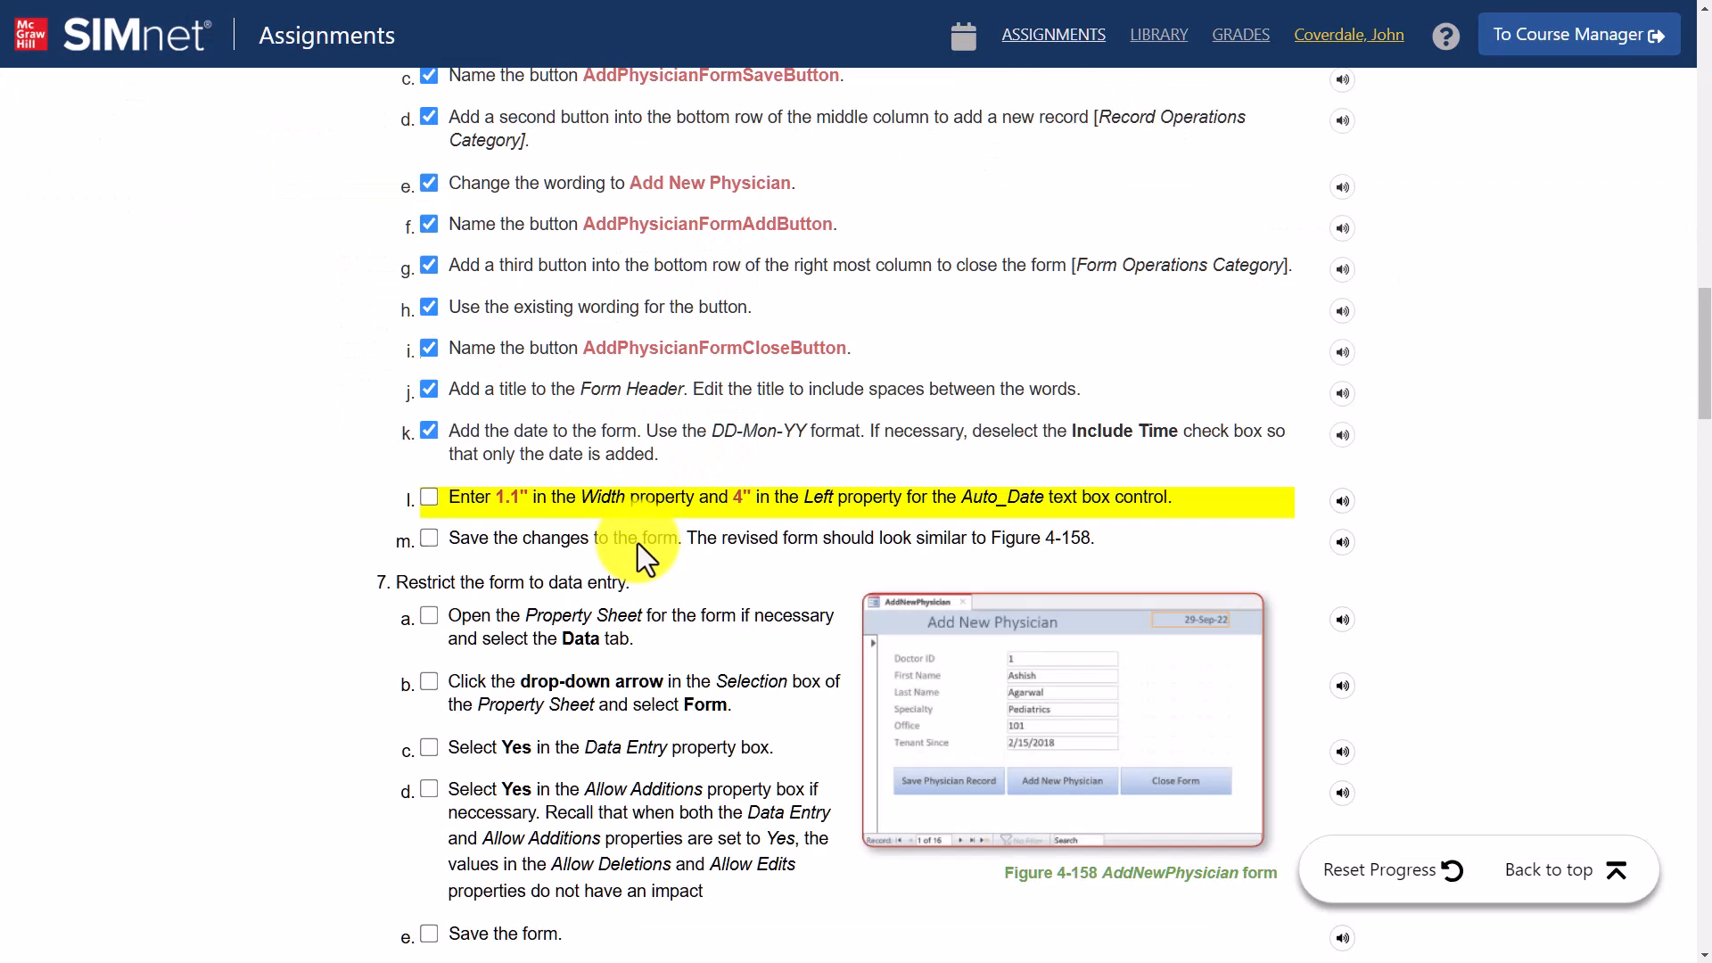
left_click(428, 499)
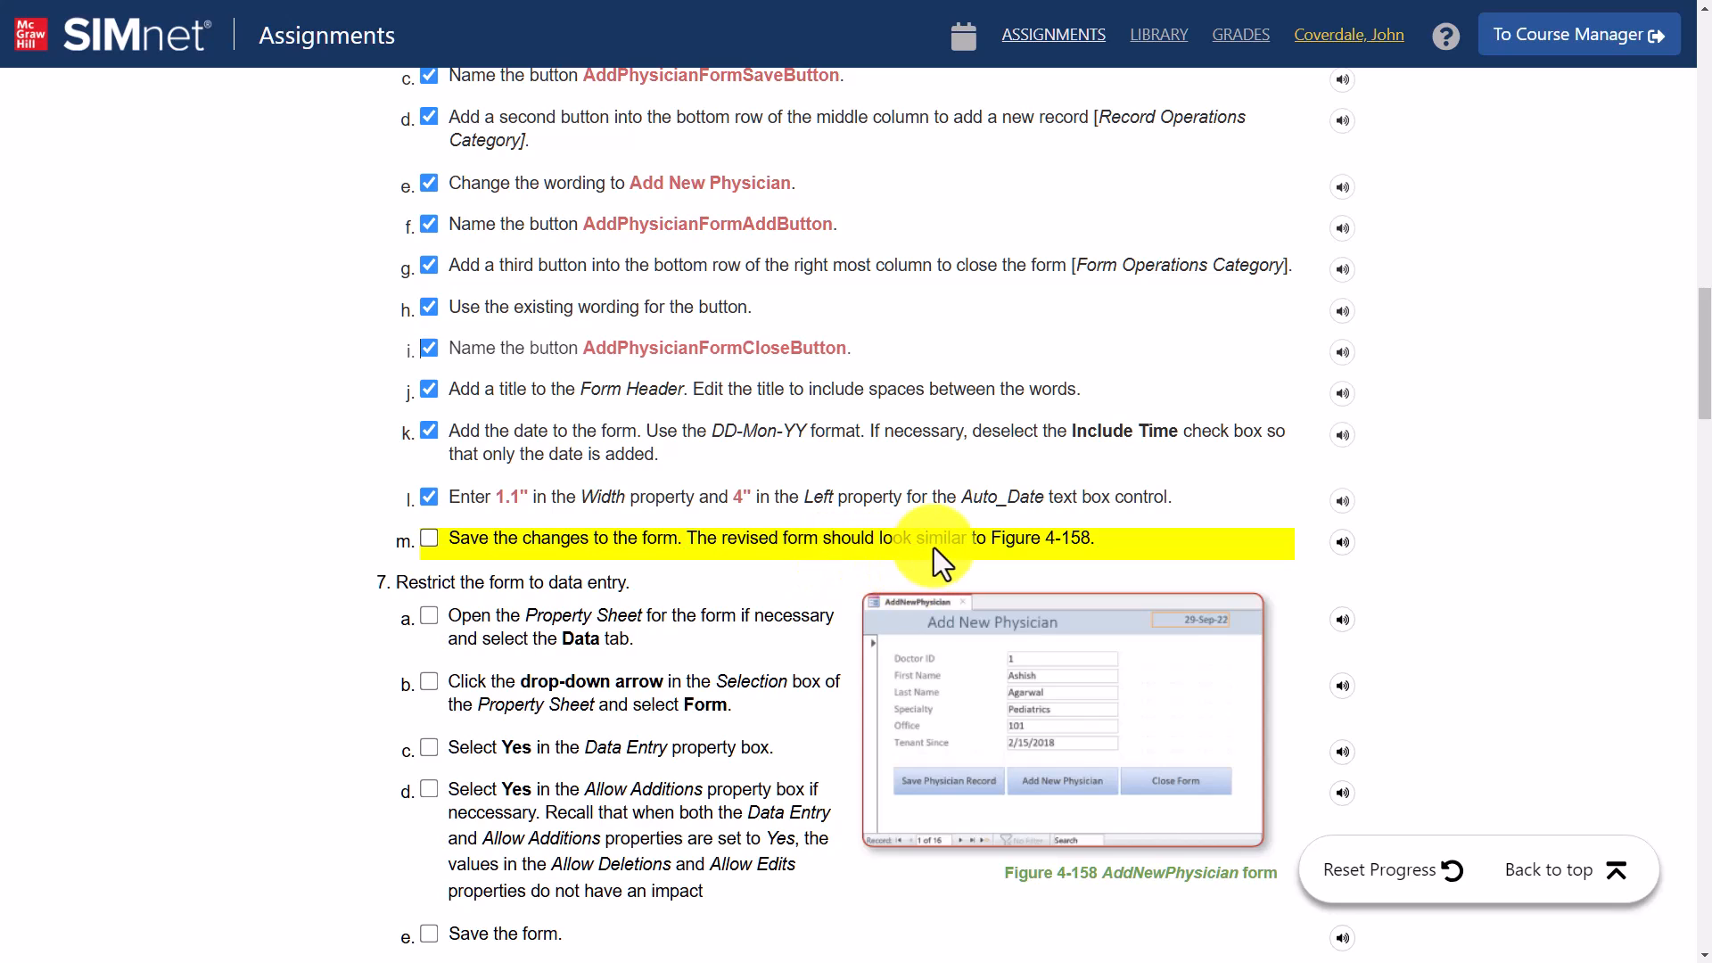
scroll(934, 548, "down", 3)
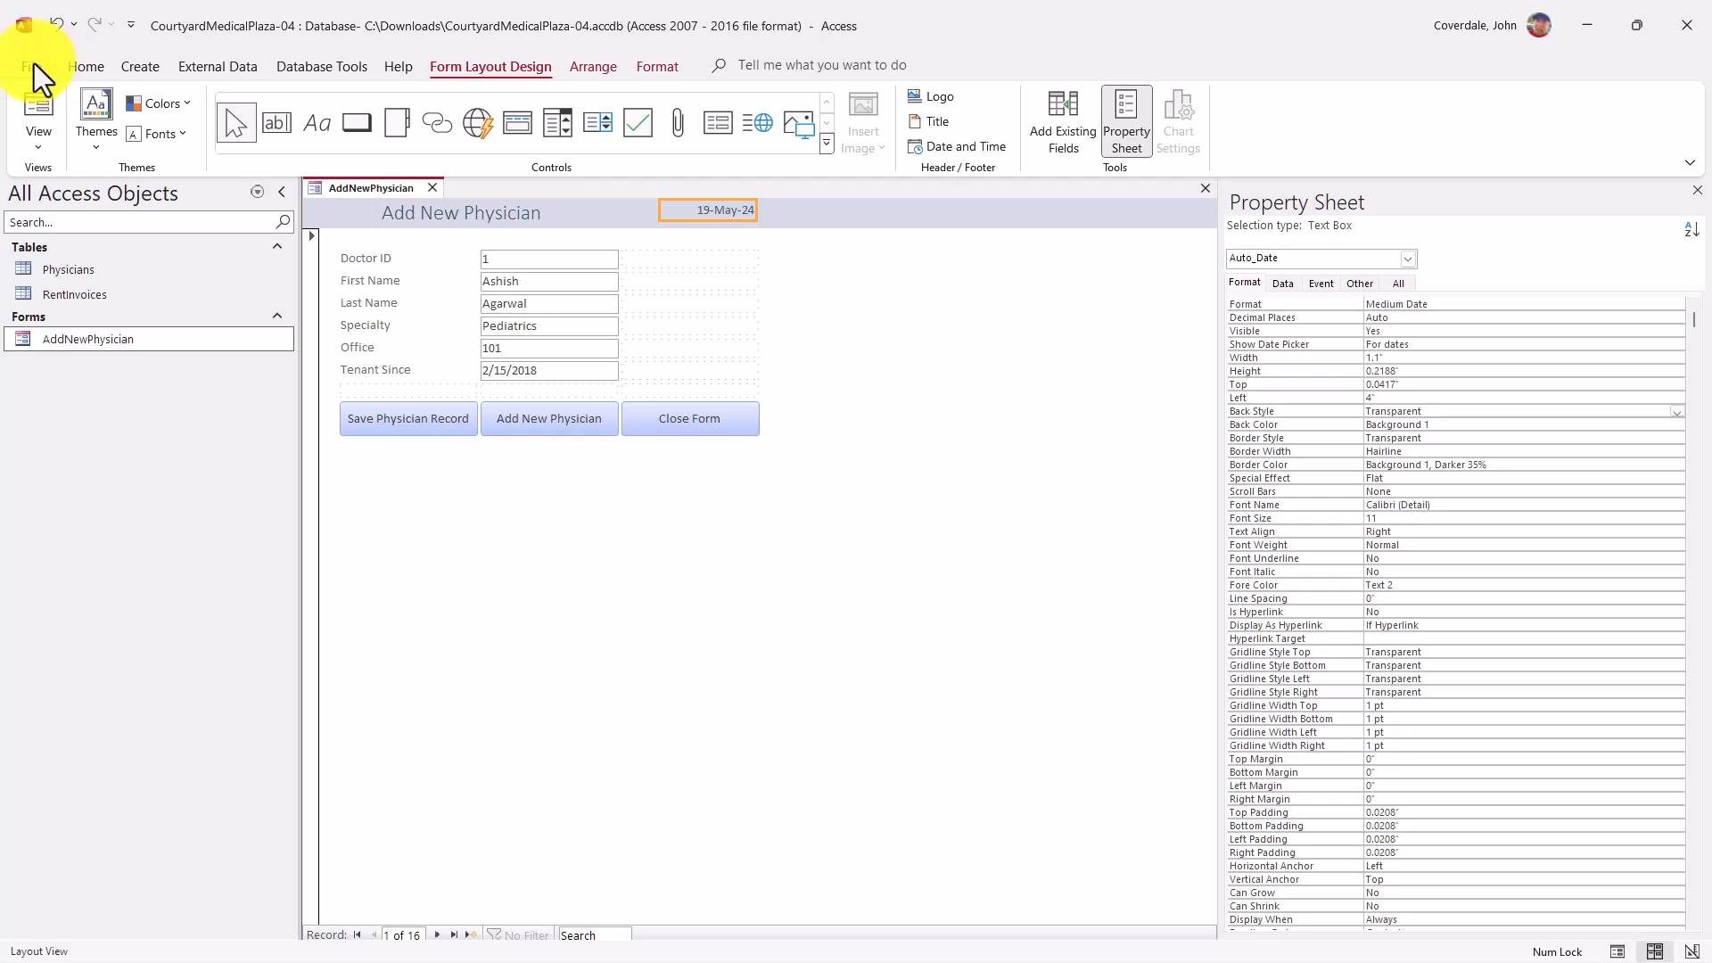
Save the AddNewPhysician form in Access, and switch back to SIMnet to read the step 7 instructions on restricting it to data entry
left_click(34, 63)
left_click(43, 283)
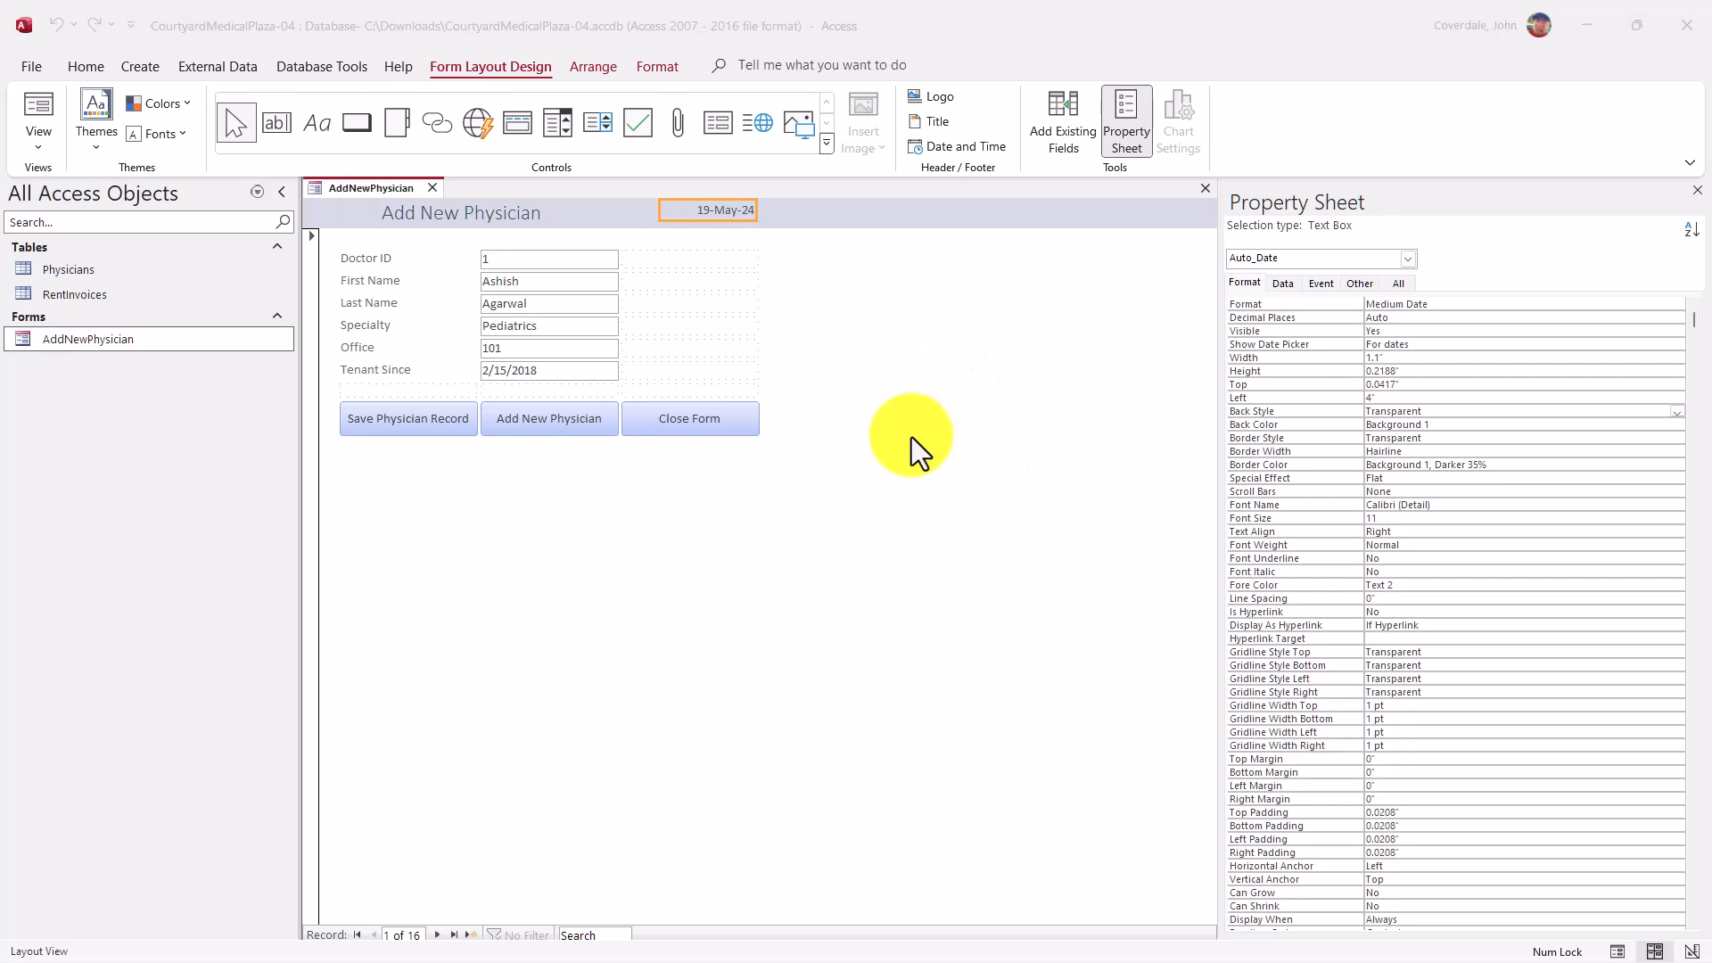
key("alt+Tab")
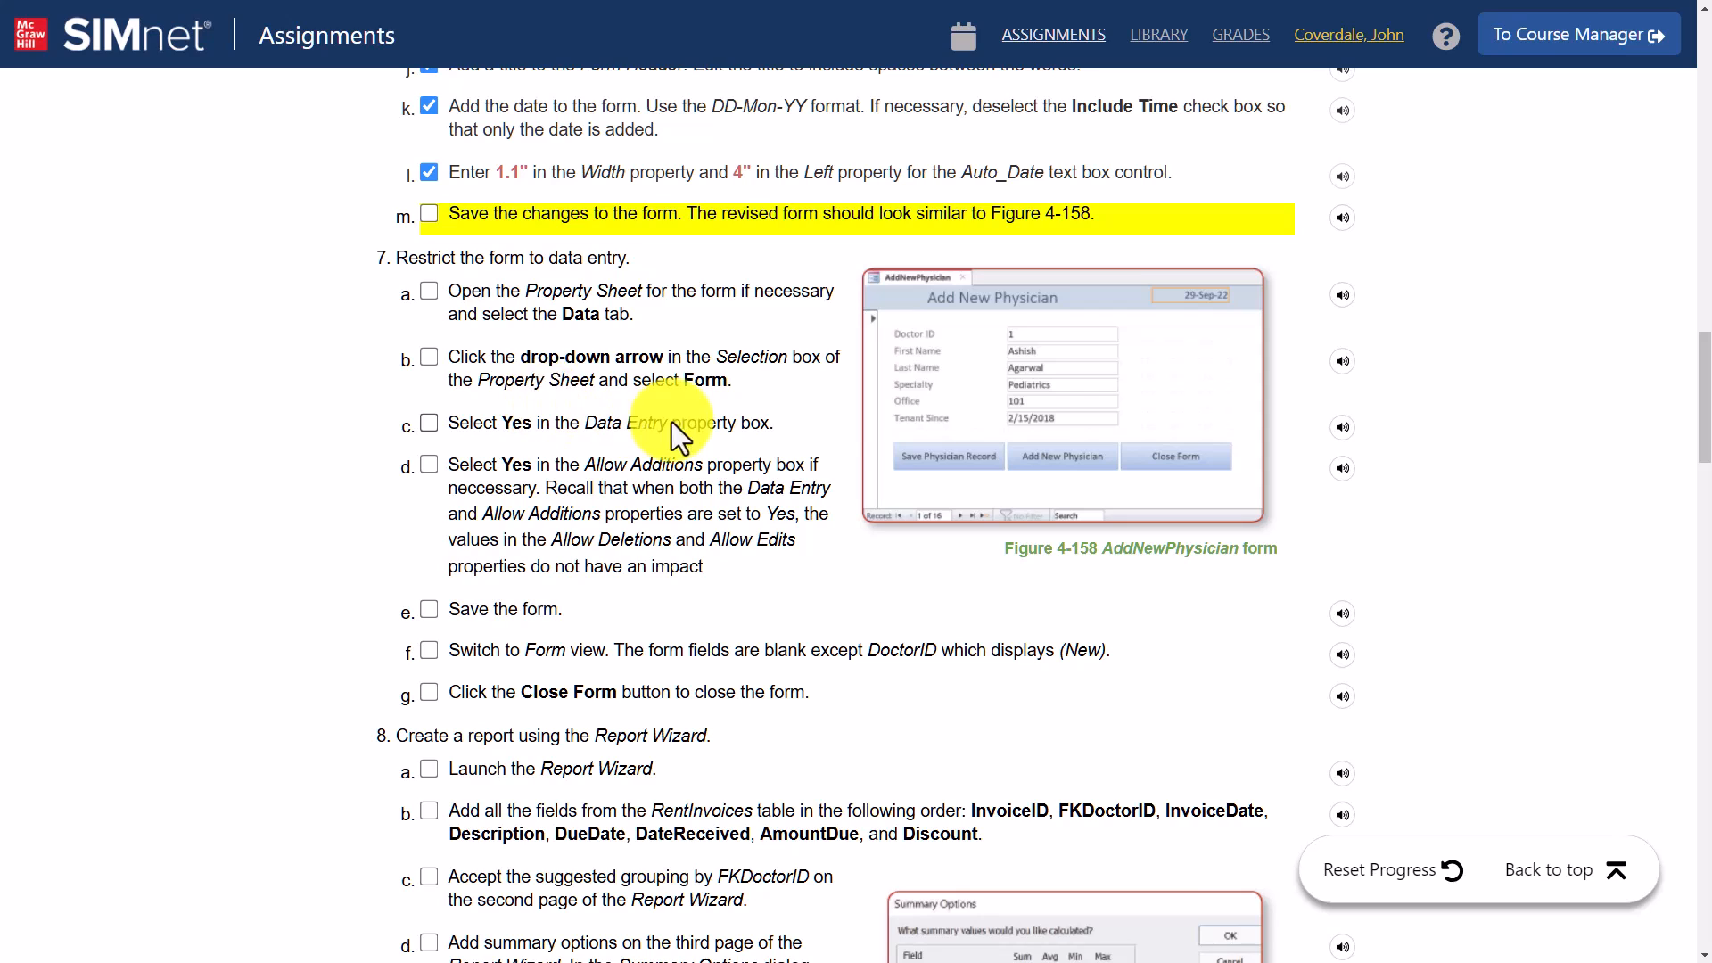
left_click_drag(549, 261, 606, 259)
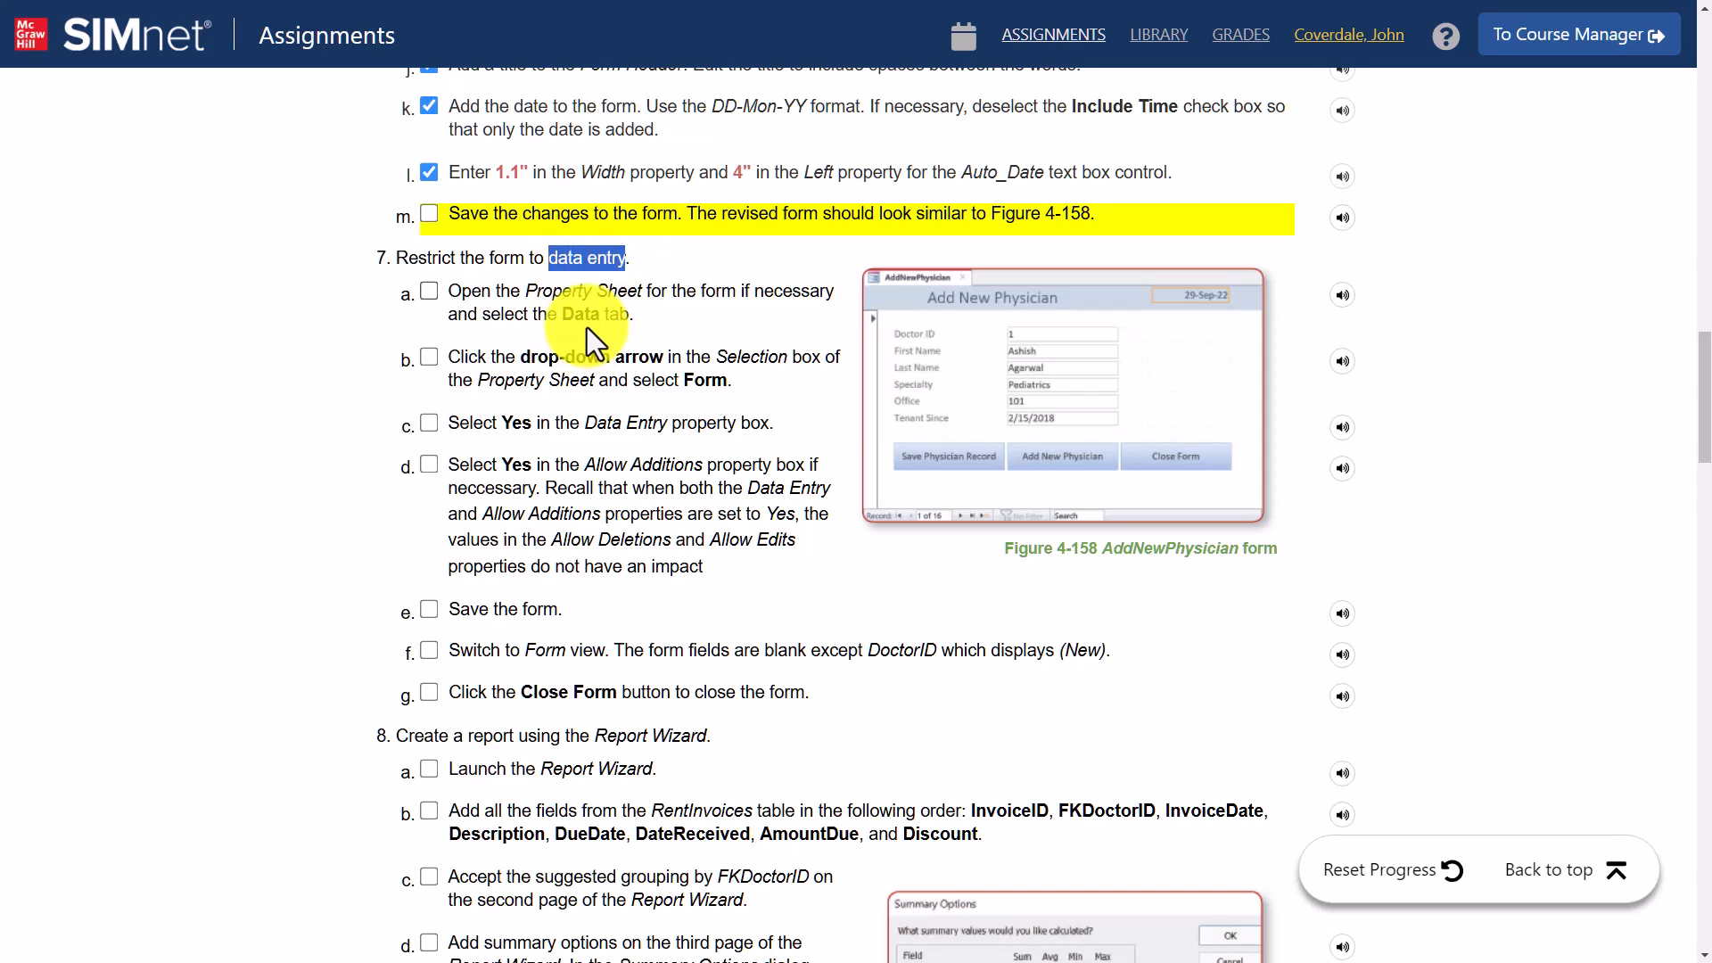
Switch to Access, set the whole form's Data Entry property to Yes with Allow Additions kept at Yes, and close the Property Sheet
key("alt+Tab")
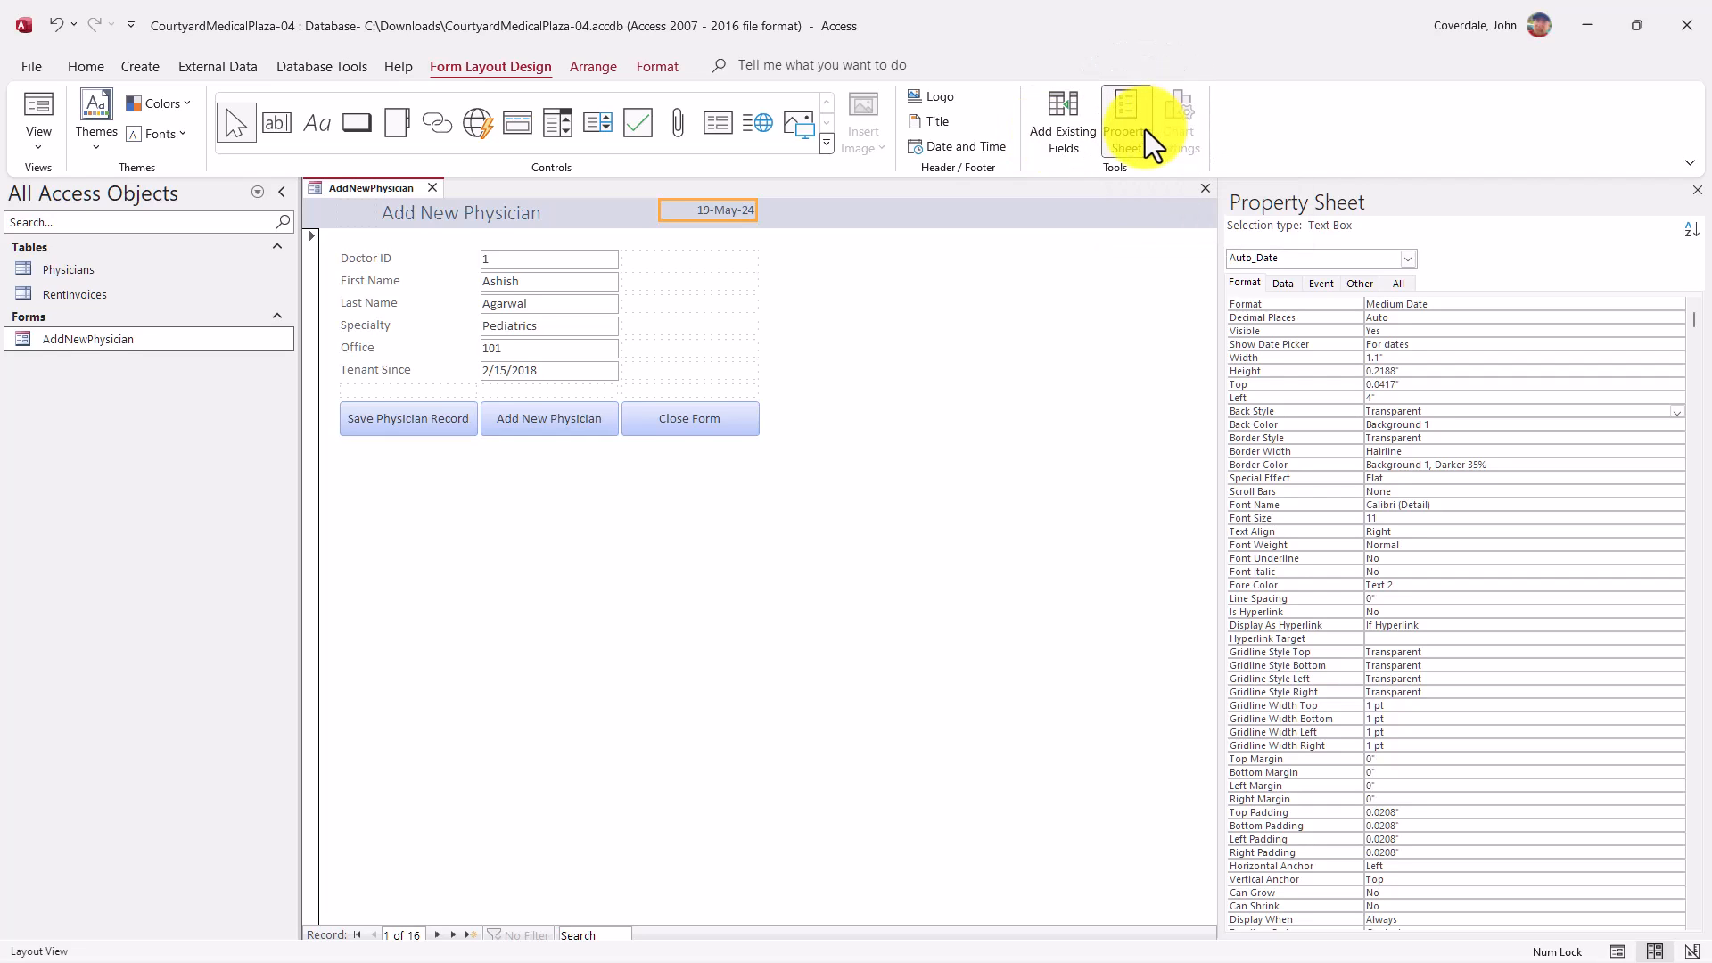
left_click(1407, 259)
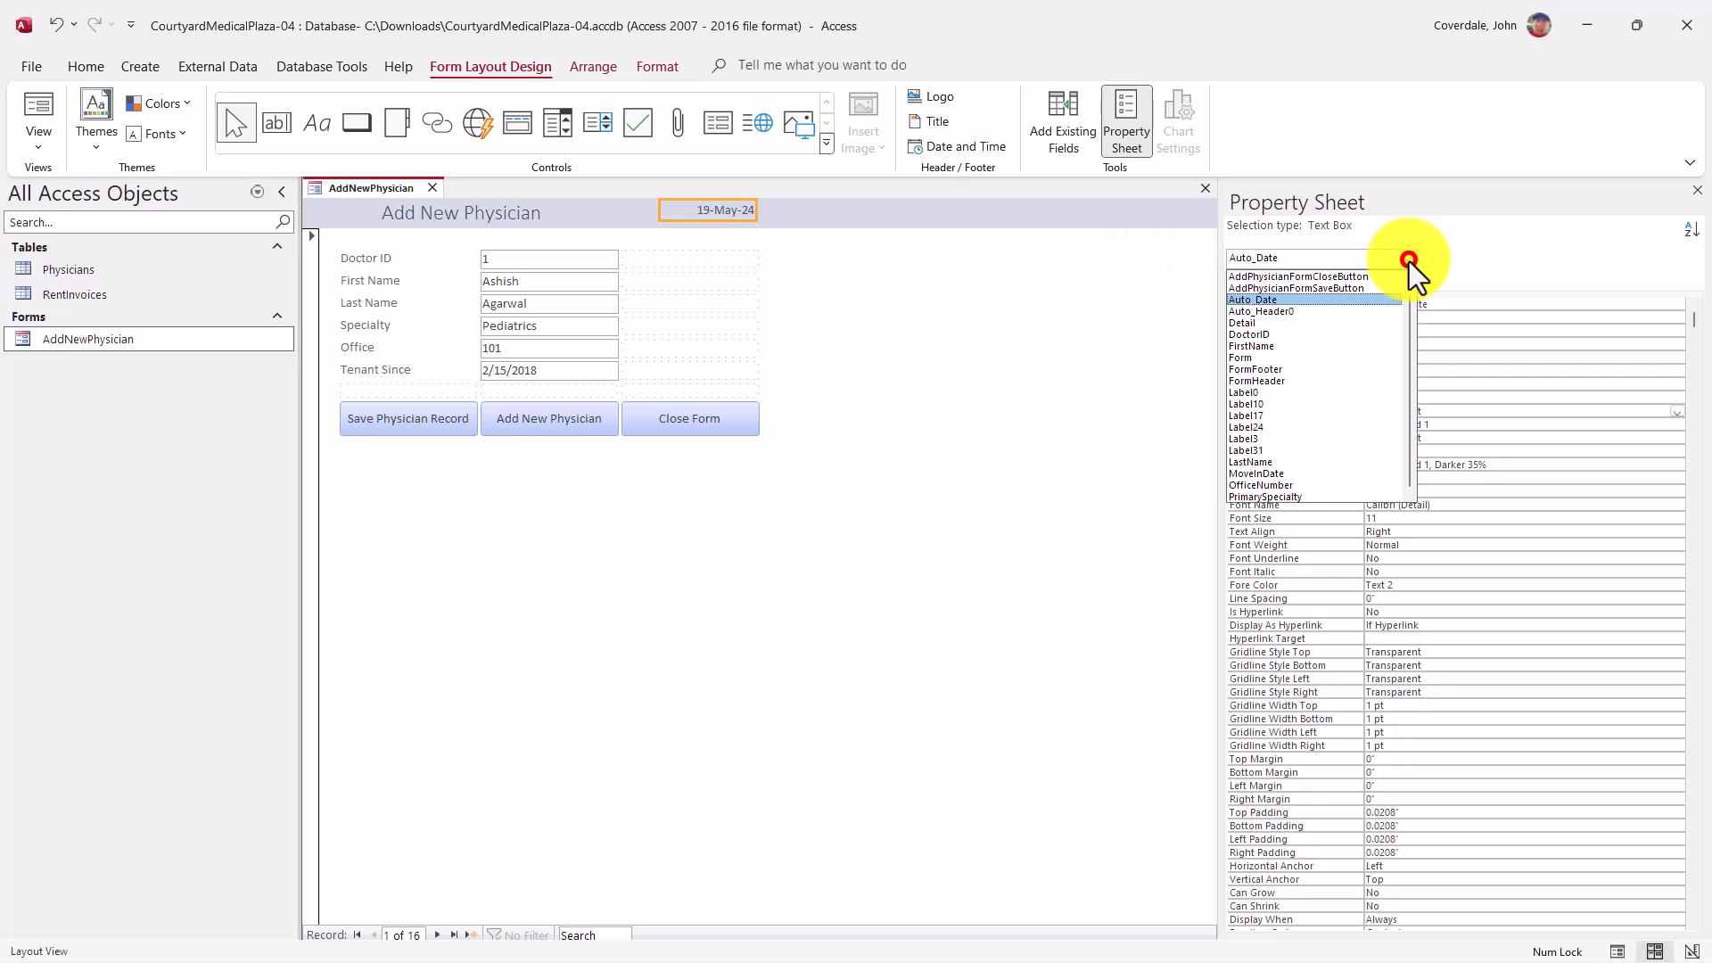
left_click(1268, 357)
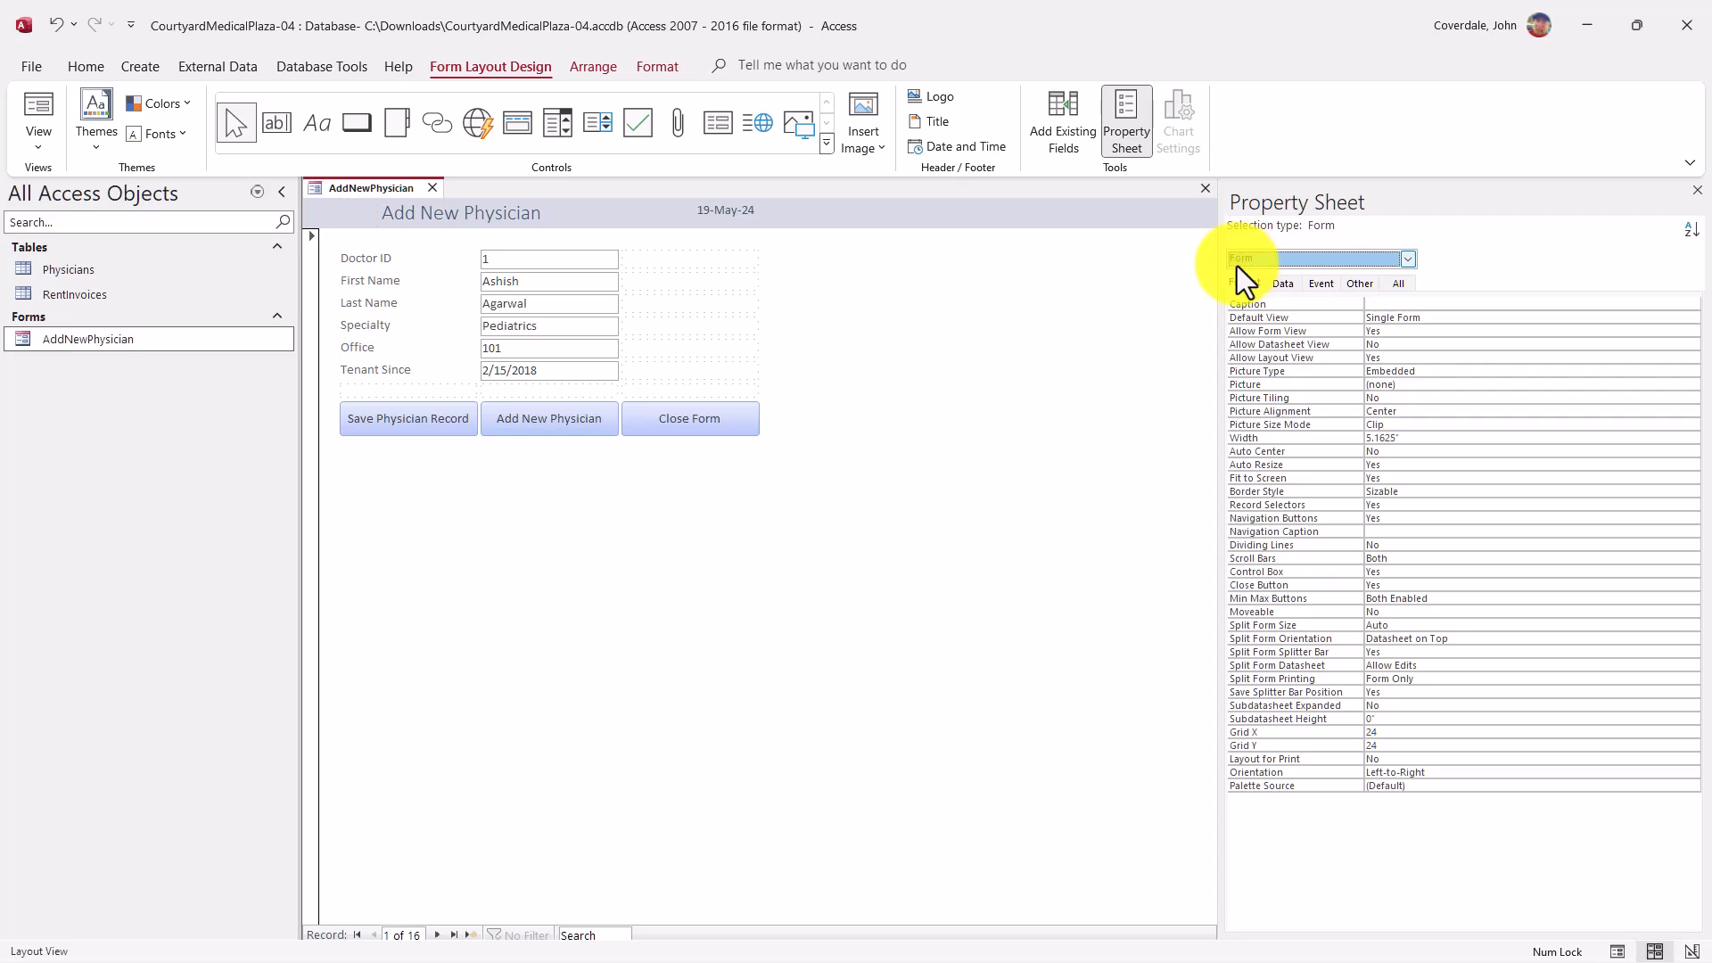
left_click(1282, 282)
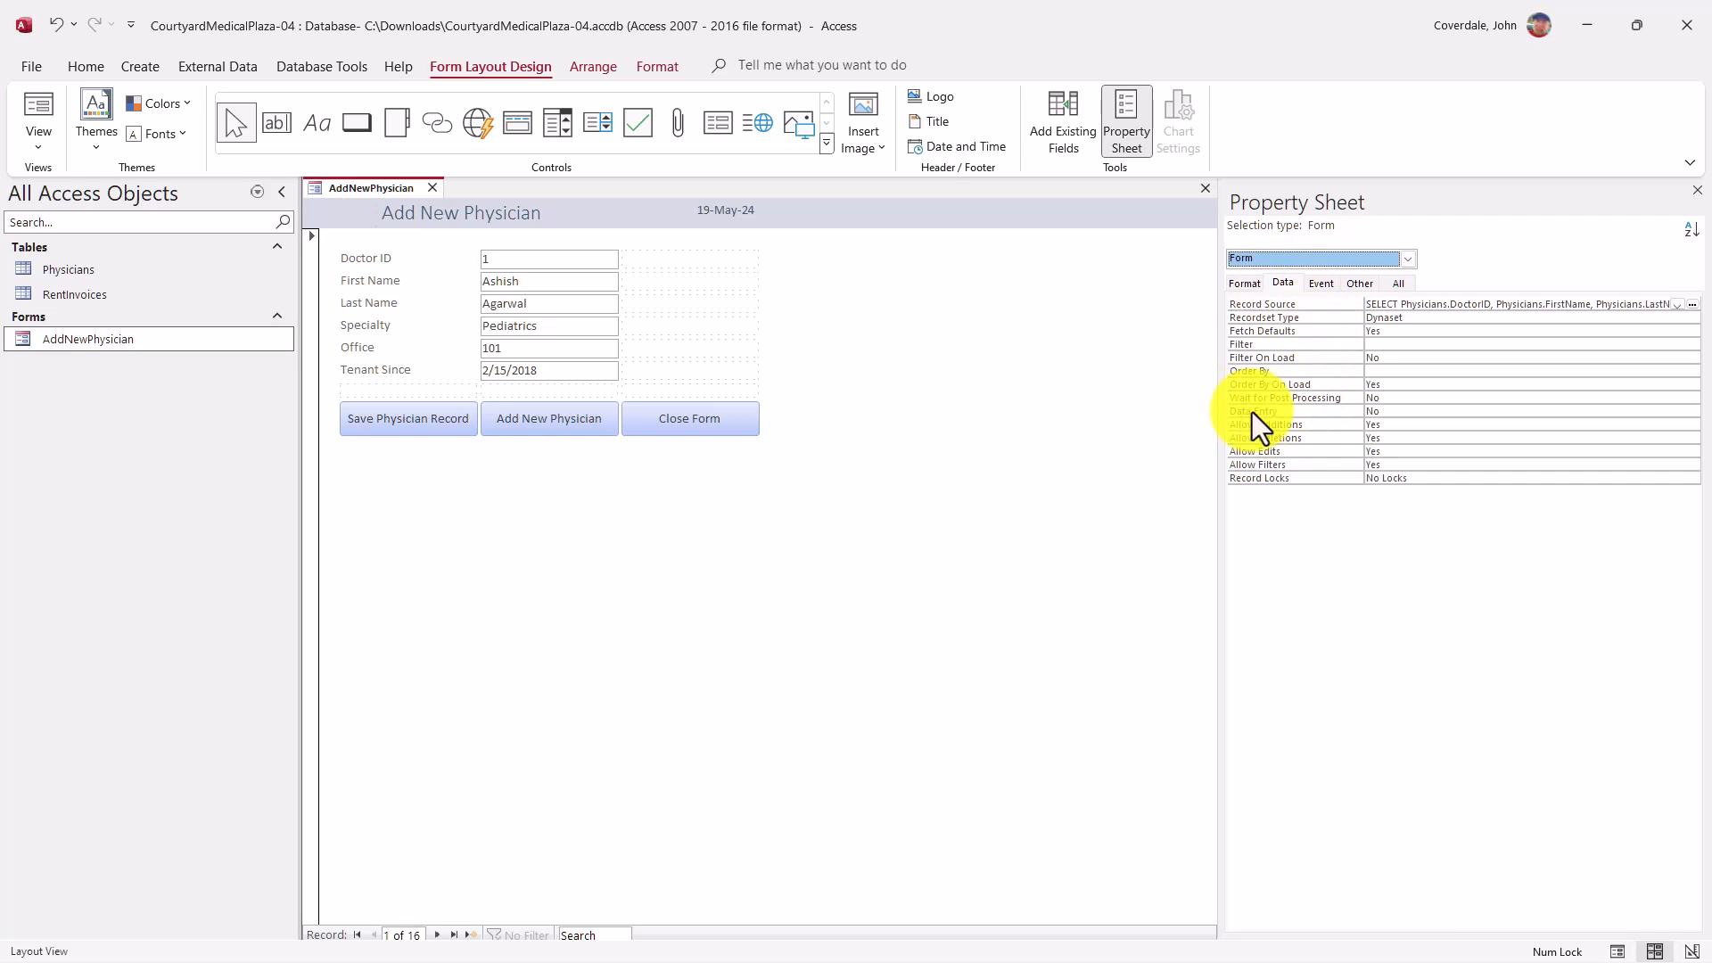
left_click(1382, 411)
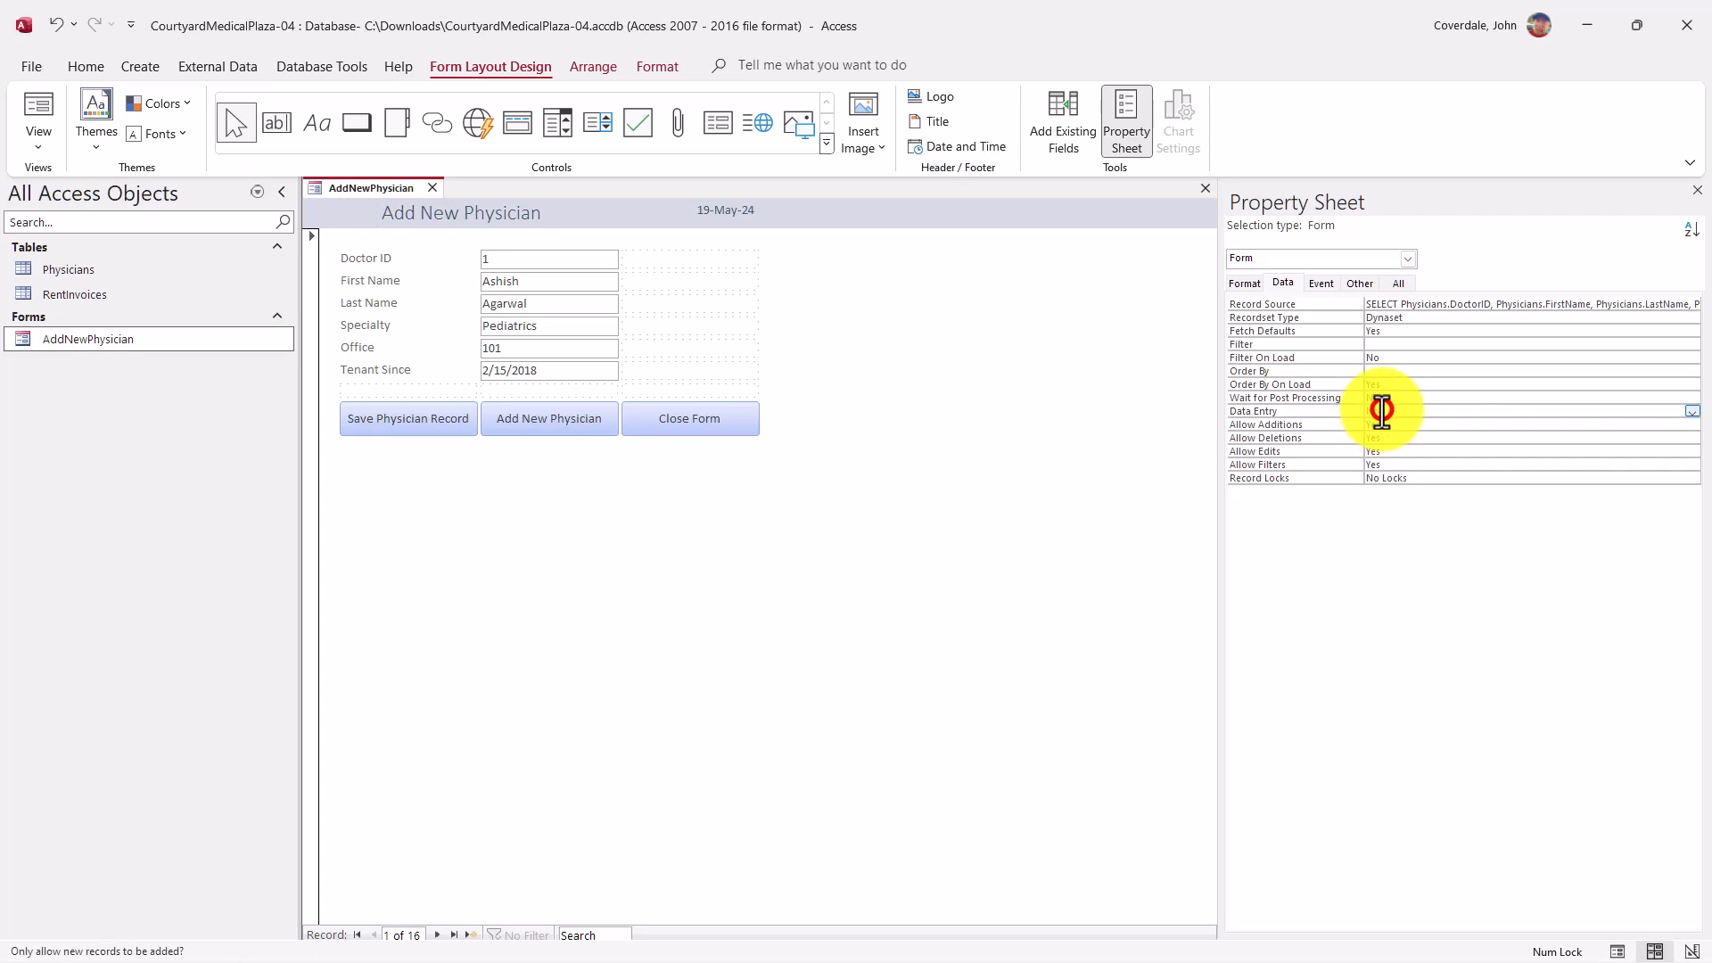
left_click(1692, 412)
left_click(1692, 412)
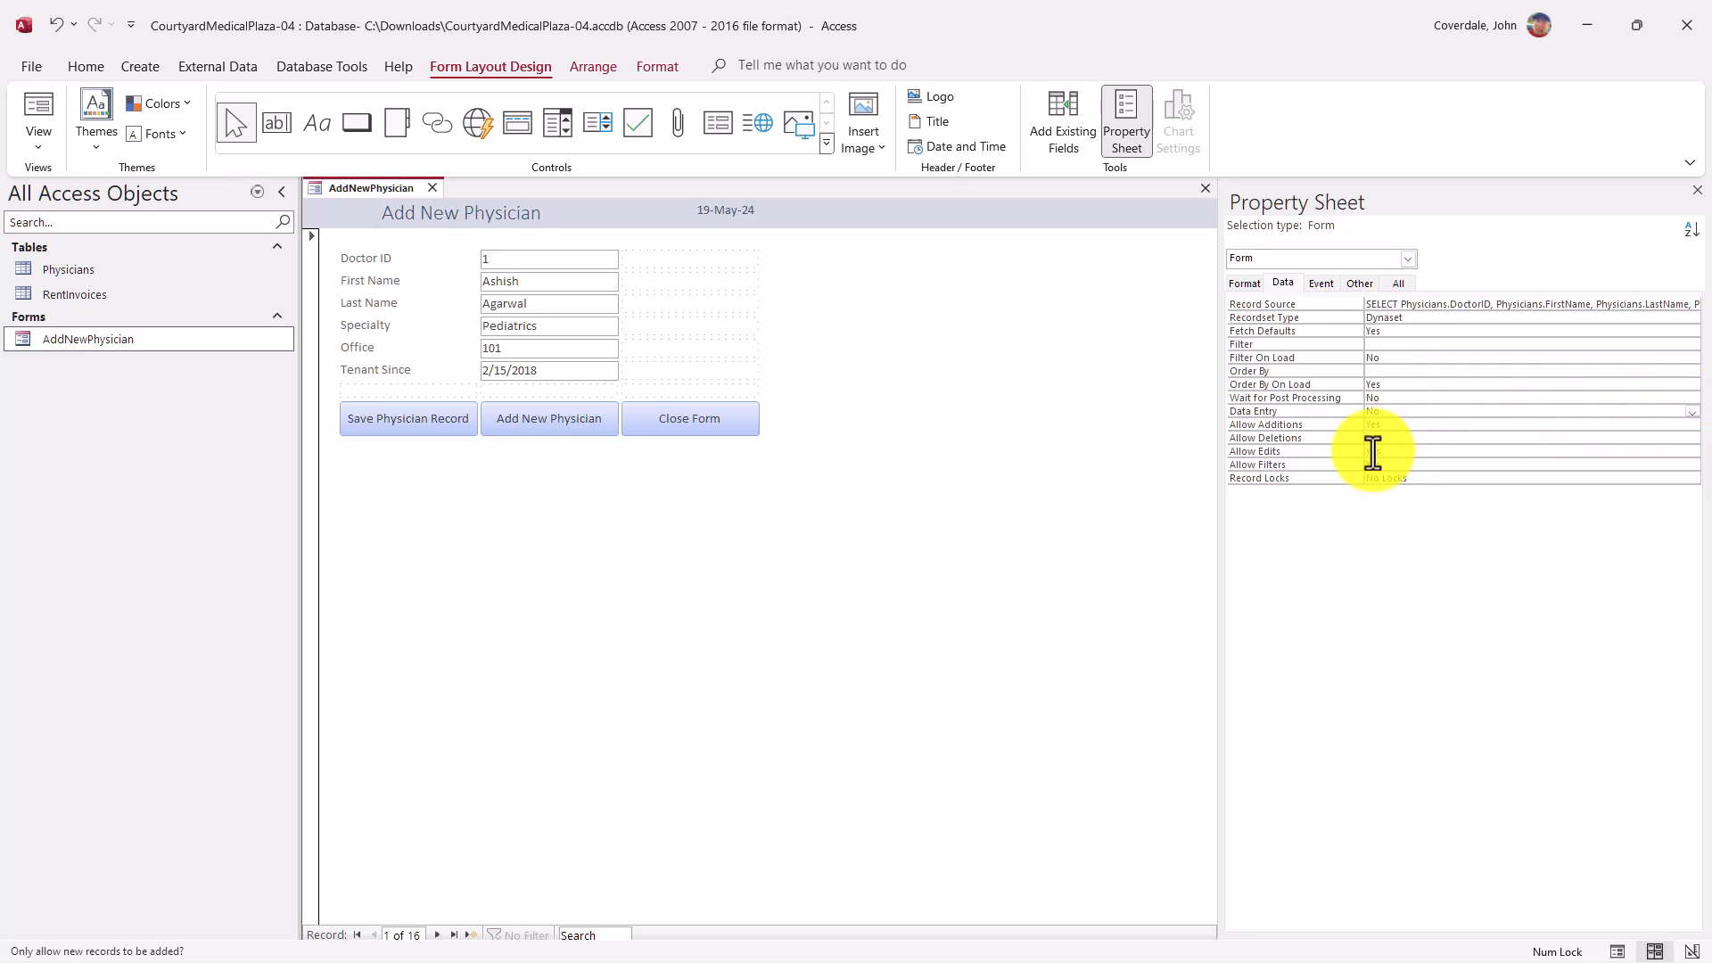
left_click(1271, 412)
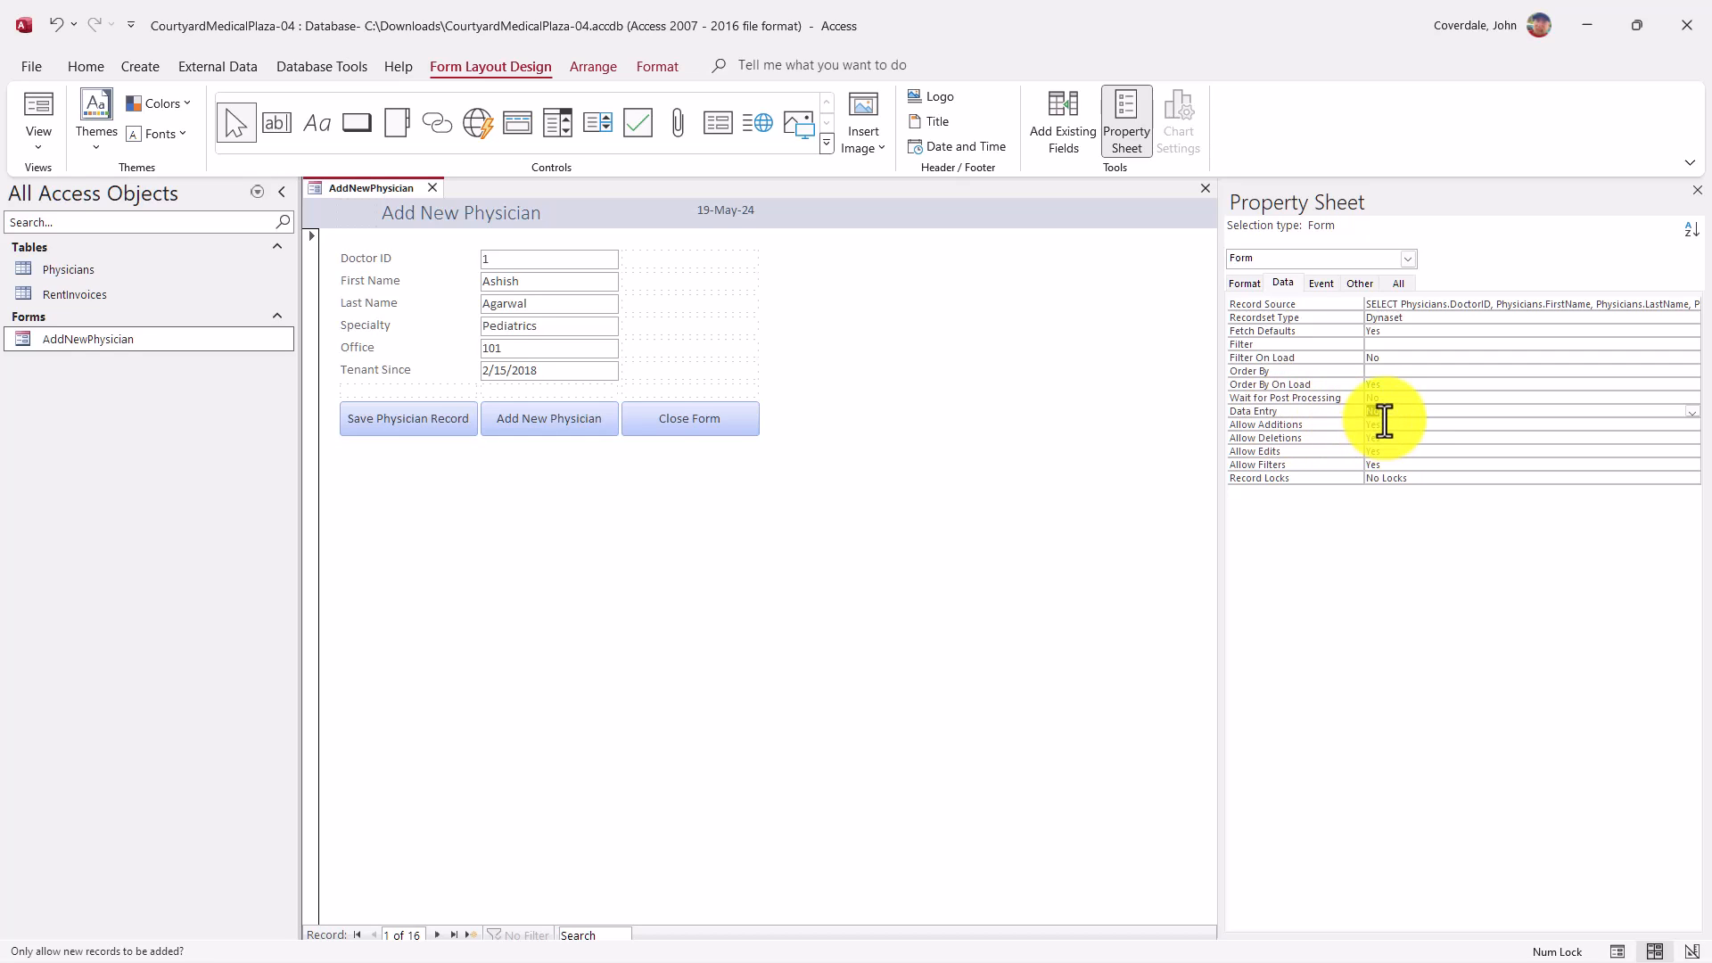
double_click(1242, 411)
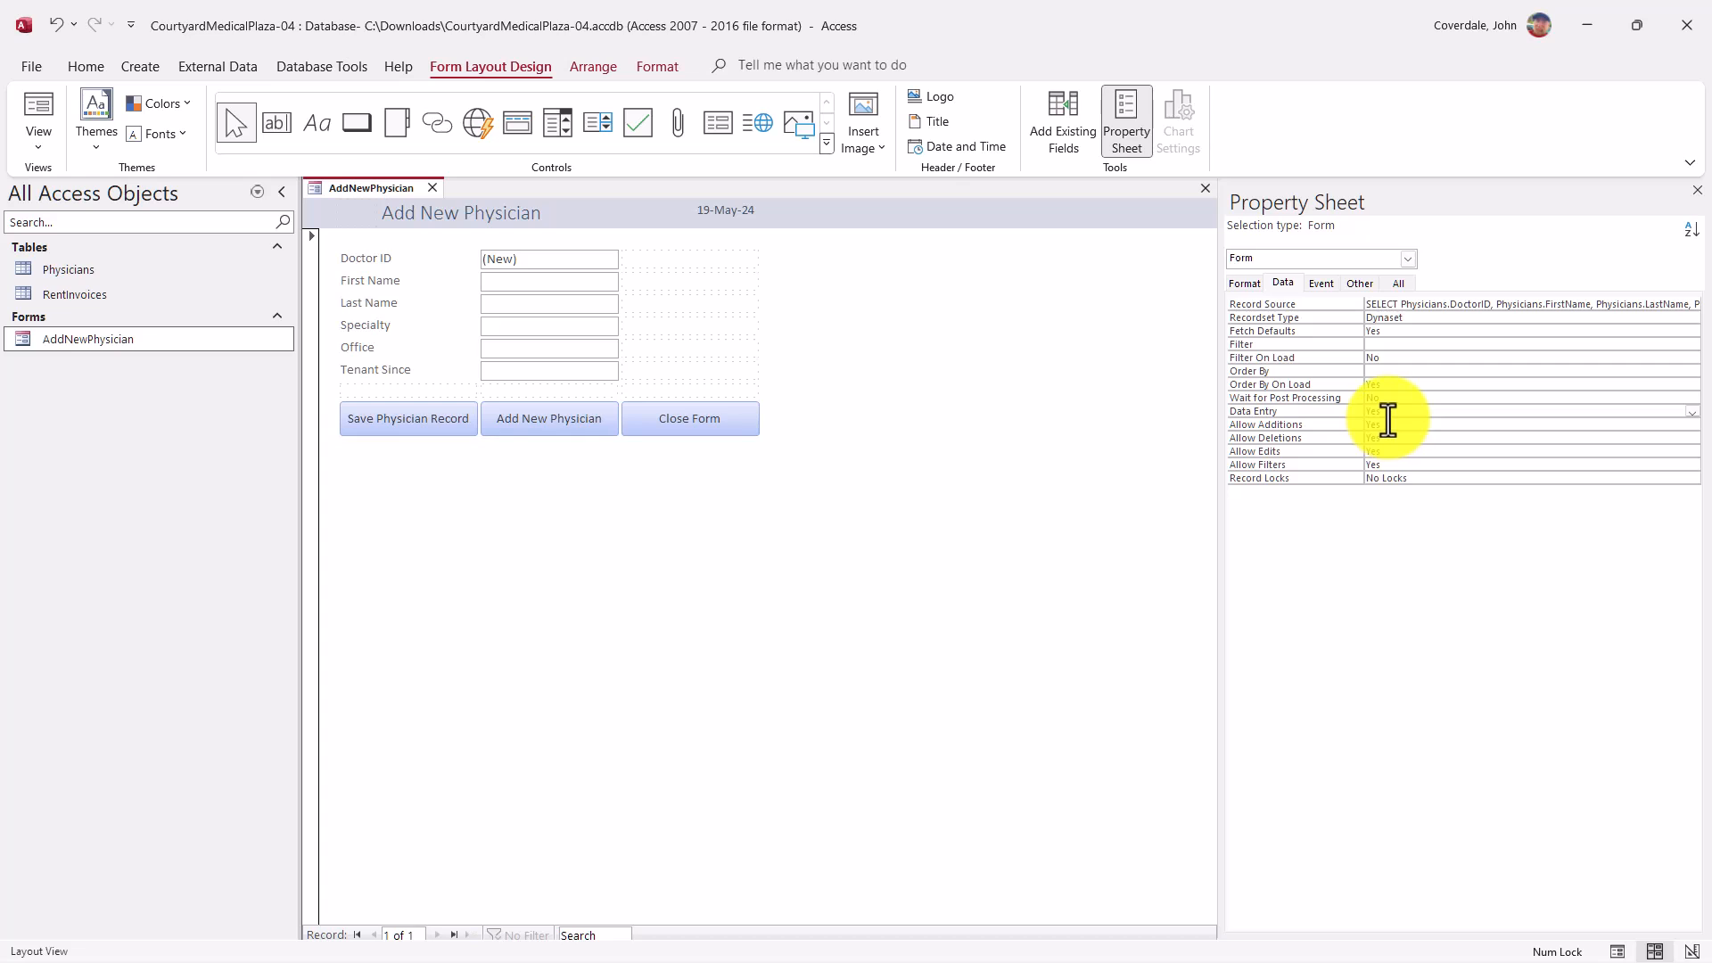
left_click(1238, 408)
left_click(1273, 426)
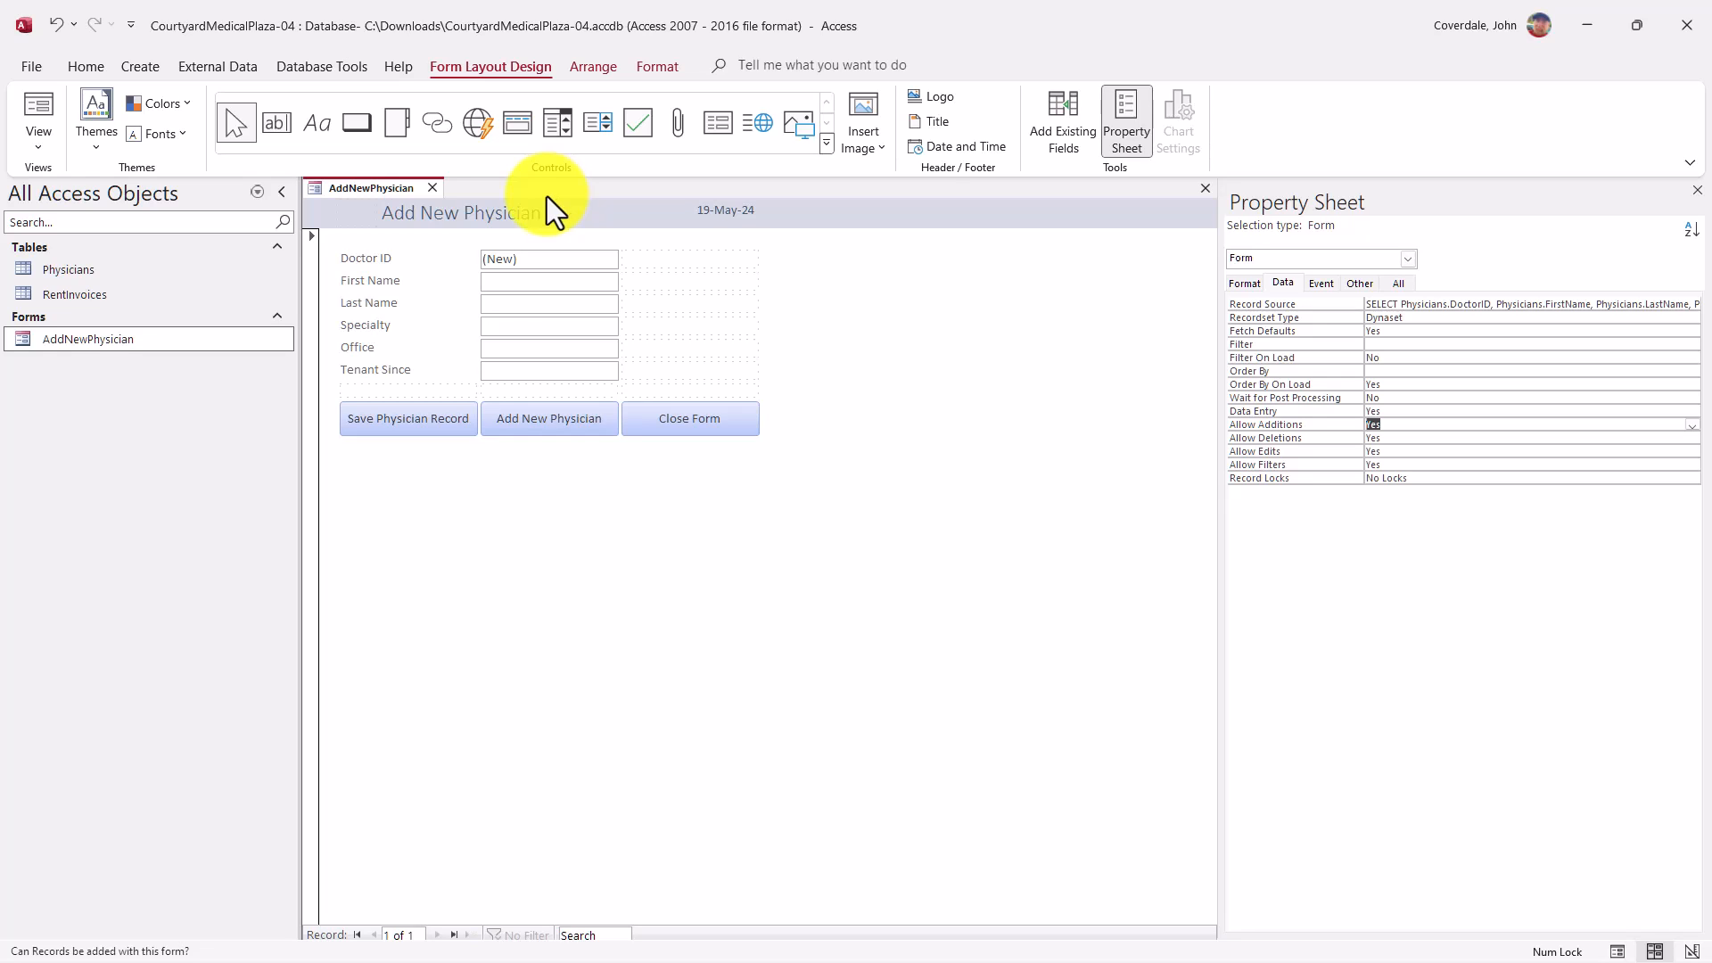
left_click(1697, 198)
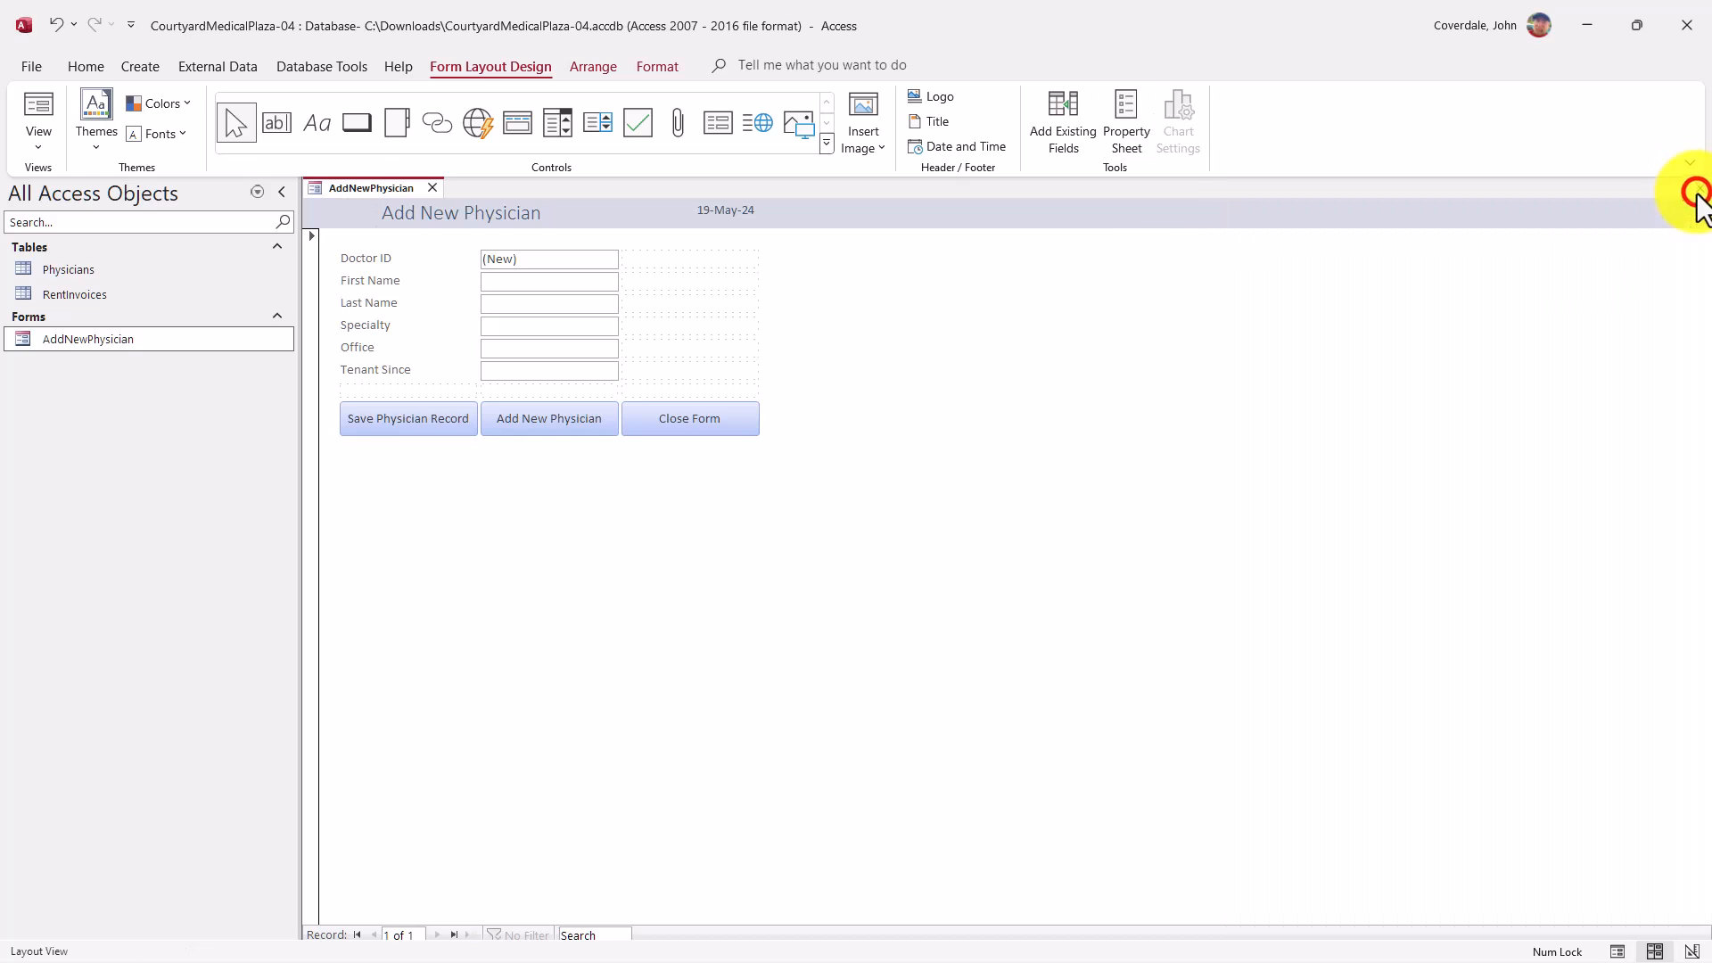
Switch AddNewPhysician to Form view, check its entry fields, and close the form with its own Close Form button
left_click(35, 147)
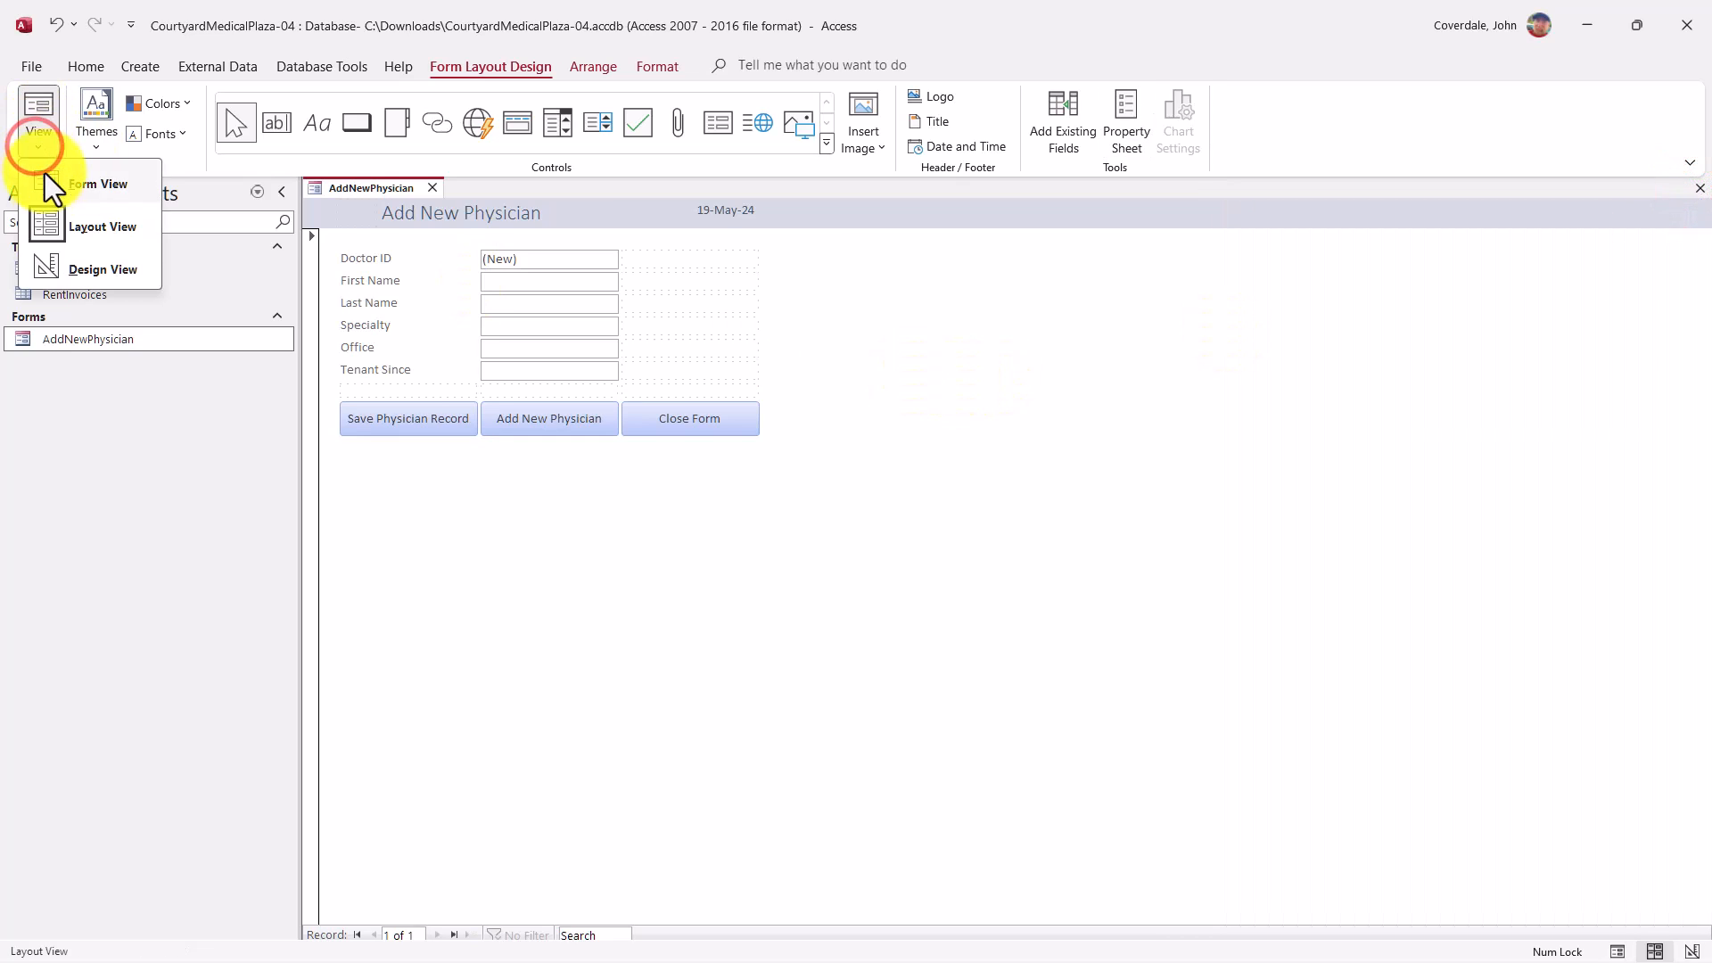
left_click(52, 185)
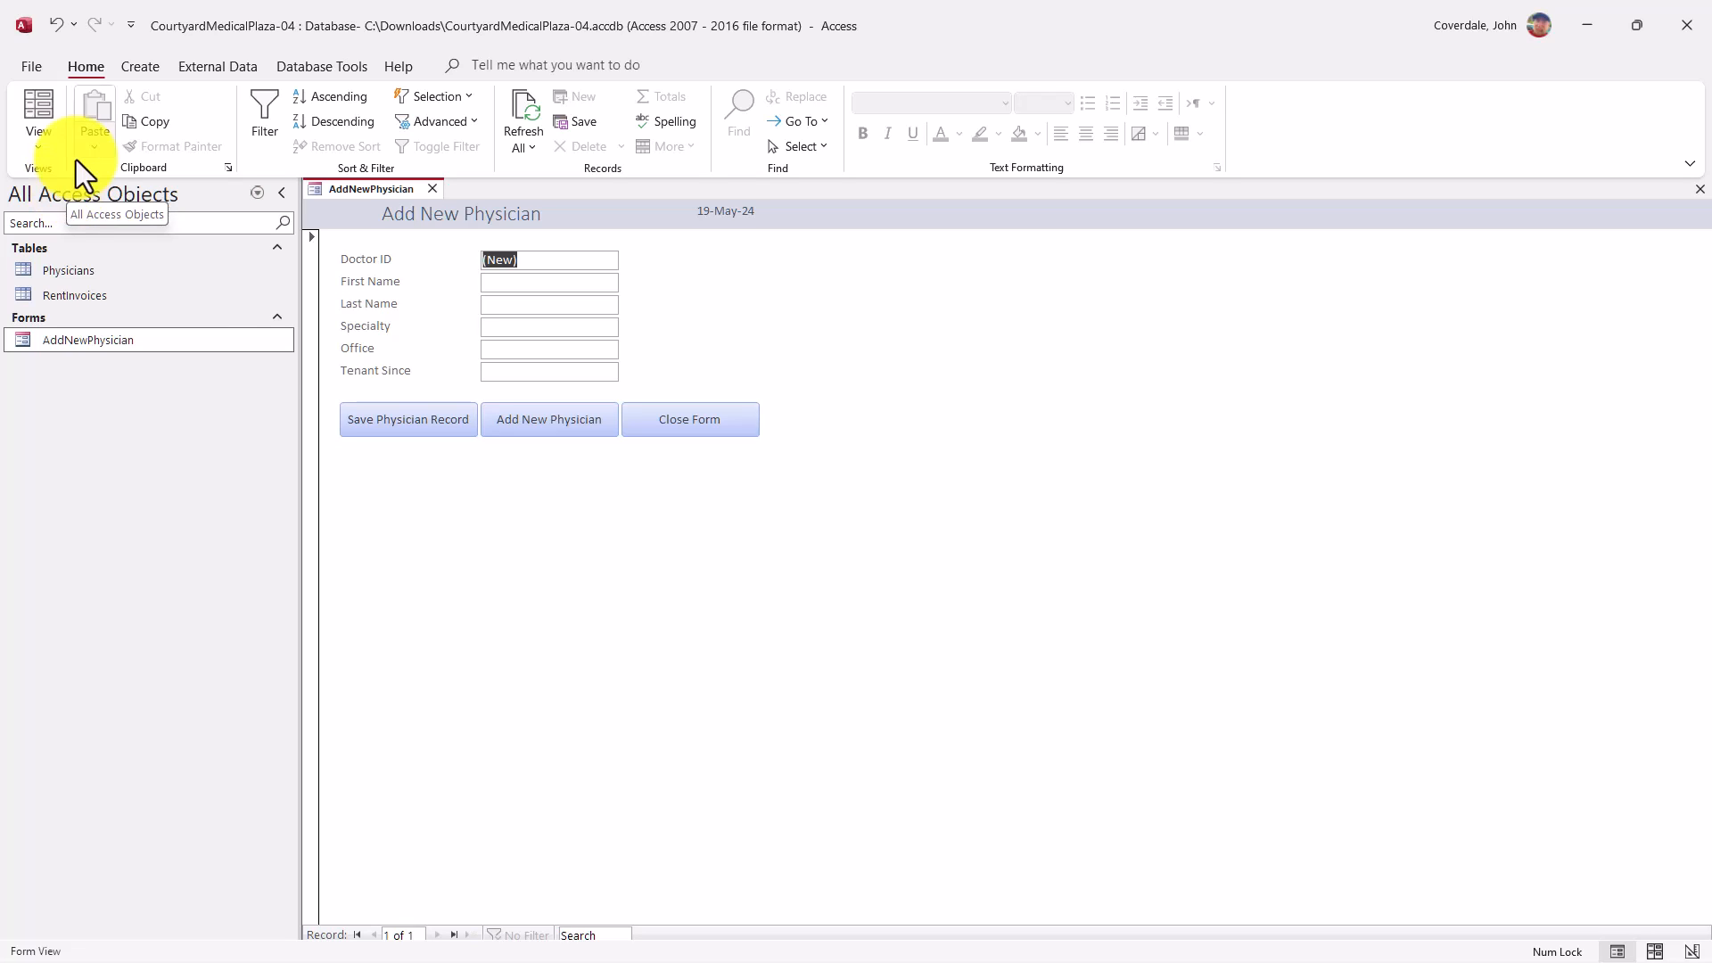
left_click(542, 284)
left_click(538, 308)
left_click(536, 328)
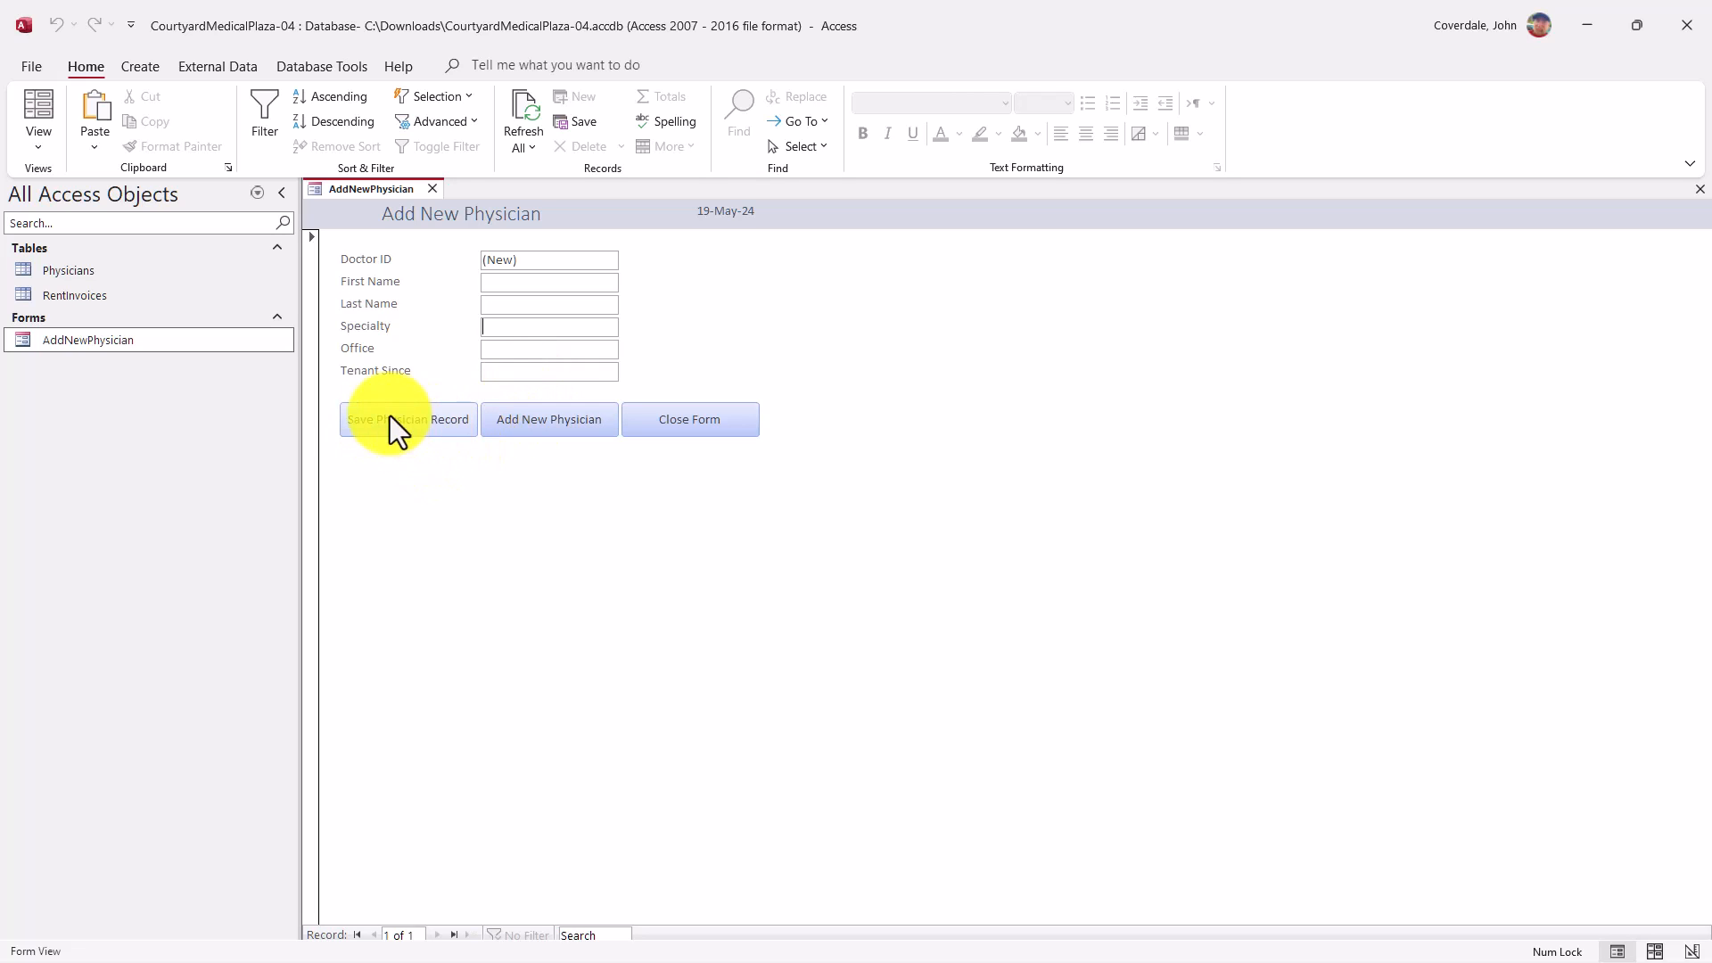
left_click(682, 419)
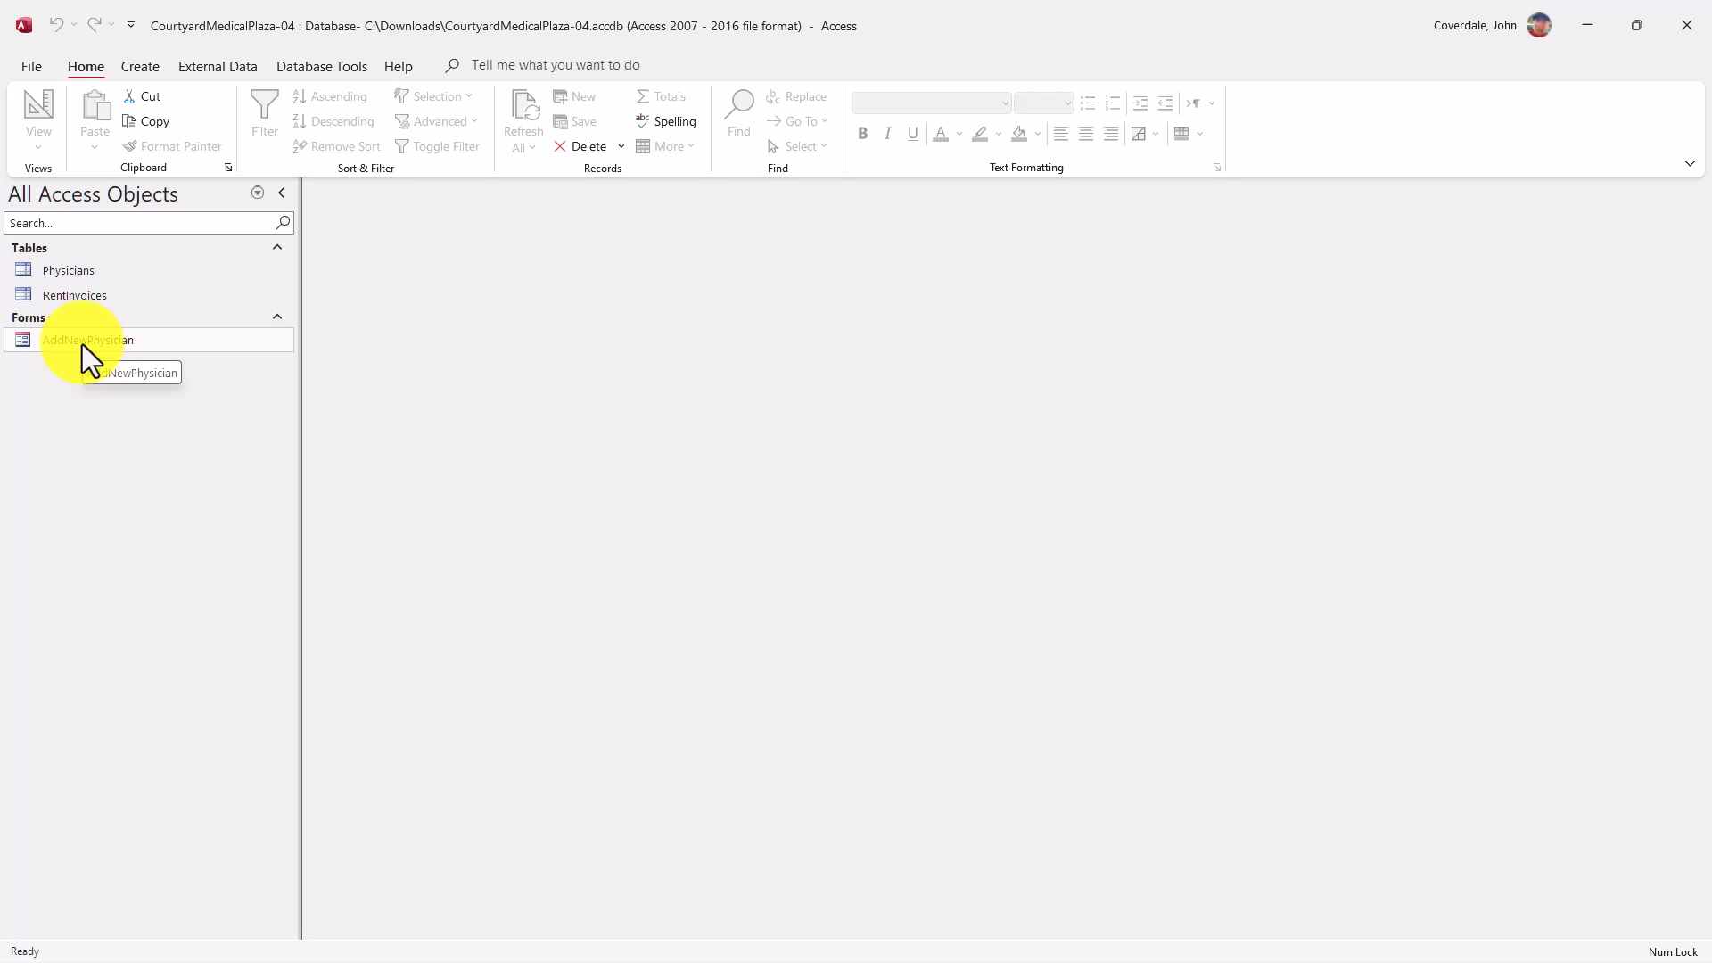
Reopen the AddNewPhysician form, switch it to Layout view and back to Form view, and close it with its own Close Form button
double_click(51, 343)
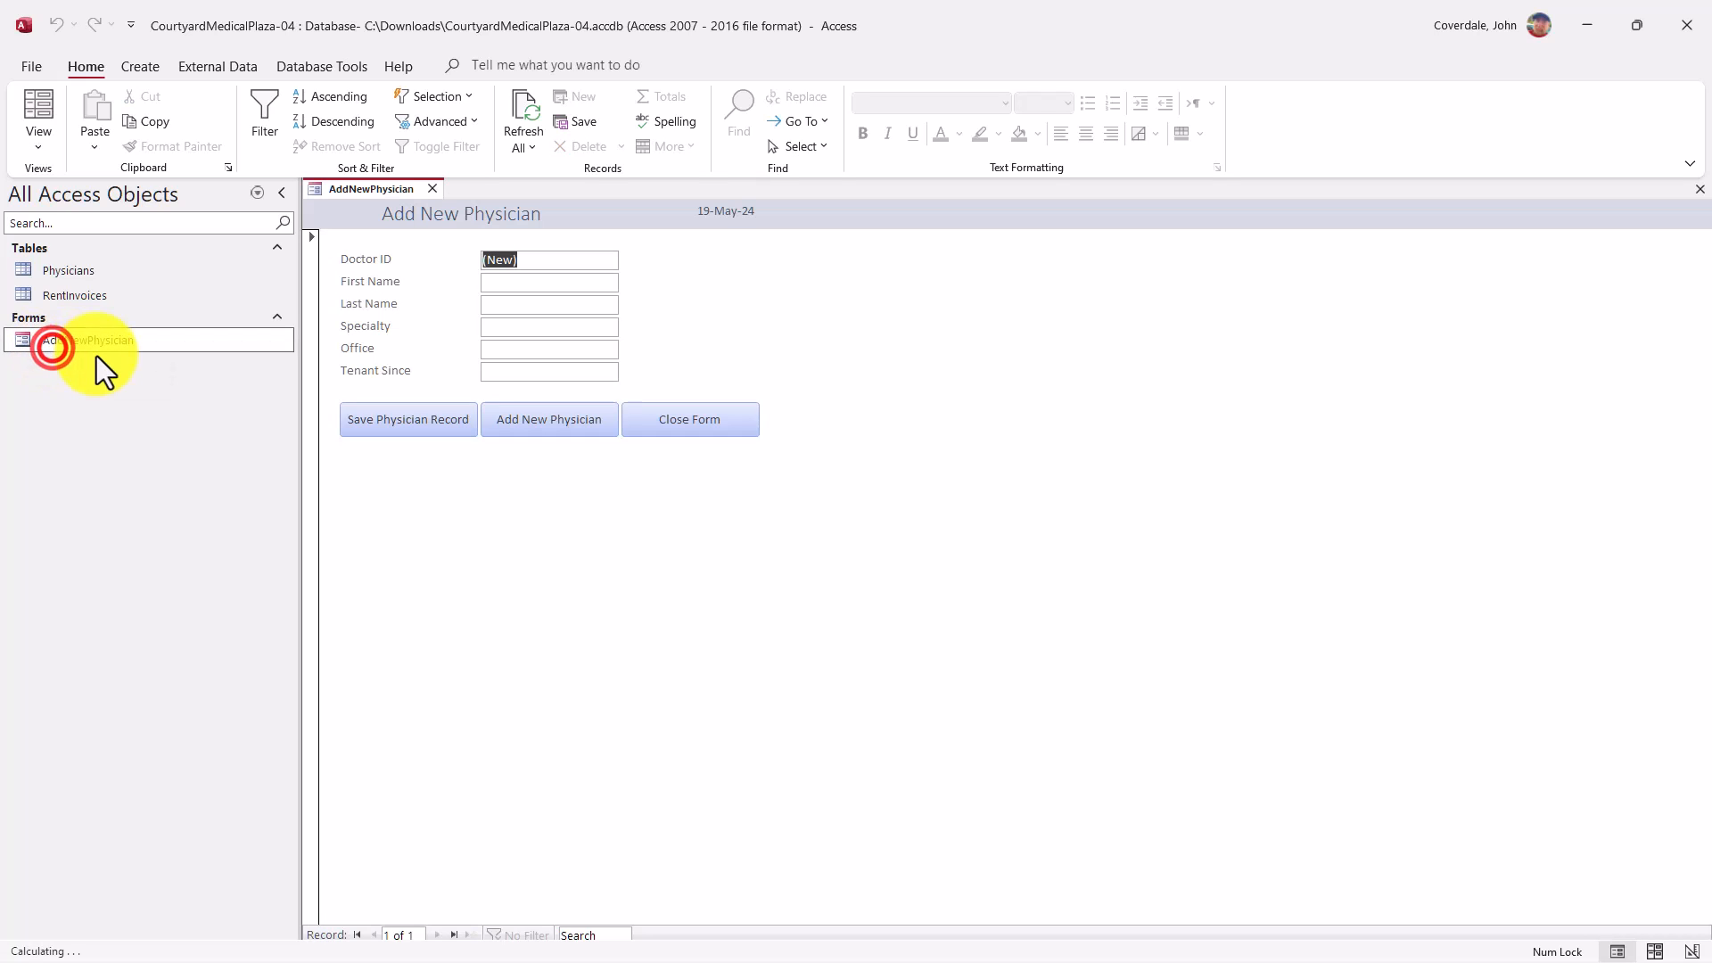
left_click(41, 148)
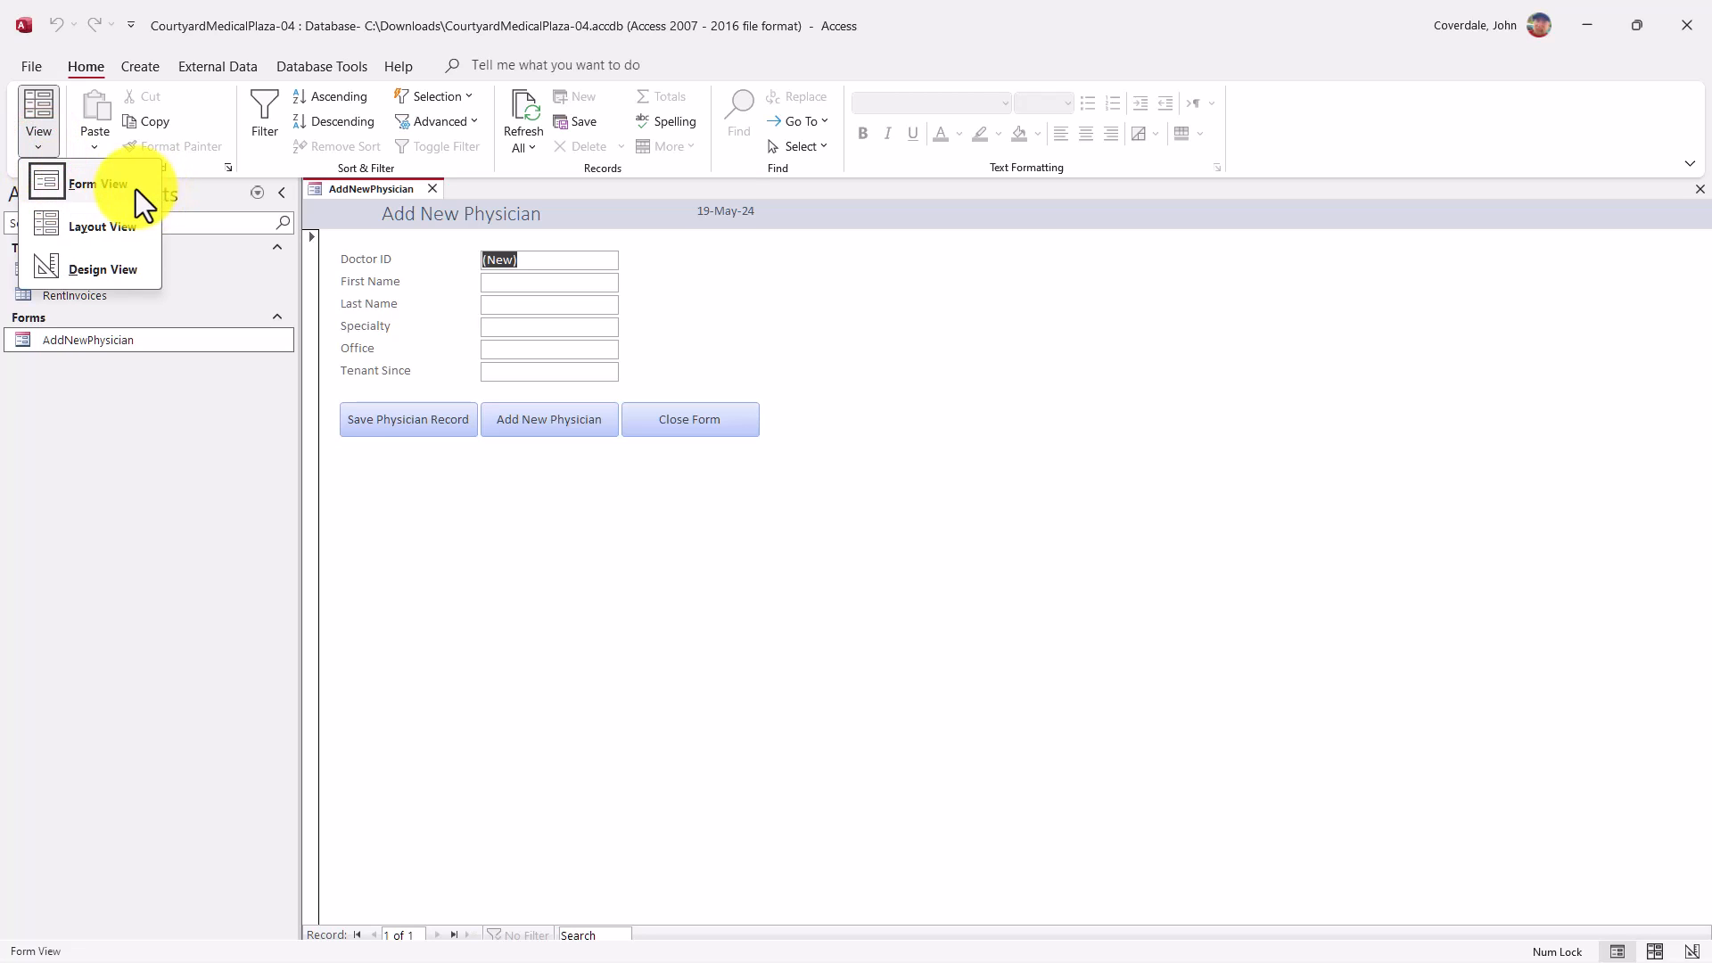
left_click(115, 232)
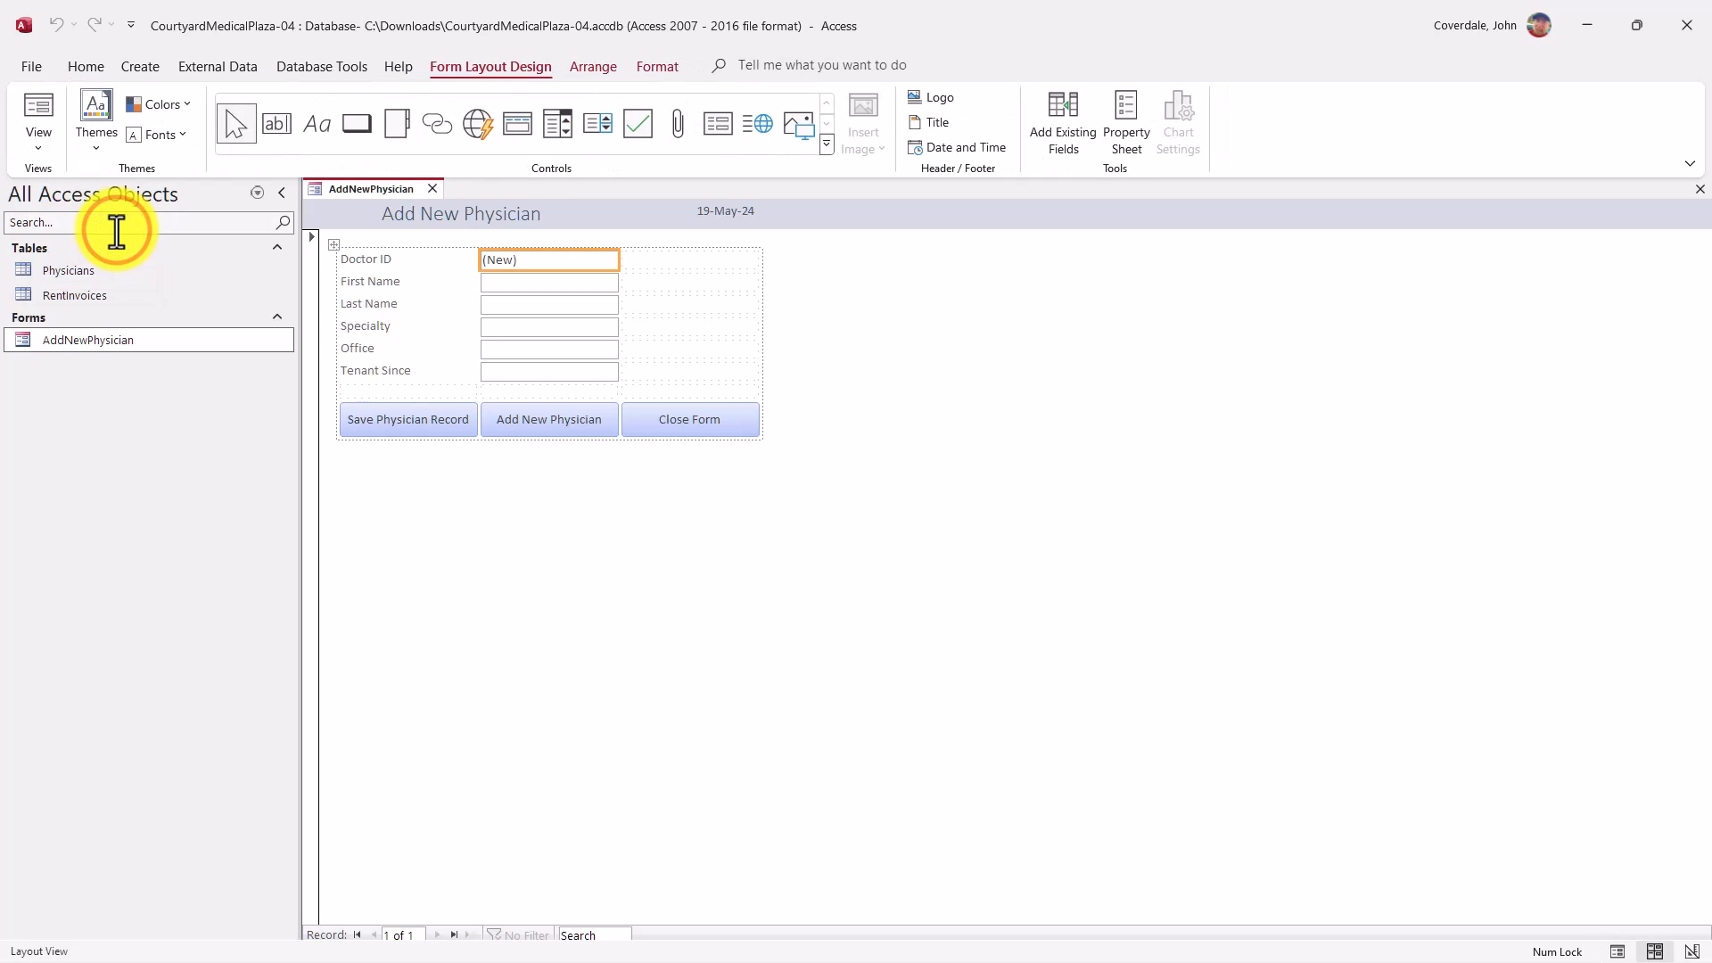
left_click(18, 142)
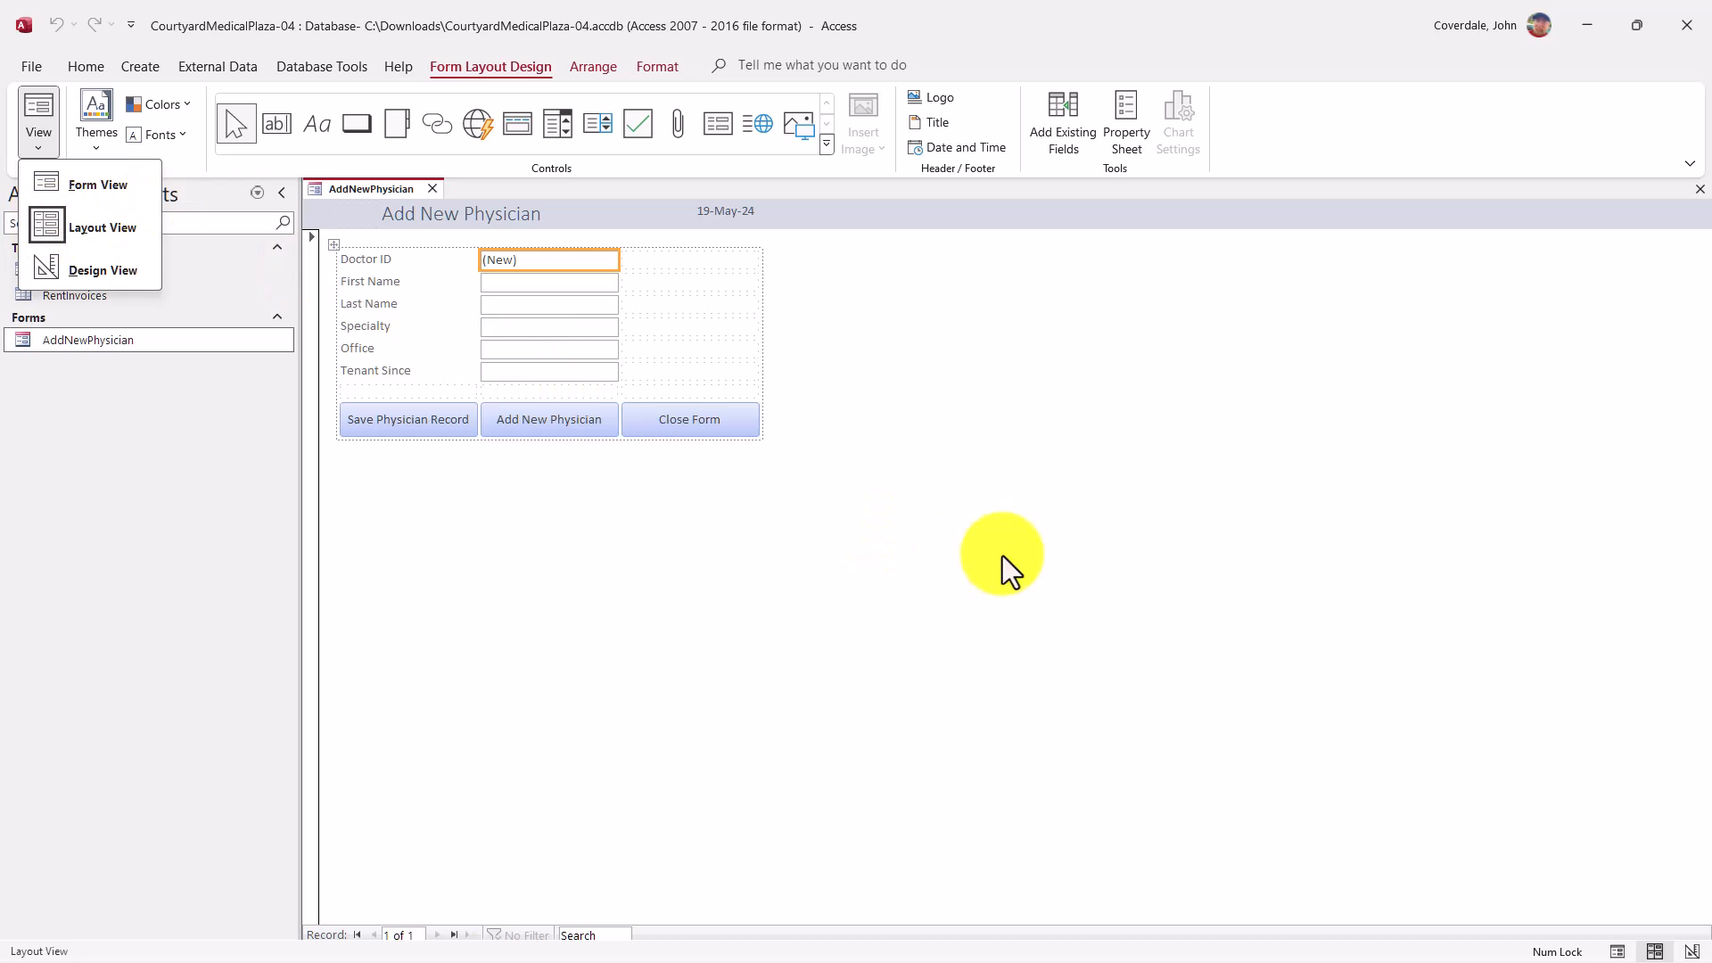
left_click(126, 189)
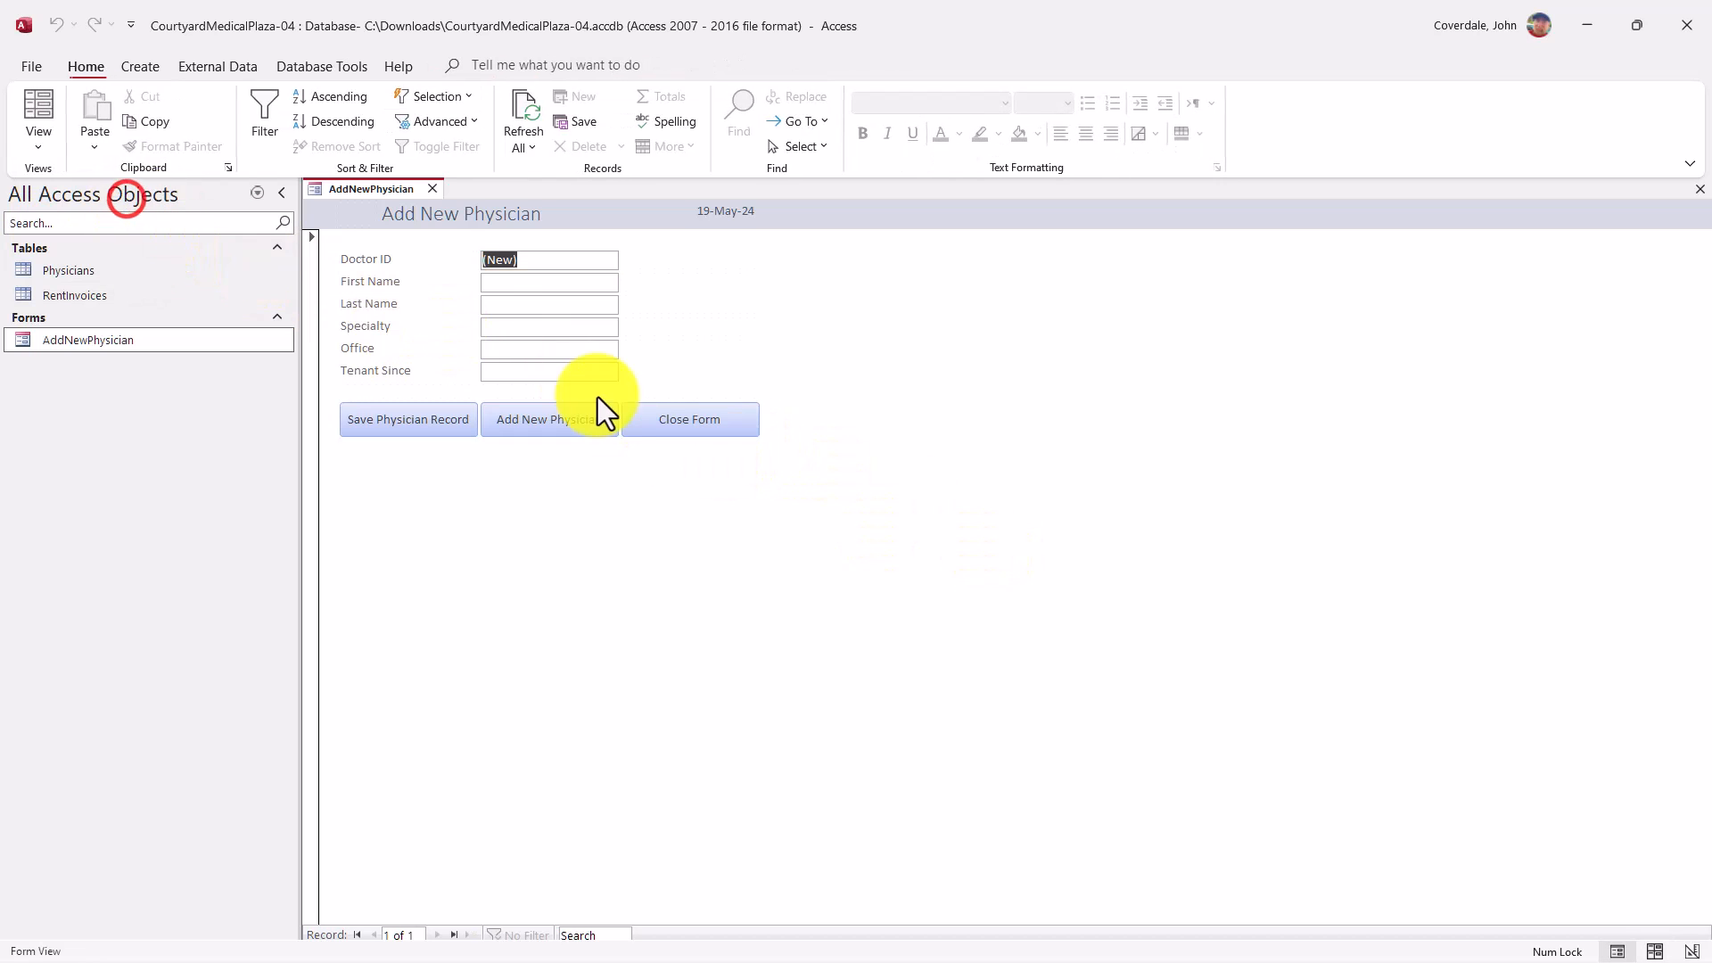
left_click(634, 406)
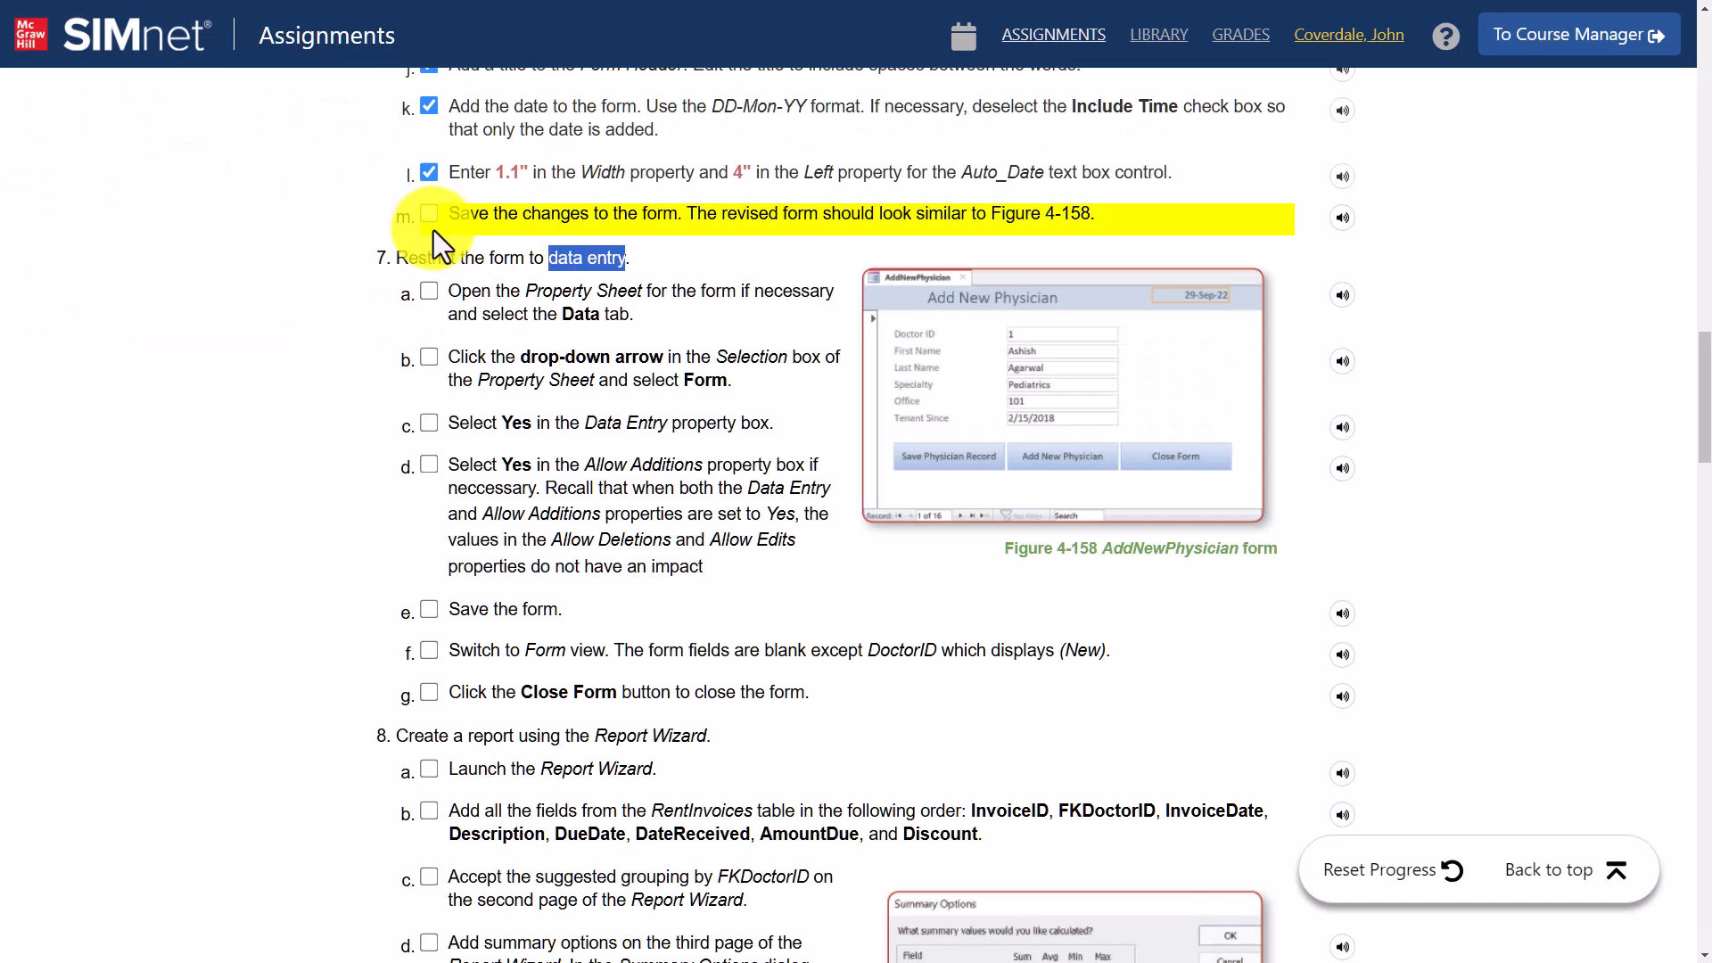
Mark instruction 6m and all step 7 instructions, a through g, as completed in the SIMnet checklist
left_click(427, 214)
left_click(427, 289)
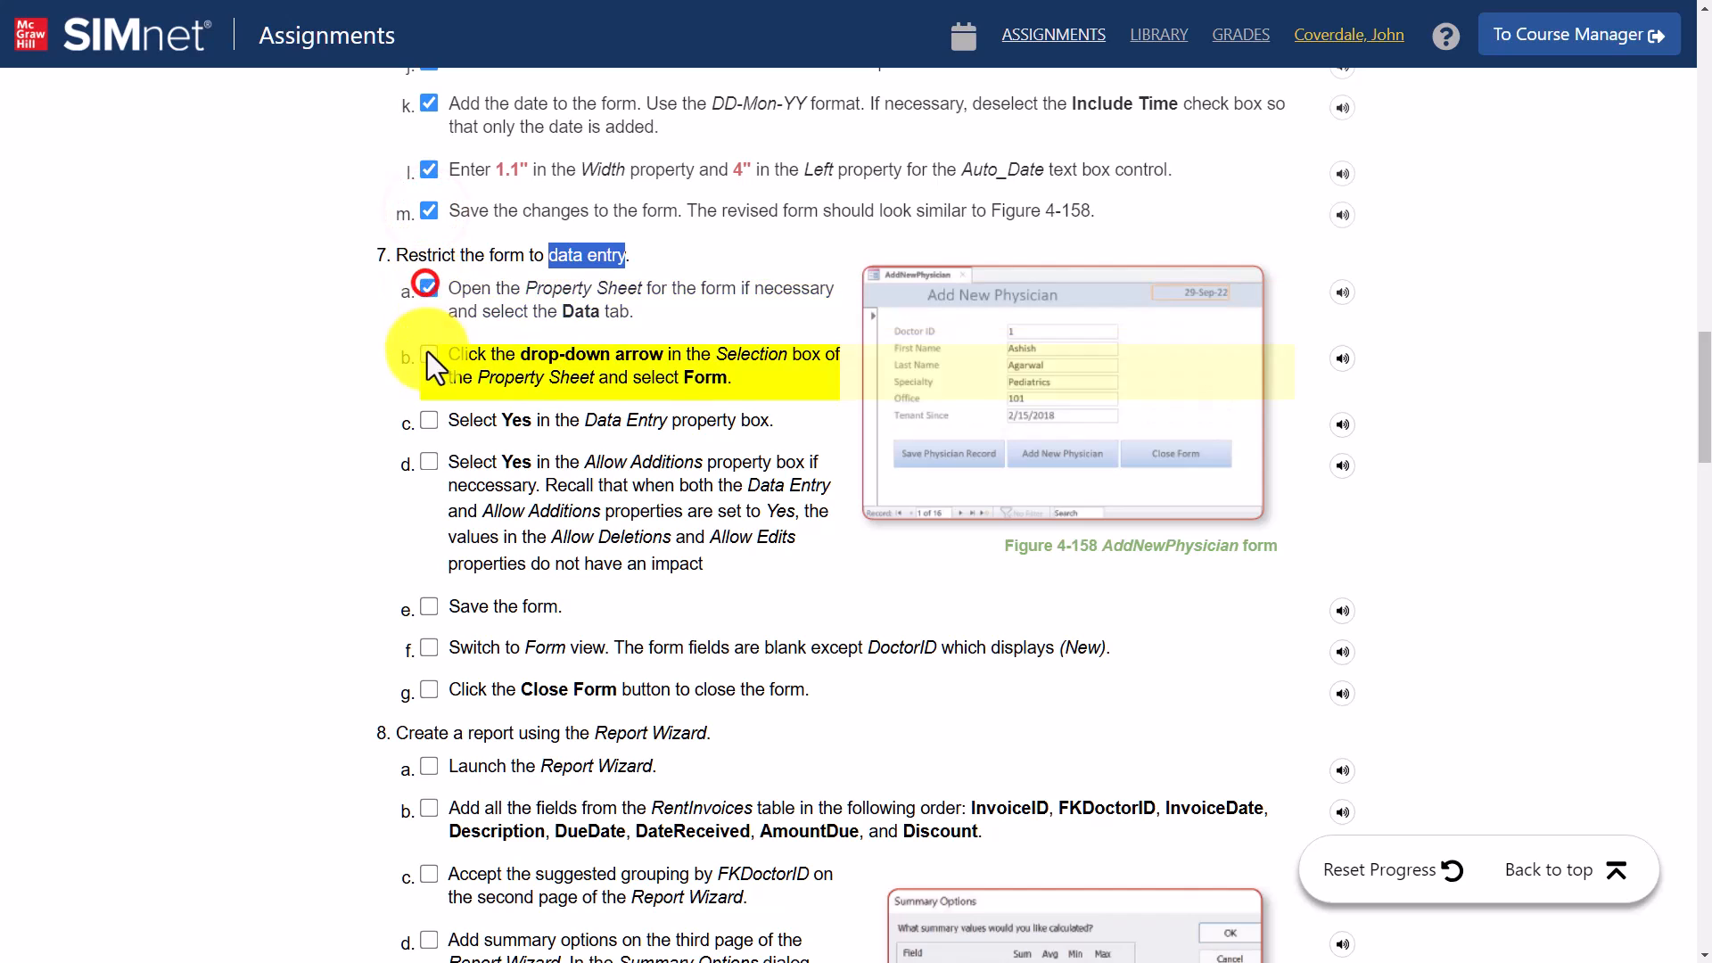
left_click(427, 354)
left_click(427, 424)
left_click(427, 464)
left_click(428, 615)
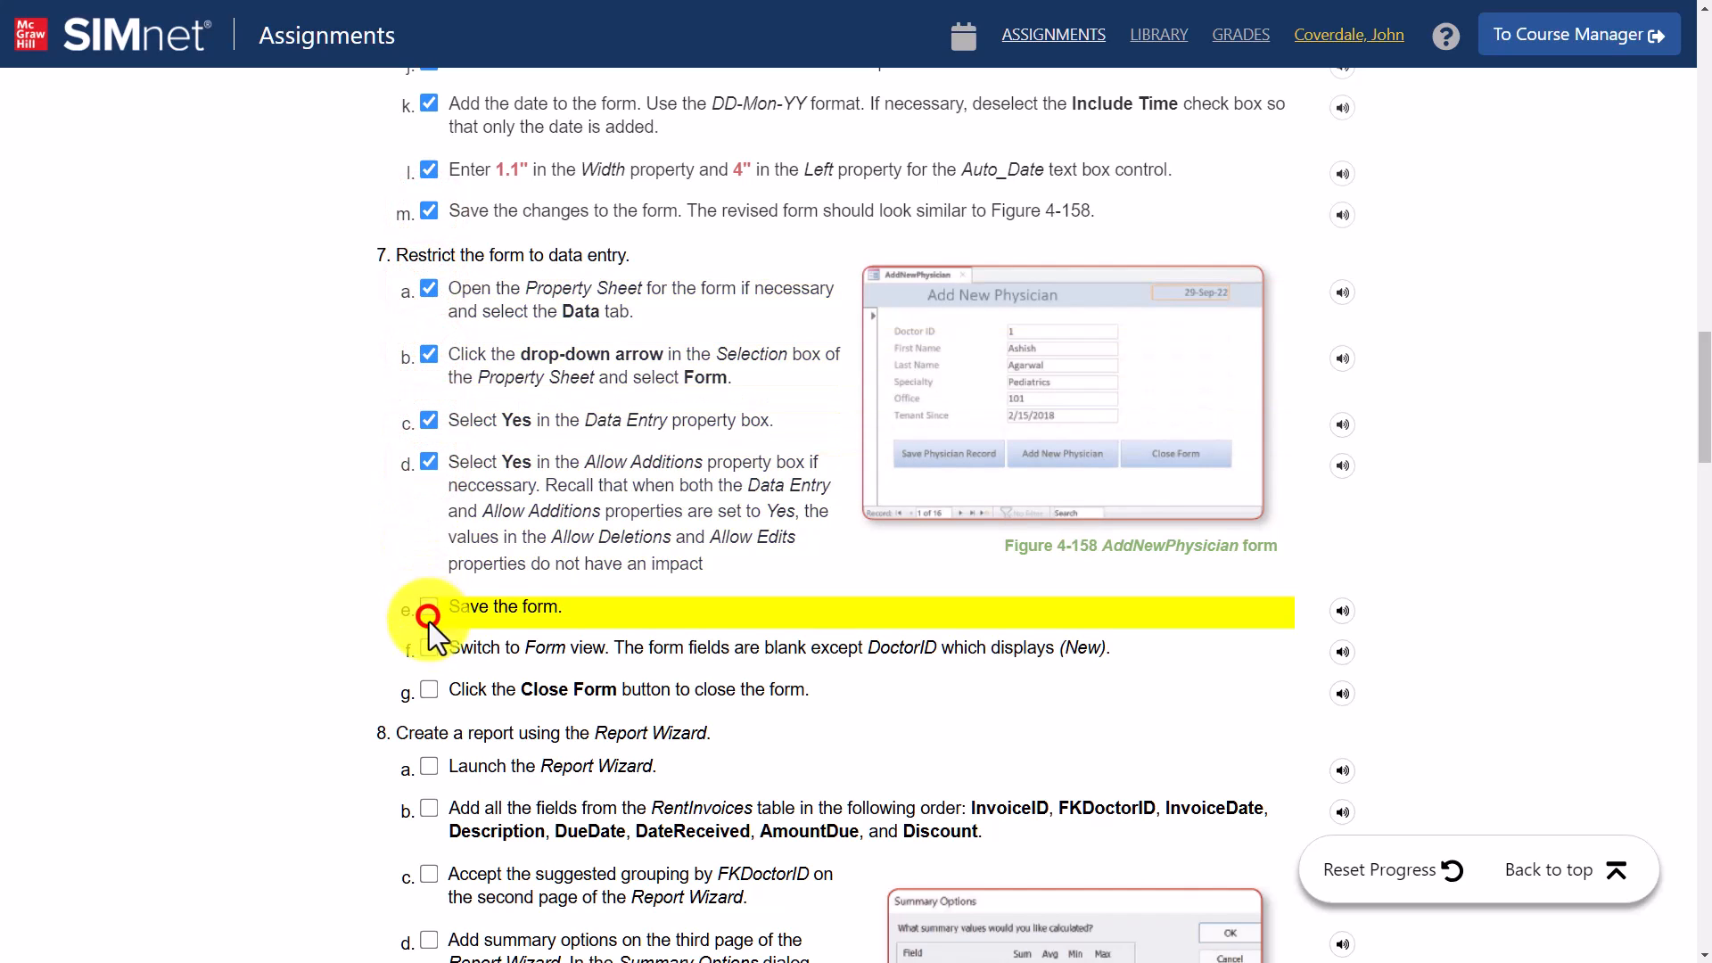
left_click(430, 648)
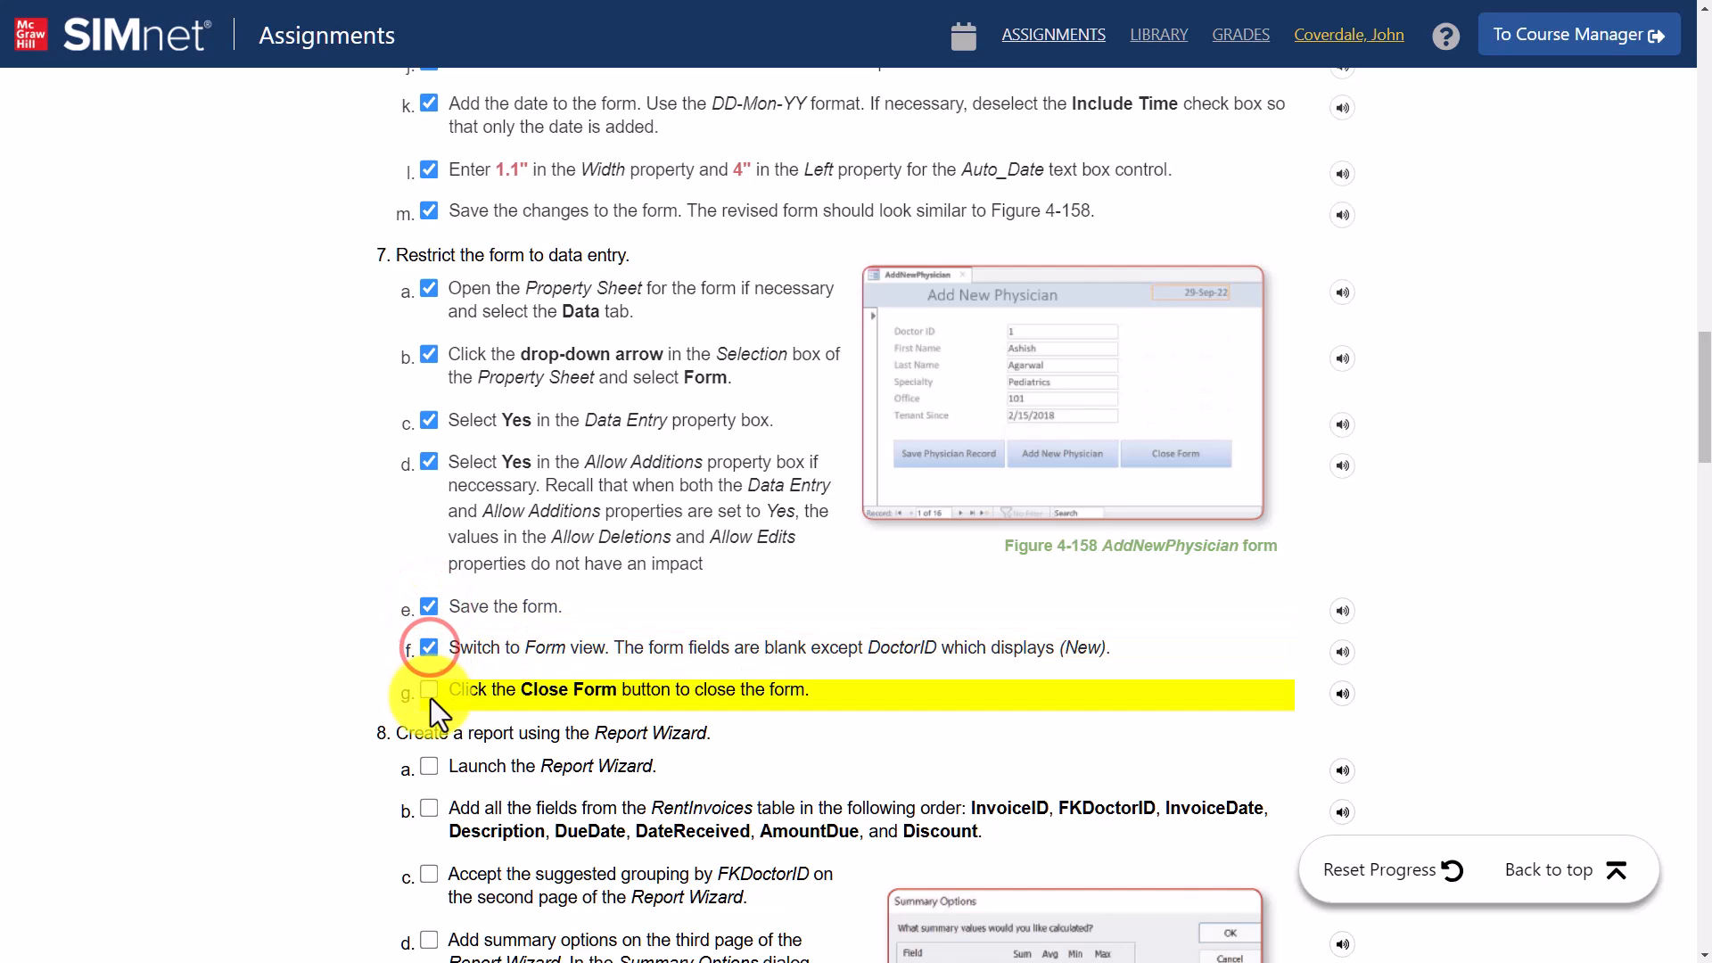
left_click(429, 691)
Read the first step 8 instructions, switch to Access, and start the Report Wizard with the RentInvoices table as its source
scroll(535, 597, "down", 7)
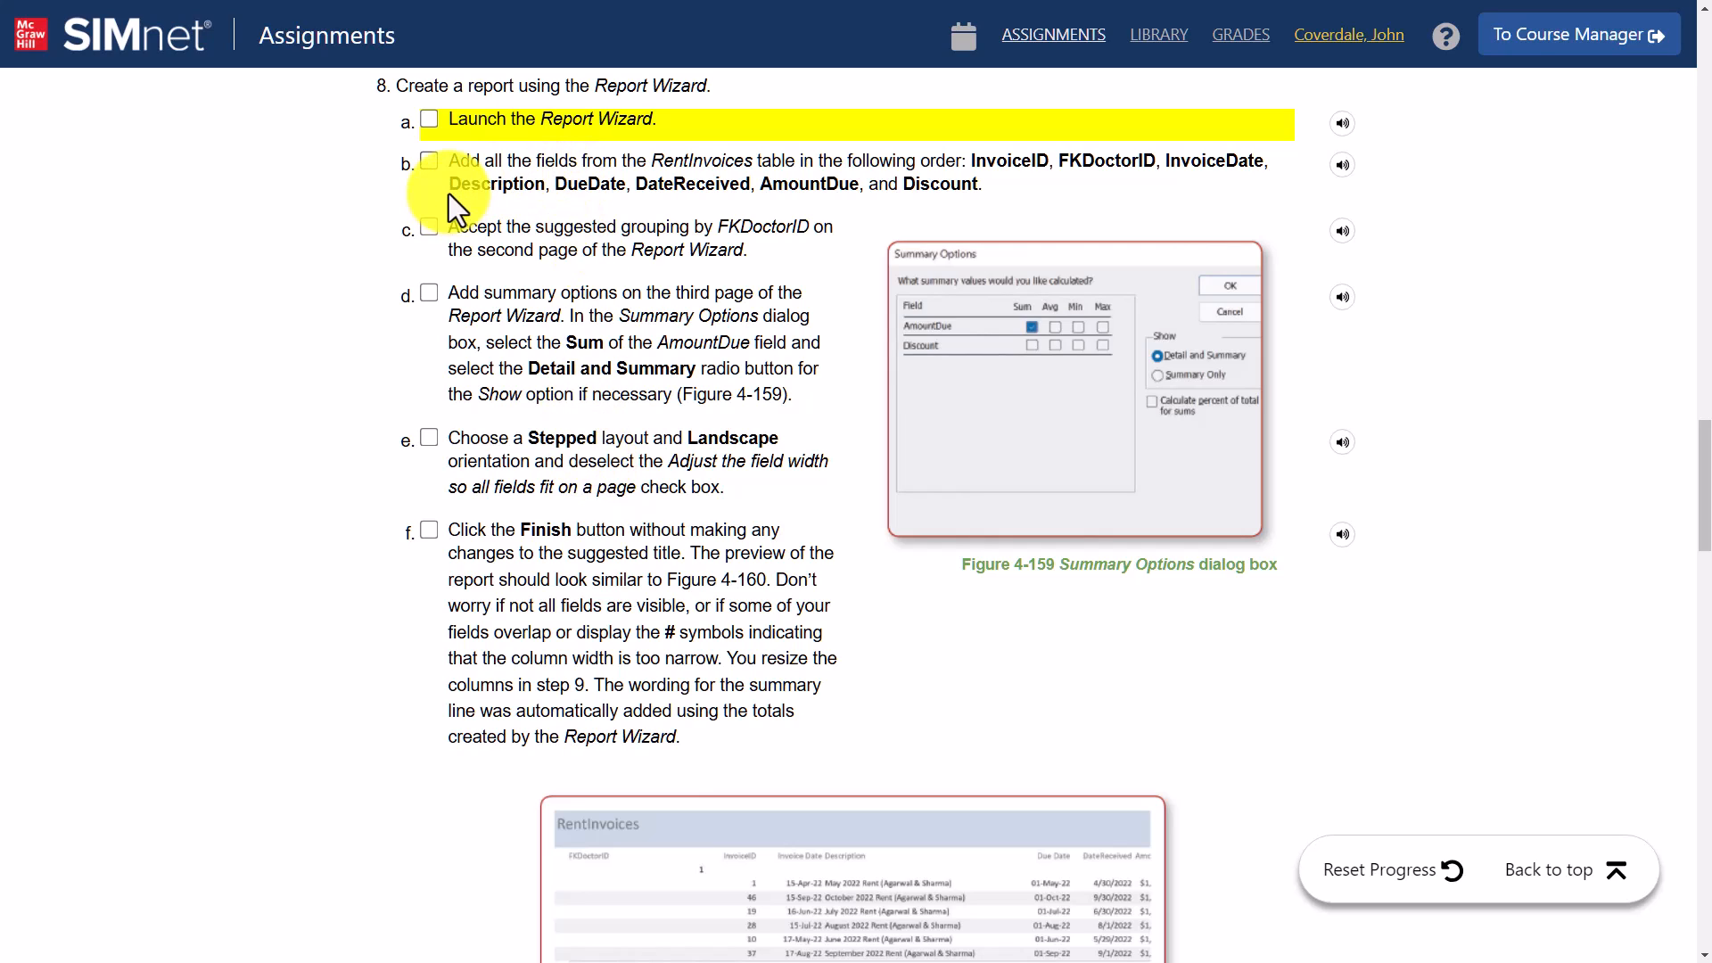
left_click(544, 119)
left_click_drag(548, 122, 649, 125)
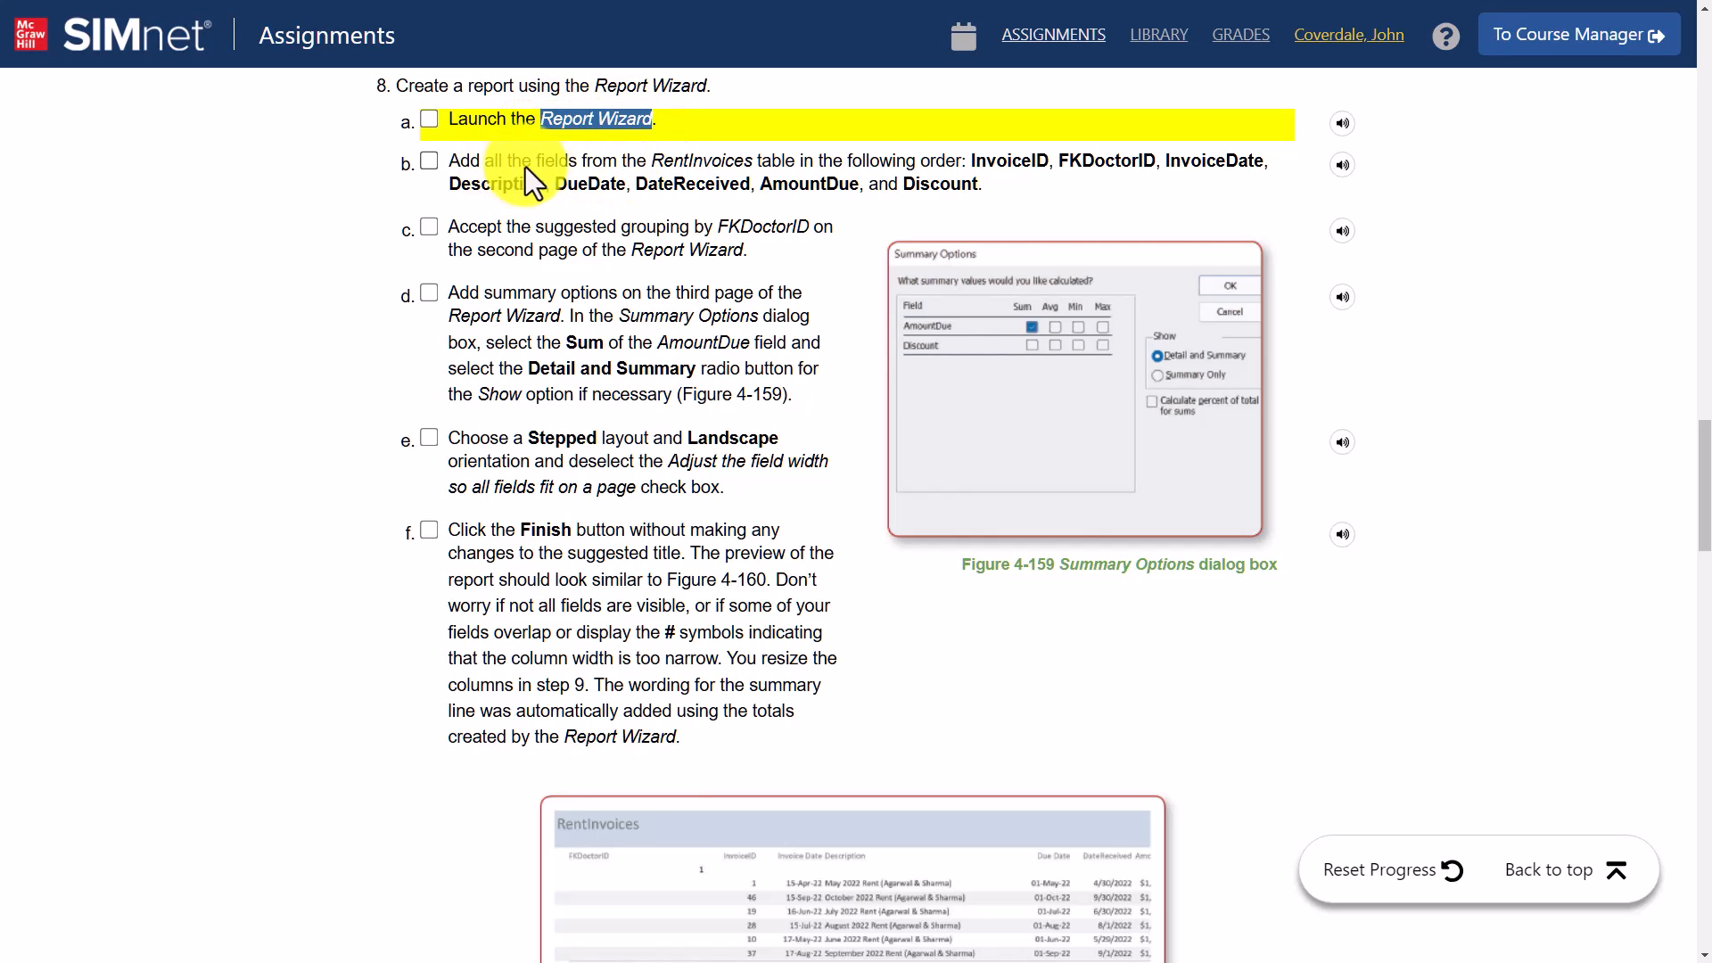
left_click_drag(641, 161, 800, 166)
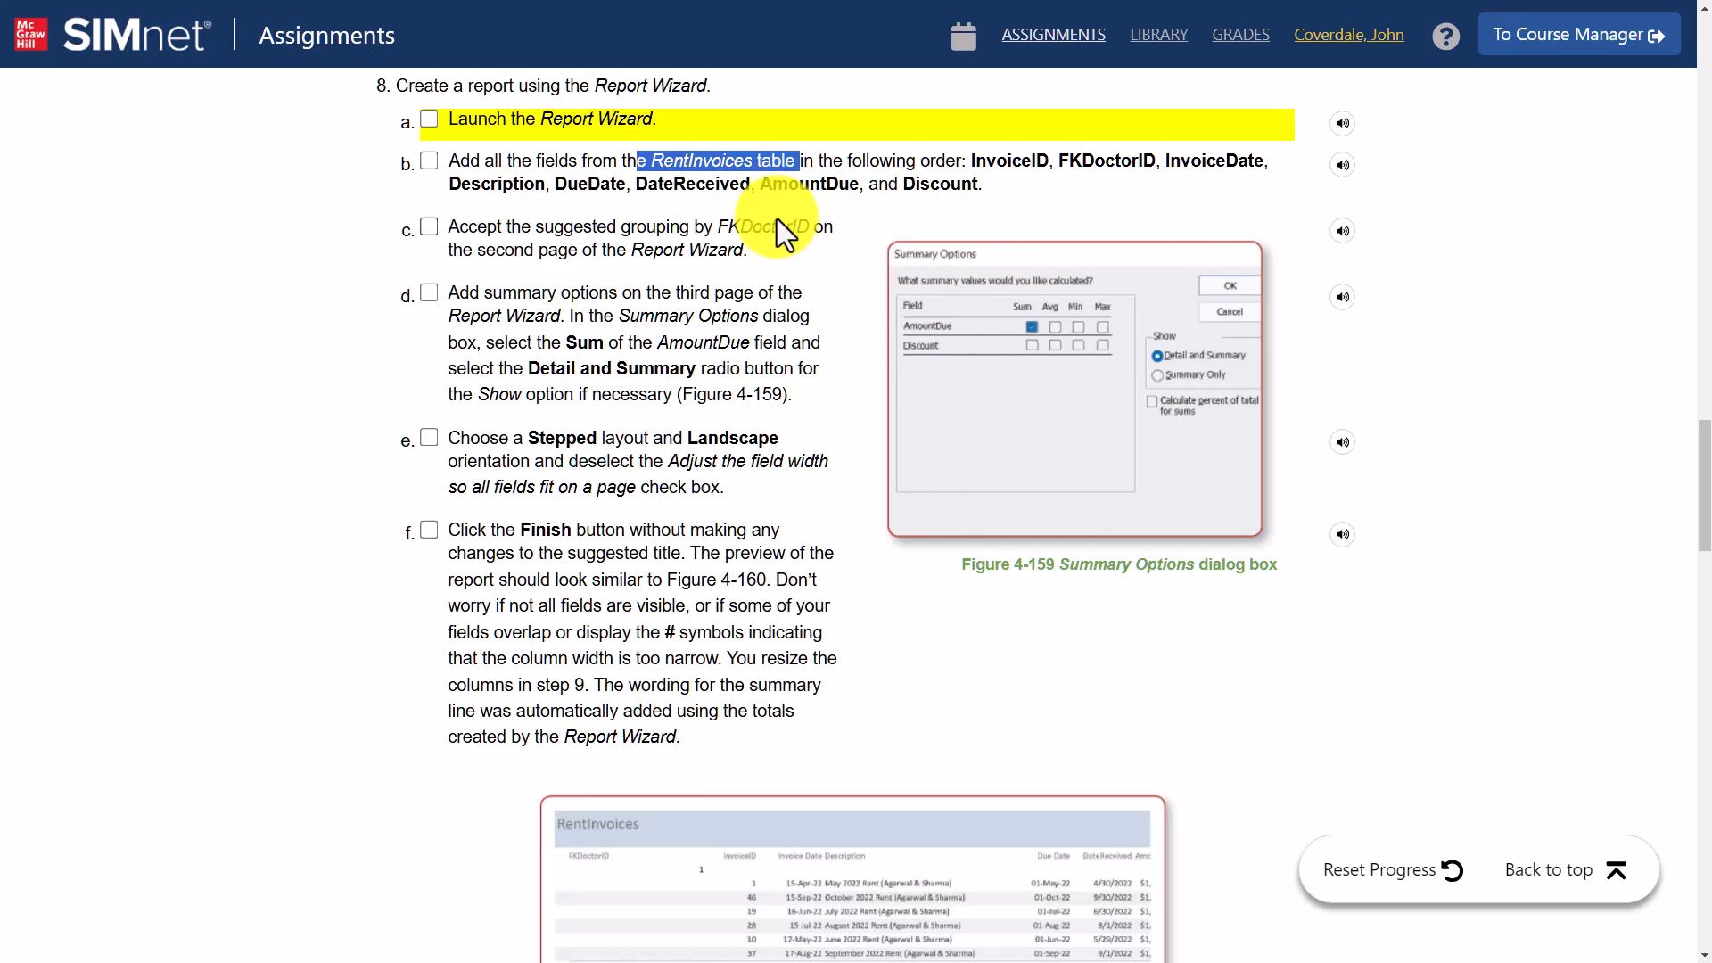
key("alt+Tab")
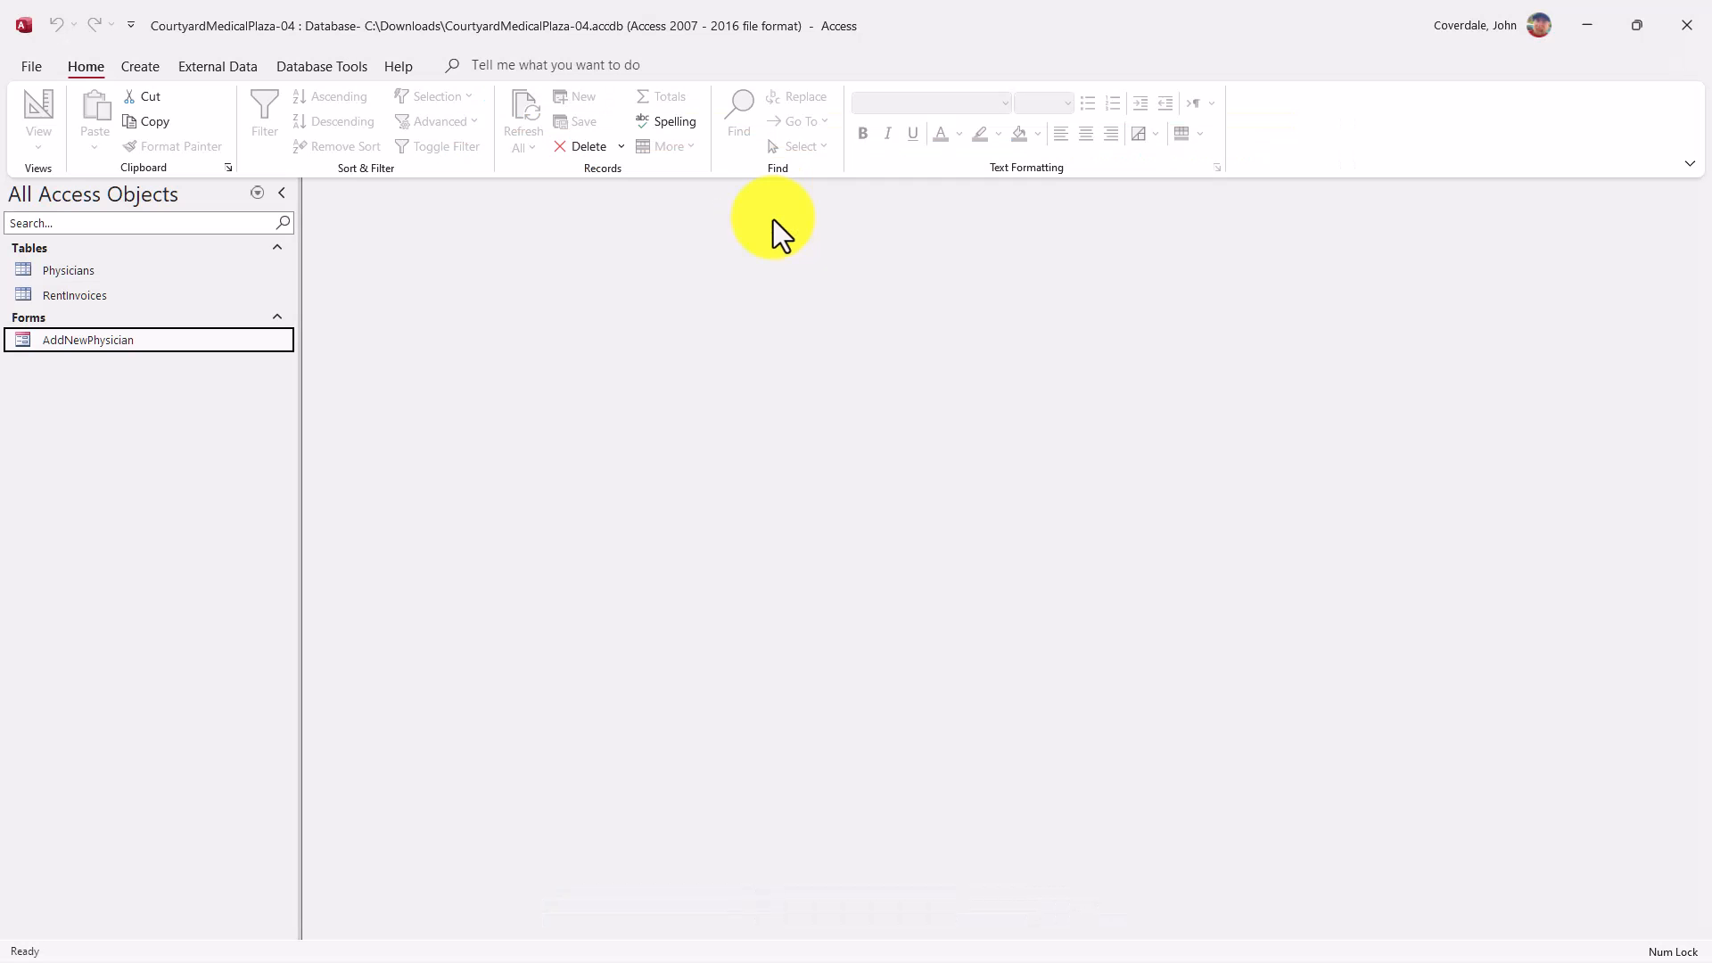
left_click(141, 72)
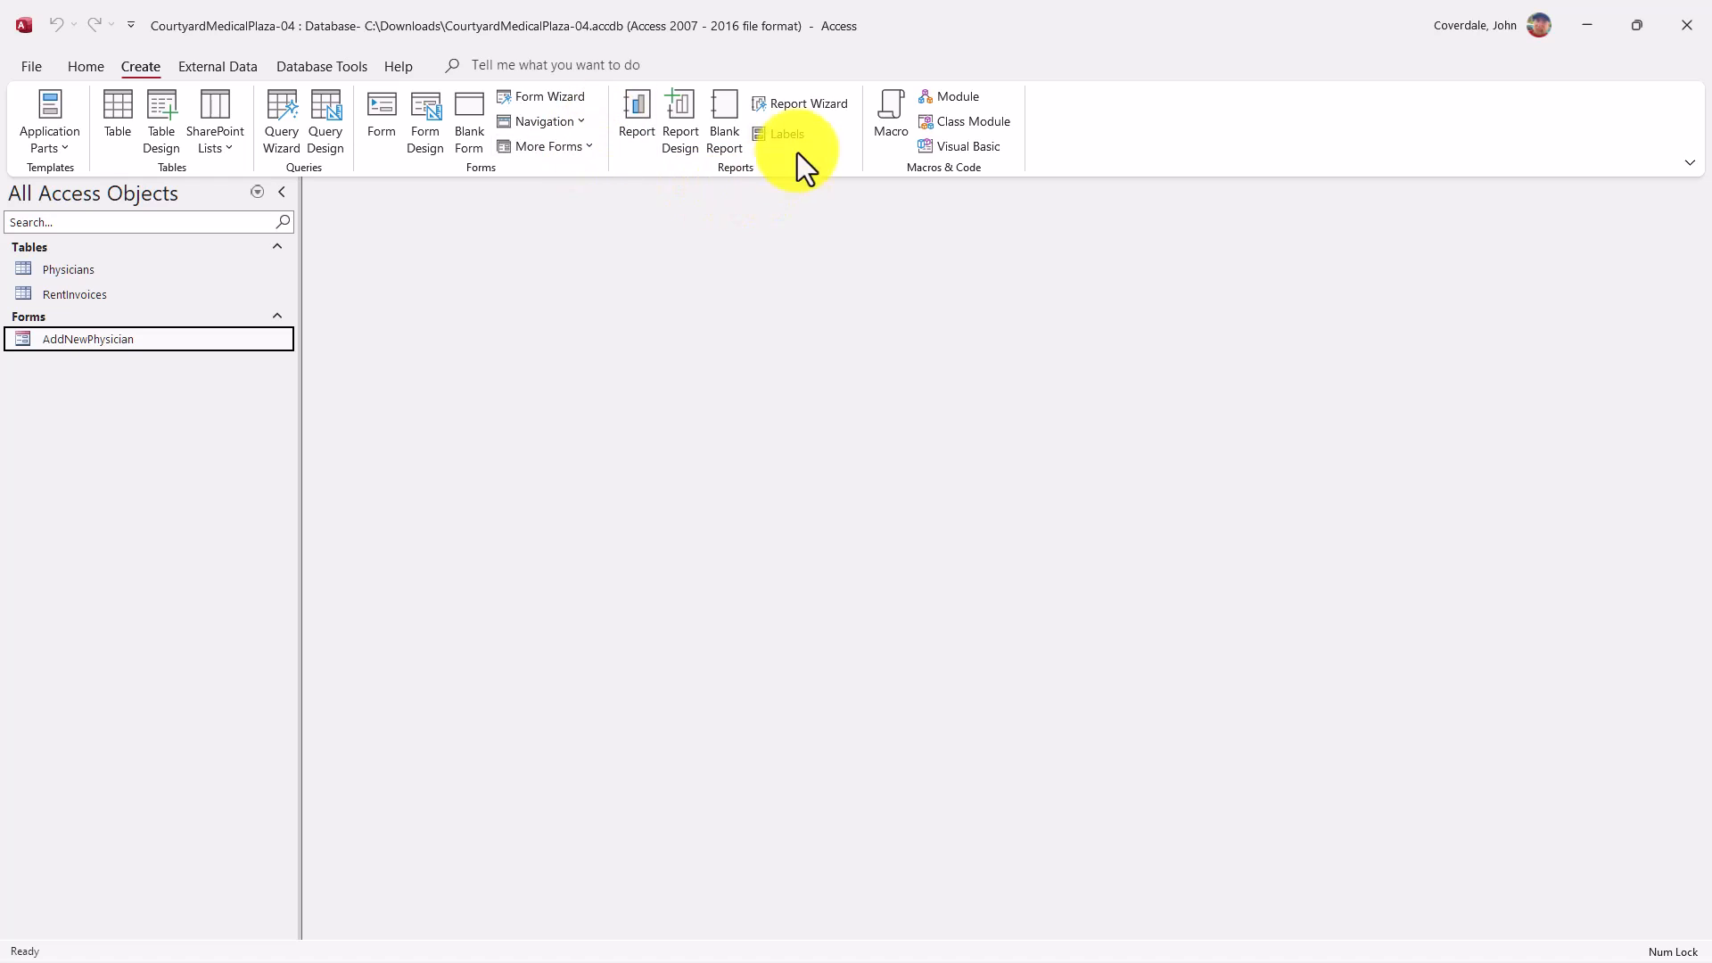
left_click(804, 105)
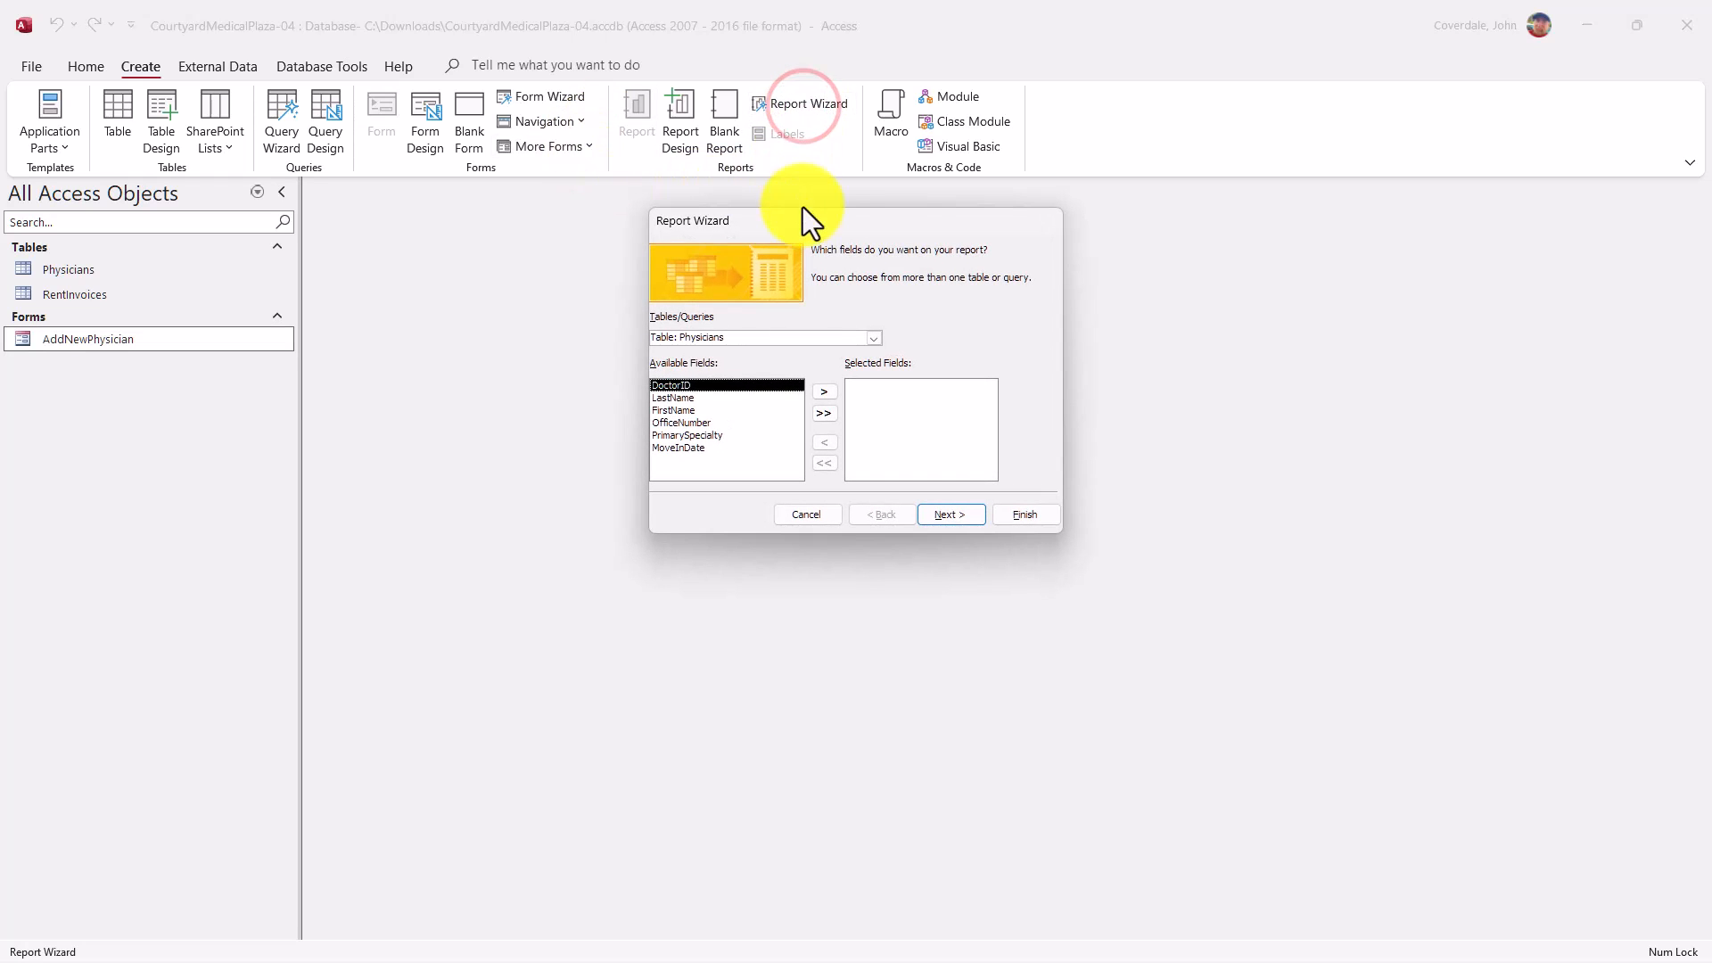
left_click_drag(824, 218, 847, 247)
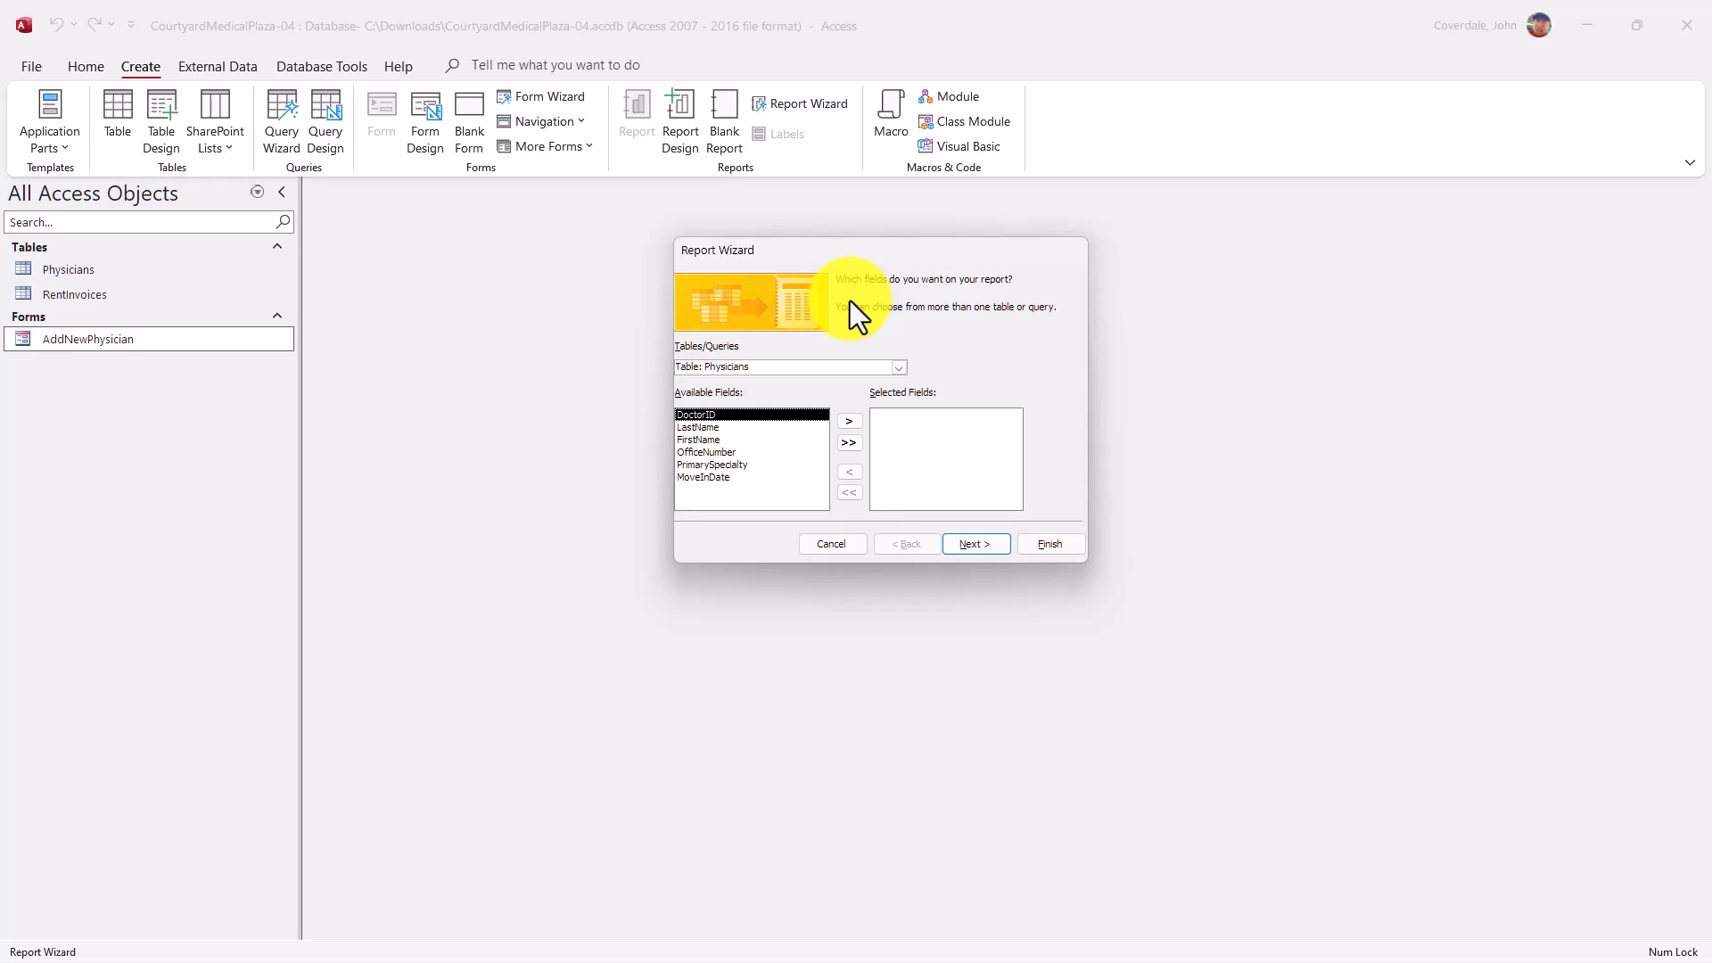
left_click(896, 366)
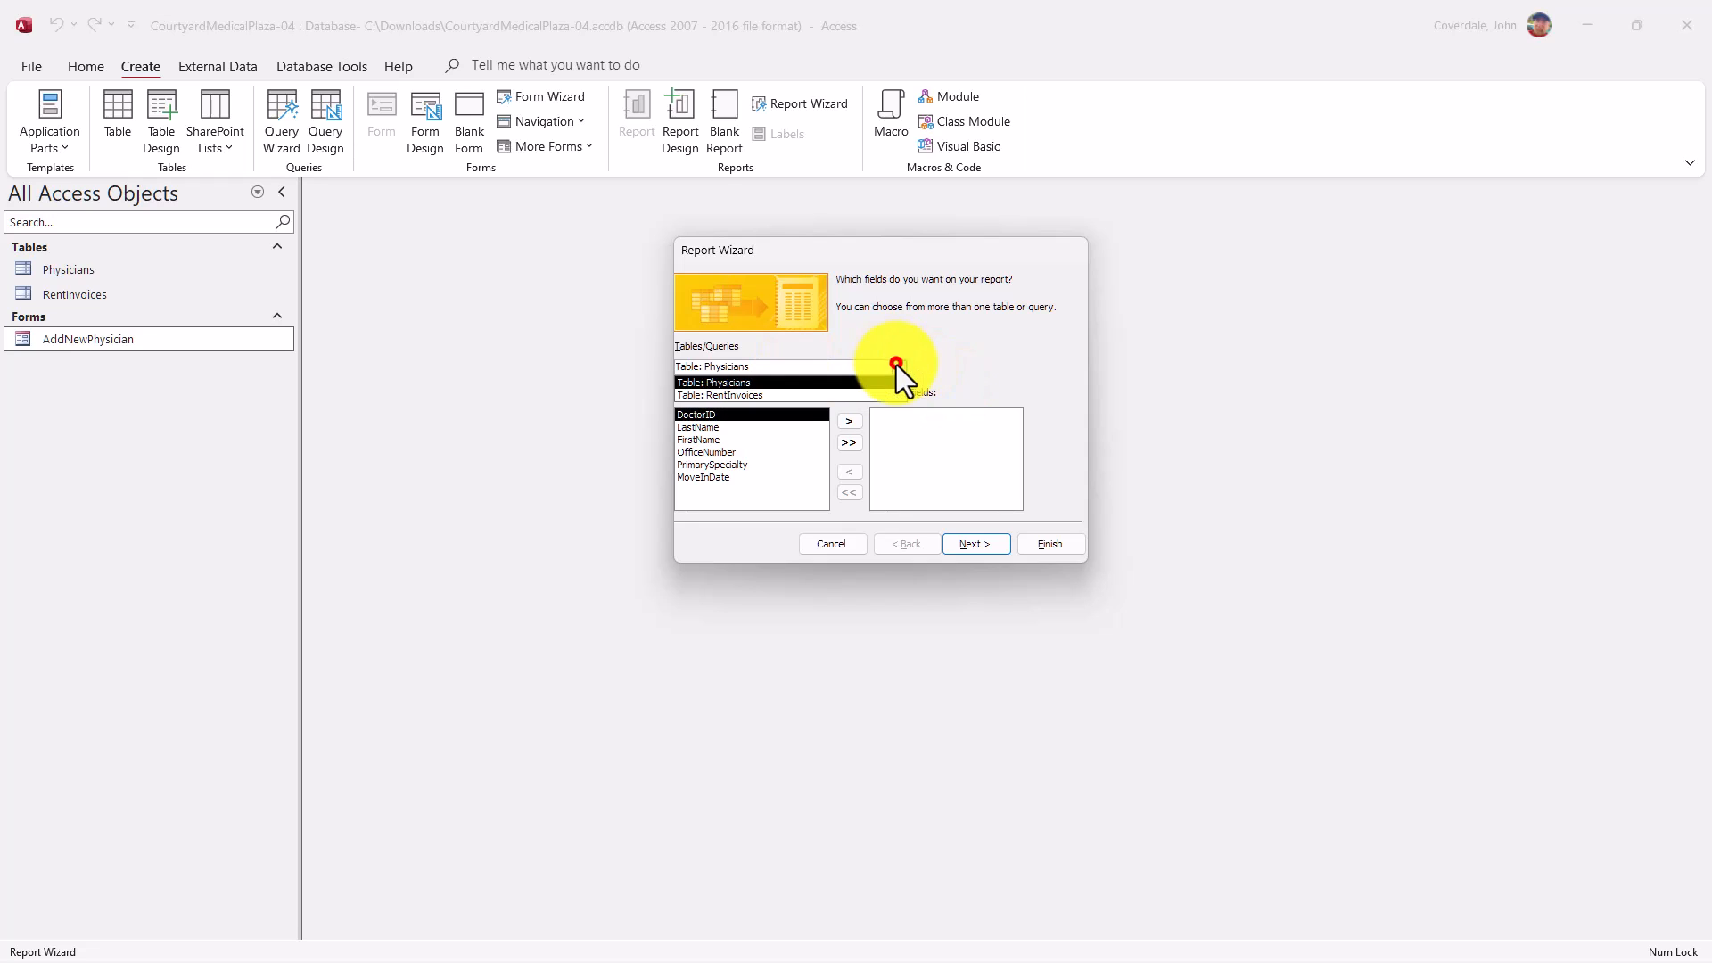
left_click(725, 397)
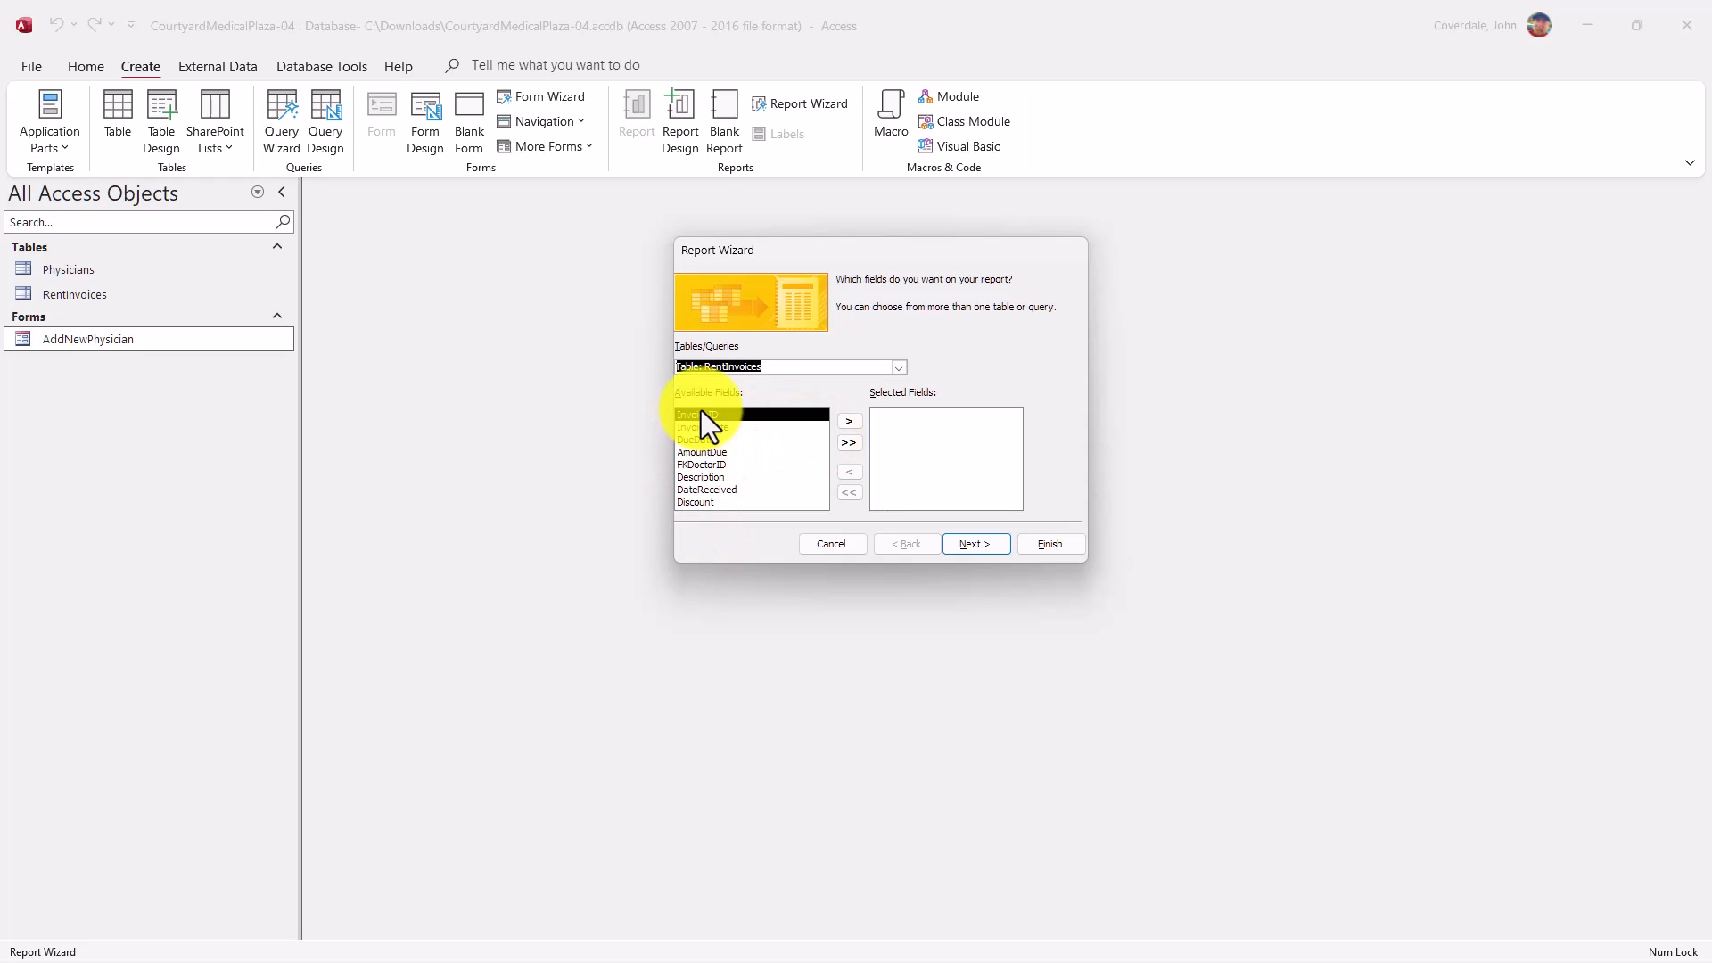
Add InvoiceID, FKDoctorID, InvoiceDate, Description, DueDate, DateReceived, AmountDue and Discount to the report's selected fields in that order
left_click(854, 424)
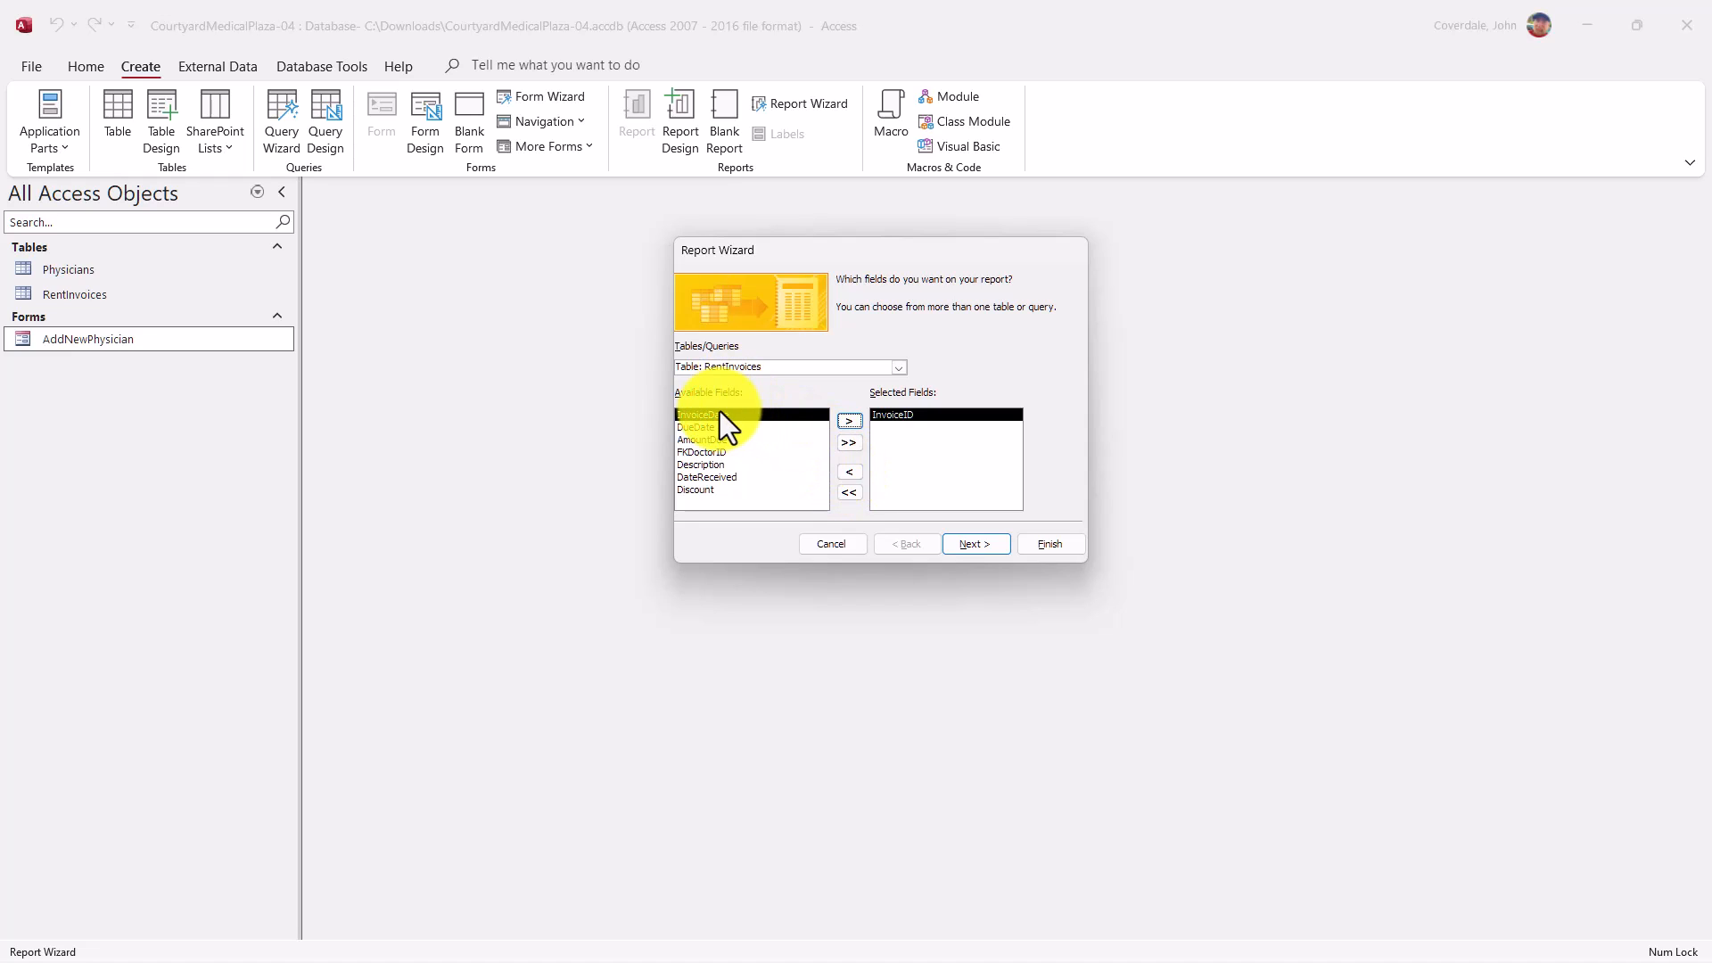
left_click(692, 451)
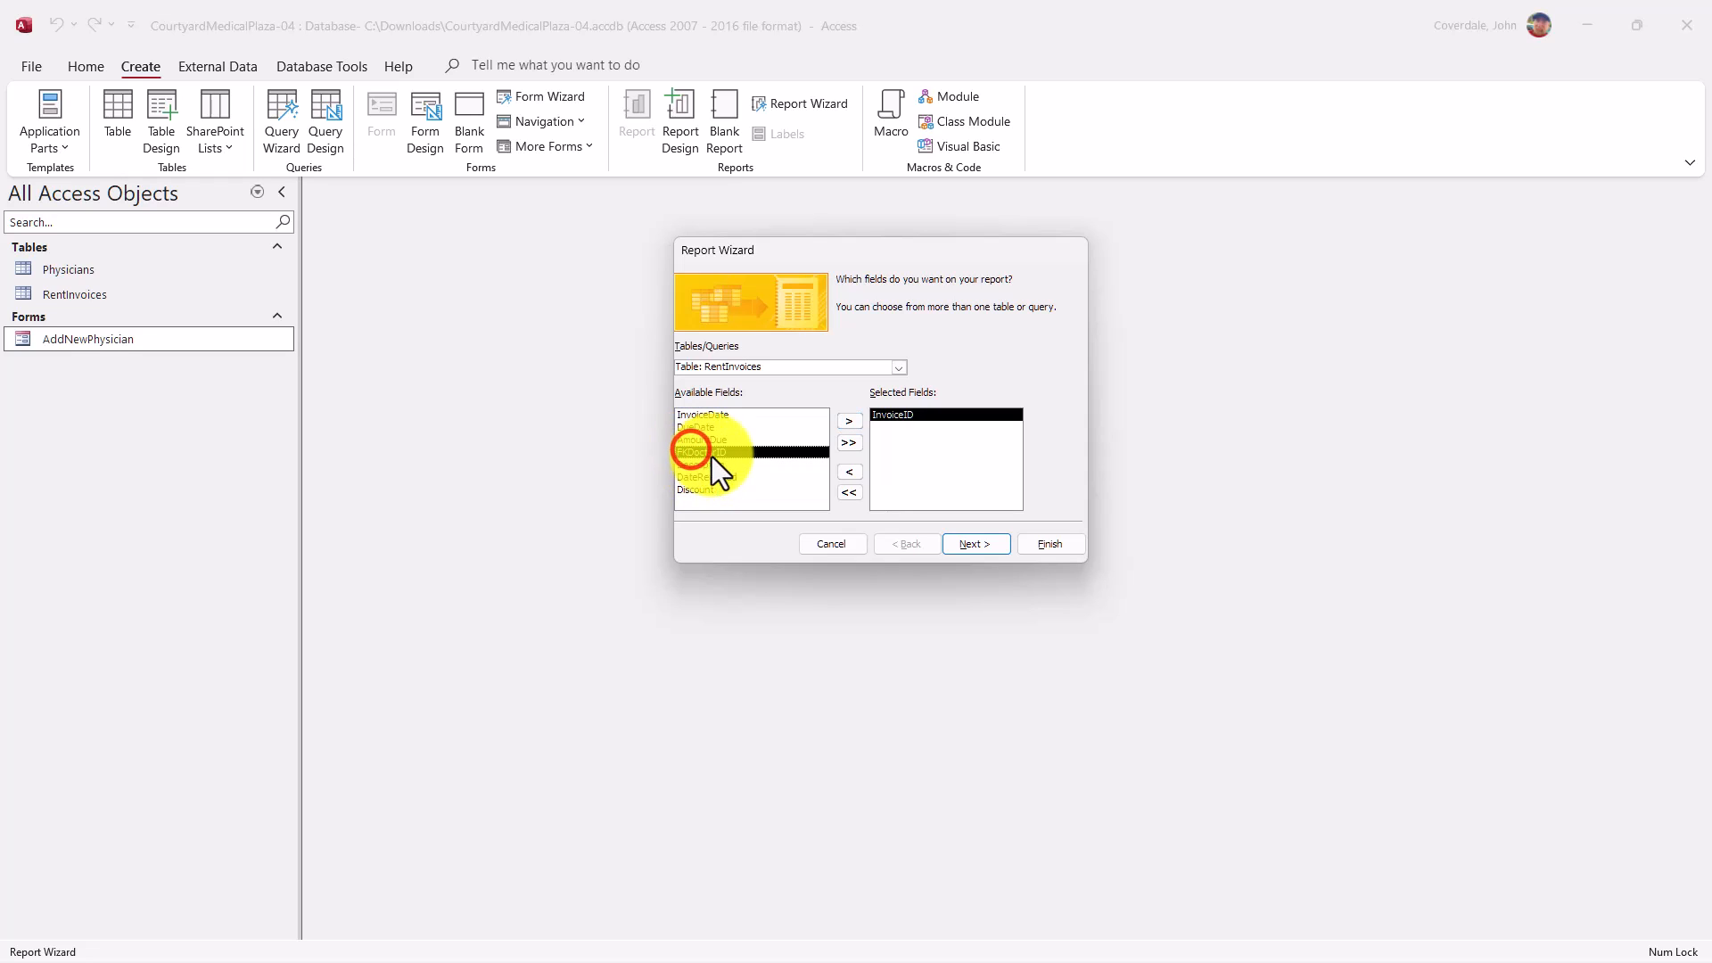
double_click(709, 452)
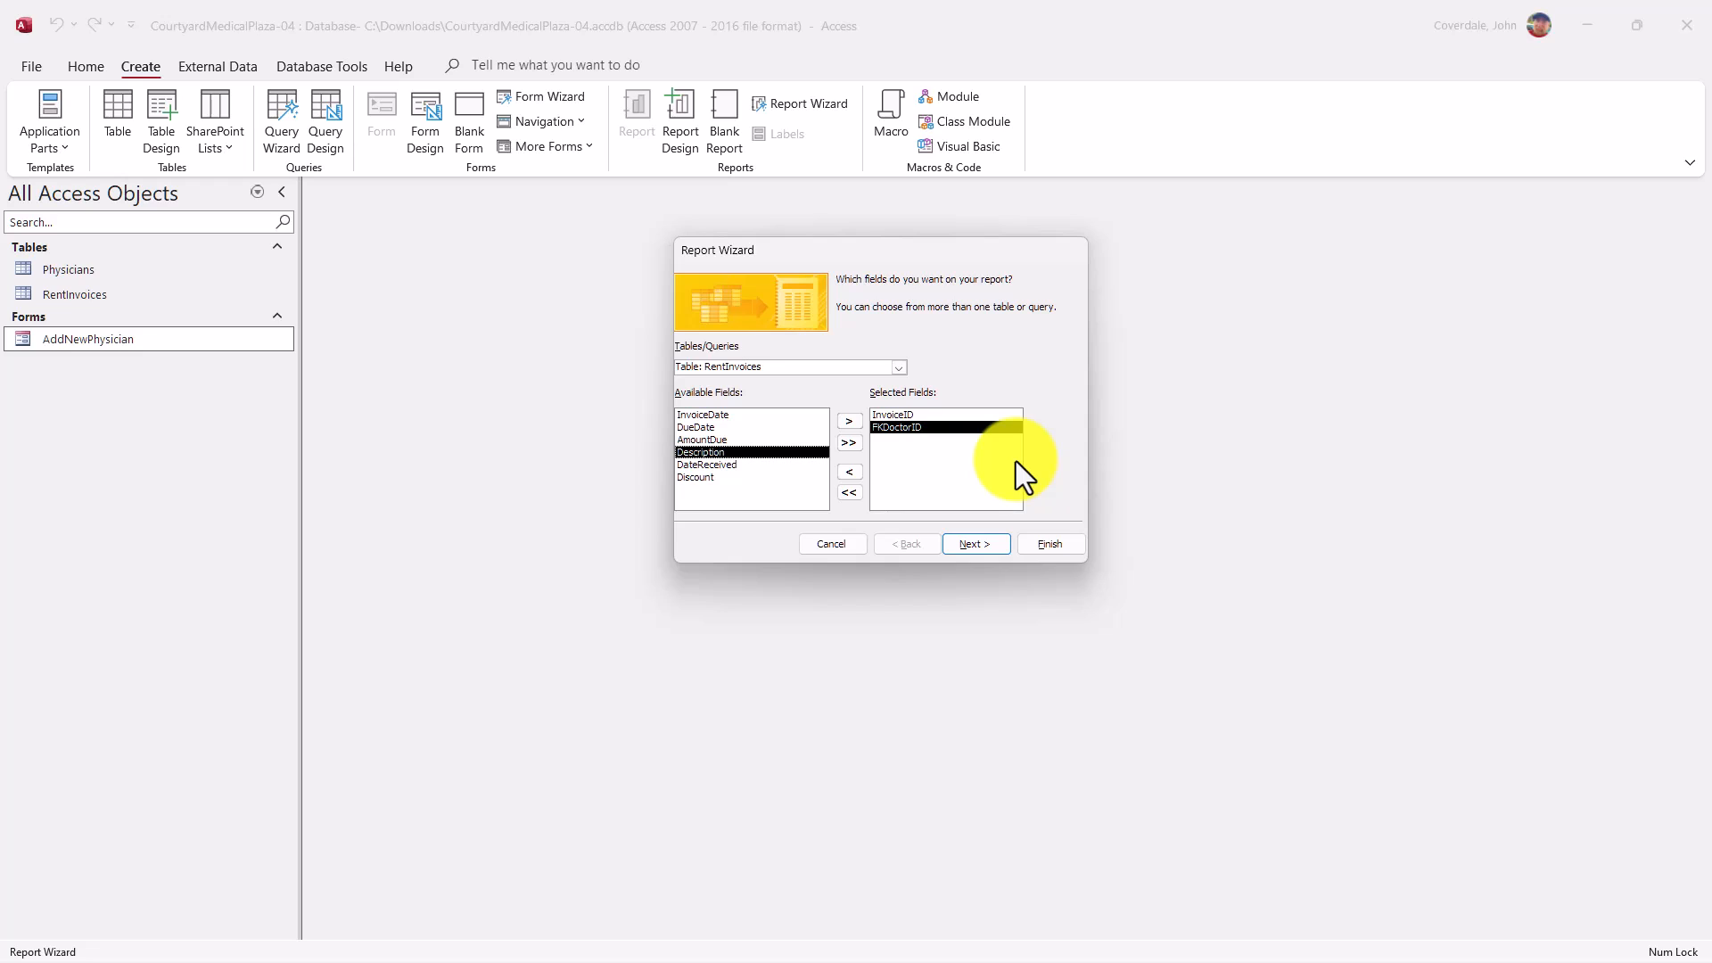
double_click(719, 415)
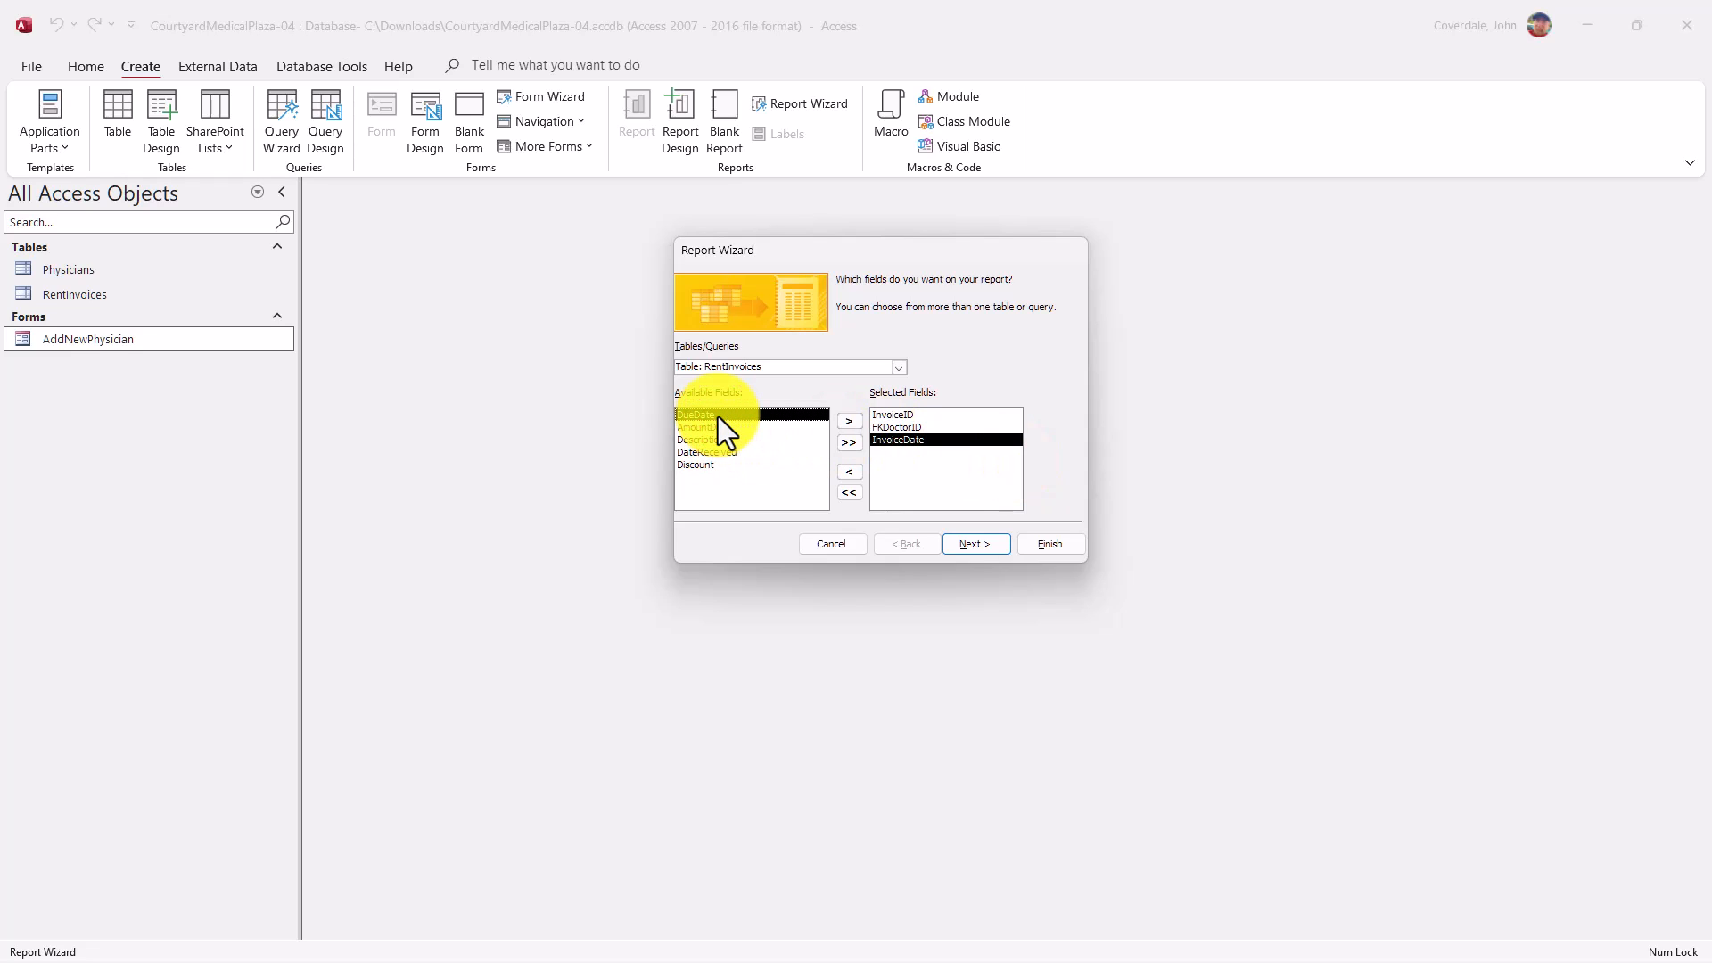
double_click(713, 441)
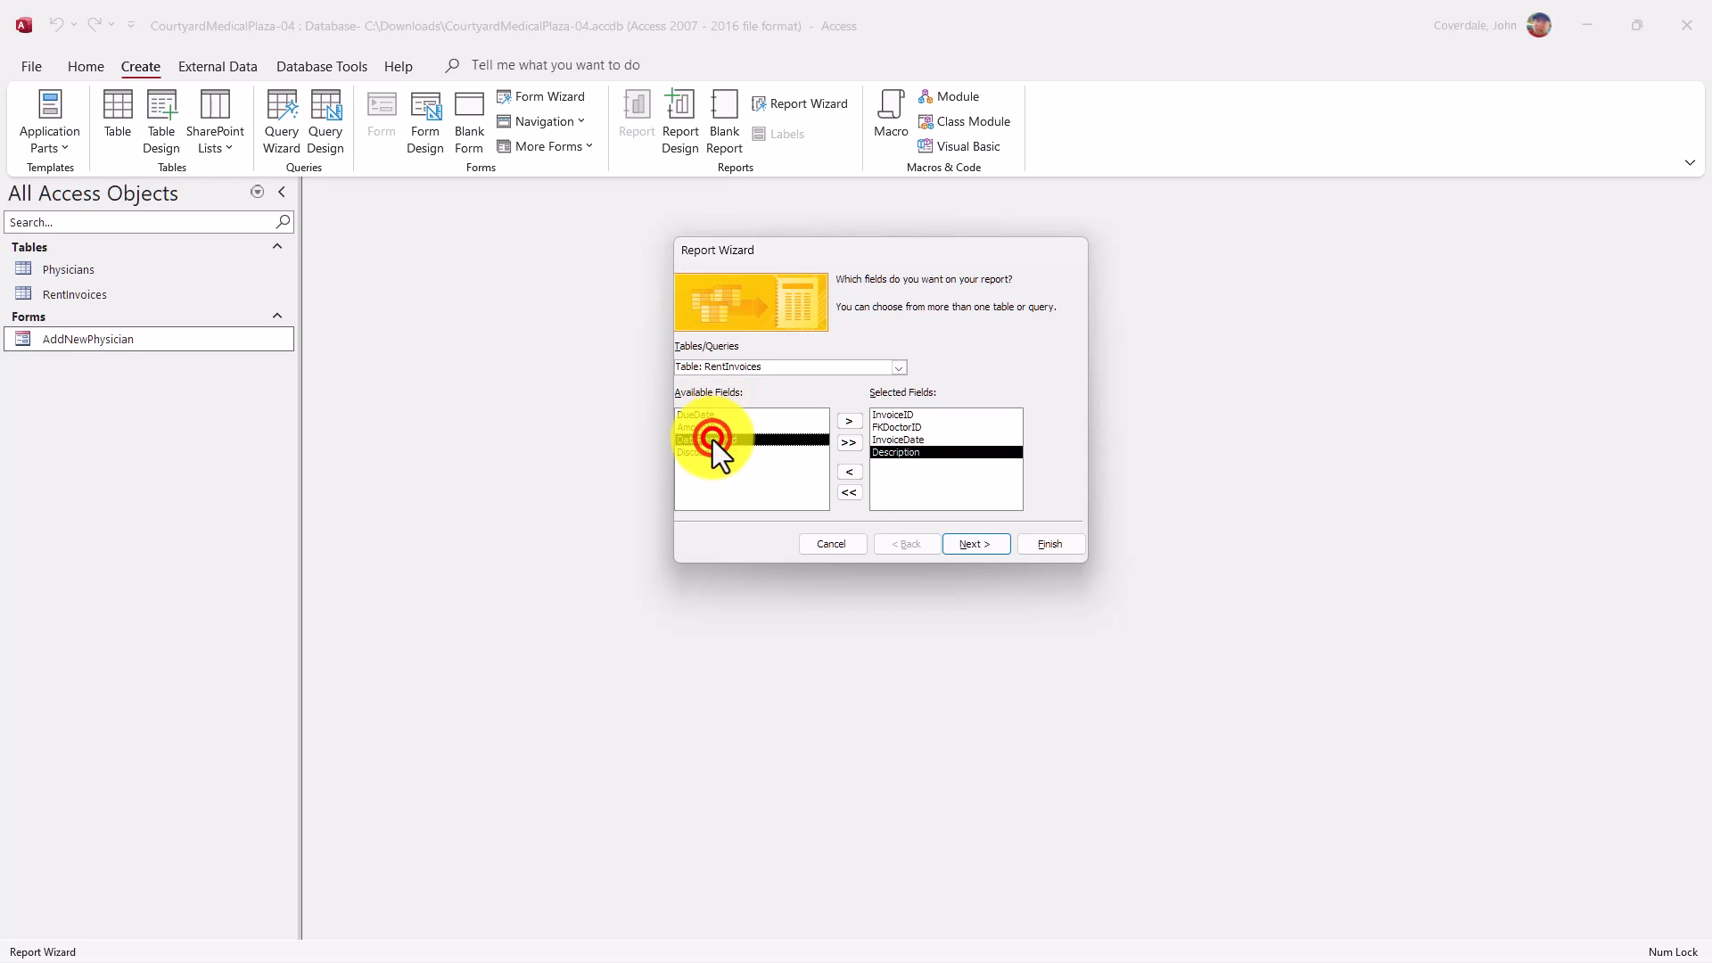
left_click(715, 416)
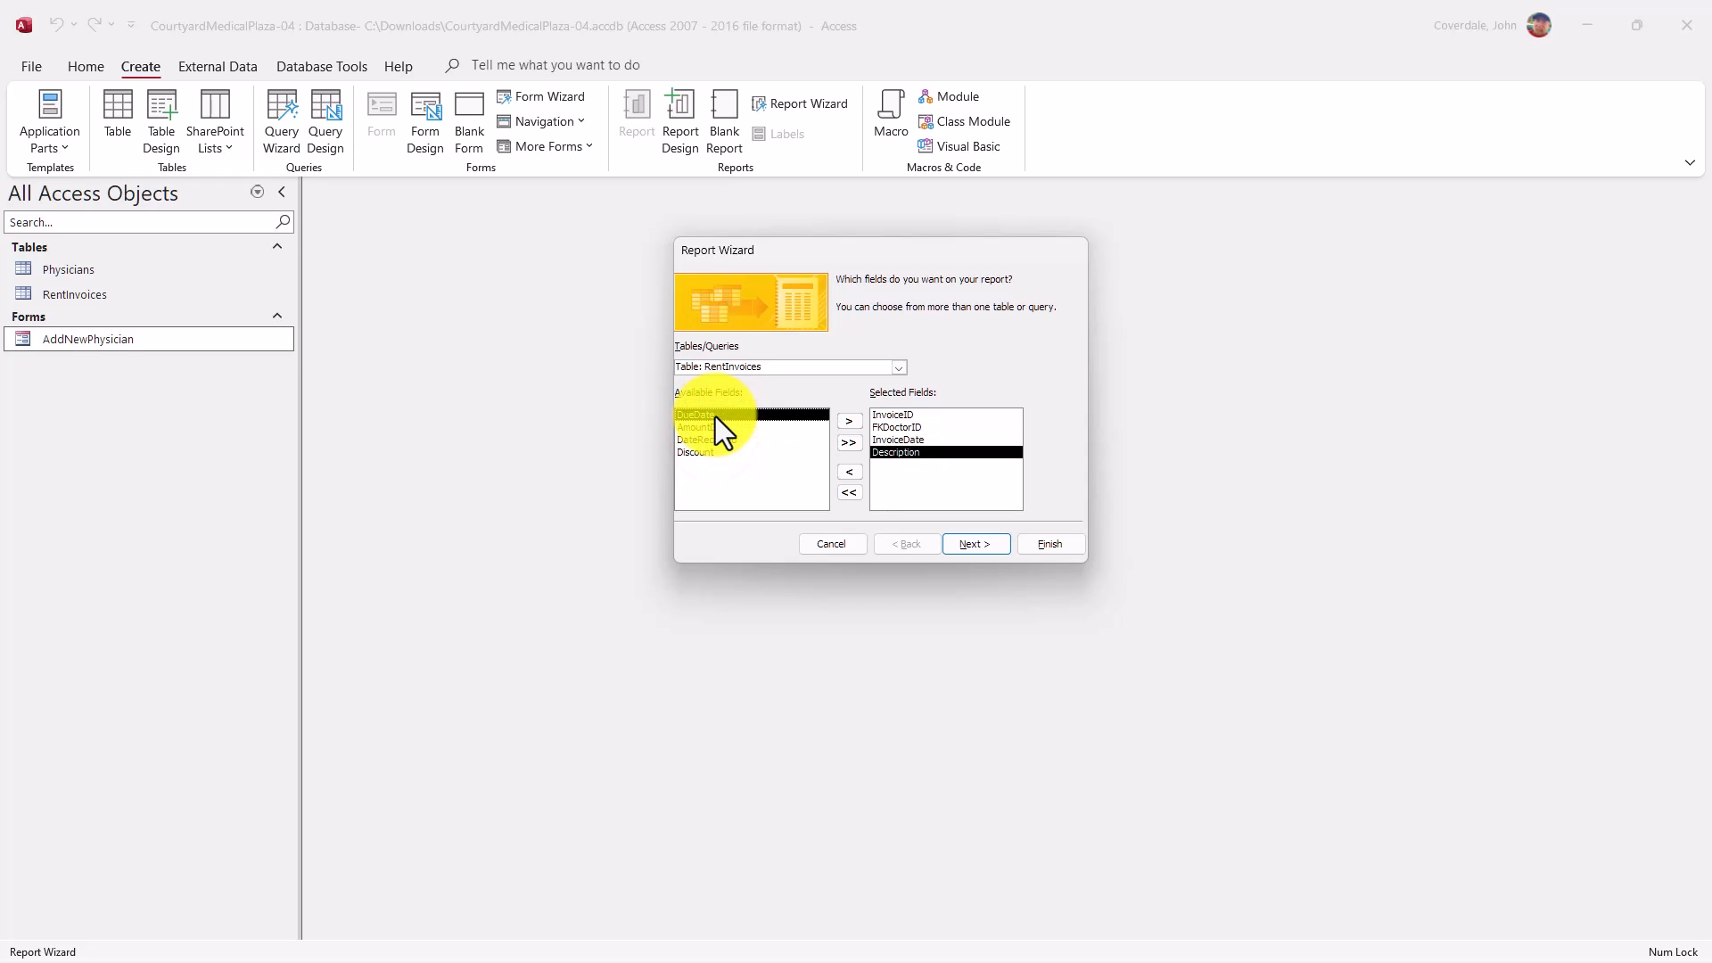
double_click(715, 415)
left_click(720, 428)
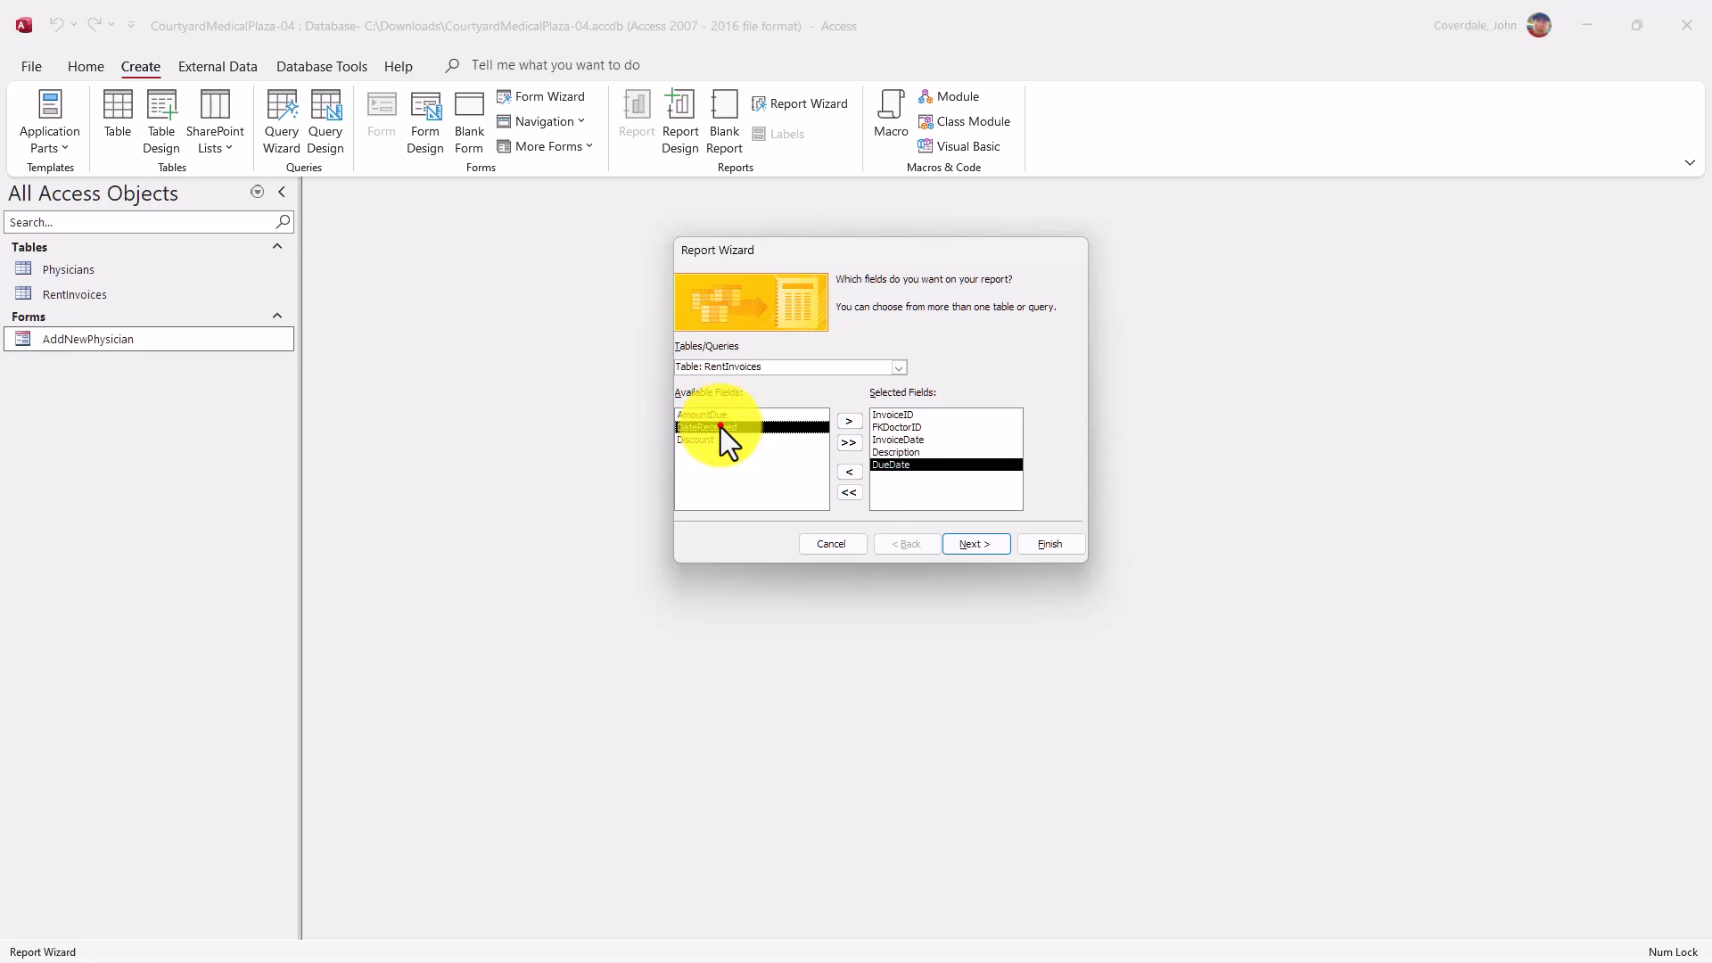
double_click(720, 426)
left_click(721, 415)
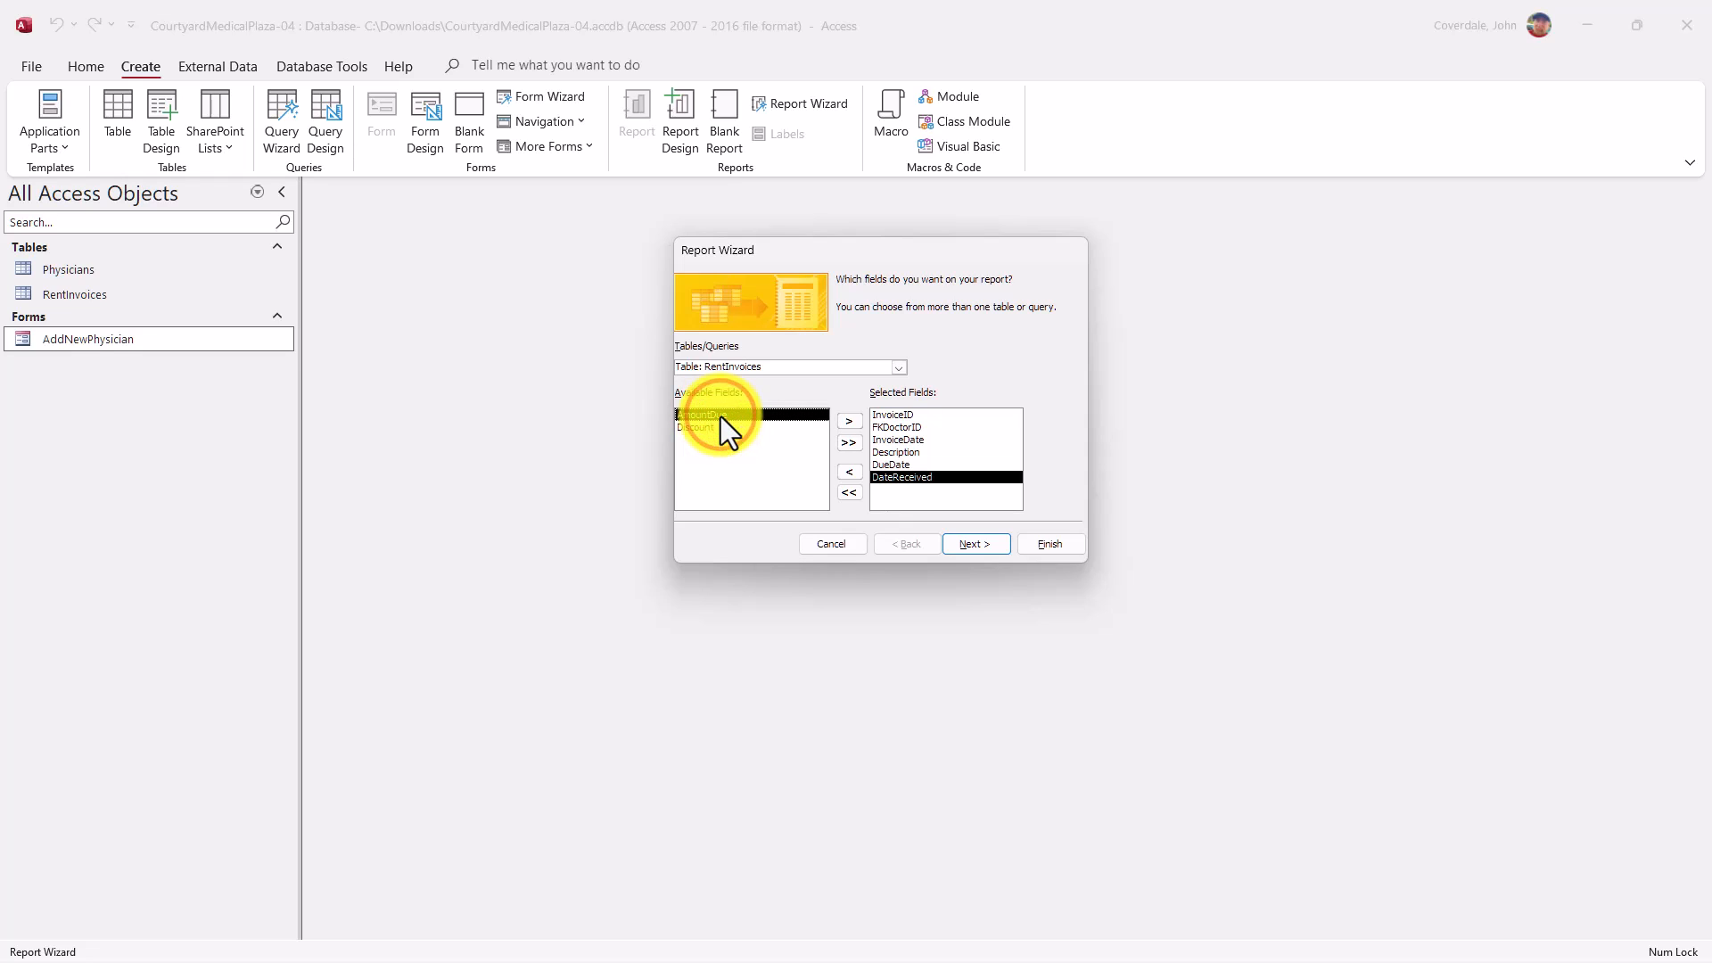
double_click(720, 415)
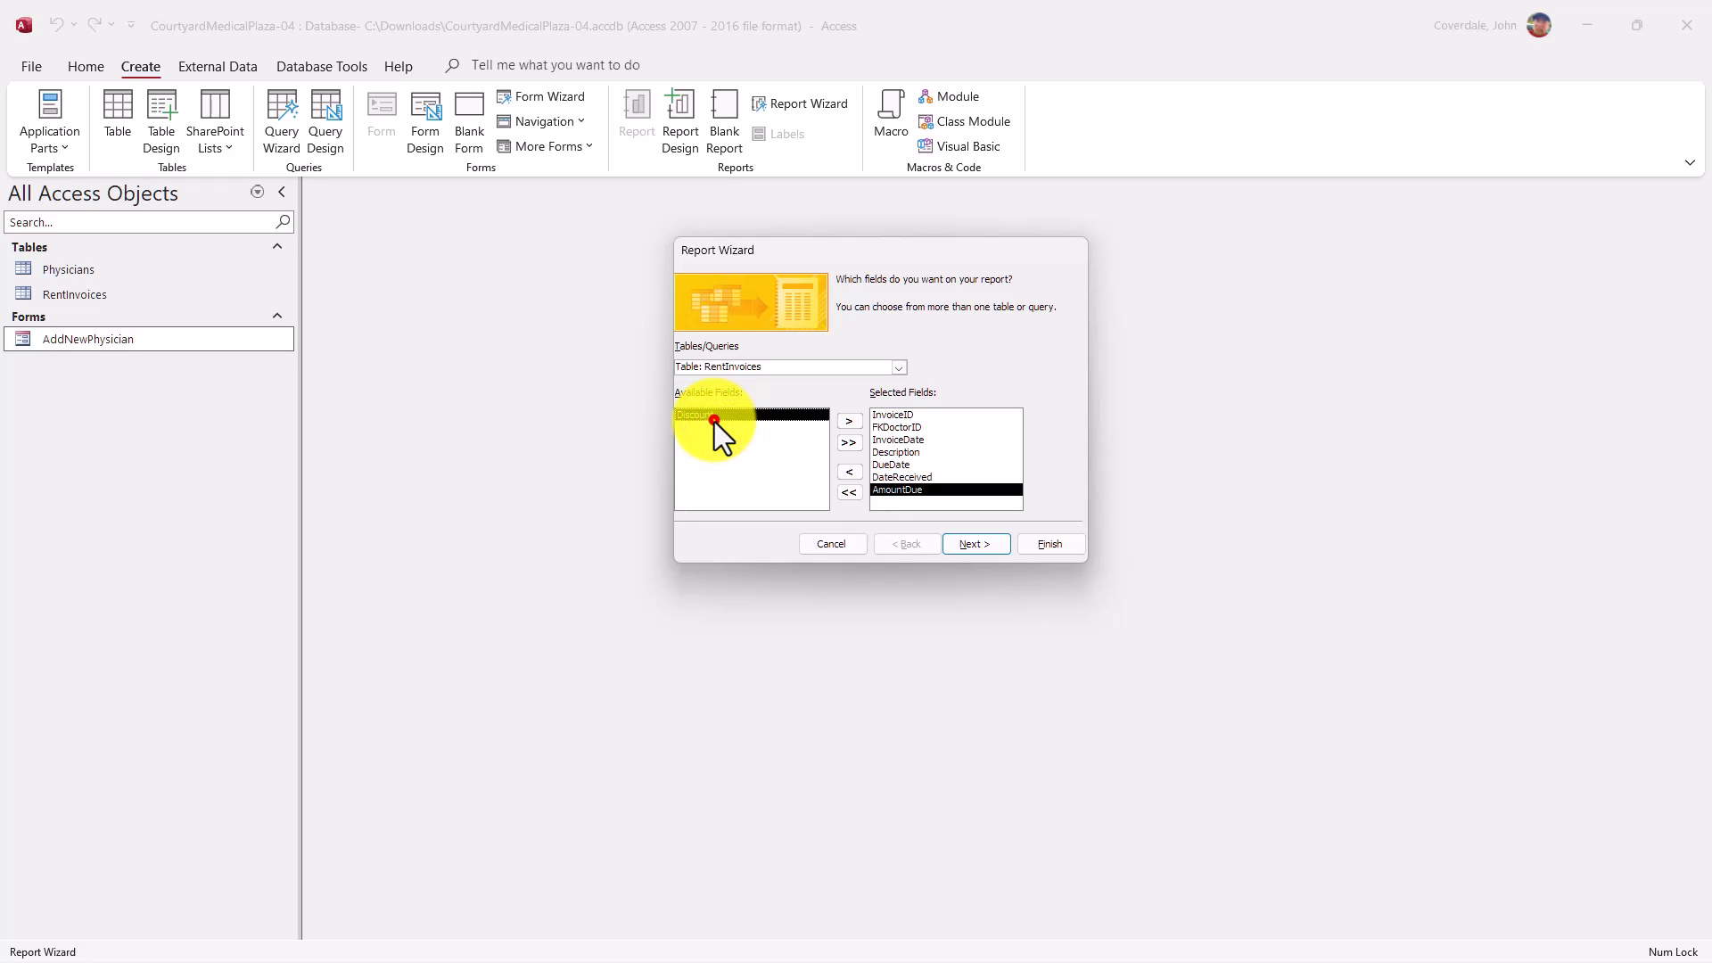
double_click(715, 419)
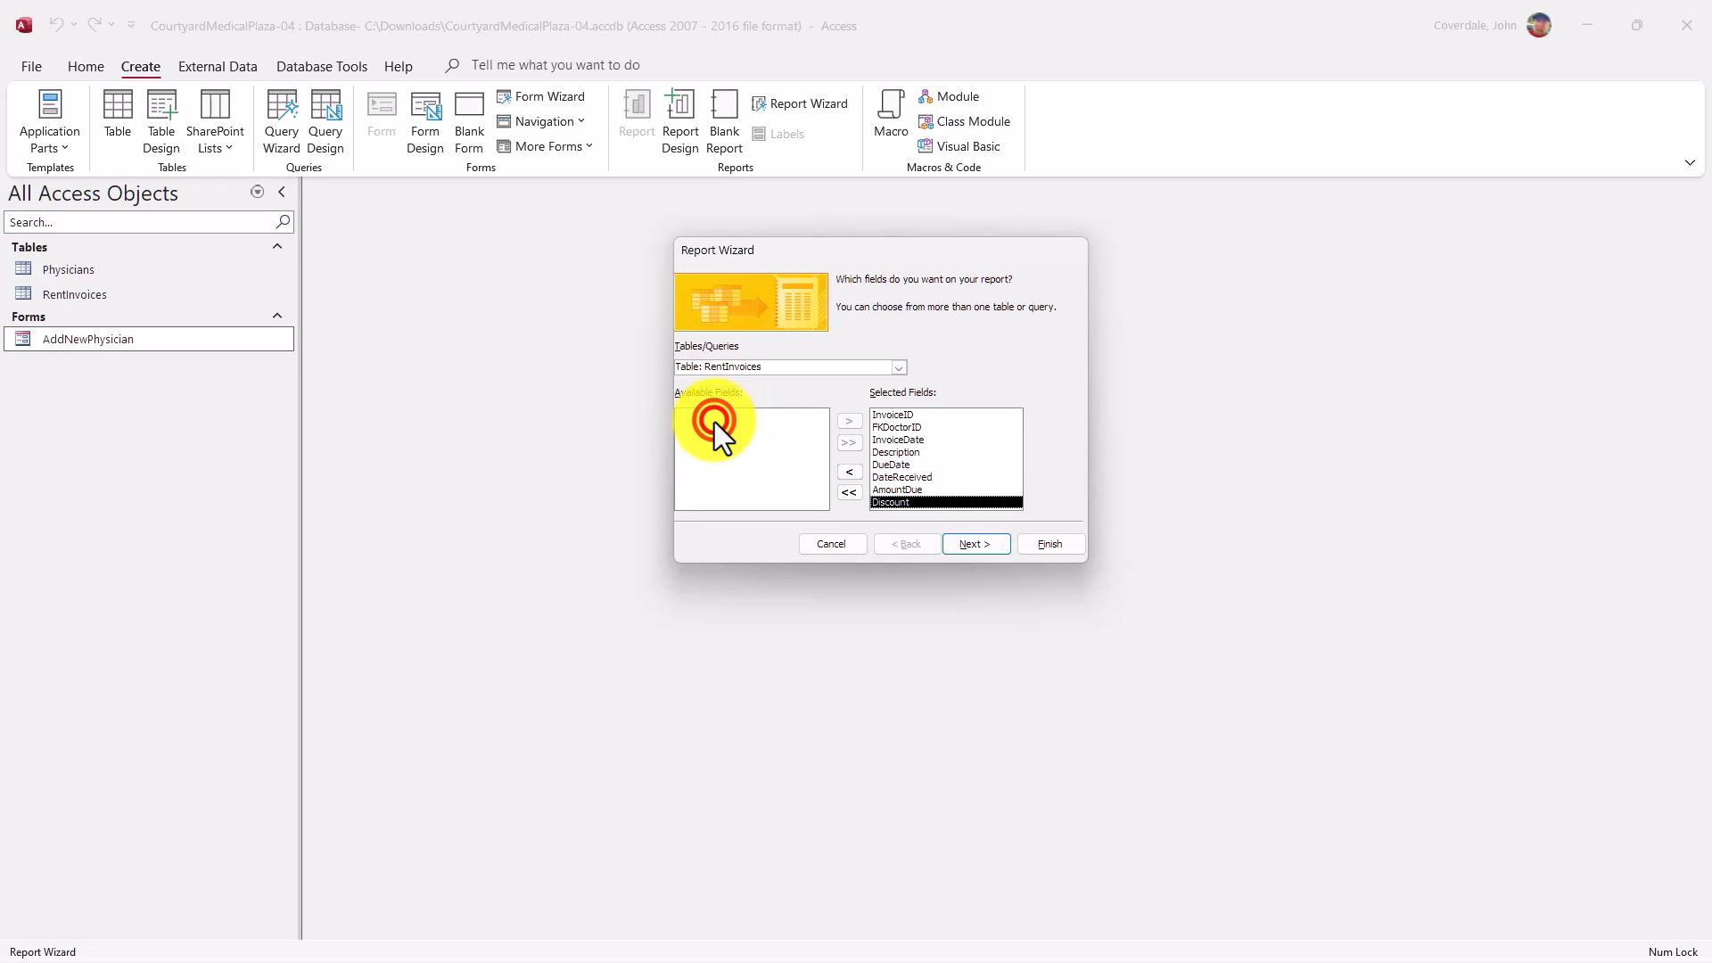
Check the order of the selected report fields from InvoiceID onward, and continue to the wizard's grouping page
left_click(903, 416)
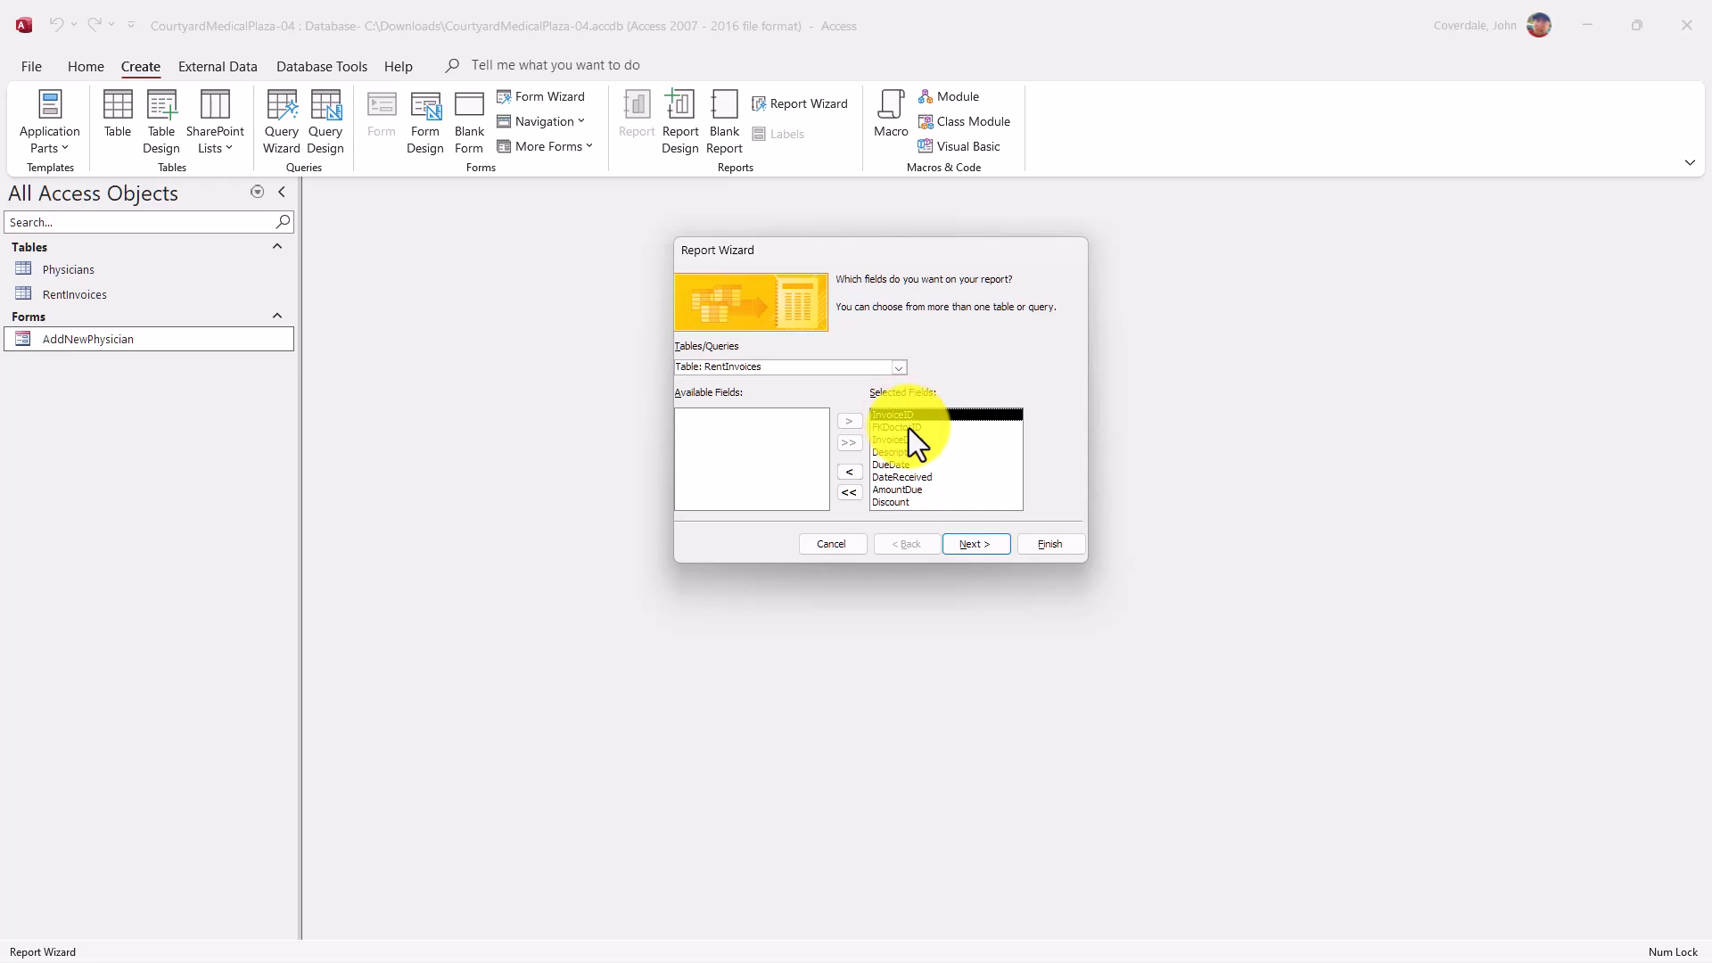
left_click(908, 427)
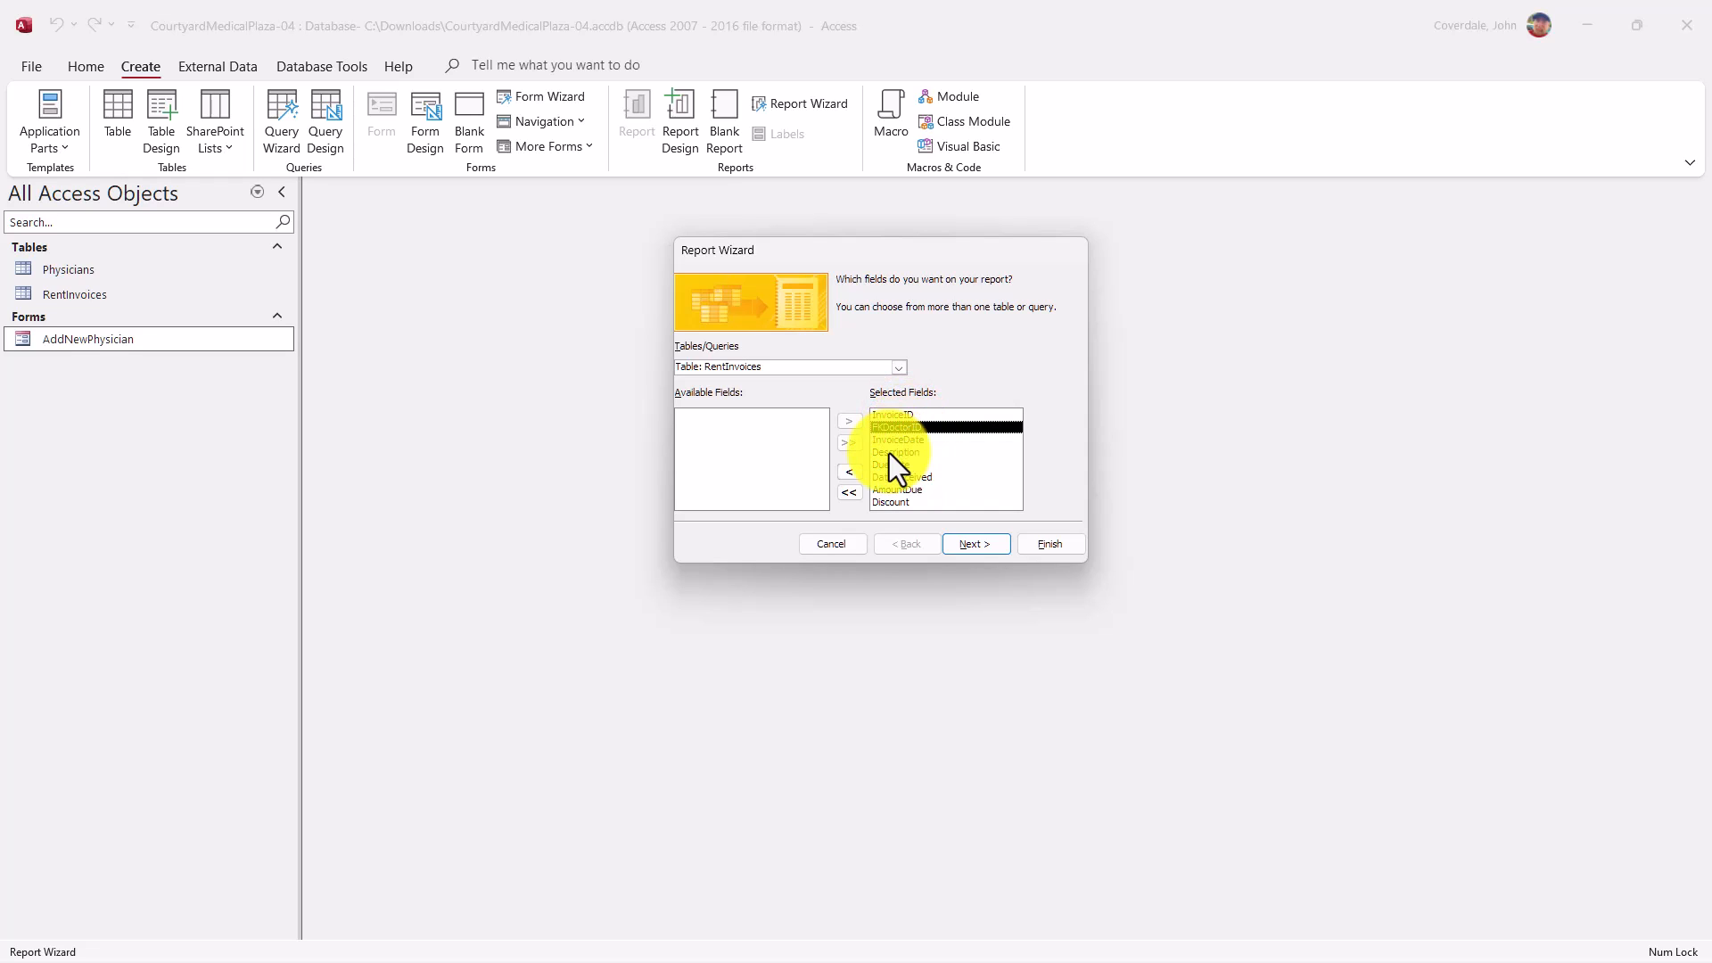
left_click(895, 441)
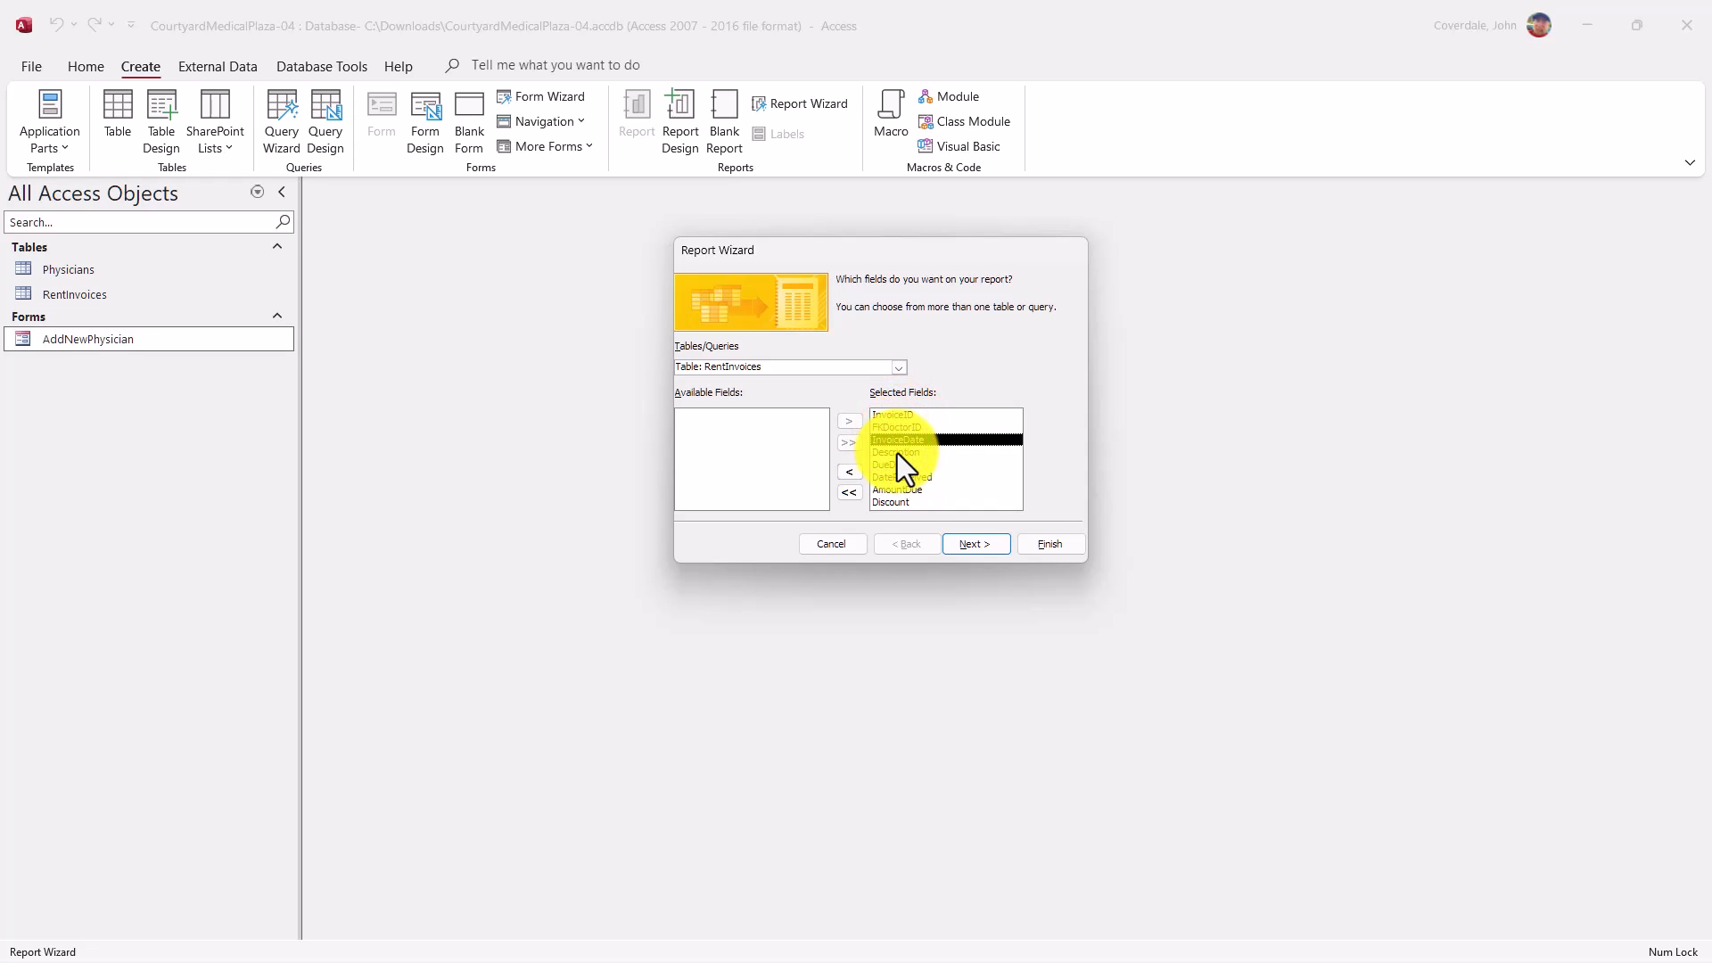
left_click(897, 453)
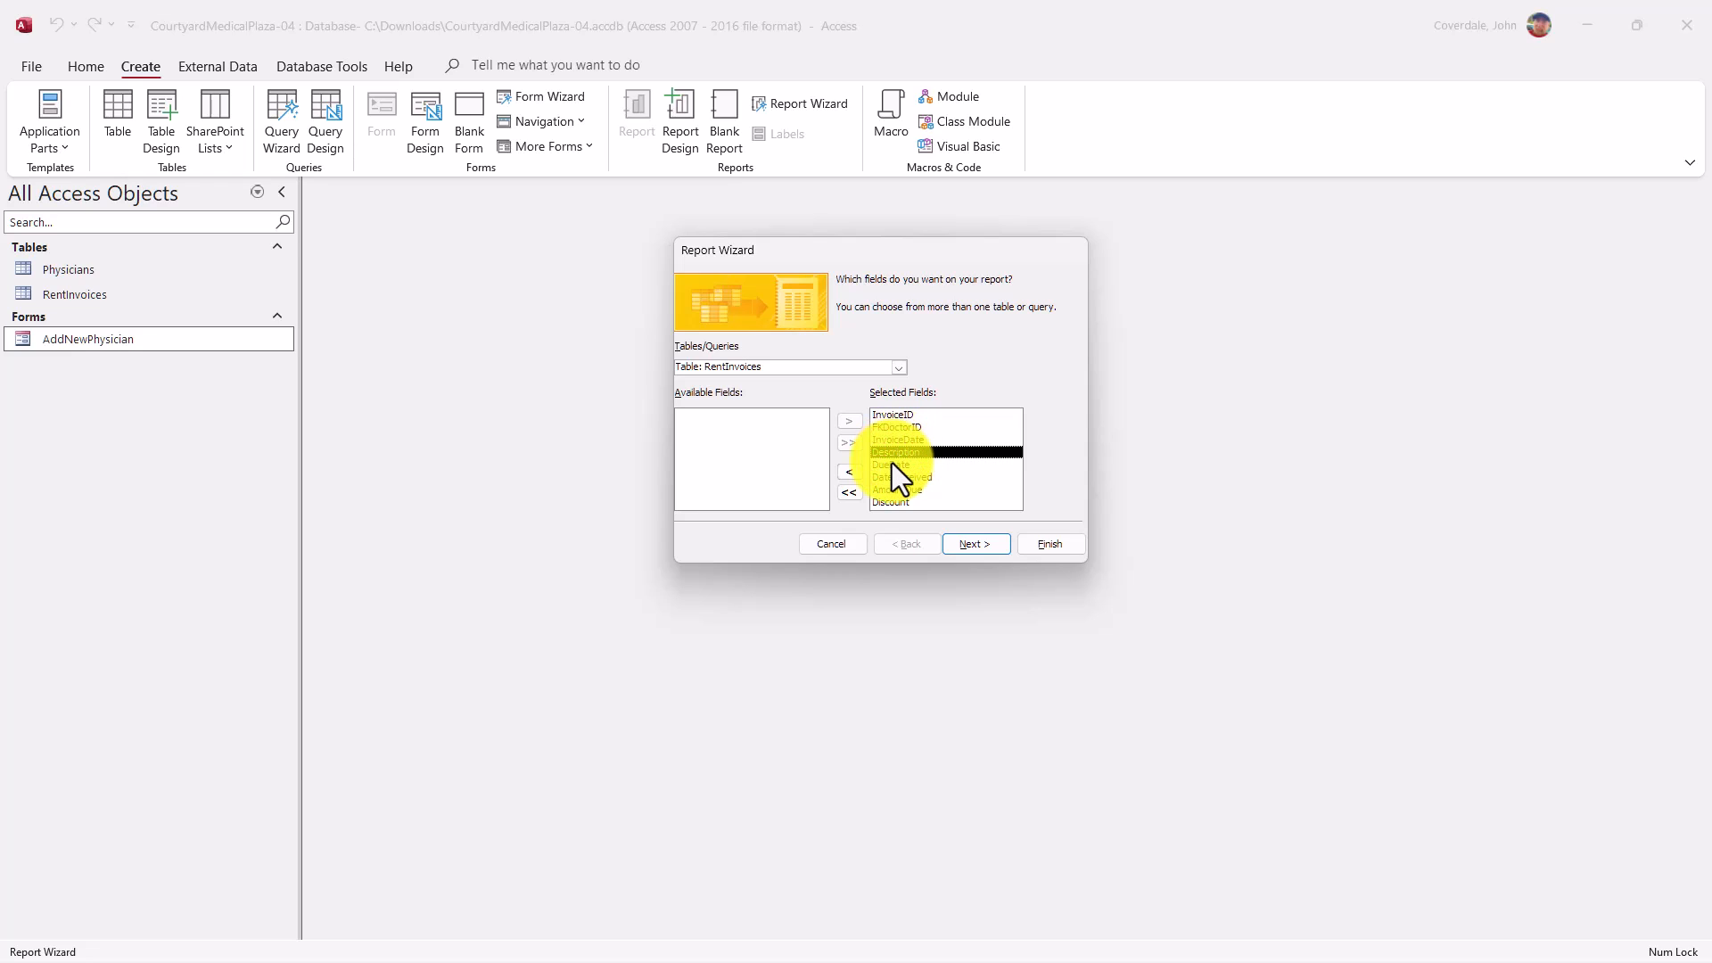
left_click(892, 465)
left_click(911, 489)
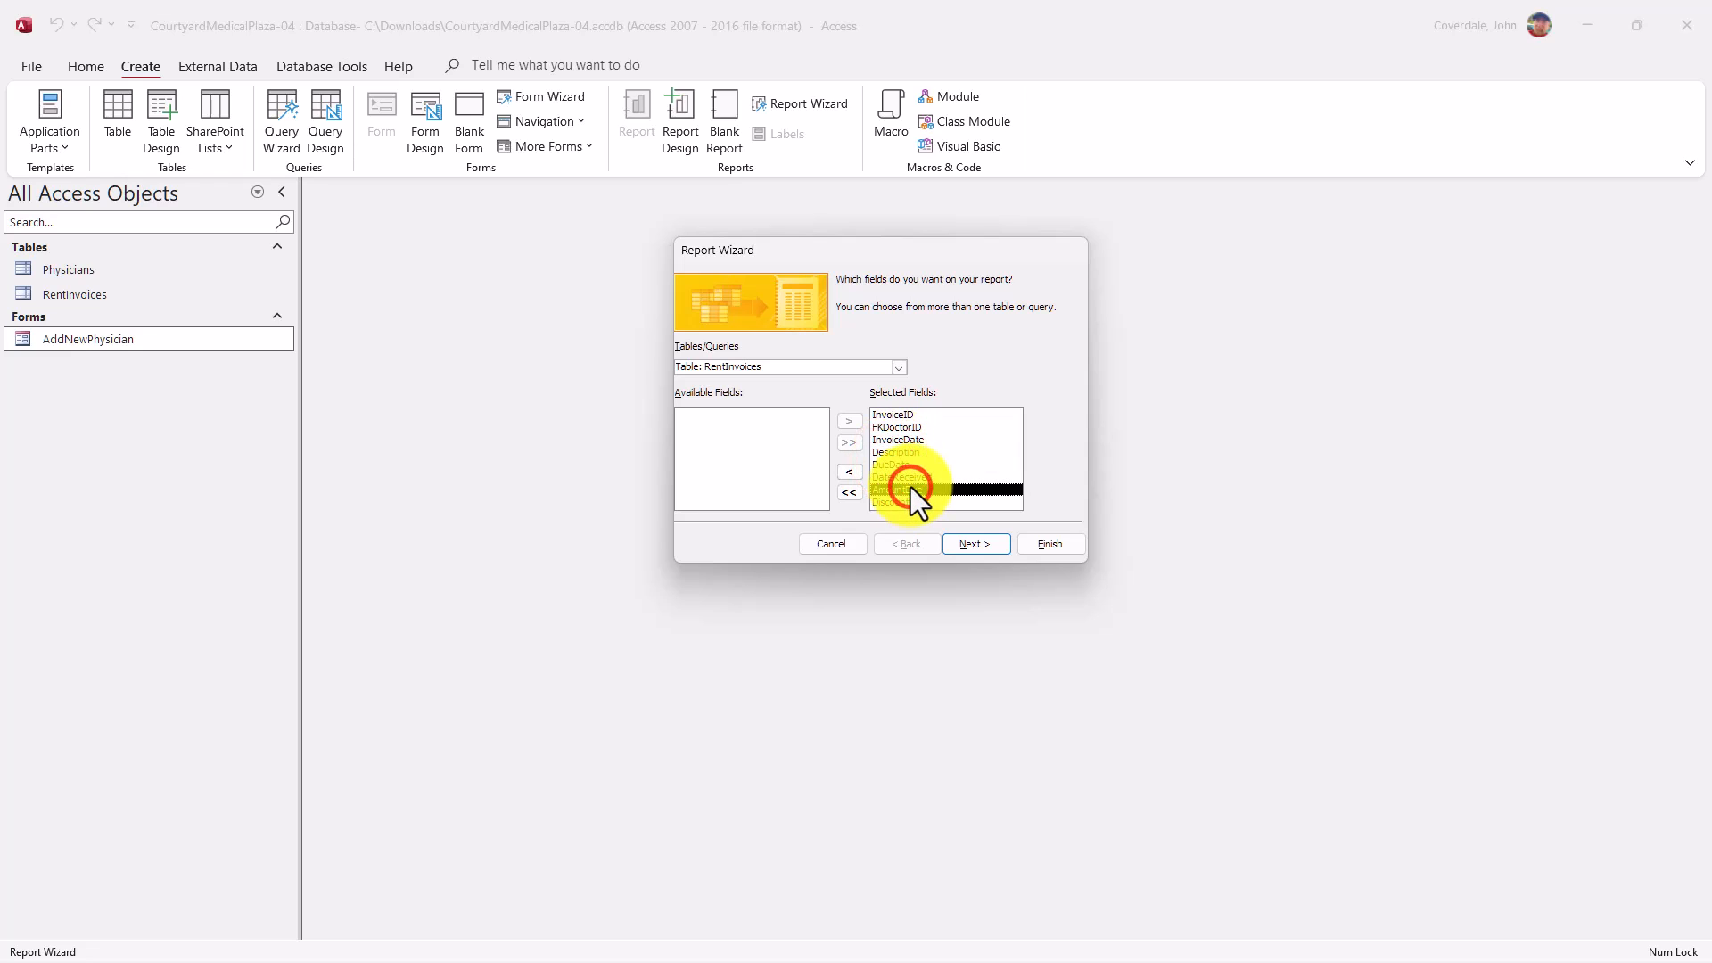
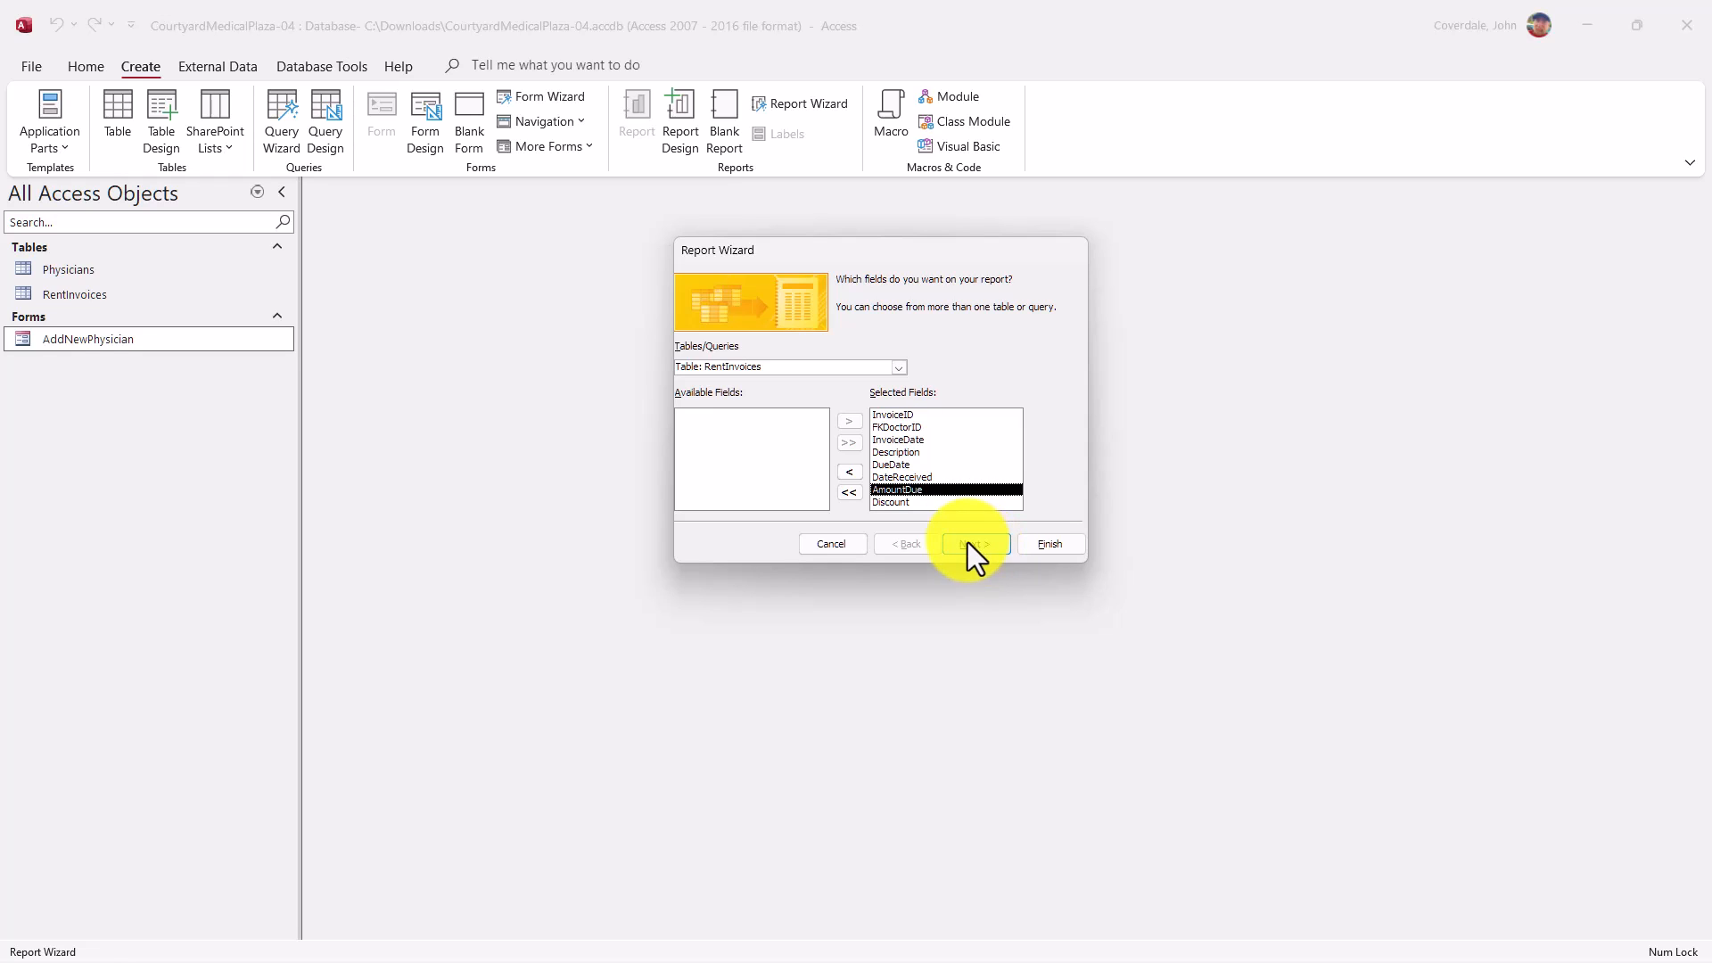
left_click(966, 542)
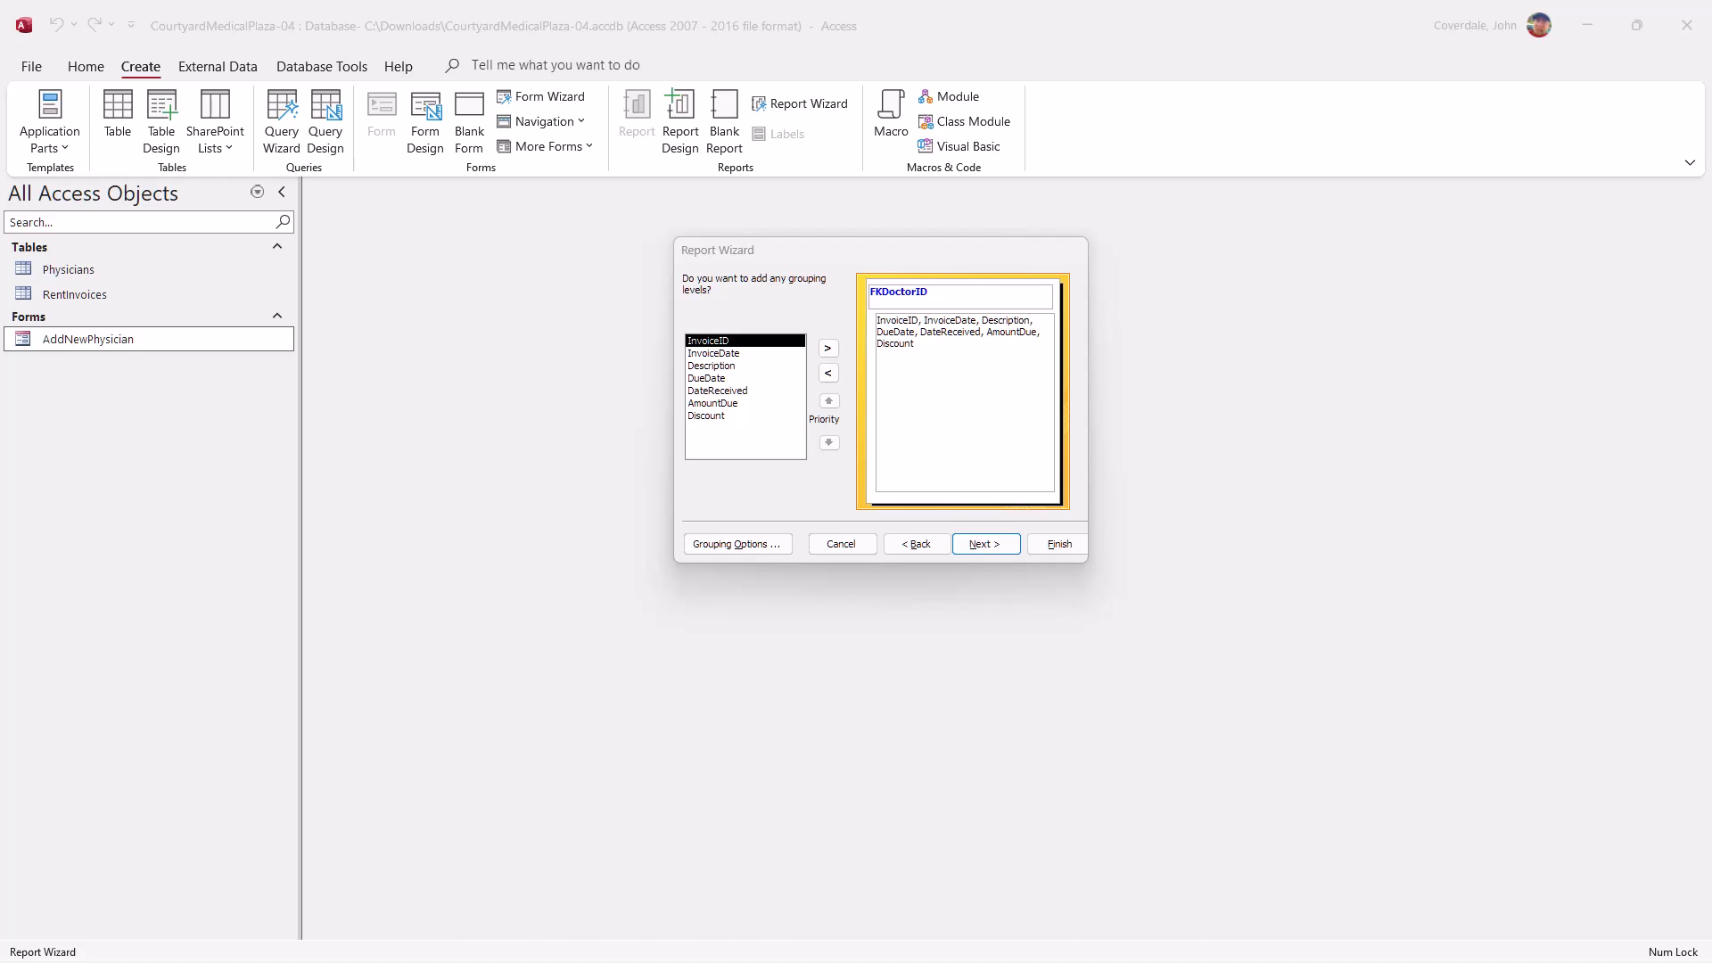
Switch to SIMnet and mark instructions 8a and 8b as completed
key("alt+Tab")
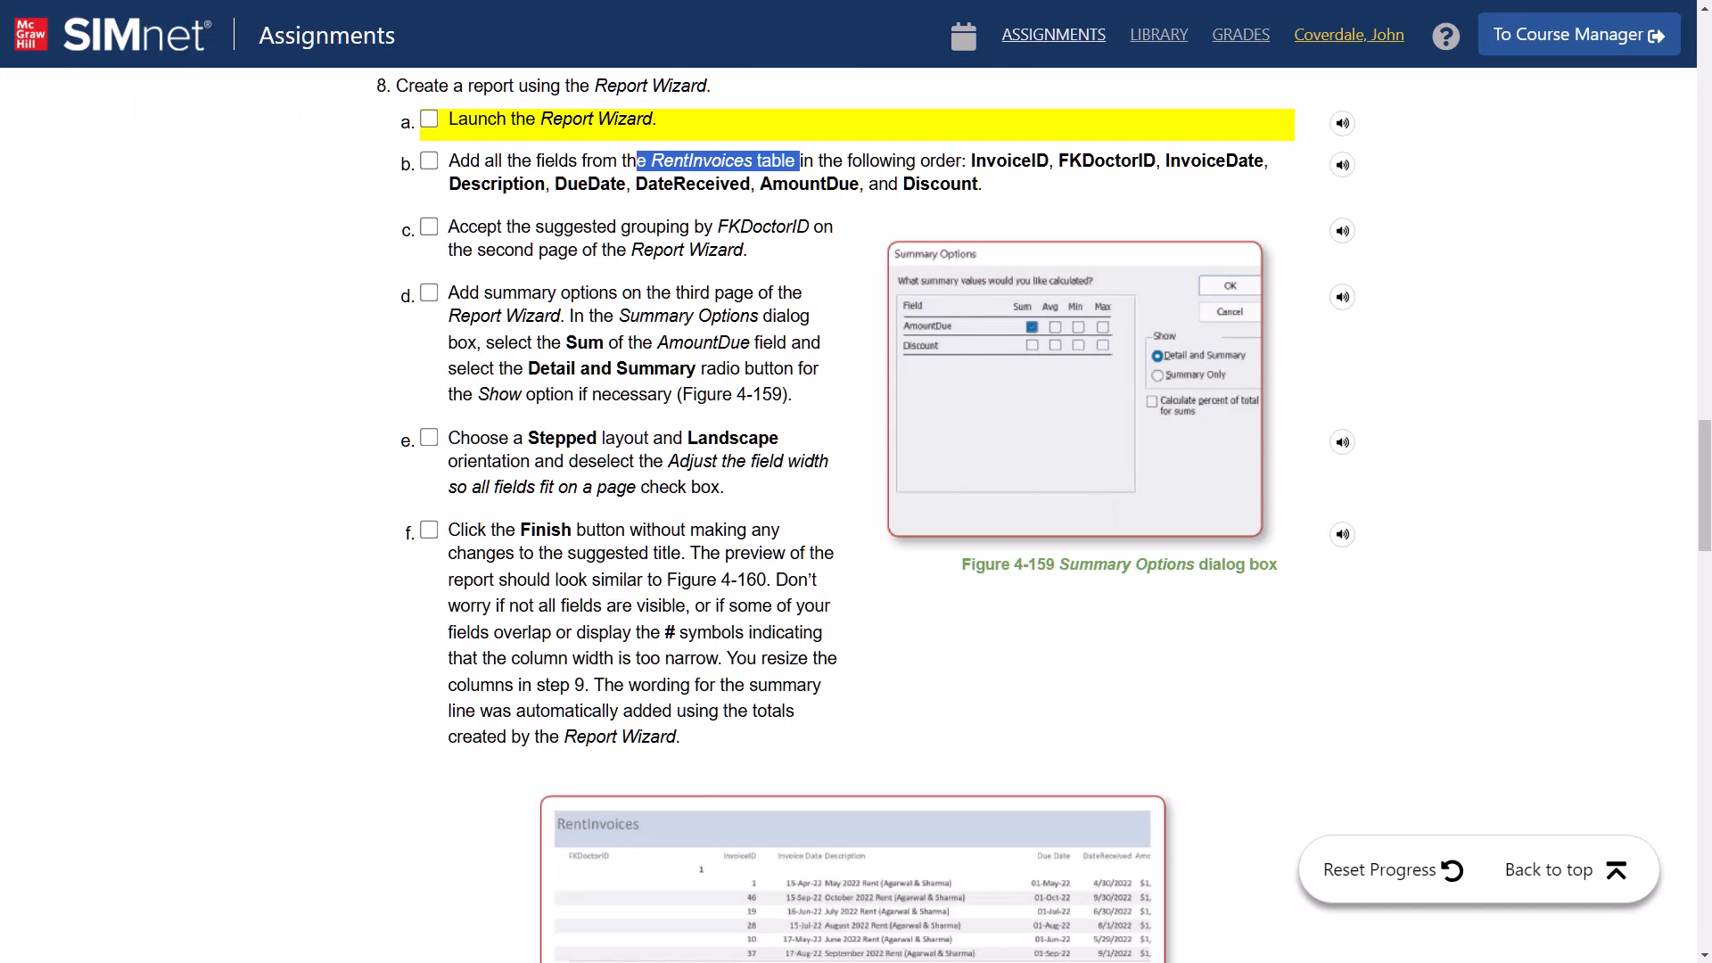
left_click(426, 125)
left_click(430, 159)
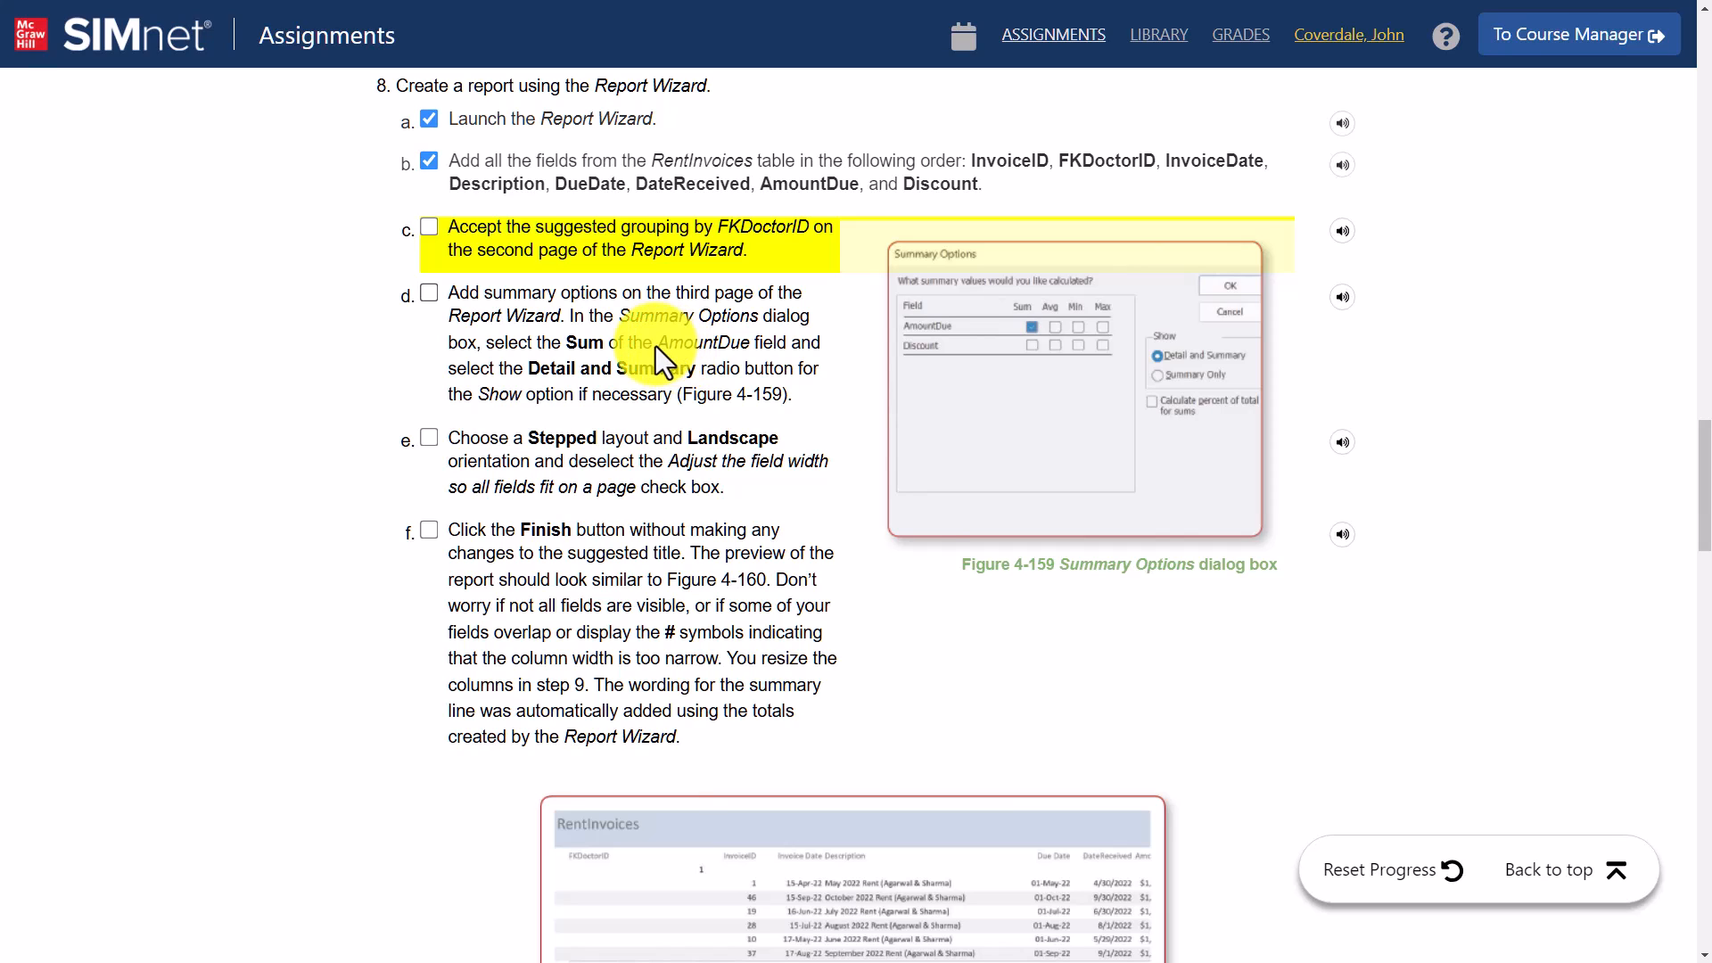
Switch to Access and accept the suggested grouping by FKDoctorID in the Report Wizard
key("alt+Tab")
left_click(970, 543)
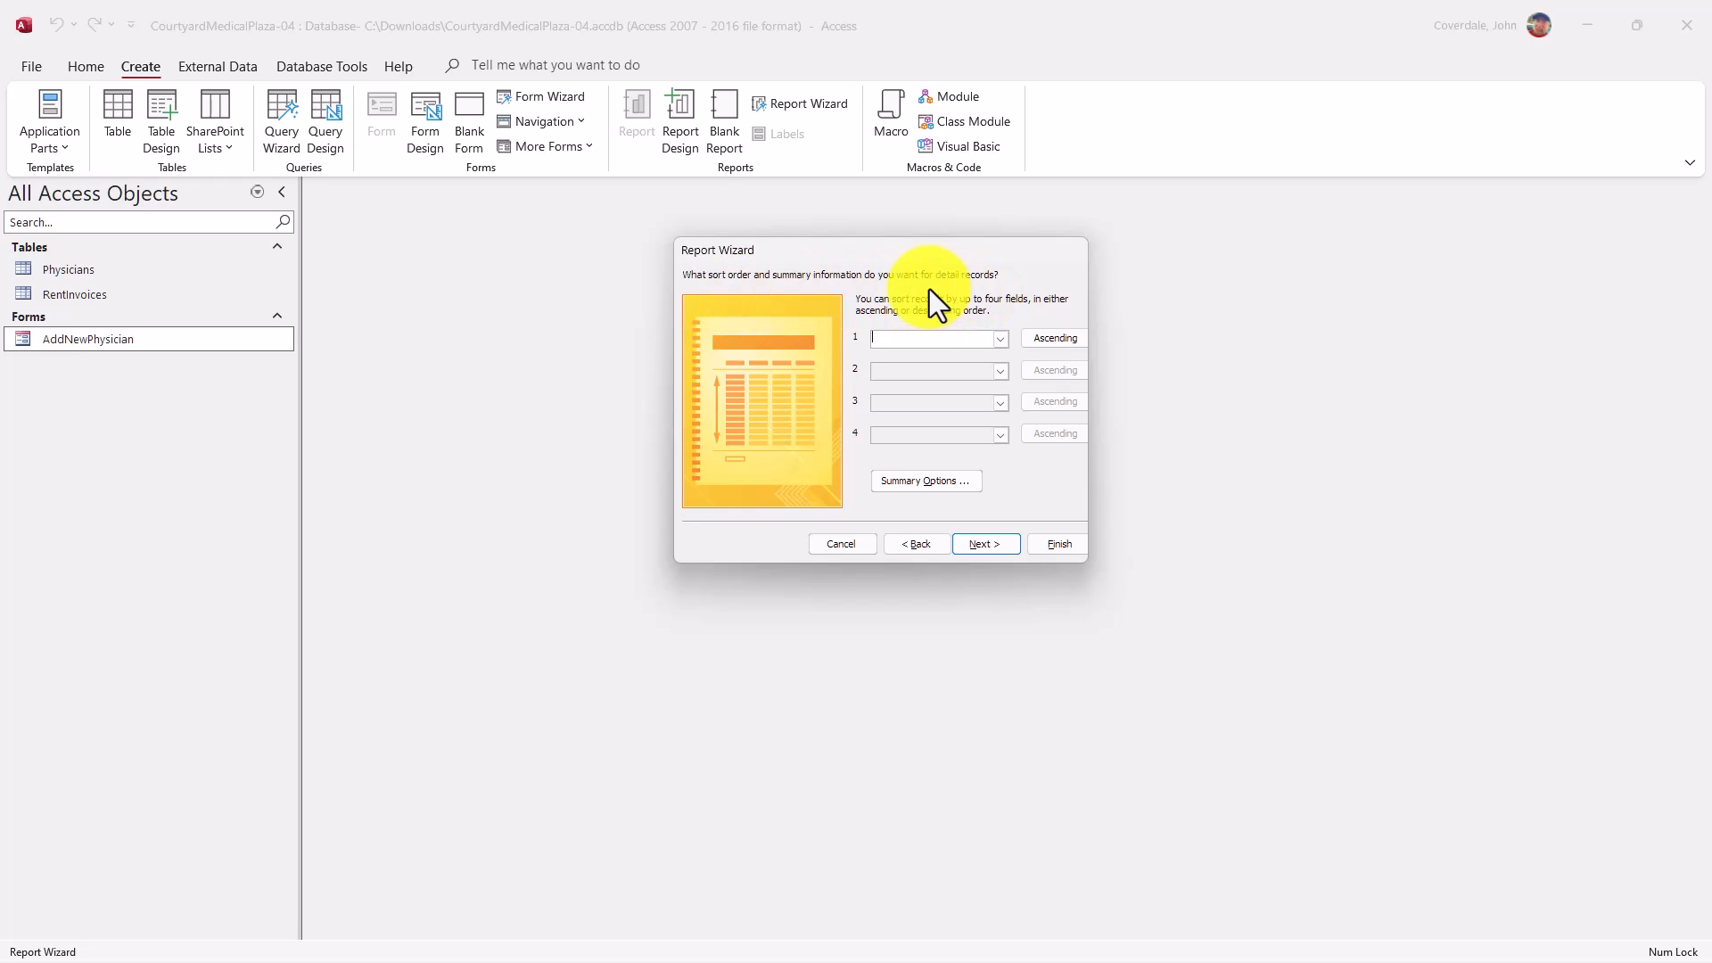
left_click(916, 545)
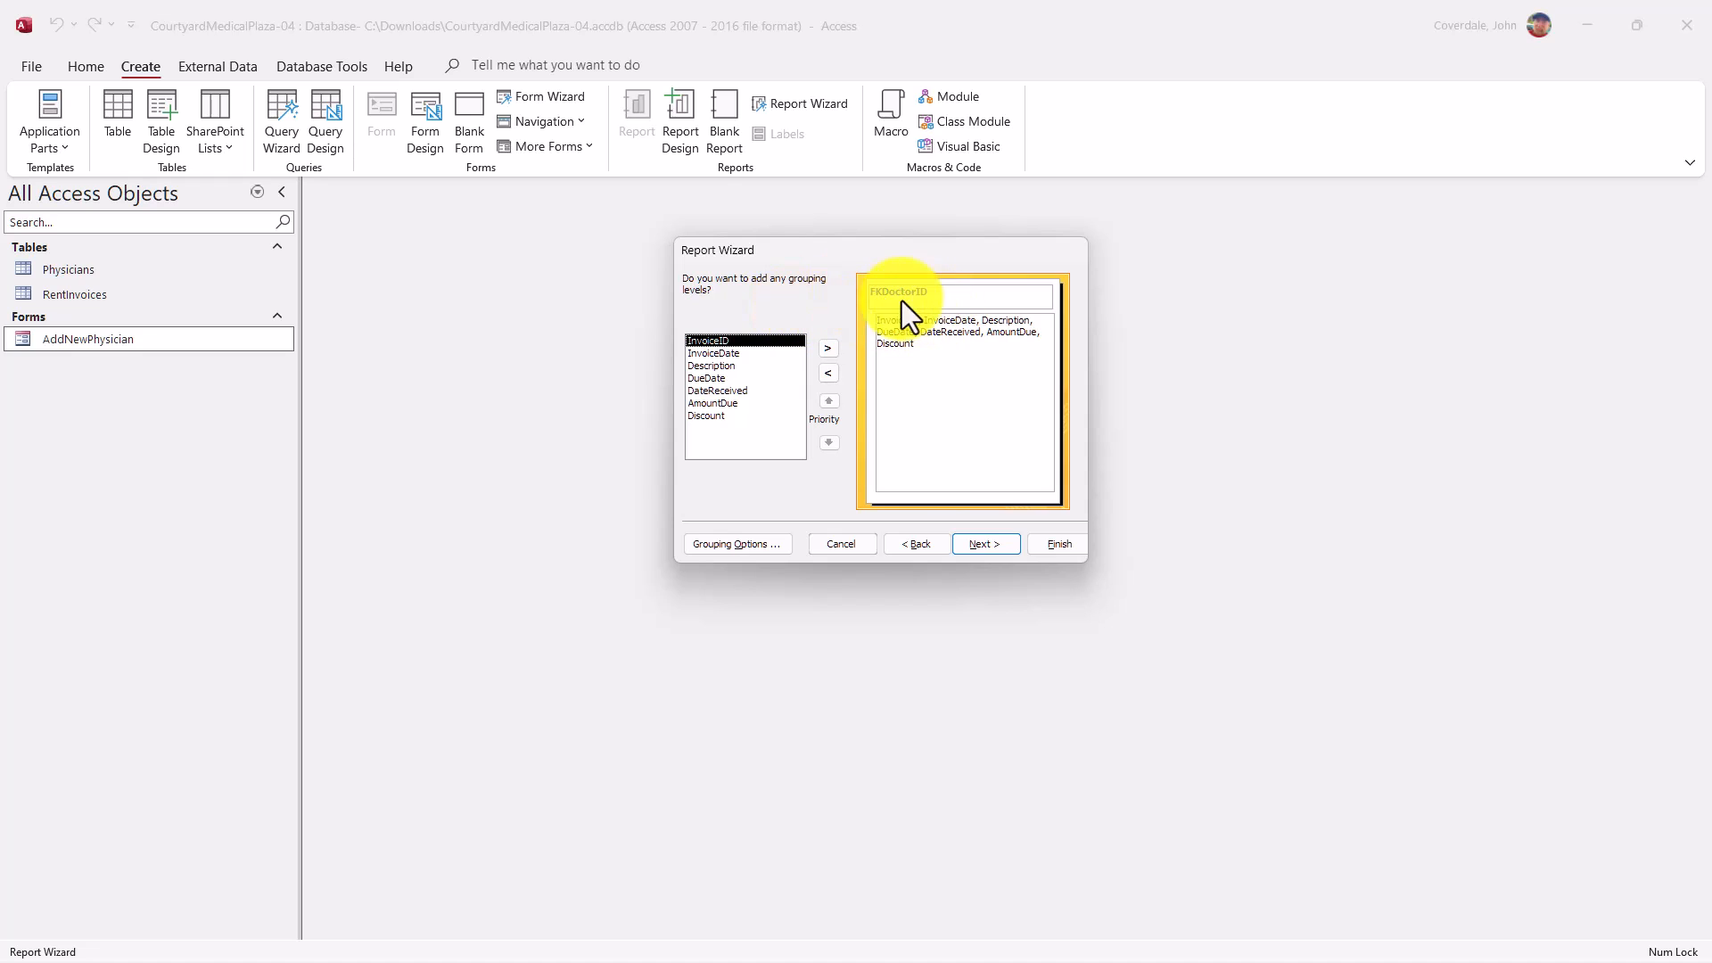
left_click(971, 543)
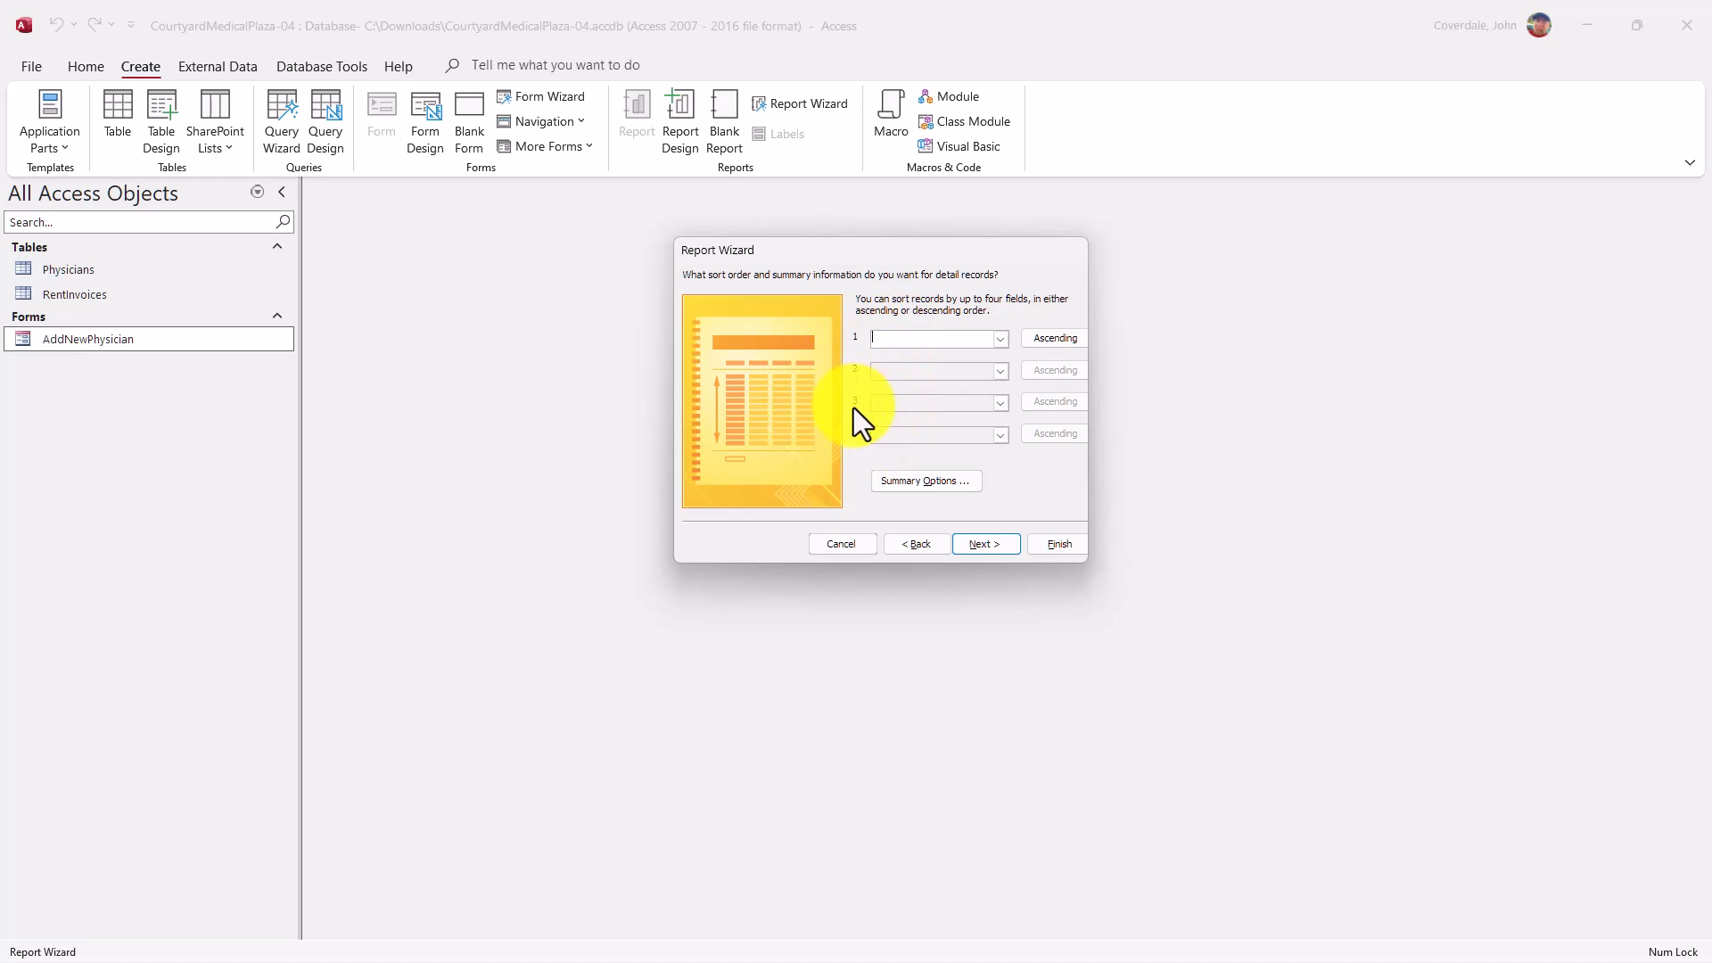
Set the summary options to the Sum of AmountDue with Detail and Summary shown, and proceed to the report layout page
left_click(922, 480)
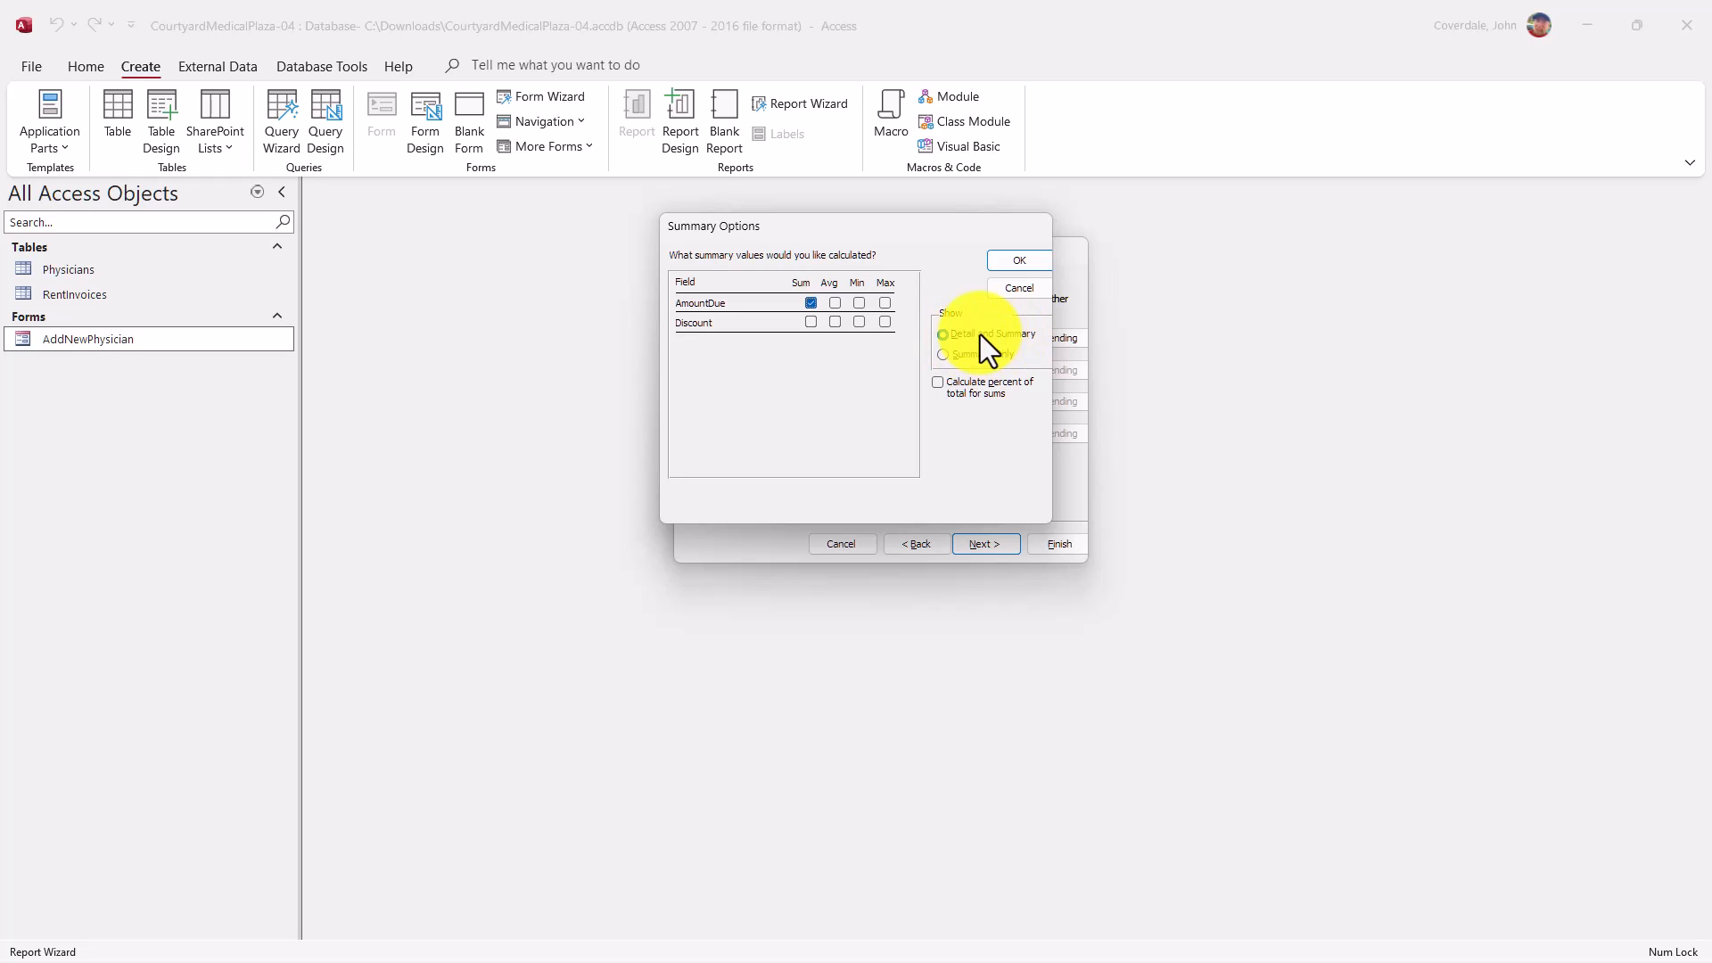
left_click(1014, 260)
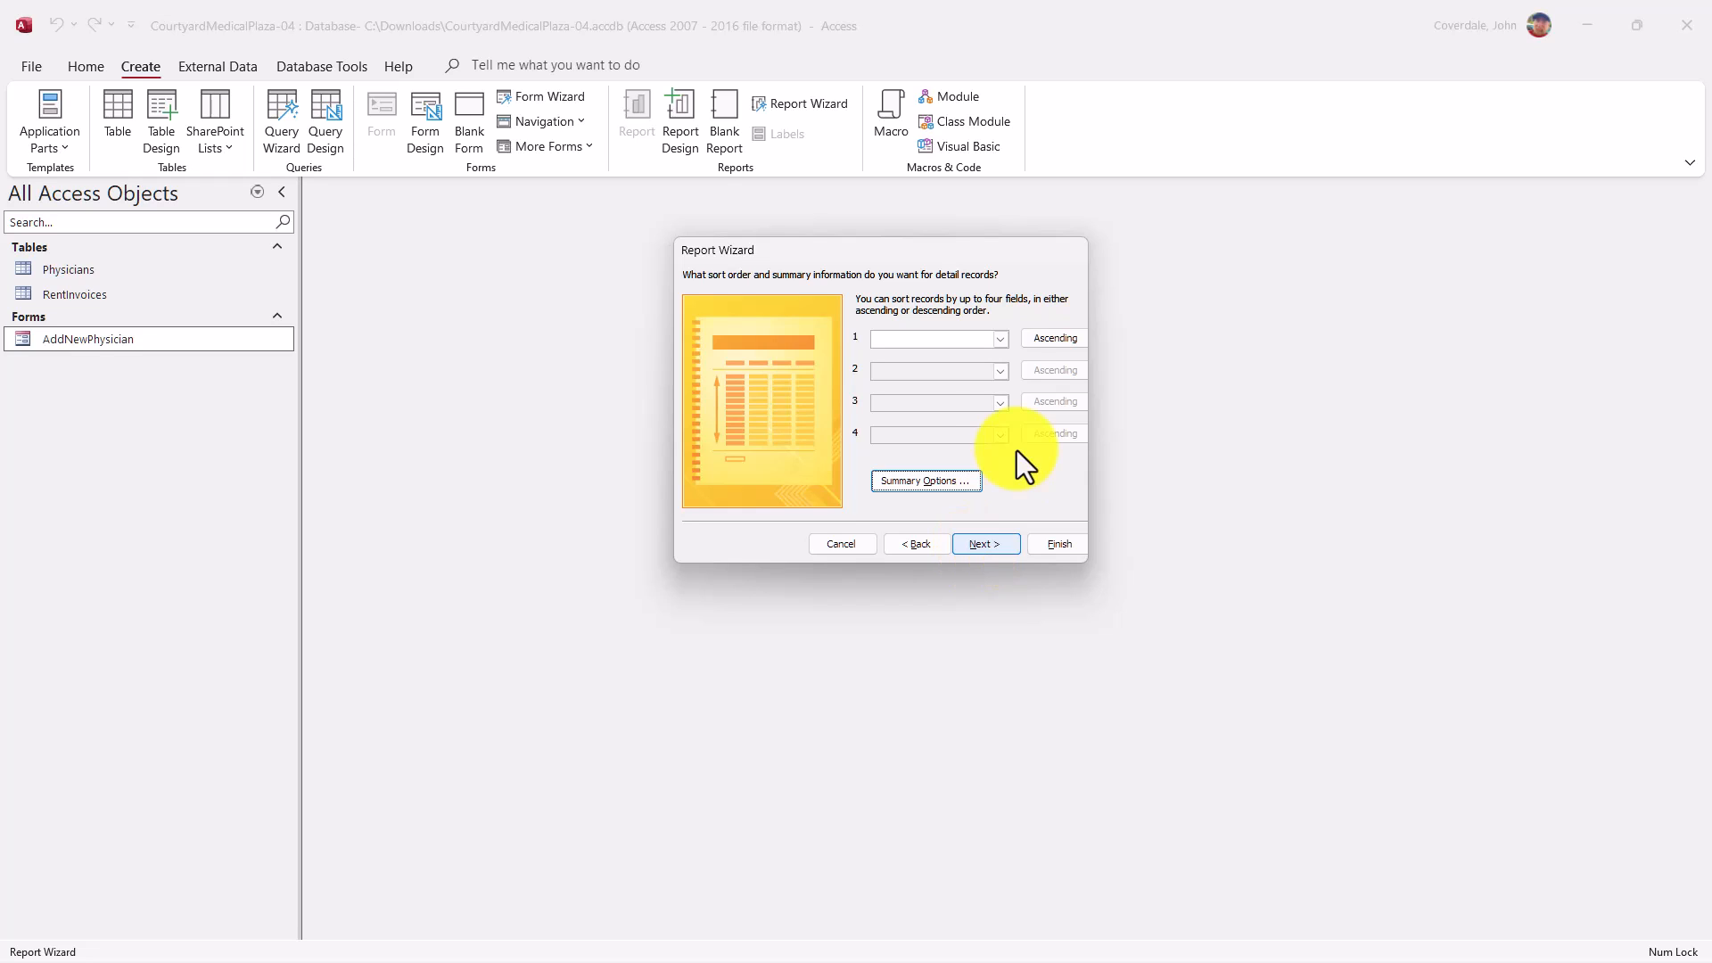
left_click(891, 483)
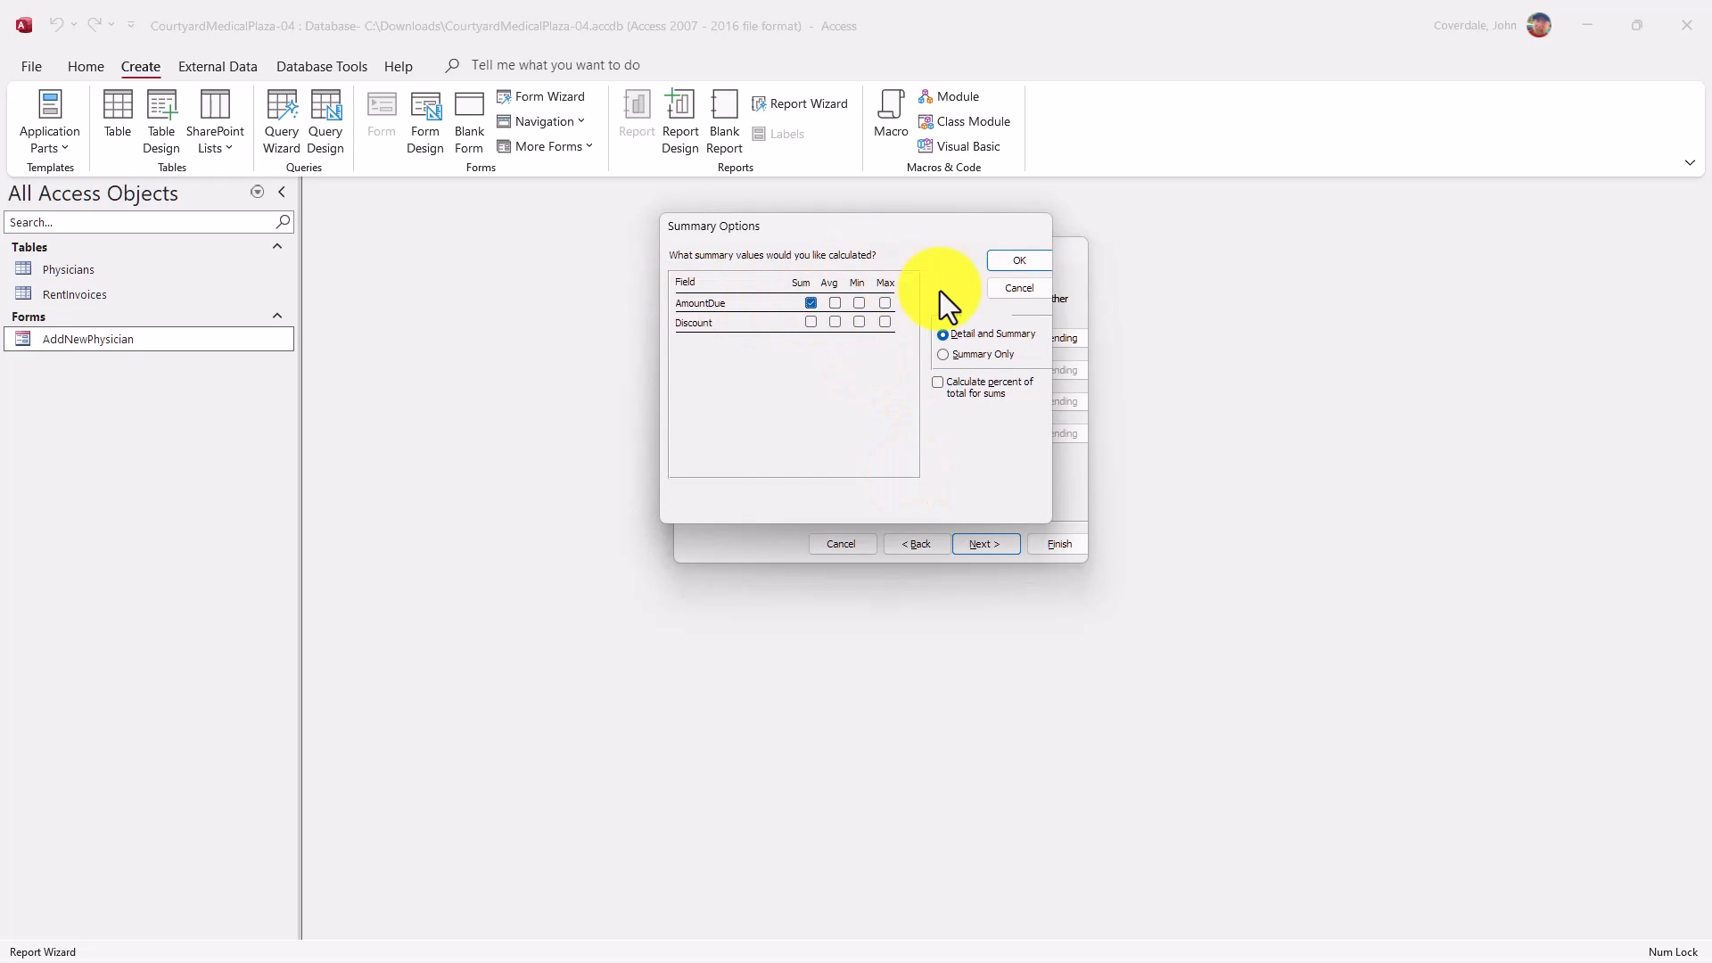
left_click(996, 264)
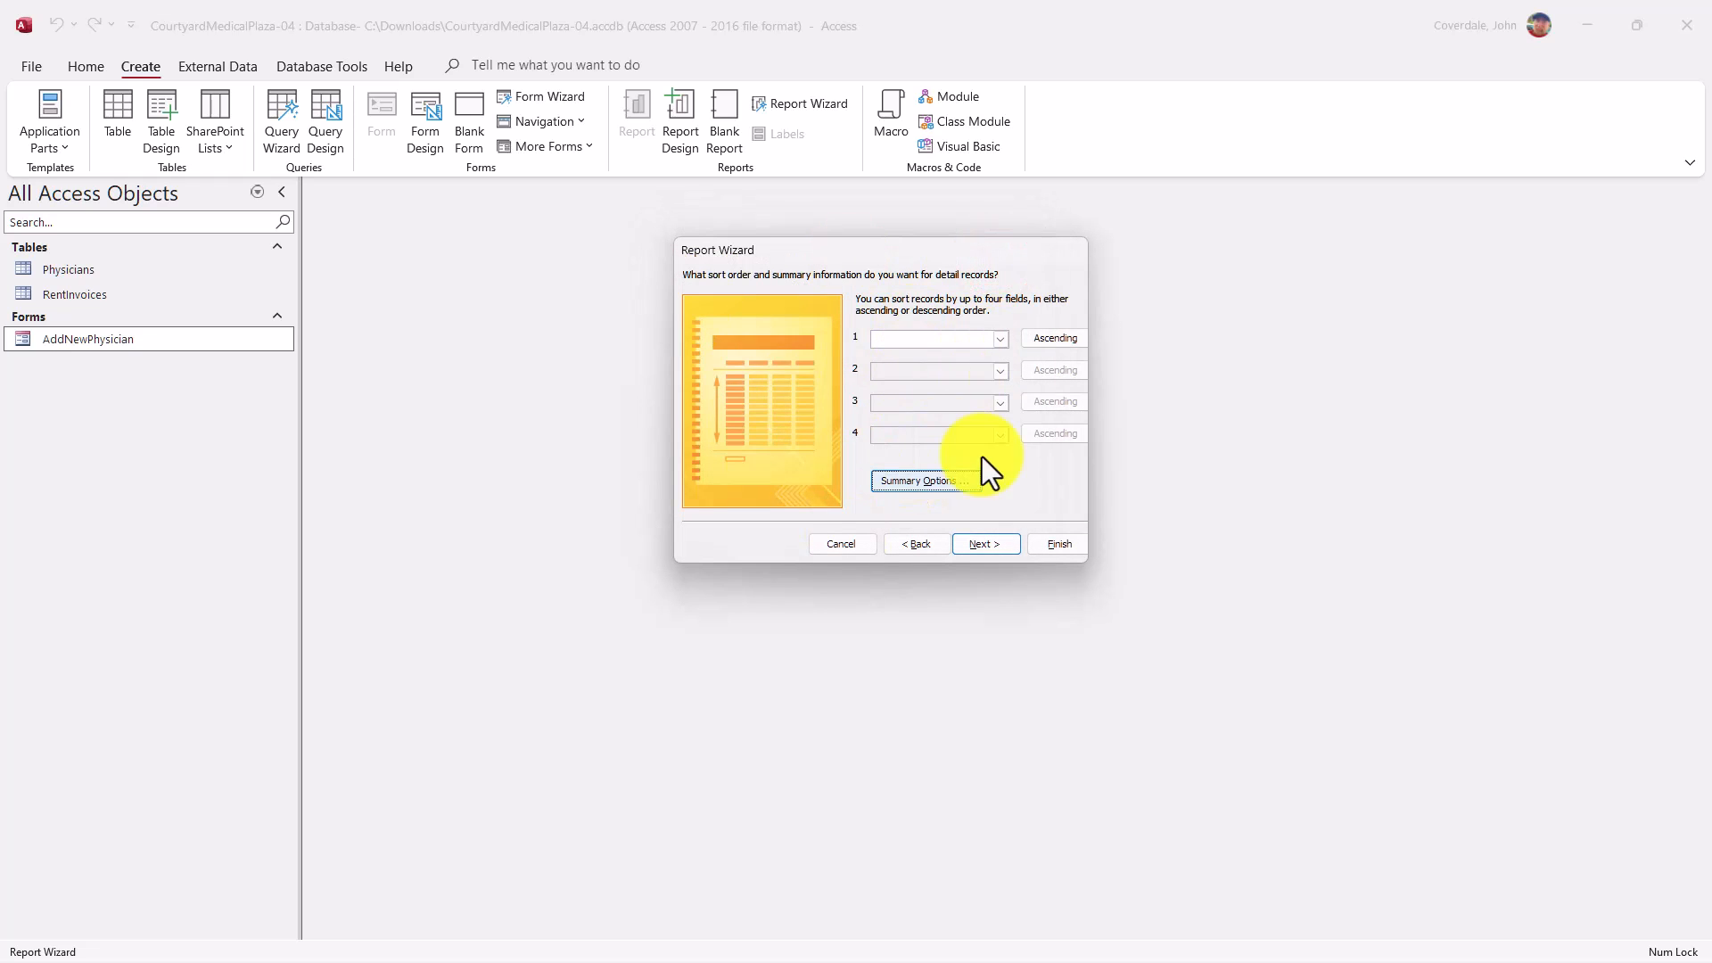
left_click(974, 546)
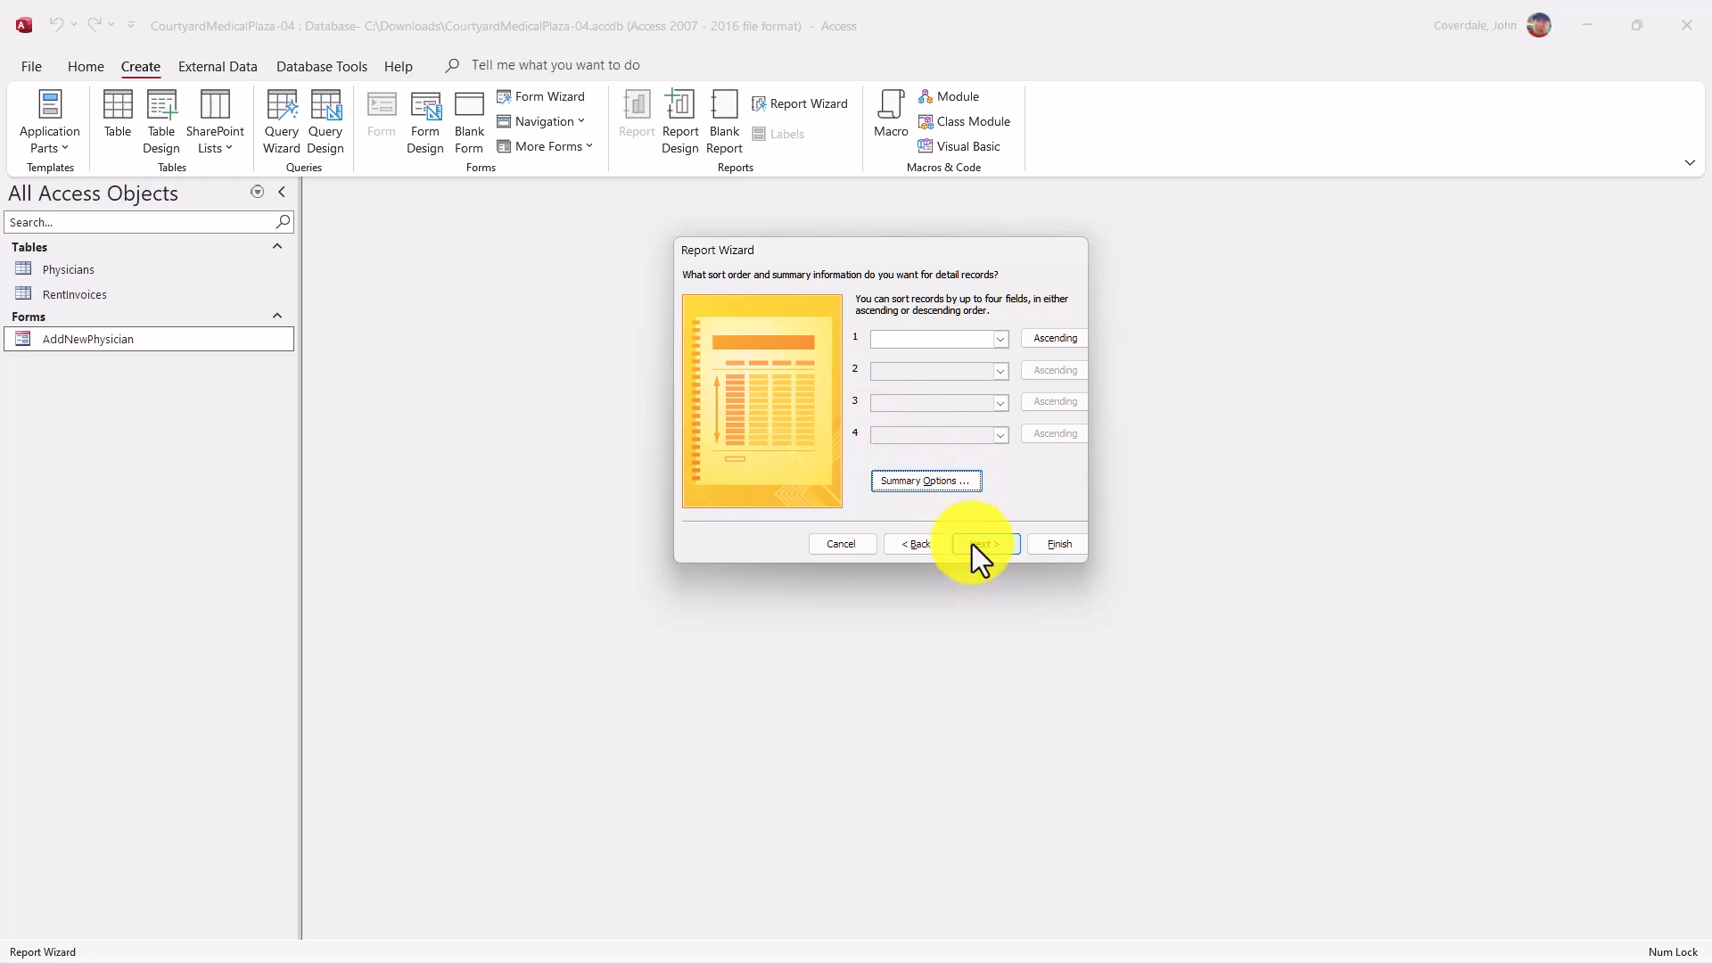
left_click(972, 544)
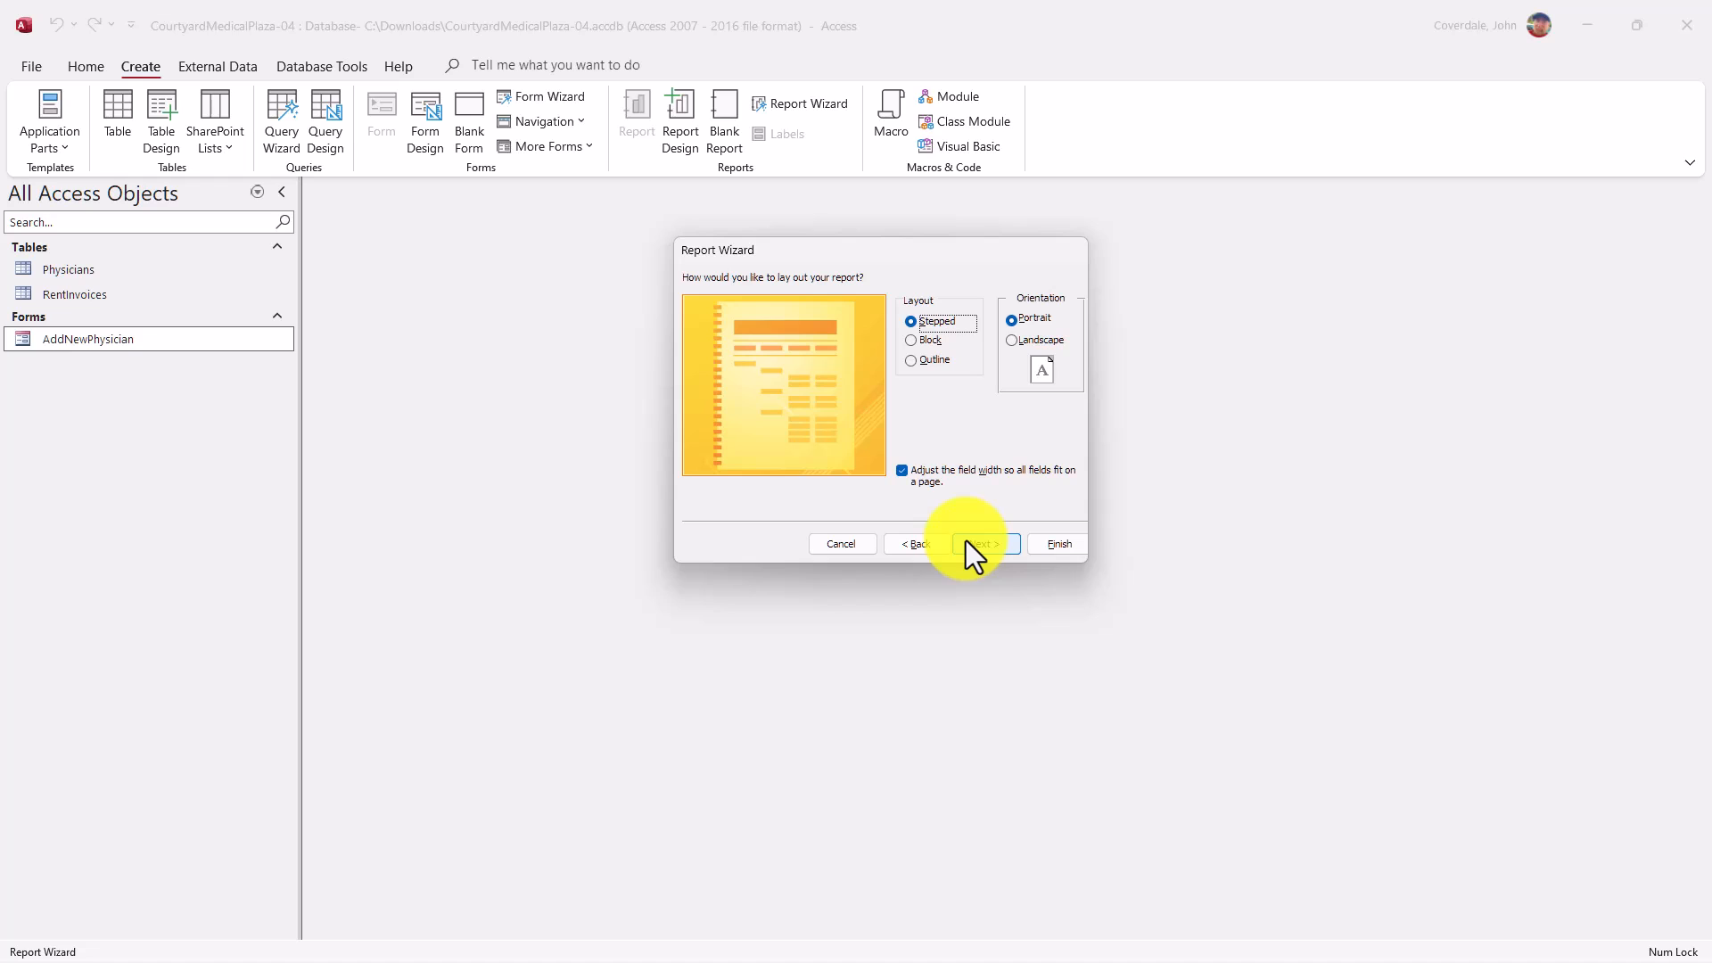
Switch to the SIMnet assignment and mark instructions 8c and 8d as complete
left_click(966, 540)
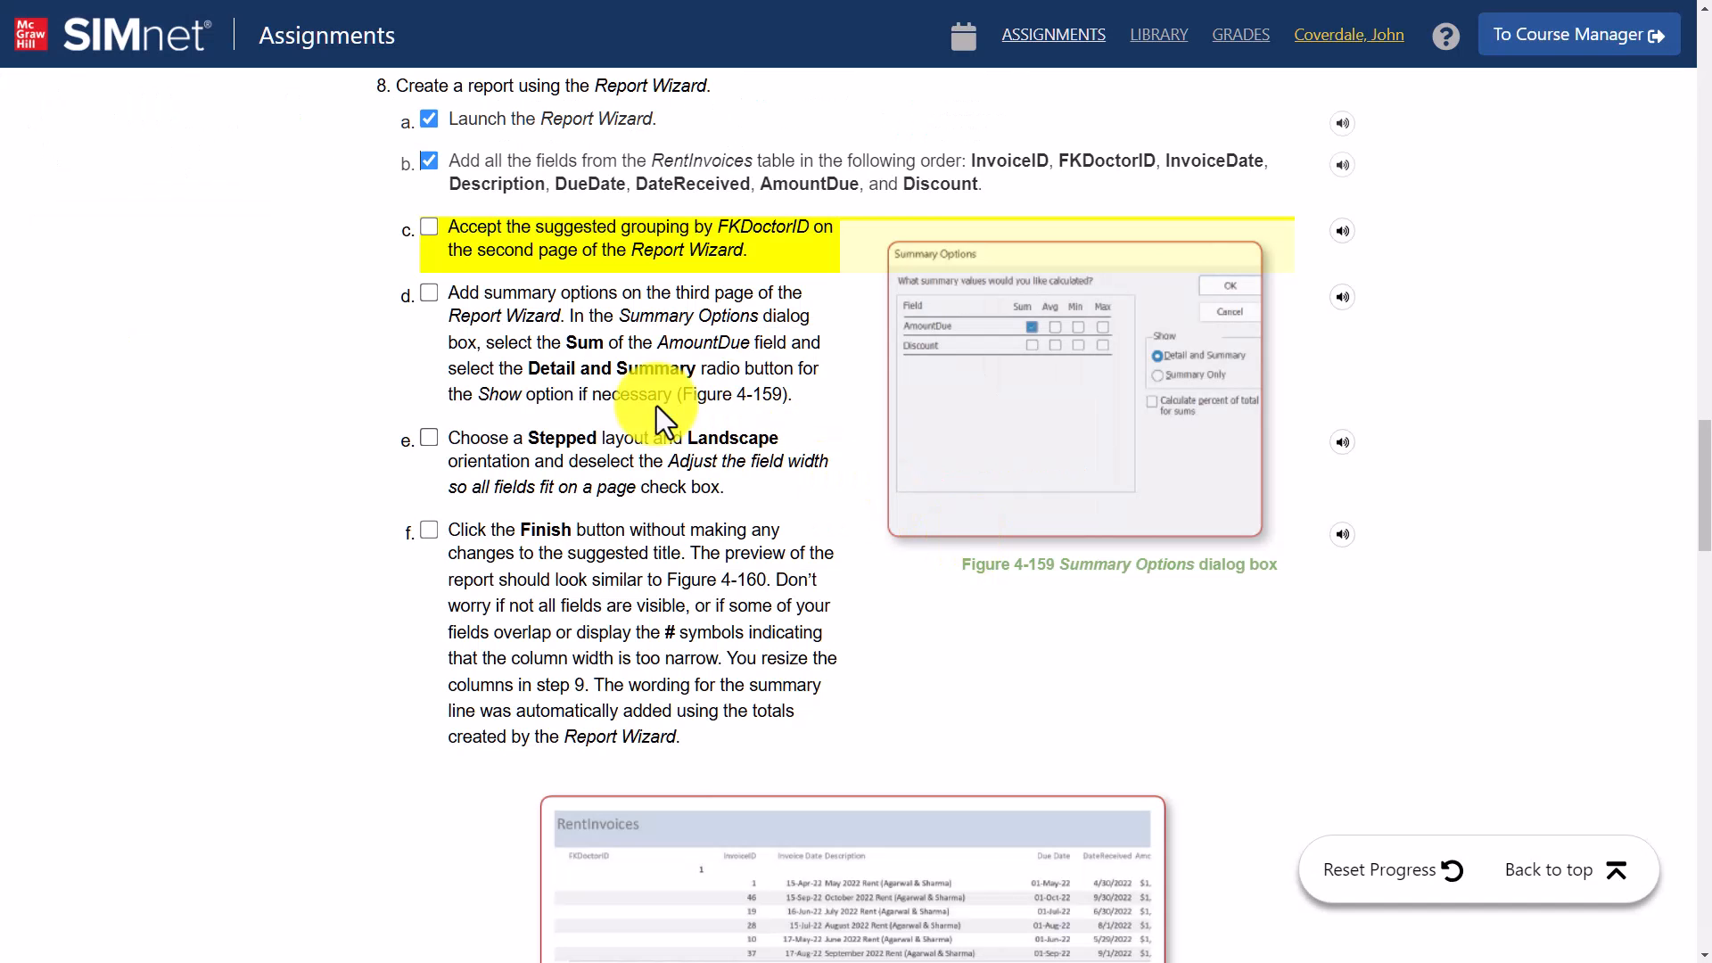
left_click(433, 225)
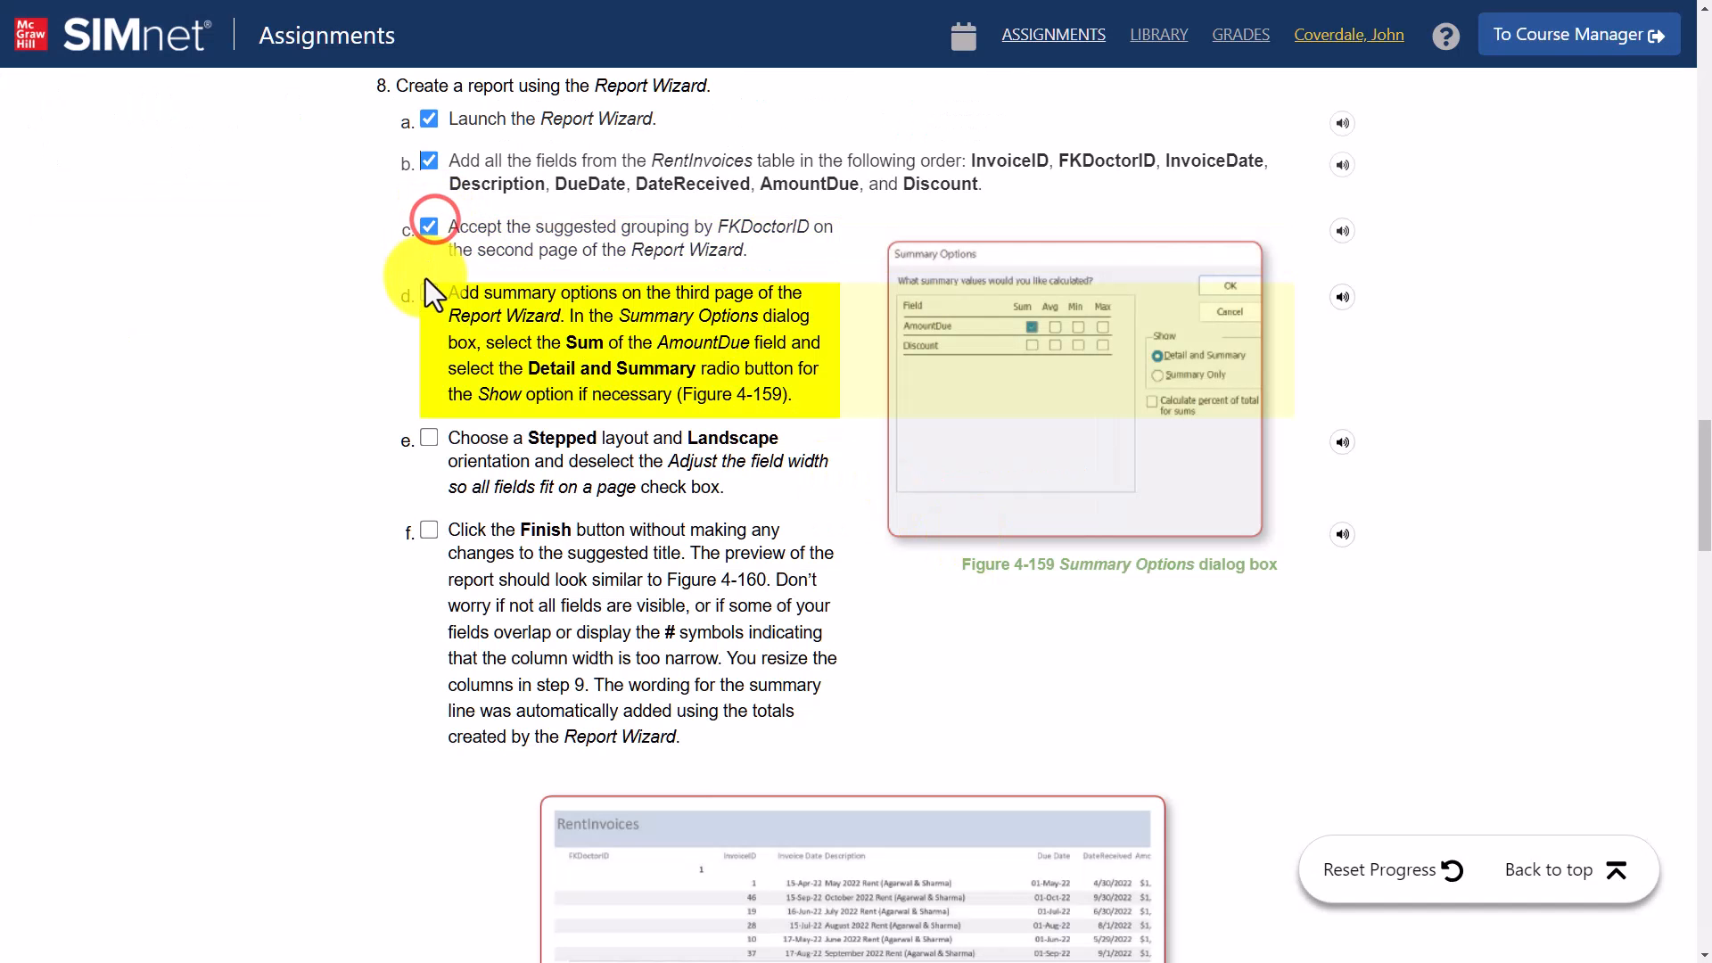
left_click(429, 292)
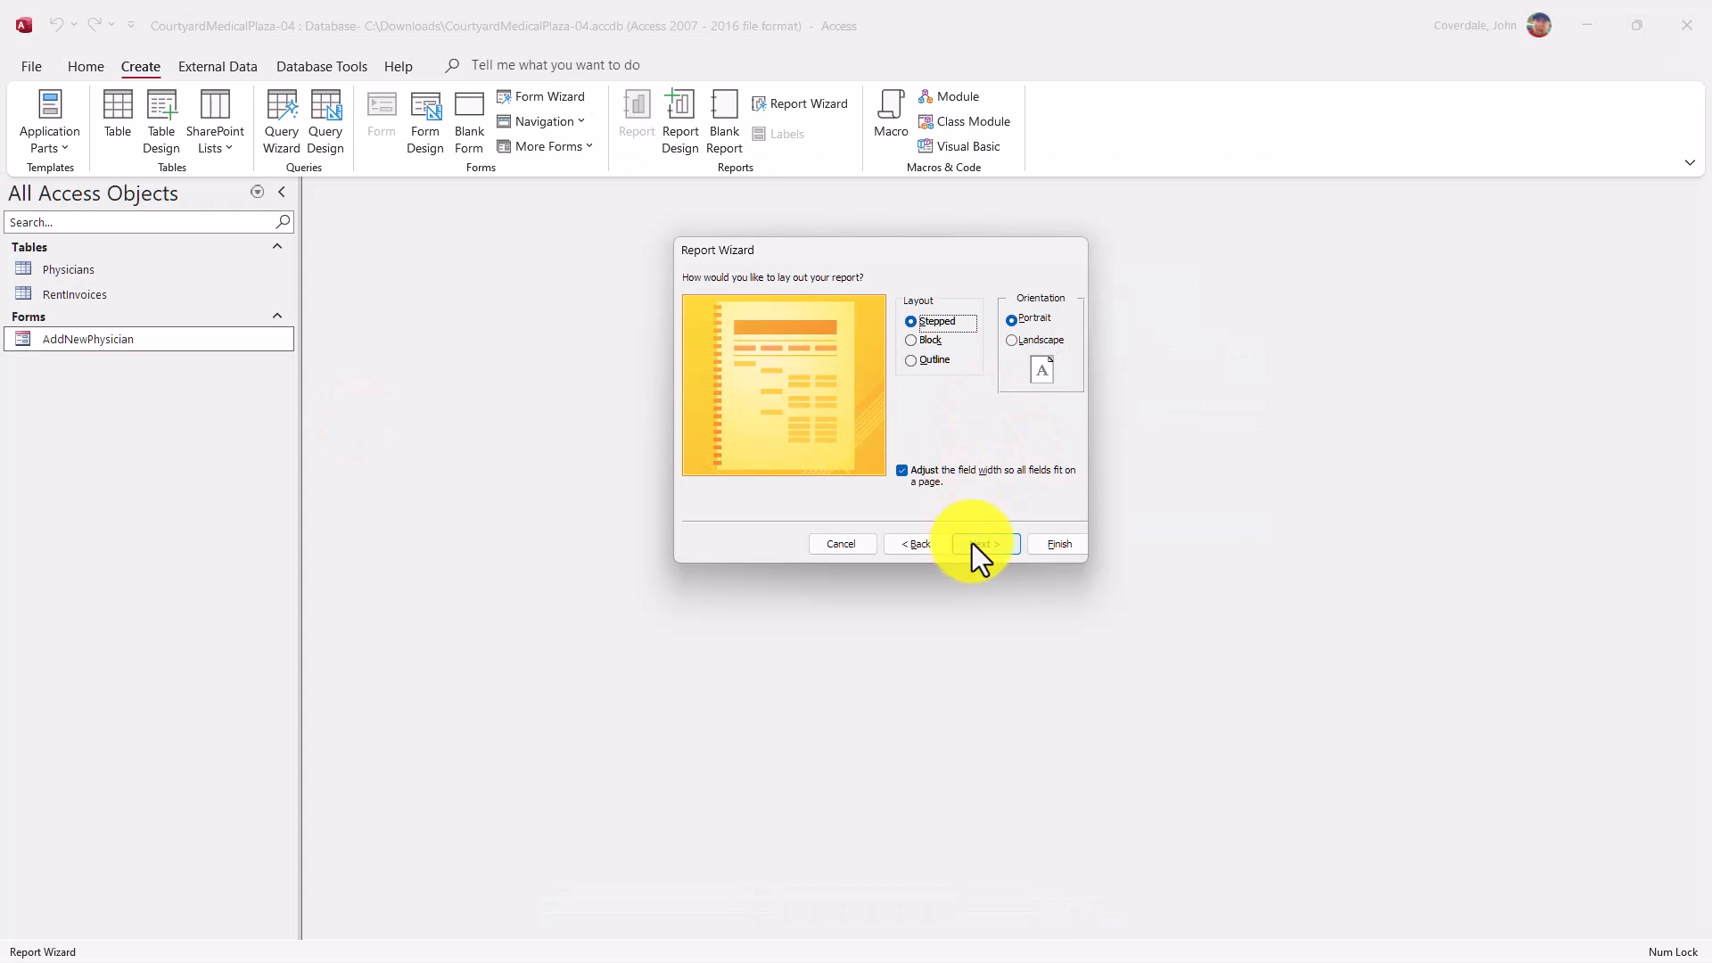
Back in Access, keep the Stepped layout, choose Landscape orientation, turn off fitting all fields on a page, and proceed to the report title
left_click(1014, 339)
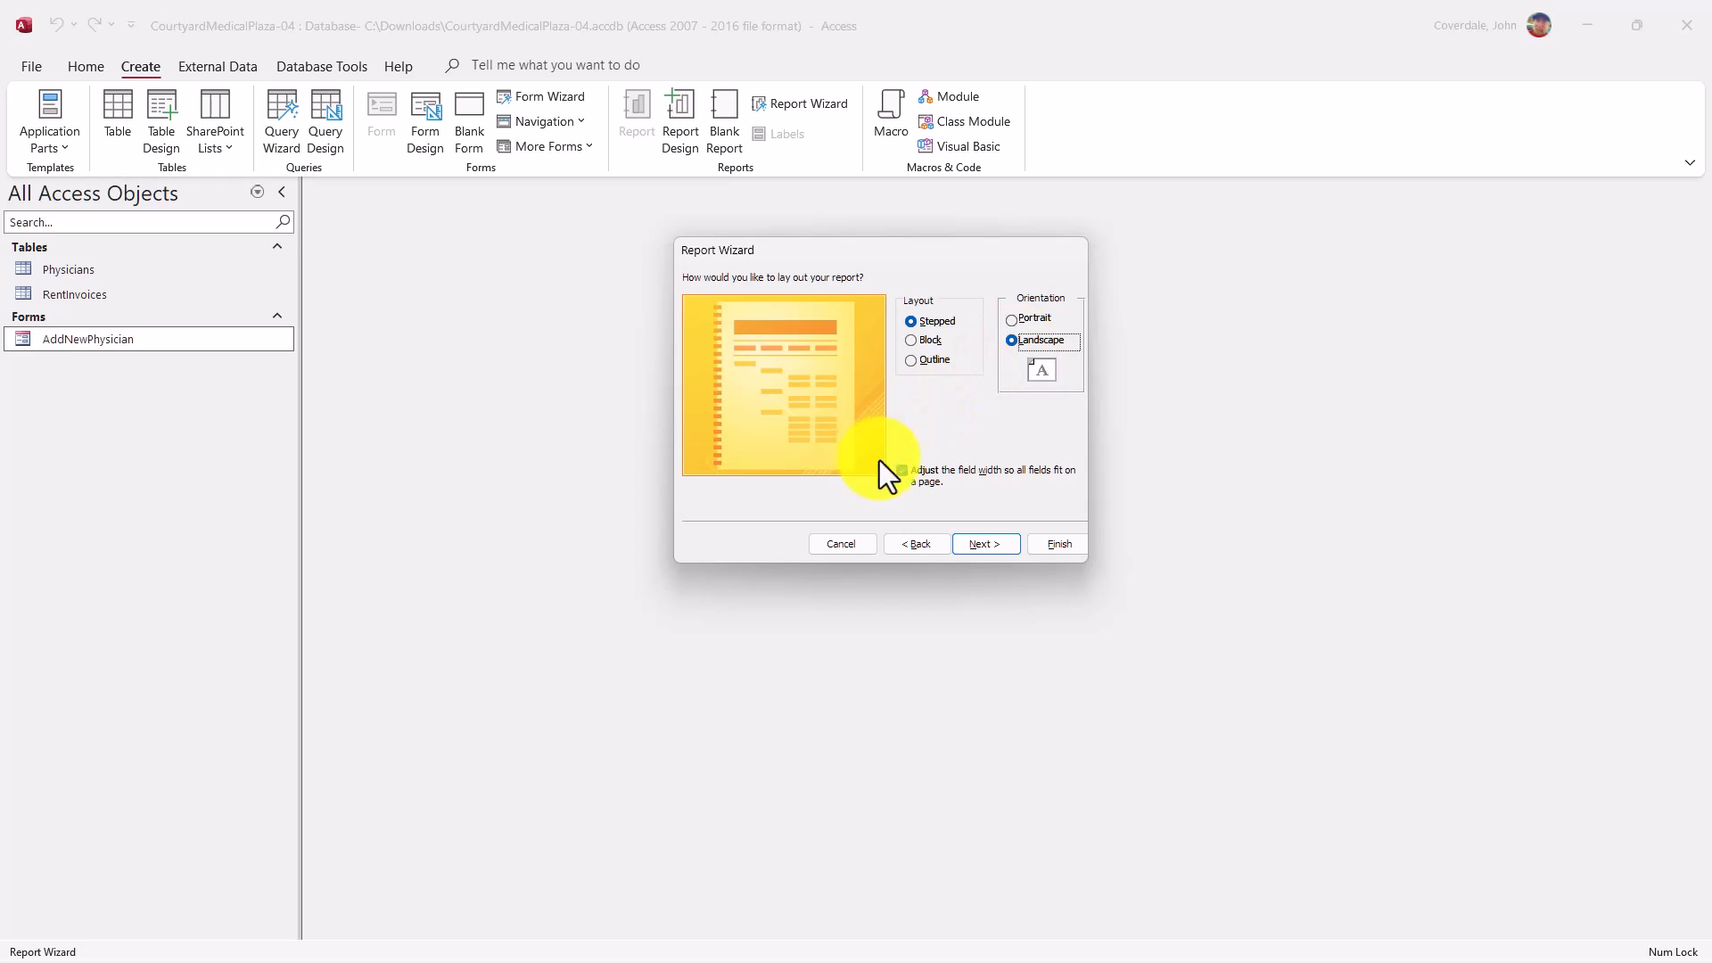
left_click(899, 470)
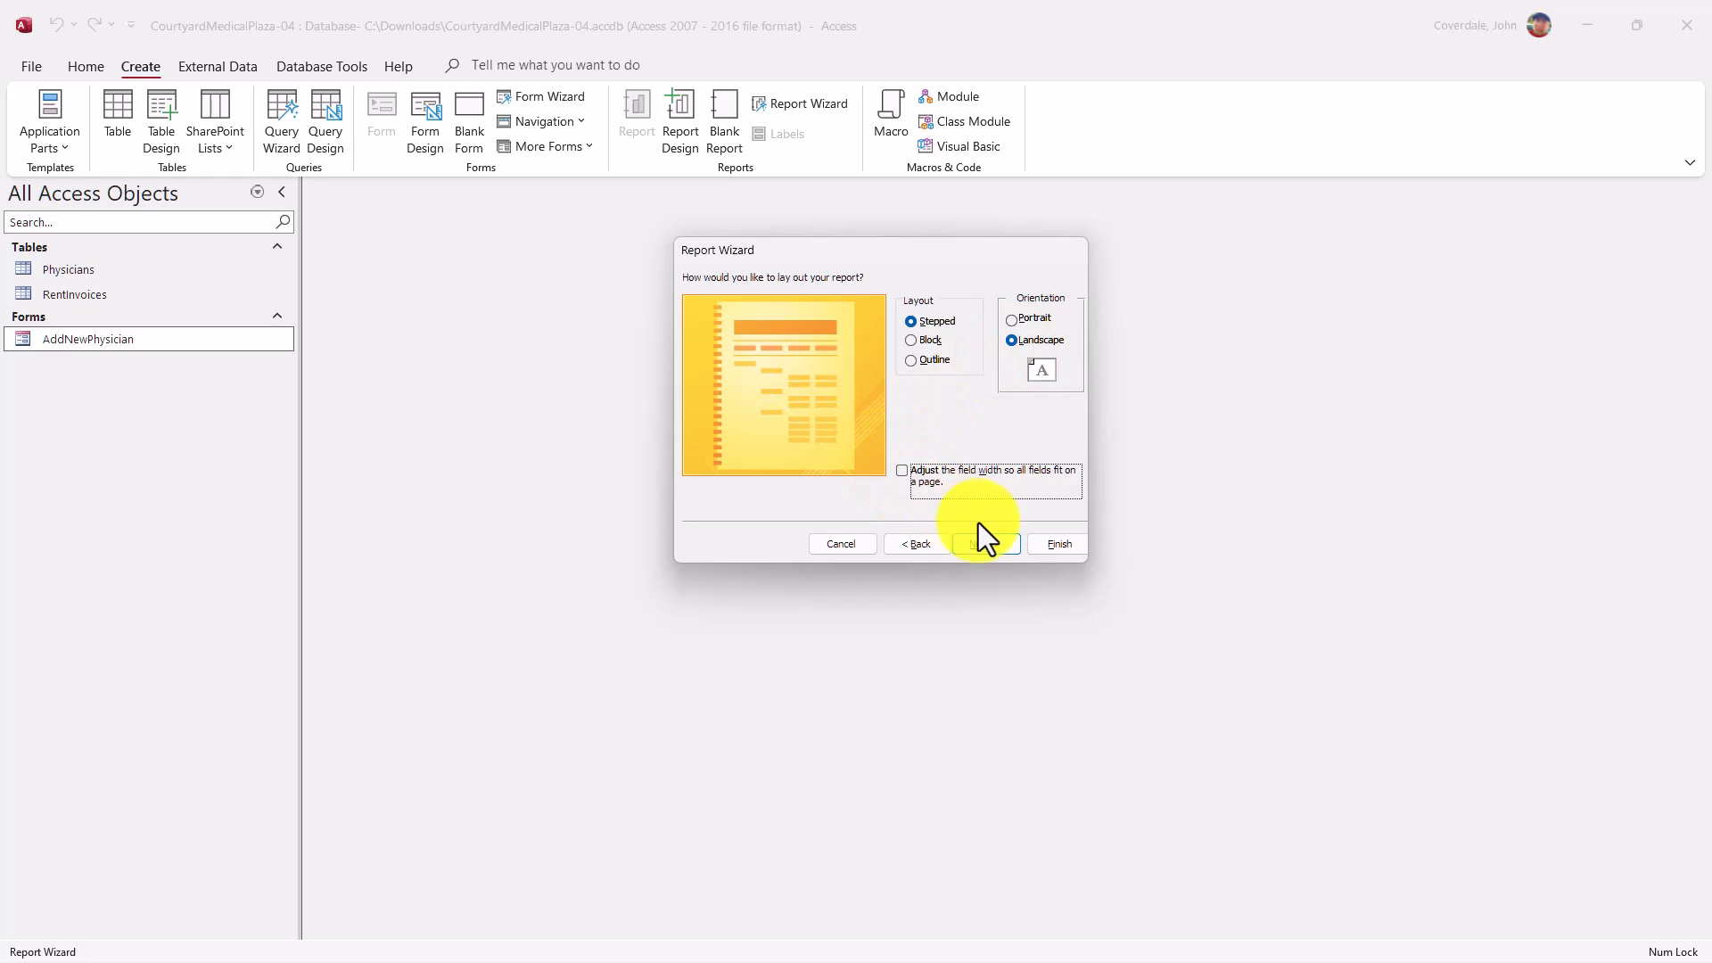
left_click(992, 546)
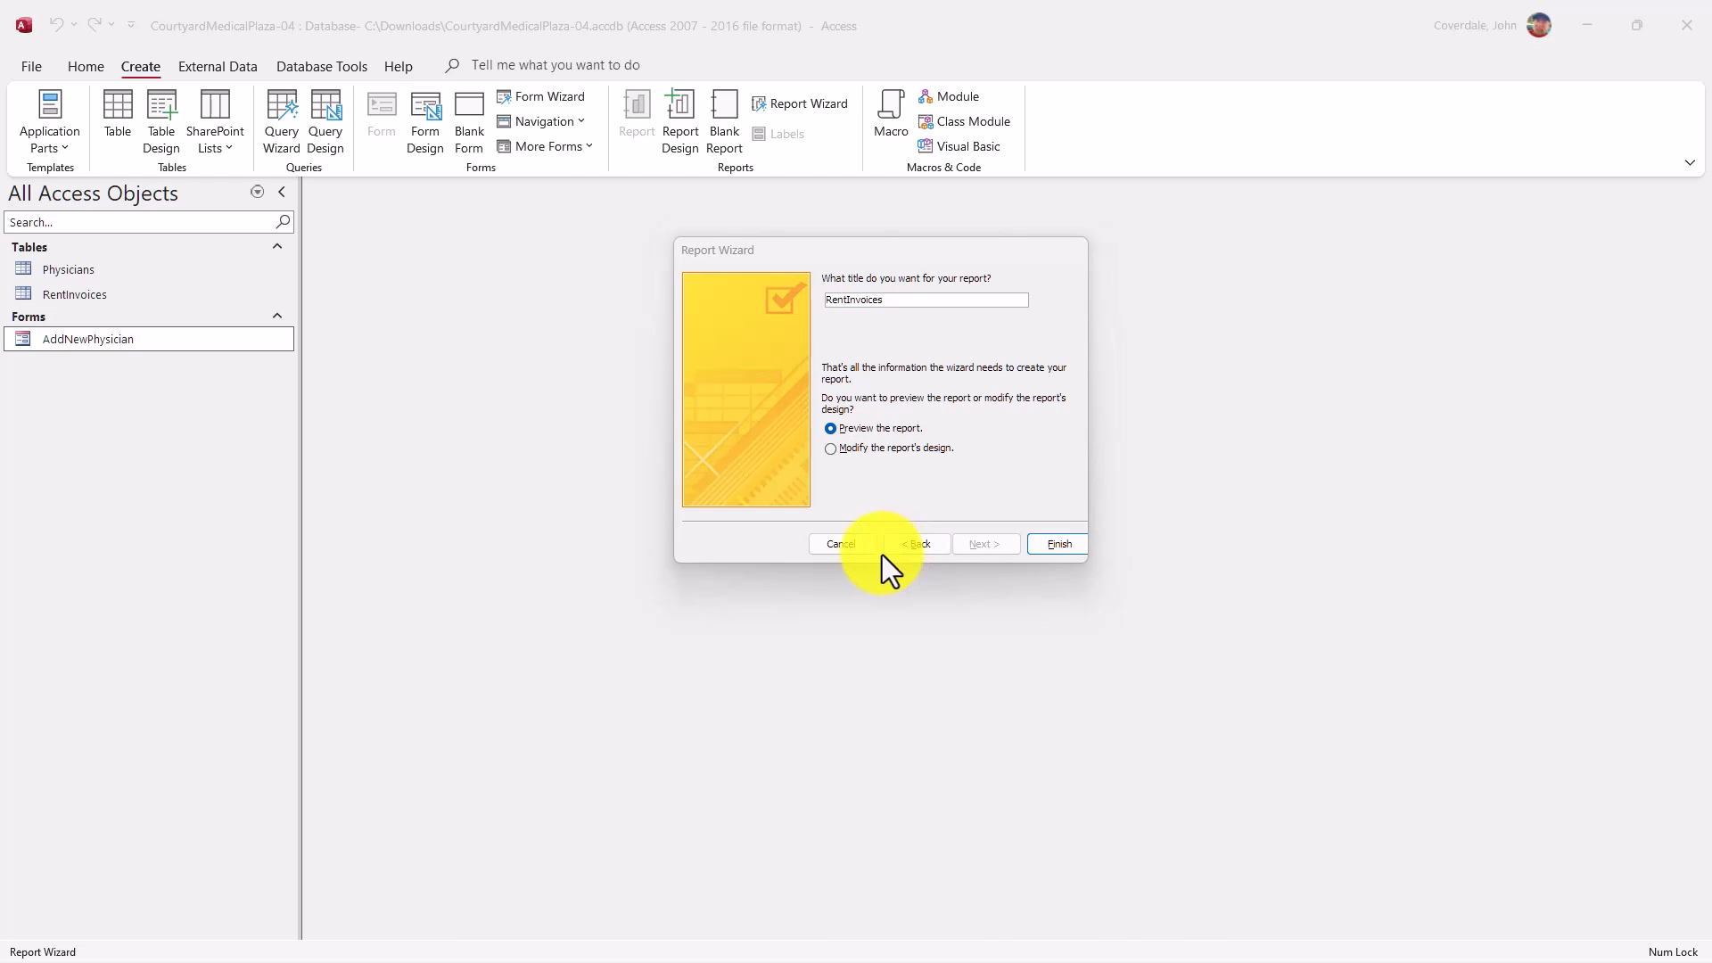
Switch to the SIMnet assignment, mark instruction 8e as complete and read instruction 8f
key("alt+Tab")
left_click(430, 438)
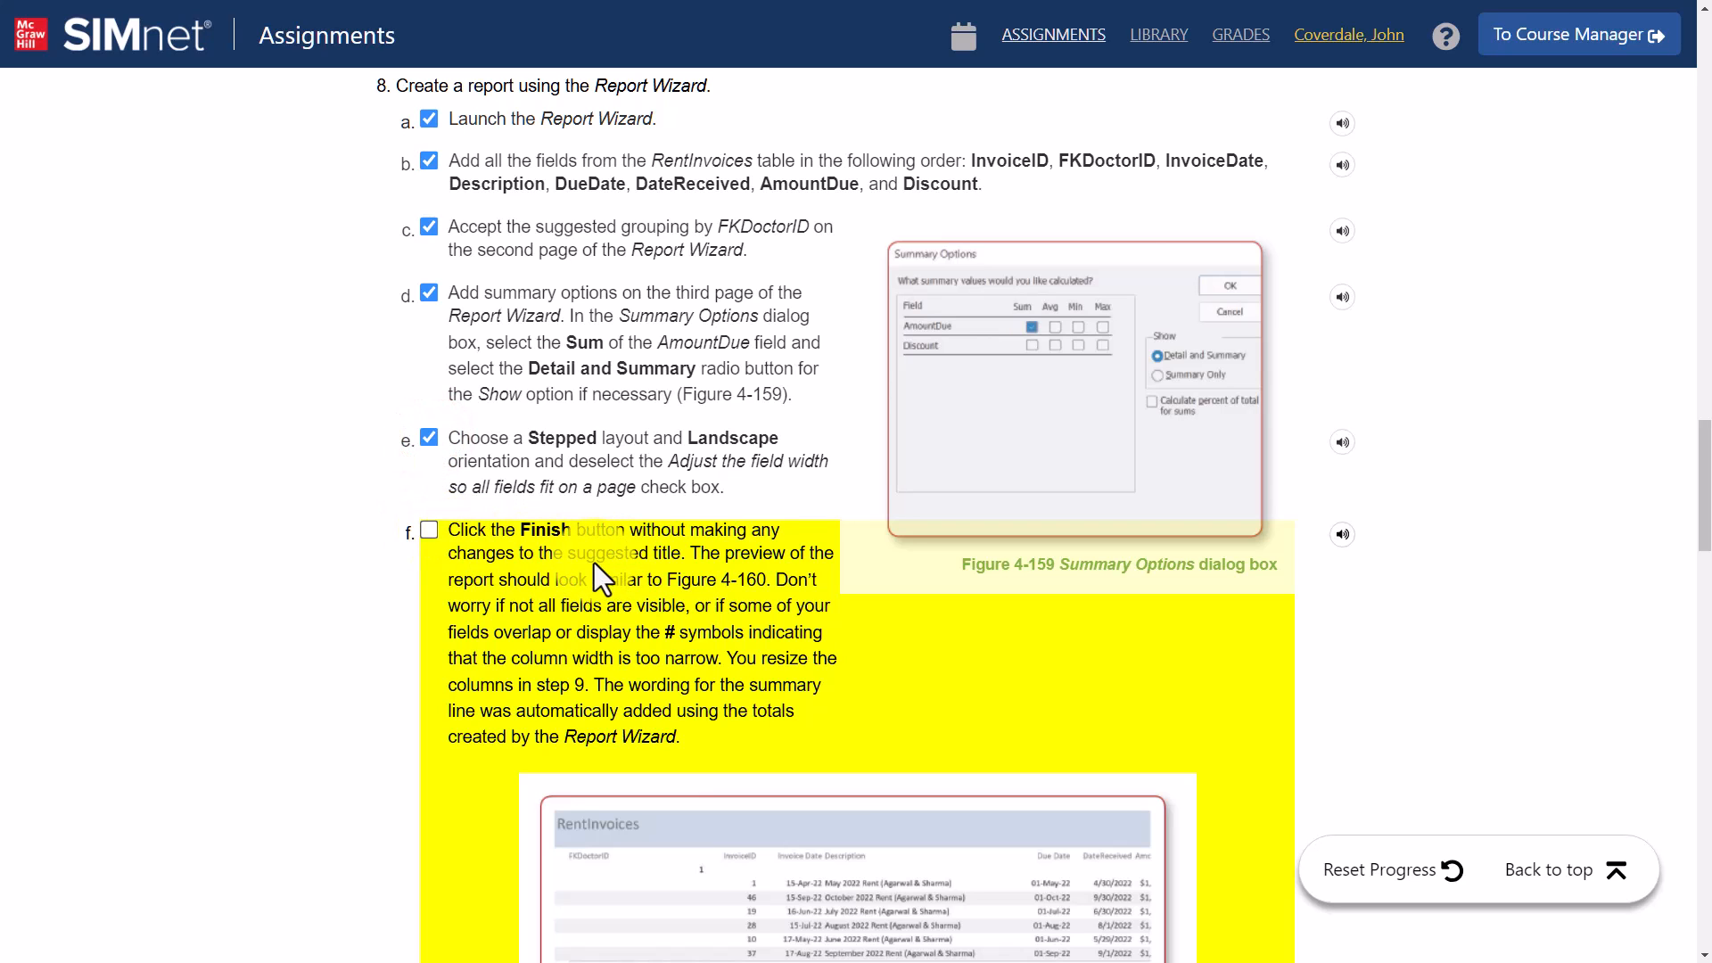
scroll(594, 562, "down", 3)
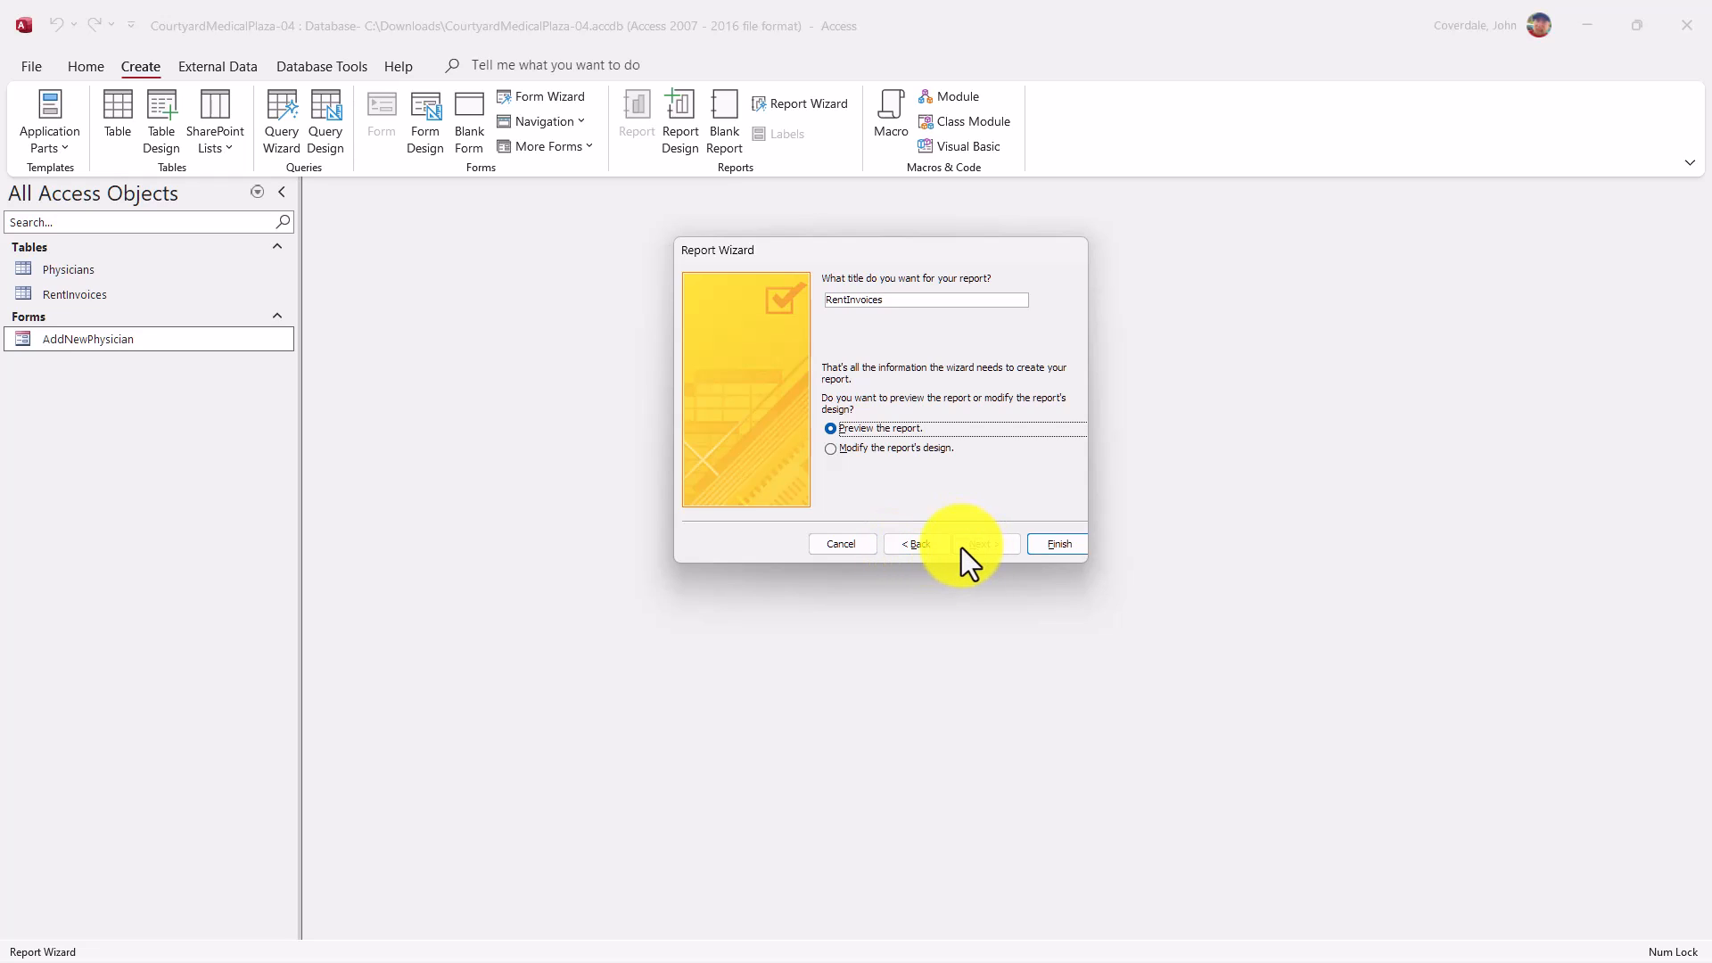
Finish the report in Access with the suggested title RentInvoices and look through its first two preview pages
left_click(1058, 544)
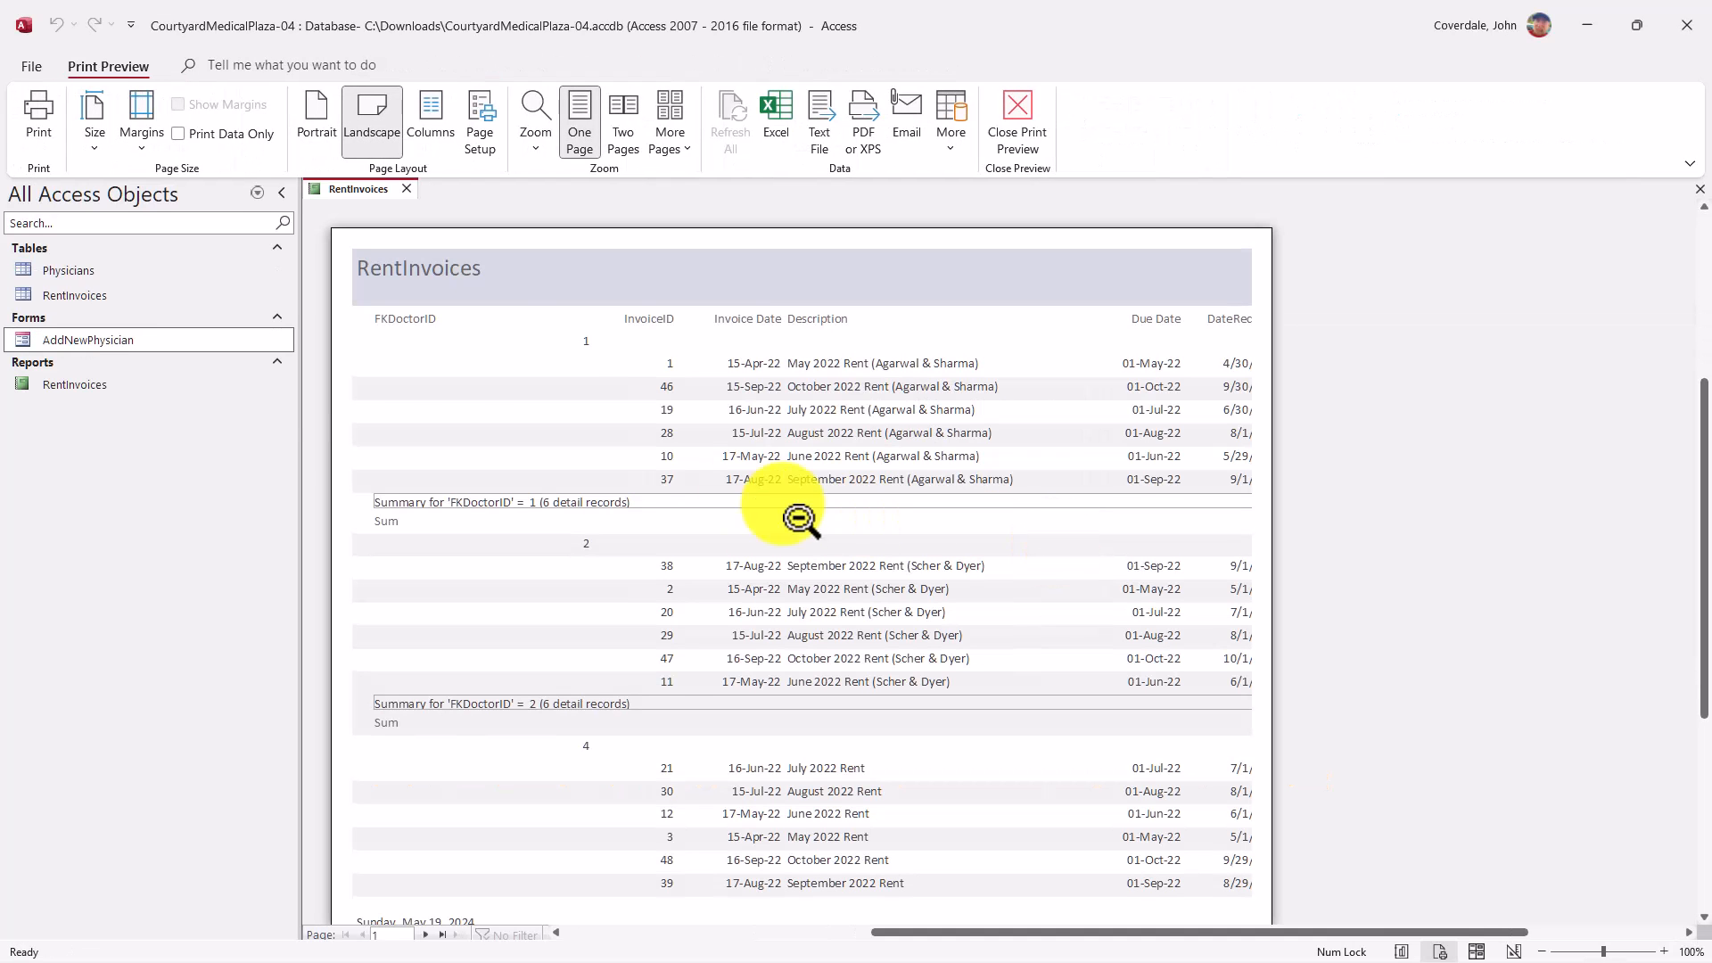
left_click(66, 389)
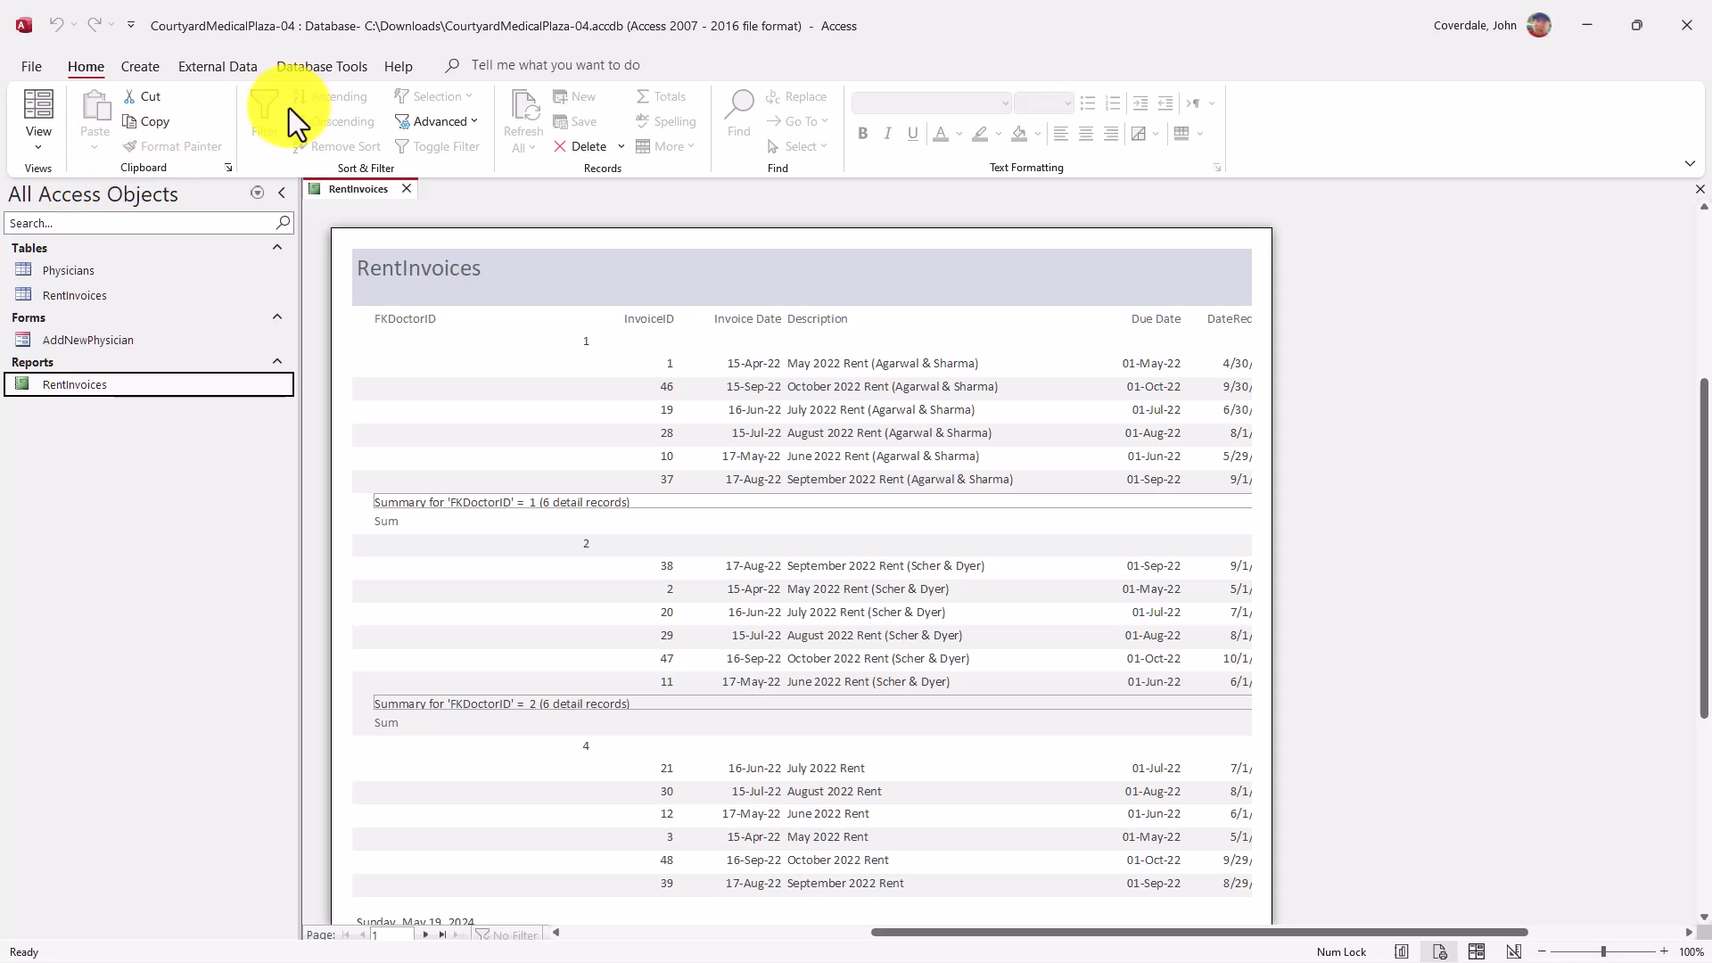
left_click(50, 150)
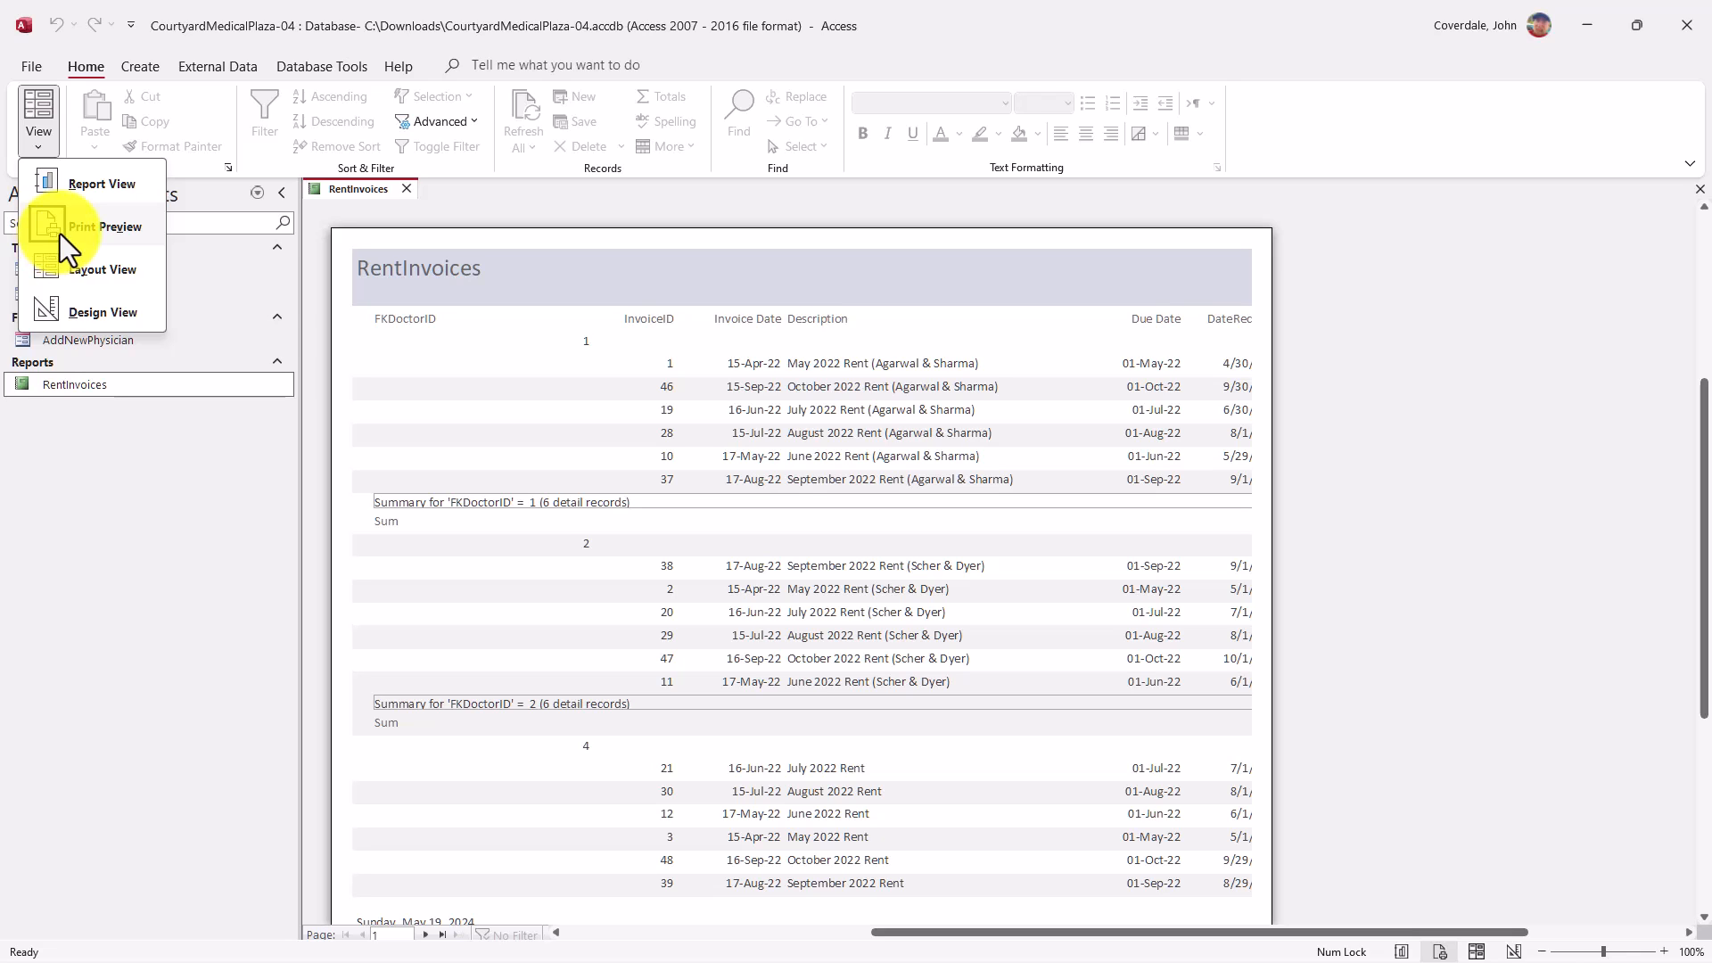
left_click(47, 149)
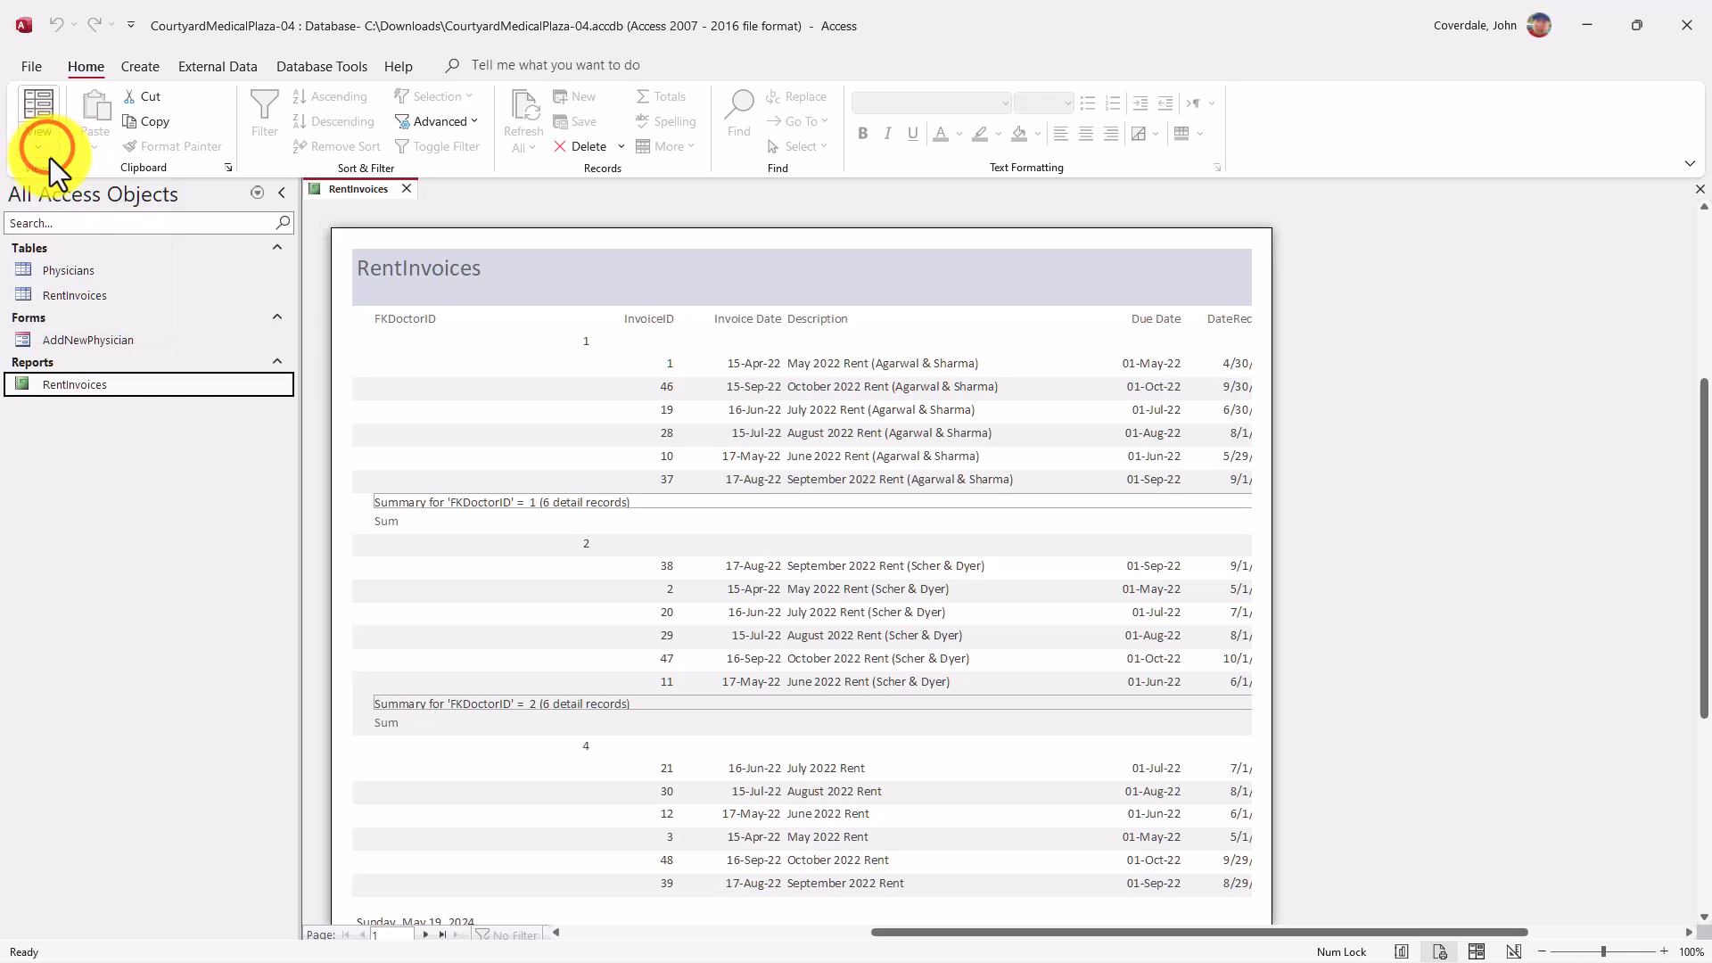
left_click(427, 936)
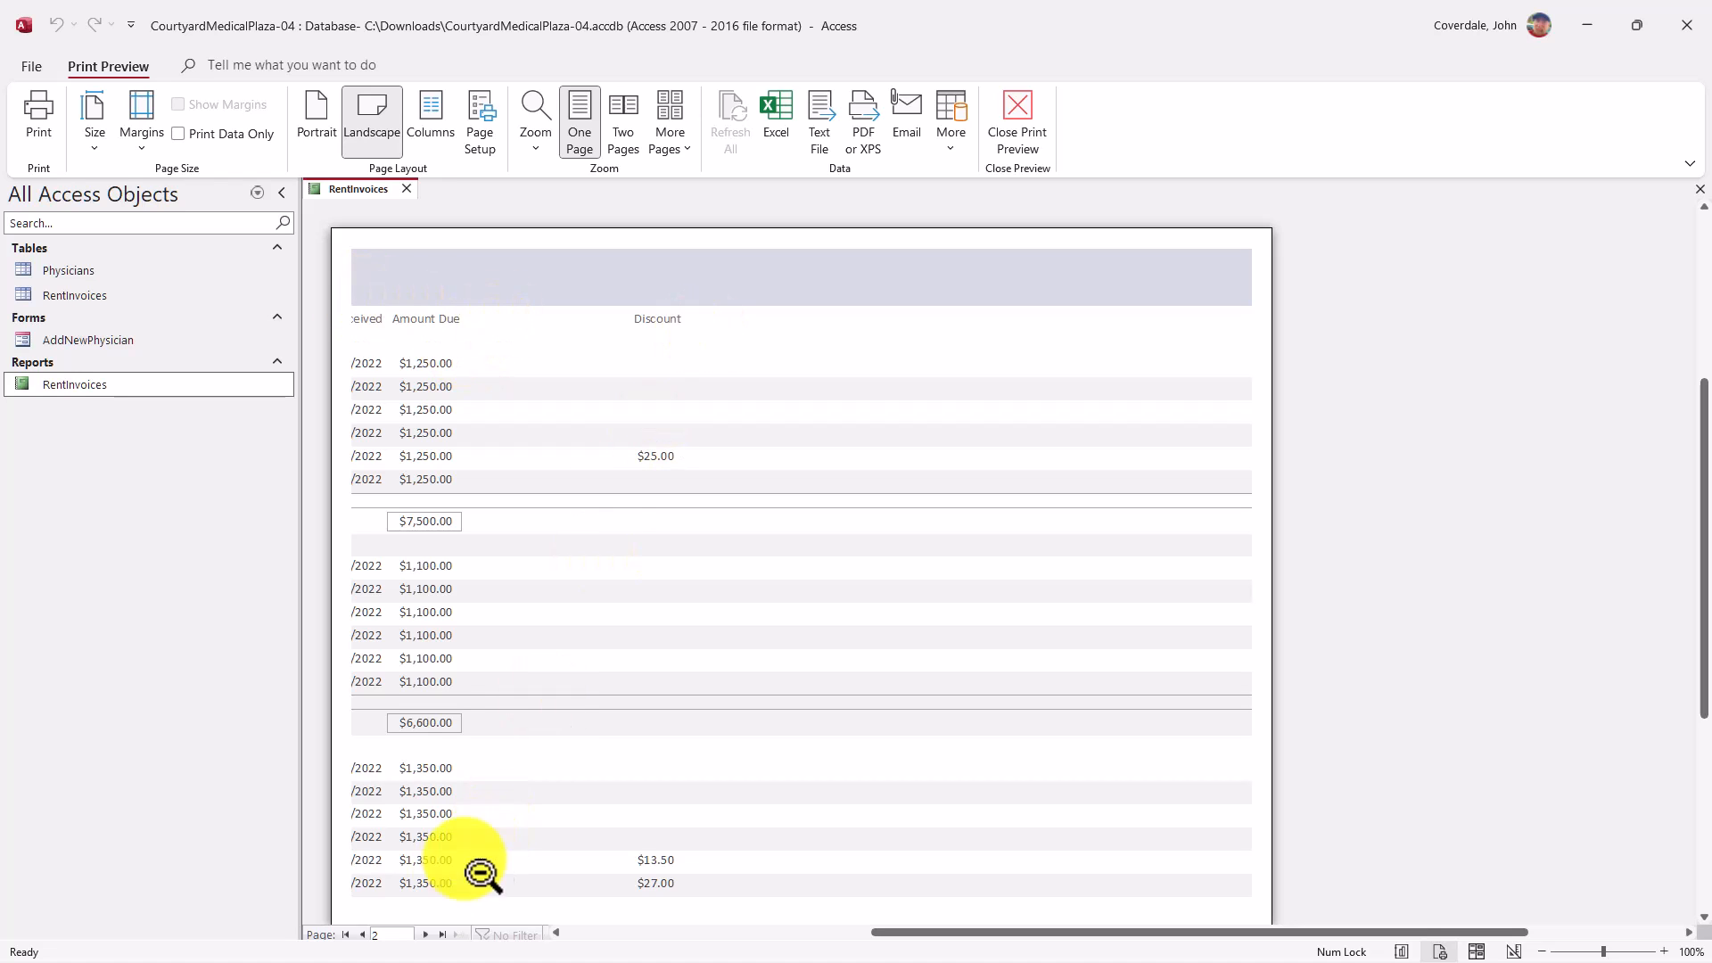
left_click(362, 935)
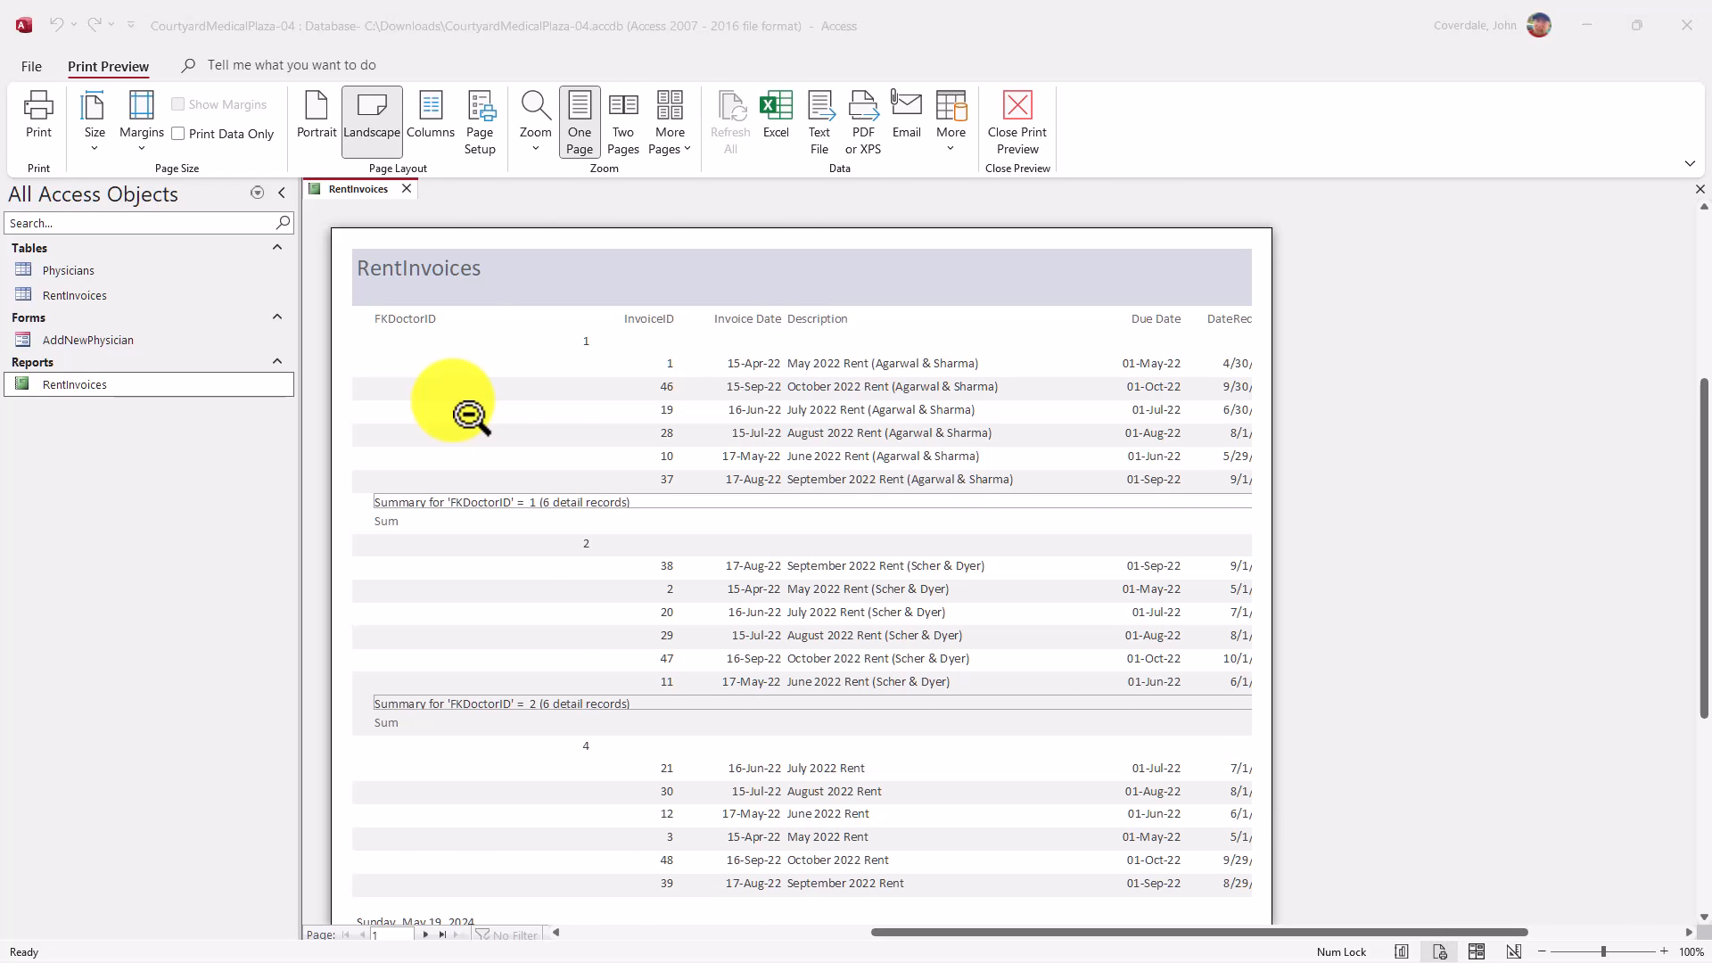
Switch to the SIMnet assignment, mark instructions 8f and 8g as complete and read through the step 9 layout edits
key("alt+Tab")
left_click(426, 206)
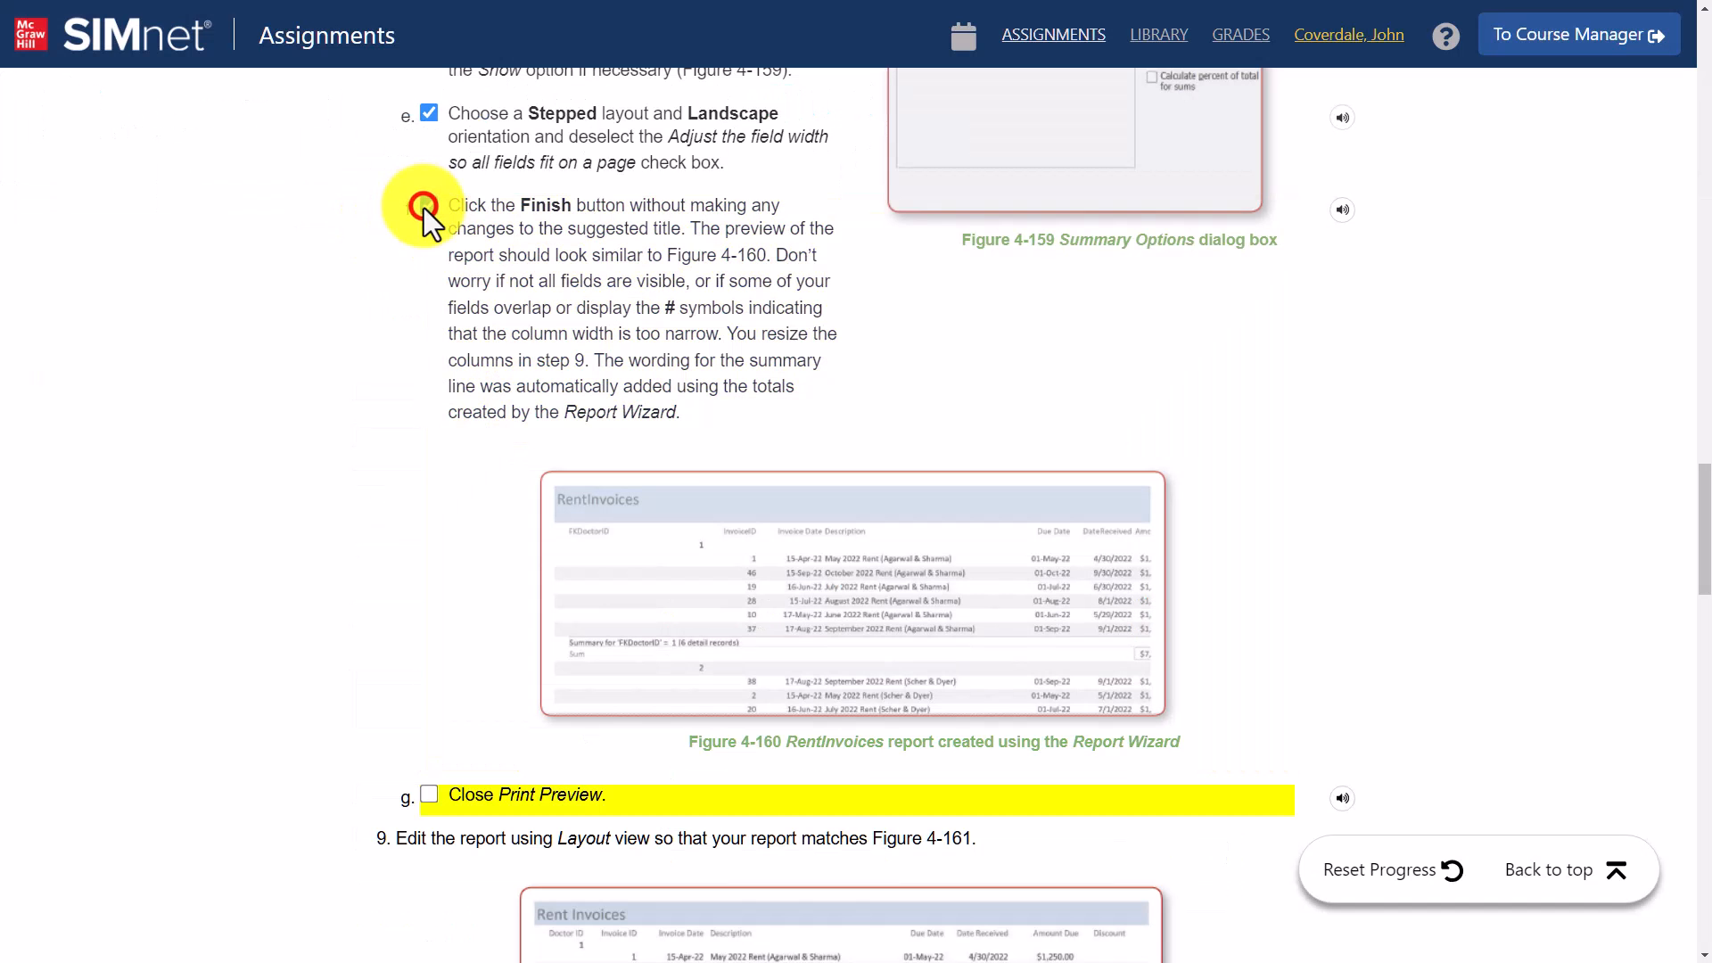
scroll(417, 697, "down", 3)
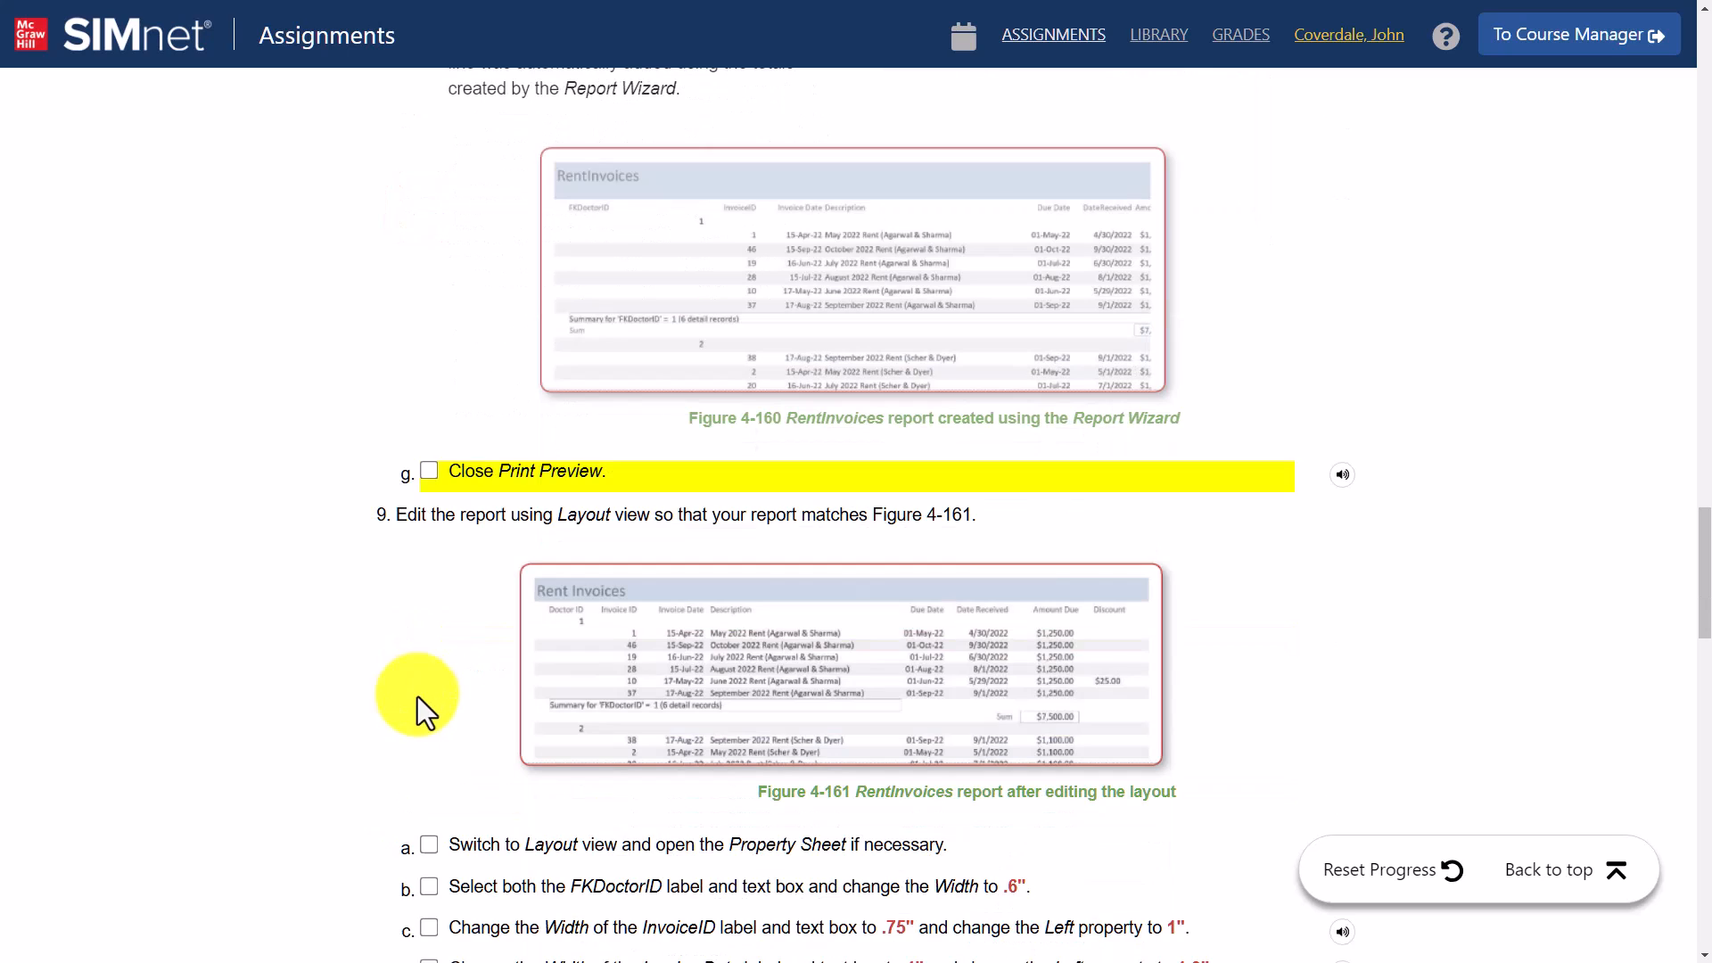
left_click(430, 469)
scroll(428, 455, "down", 4)
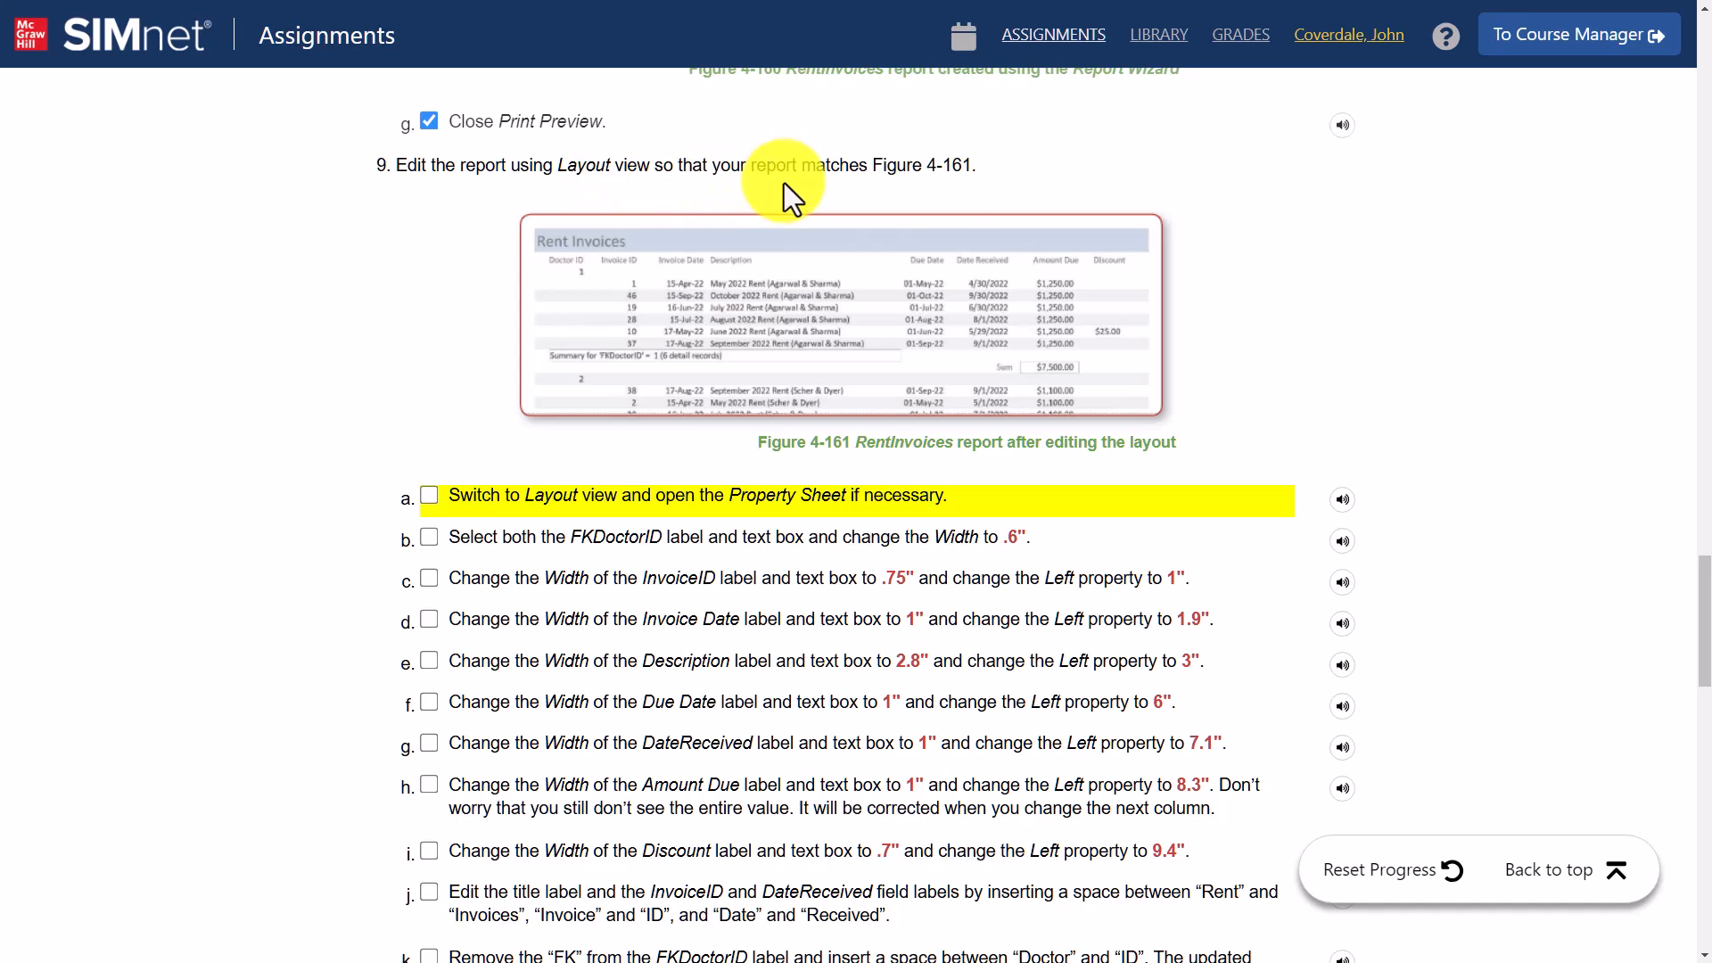
scroll(694, 419, "down", 3)
scroll(699, 396, "up", 3)
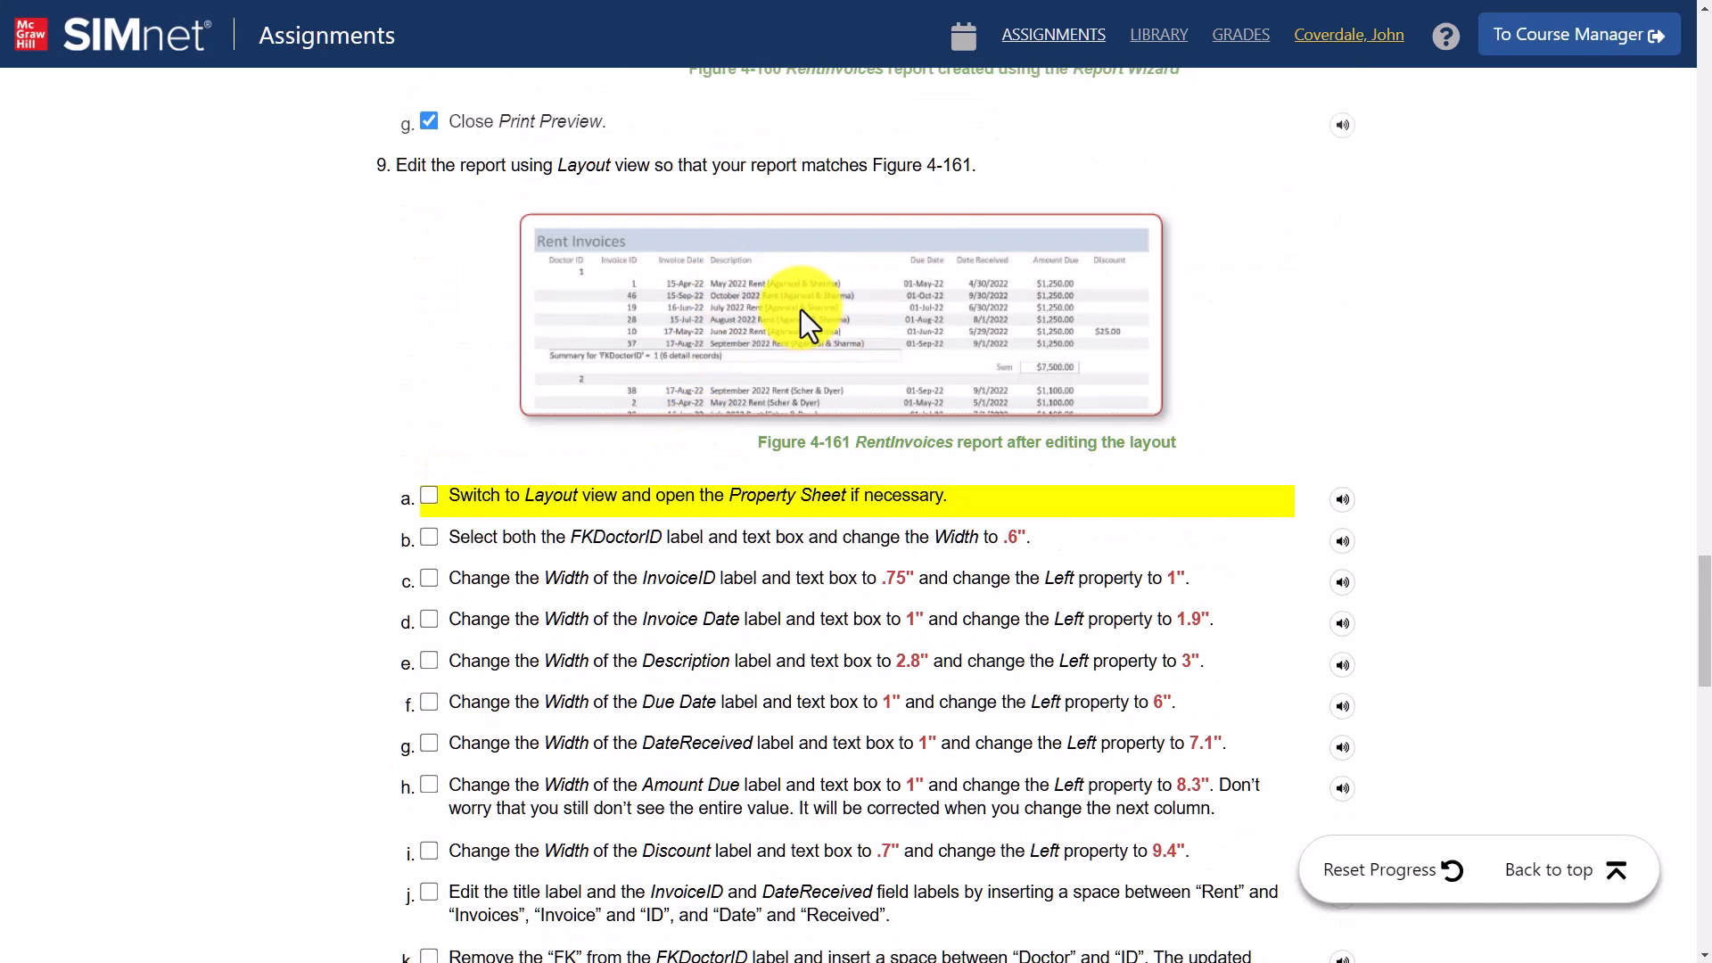
Switch to Access, close the print preview and show the RentInvoices report in Layout view
key("alt+Tab")
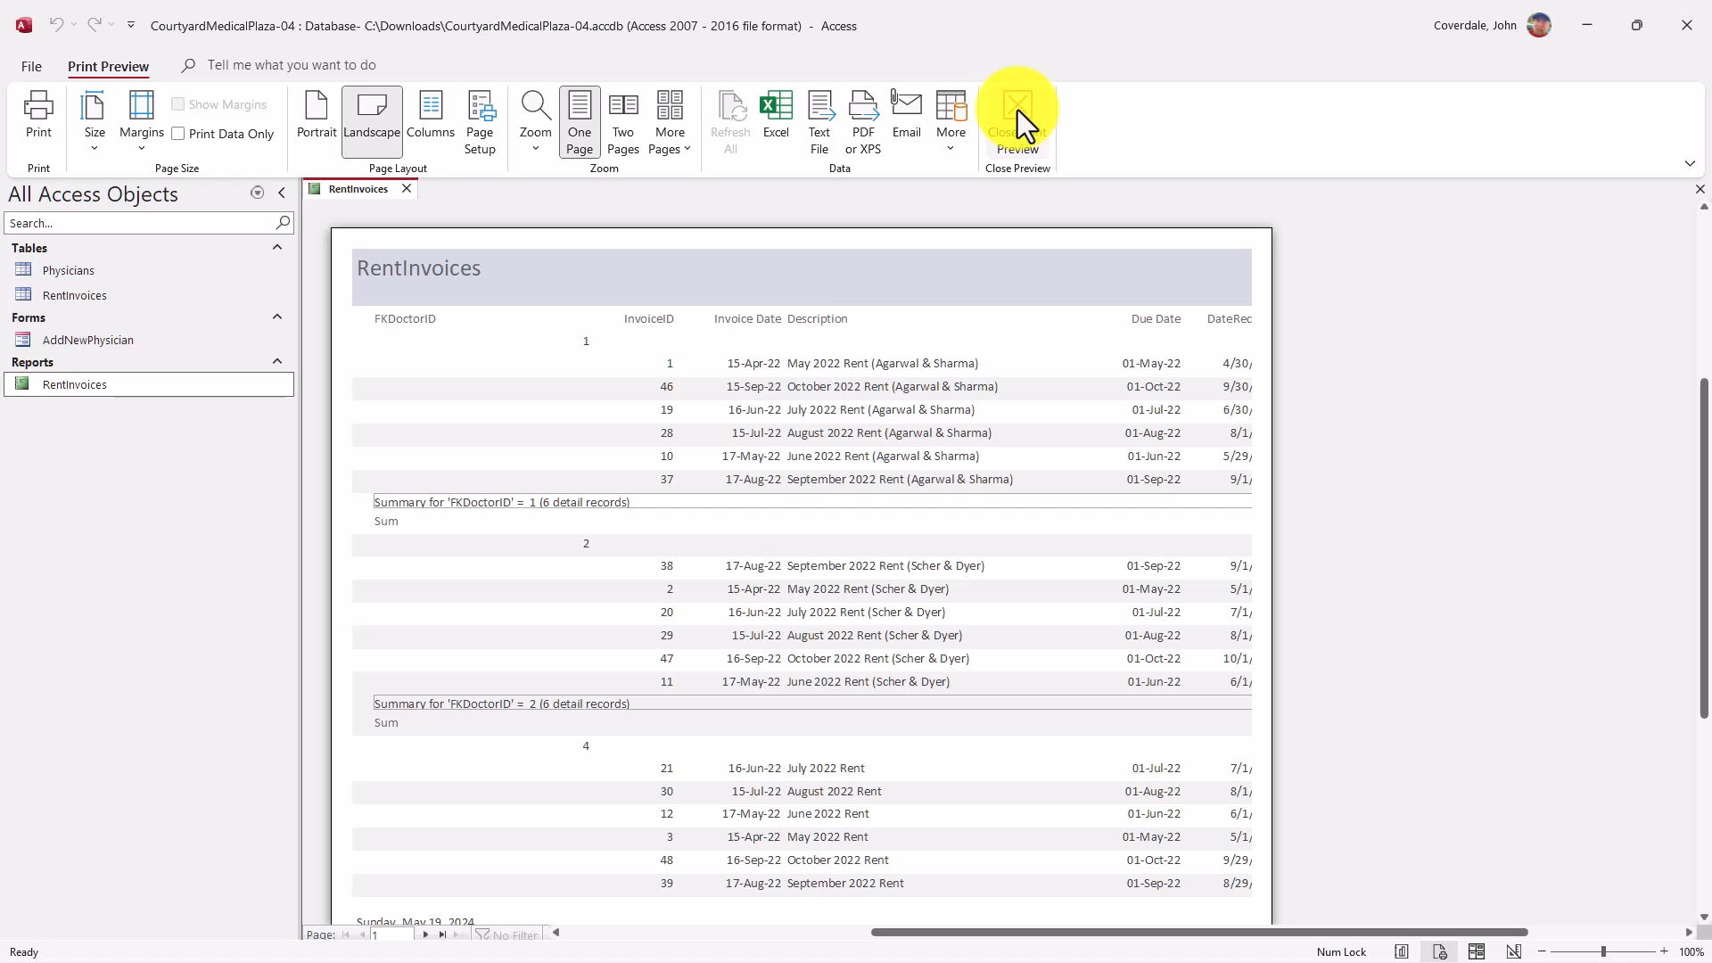
left_click(1019, 109)
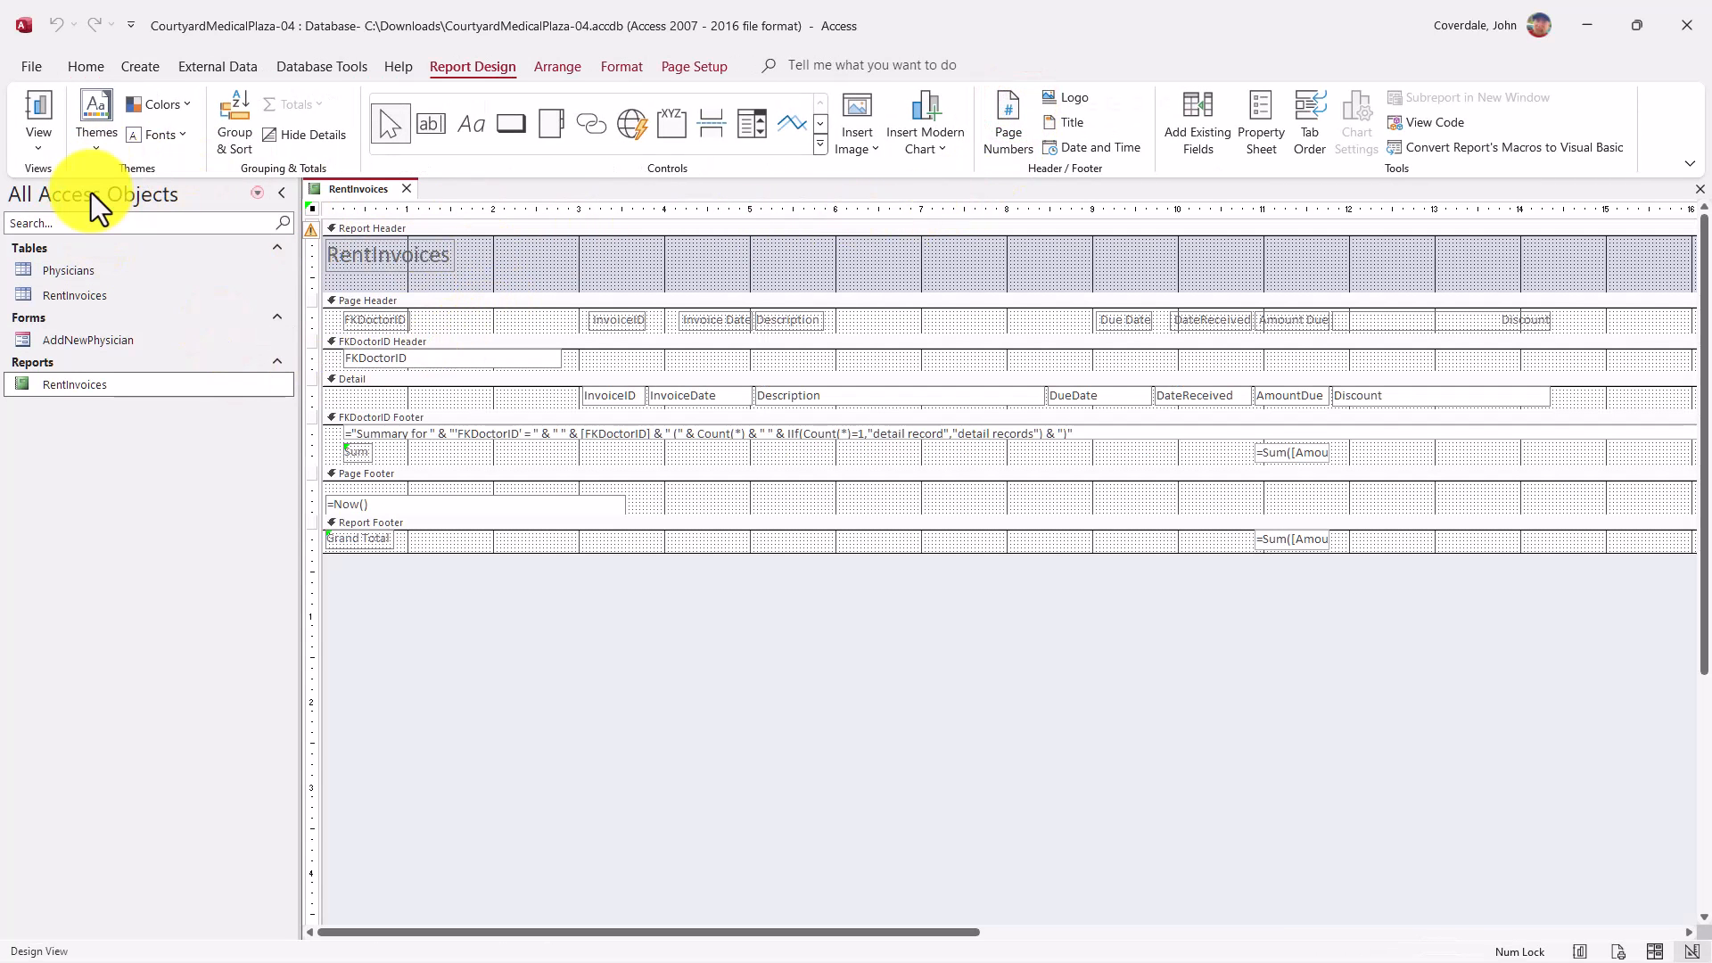
left_click(46, 150)
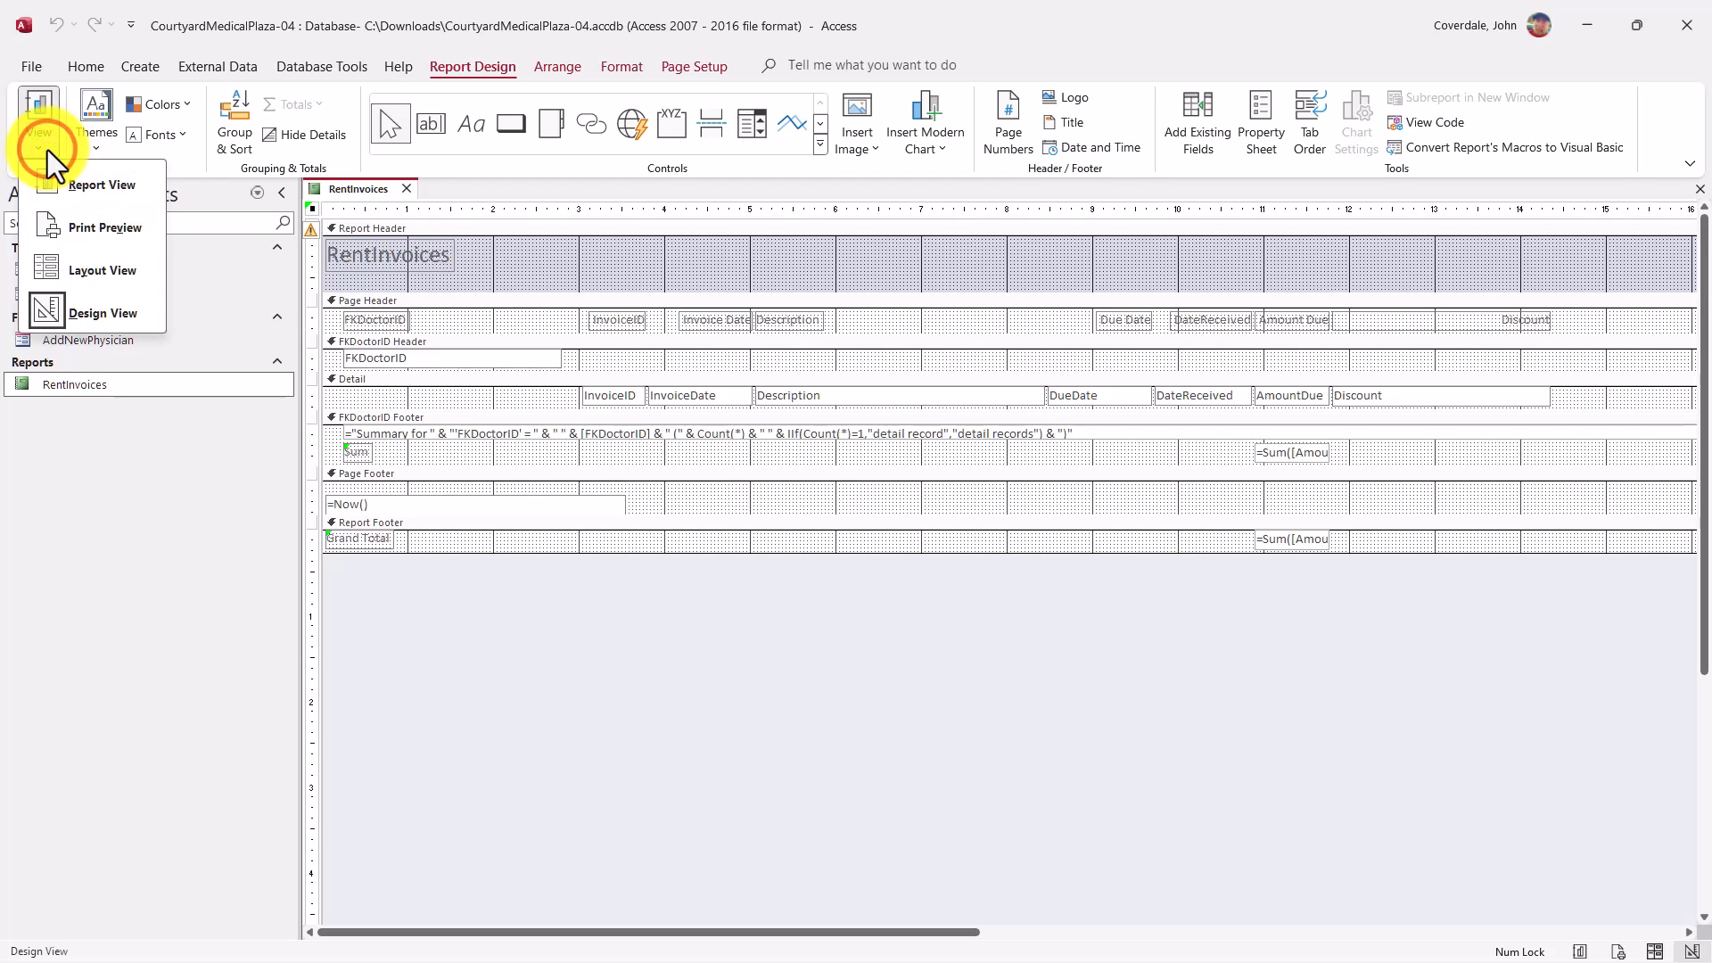
left_click(51, 265)
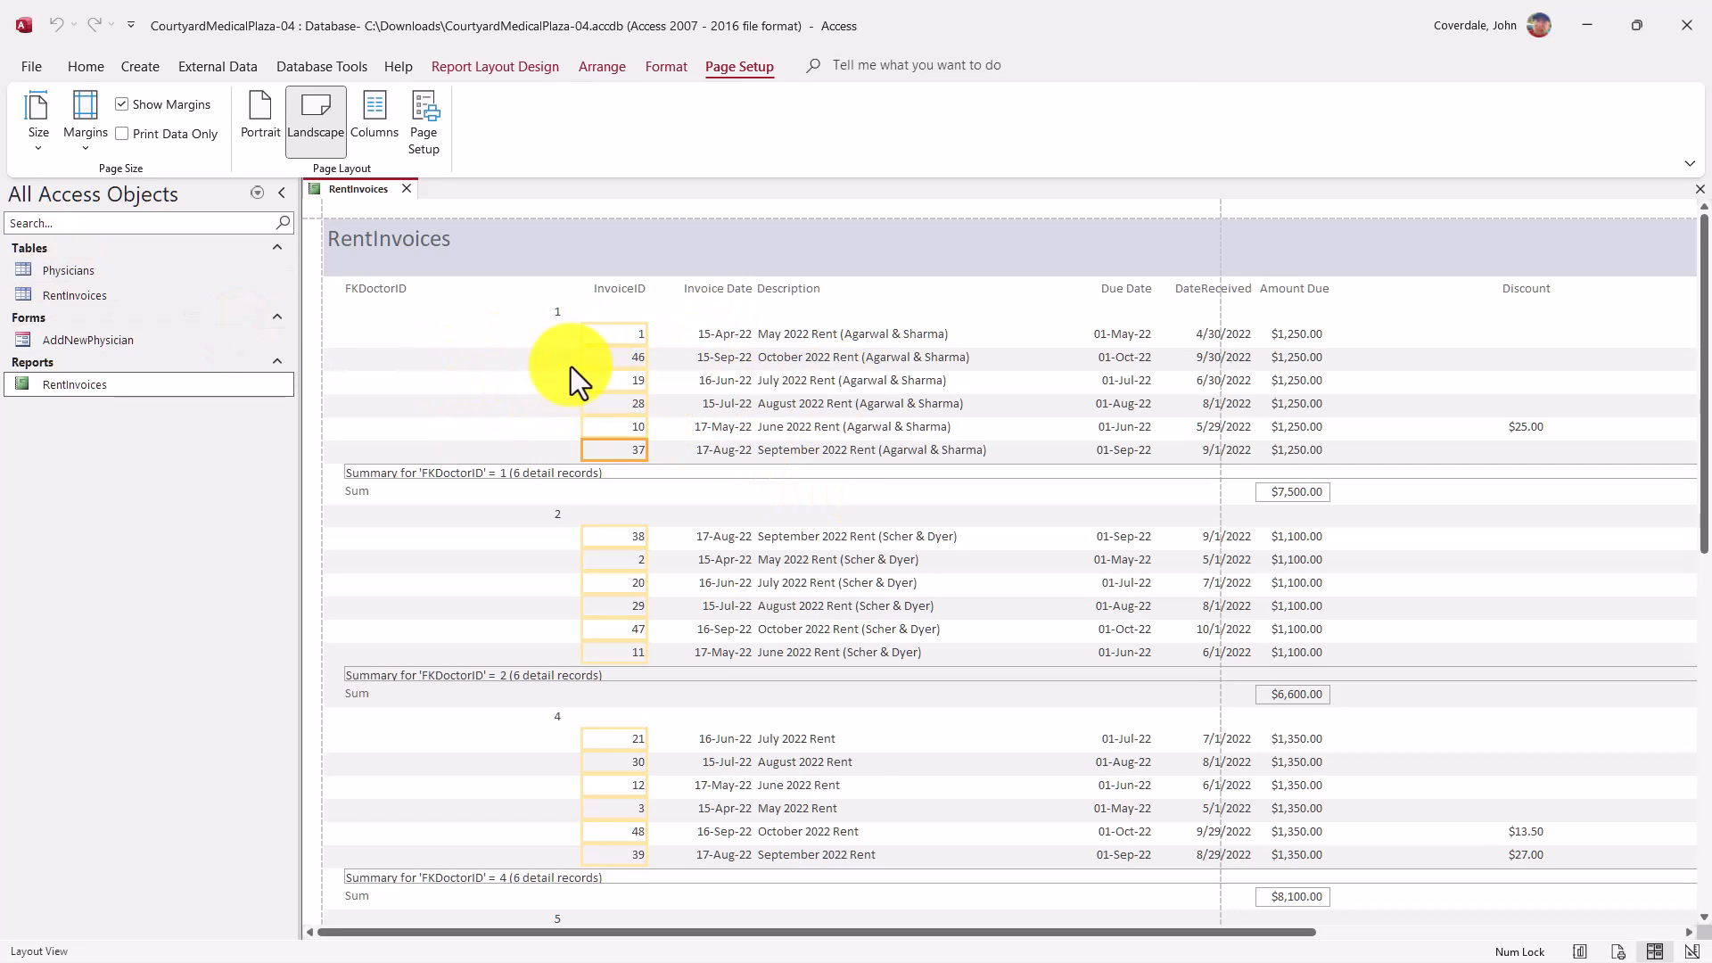
left_click(754, 343)
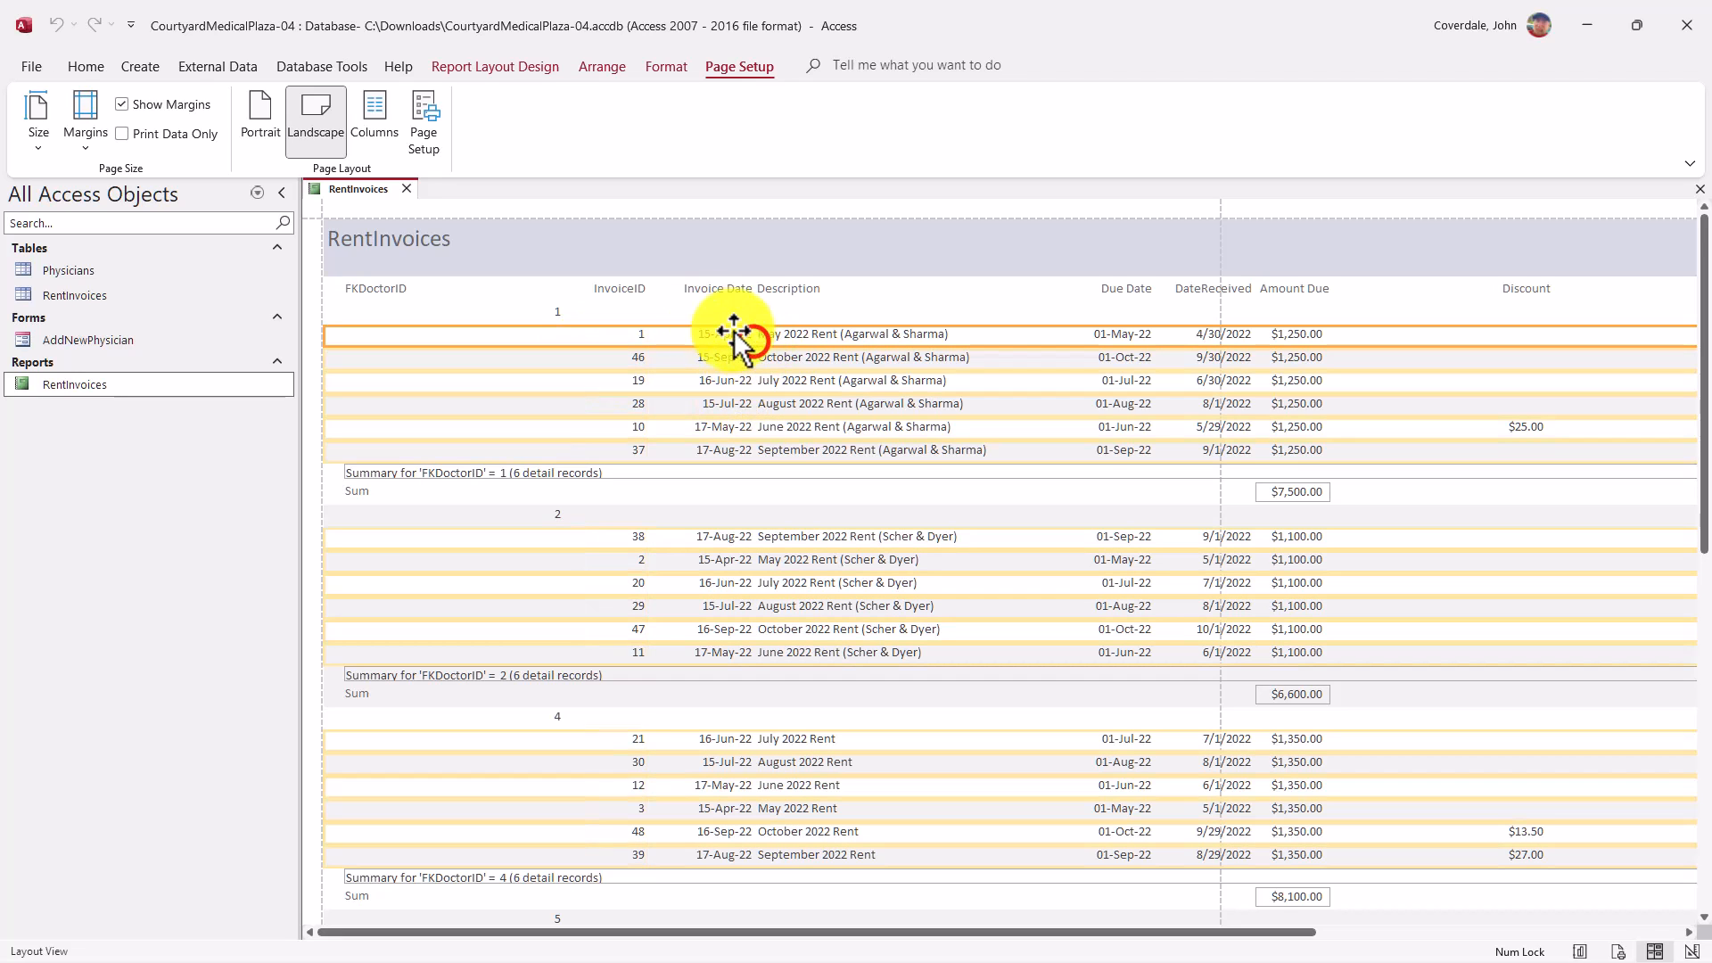
left_click(619, 281)
left_click(711, 286)
left_click(792, 392)
left_click(707, 360)
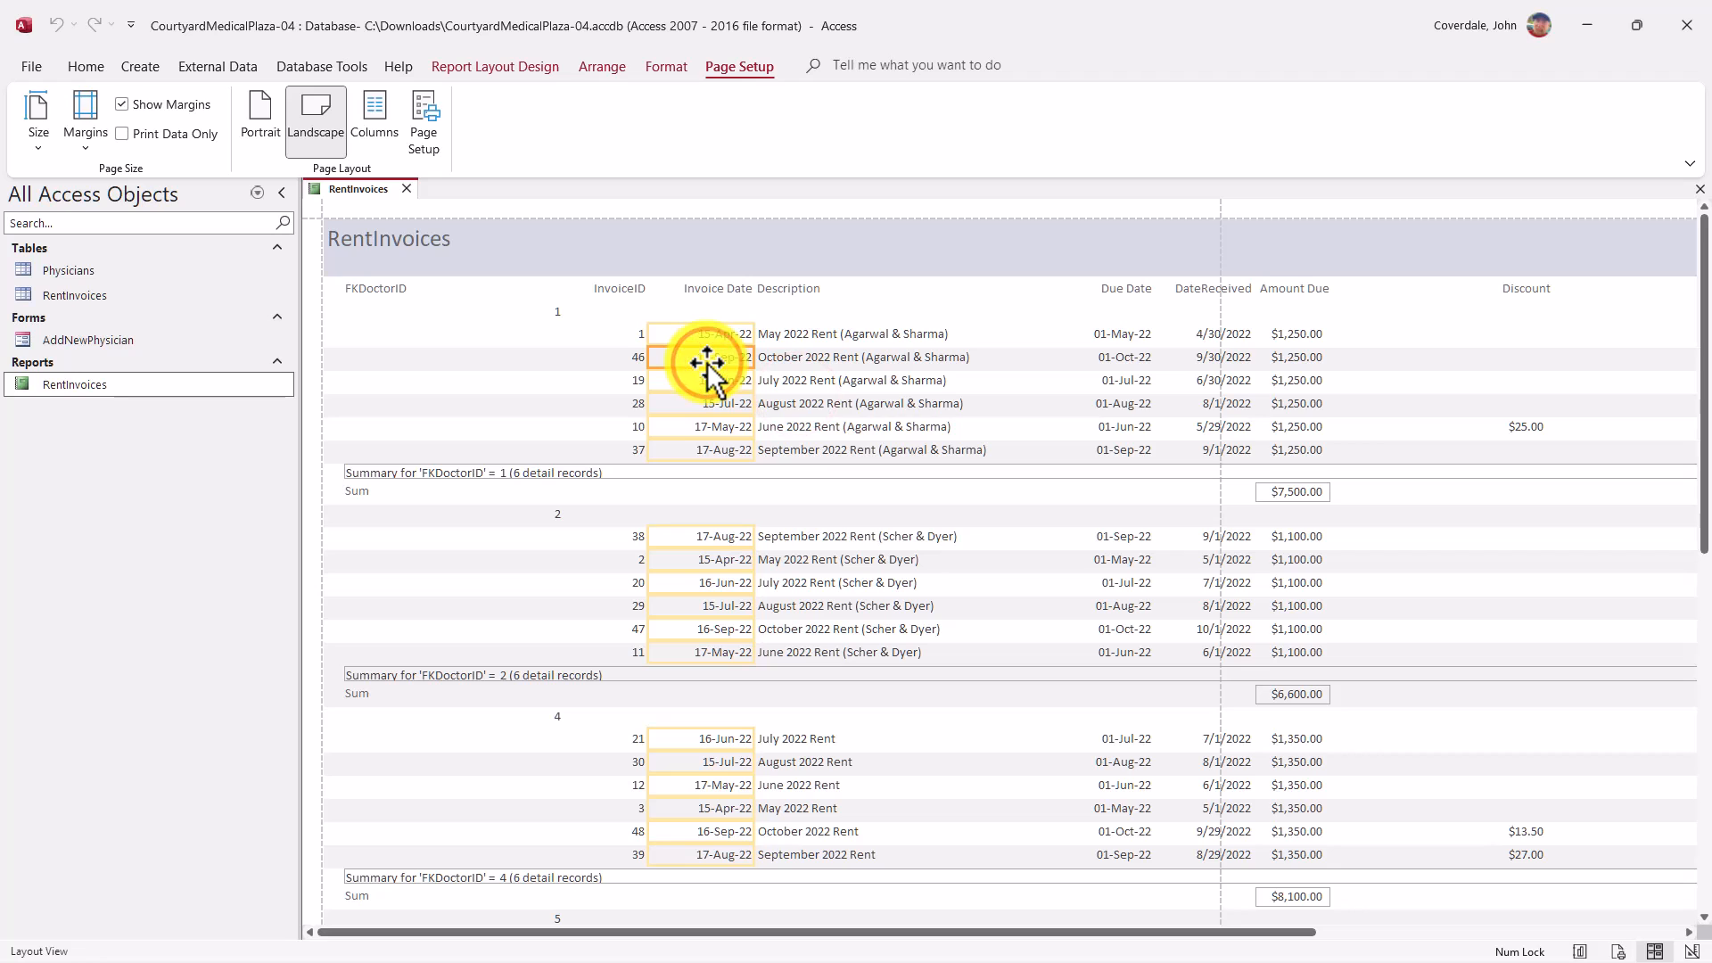
Mark instruction 9a as complete in the SIMnet assignment and return to the report in Access
key("alt+Tab")
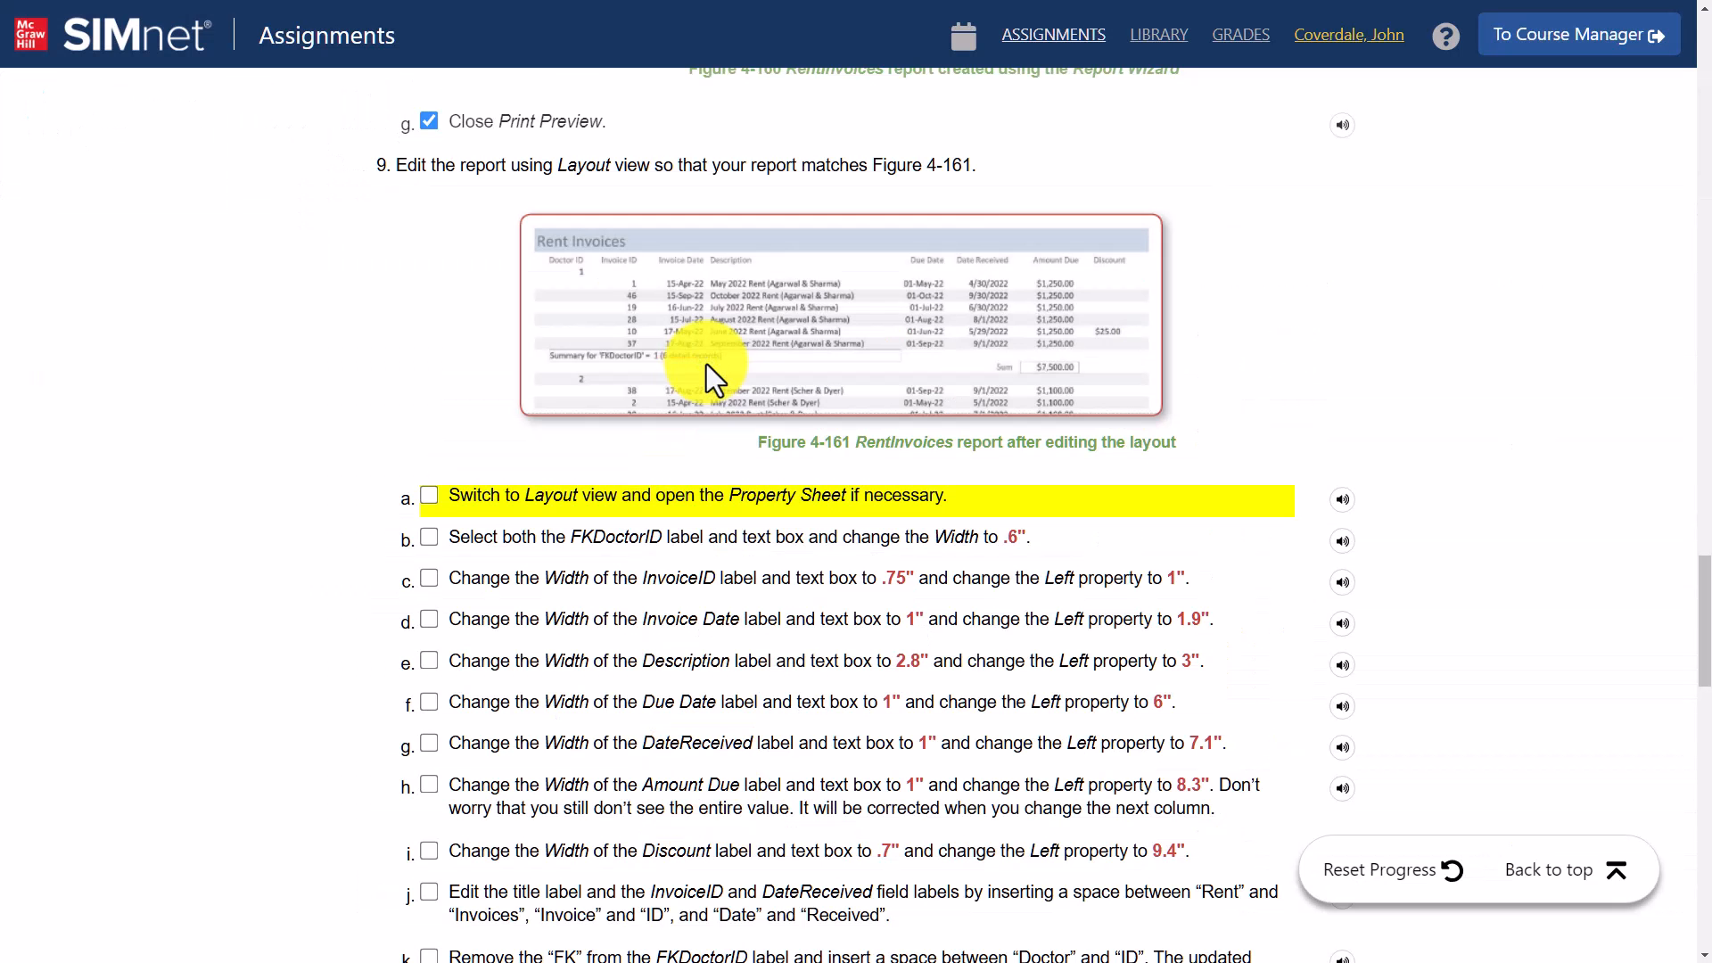
left_click(430, 496)
key("alt+Tab")
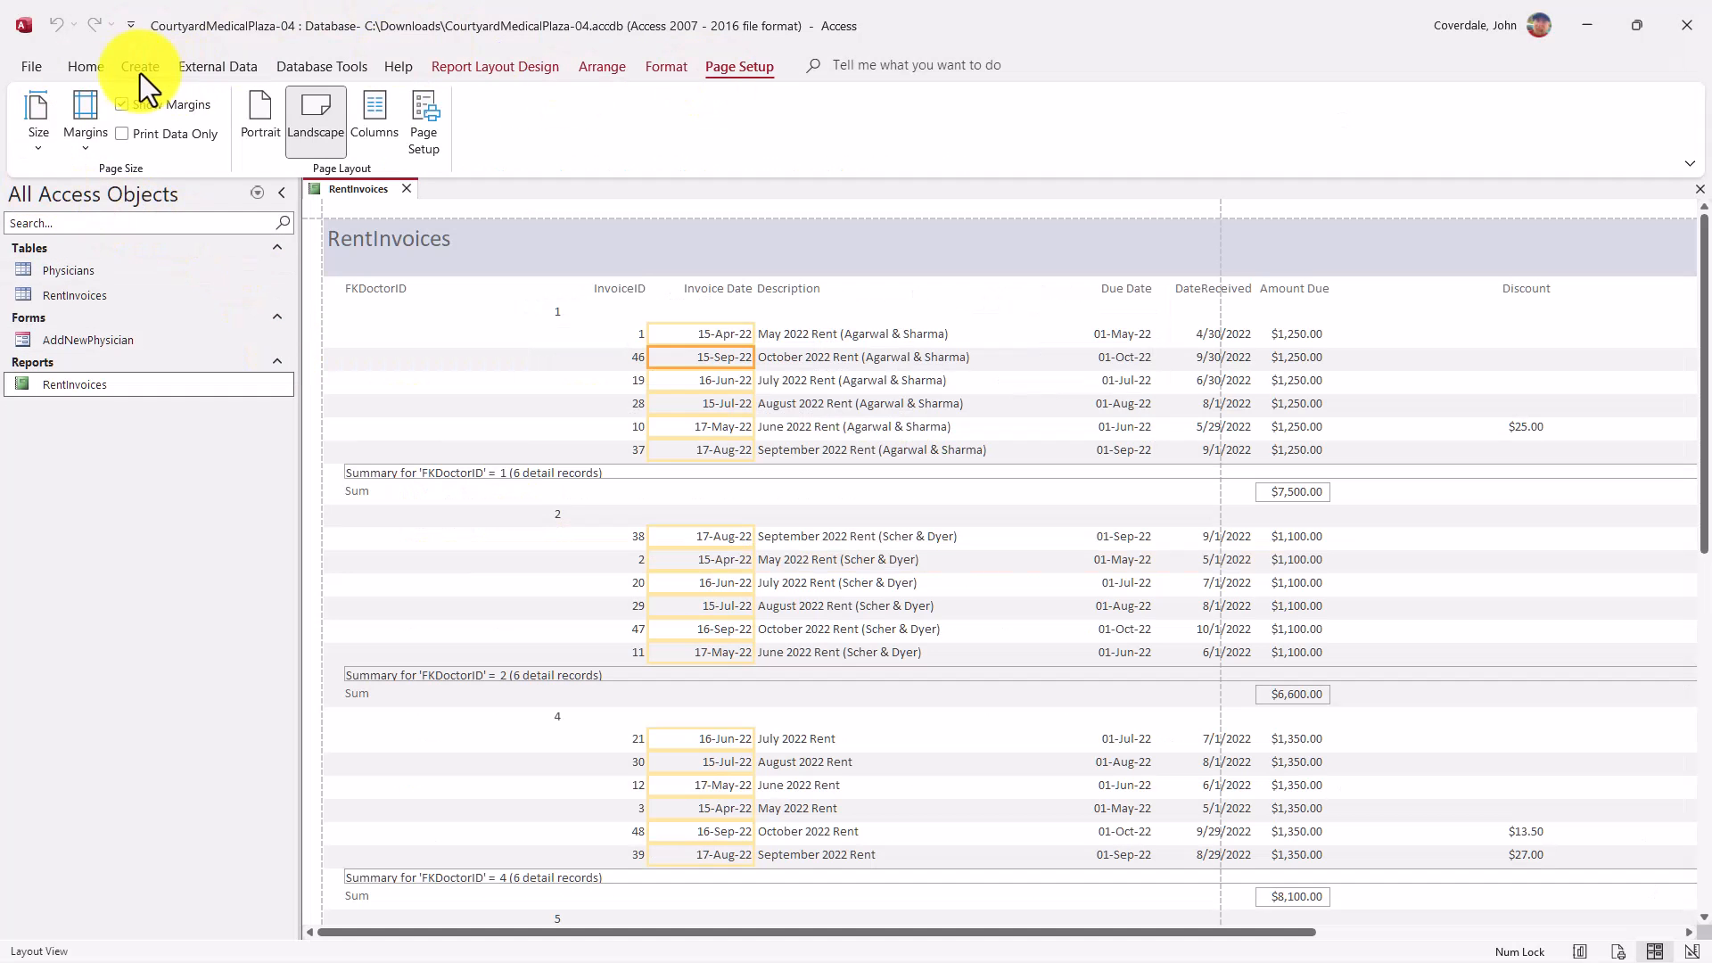
Open the Property Sheet for the RentInvoices report in Layout view and narrow its pane to show more report columns
left_click(86, 66)
left_click(43, 150)
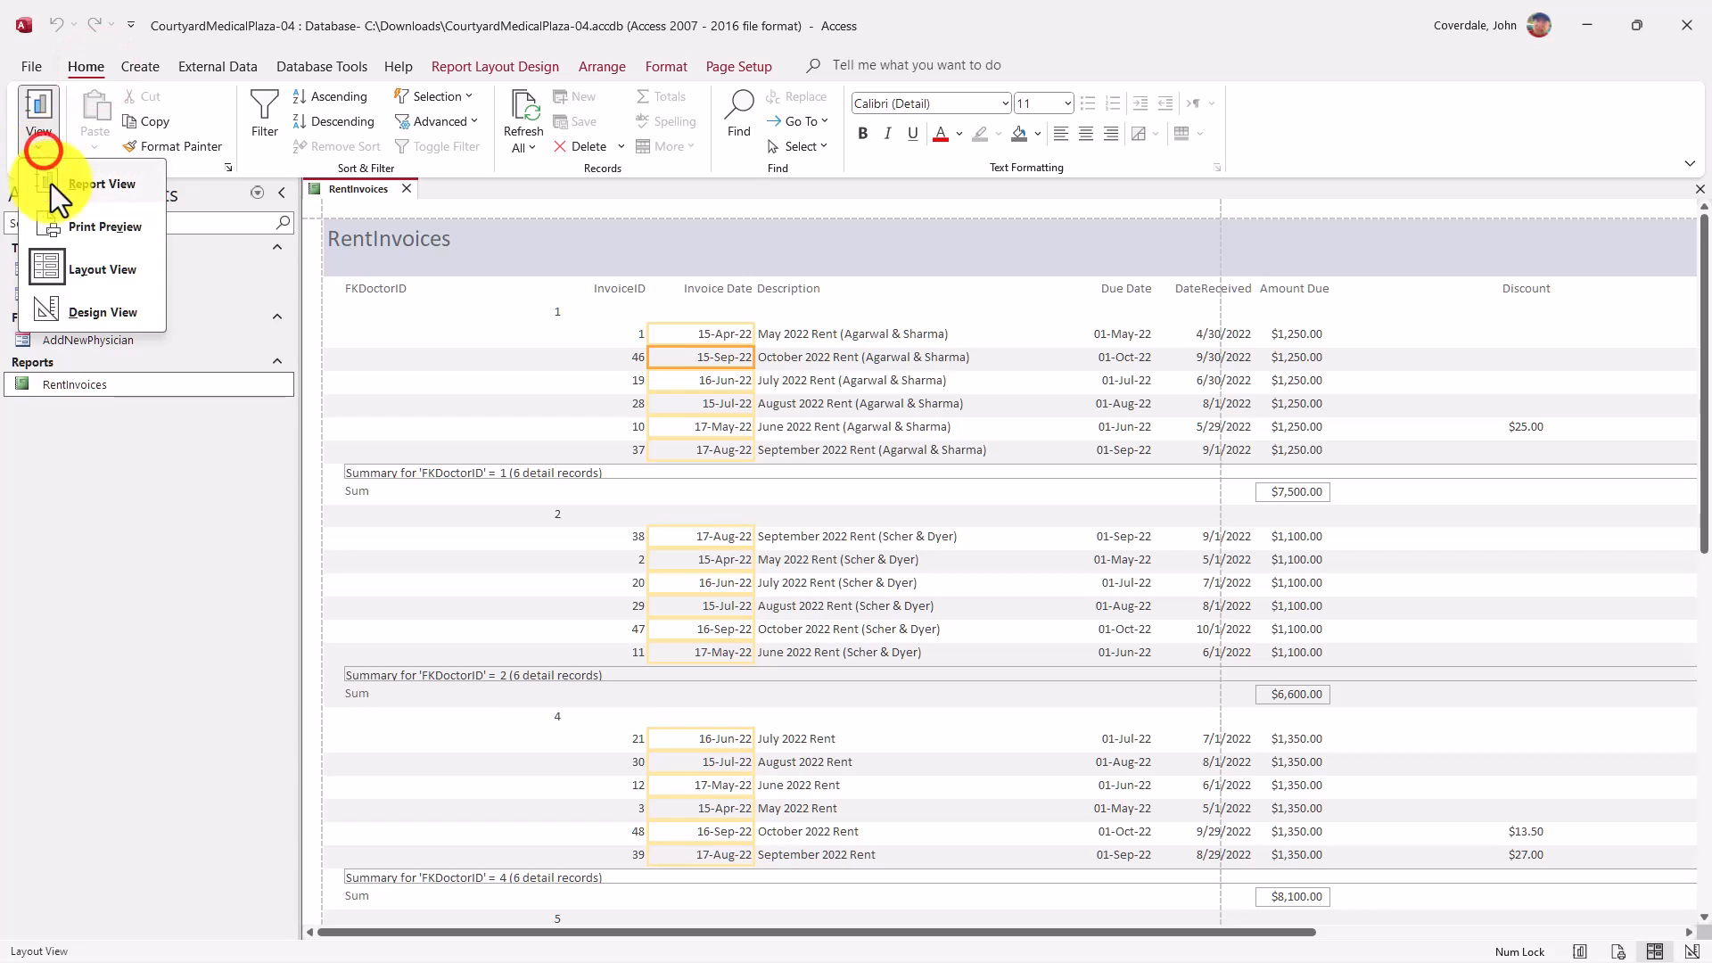
left_click(72, 275)
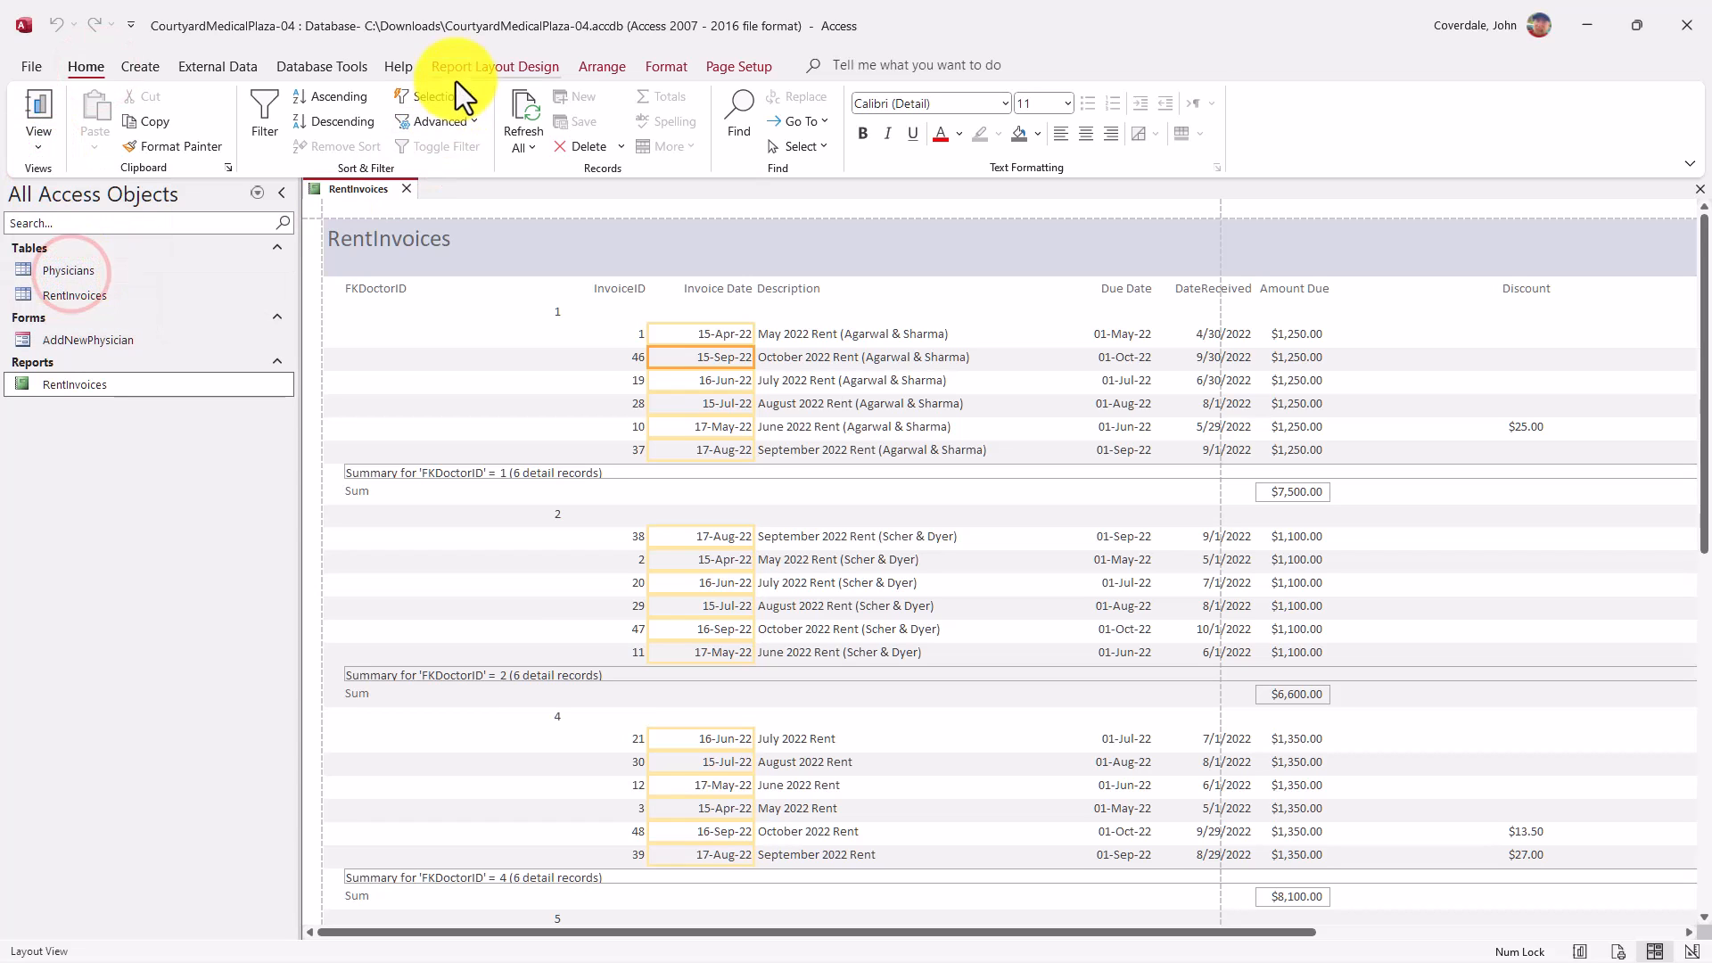
left_click(495, 66)
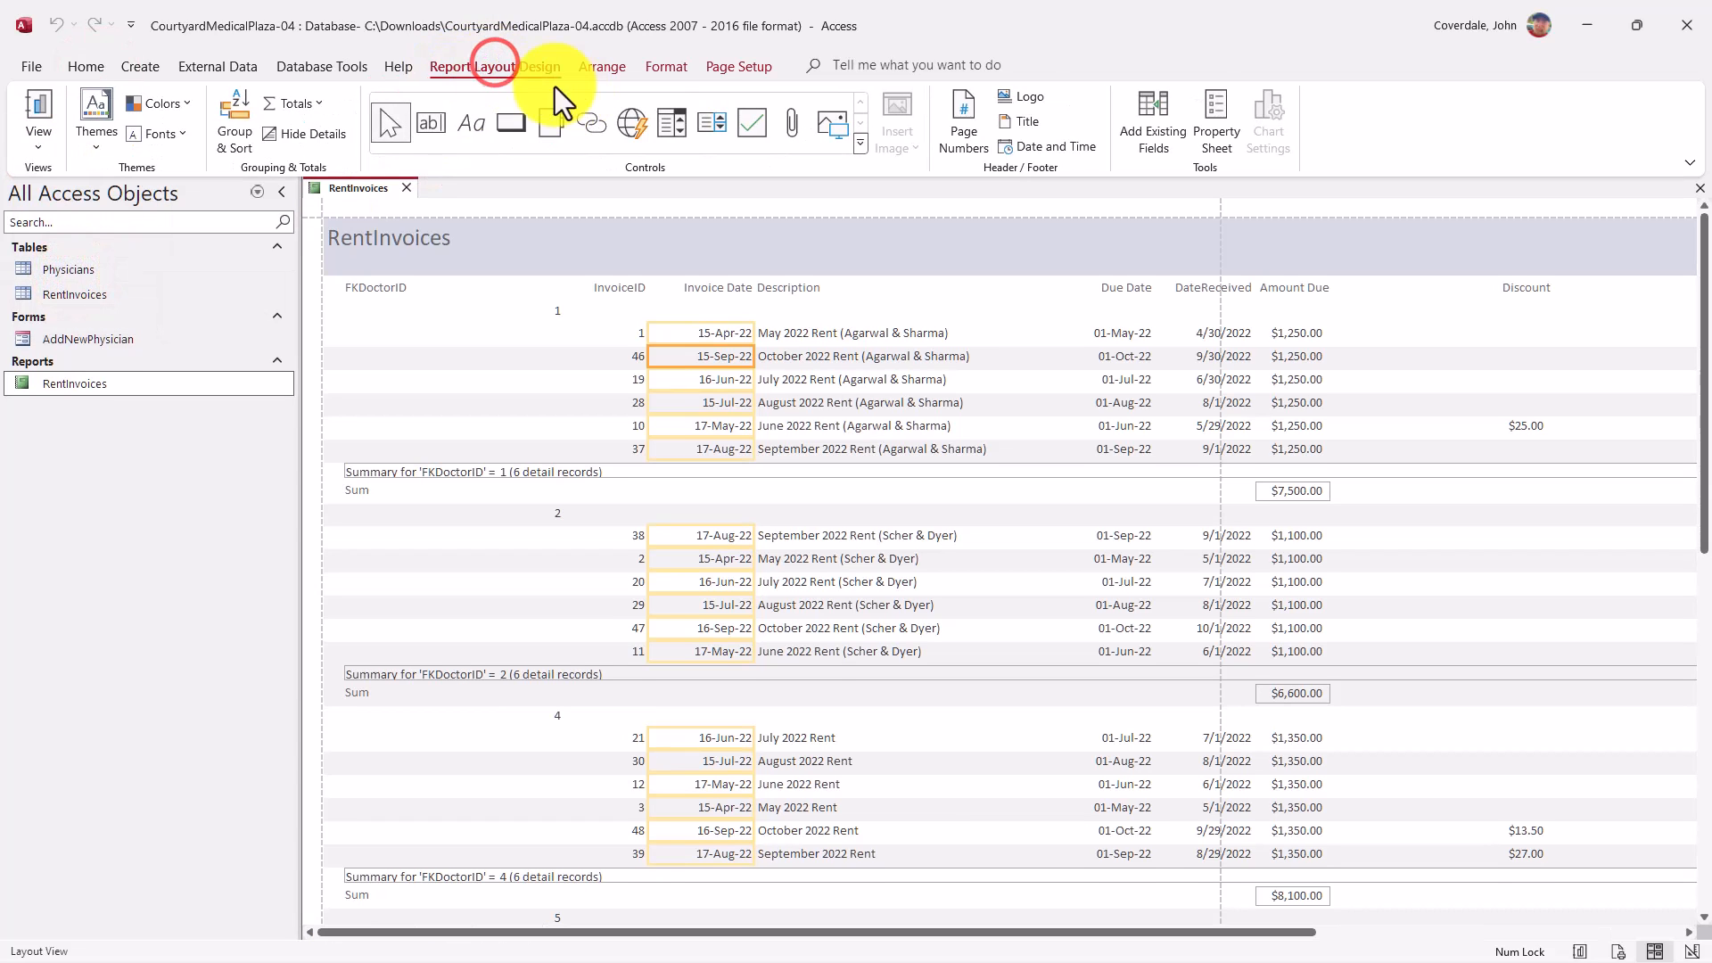
left_click(1208, 111)
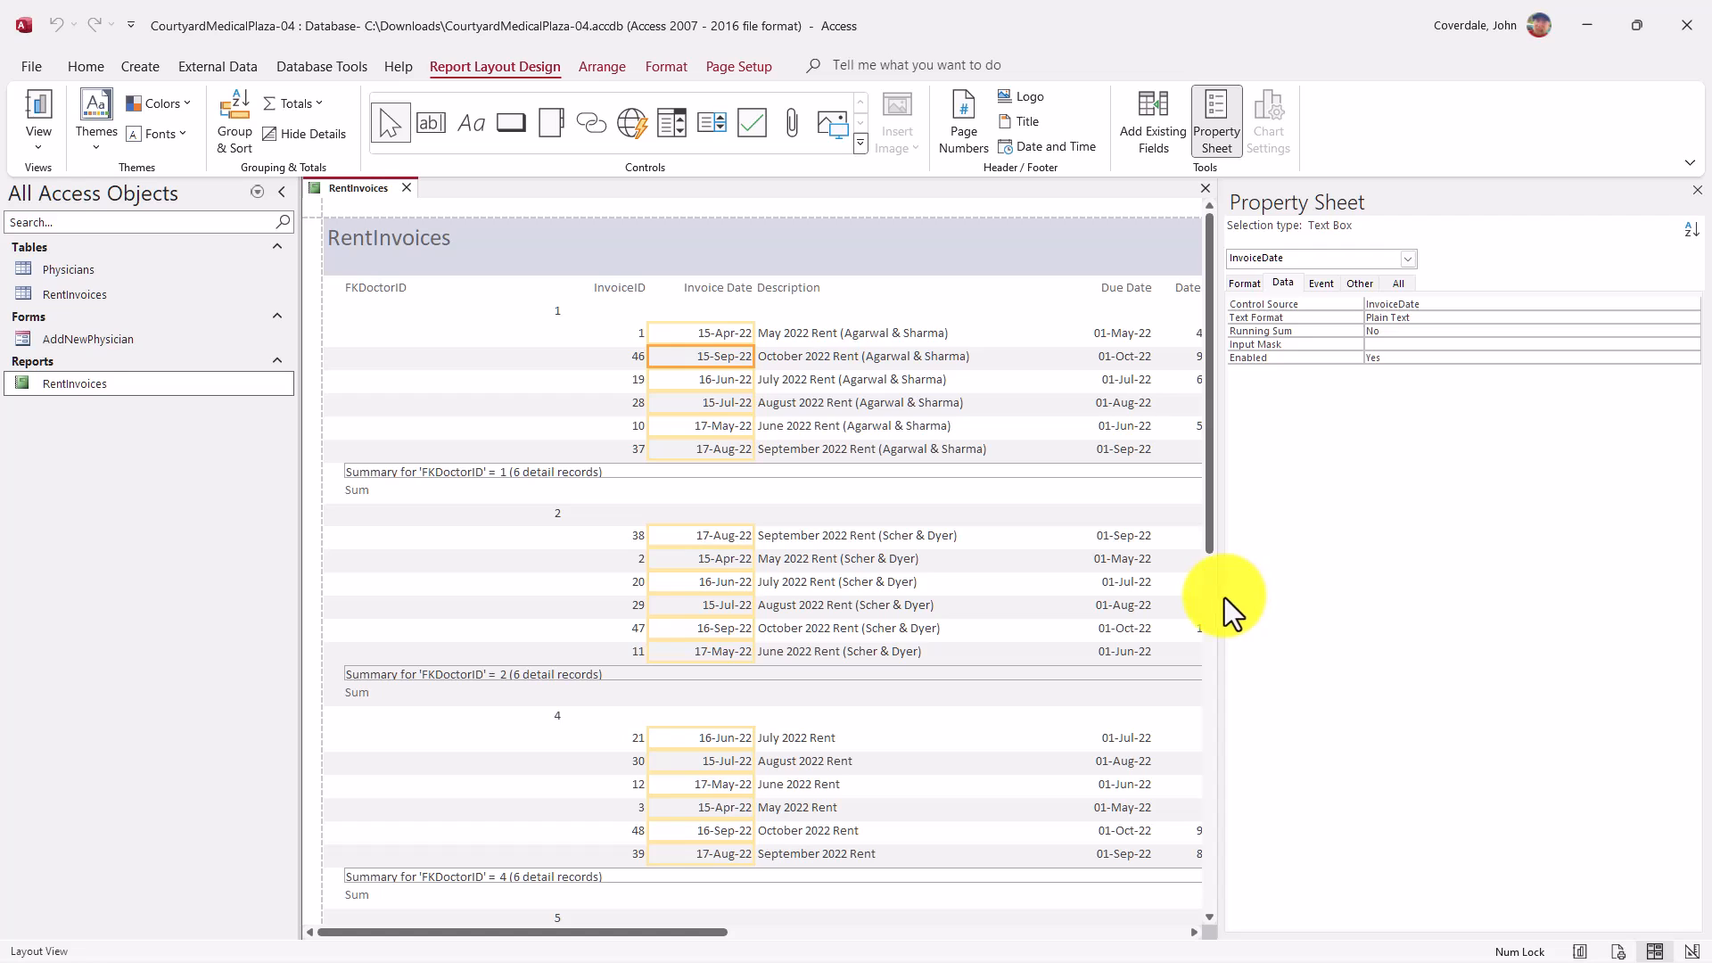
left_click_drag(1220, 596, 1395, 590)
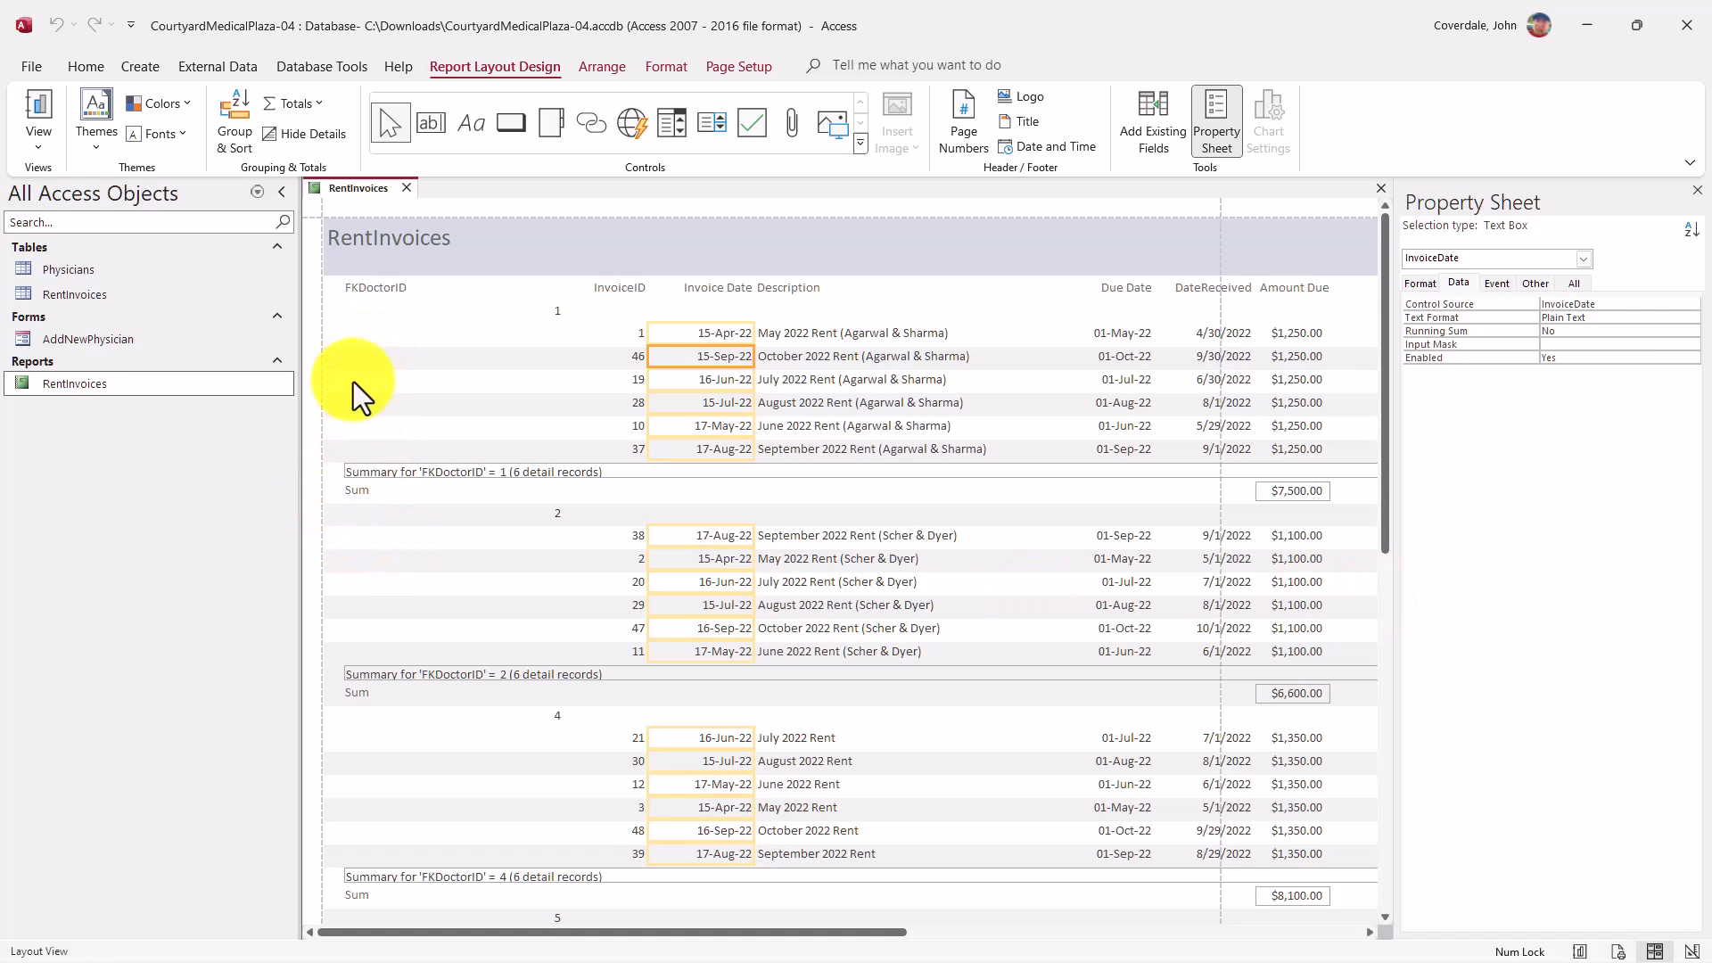
Switch to the SIMnet assignment, read instruction 9b on the FKDoctorID width and return to Access
key("alt+Tab")
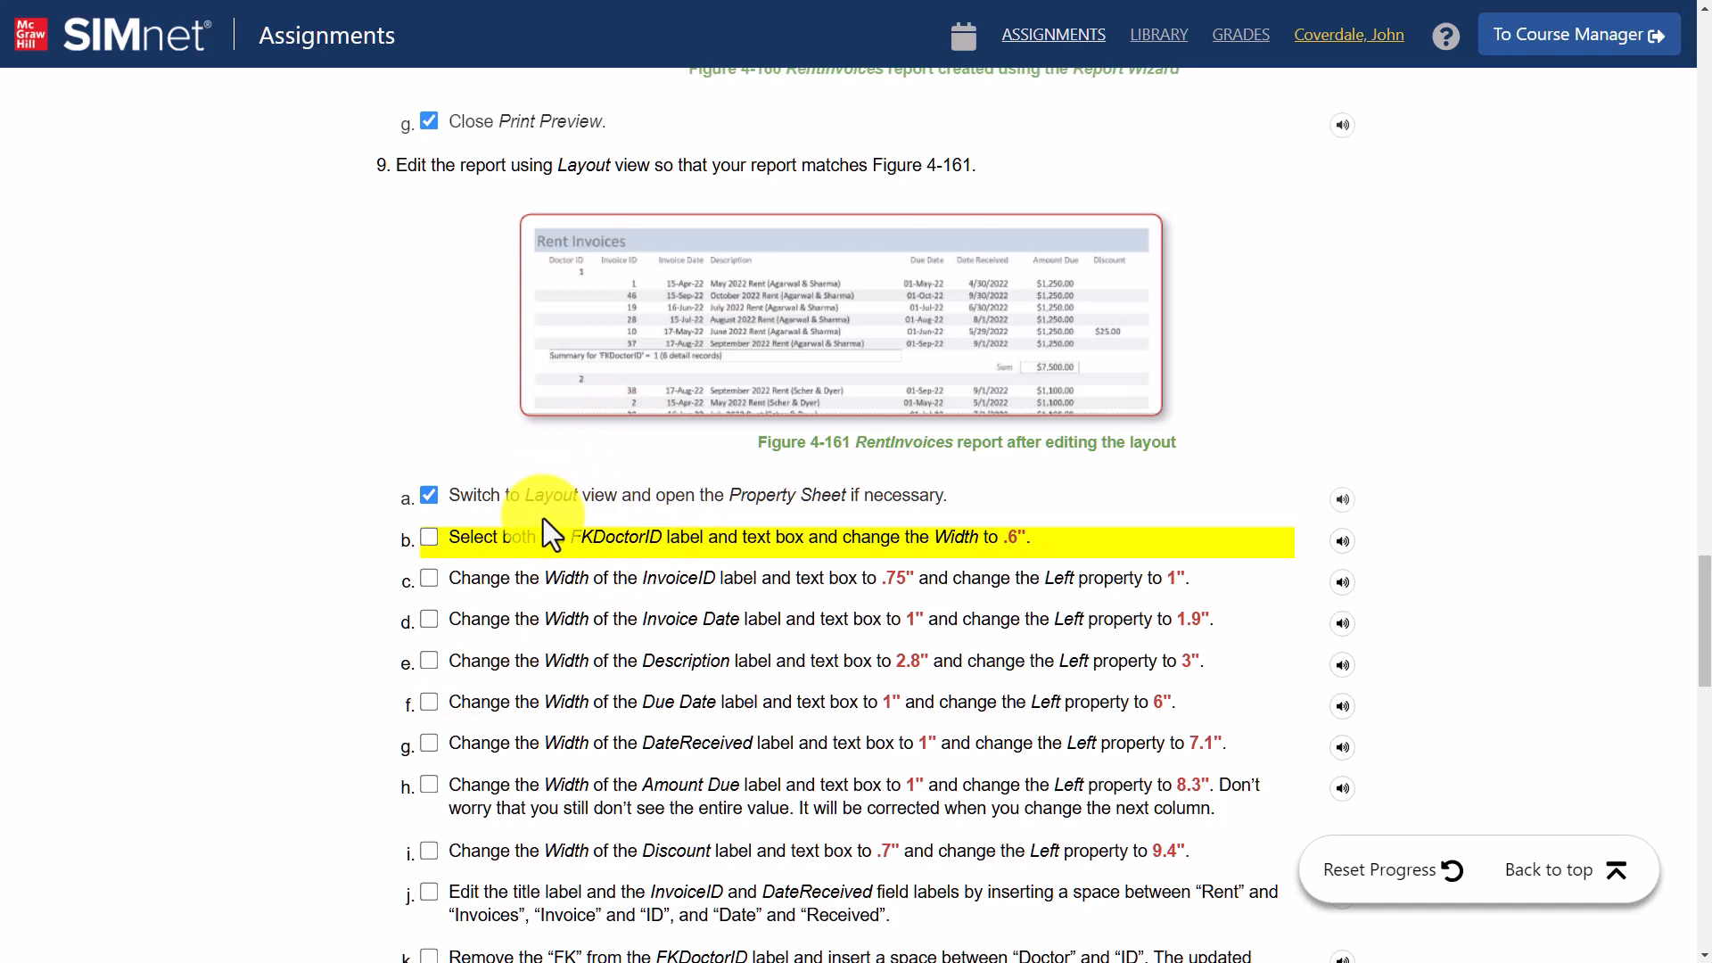
left_click_drag(502, 542, 795, 538)
left_click_drag(916, 541, 1025, 538)
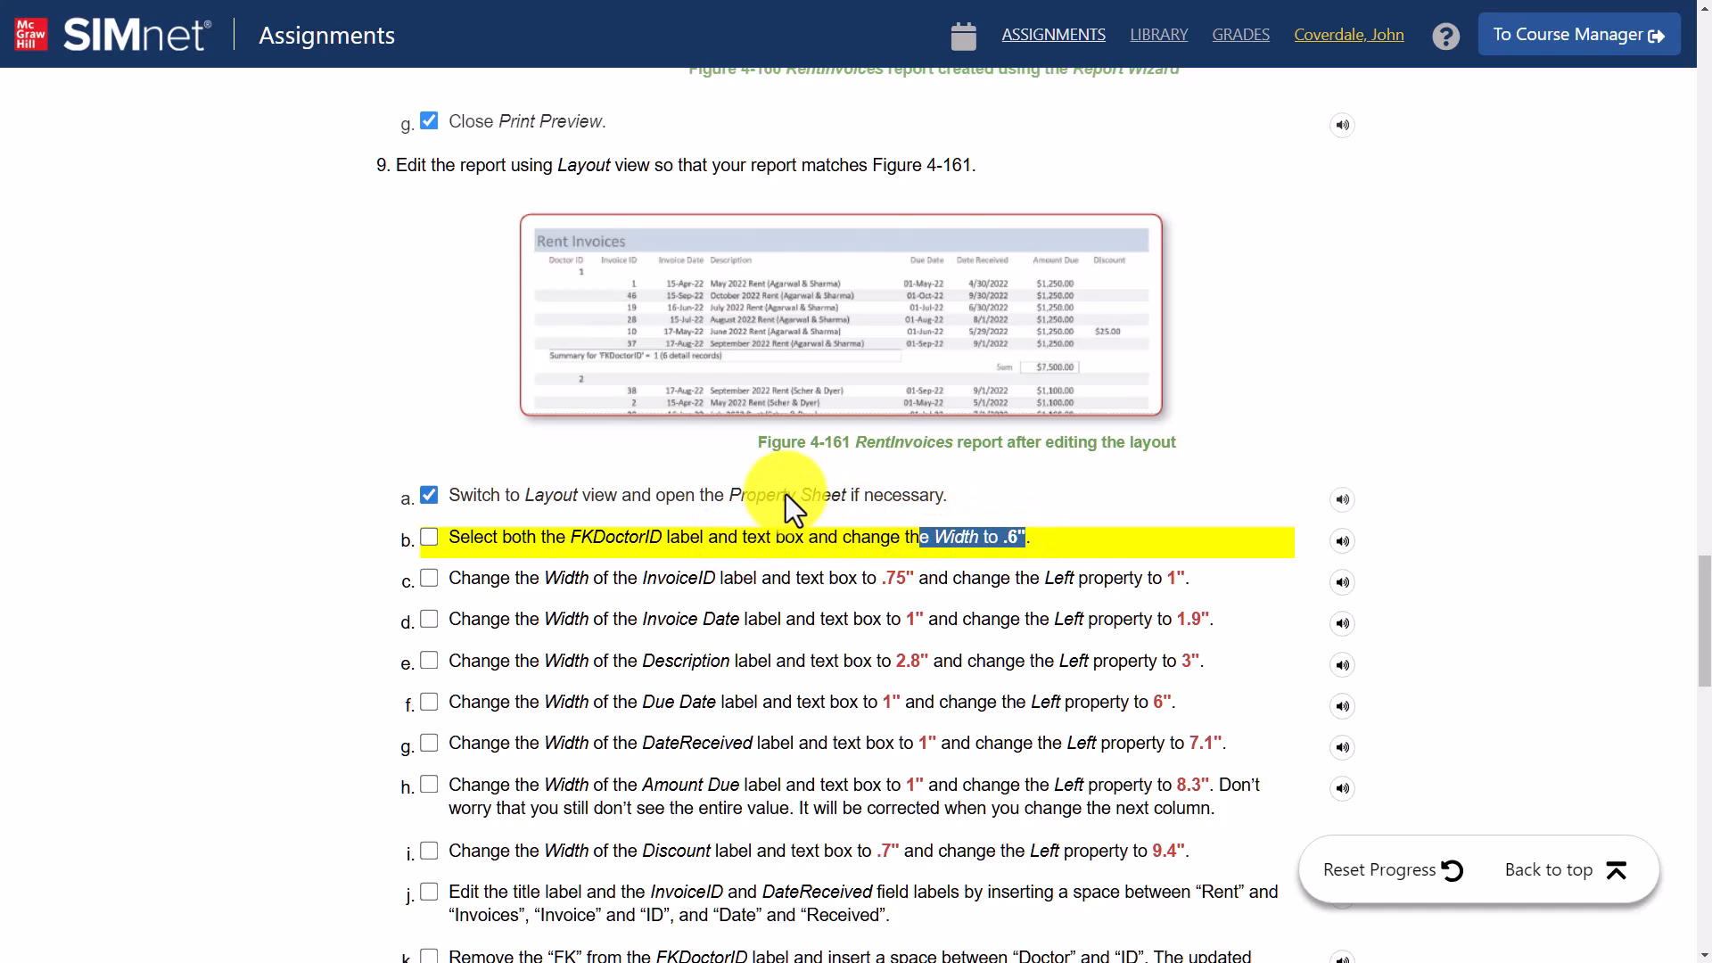
key("alt+Tab")
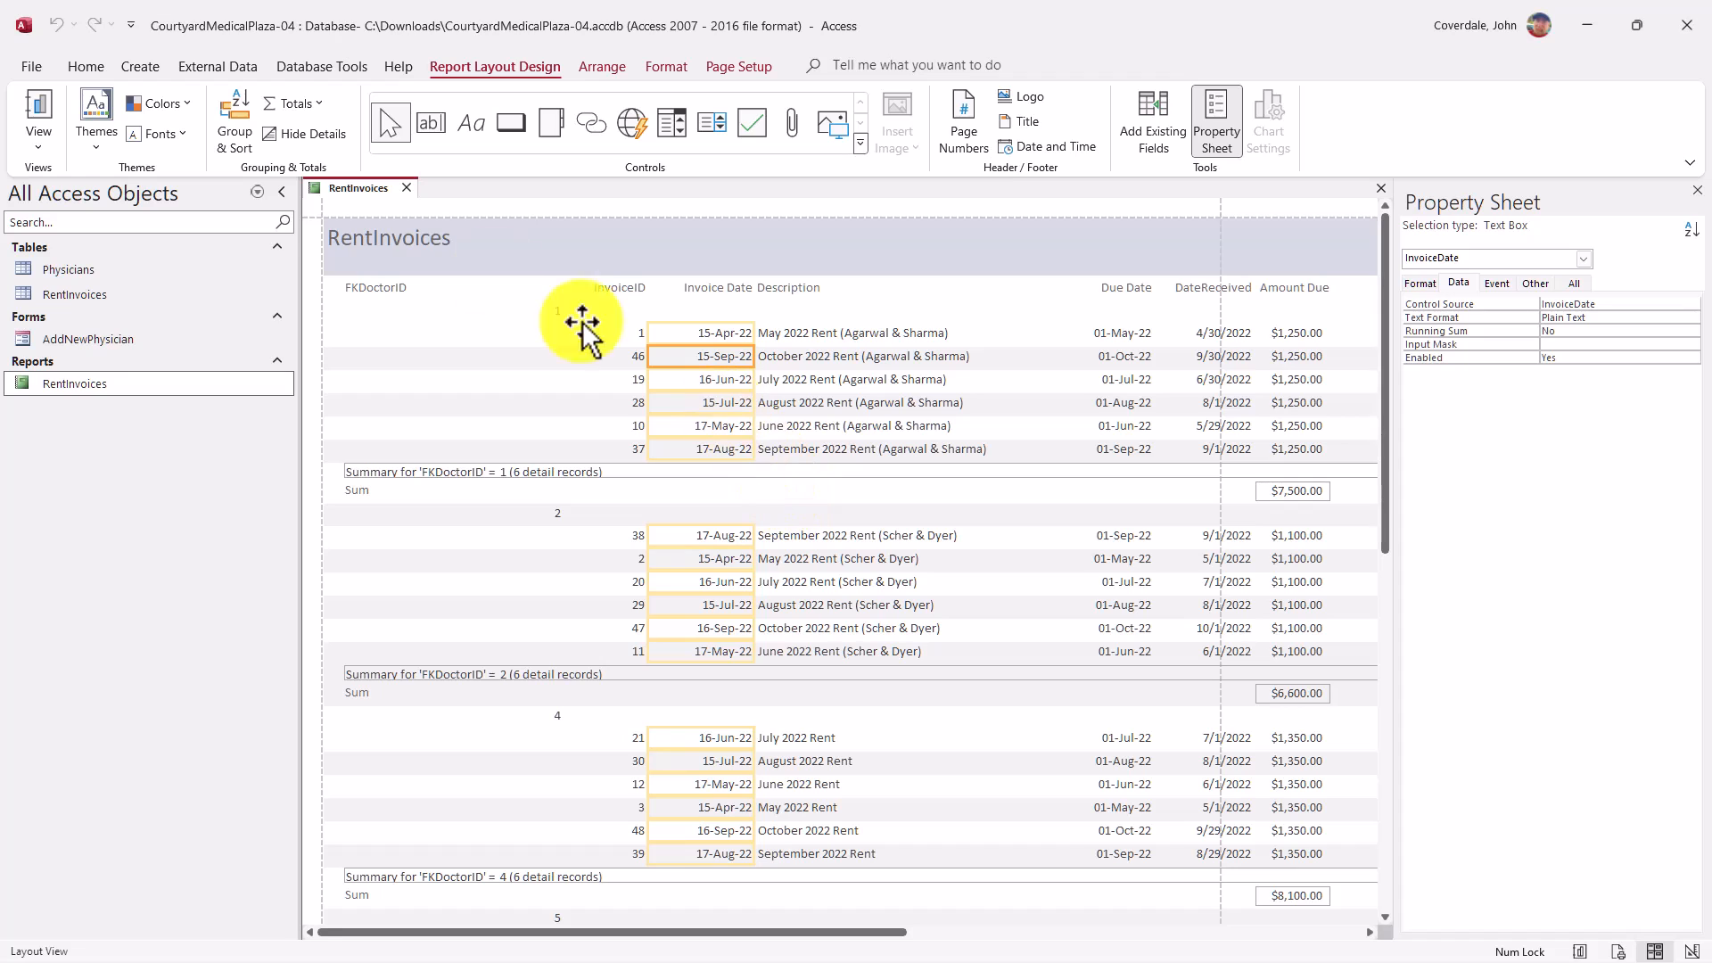
Examine the FKDoctorID label and its repeated text box in the first three report groups
left_click(352, 287)
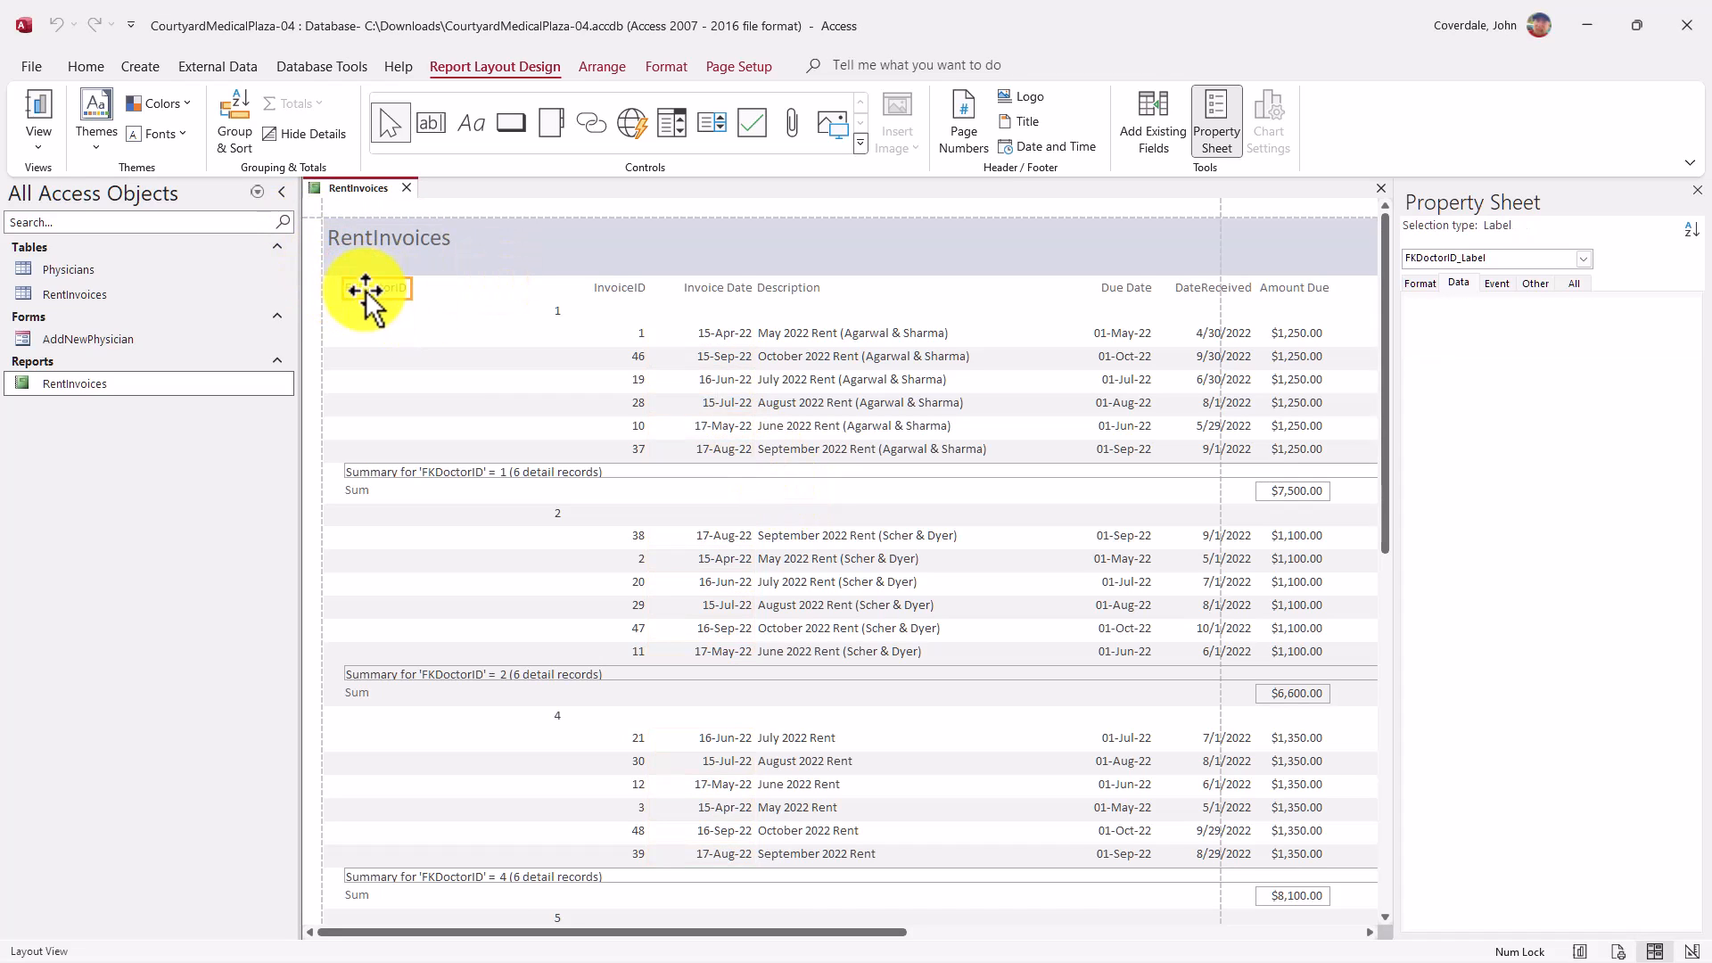
left_click(412, 312)
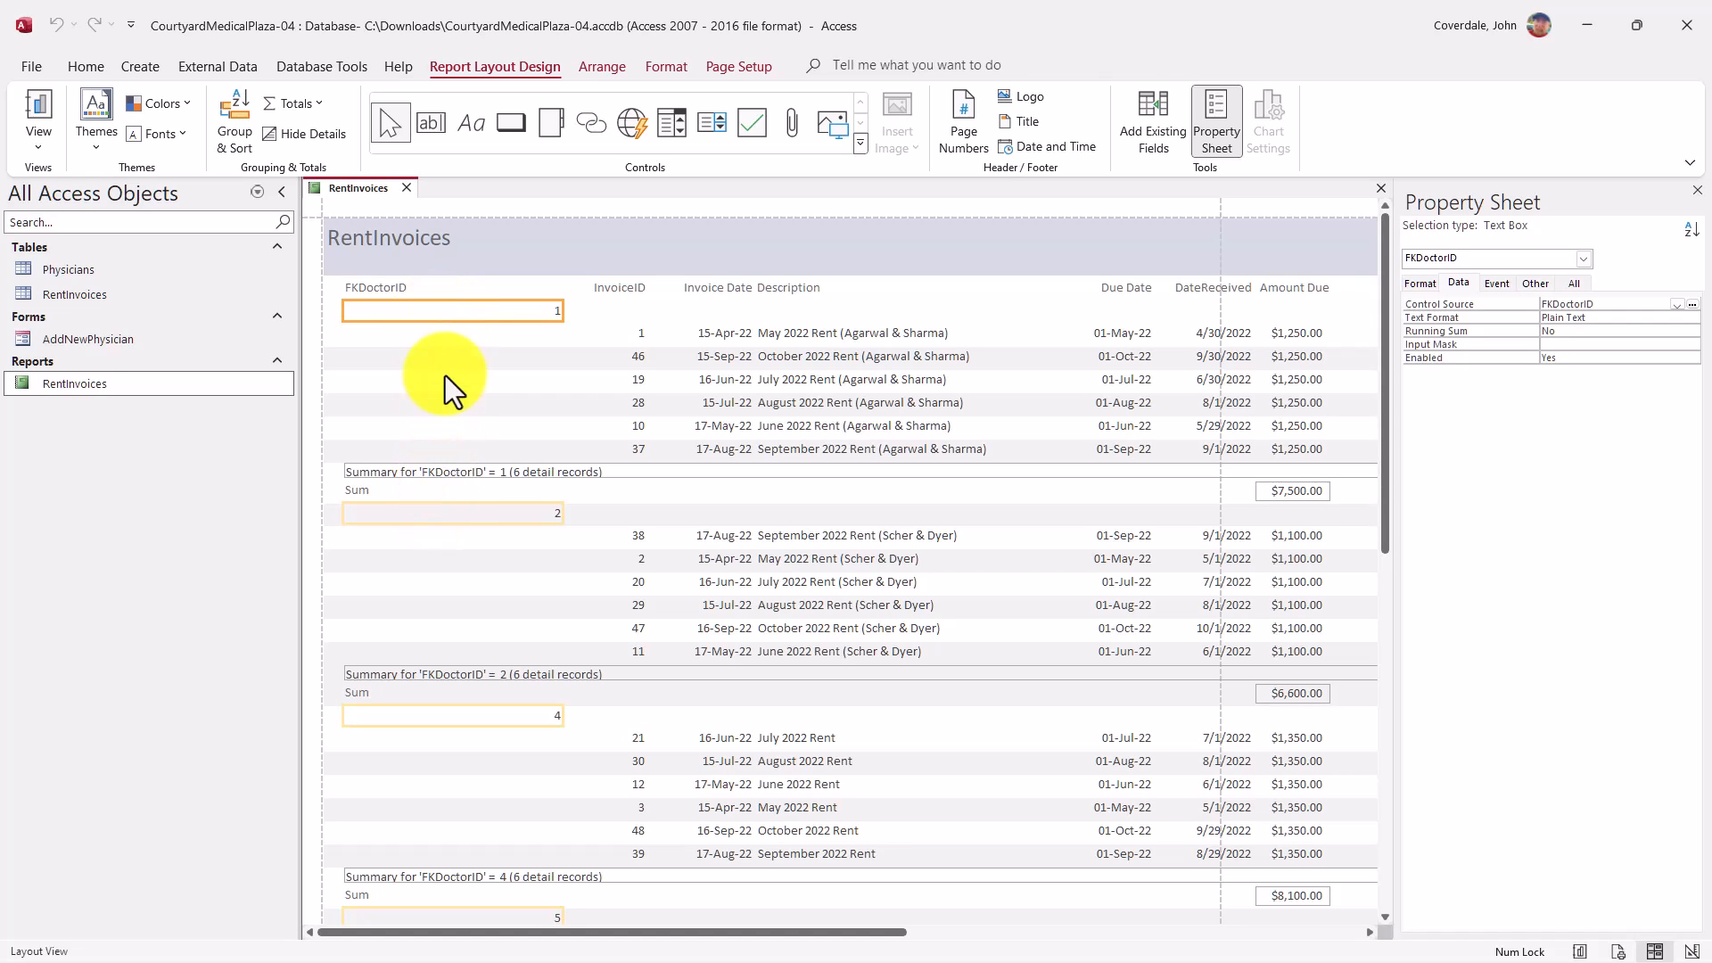
left_click(424, 510)
left_click(445, 718)
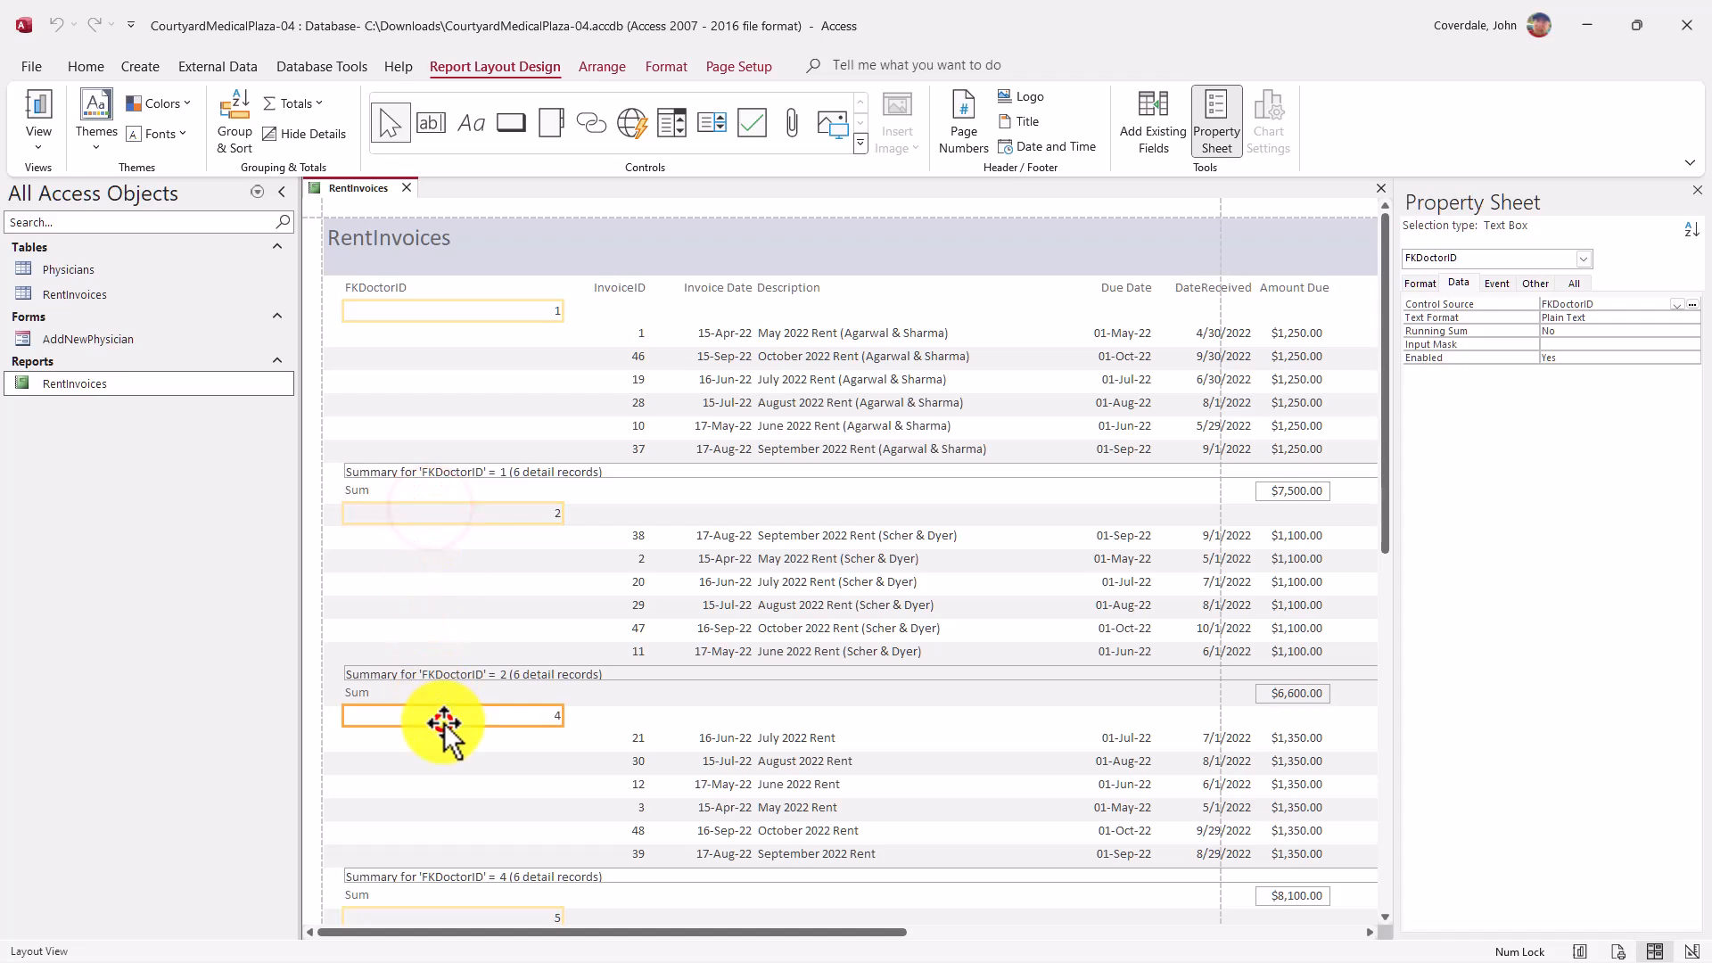
left_click(463, 512)
left_click(427, 318)
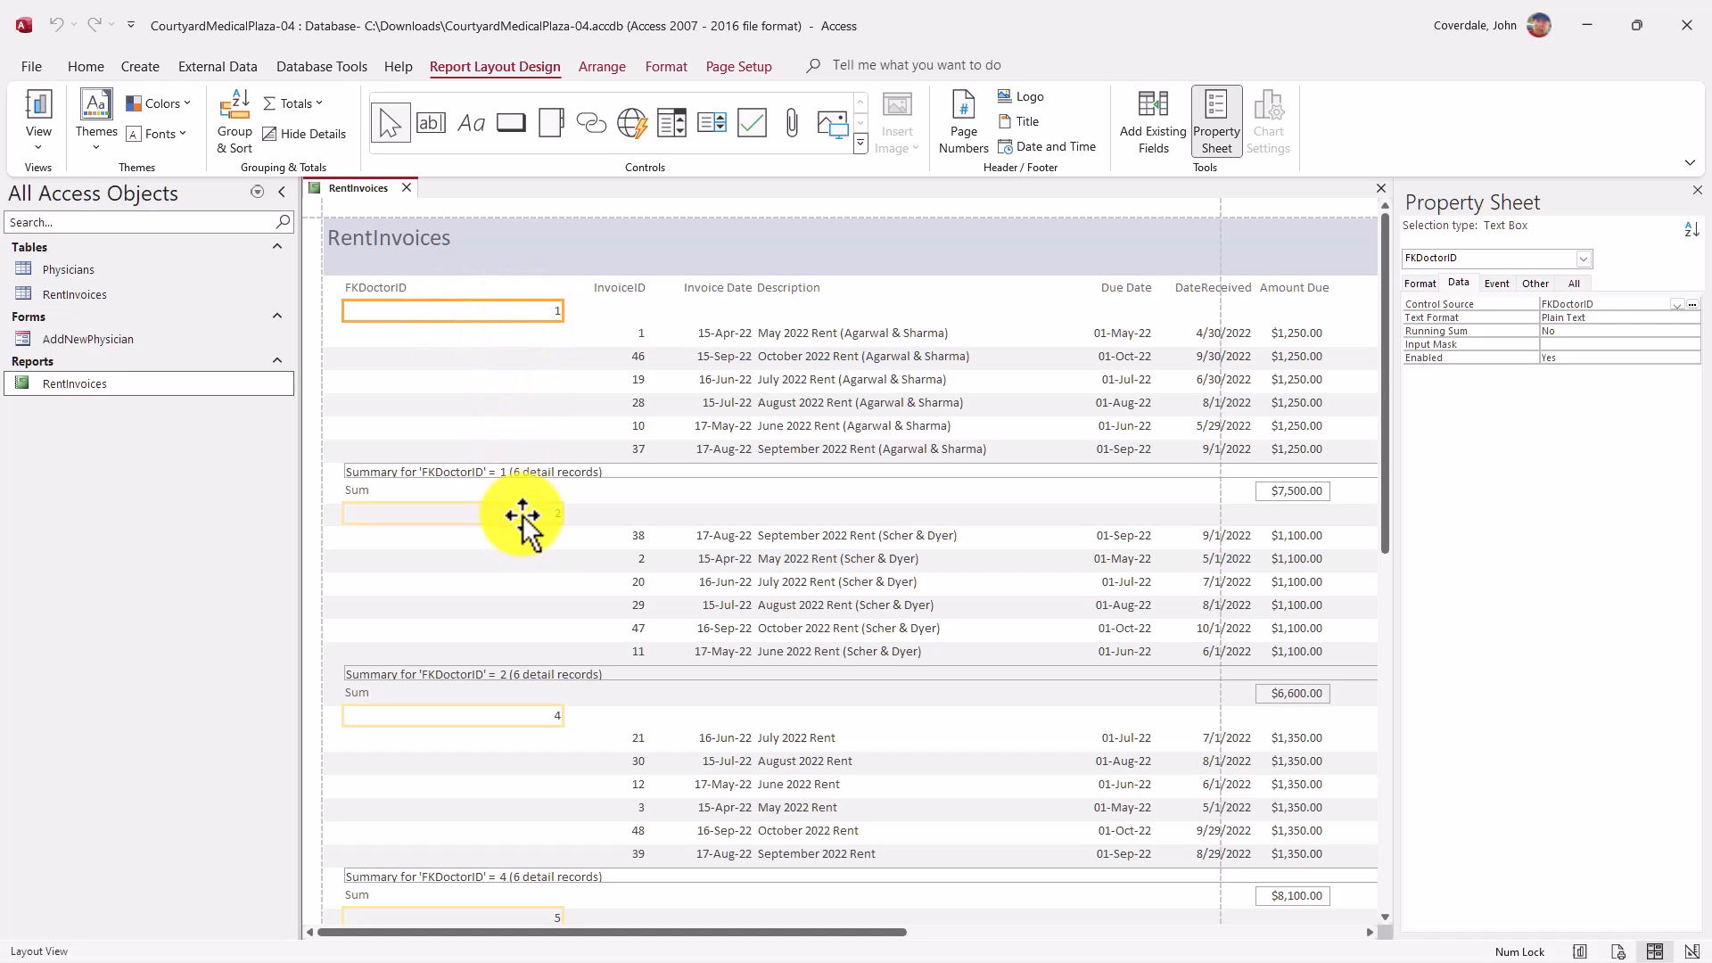
Try selecting the FKDoctorID label and text box together, and narrow the text box alone to about 1.72 inches by hand
left_click(380, 290)
left_click(392, 309, "ctrl")
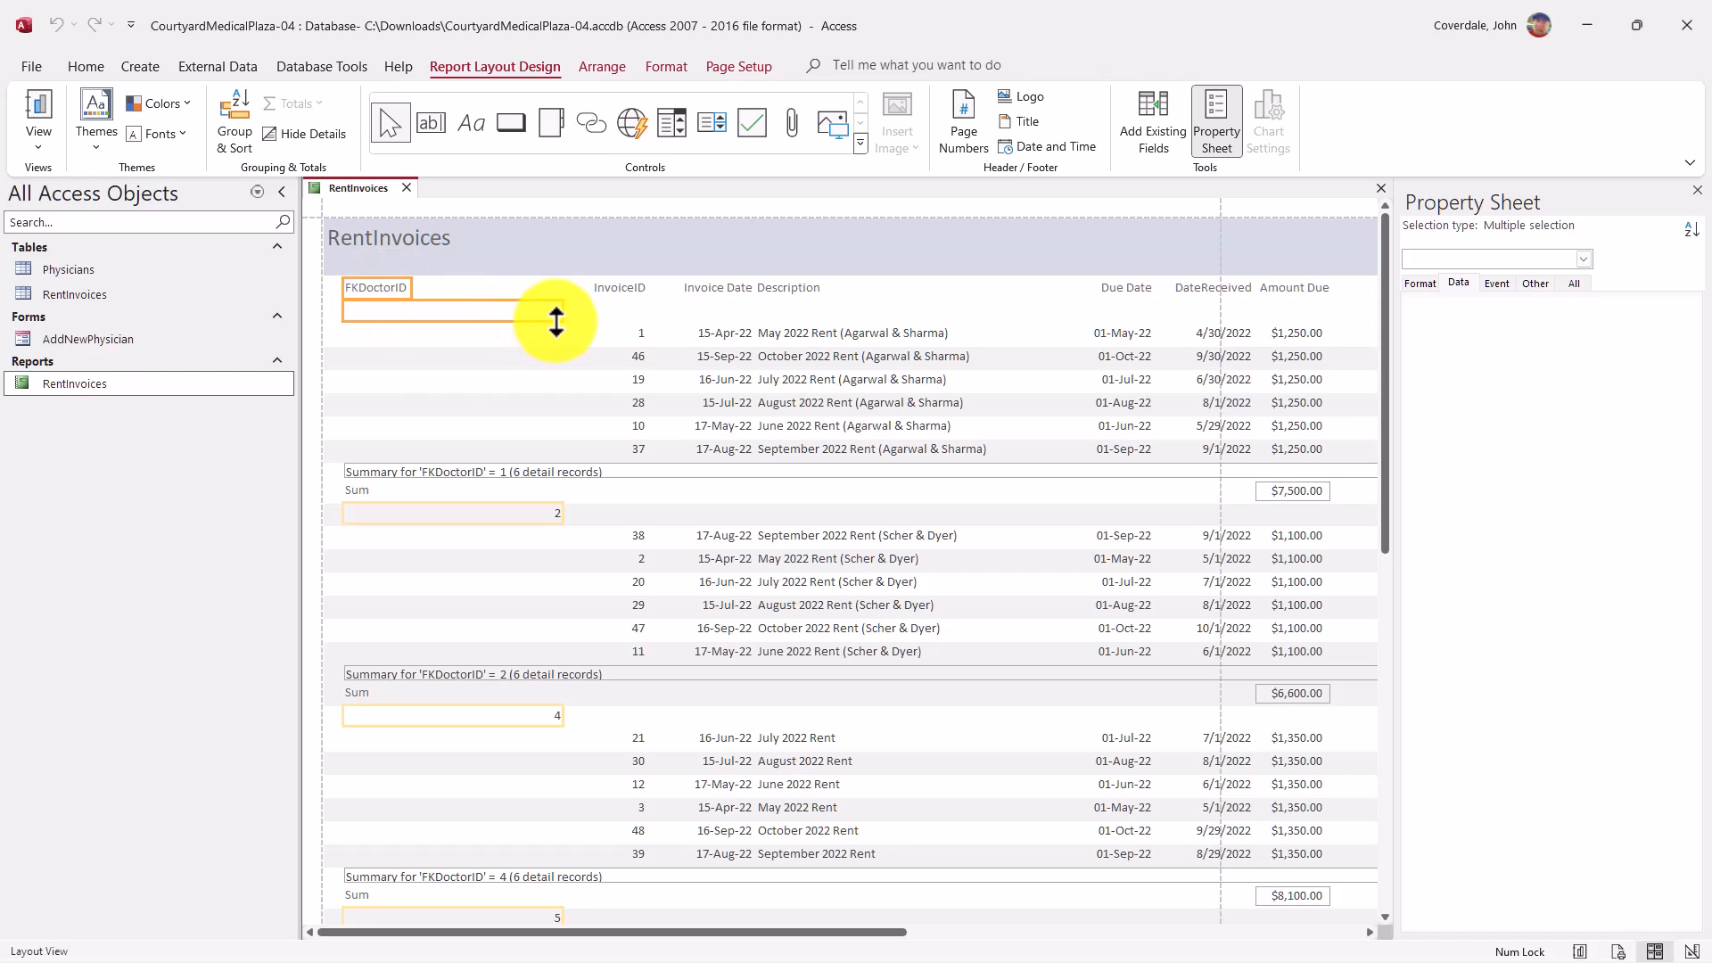
left_click(445, 312)
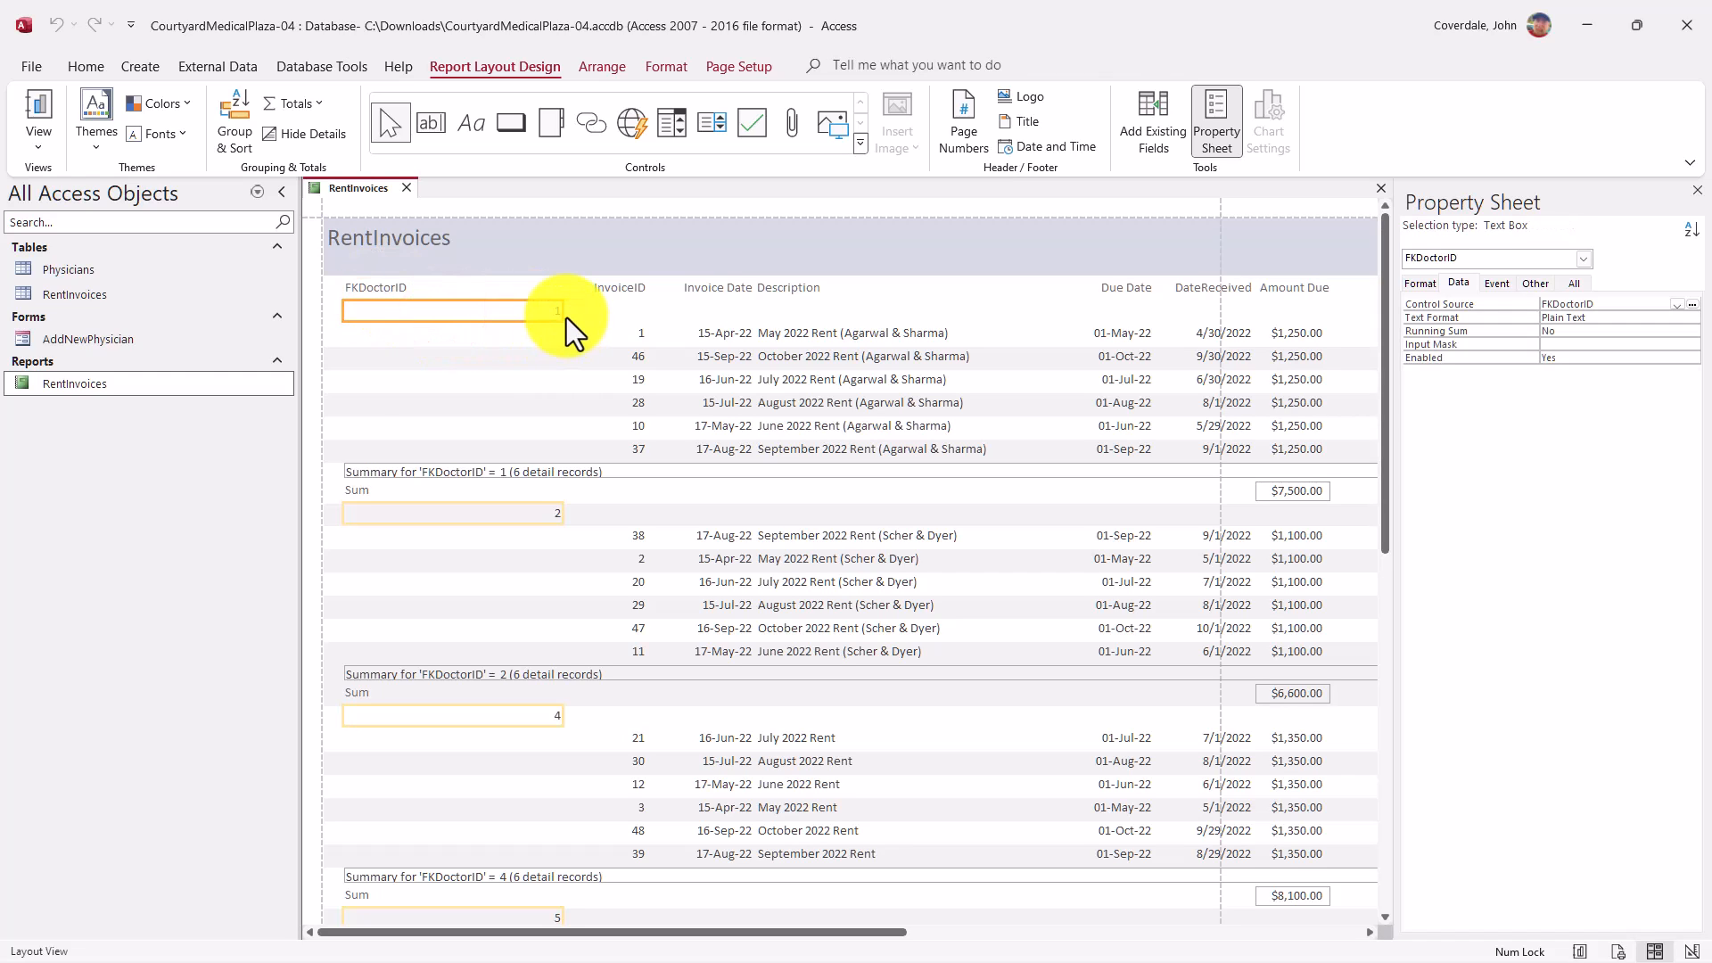
left_click_drag(563, 315, 493, 315)
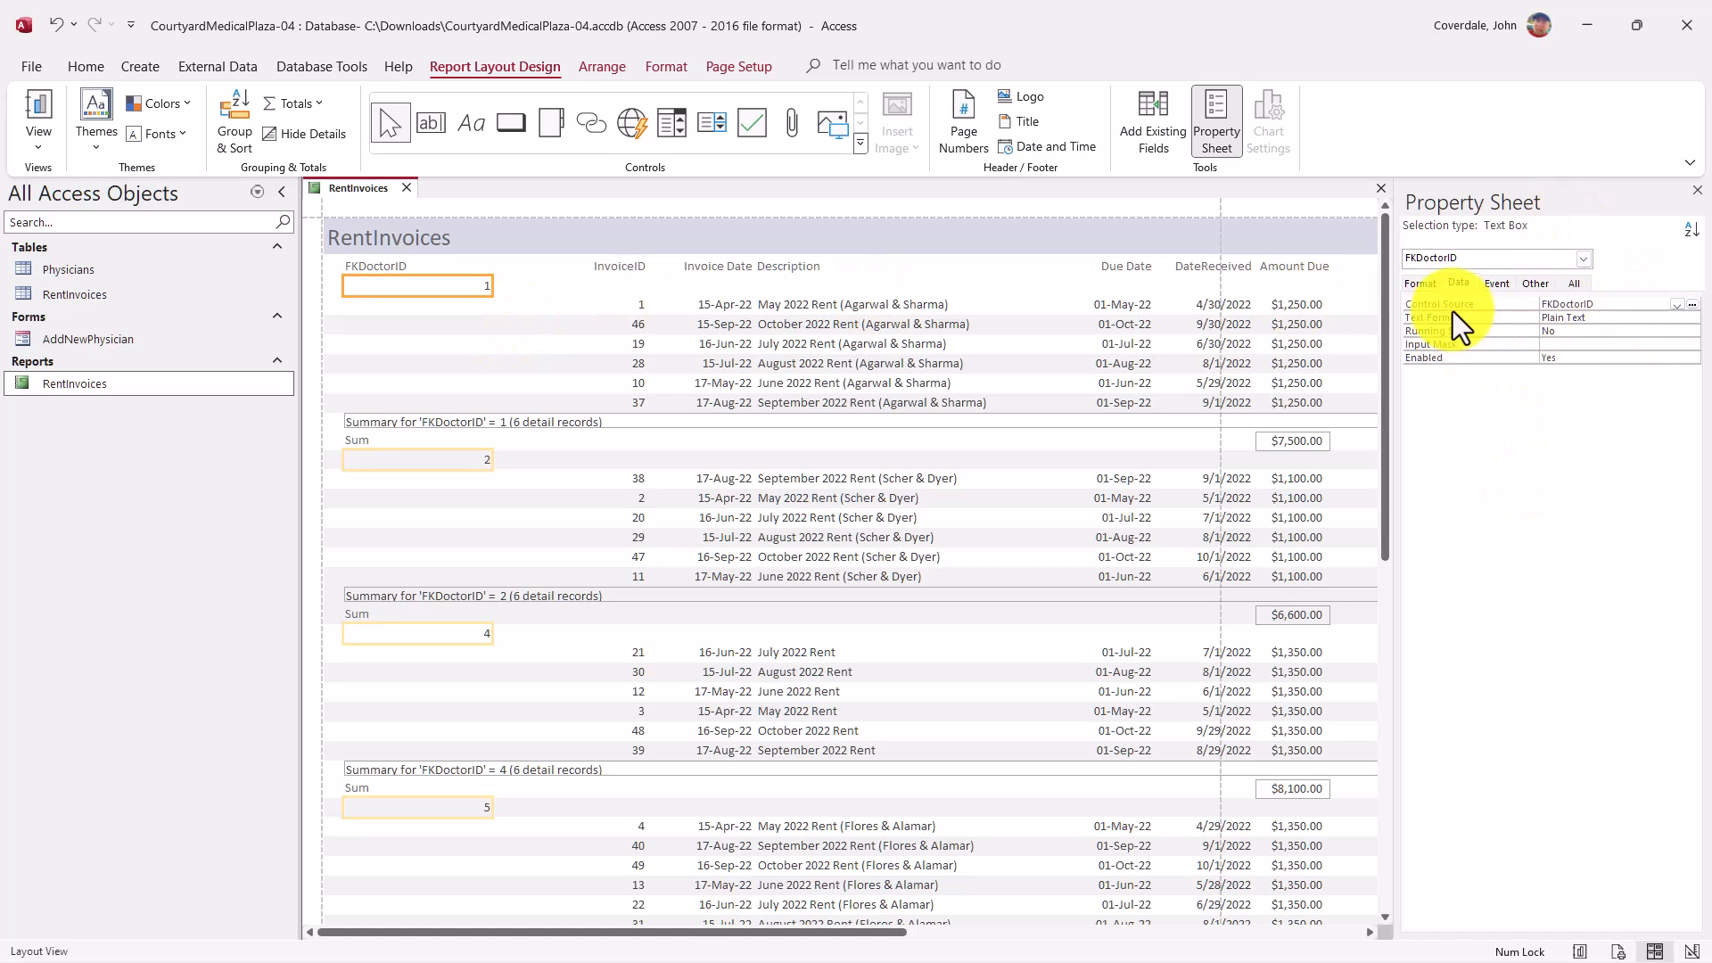
Show the format properties and compare the Width of the FKDoctorID text box with that of its label
left_click(1423, 287)
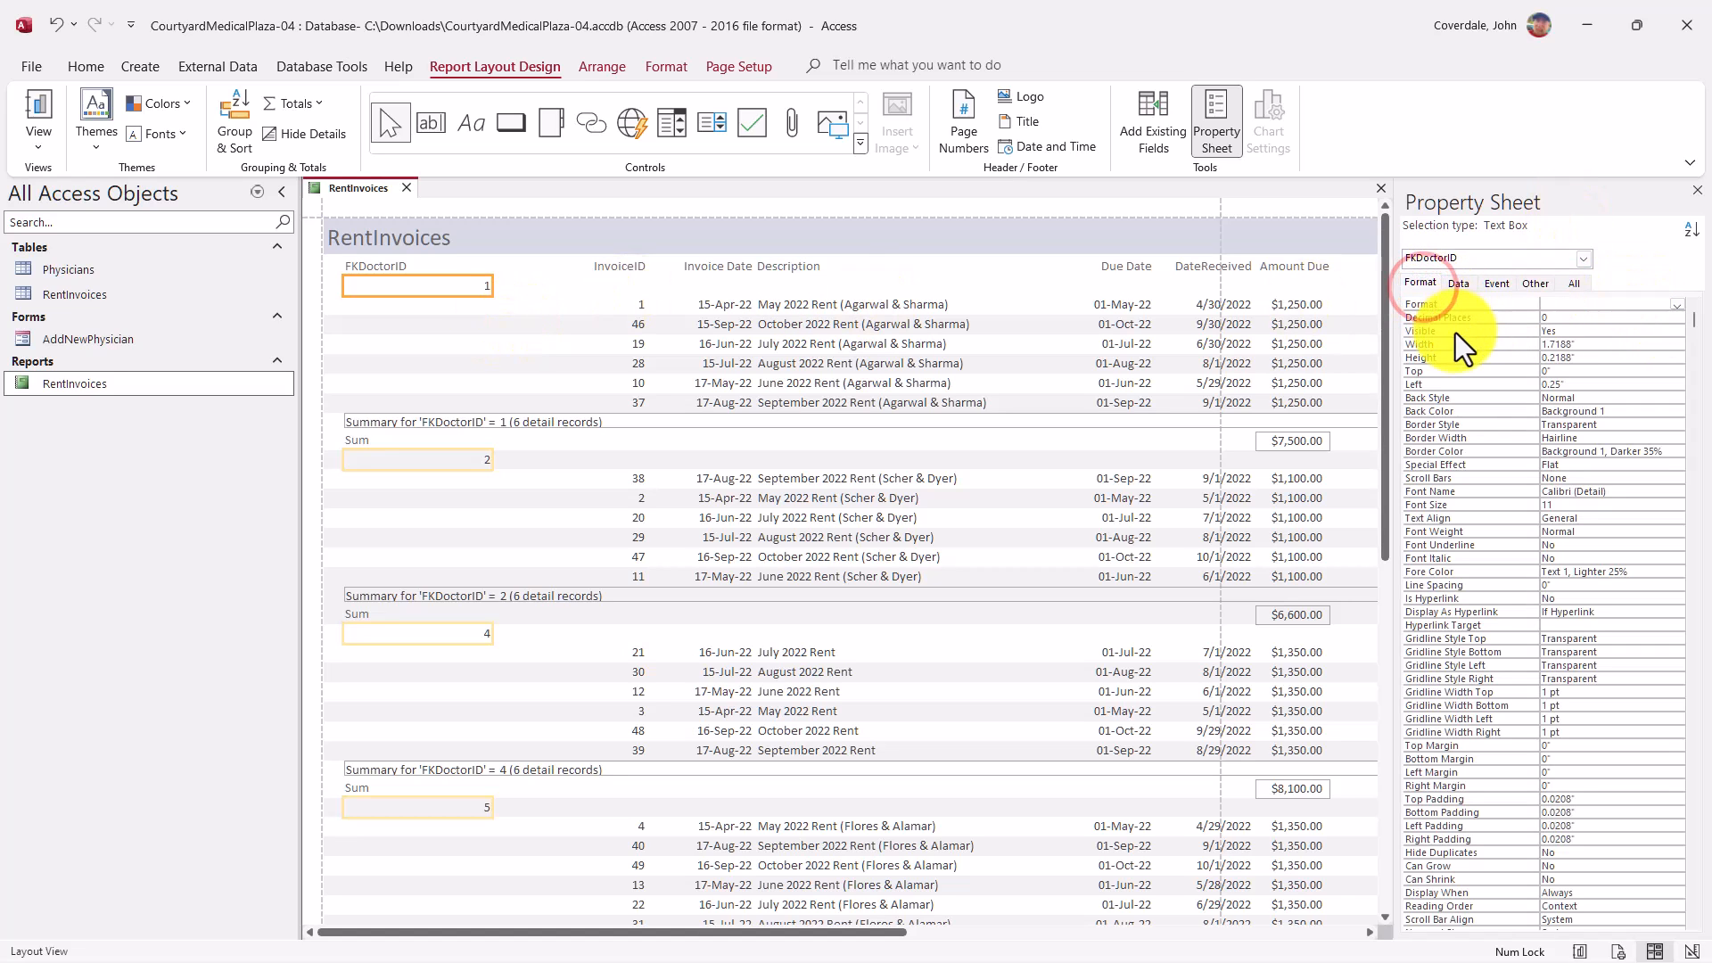
left_click(1438, 346)
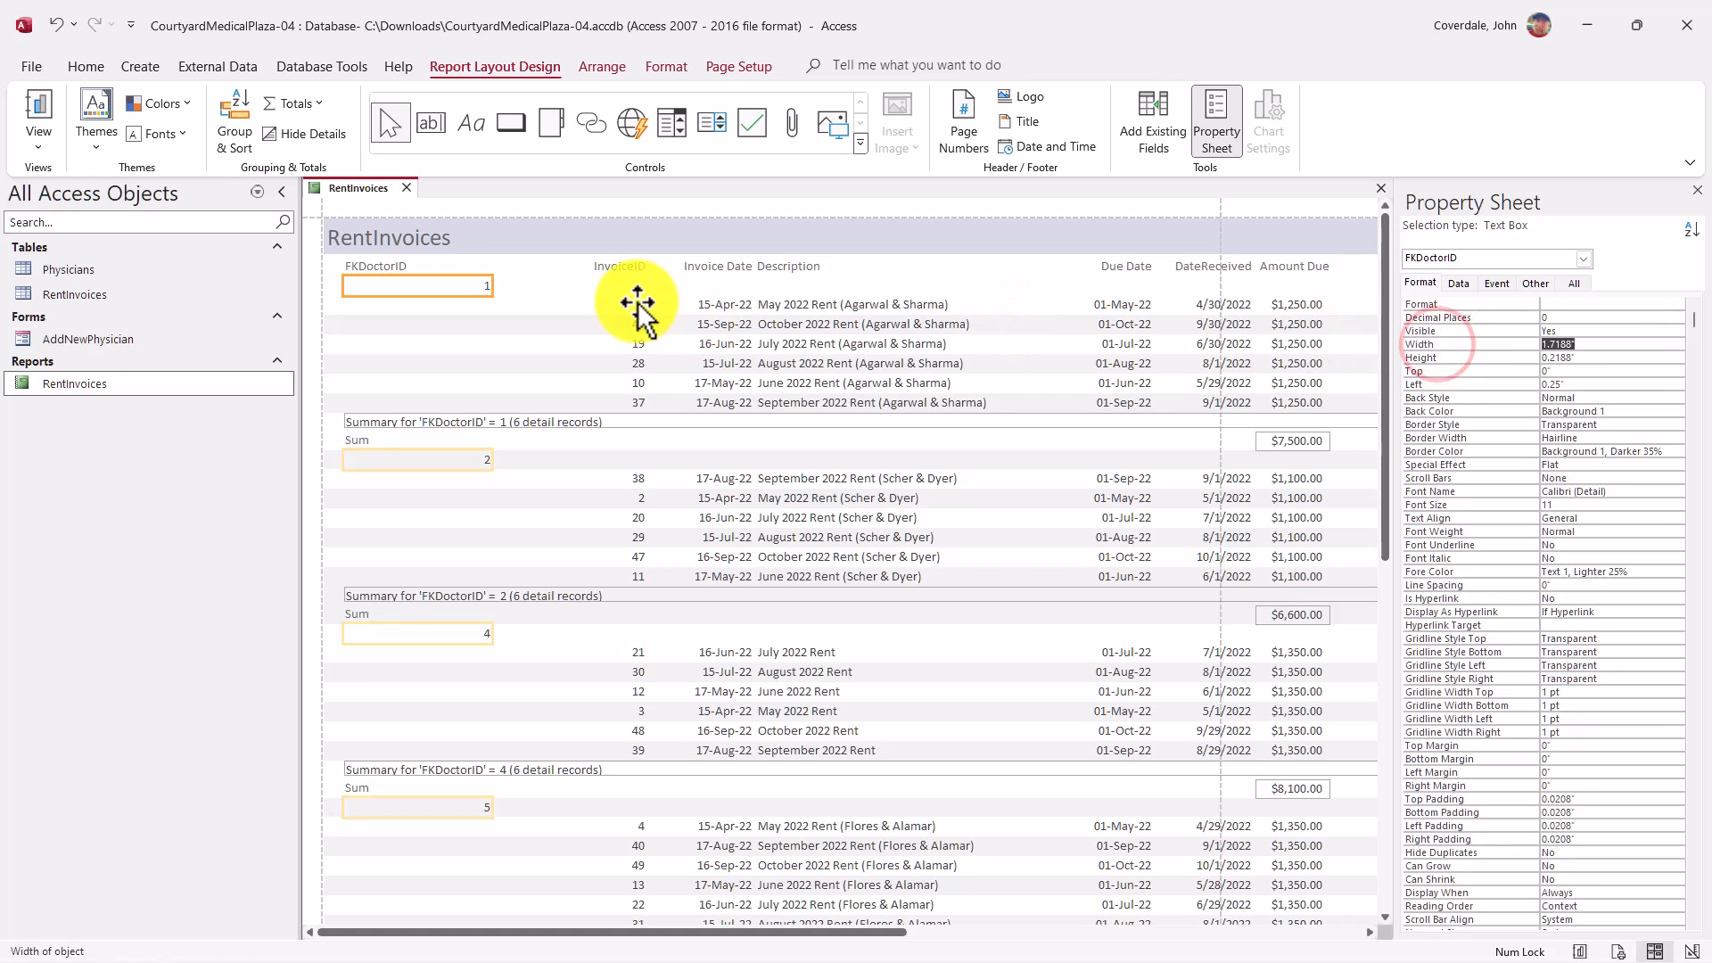
left_click(383, 268)
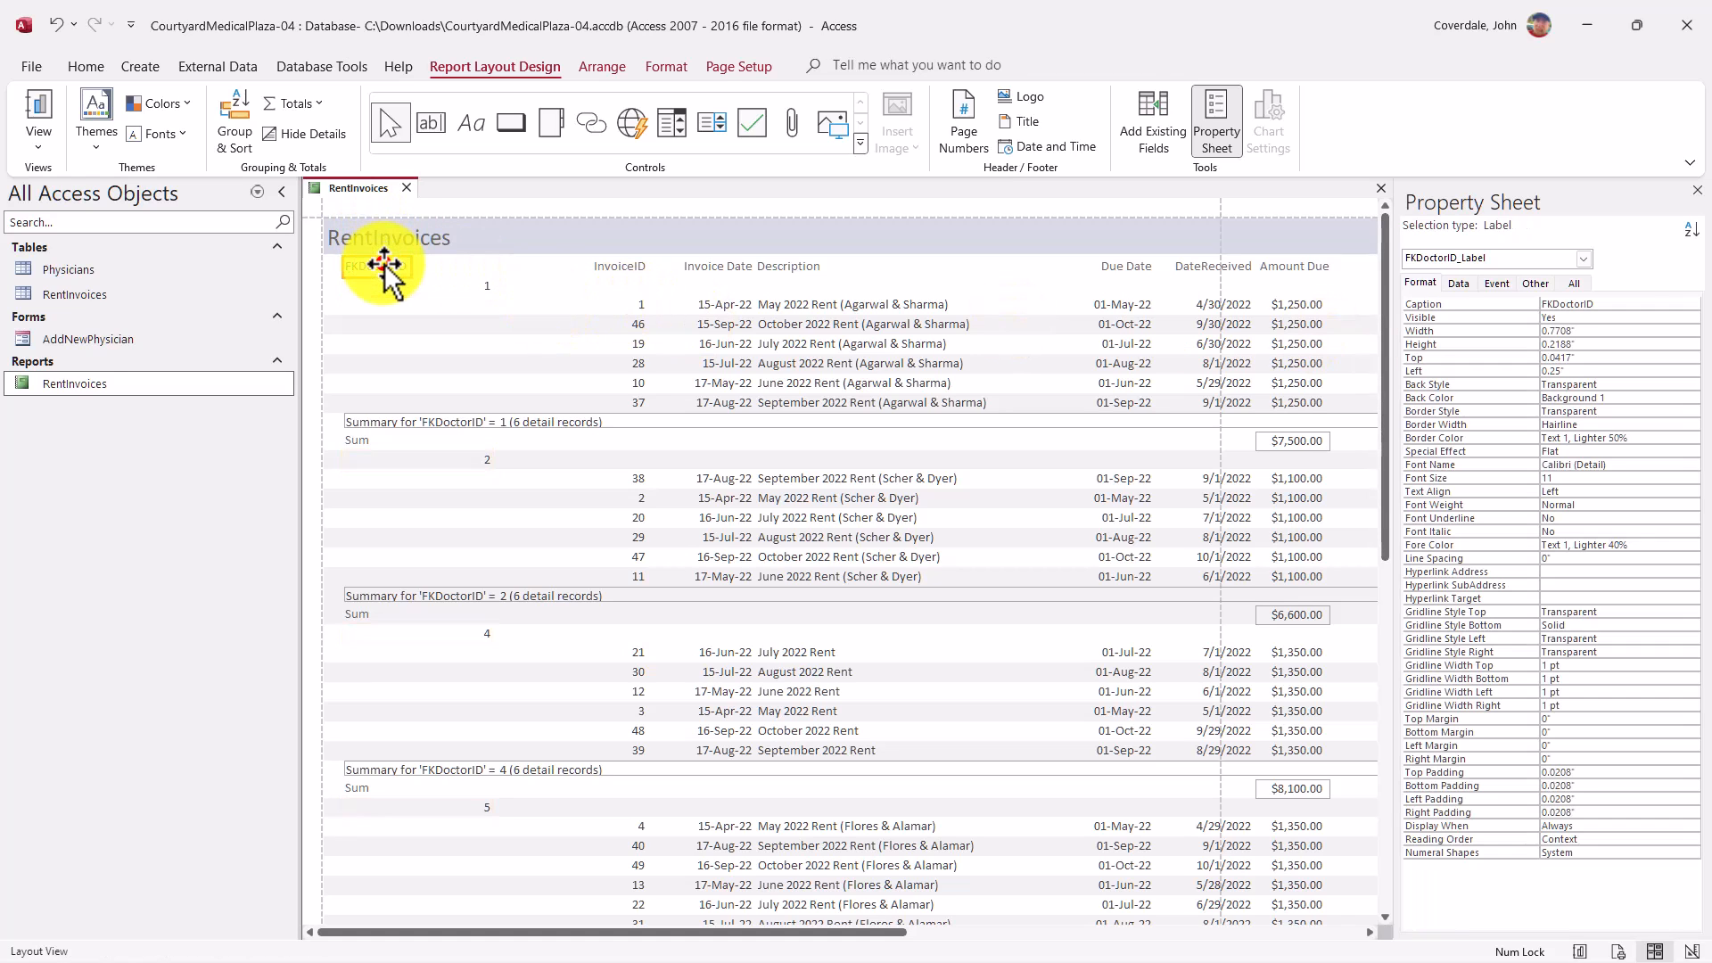
left_click(380, 288)
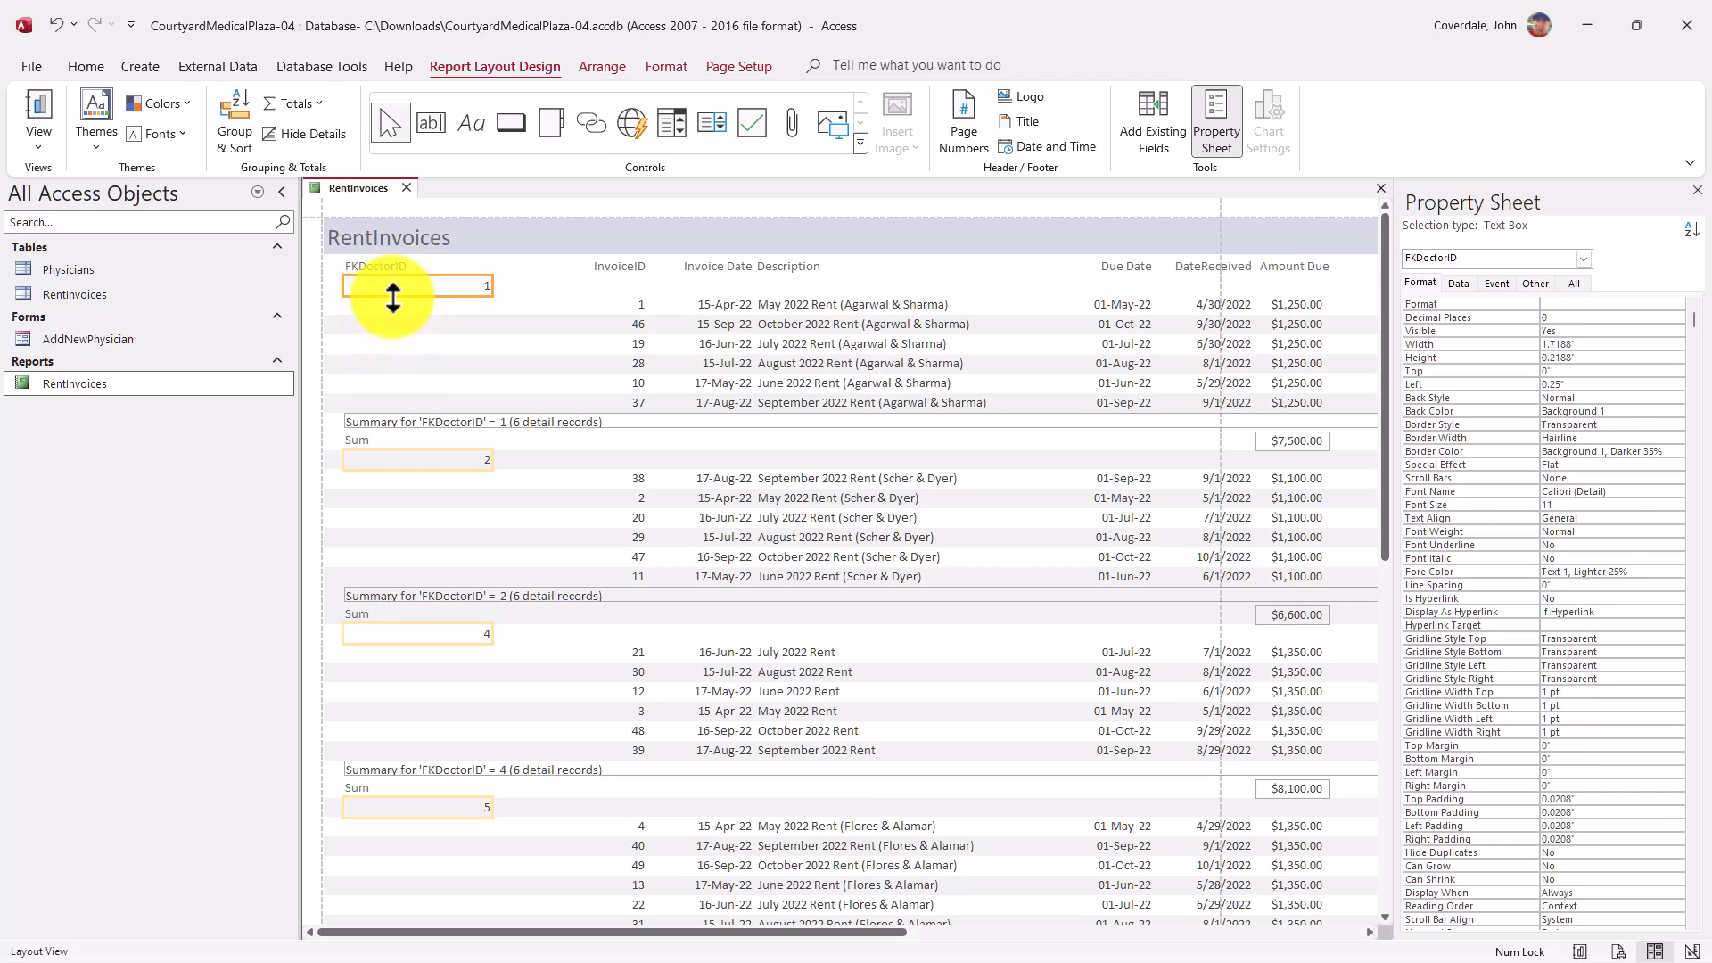
Select both the FKDoctorID label and text box and set their Width to 0.6 inches
left_click(381, 266)
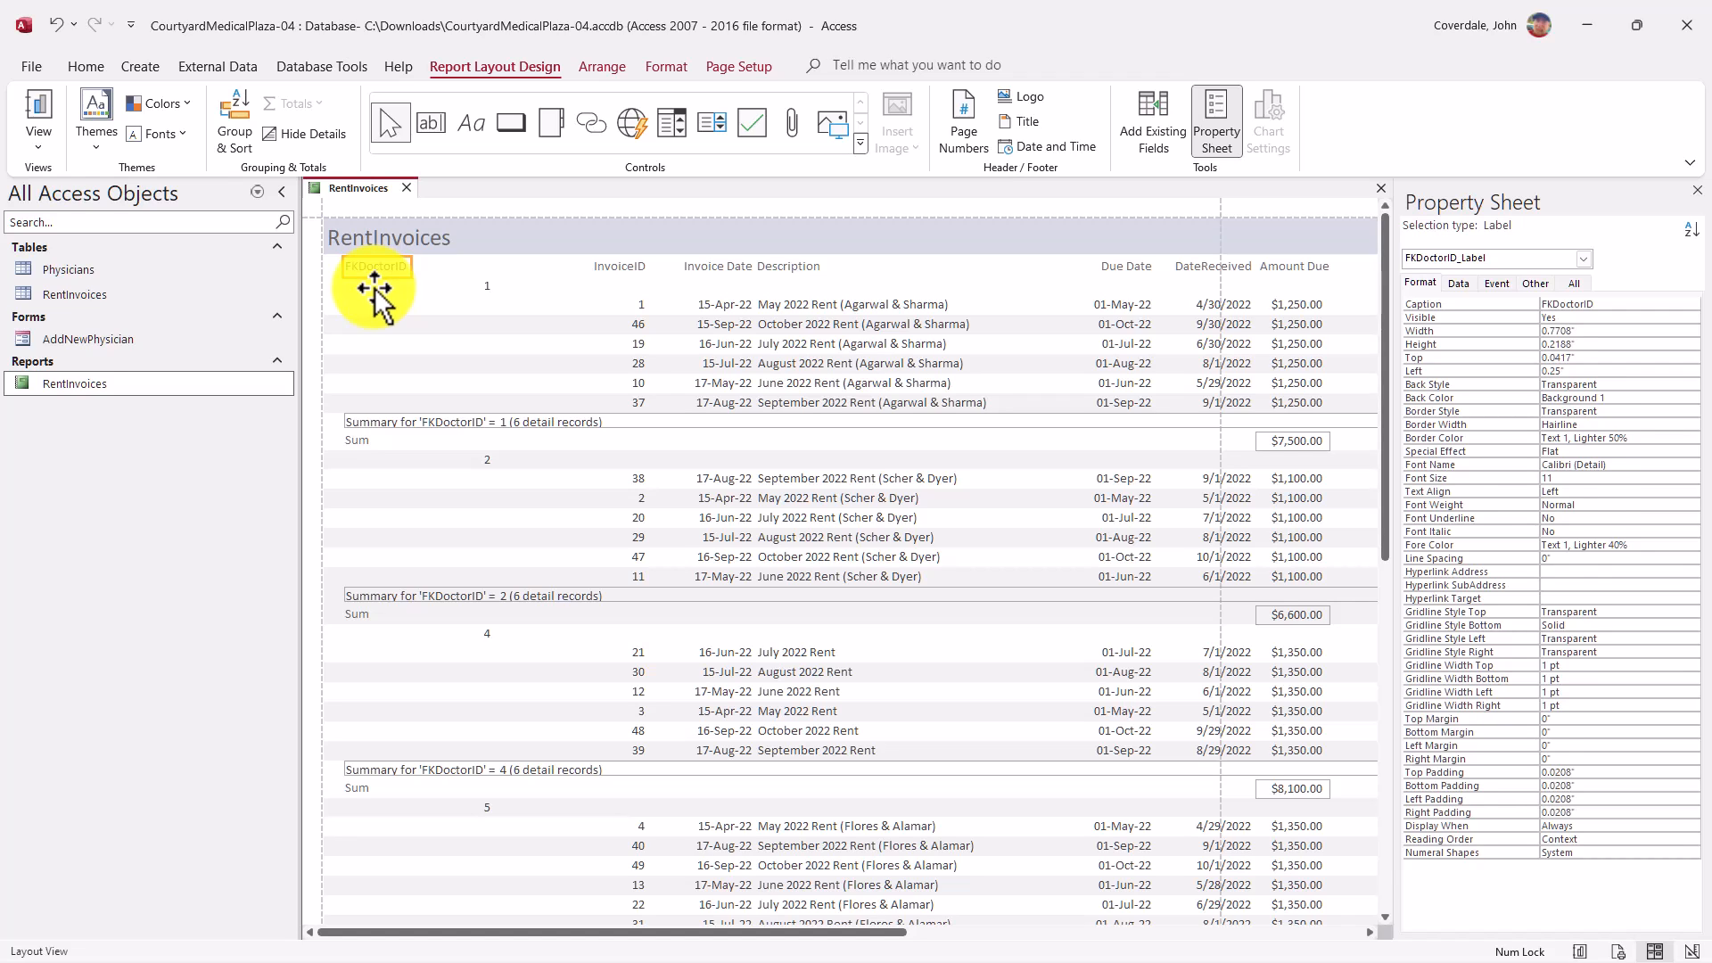
left_click(374, 287, "shift")
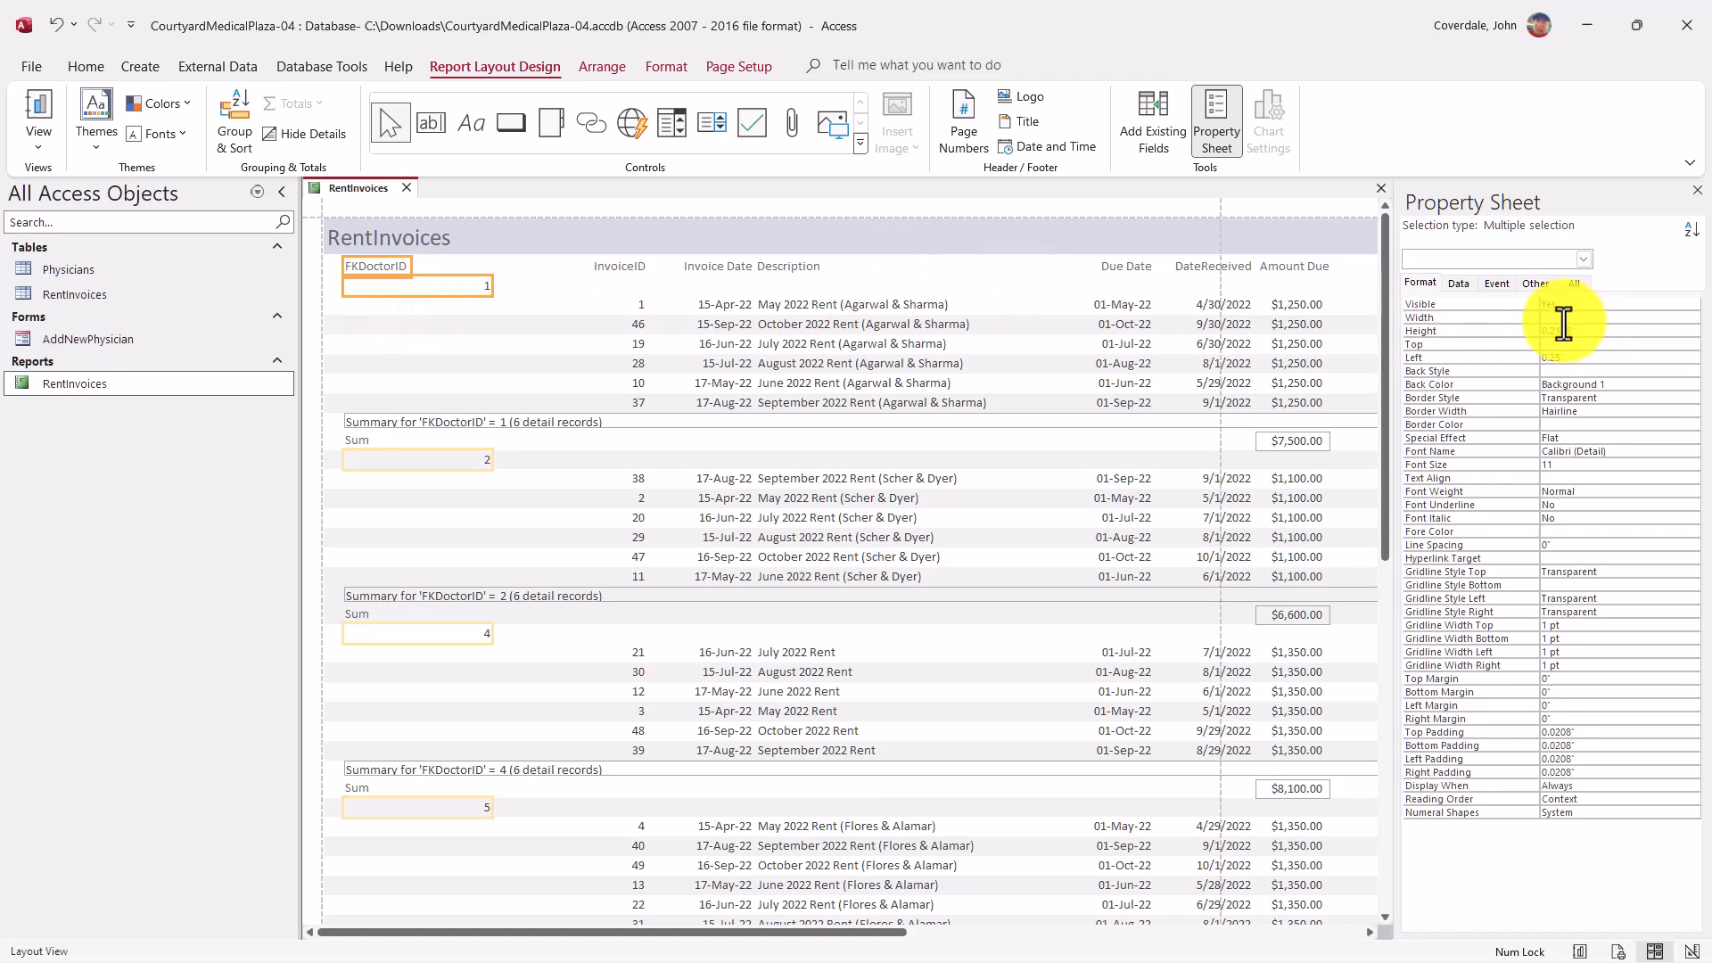
left_click(1421, 283)
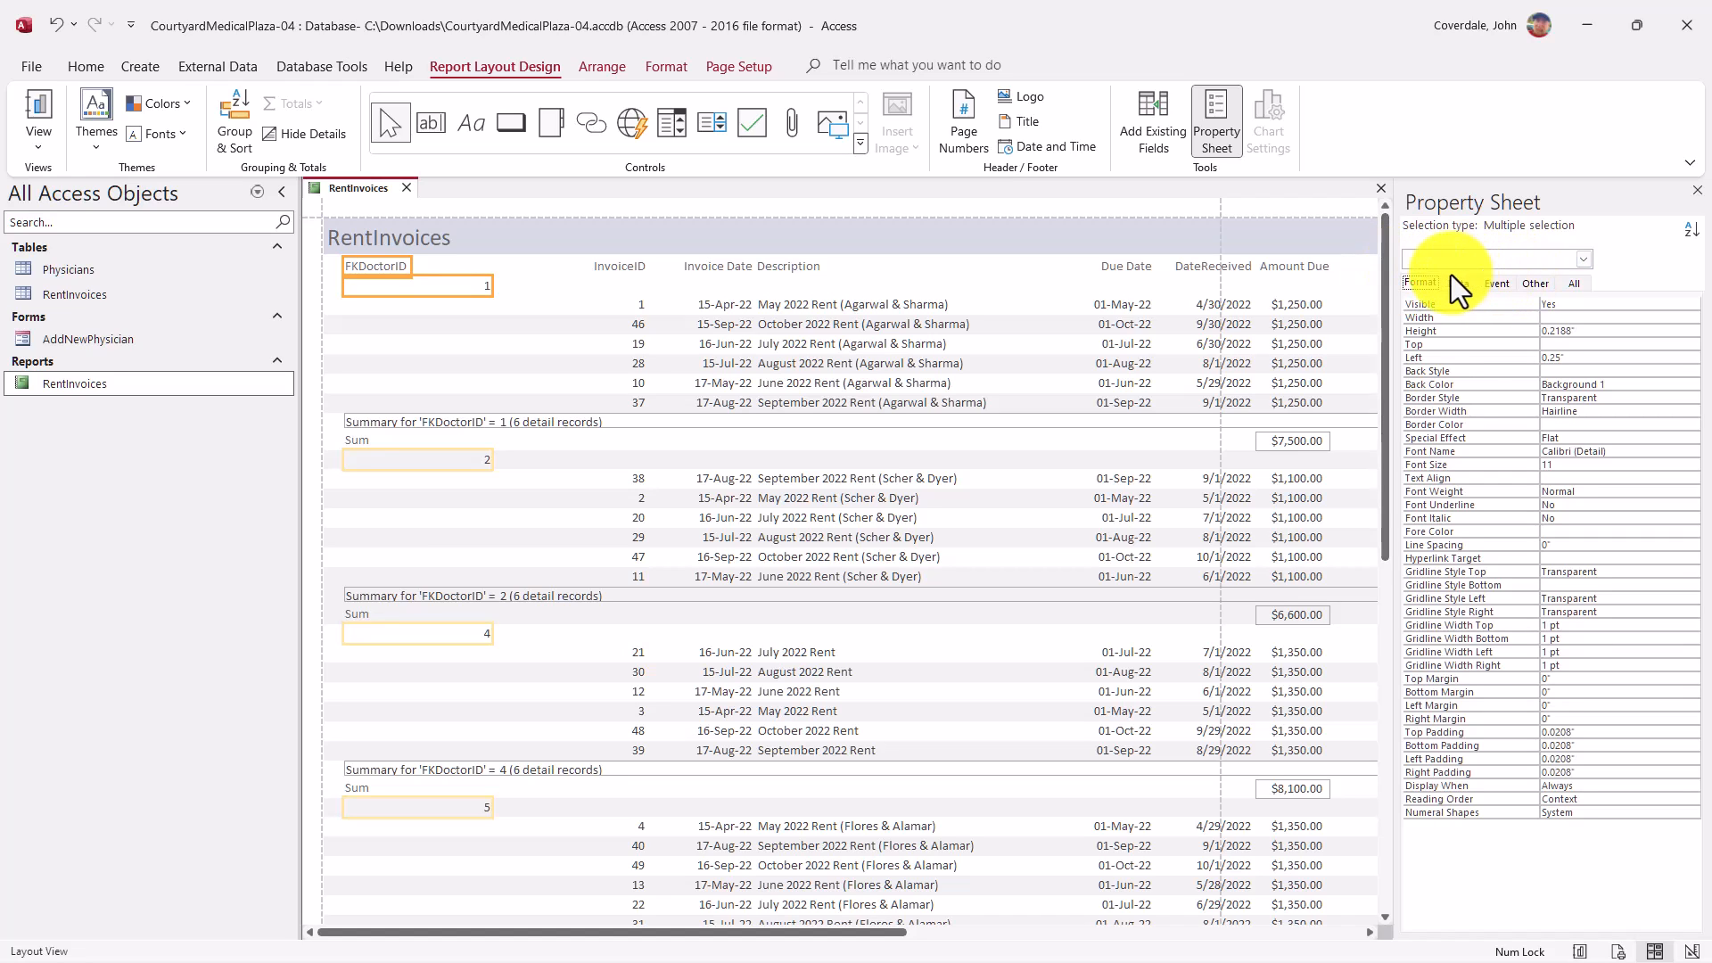
left_click(1532, 321)
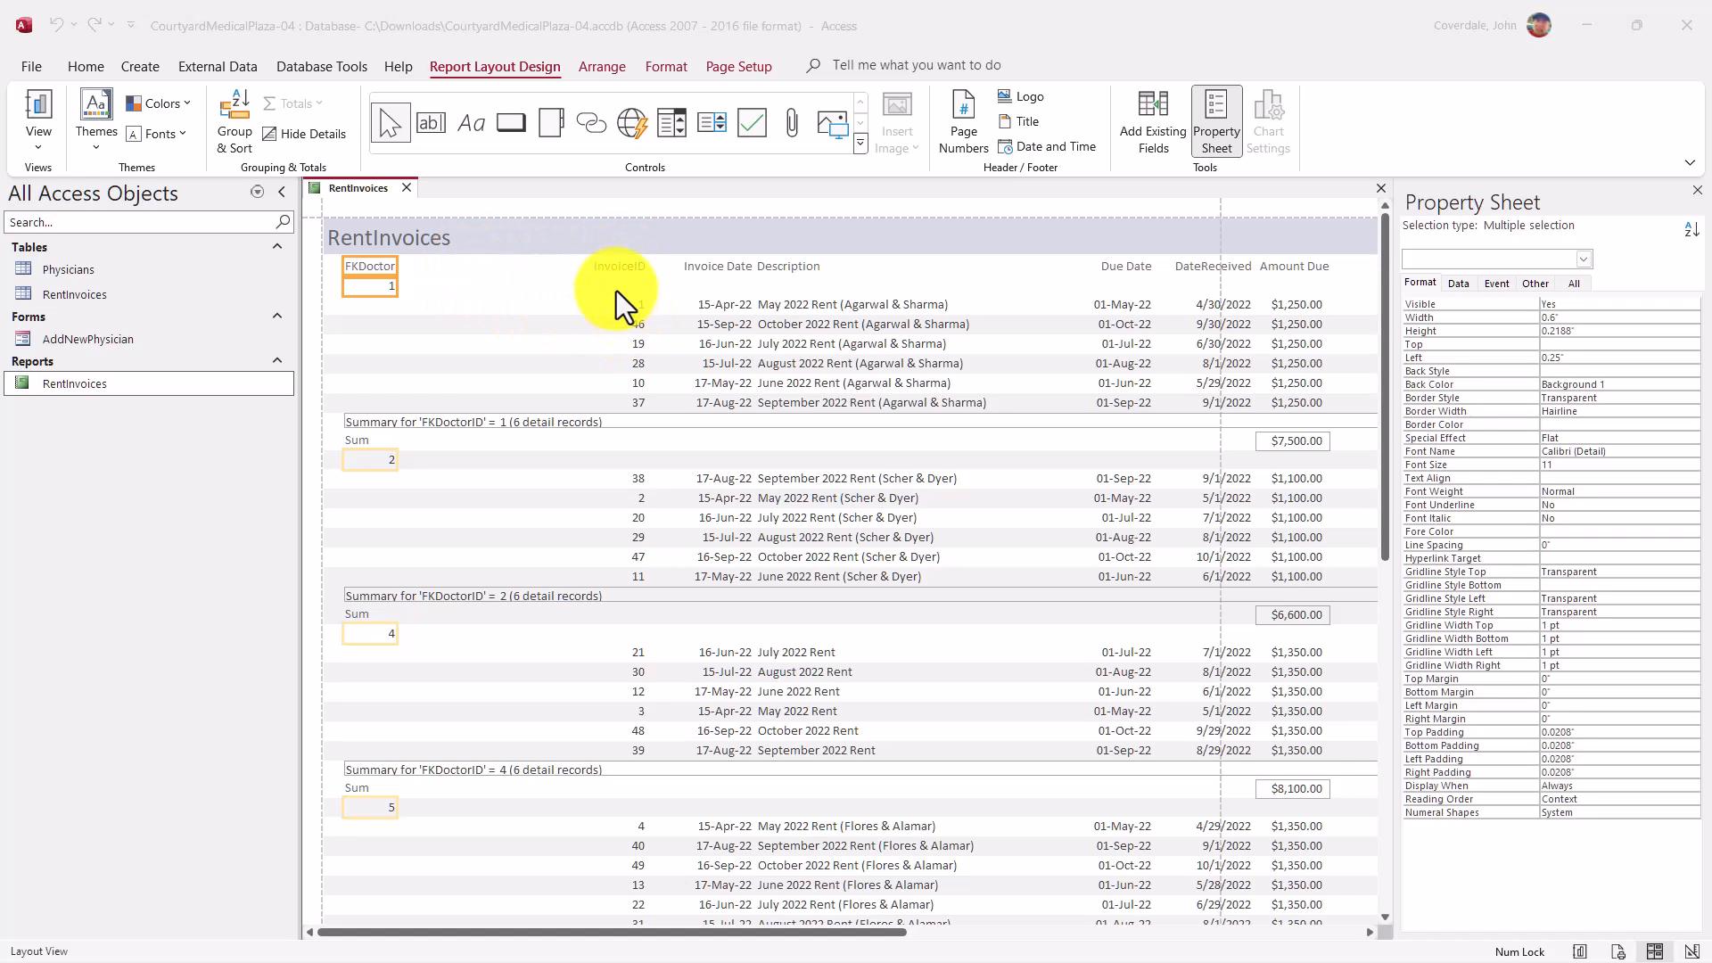
Mark instruction 9b as complete in the SIMnet assignment, read instruction 9c on InvoiceID and return to Access
key("alt+Tab")
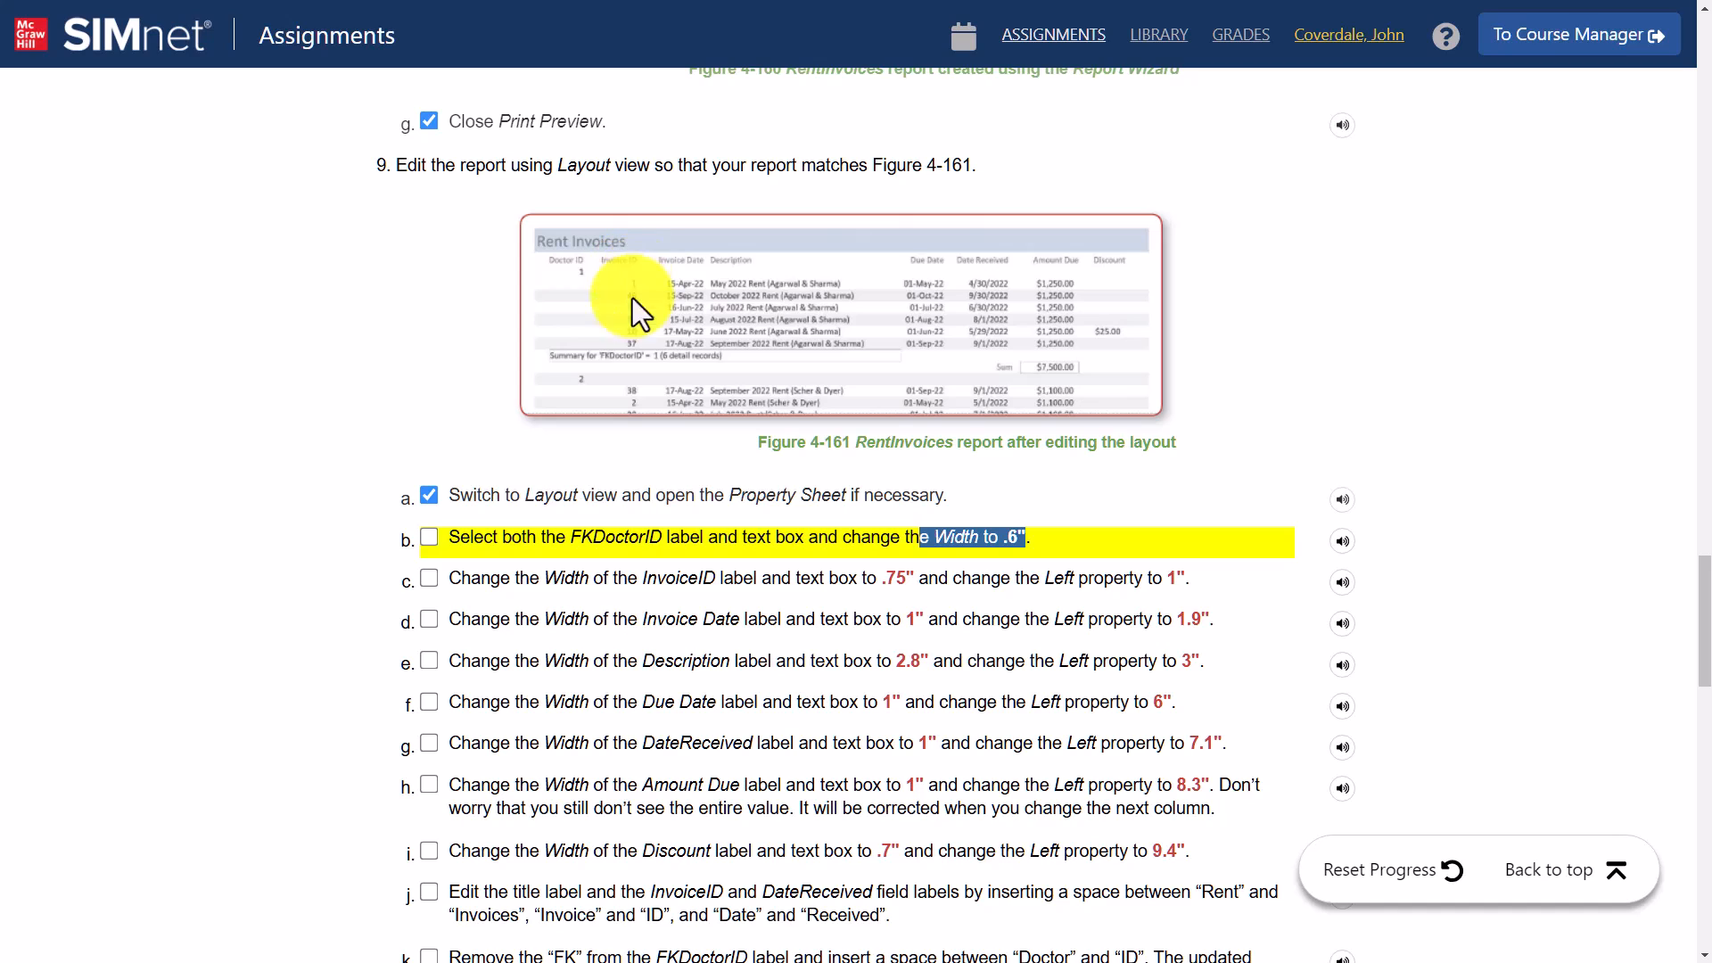
left_click(426, 535)
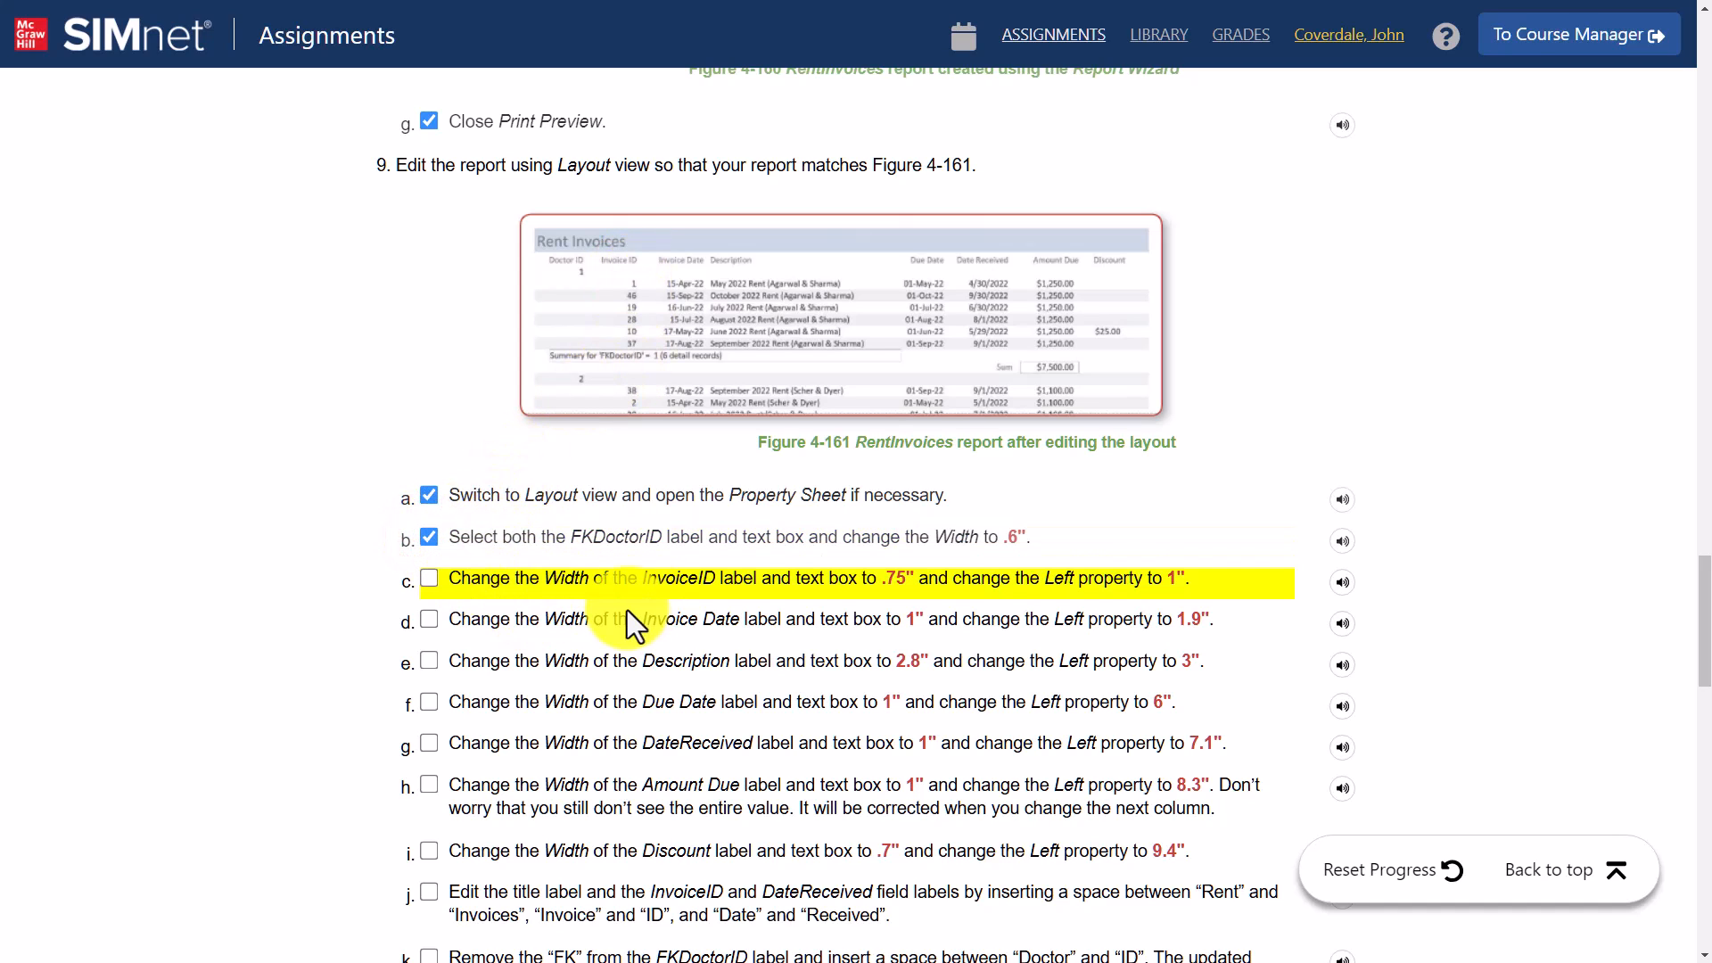
left_click_drag(640, 586, 874, 589)
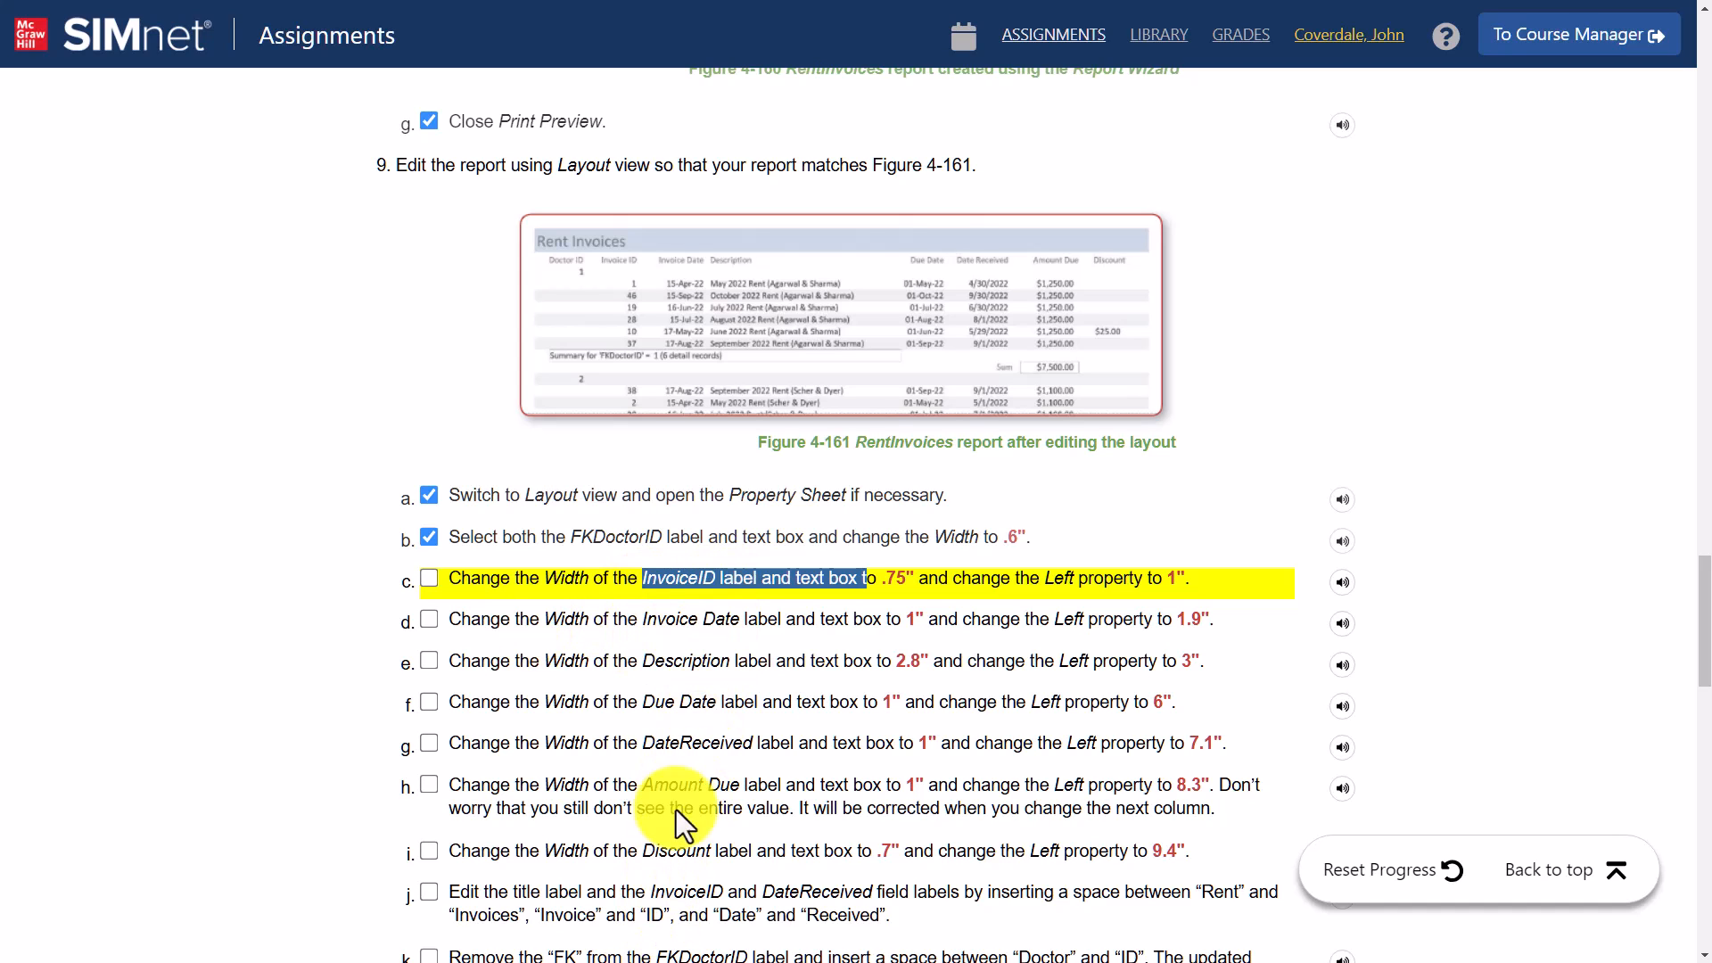
left_click(681, 590)
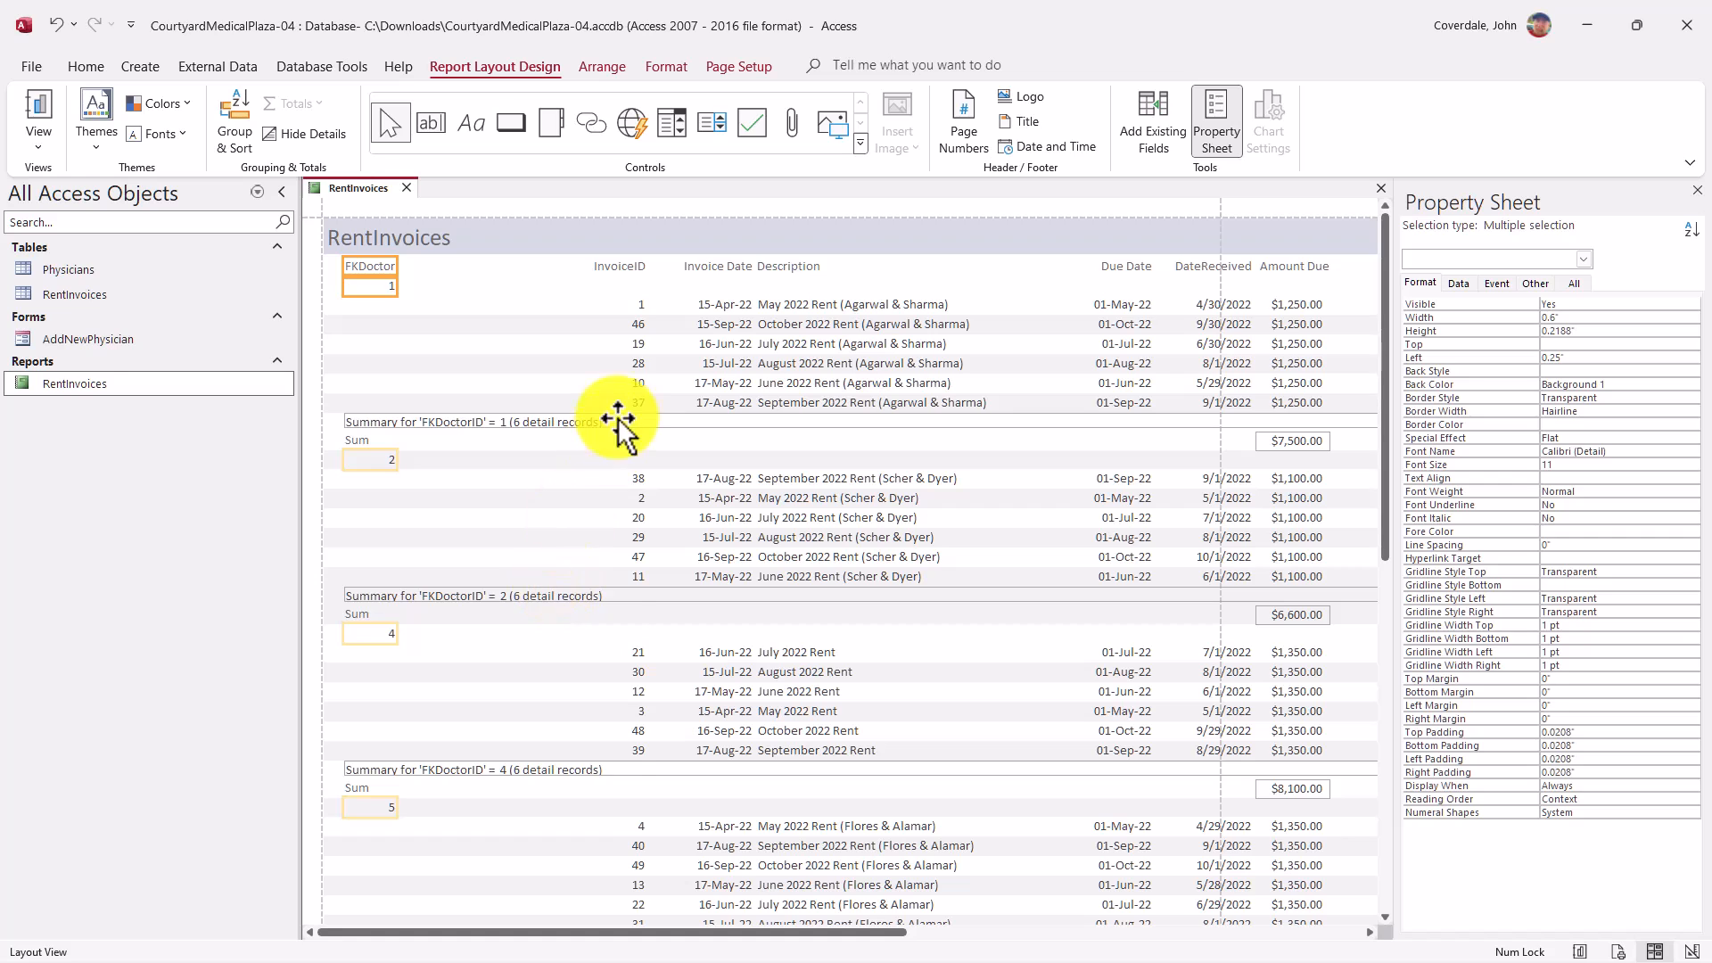
Select both the InvoiceID label and text box and set their Width to 0.8 inches and Left to 1 inch
left_click(627, 265)
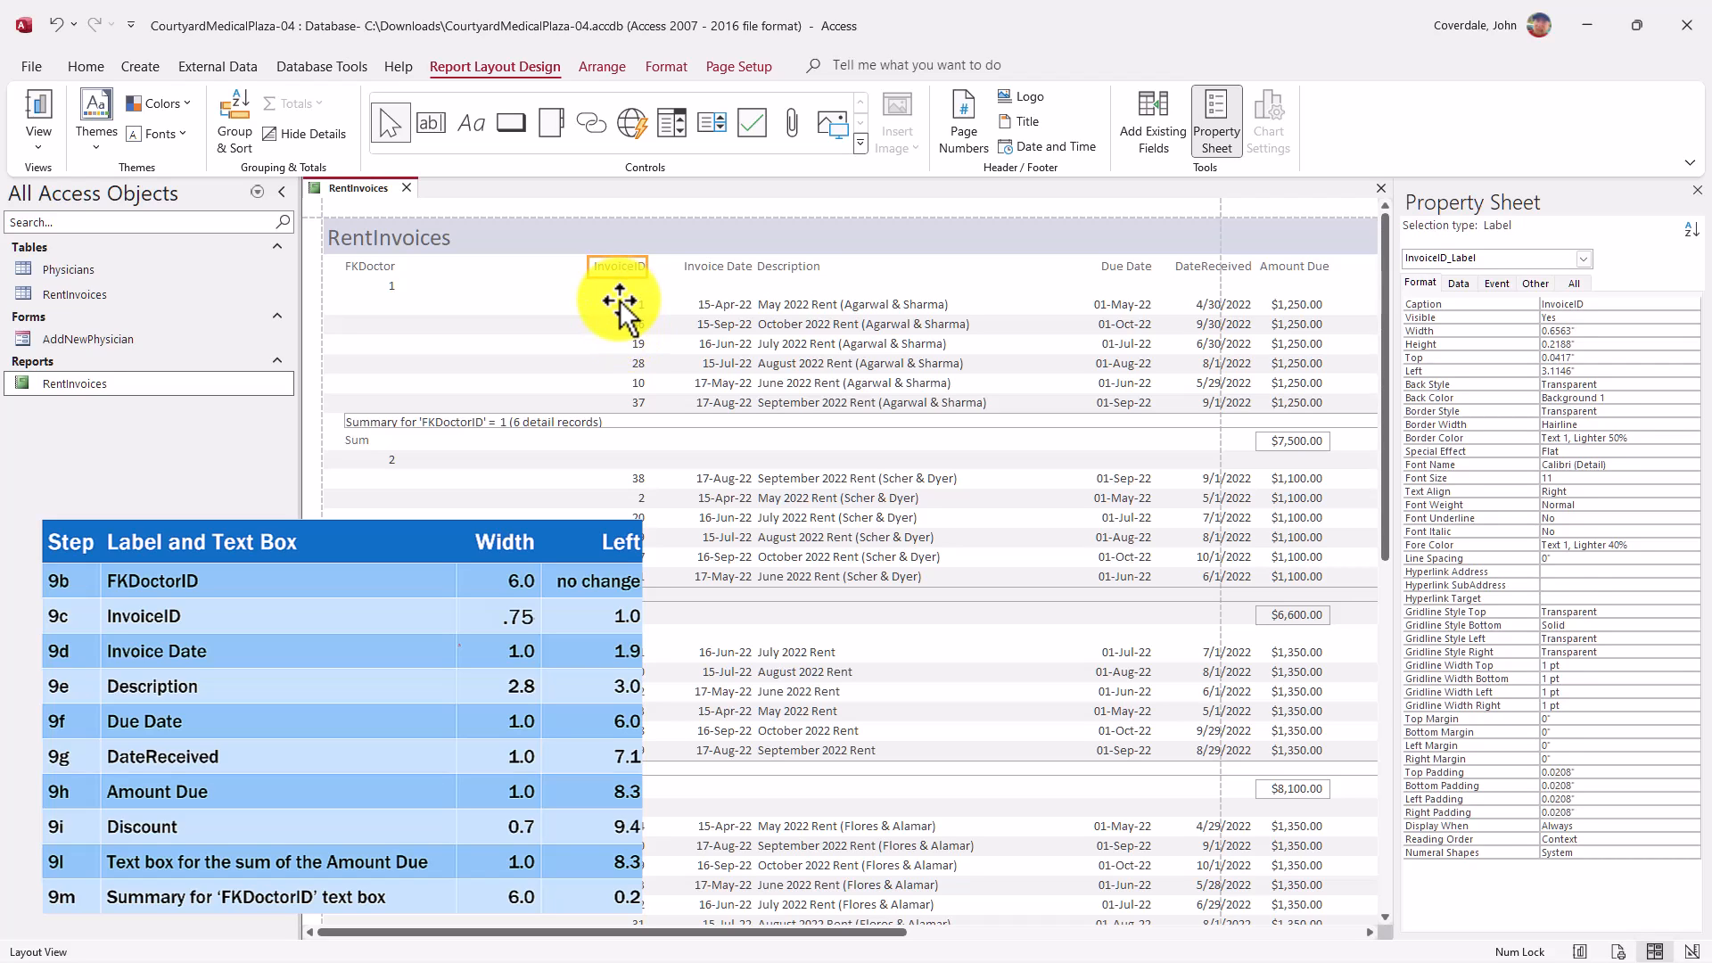
left_click(620, 303, "shift")
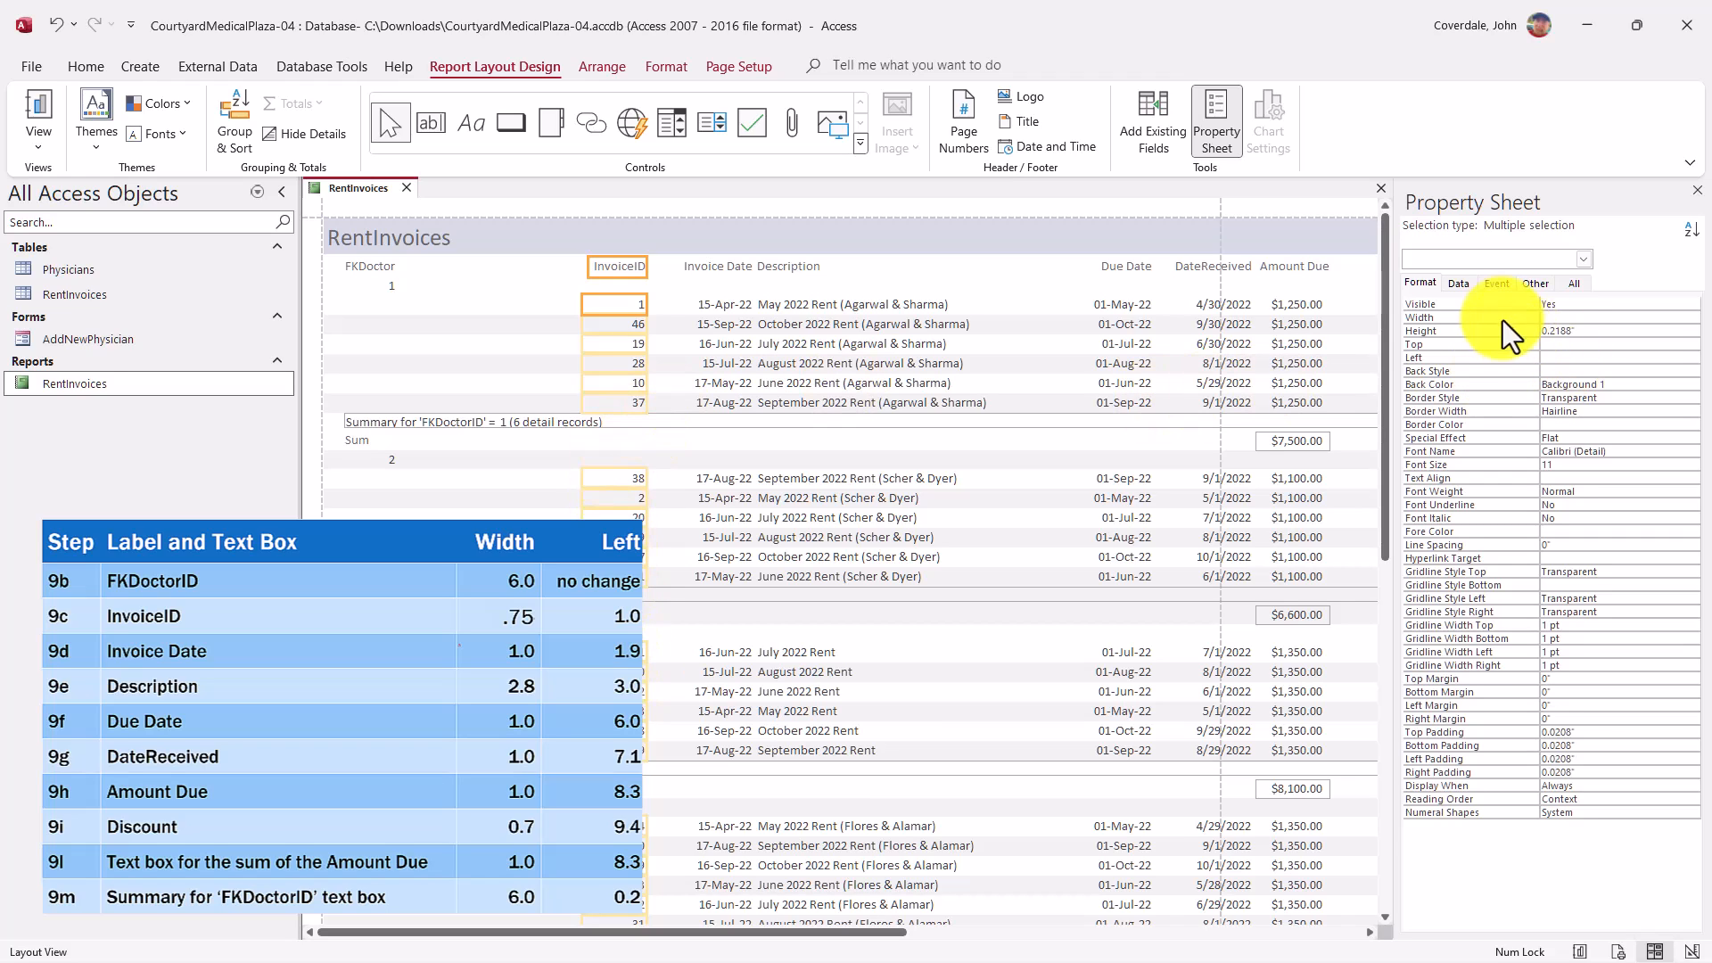
left_click(1588, 317)
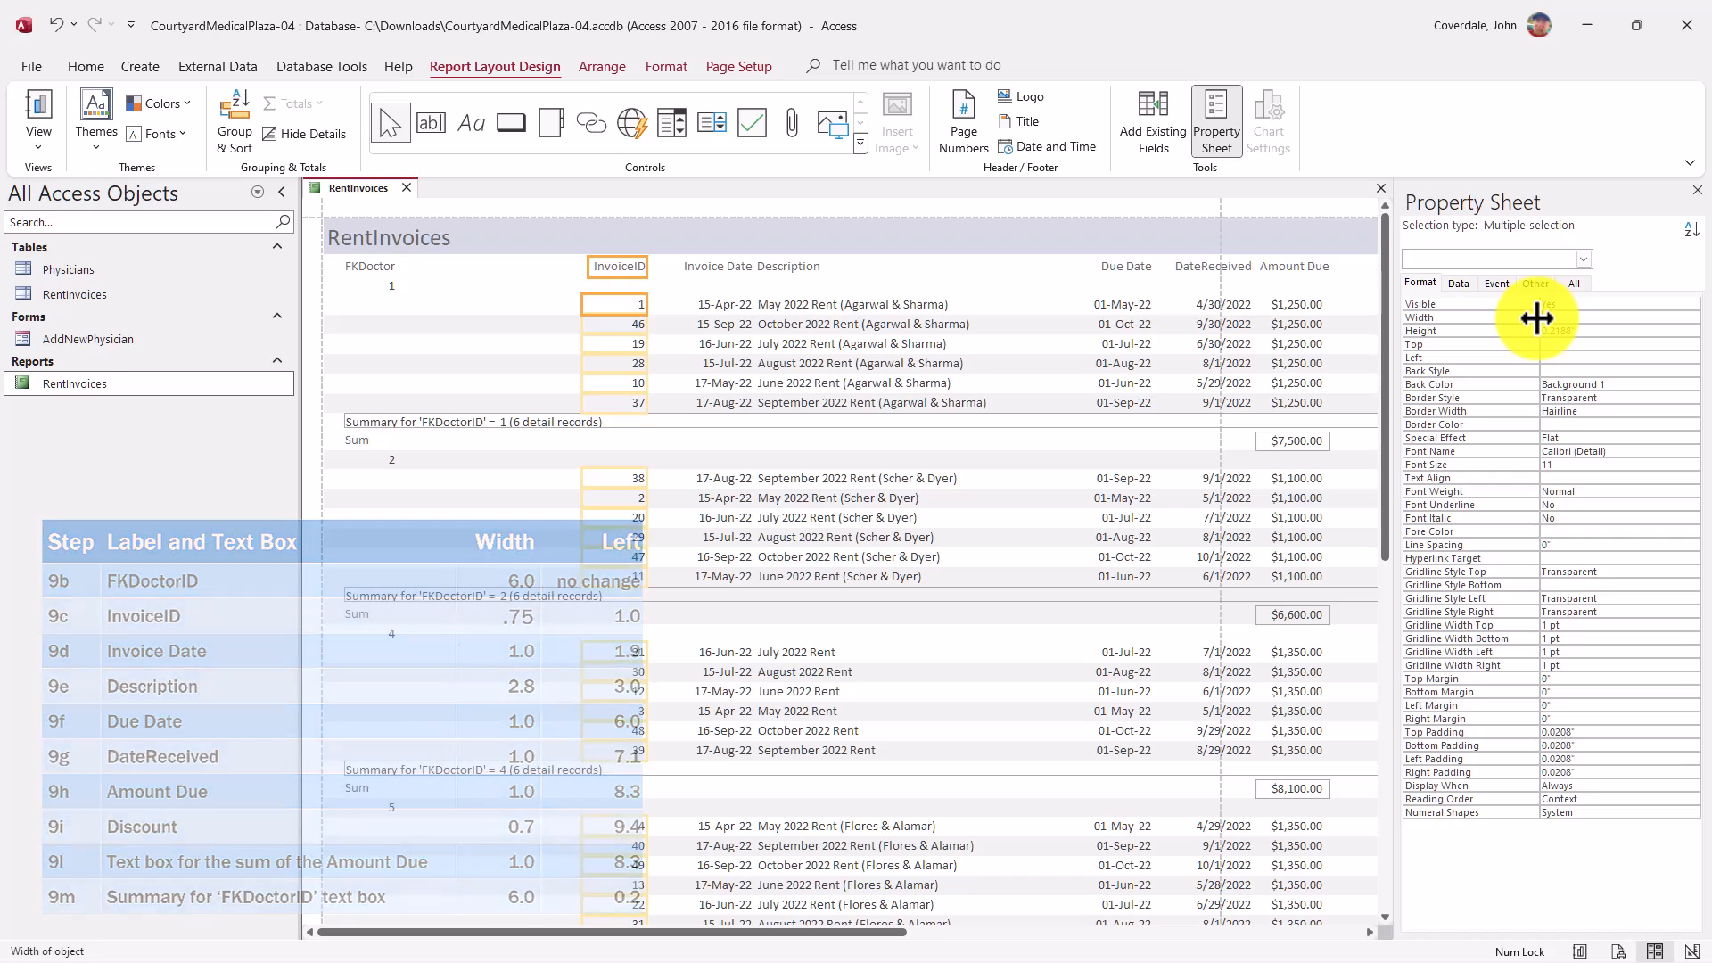
type(".8")
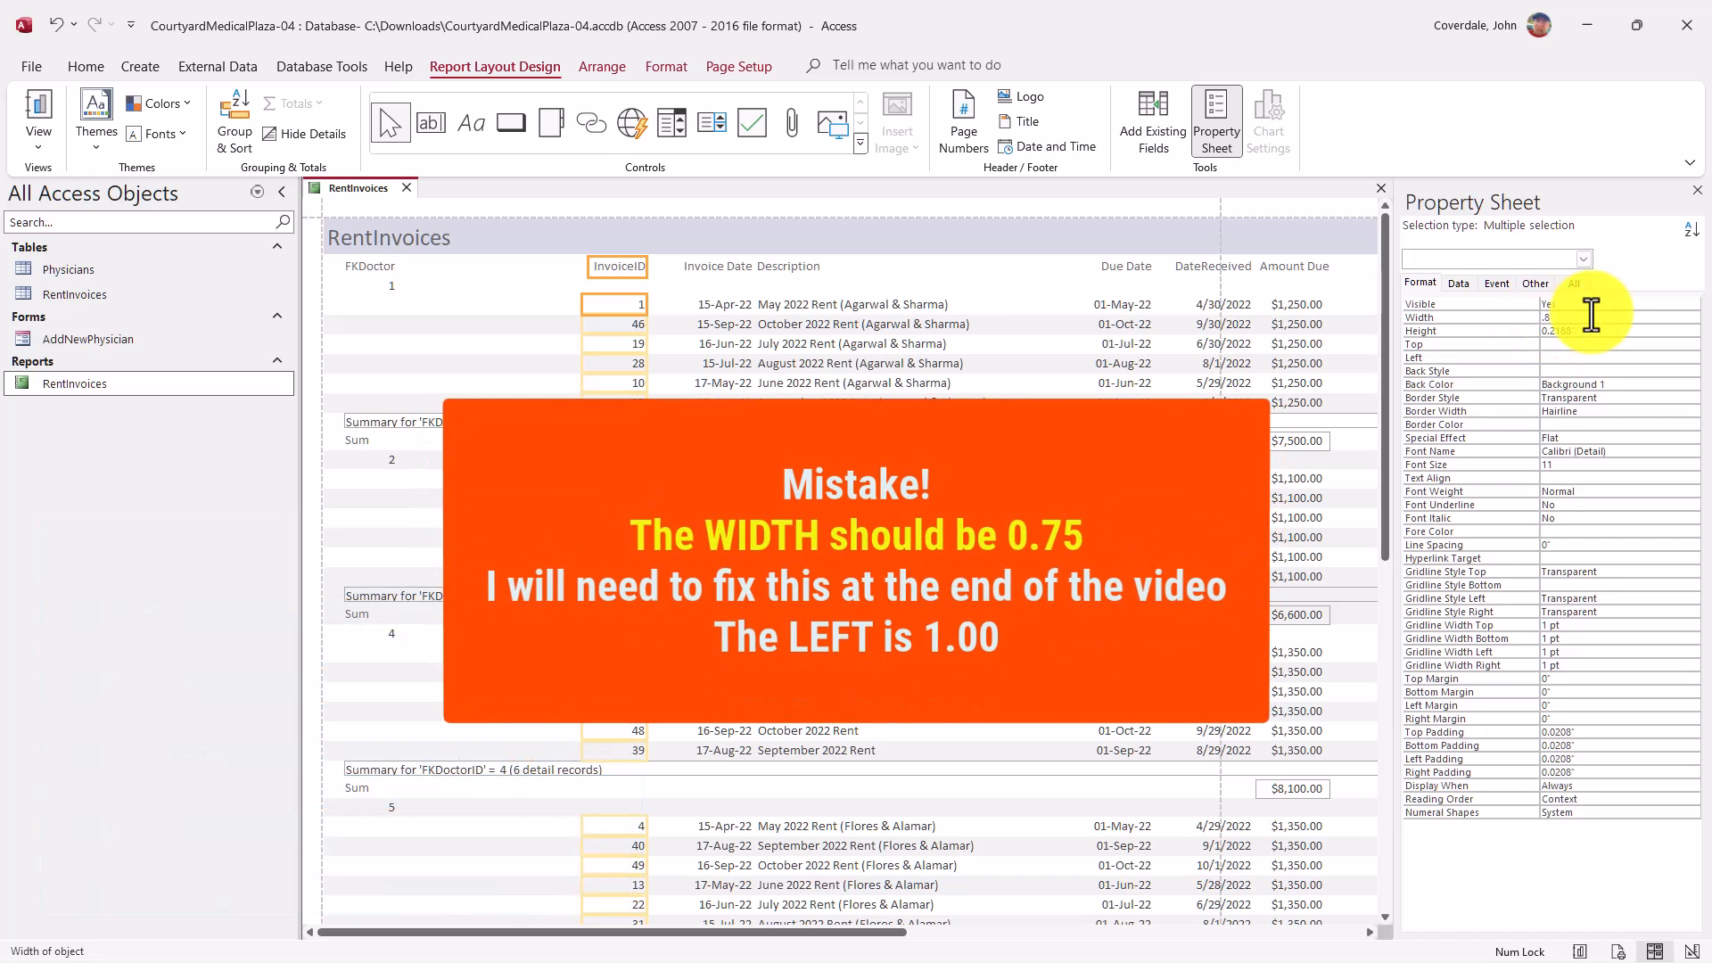
key("Return")
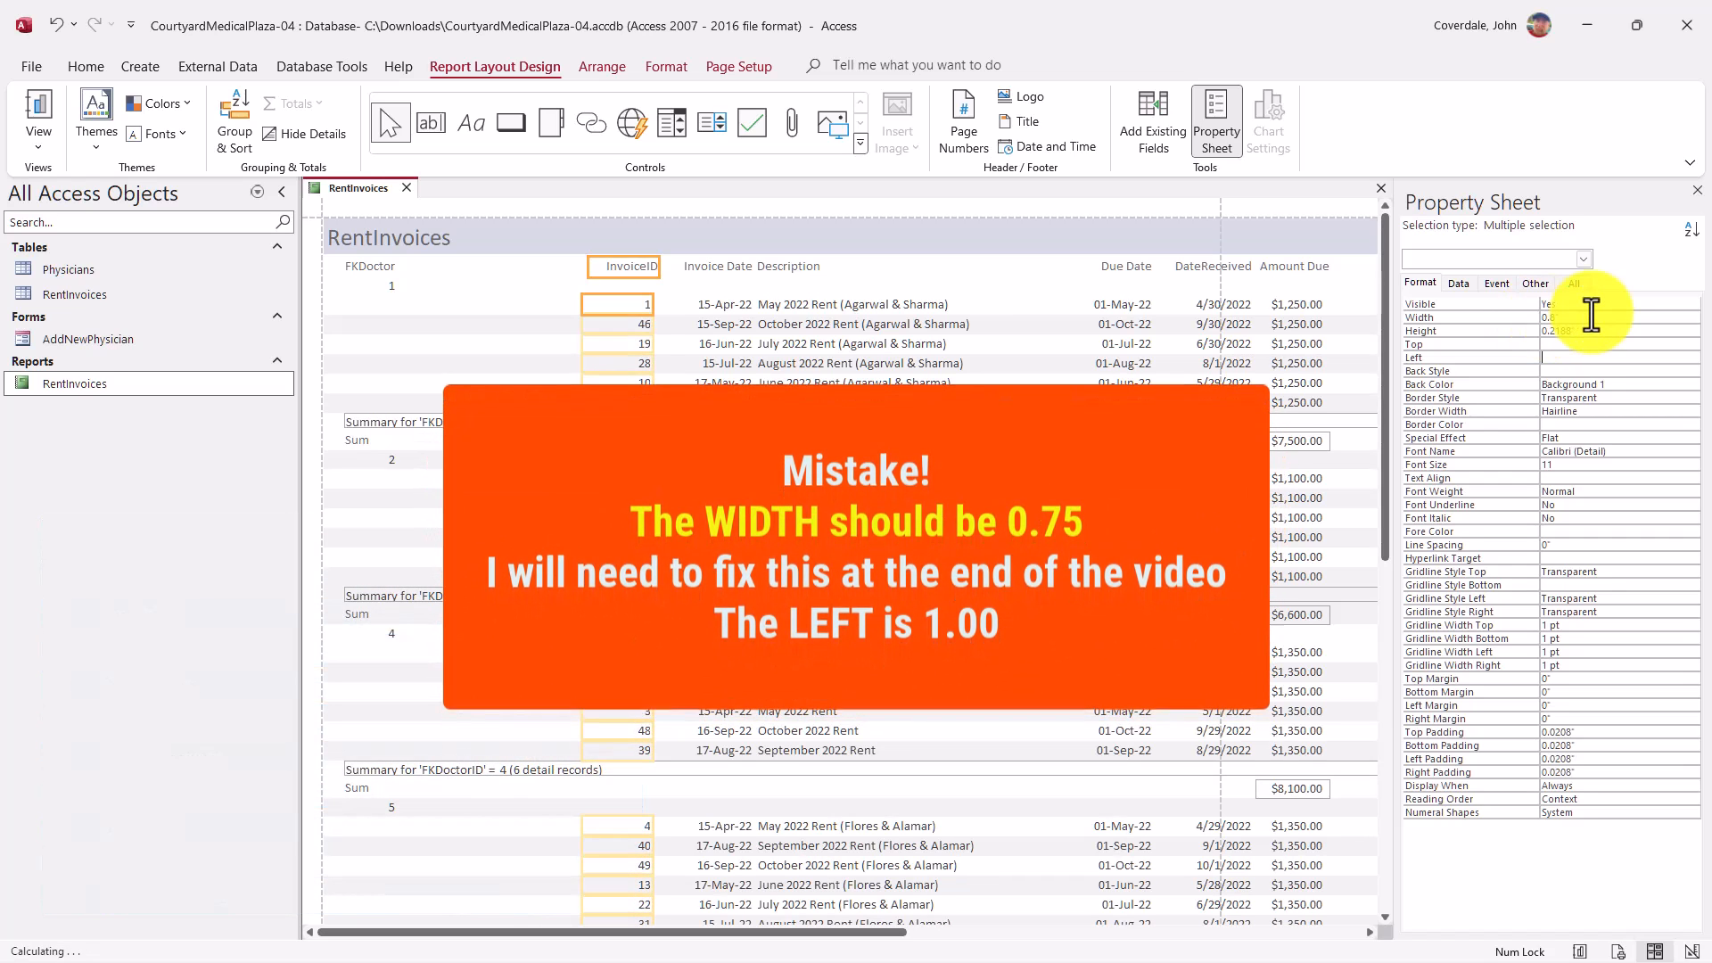
key("Return")
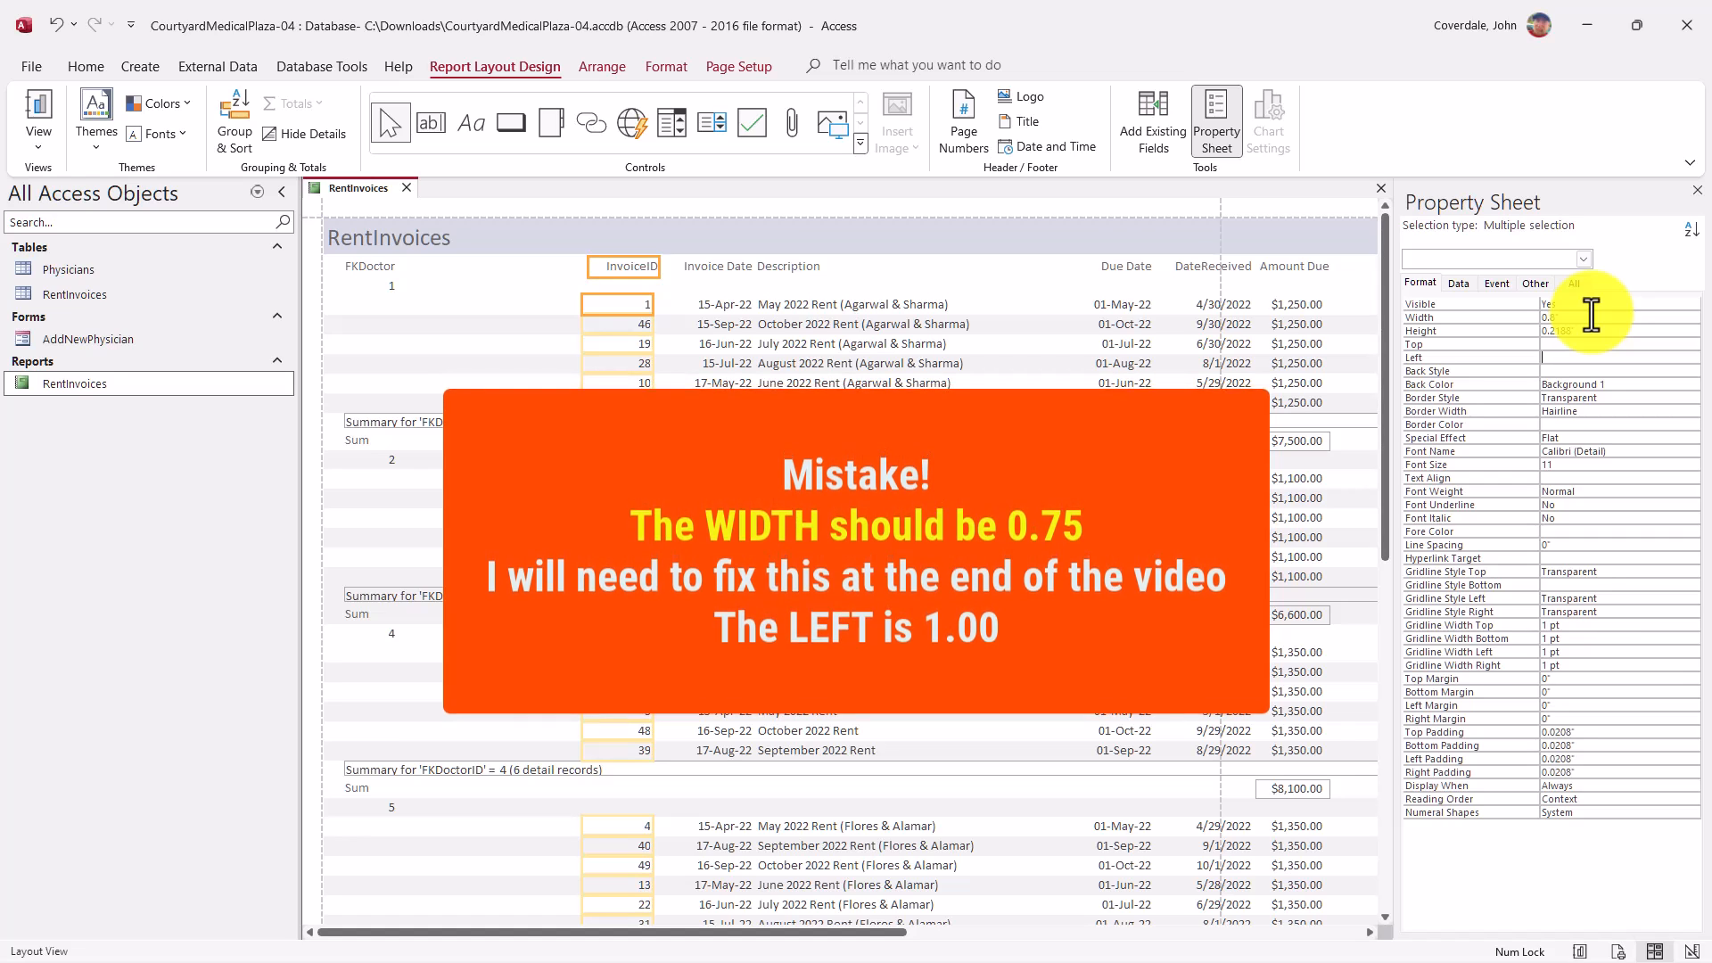
type("1")
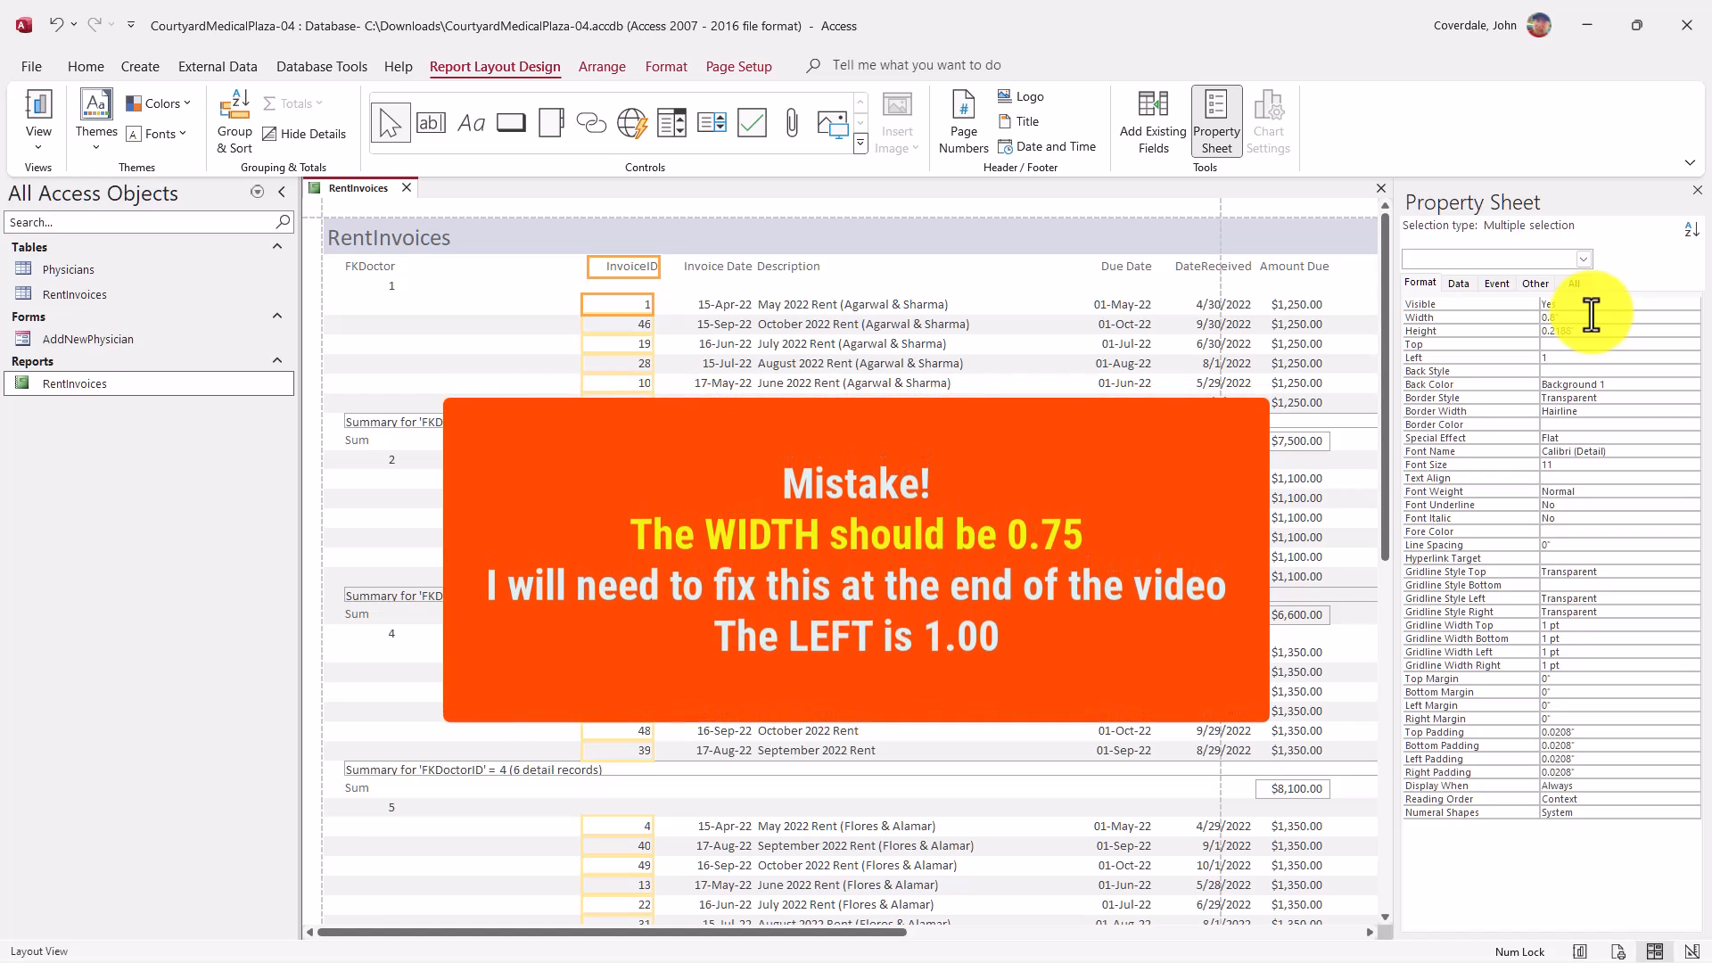
key("Return")
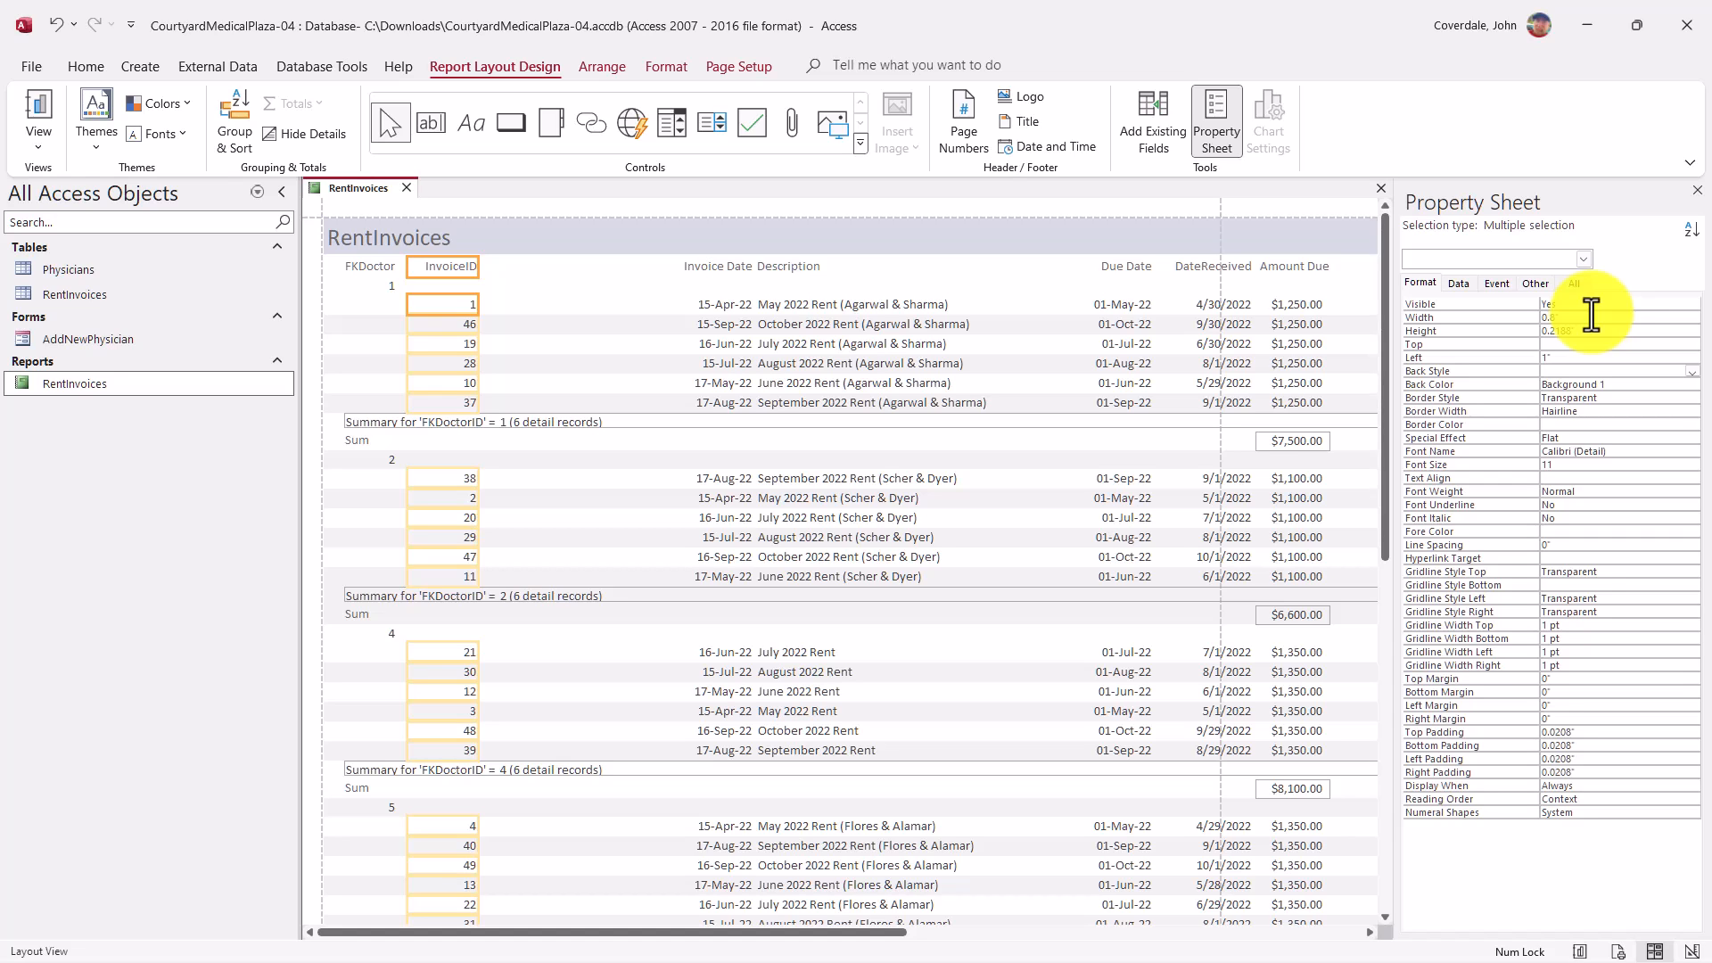
Select both the Invoice Date label and text box and set their Width to 1 inch and Left to 1.9 inches
left_click(720, 267)
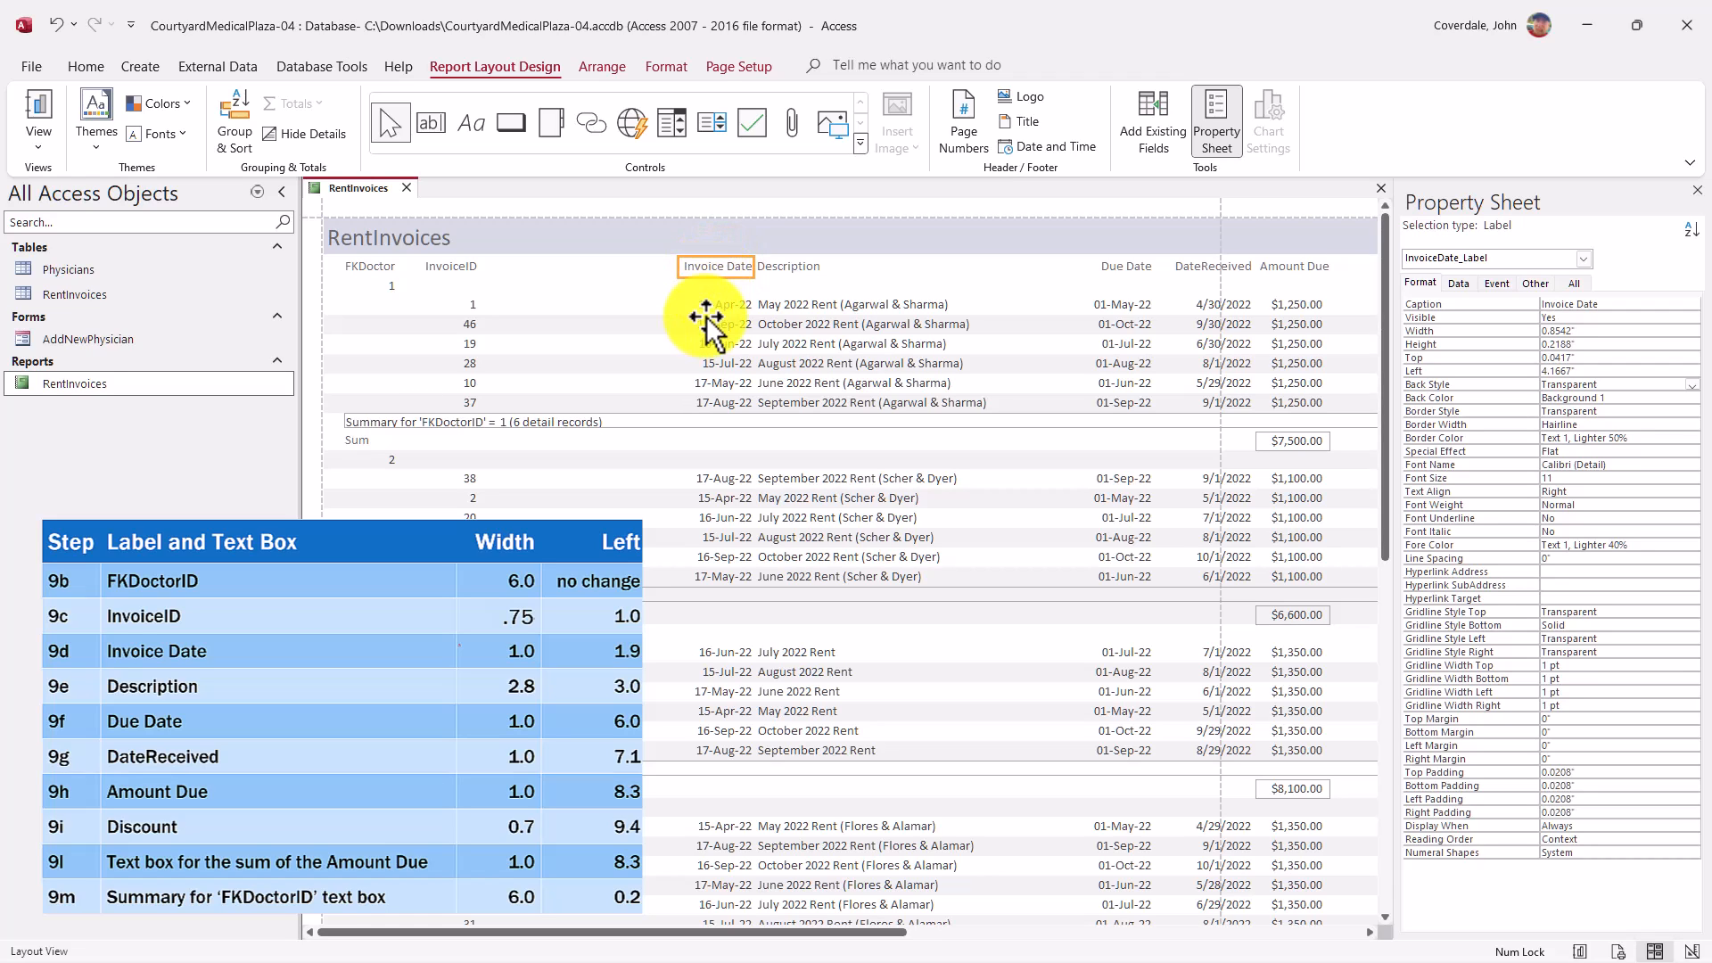
left_click(701, 305, "shift")
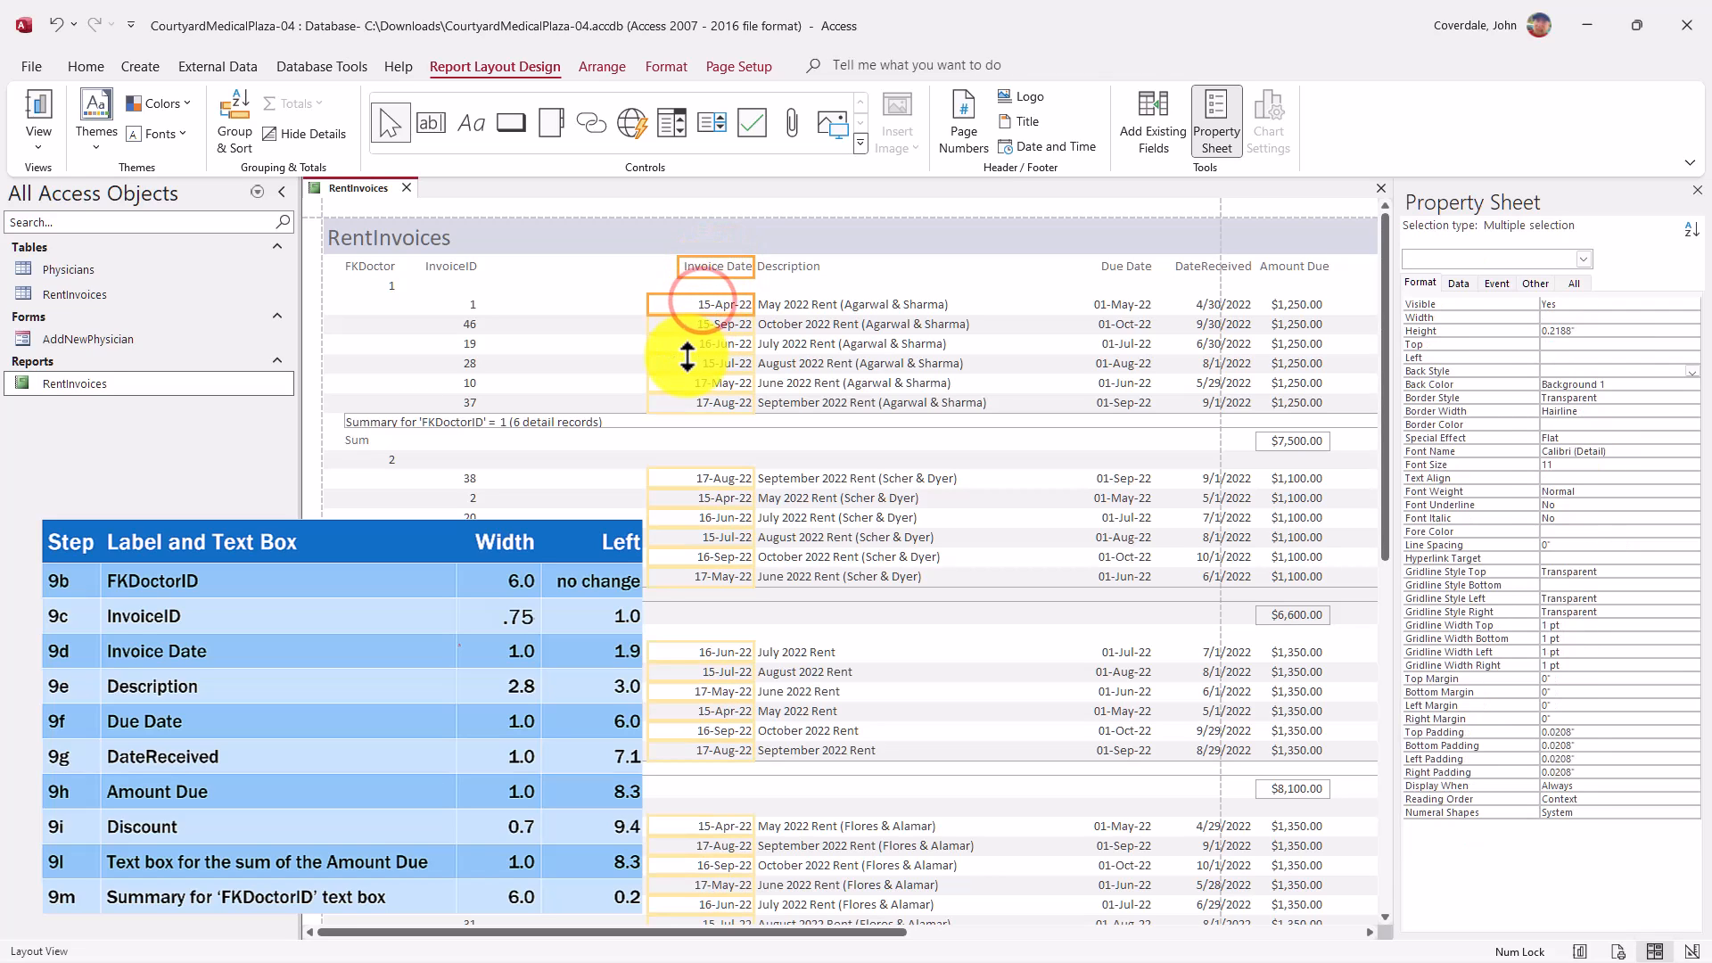
left_click(1573, 317)
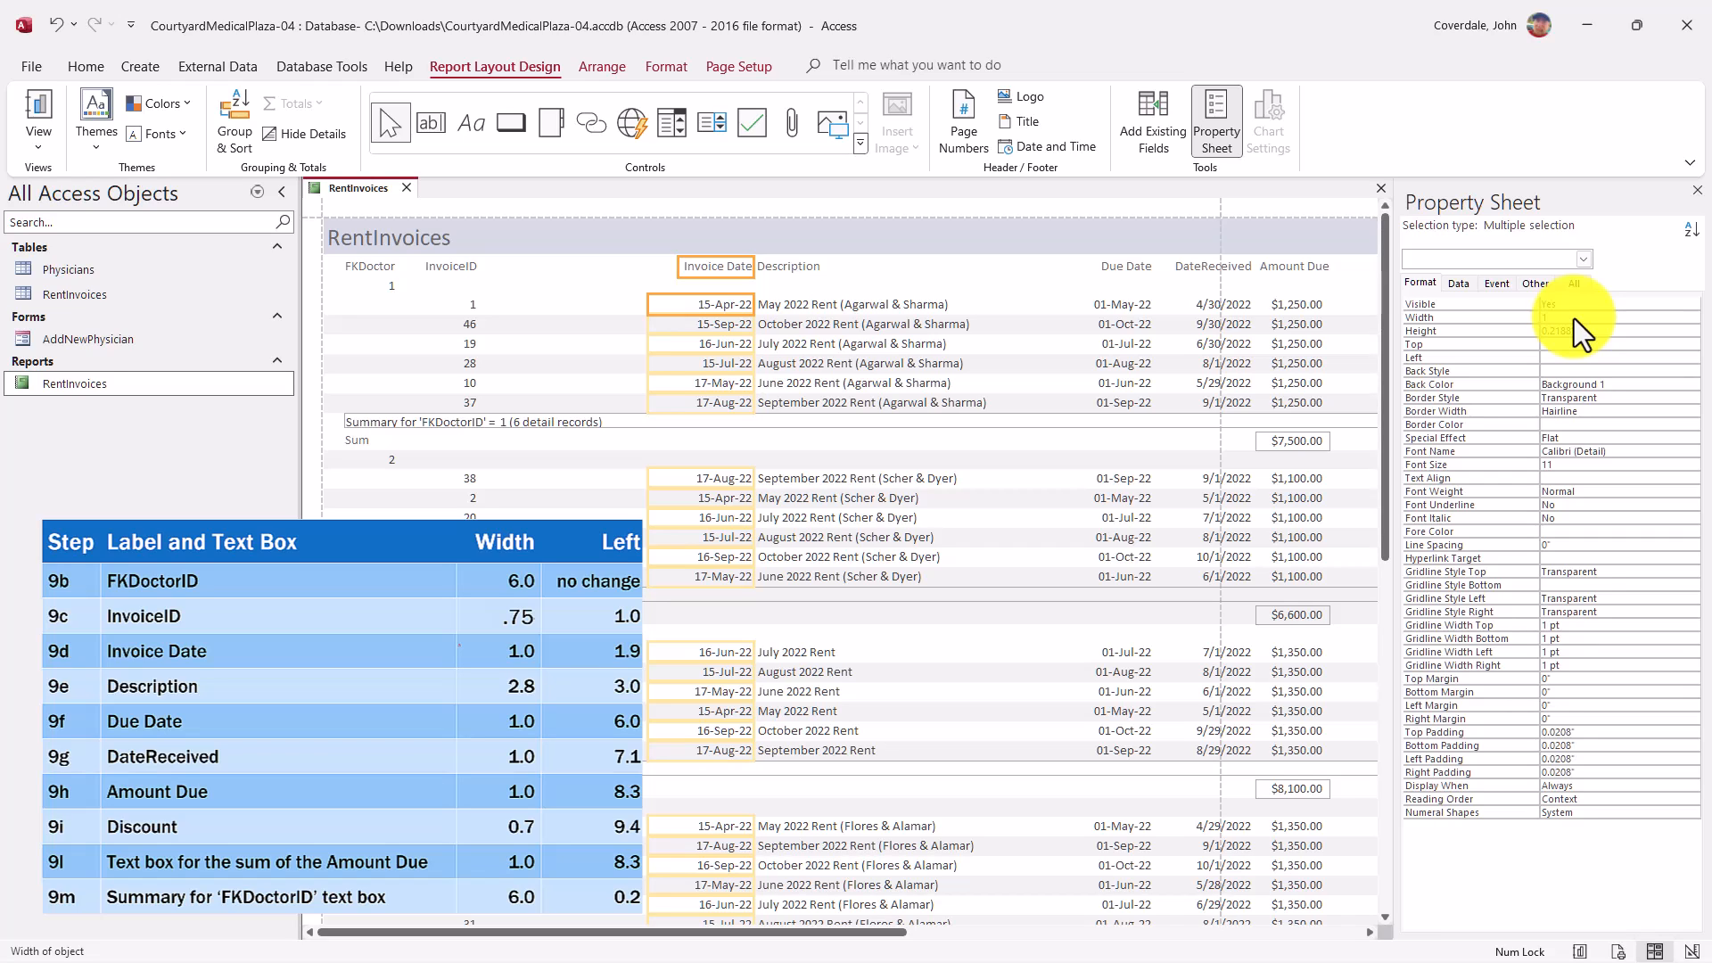
type("1")
key("Return")
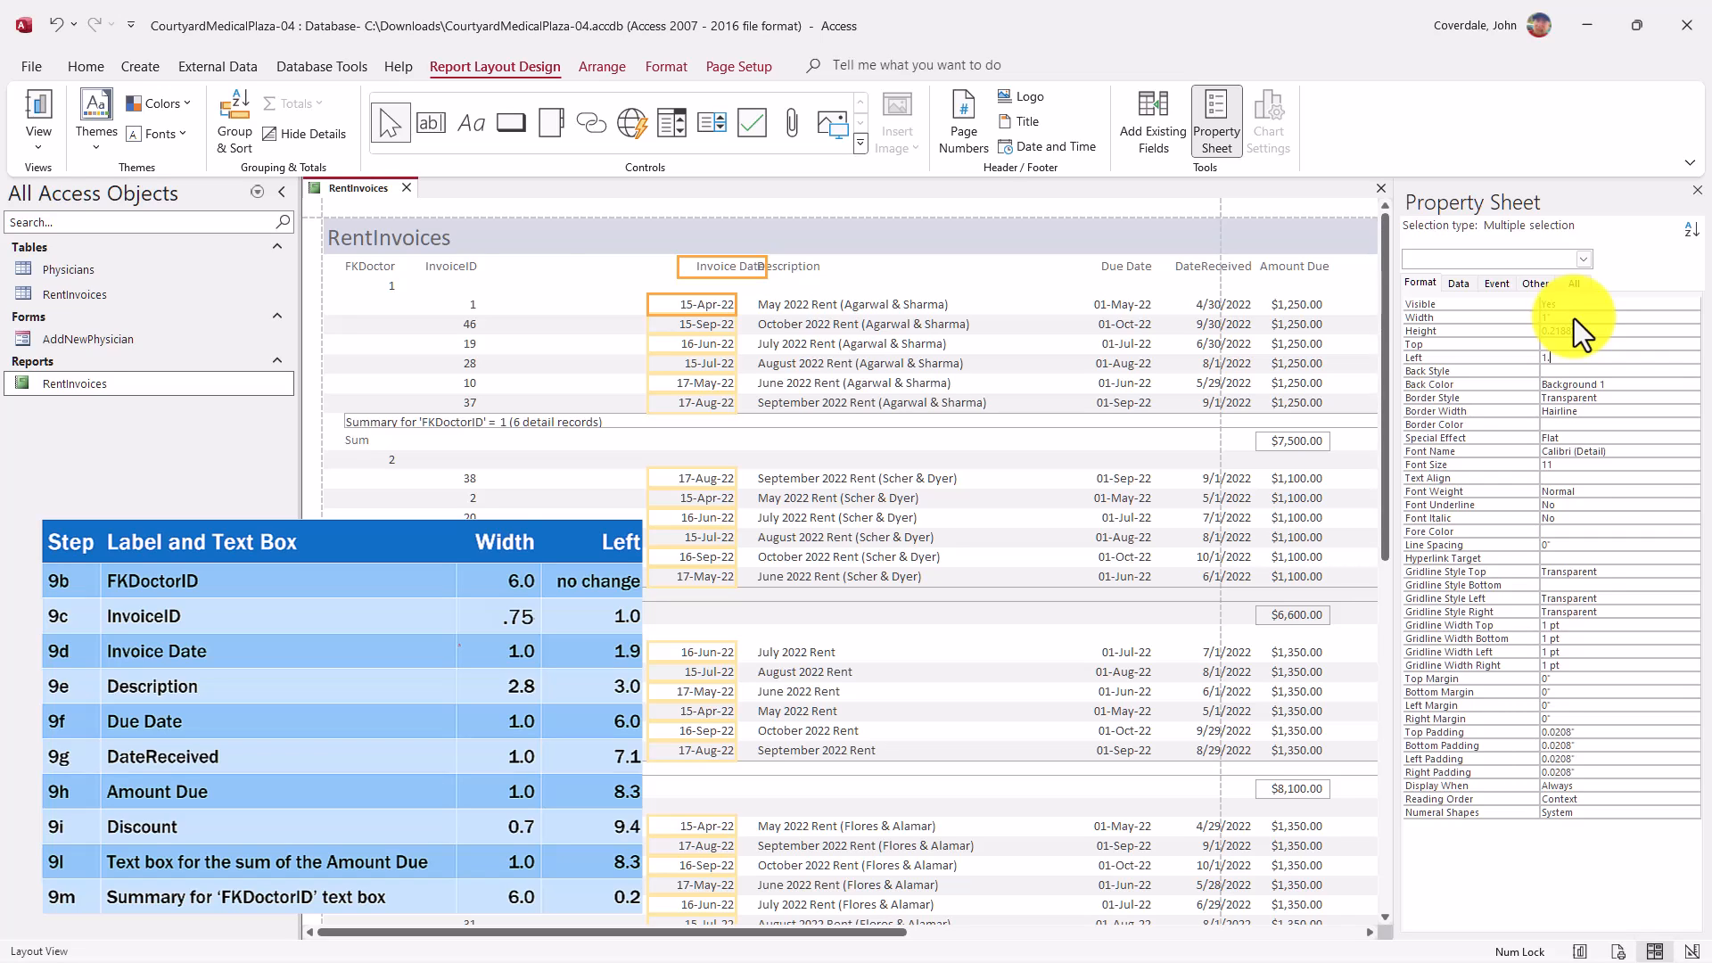
type("9")
key("Return")
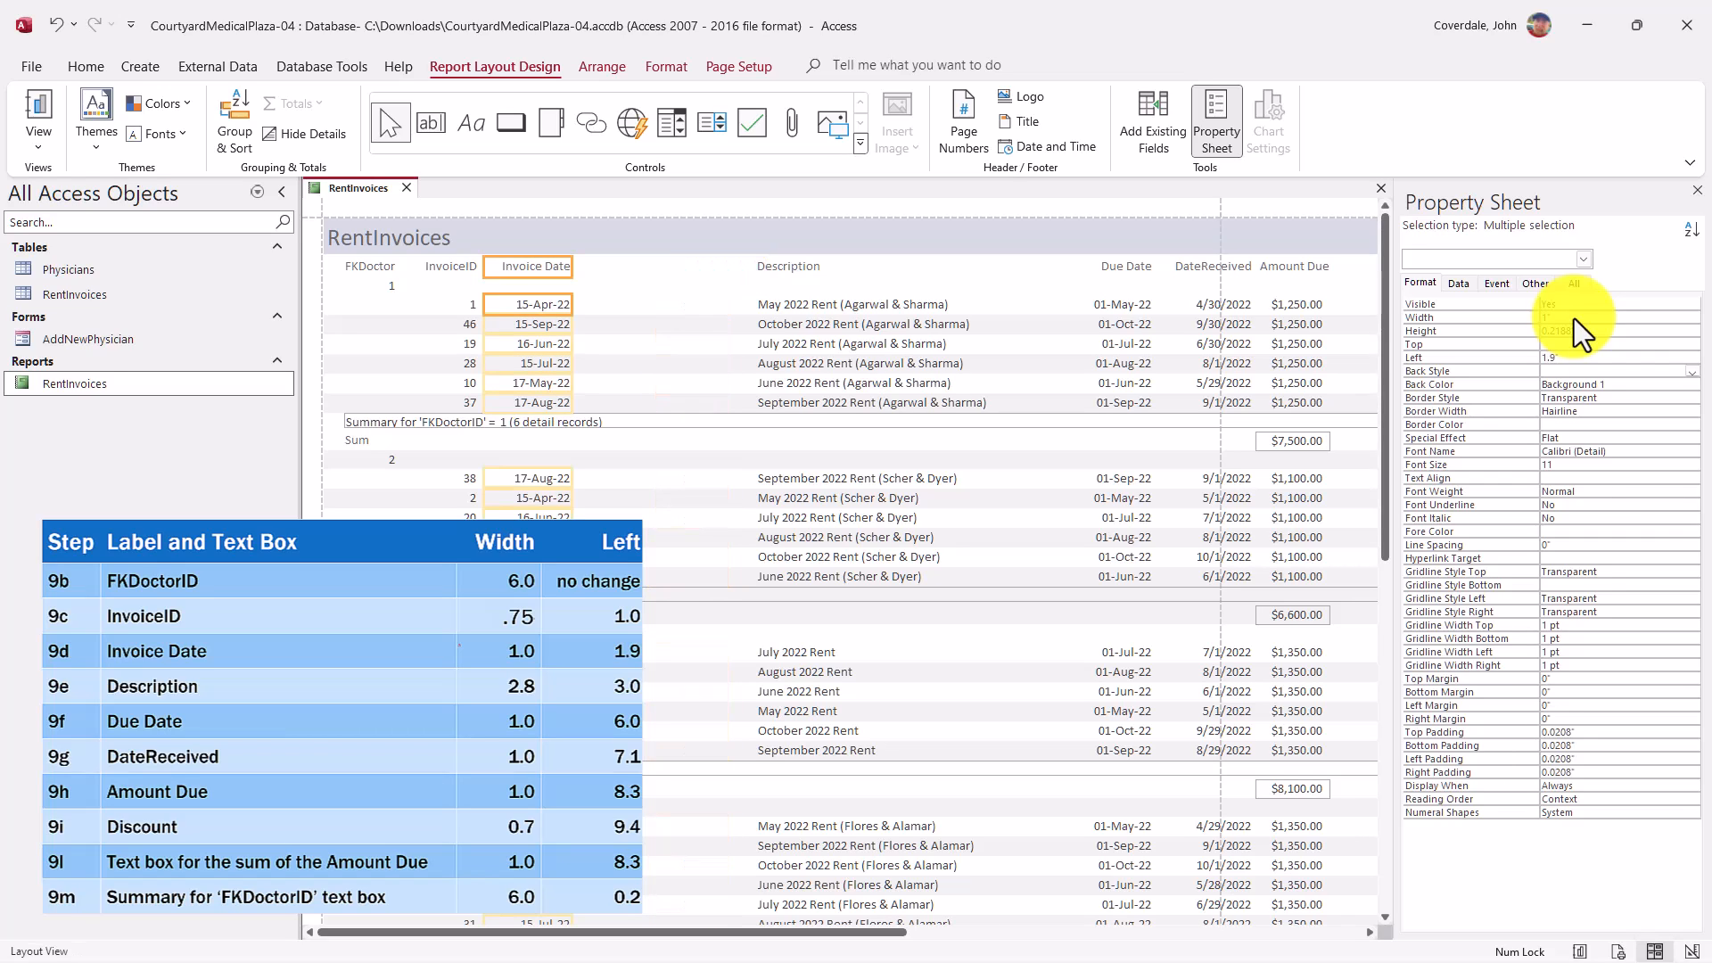
Select both the Description label and text box and set their Width to 2.8 inches and Left to 3 inches
left_click(781, 275)
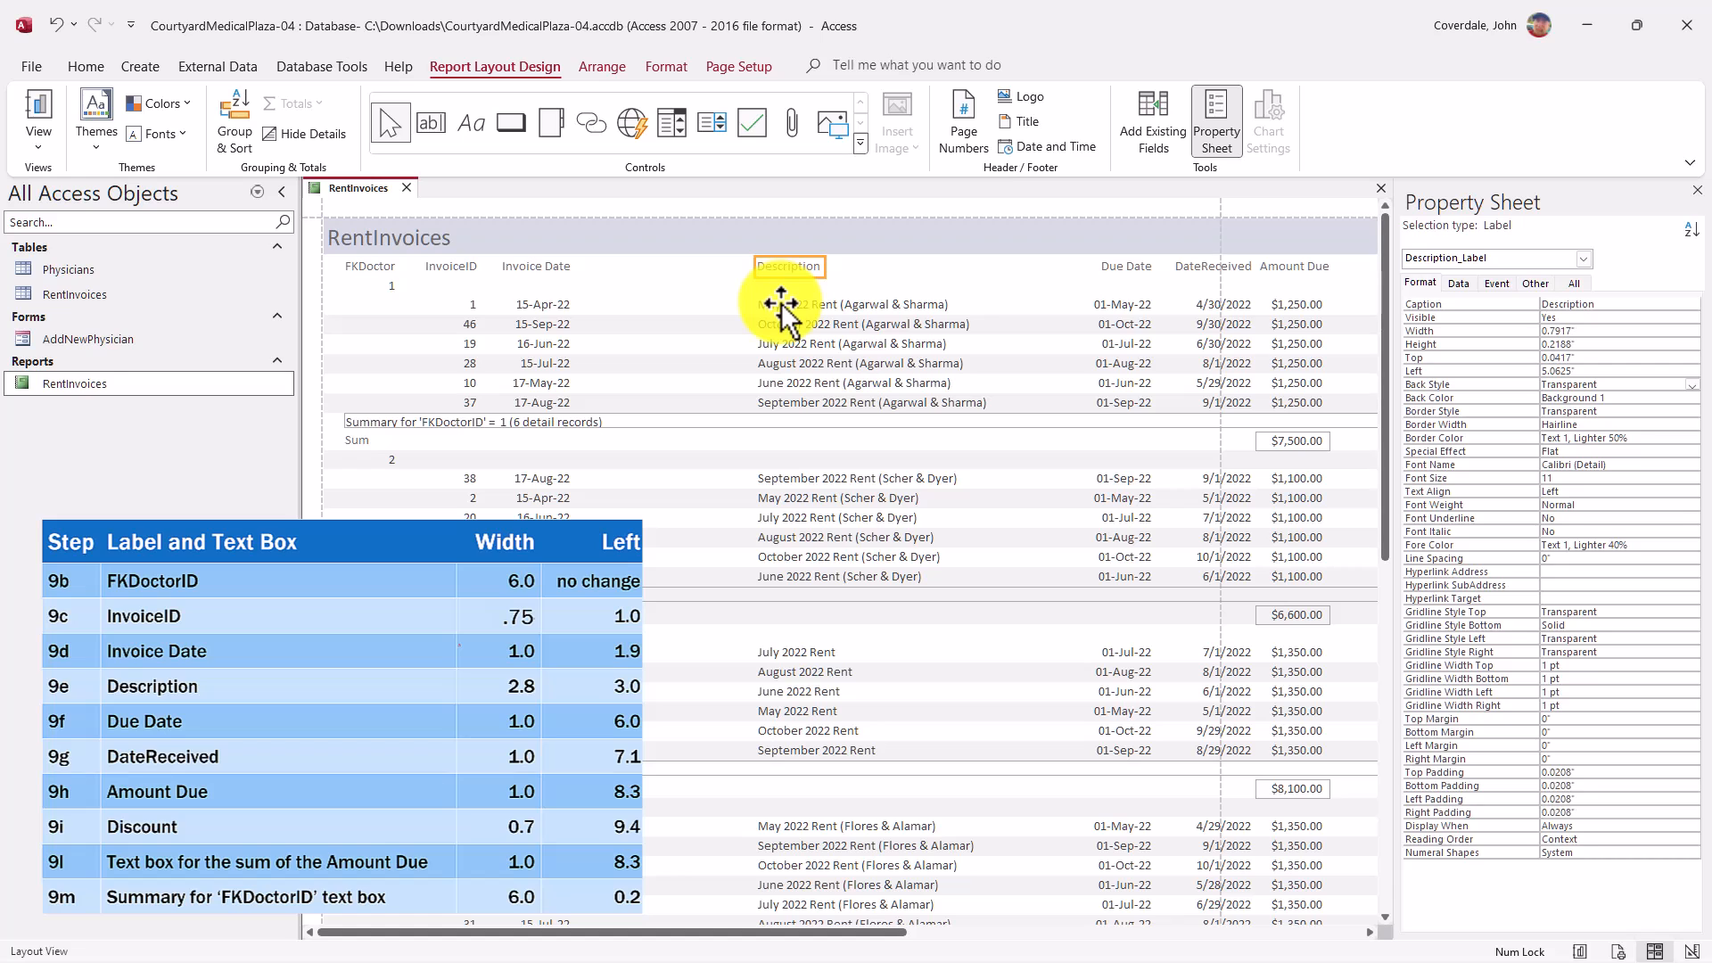
left_click(783, 306, "shift")
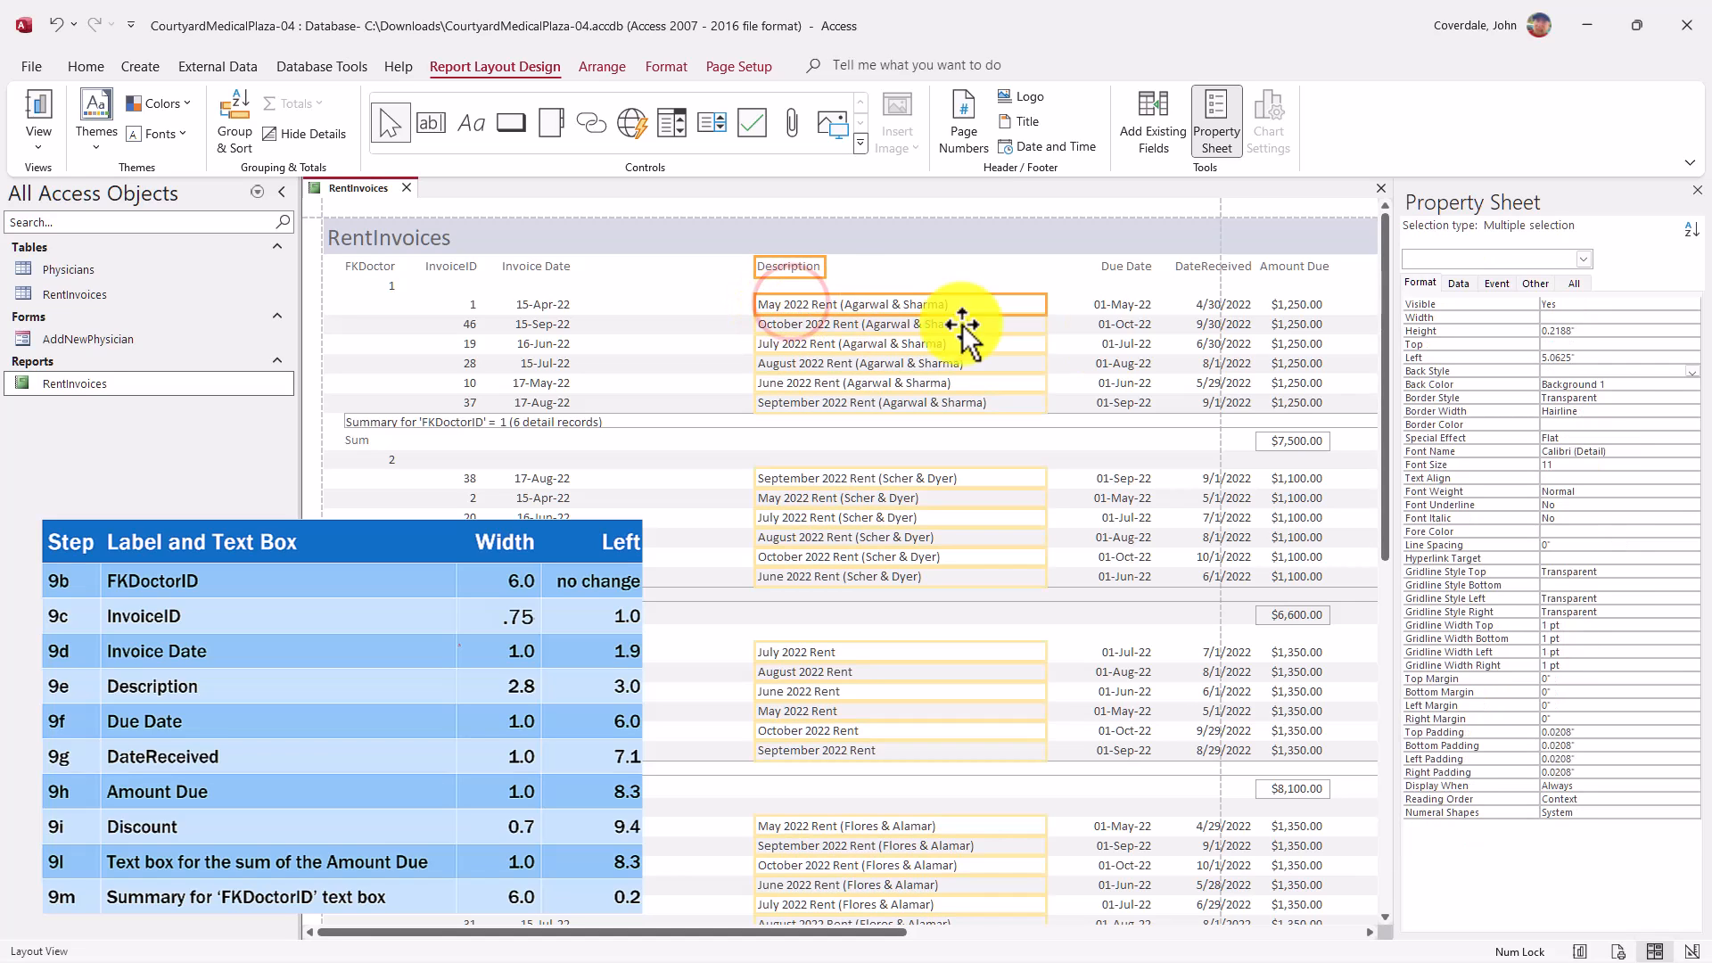
left_click(1563, 319)
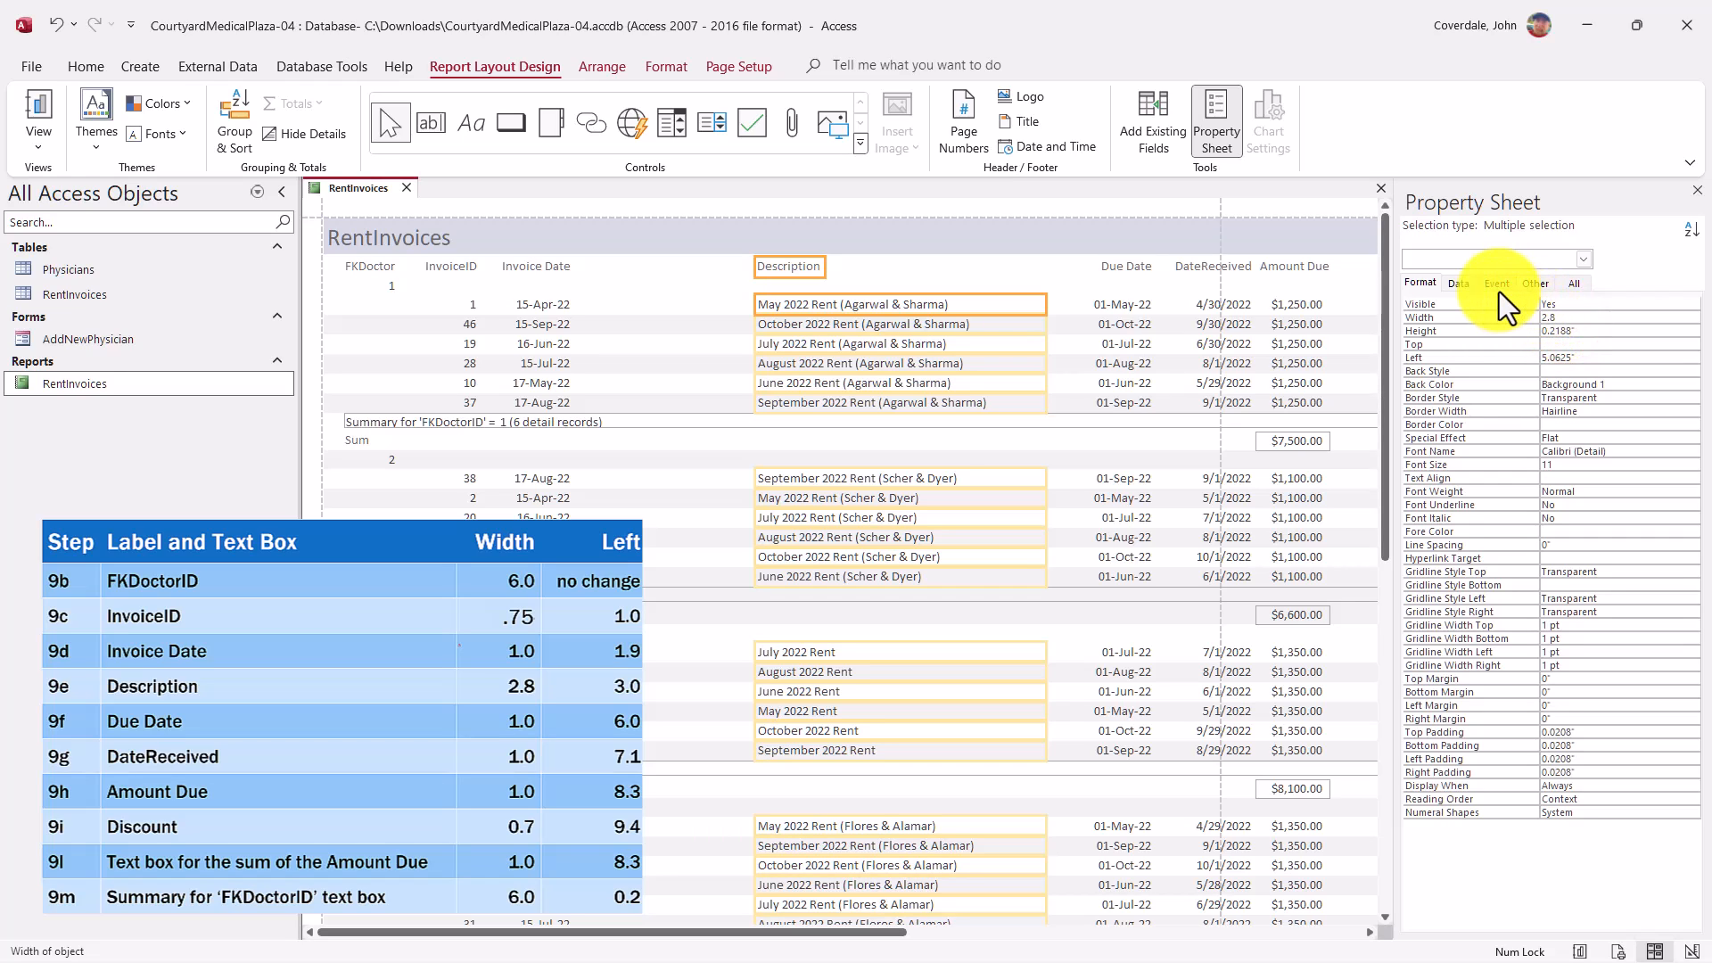
key("Return")
key("Return")
key("Return")
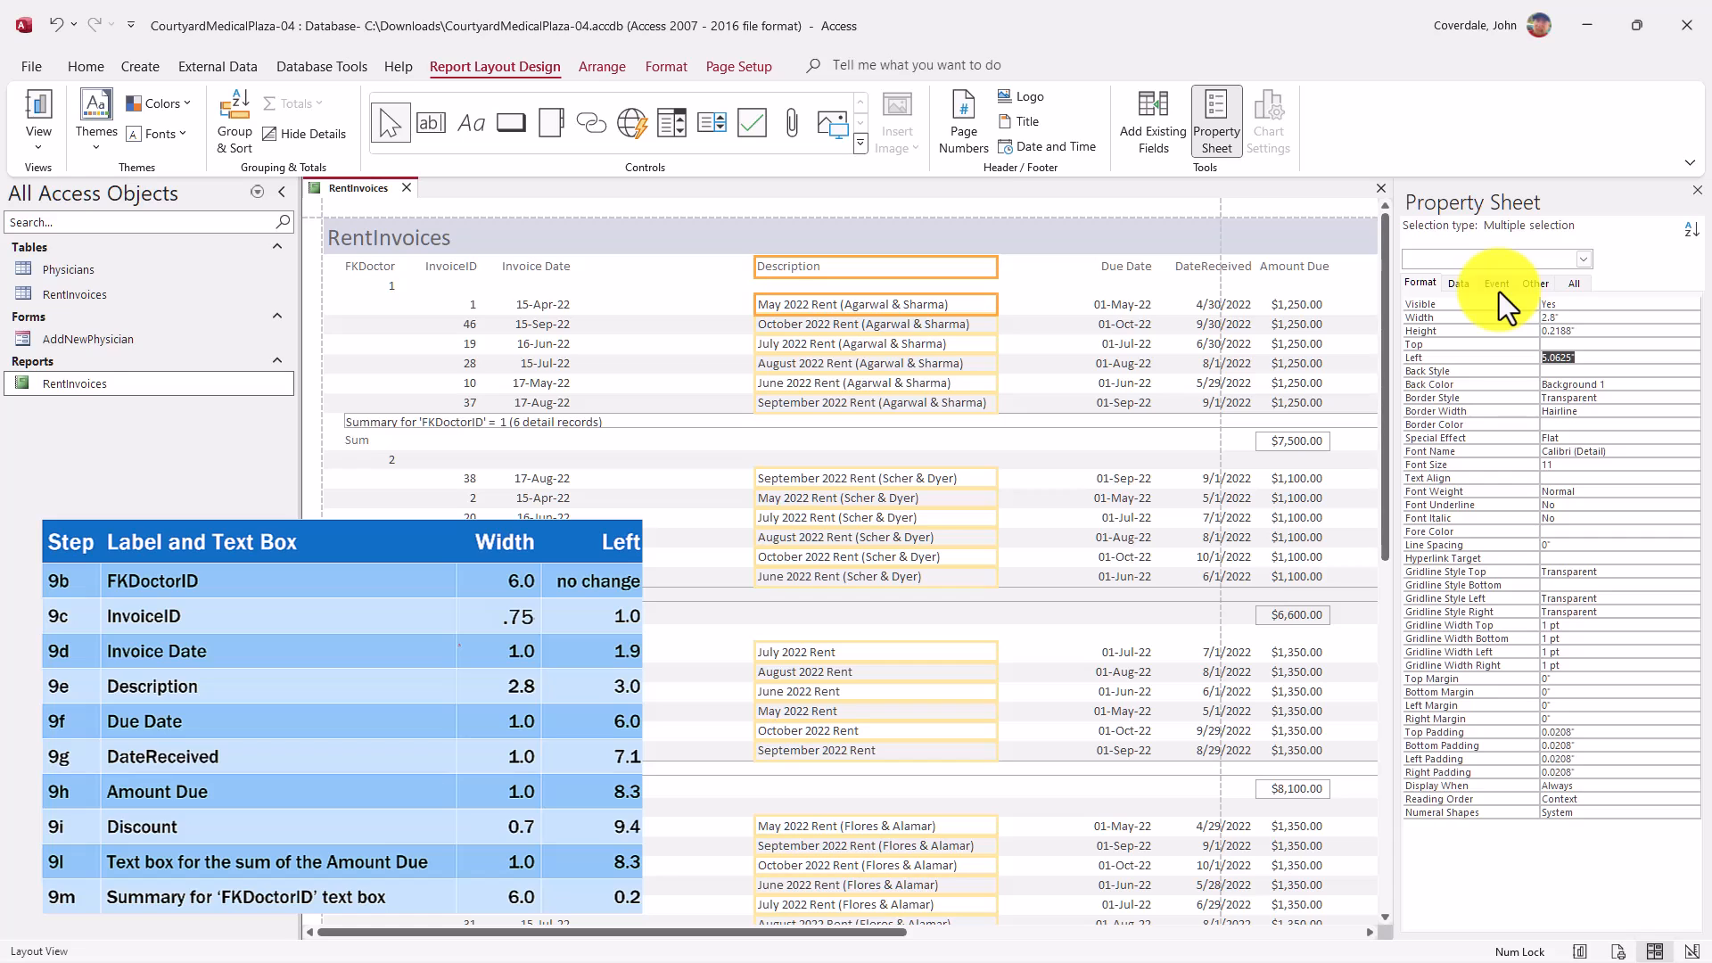
type("3")
key("Return")
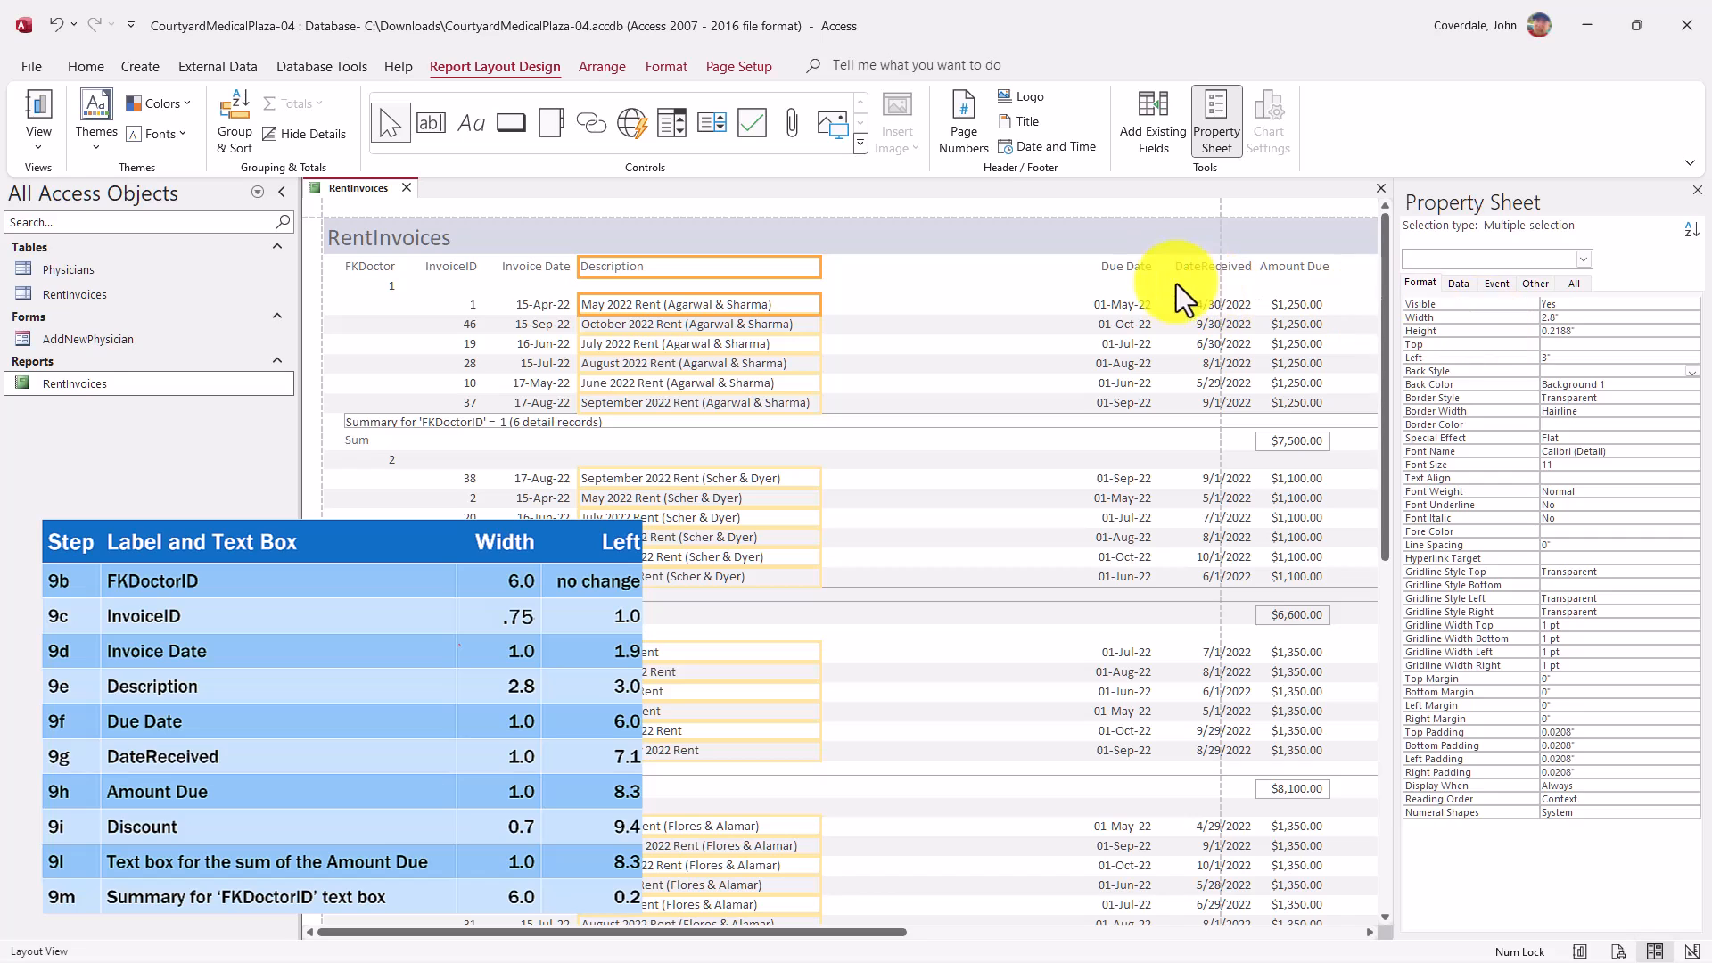
Select both the Due Date label and text box and set their Width to 1 inch and Left to 6 inches
left_click(1121, 263)
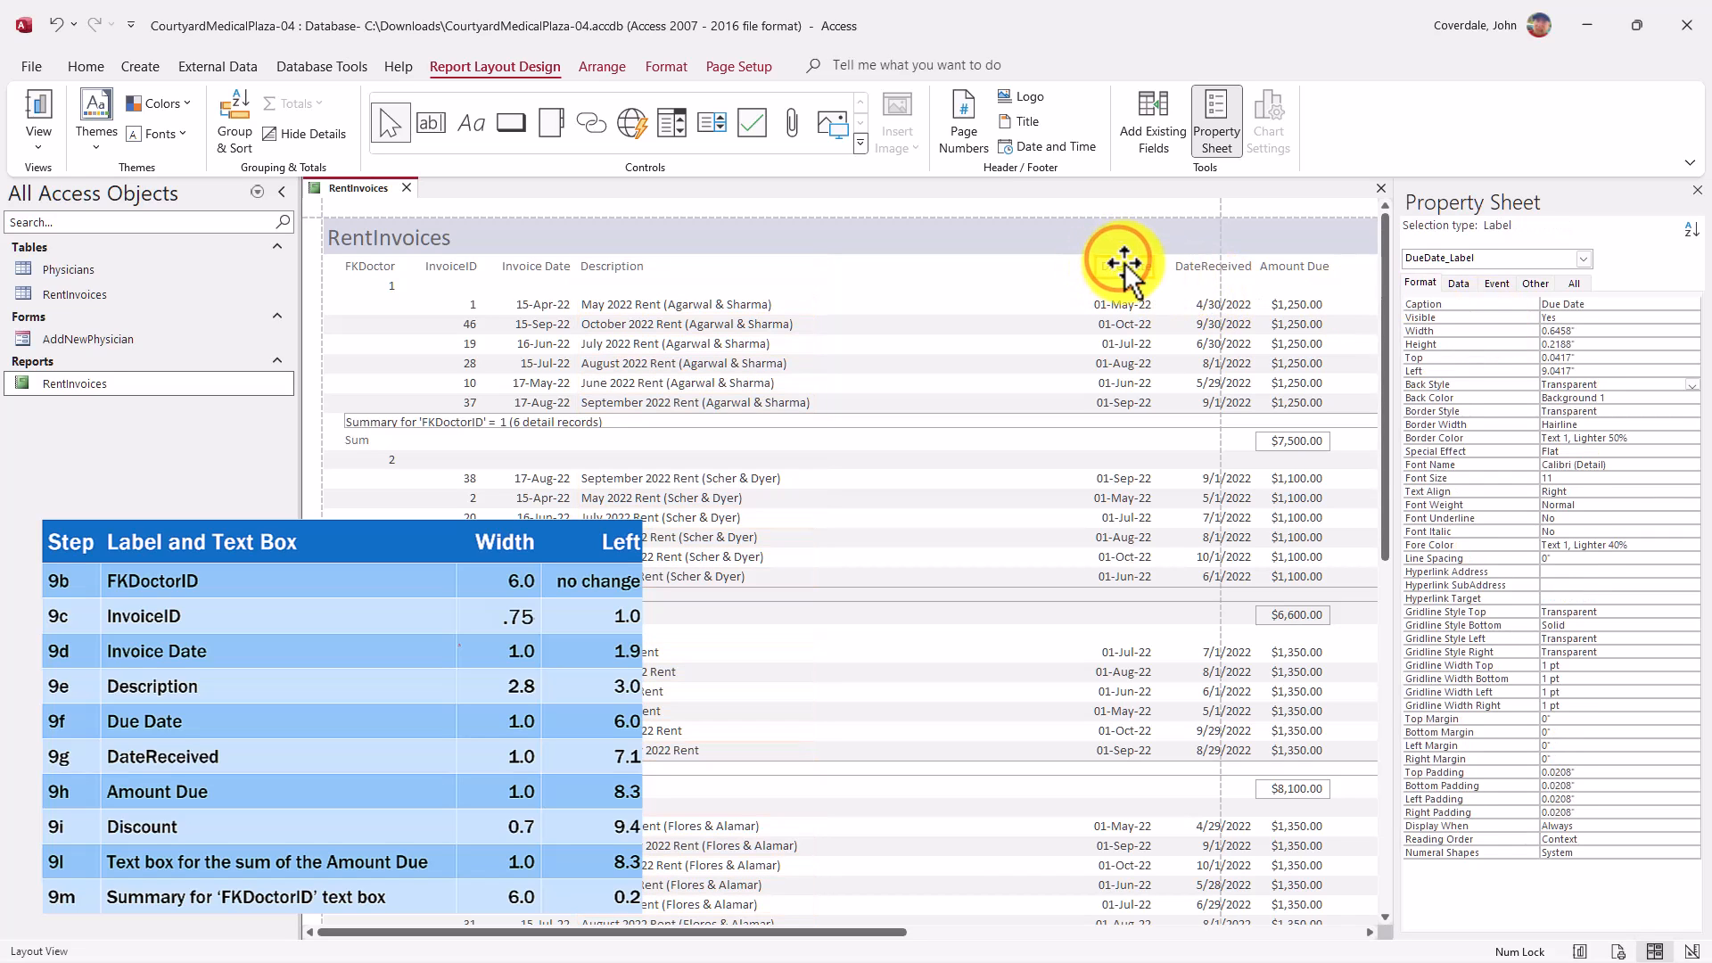
left_click(1121, 303, "ctrl")
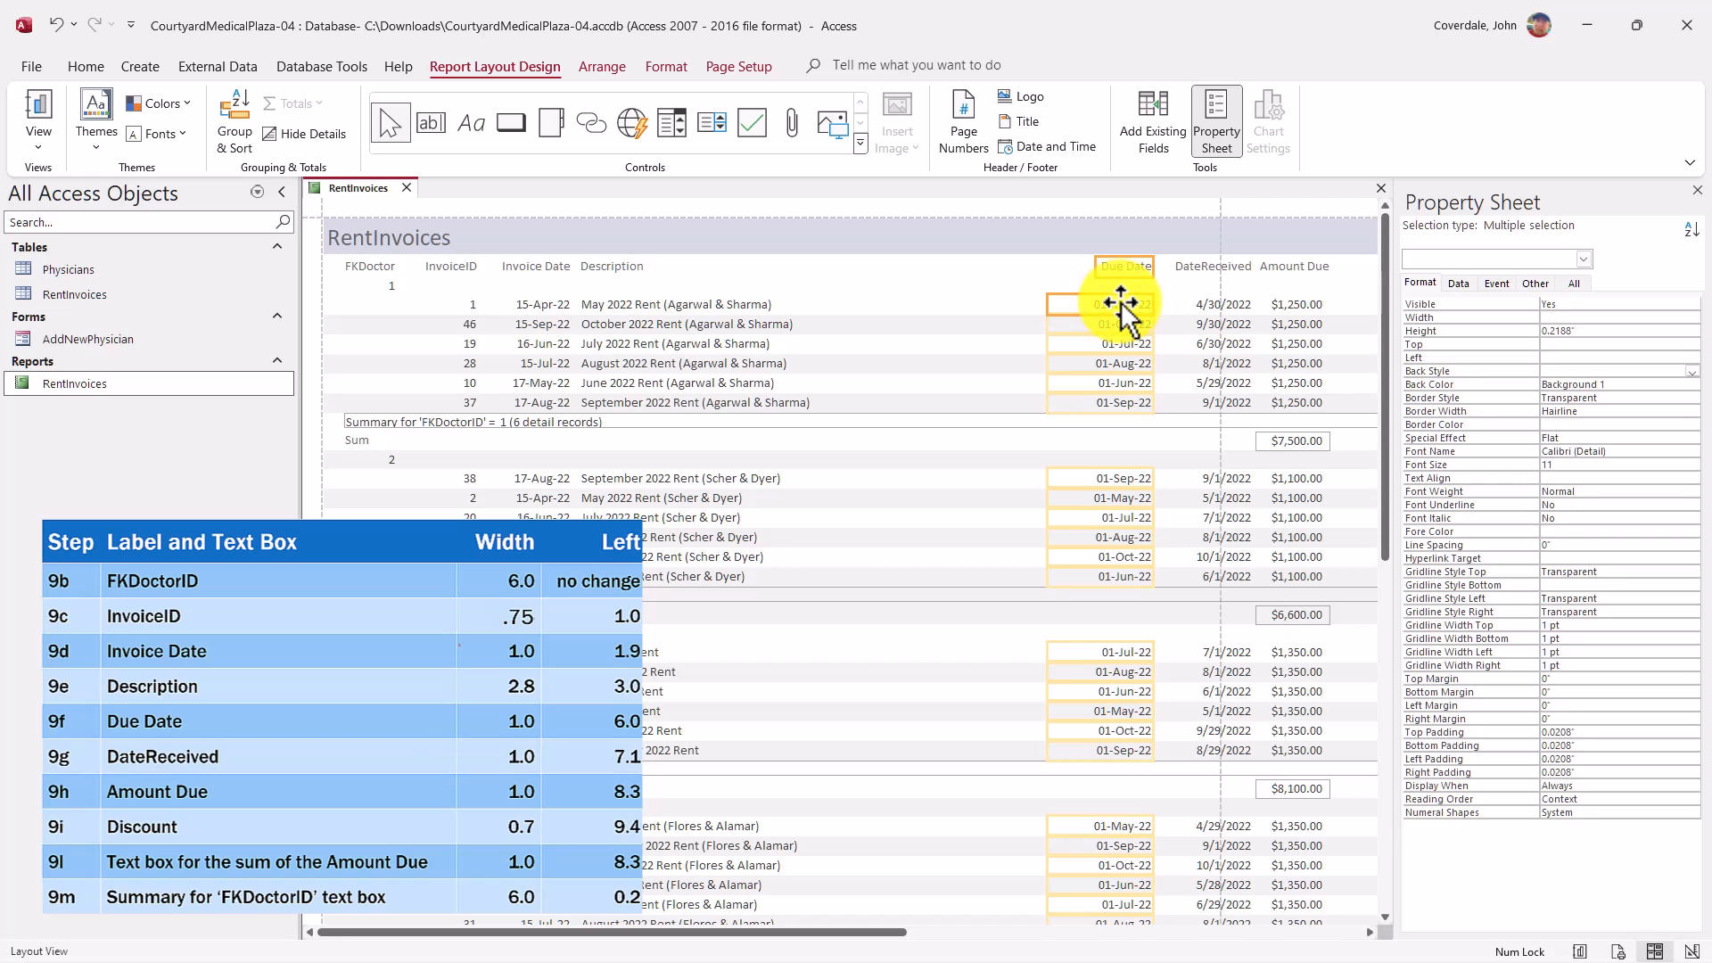
left_click(1560, 318)
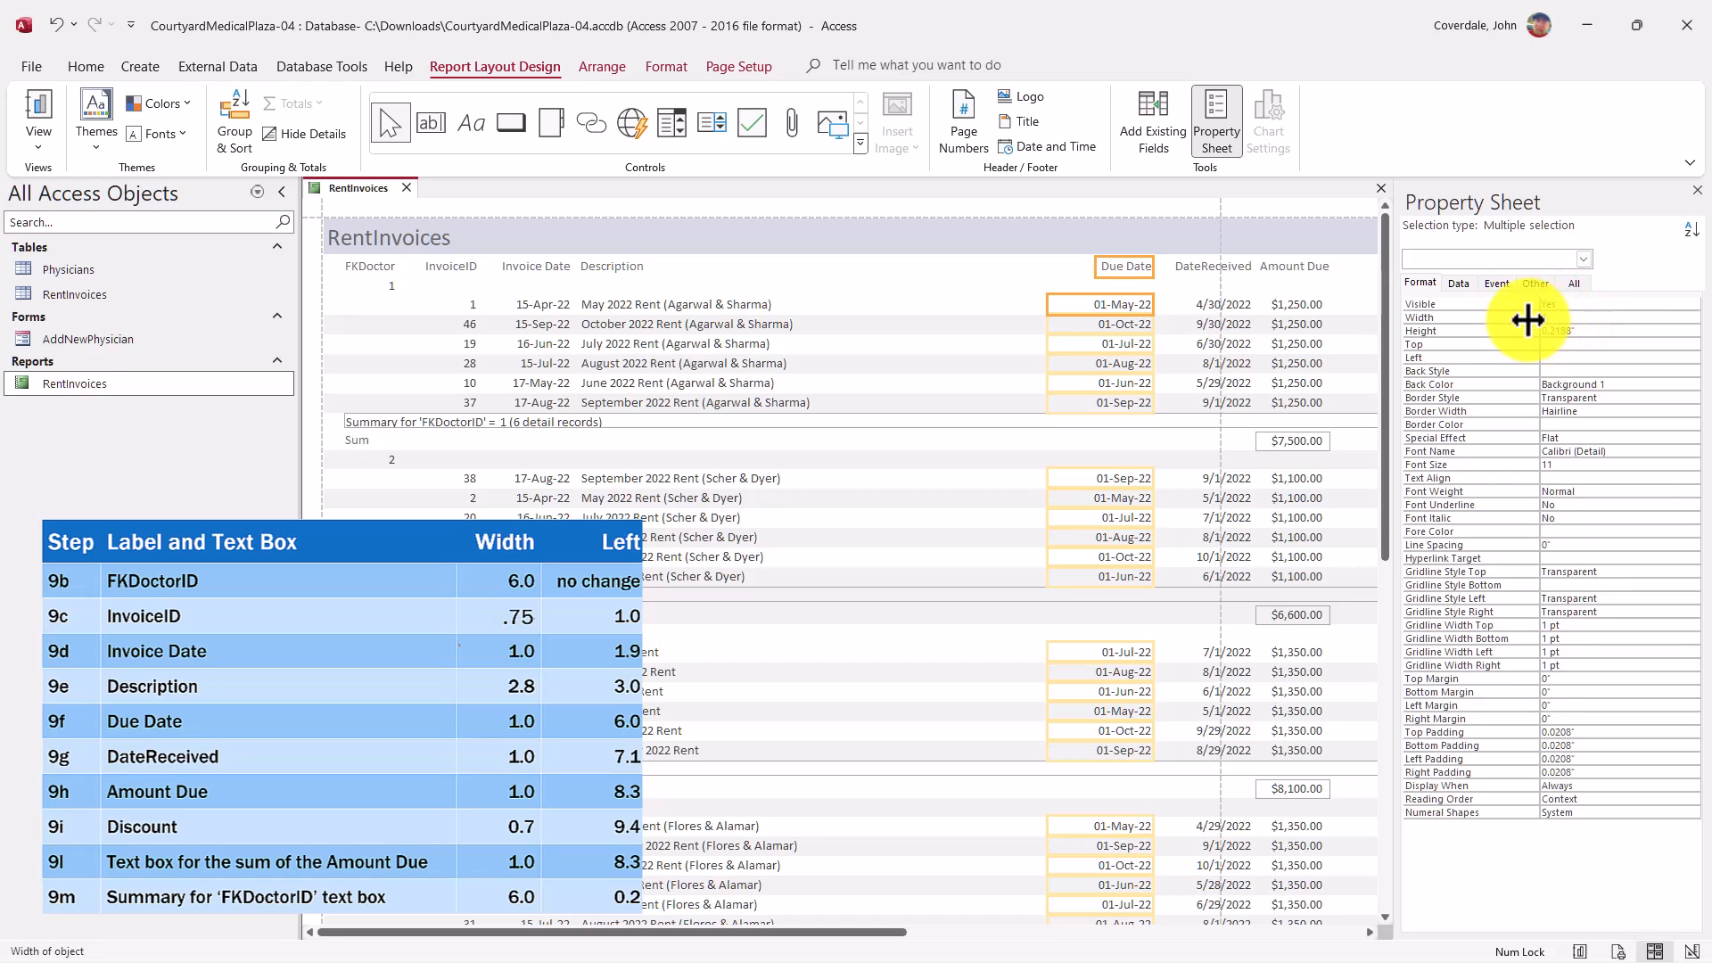
key("Return")
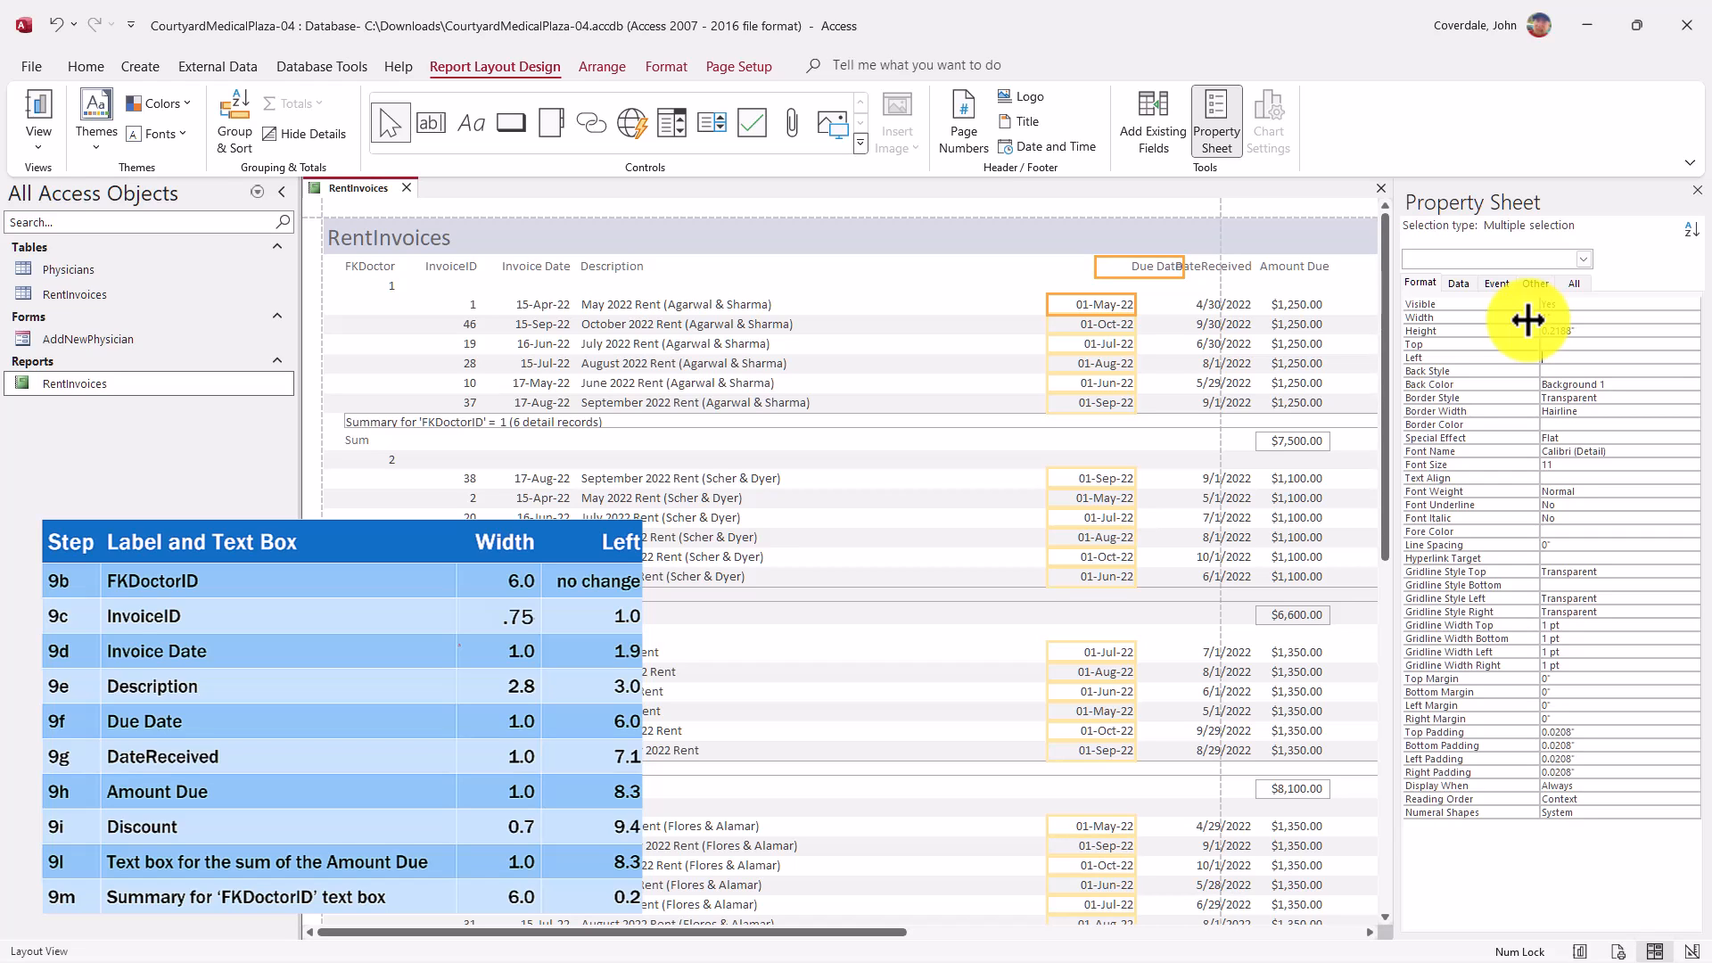
key("Return")
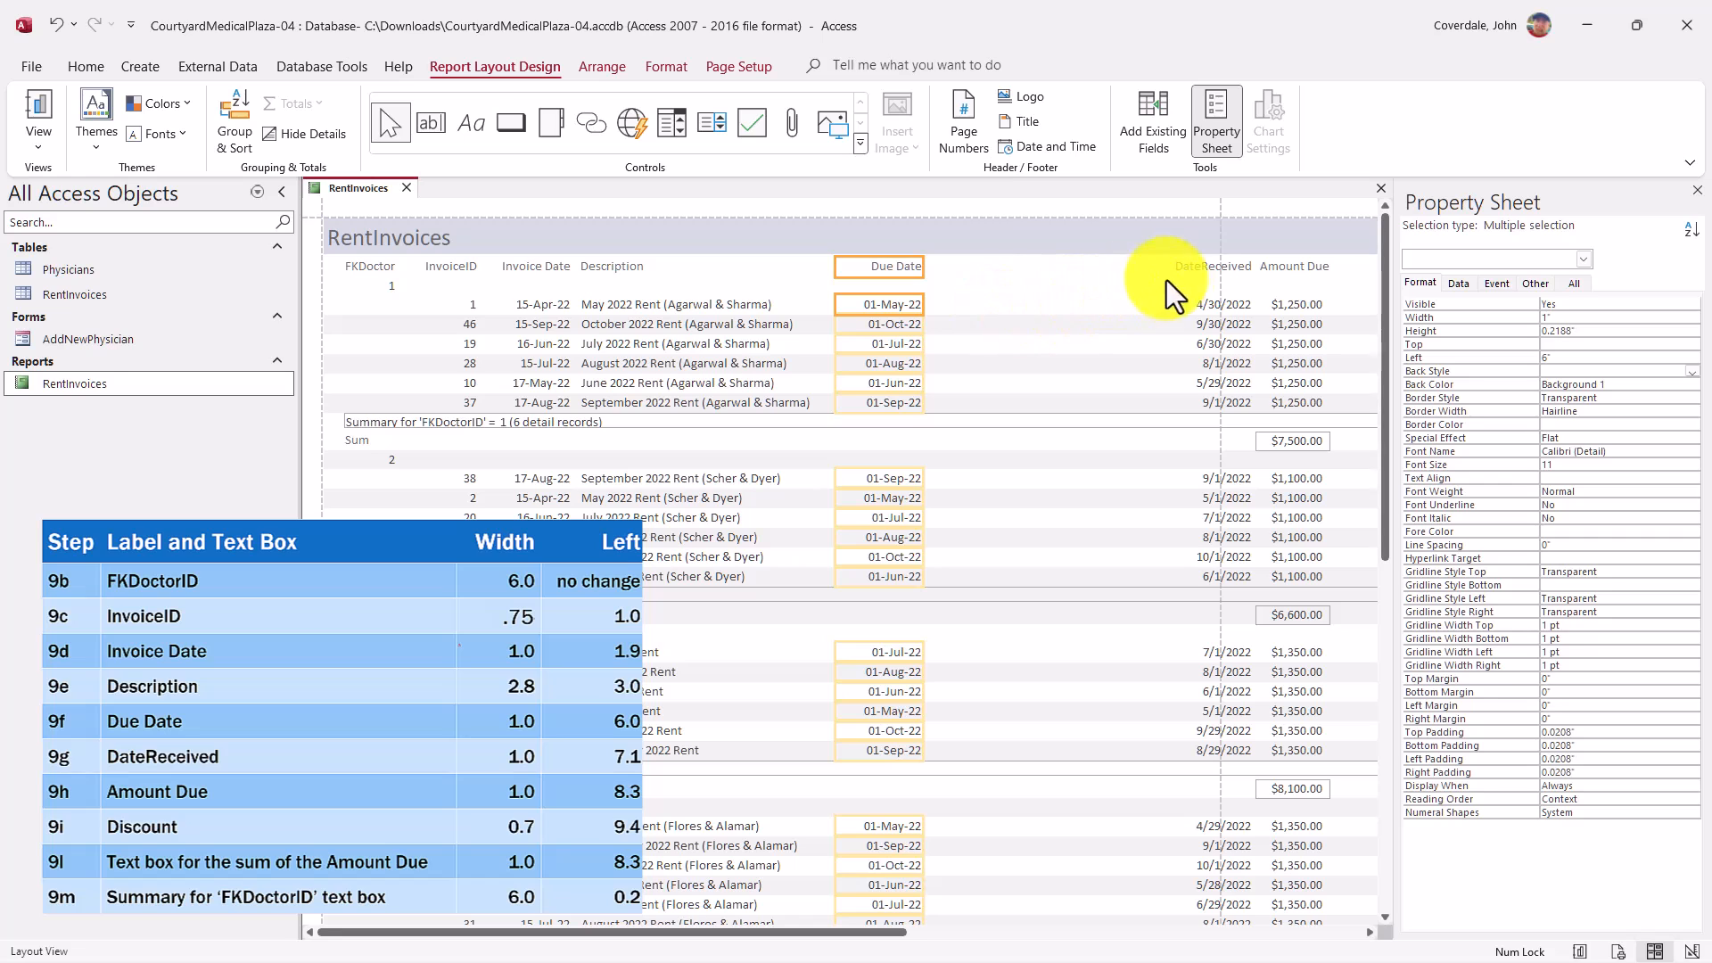
Select both the DateReceived label and text box and set their Width to 1 inch and Left to 7.1 inches
left_click(1190, 266)
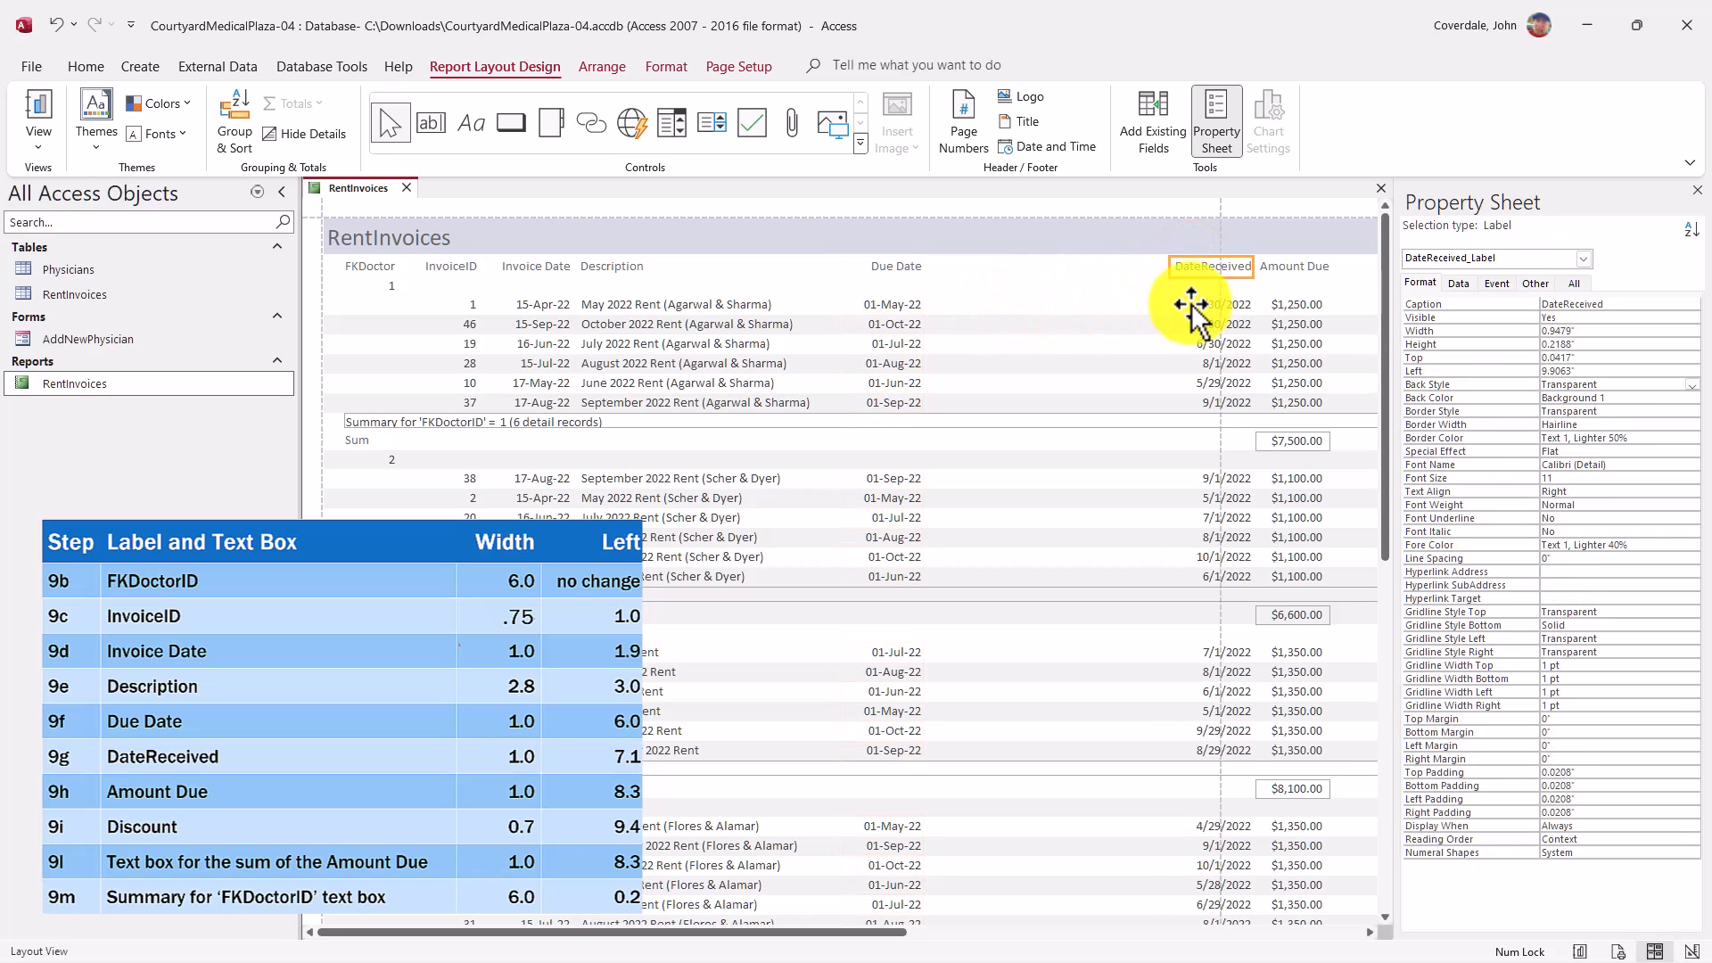
left_click(1191, 304, "shift")
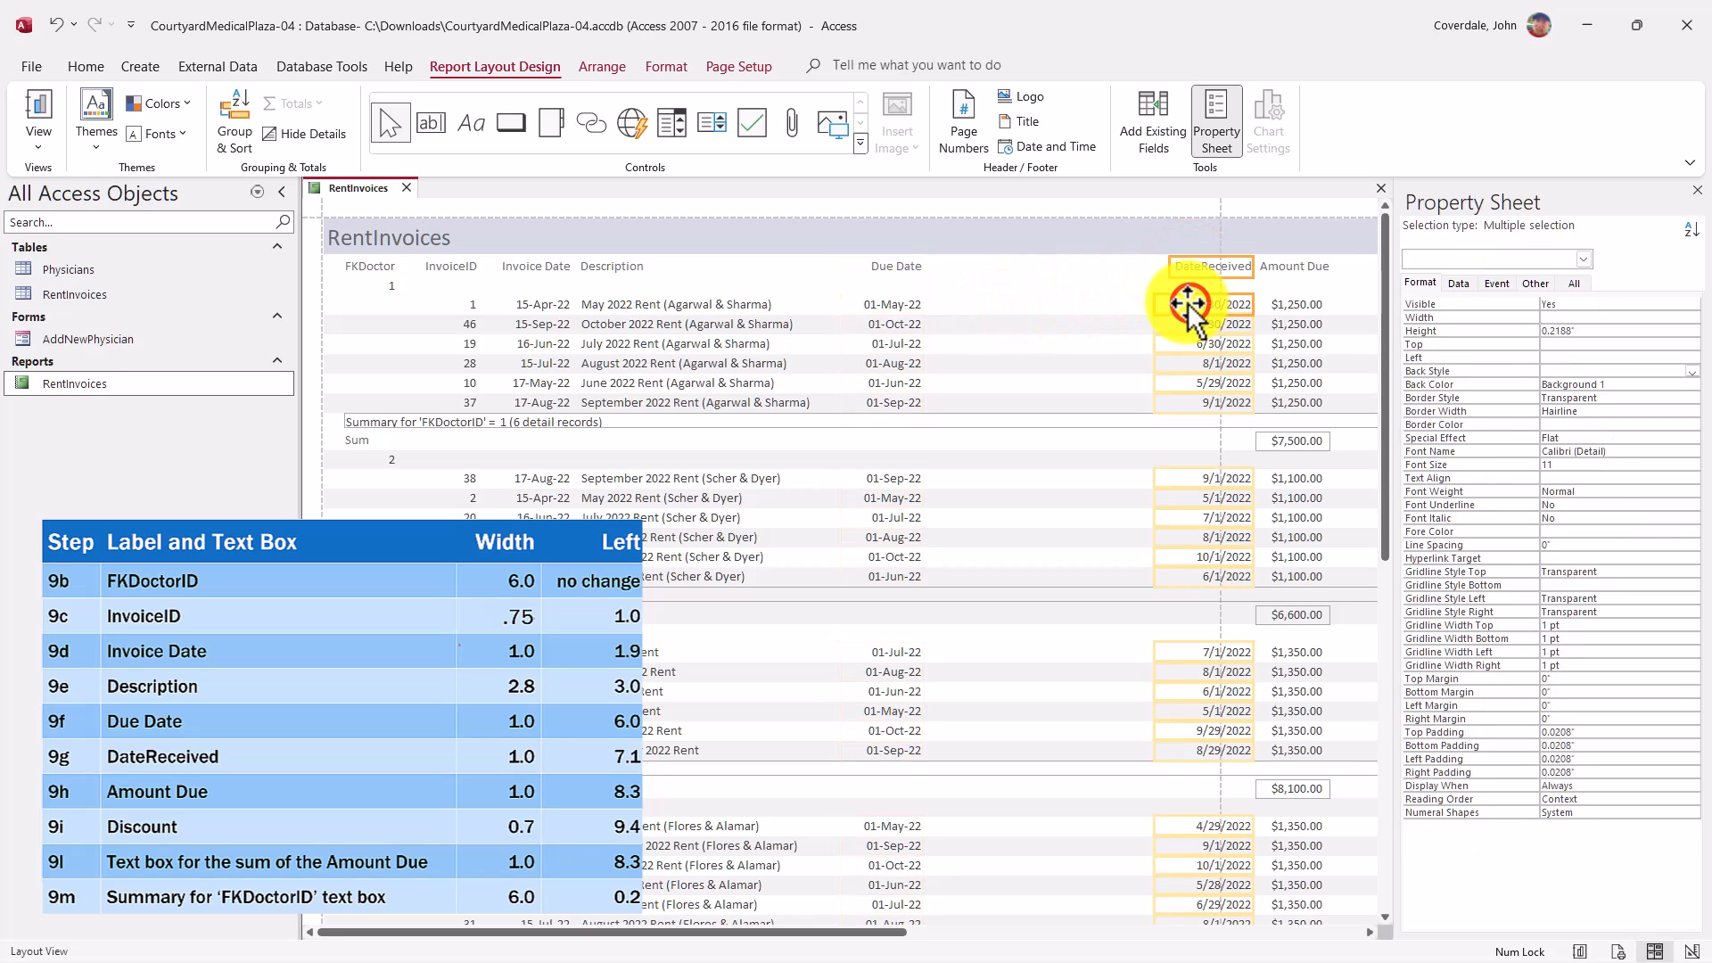
left_click(1567, 314)
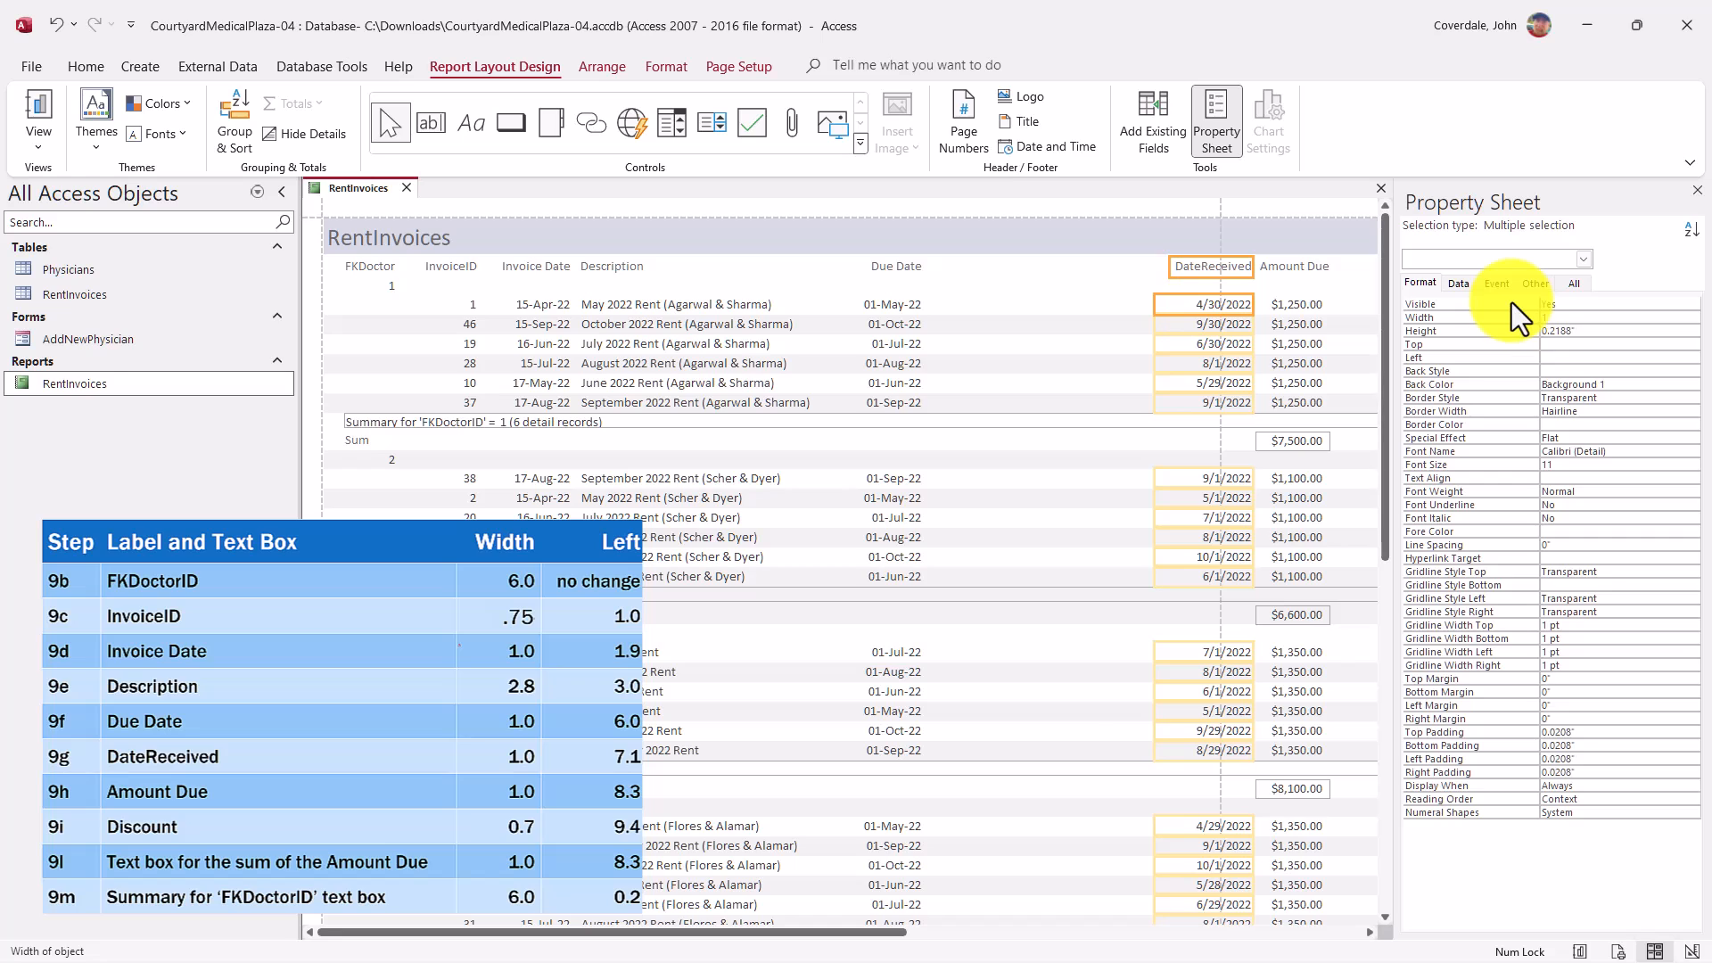
key("Return")
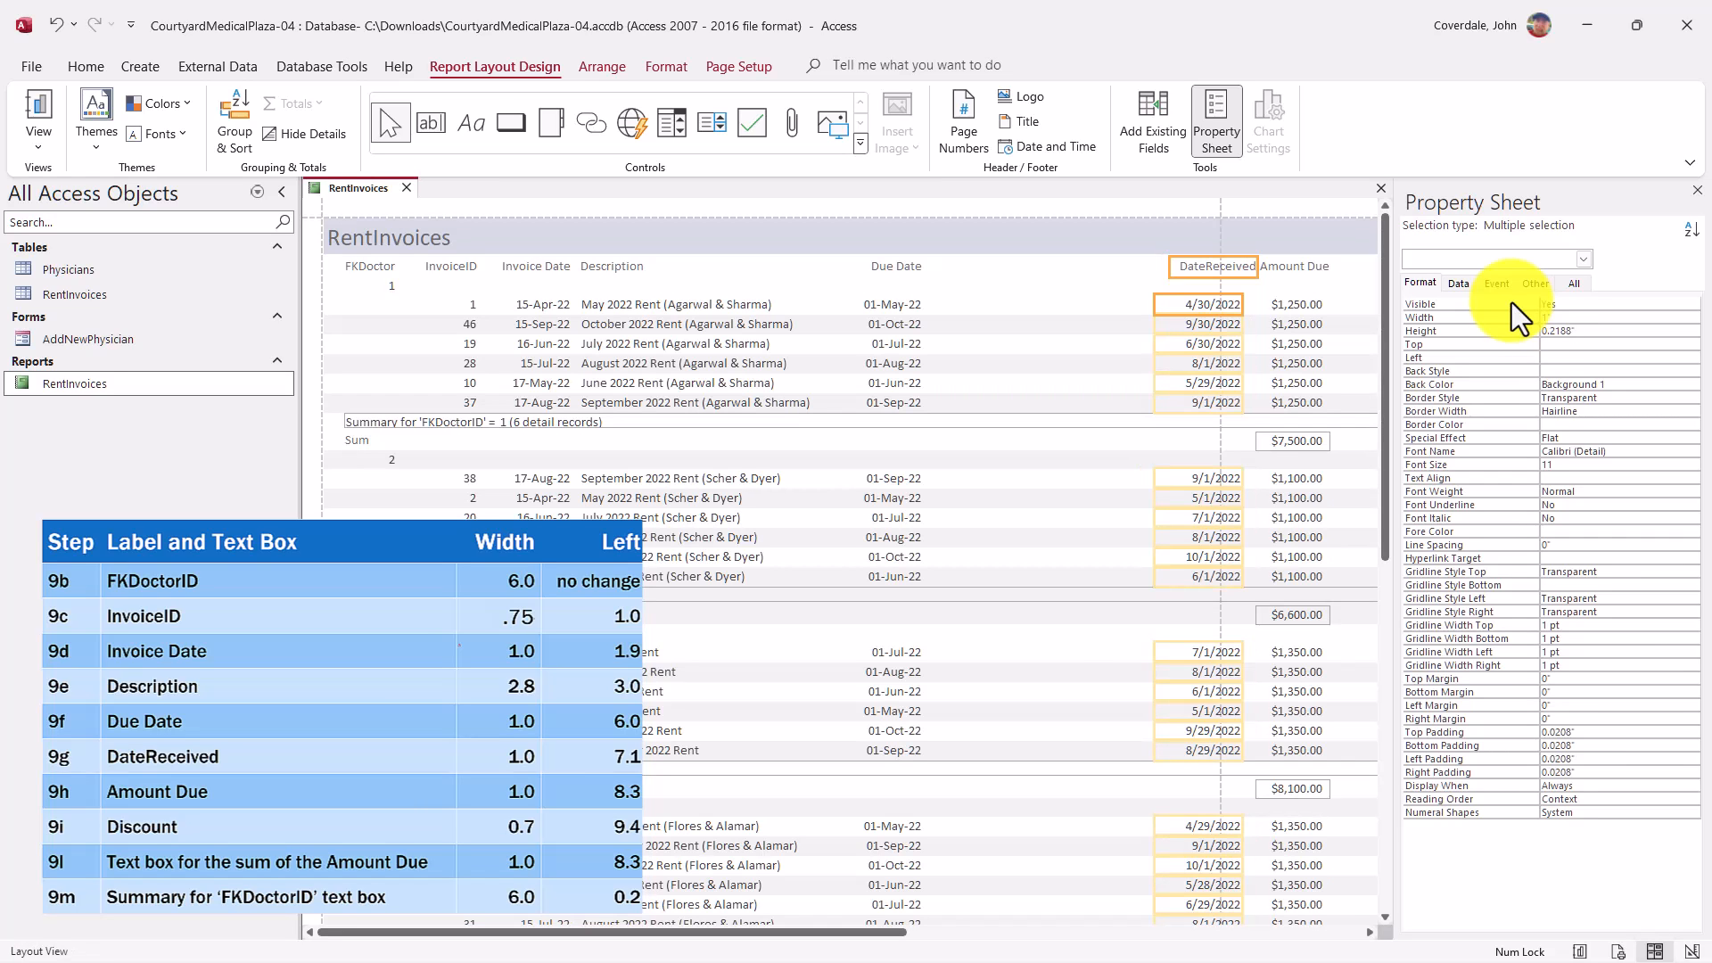
type("7.1")
key("Return")
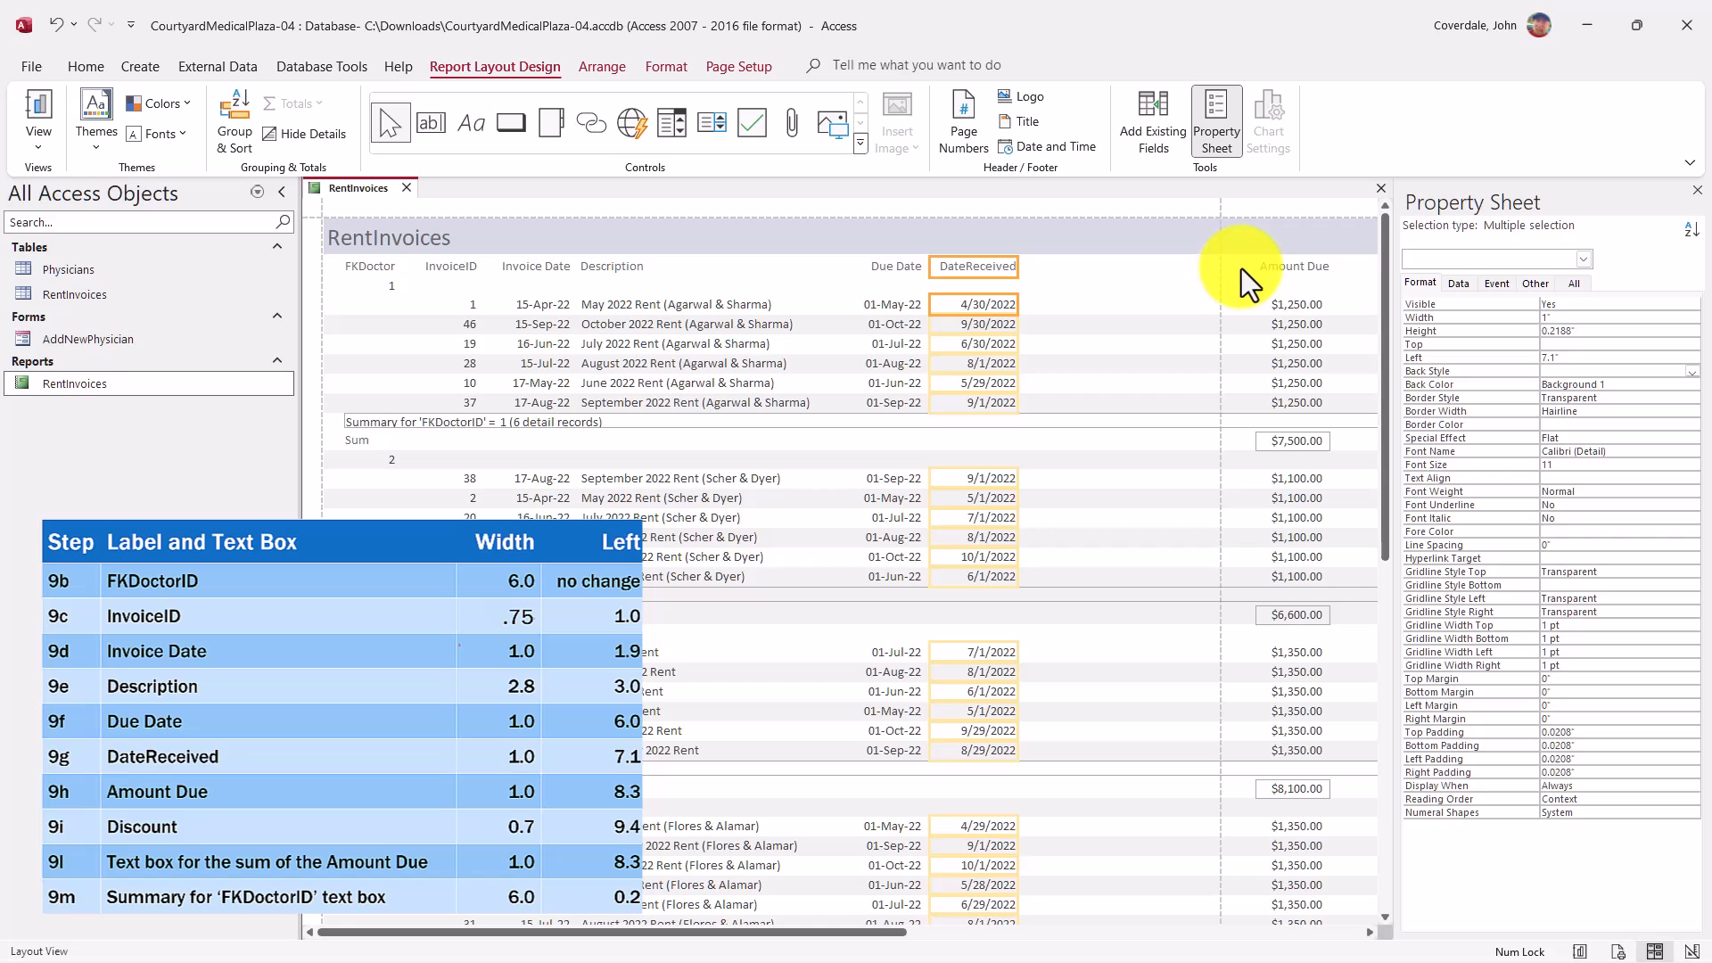
Select both the Amount Due label and text box and set their Width to 1 inch and Left to 8.3 inches
left_click(1271, 264)
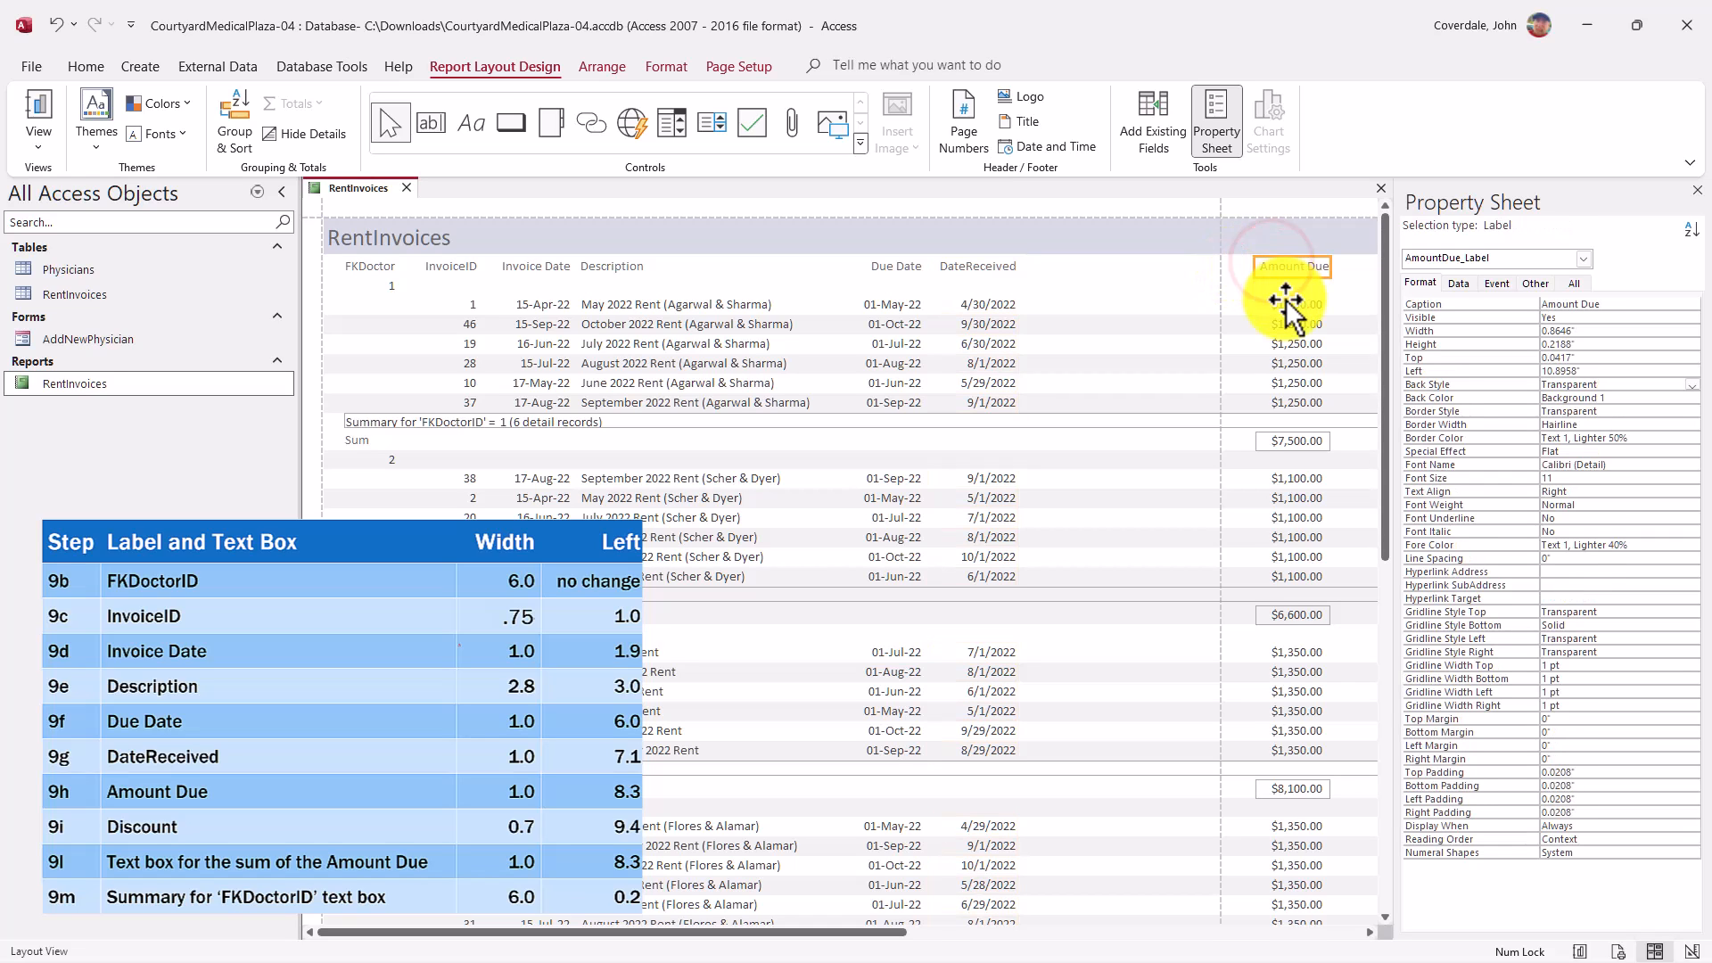
left_click(1287, 304, "ctrl")
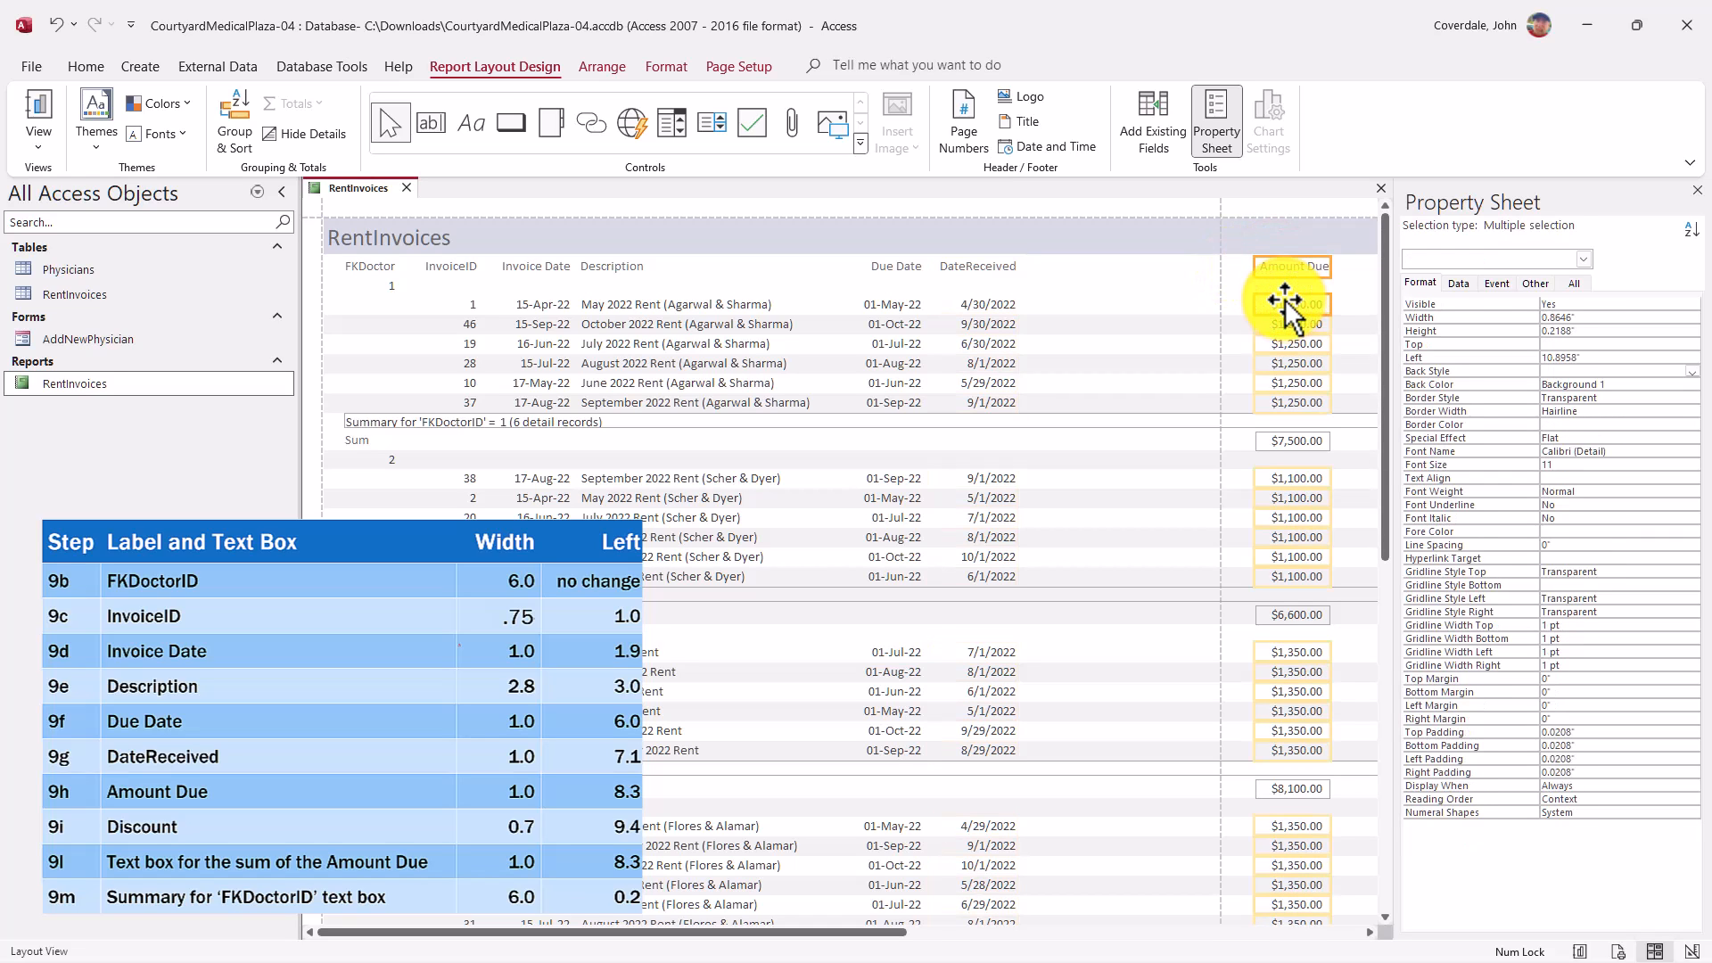
left_click(1594, 317)
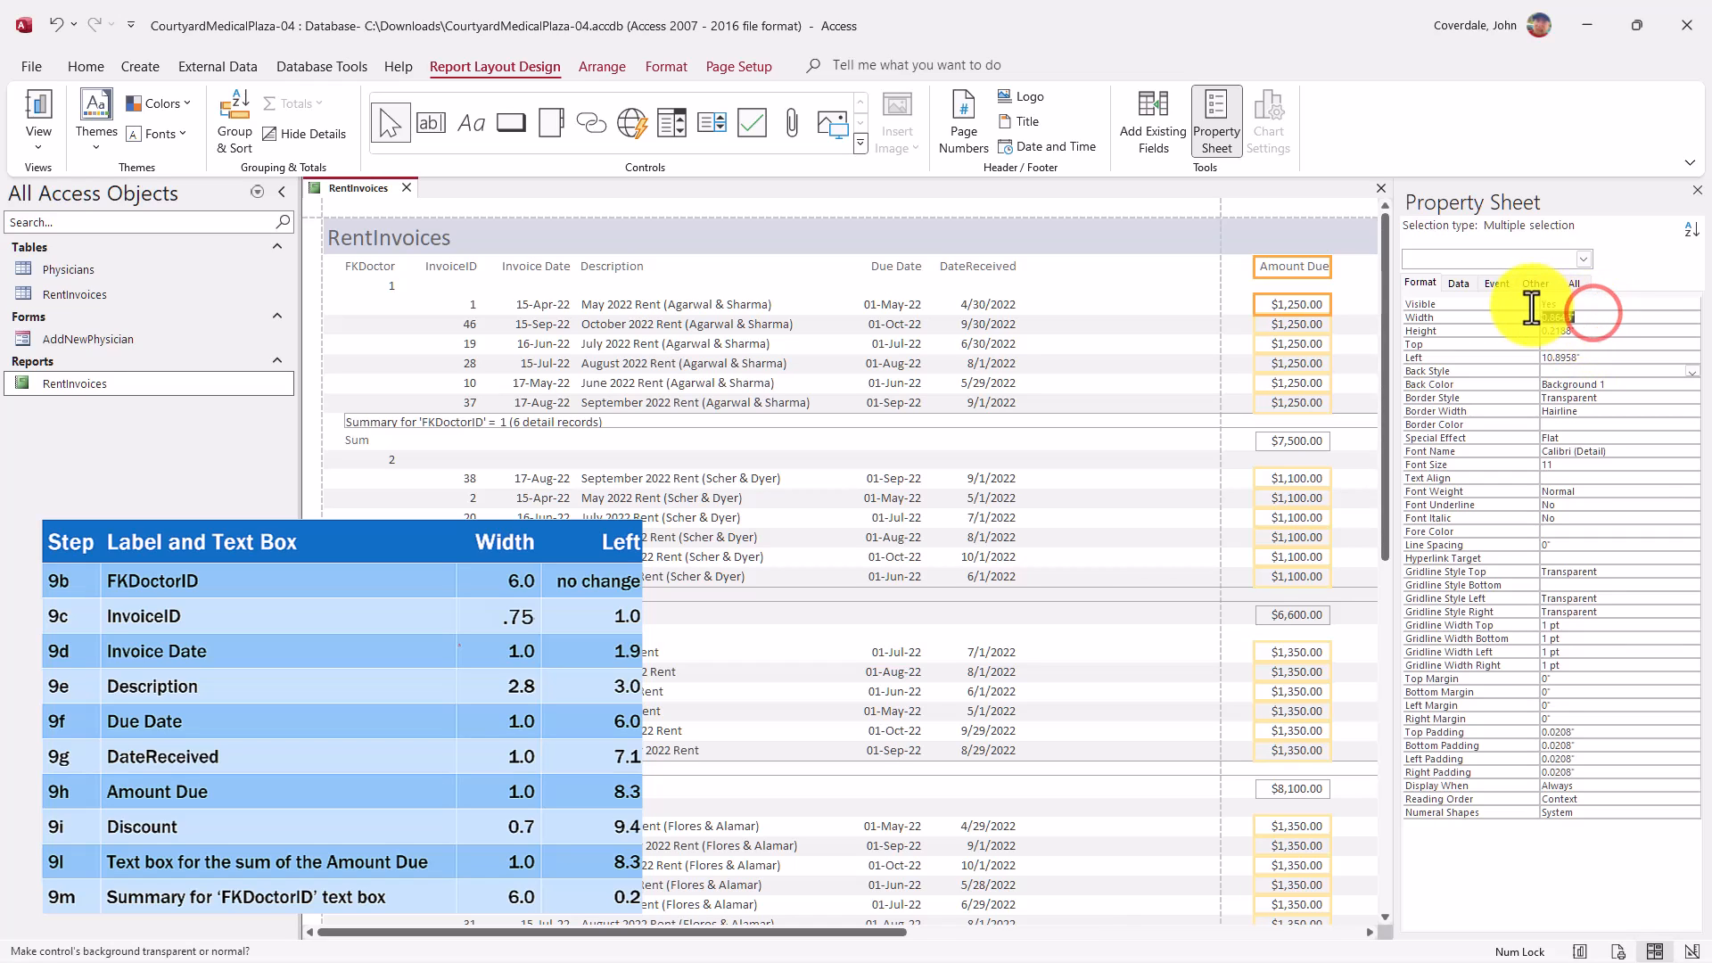
type("1")
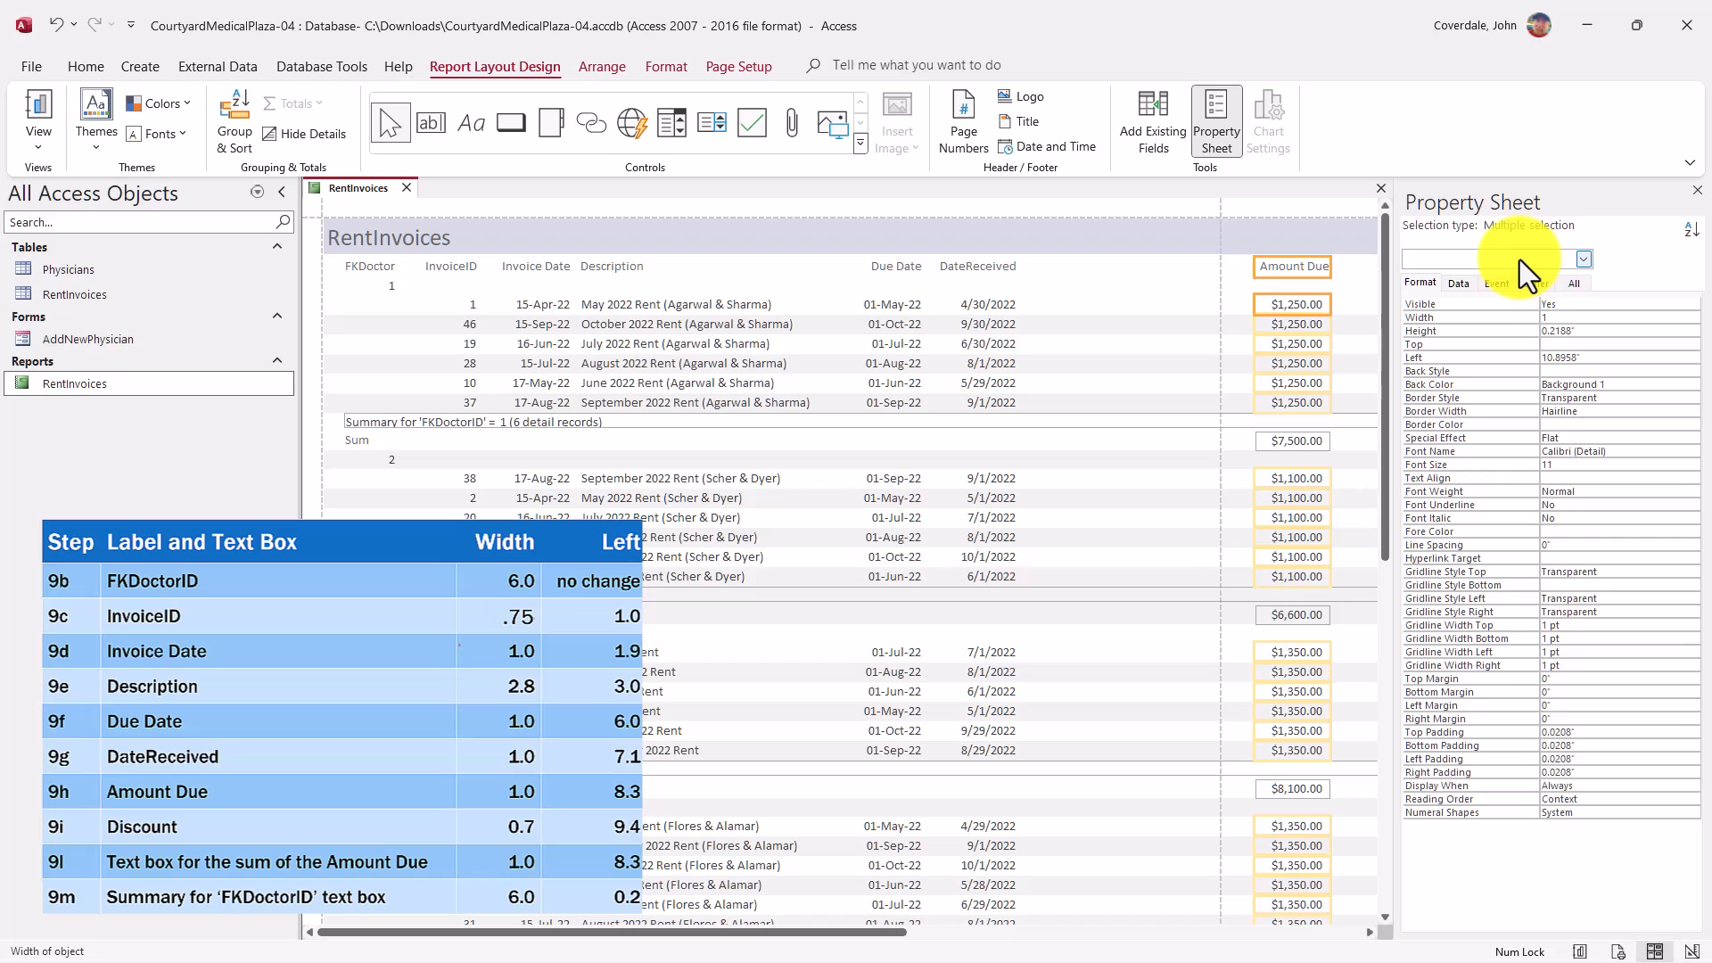
key("Tab")
key("Tab")
key("Tab")
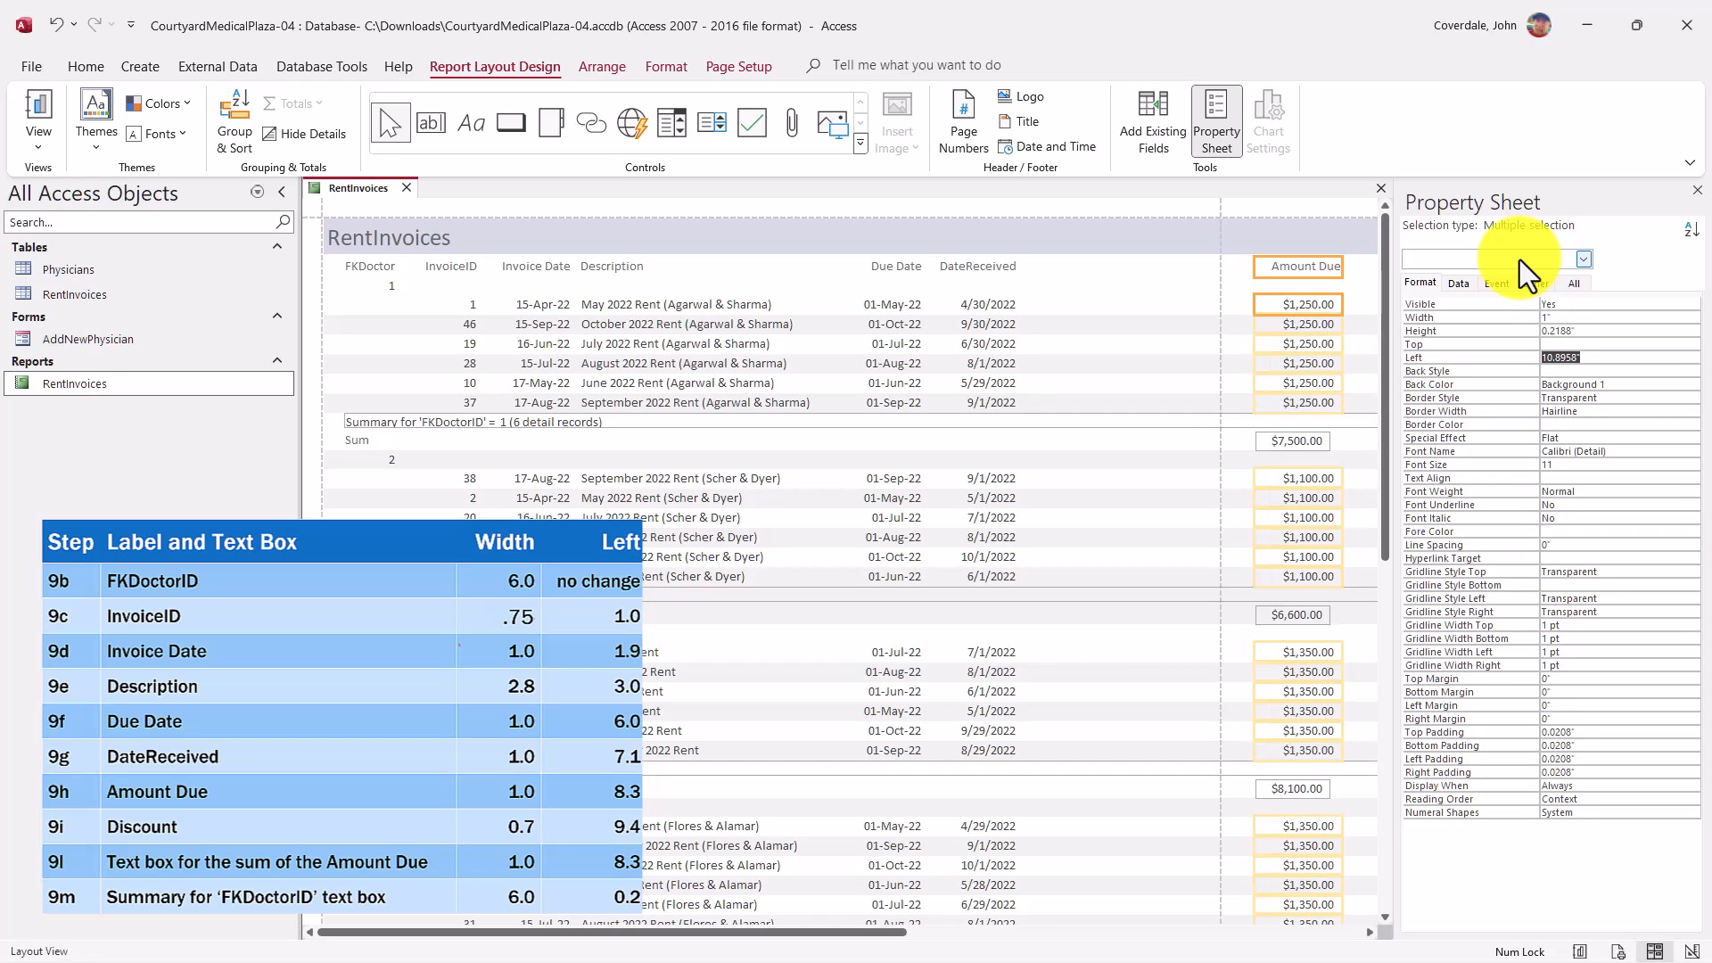
type("8.3")
key("Tab")
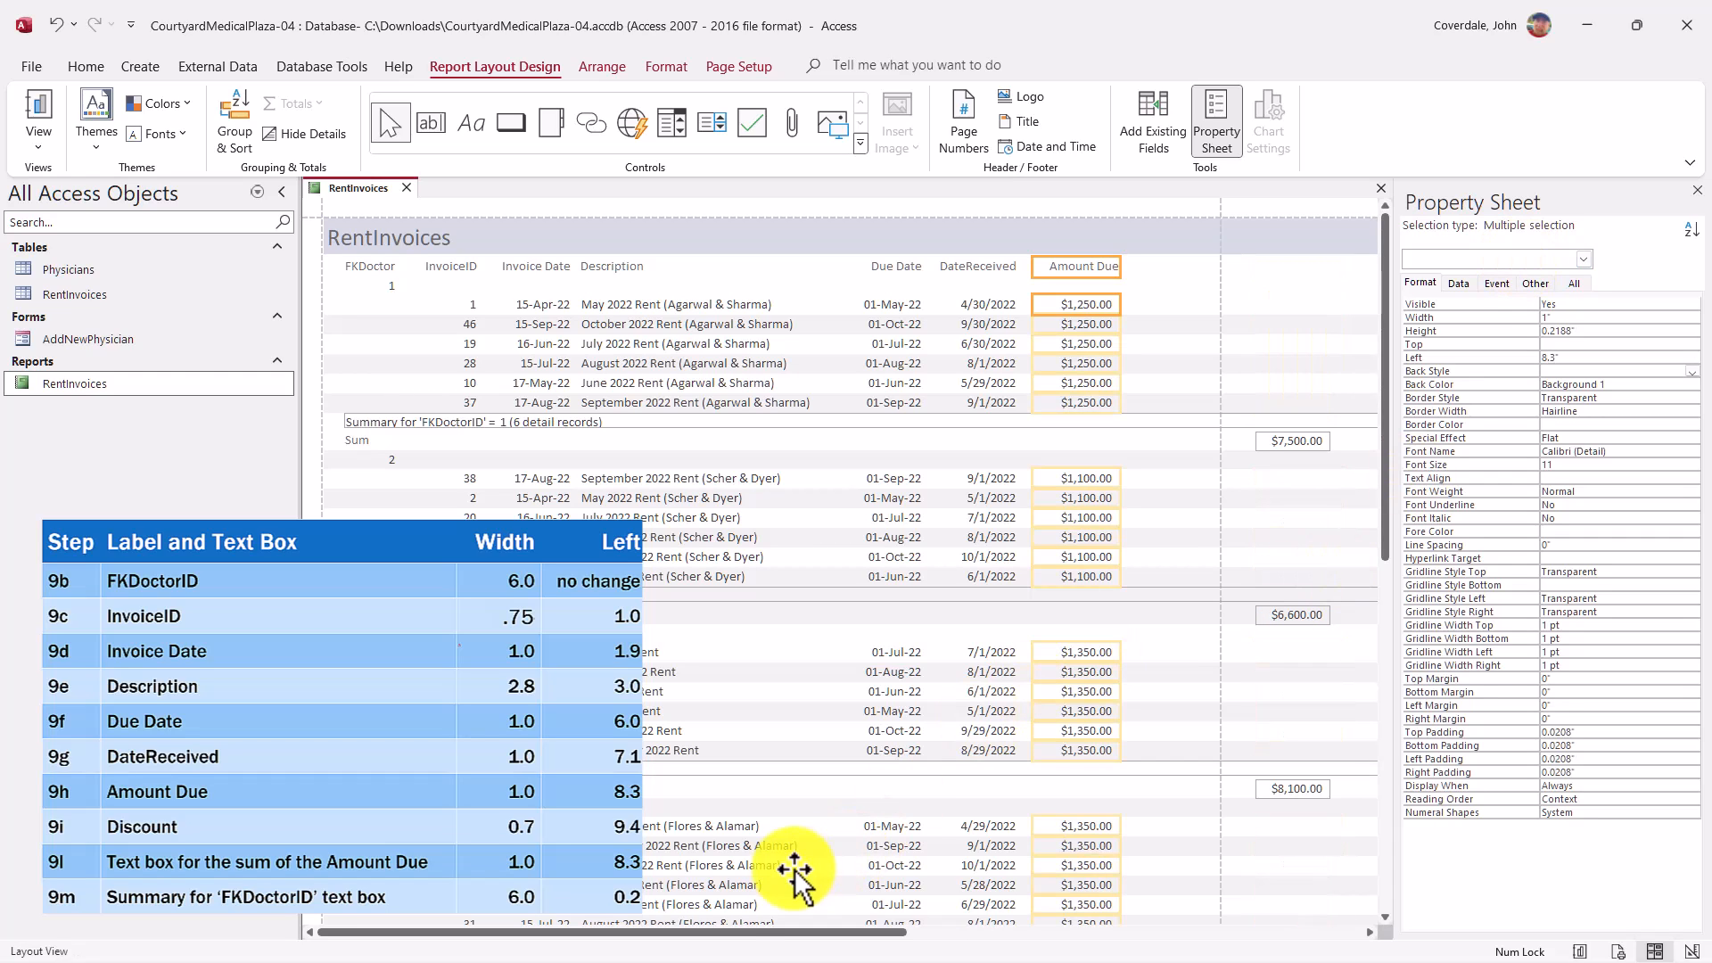
Select both the Discount label and text box and set their Width to 0.7 inches and Left to 9.4 inches
left_click_drag(711, 934, 1070, 956)
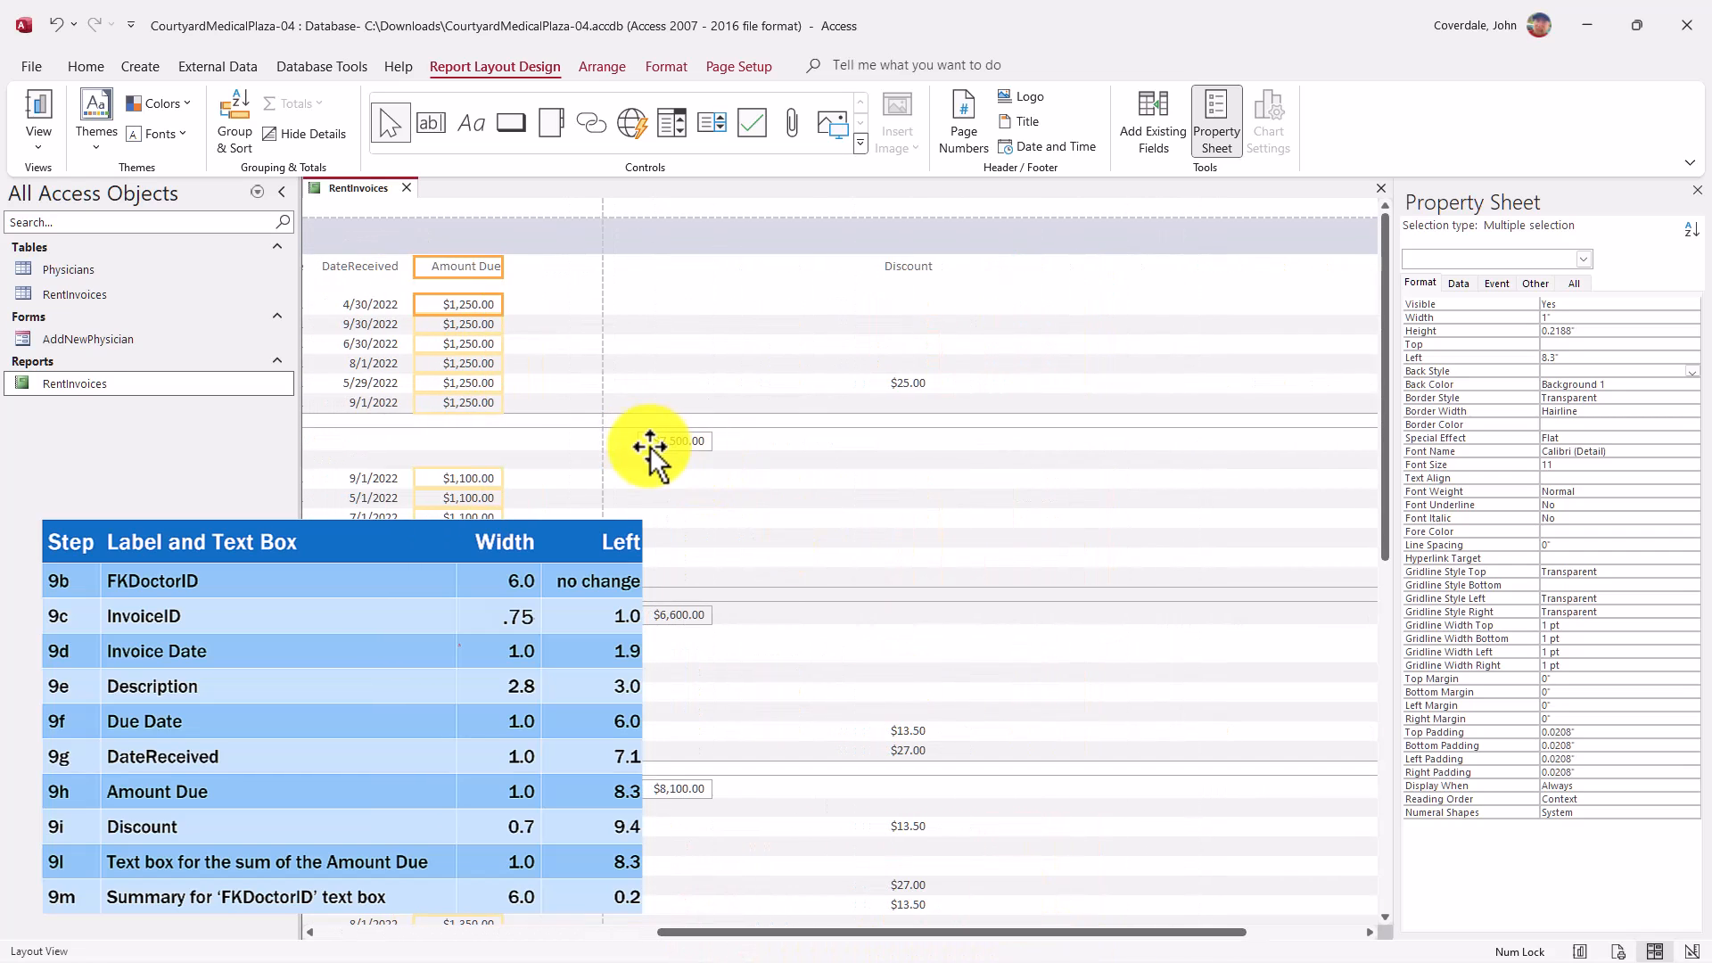
left_click(896, 266)
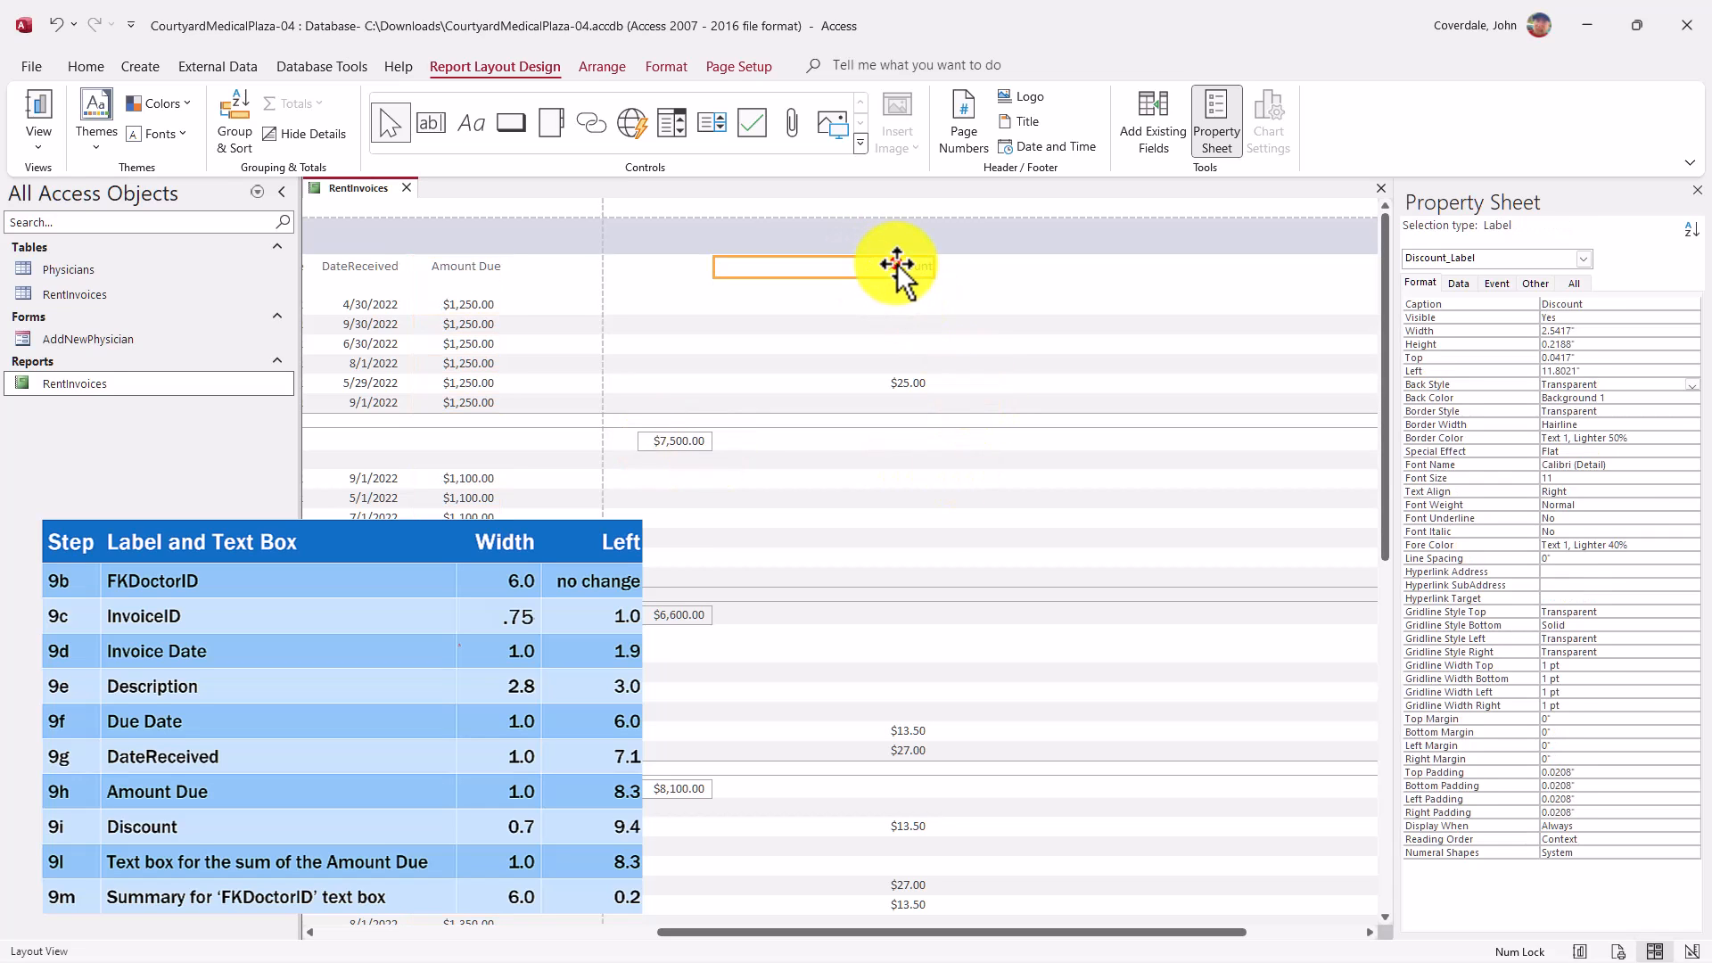
left_click(901, 385, "shift")
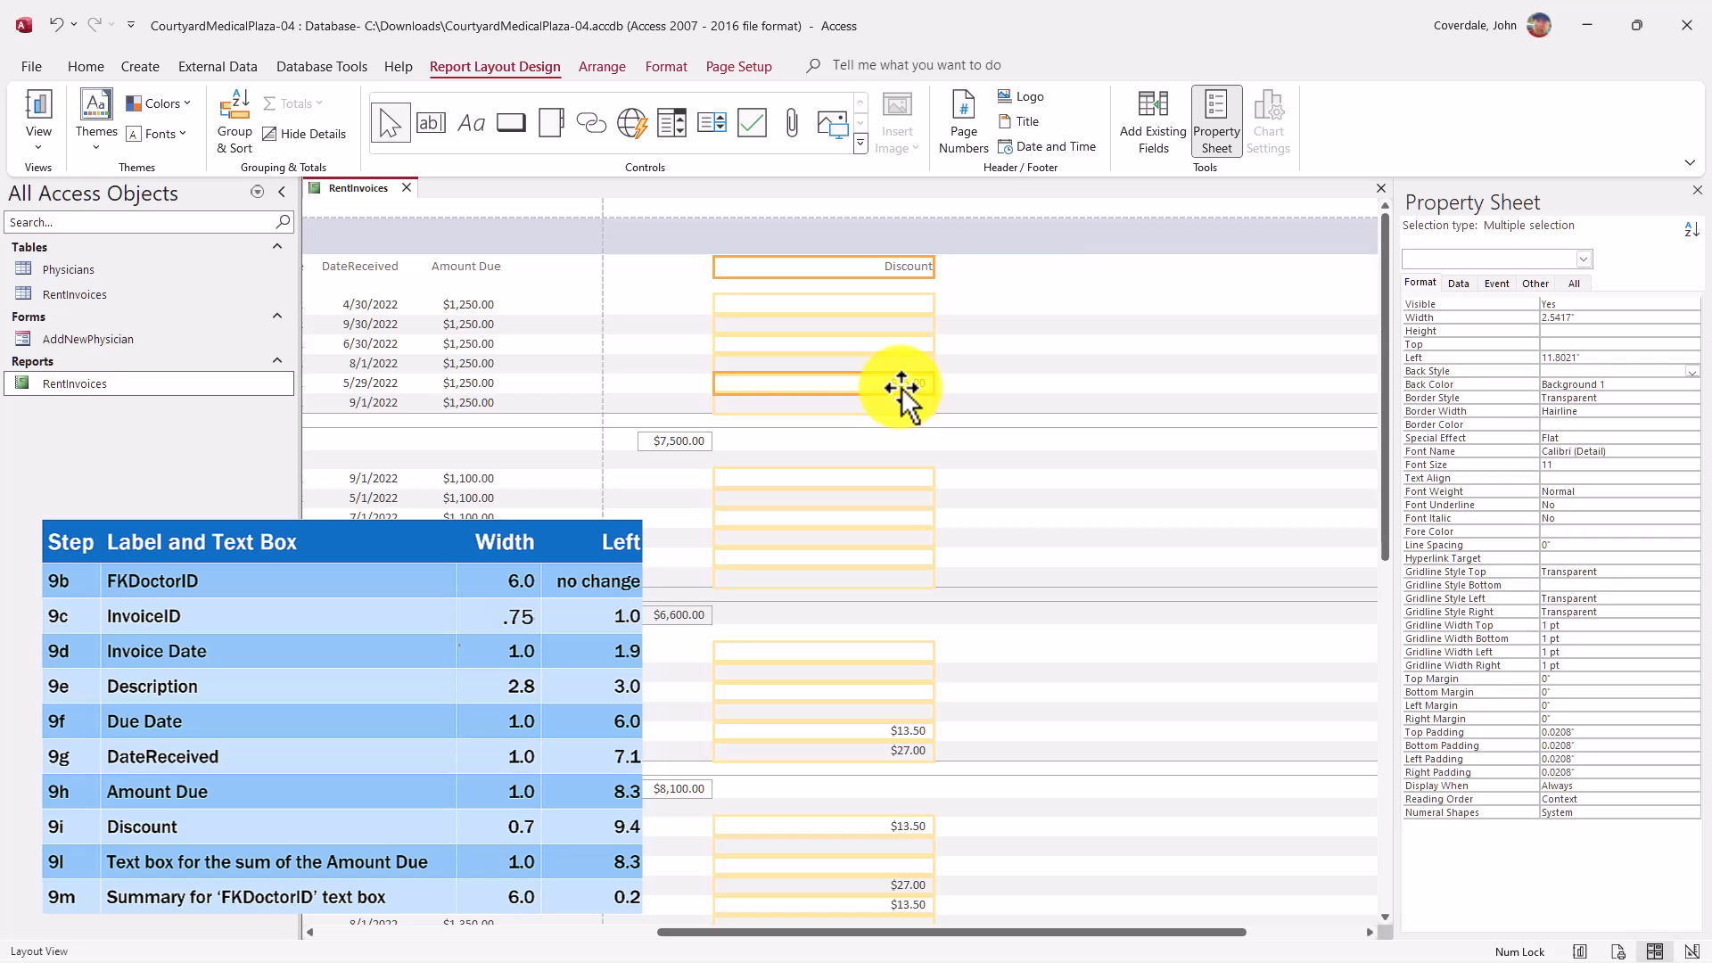
left_click(1580, 319)
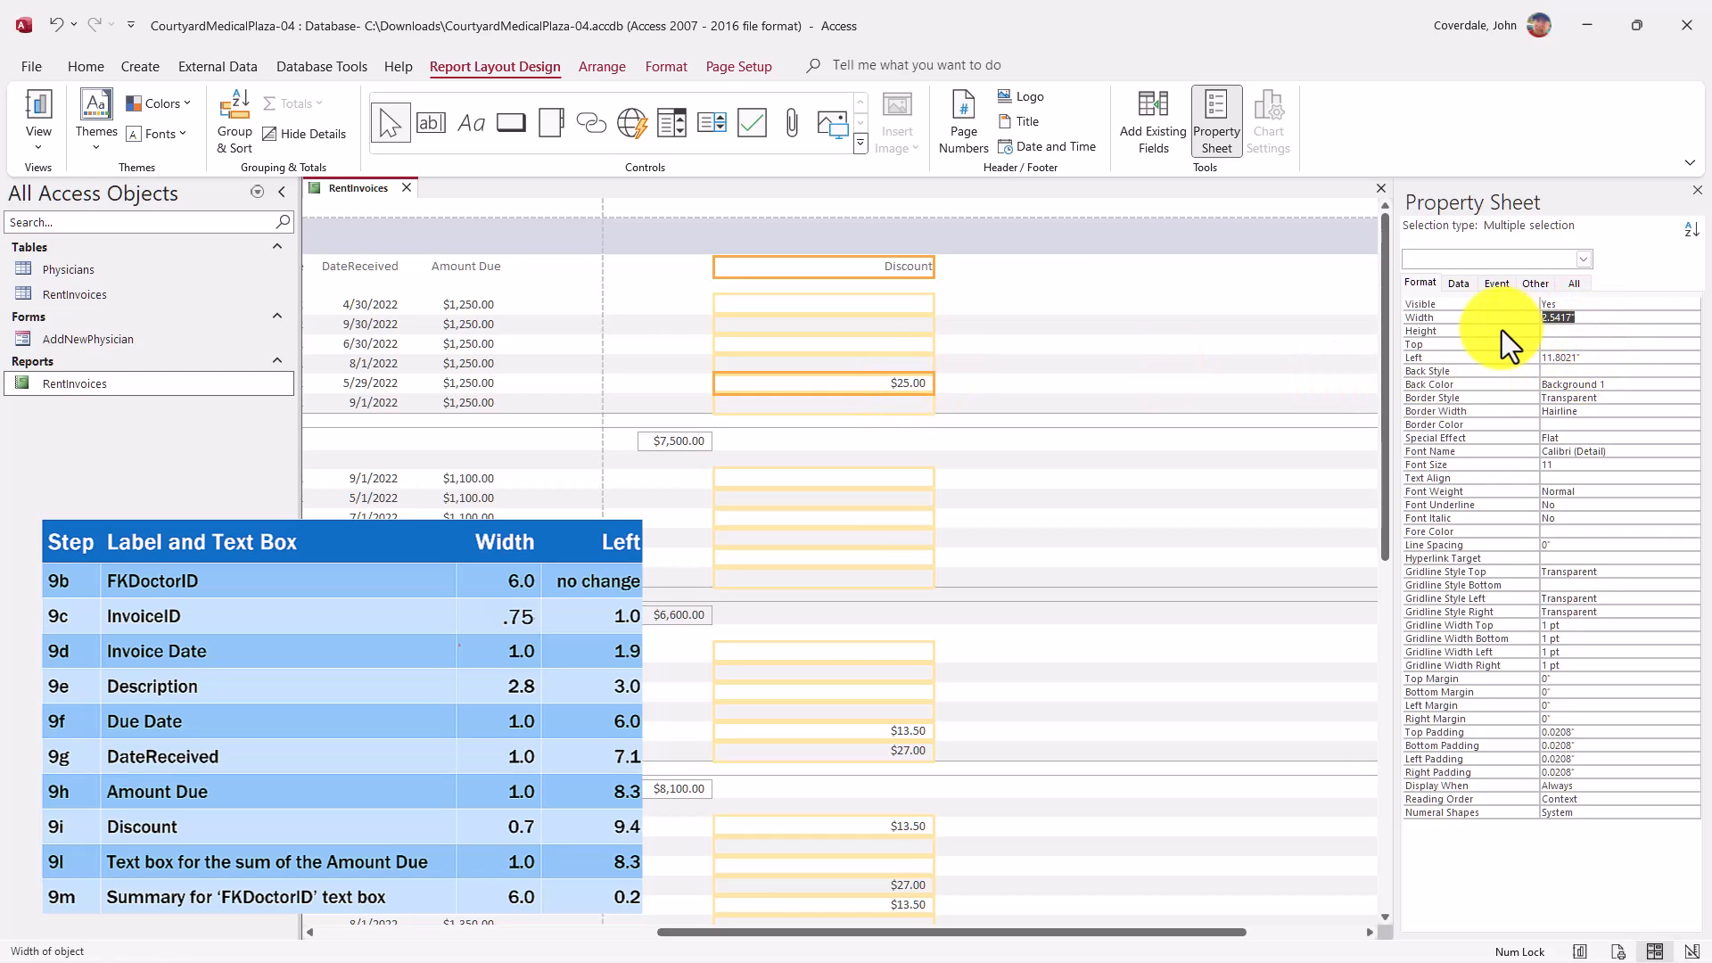
key("BackSpace")
key("Return")
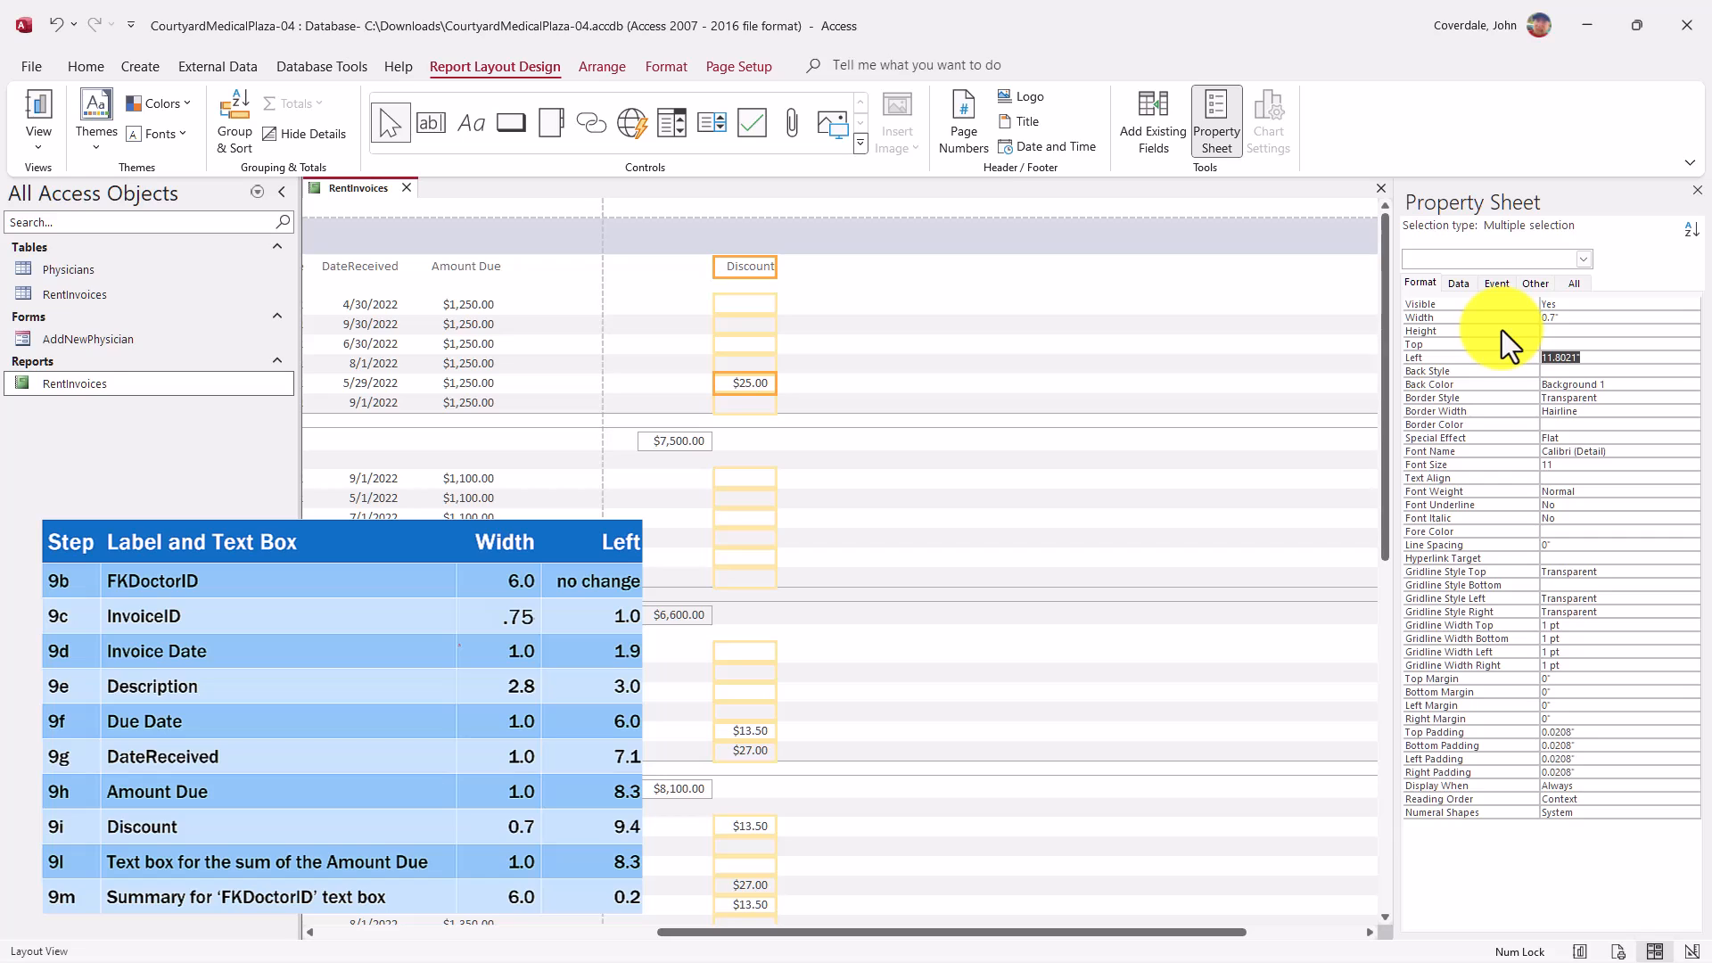
type("9.4")
key("Return")
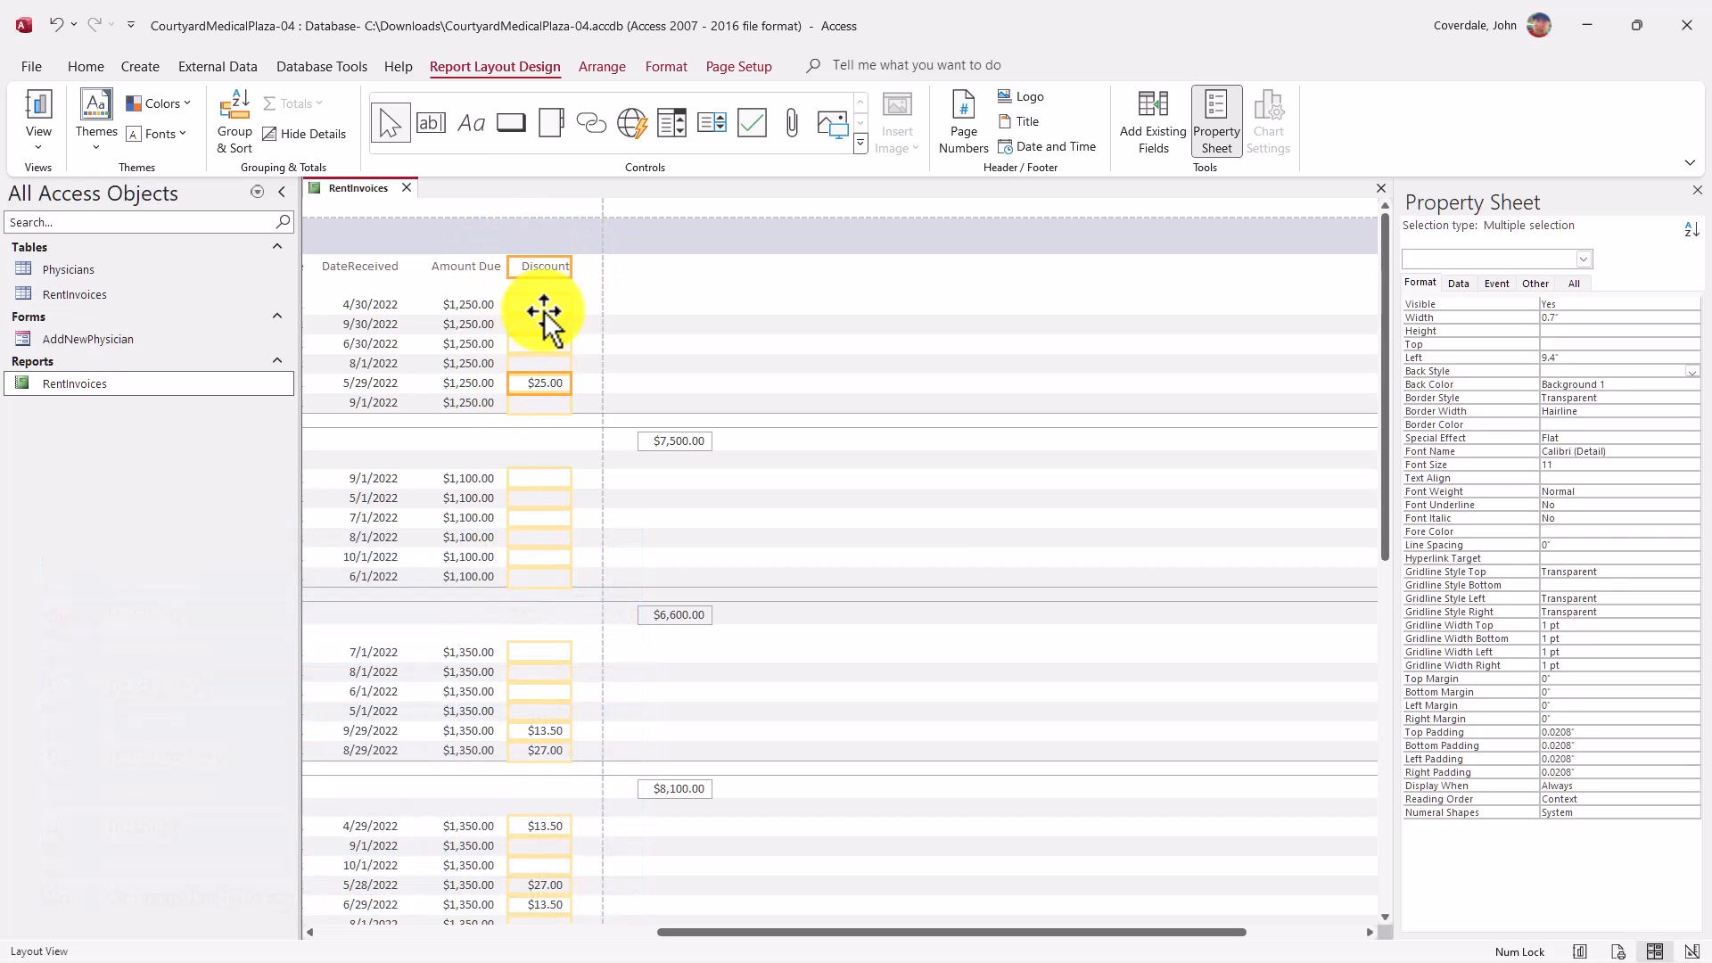
Switch to the SIMnet assignment page and mark step 9's checklist items d through i as complete
left_click_drag(738, 930, 485, 928)
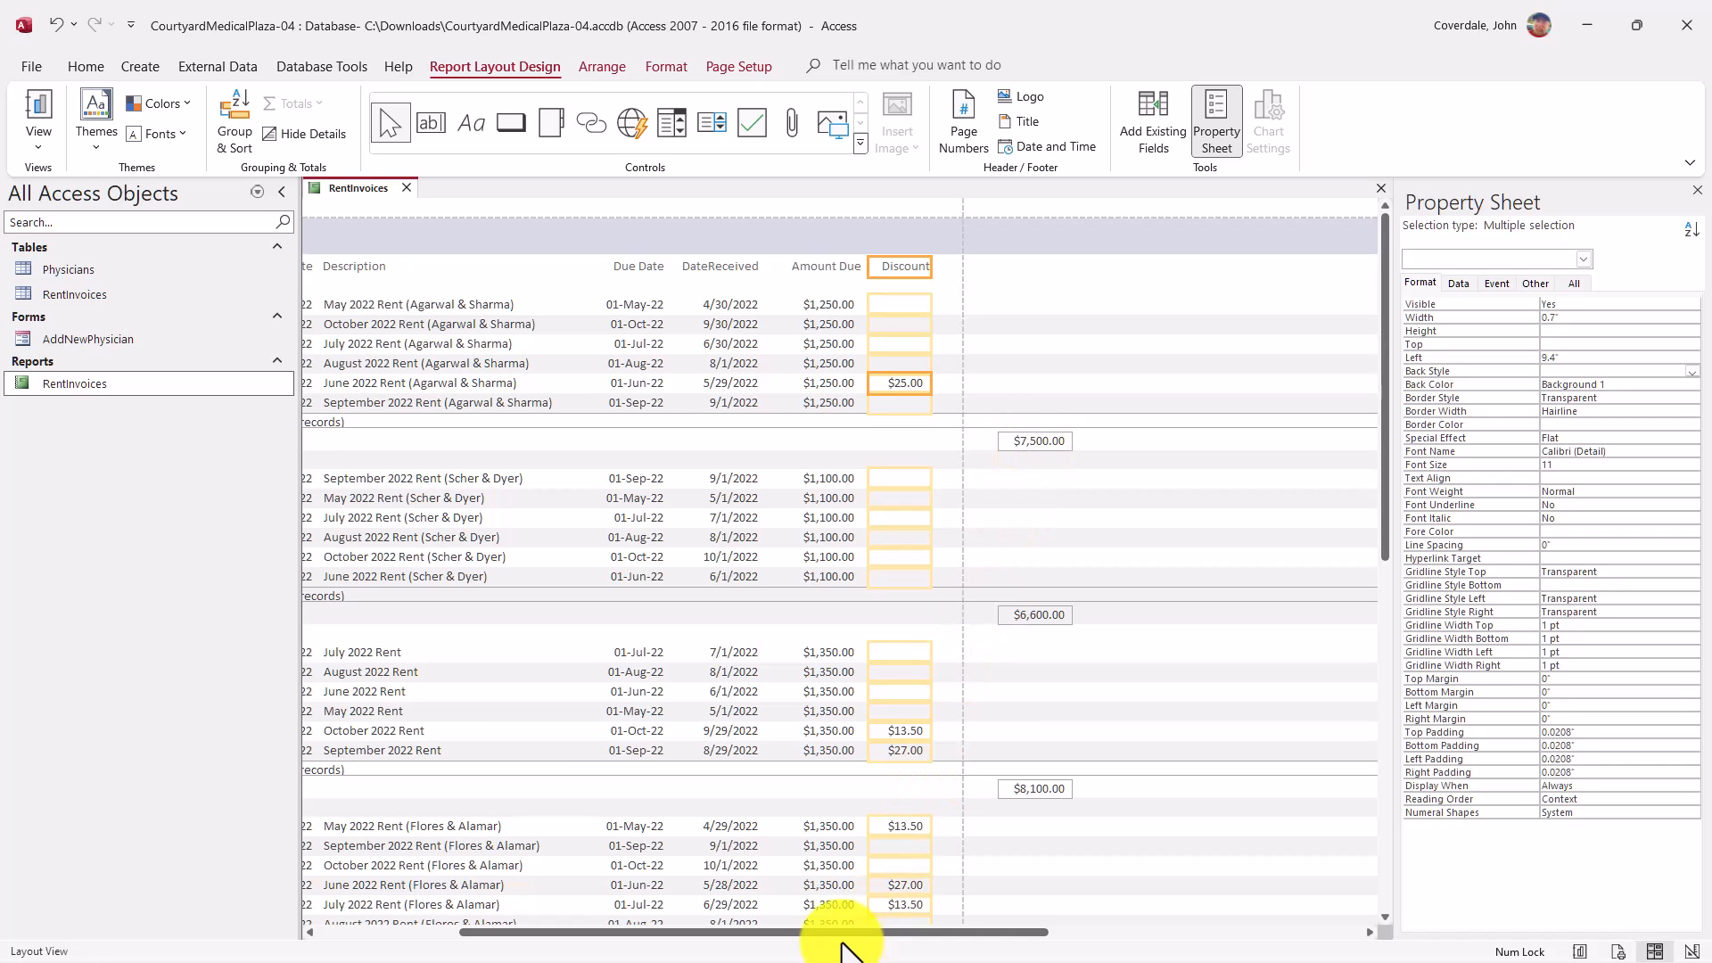
left_click_drag(844, 930, 688, 928)
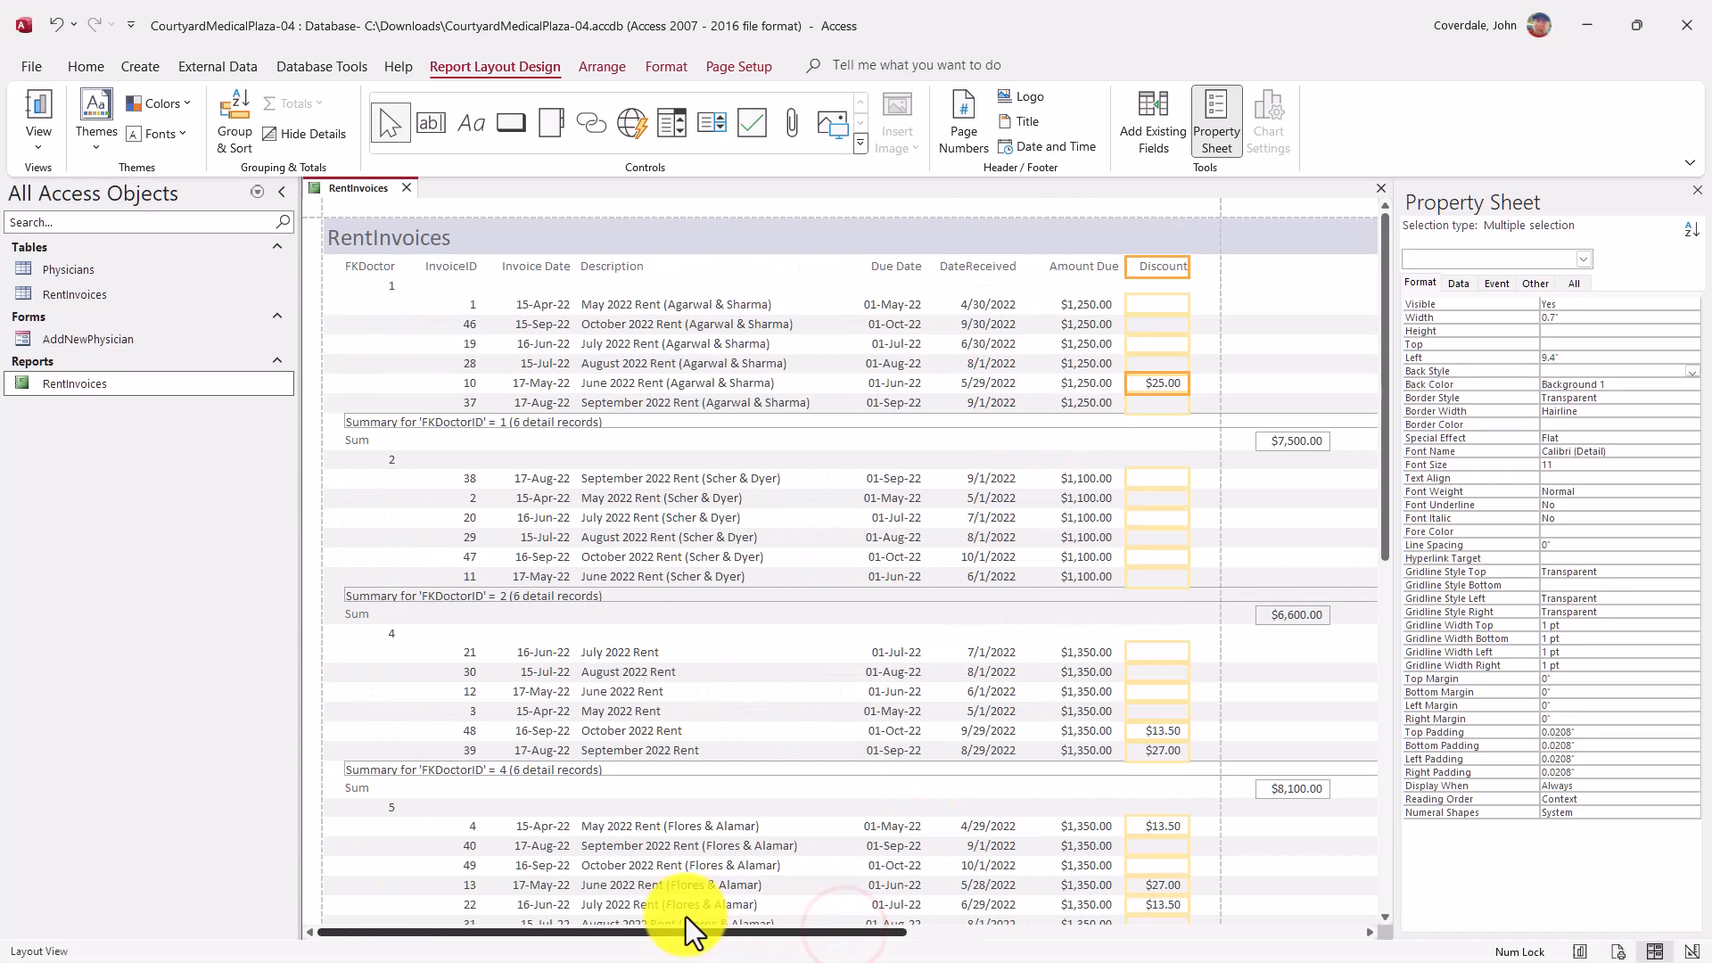
left_click(370, 440)
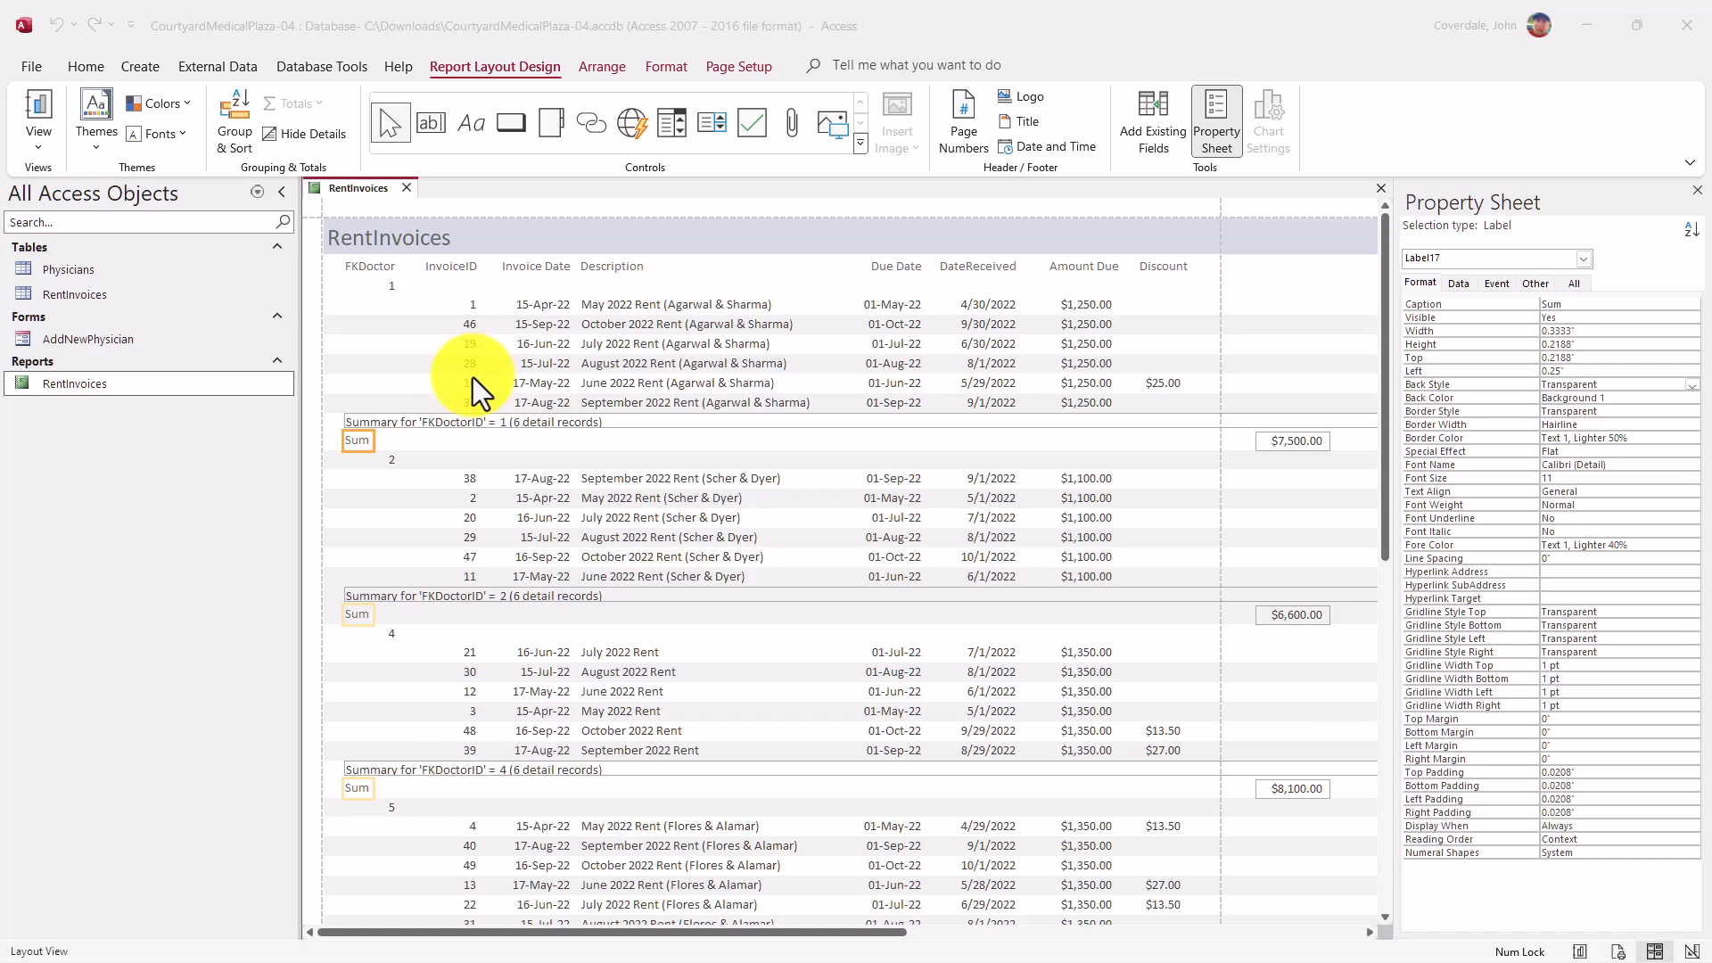
key("alt+Tab")
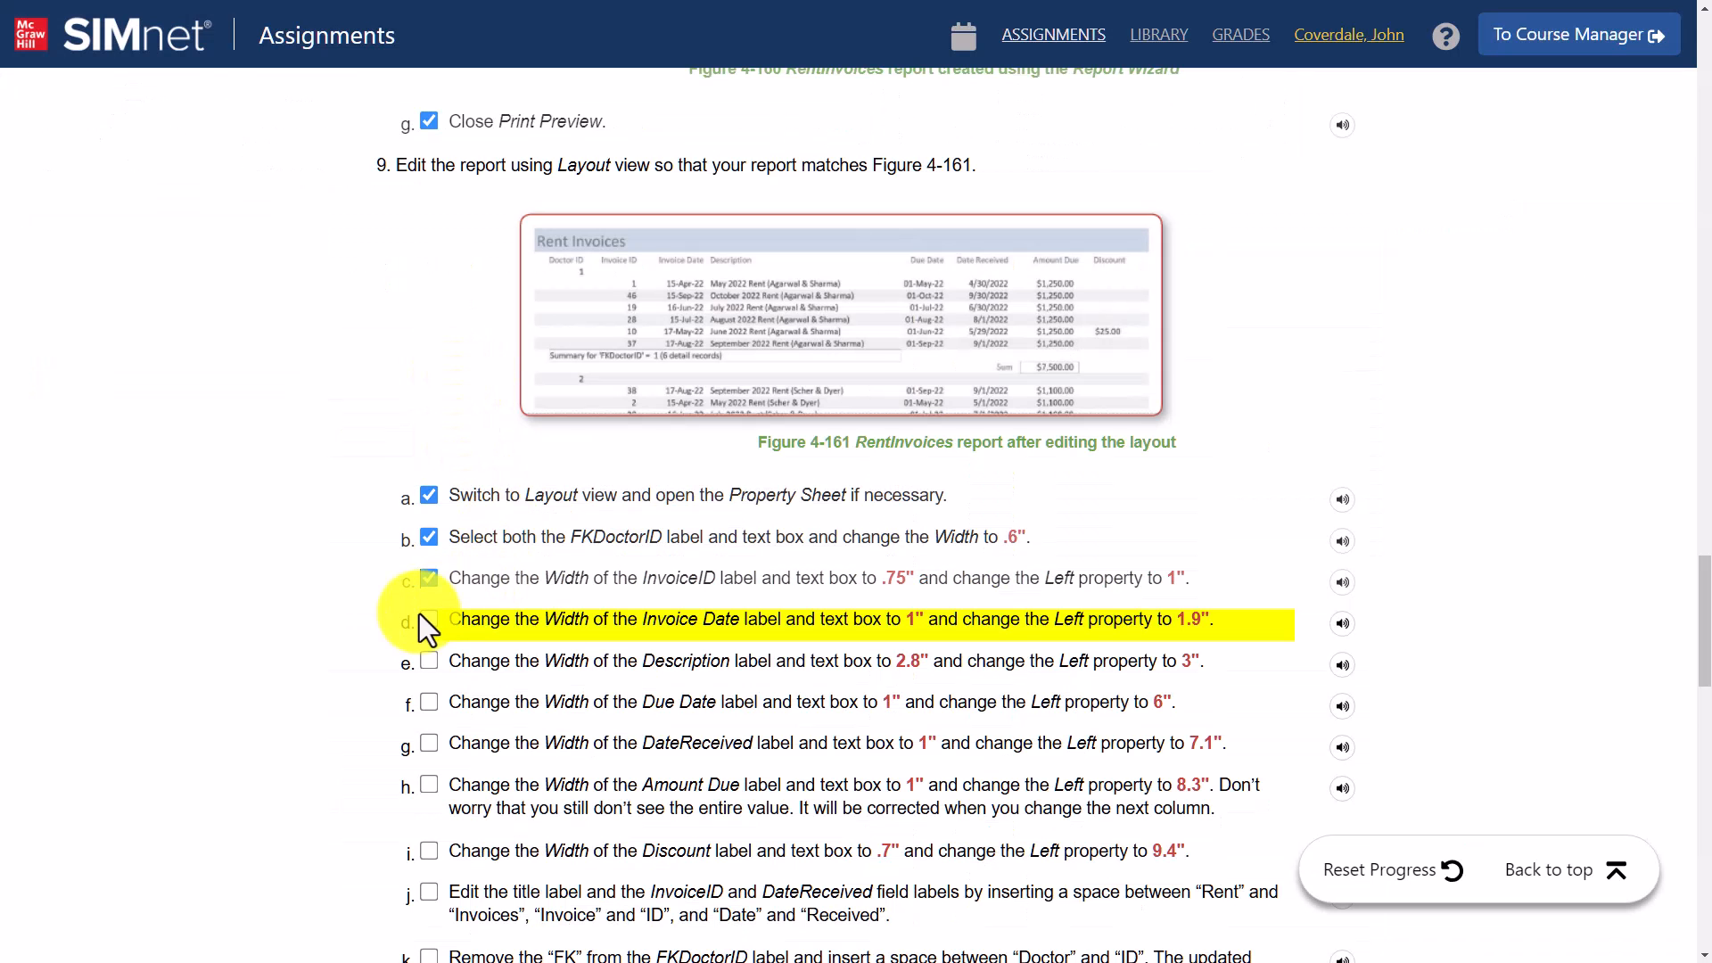
left_click(431, 658)
left_click(431, 705)
left_click(428, 742)
left_click(427, 783)
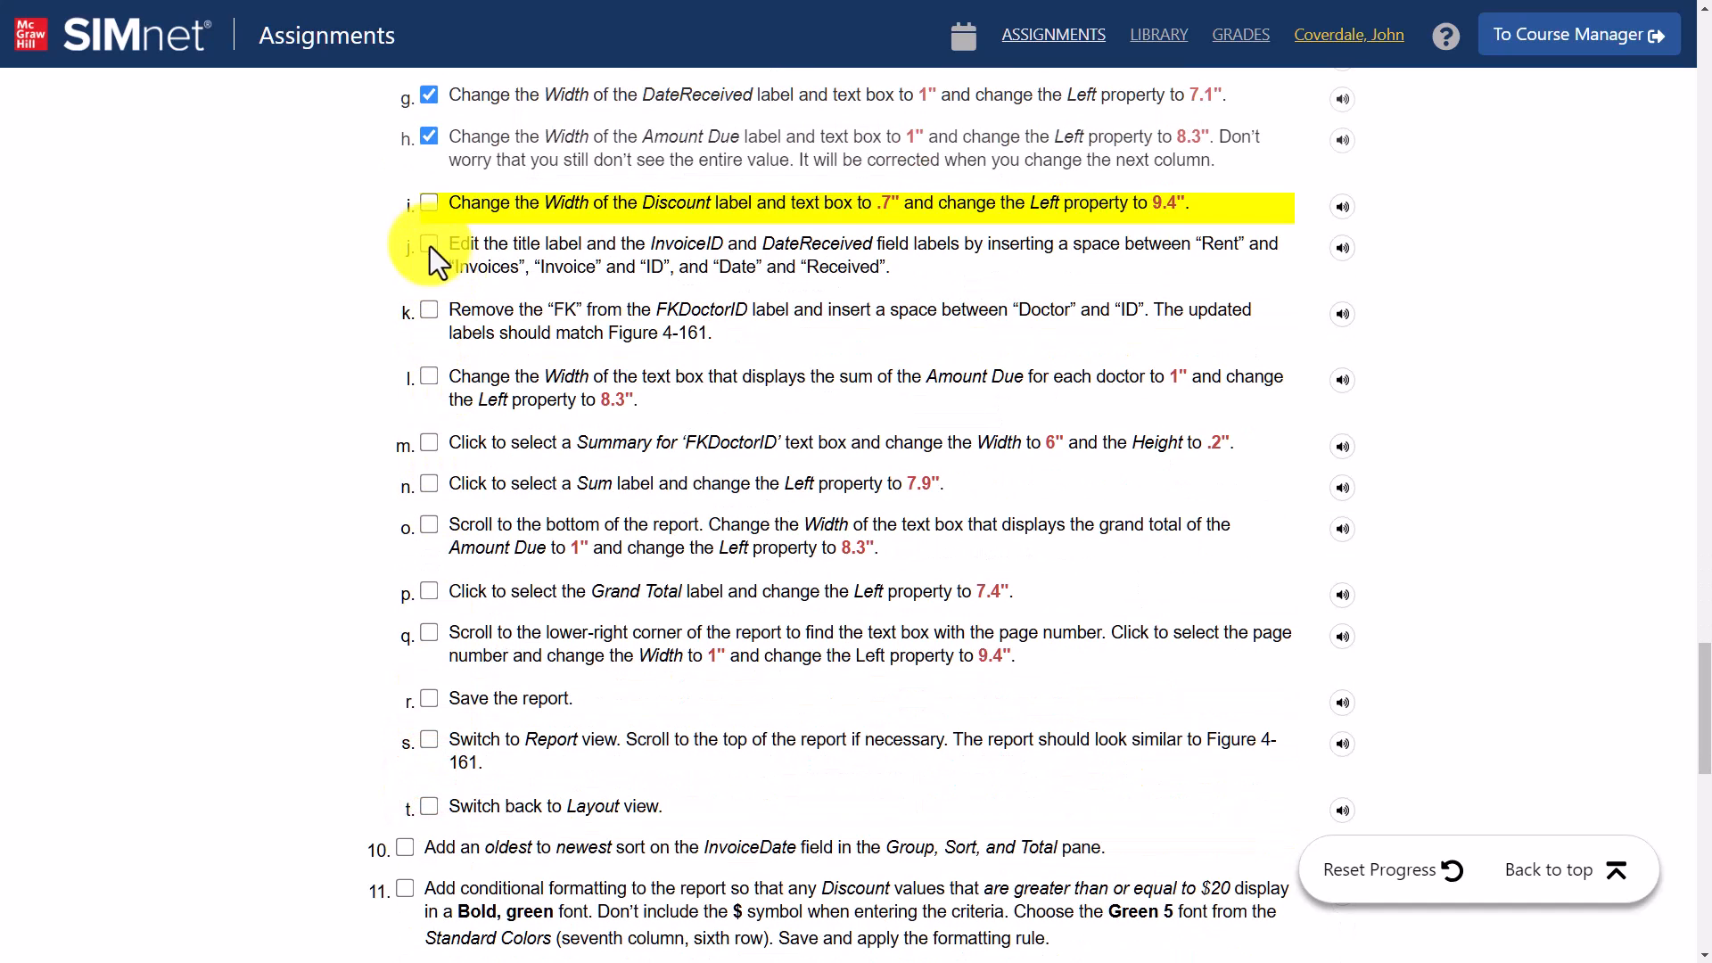
left_click(429, 202)
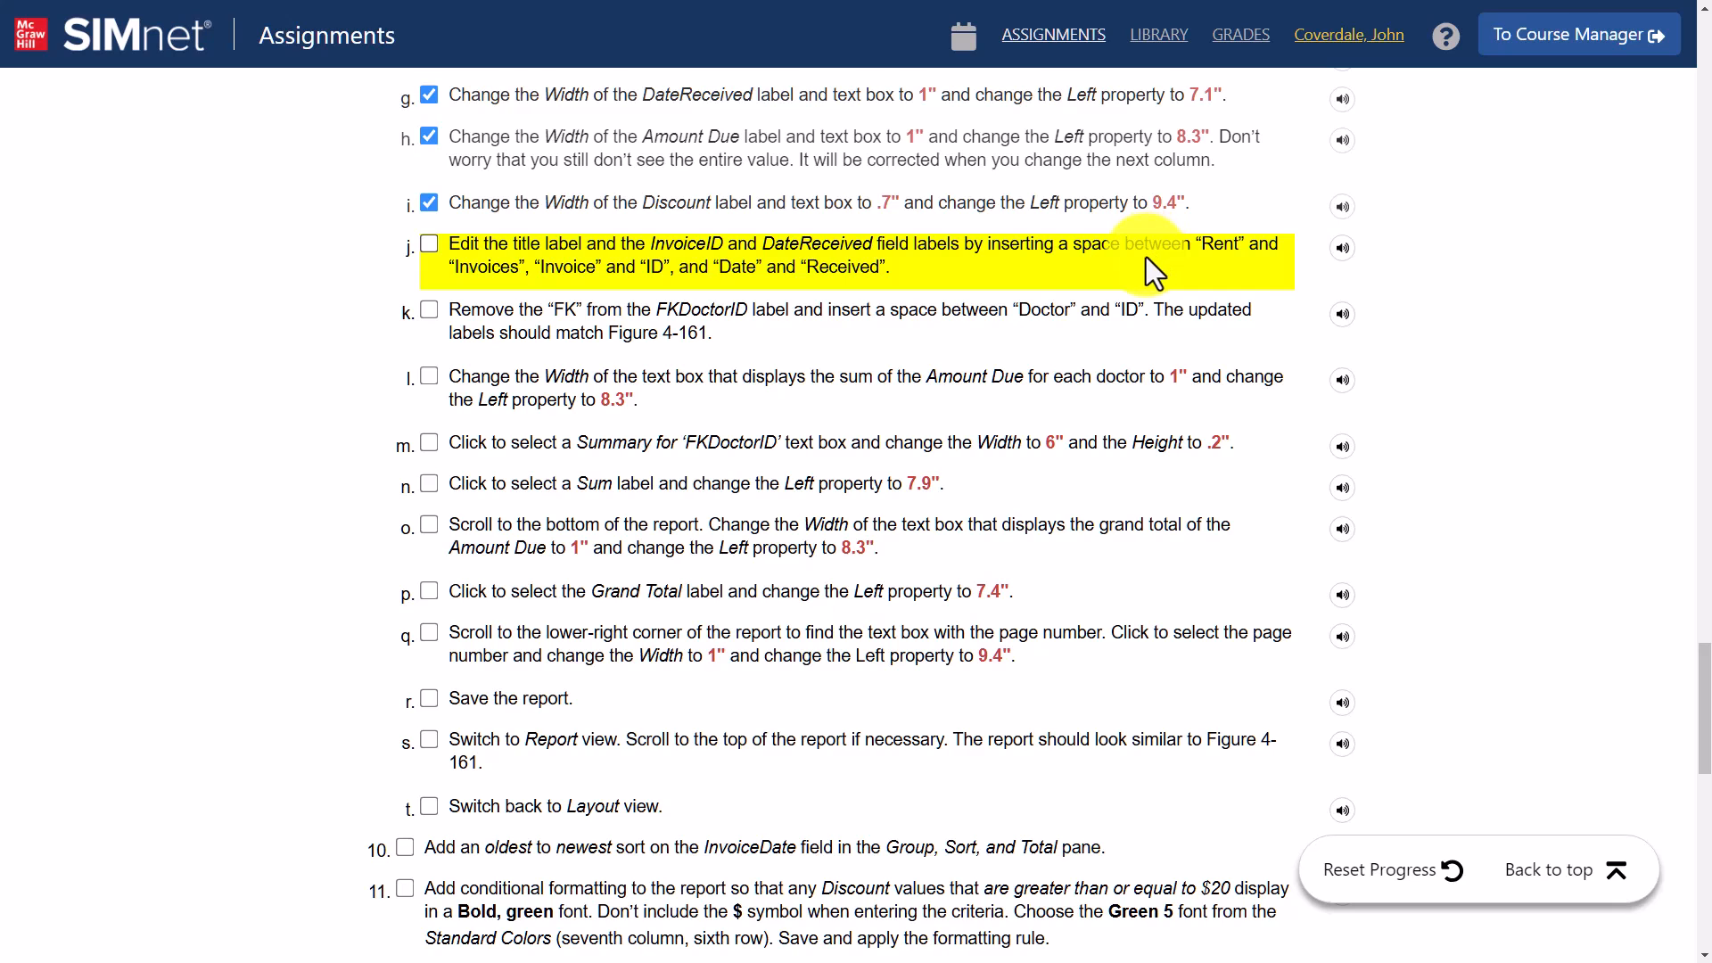
Switch back to Access and change the report's title label to Rent Invoices
key("alt+Tab")
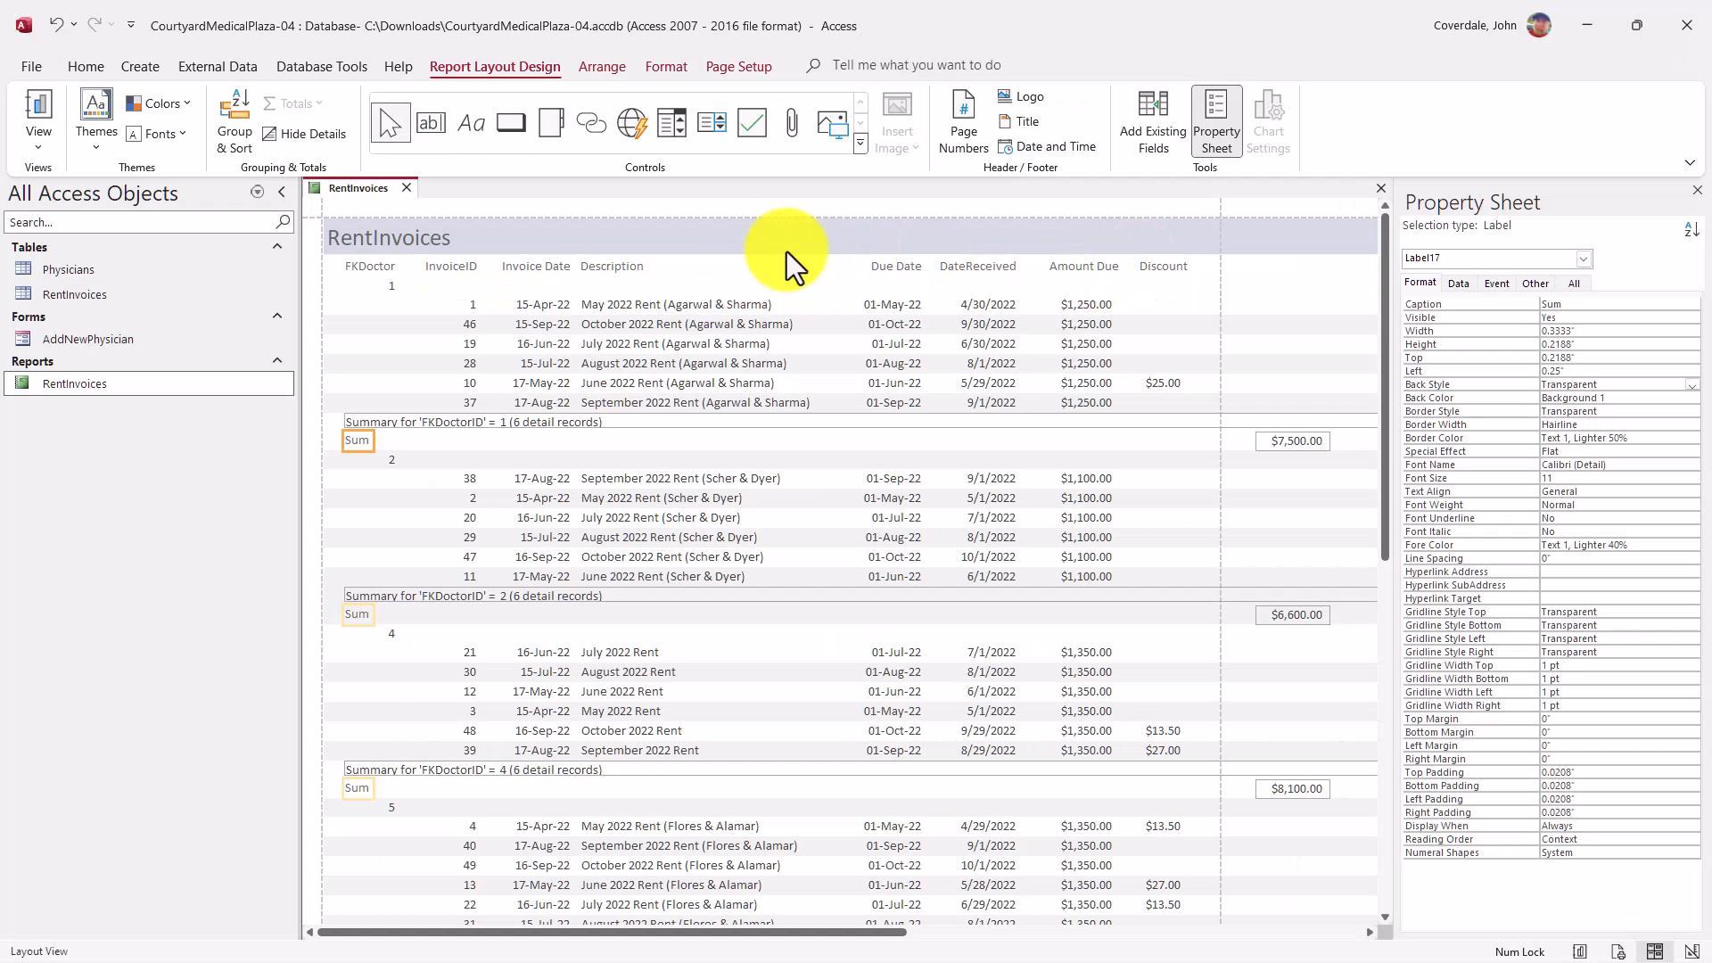
left_click(400, 240)
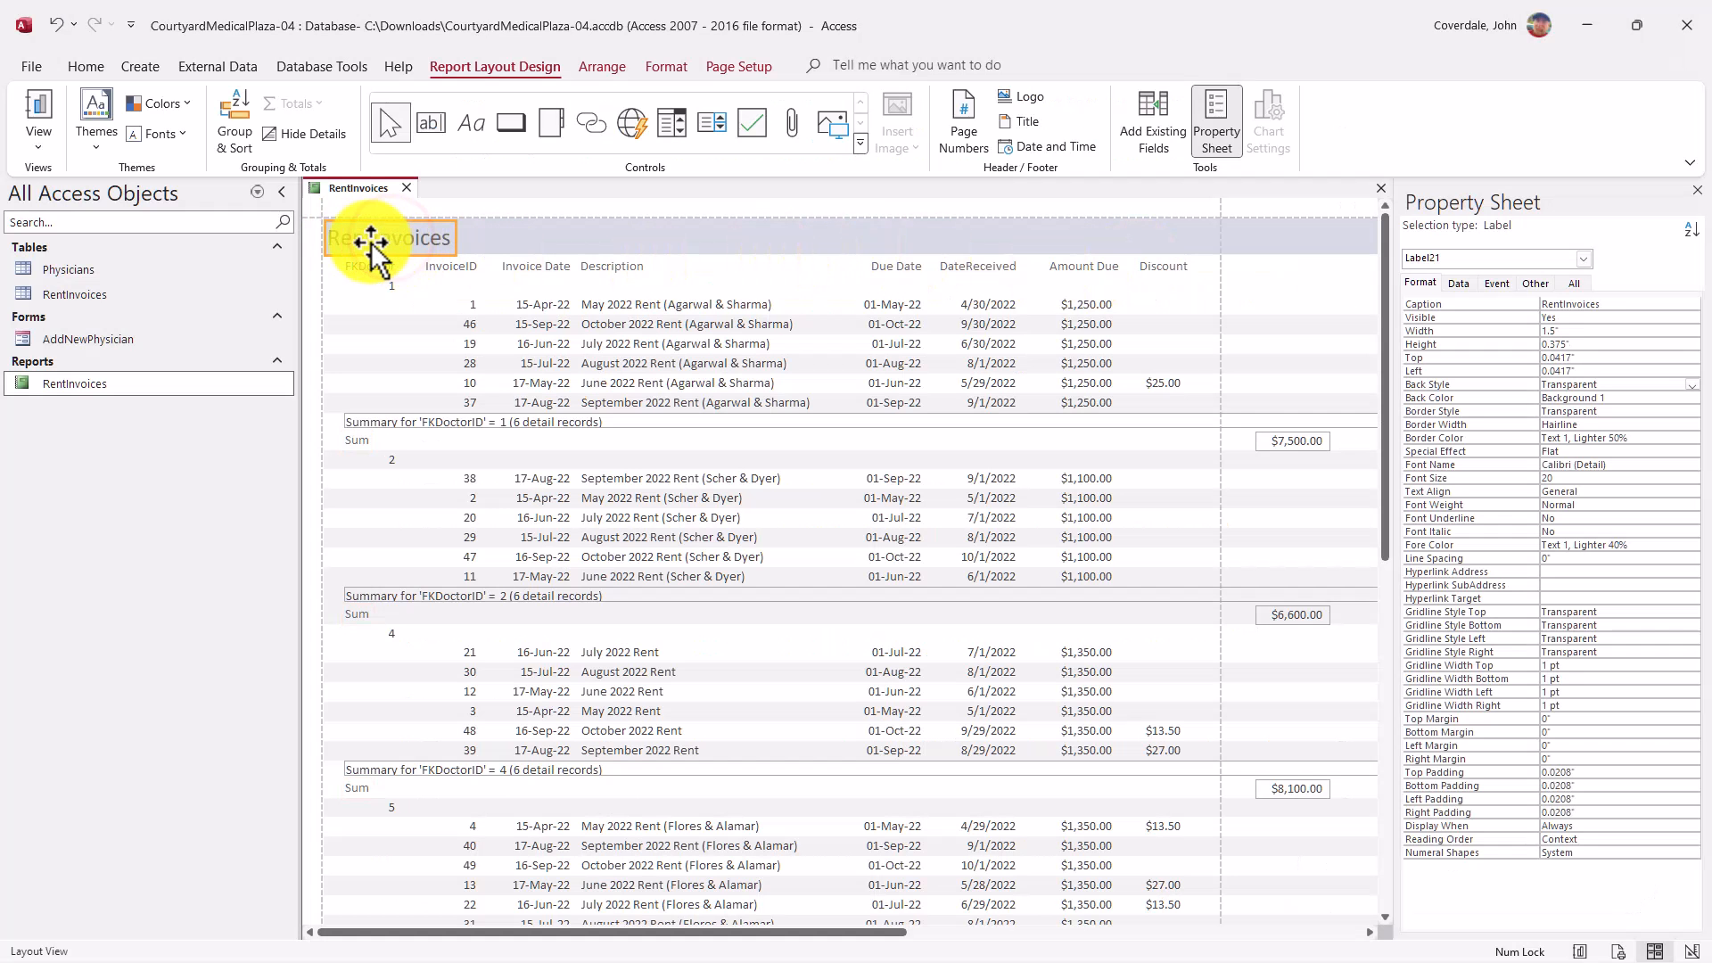
left_click(371, 239)
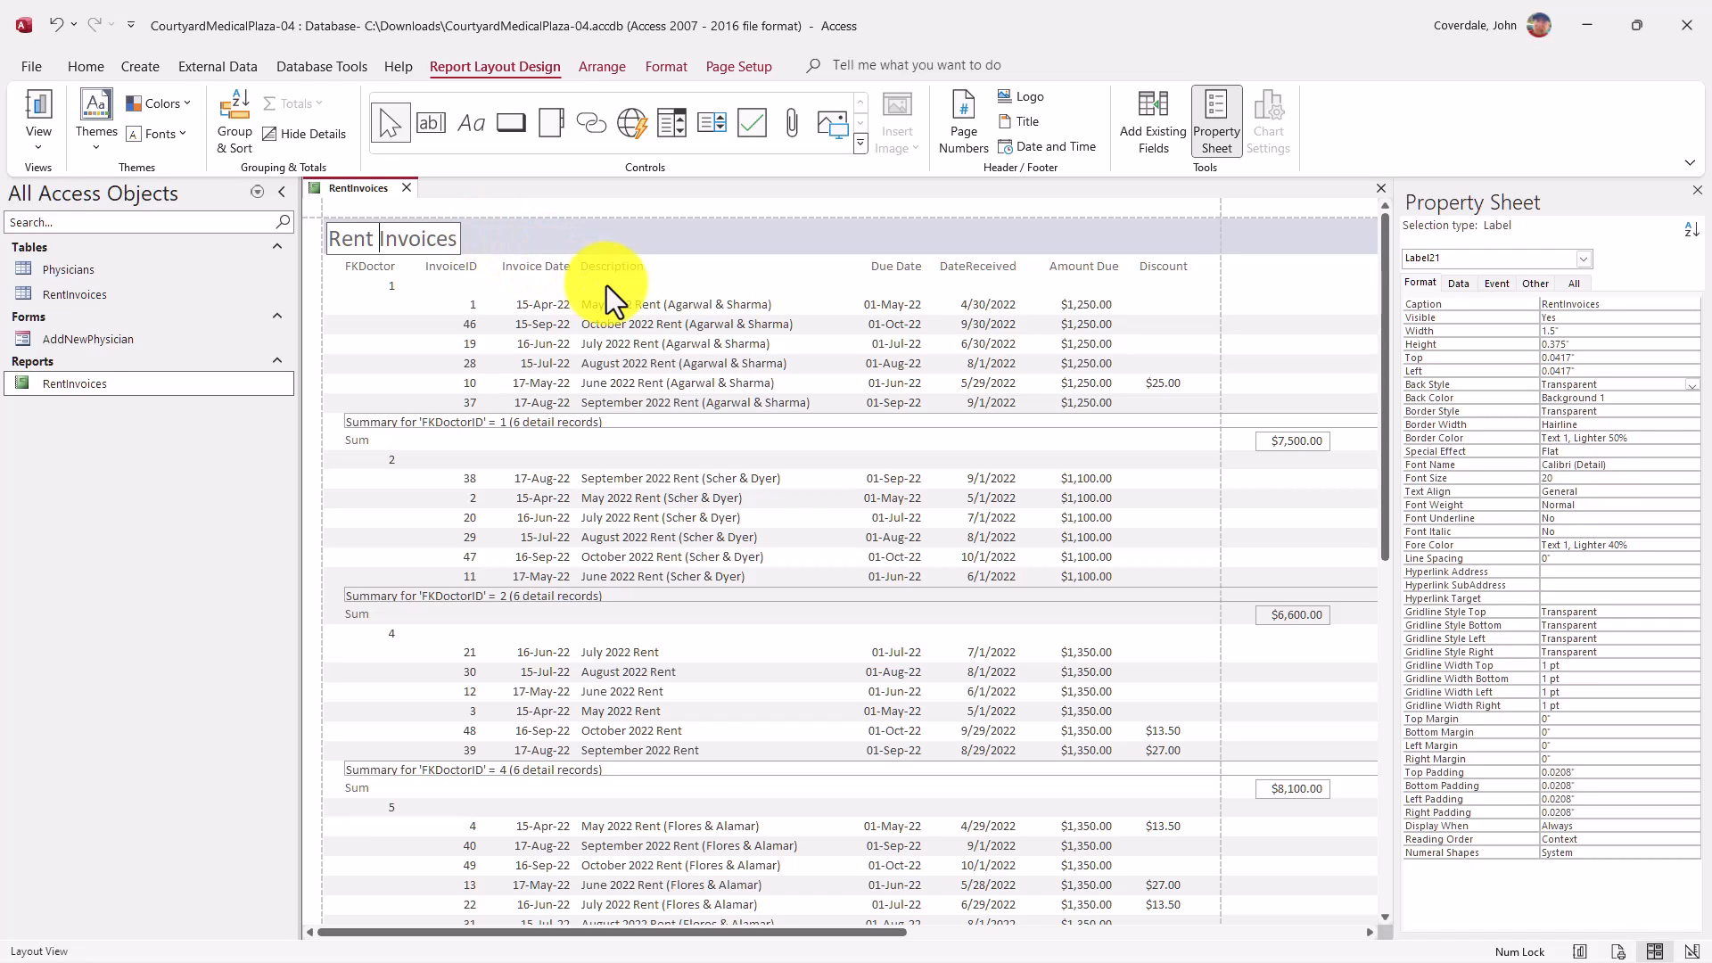
Change the InvoiceID and DateReceived column labels to Invoice ID and Date Received, and mark step 9j complete in SIMnet
left_click(454, 267)
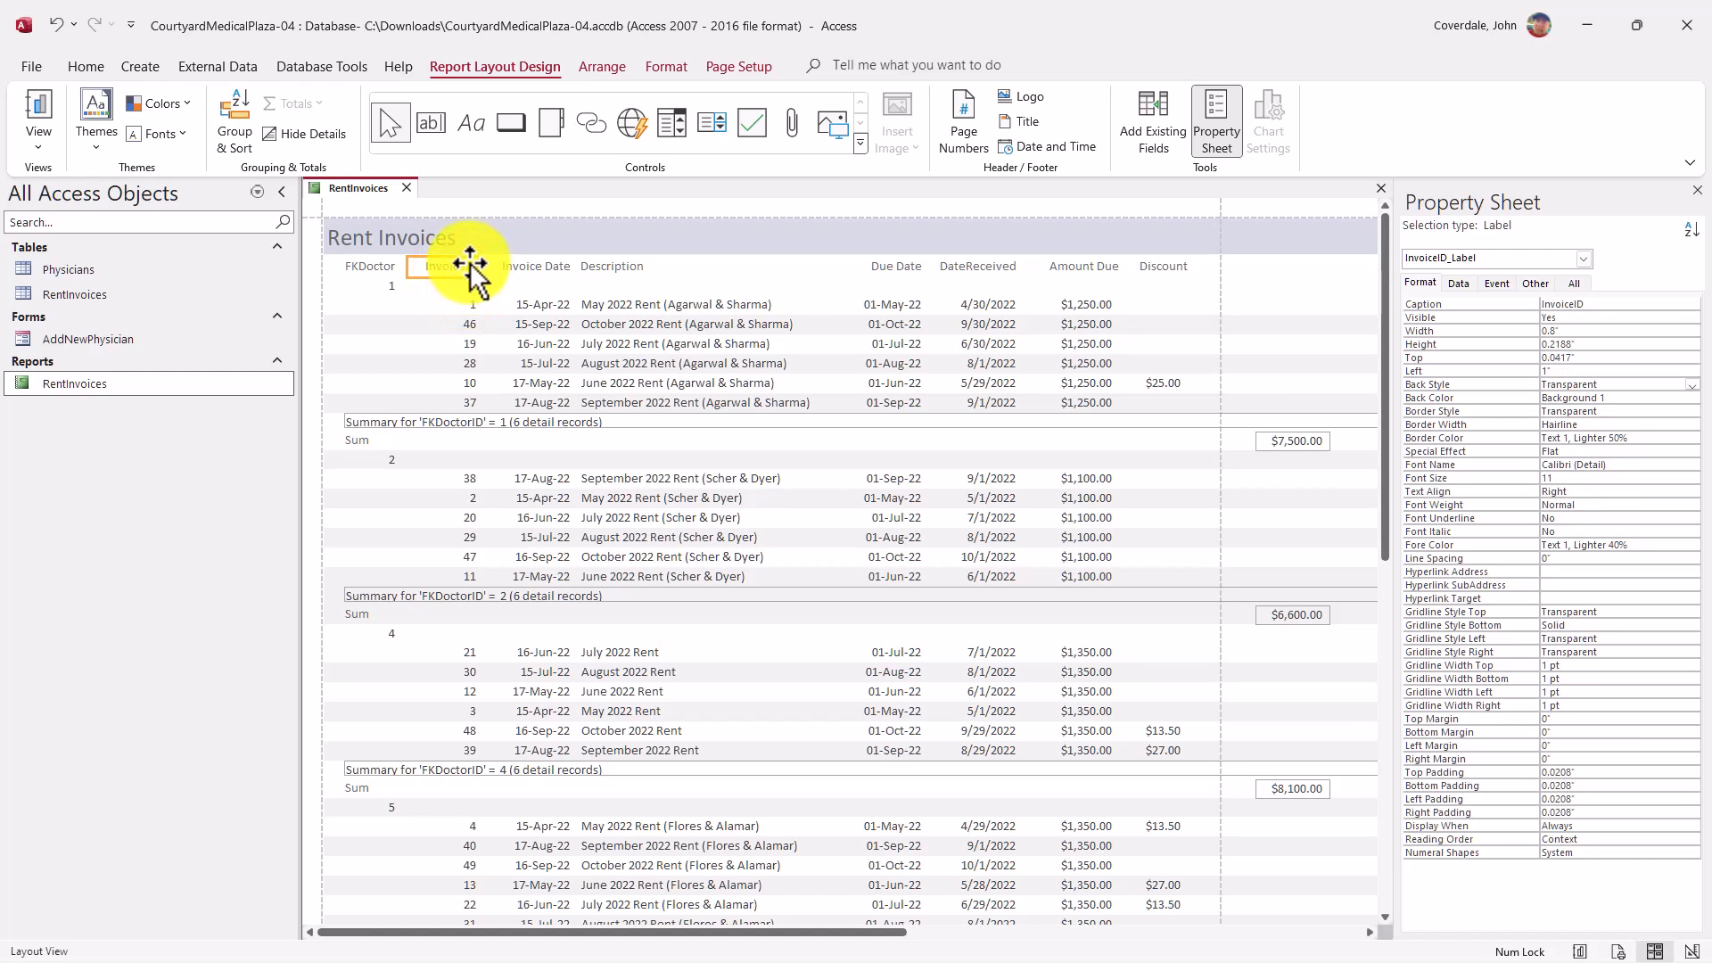
left_click(470, 268)
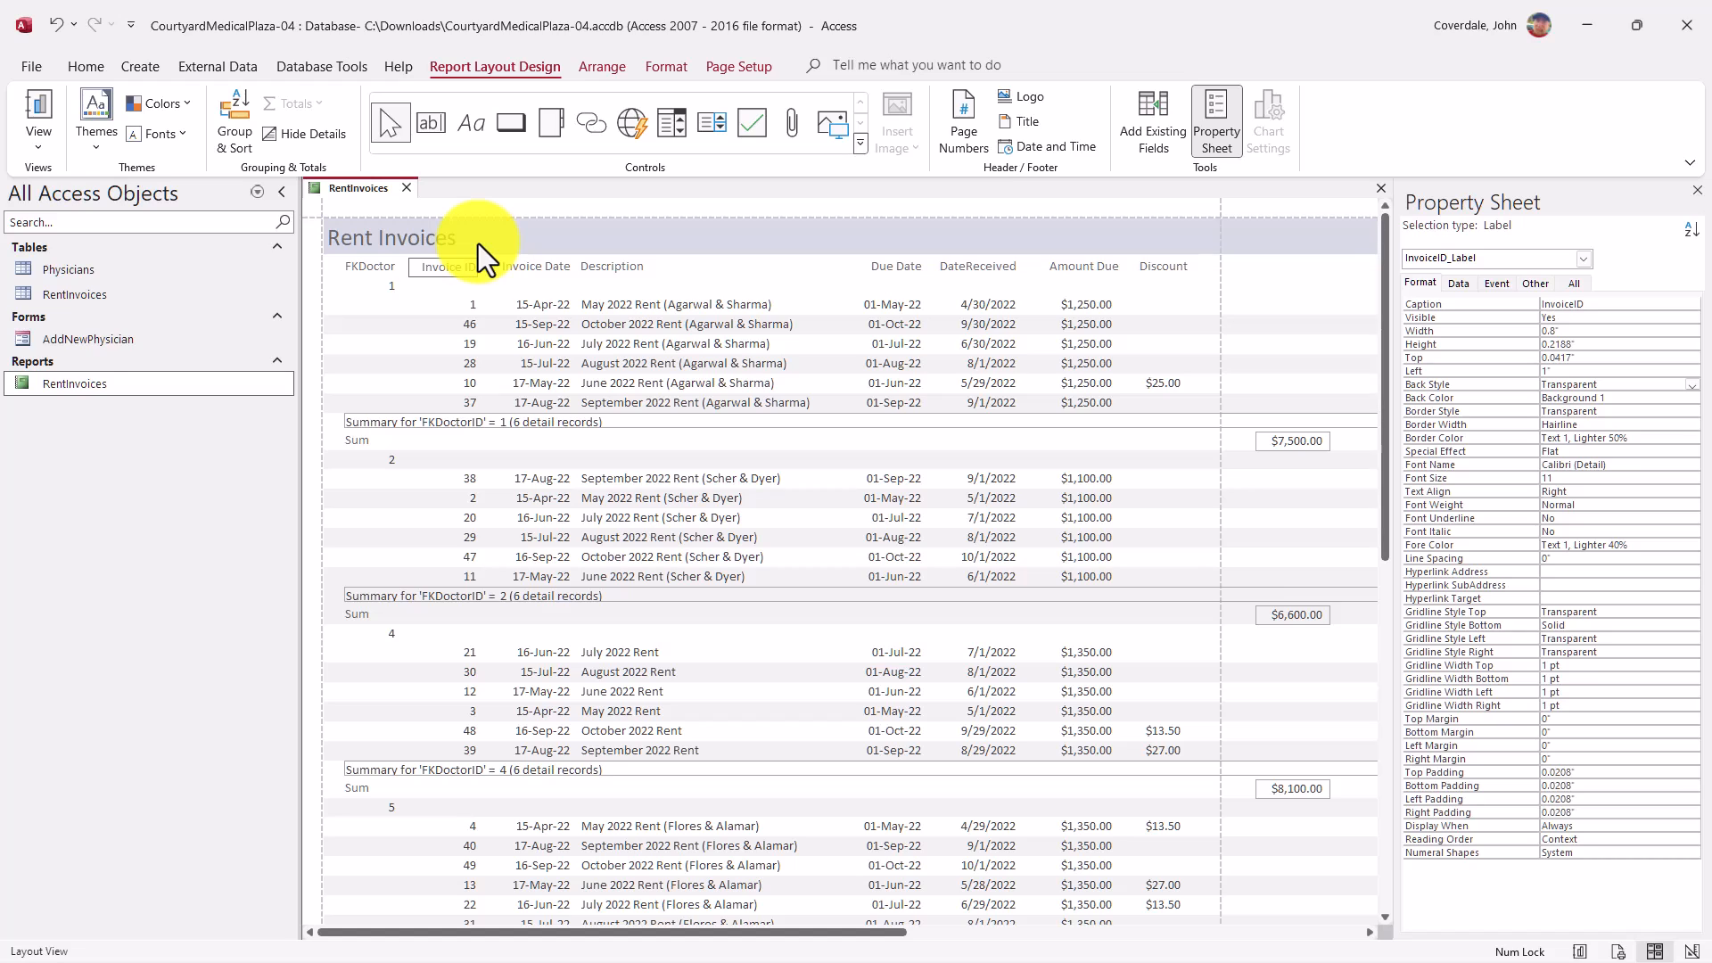
left_click(985, 269)
left_click(972, 268)
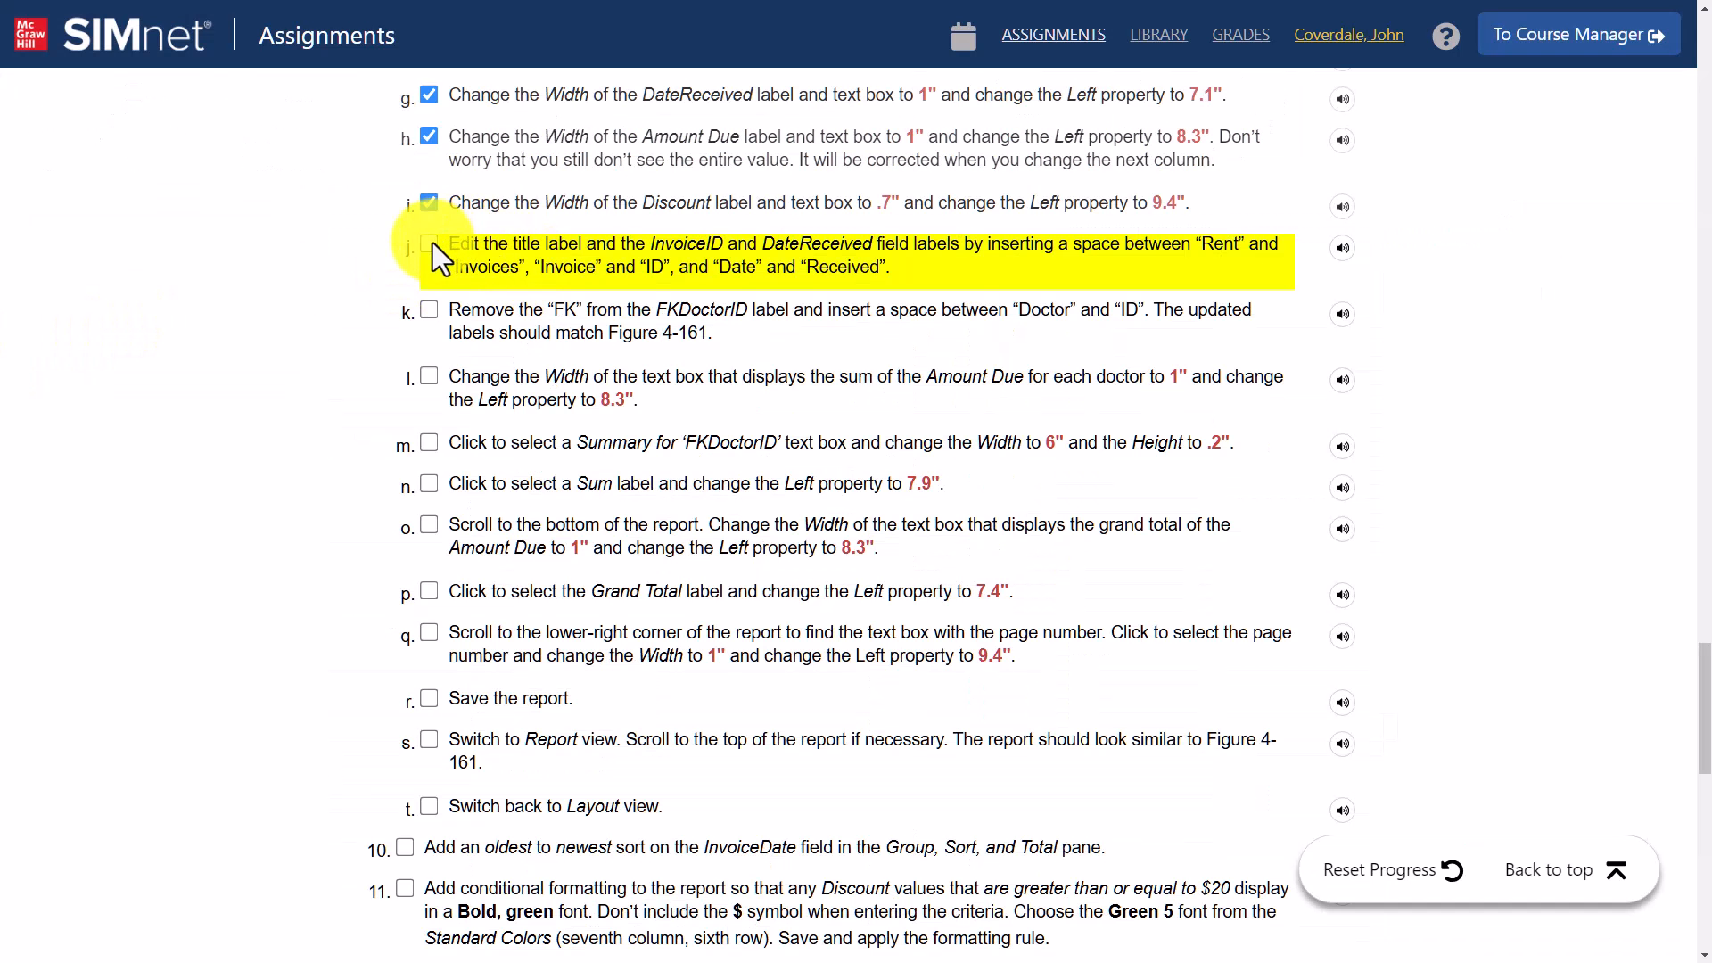
left_click(431, 243)
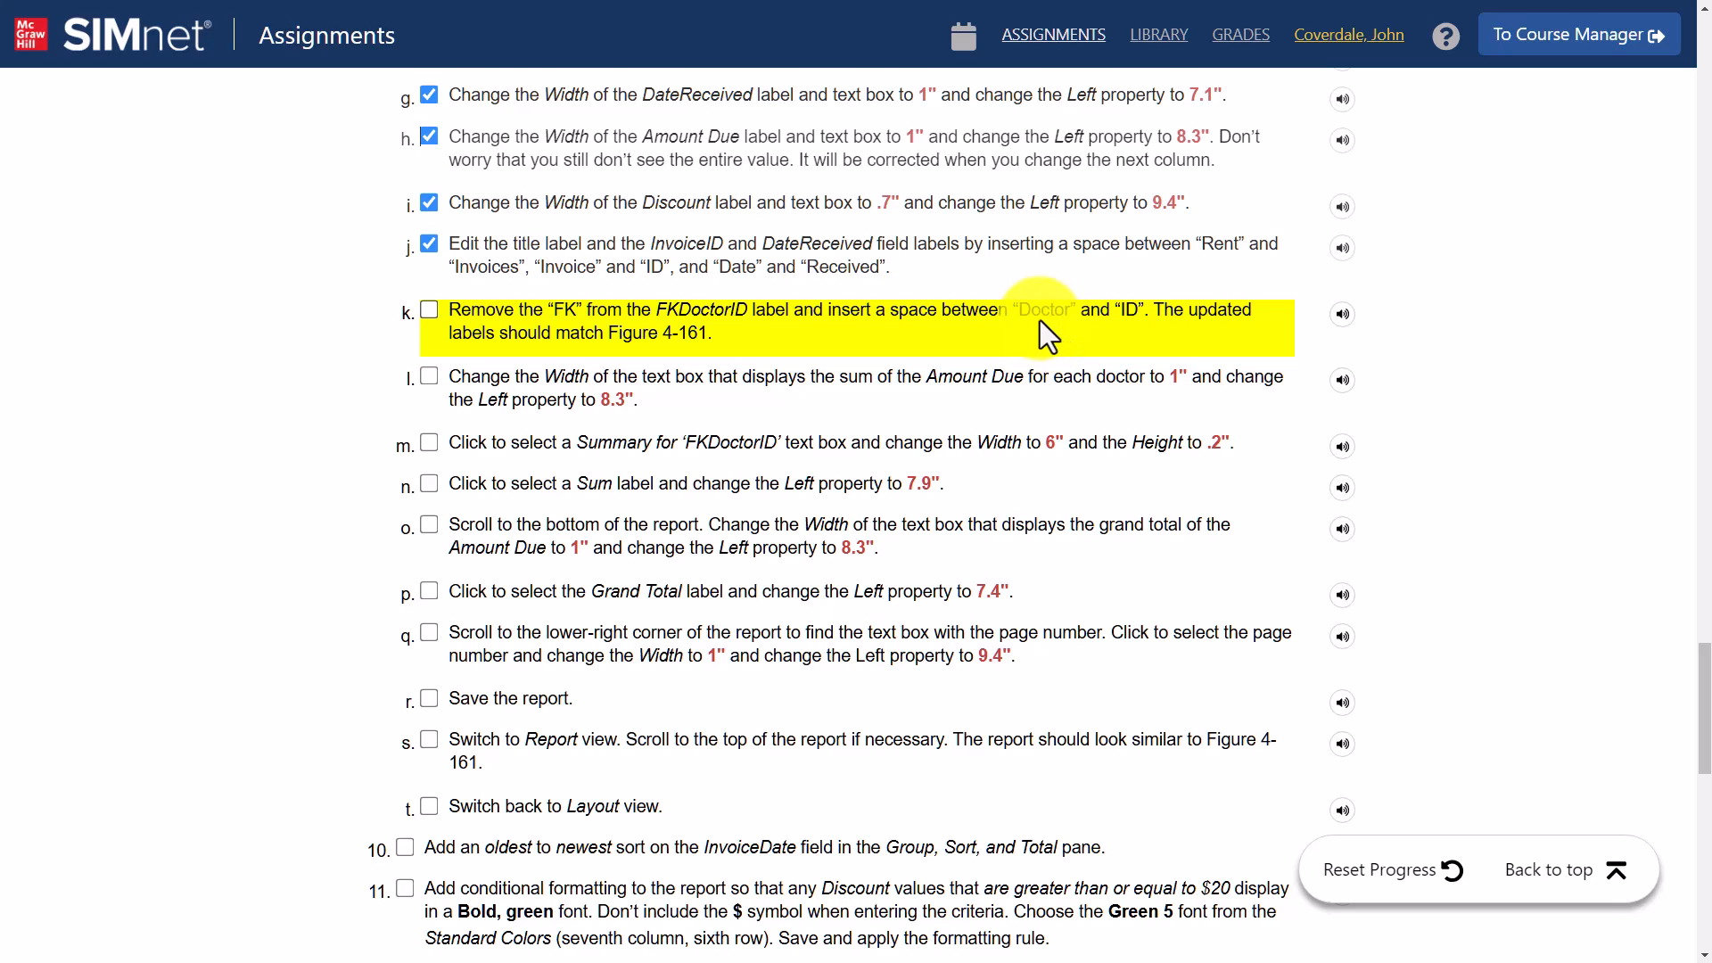
Switch to Access, change the FKDoctorID column label to Doctor ID, and mark step 9k complete in SIMnet
key("alt+Tab")
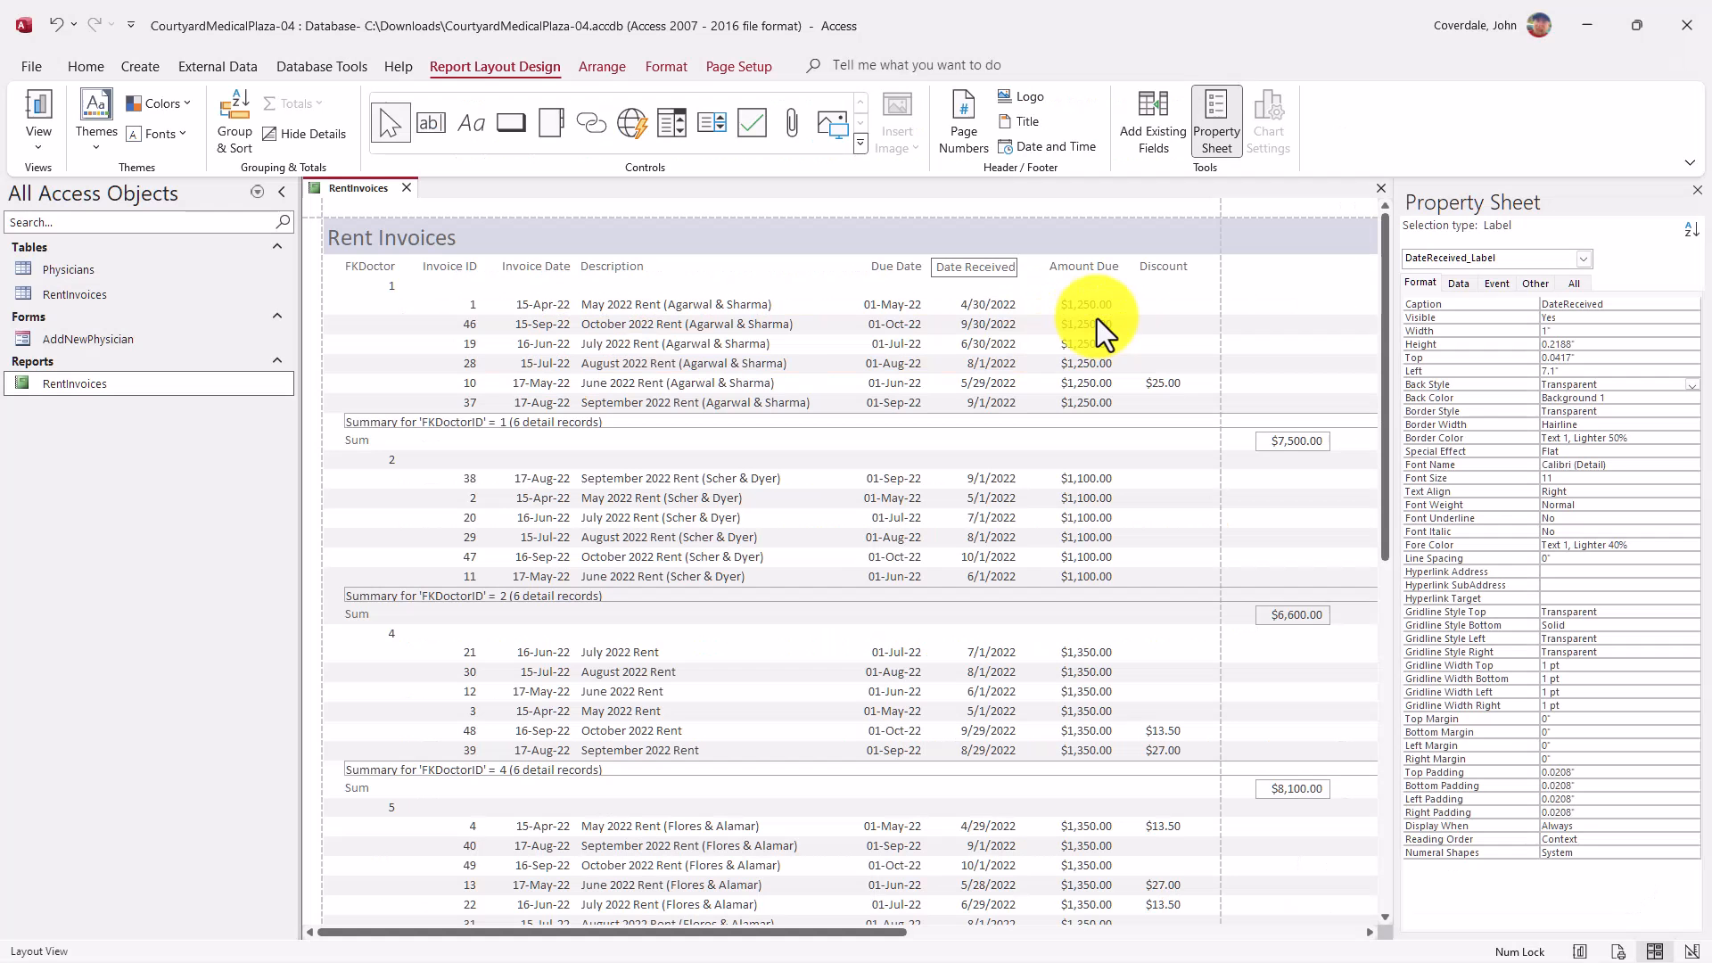
left_click(355, 265)
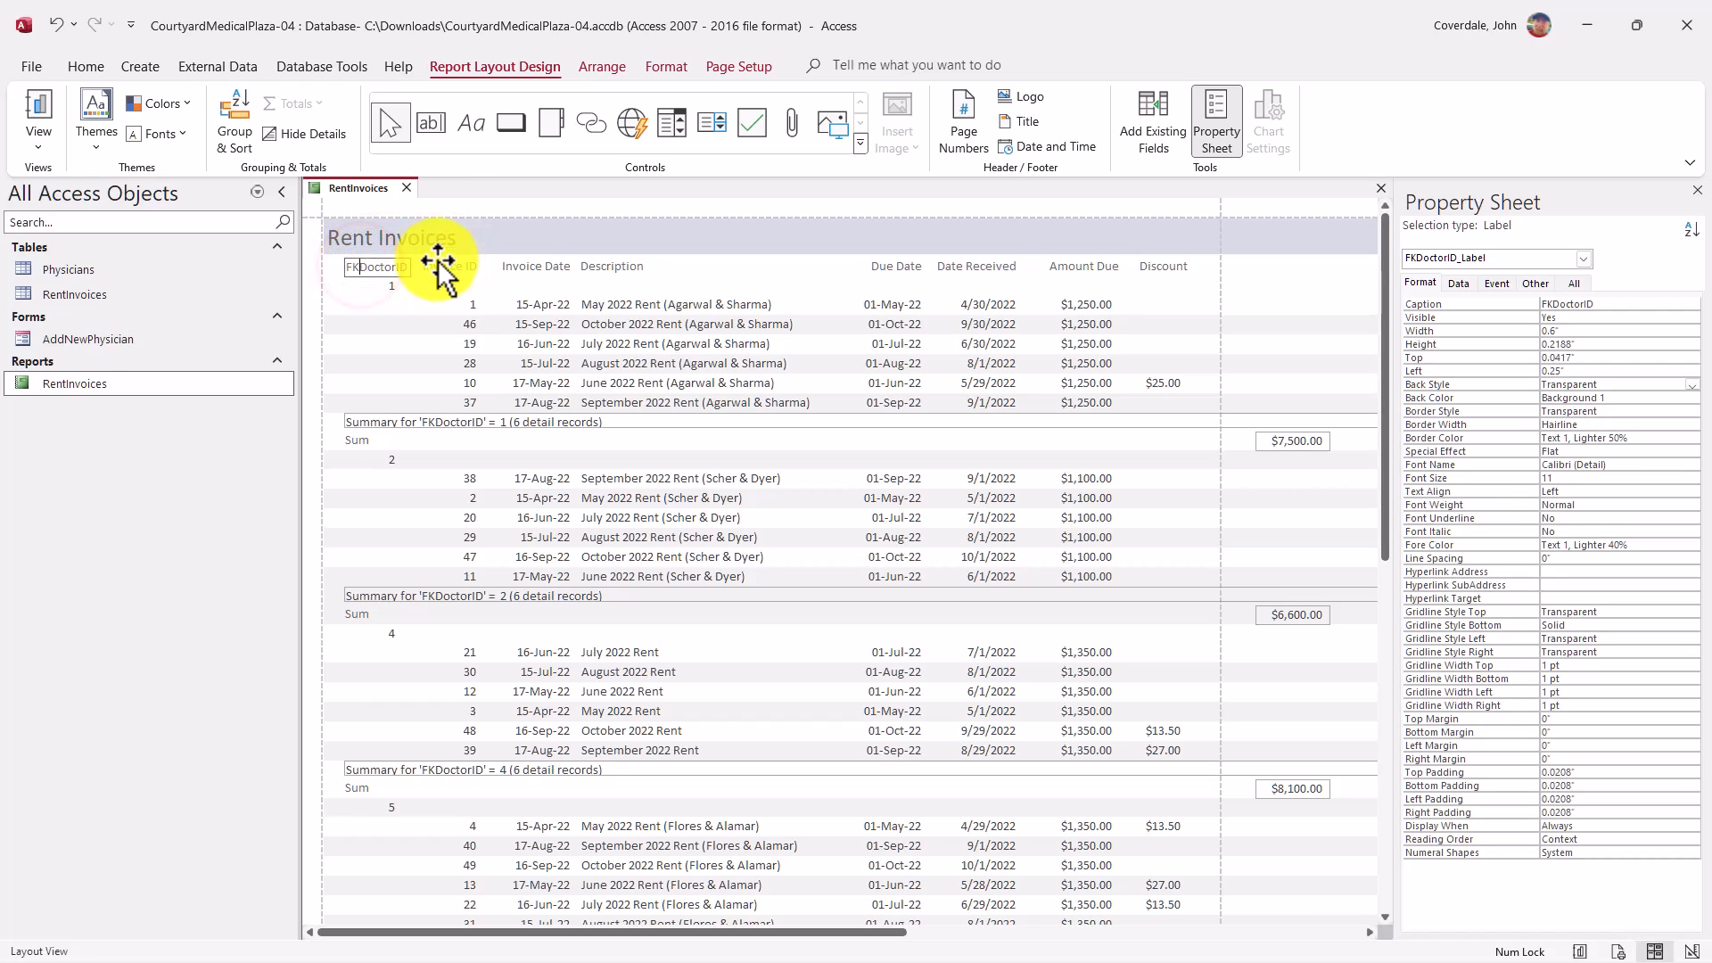
key("BackSpace")
key("BackSpace")
key("Right")
key("Right")
key("Right")
key("Right")
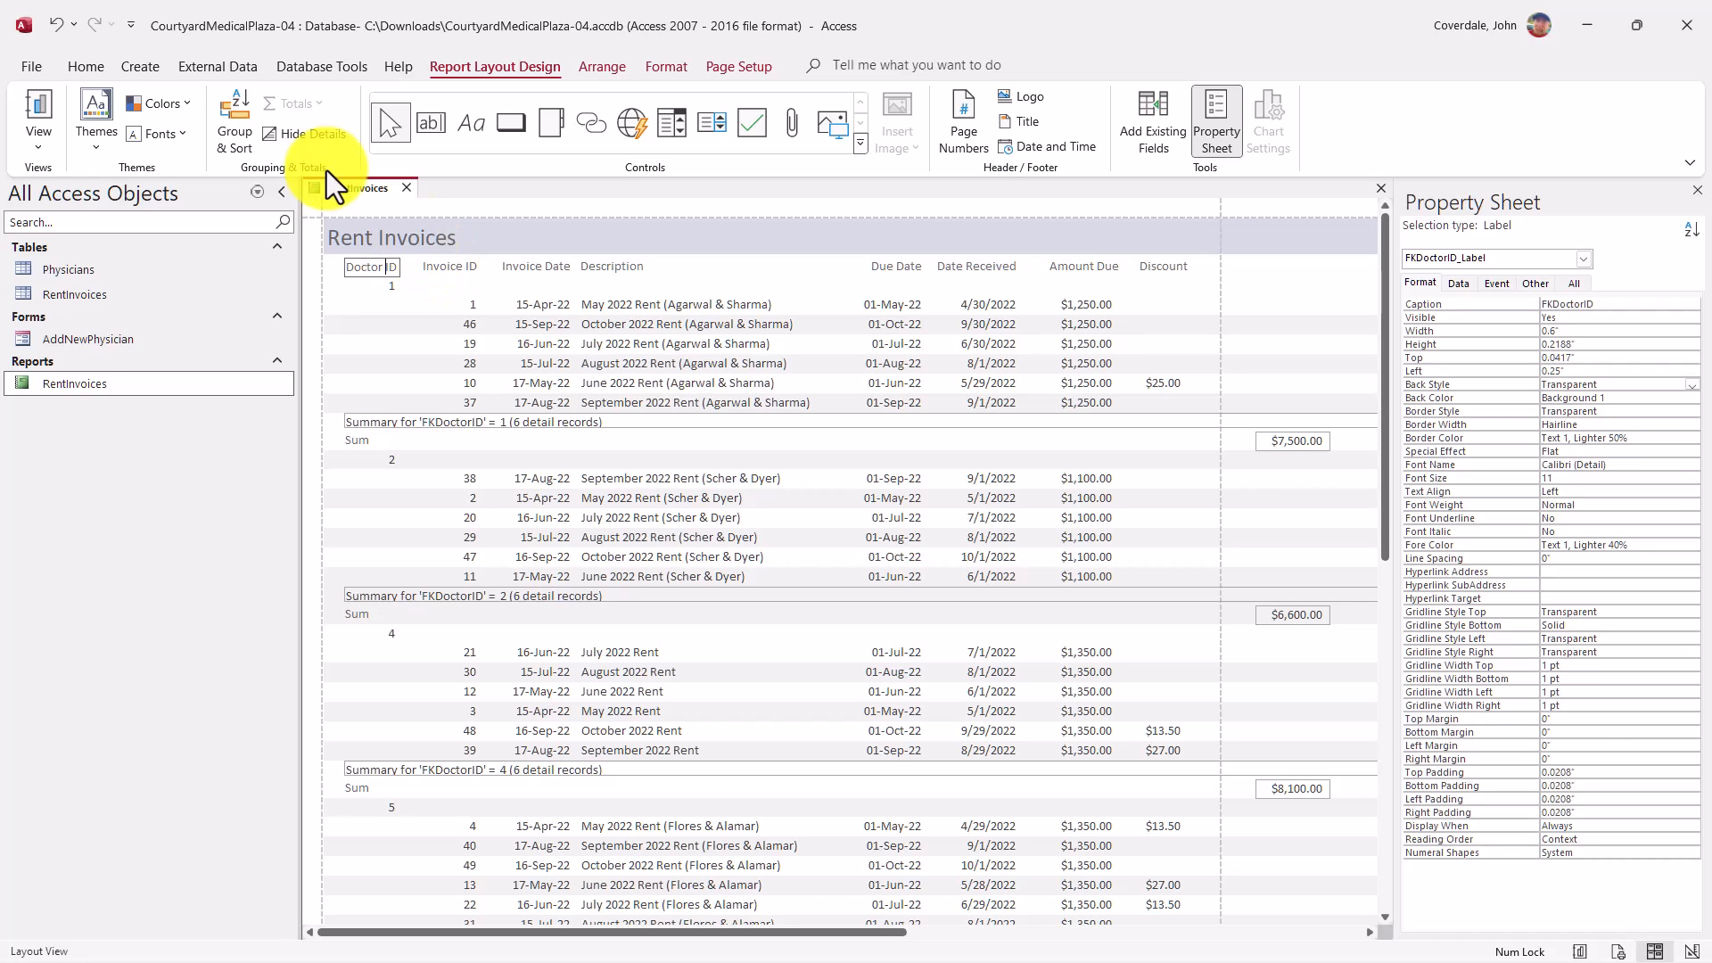
left_click(489, 236)
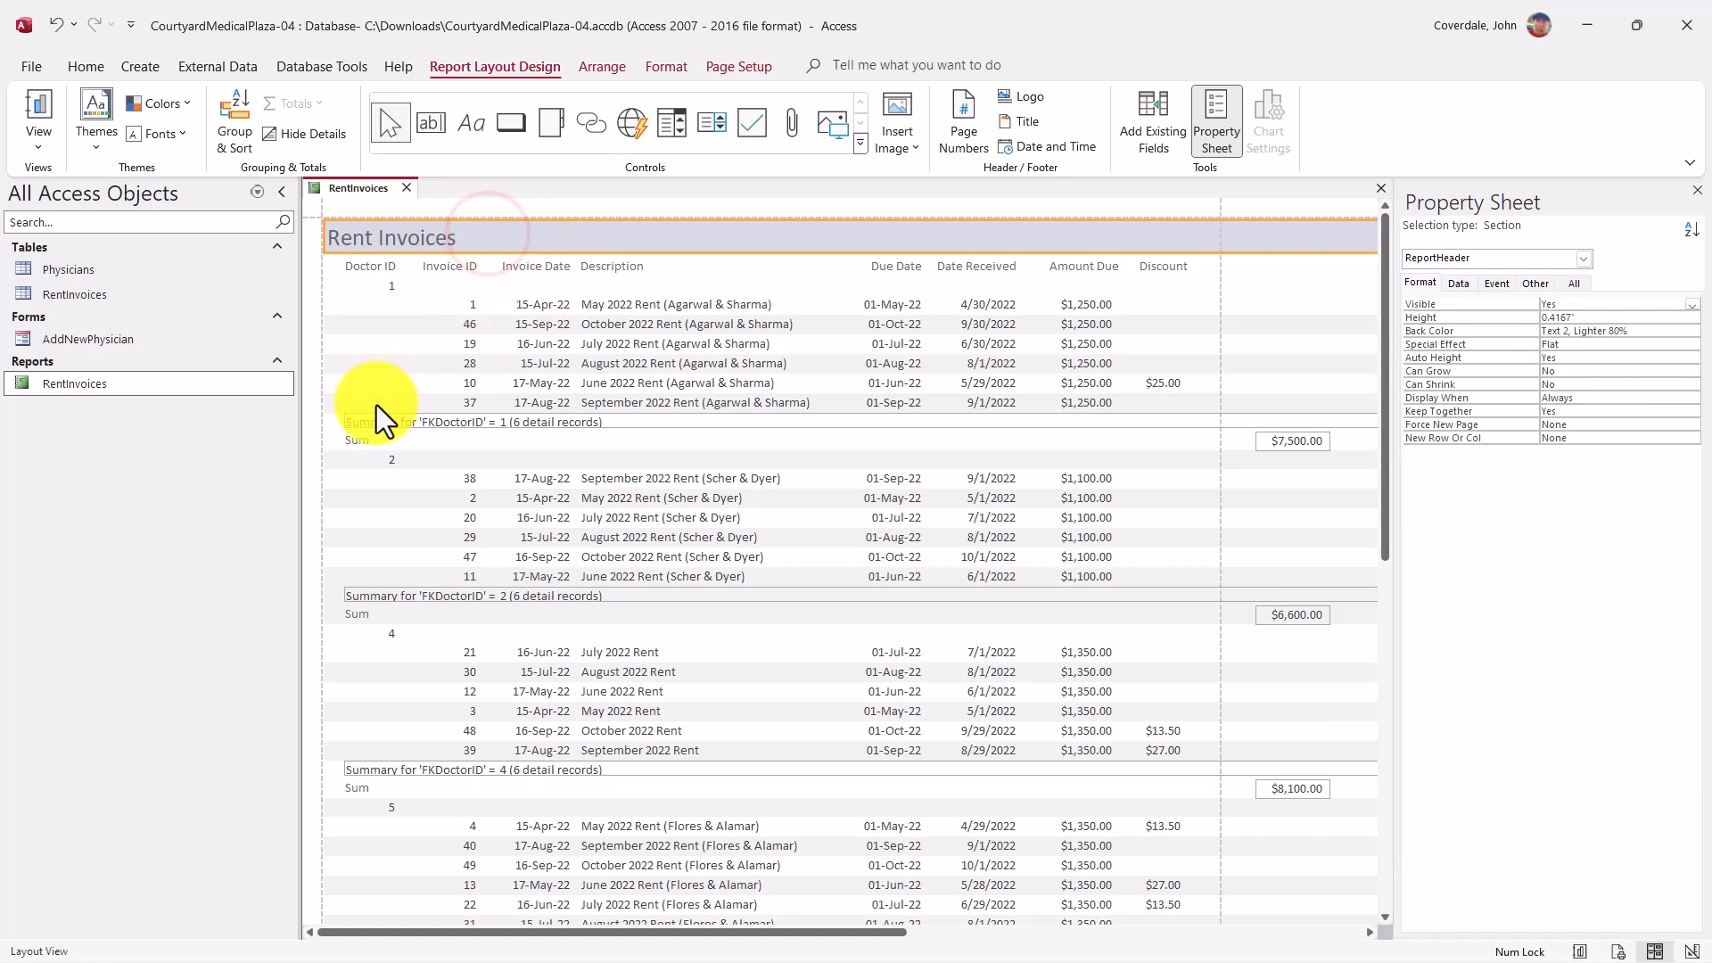
key("alt+Tab")
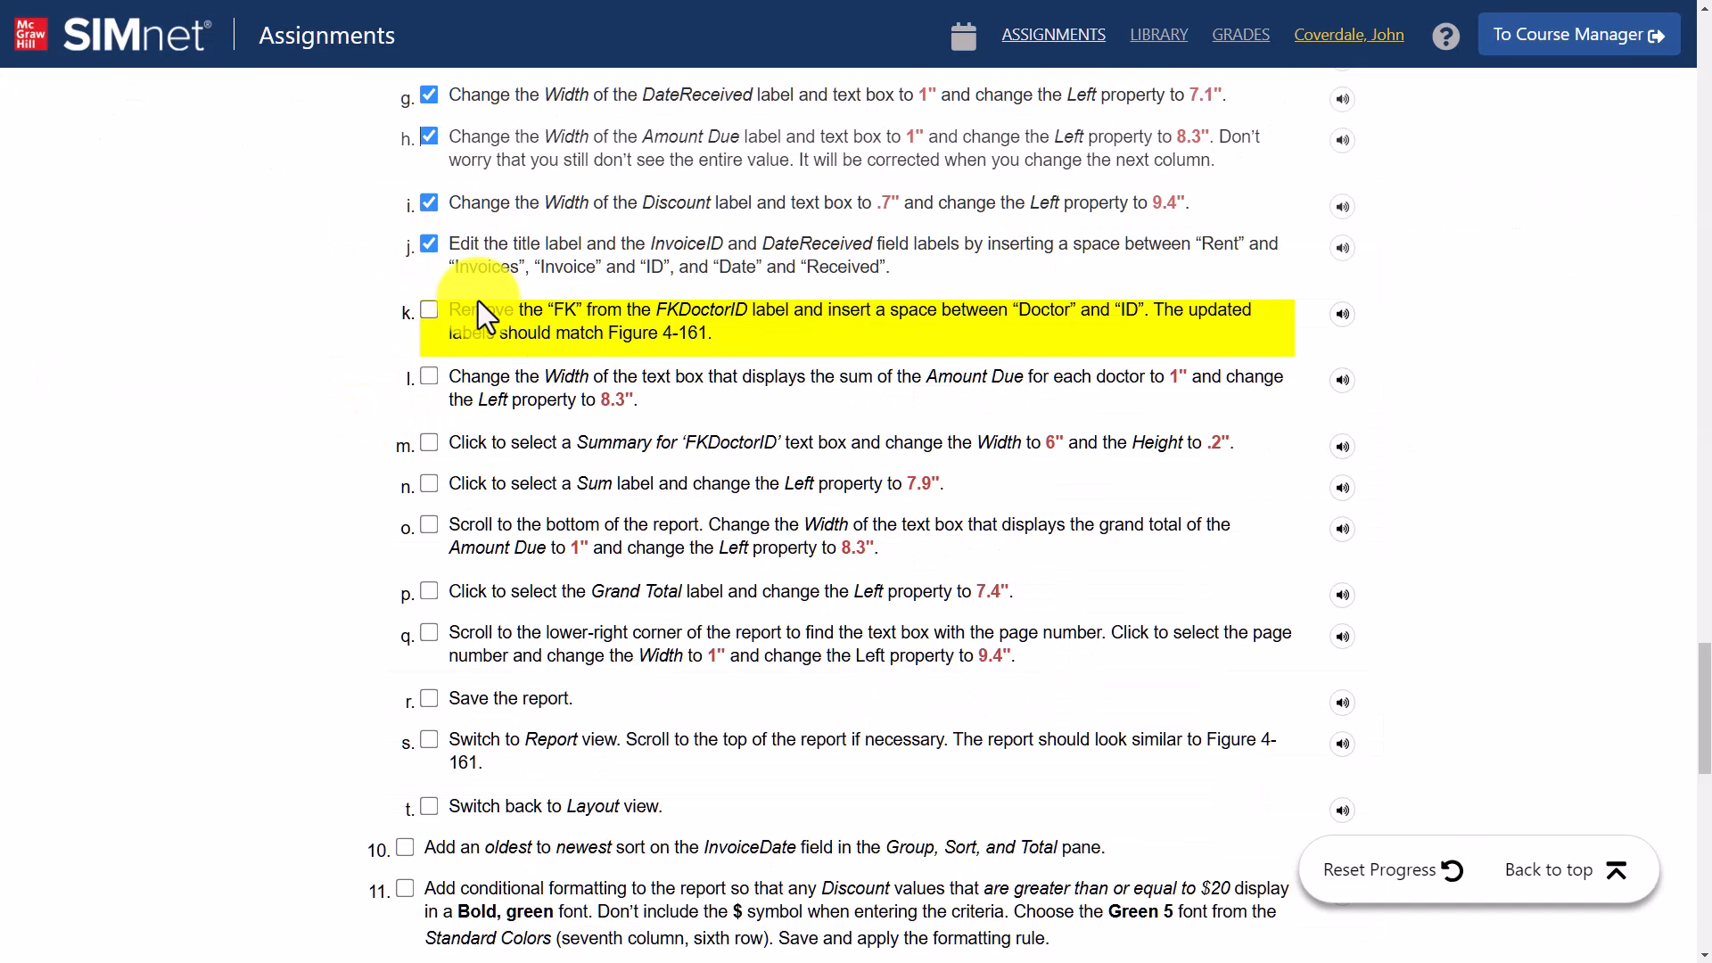
left_click(429, 311)
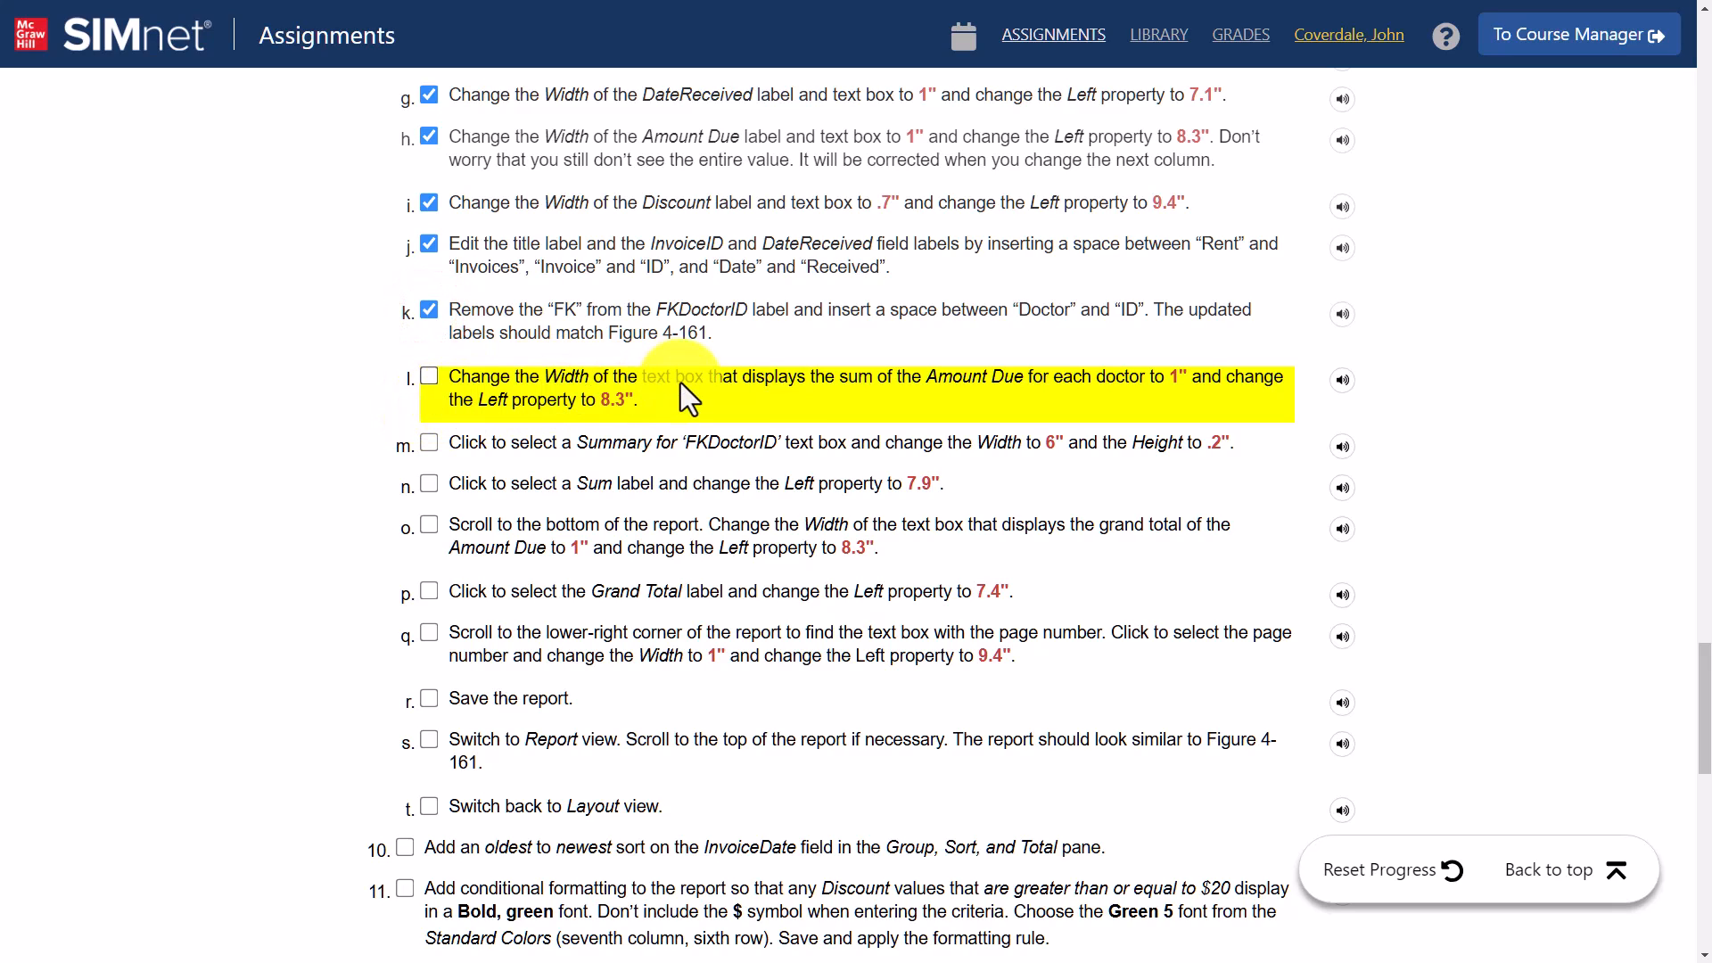
Examine the step 9l instructions for the Amount Due sum text box, comparing them with the Sum label in the Access report
left_click_drag(936, 382, 1051, 382)
left_click_drag(1180, 376, 1181, 378)
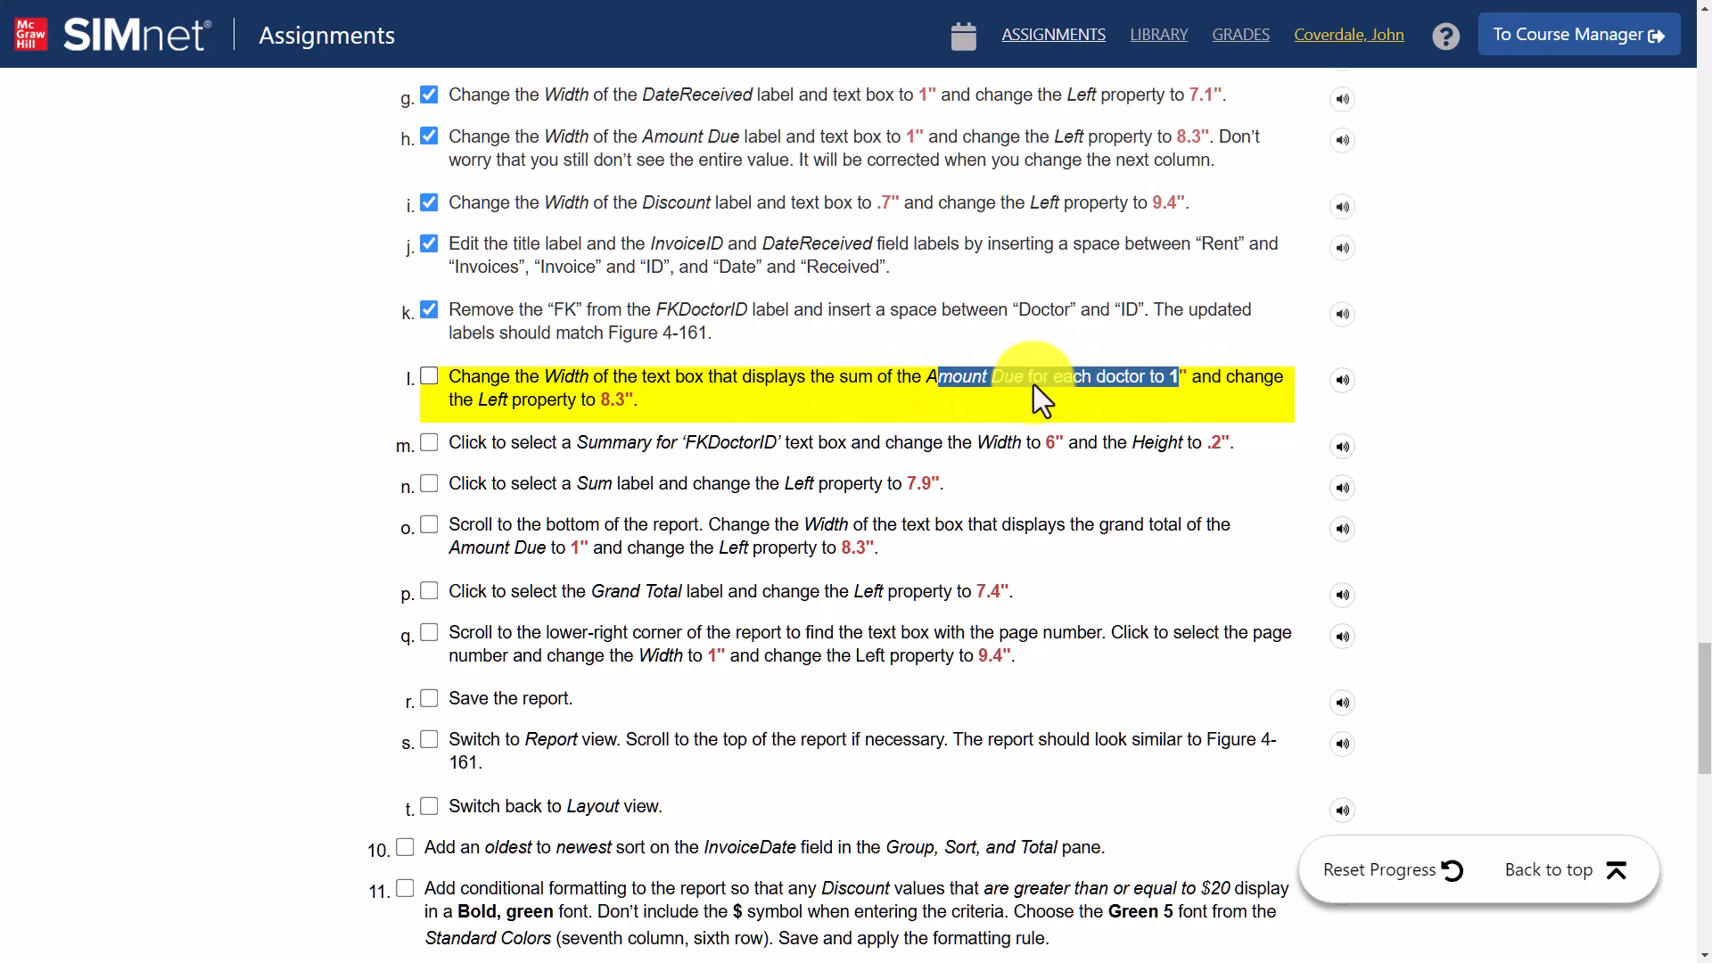
left_click_drag(463, 400, 624, 399)
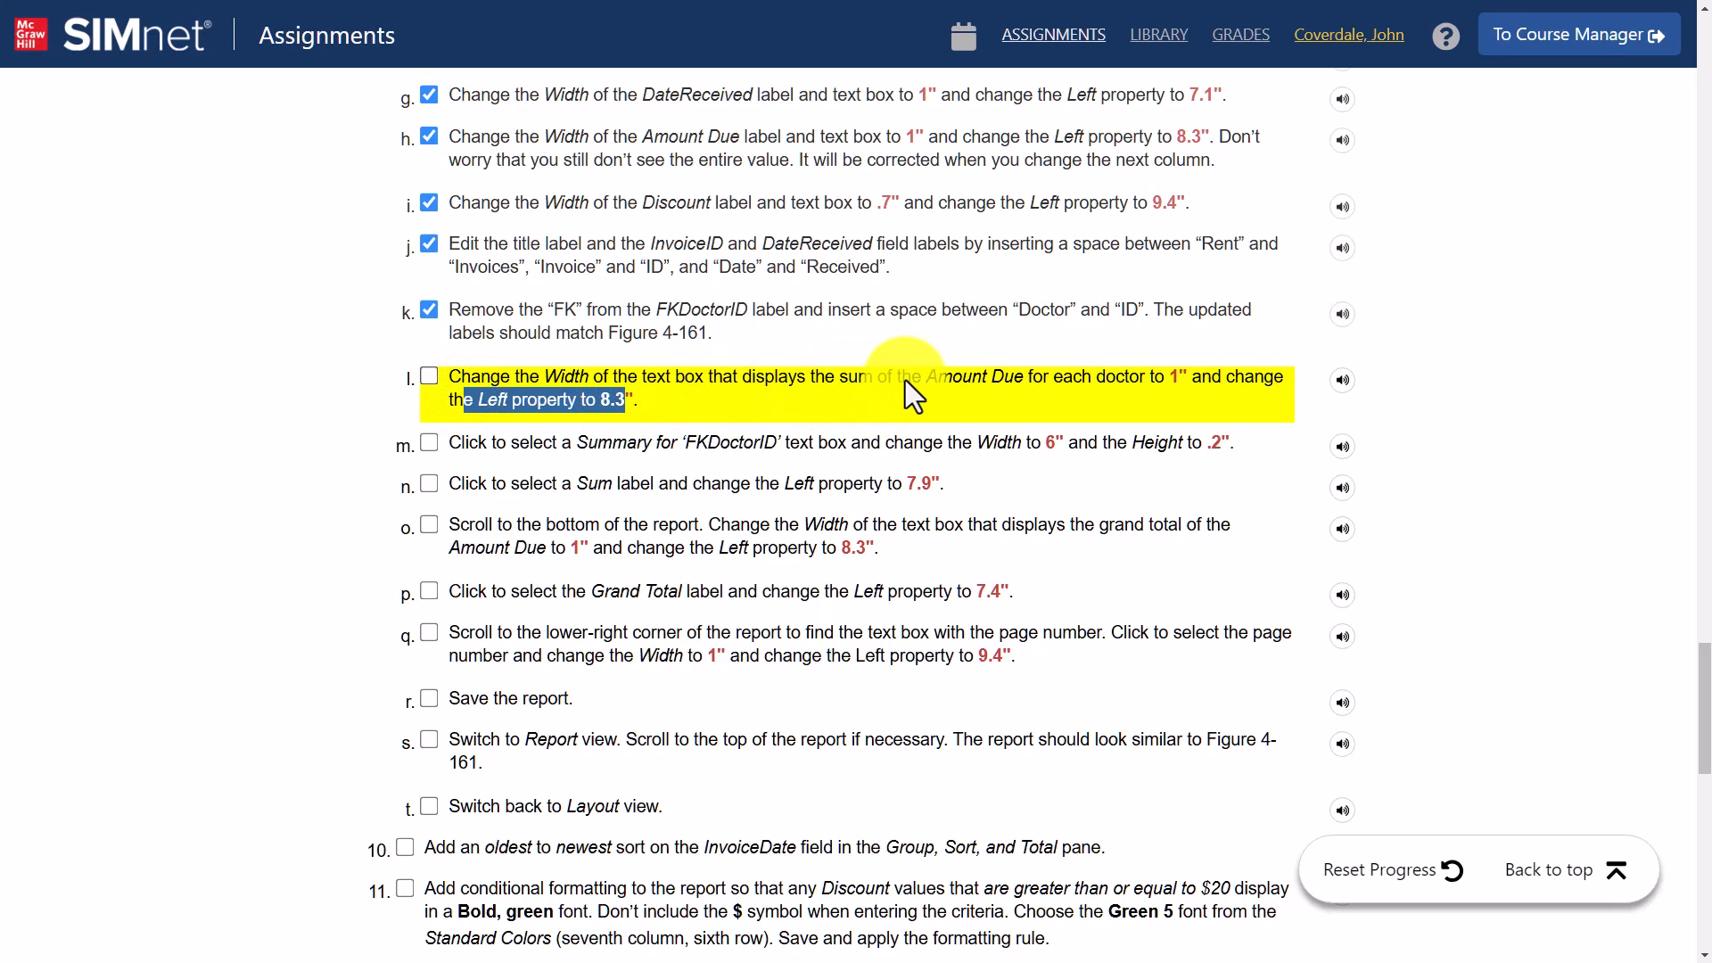
key("alt+Tab")
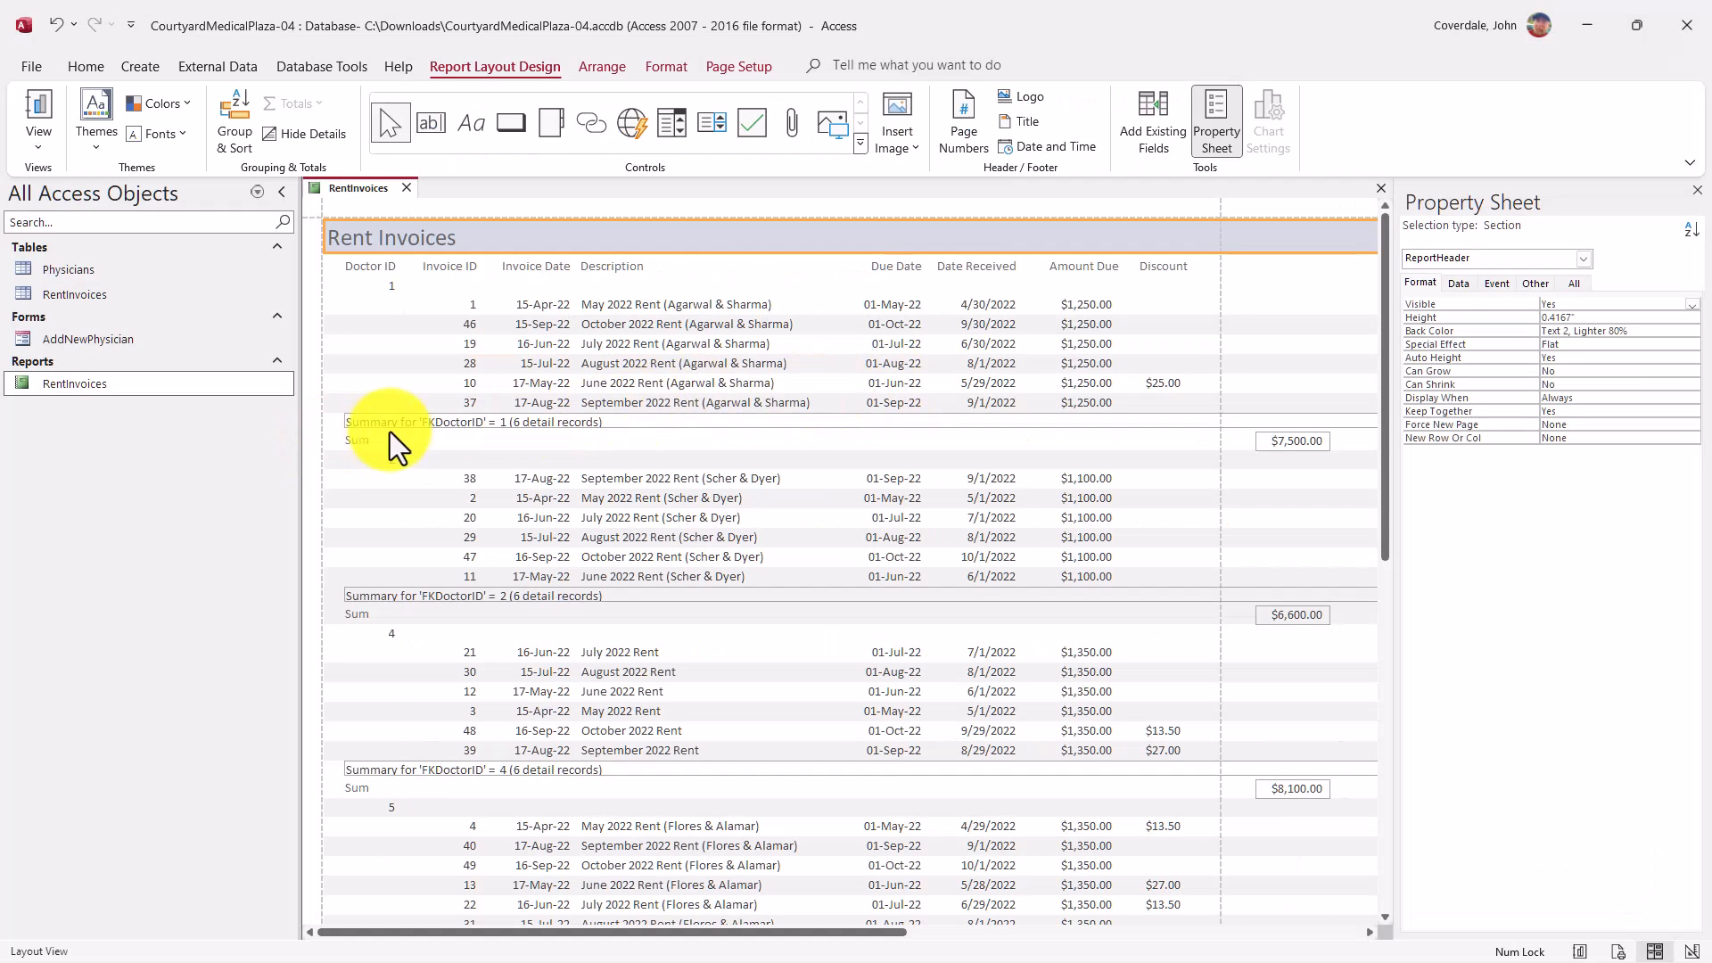
left_click(368, 439)
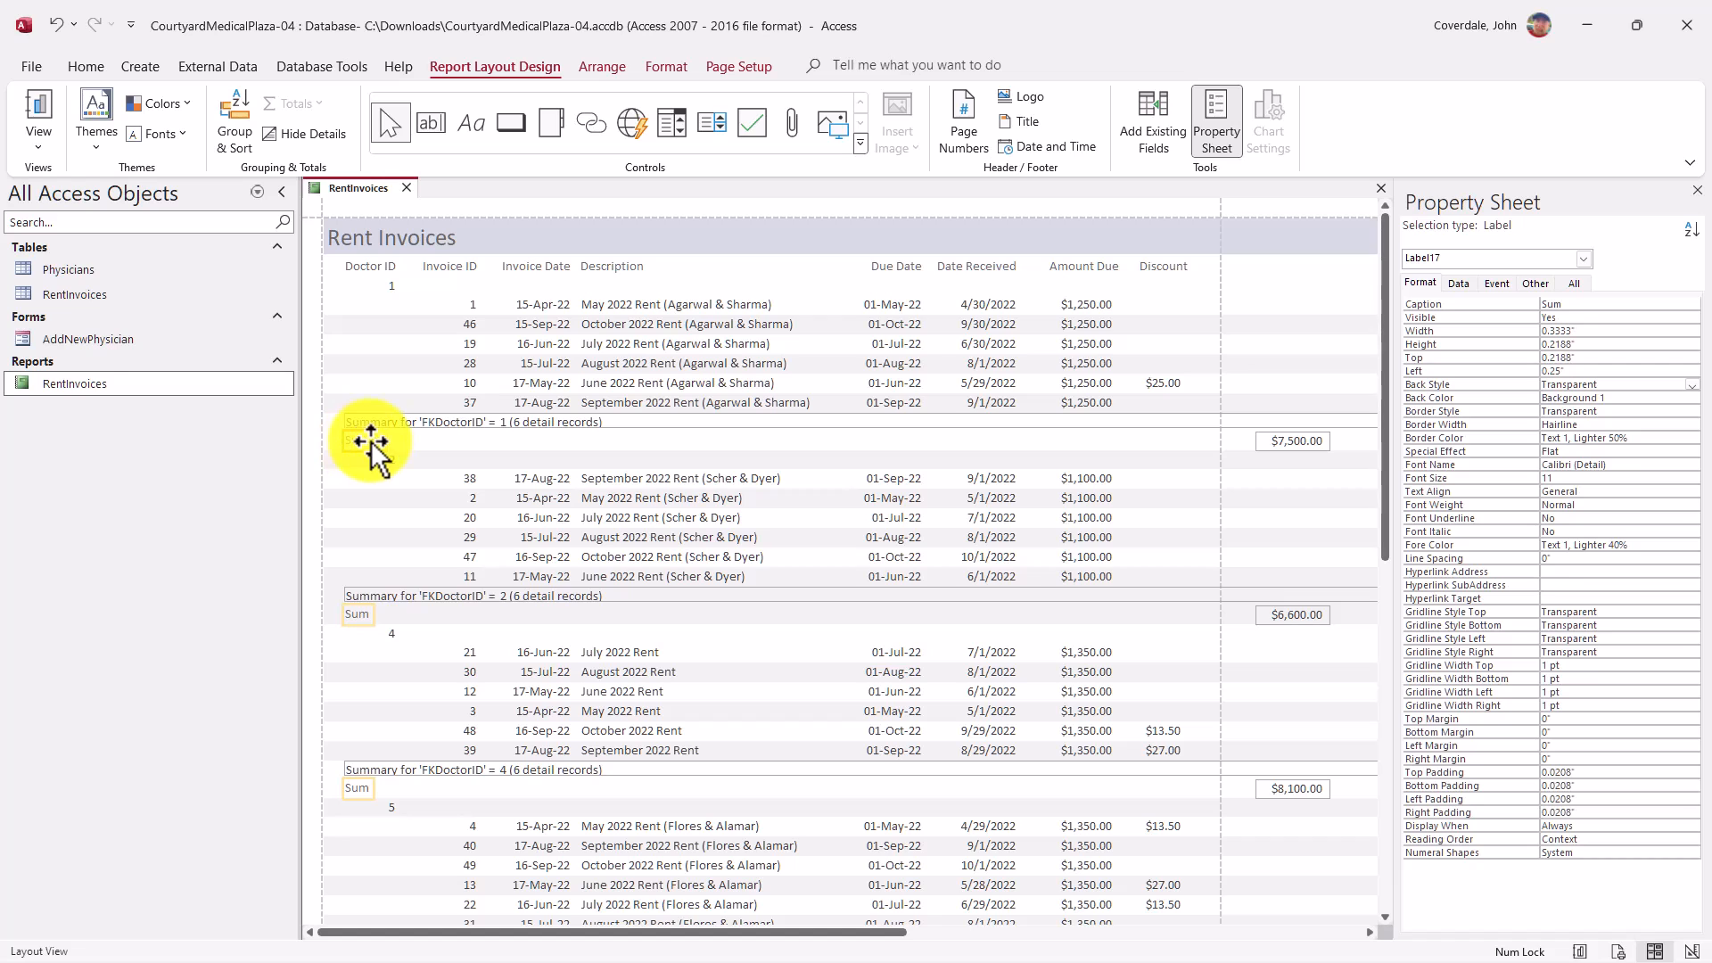
key("alt+Tab")
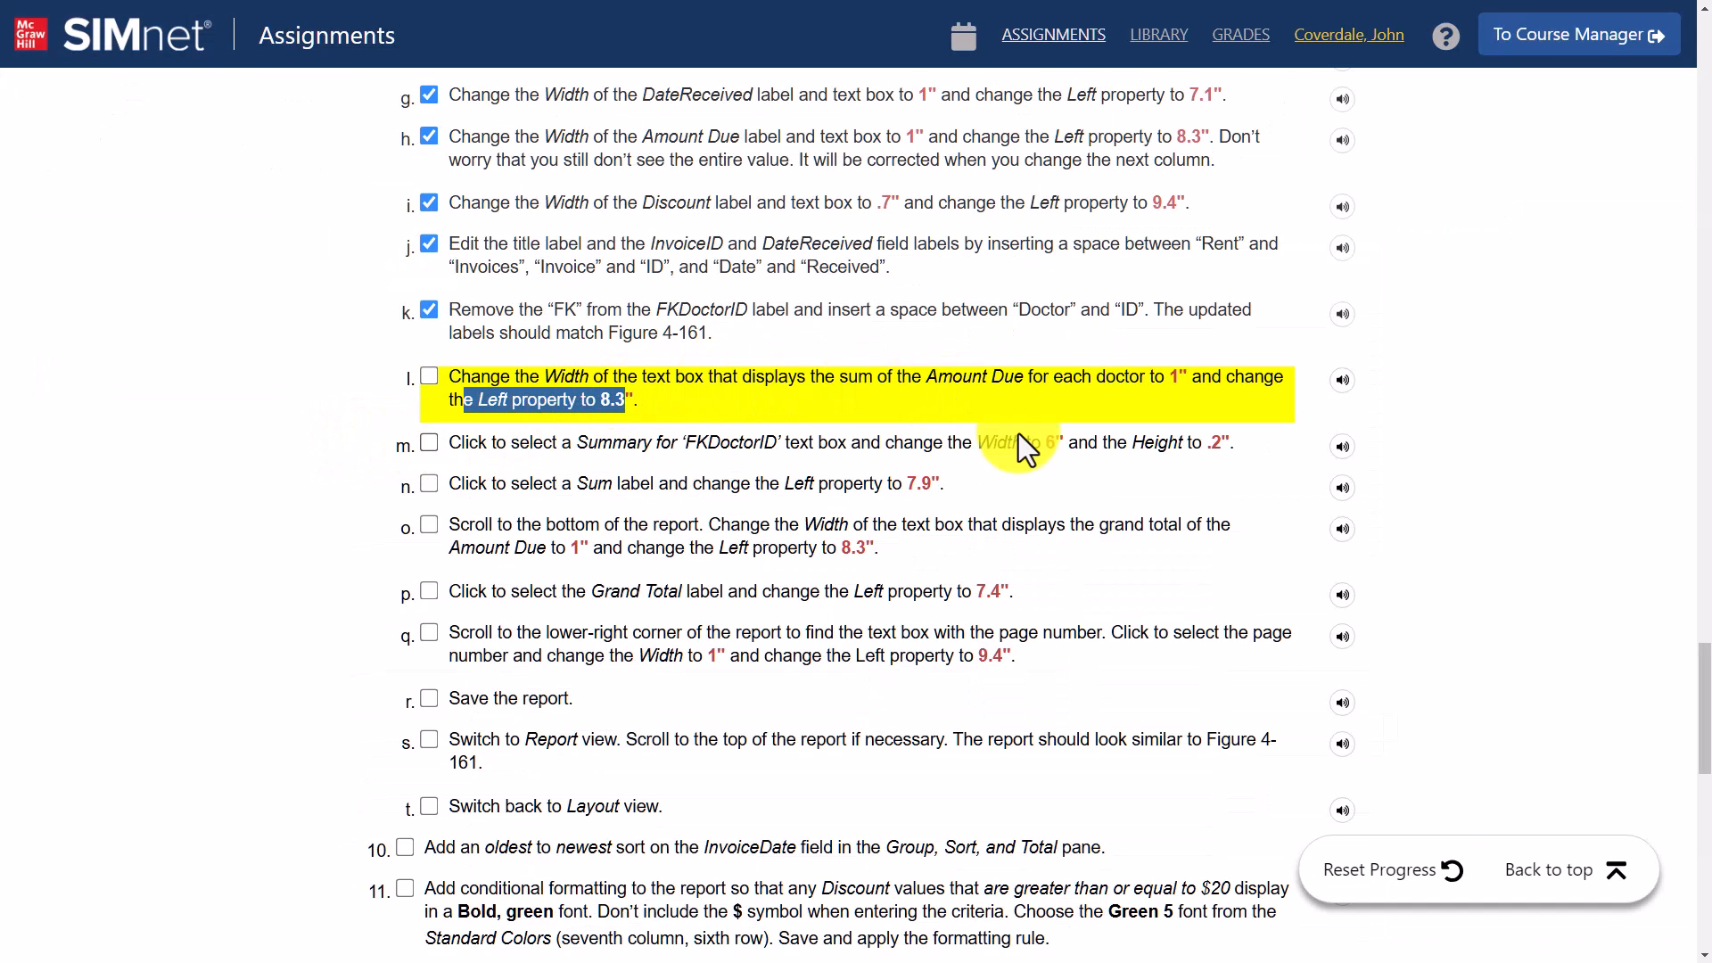
left_click(1132, 382)
In Access, set the group Amount Due sum text box's Width to 1 inch and Left to 8.3 inches, and mark step 9l complete in SIMnet
key("alt+Tab")
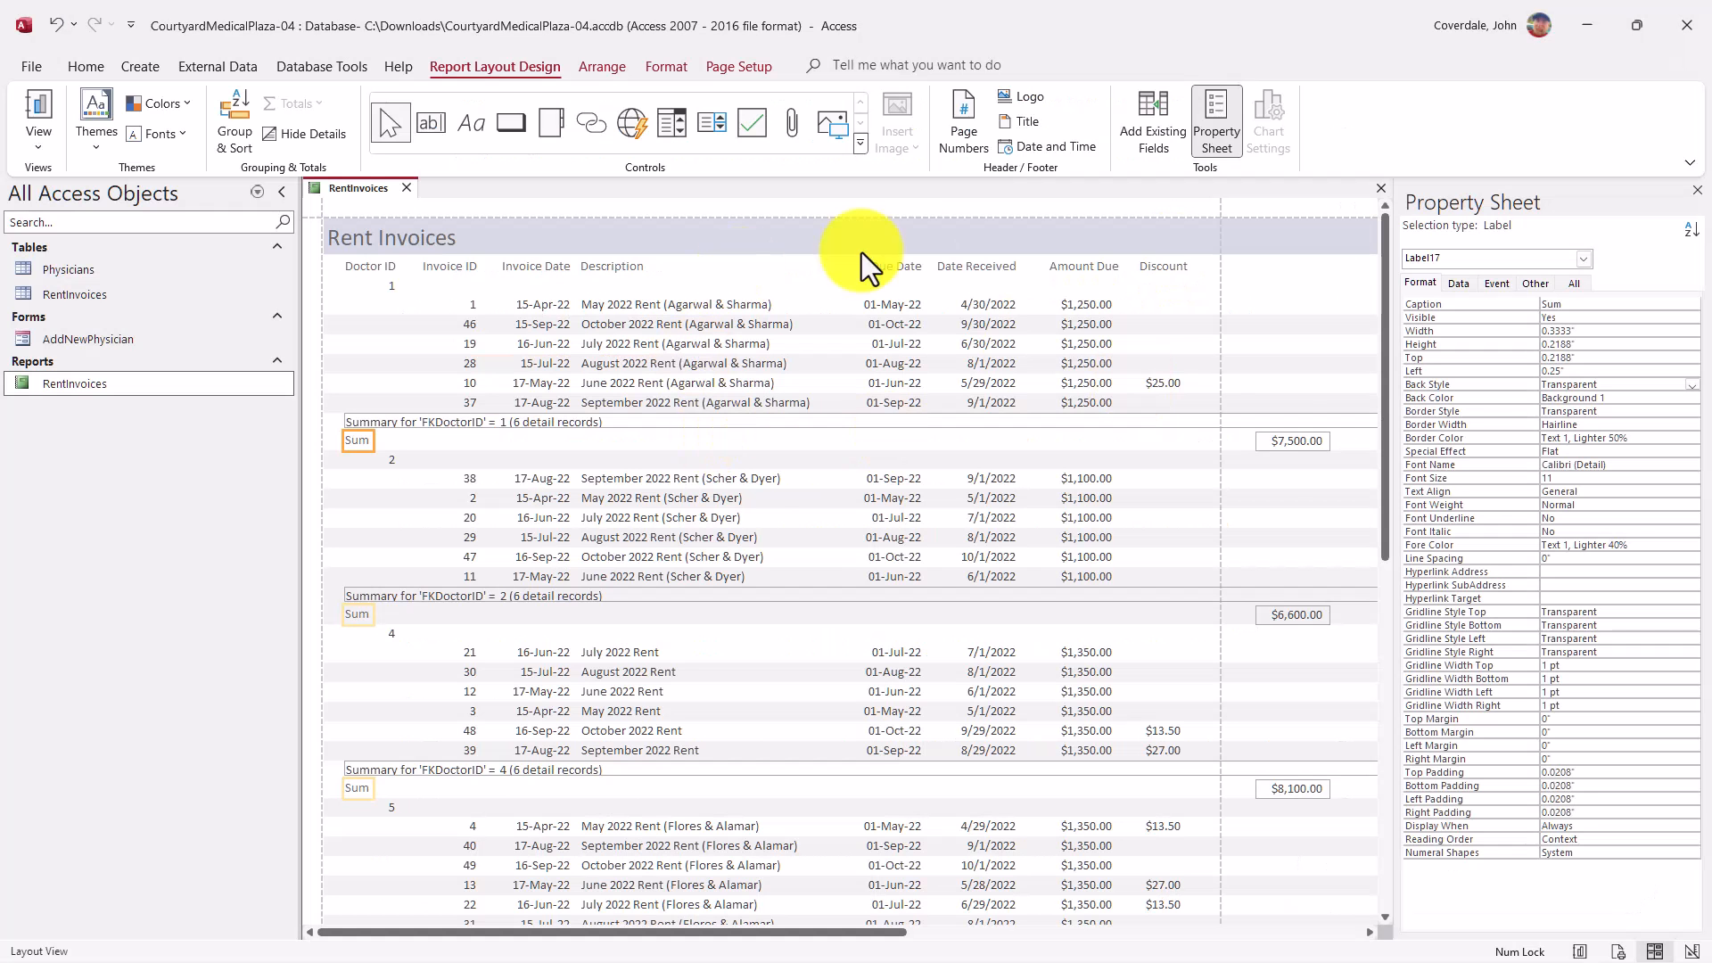
left_click(1285, 443)
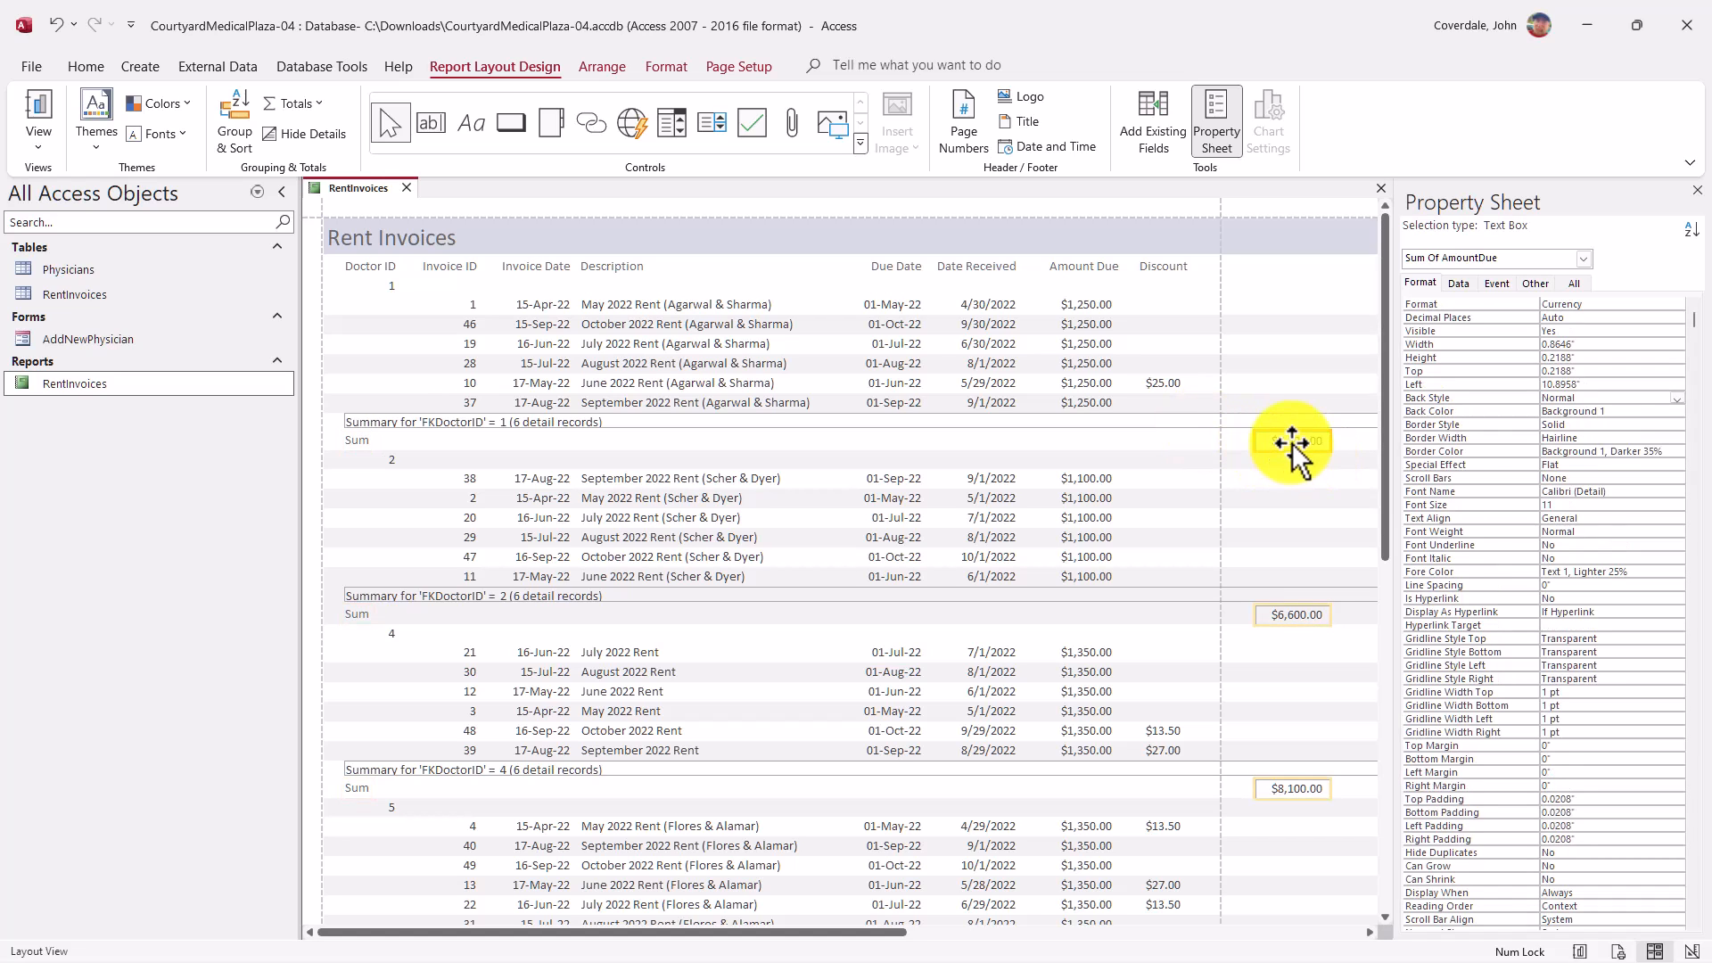
key("alt+Tab")
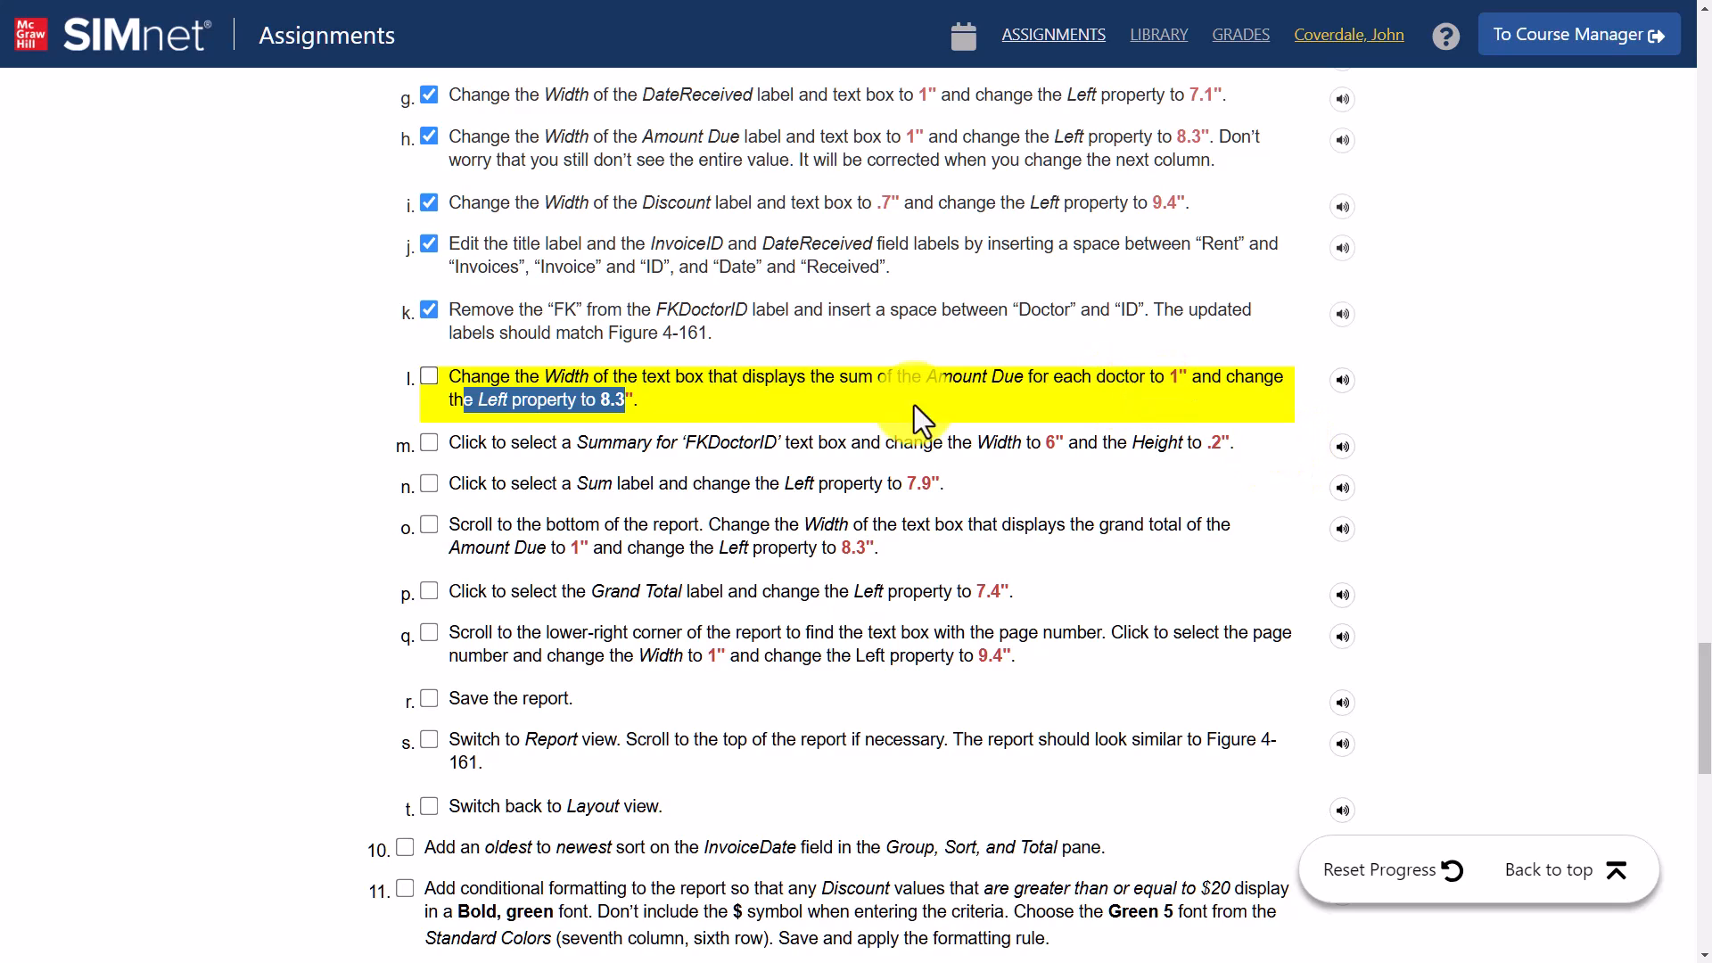
key("alt+Tab")
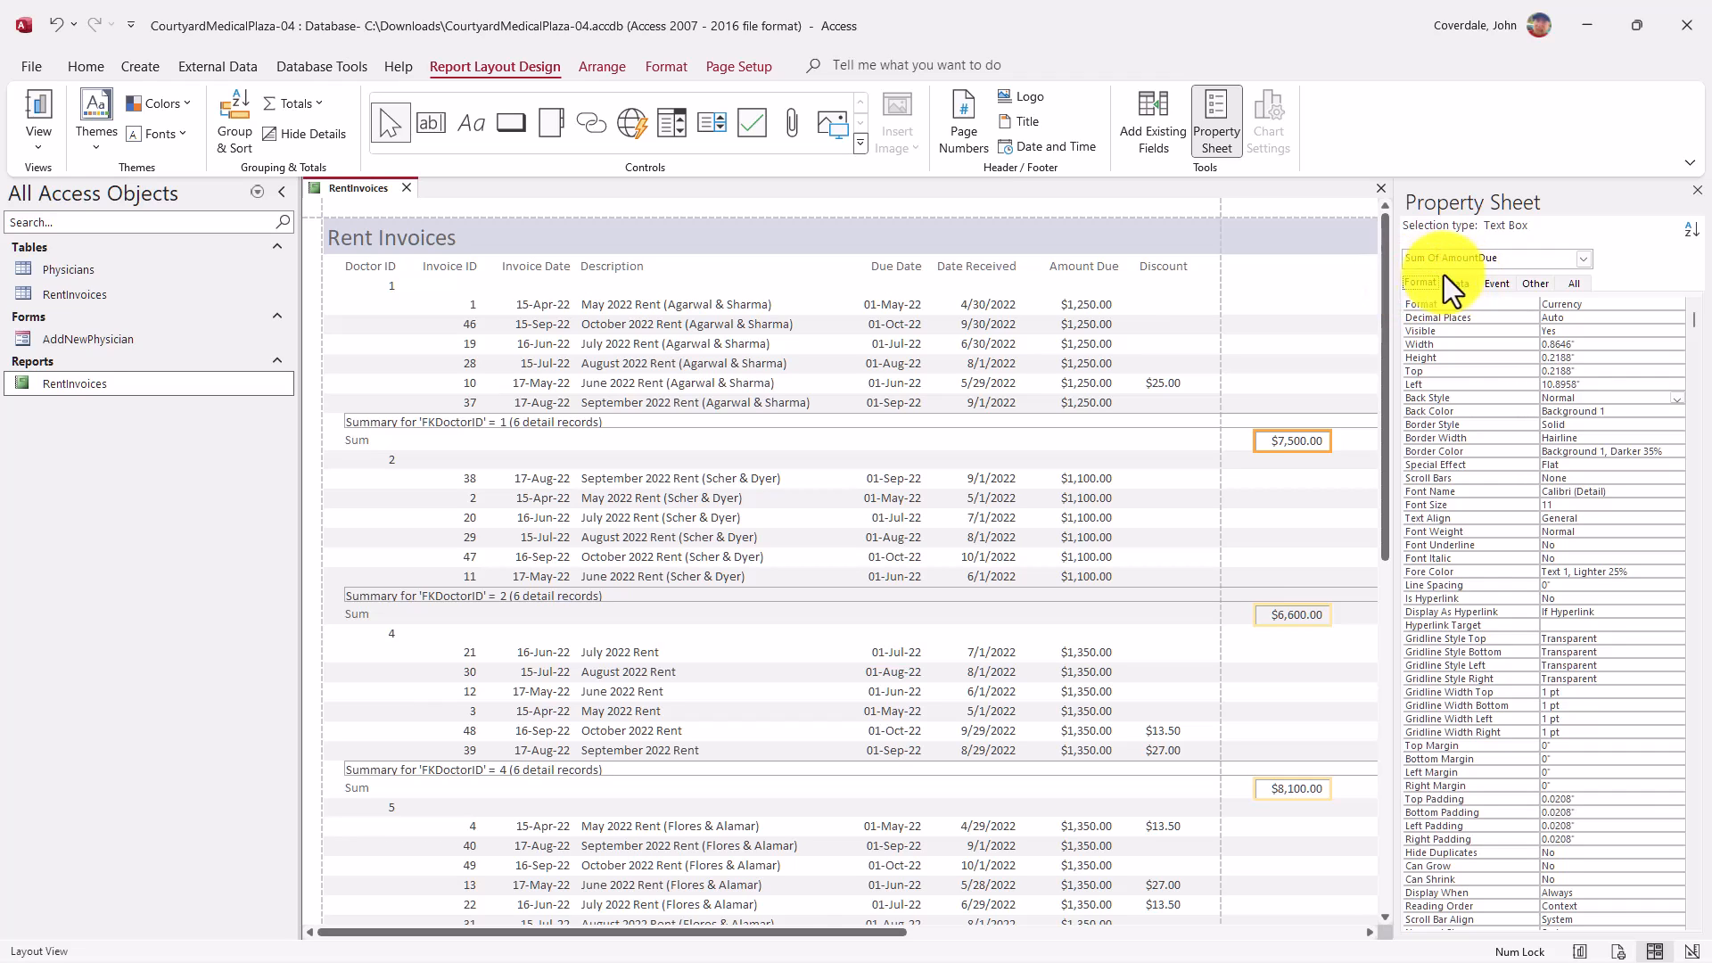
left_click(1577, 343)
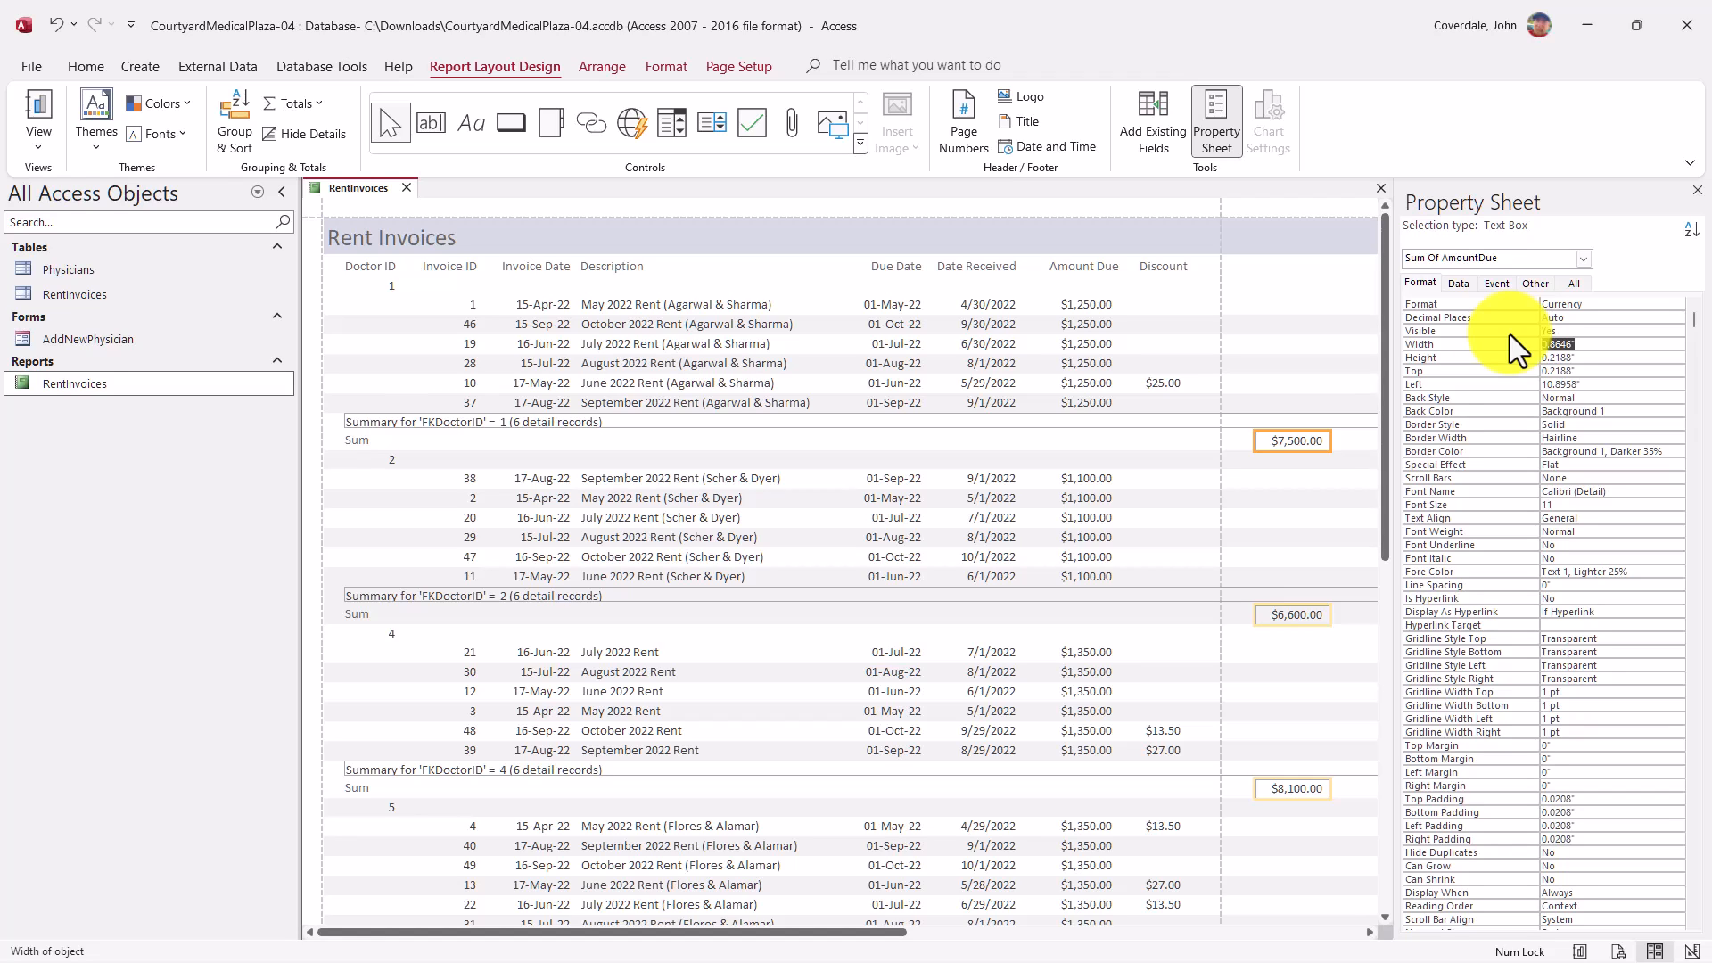
type("1")
key("Tab")
key("Tab")
key("Tab")
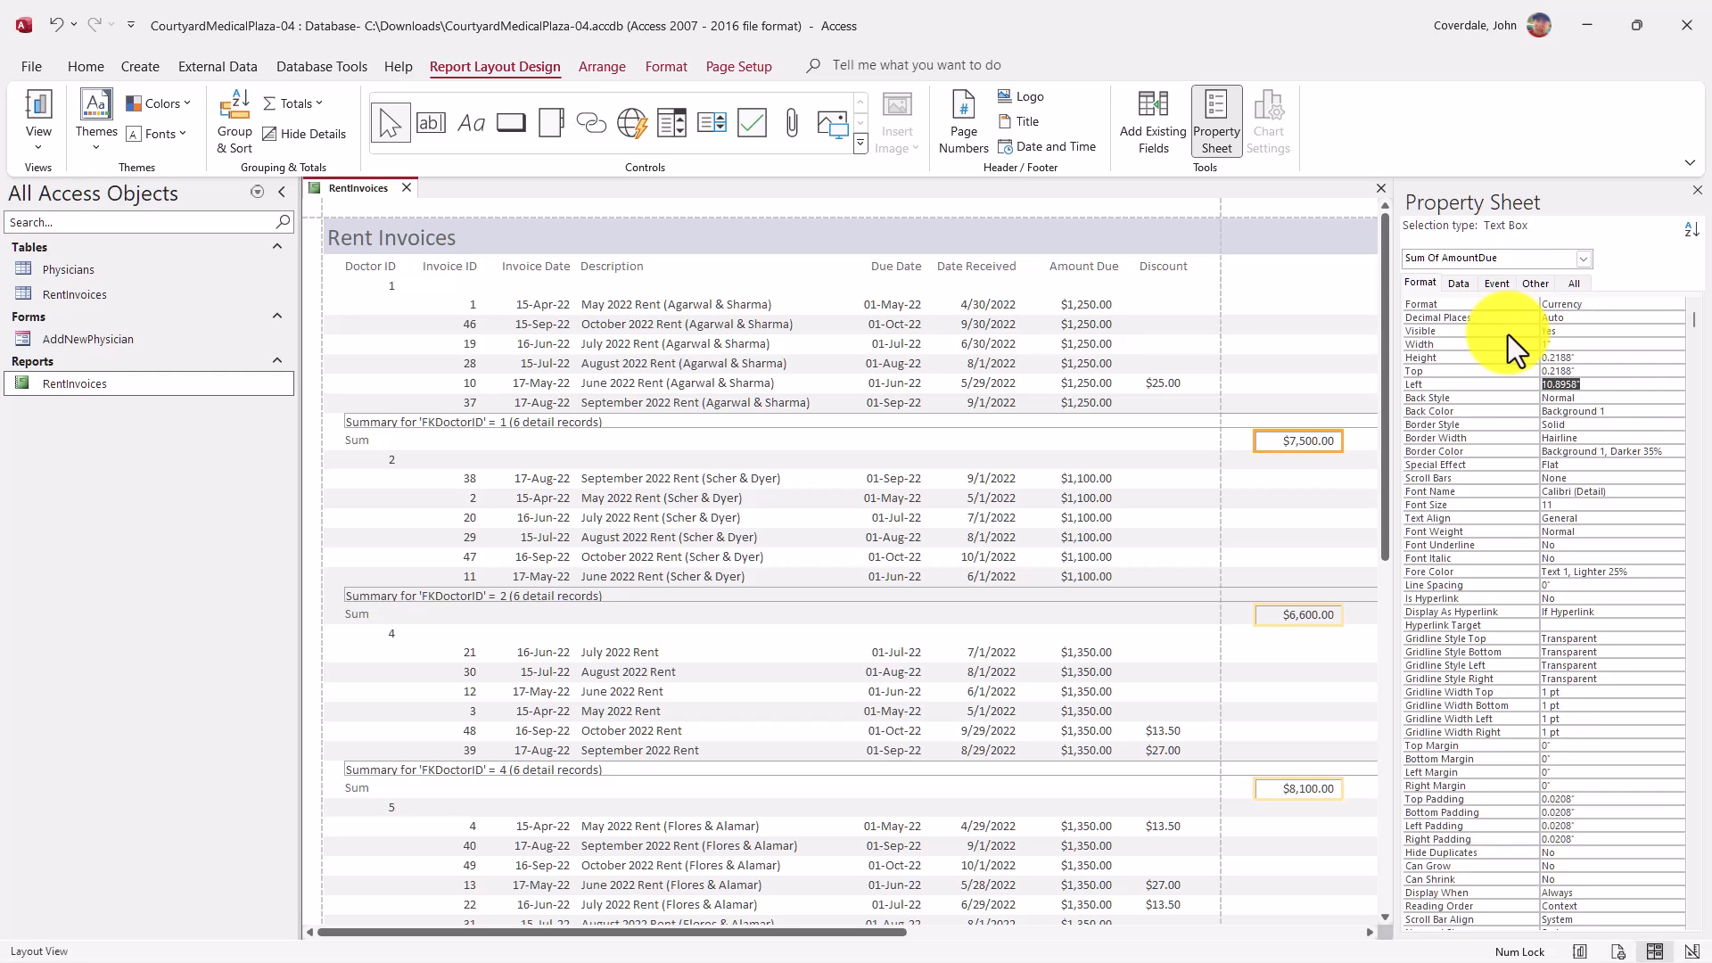
type("8.3")
key("Tab")
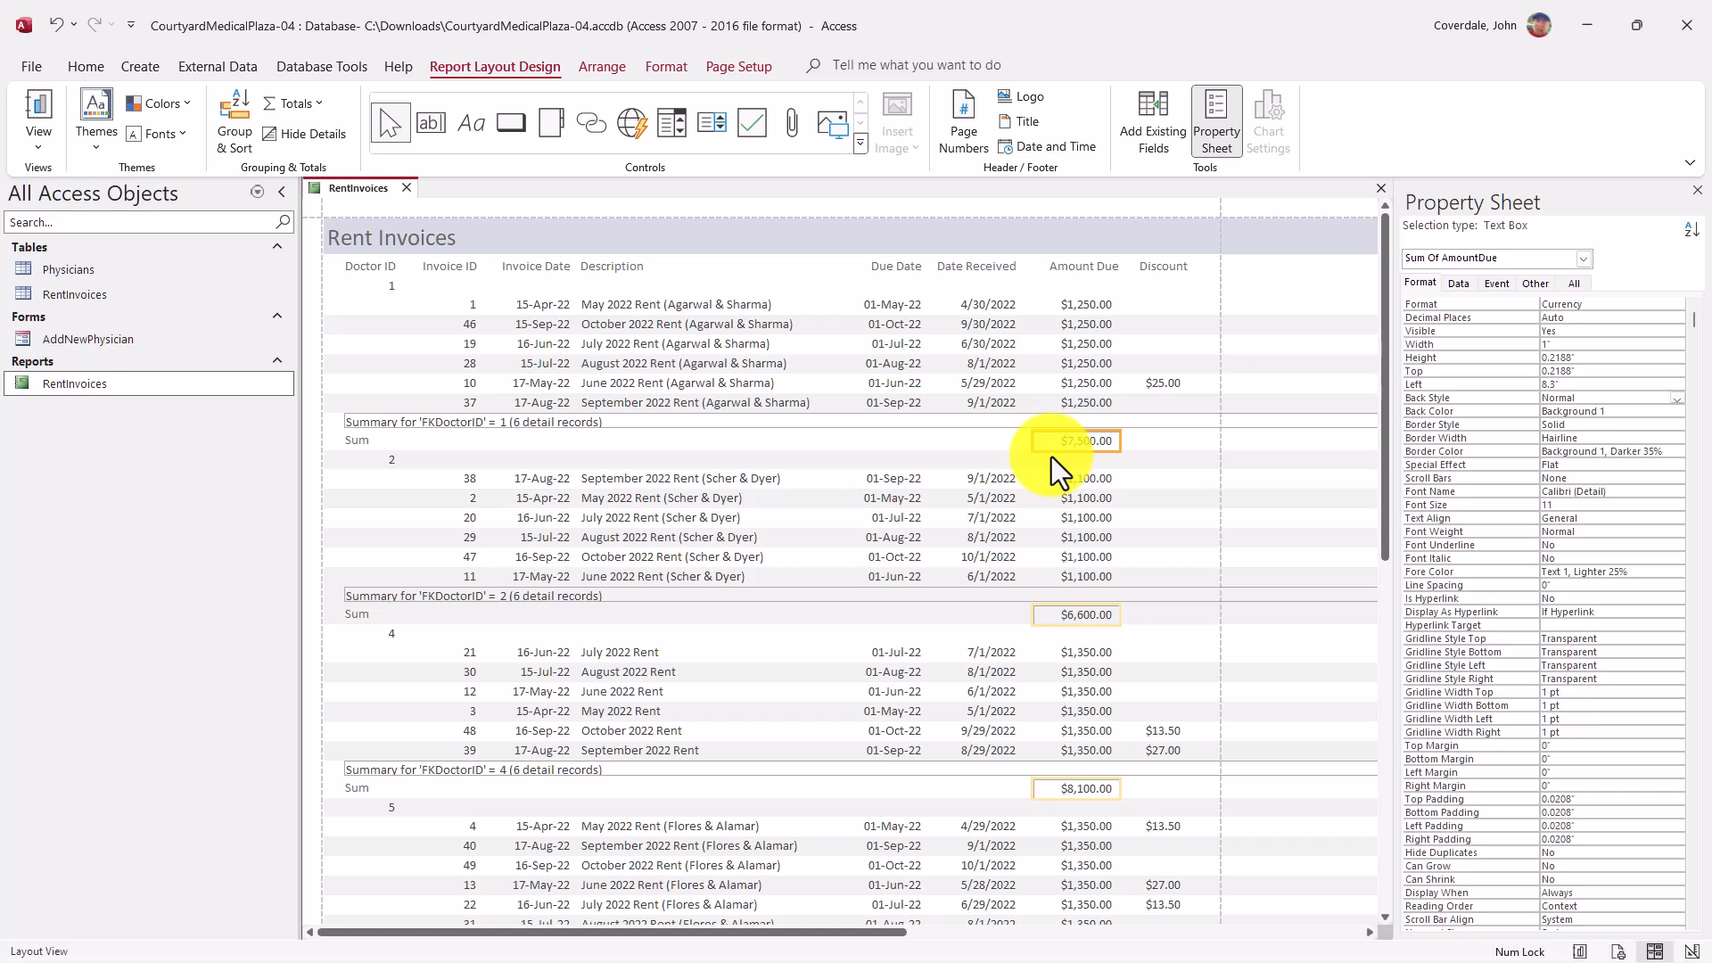
key("alt+Tab")
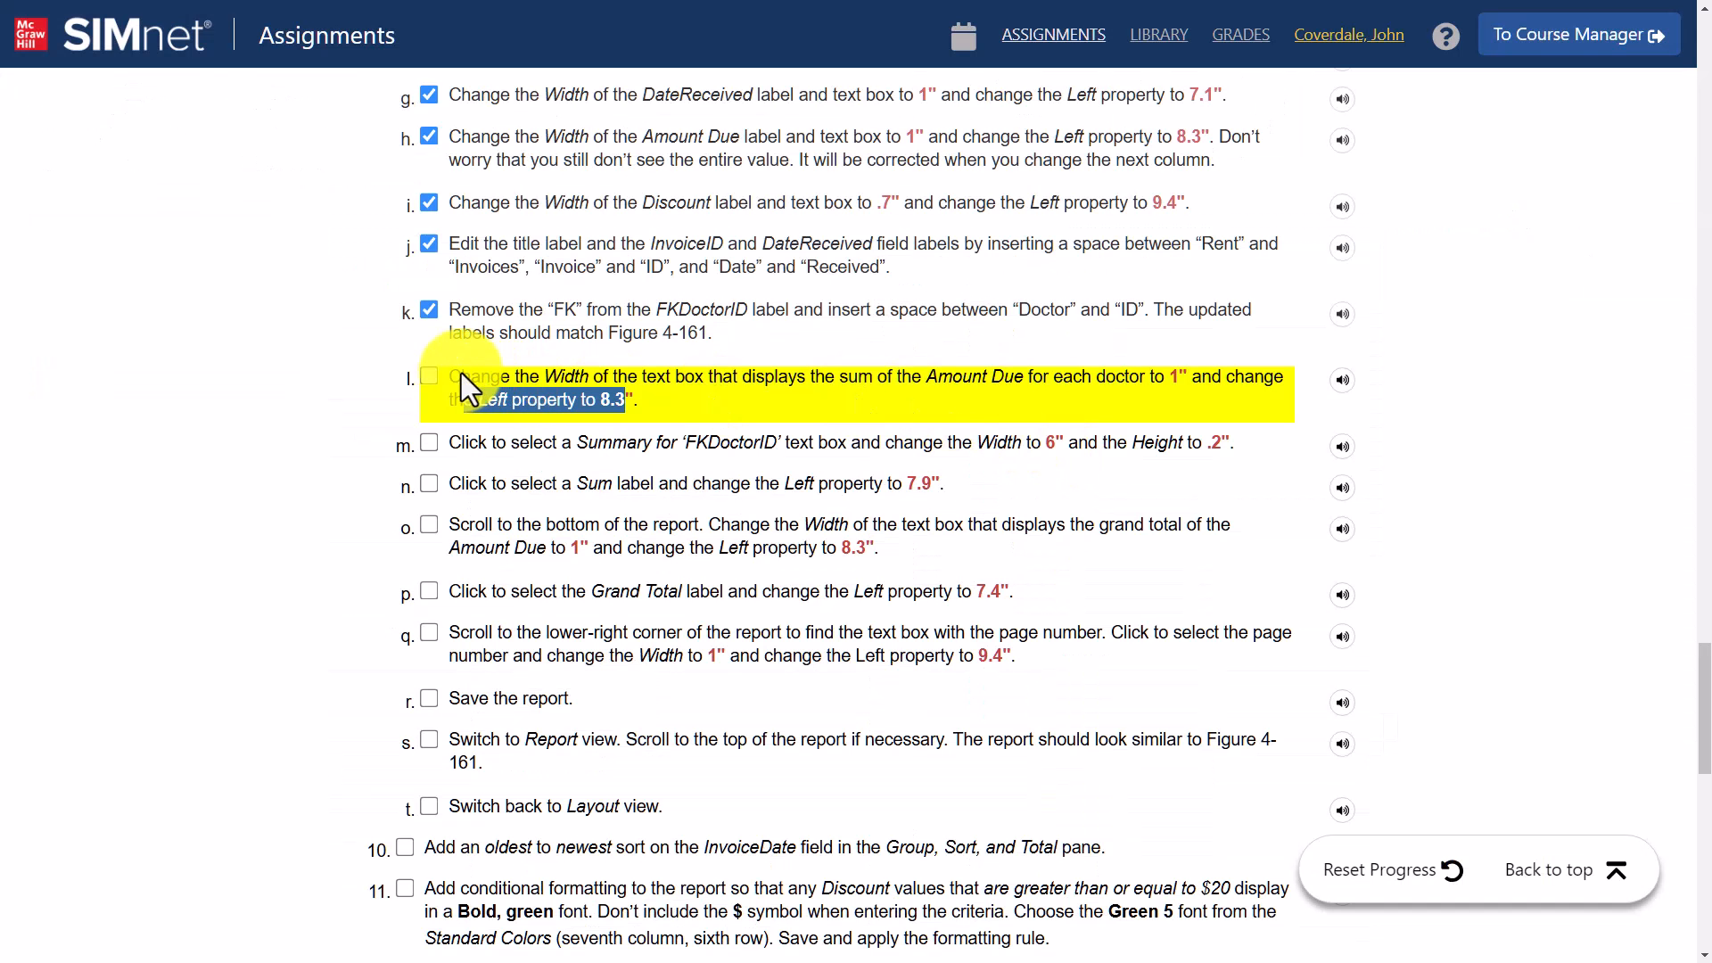
left_click(430, 375)
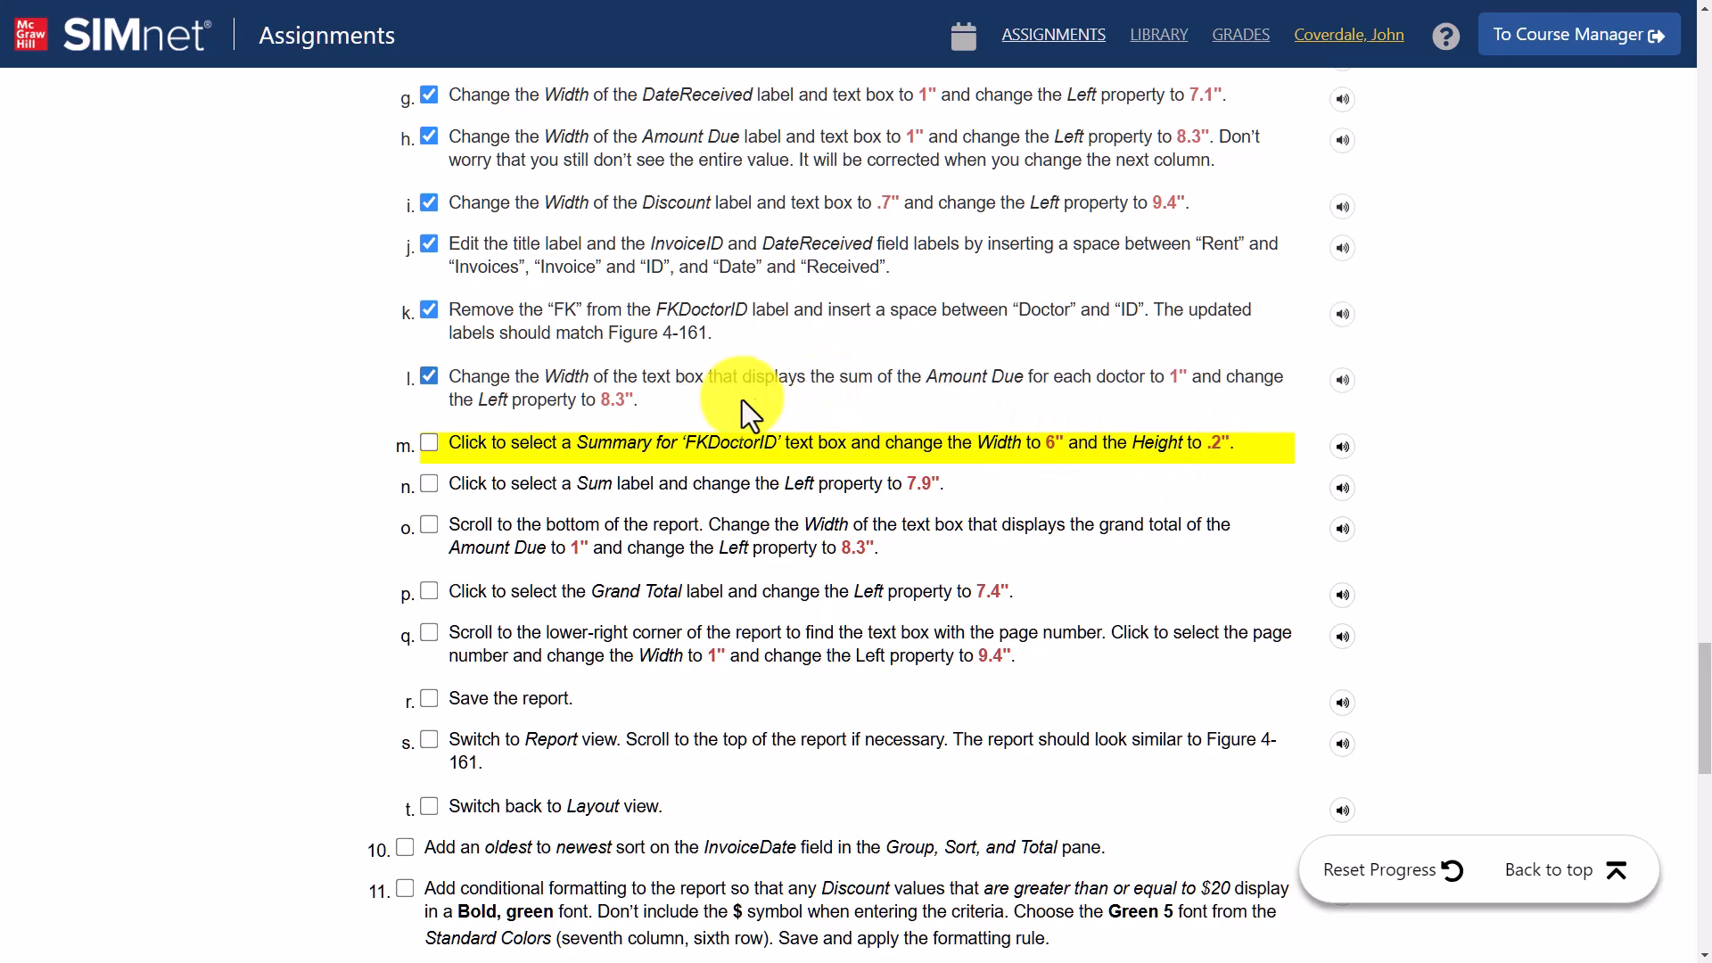
Switch to Access and set the Width of the Summary for 'FKDoctorID' text box to 6 inches
key("alt+Tab")
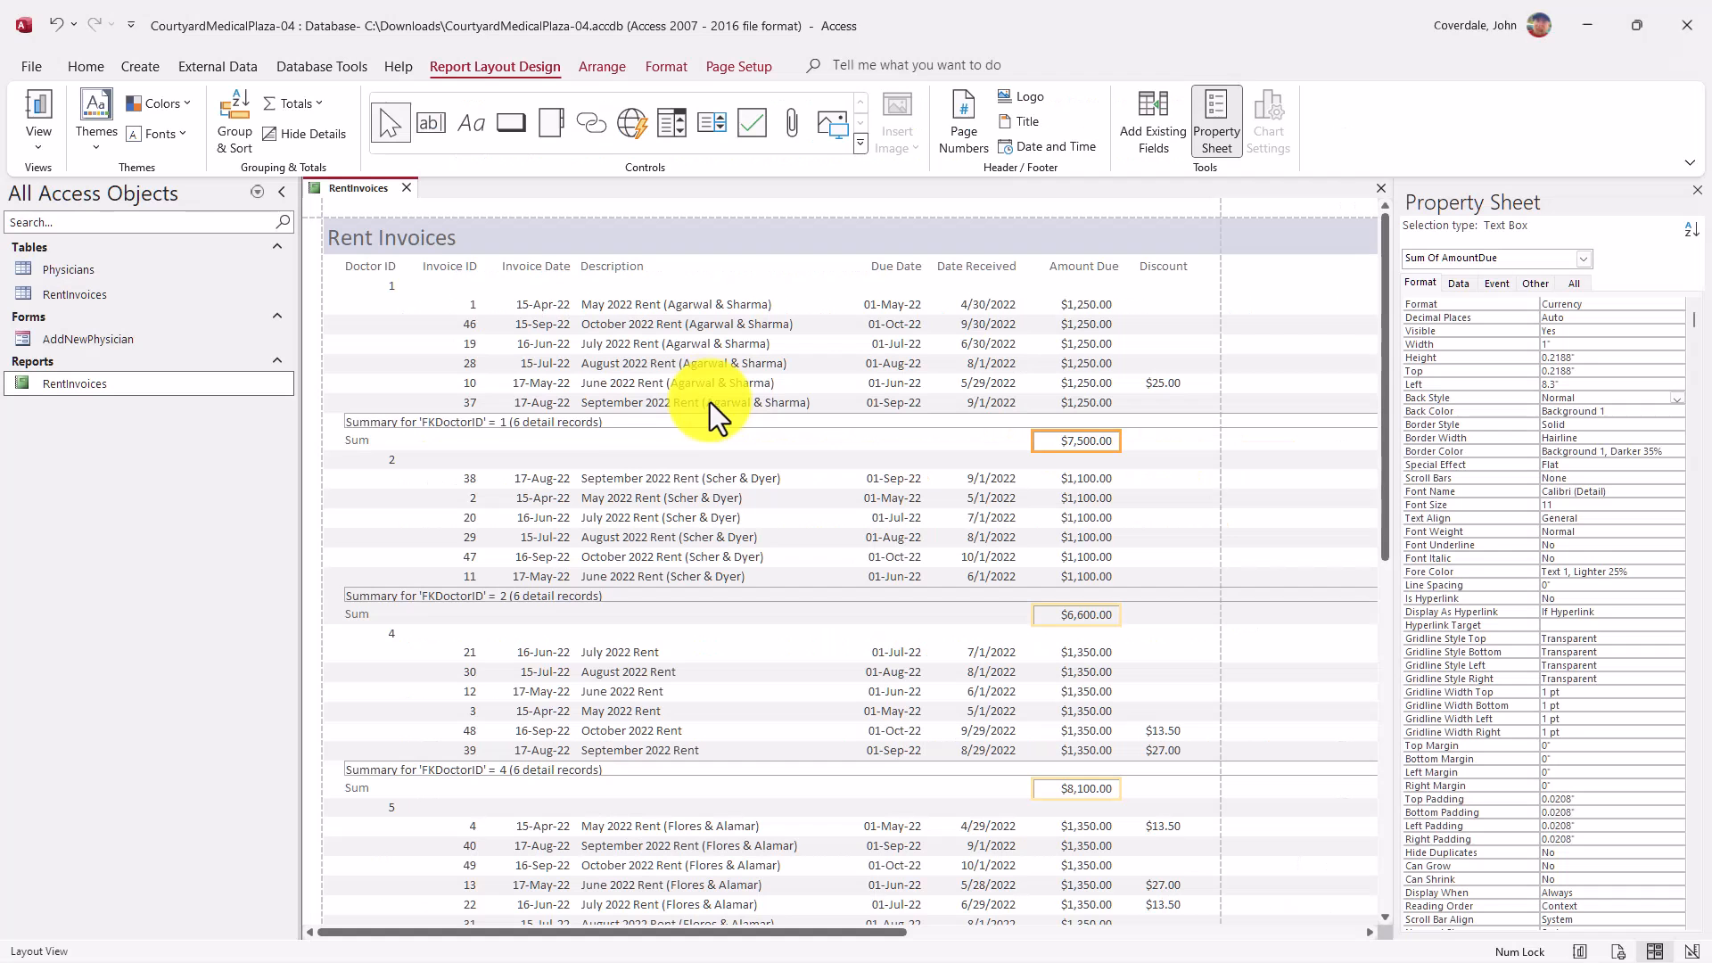
left_click(388, 422)
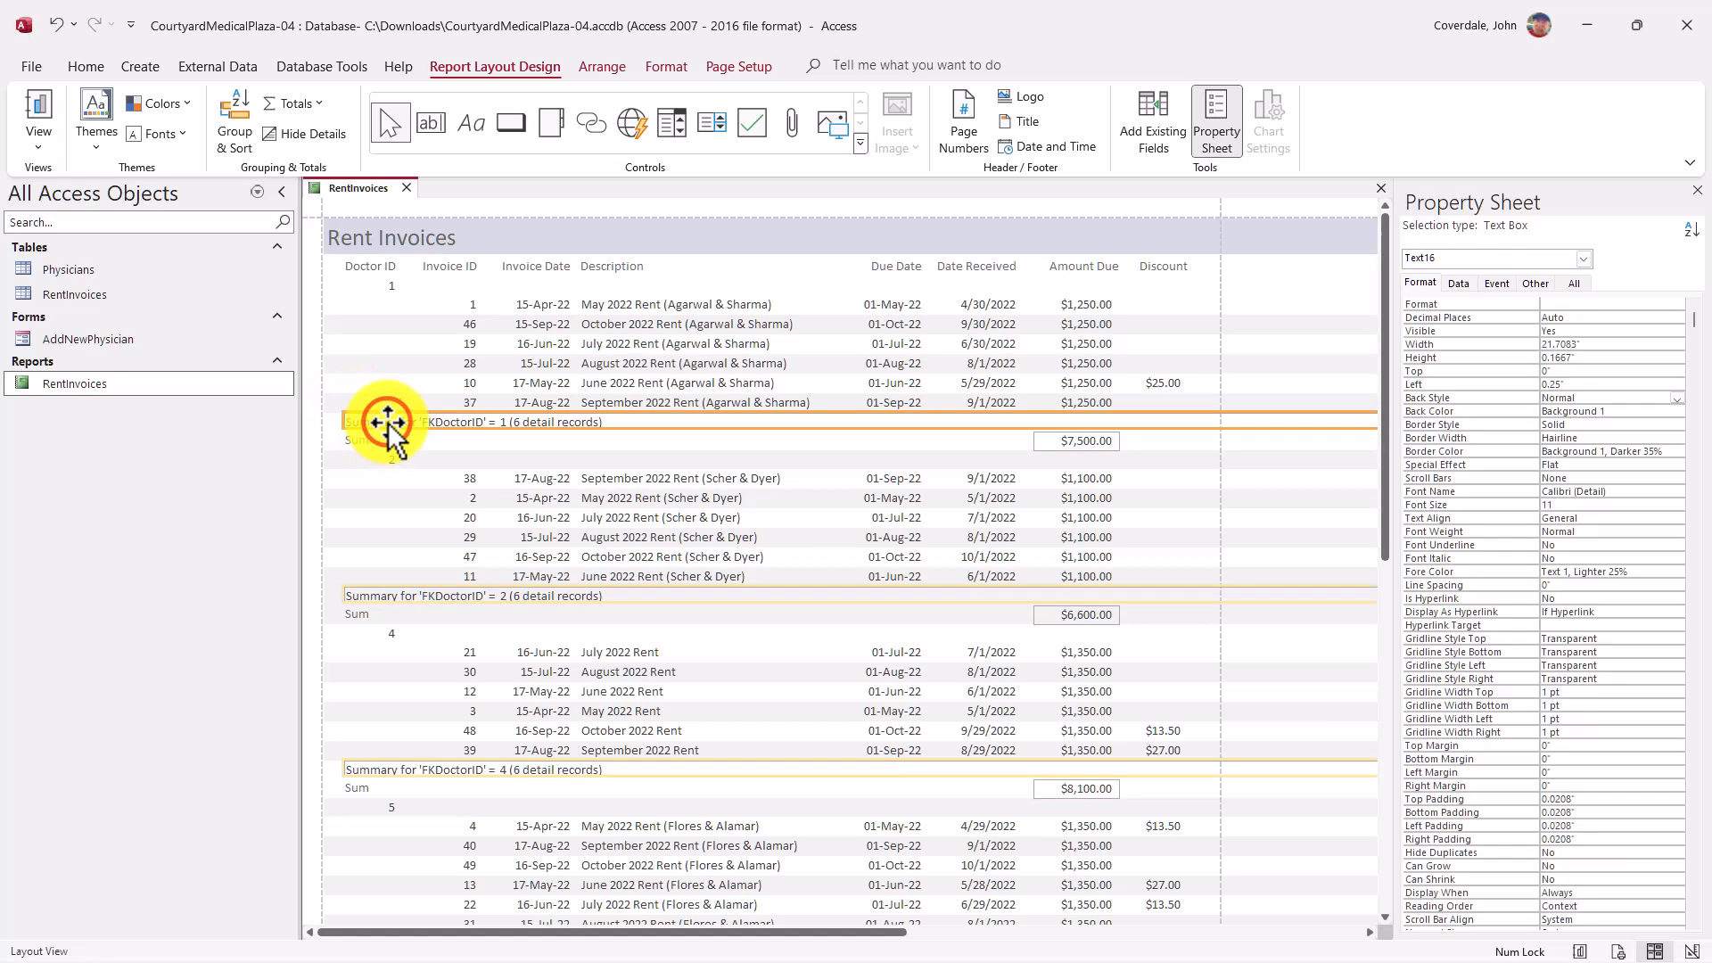
left_click(539, 923)
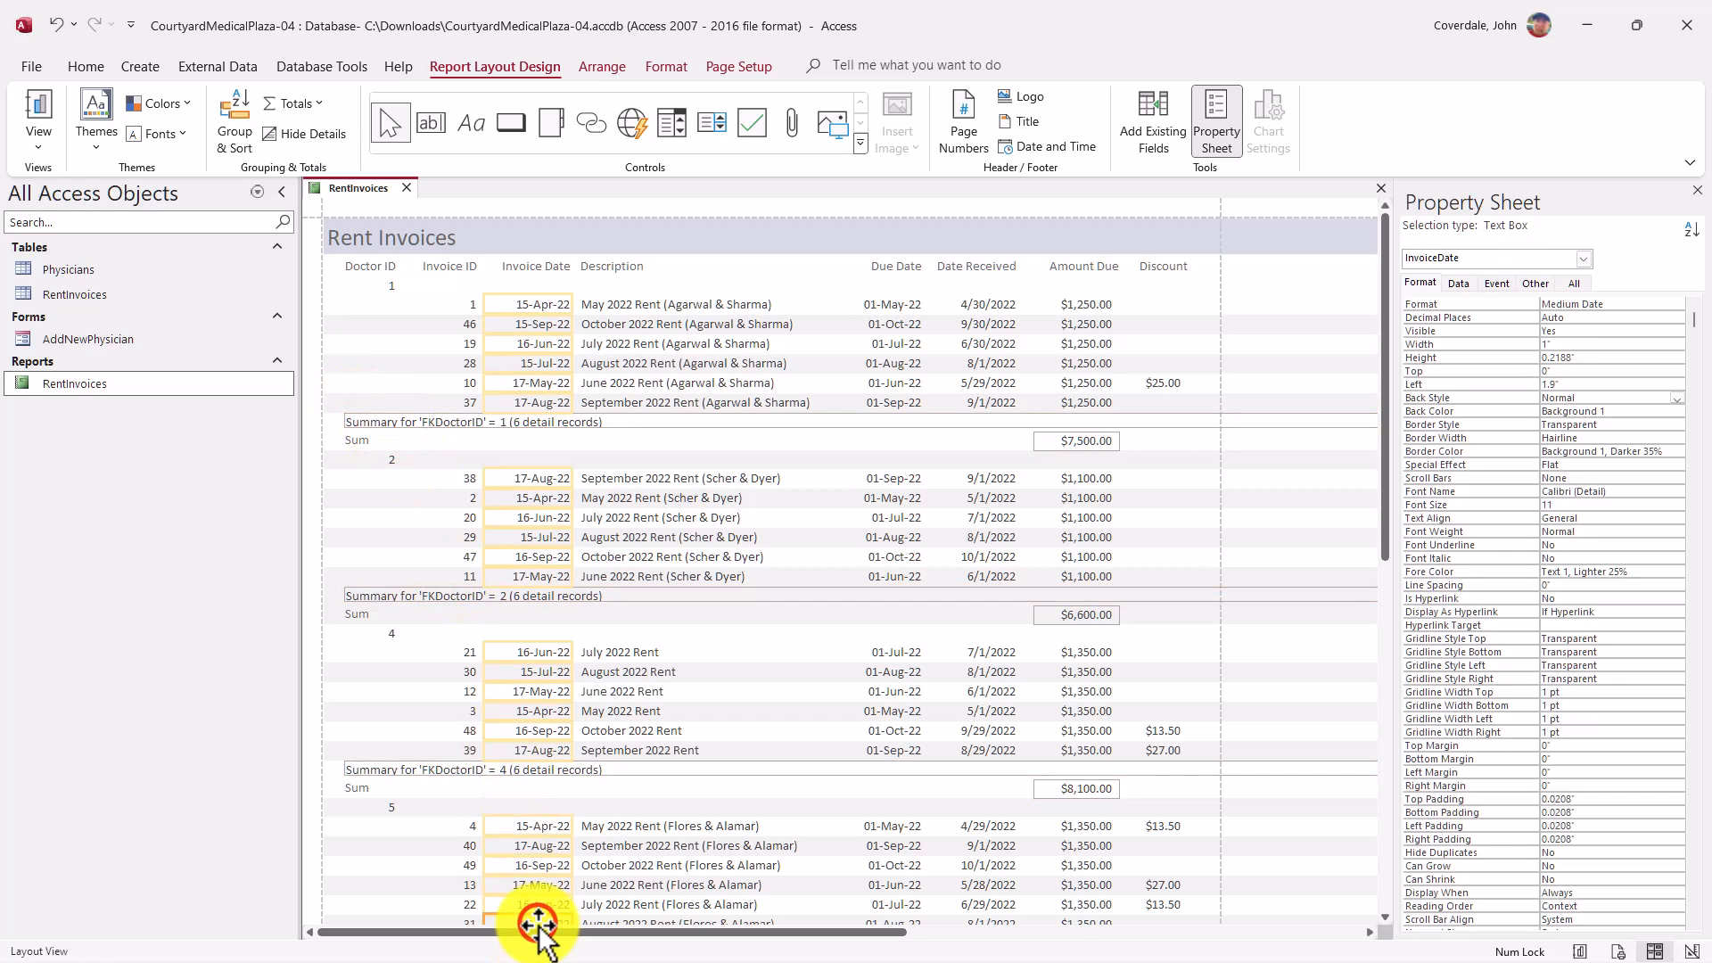
left_click_drag(538, 931, 1177, 935)
left_click_drag(1356, 934, 135, 954)
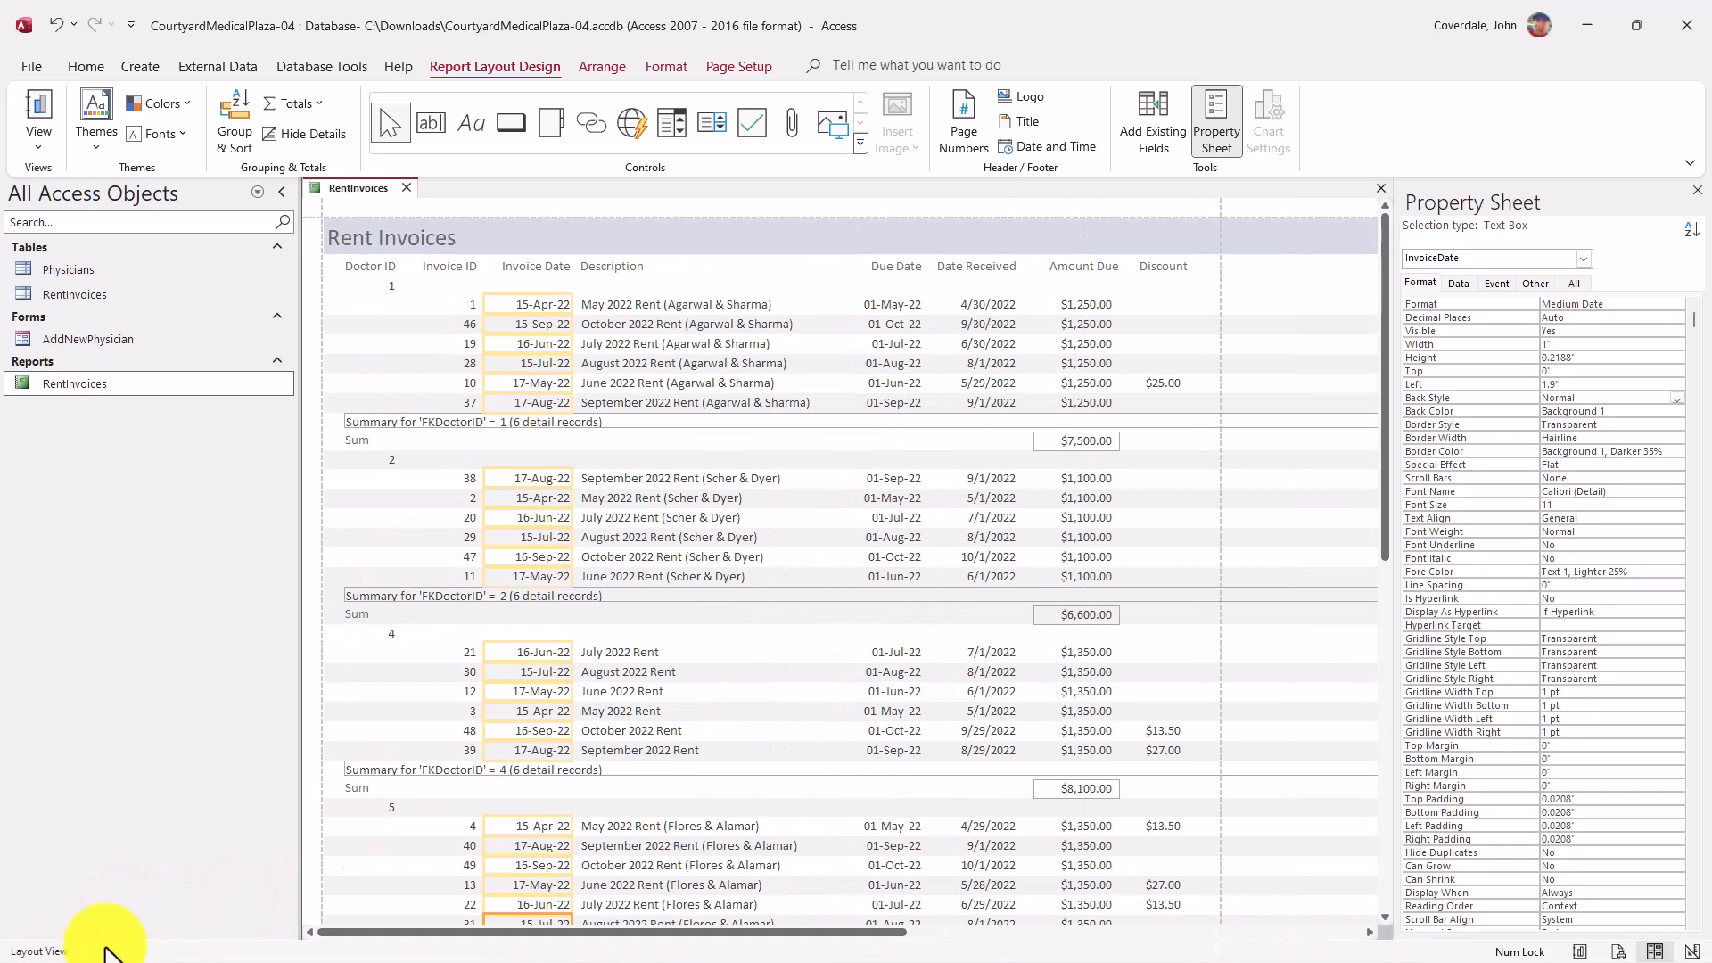
left_click(420, 419)
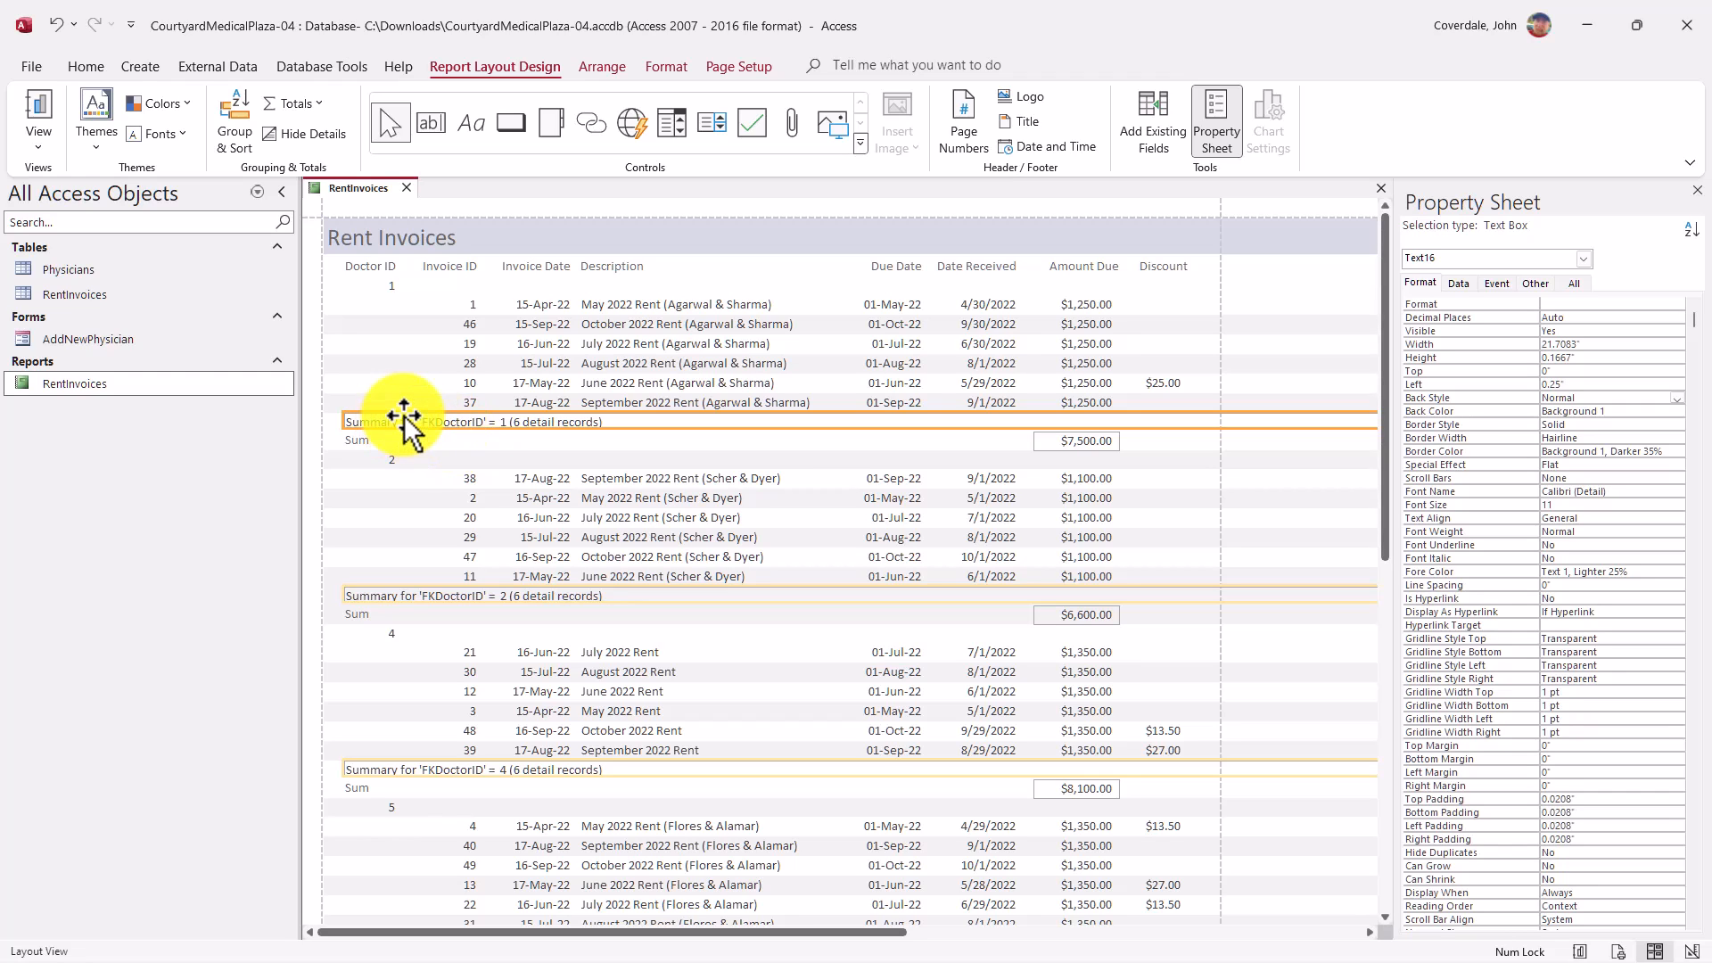
left_click(1586, 345)
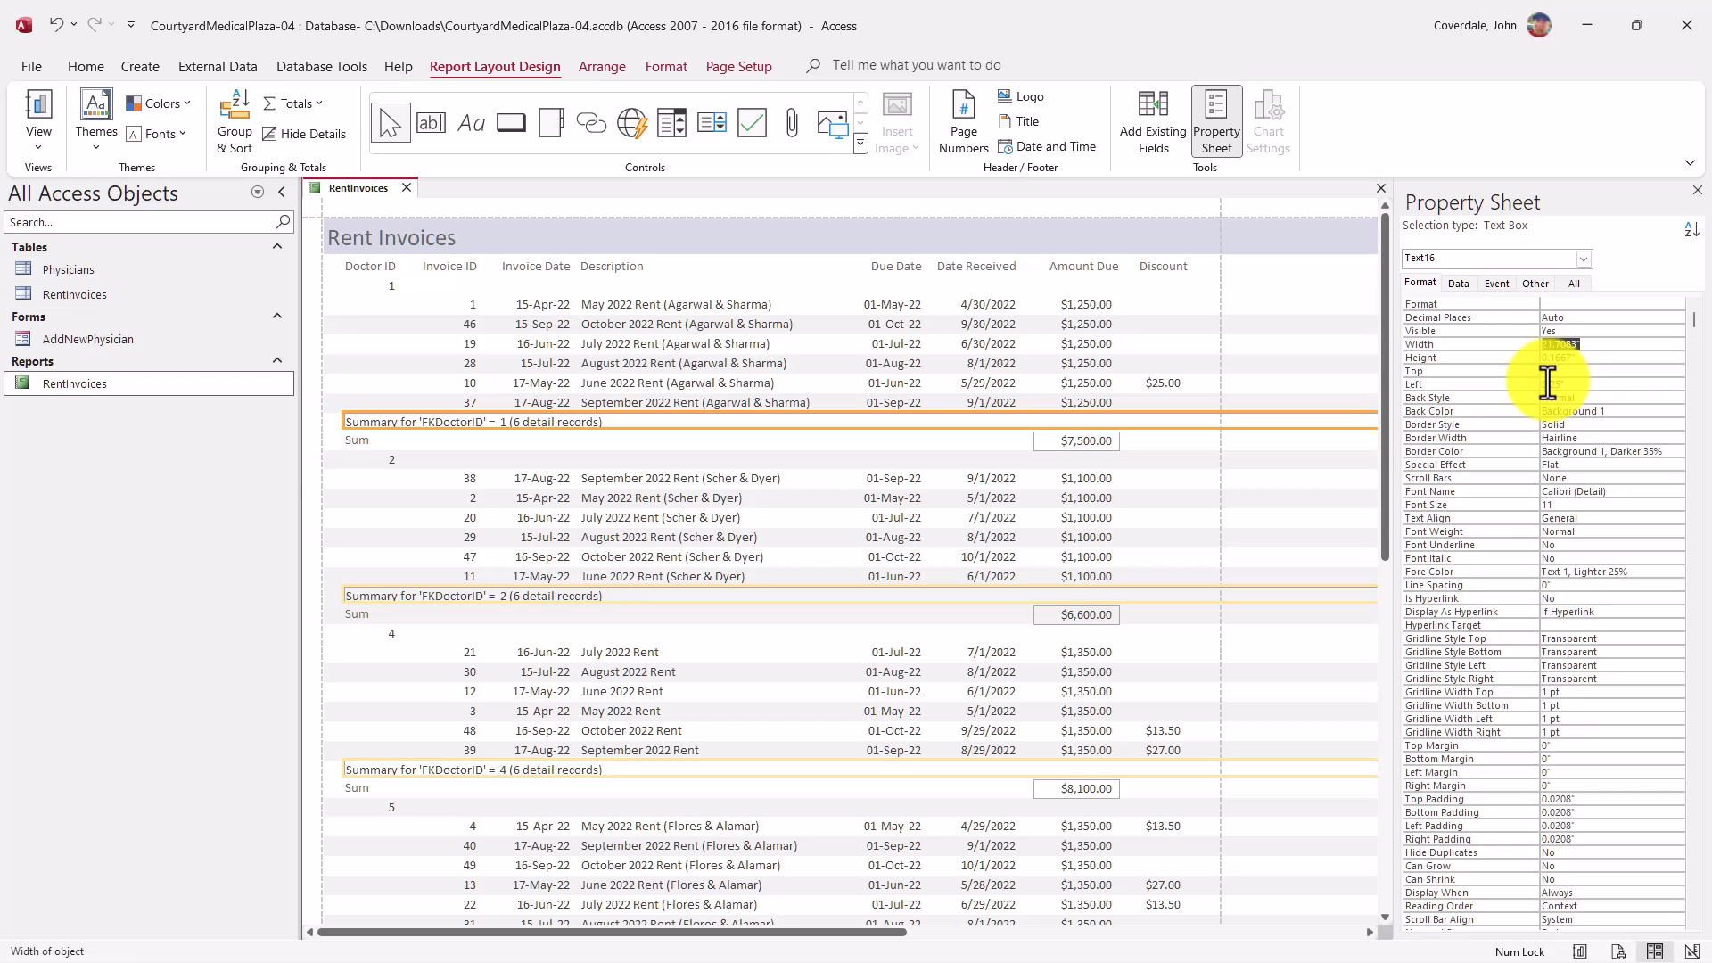
type("6")
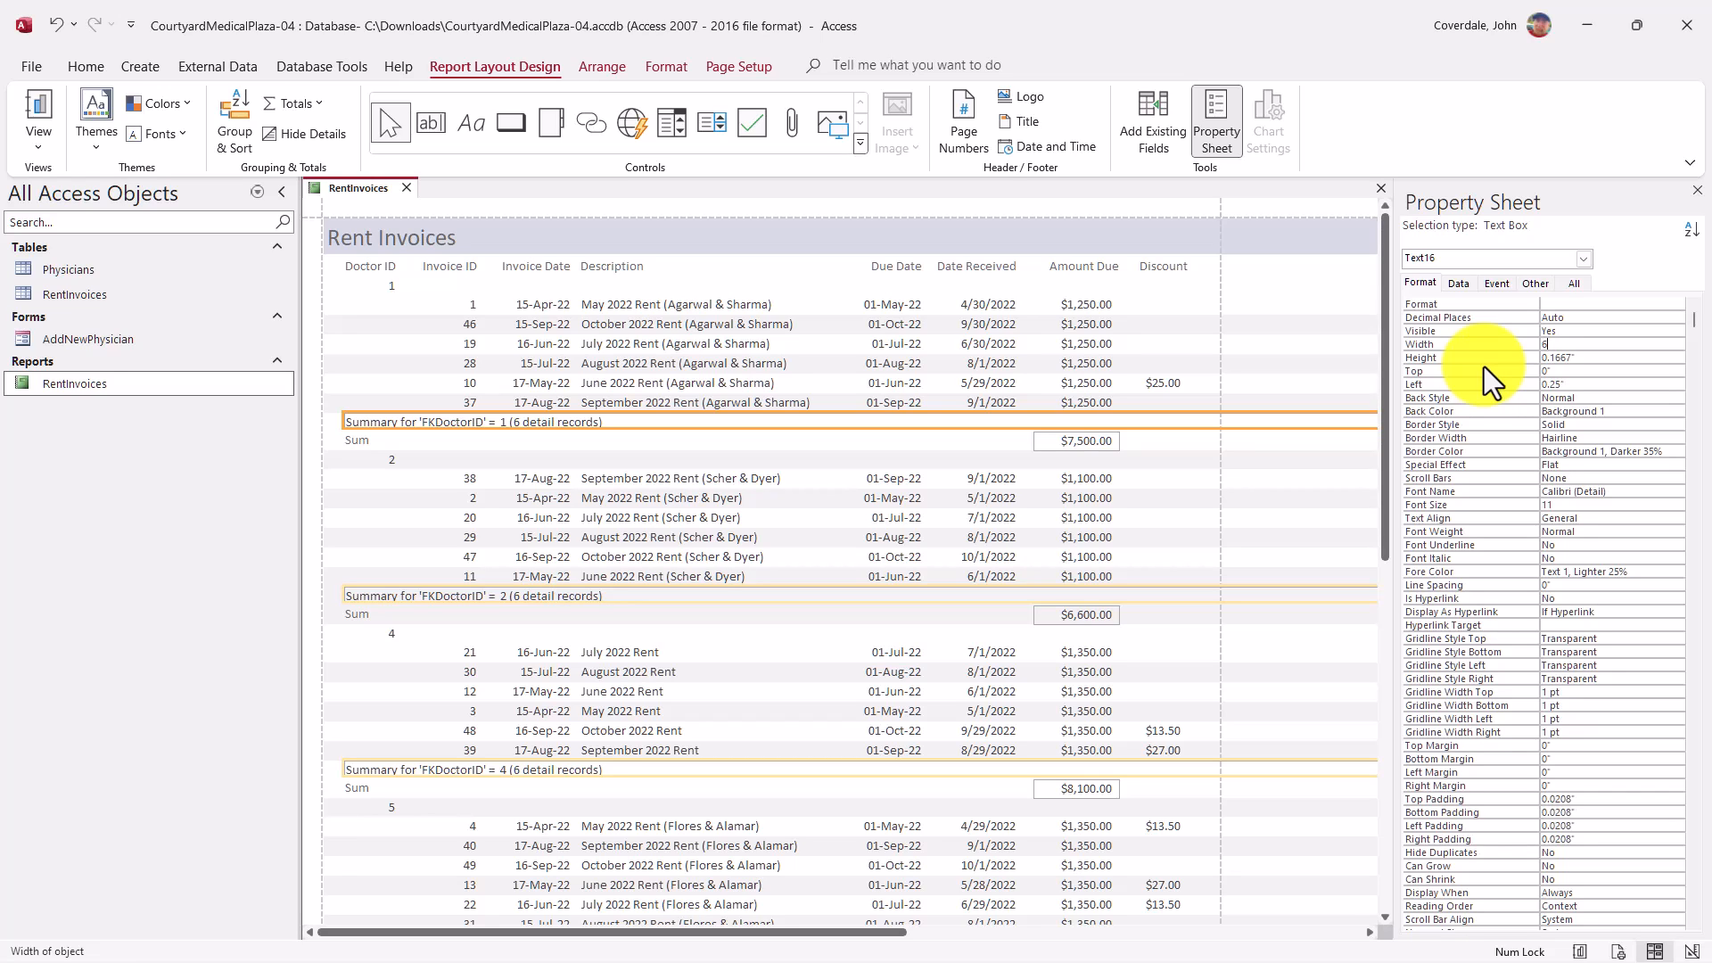
key("Return")
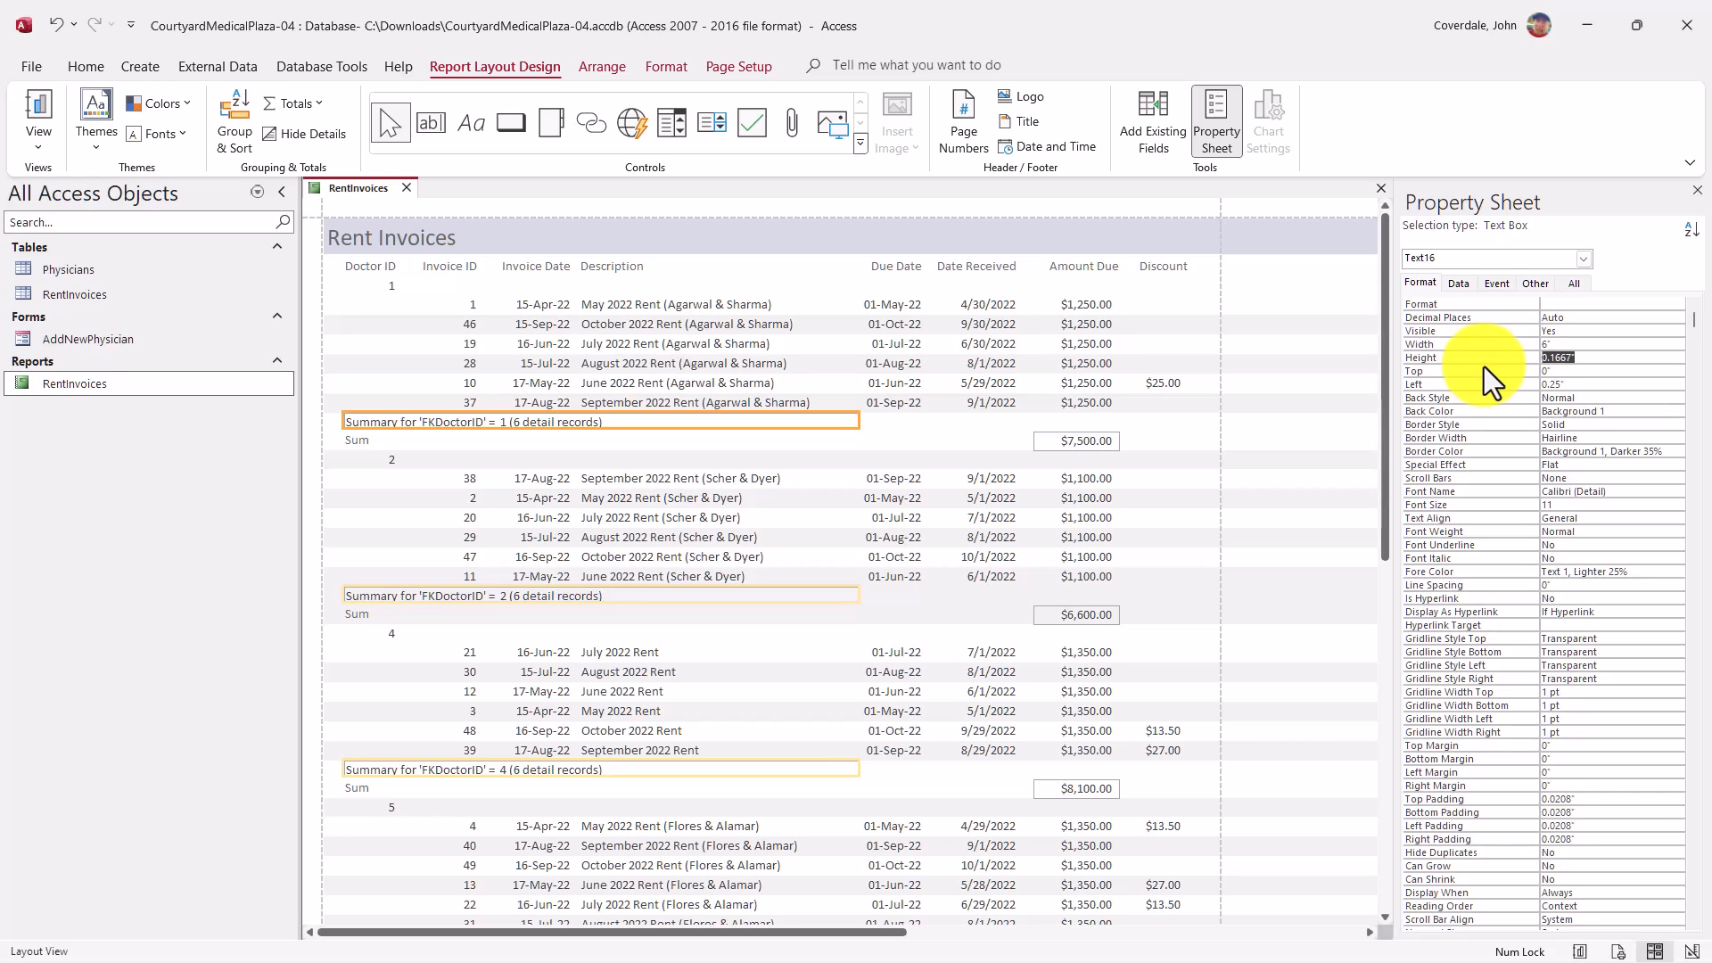
Set the summary text box's Height to 0.2 inch and mark step 9m complete in SIMnet
type(".2")
key("Return")
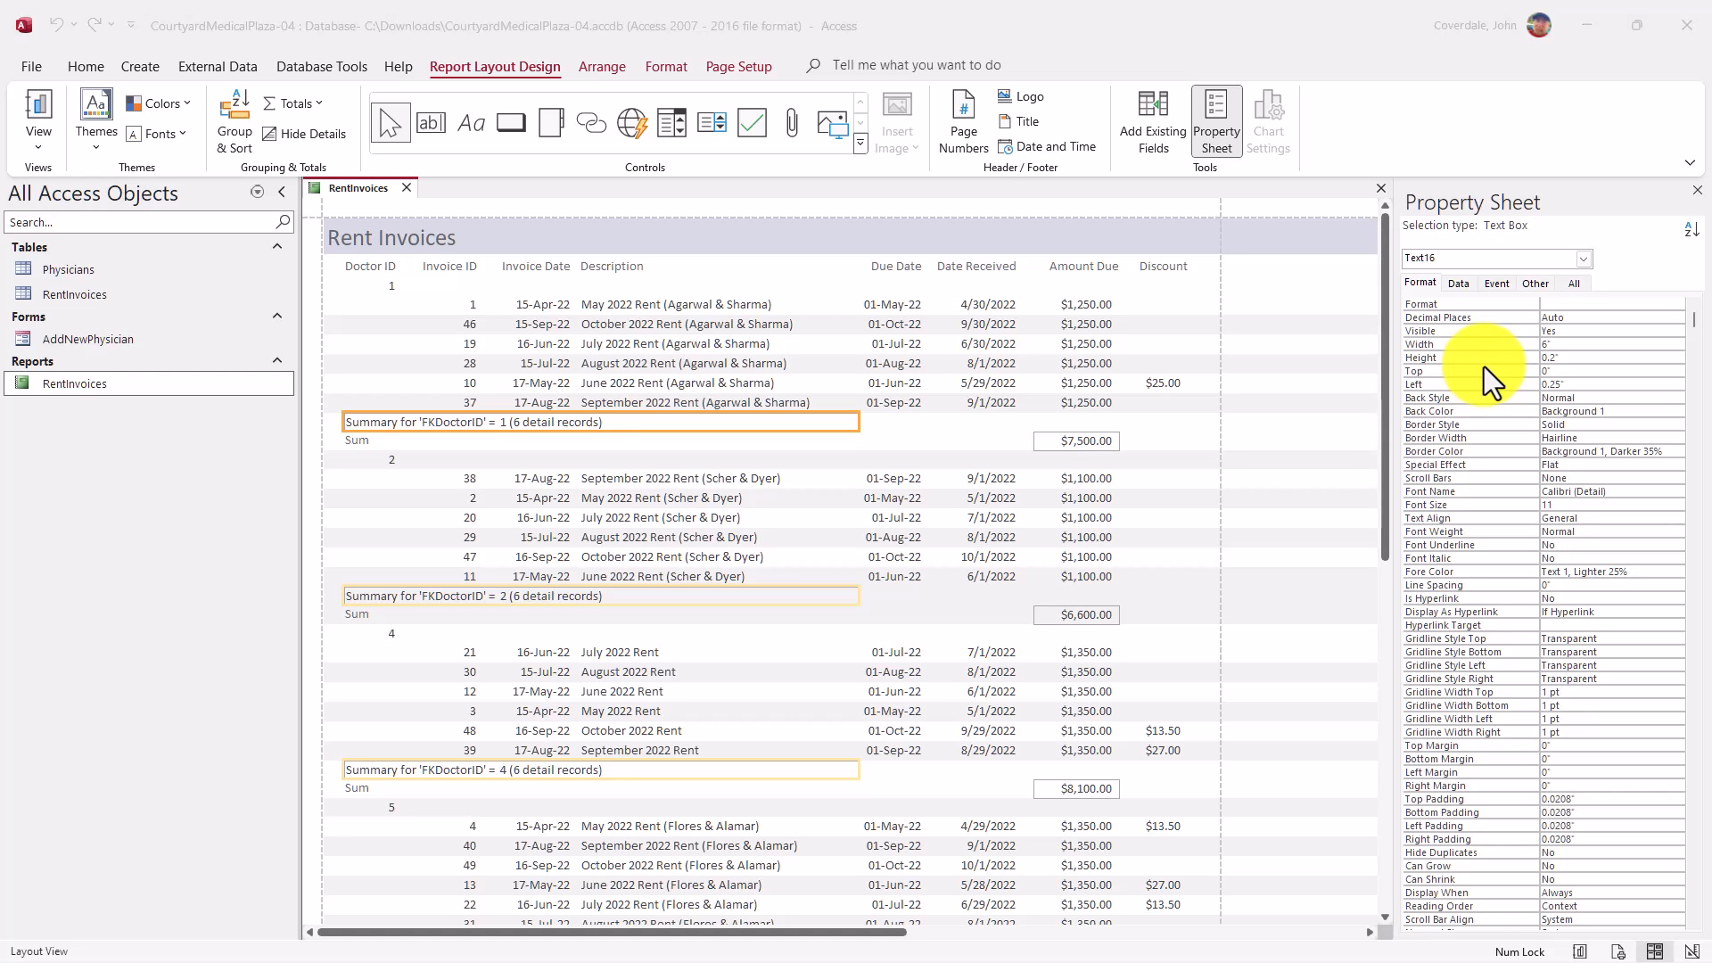
key("alt+Tab")
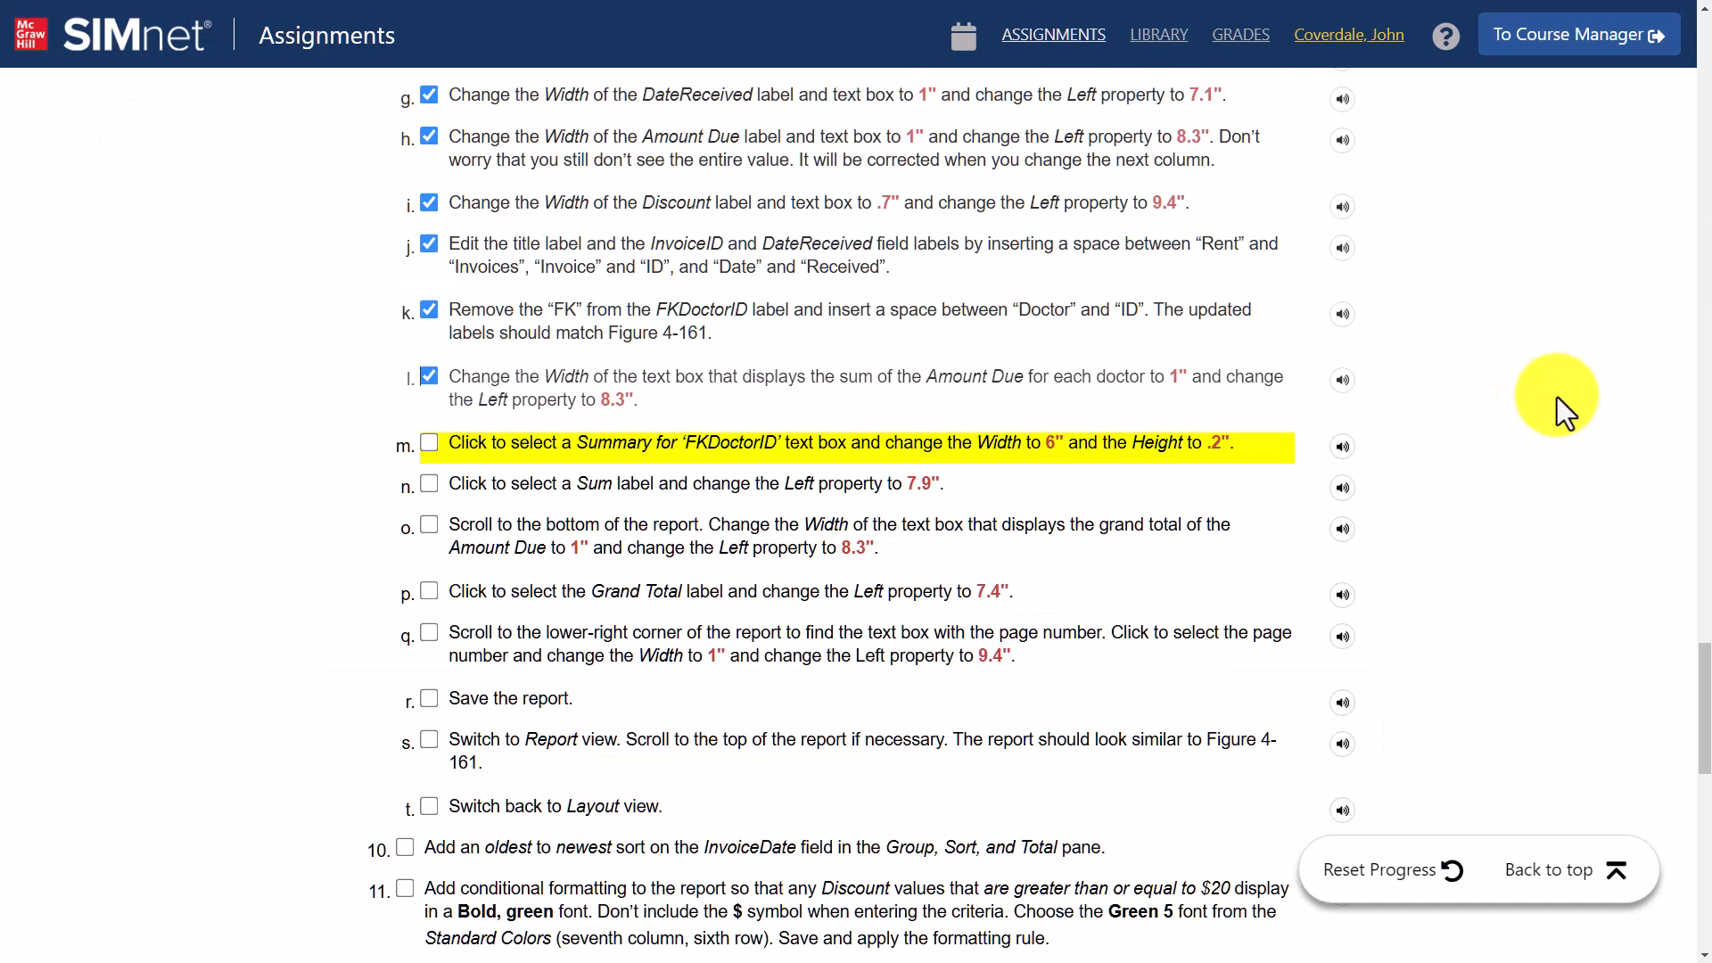
left_click(429, 442)
In Access, set the group Sum label's Left property to 7.9 inches, and mark step 9n complete in SIMnet
left_click(571, 486)
left_click_drag(624, 491, 935, 488)
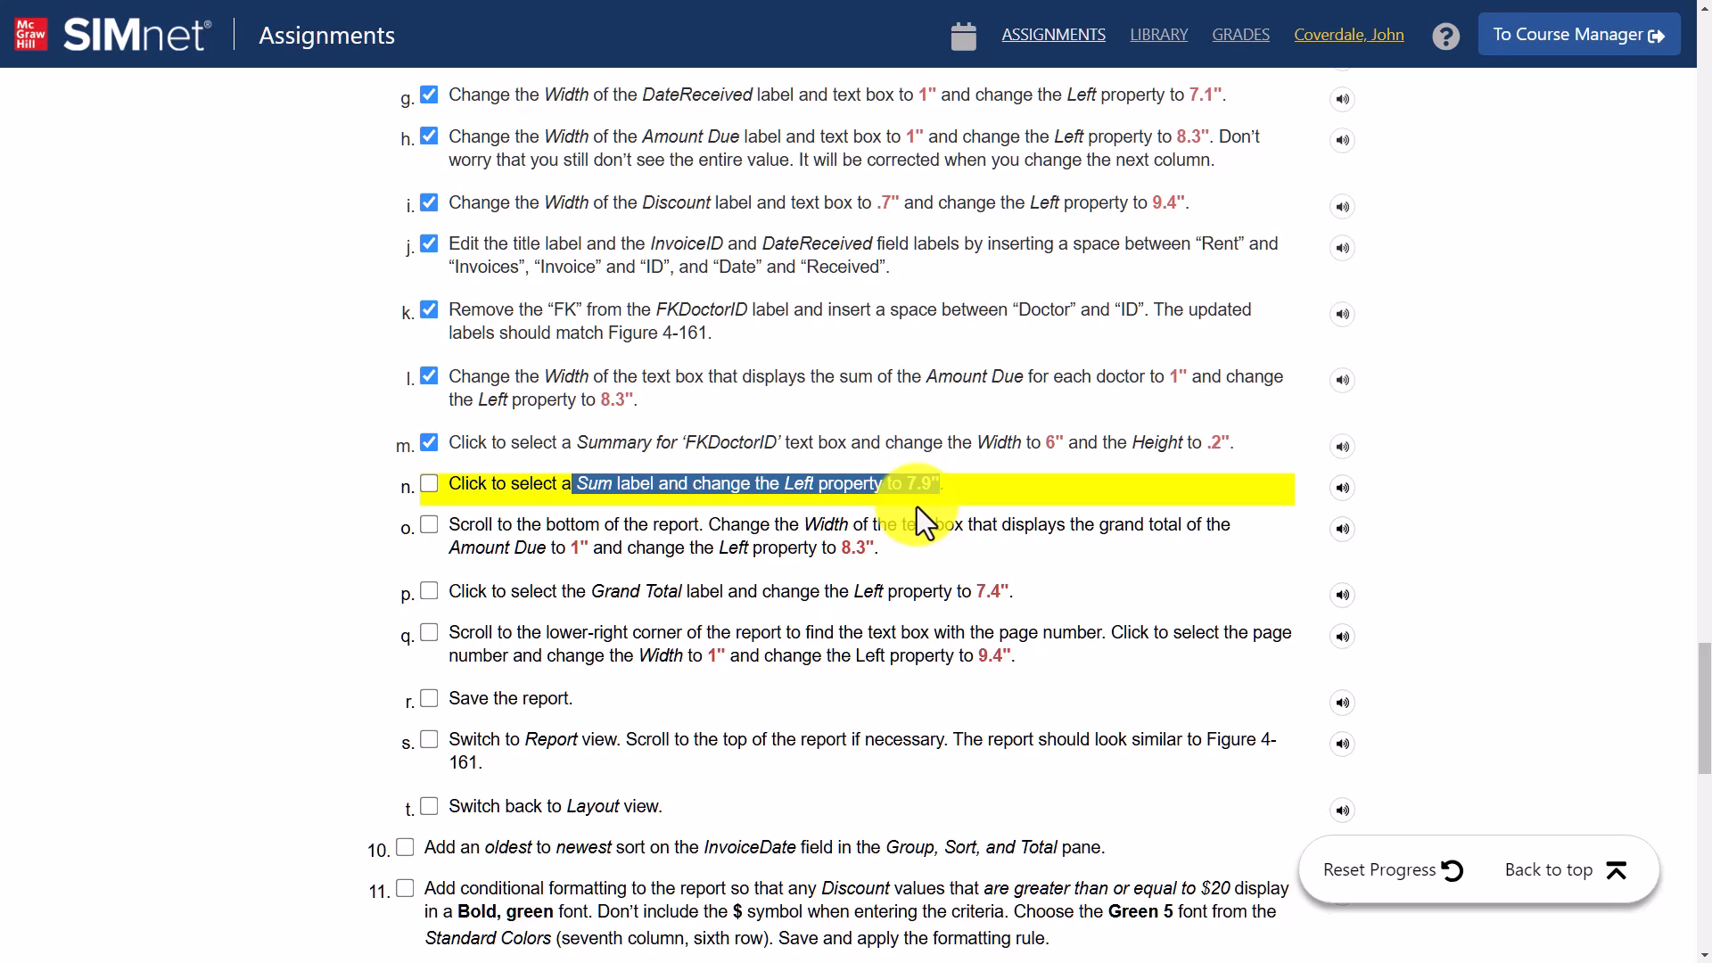
key("alt+Tab")
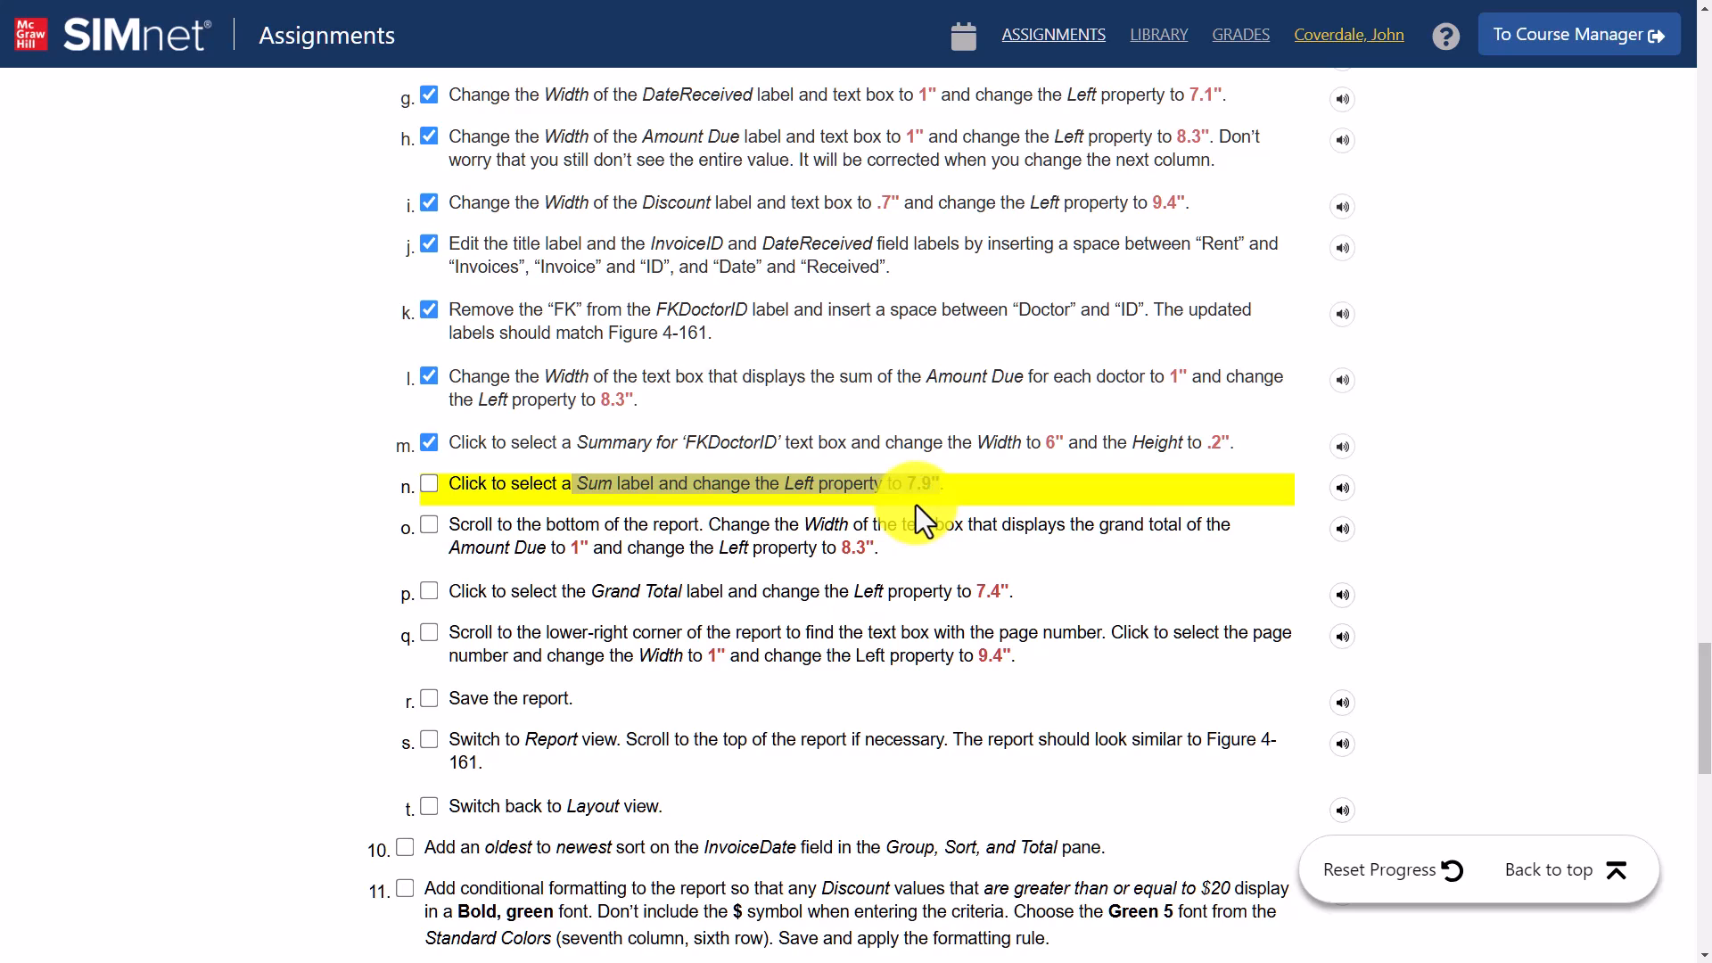
key("alt+Tab")
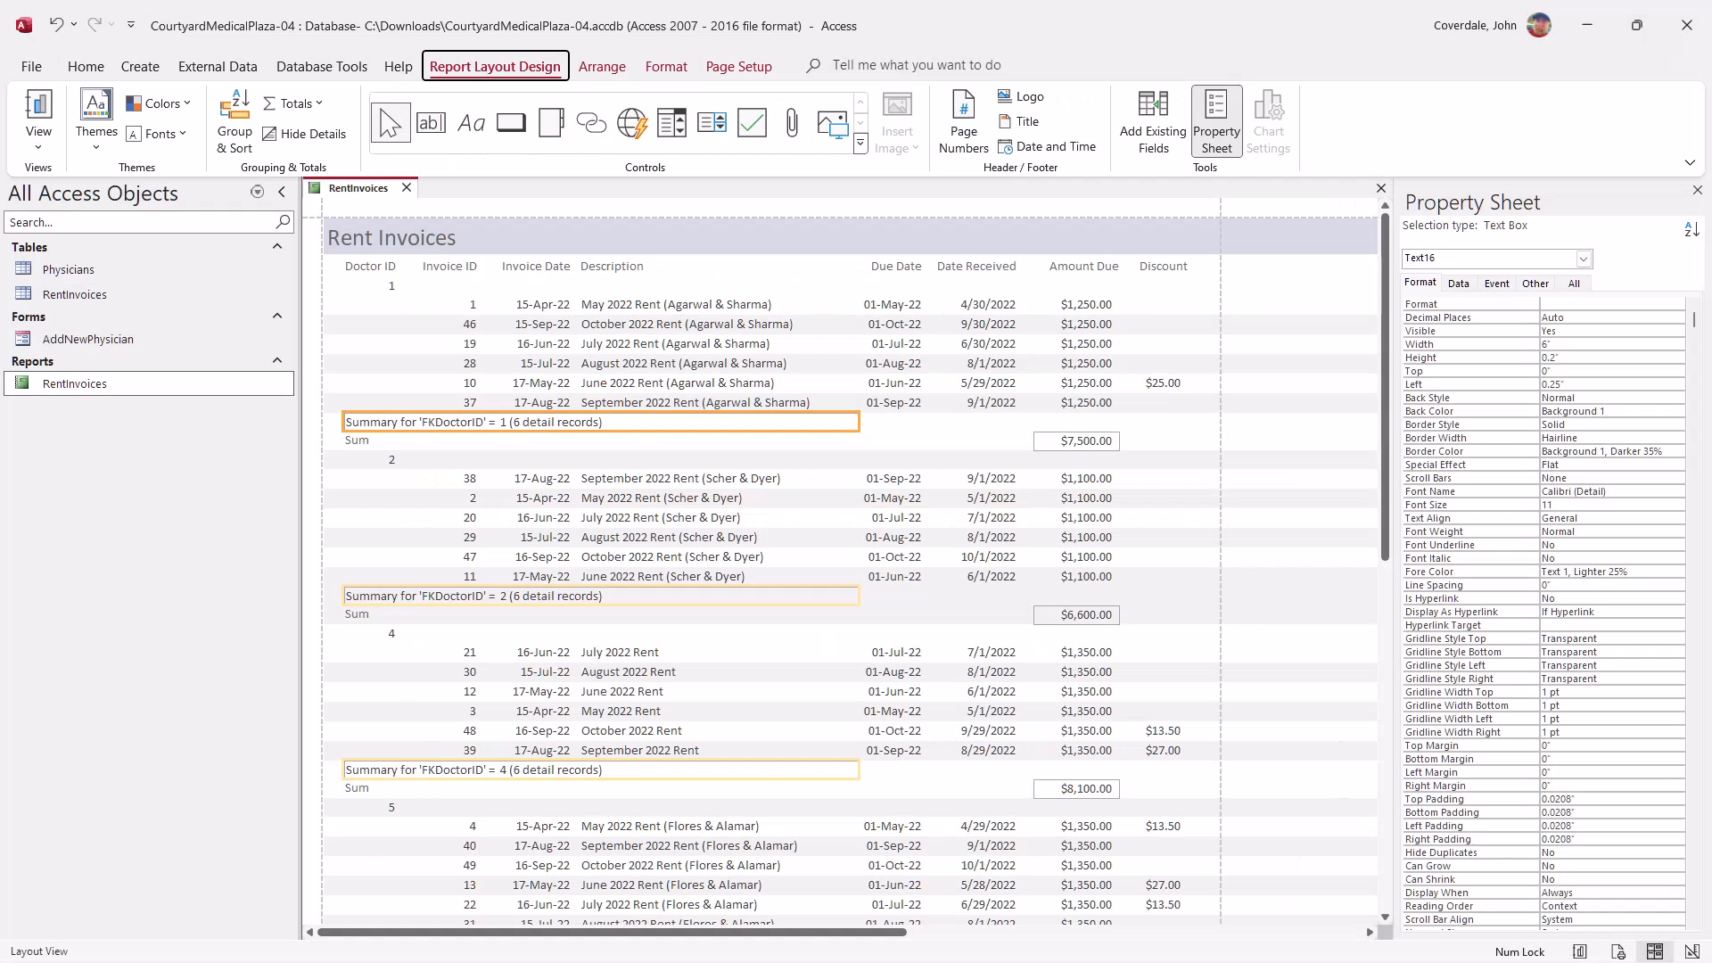
left_click(355, 437)
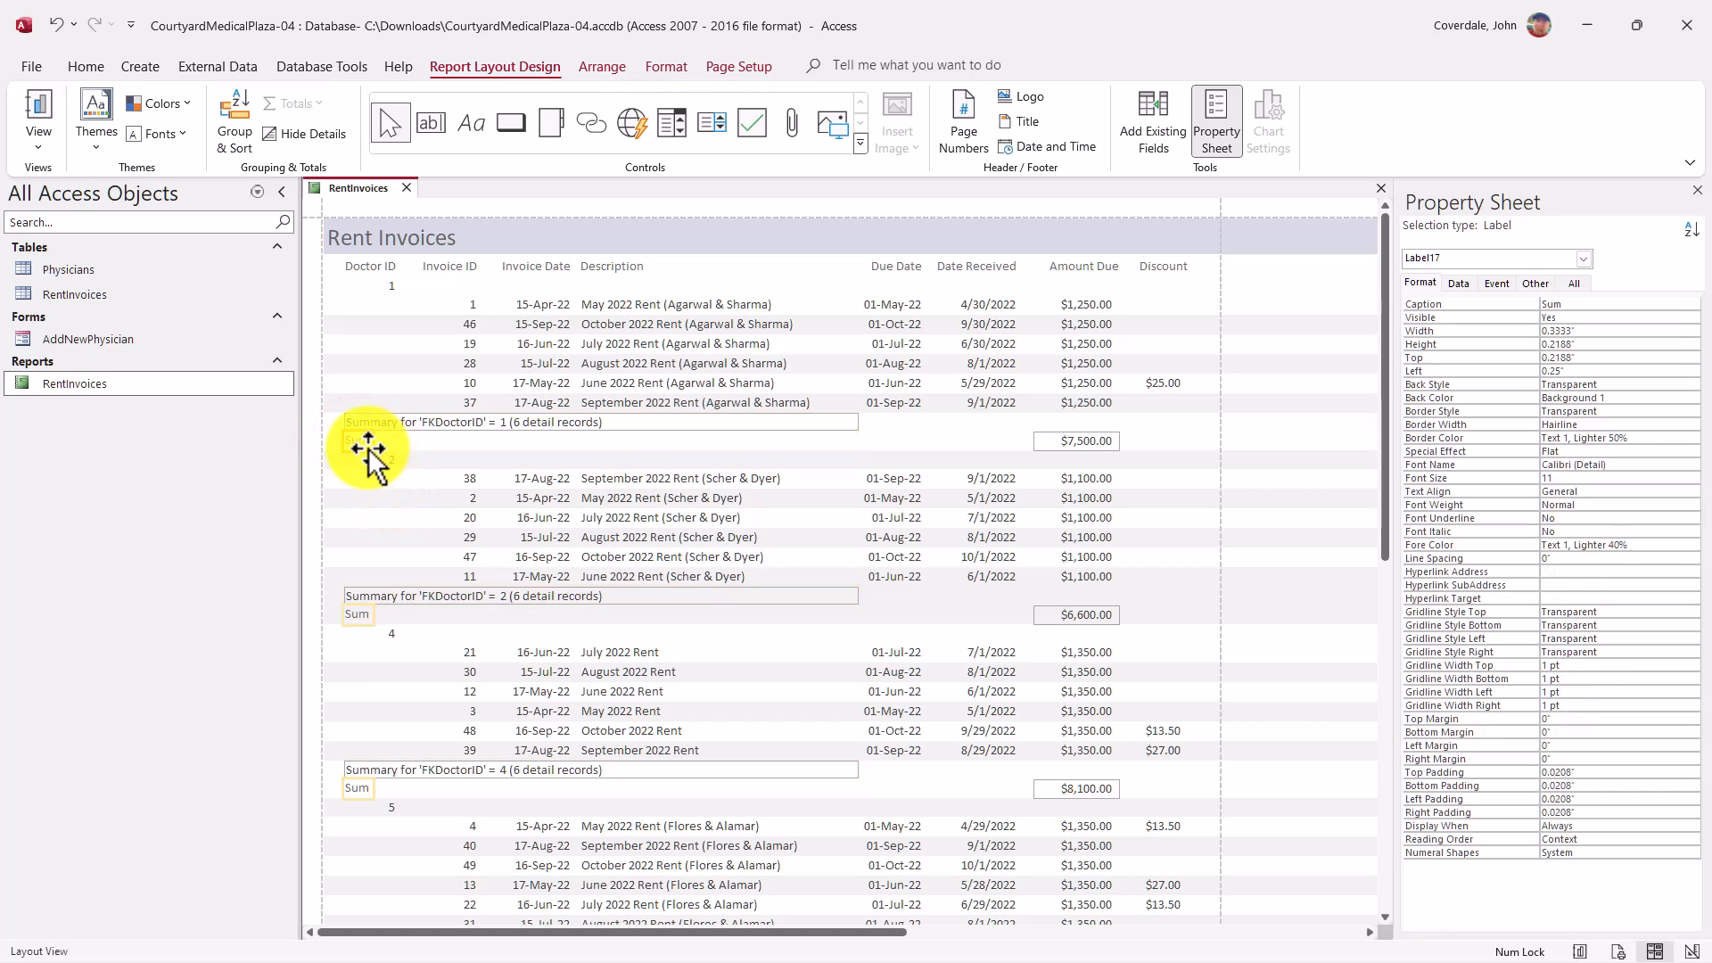
double_click(1572, 372)
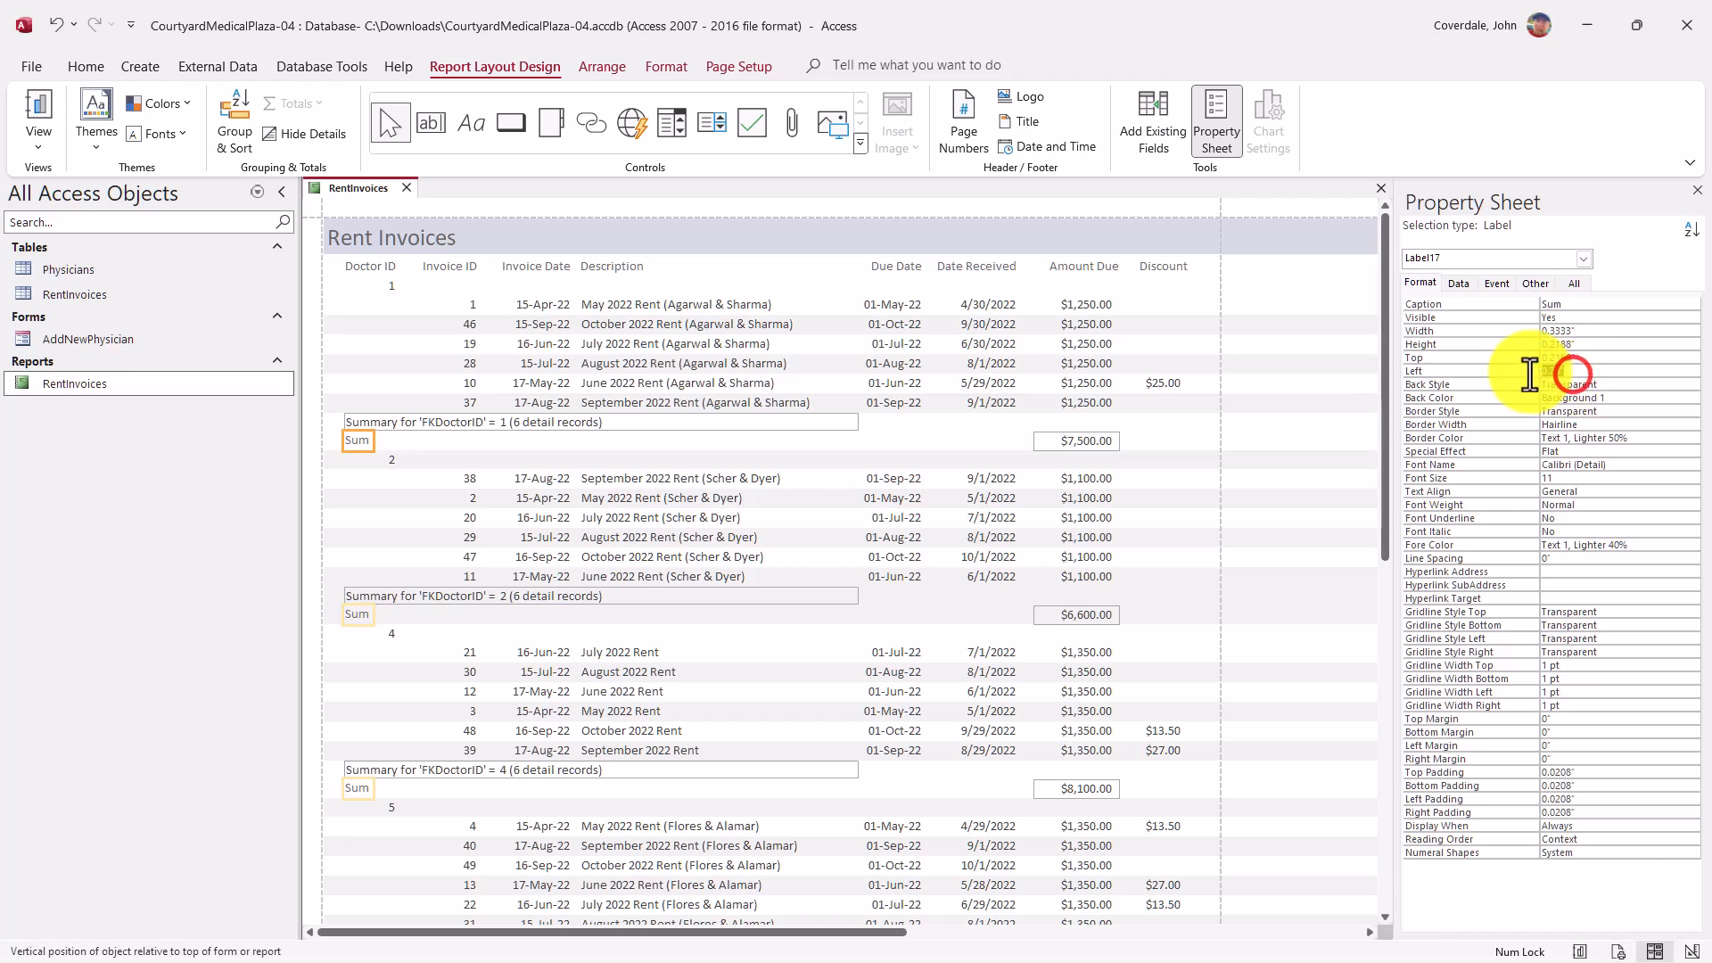
type("7.9")
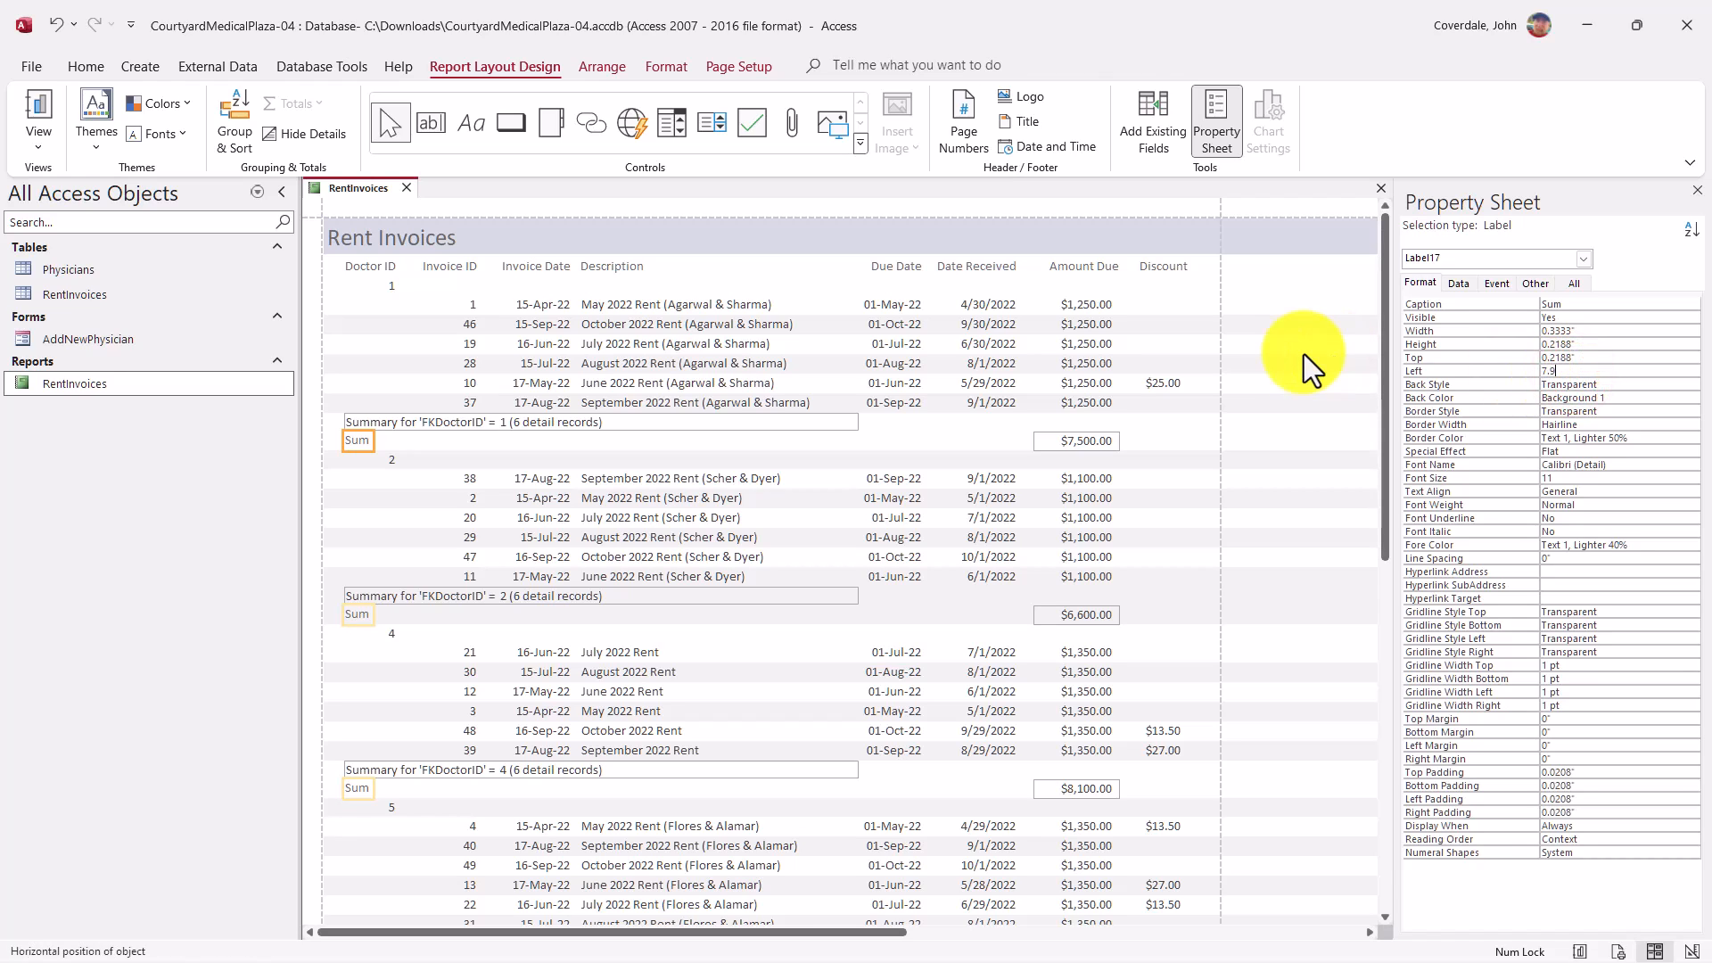
key("Return")
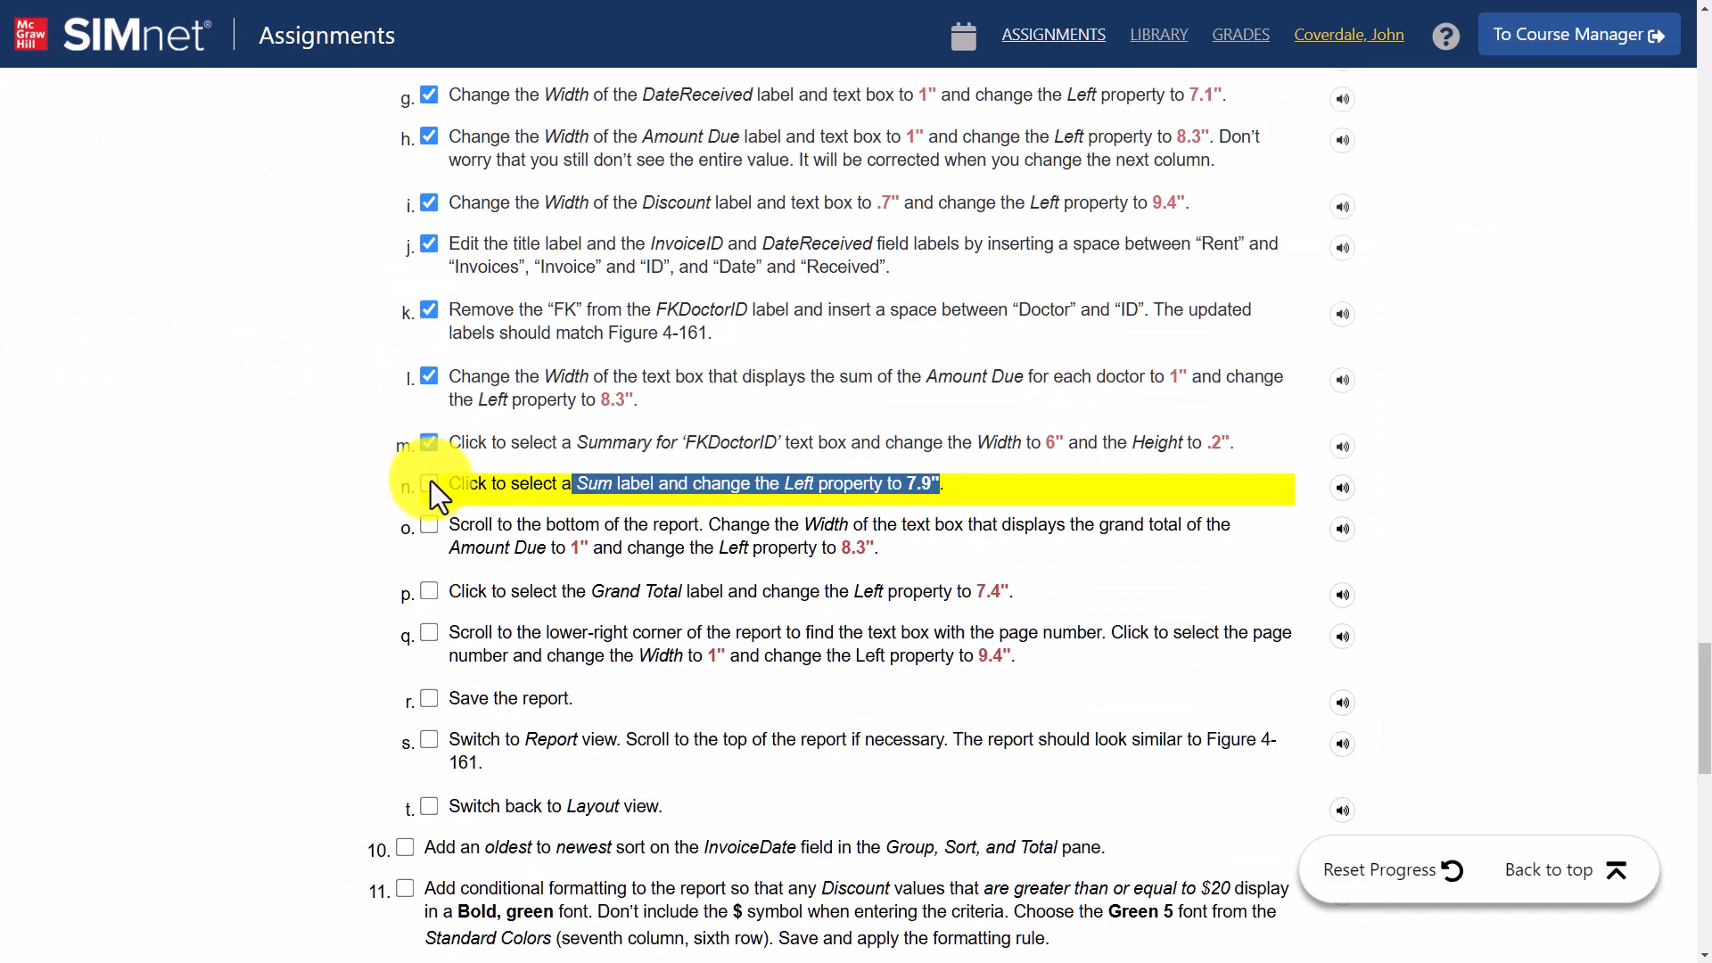
left_click(430, 485)
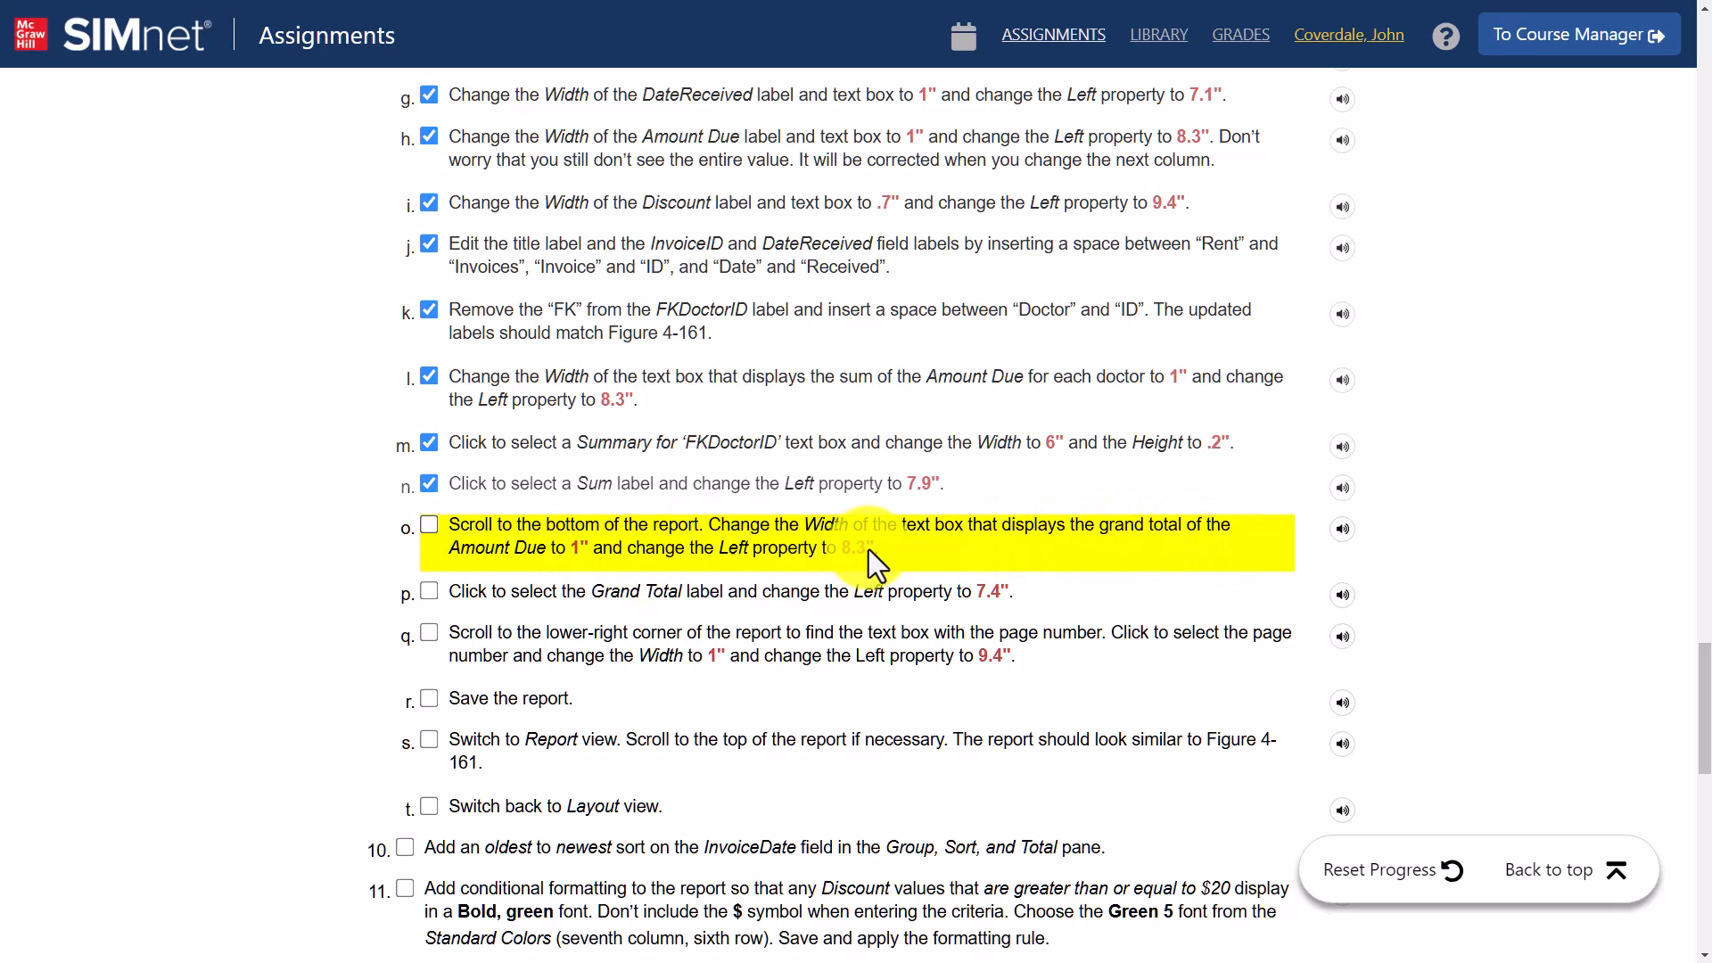
In Access, set the Width of the Amount Due grand total text box at the end of the report to 1 inch
scroll(943, 476, "down", 3)
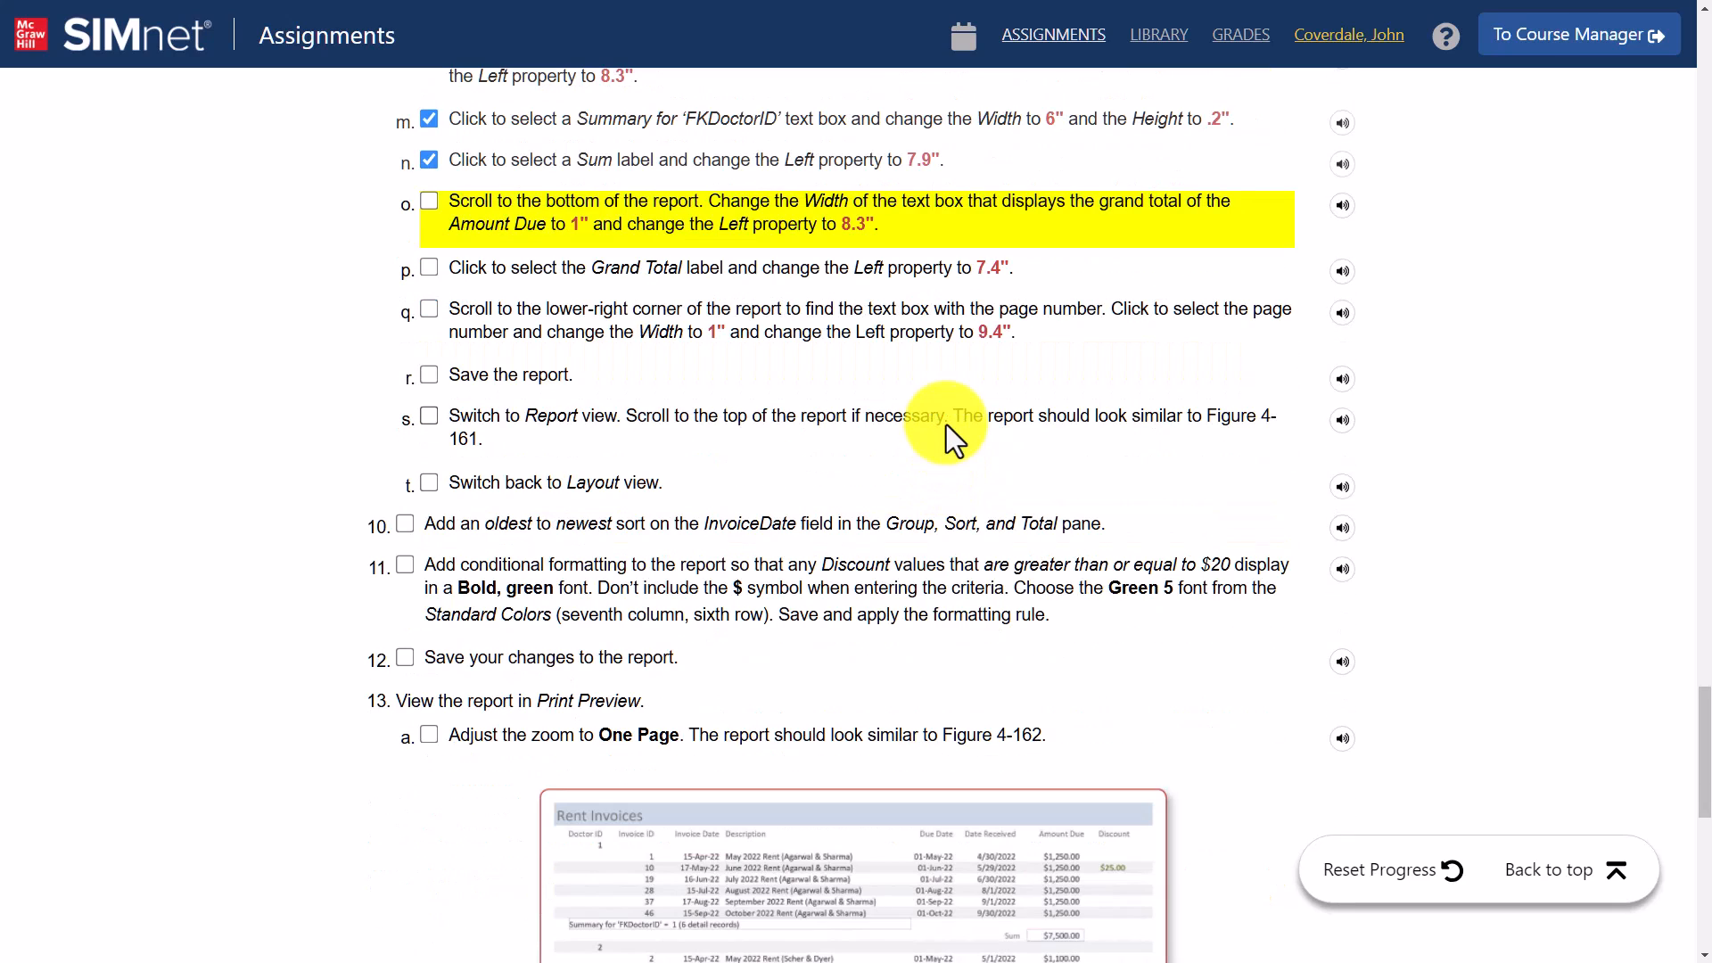
key("alt+Tab")
scroll(945, 428, "down", 10)
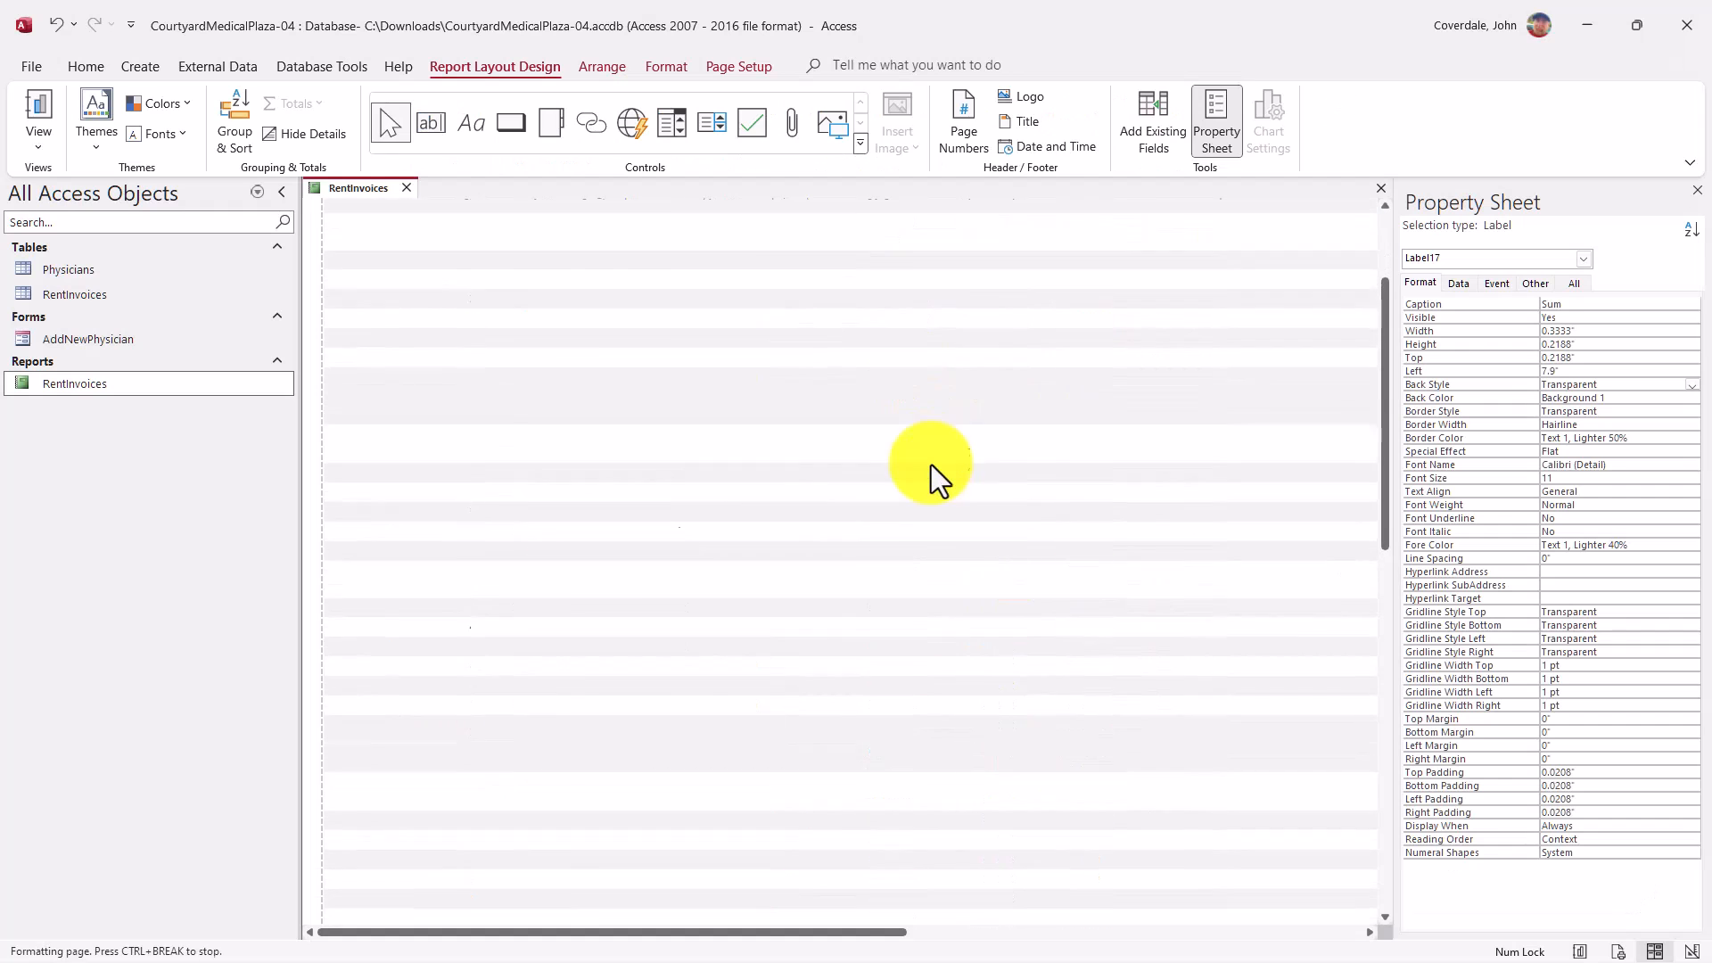
scroll(932, 473, "down", 8)
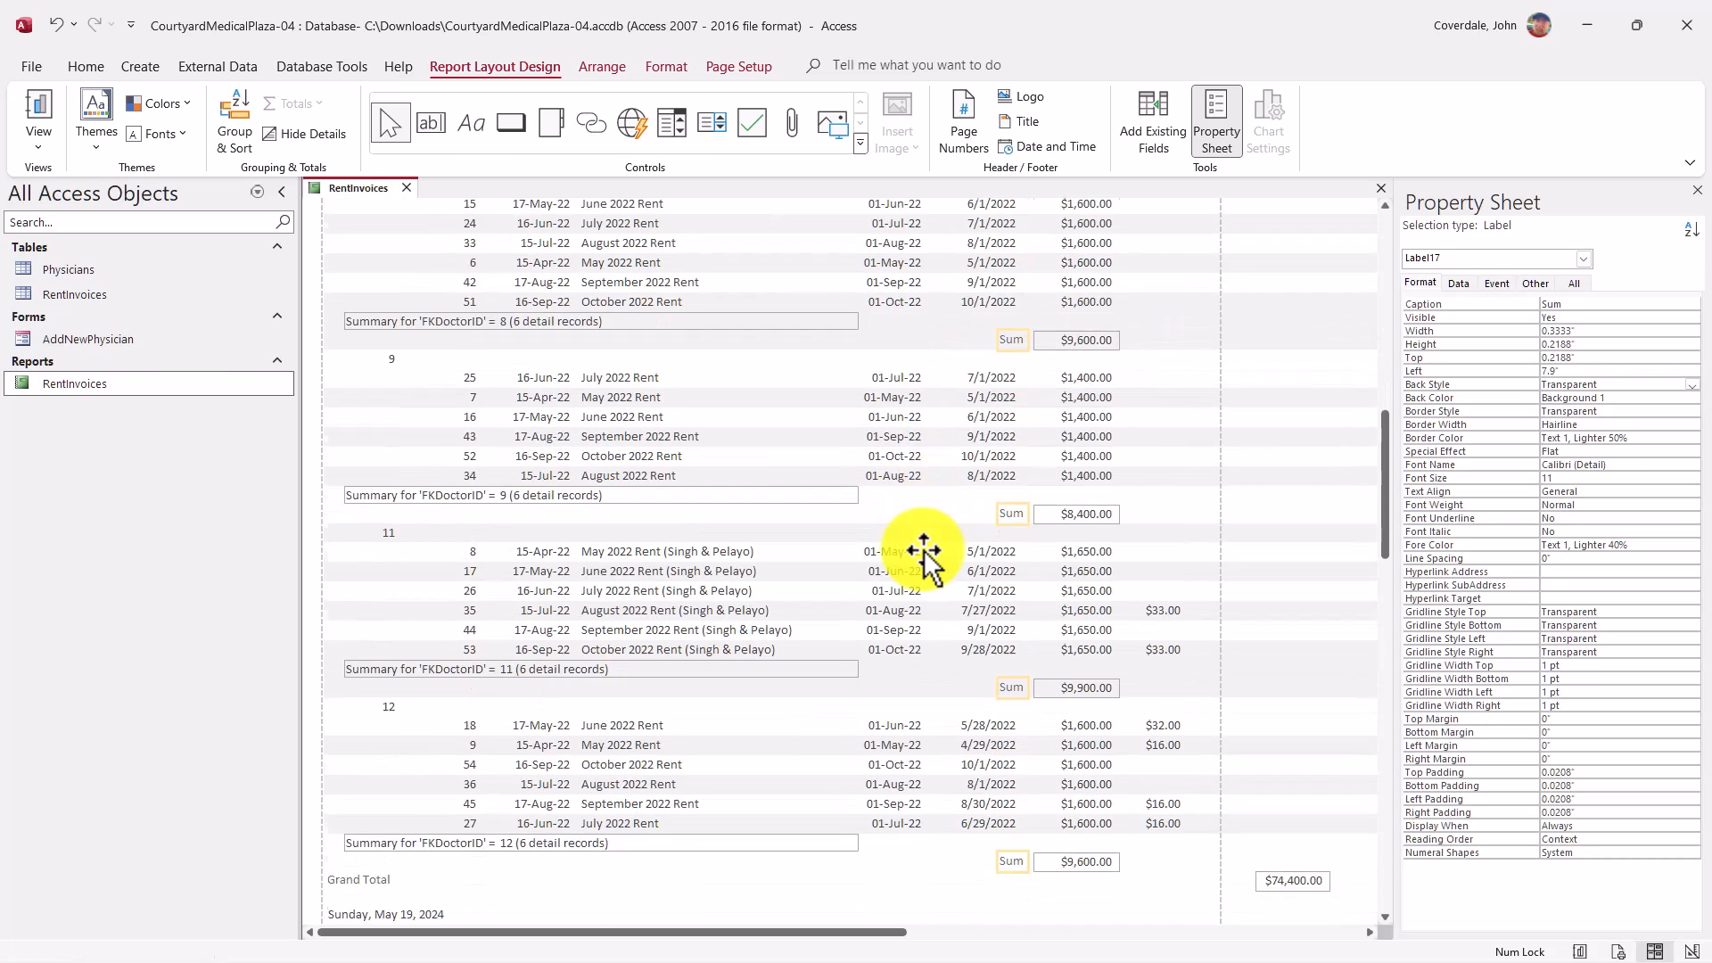
left_click(1384, 692)
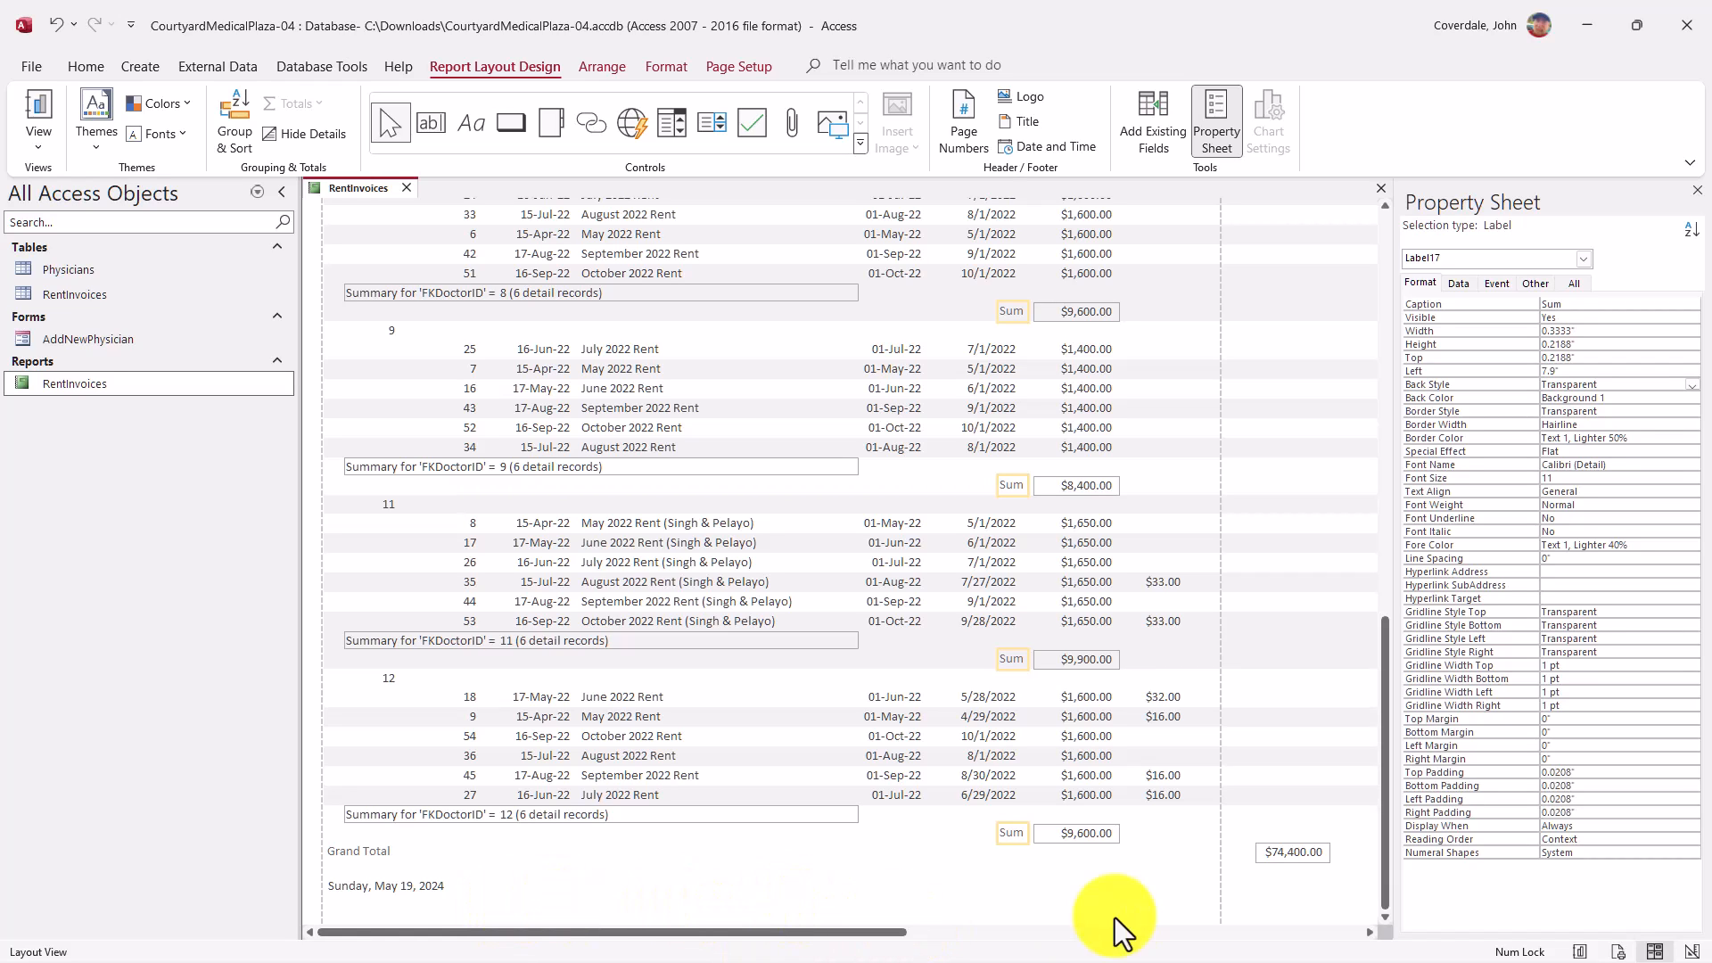
left_click(1284, 851)
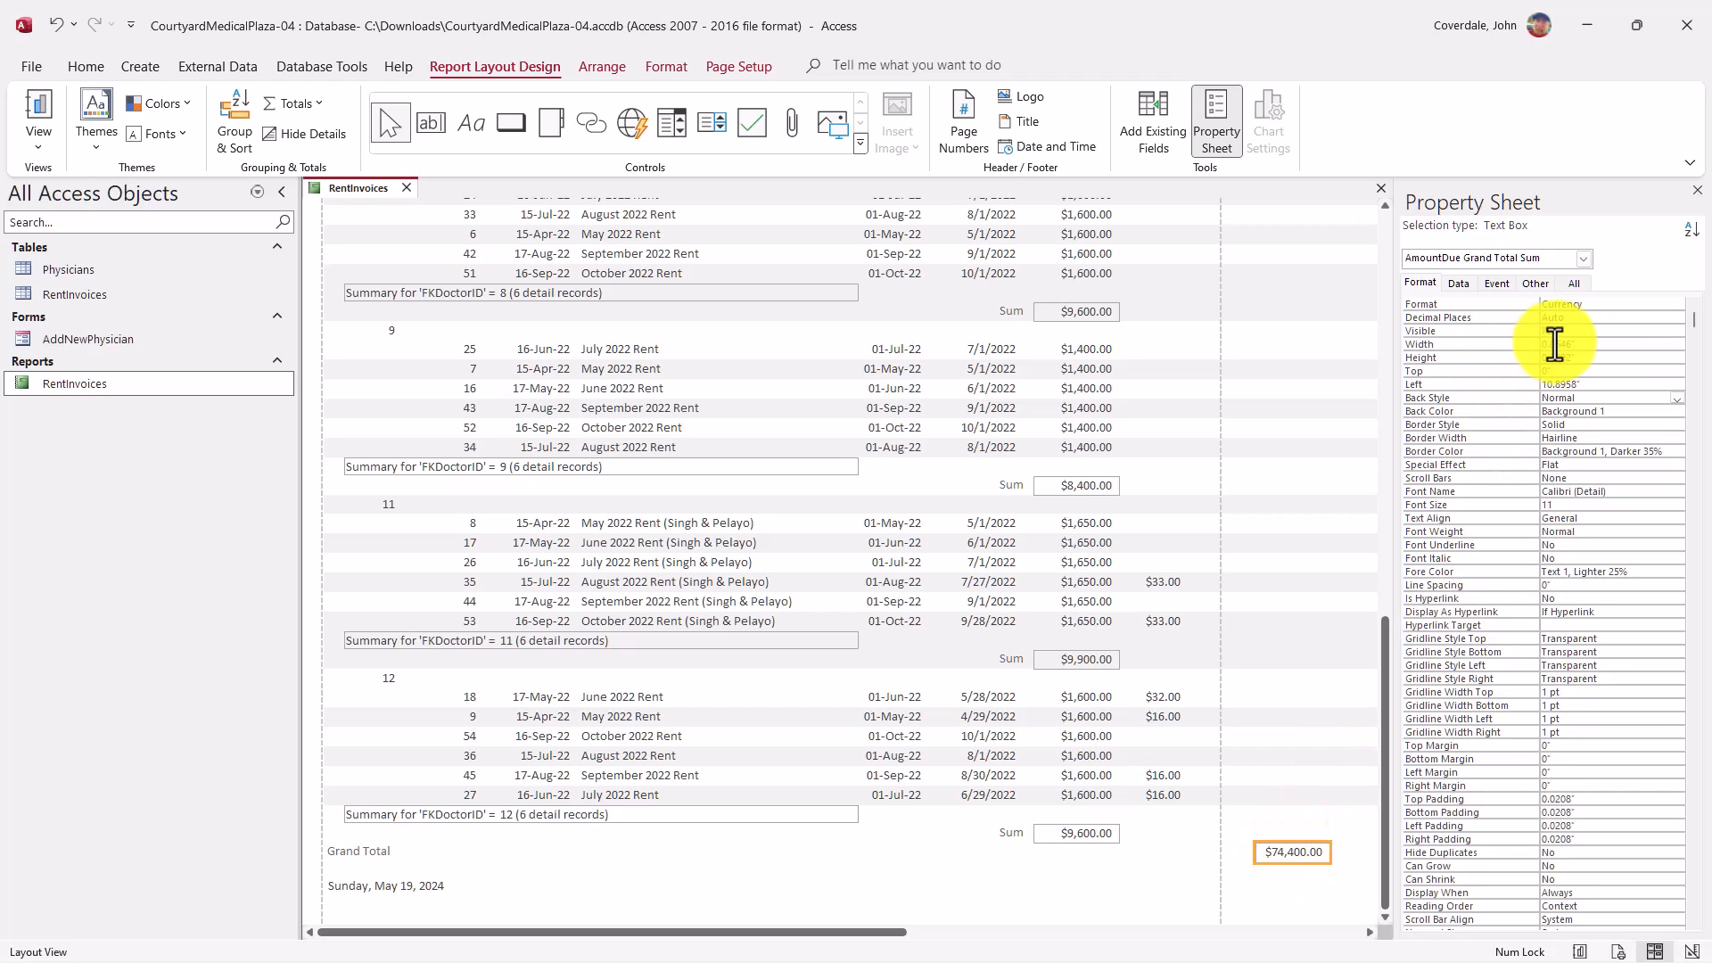
left_click_drag(1608, 341, 1531, 345)
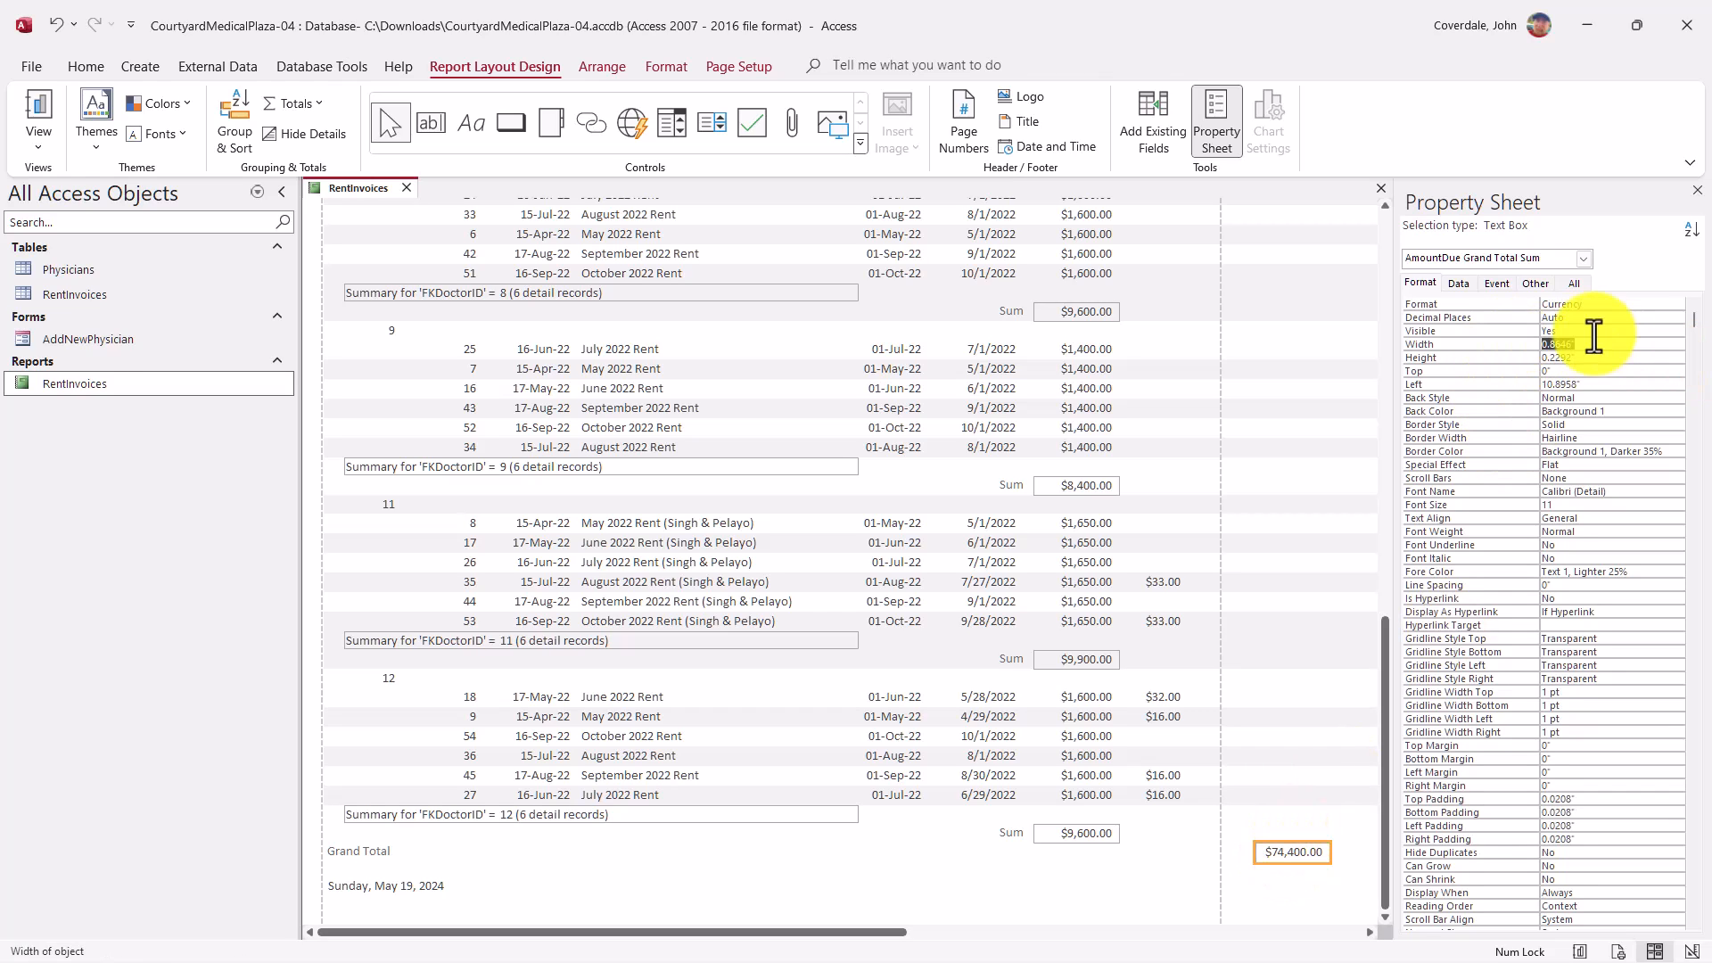
type("1")
key("Return")
Set the grand total text box's Left property to 8.3 inches and mark step 9o complete in SIMnet
key("Return")
key("Return")
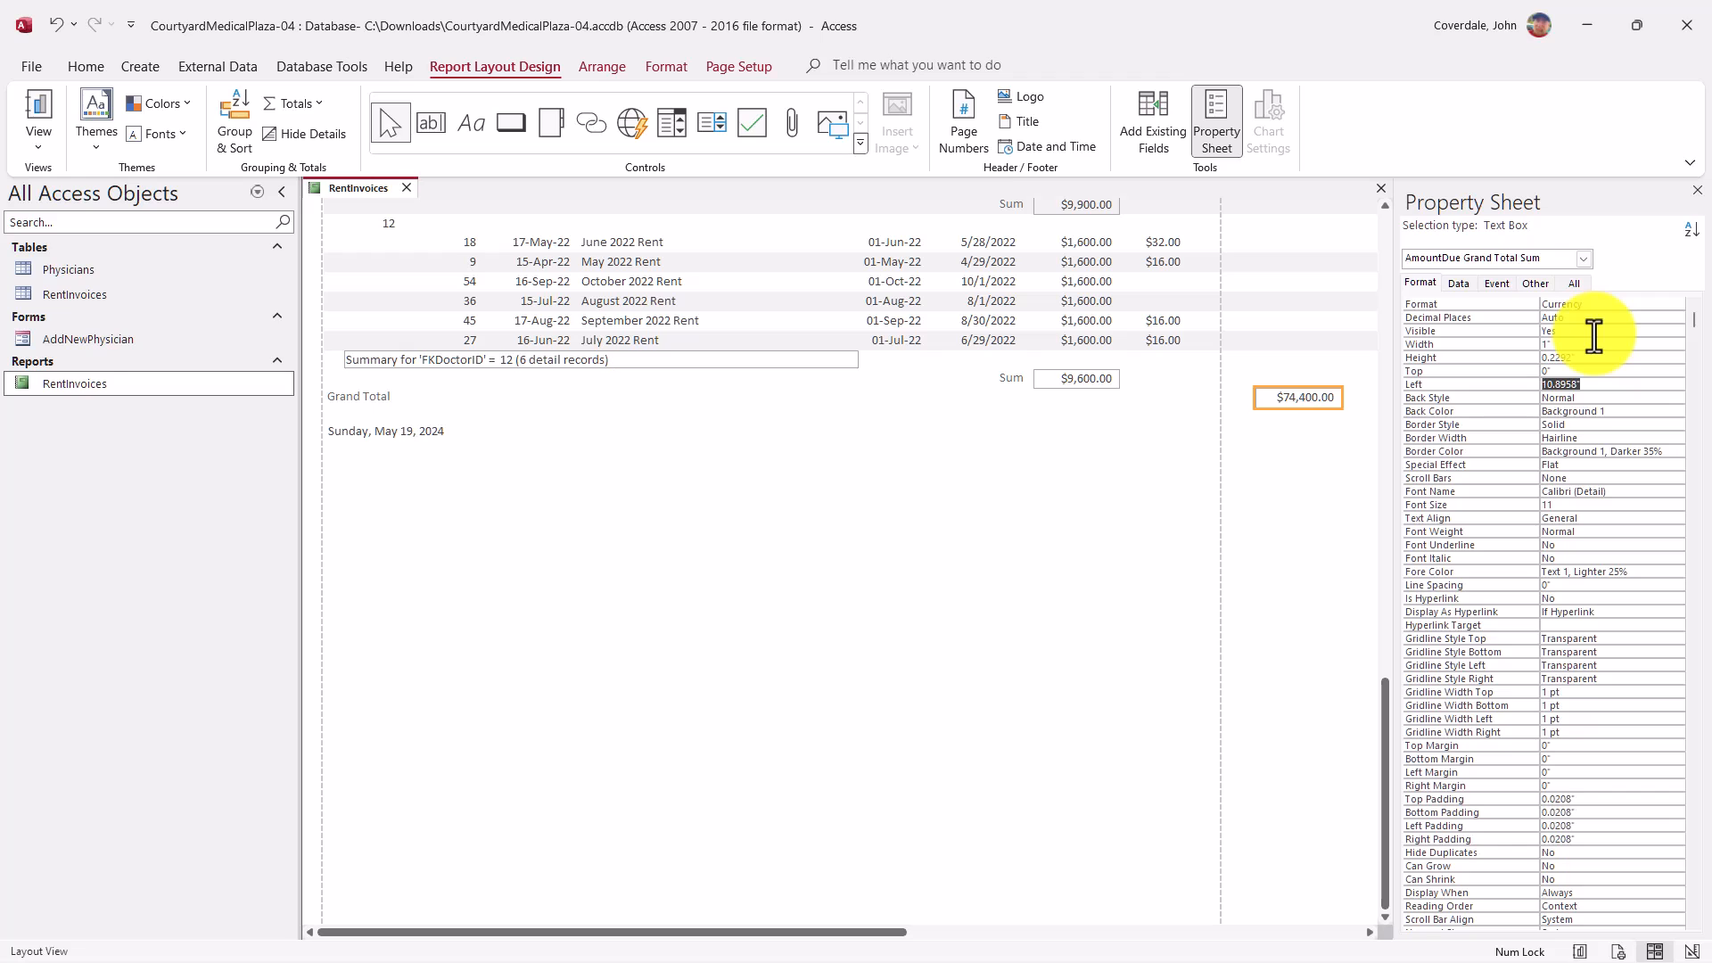
type("8.3")
key("Return")
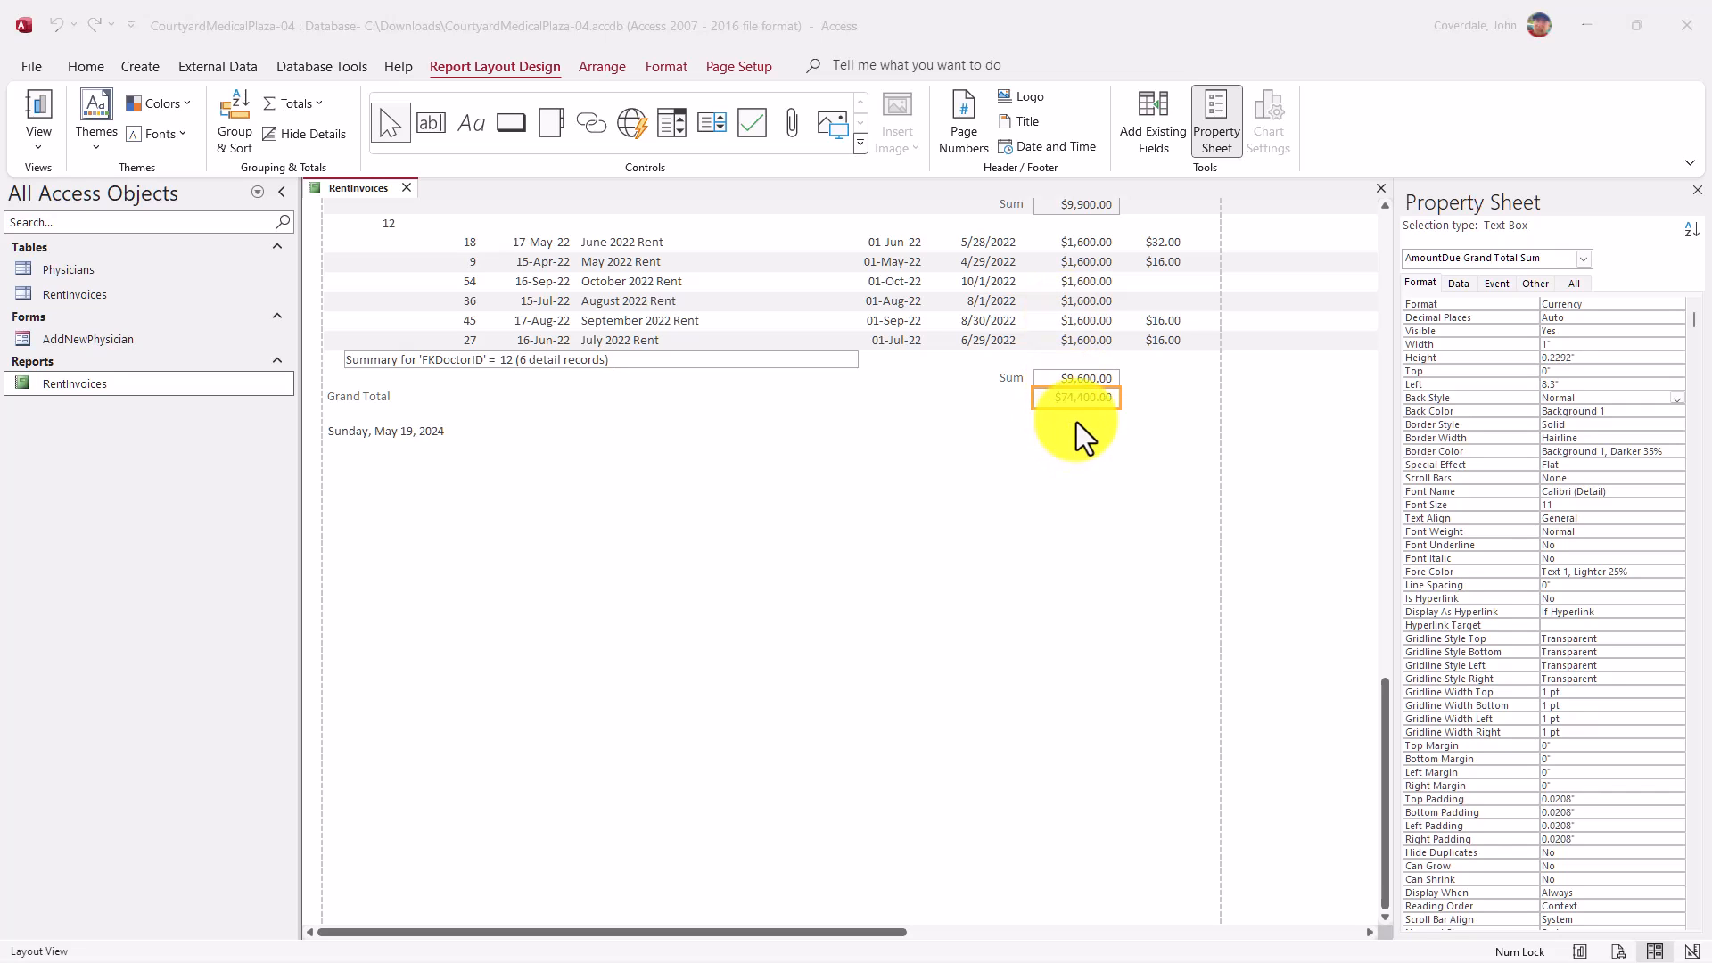
key("alt+Tab")
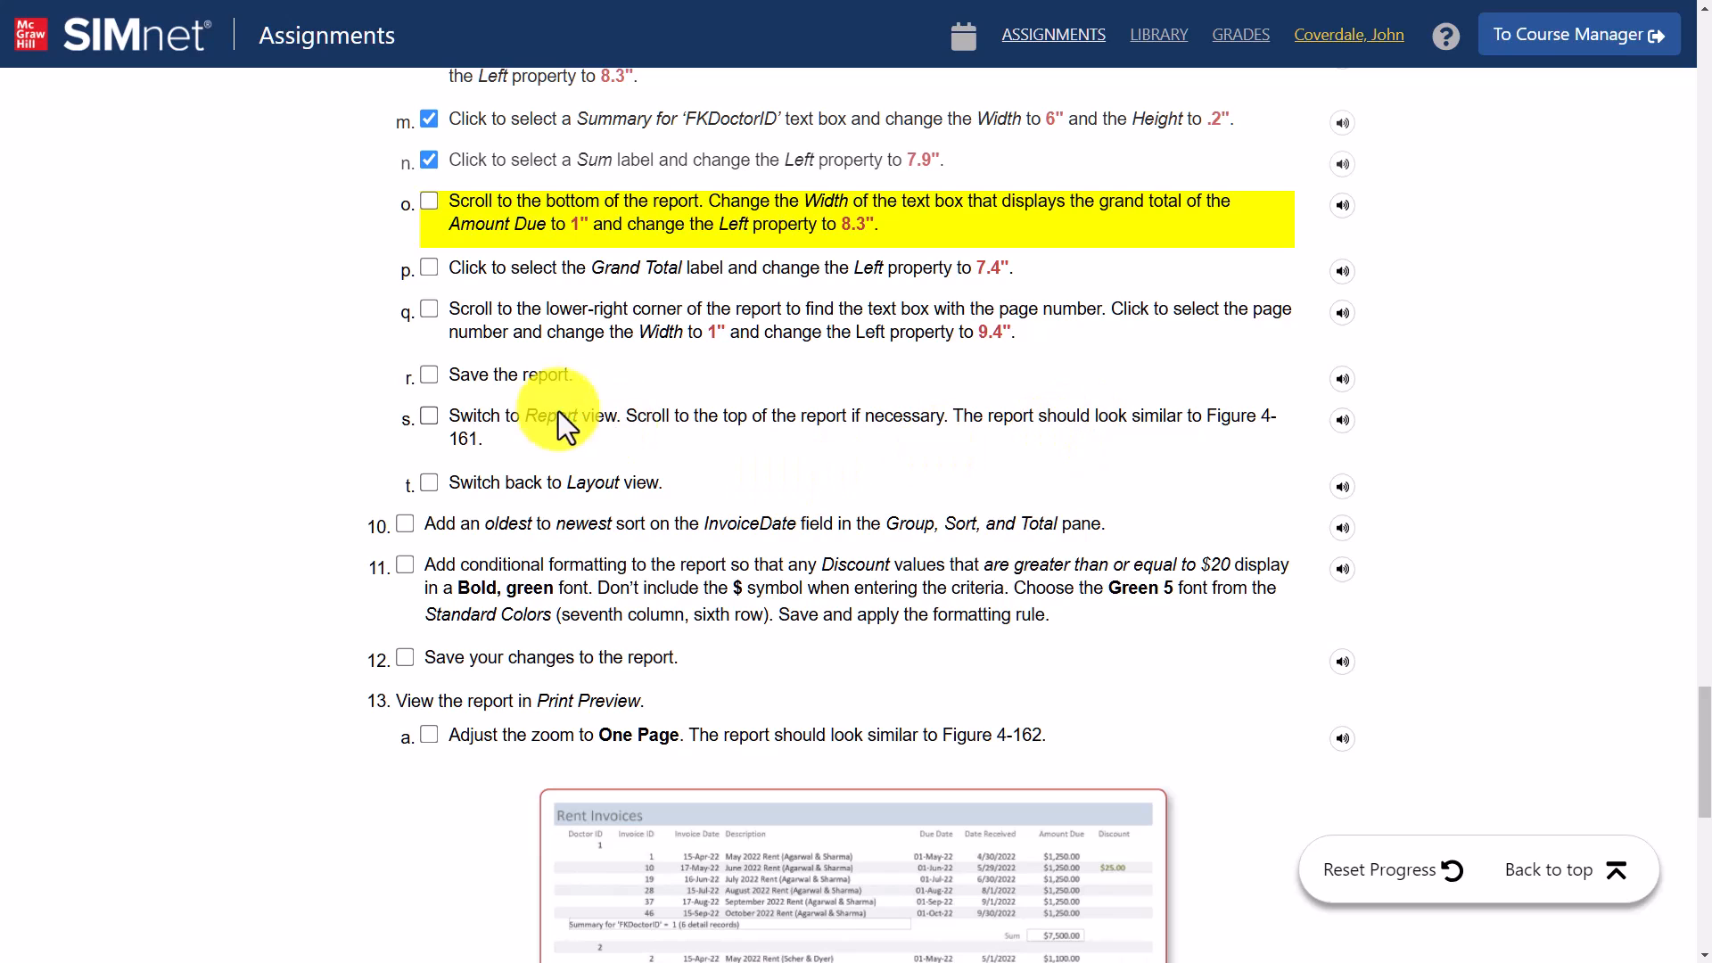
left_click(436, 206)
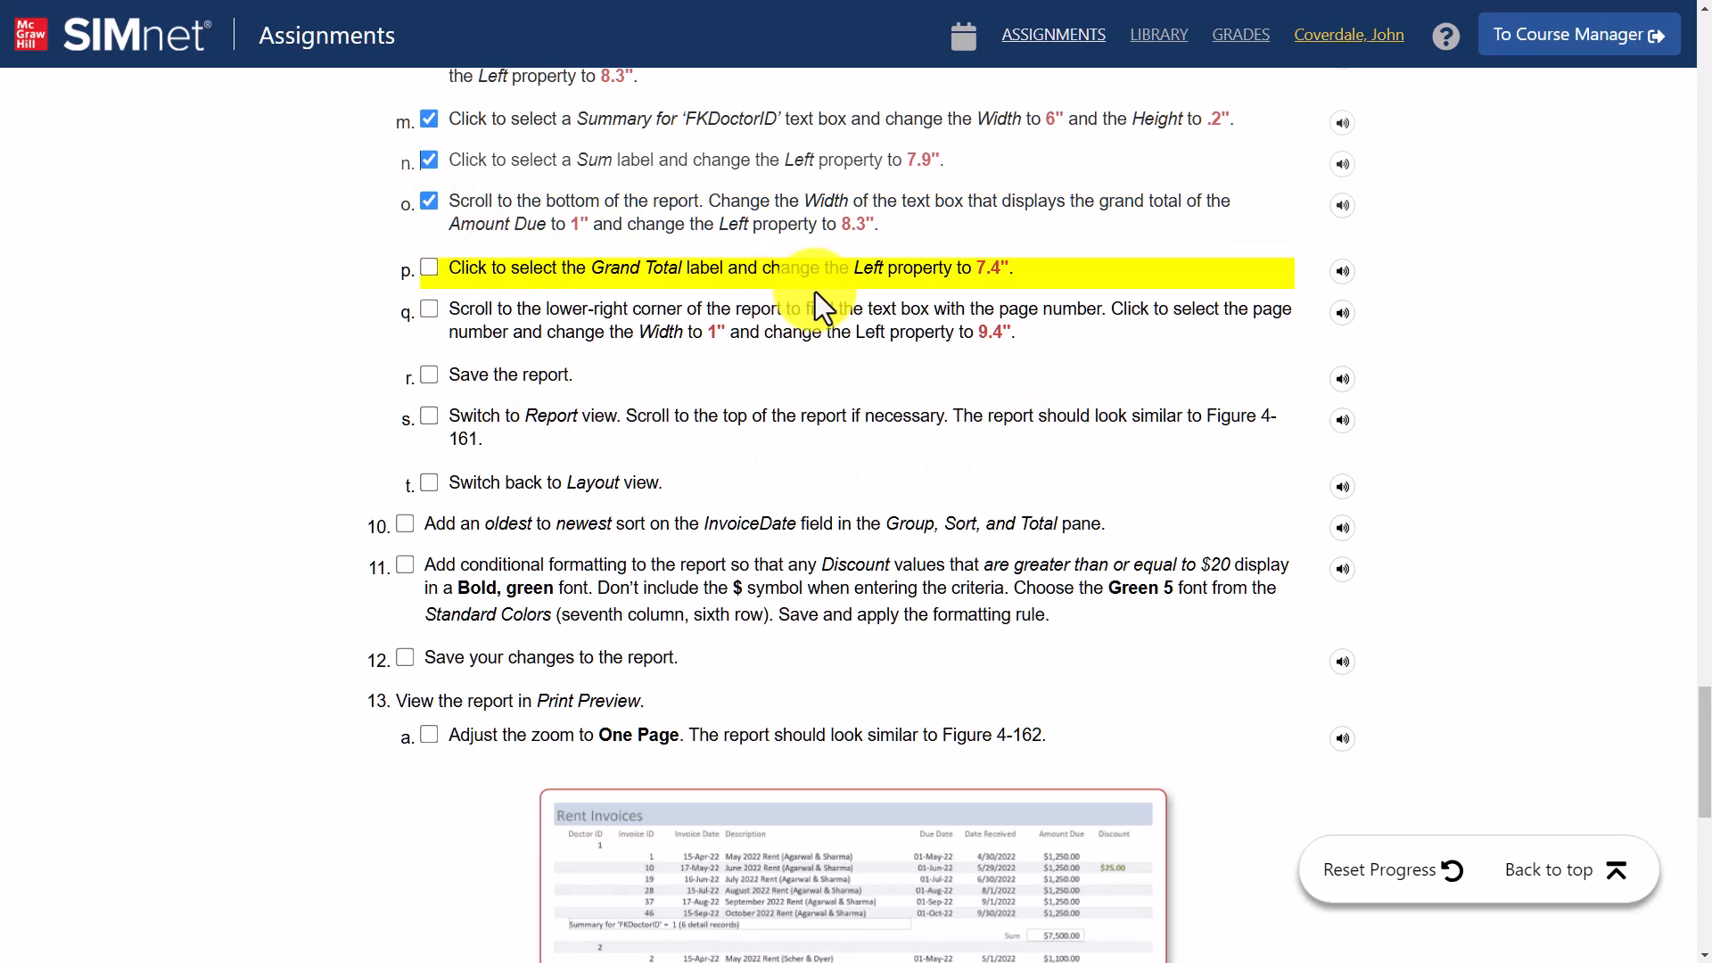
In Access, set the Grand Total label's Left property to 7.4 inches, and mark step 9p complete in SIMnet
left_click_drag(854, 272, 956, 266)
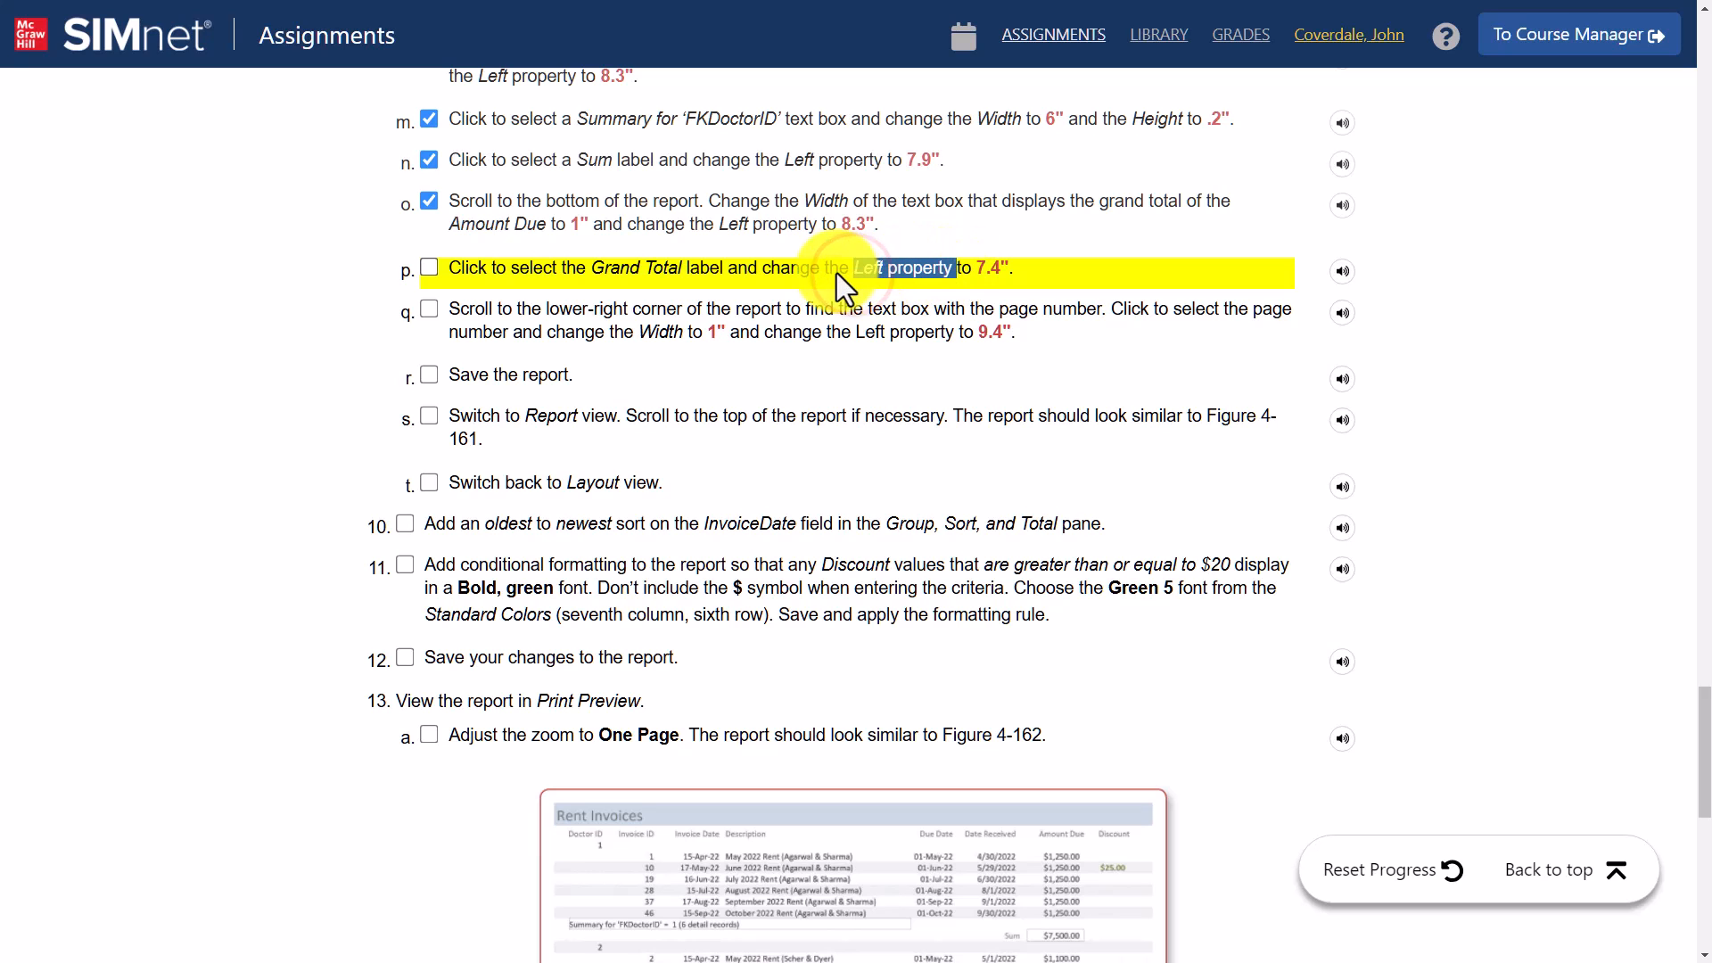
key("alt+Tab")
left_click(383, 403)
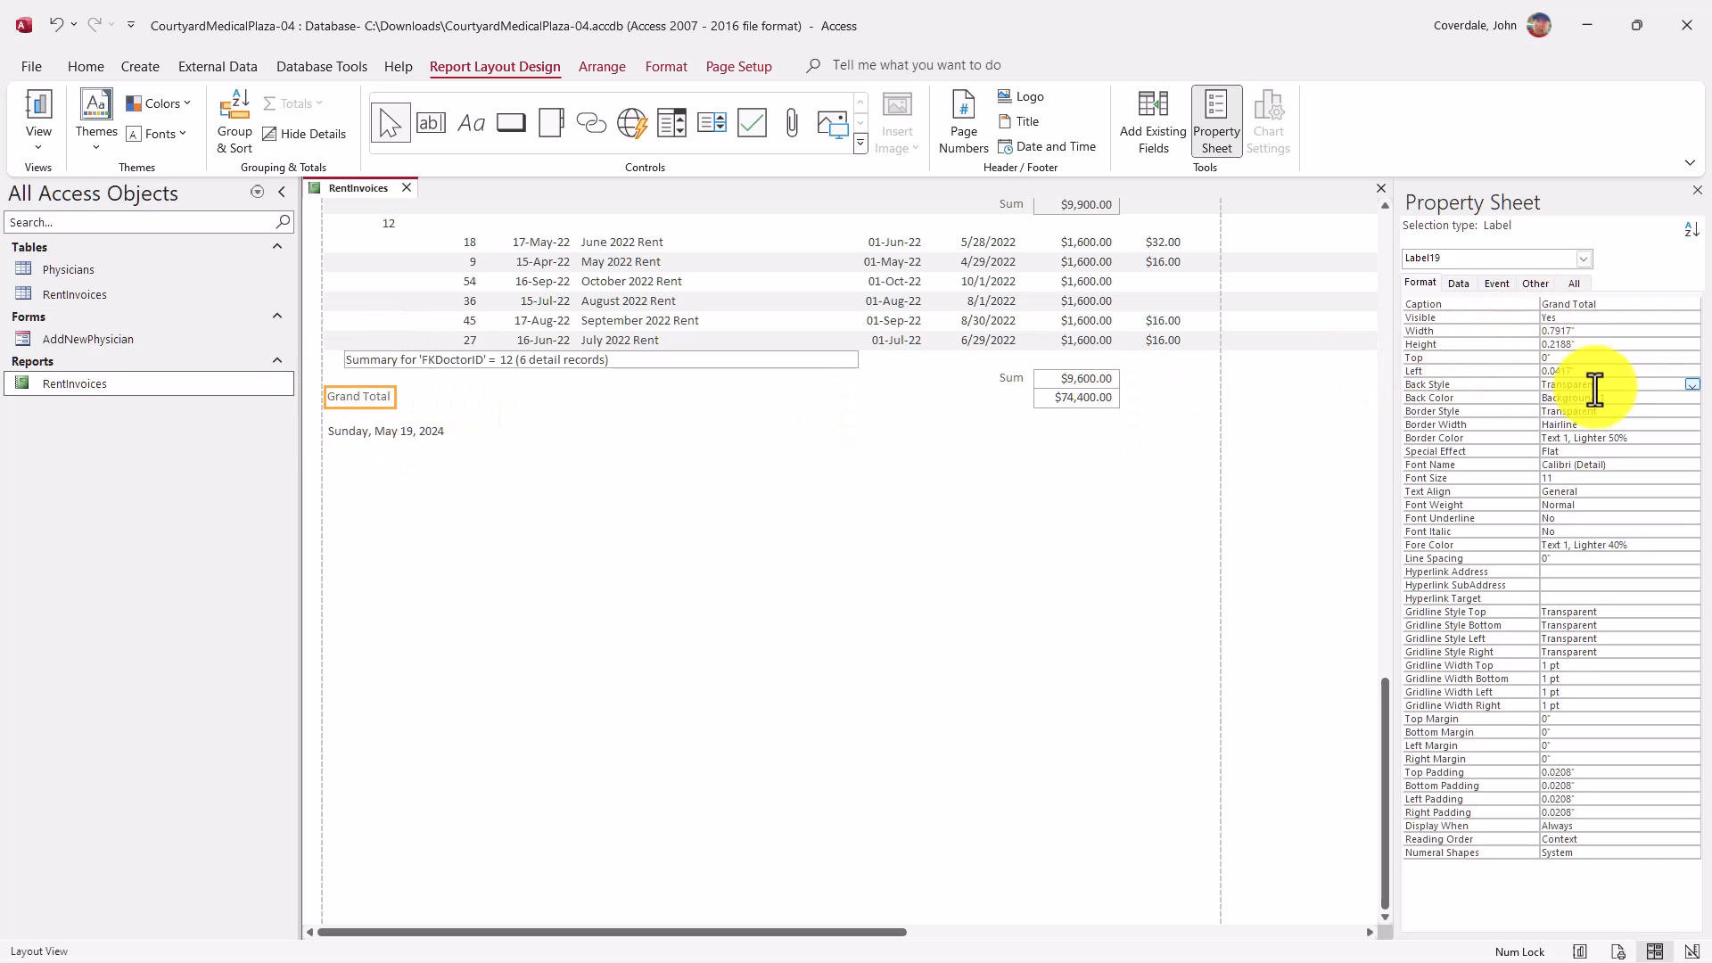
left_click_drag(1590, 370, 1517, 374)
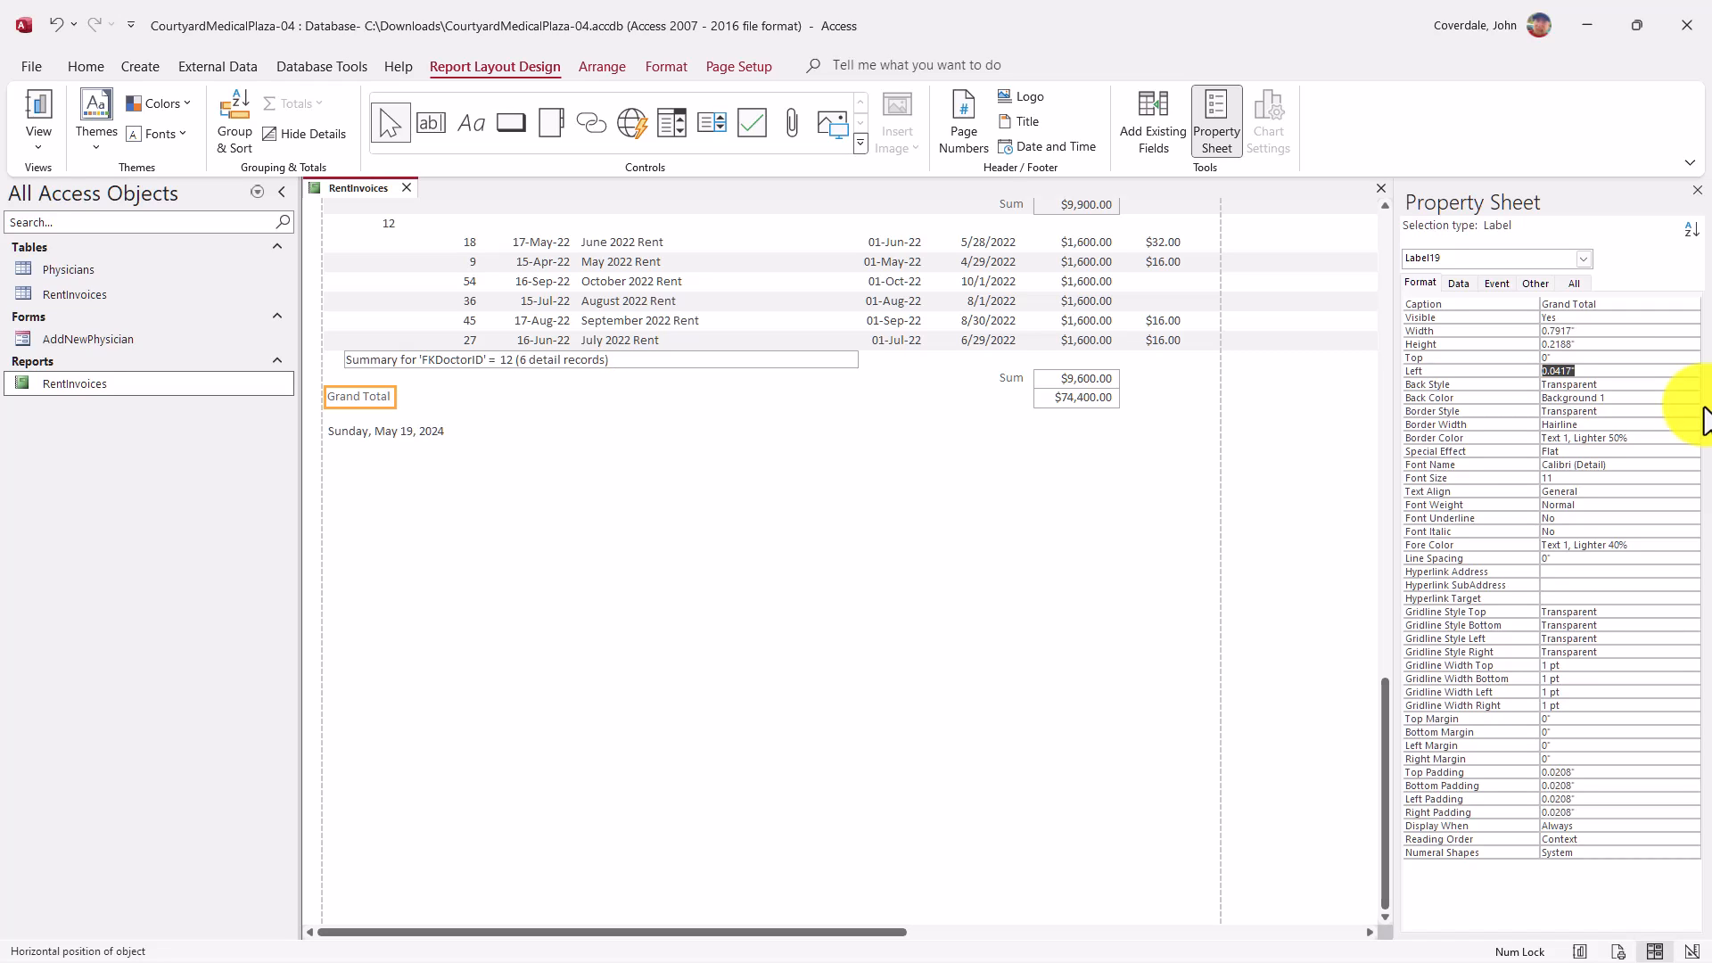
type("7.4")
key("Return")
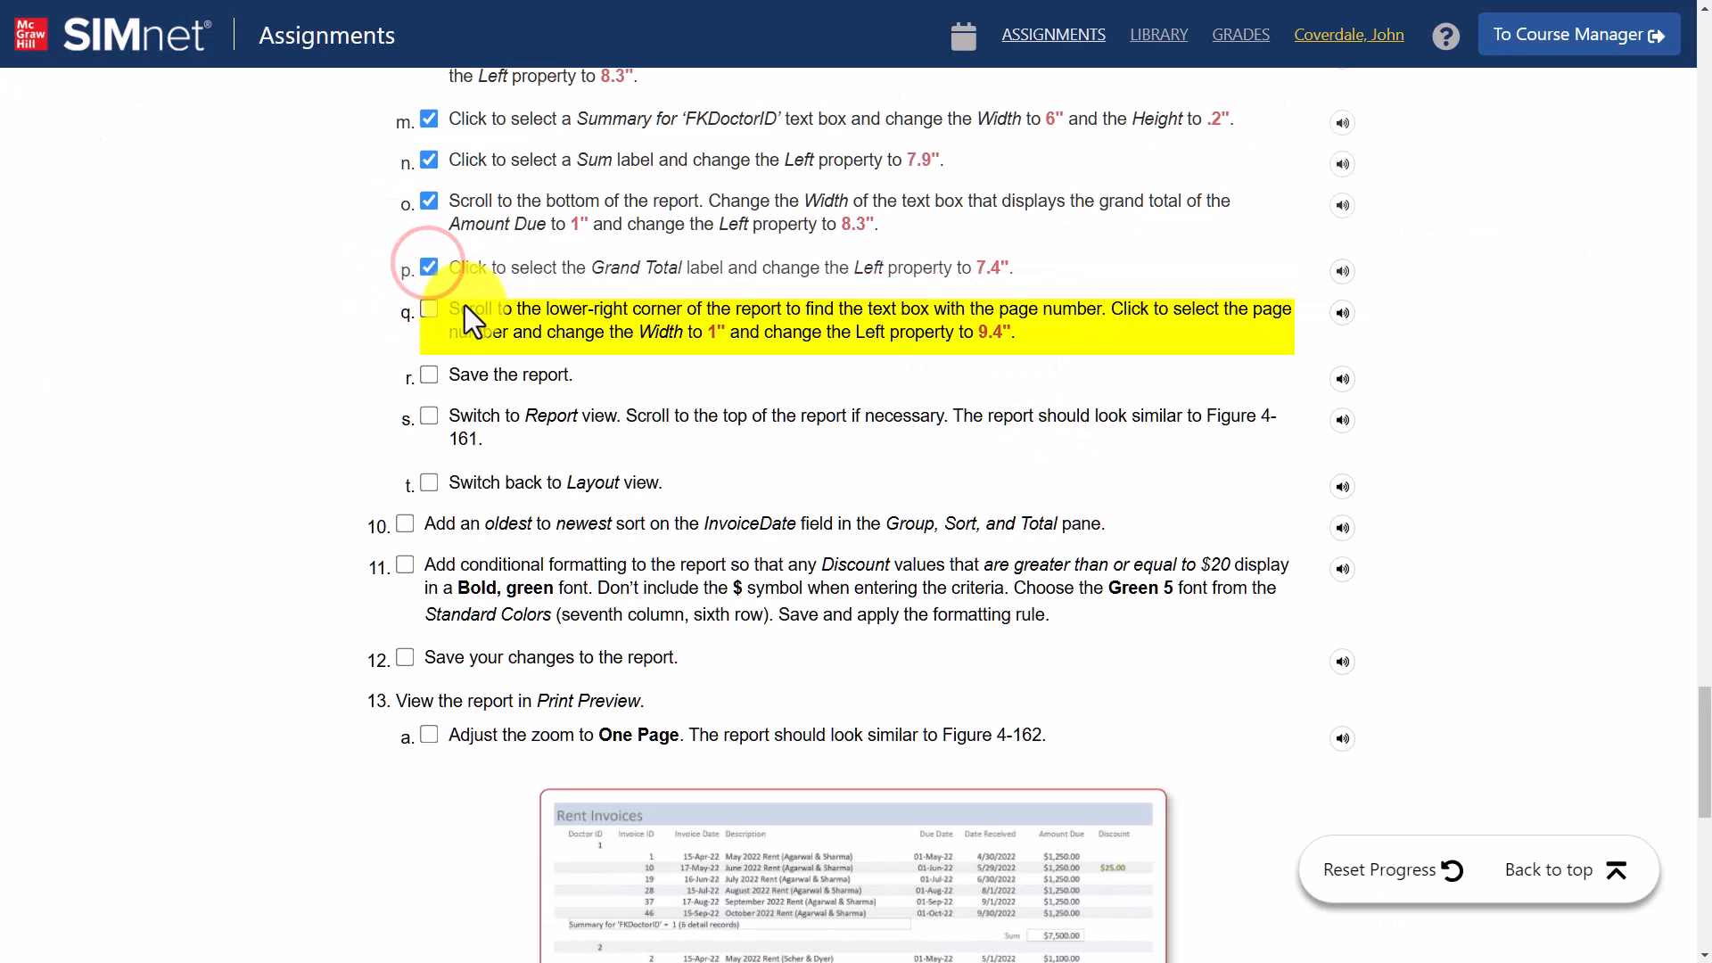
In Access, set the page number text box at the end of the report to a Width of 1 inch and a Left of 9.4 inches
left_click_drag(448, 315, 886, 308)
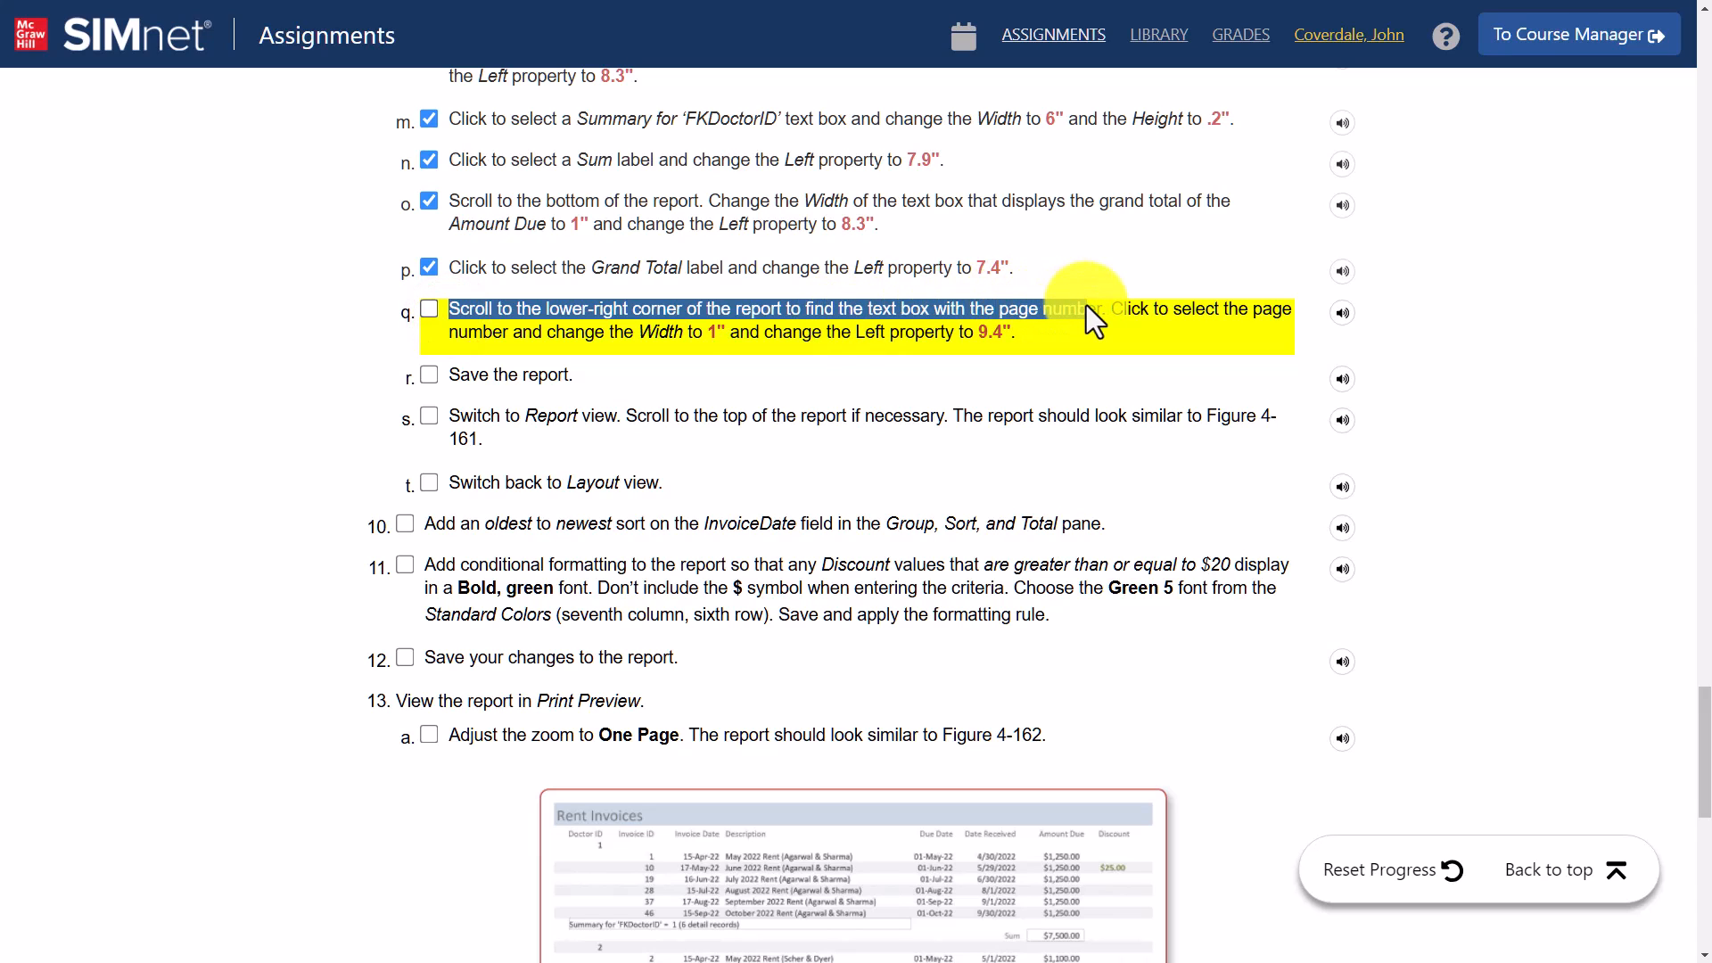
left_click_drag(632, 341, 1009, 335)
key("alt+Tab")
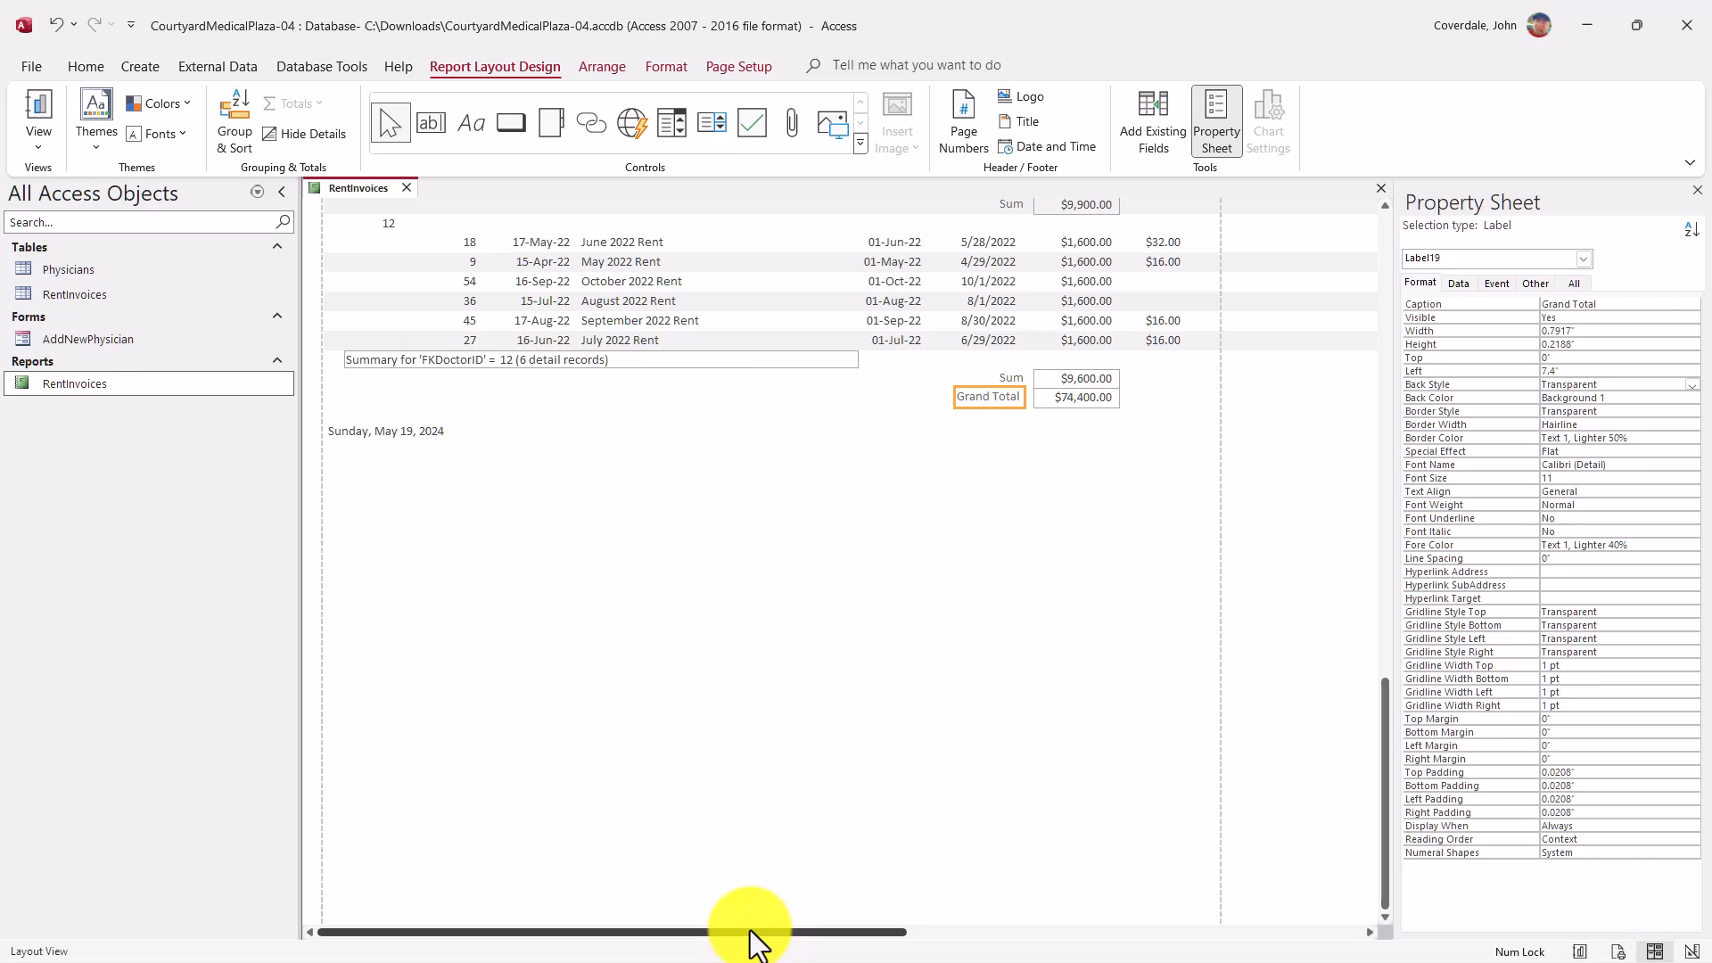
left_click_drag(749, 944, 1257, 940)
left_click(1345, 432)
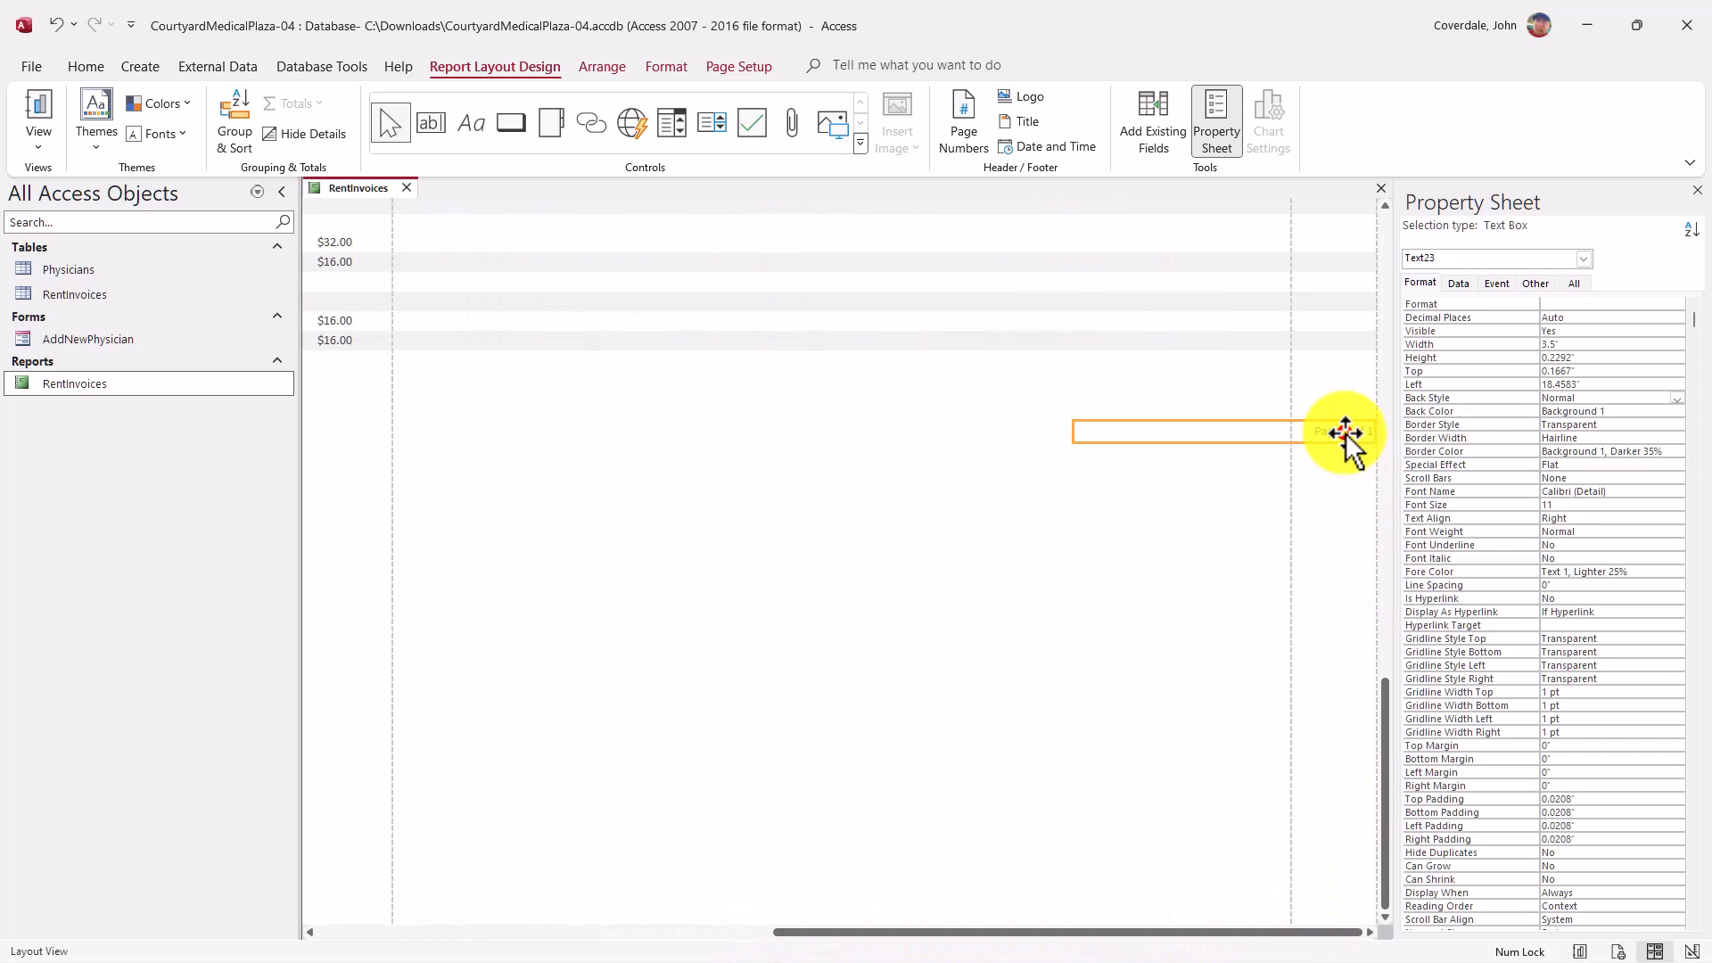
double_click(1595, 344)
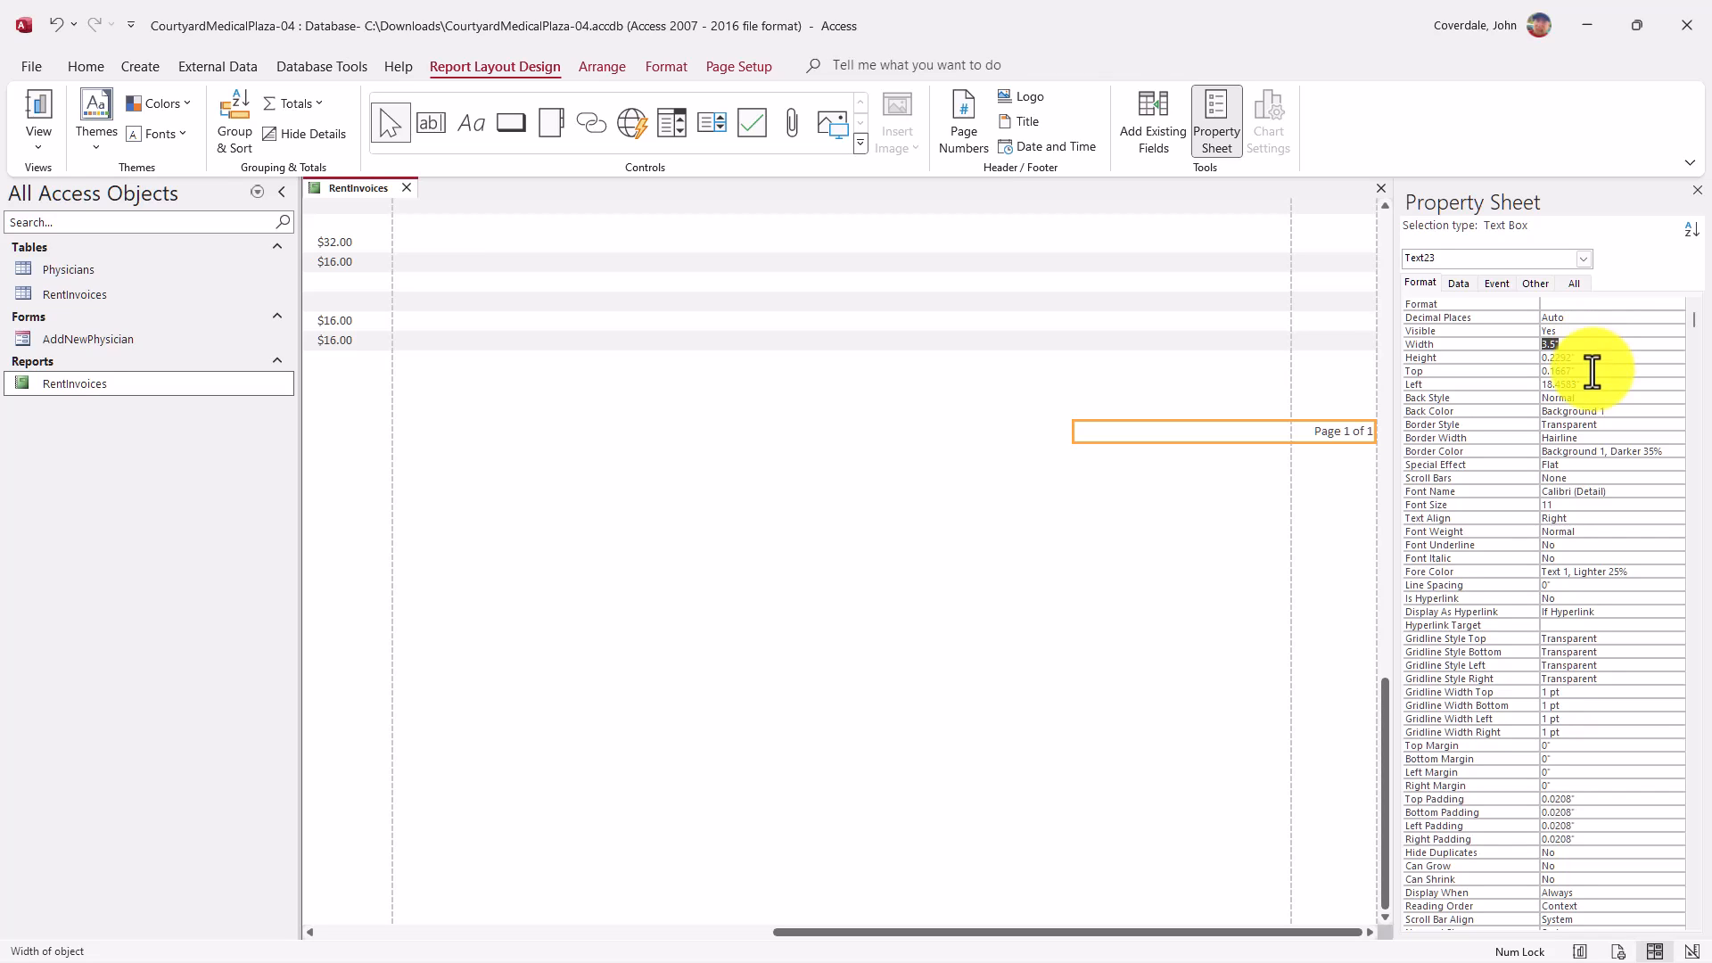
type("1")
key("Return")
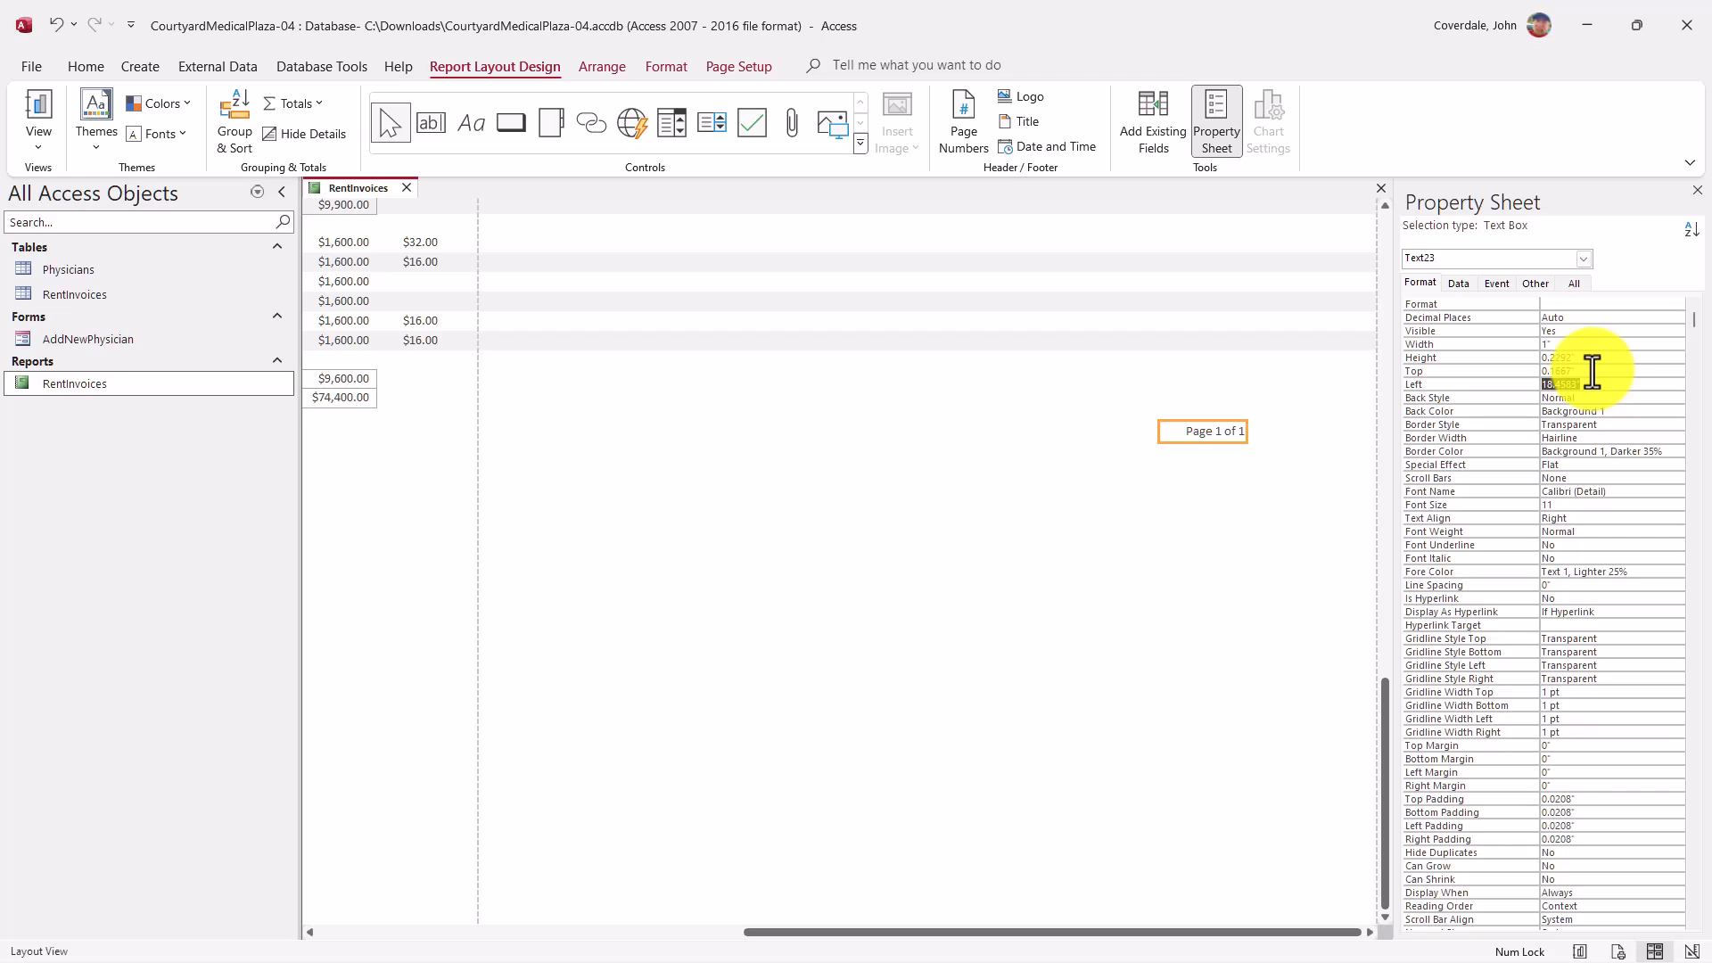
type("9.4")
key("Return")
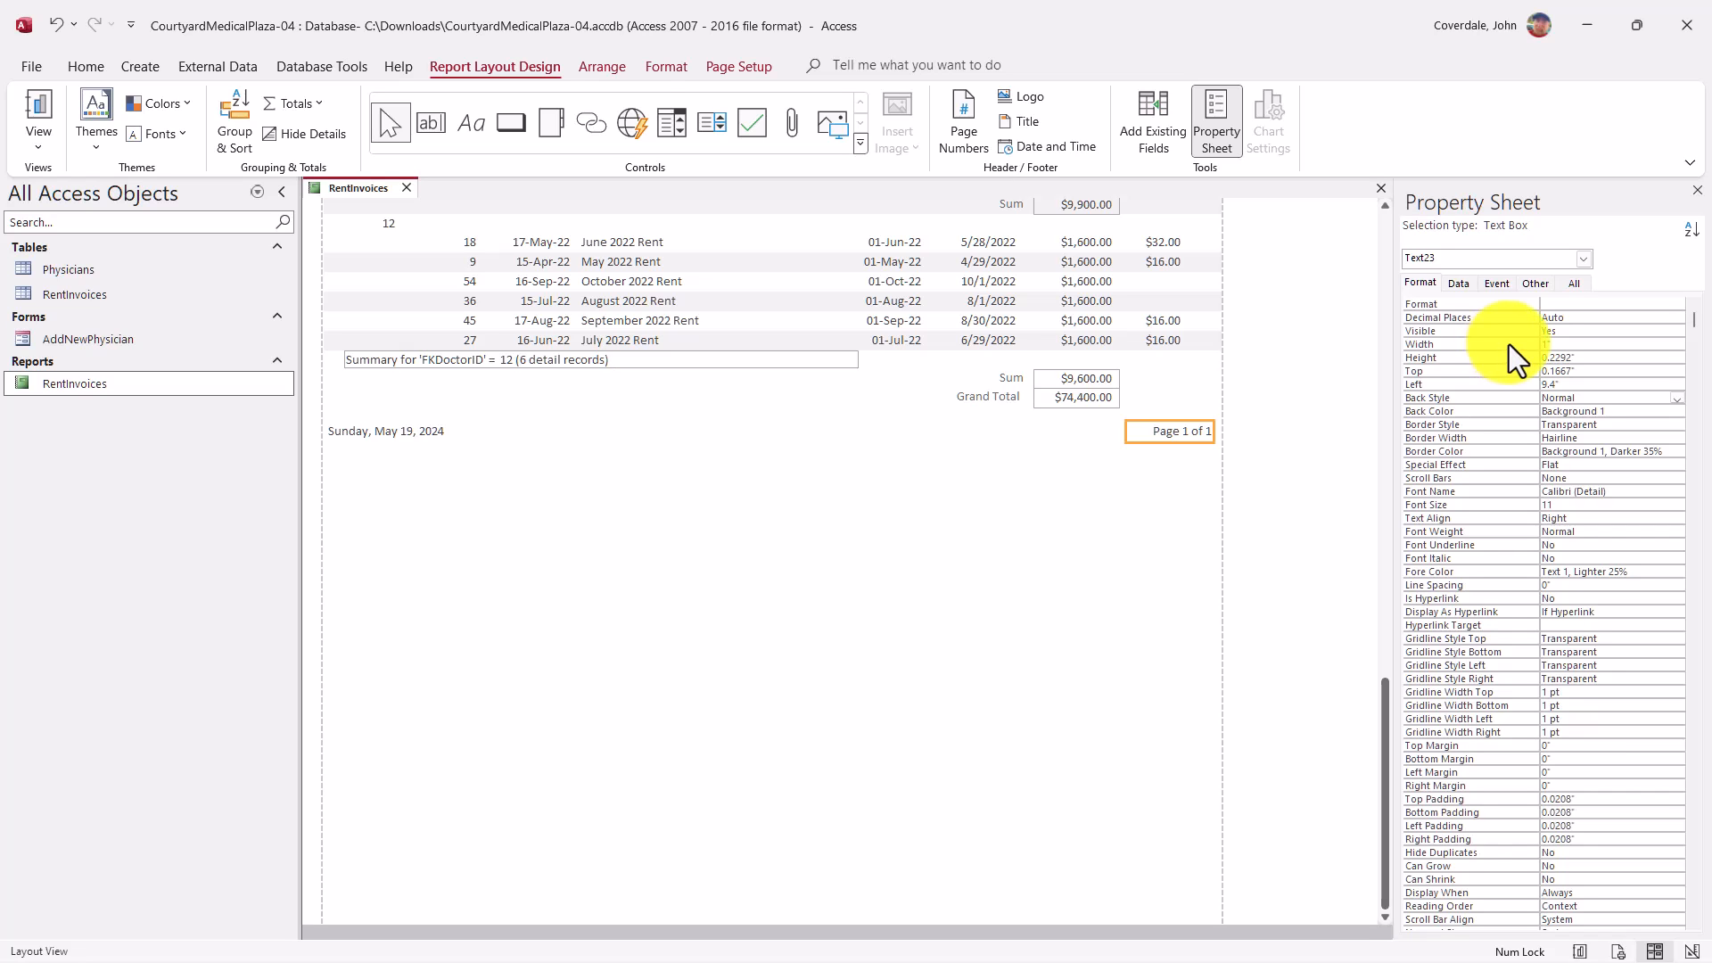
Mark steps 9q and 9r complete in SIMnet
key("alt")
left_click_drag(1384, 713, 1409, 145)
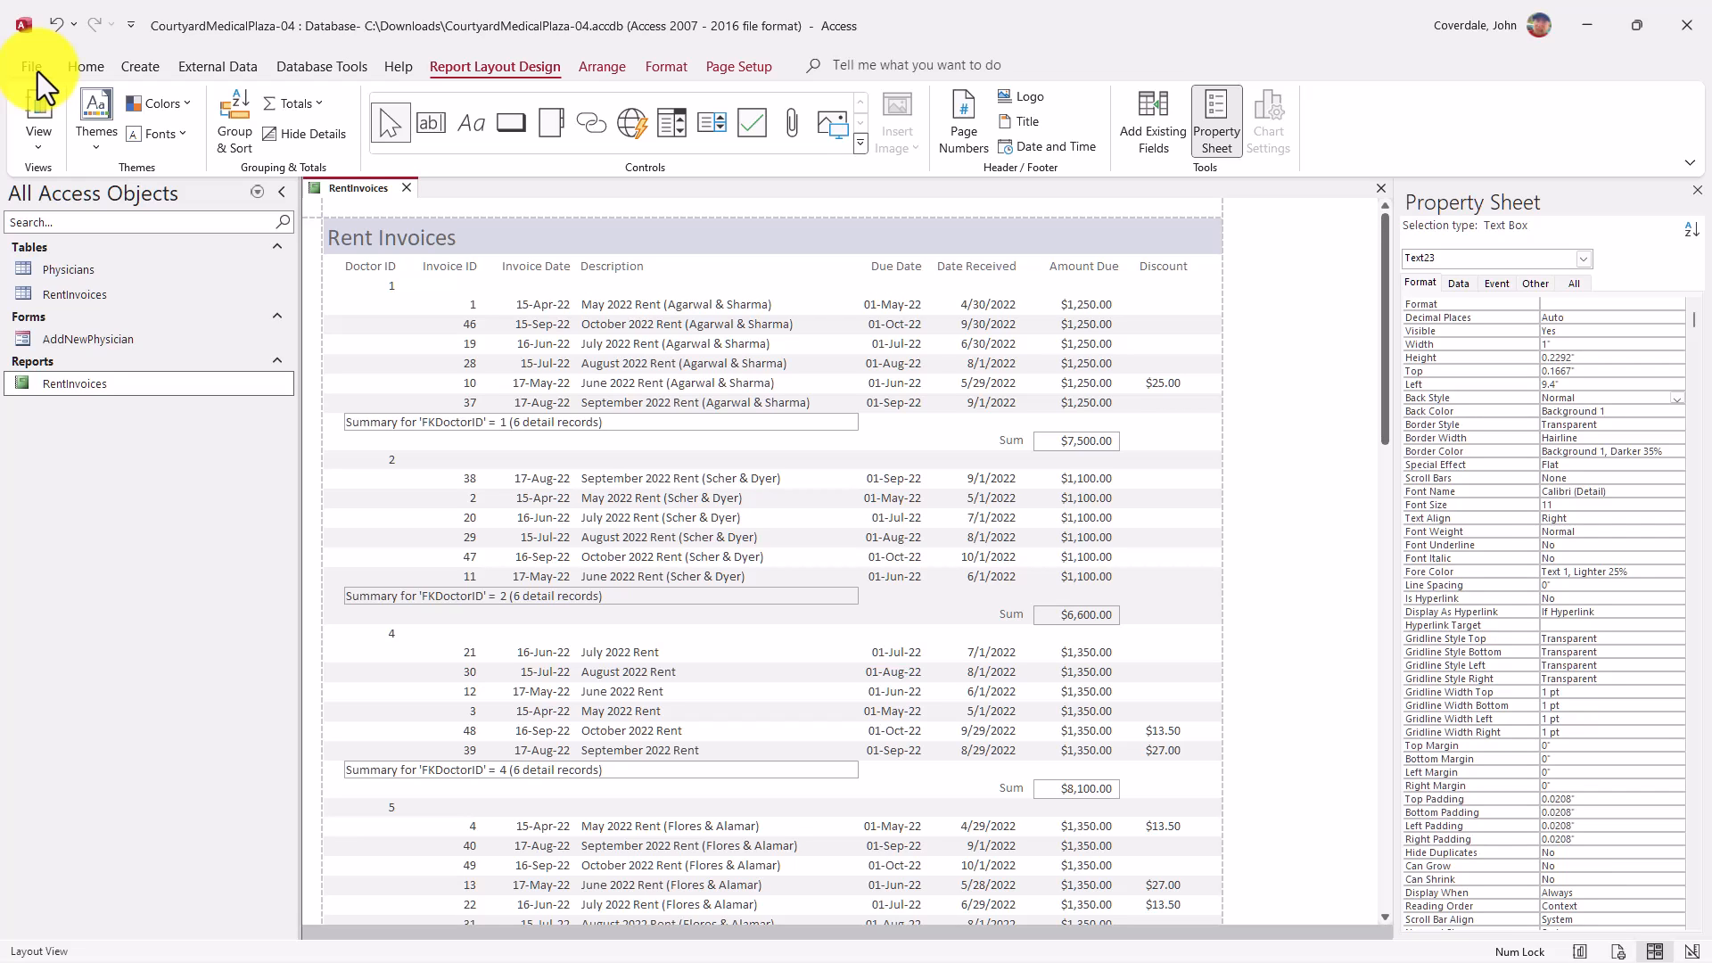
key("alt+Tab")
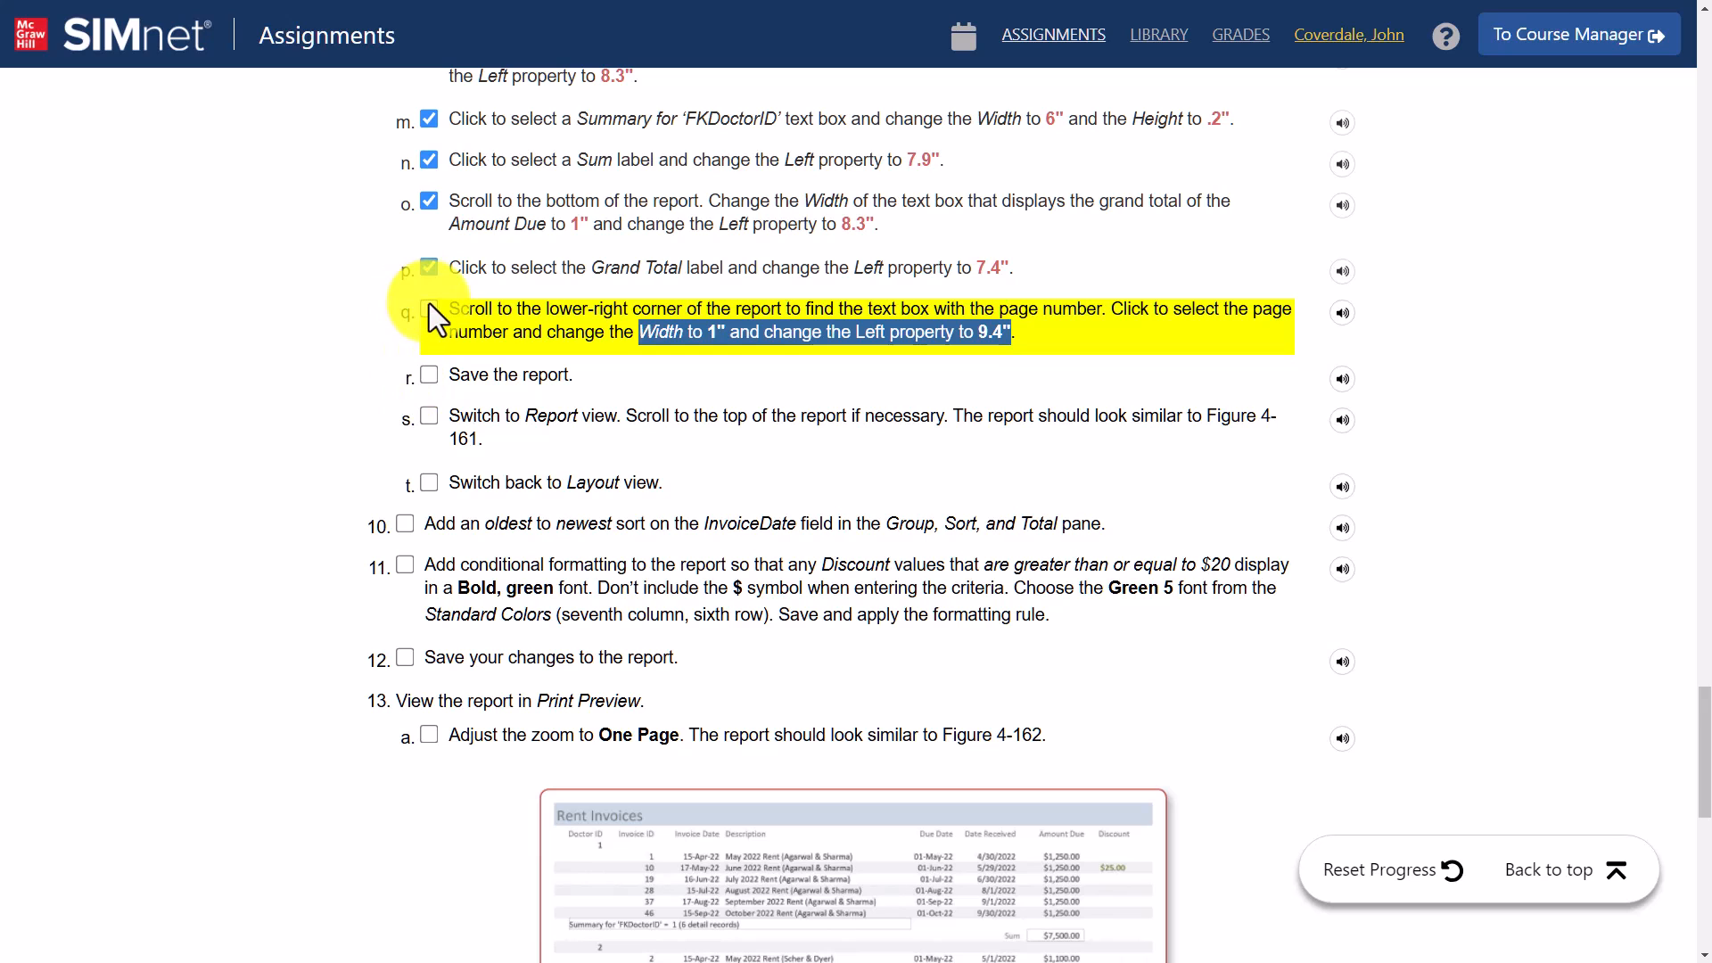
left_click(429, 307)
left_click(429, 374)
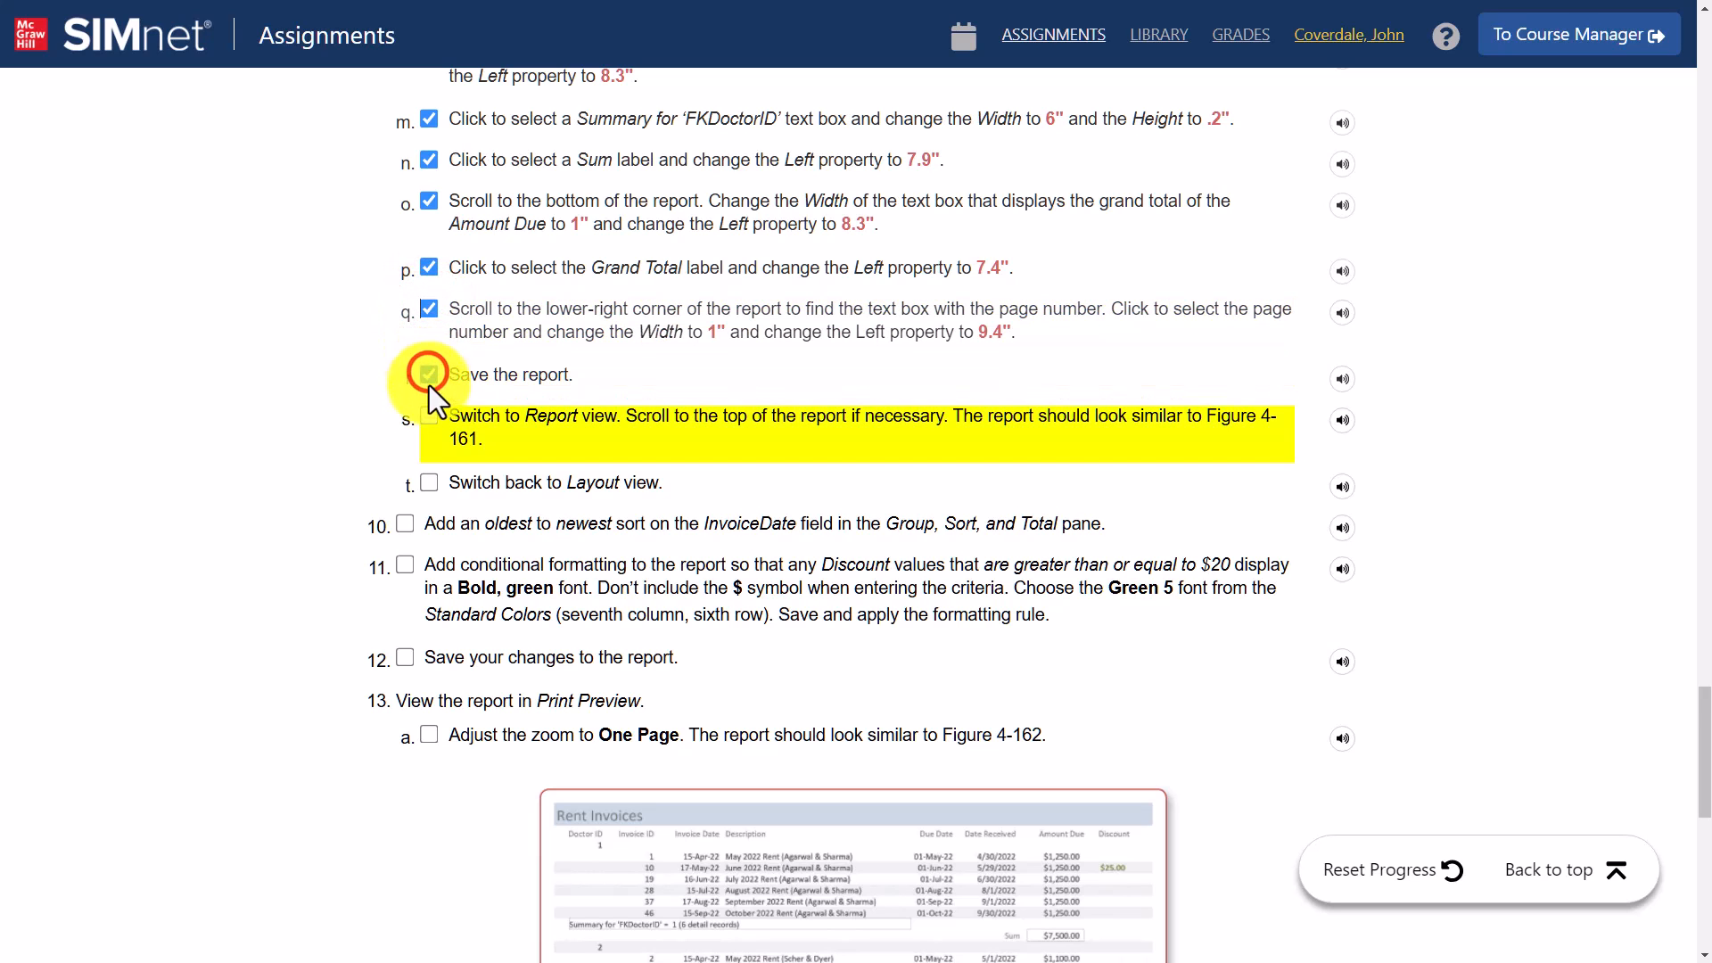
In Access, switch the RentInvoices report to Report view and review its layout from the top
scroll(541, 374, "down", 4)
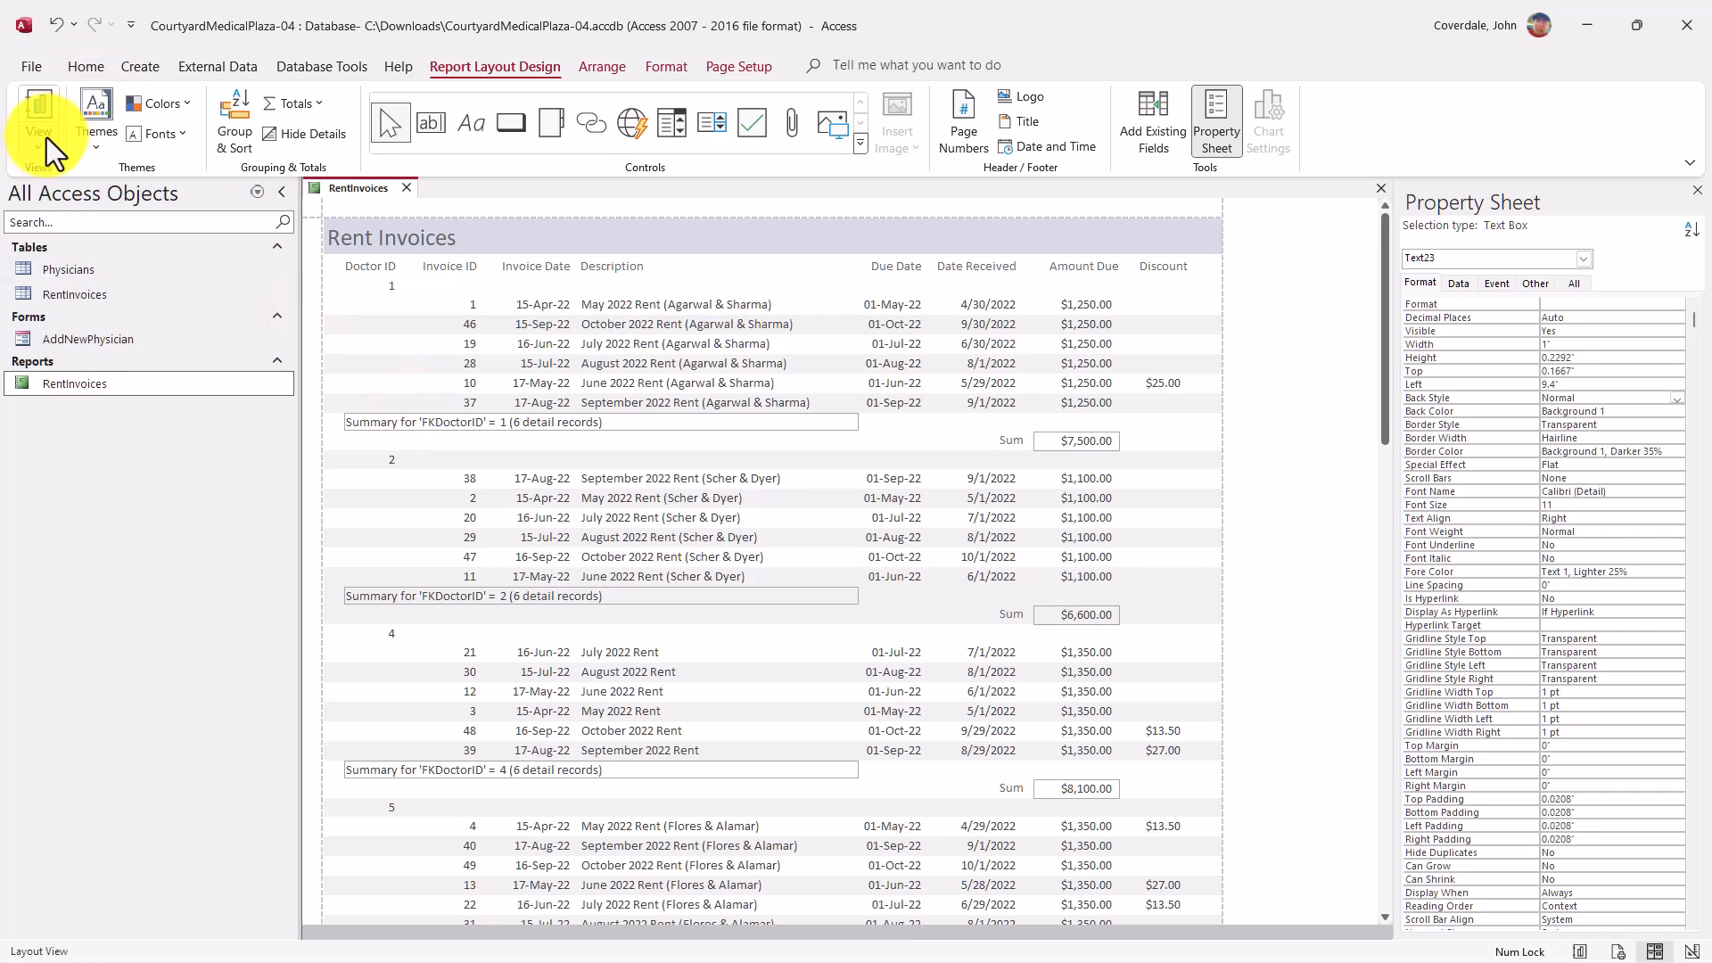
left_click(41, 148)
left_click(66, 184)
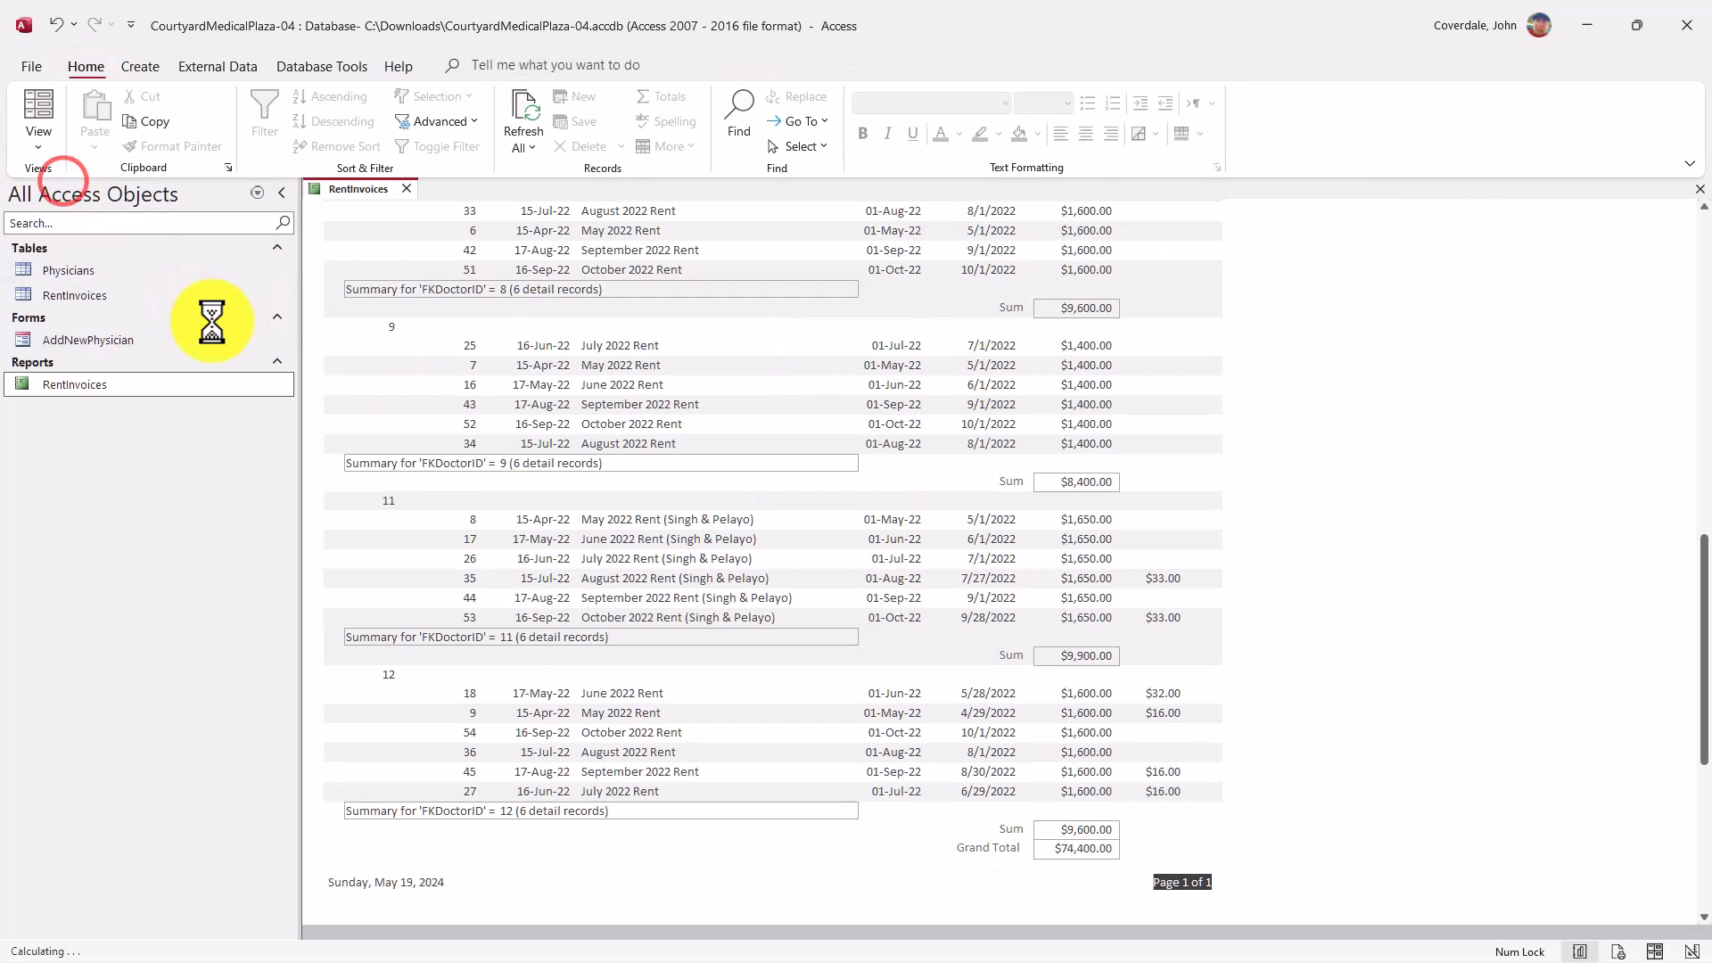
scroll(692, 636, "up", 10)
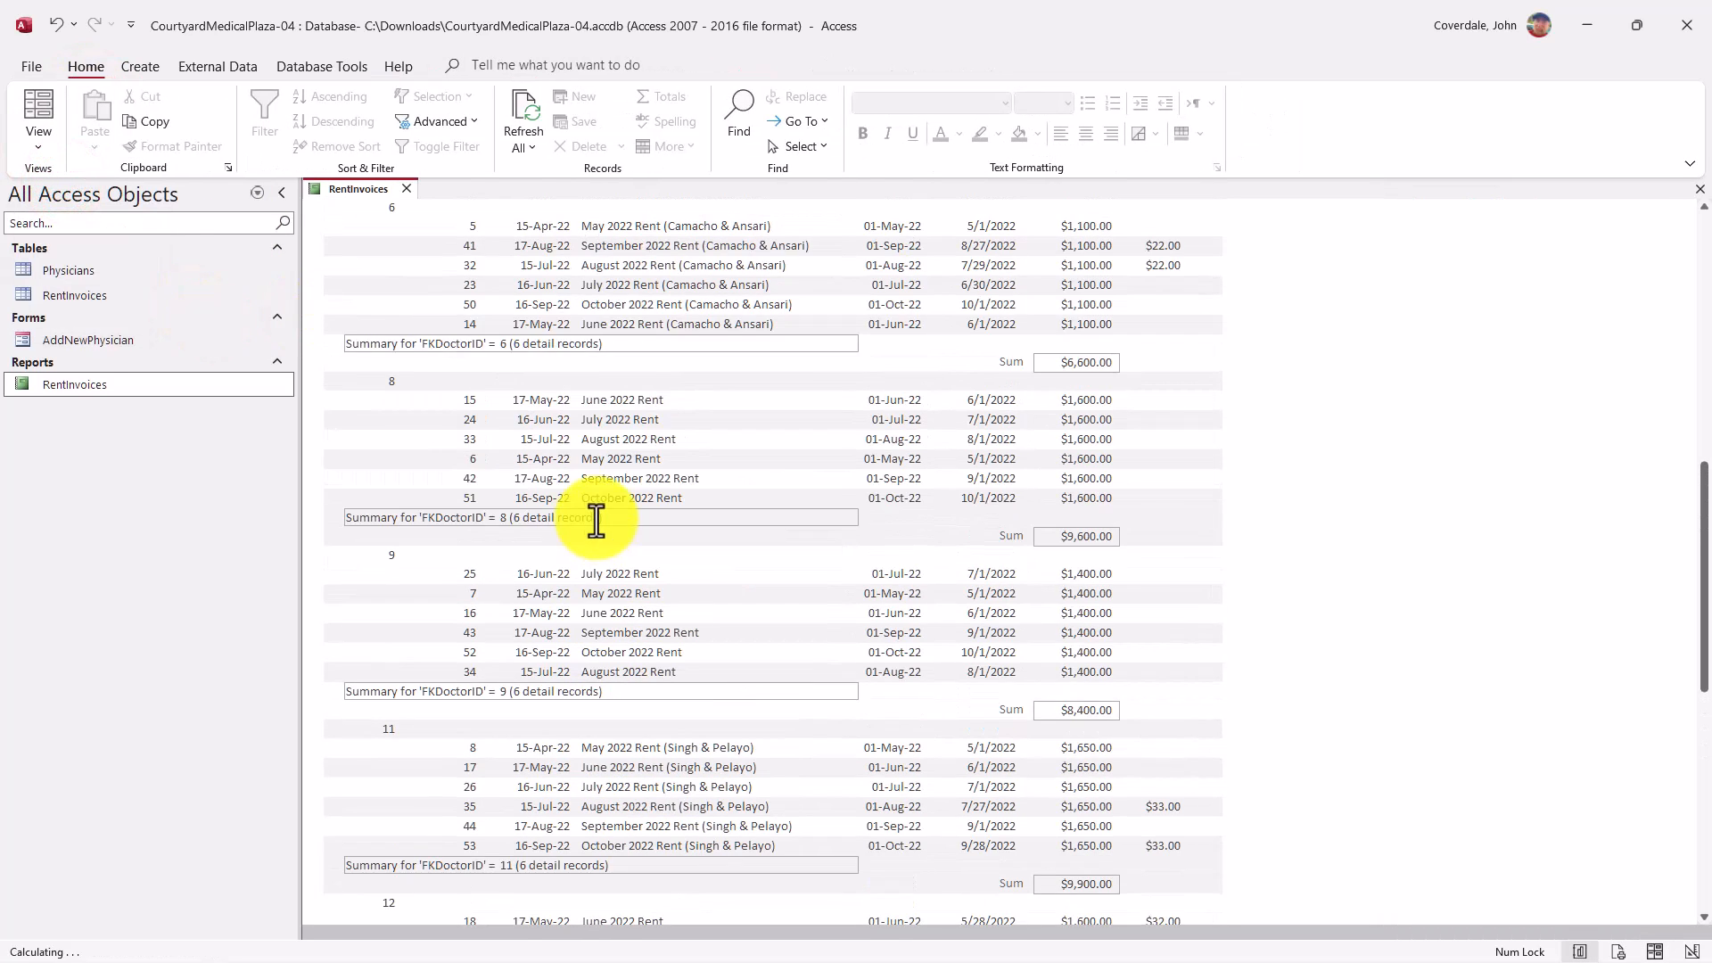
scroll(575, 490, "up", 5)
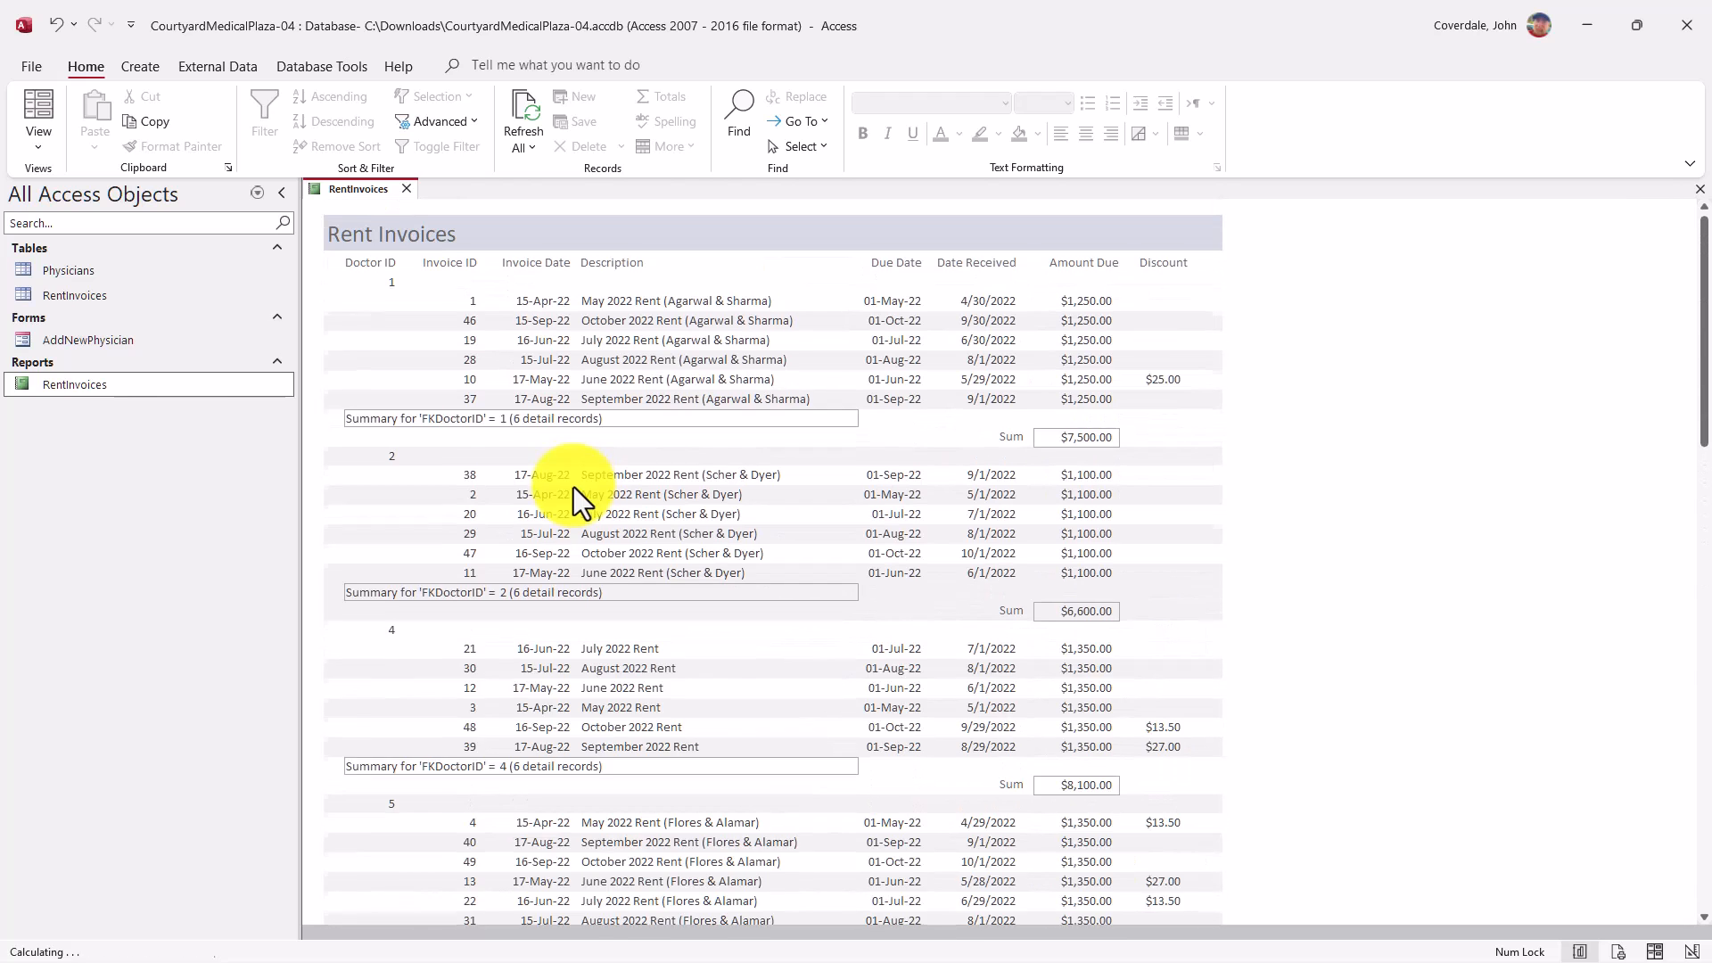
left_click(525, 305)
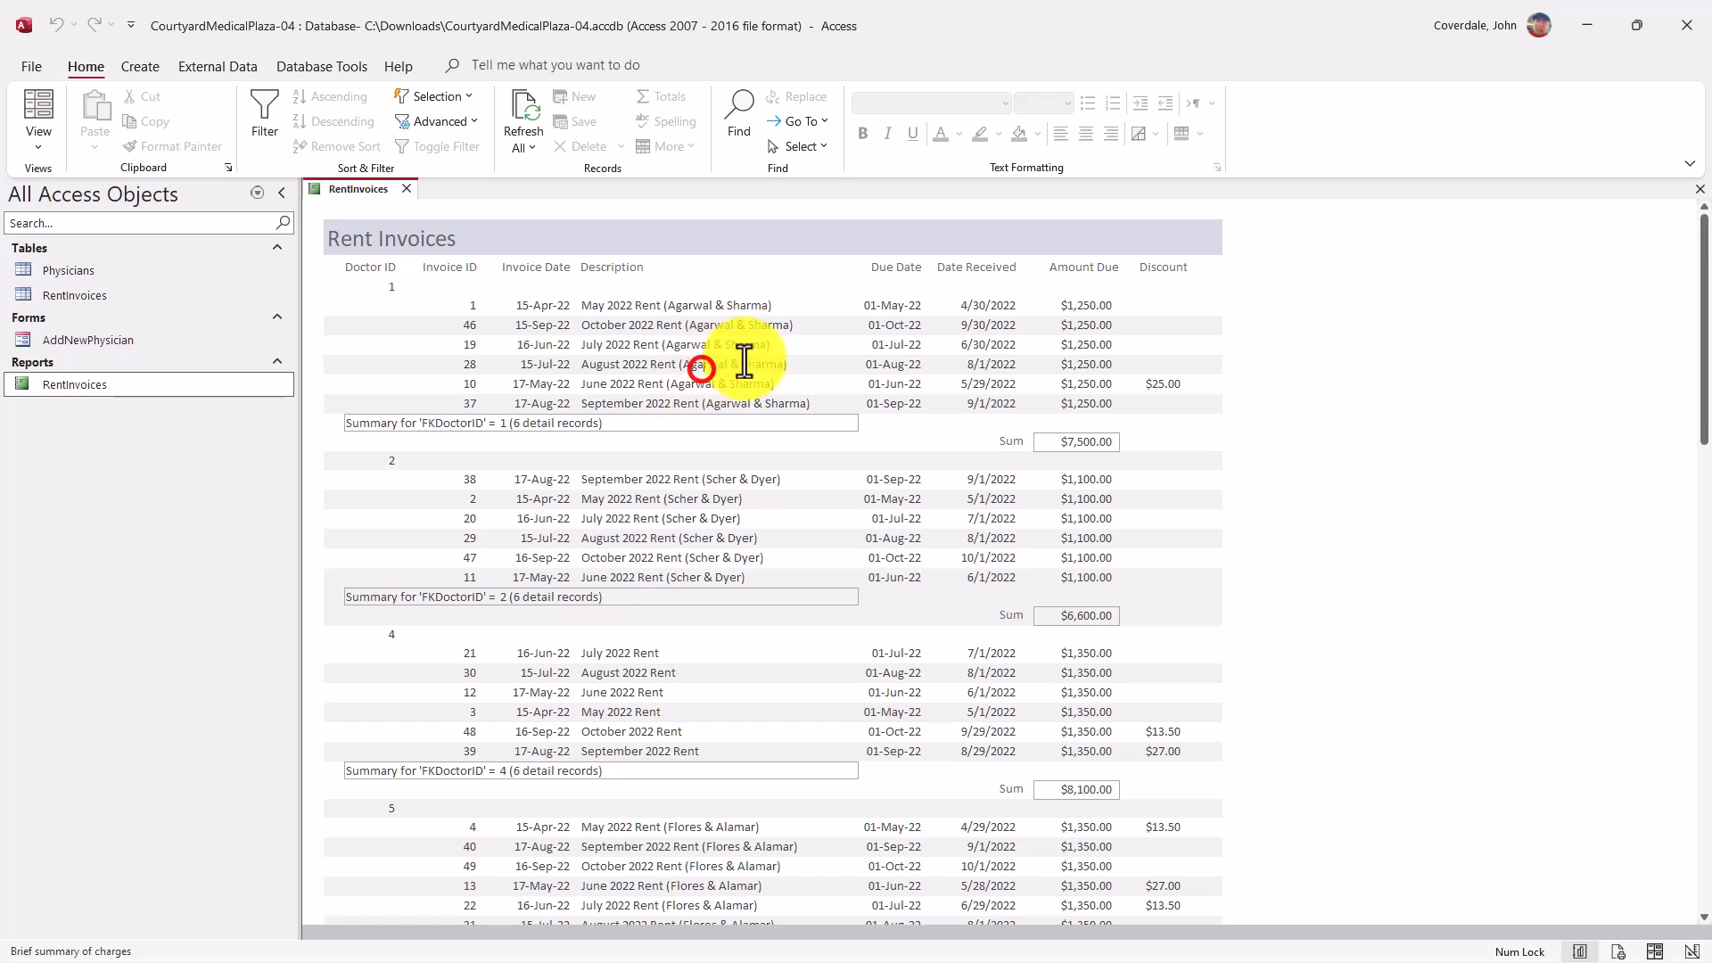
left_click(704, 365)
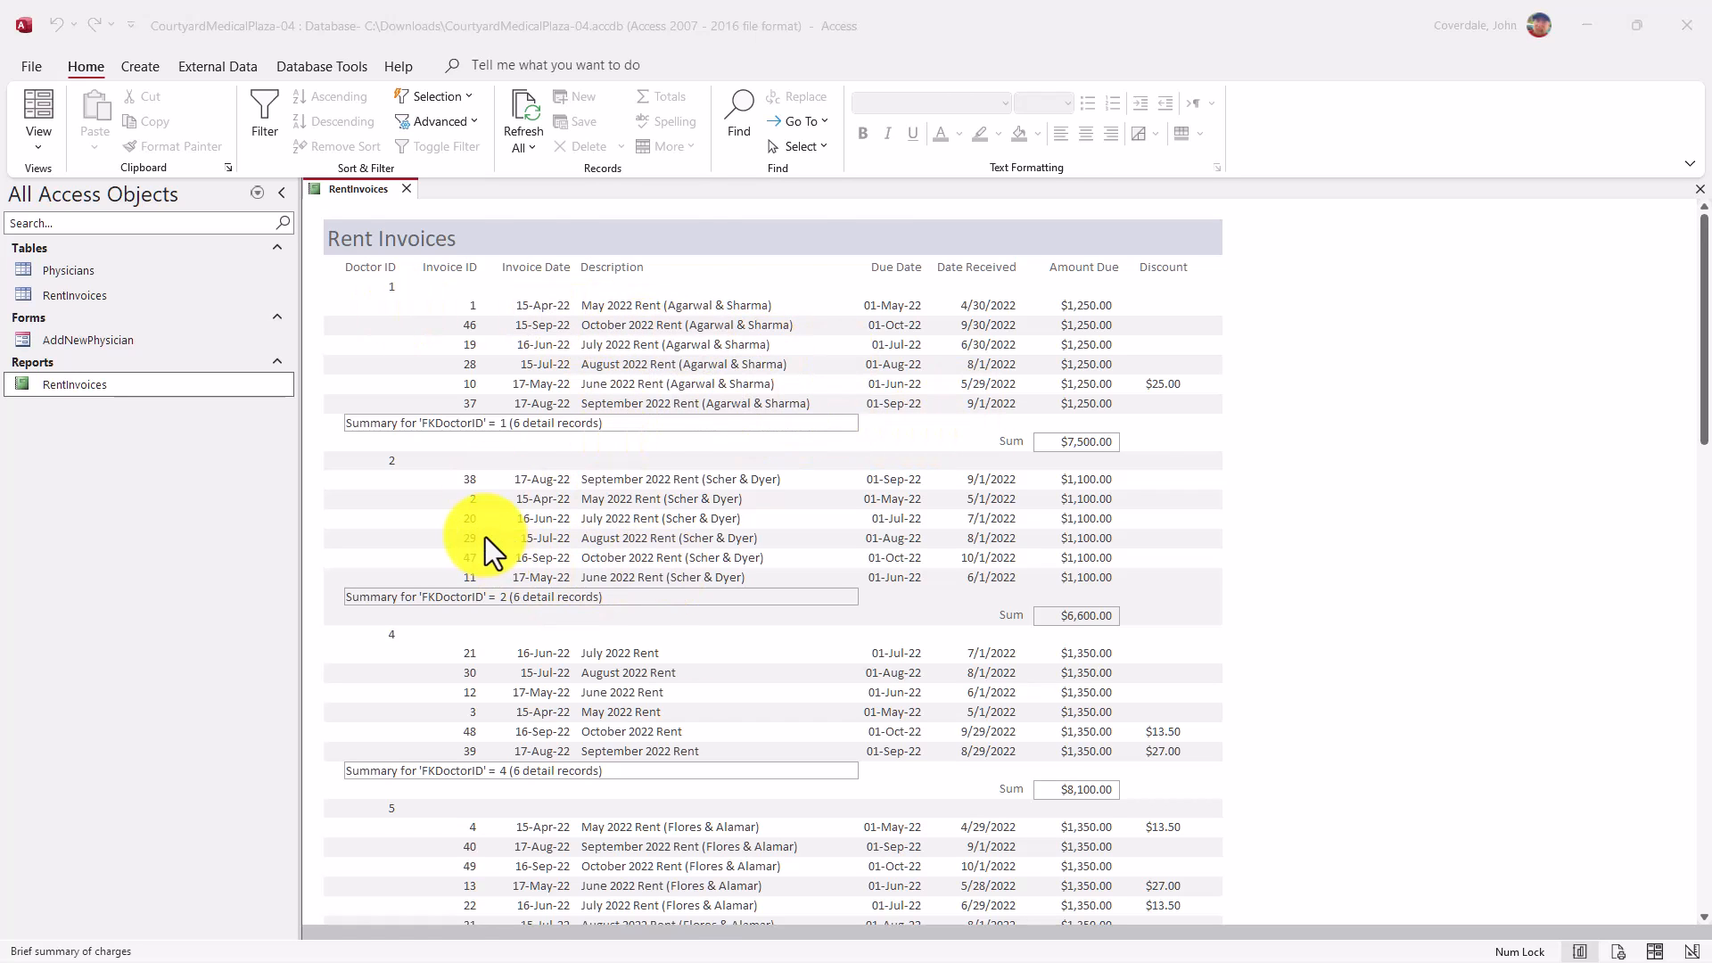
Mark steps 9s and 9t complete in SIMnet
key("alt+Tab")
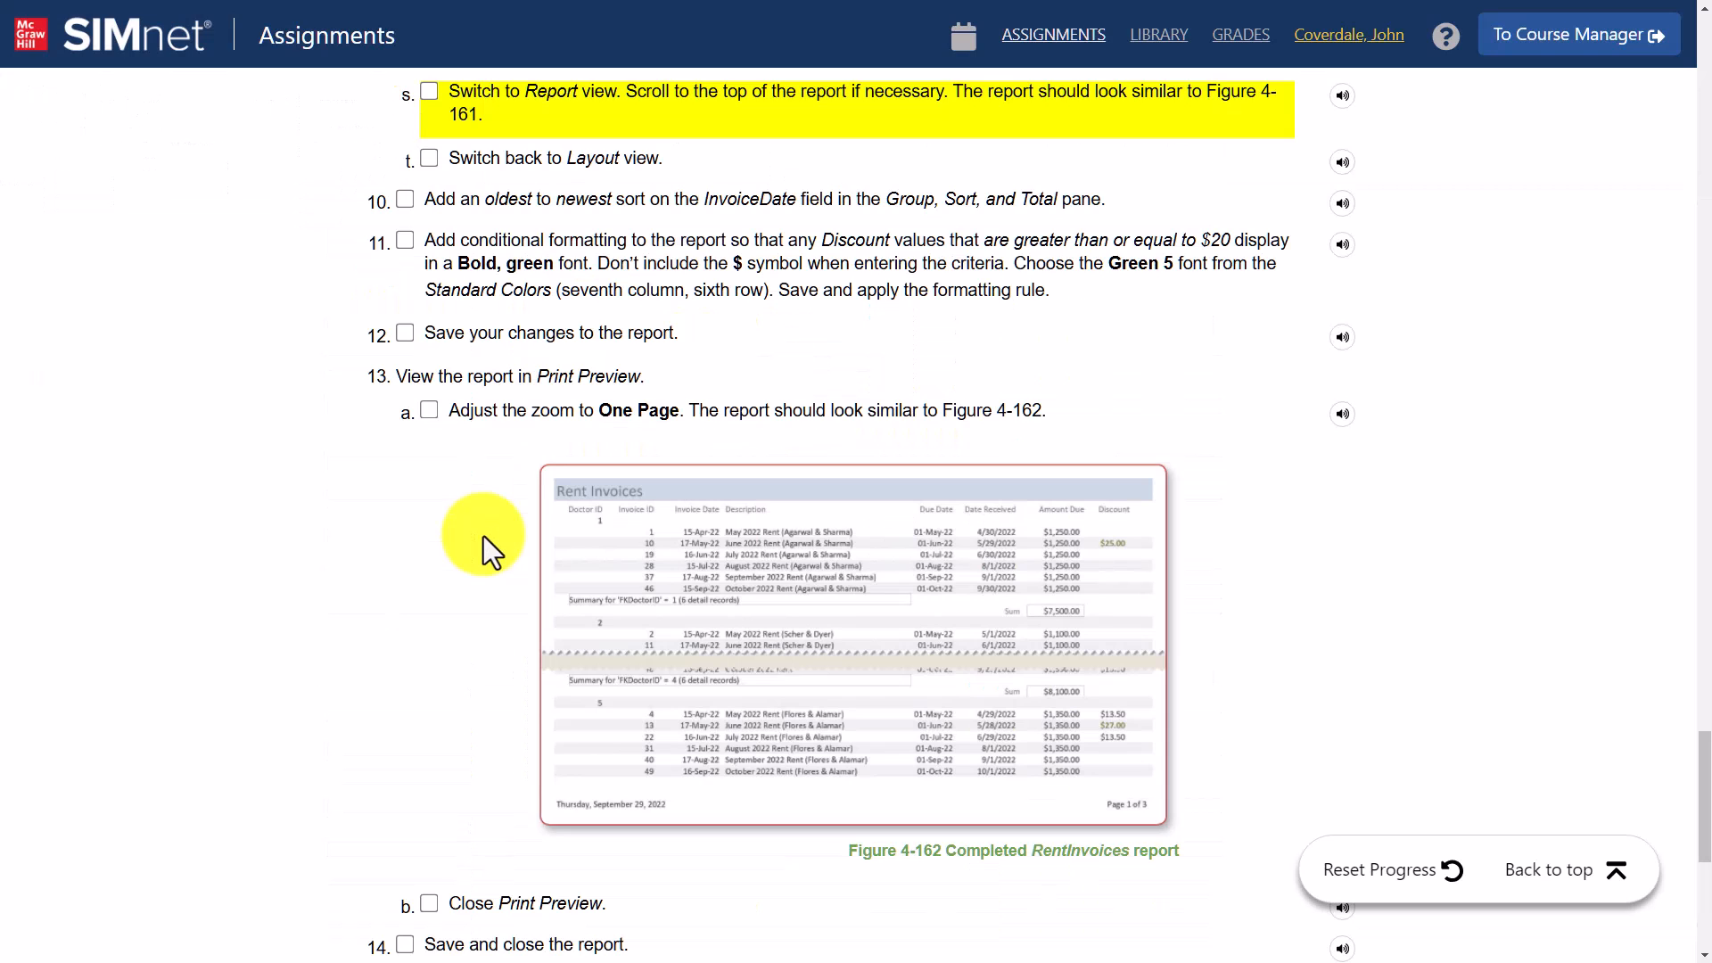
left_click(425, 93)
left_click(428, 159)
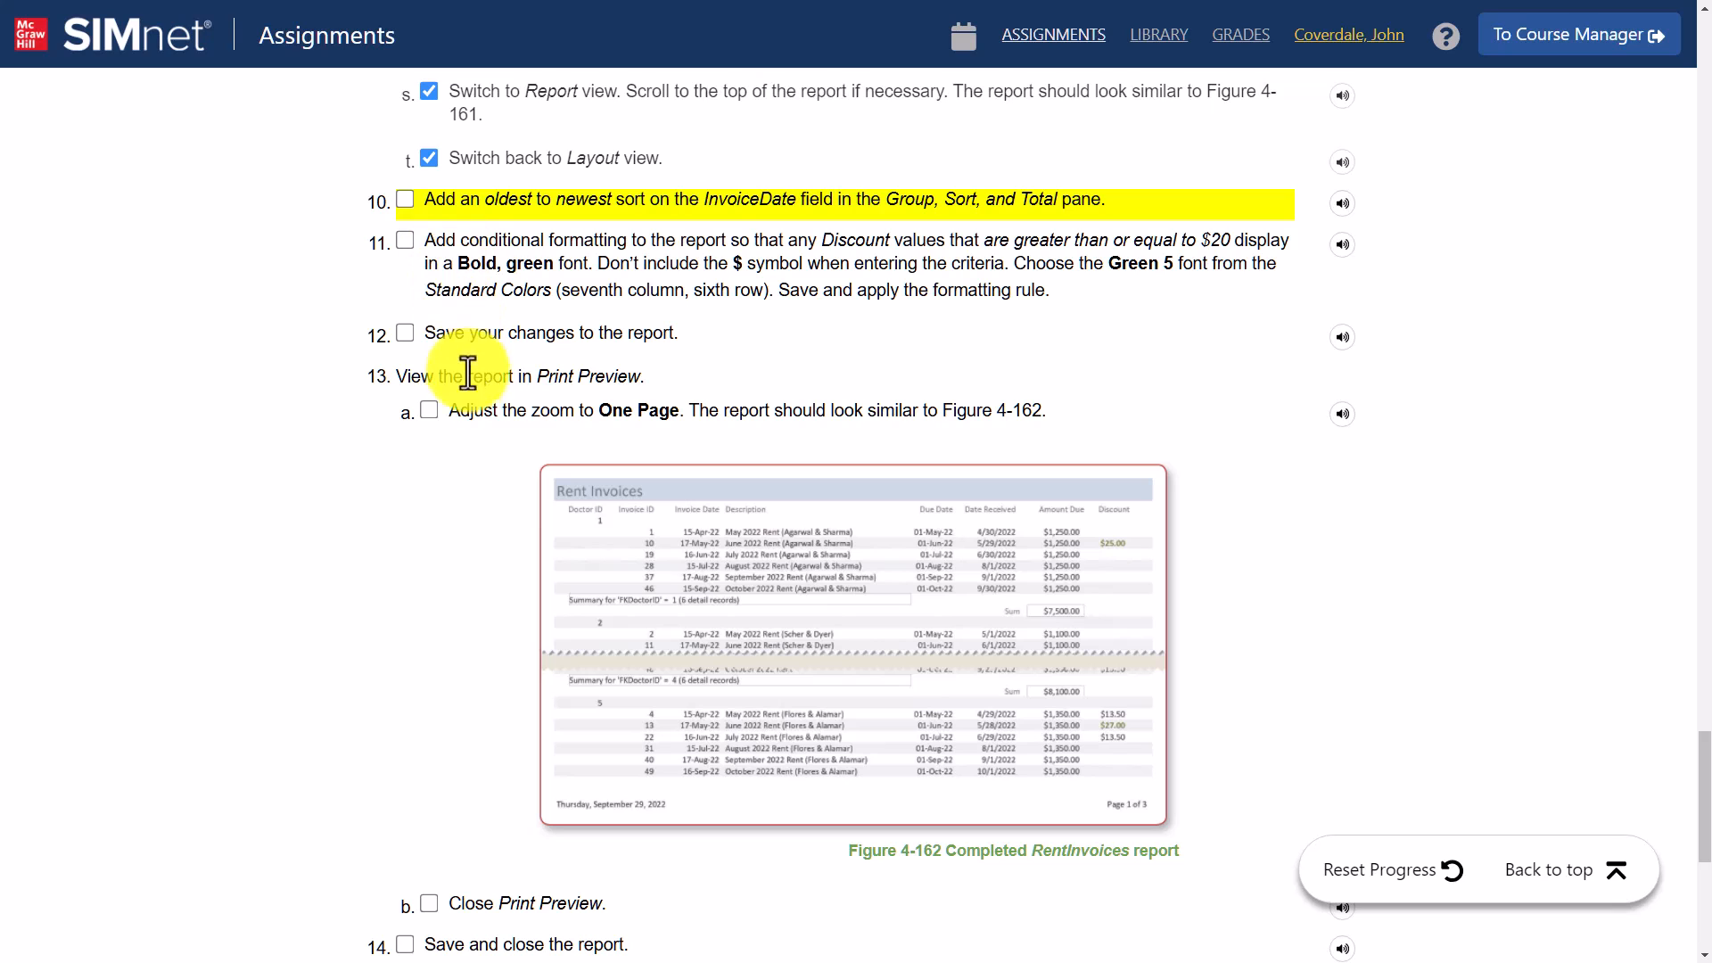
In Access, switch the RentInvoices report back to Layout view
key("alt+Tab")
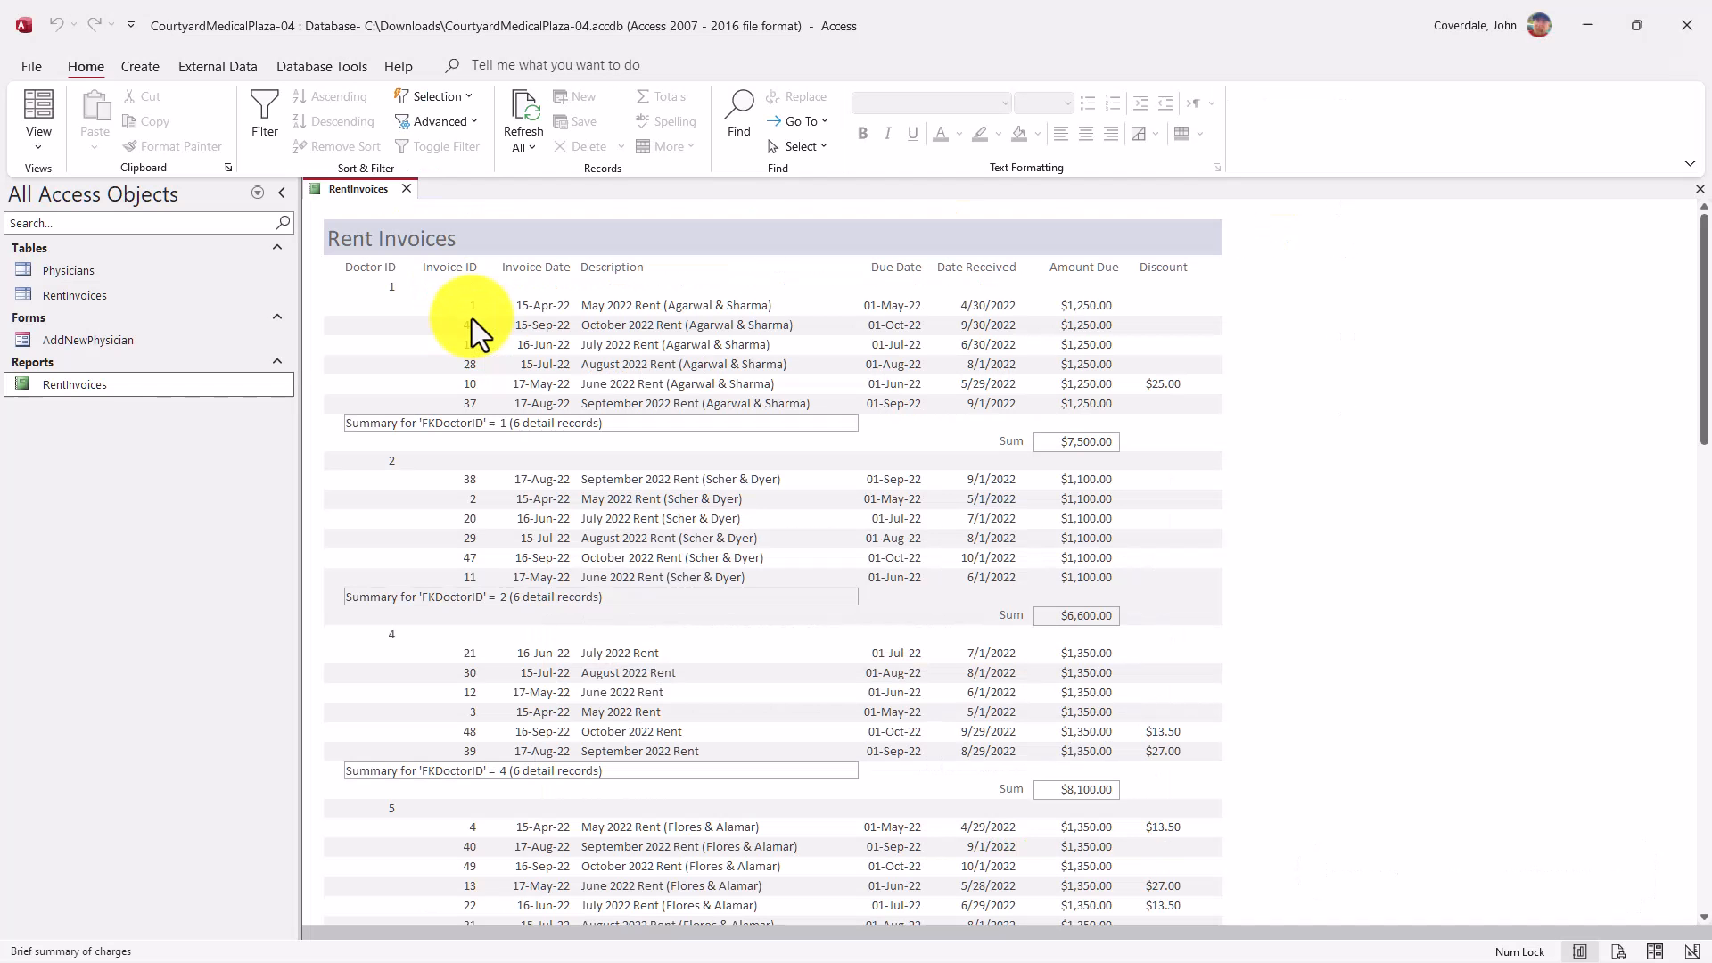
left_click(39, 148)
left_click(40, 148)
left_click(40, 148)
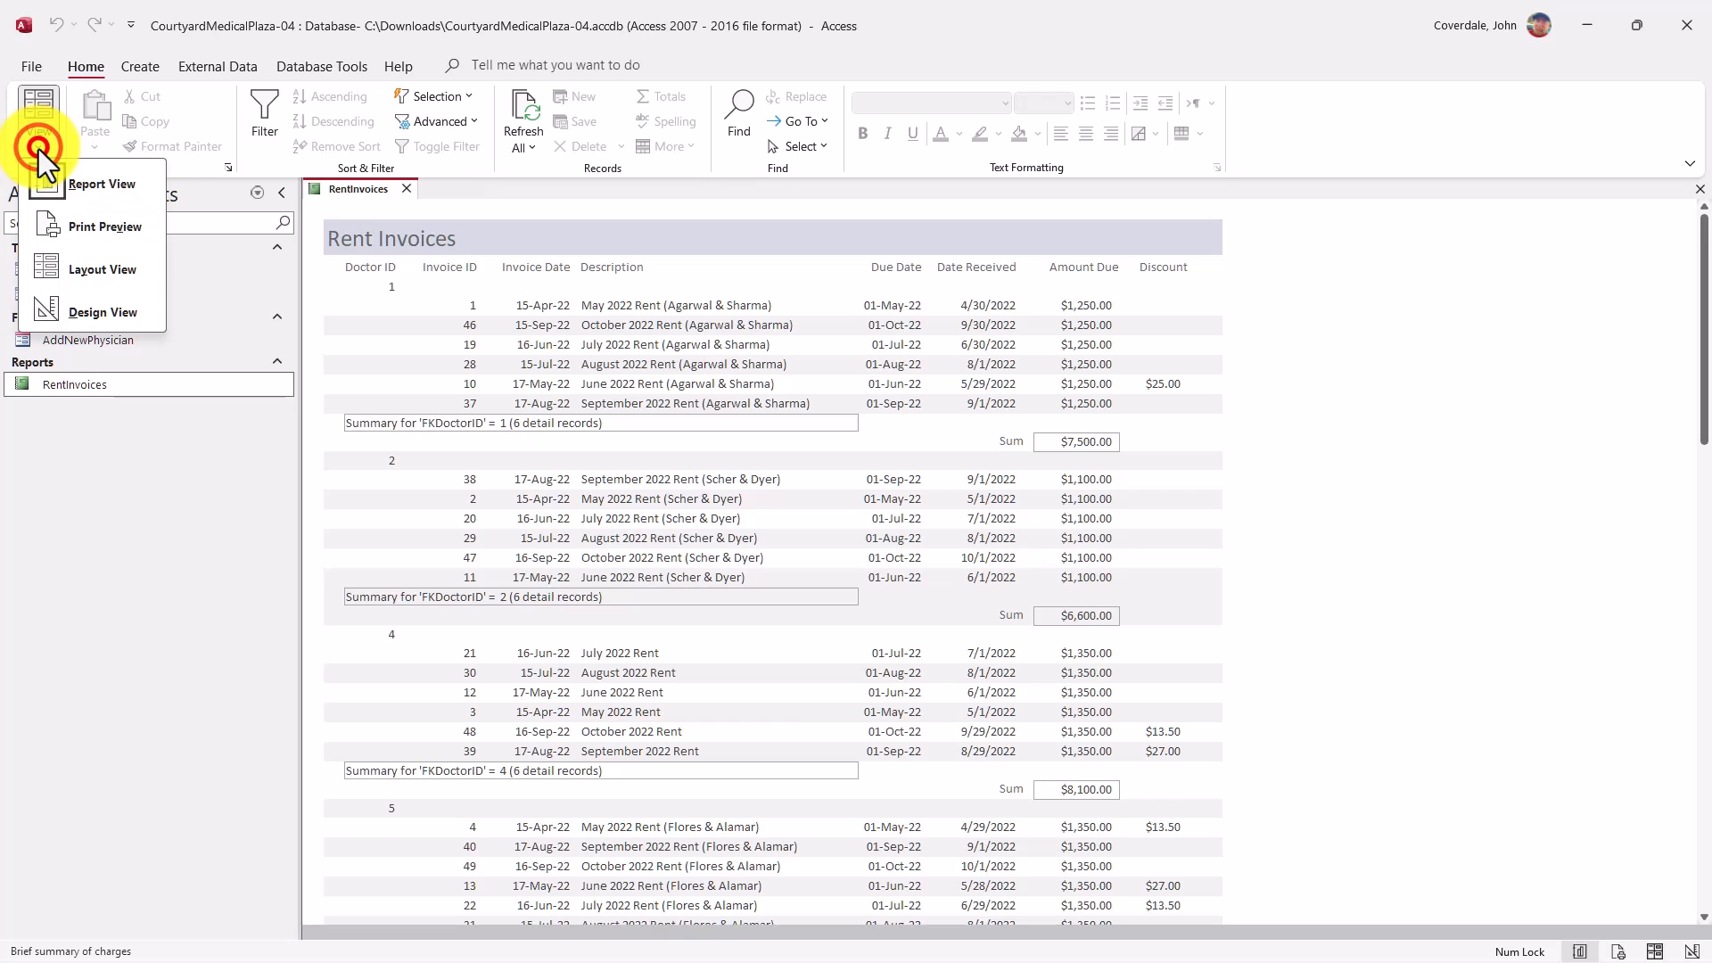
left_click(115, 274)
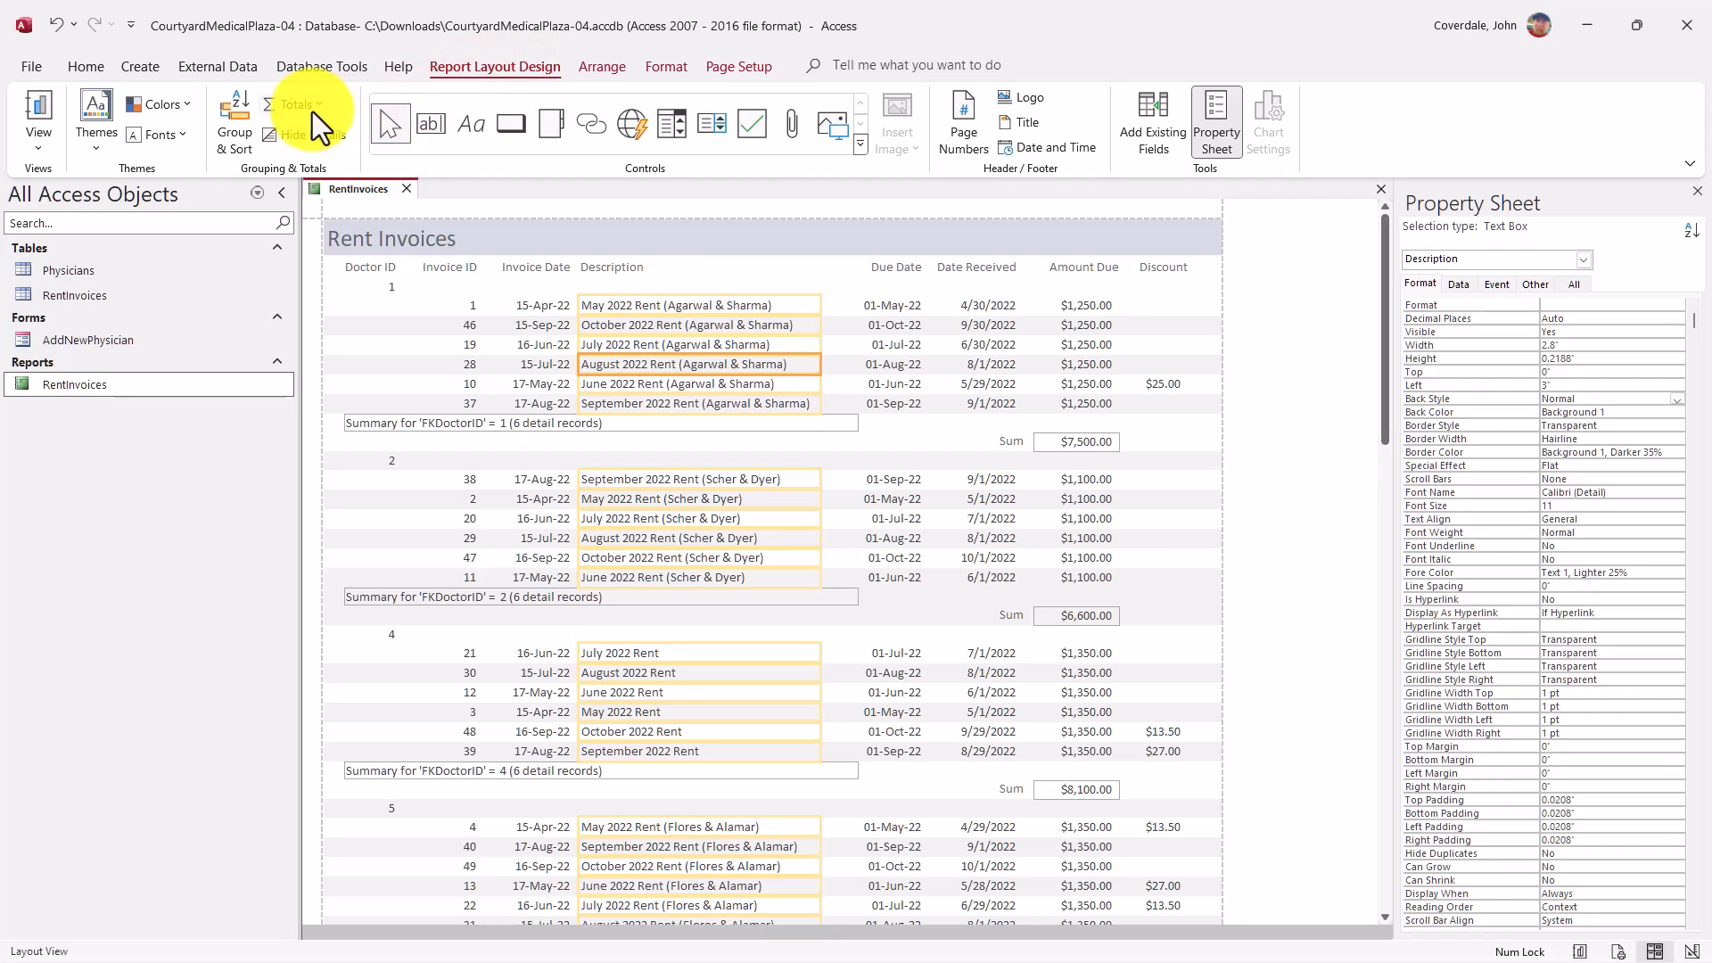
Show the report's Group, Sort, and Total settings and examine the Doctor ID values it is grouped on
left_click(235, 124)
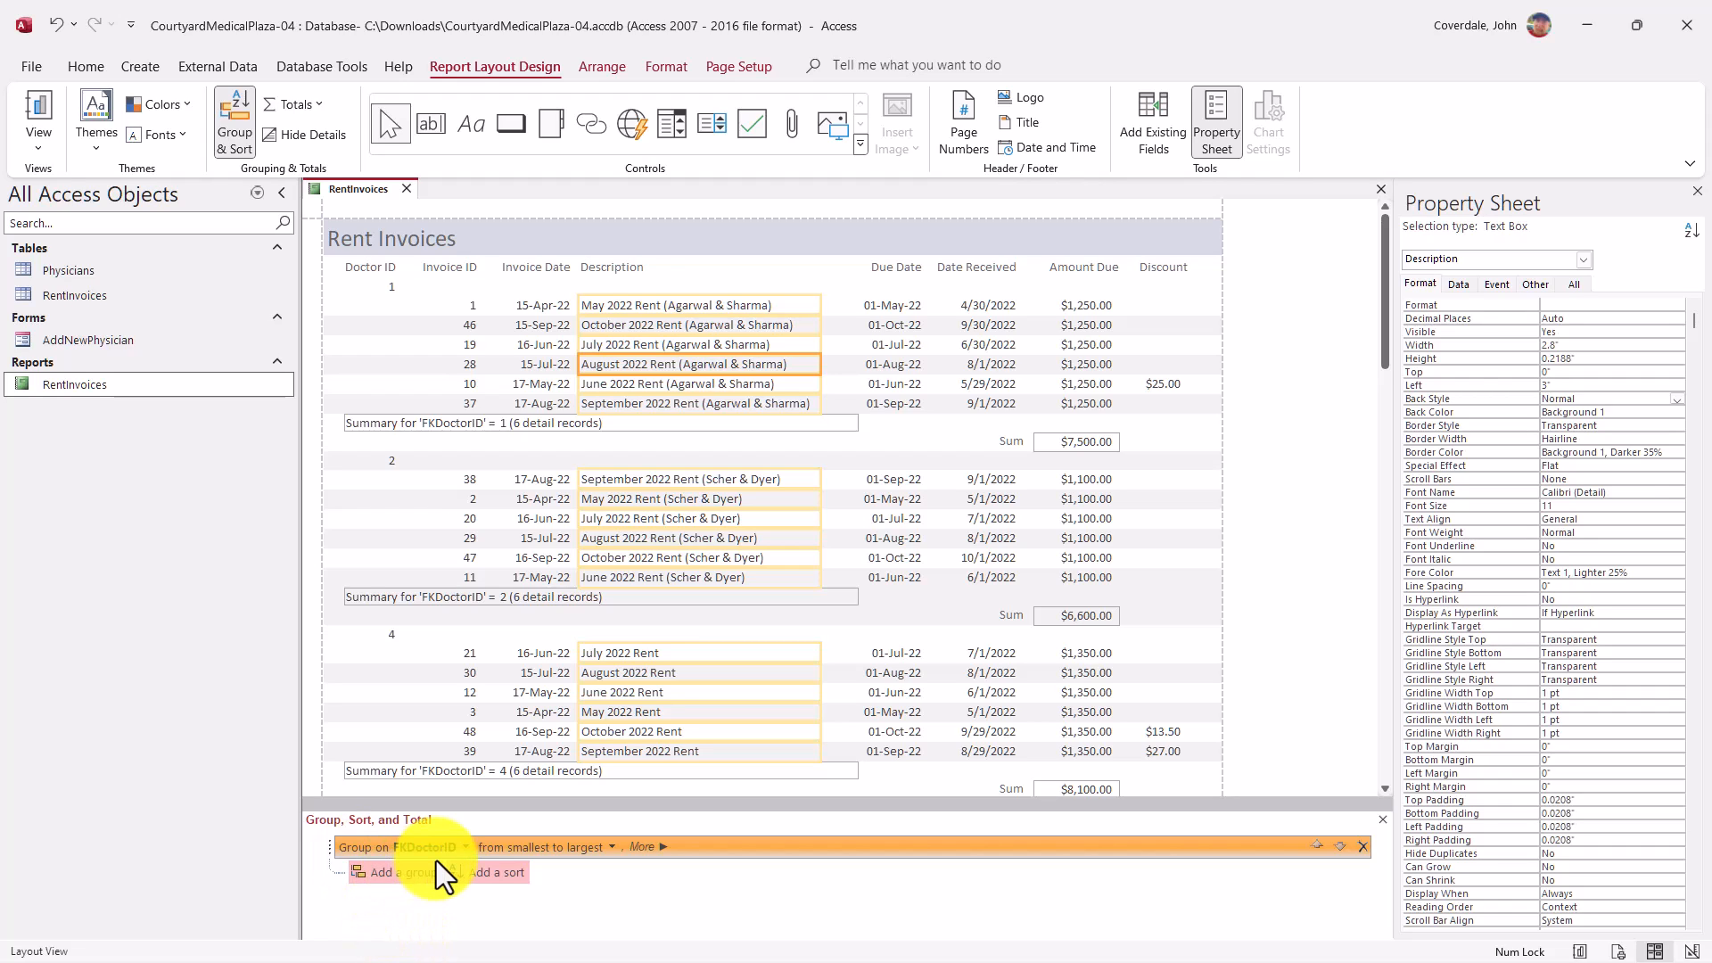
left_click(384, 282)
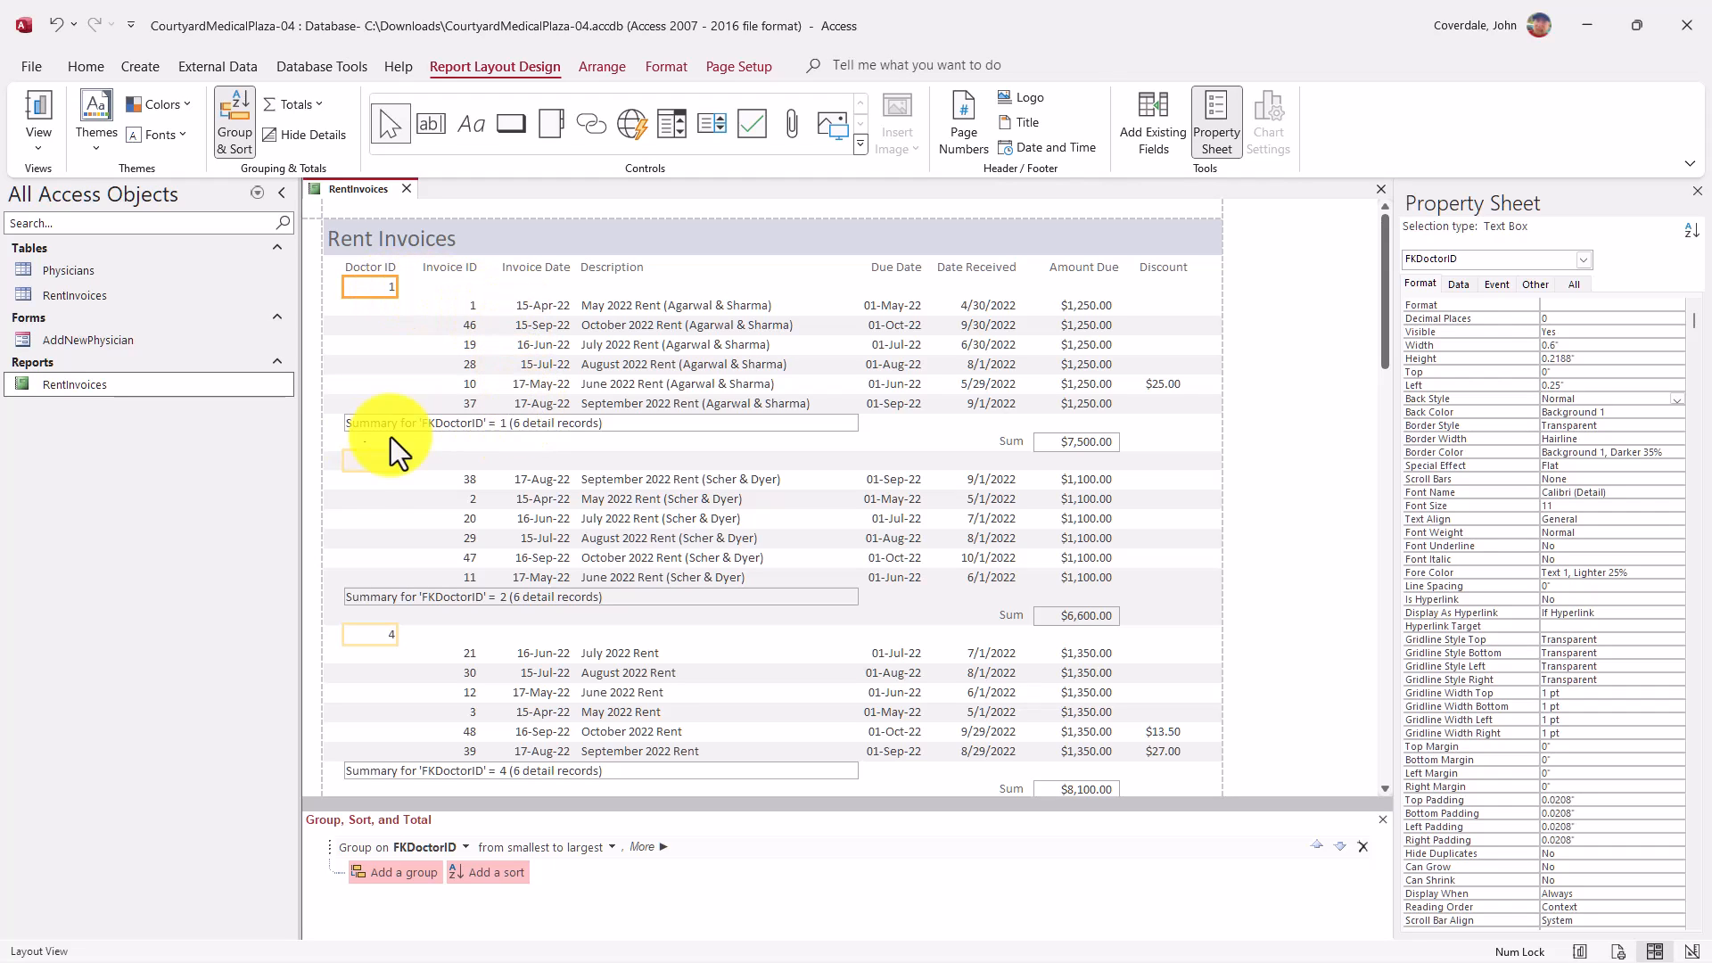
left_click(375, 460)
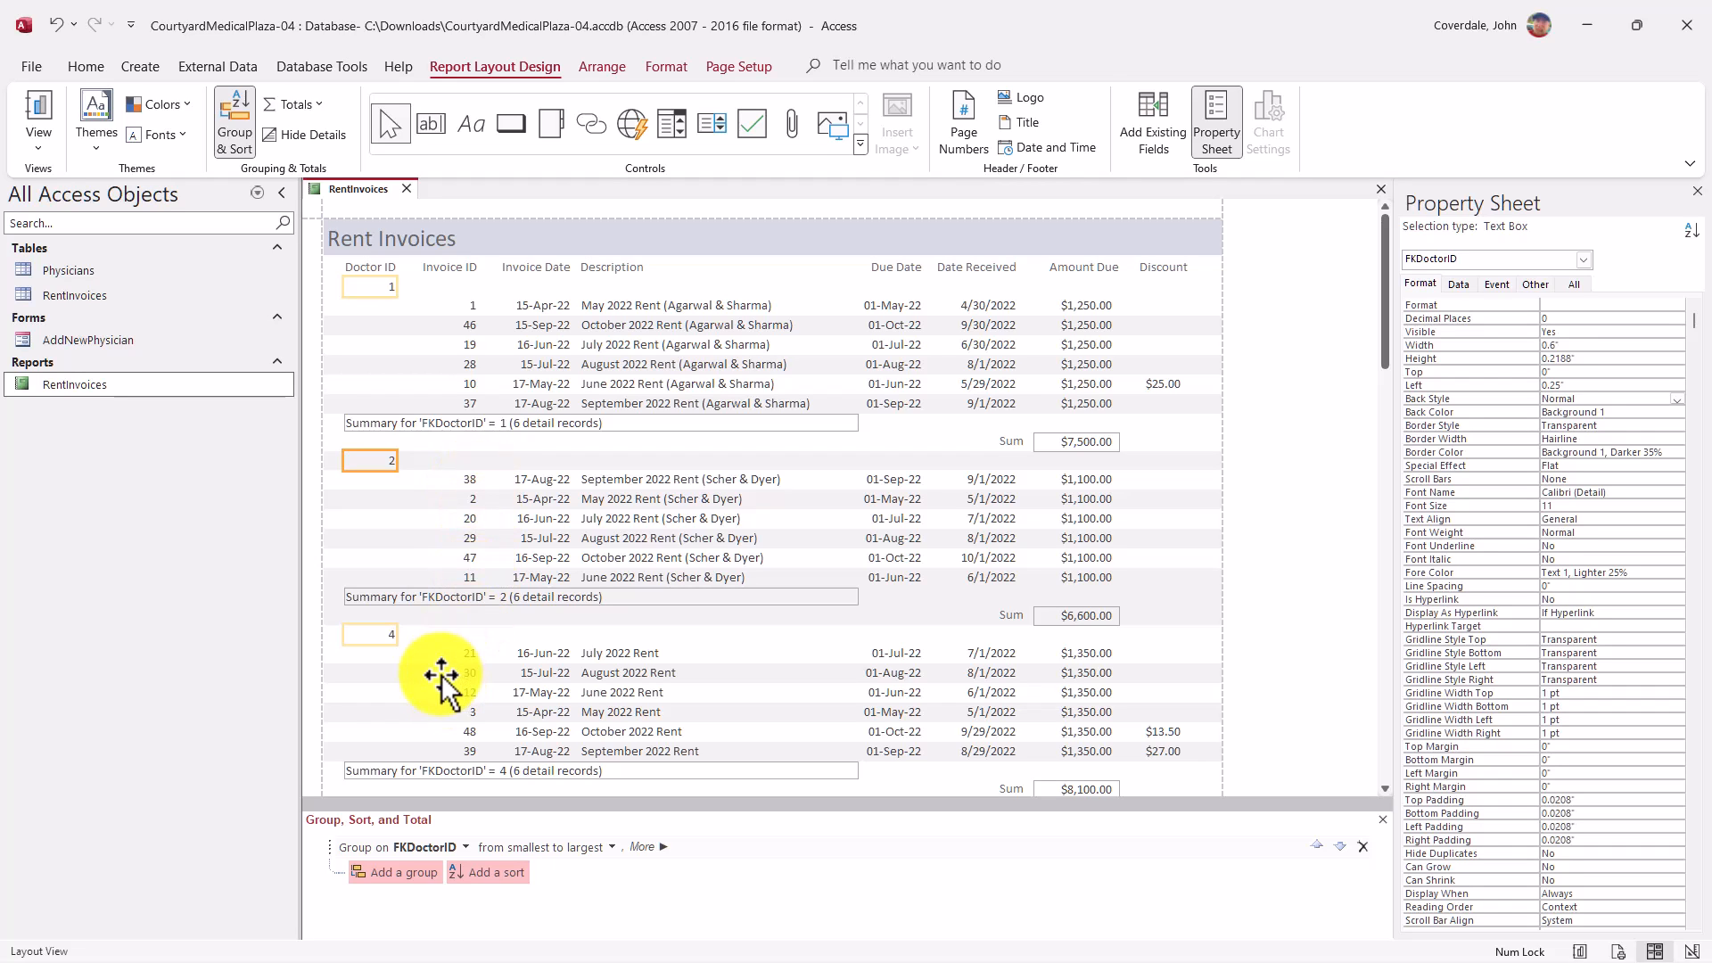
In Access, add an oldest to newest sort on InvoiceDate within the FKDoctorID group, and mark step 10 complete in SIMnet
key("alt+Tab")
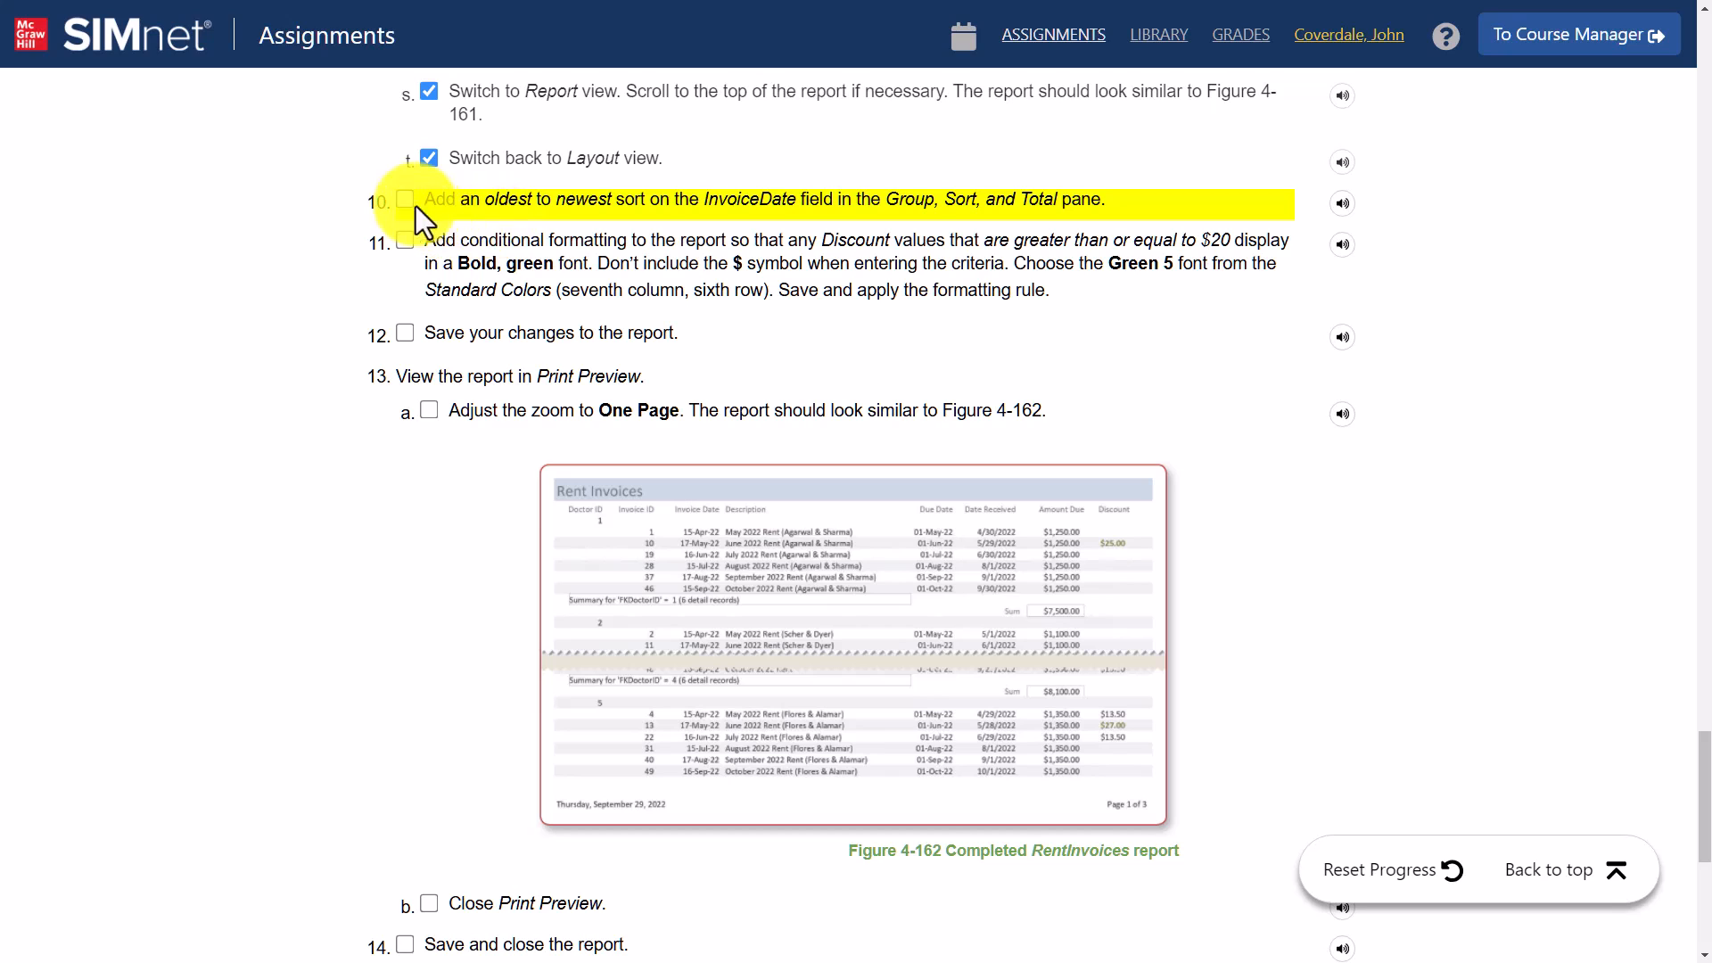
left_click_drag(479, 207, 876, 213)
key("alt+Tab")
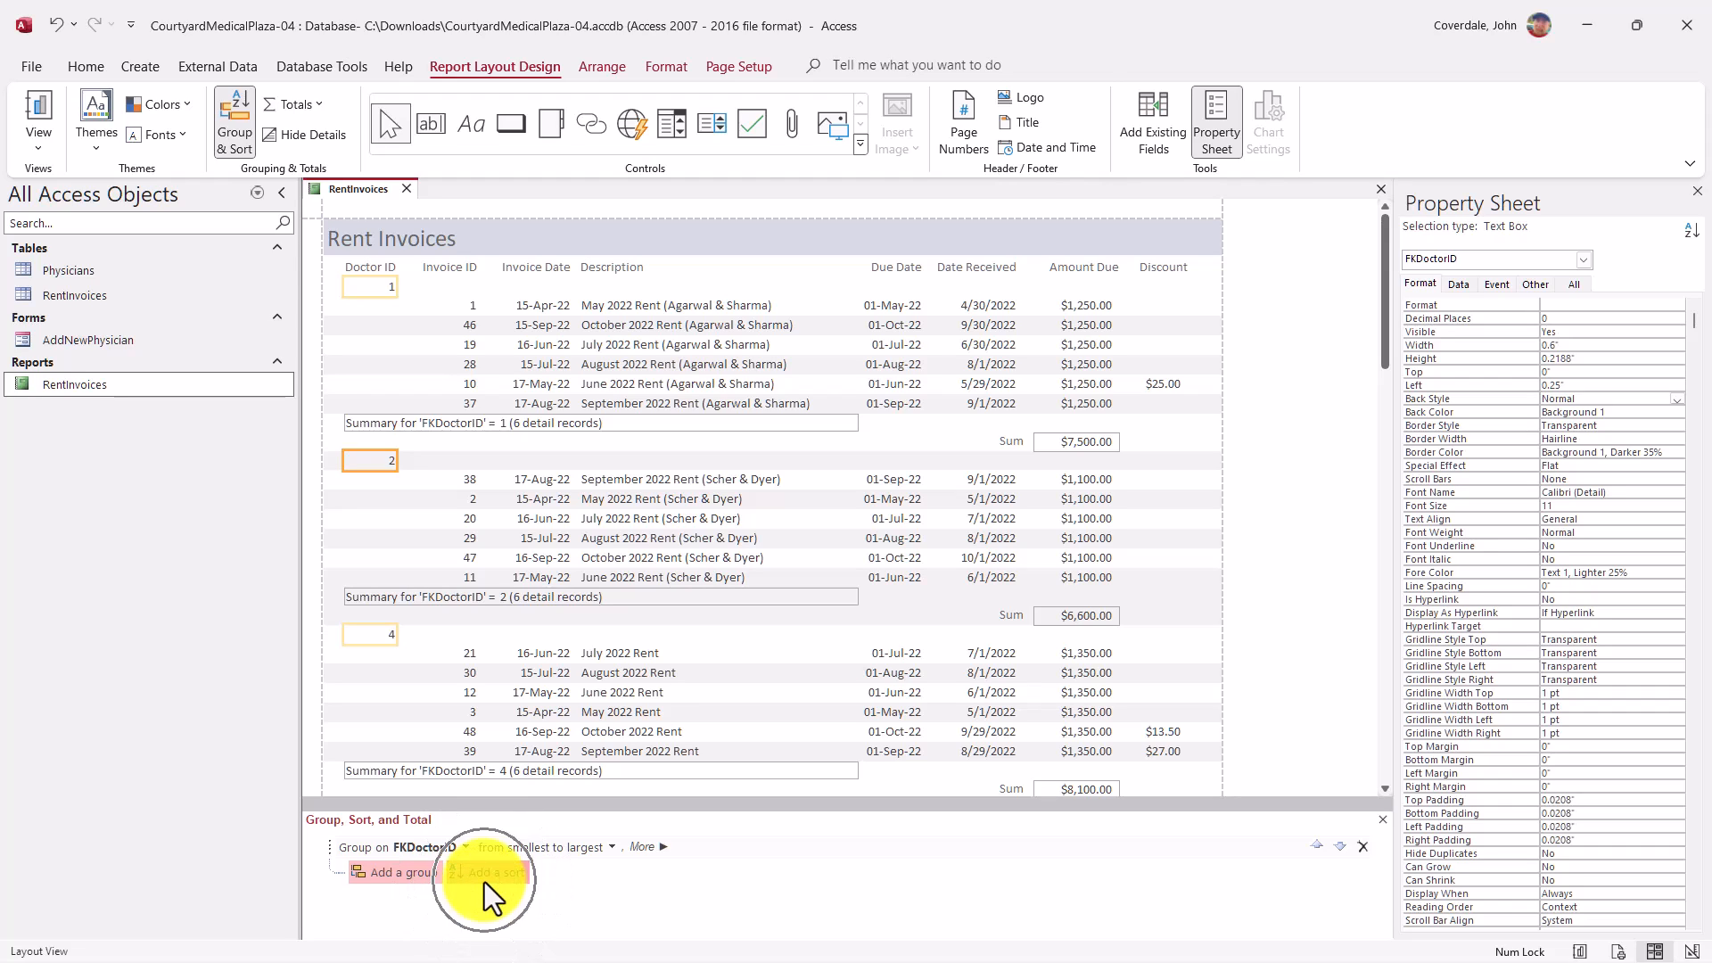
left_click(488, 877)
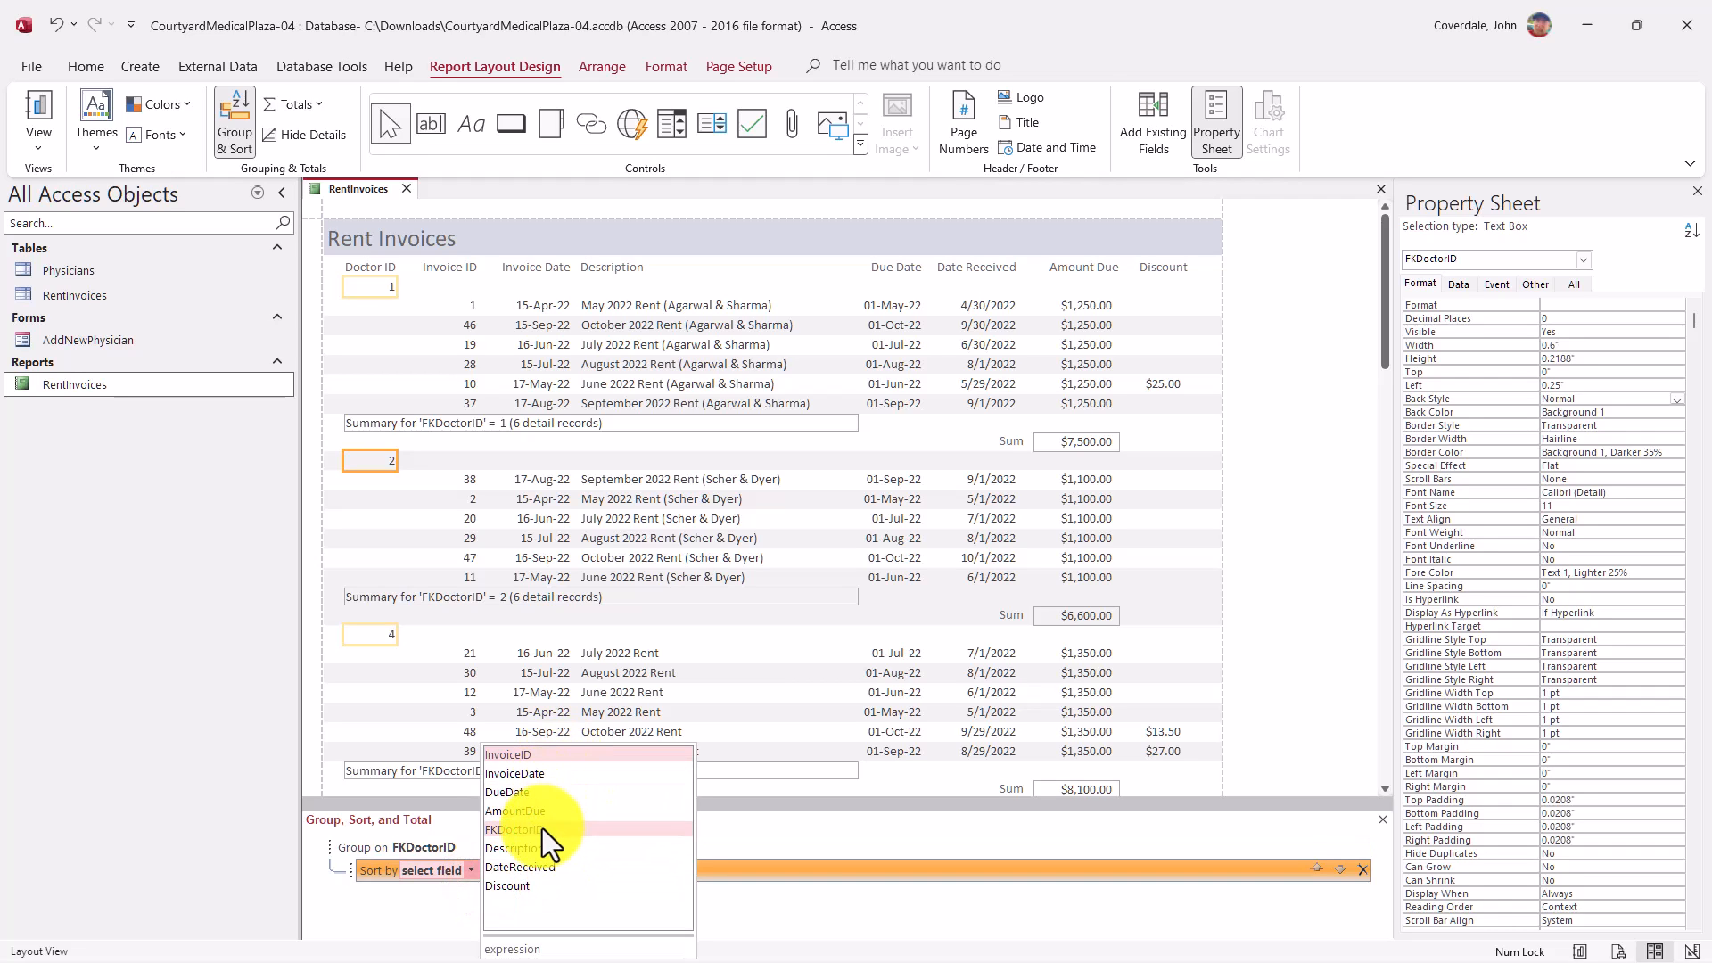
left_click(554, 793)
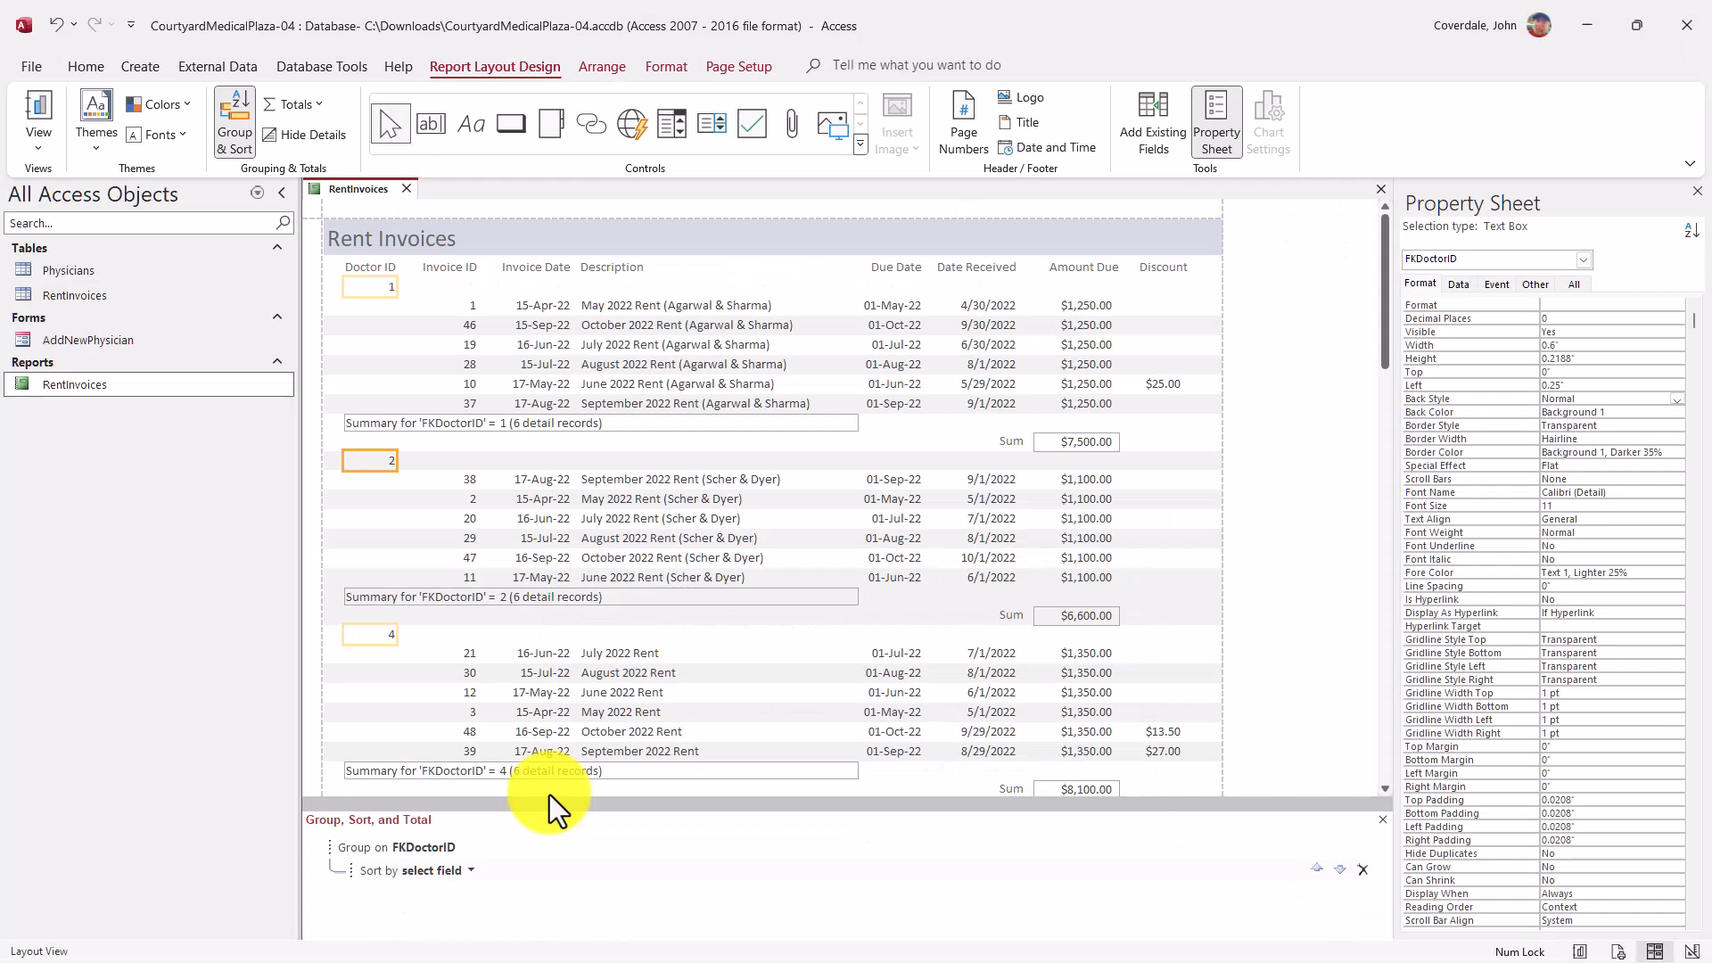
left_click(455, 876)
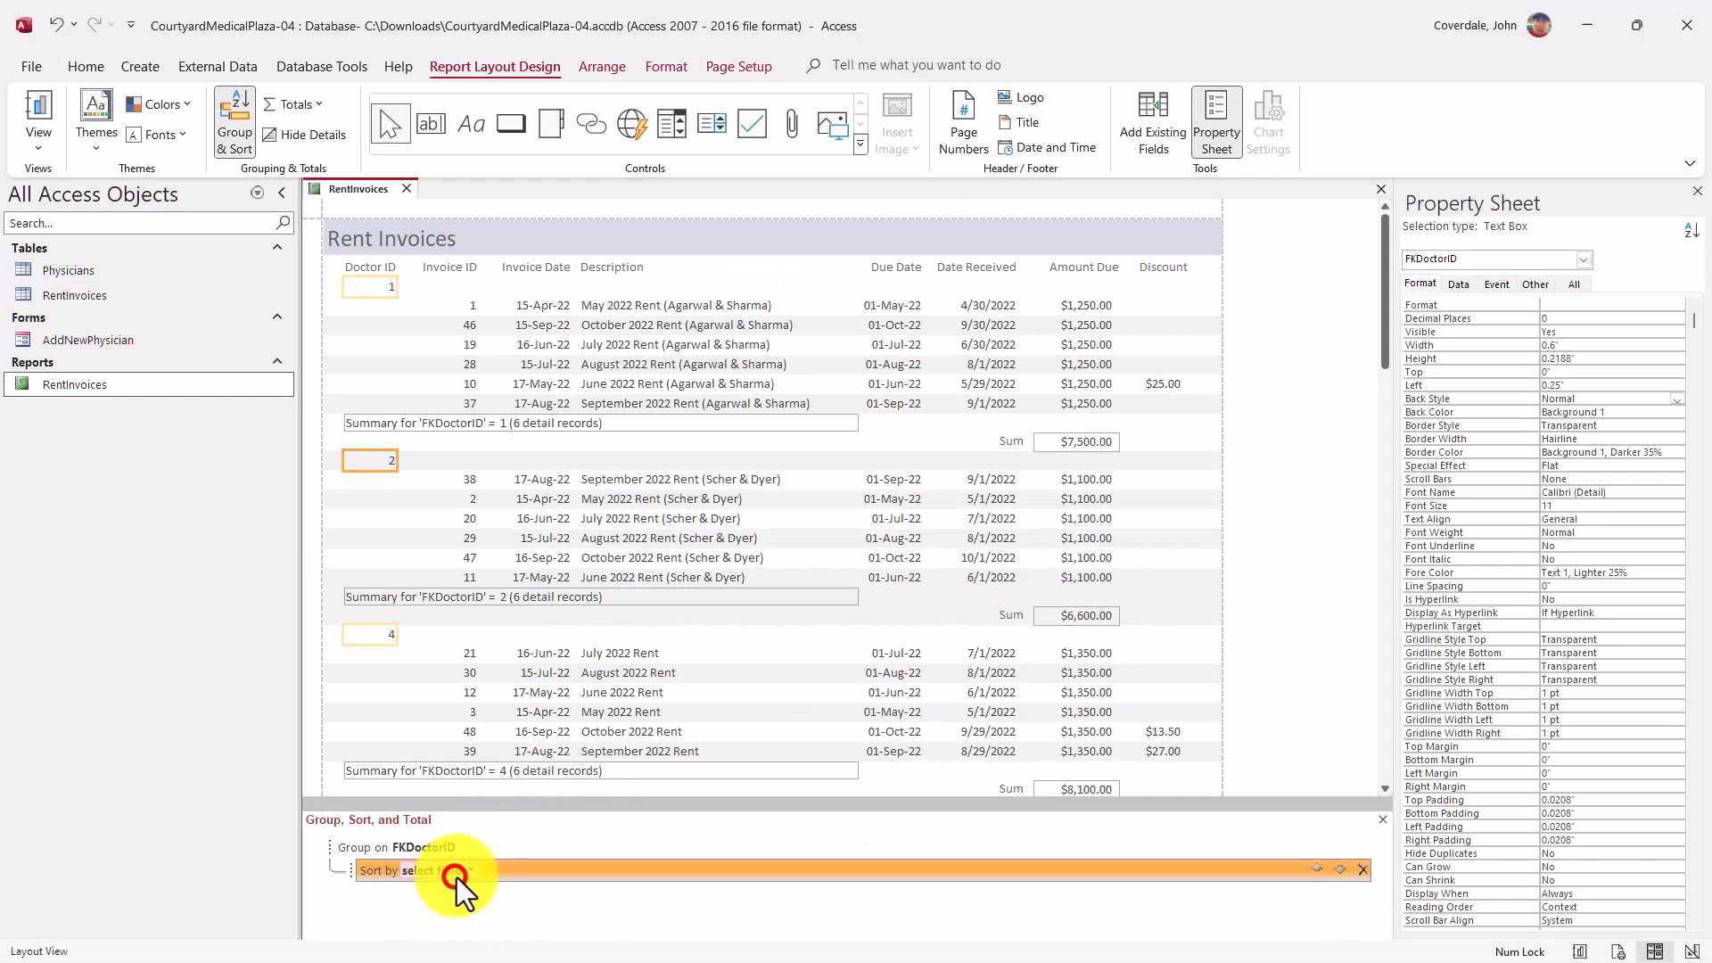
left_click(468, 875)
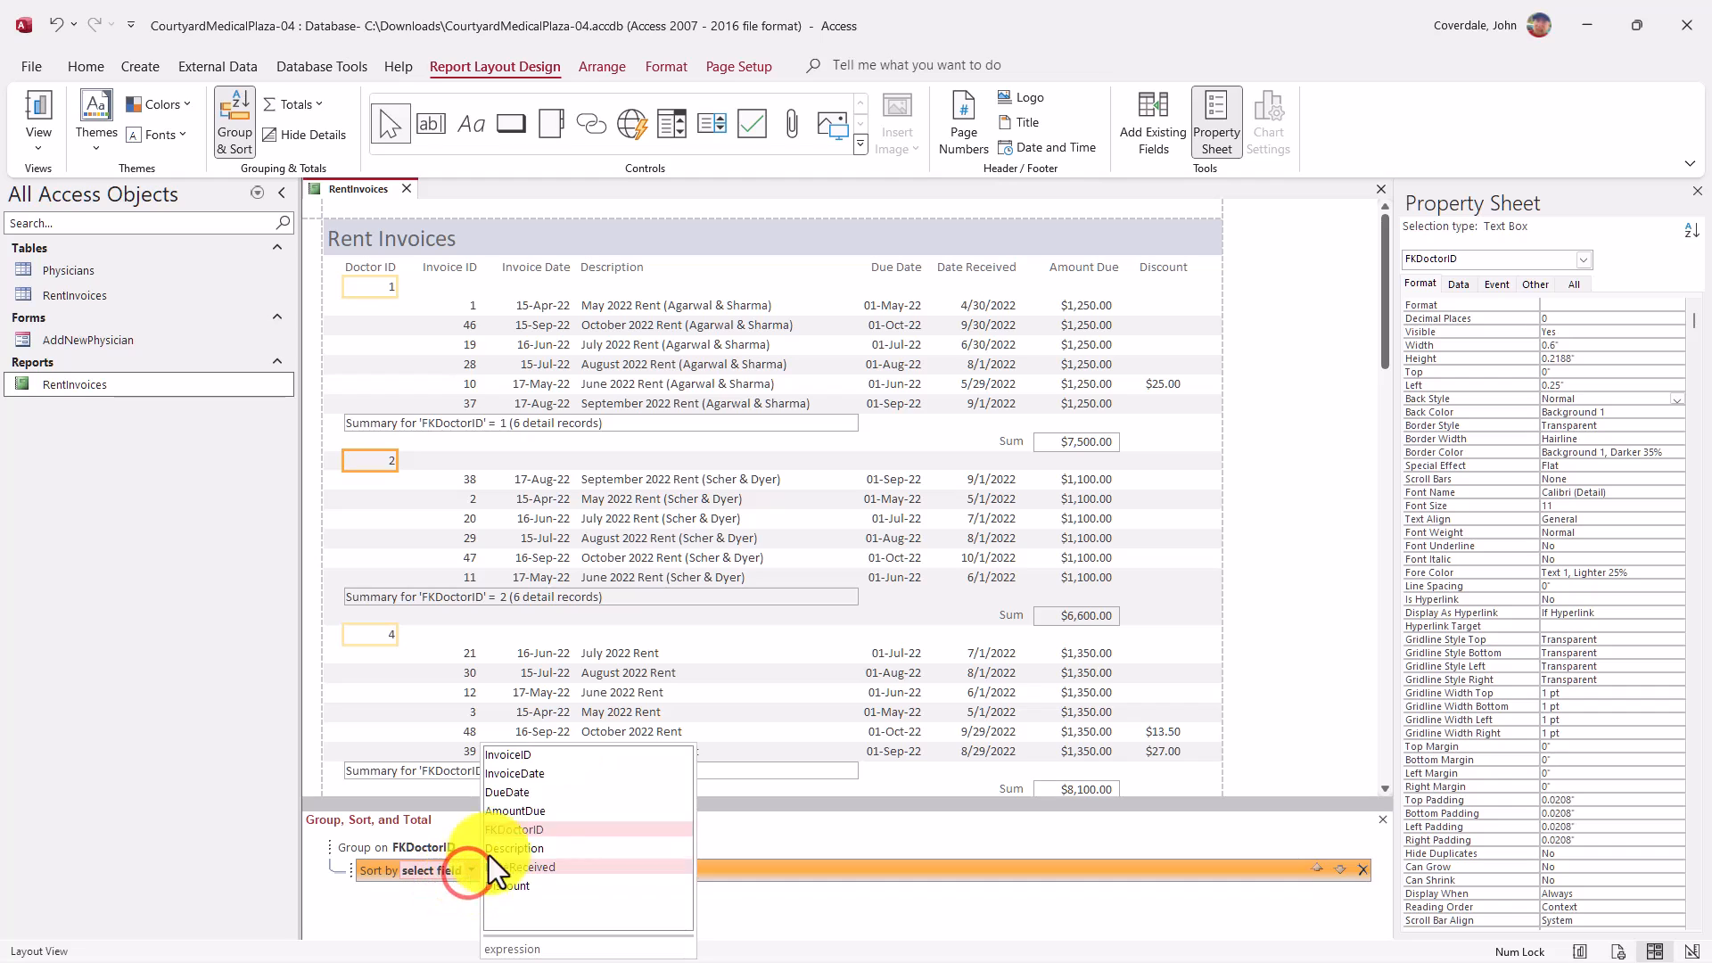
left_click(546, 775)
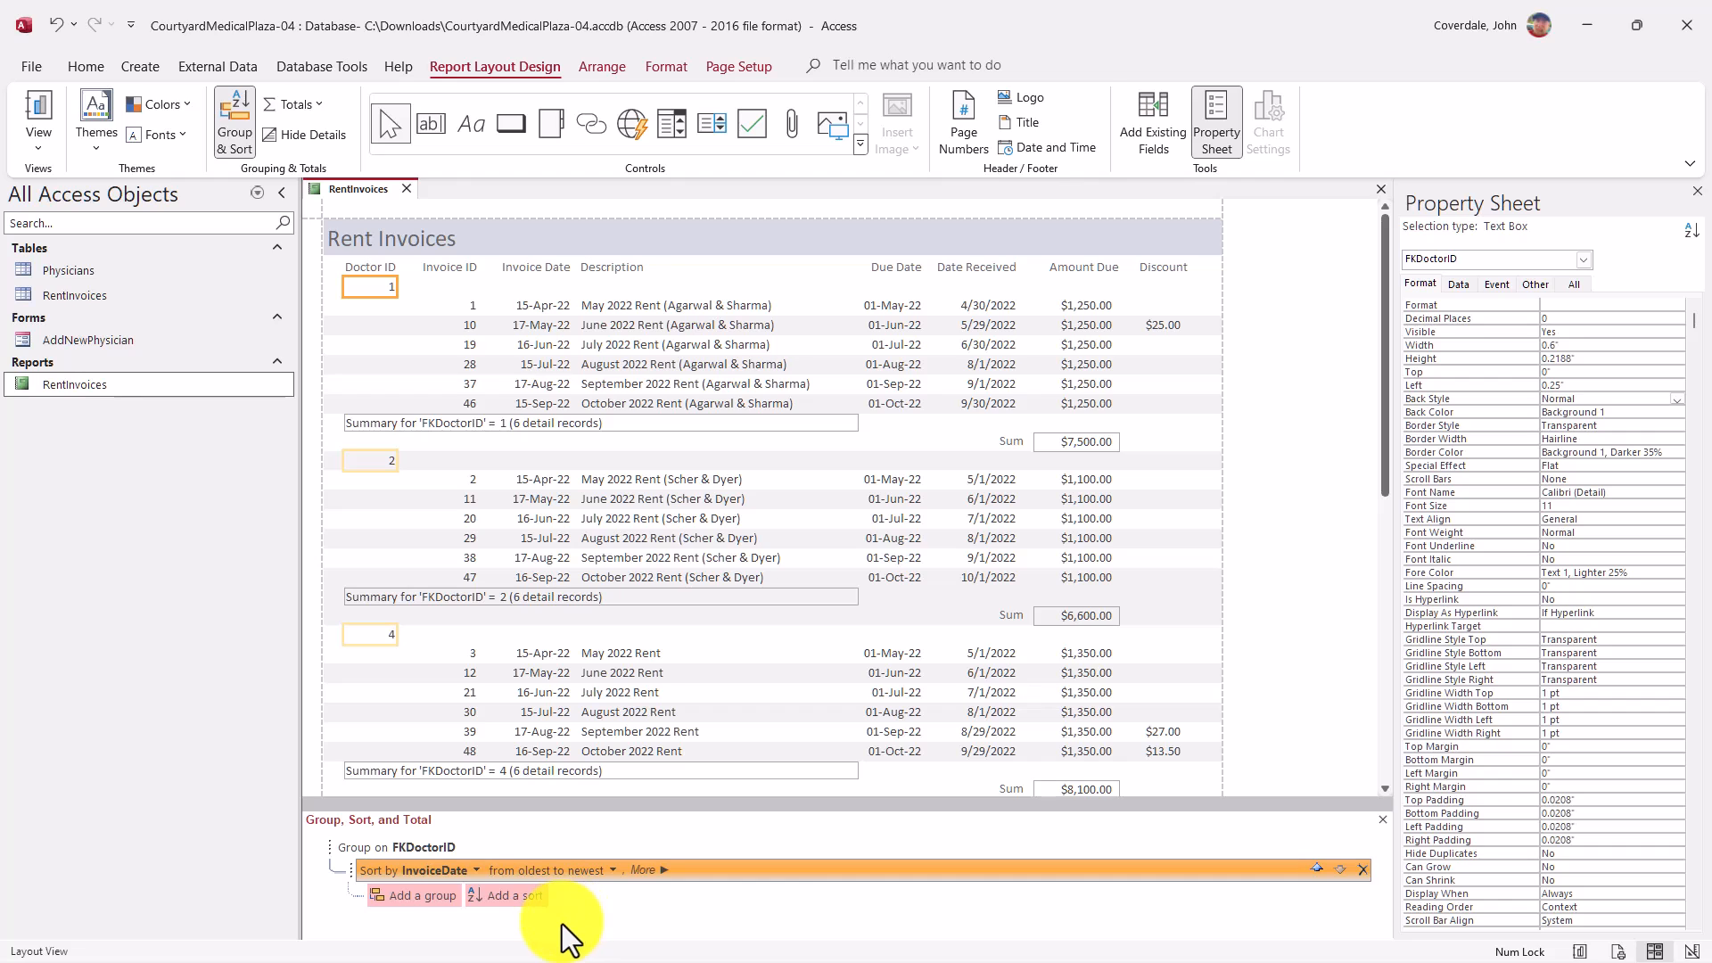
key("alt+Tab")
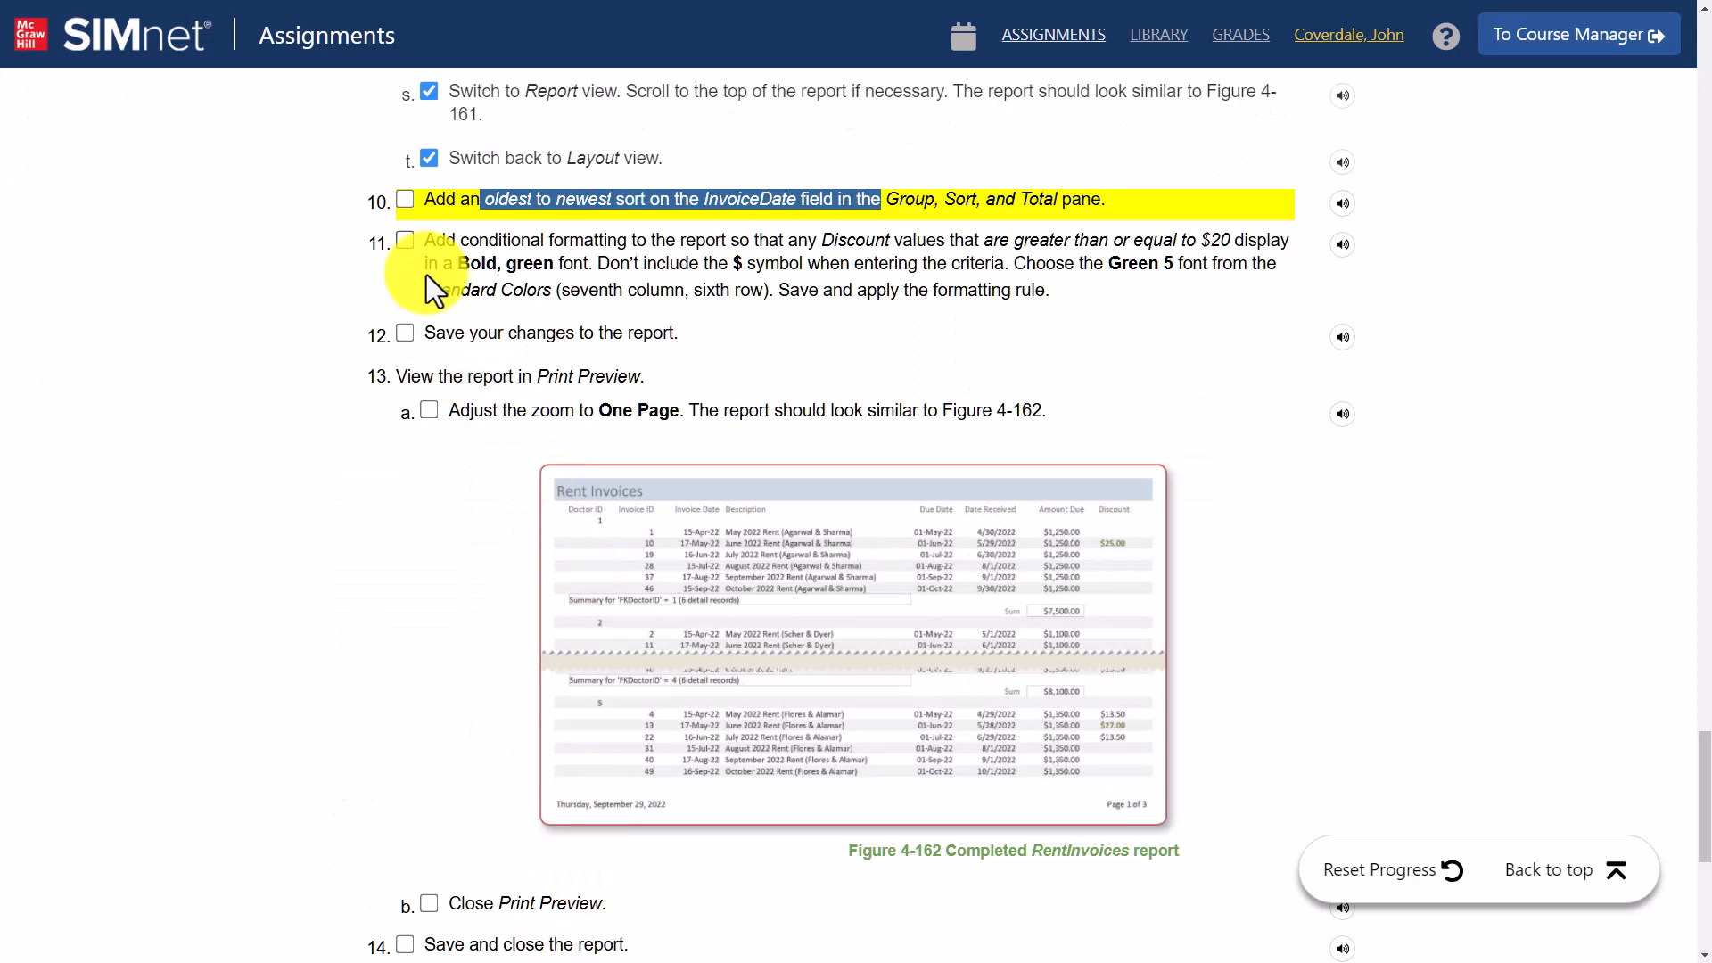
left_click(407, 200)
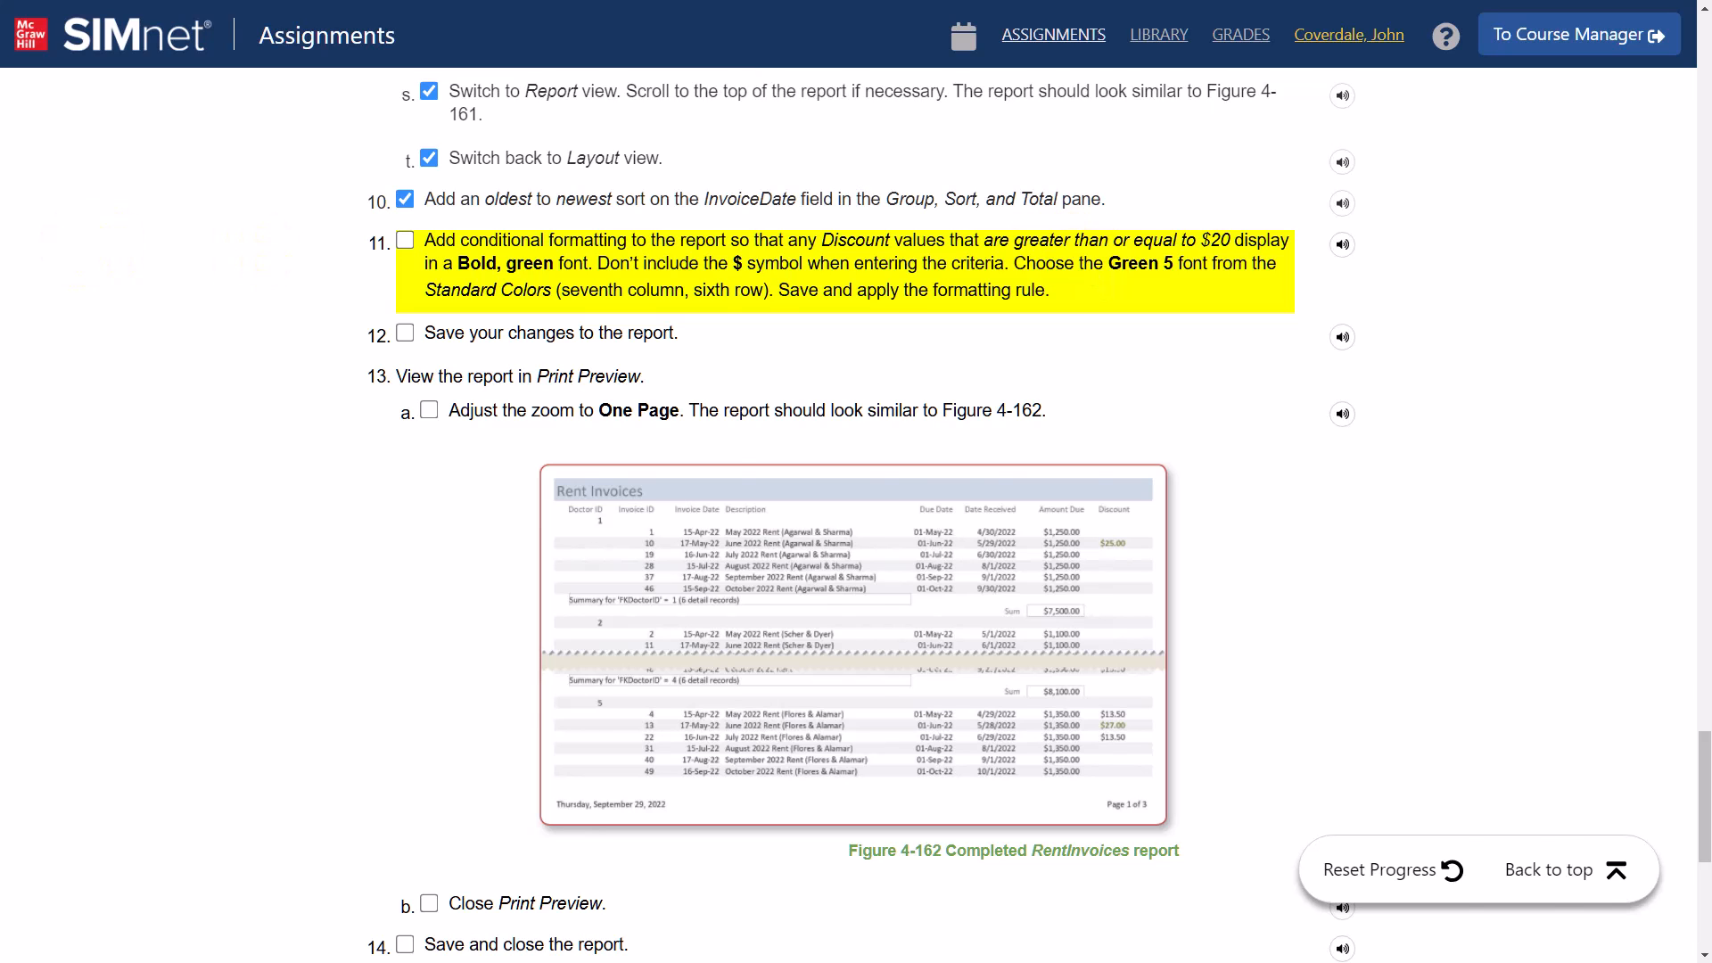
In Access, select the Discount values in the RentInvoices report and start a new conditional formatting rule for them
key("alt+Tab")
left_click(1162, 327)
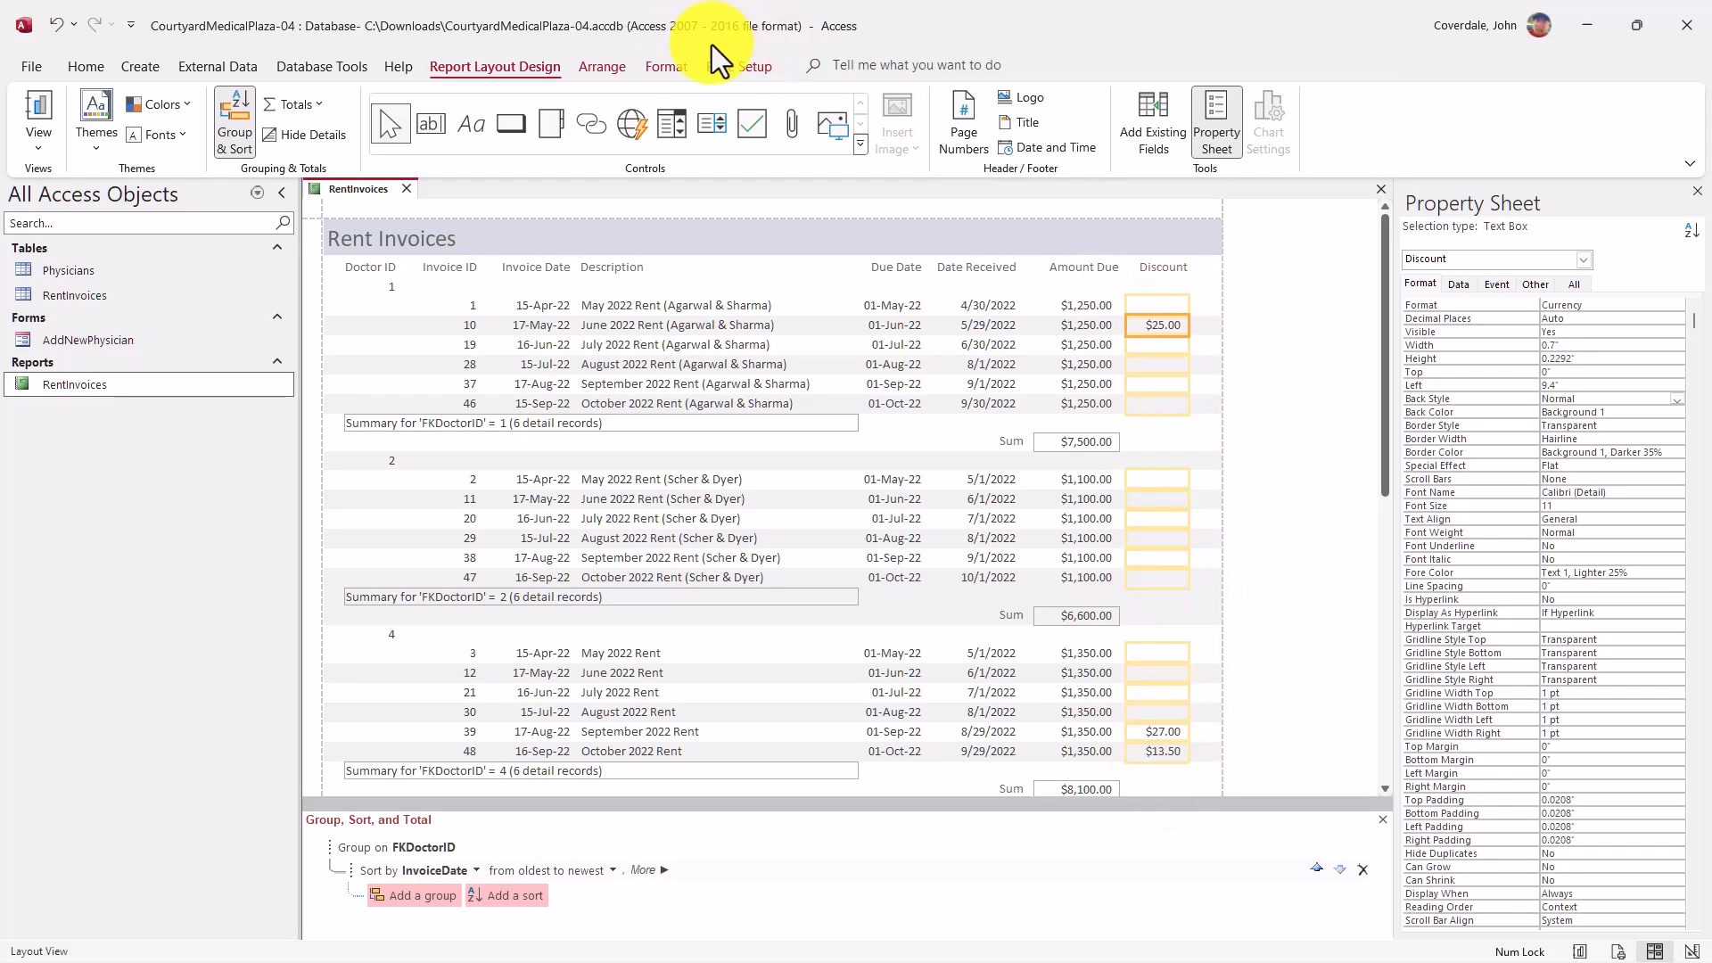
left_click(664, 65)
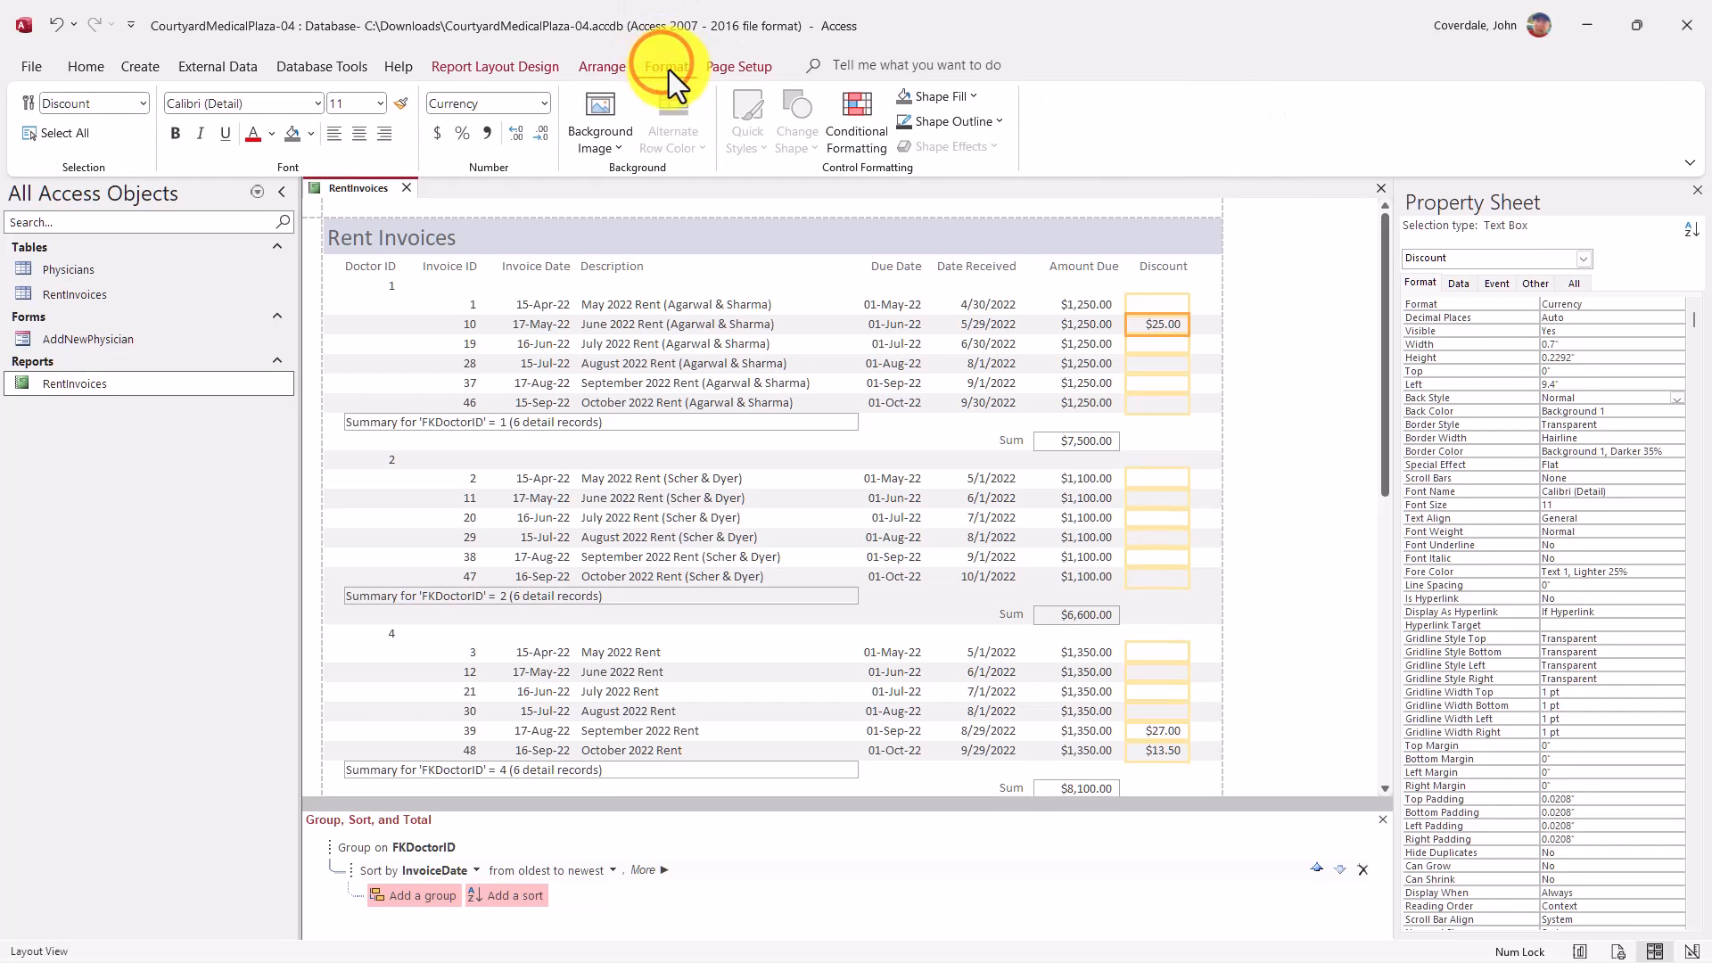
left_click(847, 107)
left_click_drag(827, 340, 709, 286)
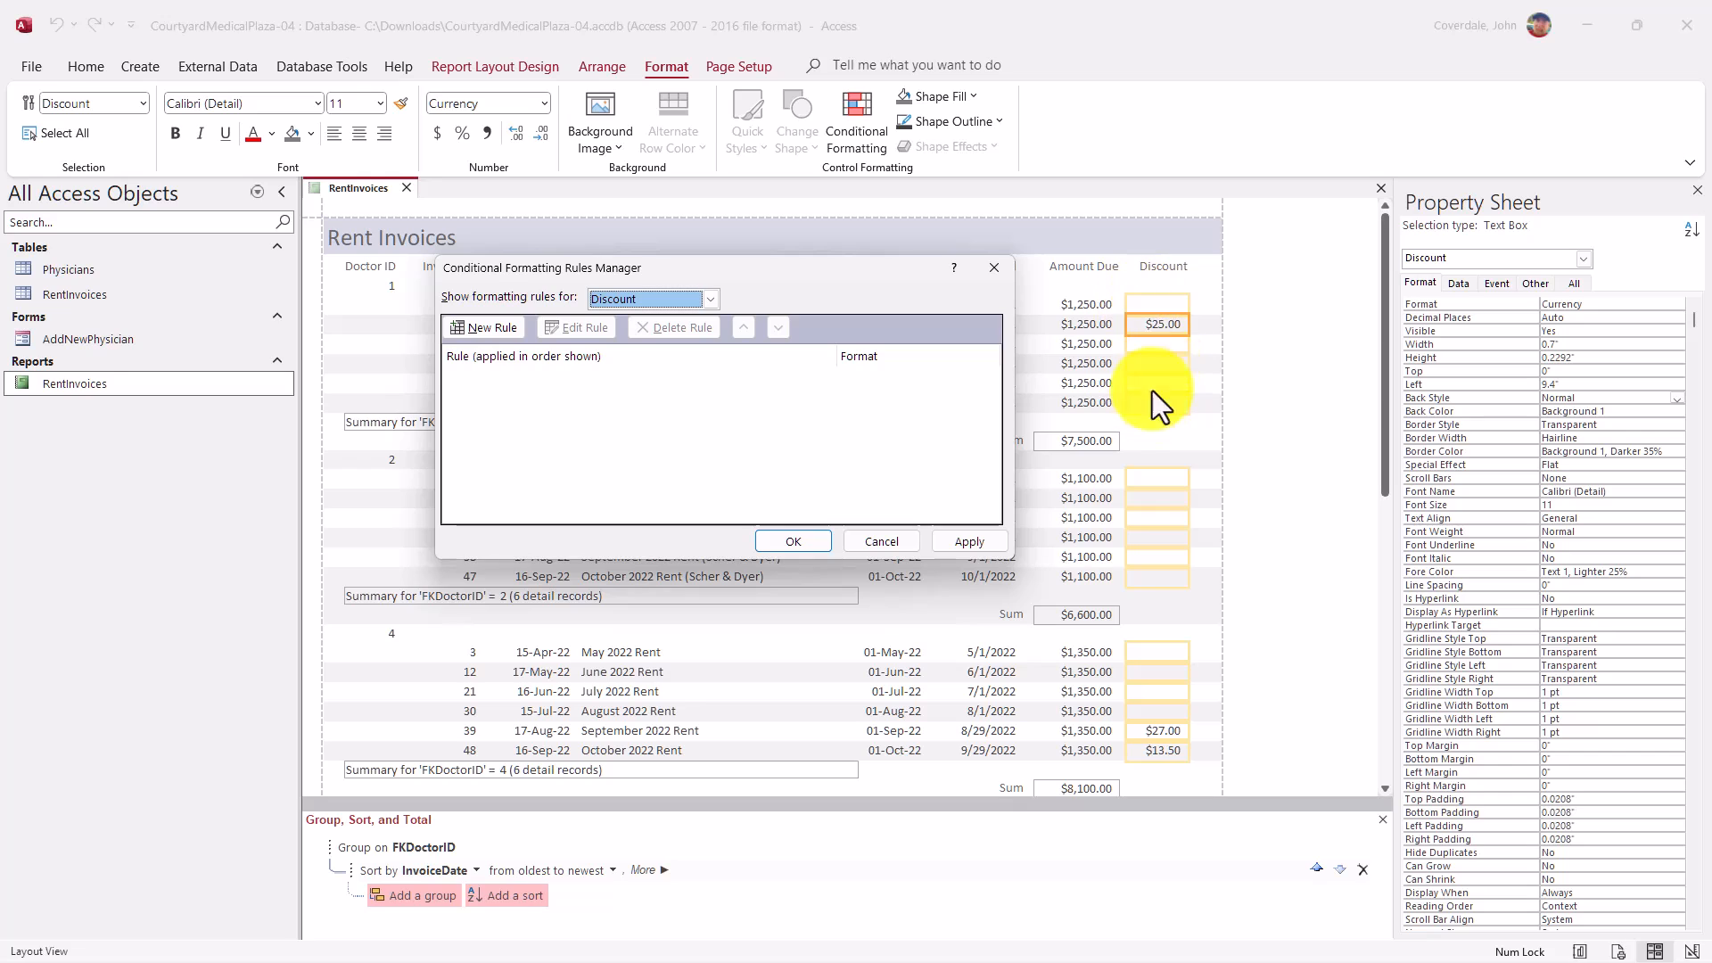
left_click(641, 298)
left_click(640, 299)
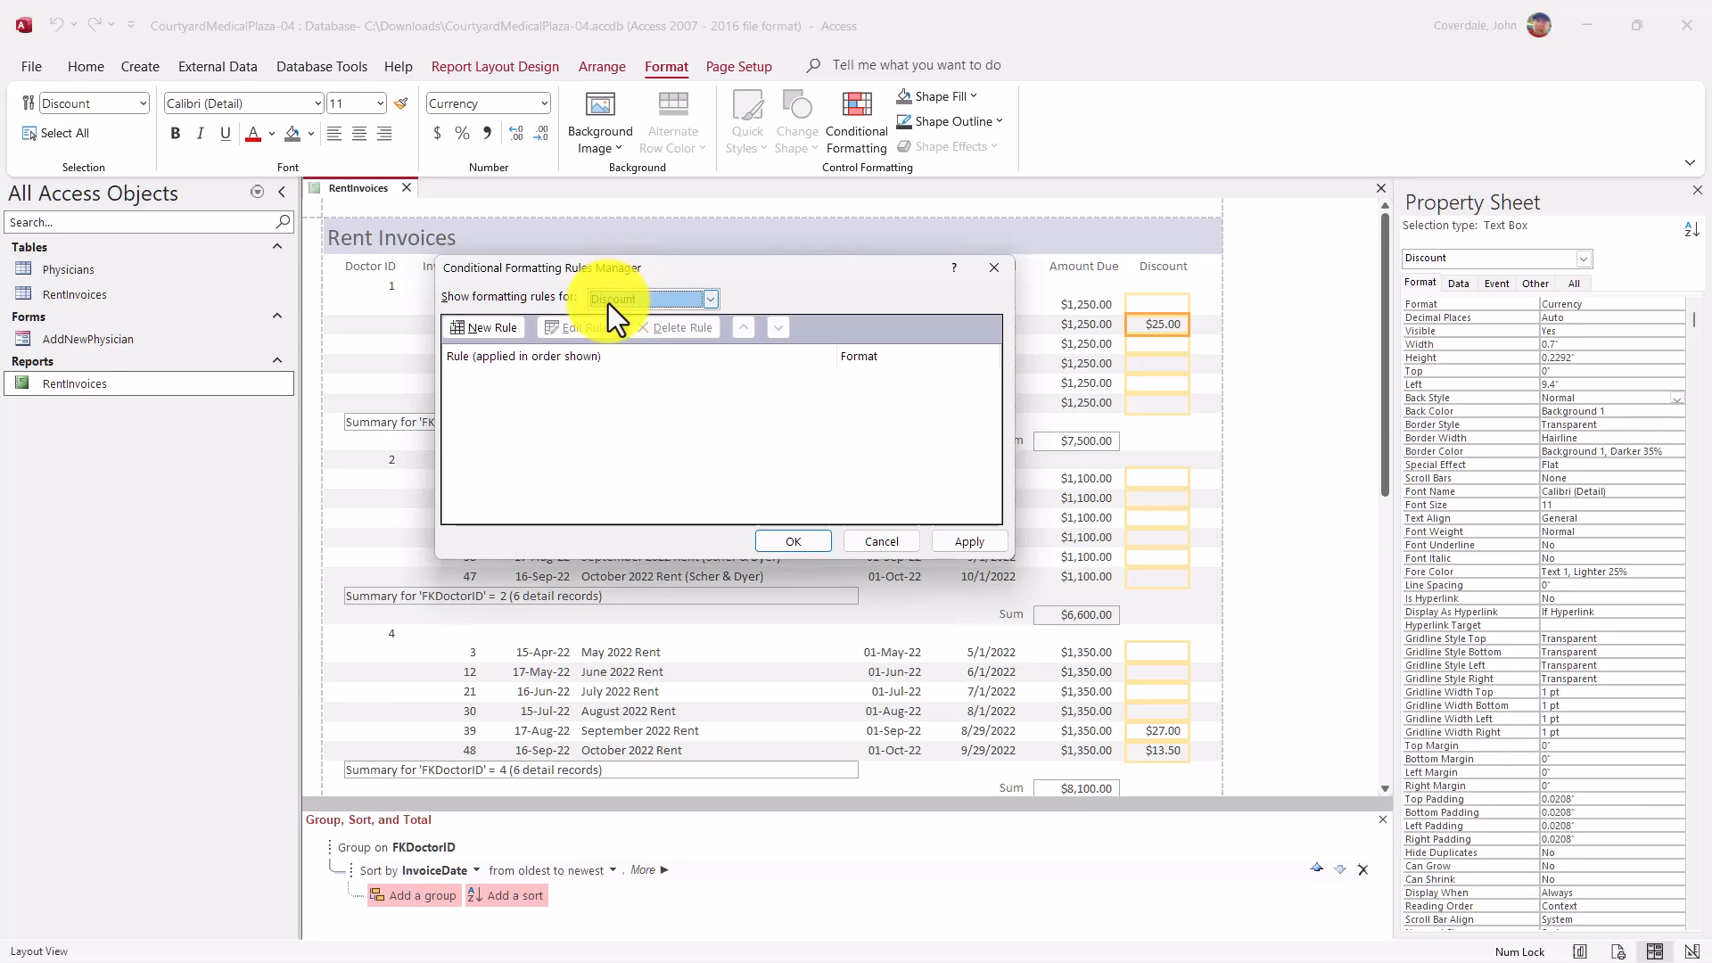
left_click(496, 330)
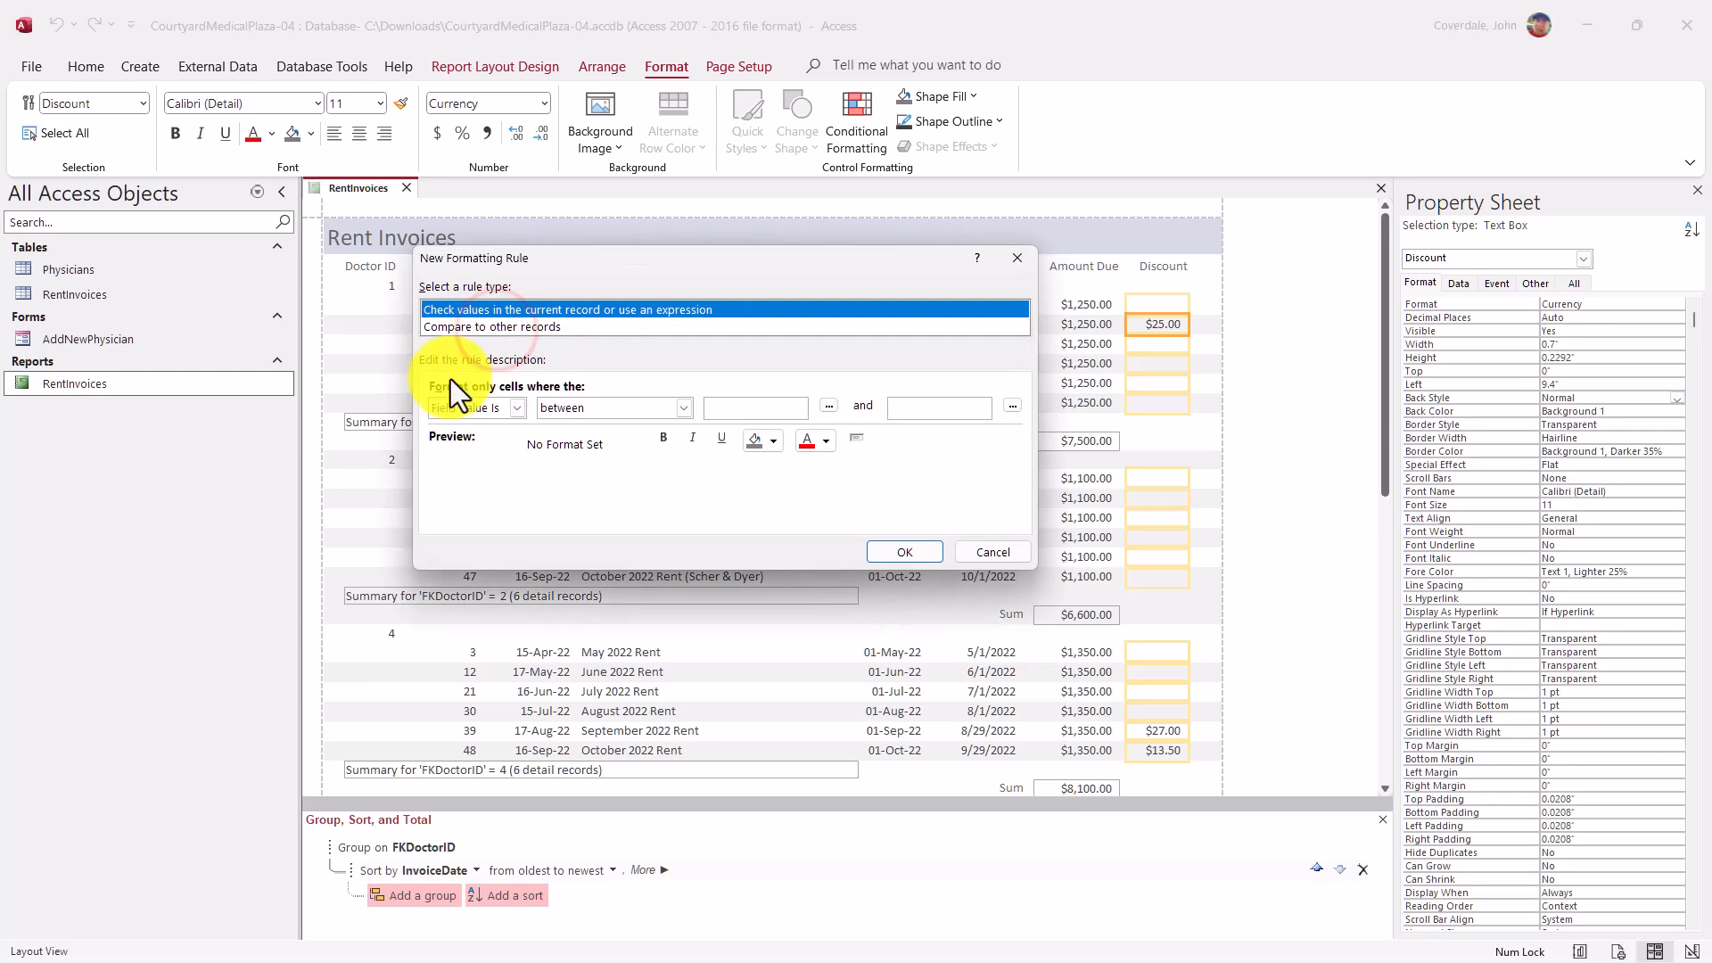
Set the rule to format field values greater than or equal to 20 with a bold font
left_click(584, 408)
key("ctrl")
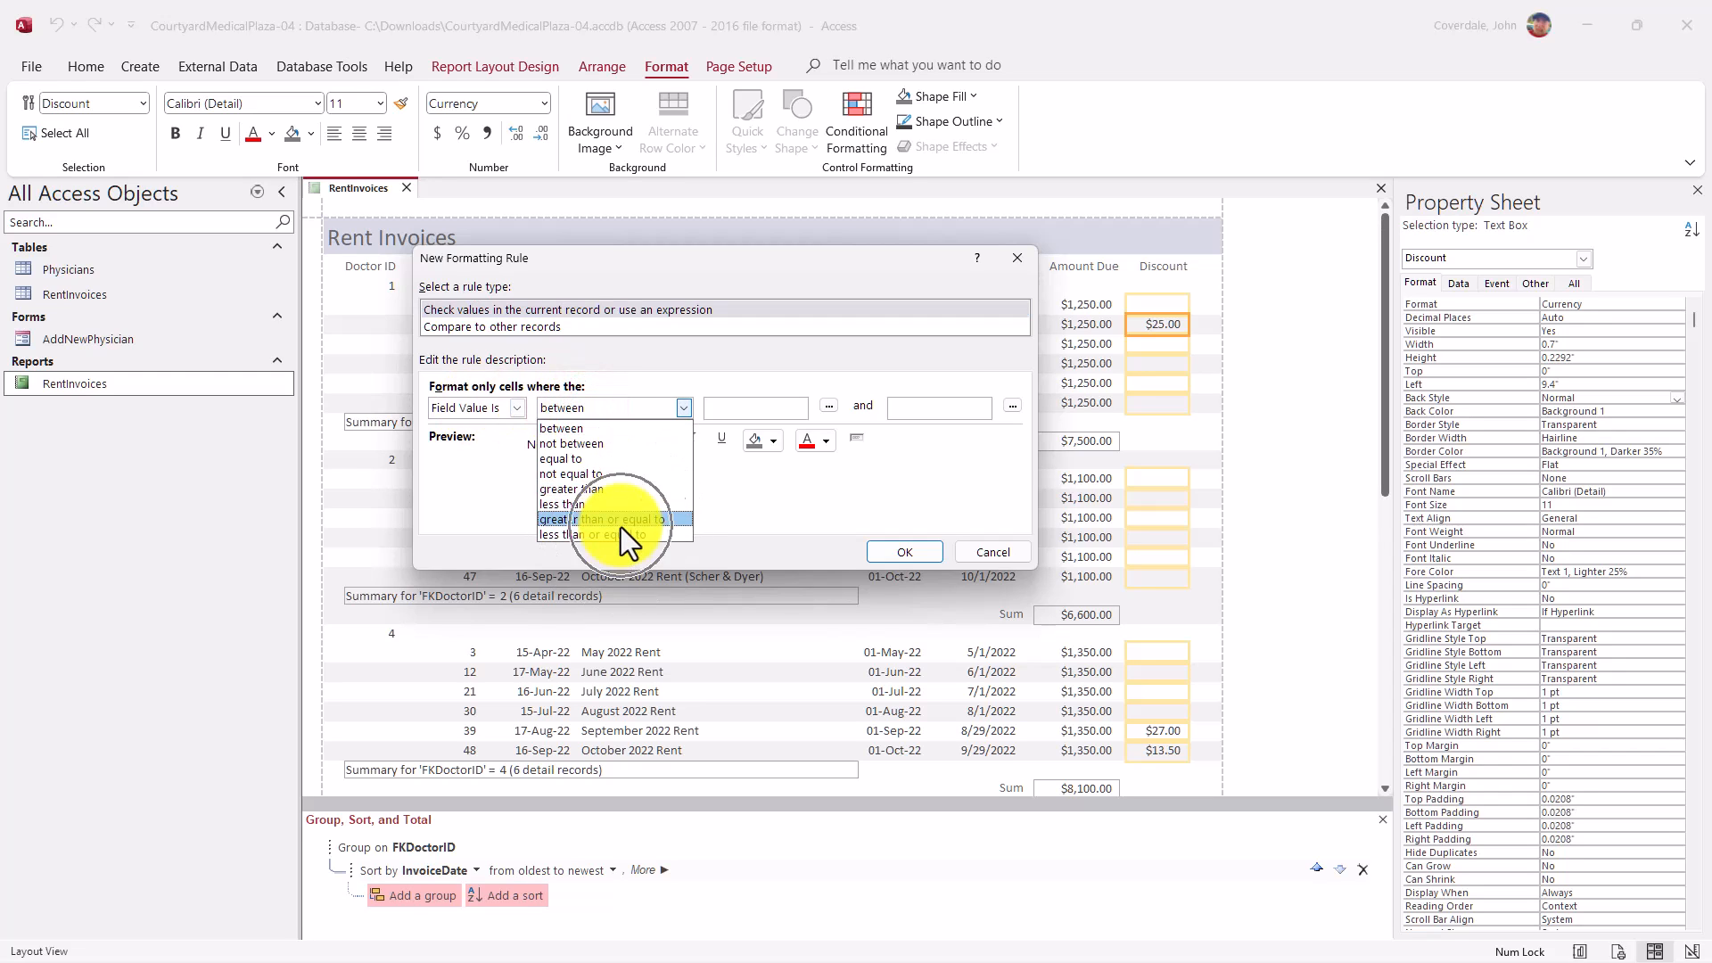
key("ctrl")
key("ctrl")
key("ctrl")
key("ctrl")
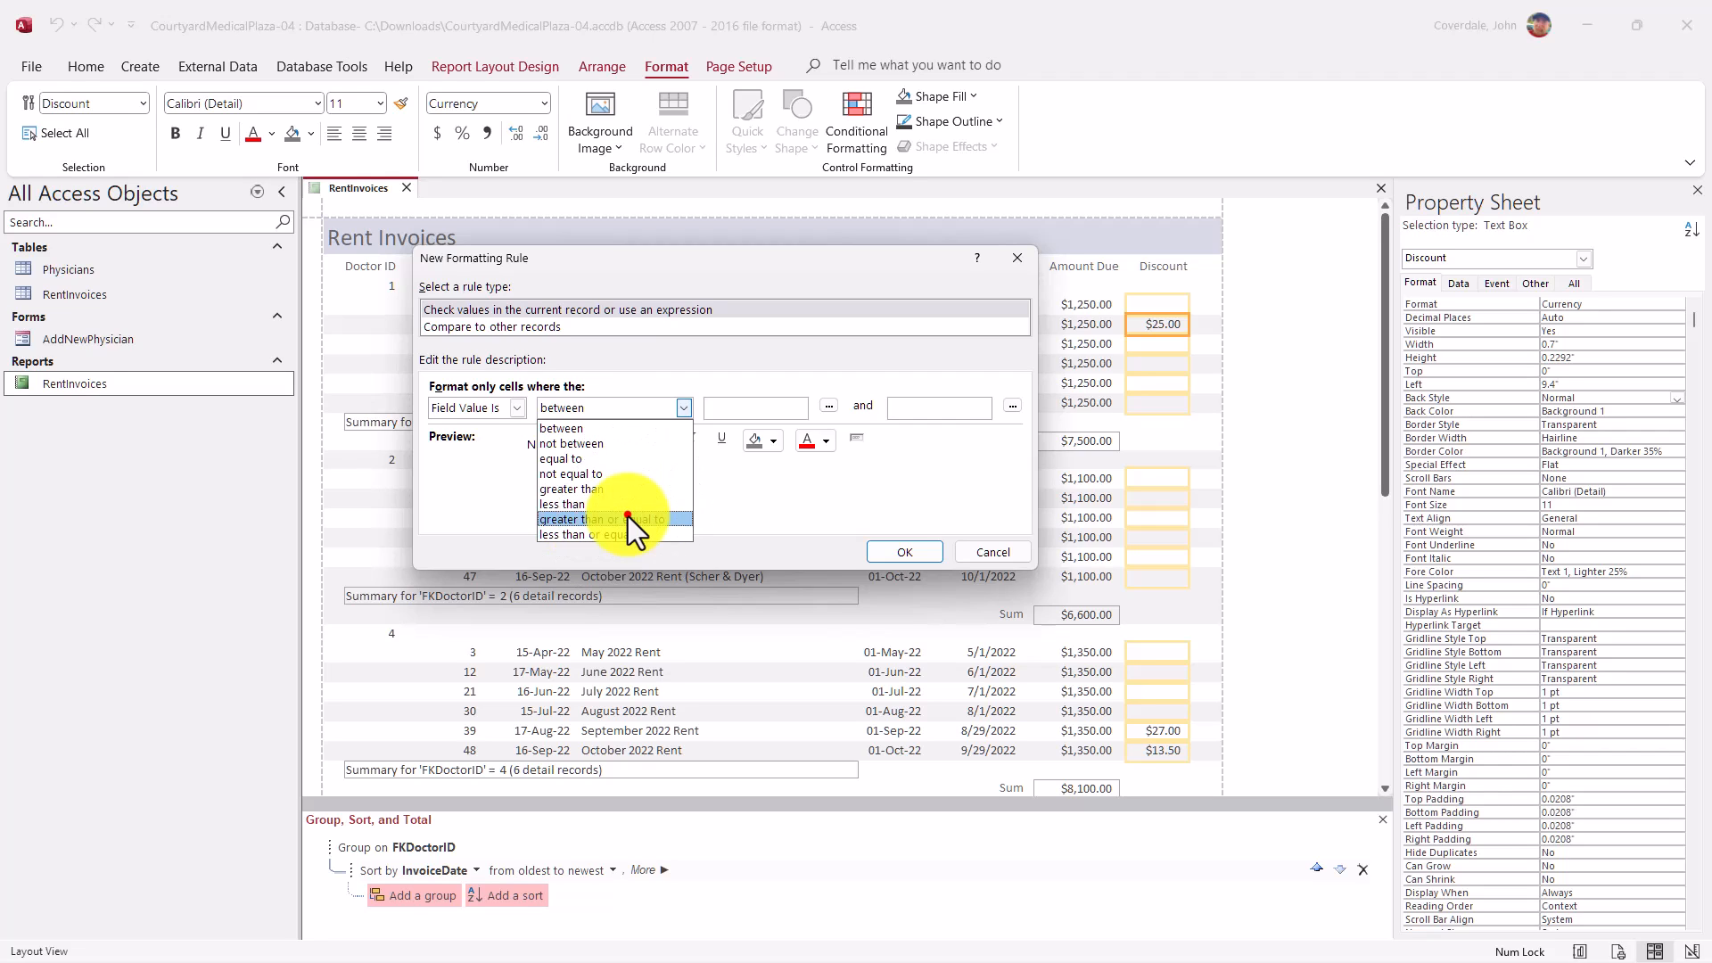
left_click(627, 519)
type("20")
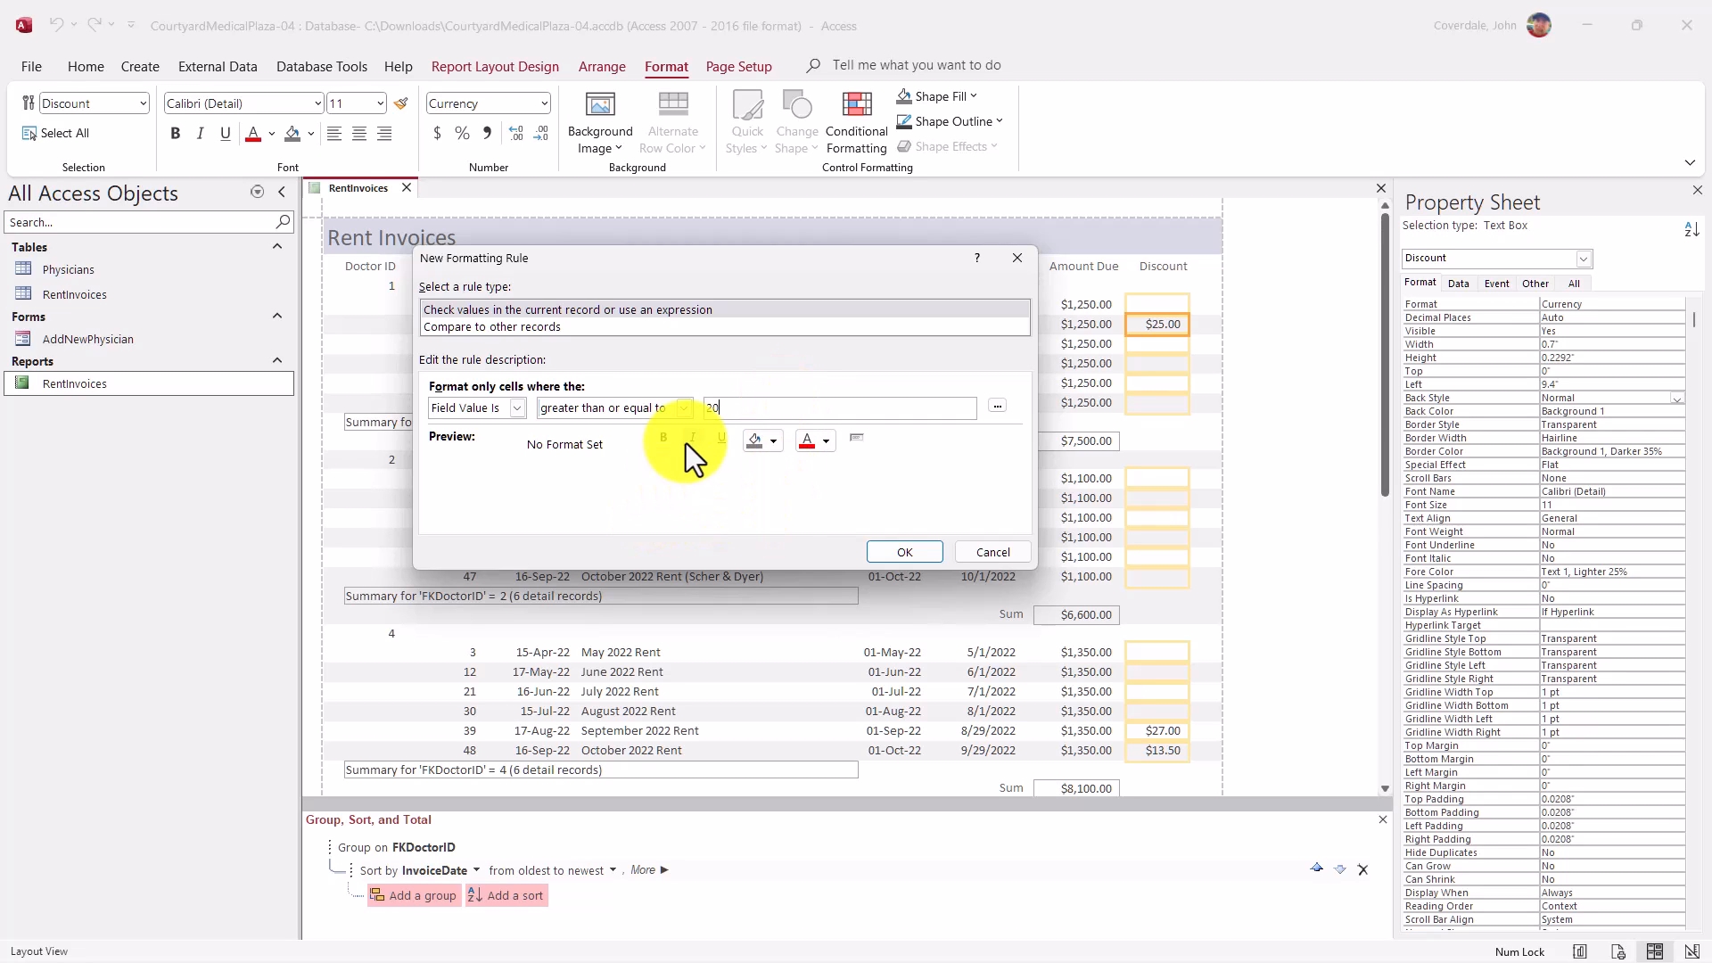
left_click(664, 437)
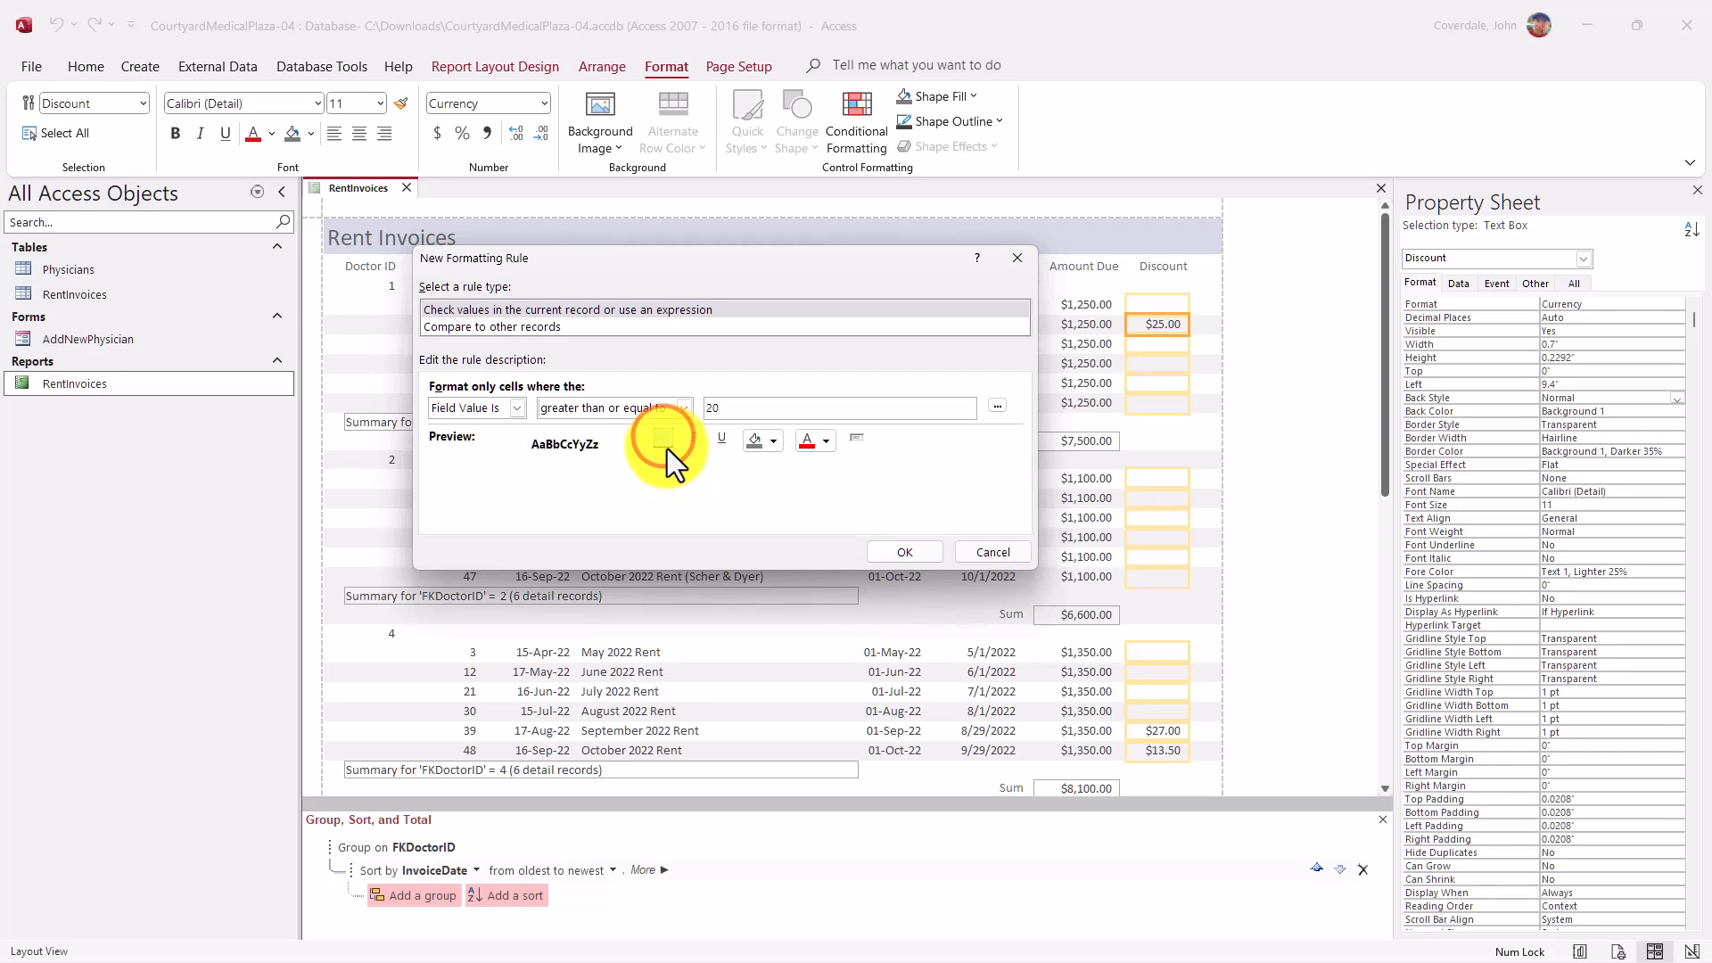
left_click(772, 441)
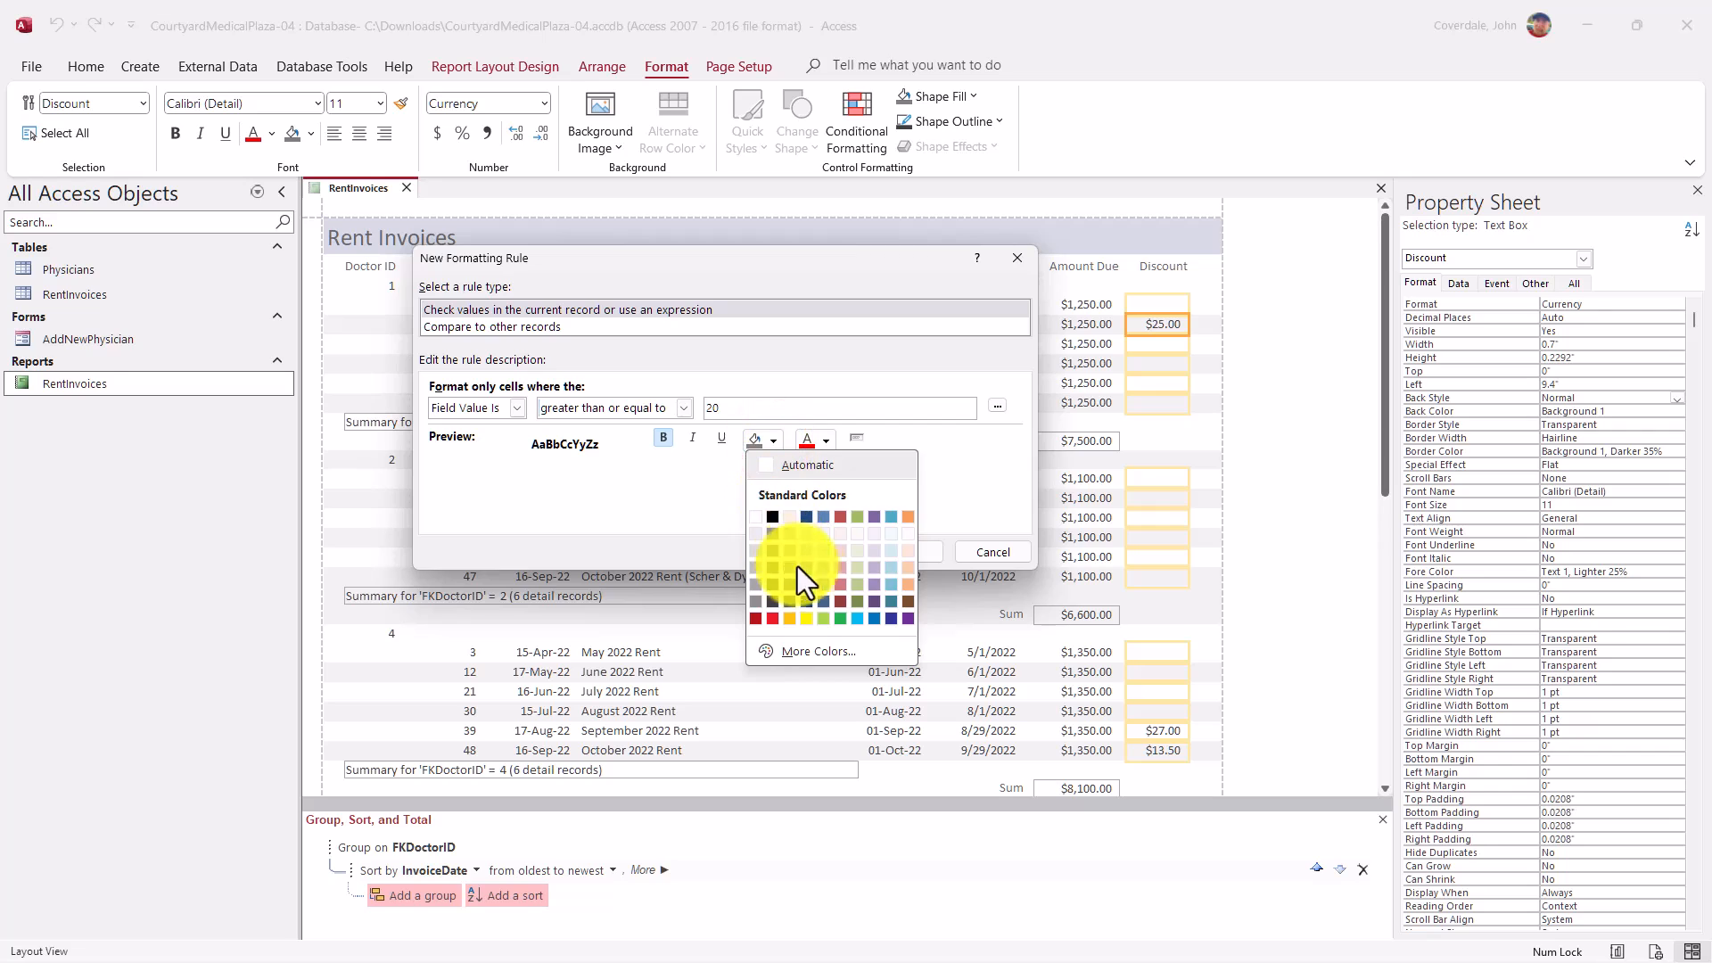
left_click(857, 602)
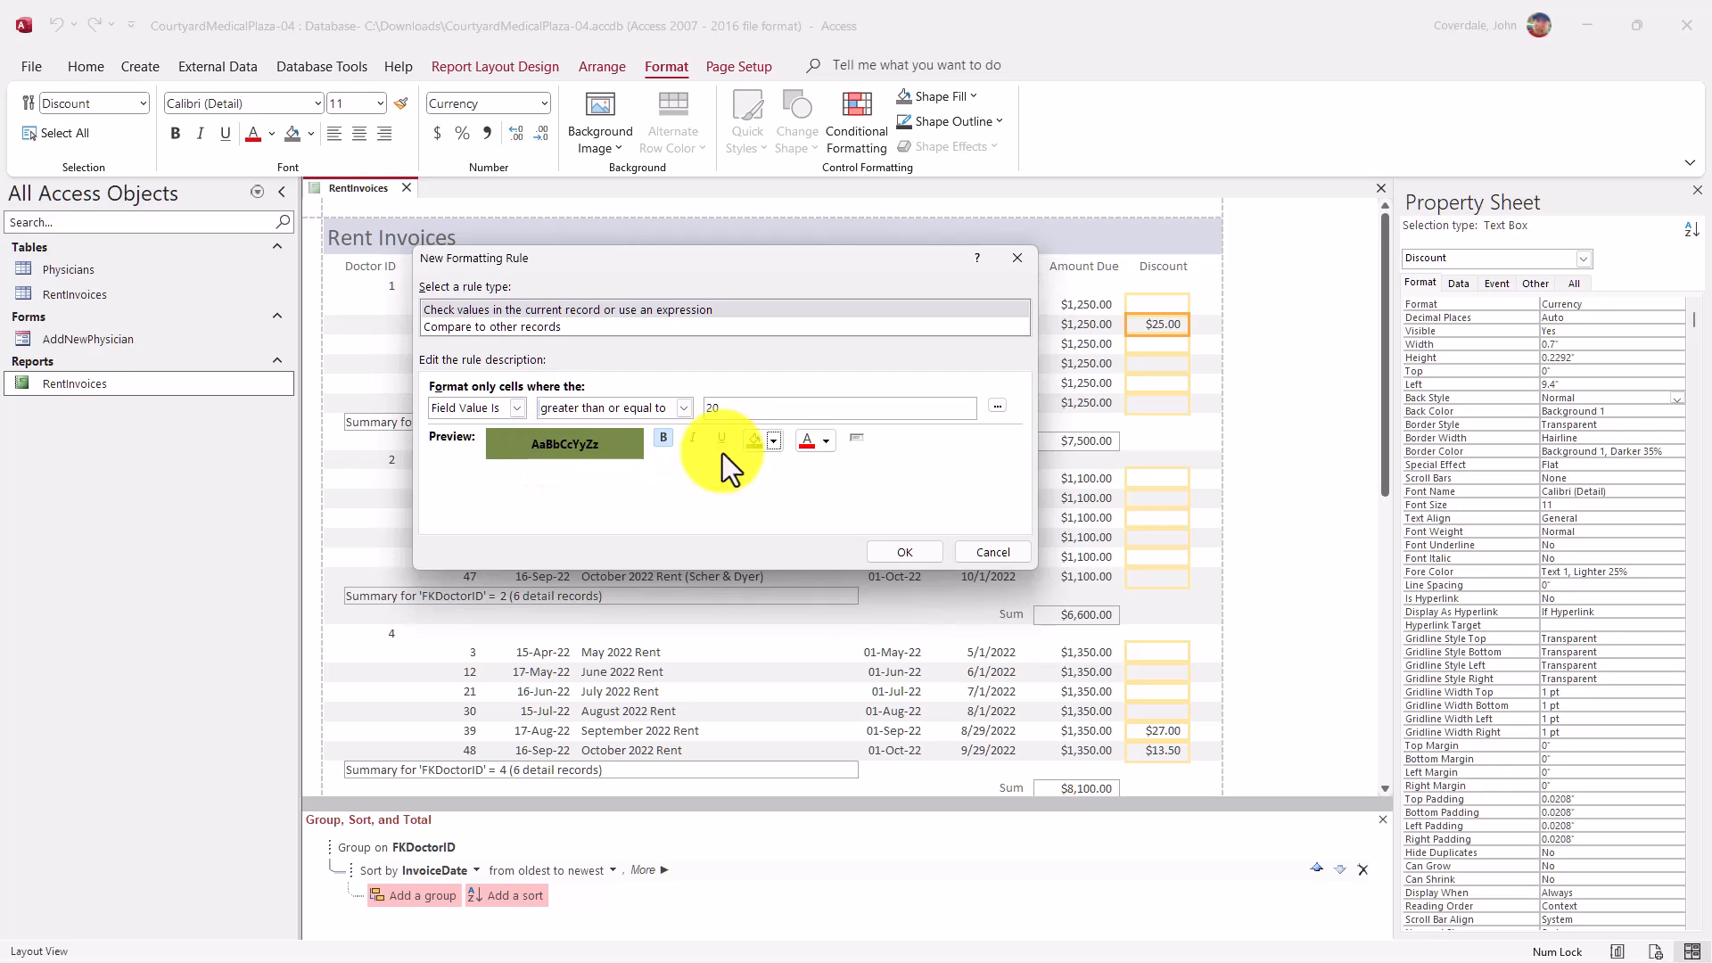
left_click(775, 441)
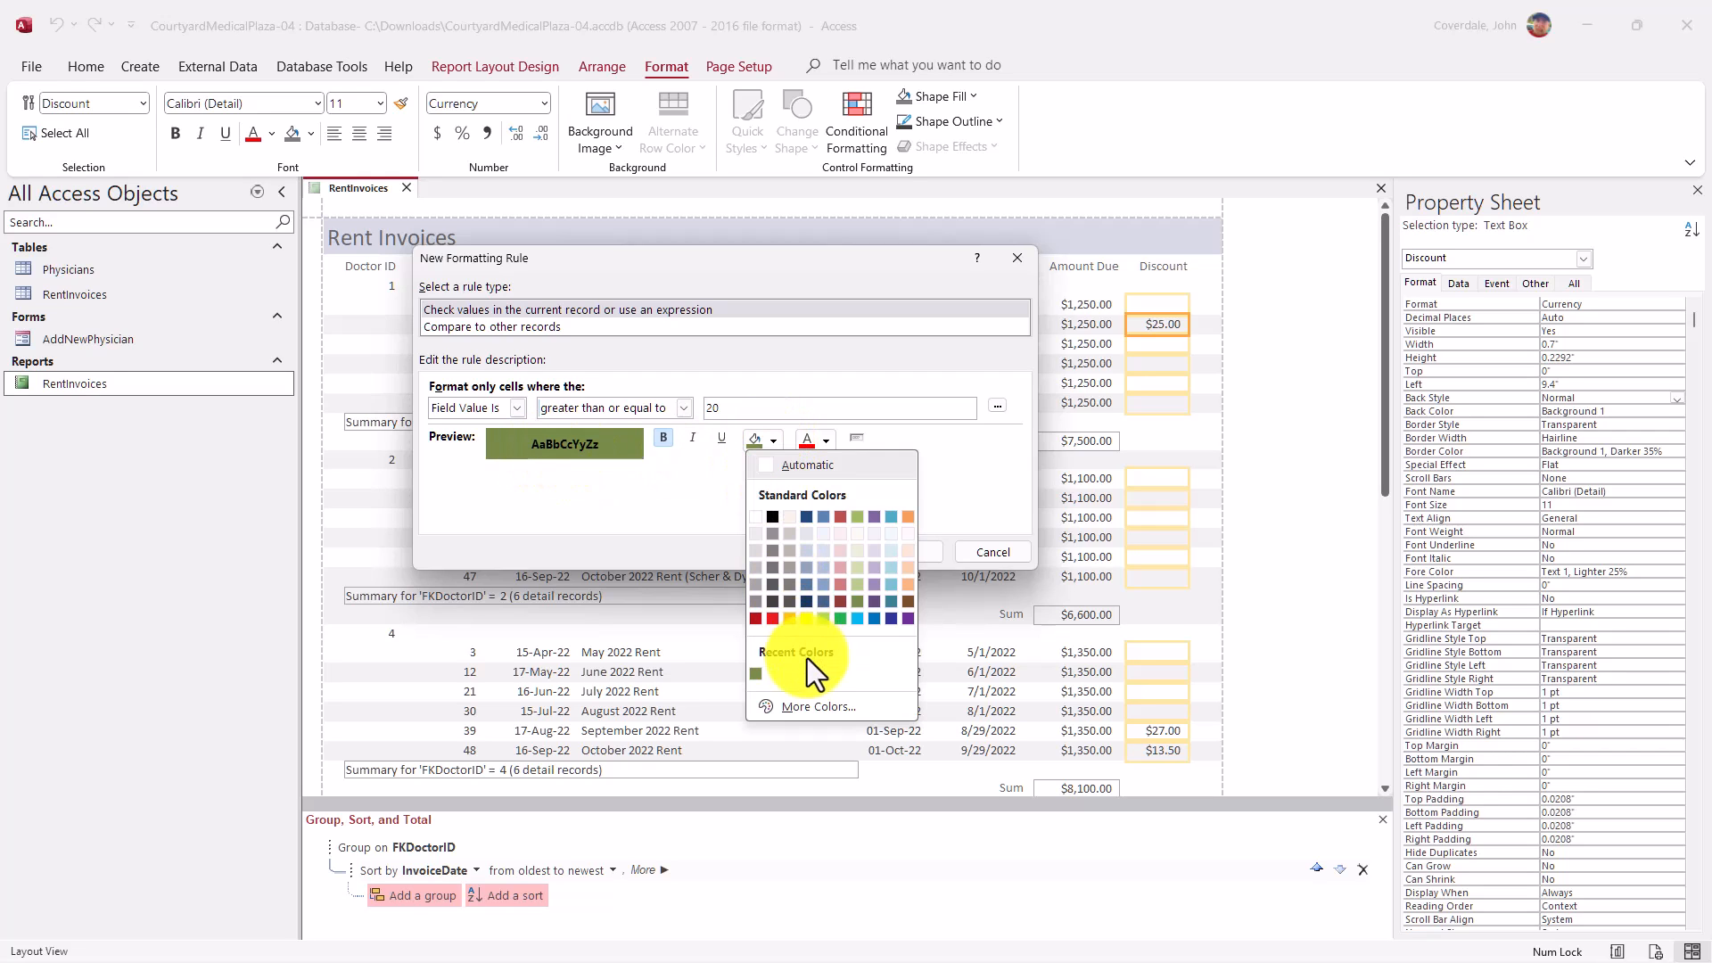
left_click(781, 462)
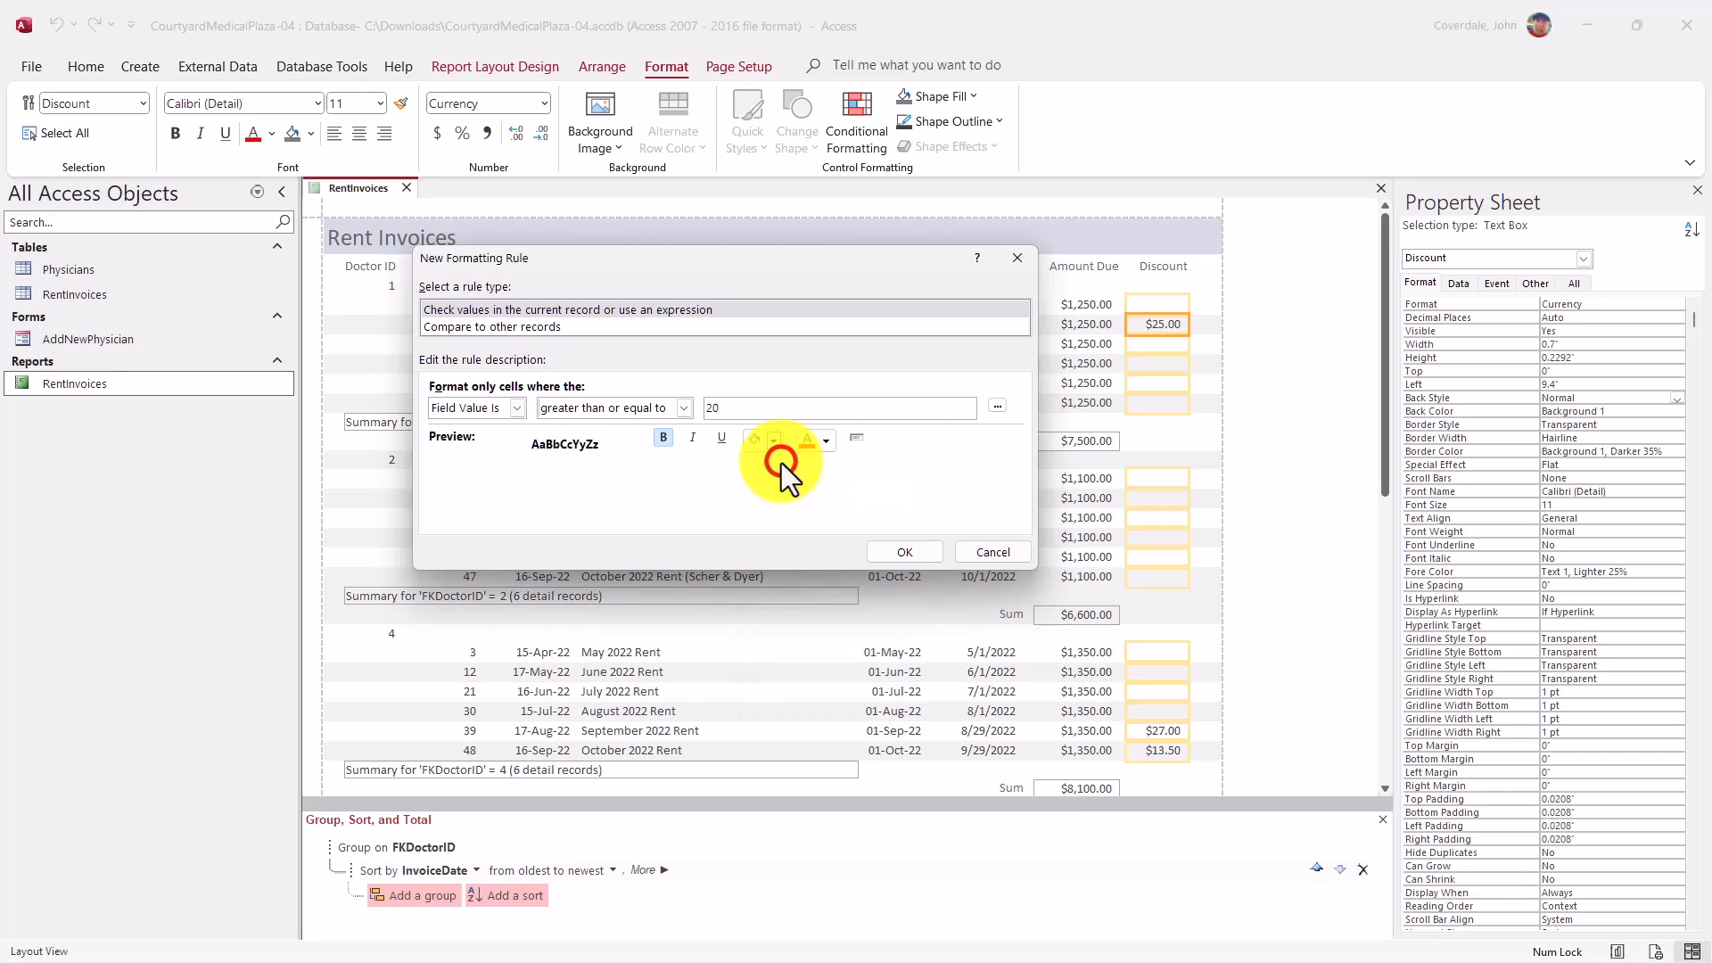
Set the rule's font color to Green 5, checking it against the SIMnet instructions, and apply the rule to the Discount values
left_click(826, 440)
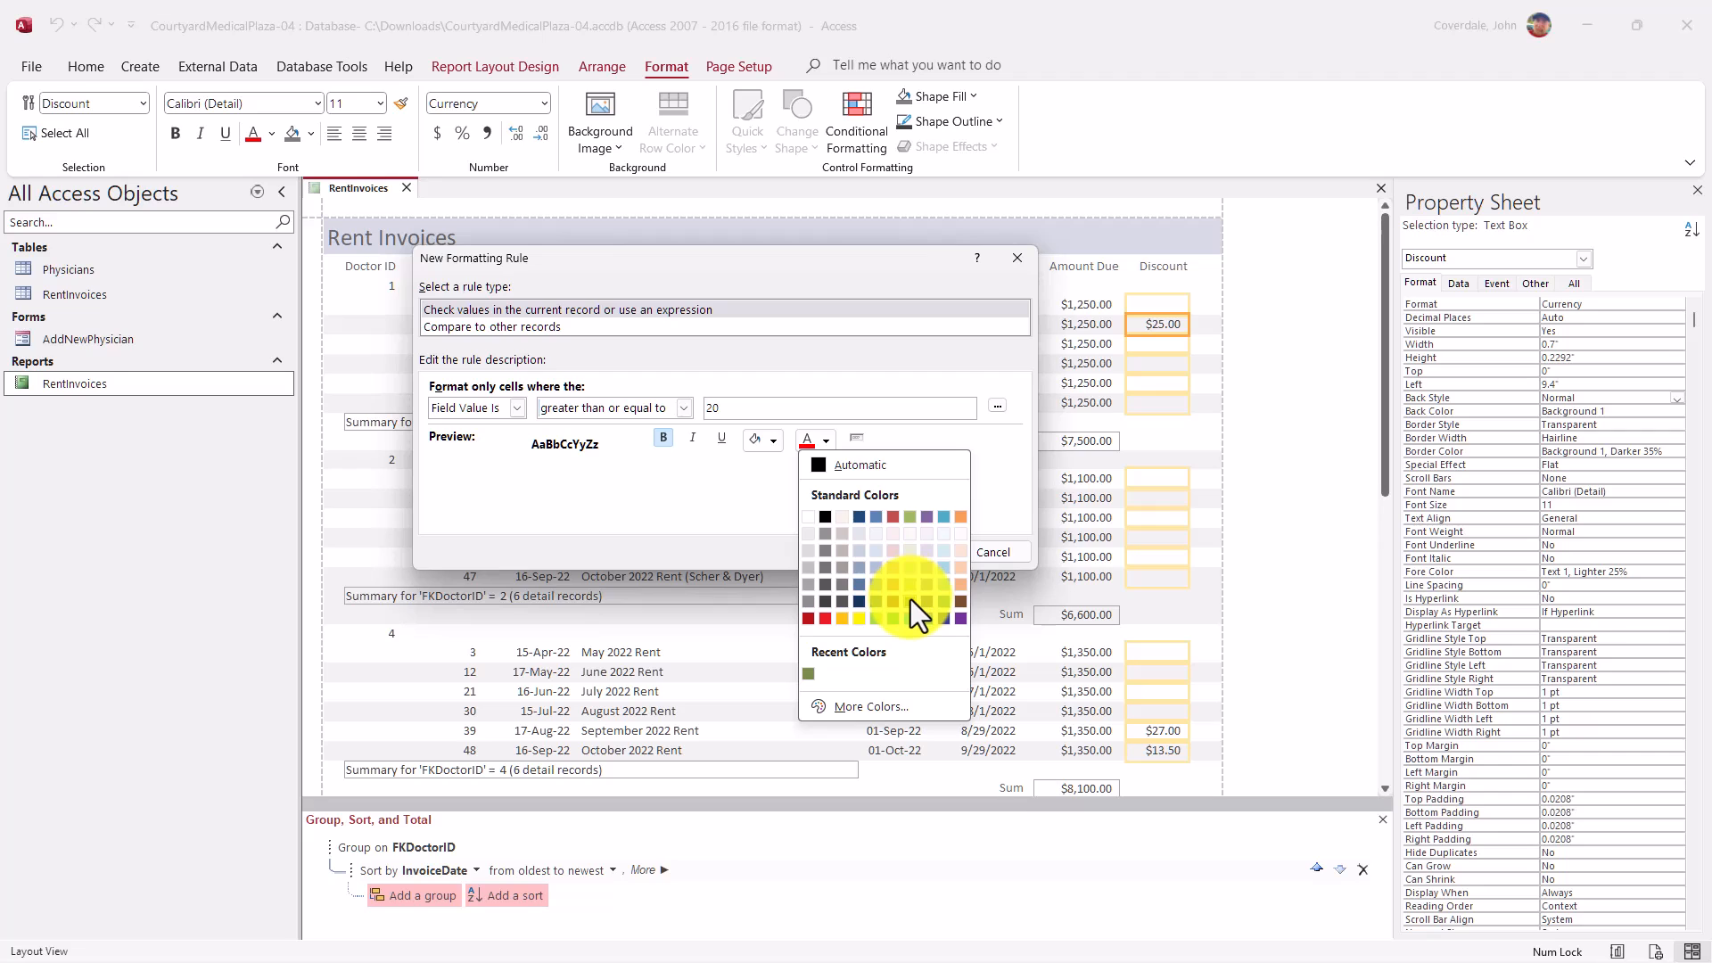
left_click(912, 599)
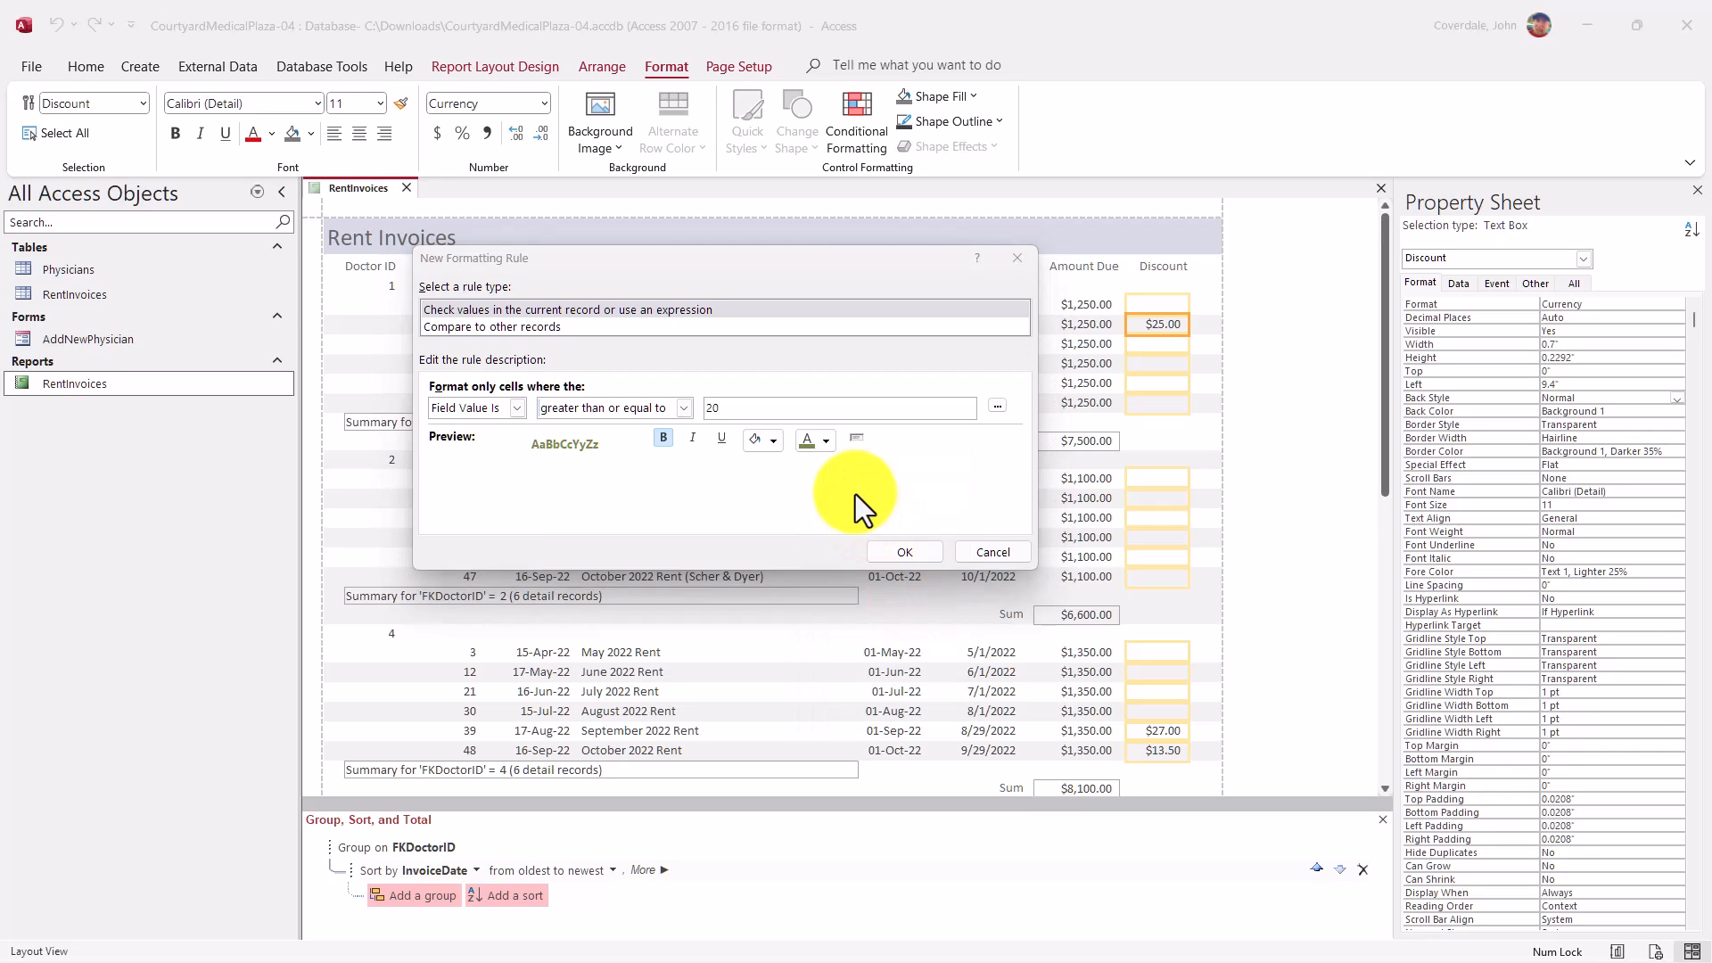
key("alt+Tab")
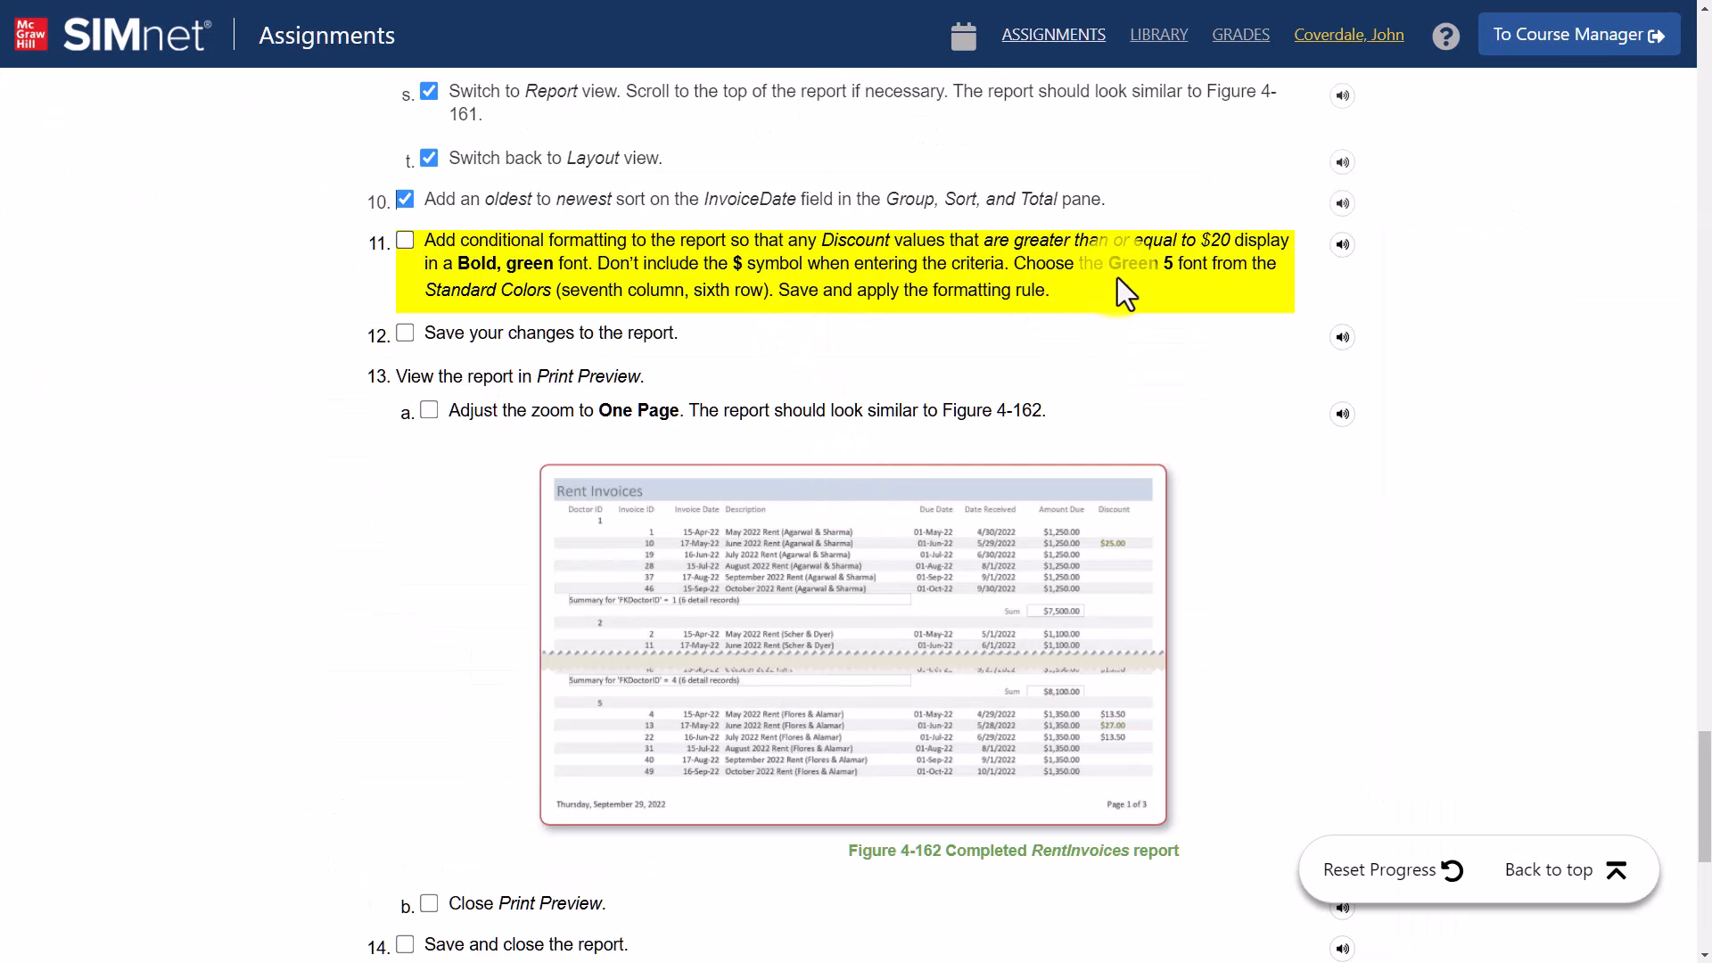
left_click_drag(1110, 271, 1174, 266)
key("alt+Tab")
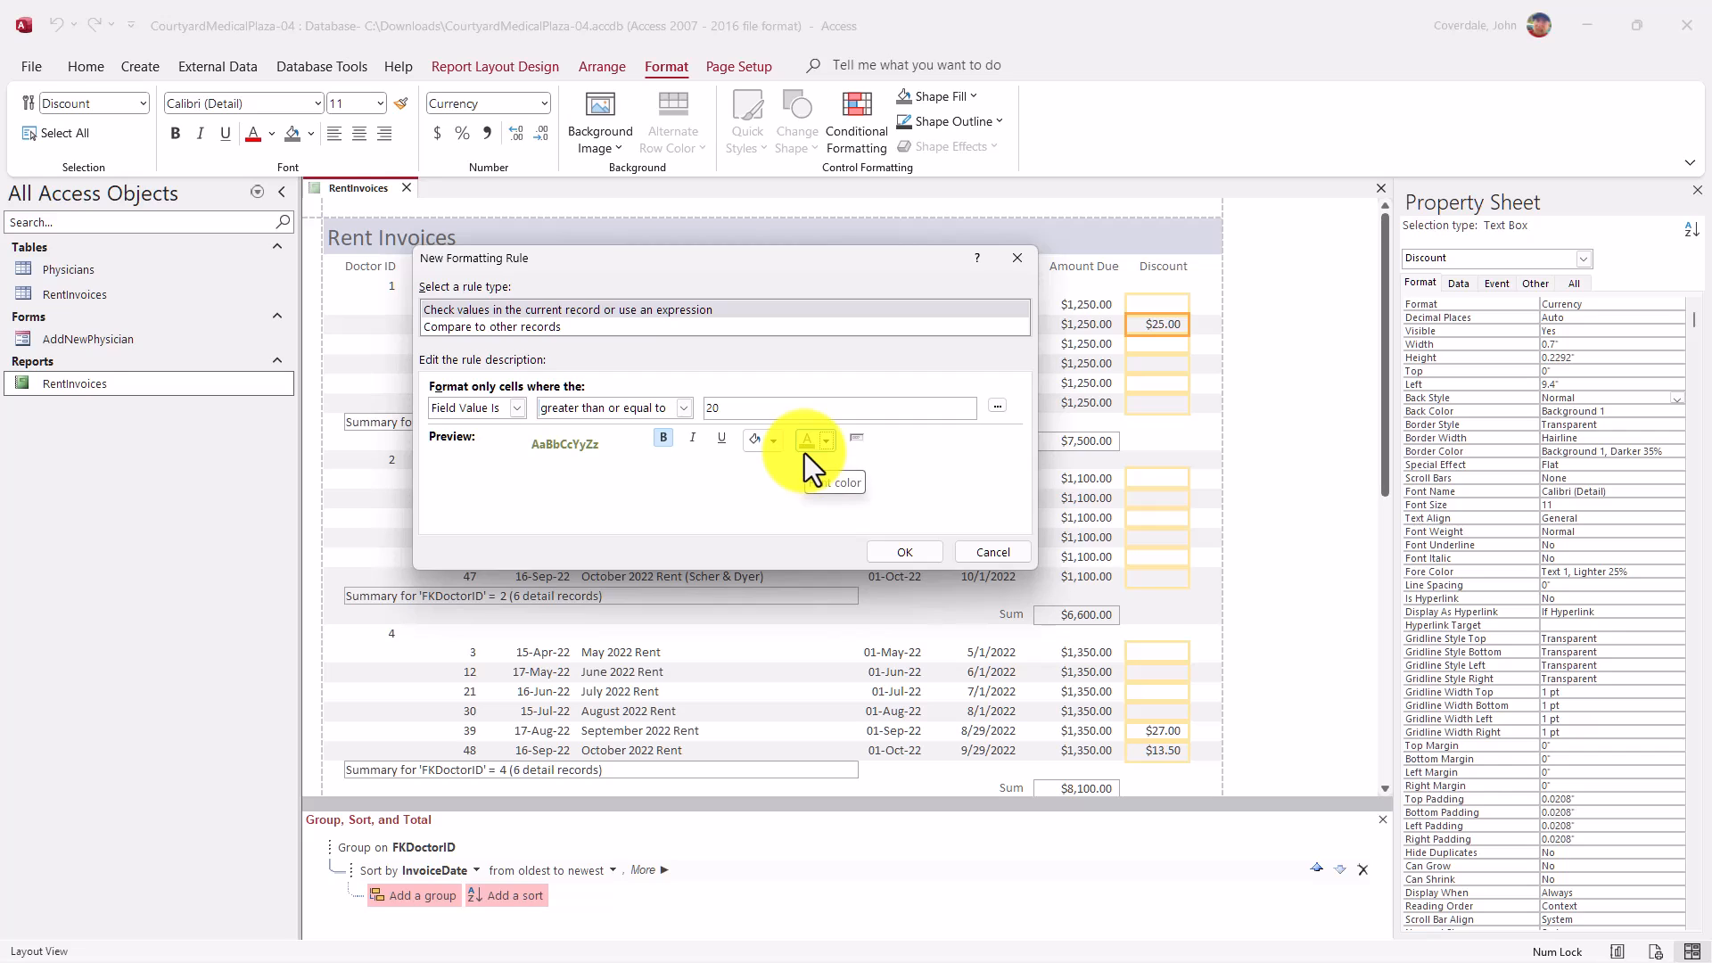
left_click(827, 439)
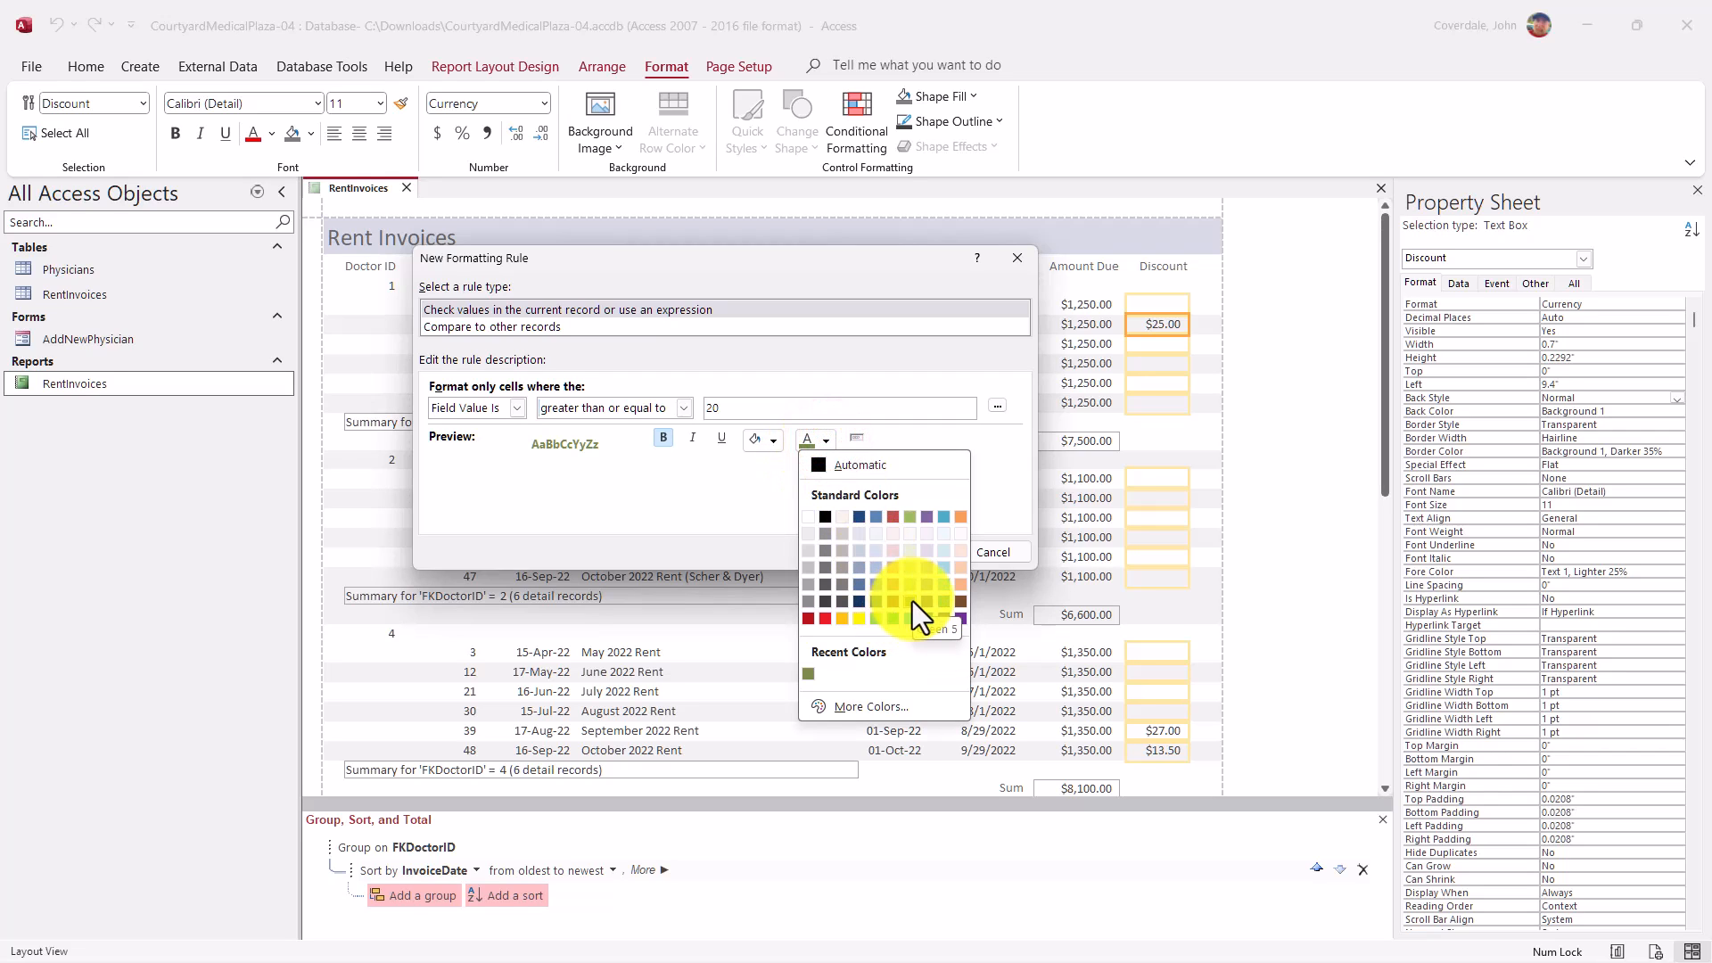
left_click(912, 601)
left_click(907, 553)
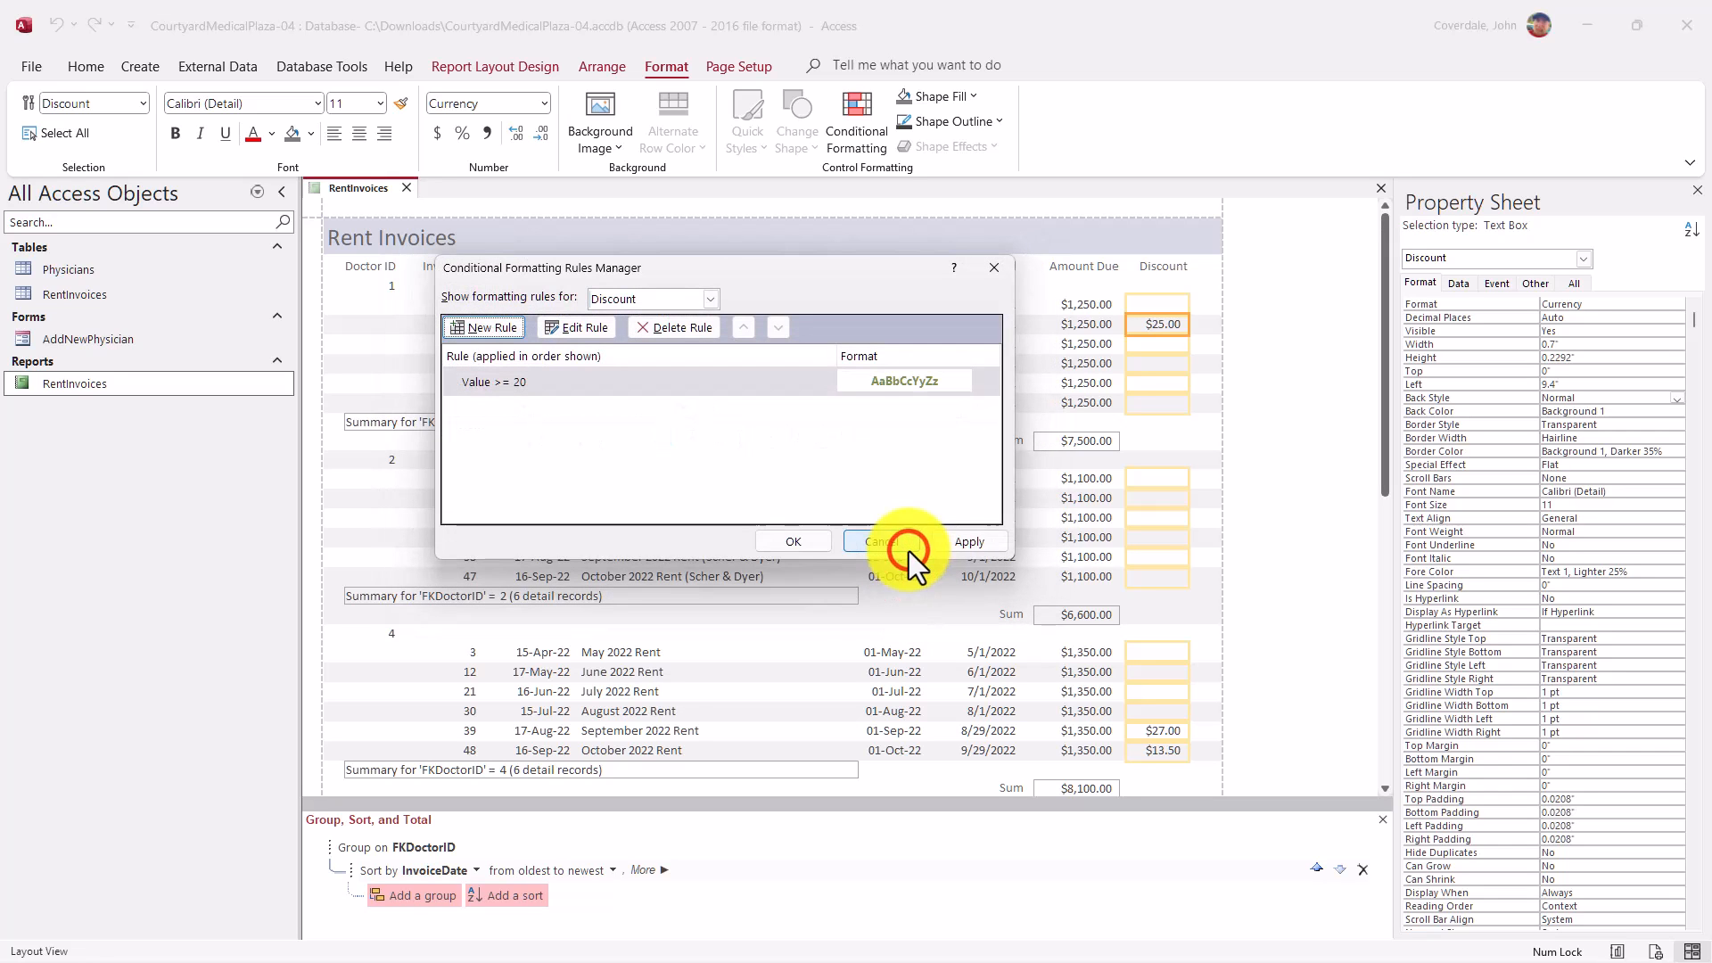
left_click(810, 541)
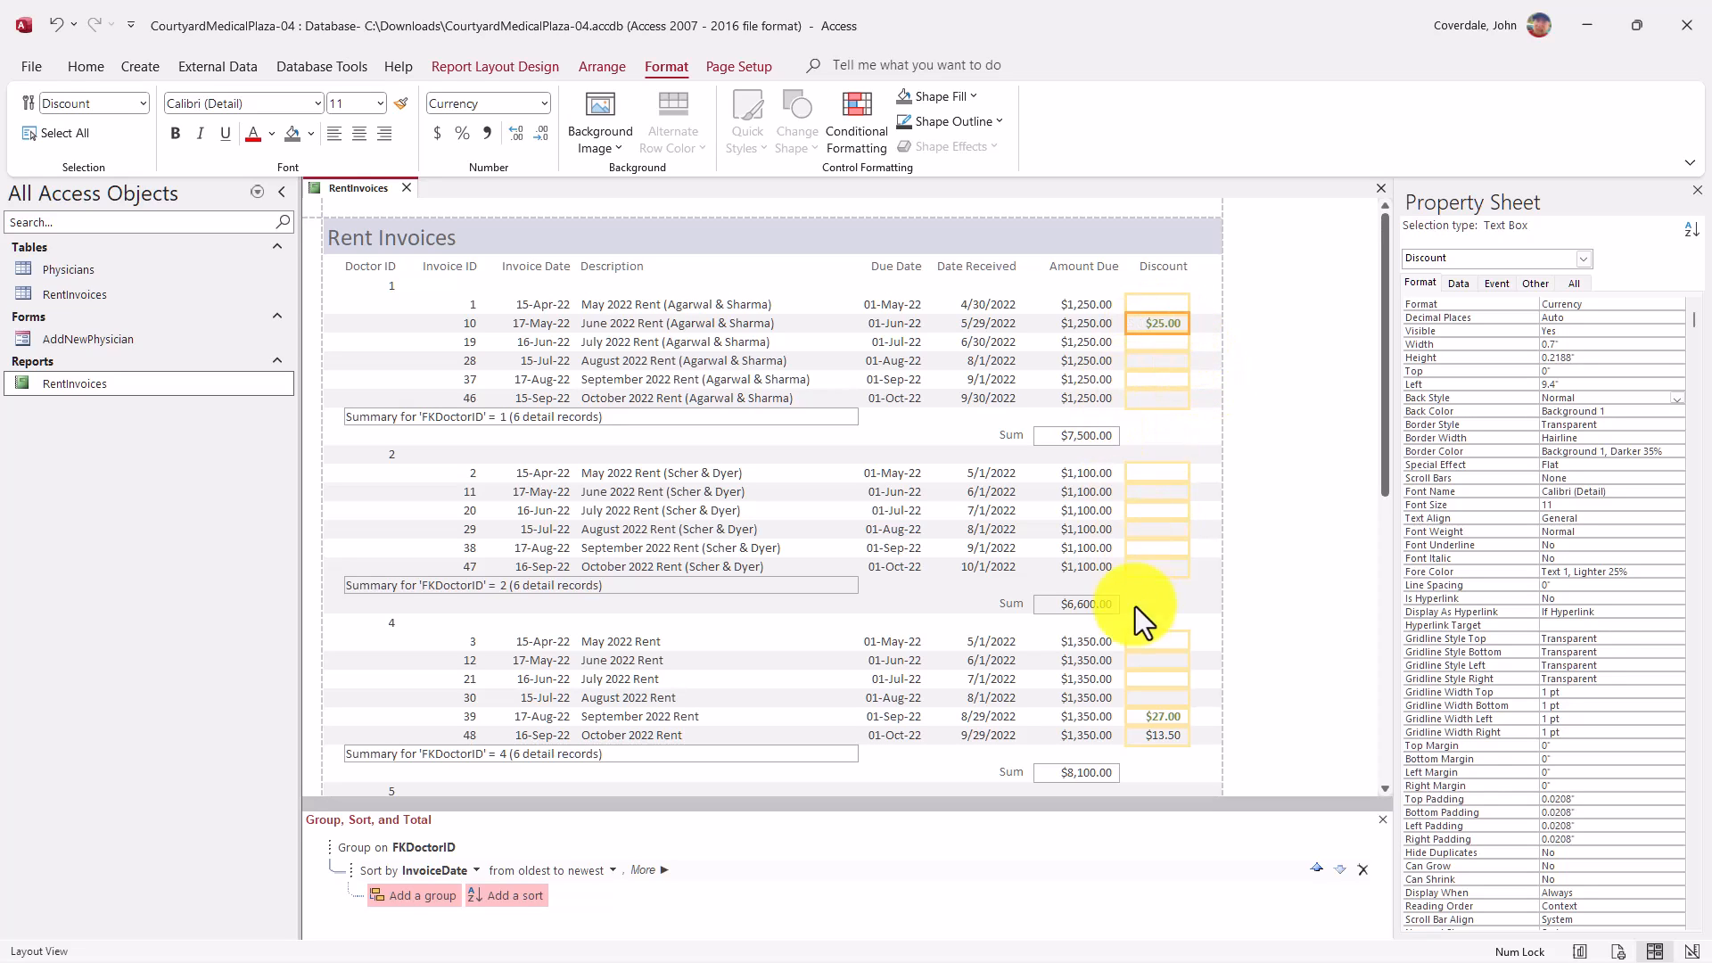
Check the Discount values in the report, and mark steps 11 and 12 complete in SIMnet
scroll(1166, 406, "down", 1)
scroll(1166, 406, "down", 1)
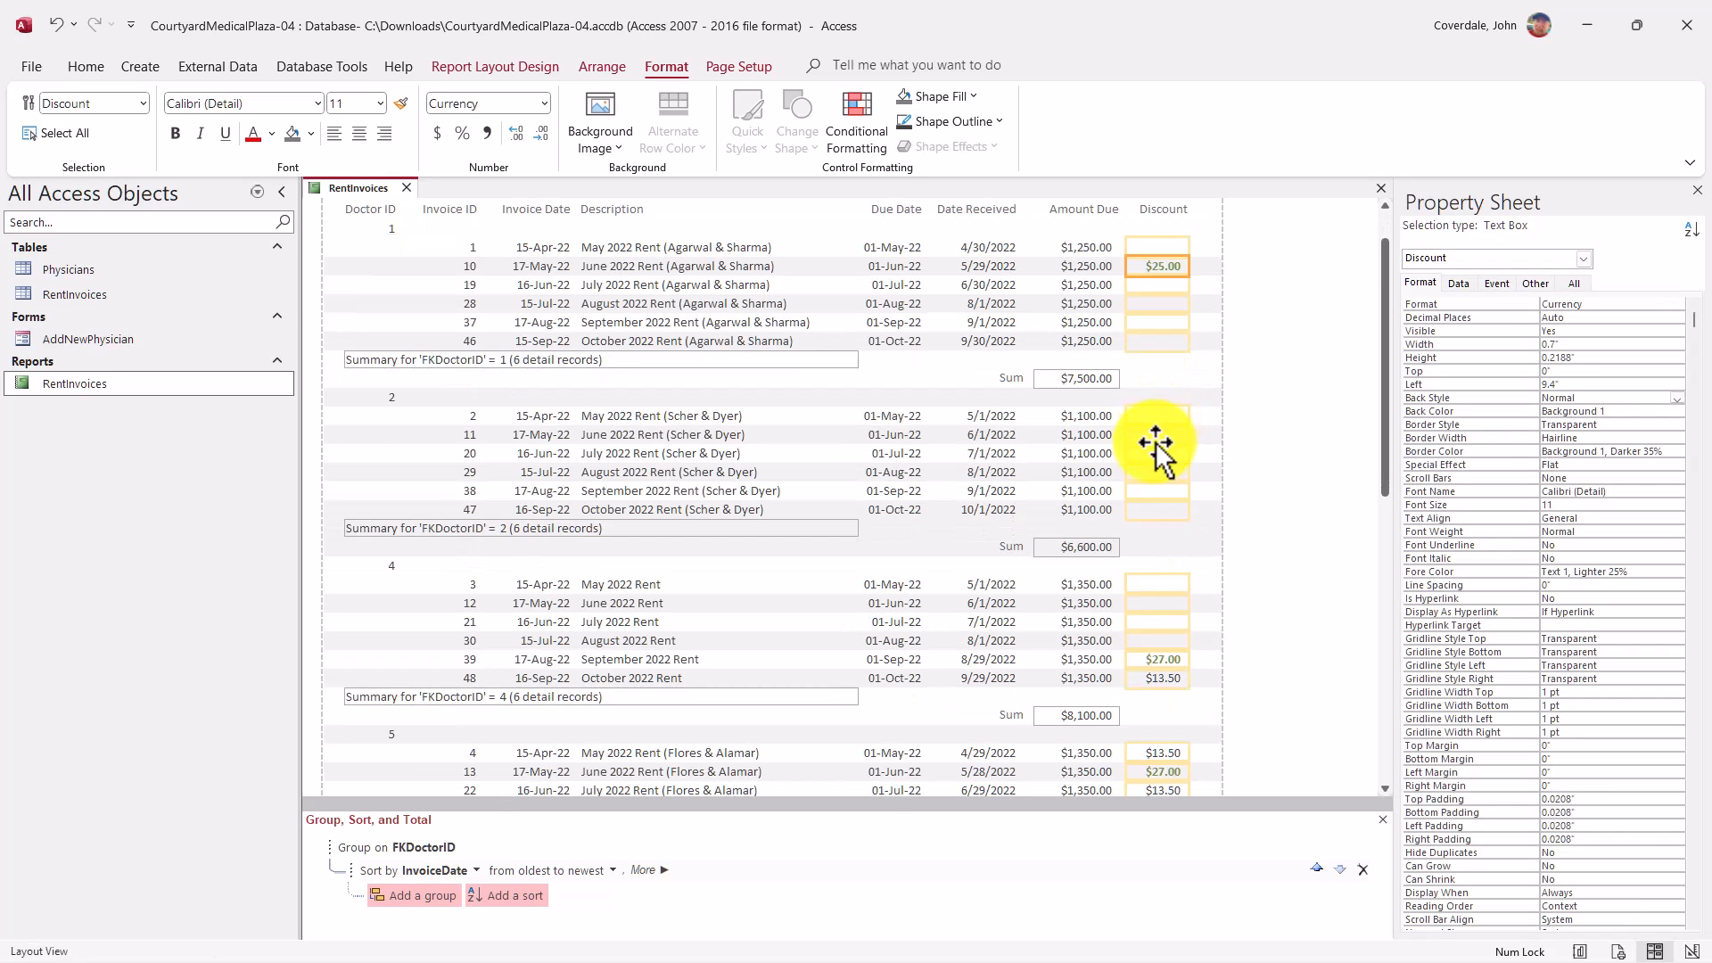
scroll(1148, 517, "up", 1)
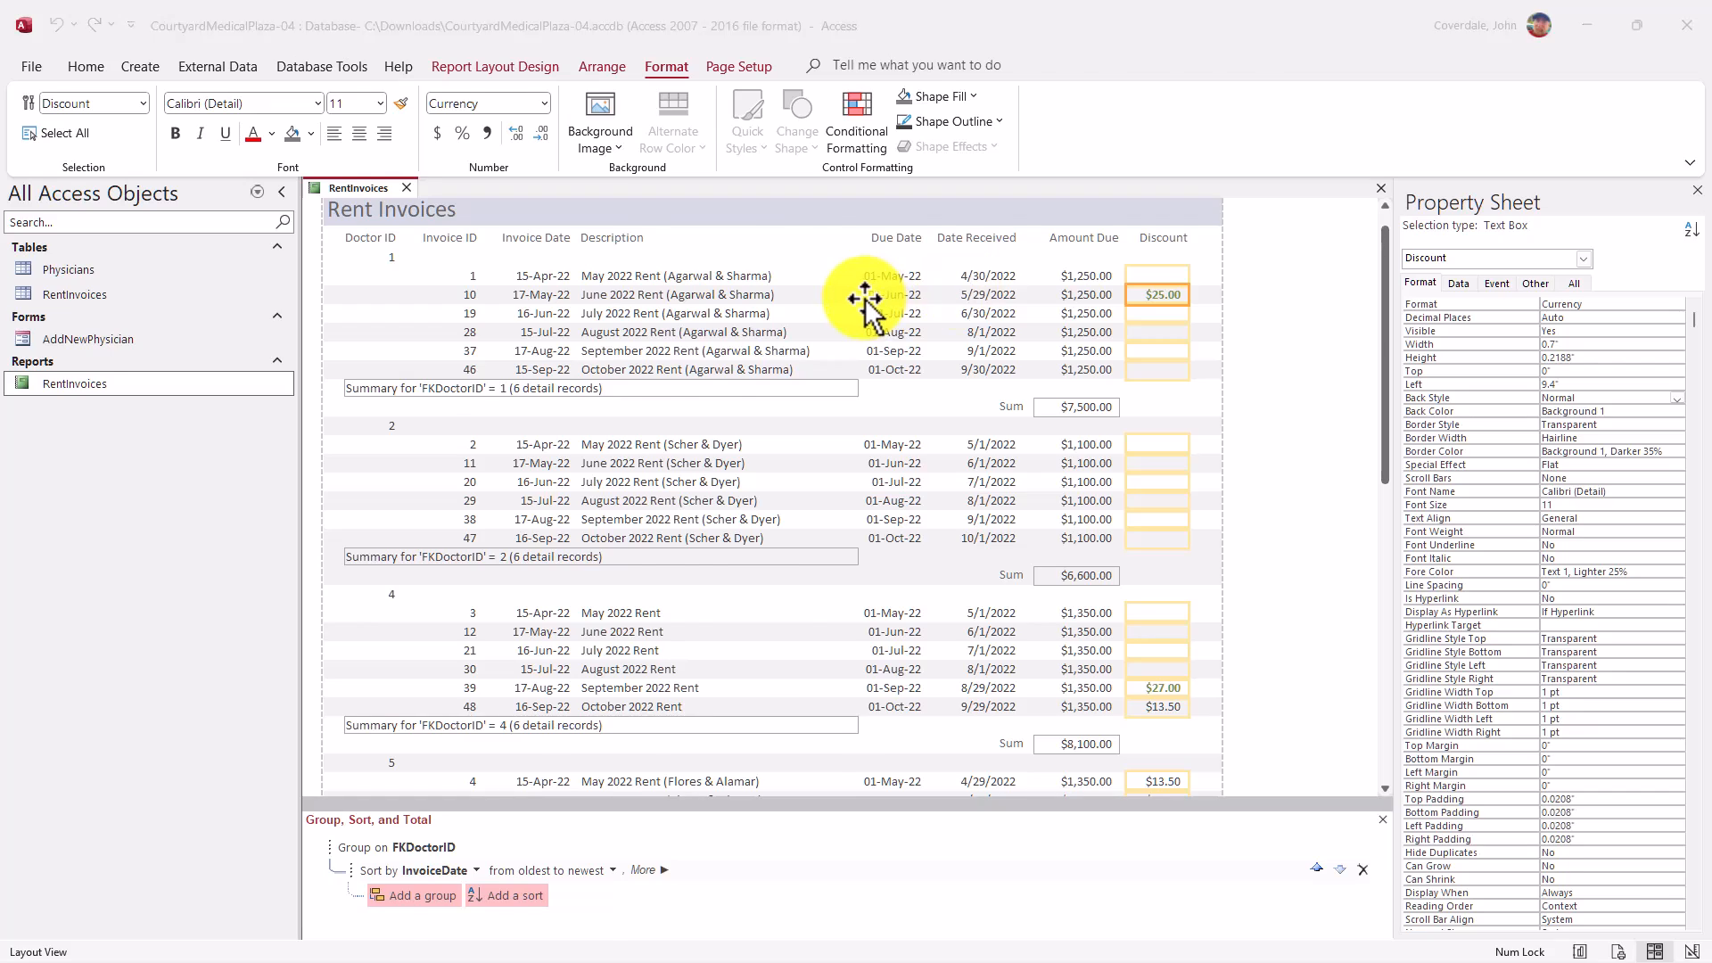
key("alt+Tab")
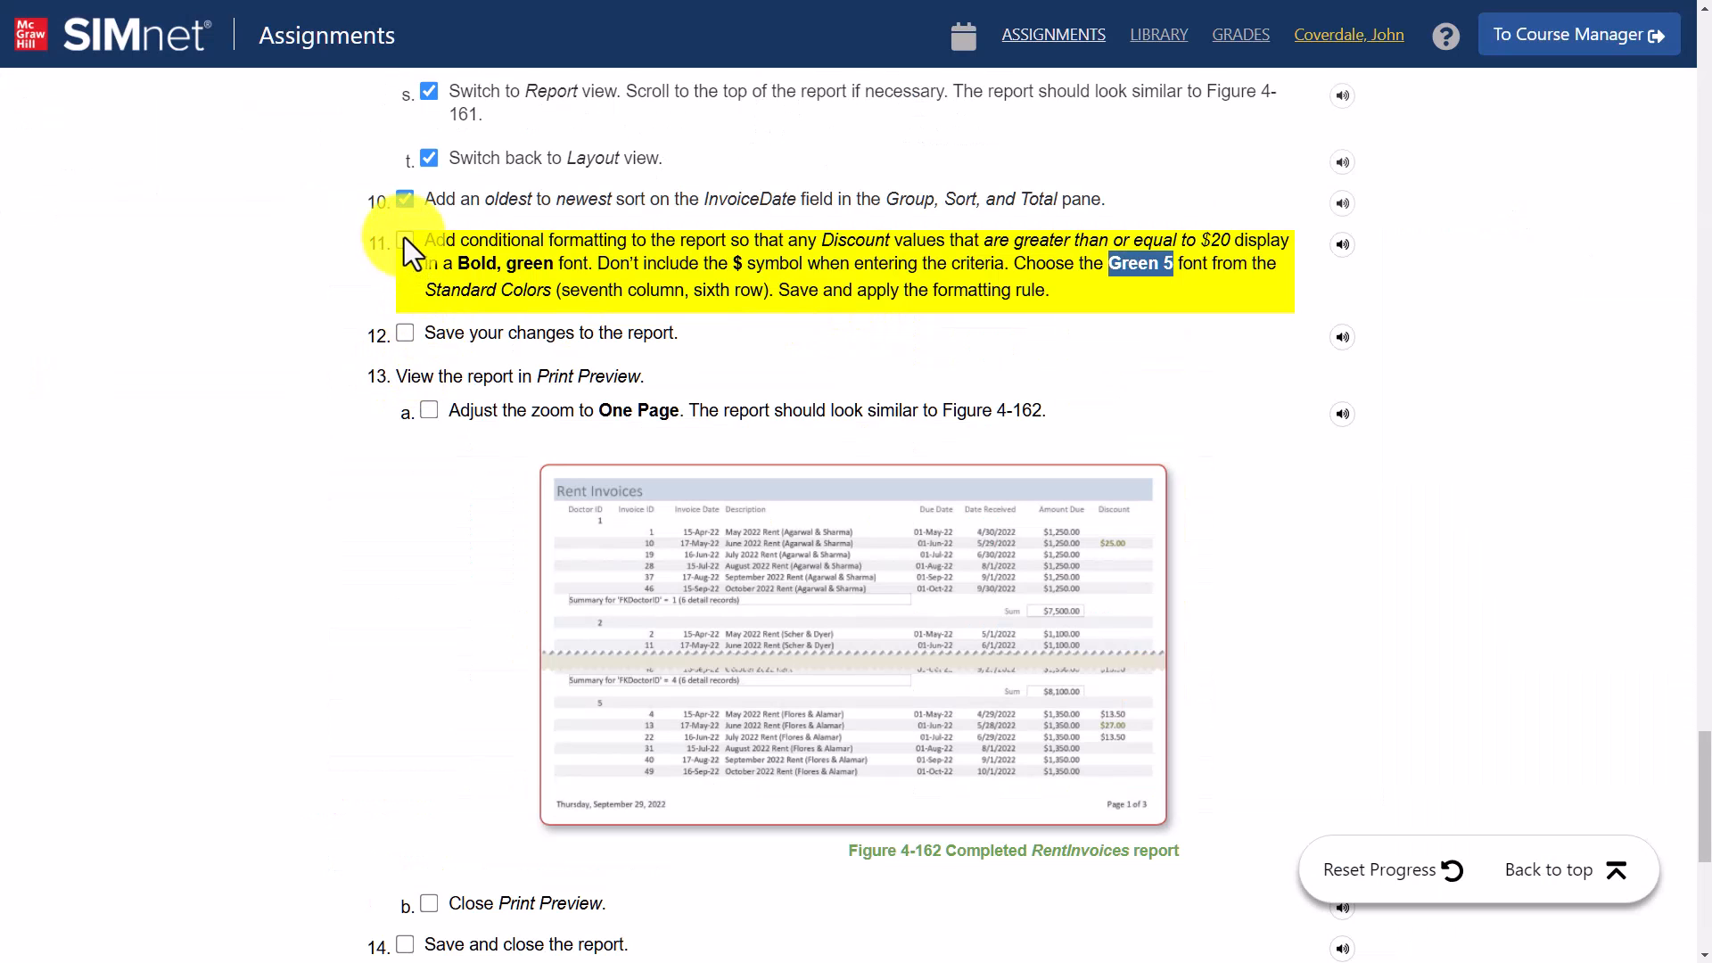
left_click(404, 241)
left_click(402, 335)
scroll(431, 369, "down", 3)
scroll(437, 366, "up", 3)
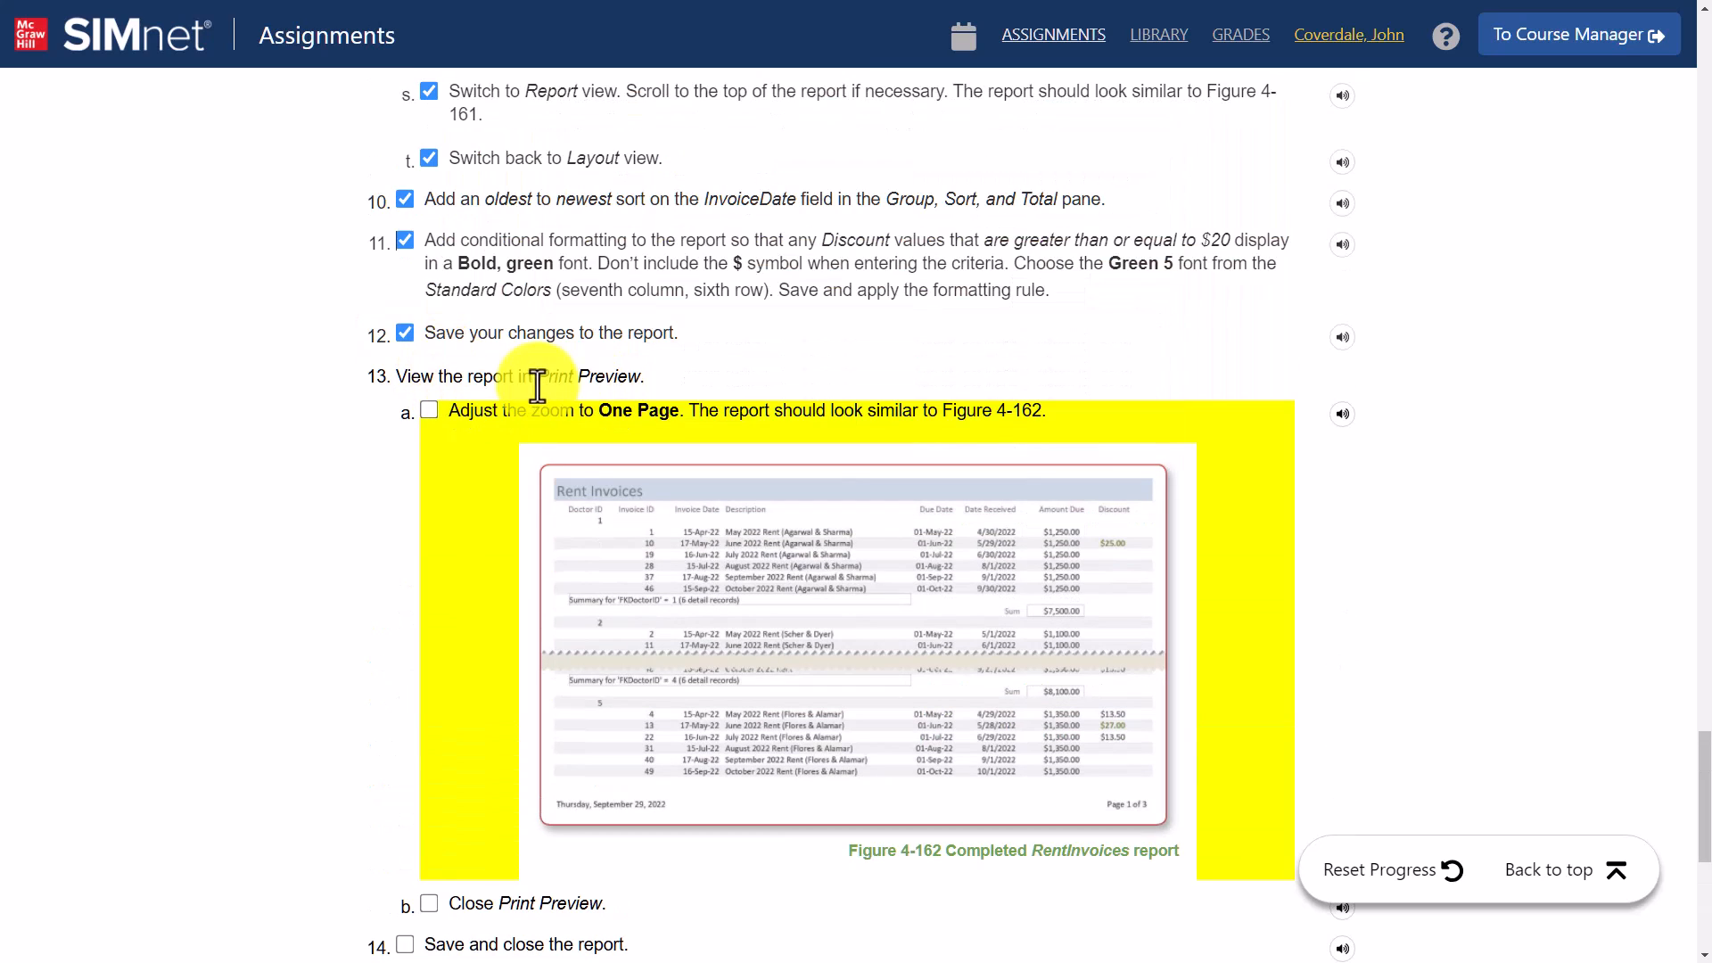
In Access, open the RentInvoices report in Print Preview
key("alt+Tab")
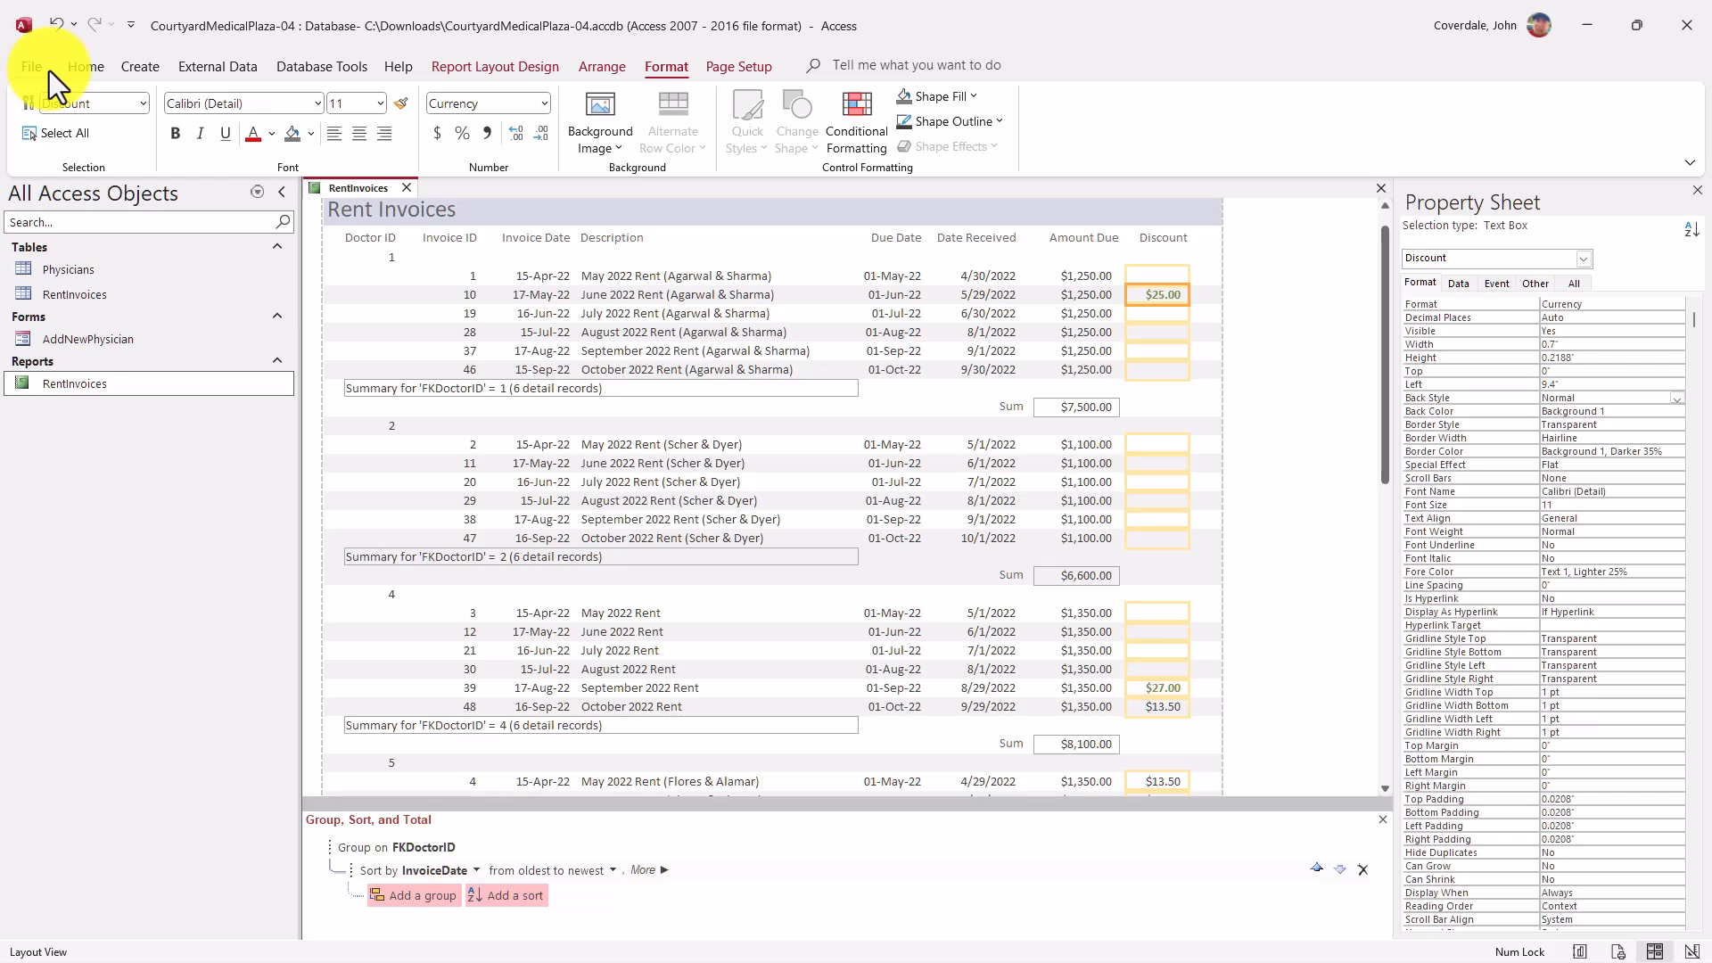
left_click(23, 69)
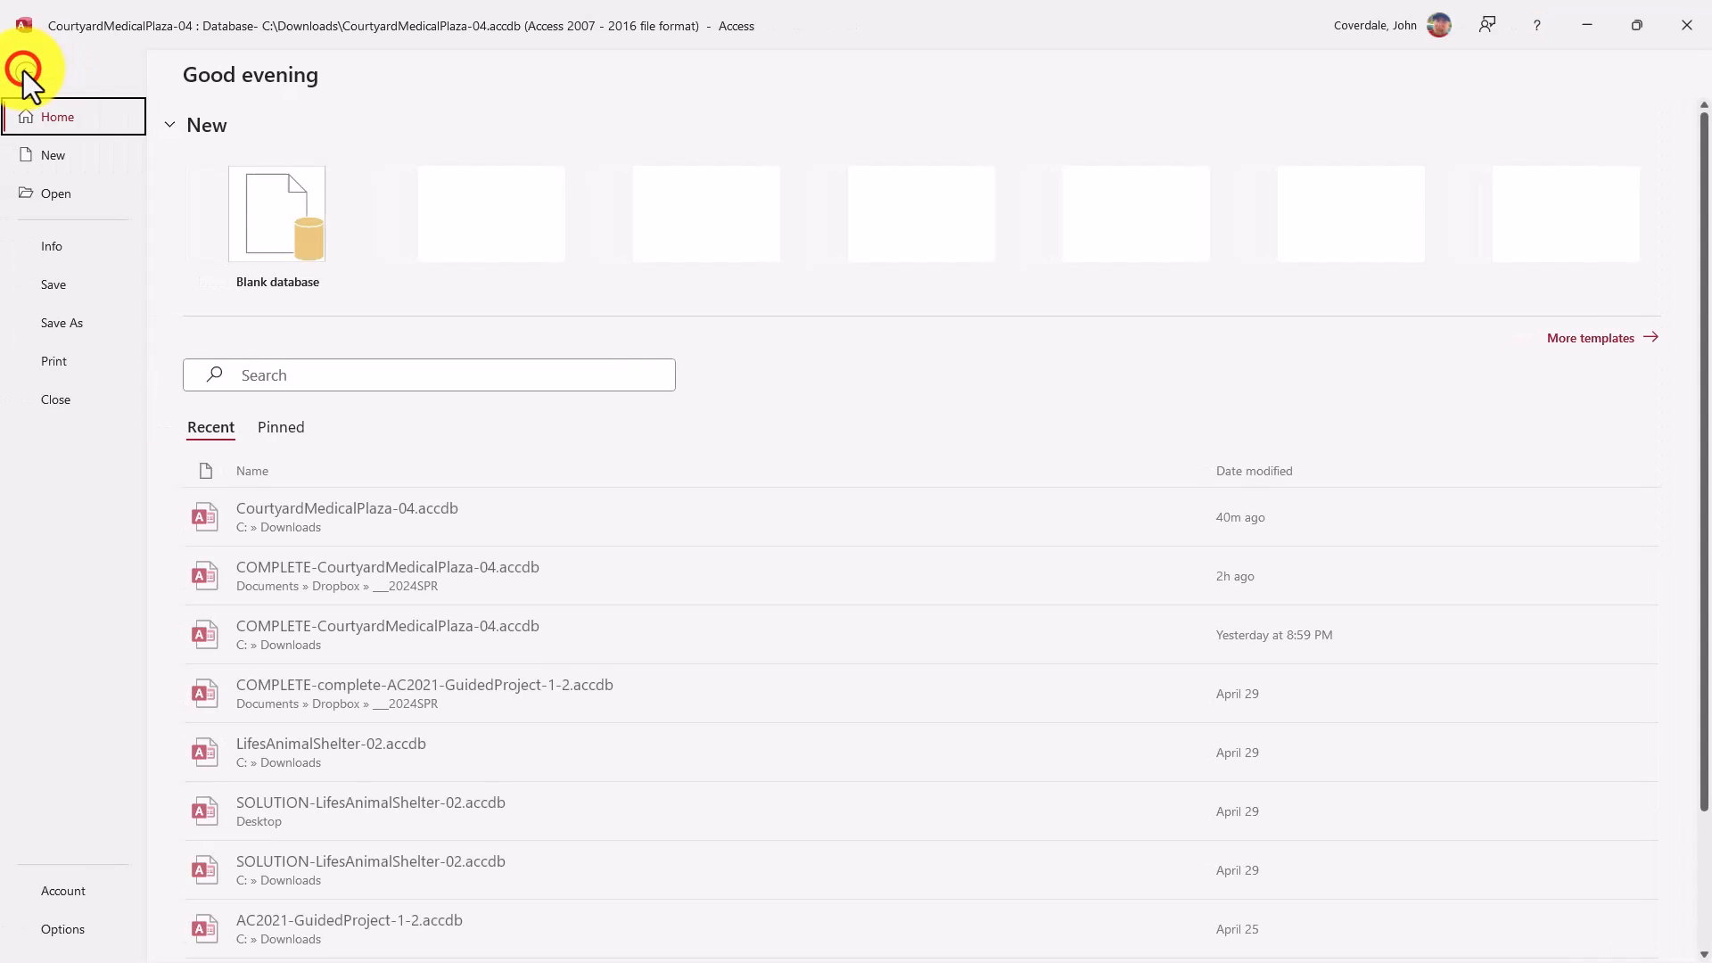
left_click(61, 359)
left_click(361, 298)
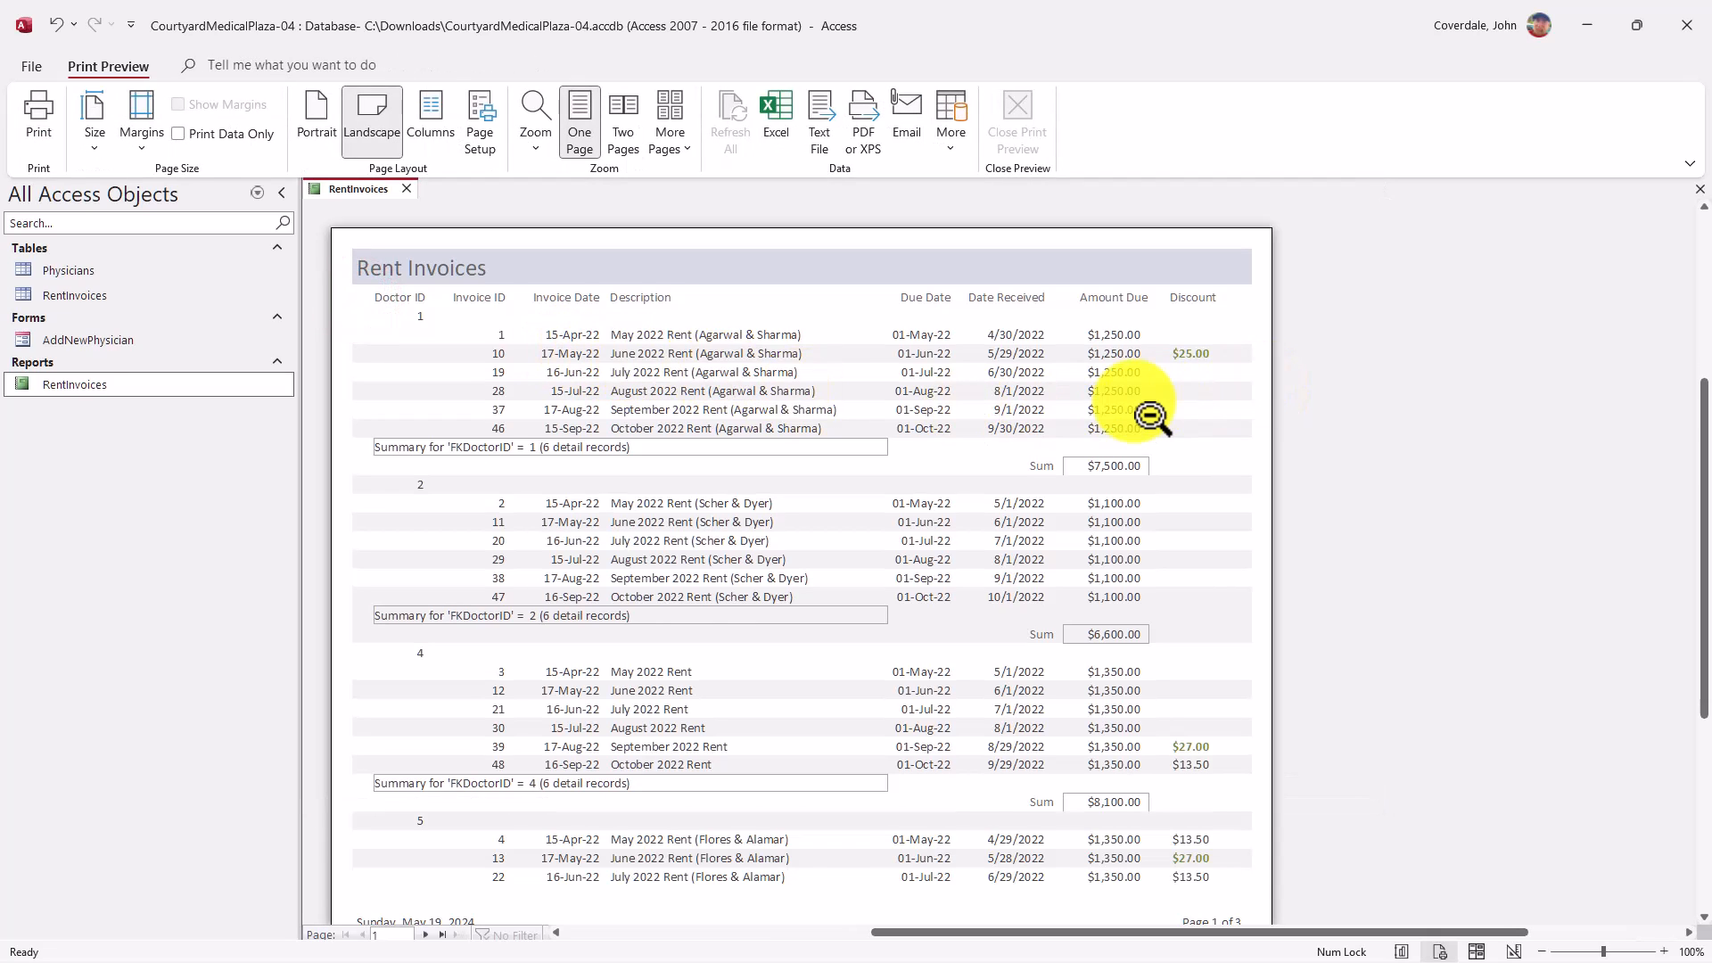
Examine the previewed report's pages 1 to 3, checking the layout and the formatting of the Discount values
scroll(1152, 419, "down", 3)
scroll(1150, 418, "up", 3)
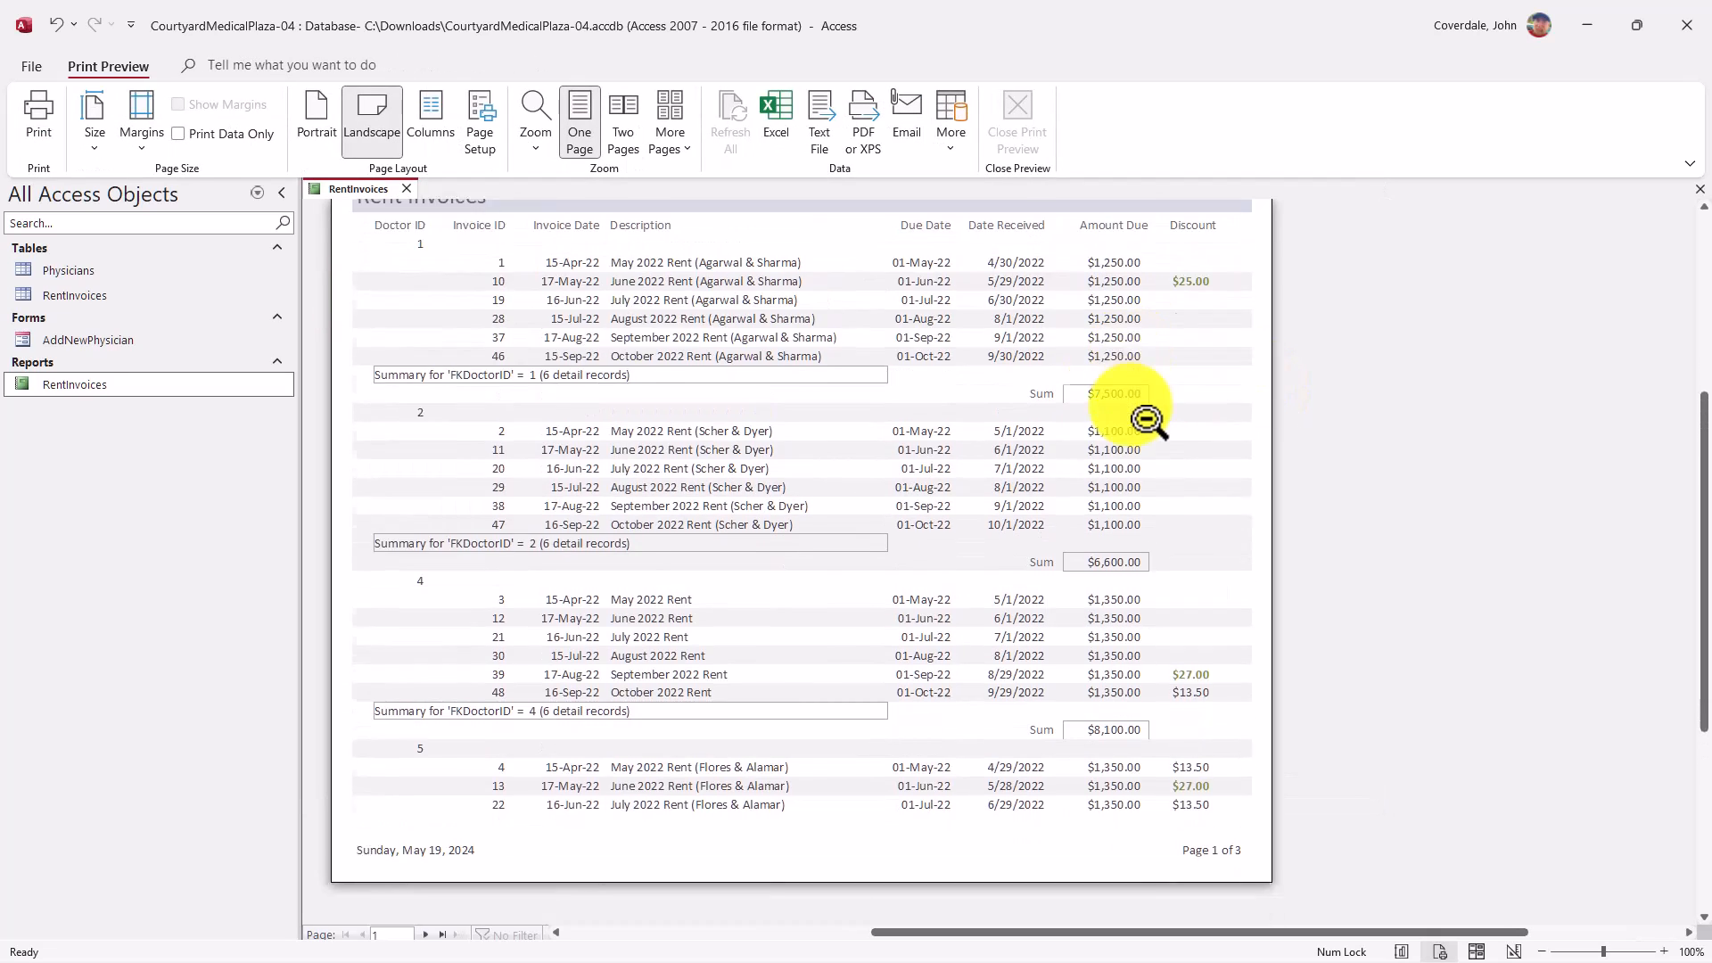
scroll(798, 335, "down", 2)
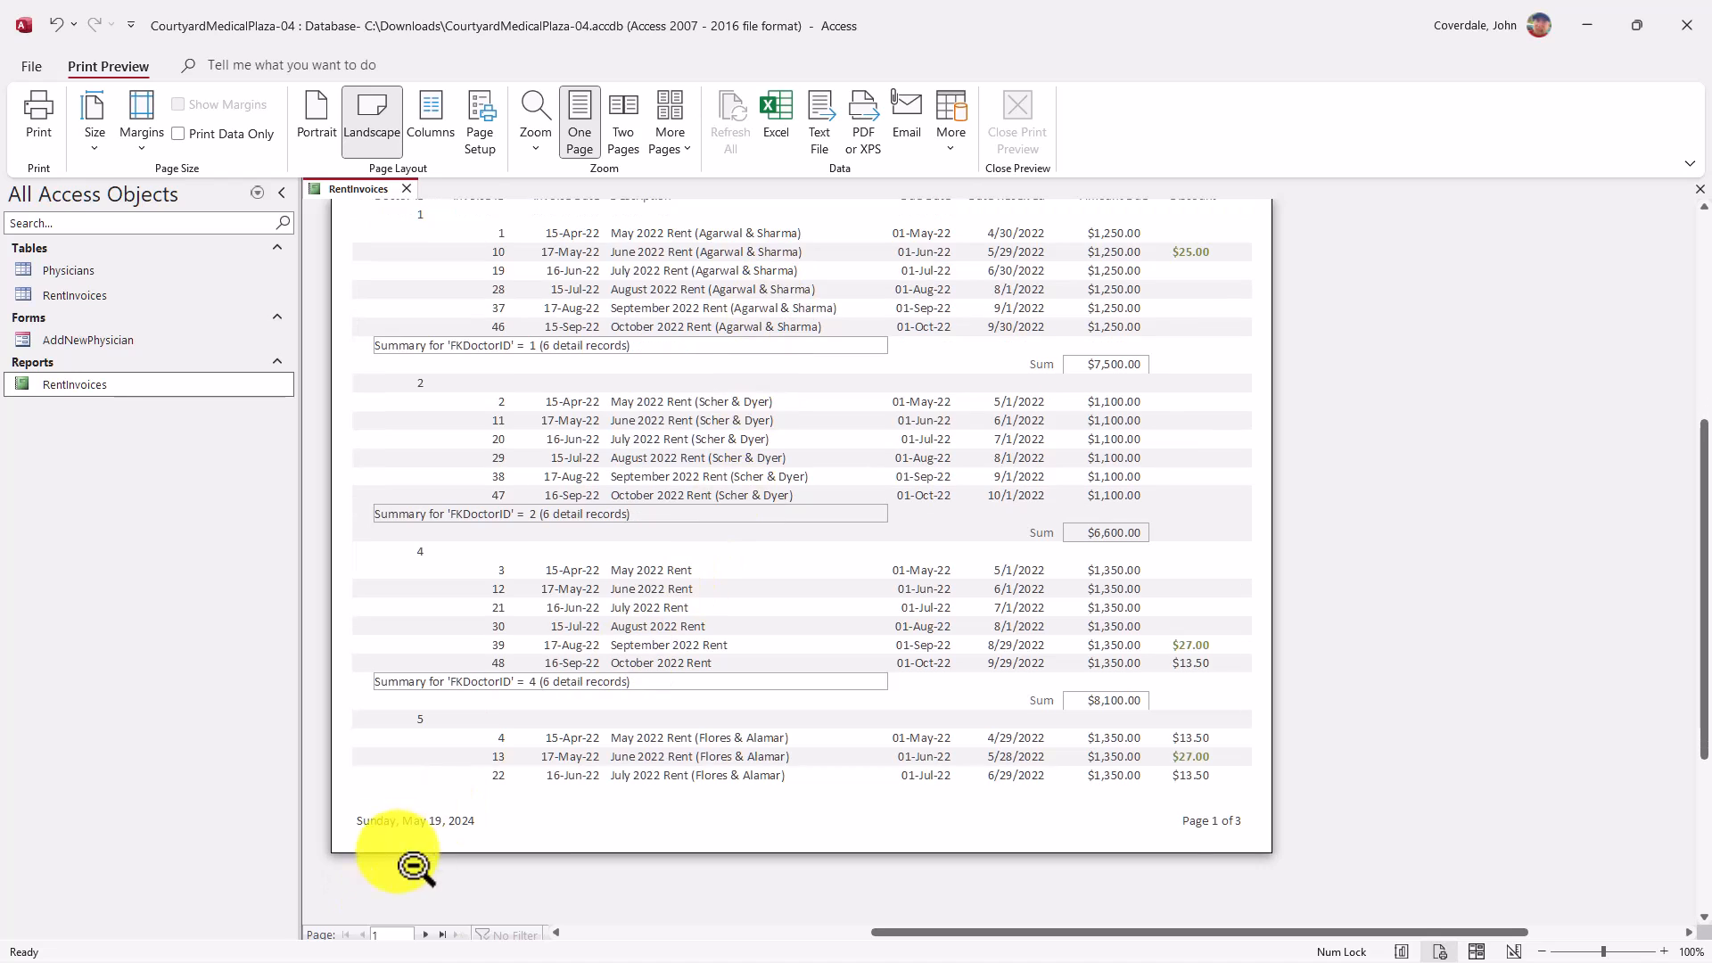
left_click(427, 936)
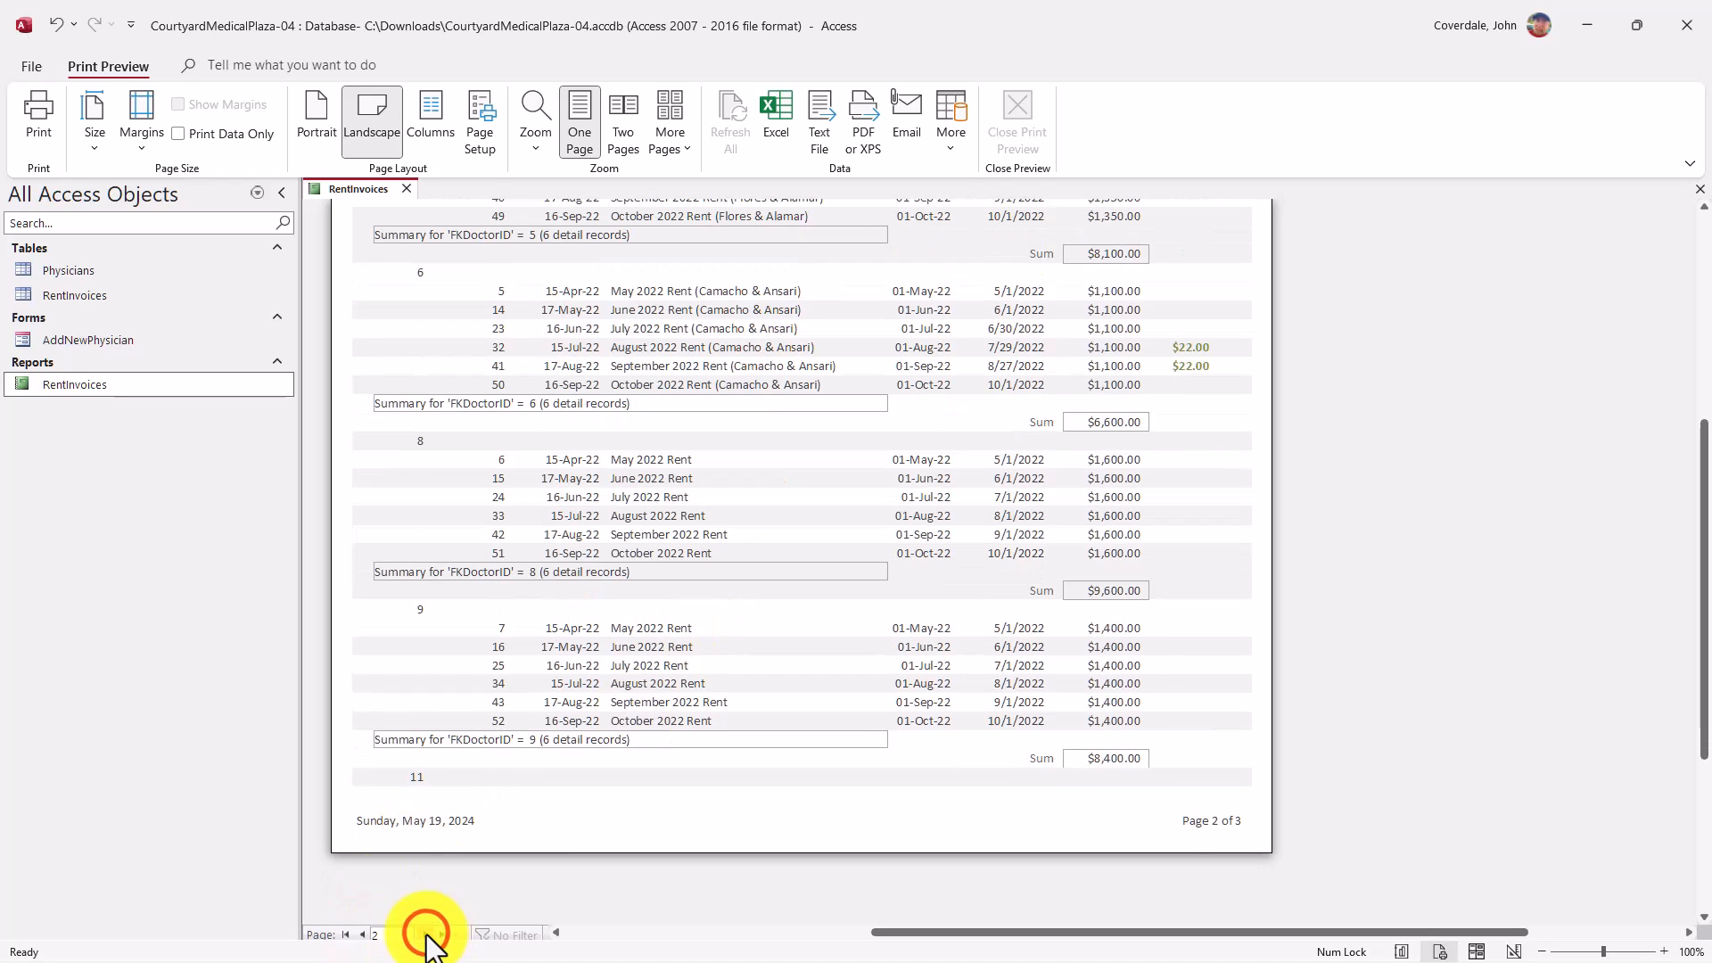
left_click(427, 936)
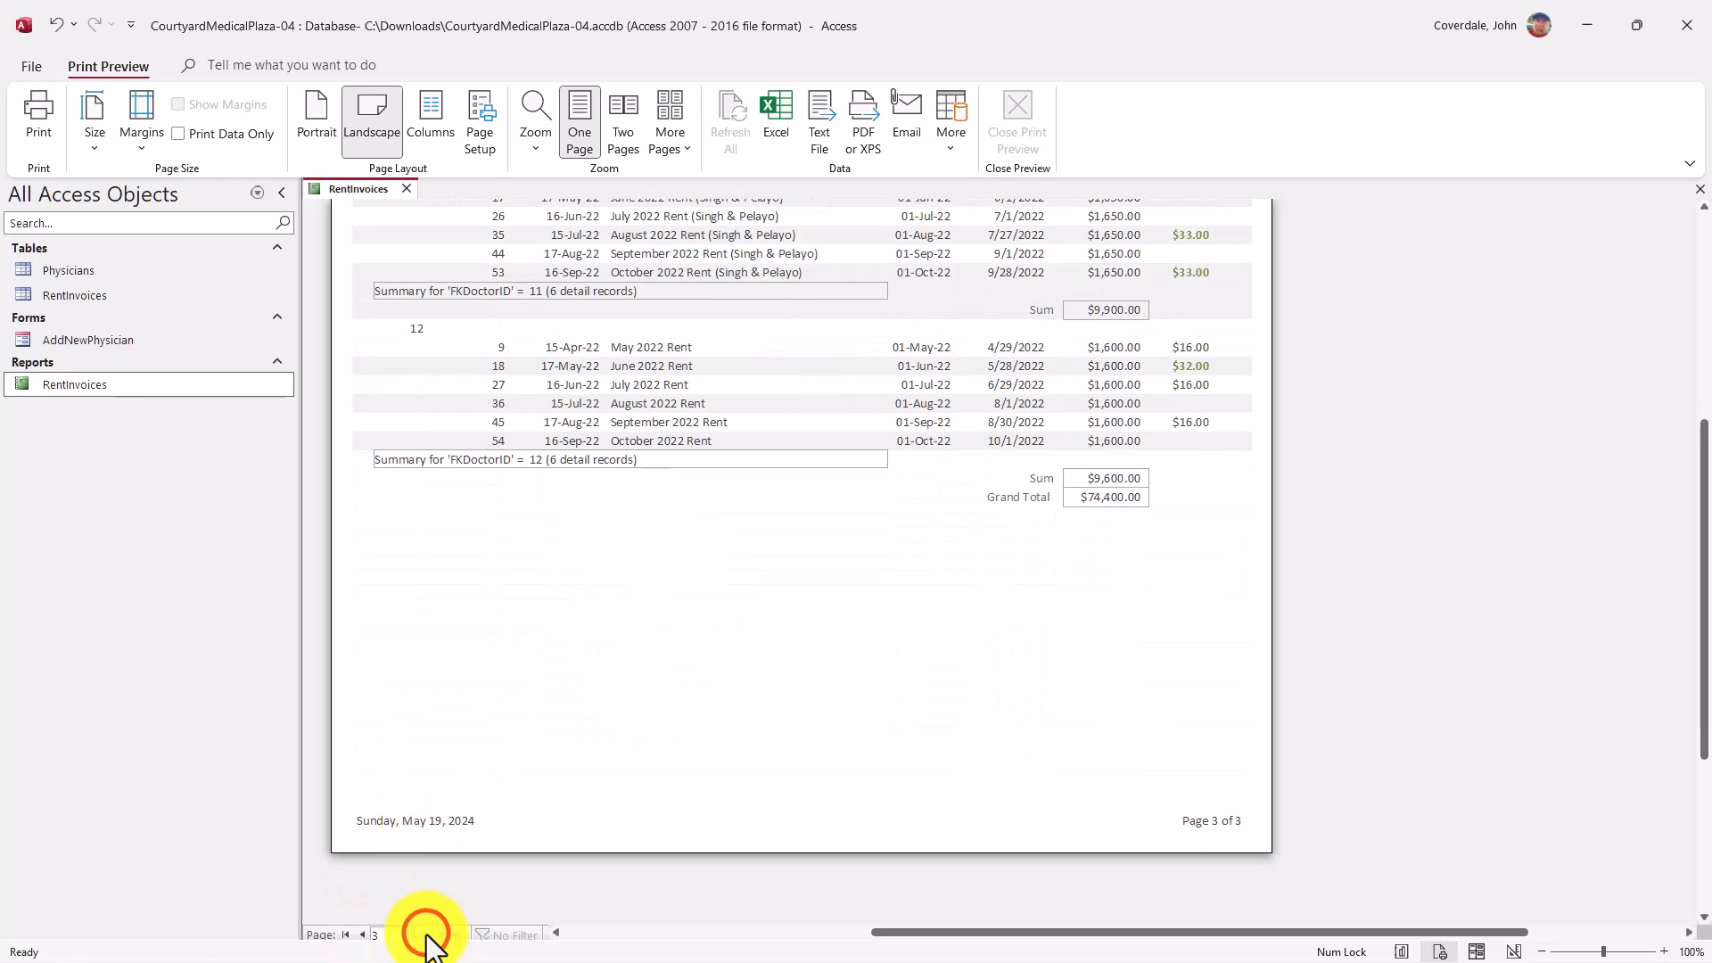
scroll(624, 580, "up", 4)
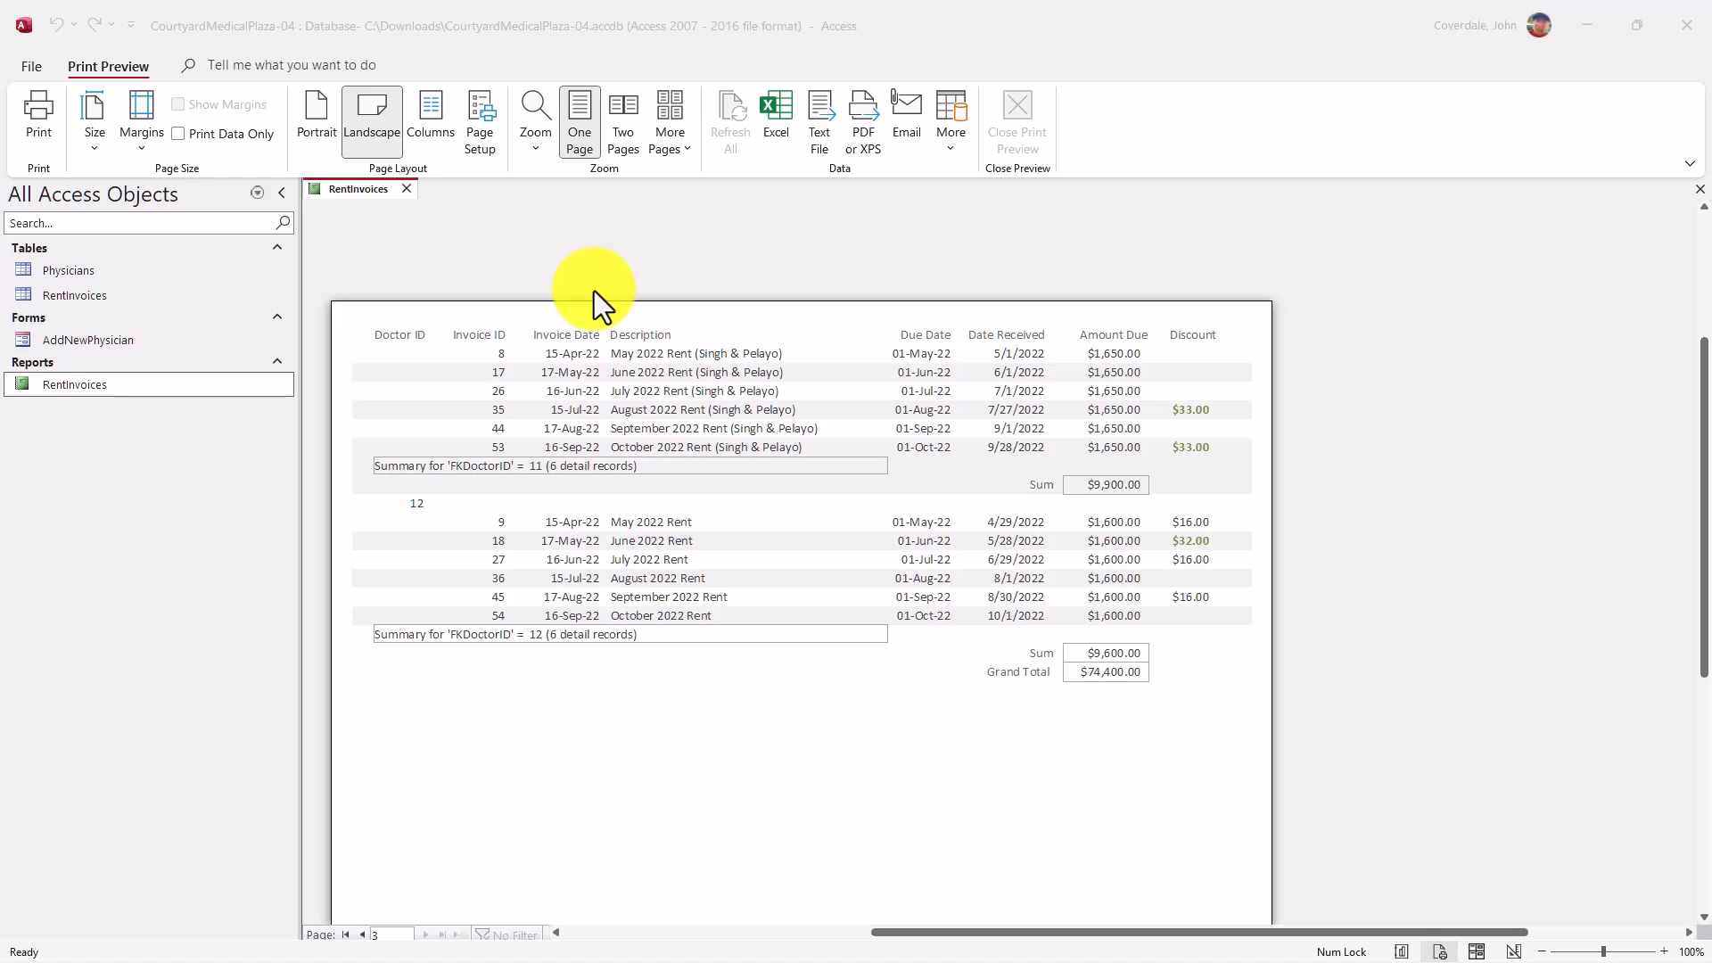
Mark step 13a complete in SIMnet and bring the remaining project steps into view
key("alt+Tab")
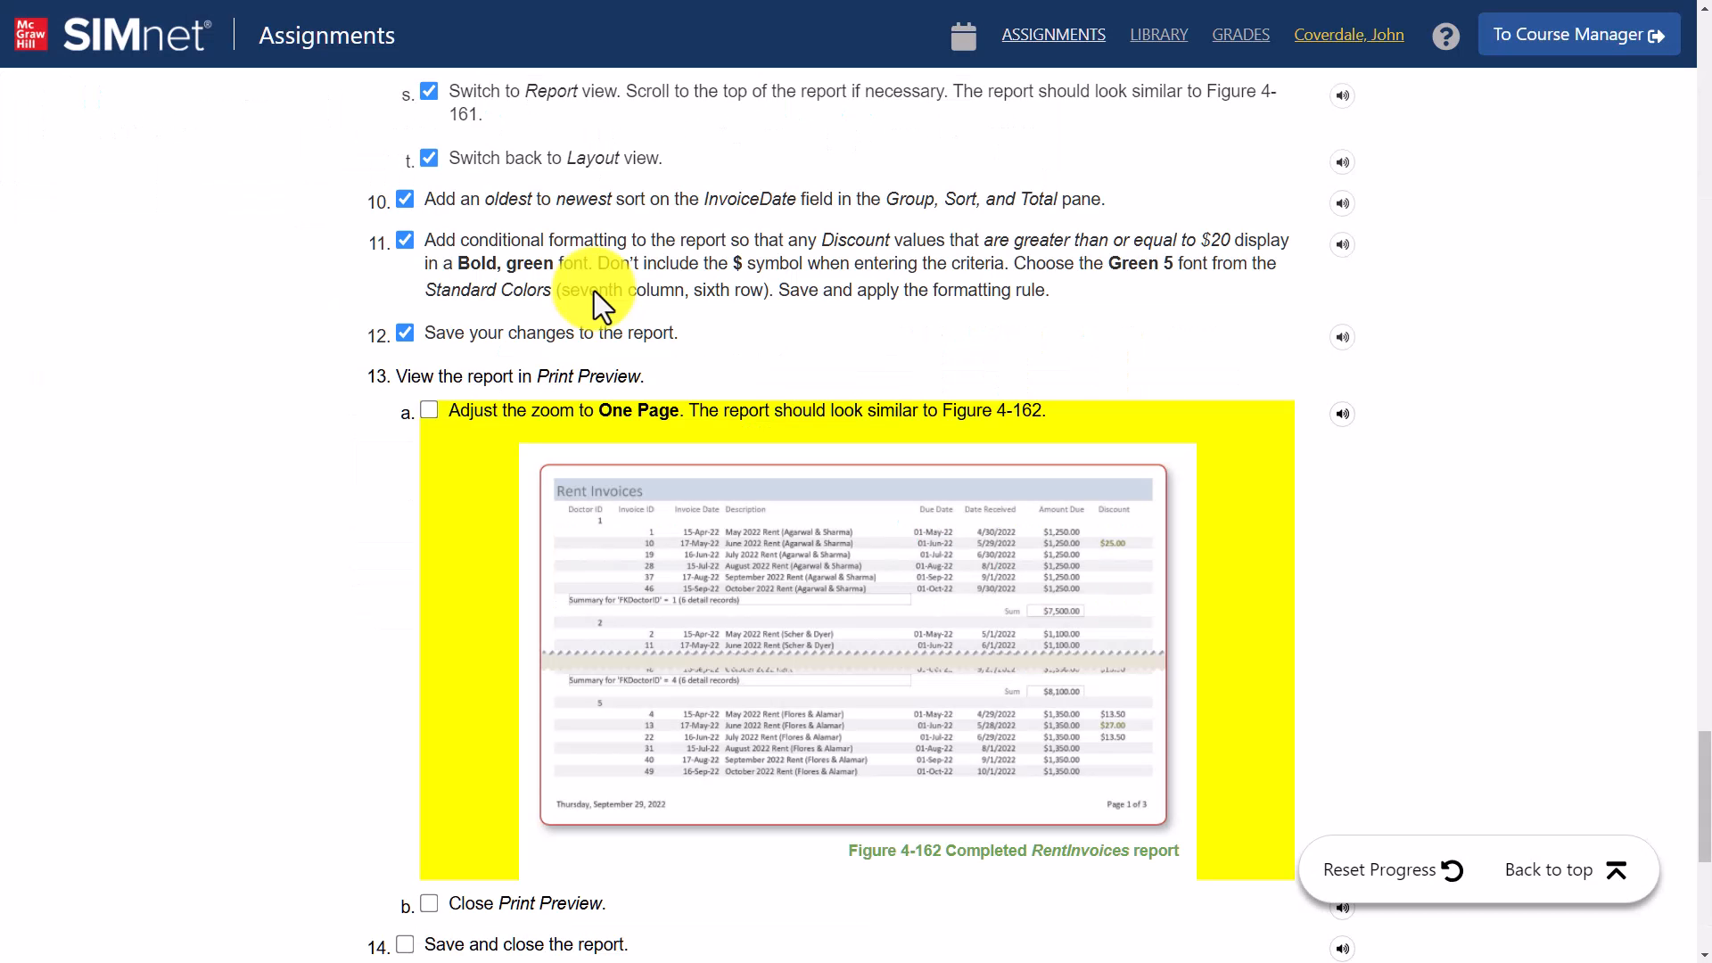
left_click(429, 412)
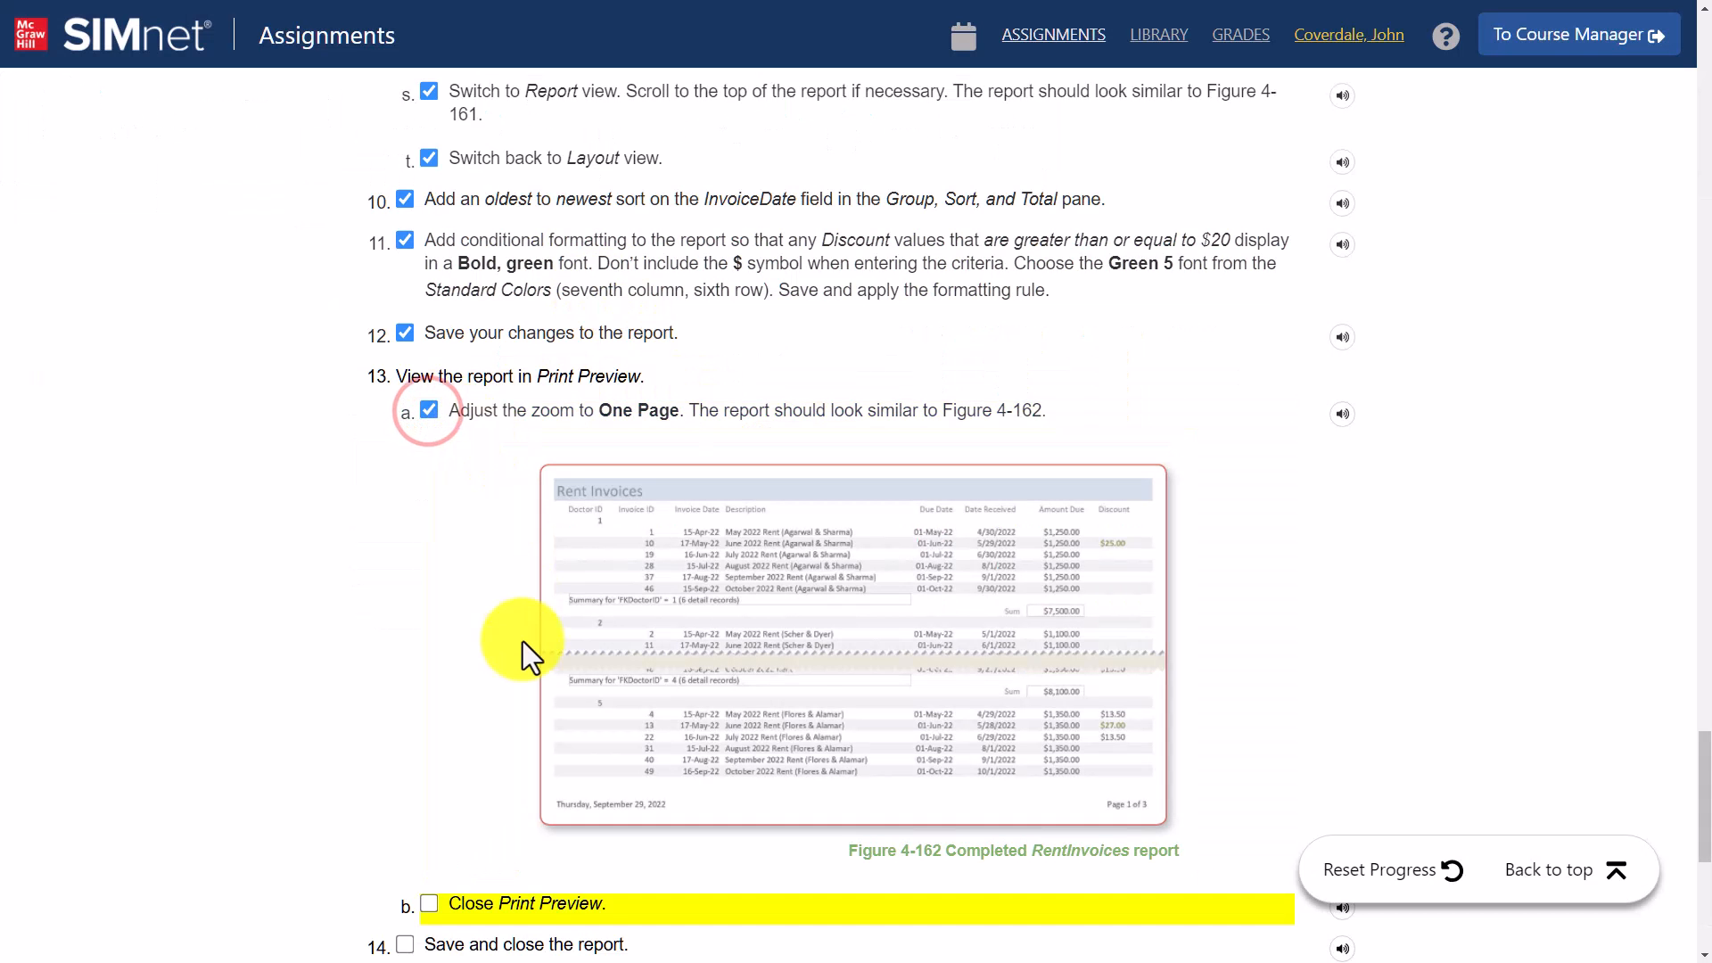
scroll(522, 624, "down", 4)
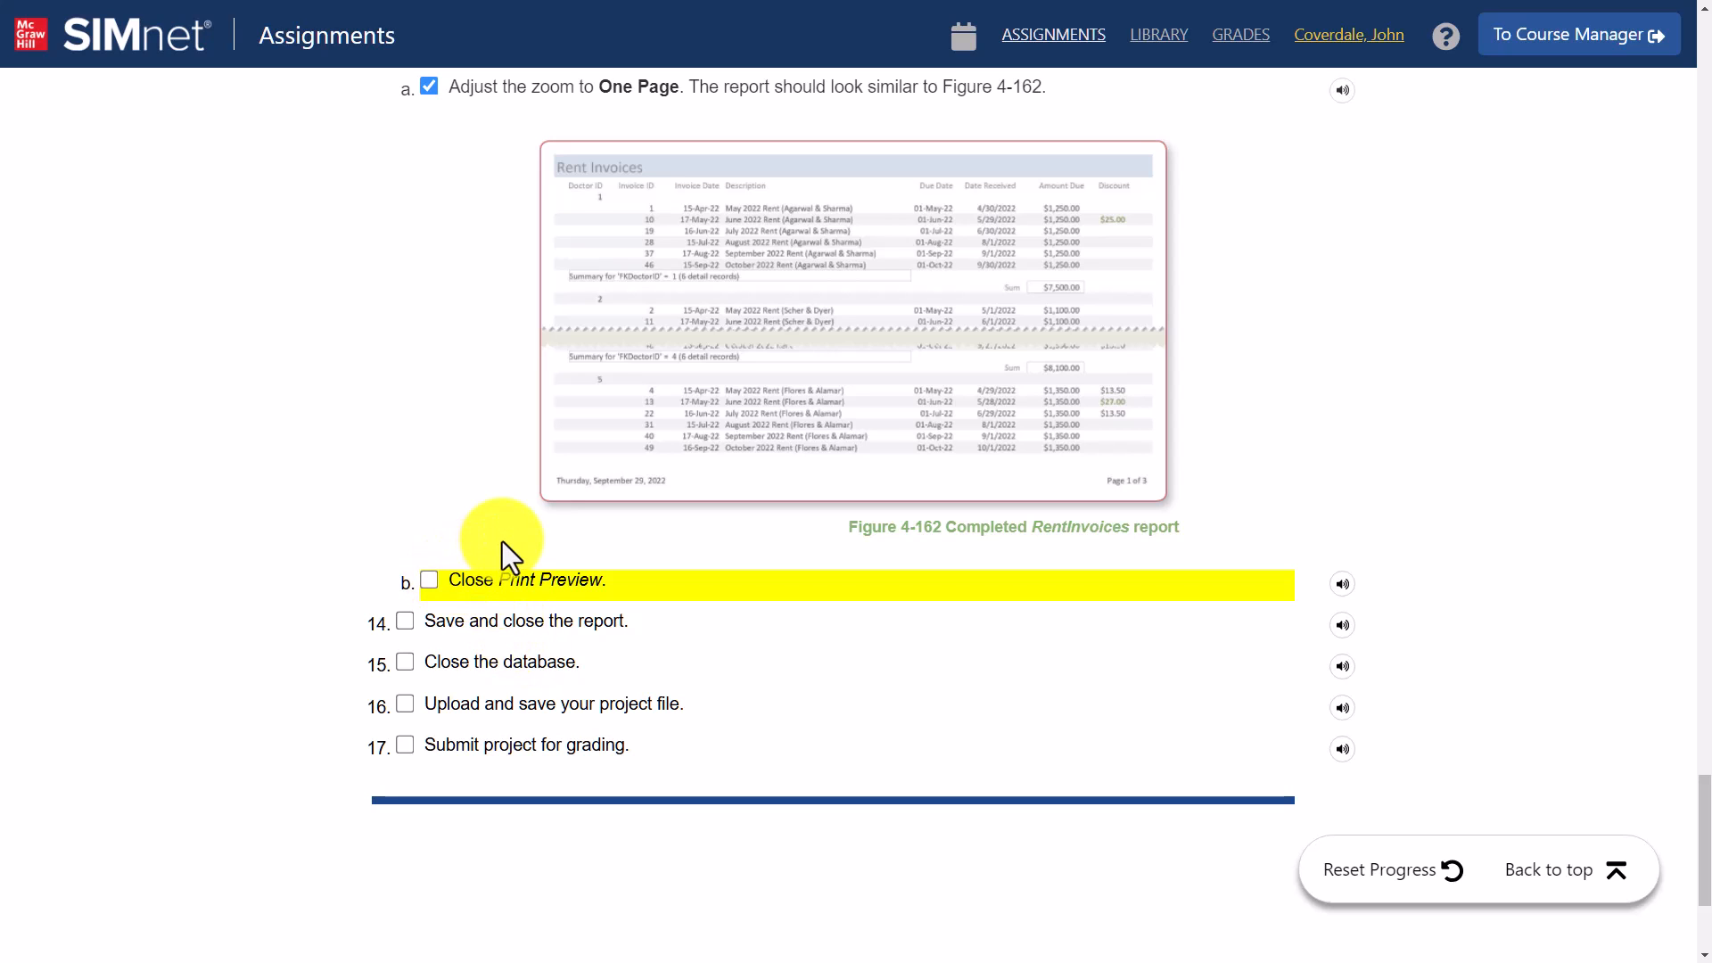
In Access, set the RentInvoices preview zoom to One Page and close Print Preview
key("alt+Tab")
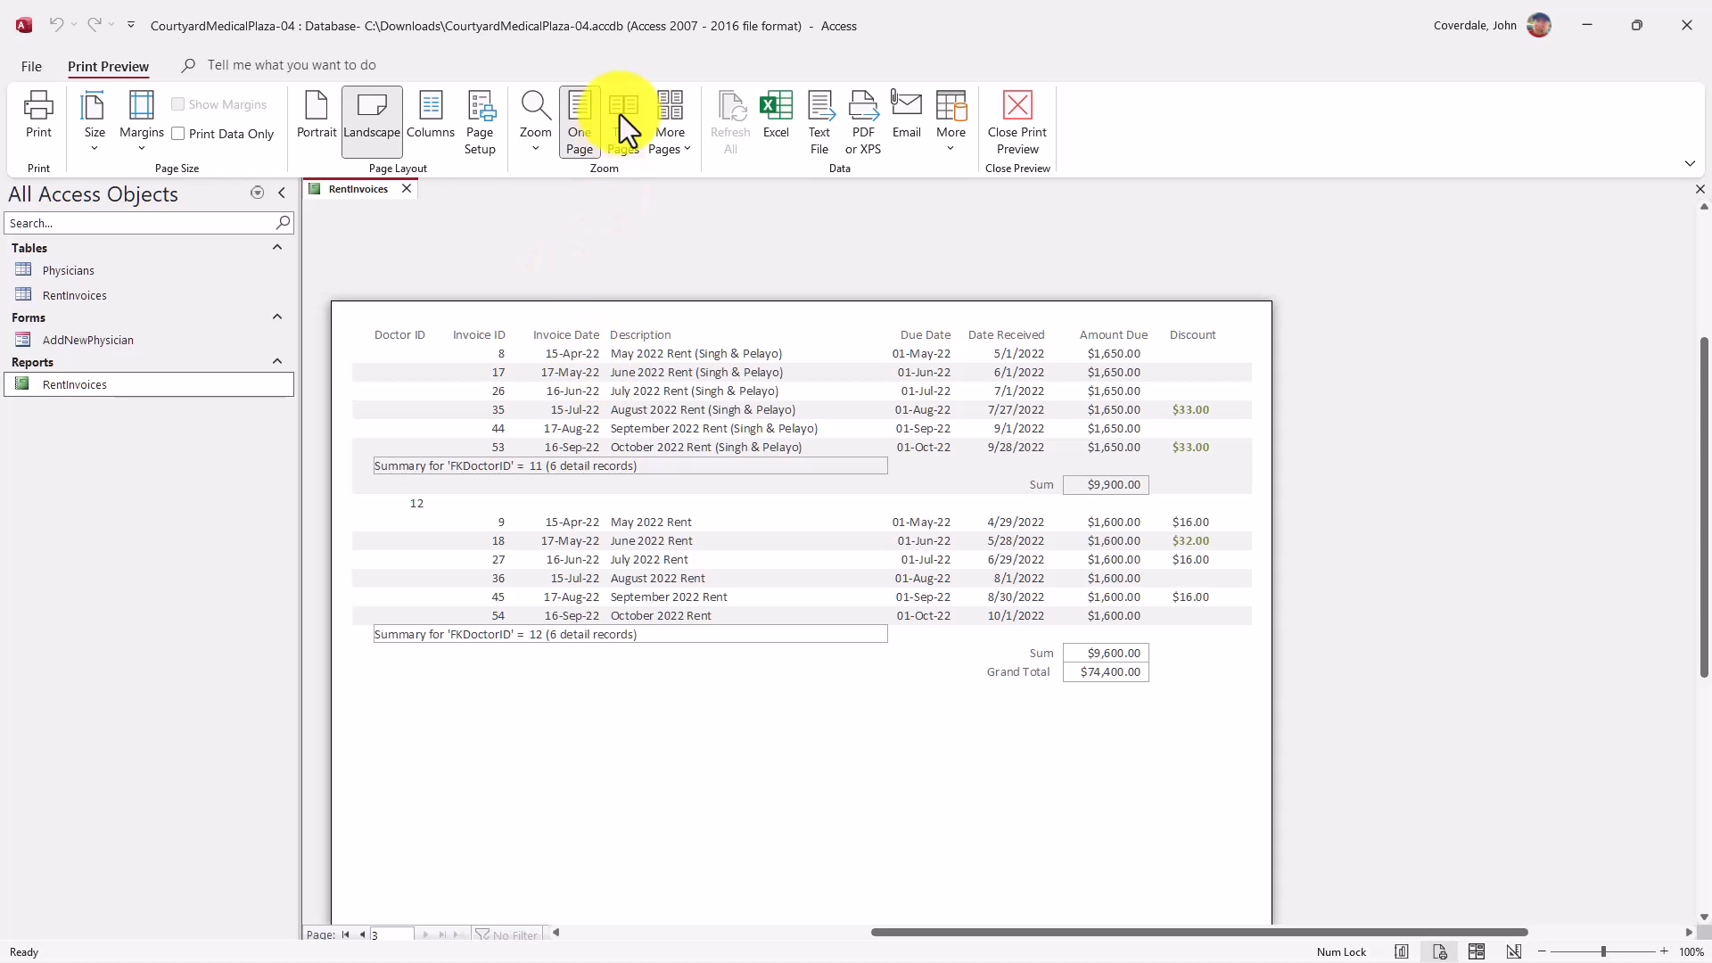
left_click(585, 115)
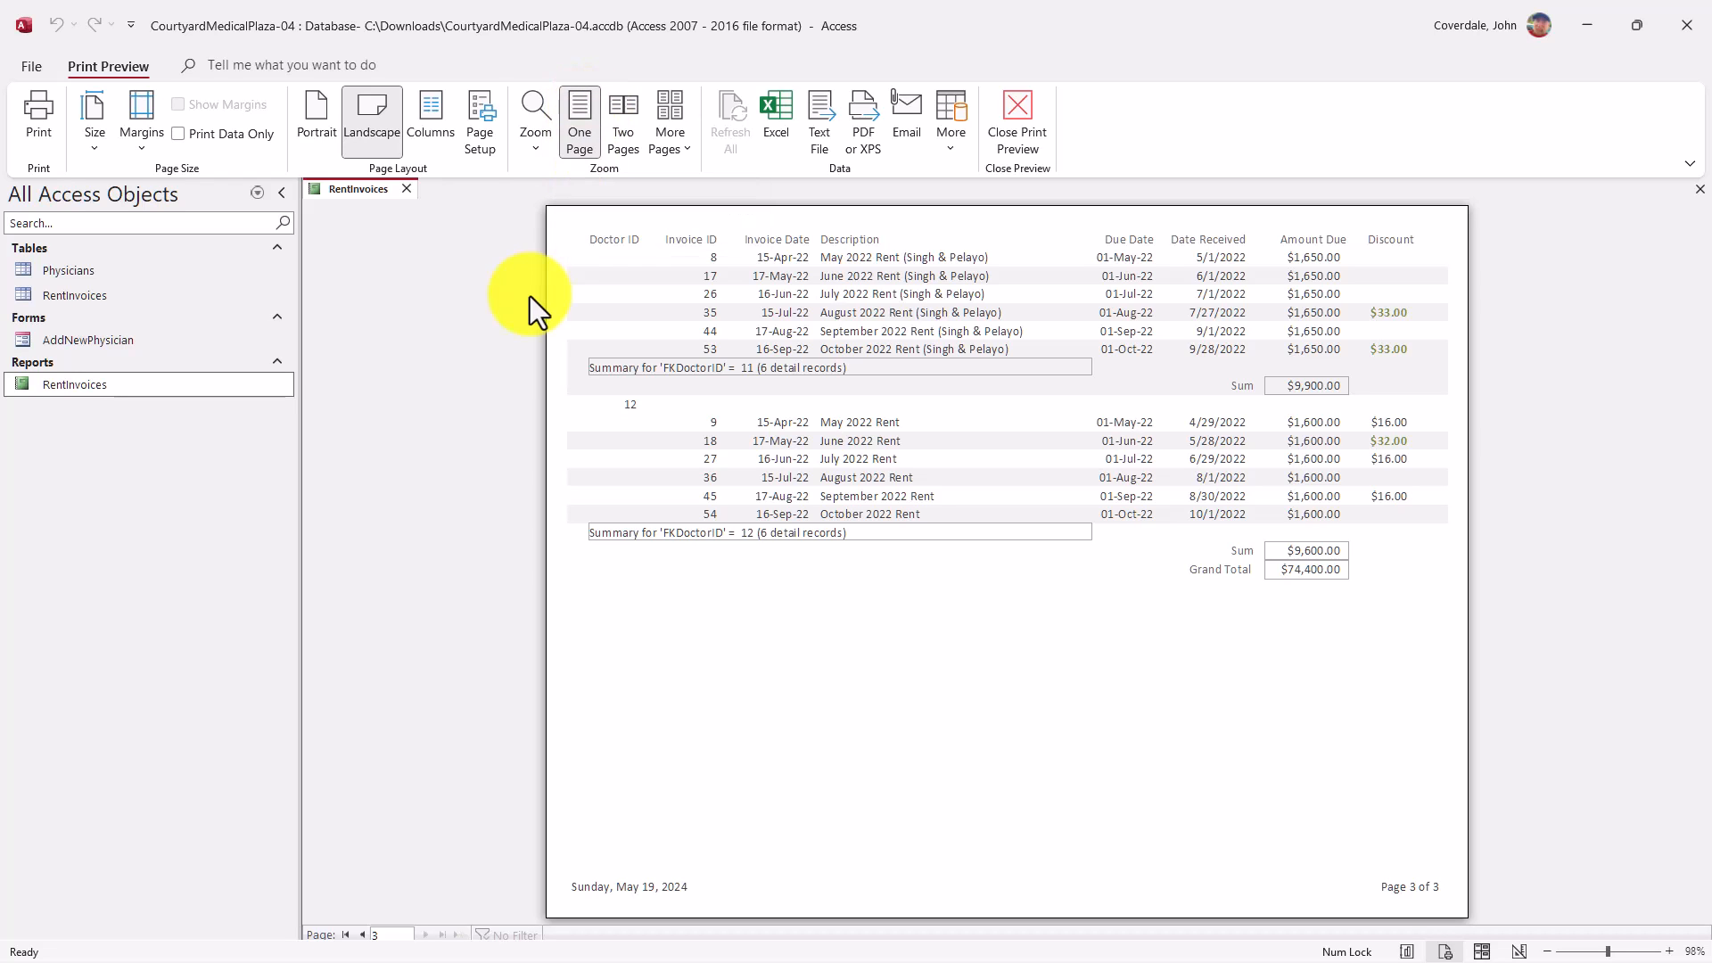
left_click(1013, 98)
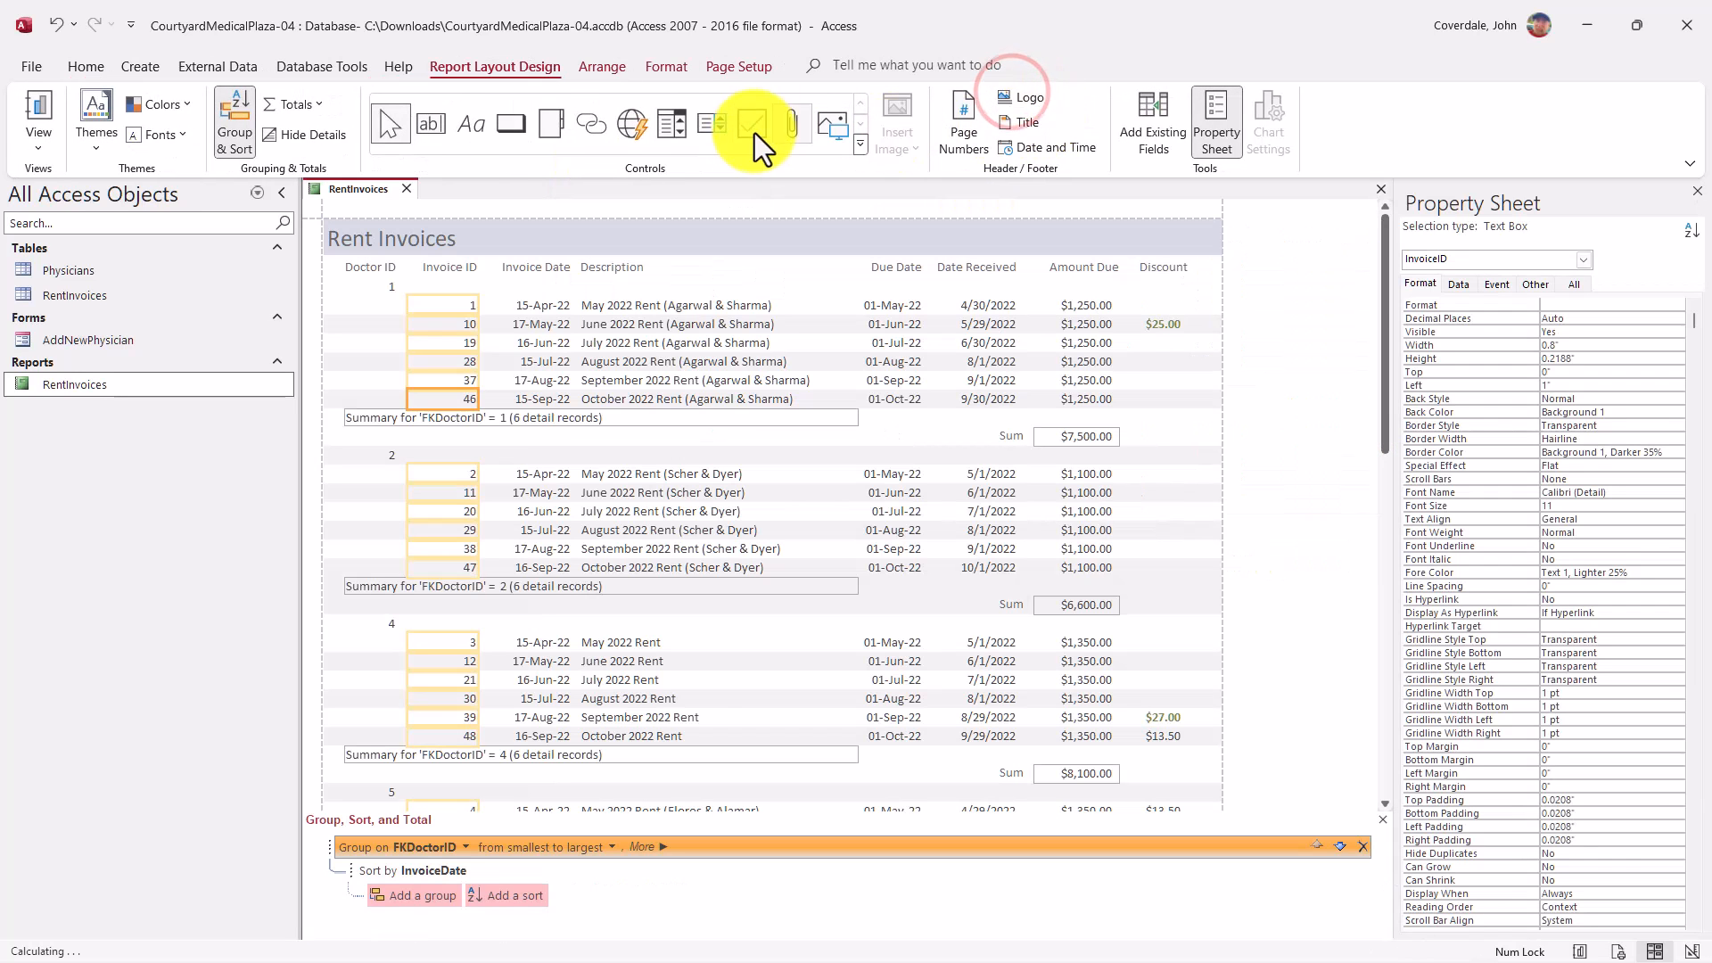
Save the RentInvoices report and return to the SIMnet assignment
left_click(41, 68)
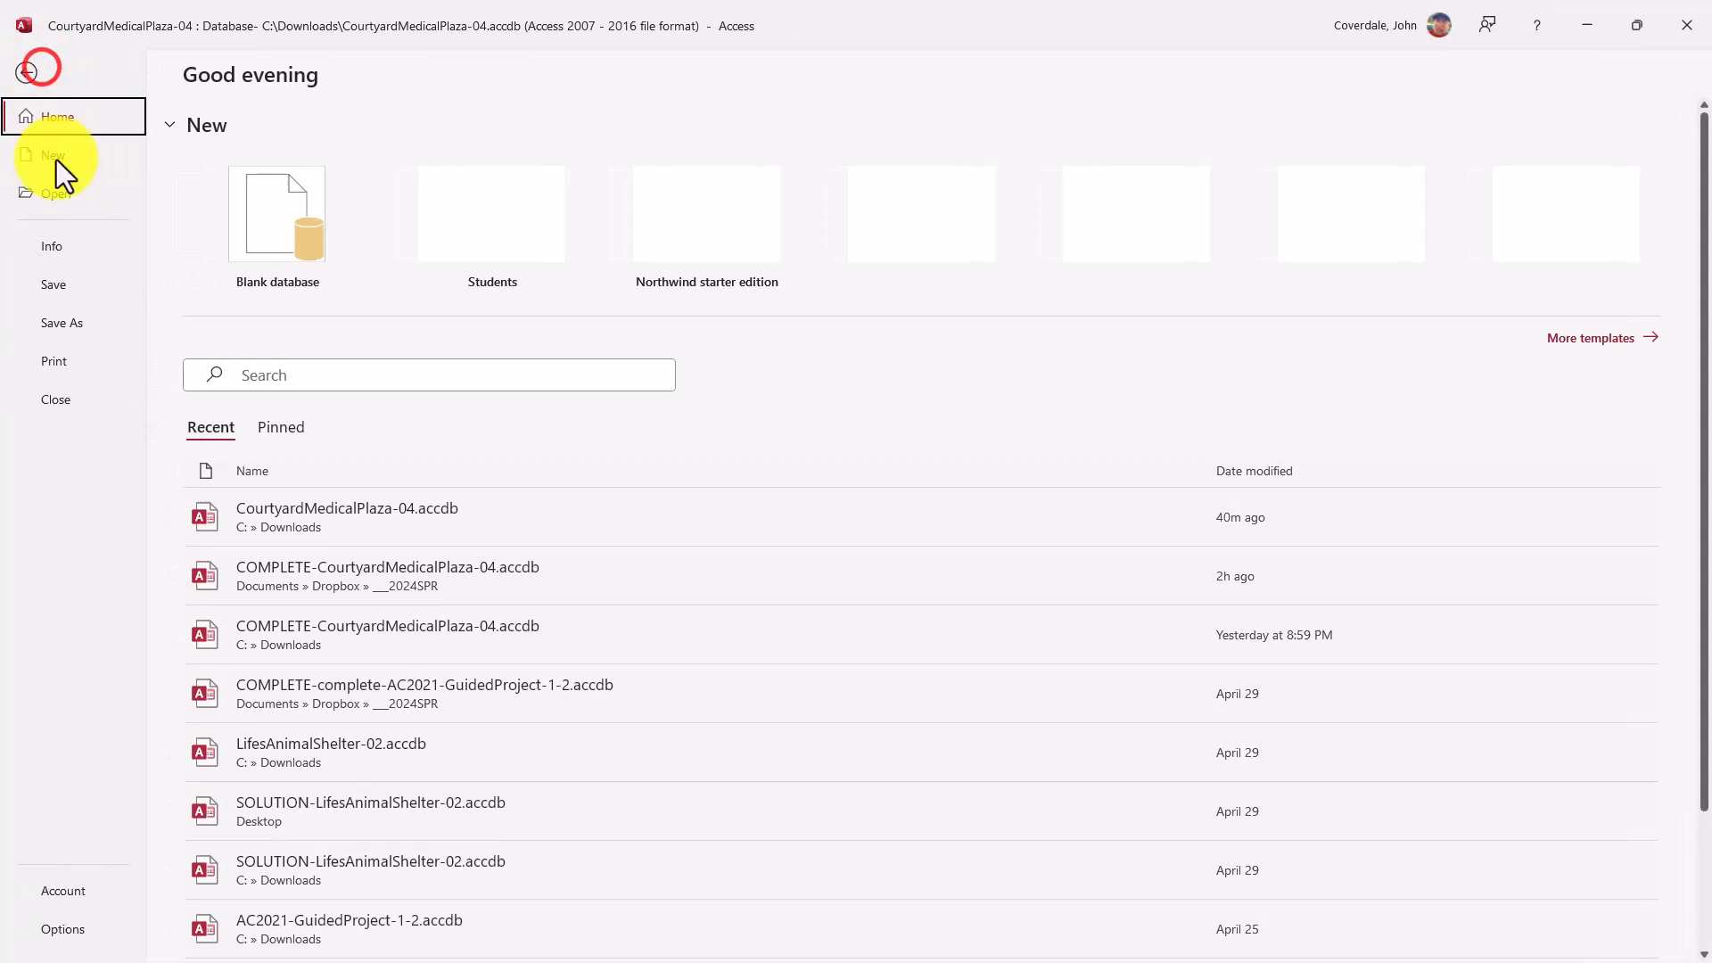
left_click(82, 294)
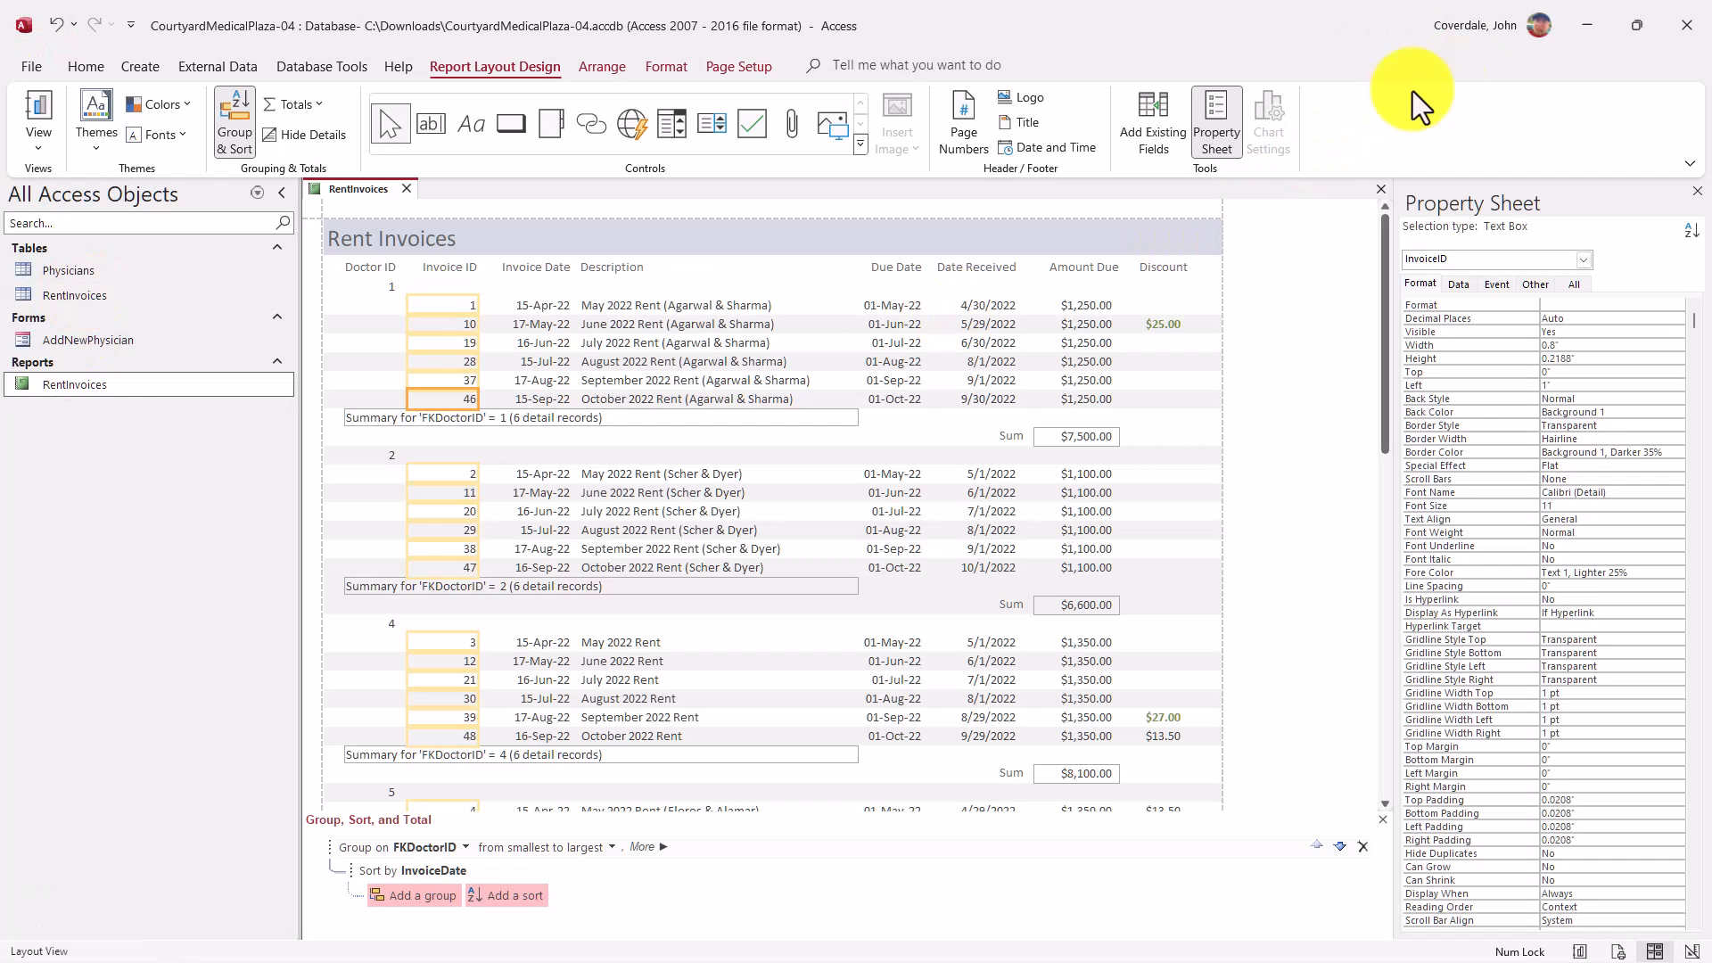
left_click(1586, 22)
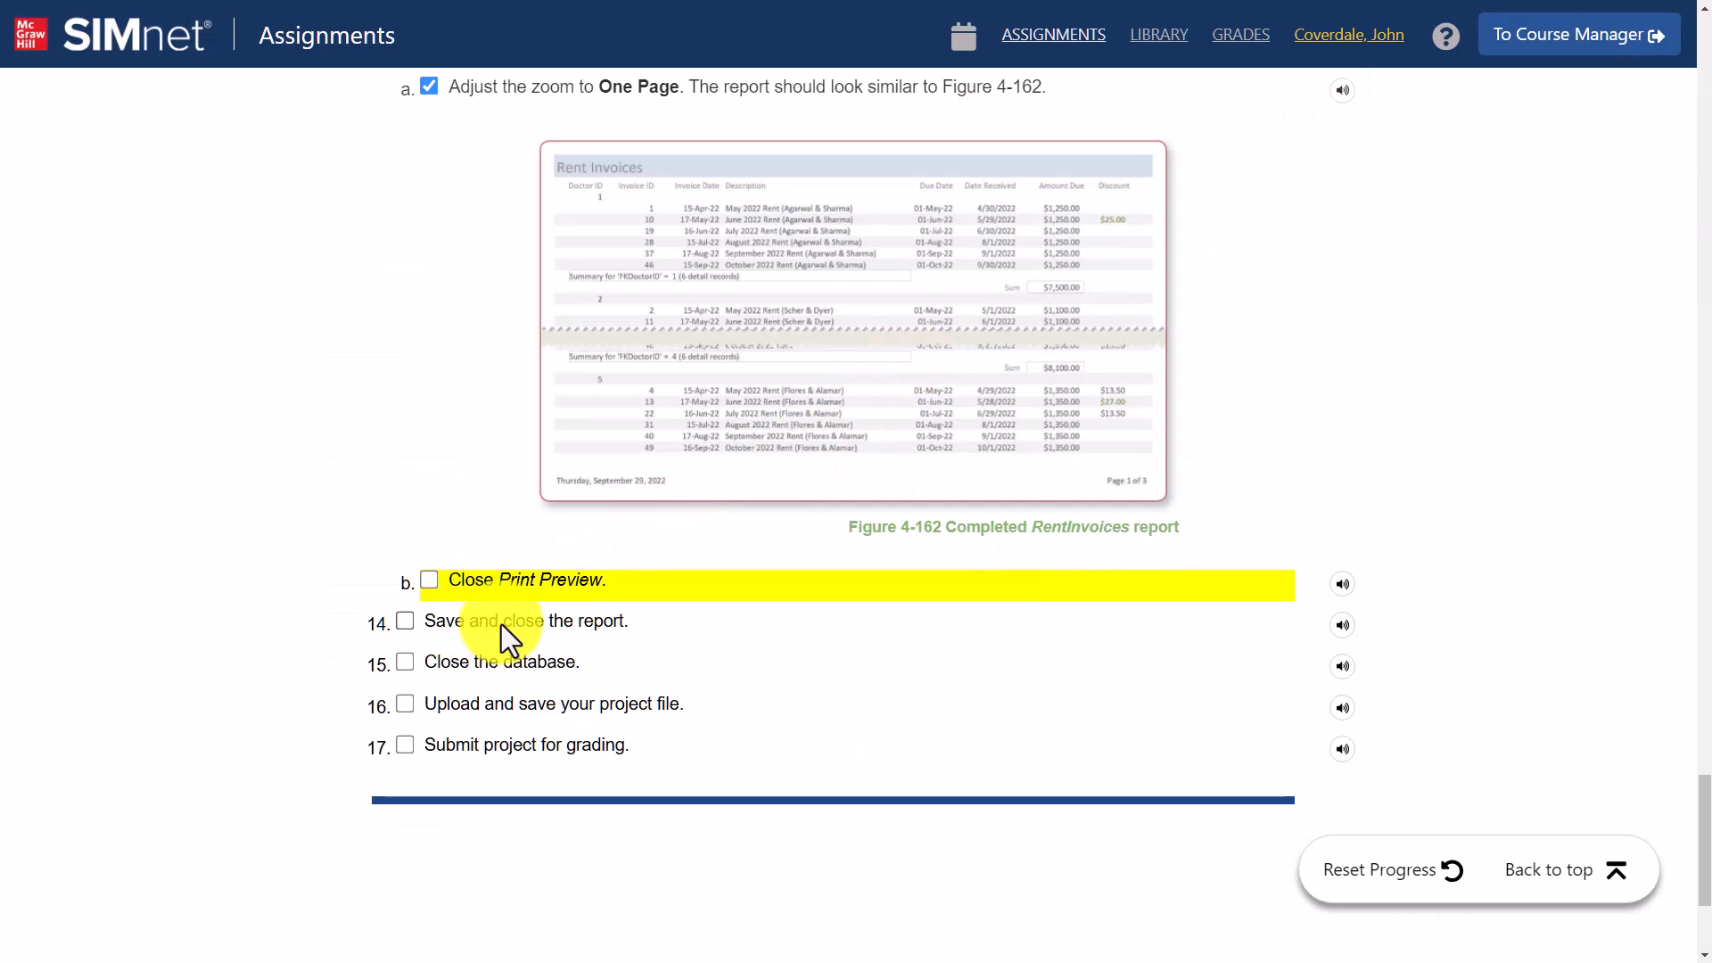
Mark step 13b complete in SIMnet, and upload and submit CourtyardMedicalPlaza-04.accdb for grading
left_click(428, 581)
scroll(462, 532, "up", 20)
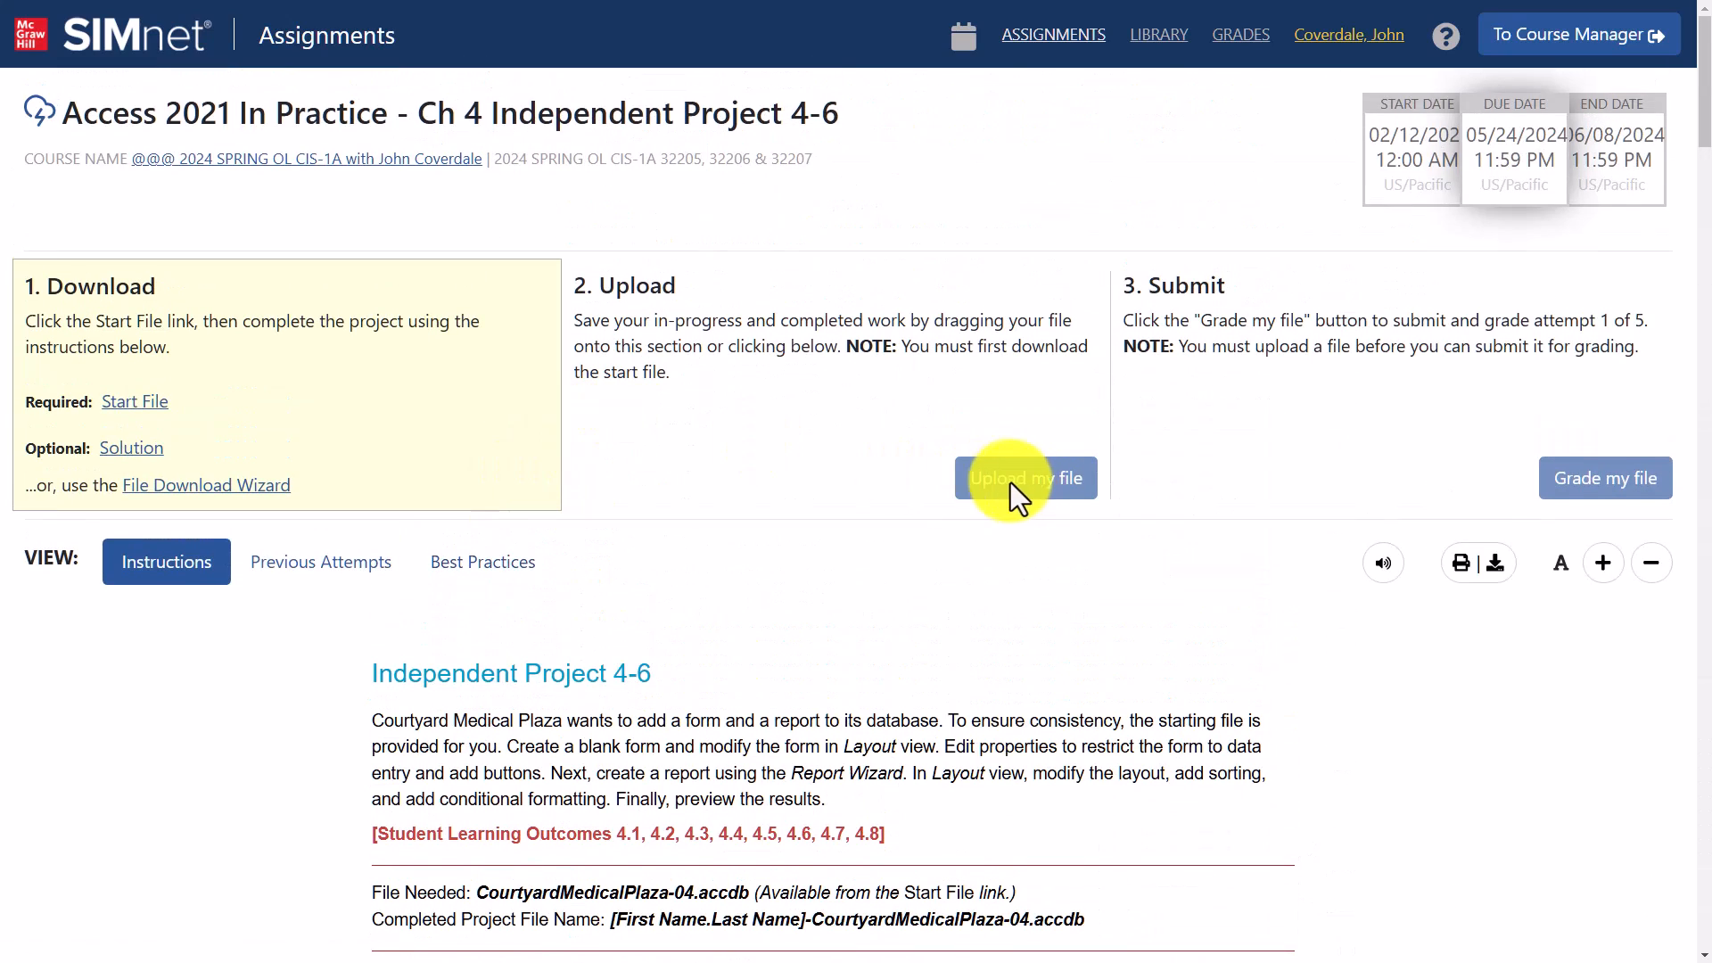
left_click(1004, 481)
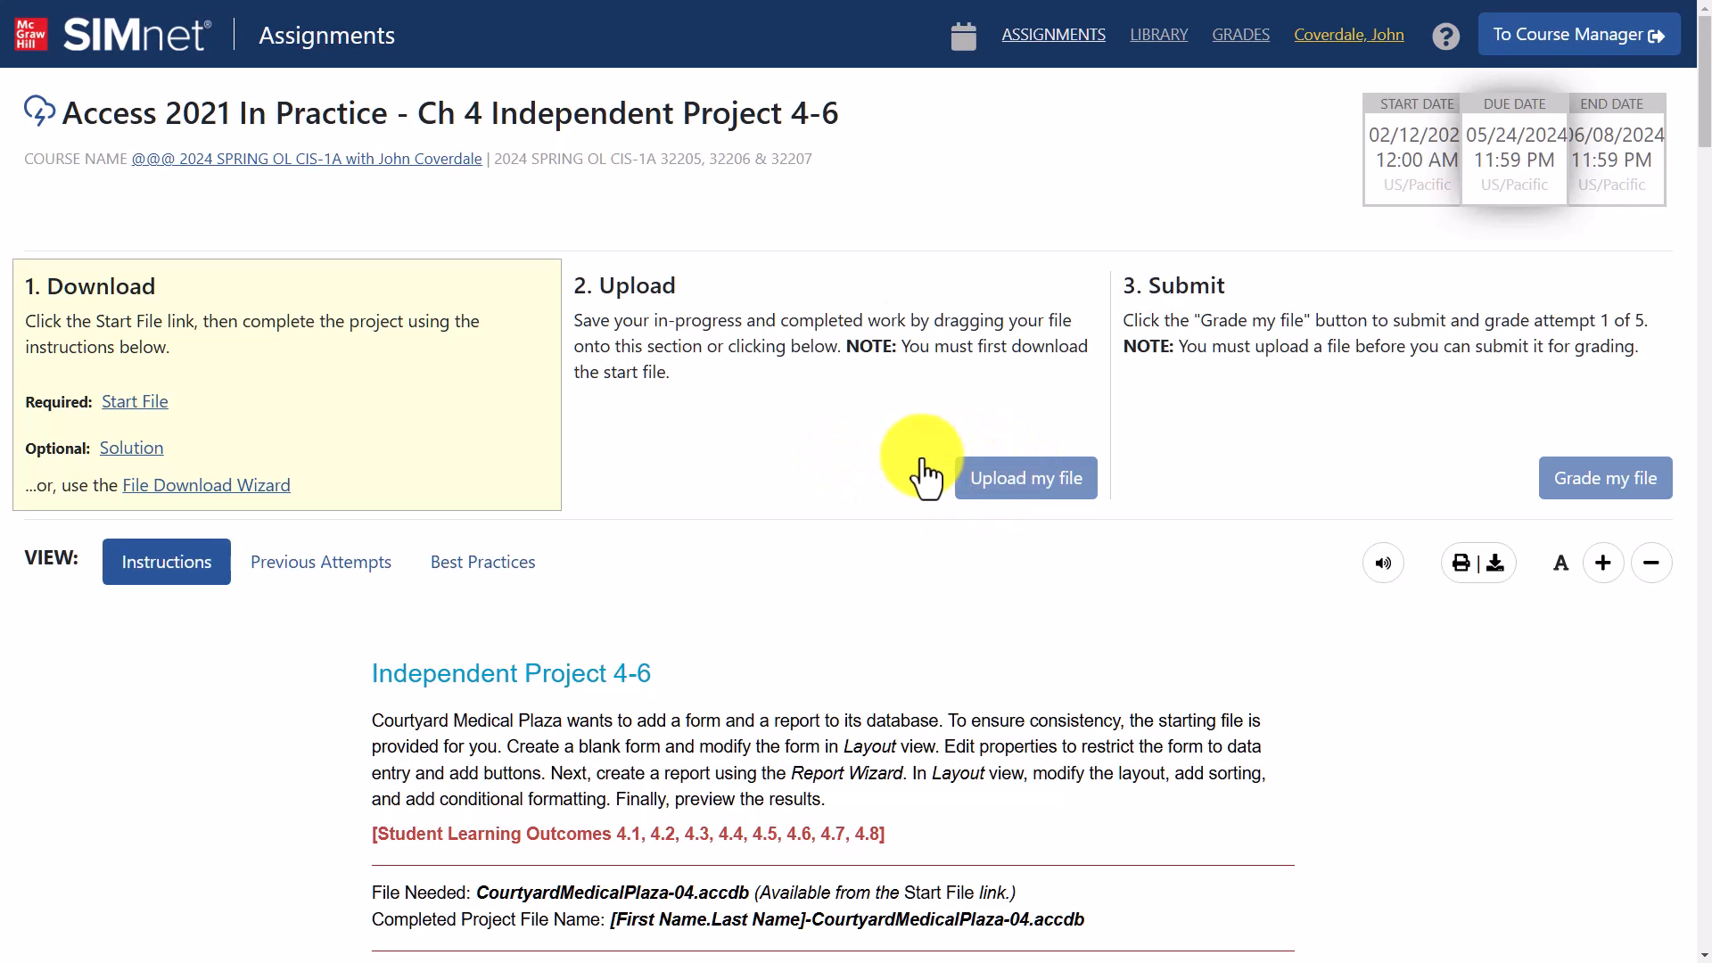
left_click(999, 479)
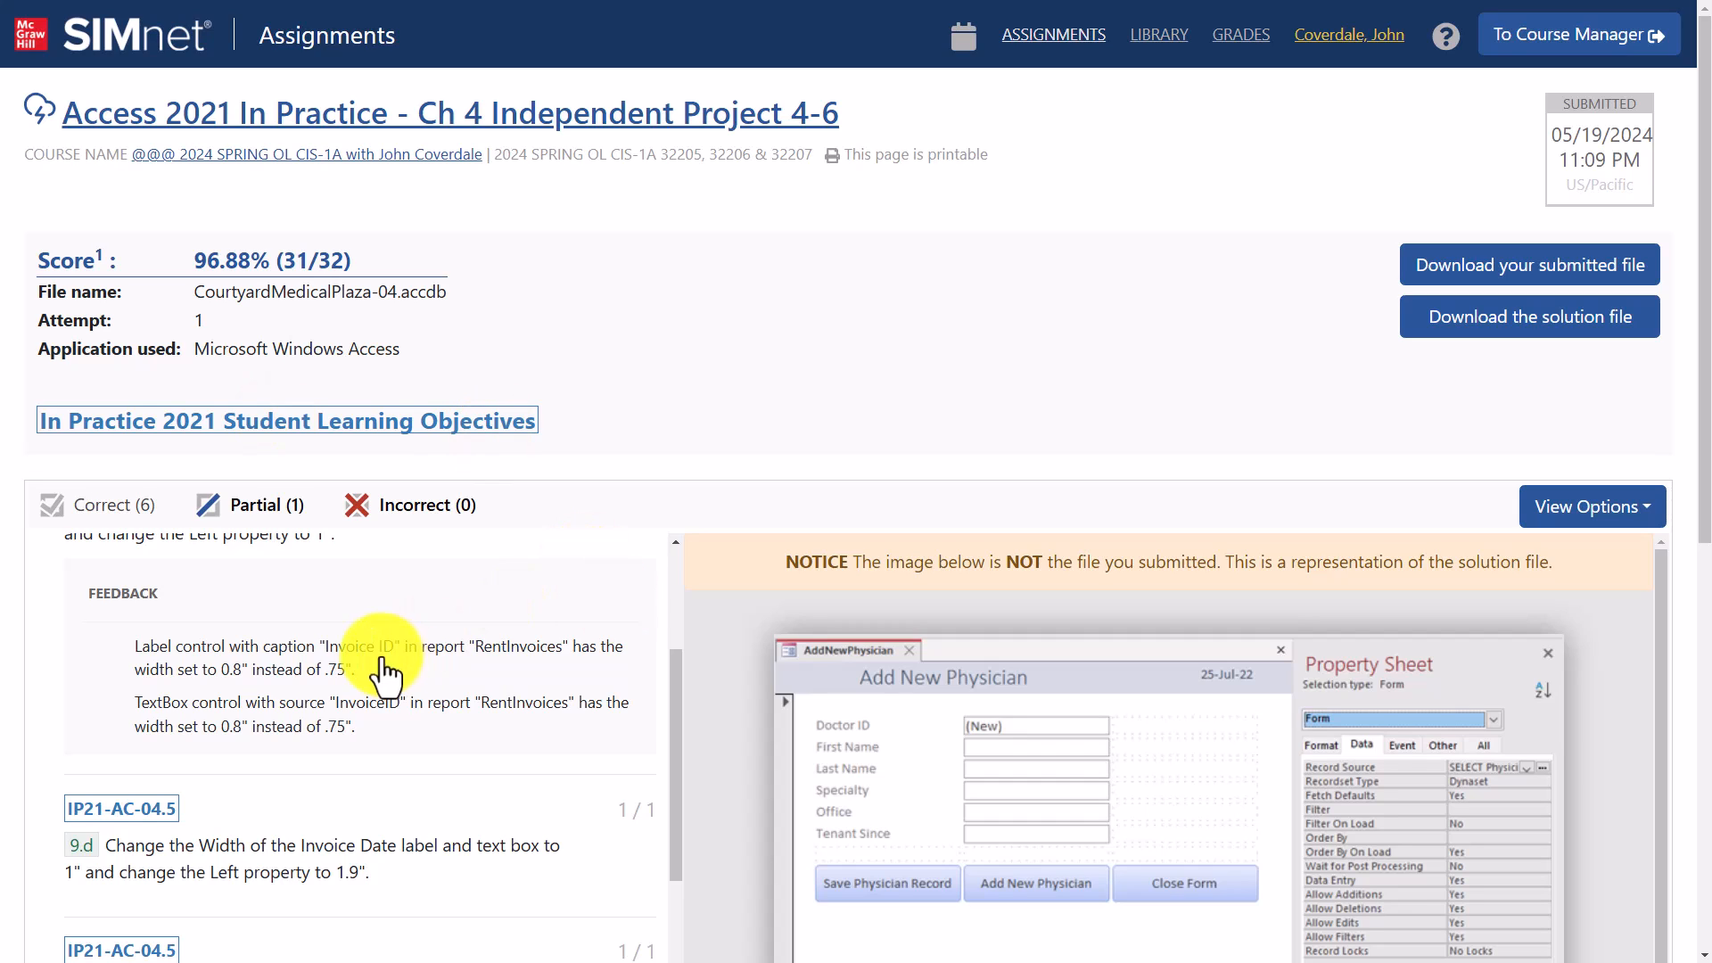
Review the SIMnet grading feedback for step 9.c and open the RentInvoices report in Access
left_click_drag(677, 694, 676, 613)
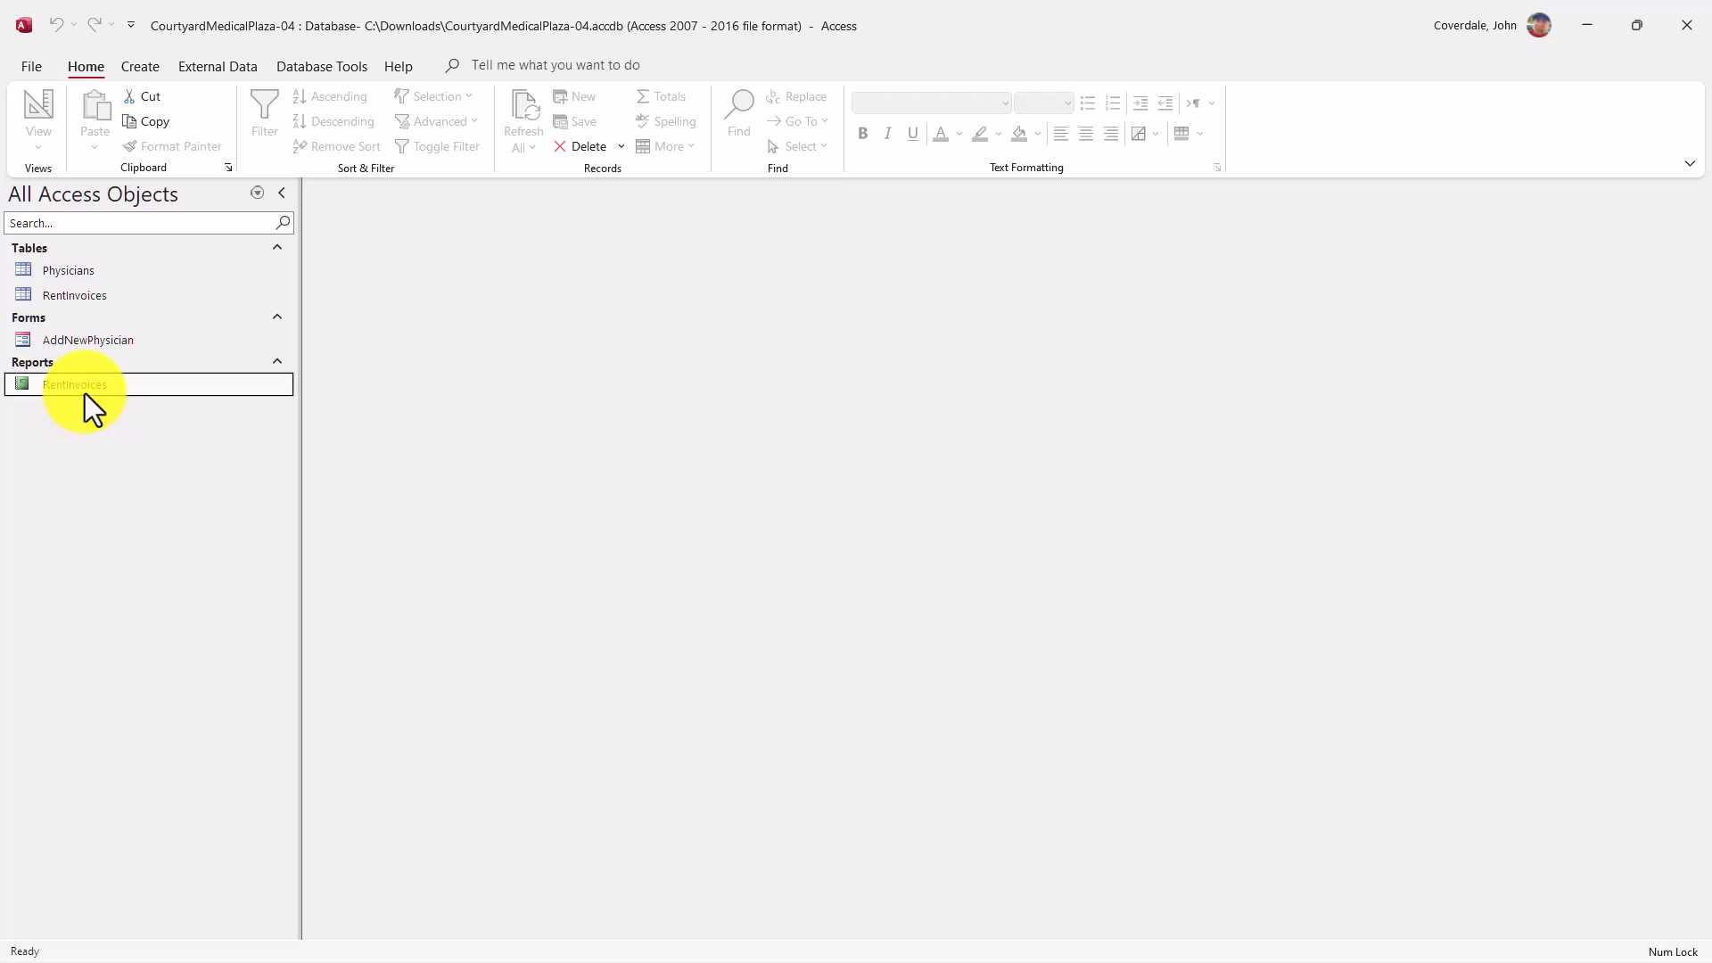
double_click(88, 381)
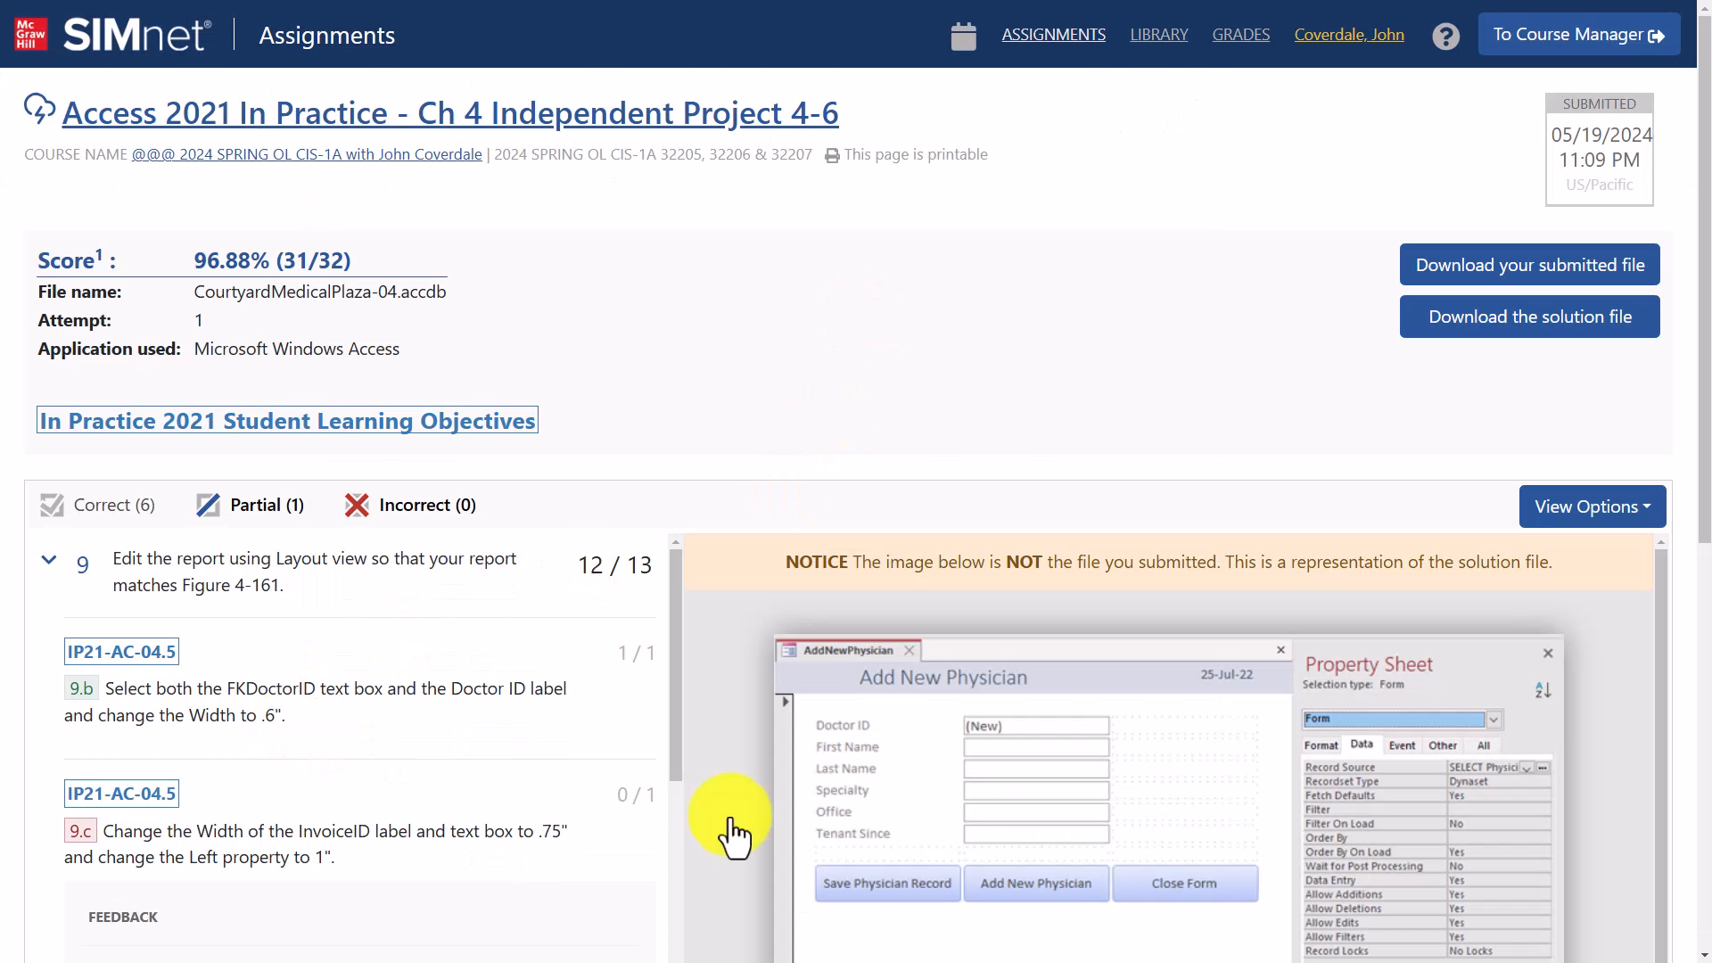
left_click(533, 793)
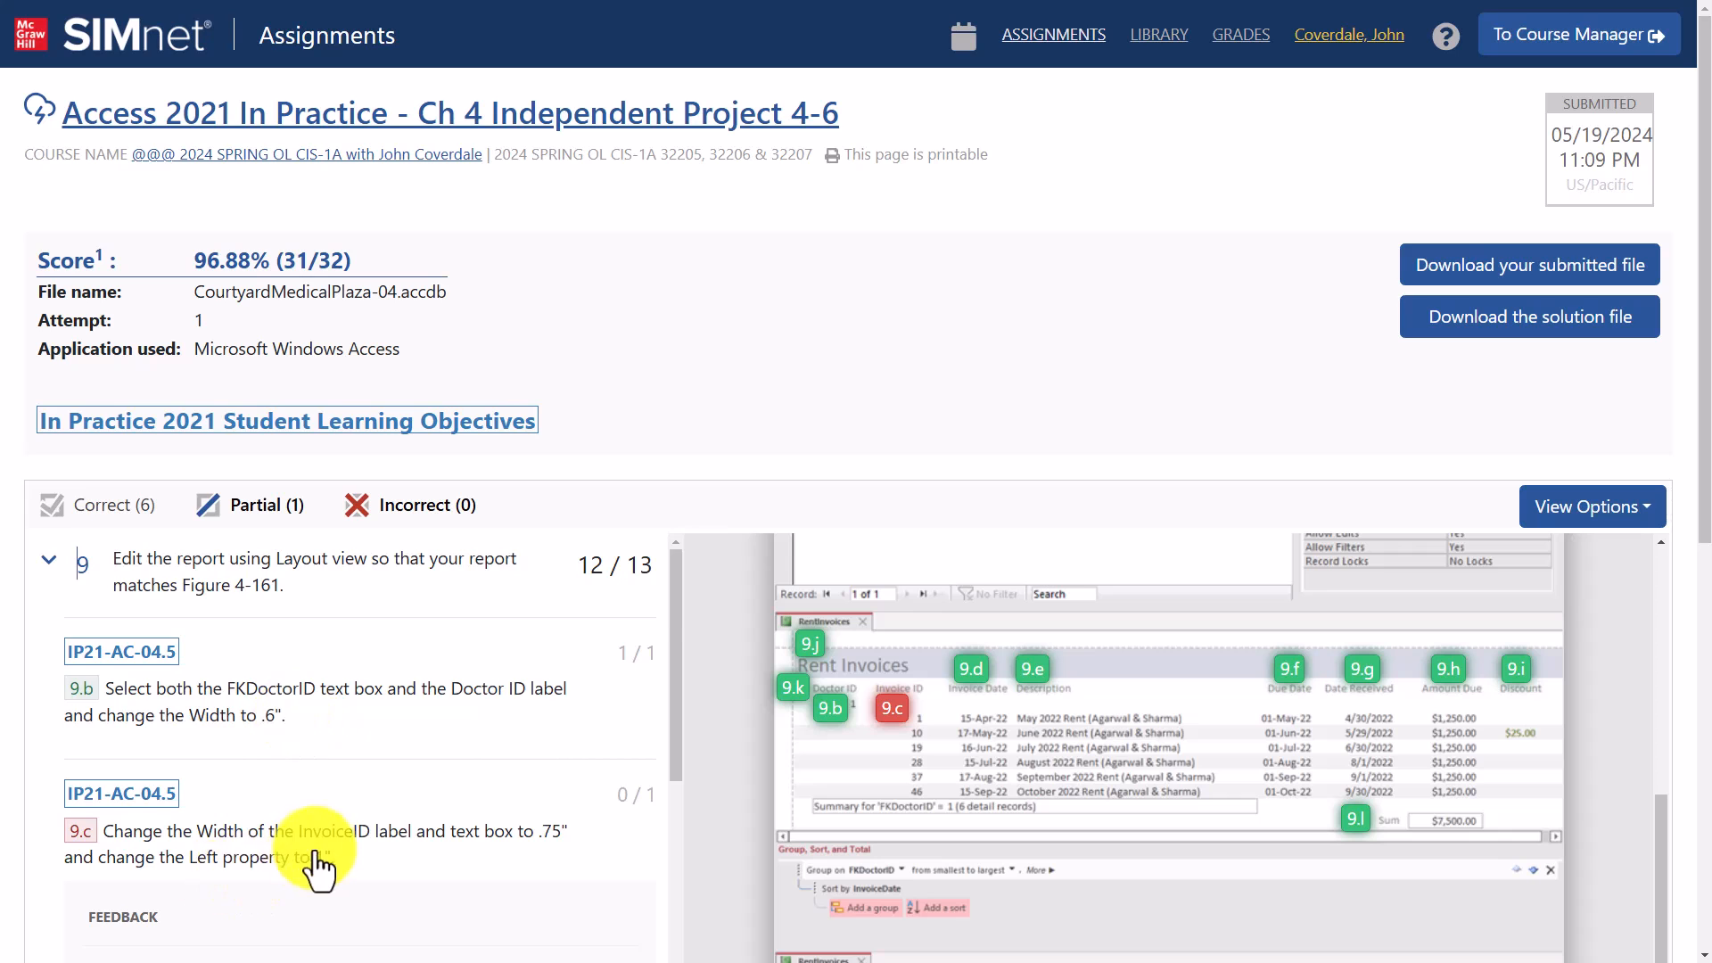
scroll(307, 869, "down", 3)
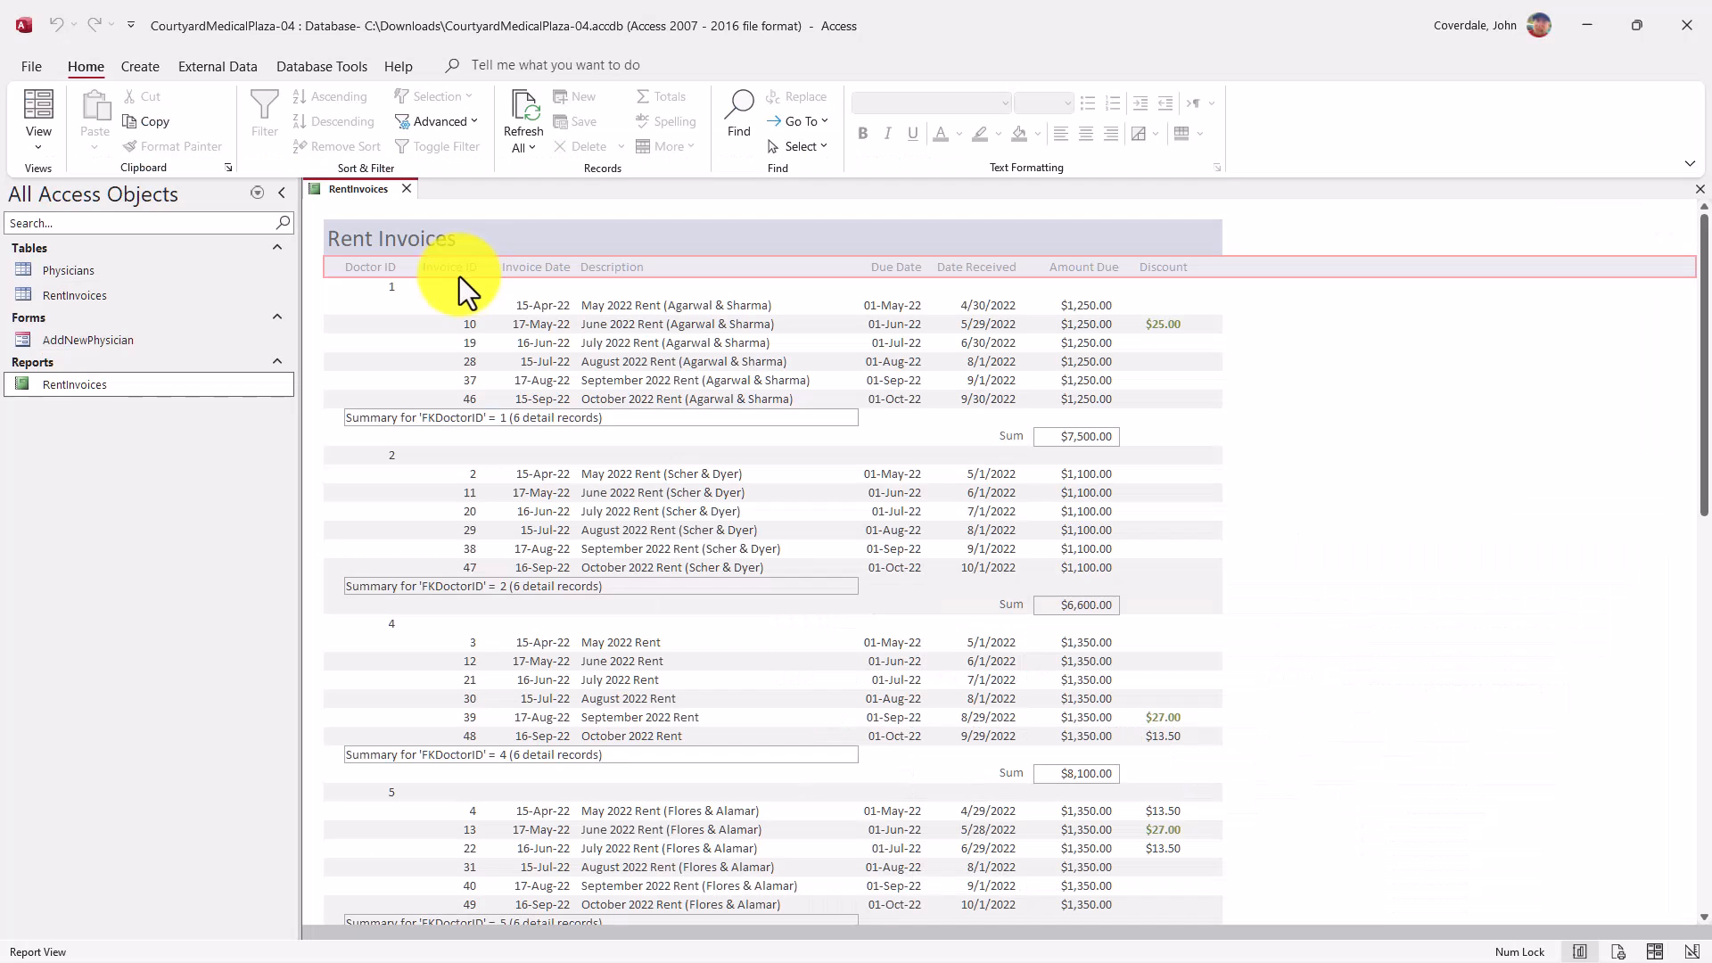
In the report's Layout view, set the Width of the Invoice ID label and text box to 0.75 inches
left_click(40, 145)
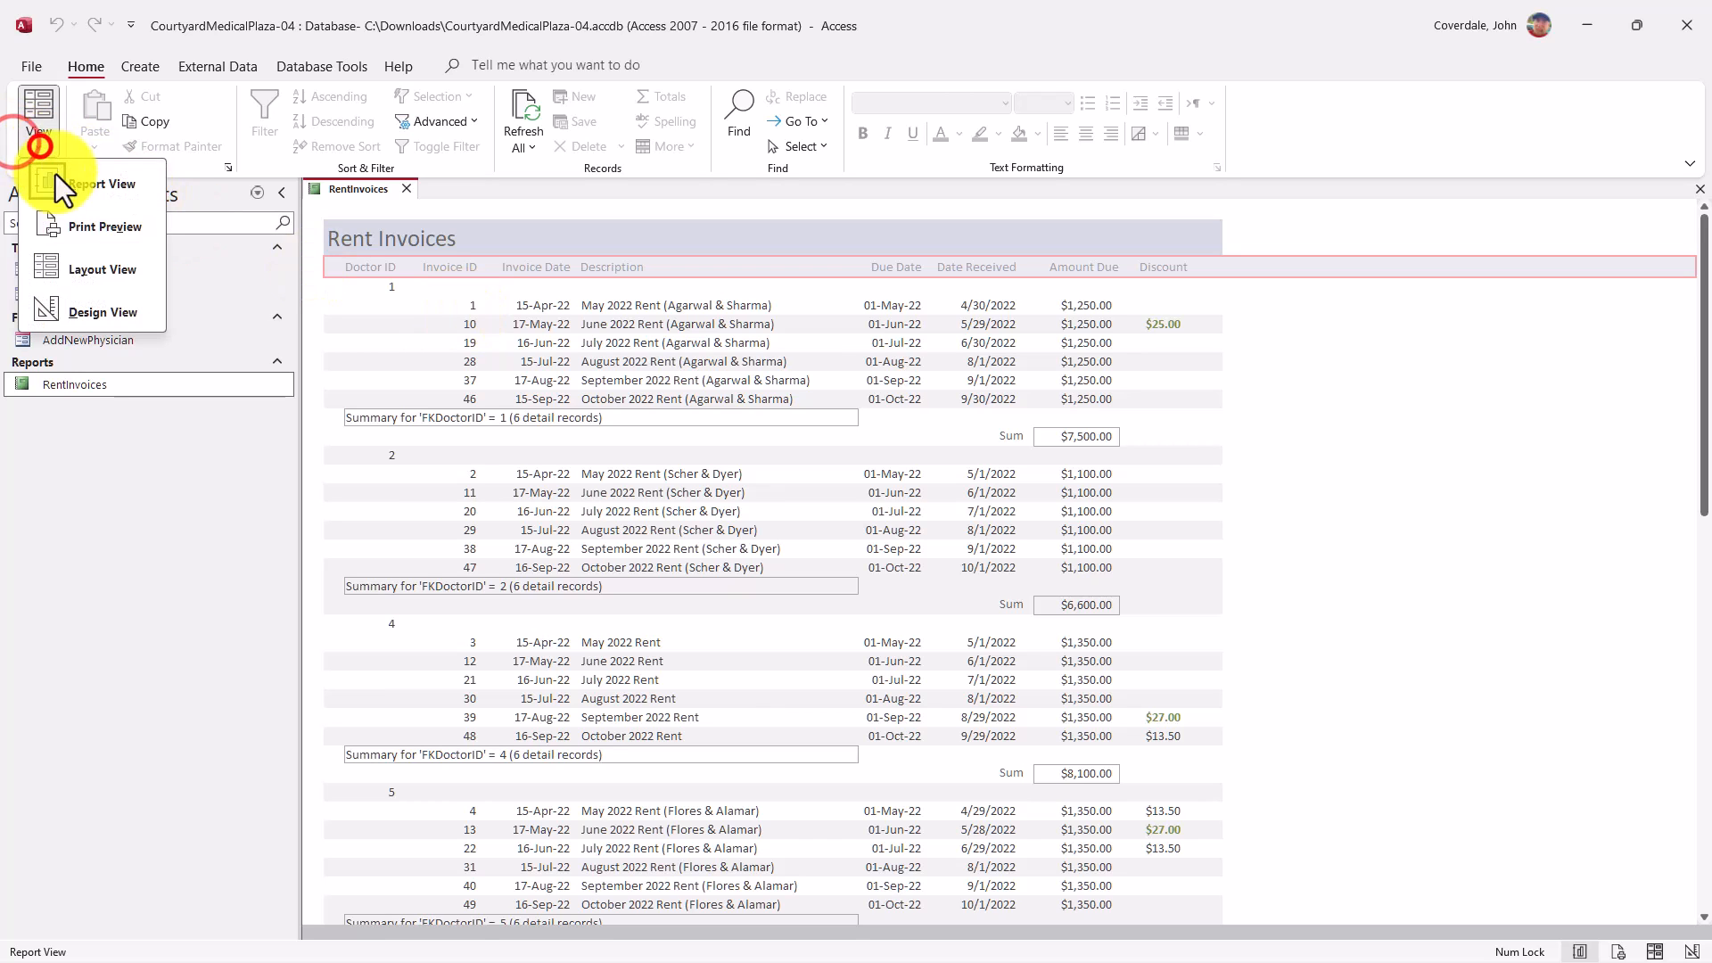
left_click(50, 264)
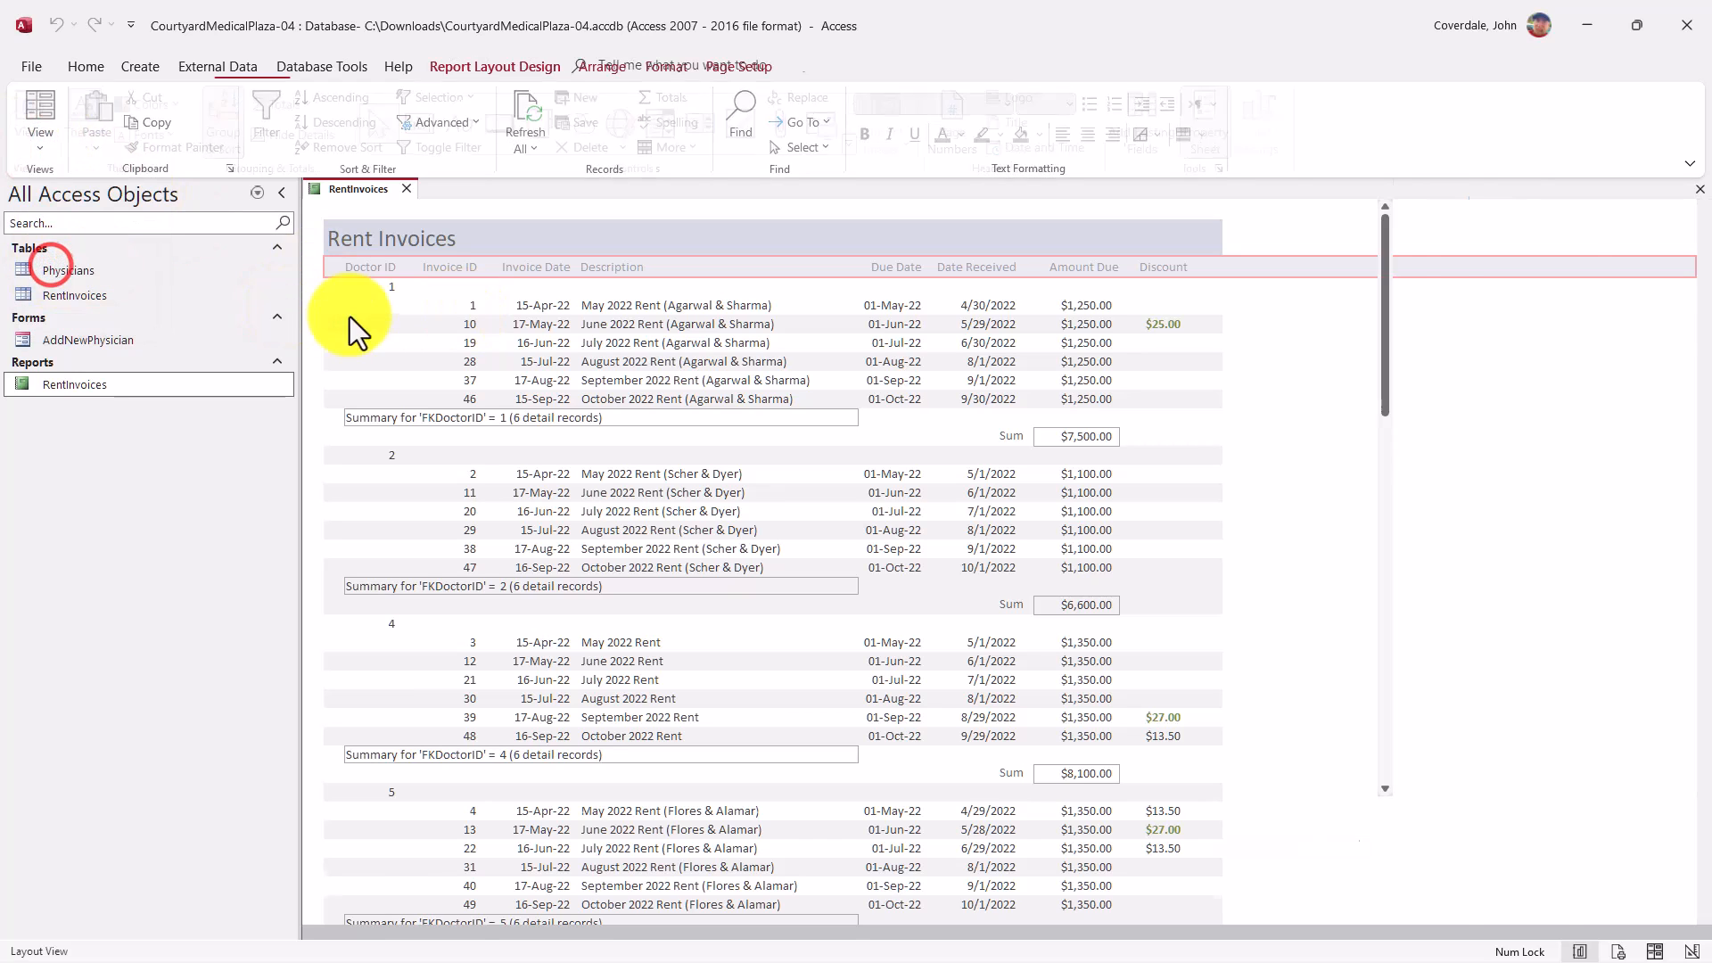
left_click(433, 267)
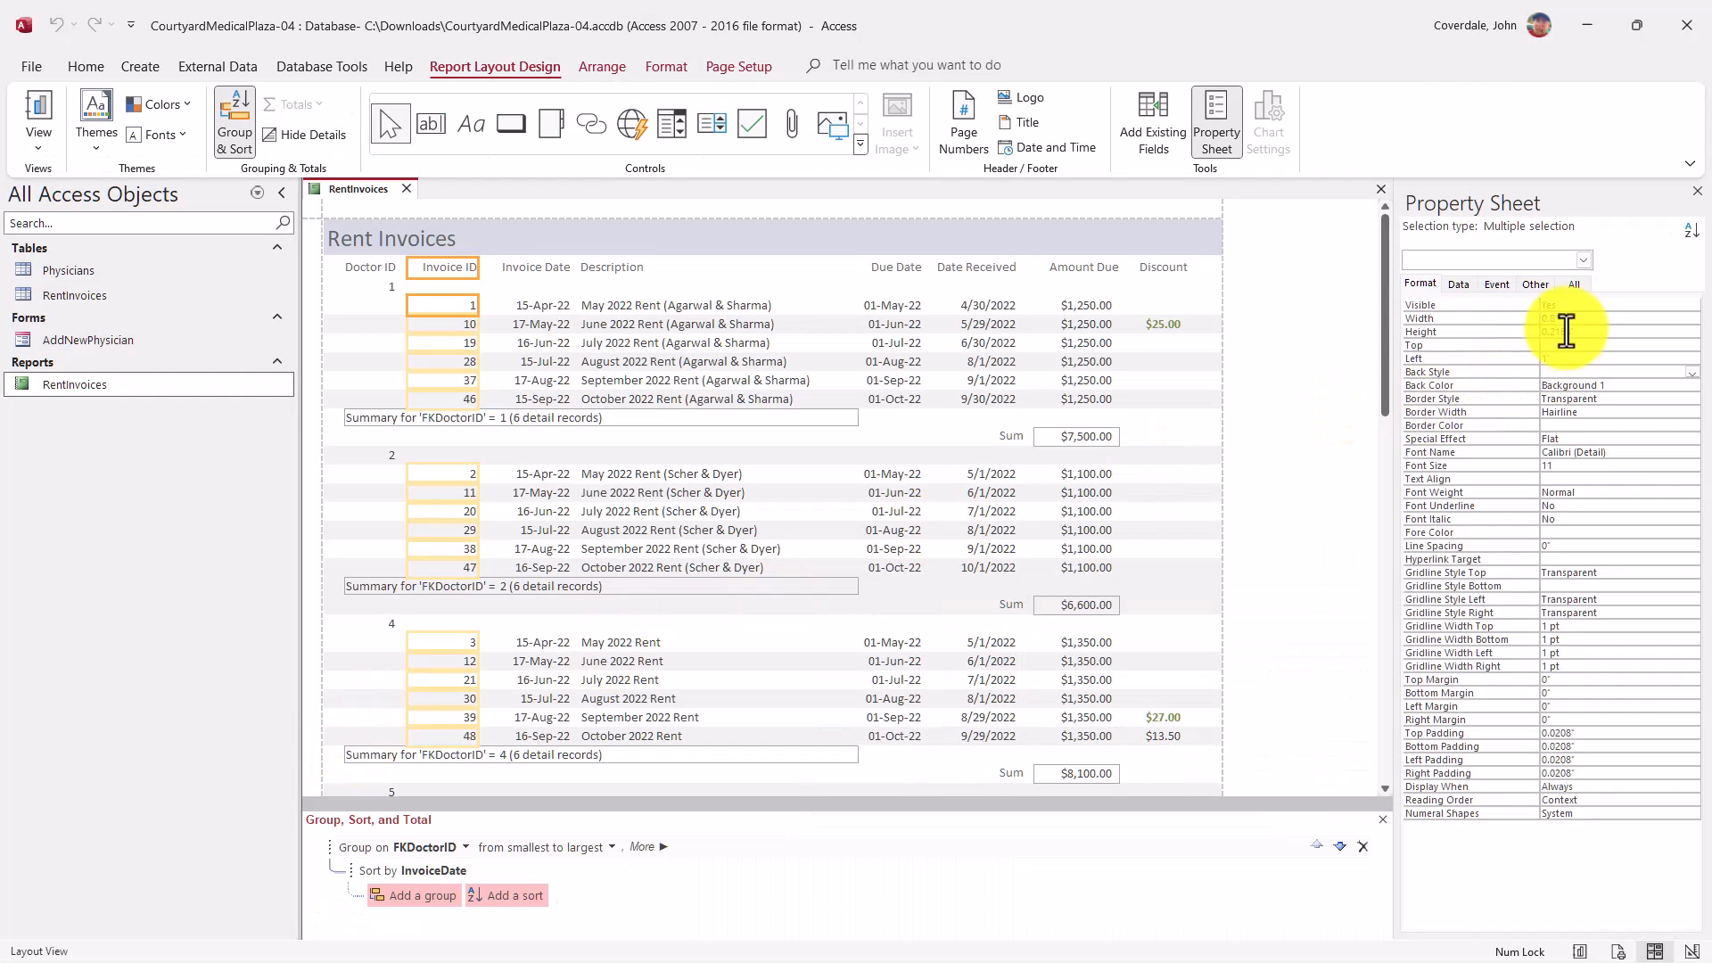
left_click(1575, 318)
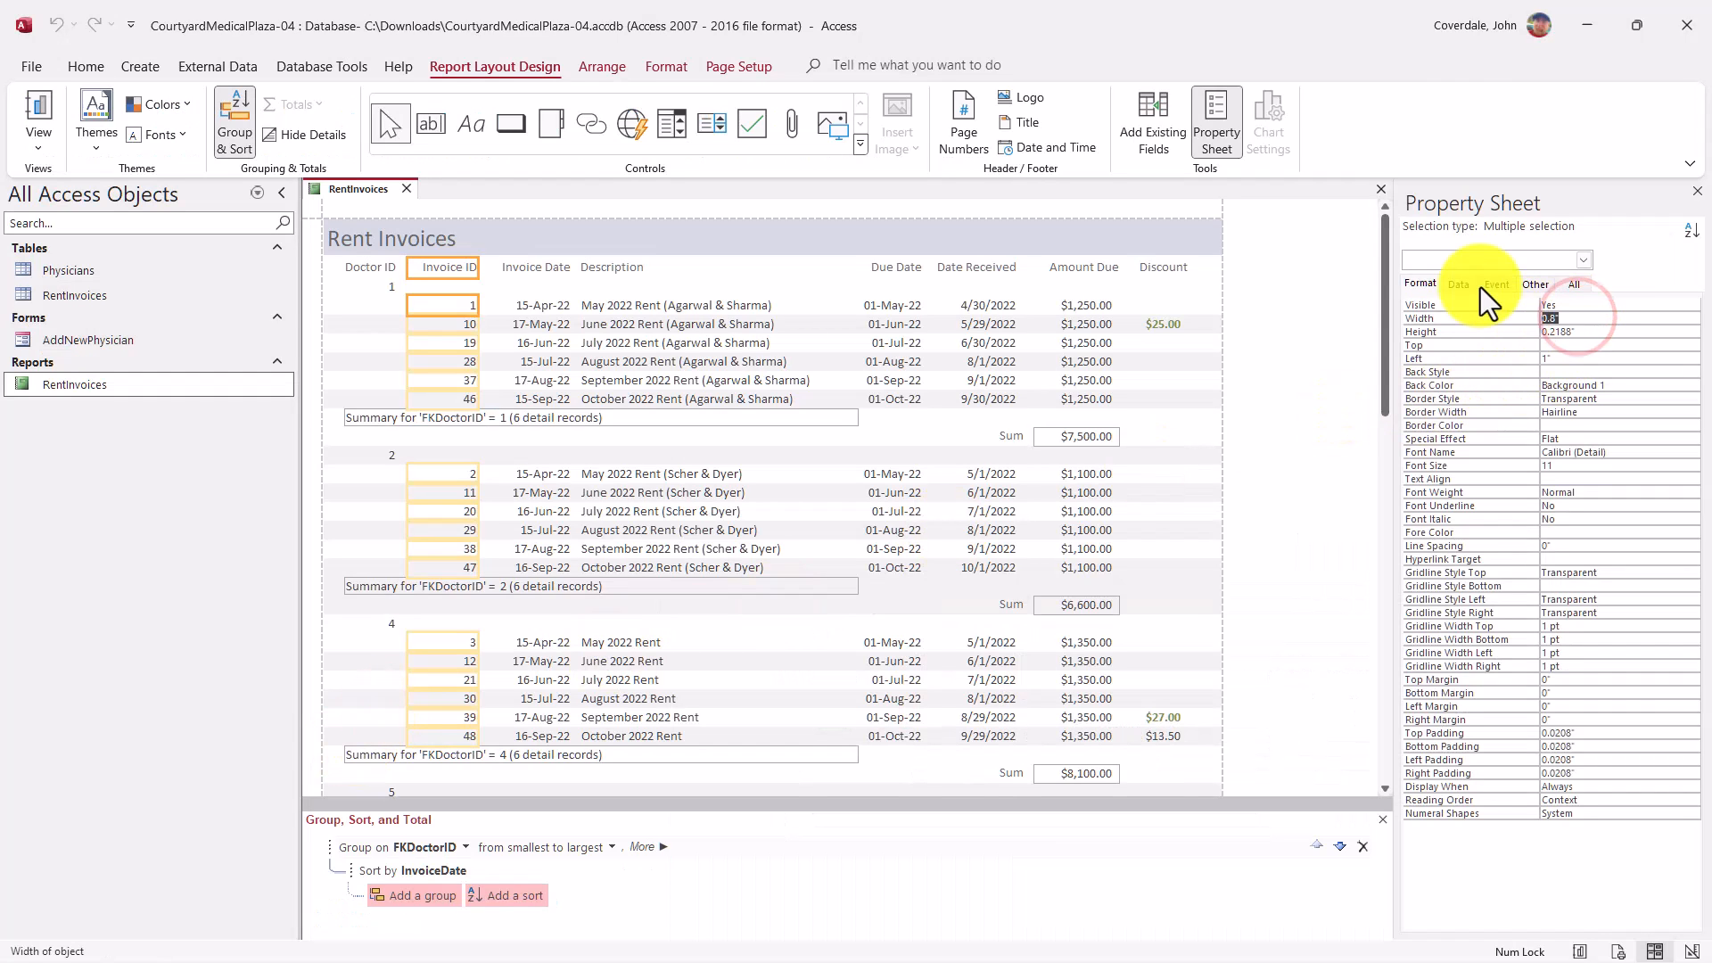
type(".75")
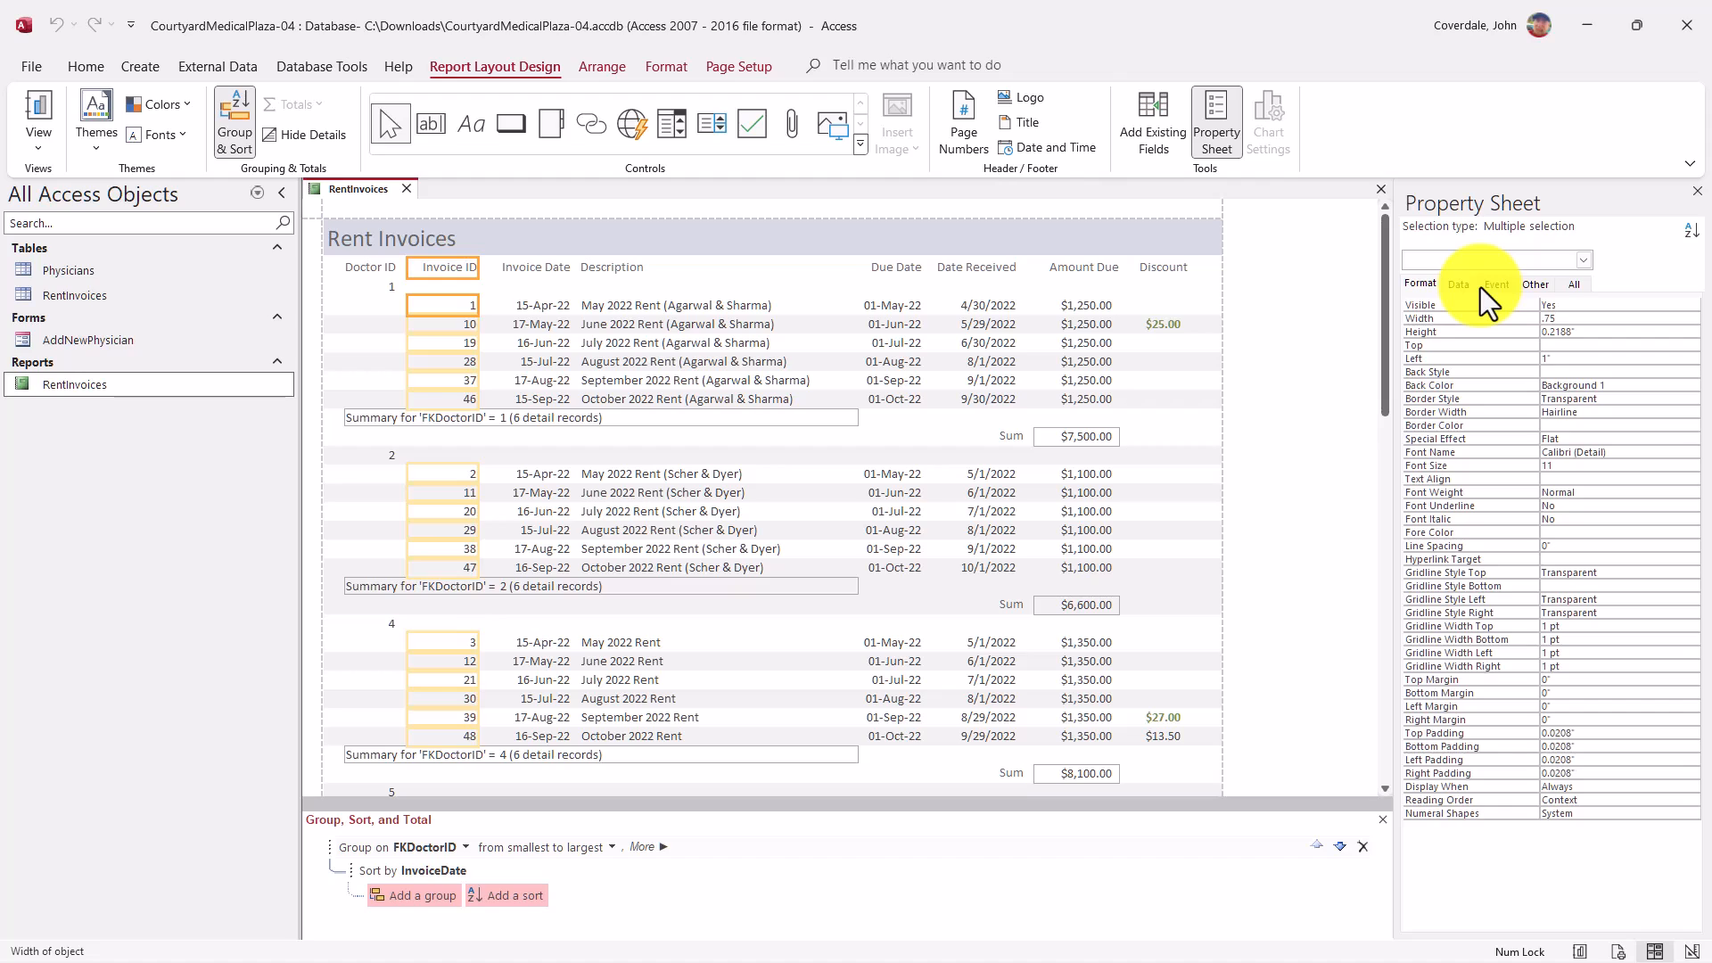
key("Return")
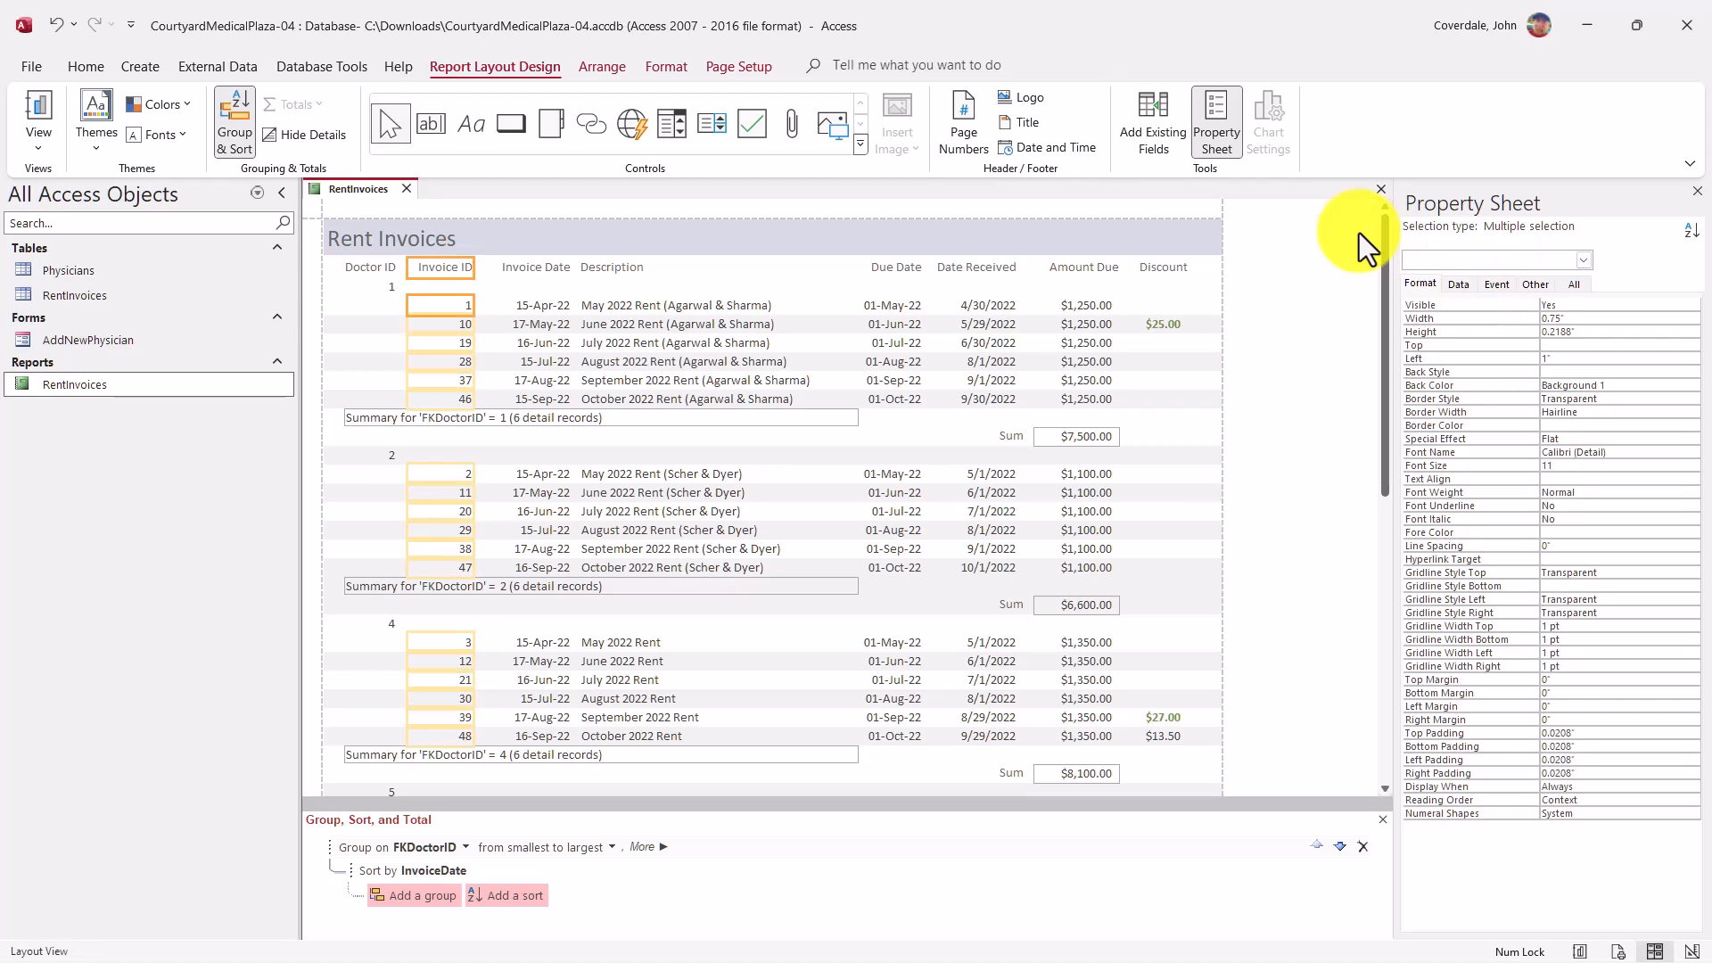
left_click(1567, 358)
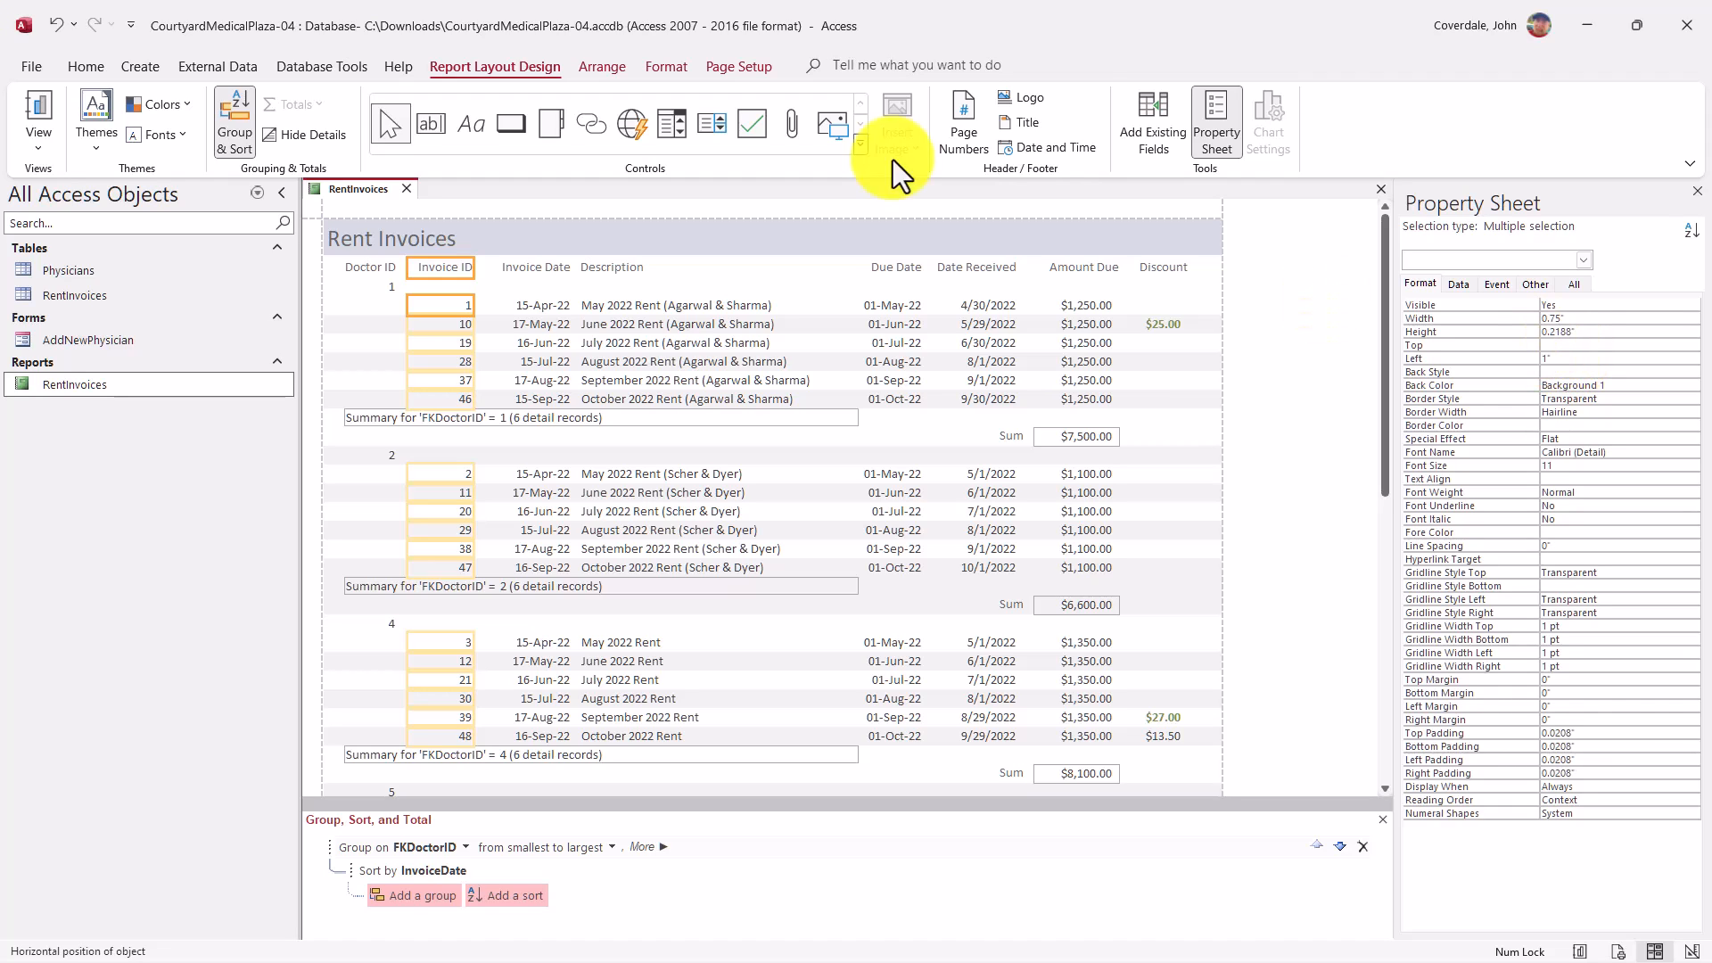
Close the RentInvoices report, saving its design changes, and close Access
left_click(18, 23)
key("alt")
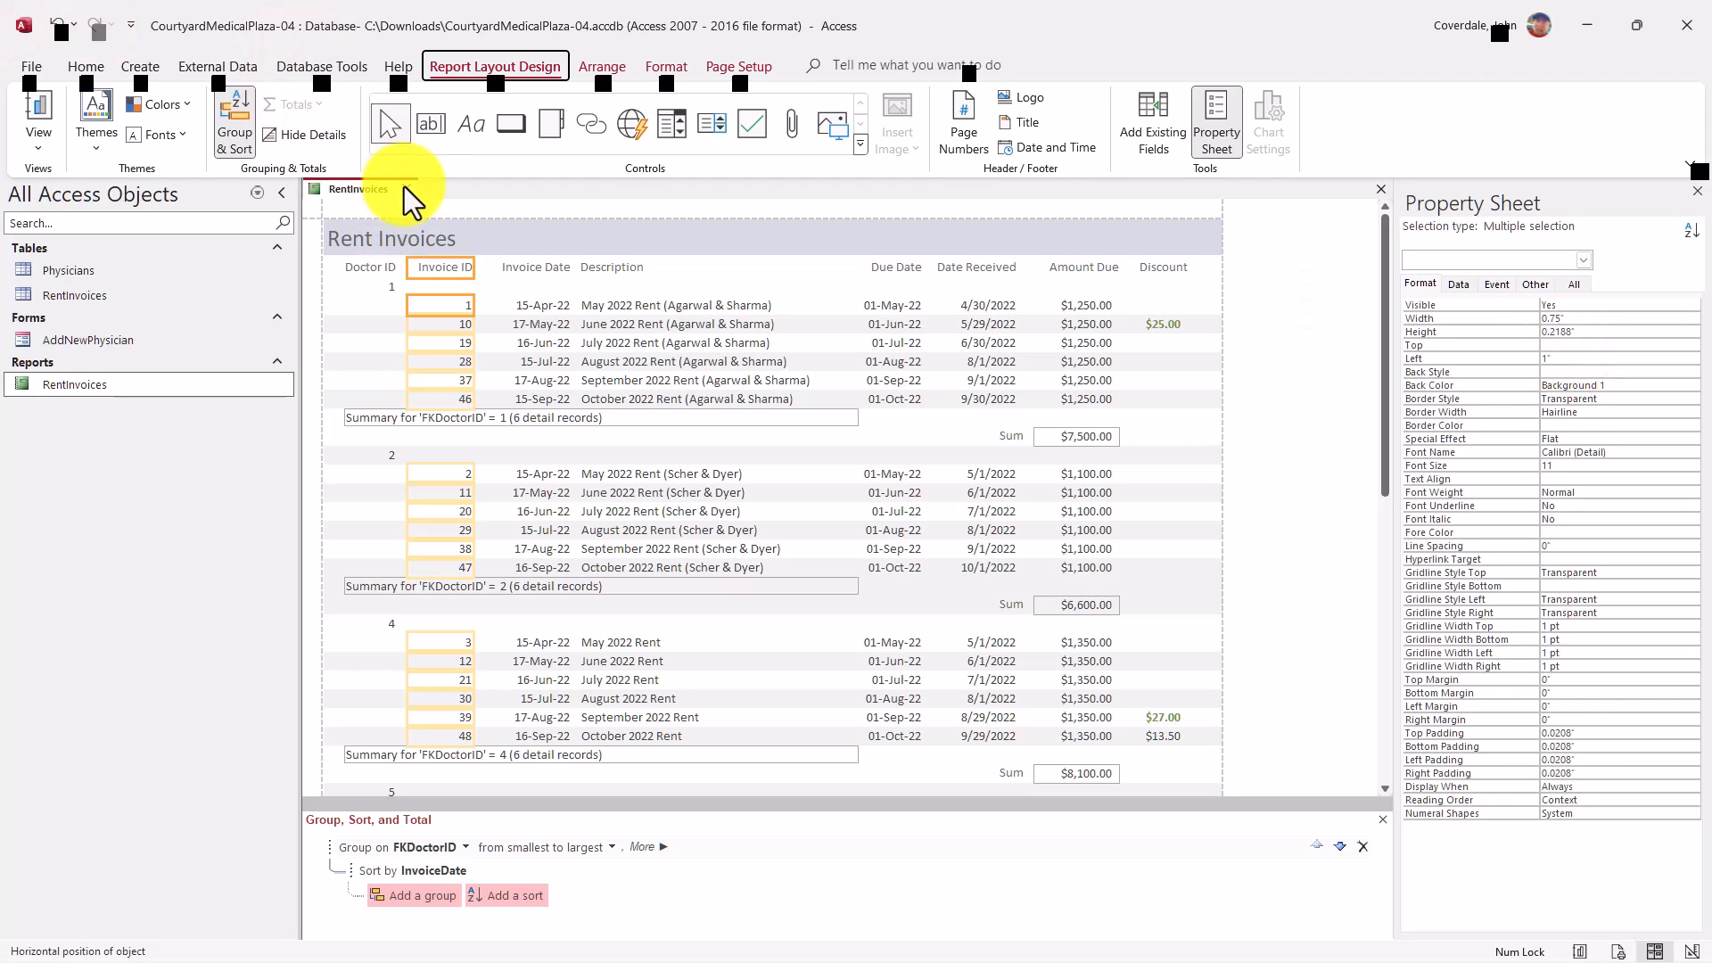
left_click(406, 188)
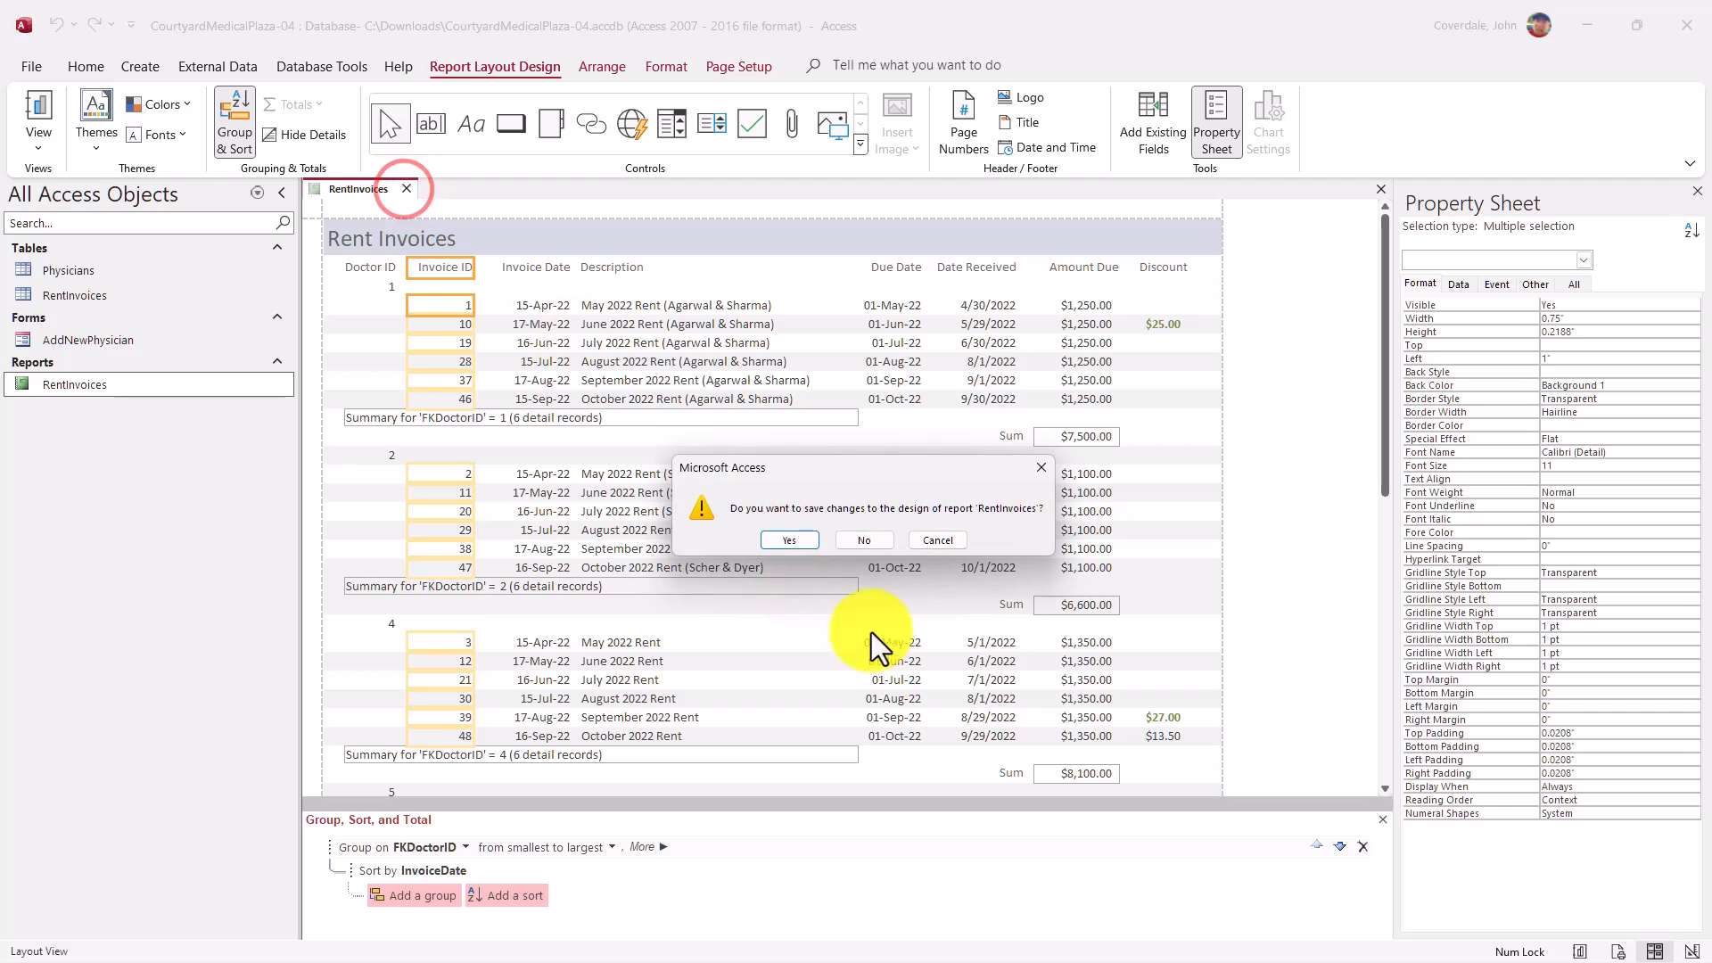
left_click(806, 537)
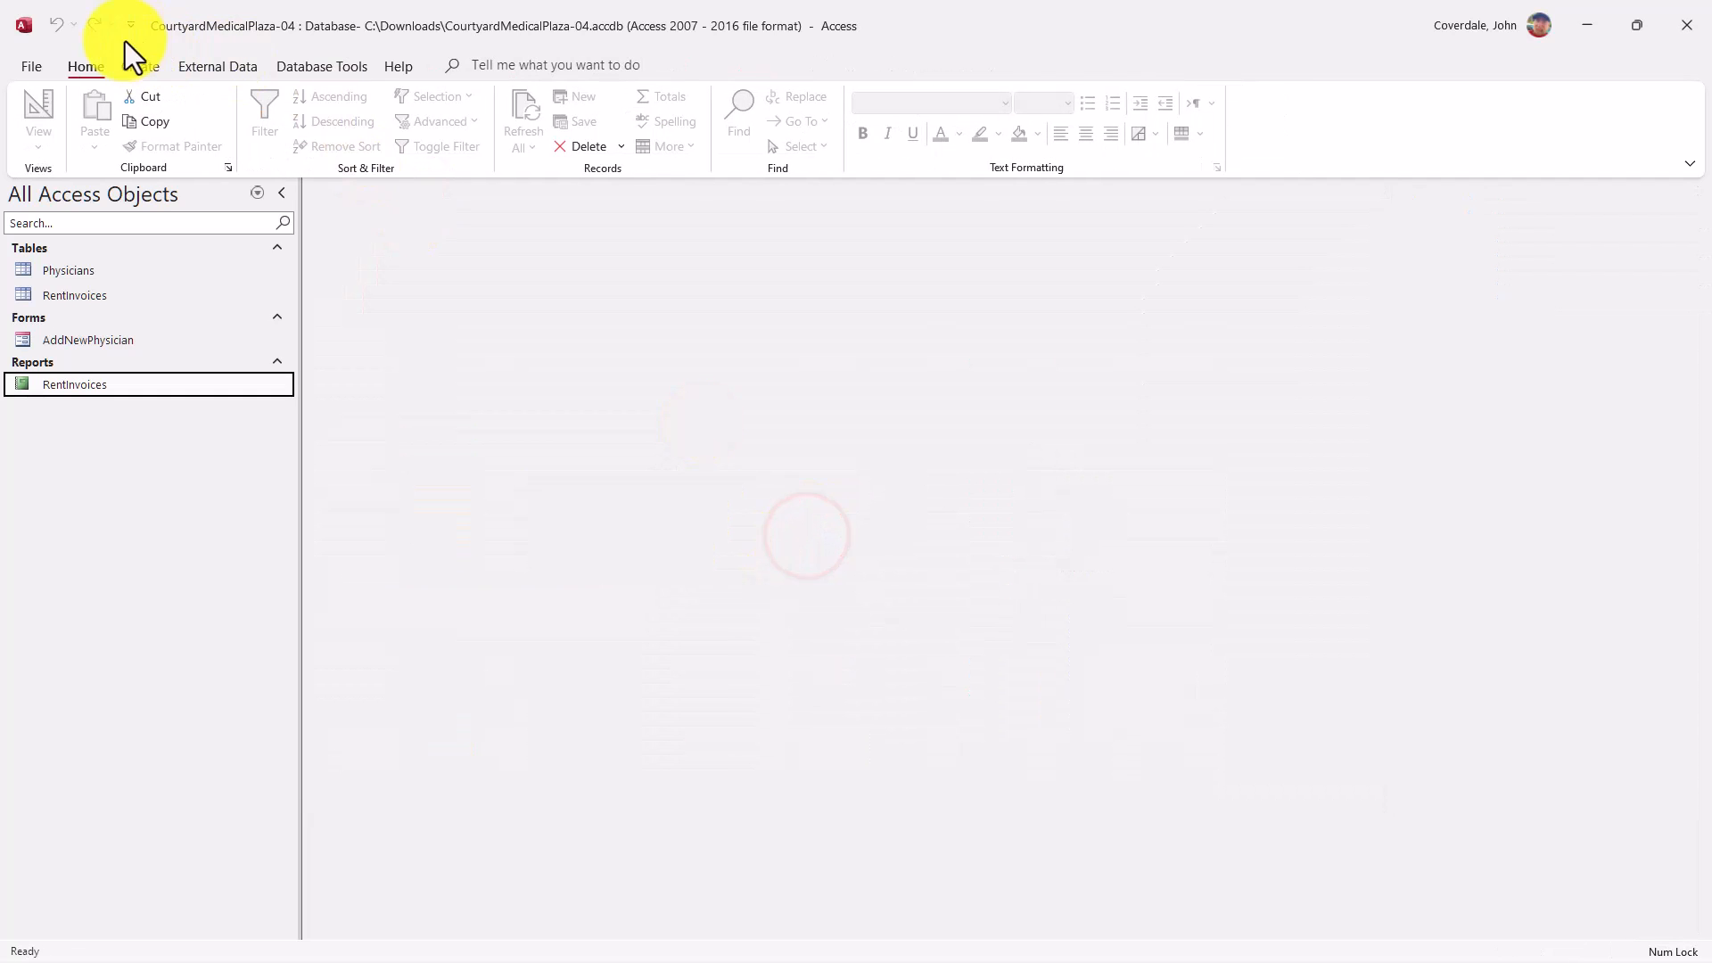
left_click(1686, 25)
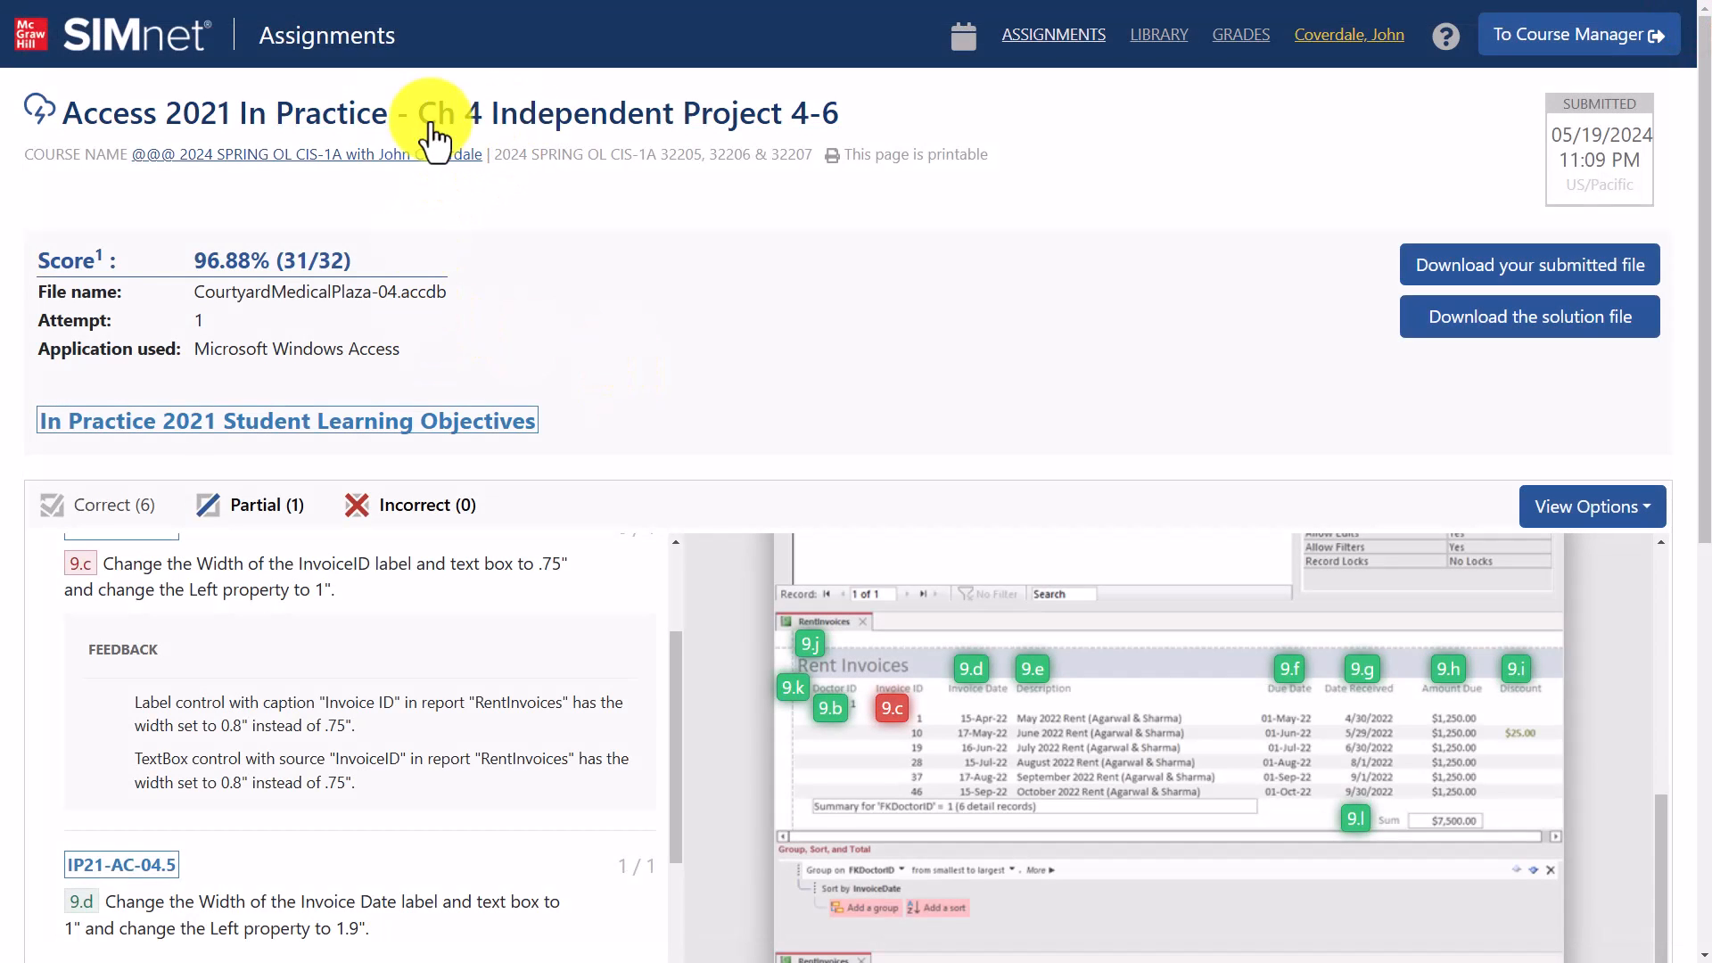
Reopen the Independent Project 4-6 assignment in SIMnet and upload CourtyardMedicalPlaza-04.accdb from Downloads
left_click(473, 113)
left_click(1002, 474)
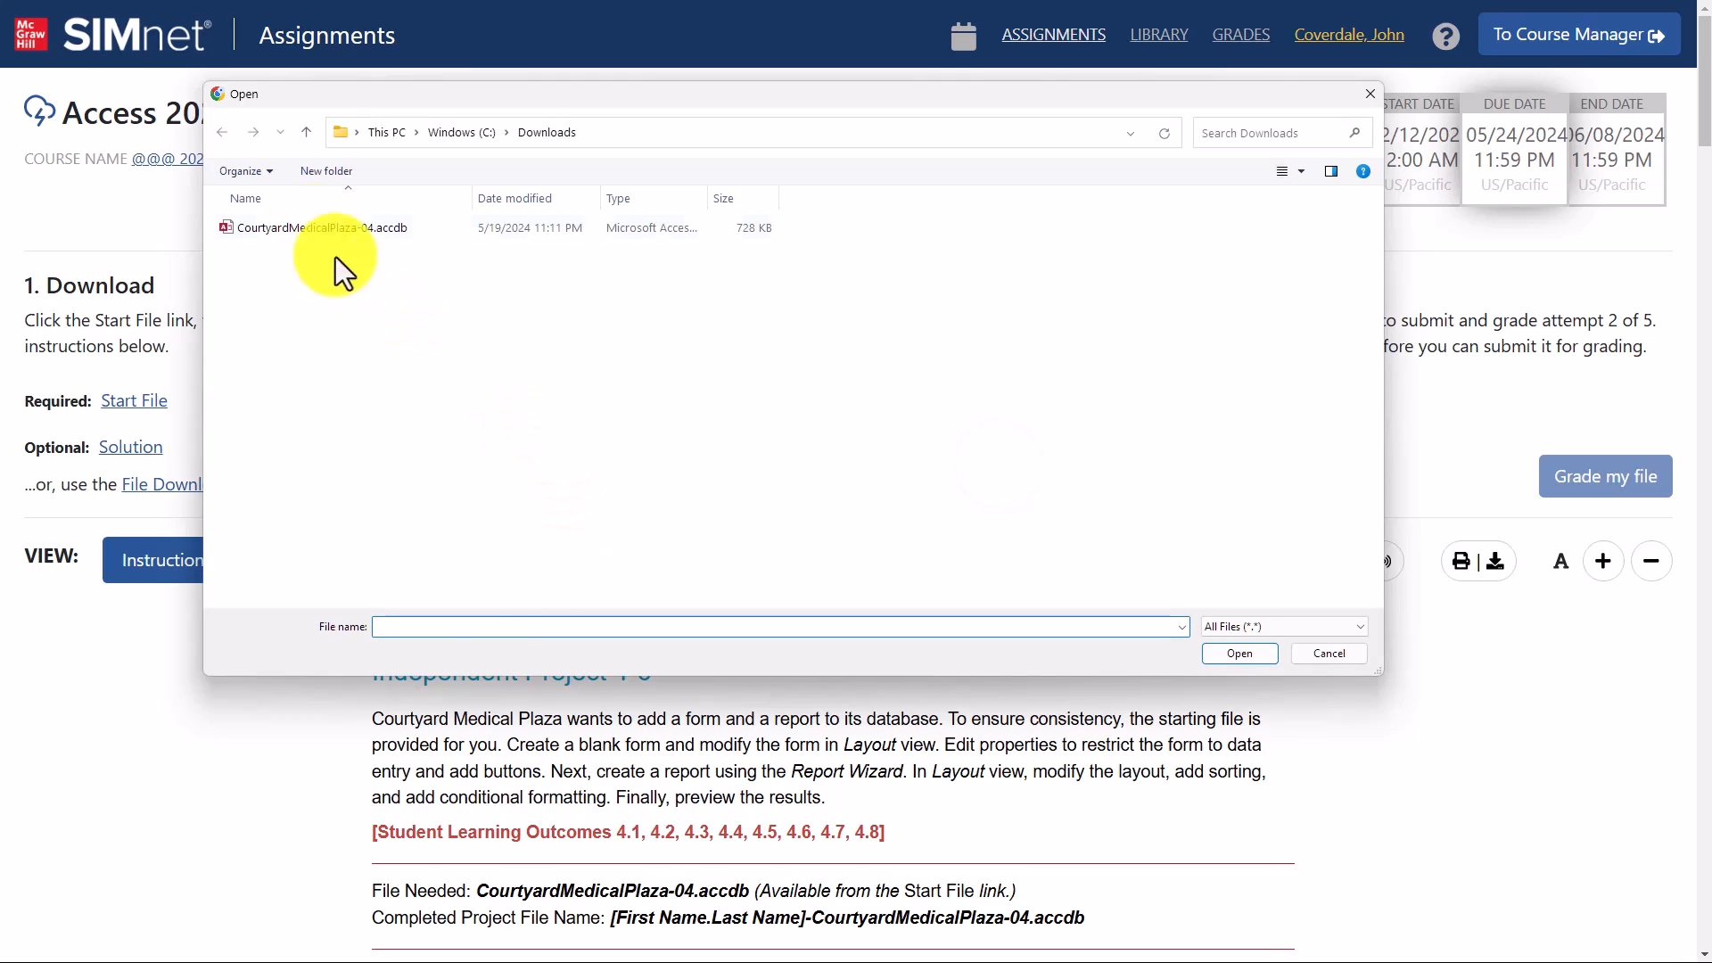
left_click(312, 228)
left_click(1239, 653)
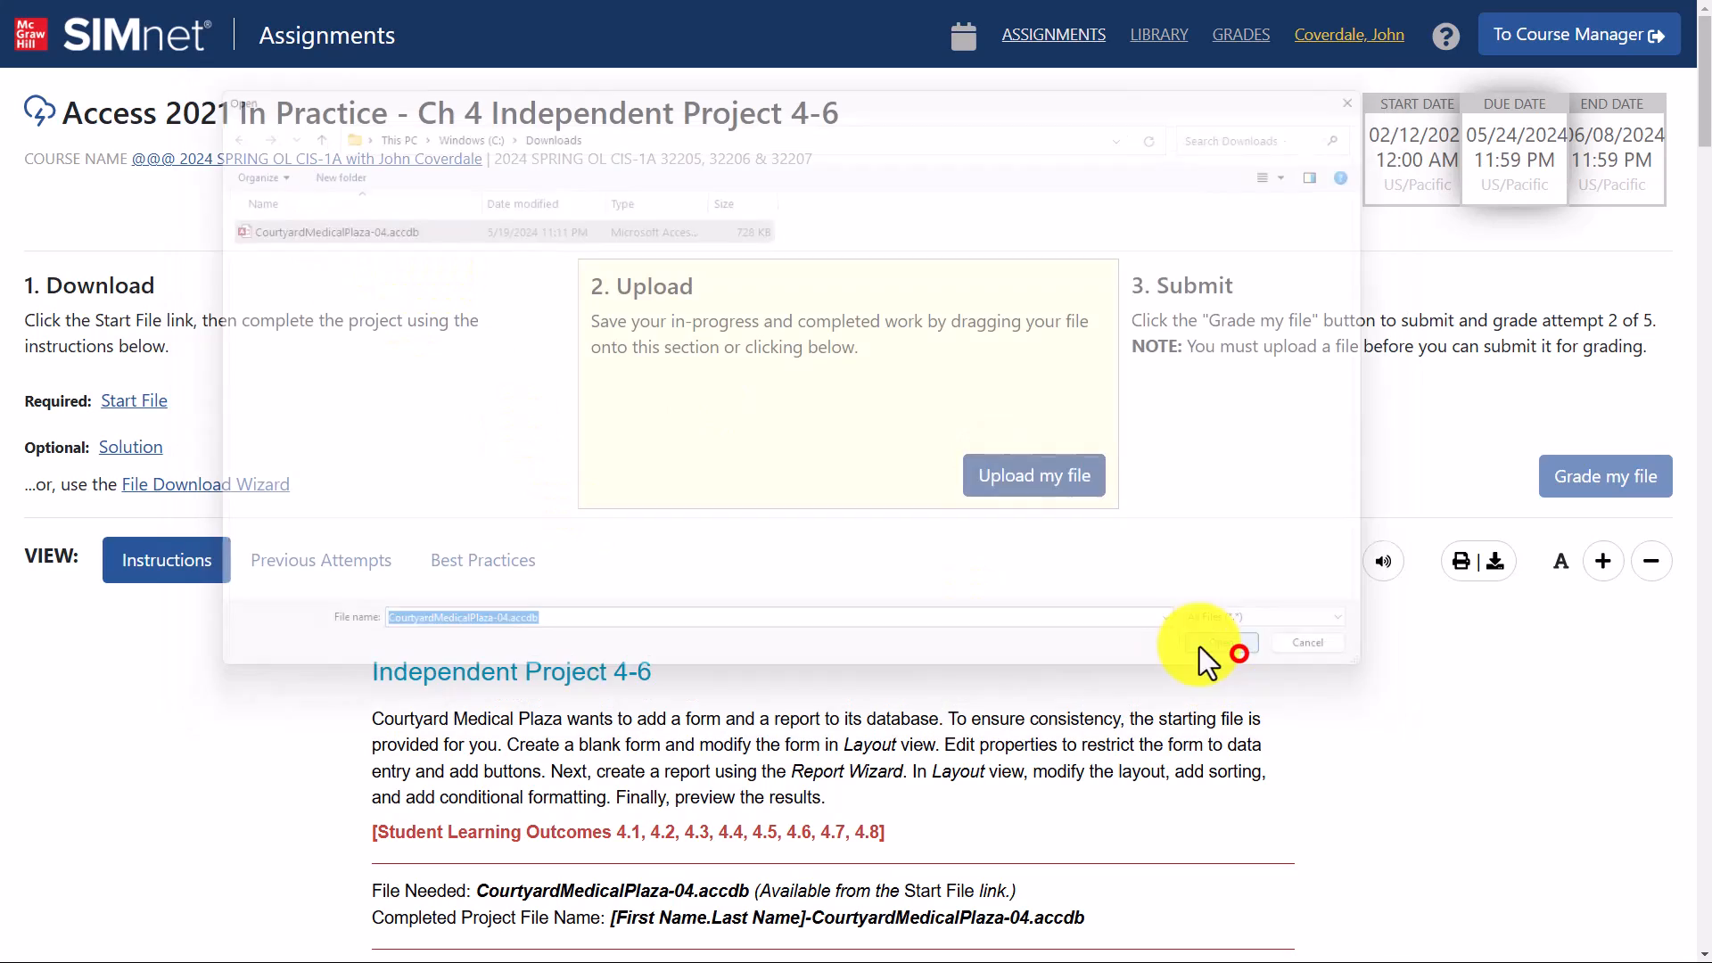